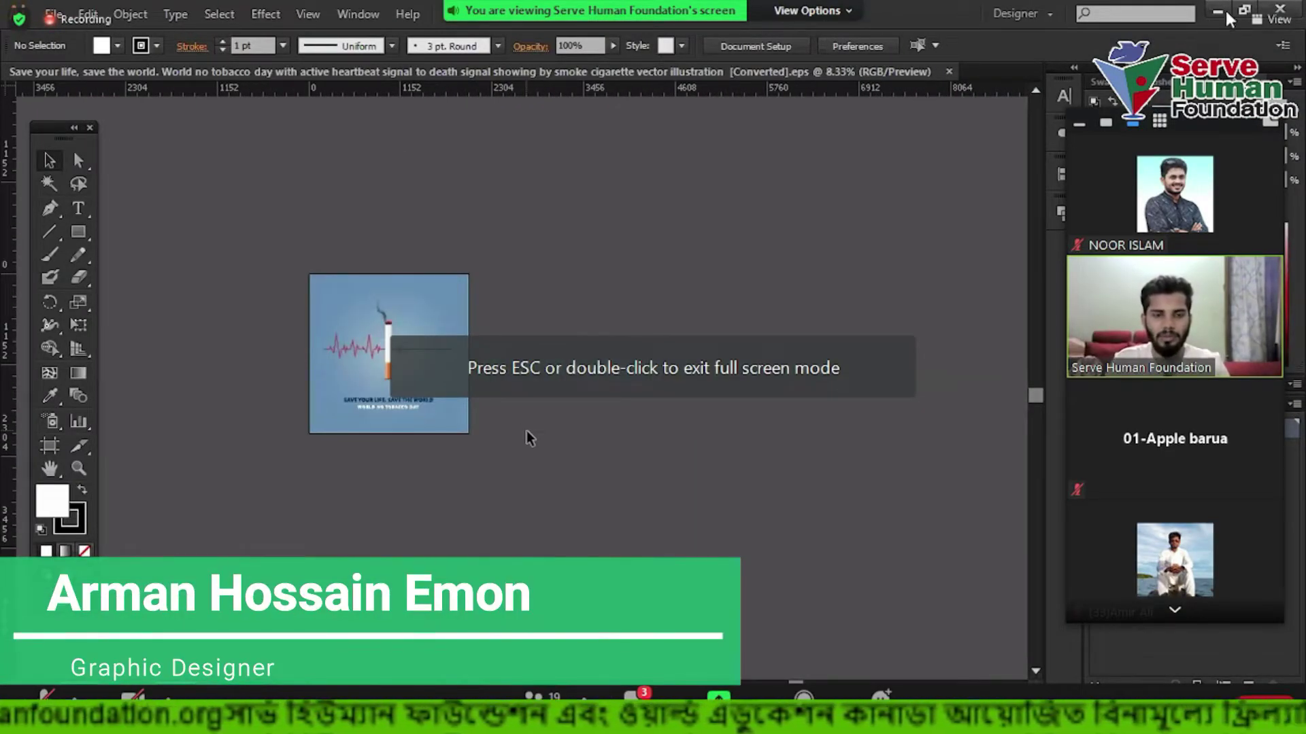
# Leave Zoom's full-screen view and close the Participants list.
pyautogui.press('Escape')
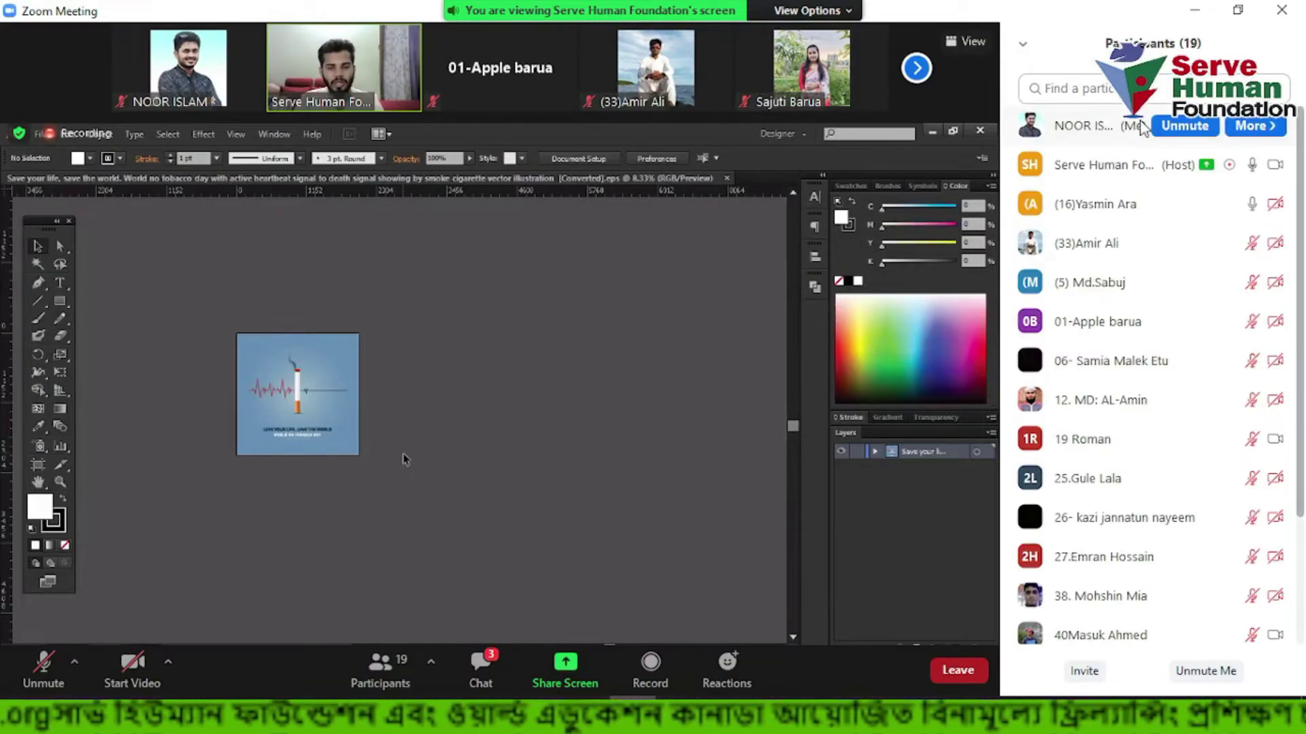
pyautogui.click(1022, 44)
pyautogui.click(1063, 70)
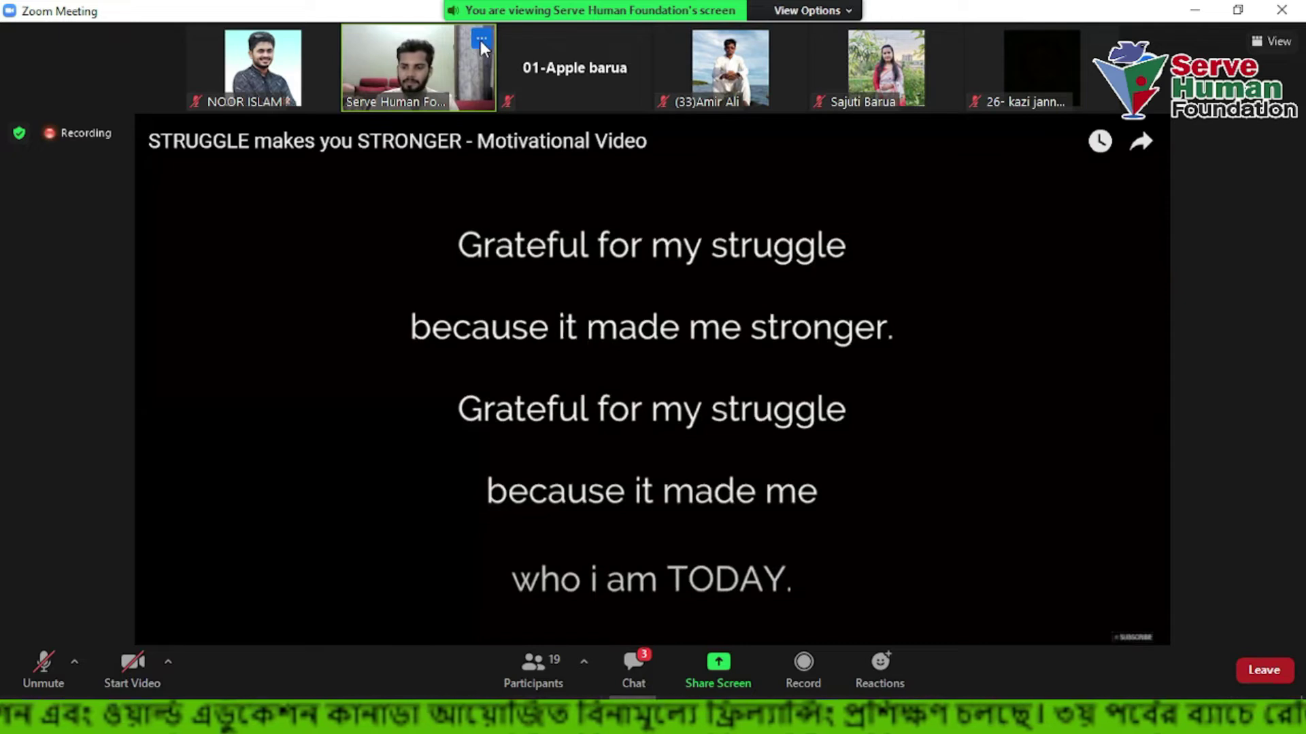
# Pin the host's video and switch the layout to Side-by-side: Speaker.
pyautogui.click(480, 39)
pyautogui.click(501, 85)
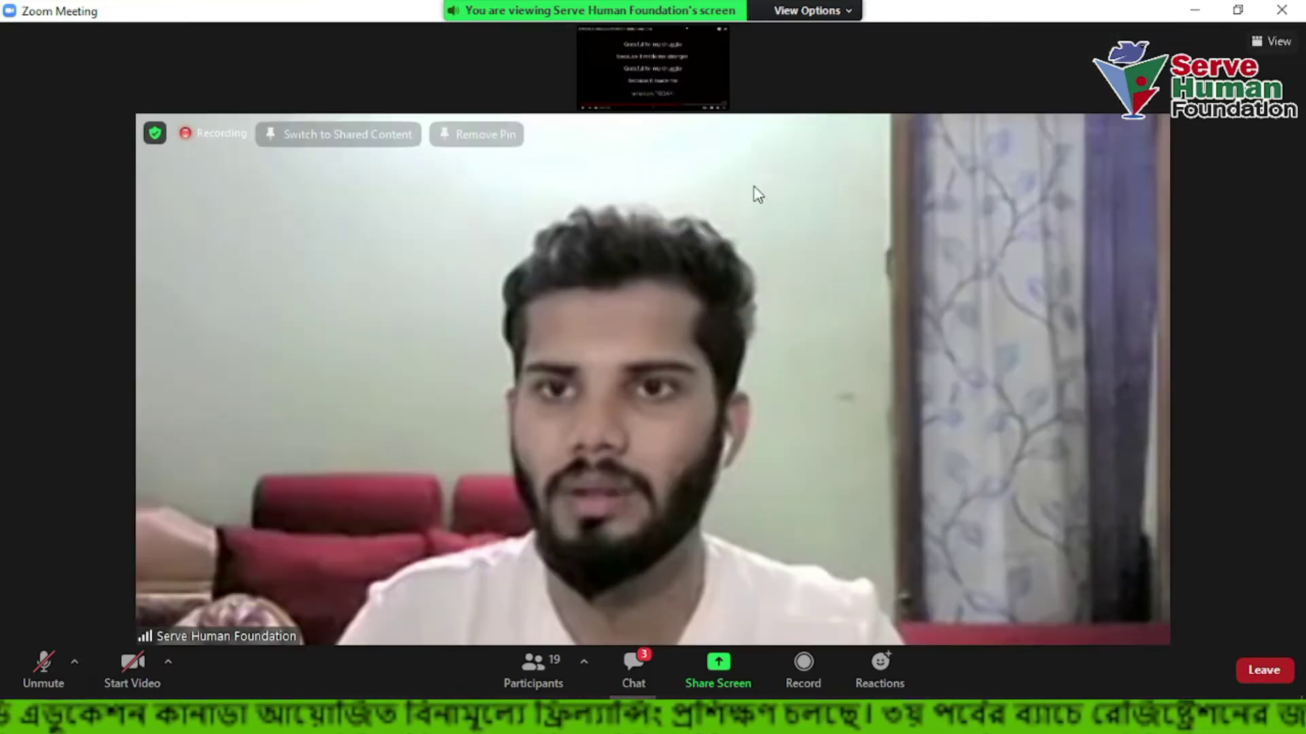
pyautogui.click(1271, 40)
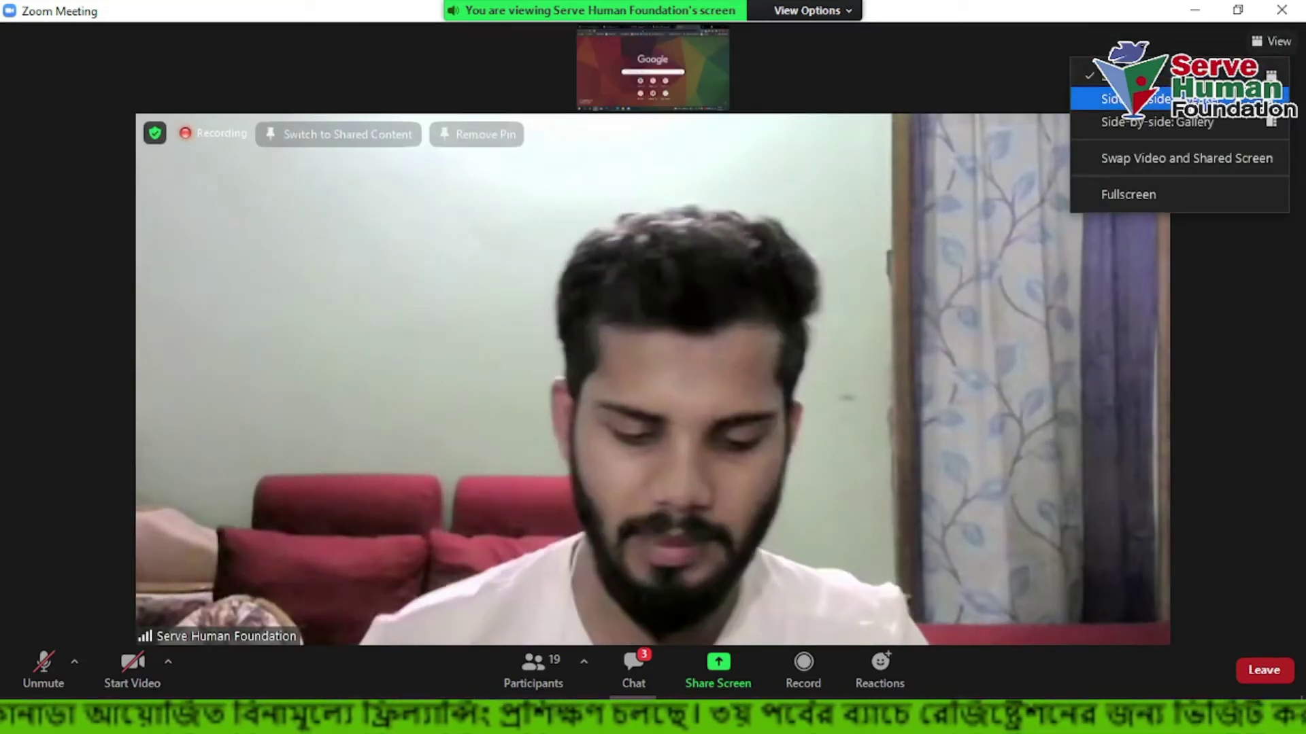
pyautogui.click(1149, 99)
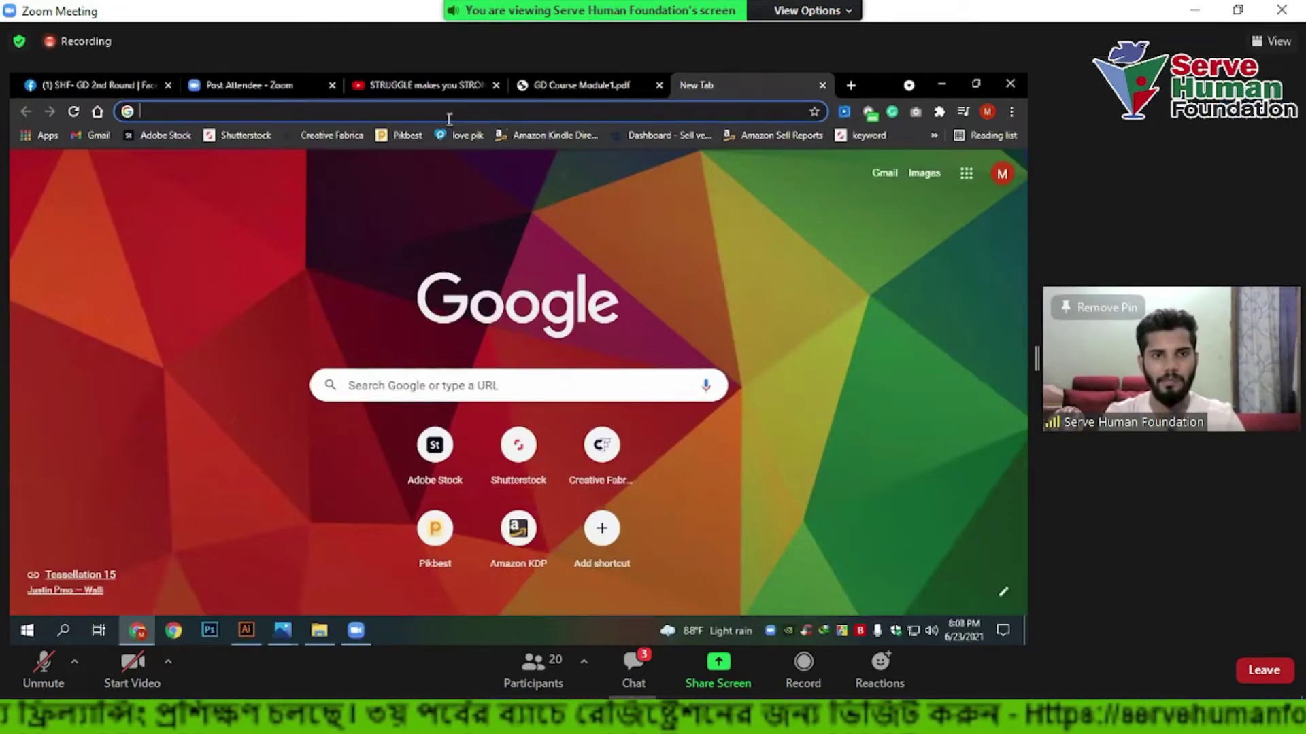
# Search Google for 'shutterstock' and open the shutterstock.com result.
pyautogui.write('shutter')
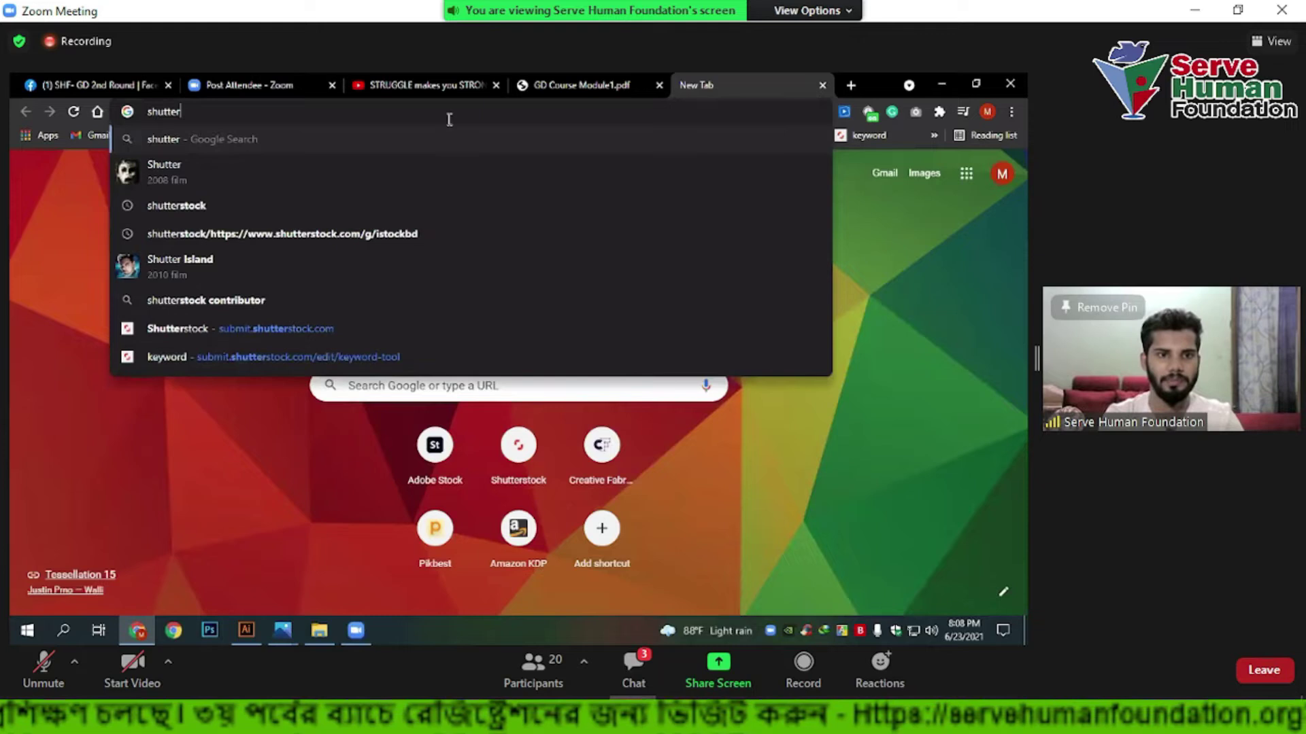
pyautogui.write('sto')
pyautogui.press('Return')
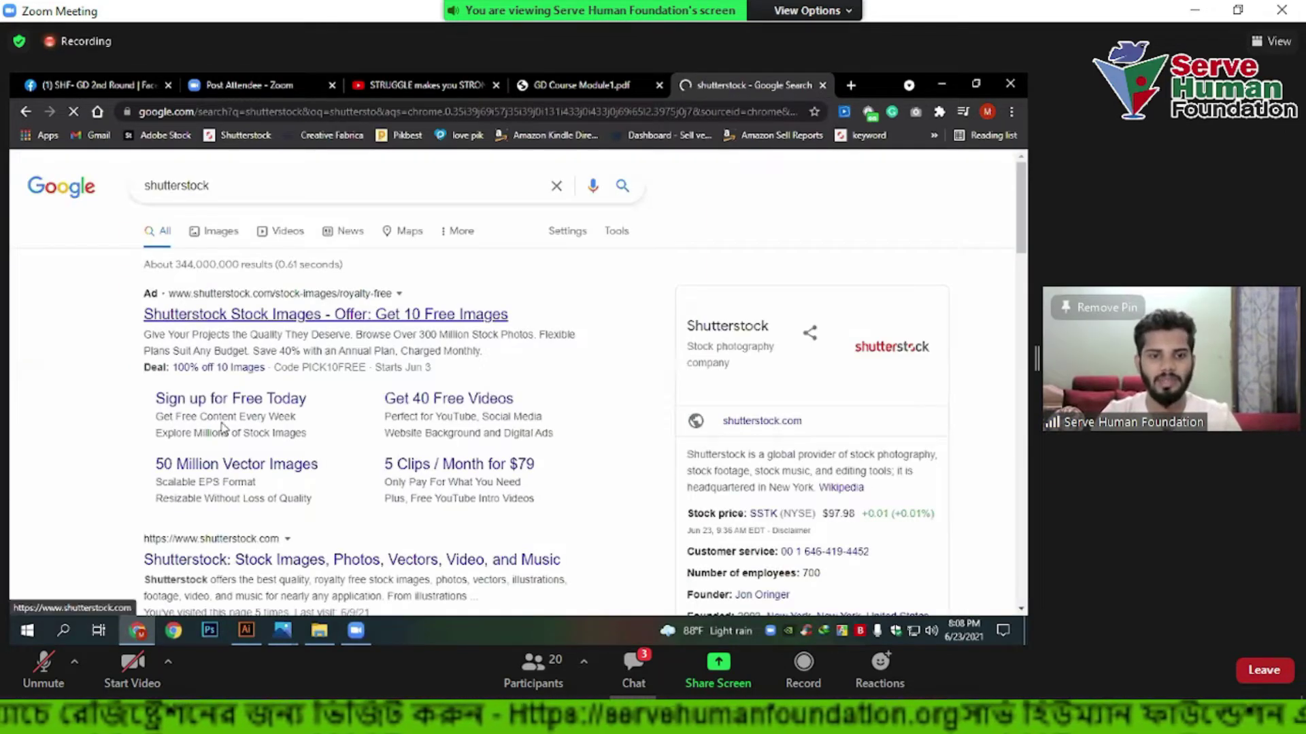
pyautogui.scroll(-2, 191, 361)
pyautogui.click(255, 406)
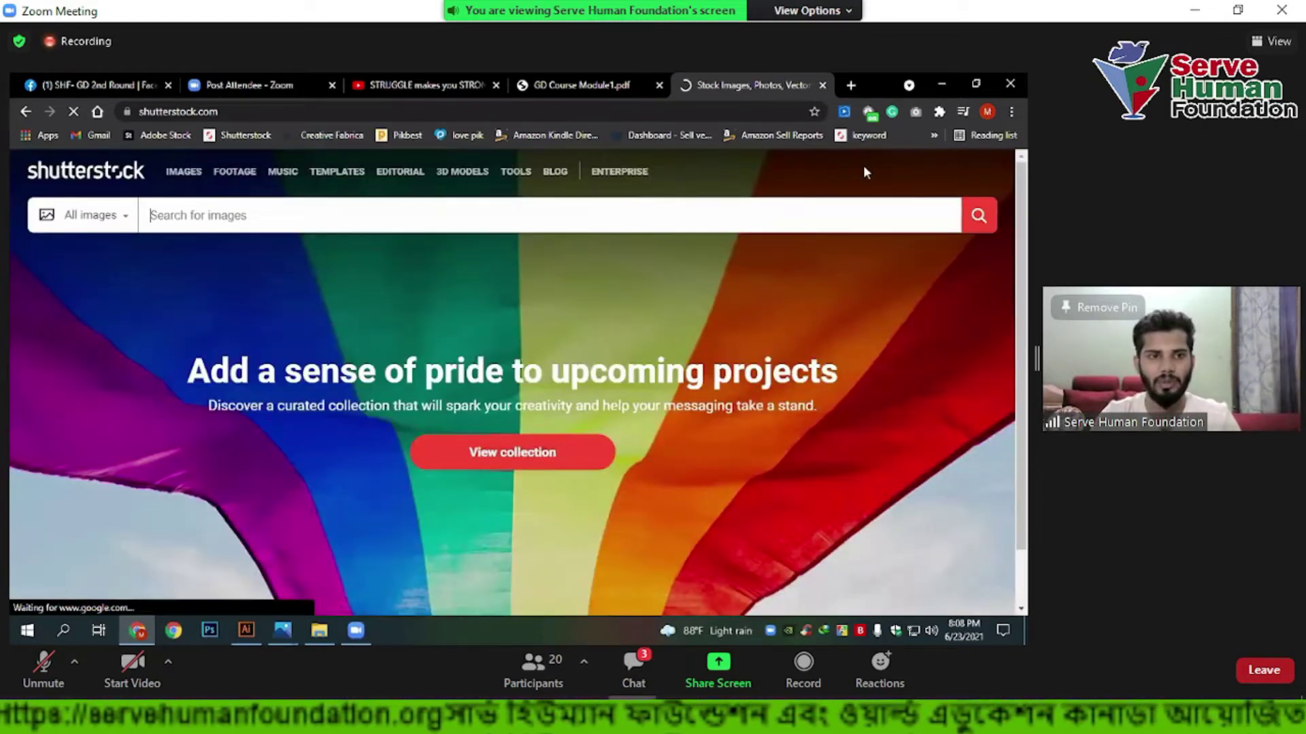
# Scroll through the Shutterstock homepage, then resize the Zoom meeting window.
pyautogui.scroll(-5, 225, 305)
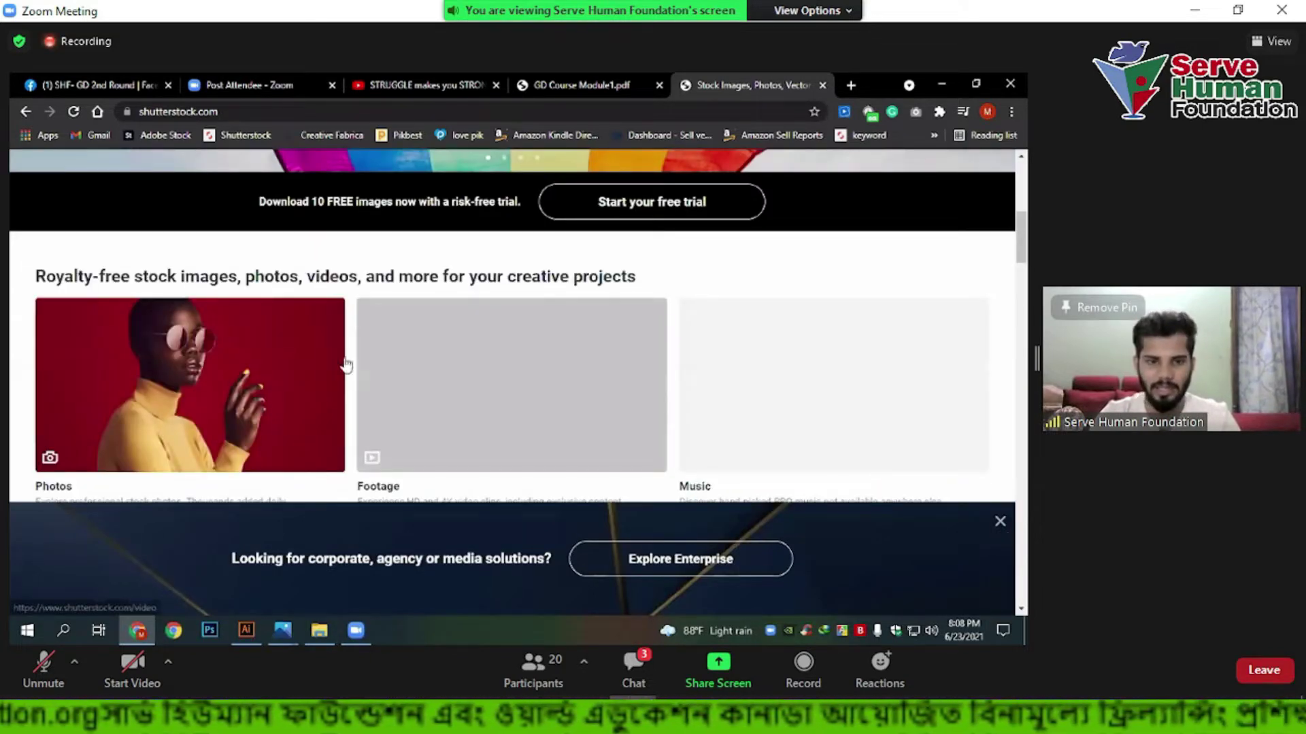
pyautogui.scroll(-5, 562, 414)
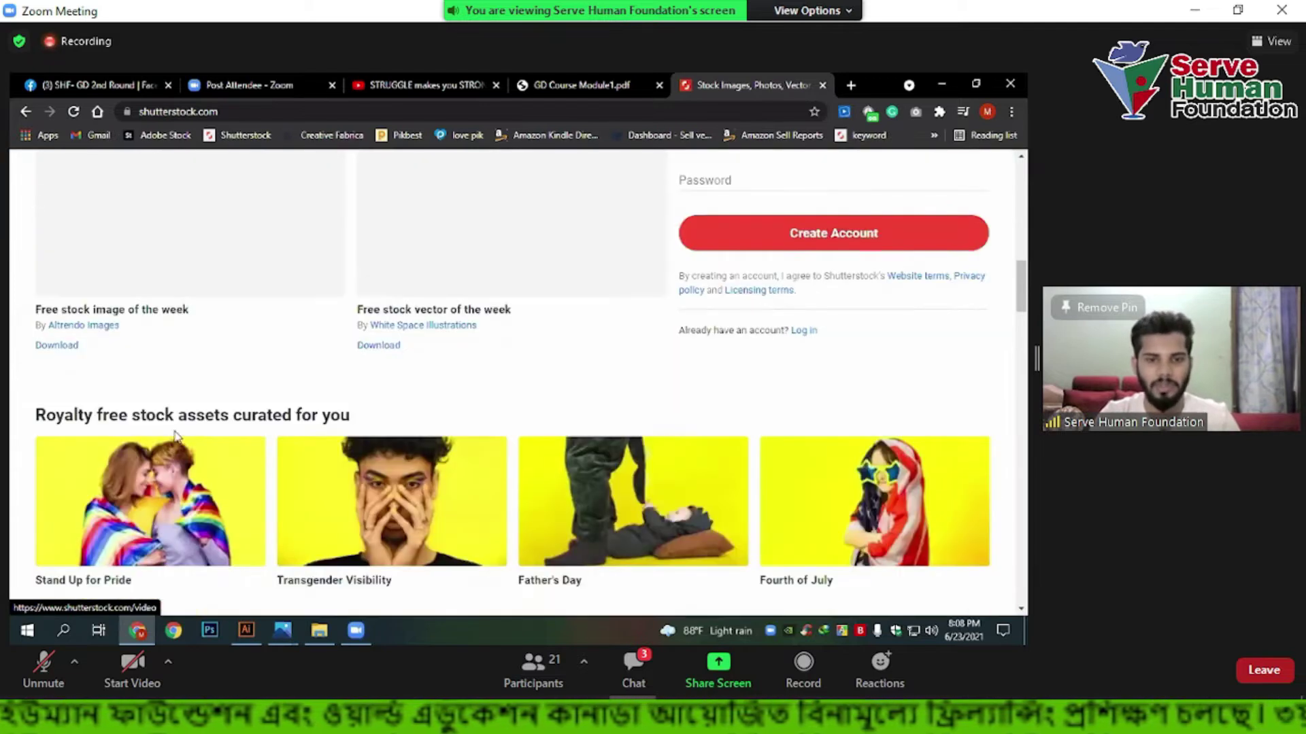
pyautogui.scroll(5, 379, 320)
pyautogui.scroll(2, 407, 309)
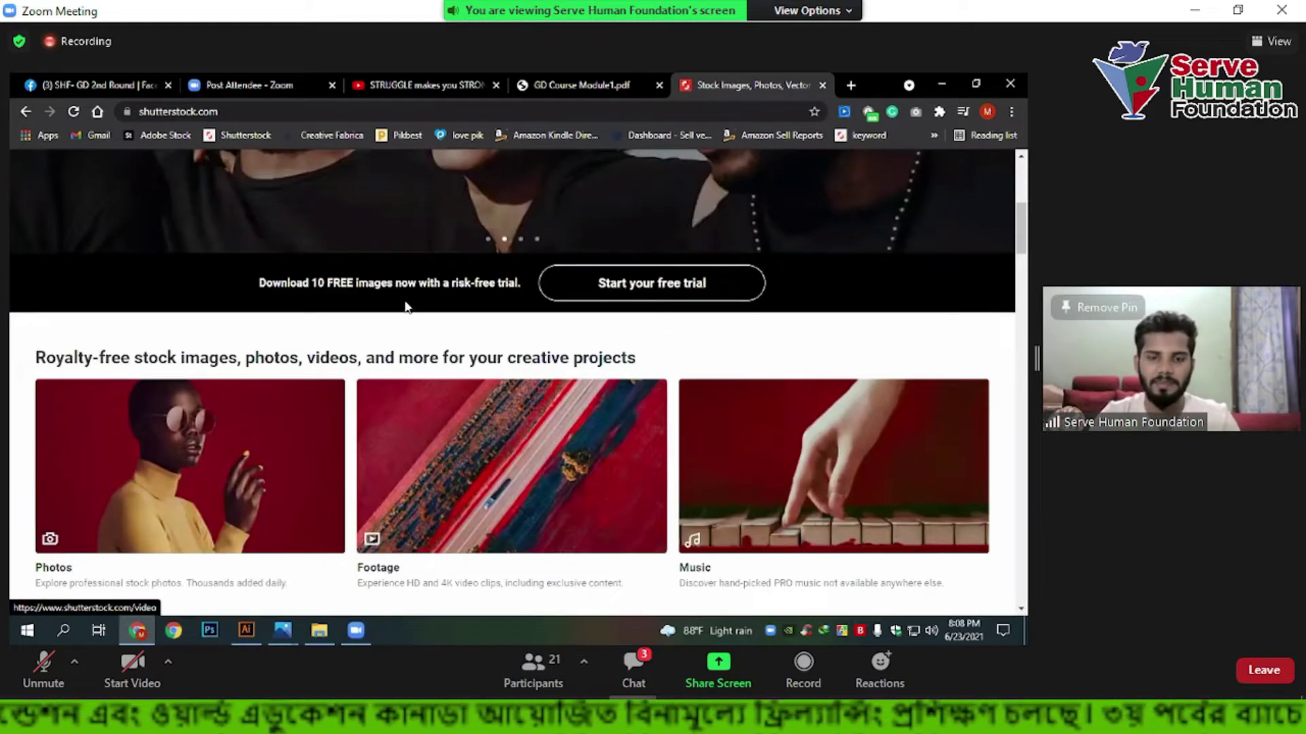
pyautogui.scroll(3, 405, 307)
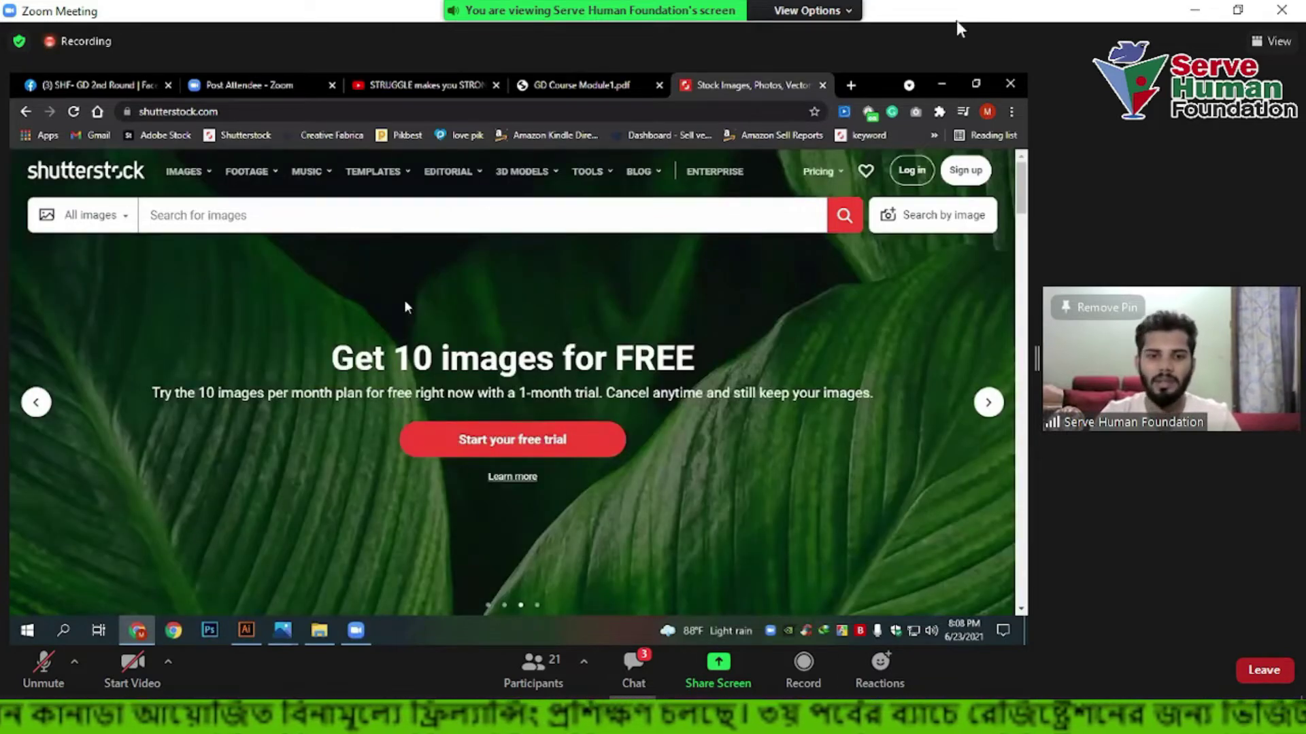
pyautogui.scroll(-1, 377, 414)
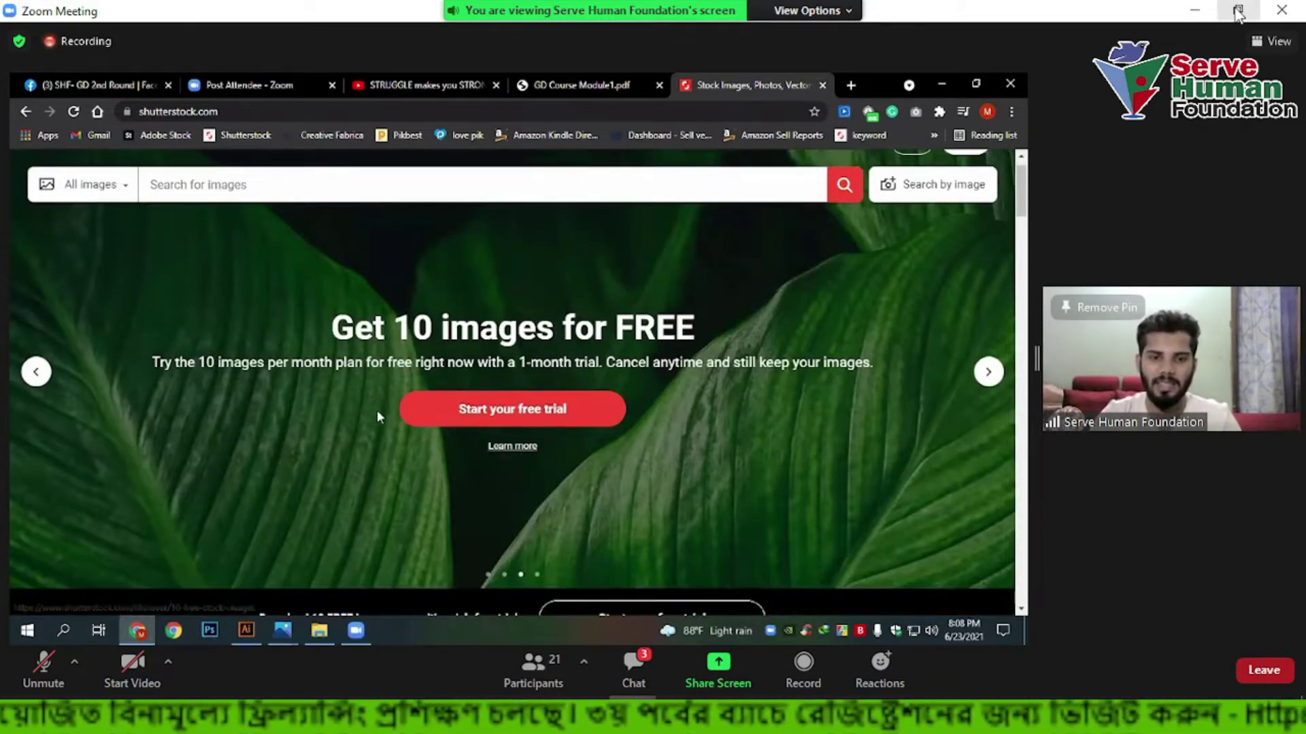
pyautogui.click(1238, 10)
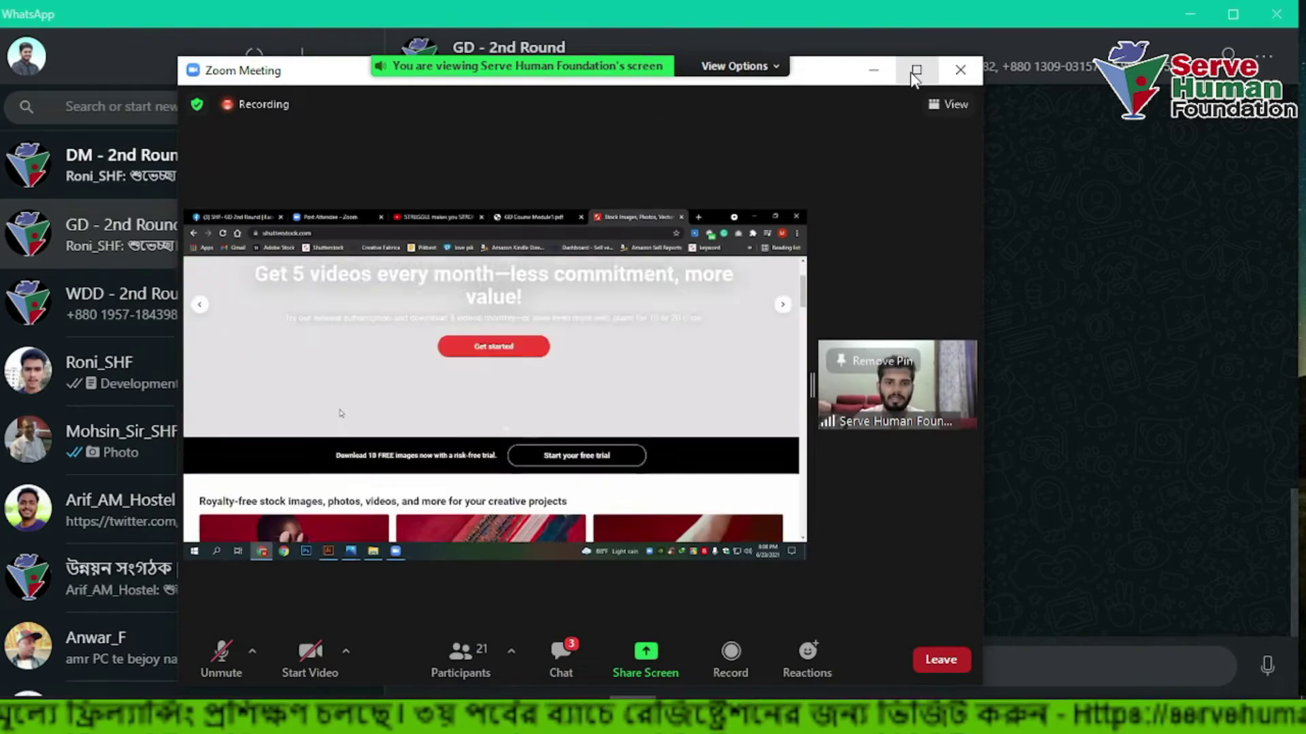
pyautogui.click(916, 72)
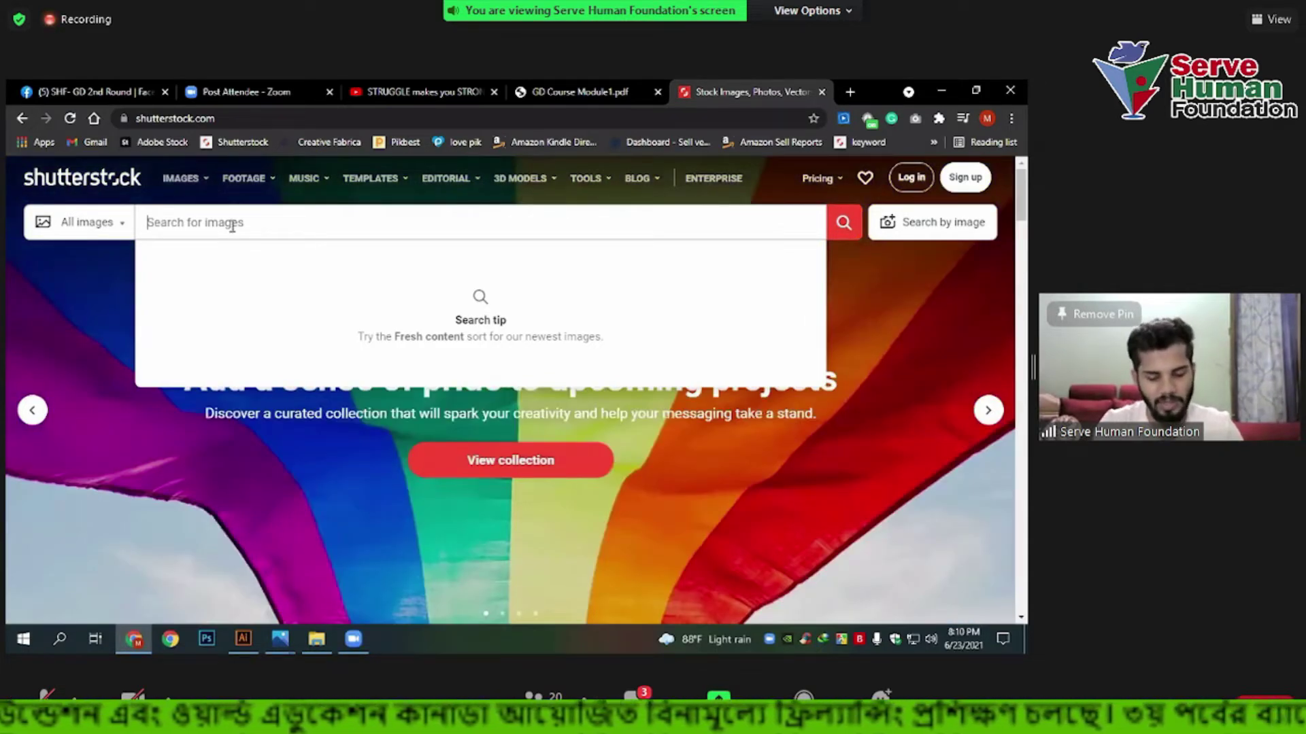
# Search Shutterstock for 'eid mubarak' from the 'eid' suggestions.
pyautogui.write('eid')
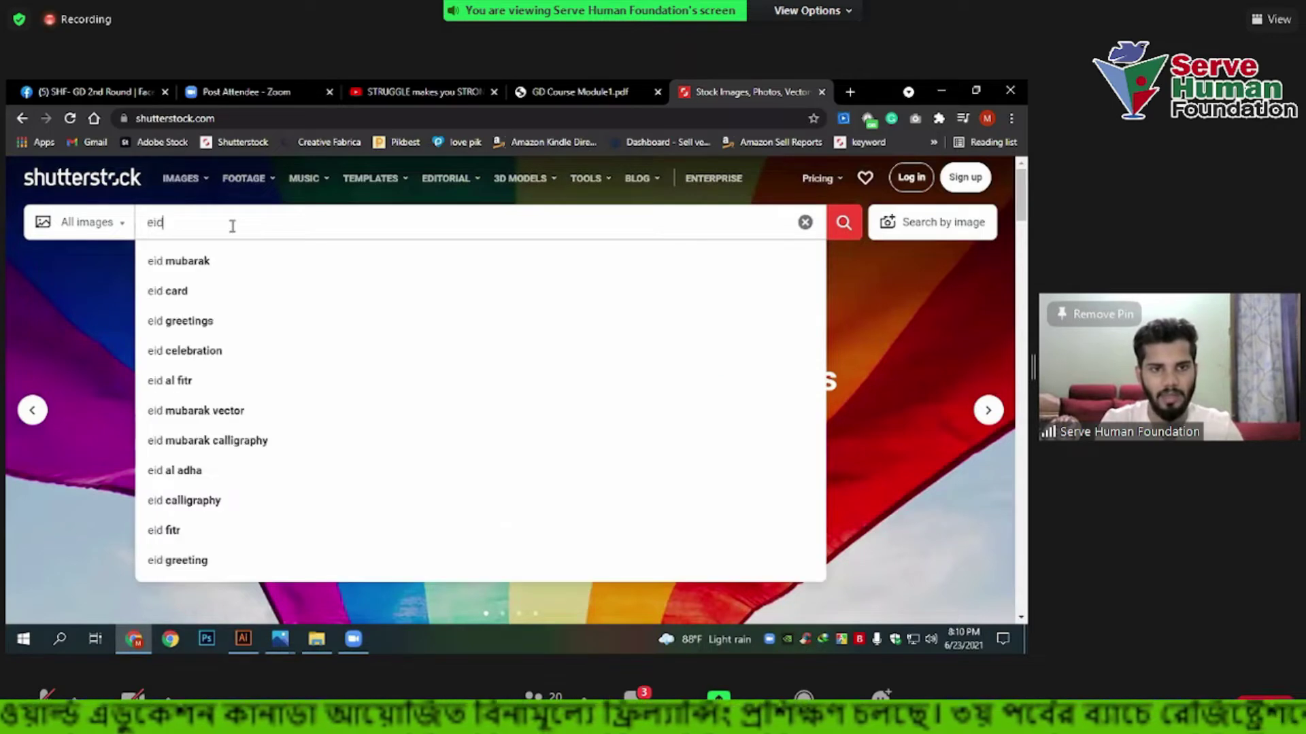
pyautogui.press('Down')
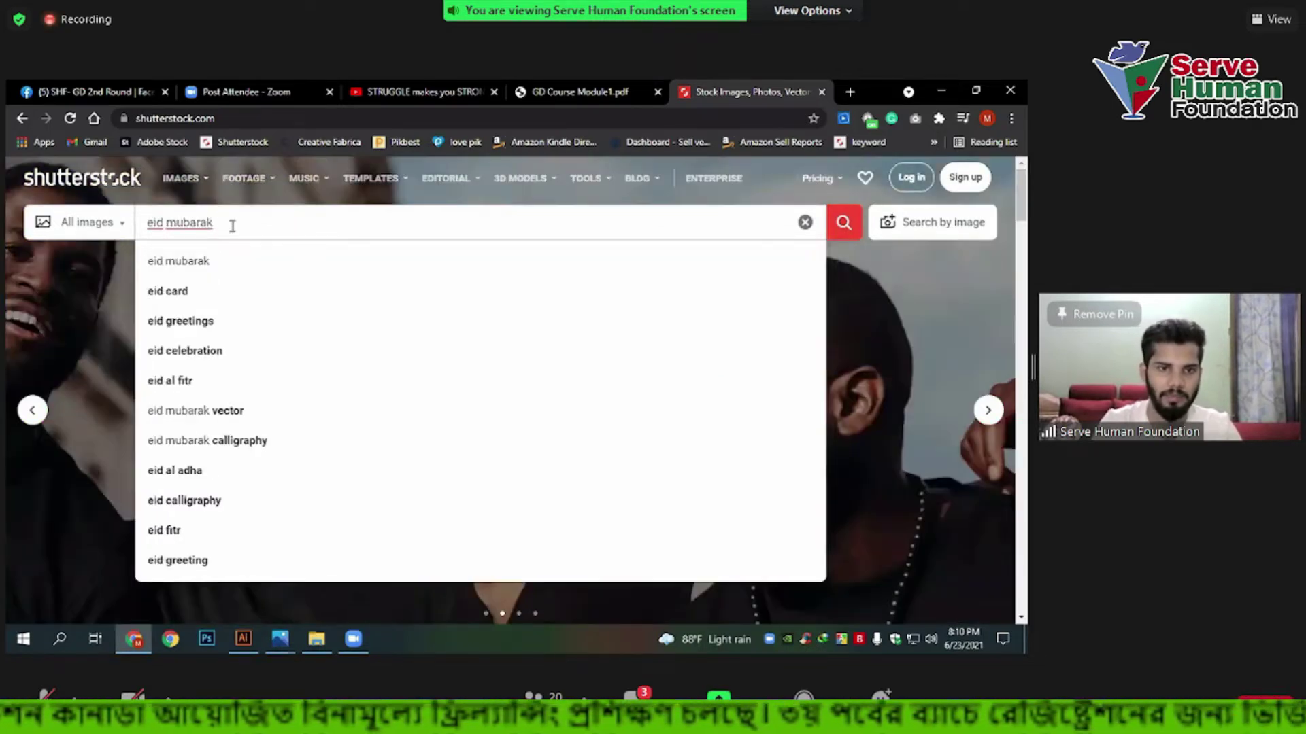
pyautogui.press('Return')
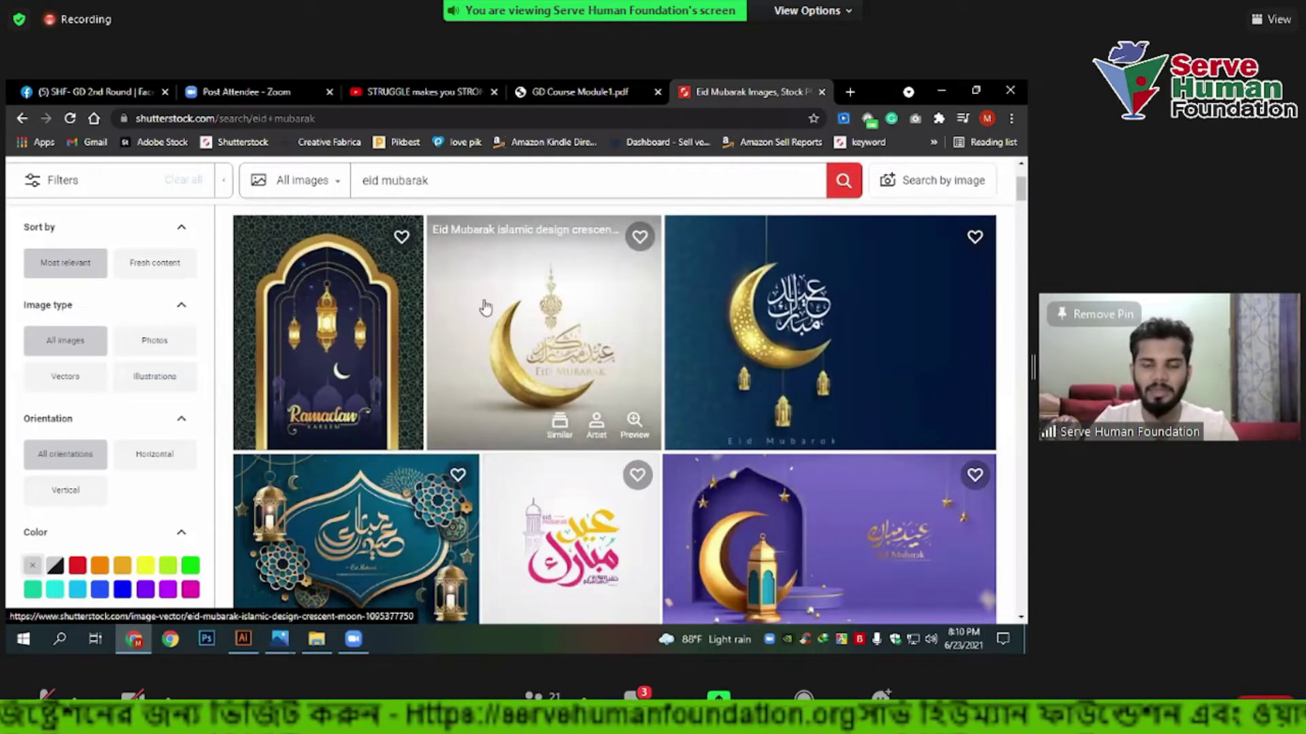
# Scroll up and down through the grid of eid mubarak image results.
pyautogui.scroll(3, 432, 360)
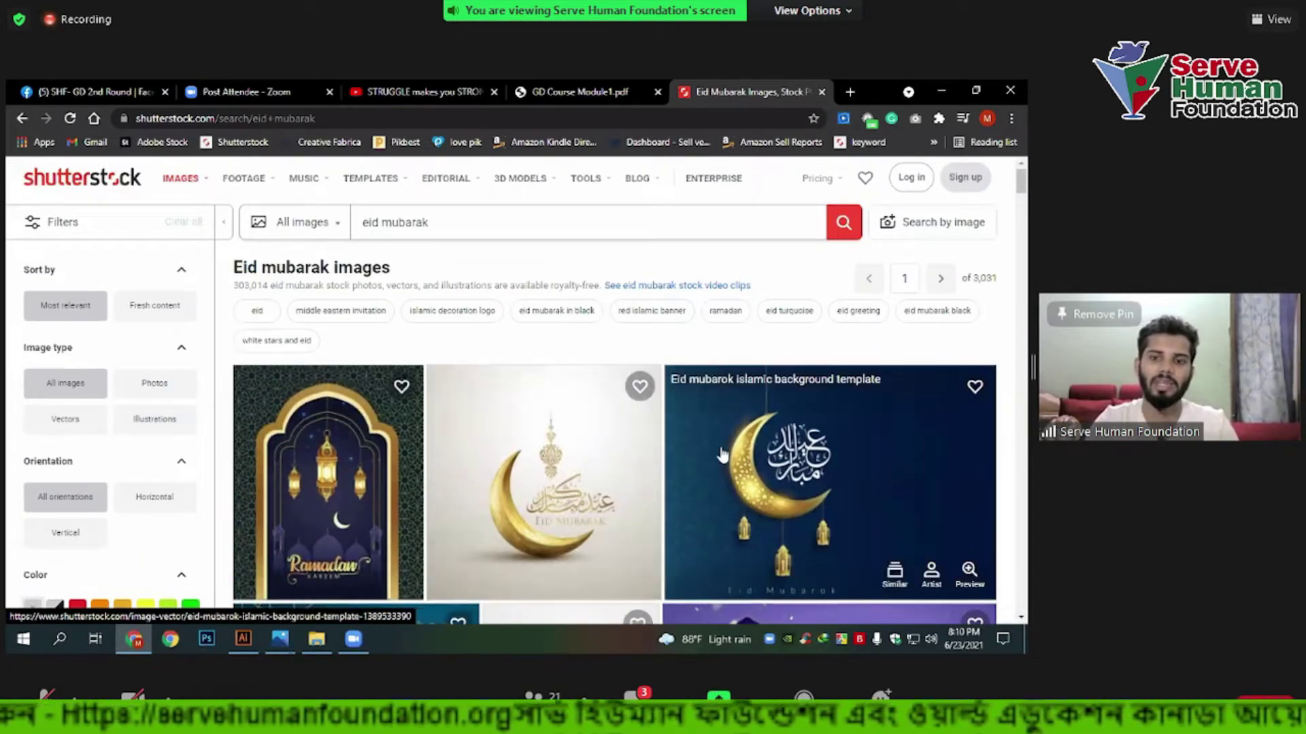
pyautogui.scroll(-1, 248, 485)
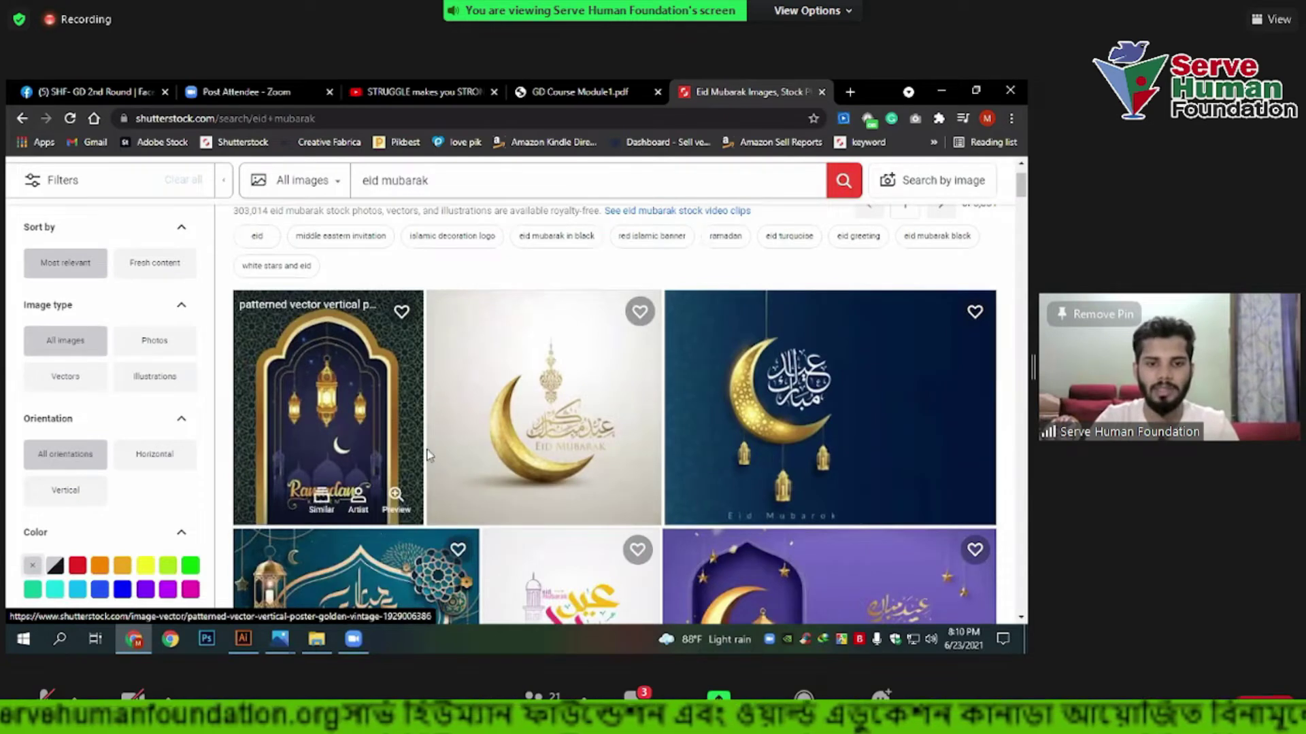
pyautogui.scroll(-2, 343, 495)
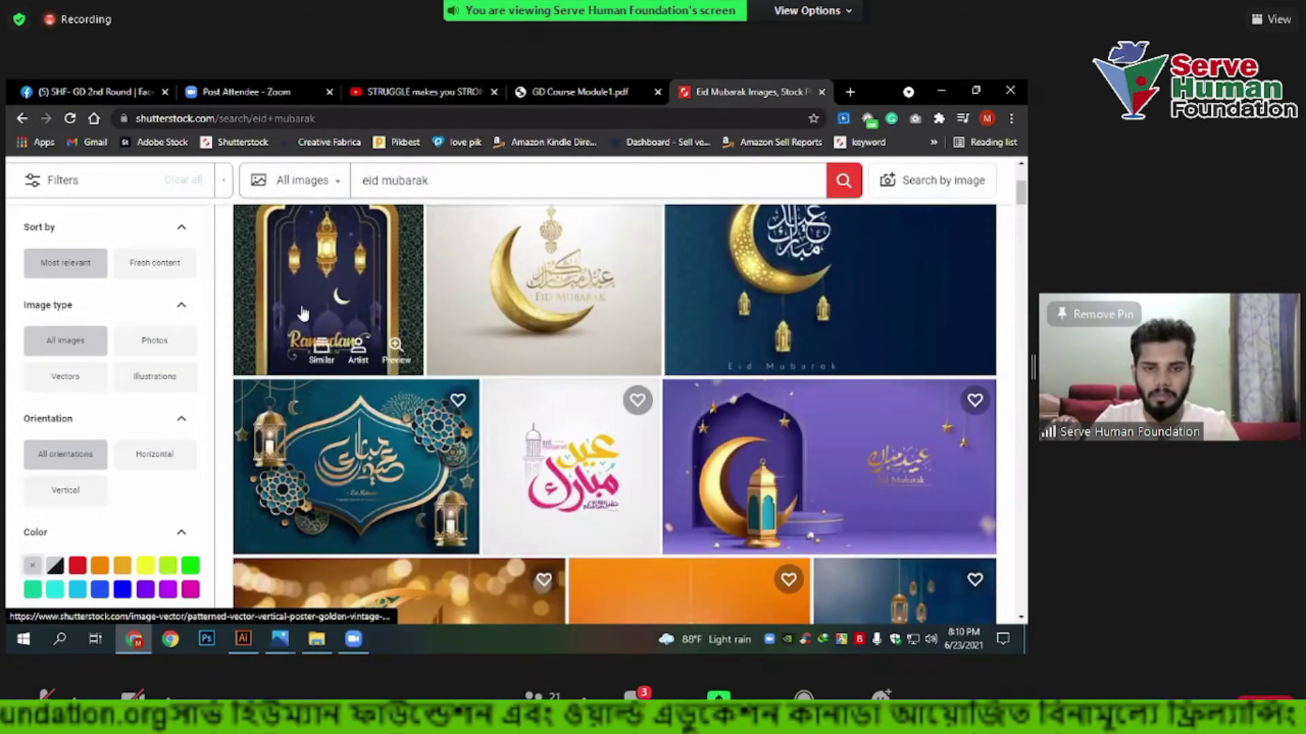
pyautogui.scroll(2, 449, 435)
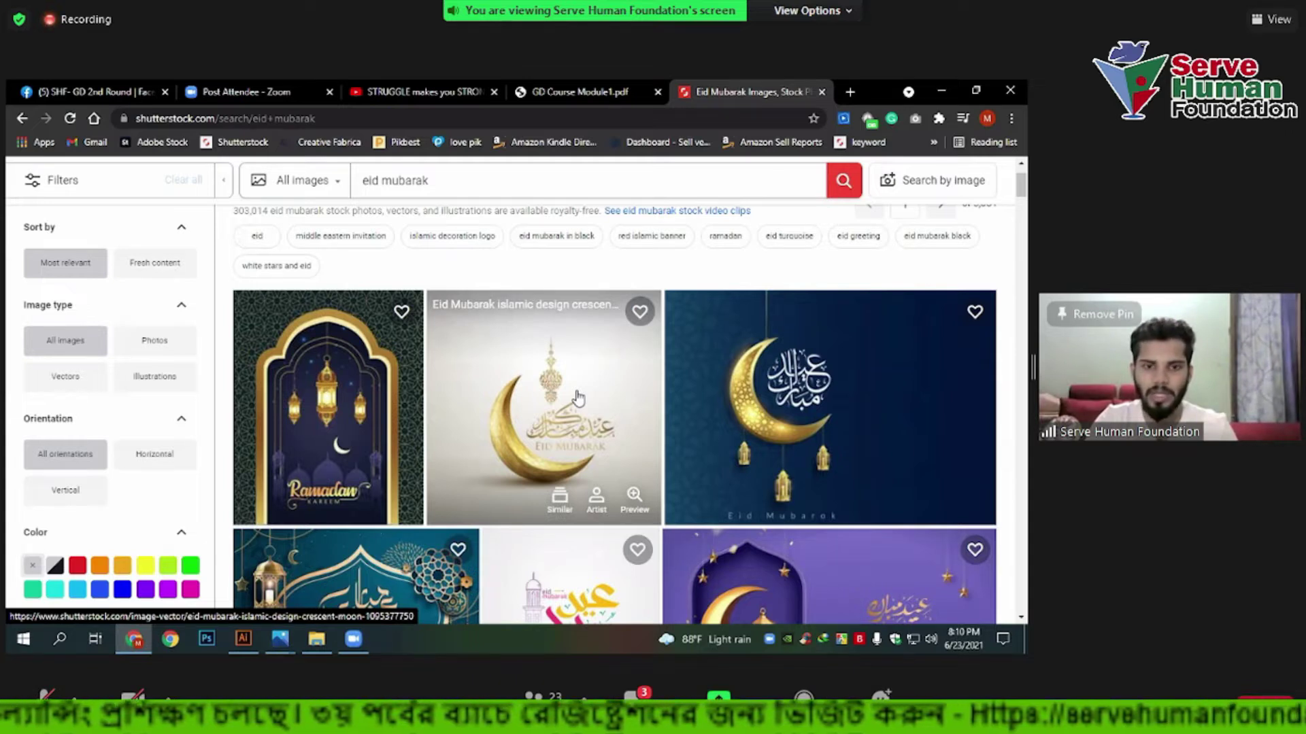
pyautogui.scroll(-2, 577, 475)
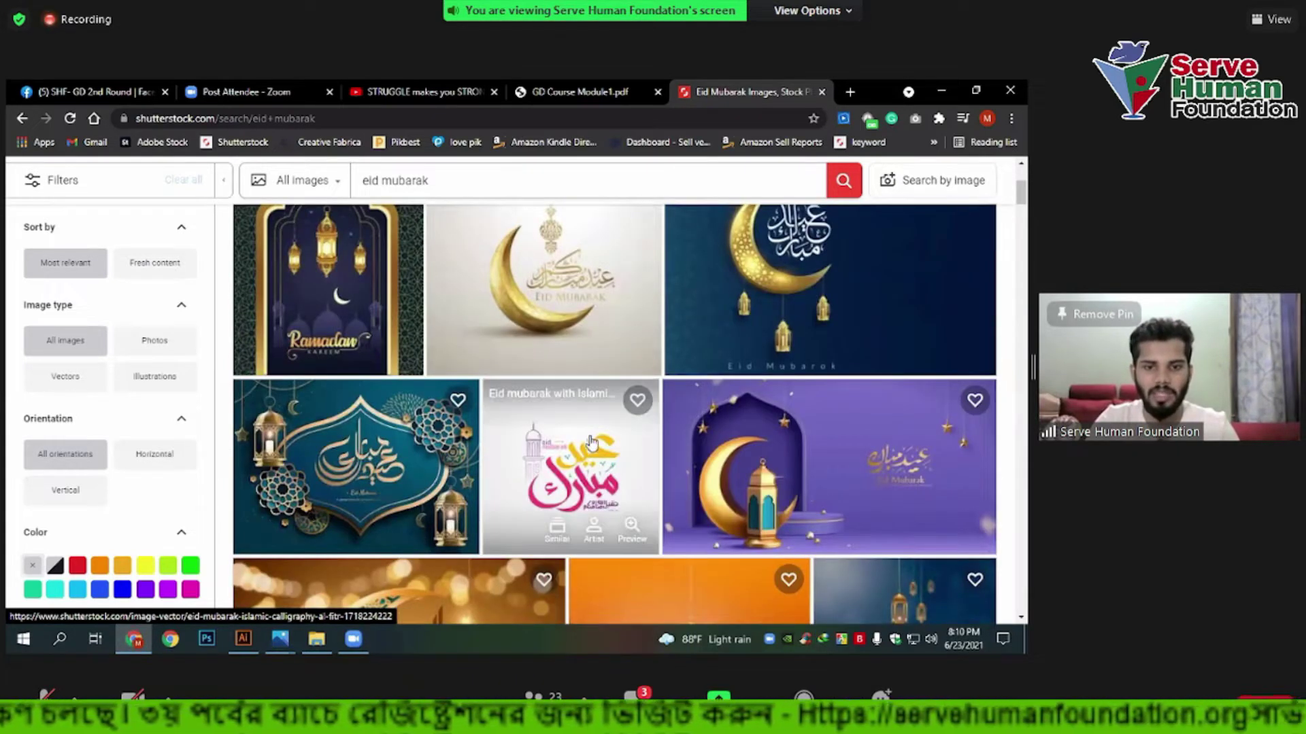
pyautogui.scroll(-2, 571, 279)
pyautogui.scroll(-2, 571, 272)
pyautogui.scroll(-4, 712, 332)
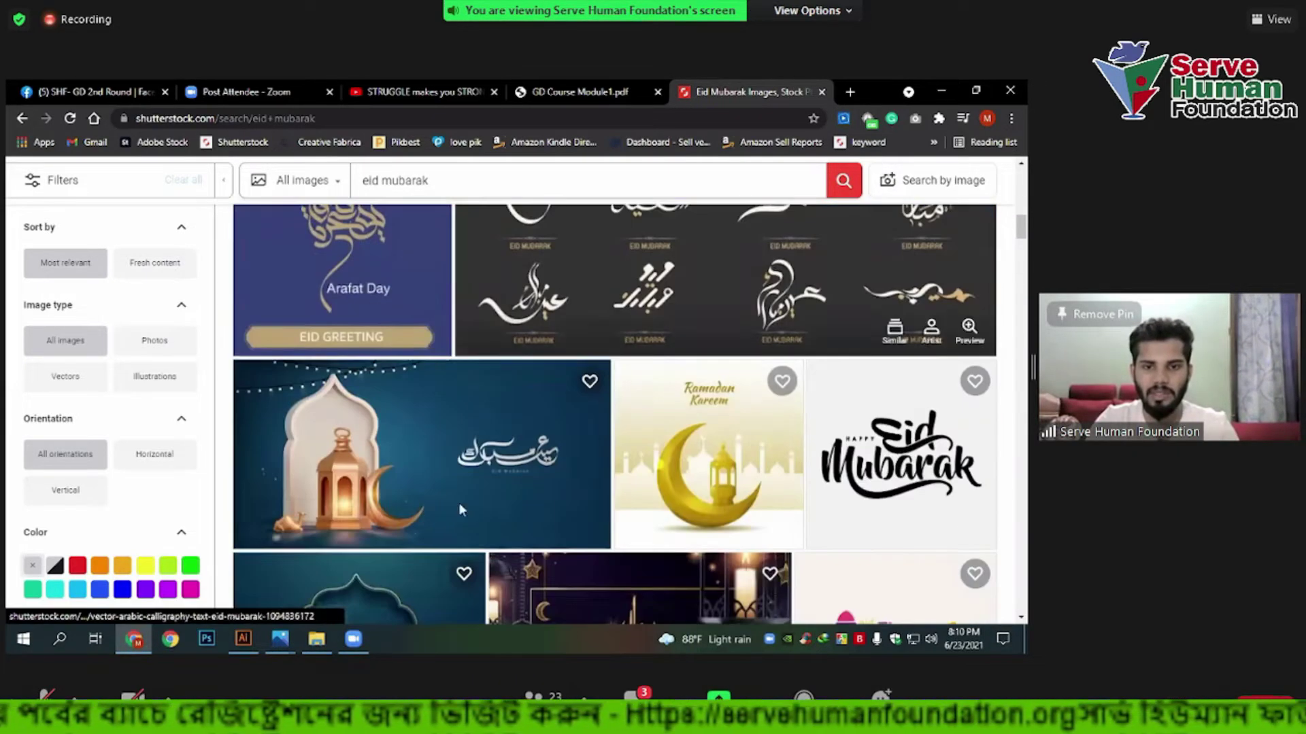
pyautogui.scroll(-4, 680, 340)
pyautogui.scroll(-2, 612, 354)
pyautogui.scroll(5, 292, 406)
pyautogui.scroll(3, 292, 405)
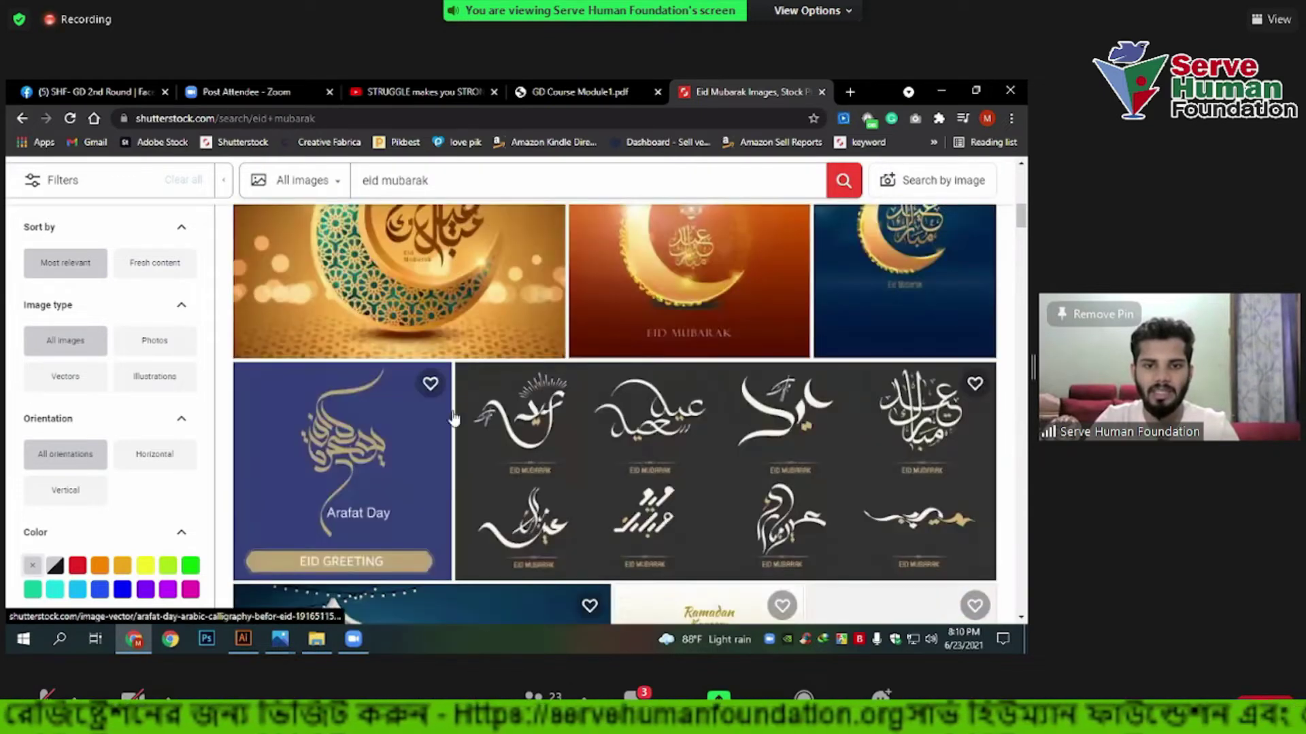
pyautogui.scroll(3, 272, 405)
pyautogui.scroll(3, 204, 404)
pyautogui.scroll(2, 153, 404)
pyautogui.scroll(-5, 272, 408)
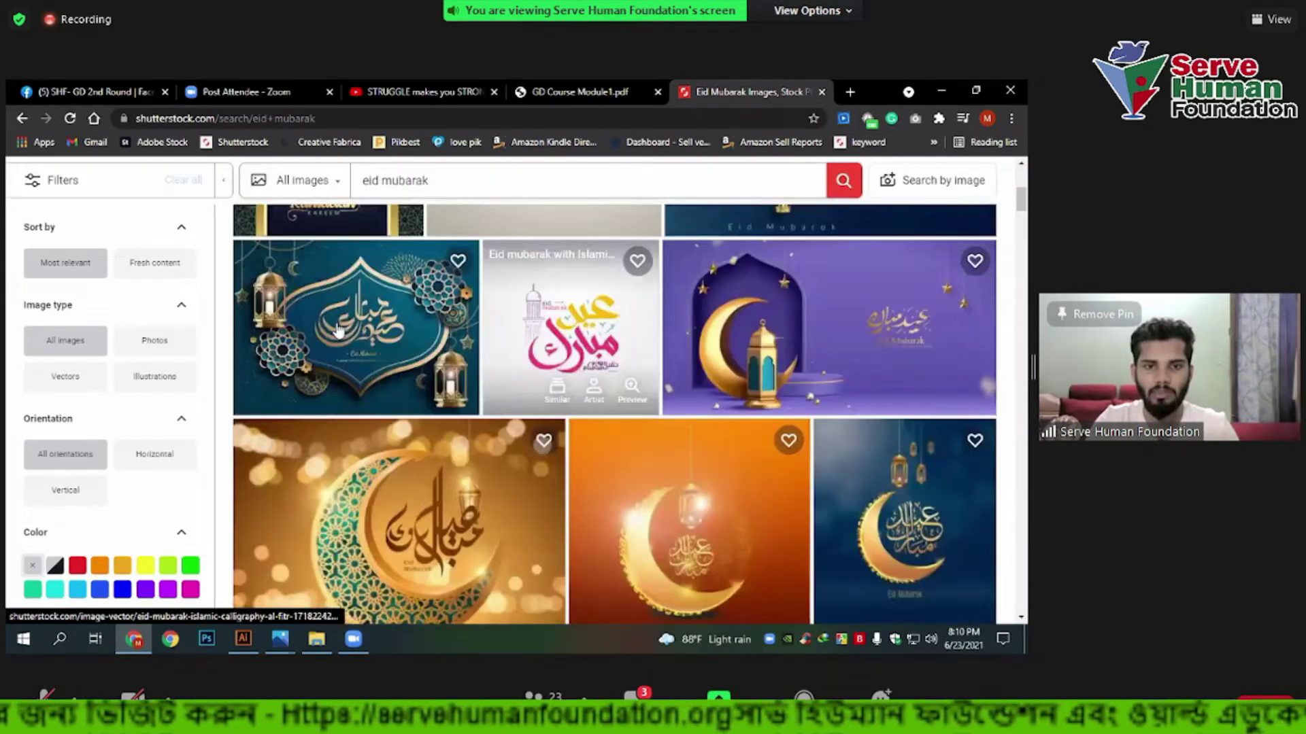
# Open the Eid Mubarak lantern calligraphy image and review its $49 standard licence.
pyautogui.click(411, 378)
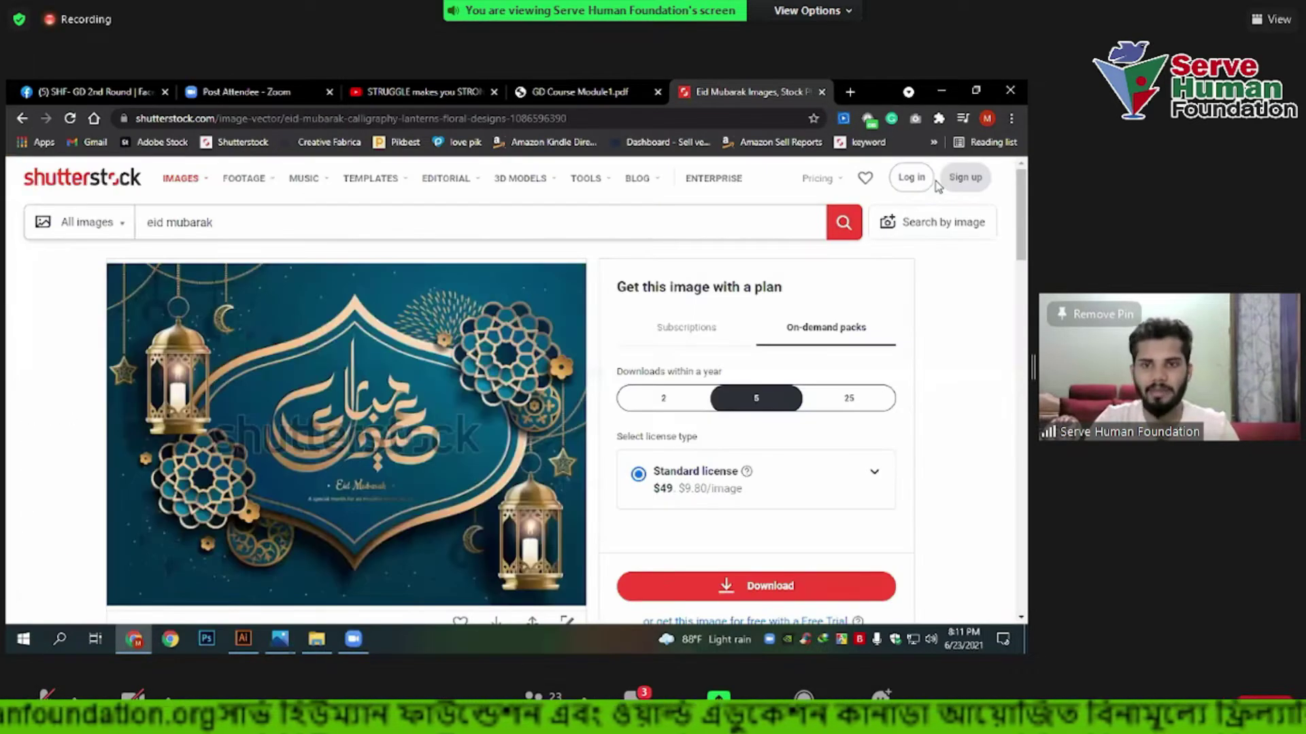
pyautogui.scroll(-2, 447, 503)
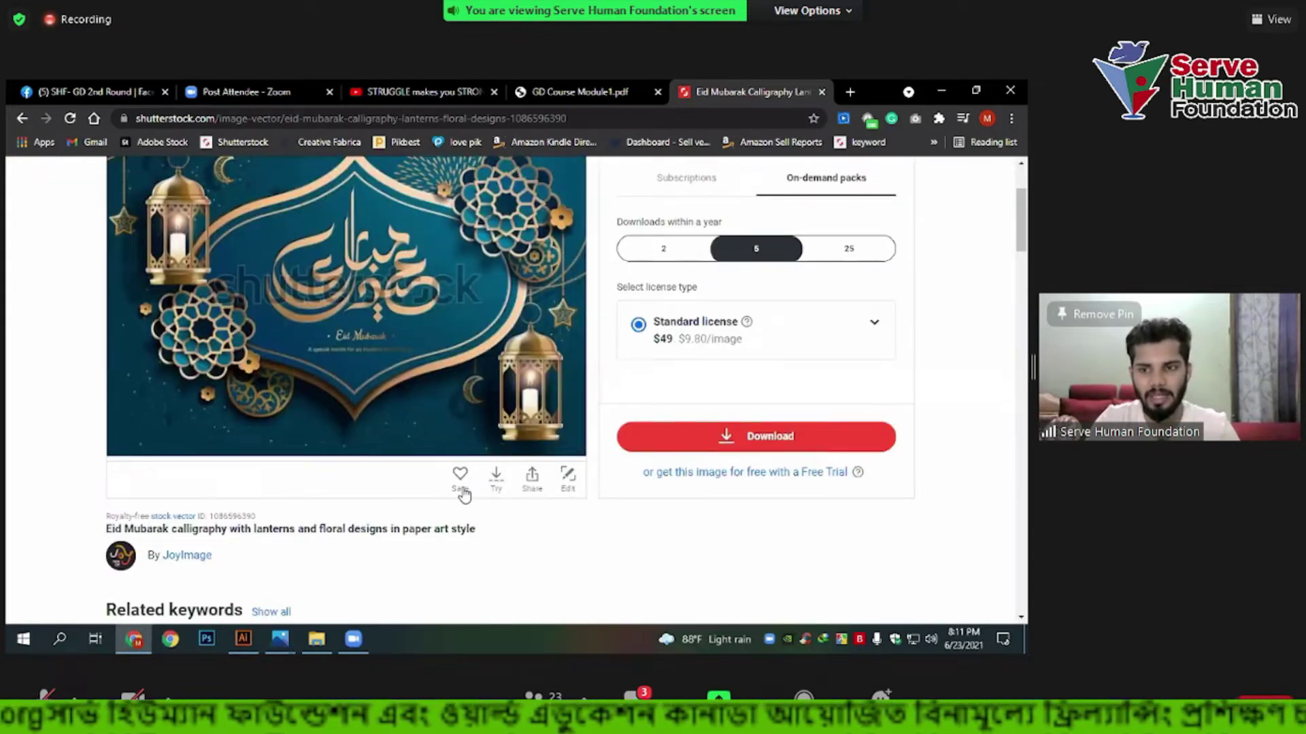
pyautogui.scroll(2, 588, 398)
pyautogui.scroll(-2, 587, 398)
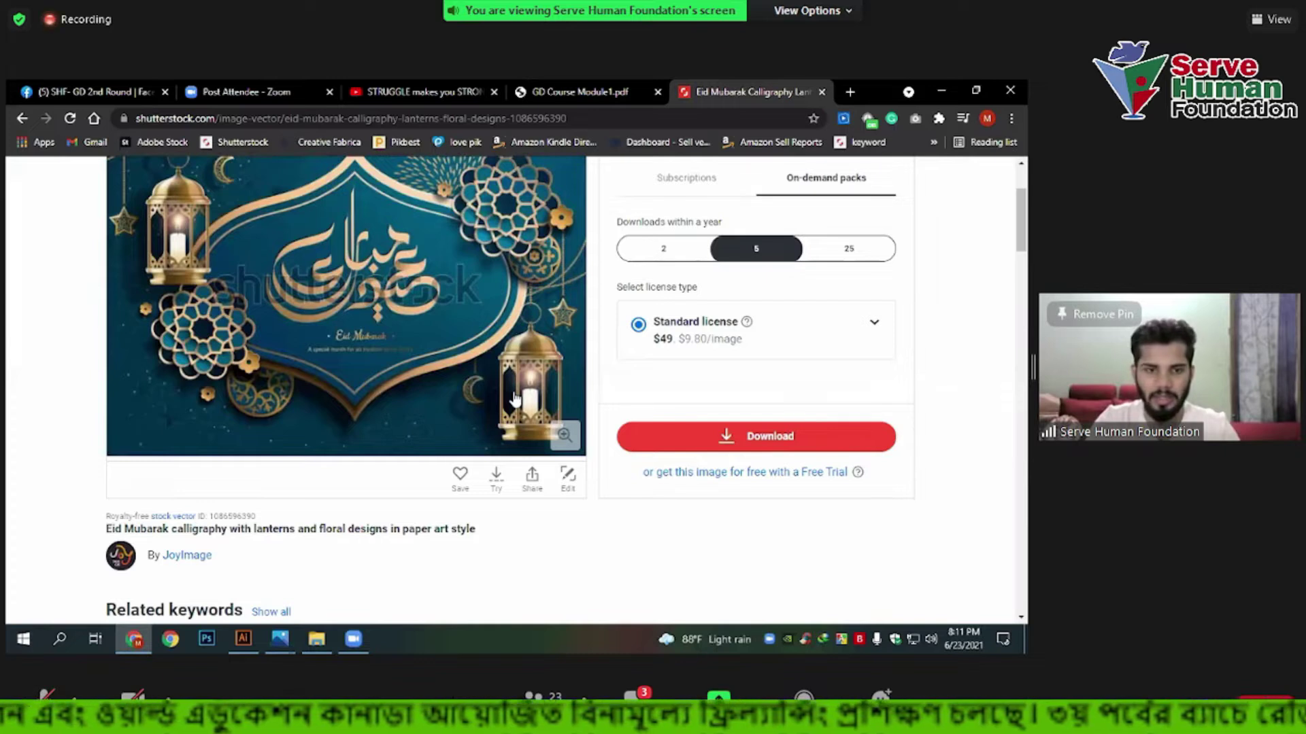
pyautogui.scroll(2, 245, 463)
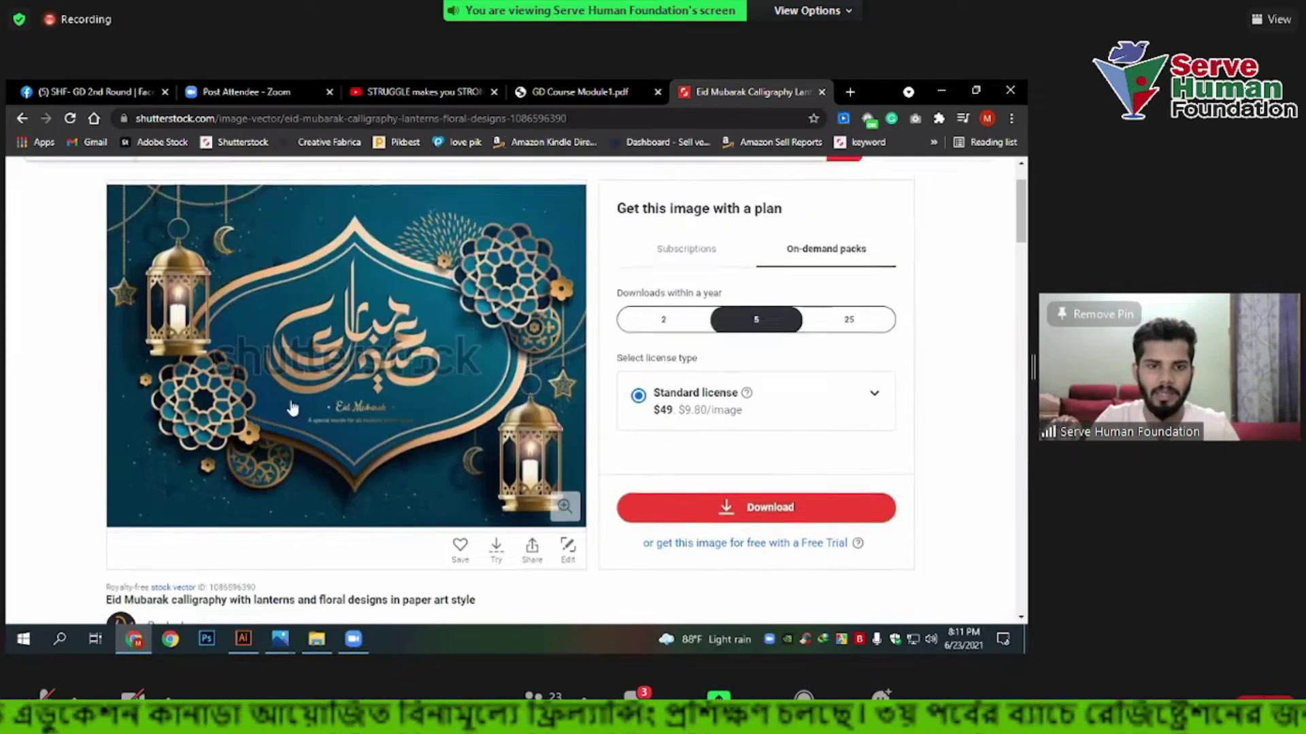
pyautogui.scroll(-3, 281, 348)
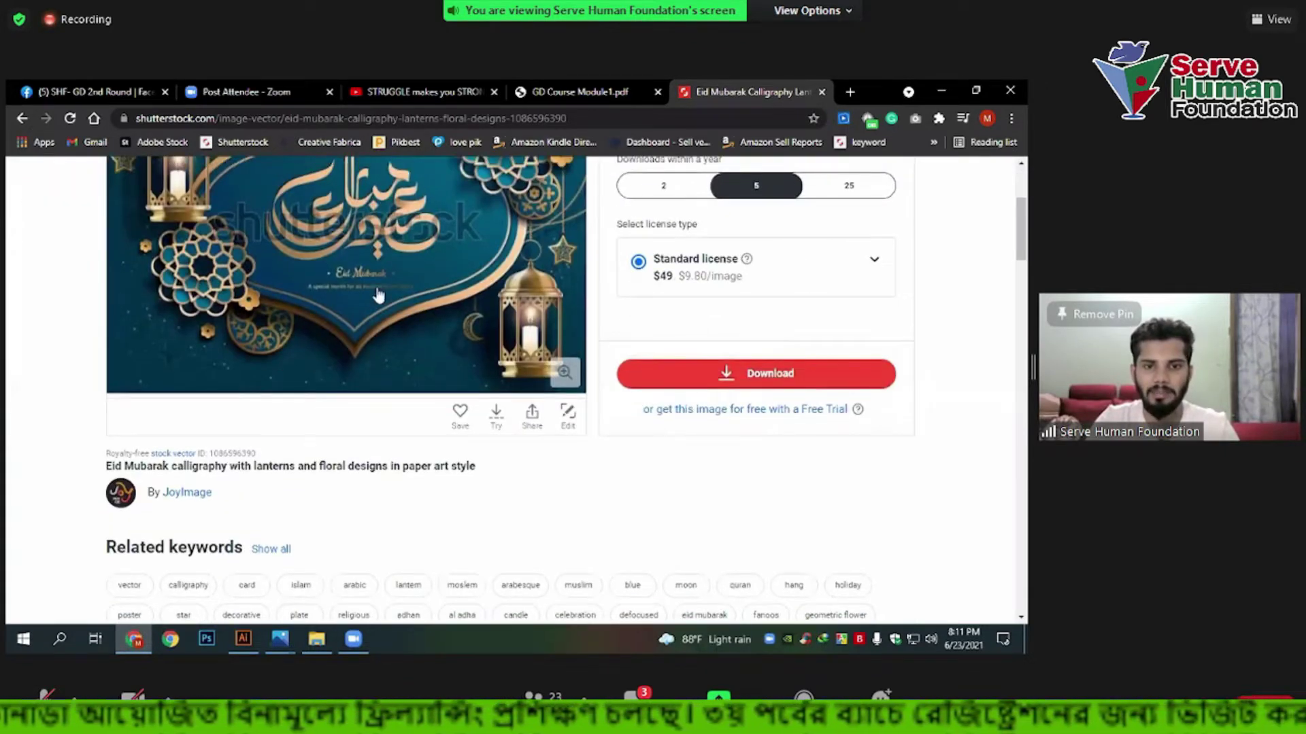
pyautogui.scroll(3, 376, 294)
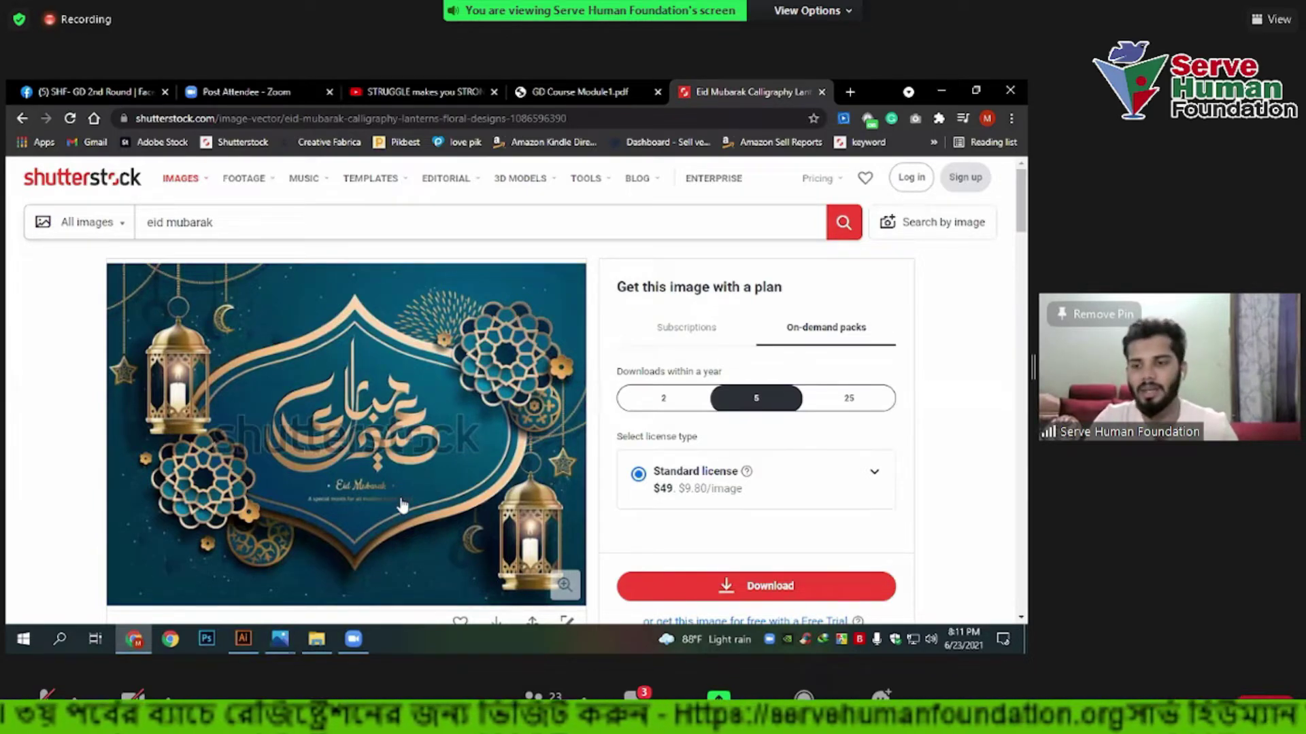
pyautogui.scroll(-3, 303, 476)
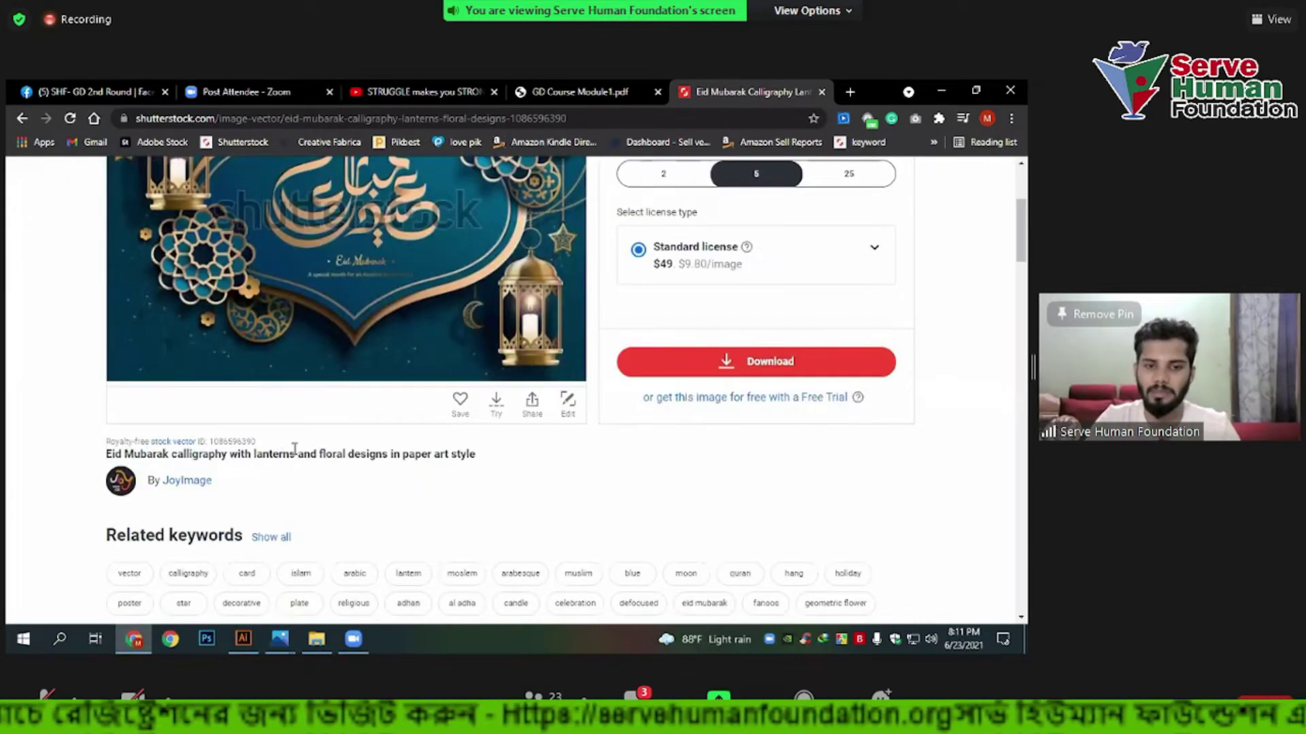
pyautogui.scroll(-1, 441, 517)
pyautogui.scroll(-3, 421, 515)
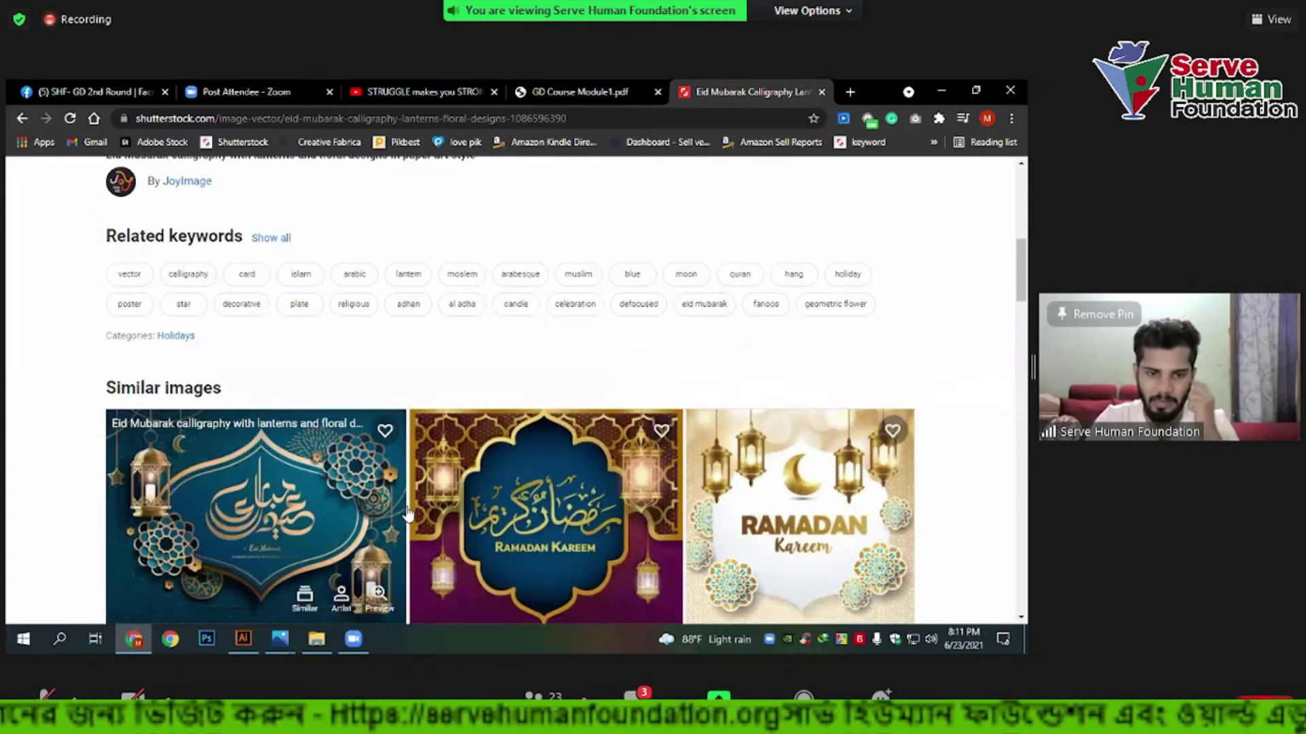
# Browse the image's related keywords, then open a new blank browser tab.
pyautogui.scroll(5, 411, 361)
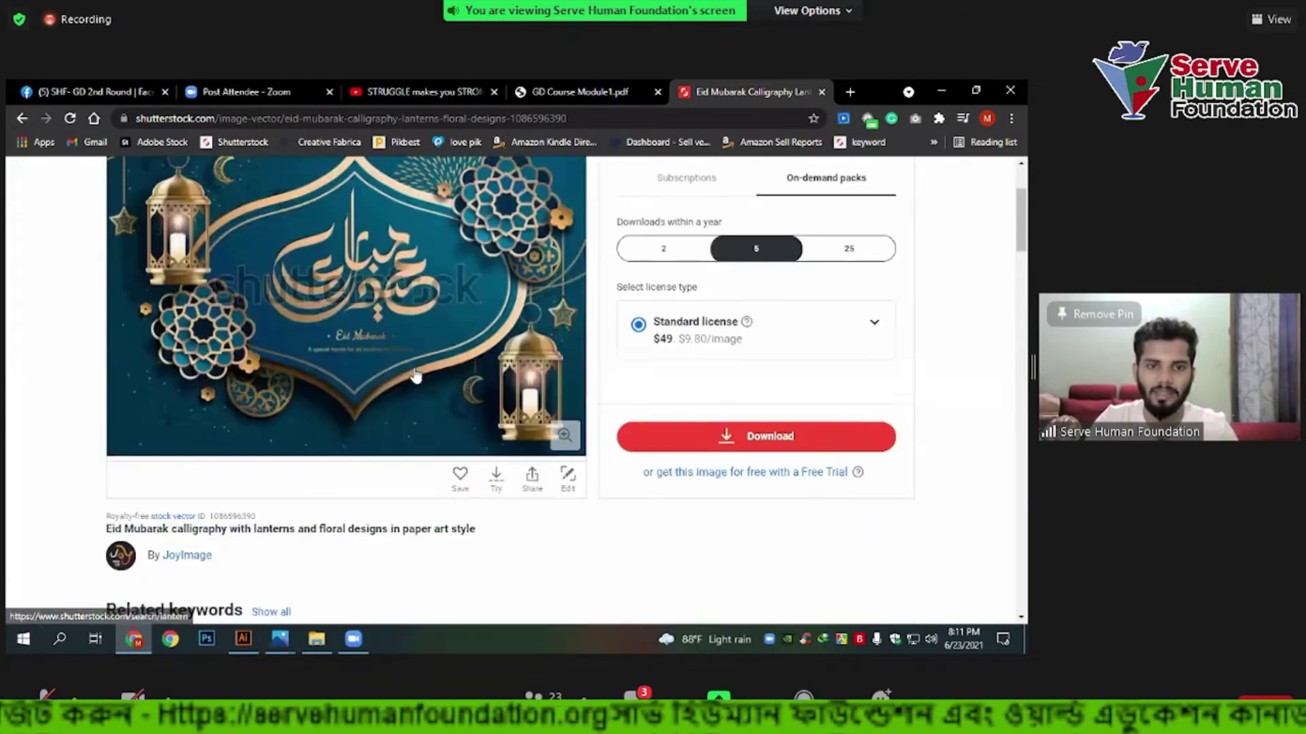
pyautogui.scroll(2, 404, 360)
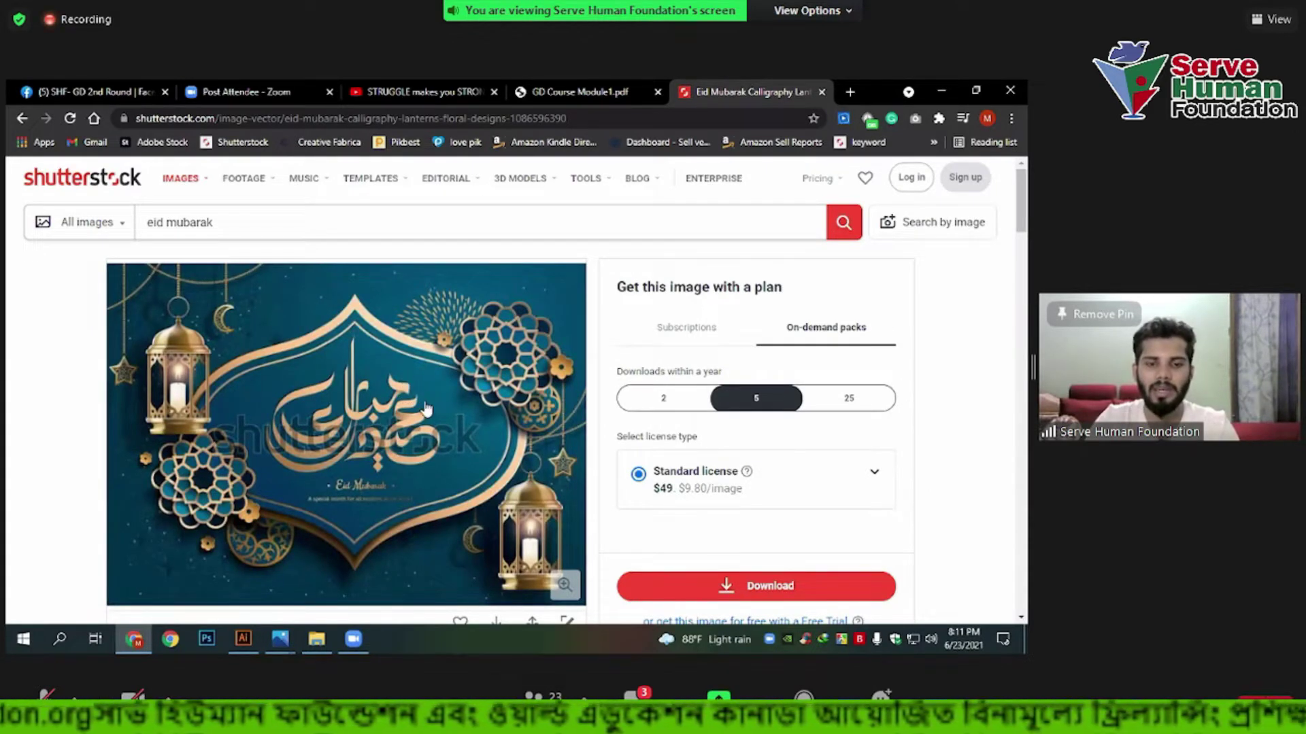
pyautogui.scroll(-2, 204, 340)
pyautogui.scroll(-1, 323, 357)
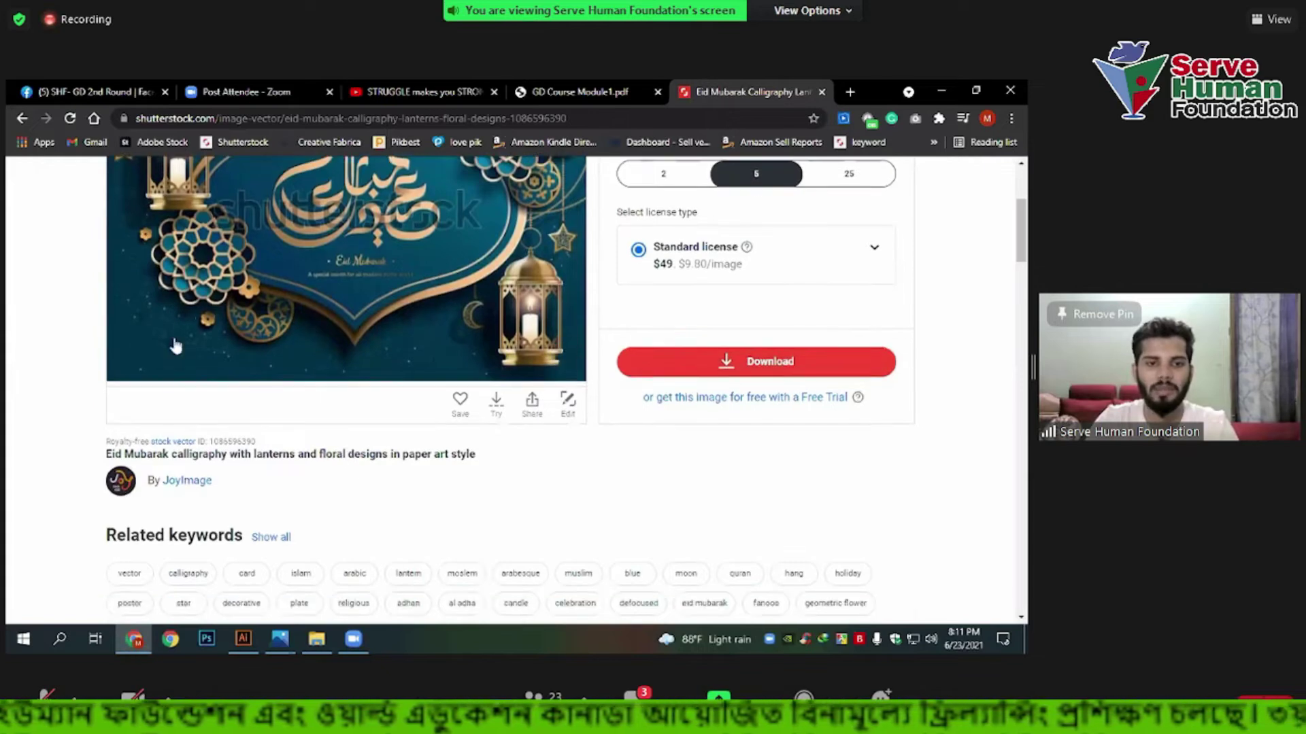
pyautogui.scroll(3, 180, 351)
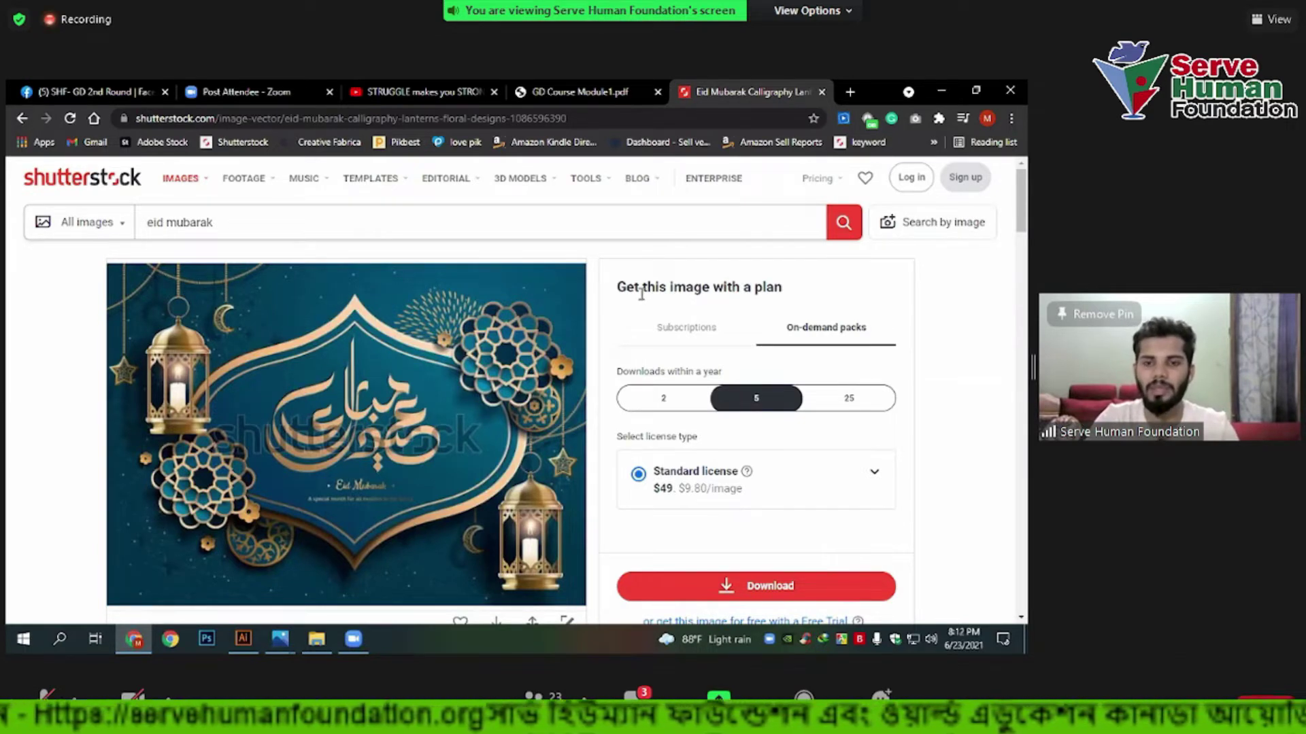
pyautogui.scroll(-2, 538, 462)
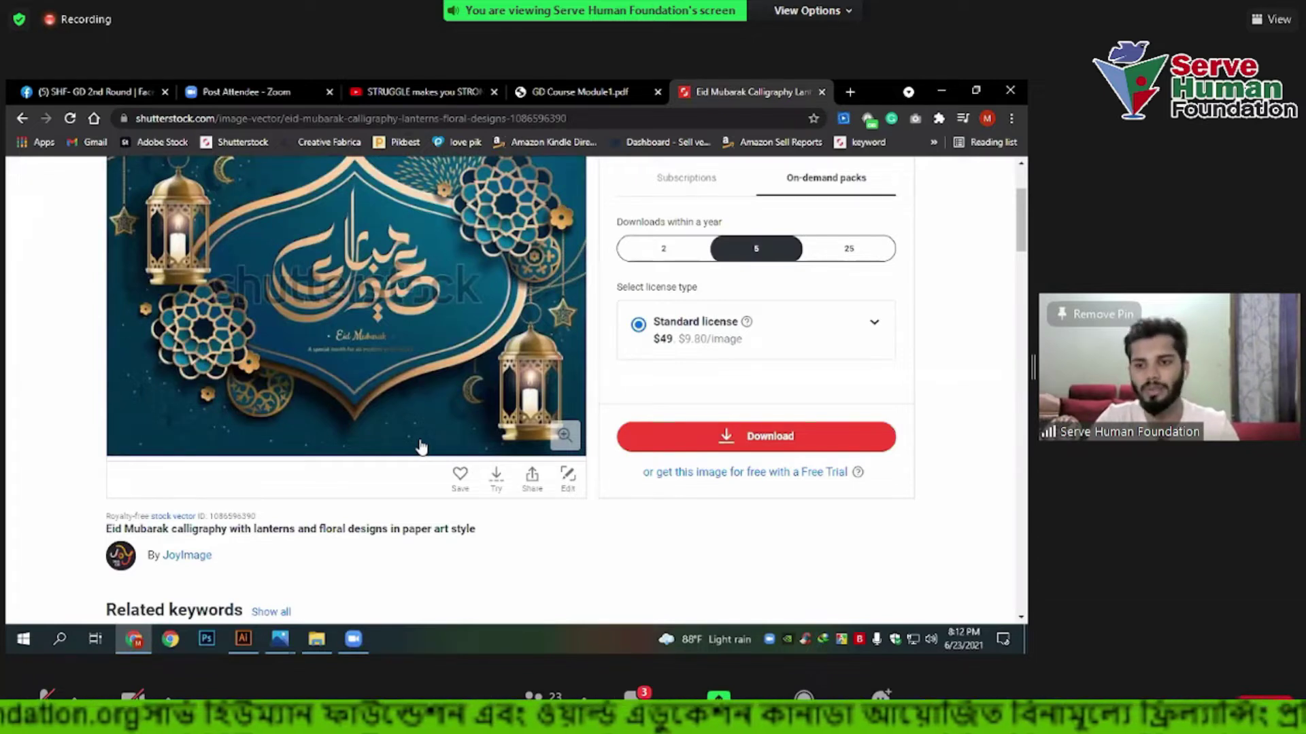
pyautogui.moveTo(346, 306)
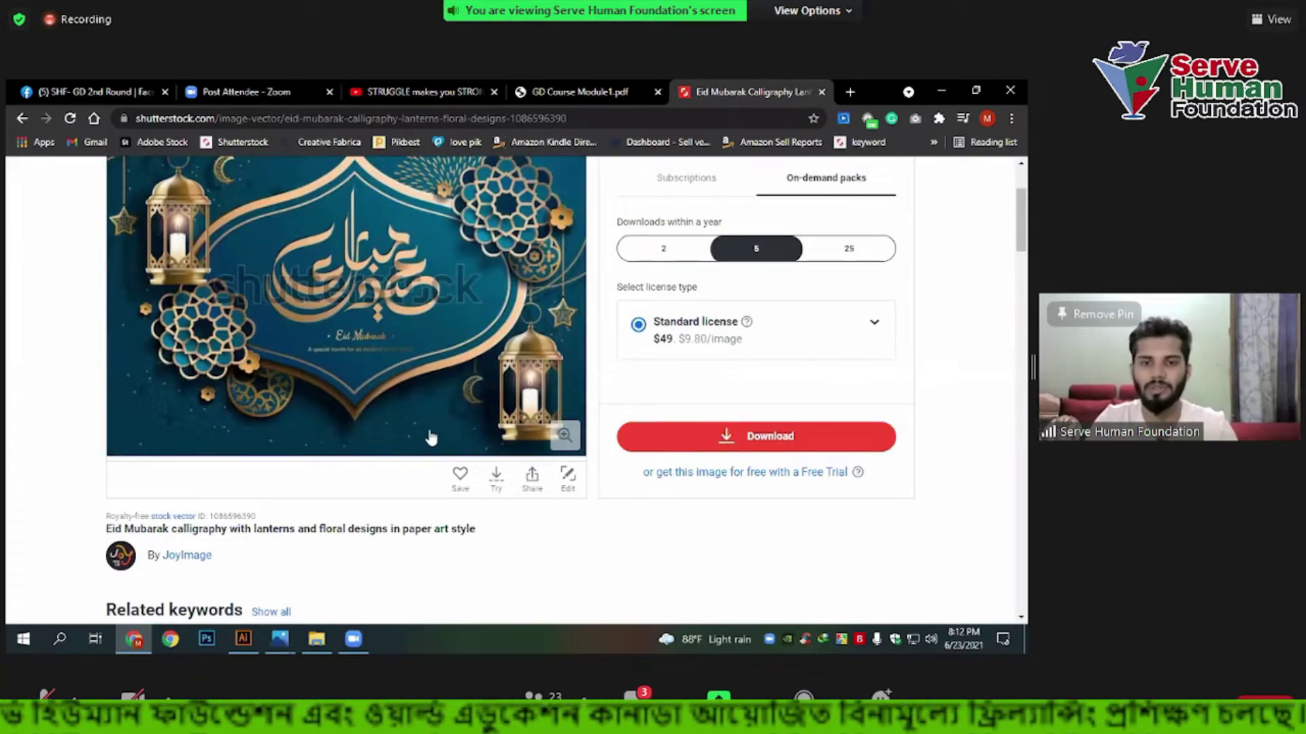
pyautogui.scroll(3, 425, 439)
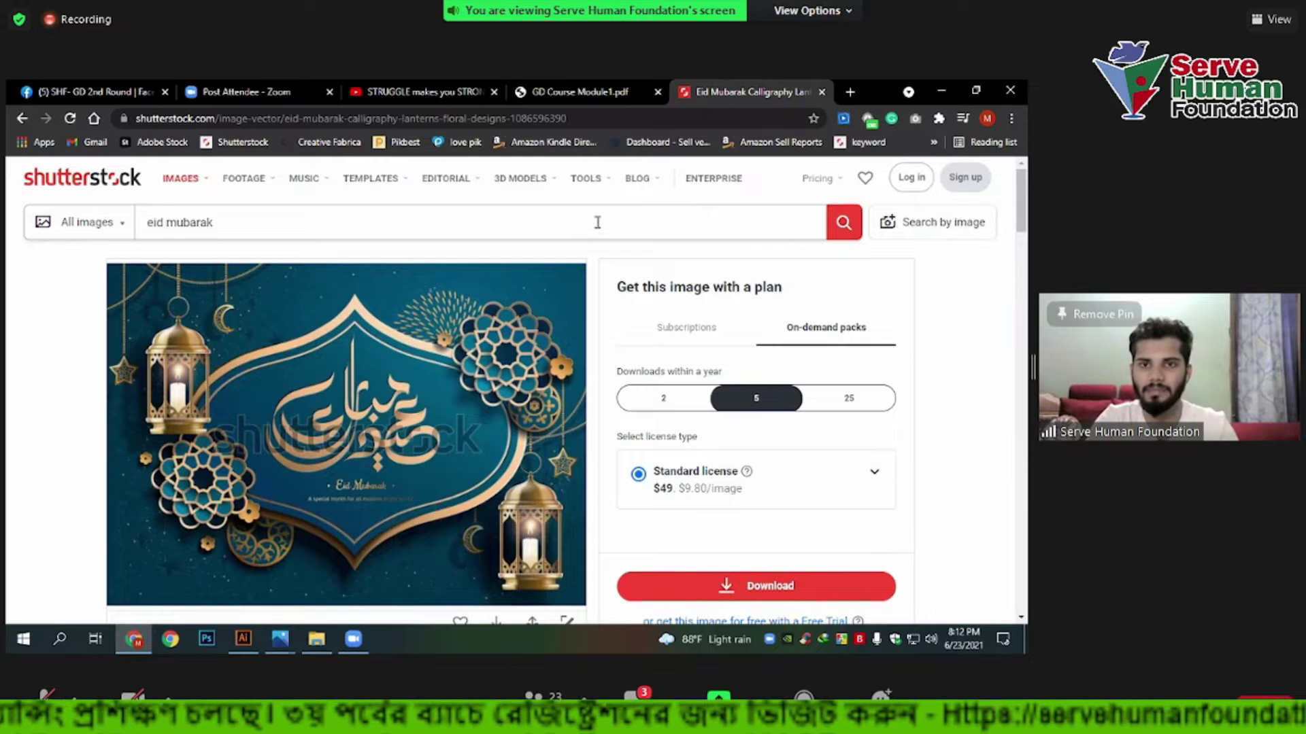
pyautogui.scroll(-1, 285, 380)
pyautogui.scroll(-2, 285, 379)
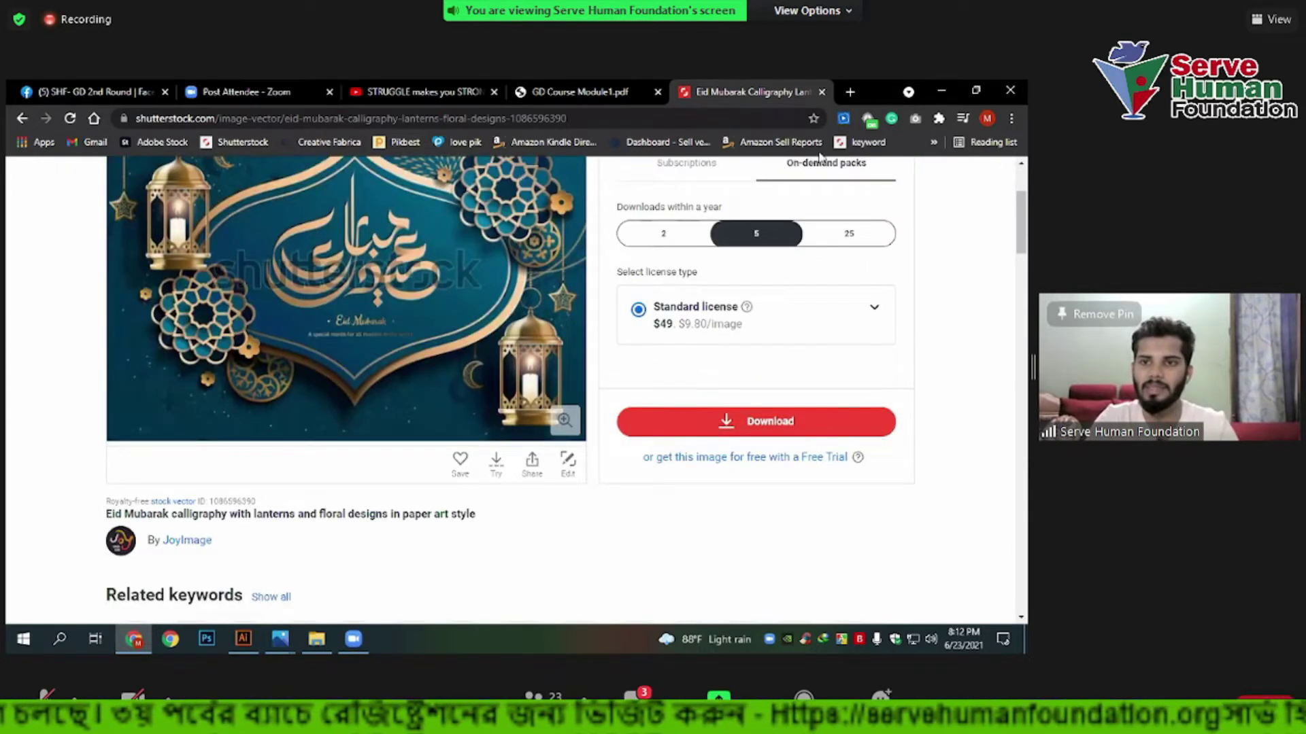
pyautogui.scroll(3, 286, 379)
pyautogui.click(850, 92)
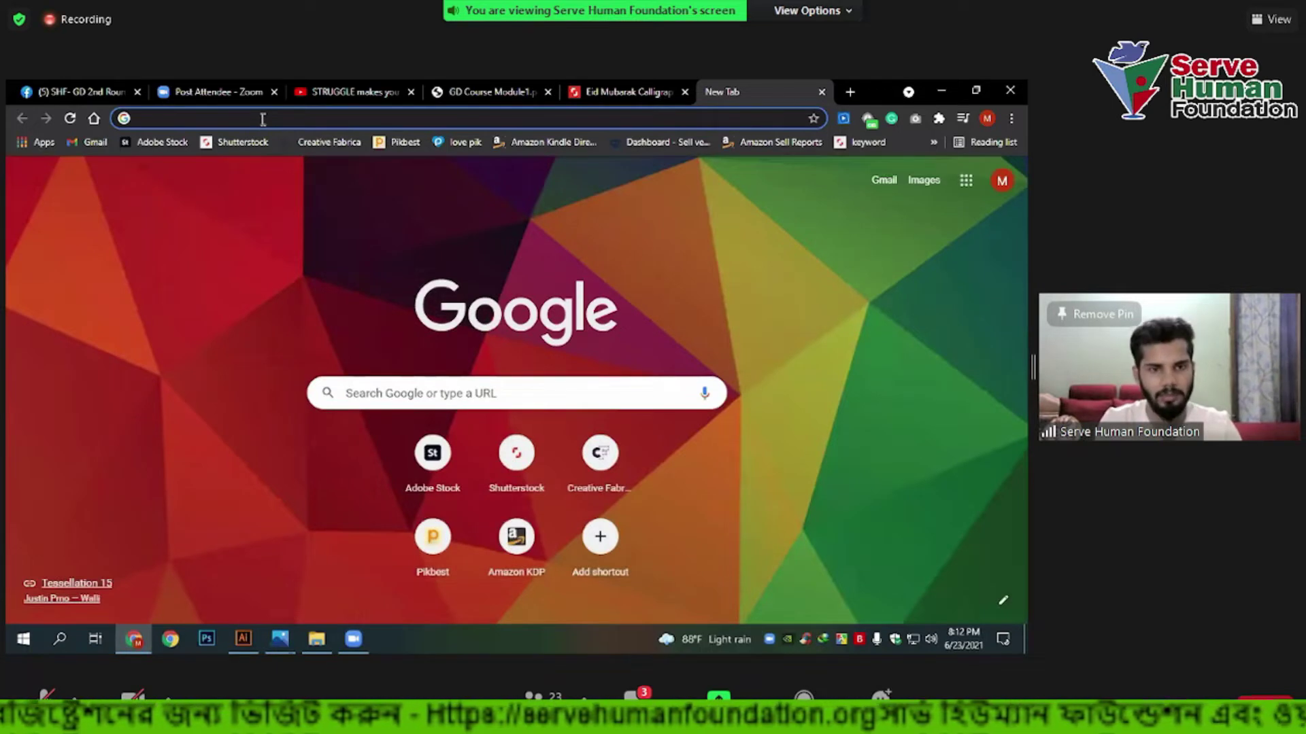
# Search the web for 'trends 24' and open the trends24.in site.
pyautogui.write('trens')
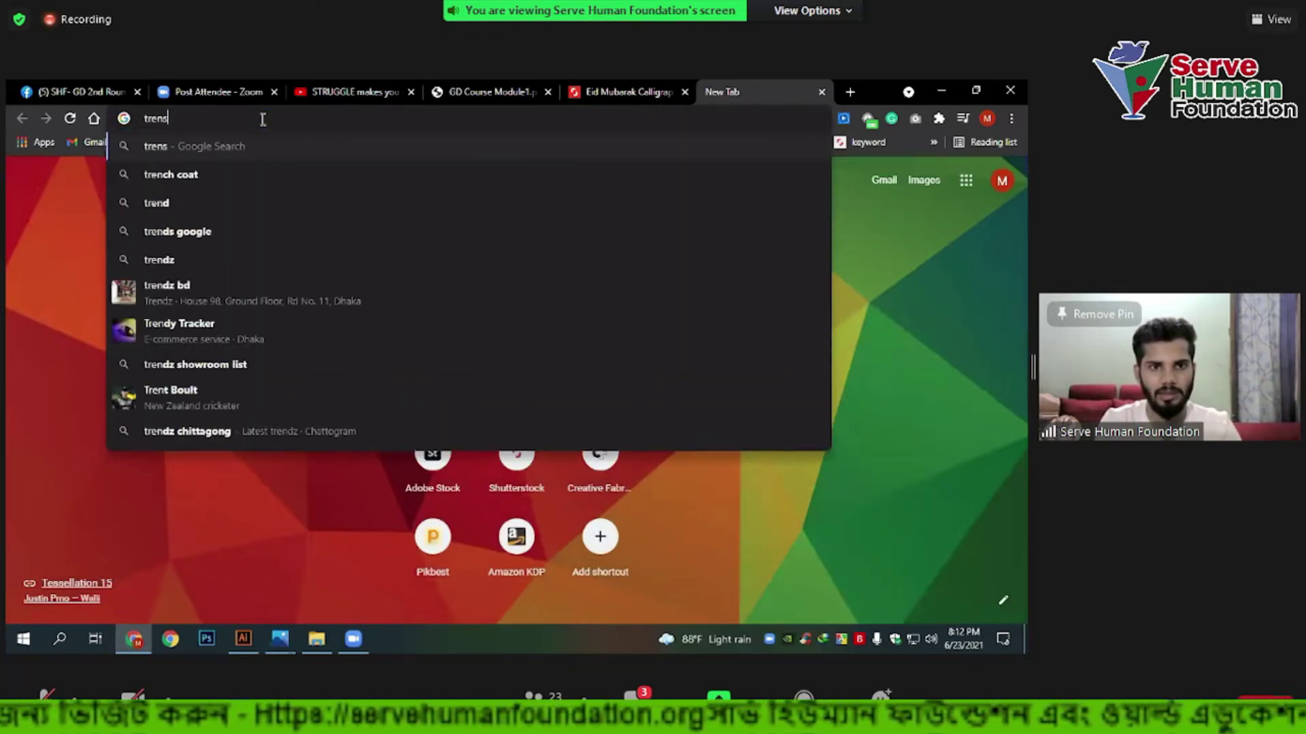
pyautogui.press('BackSpace')
pyautogui.write('ds ')
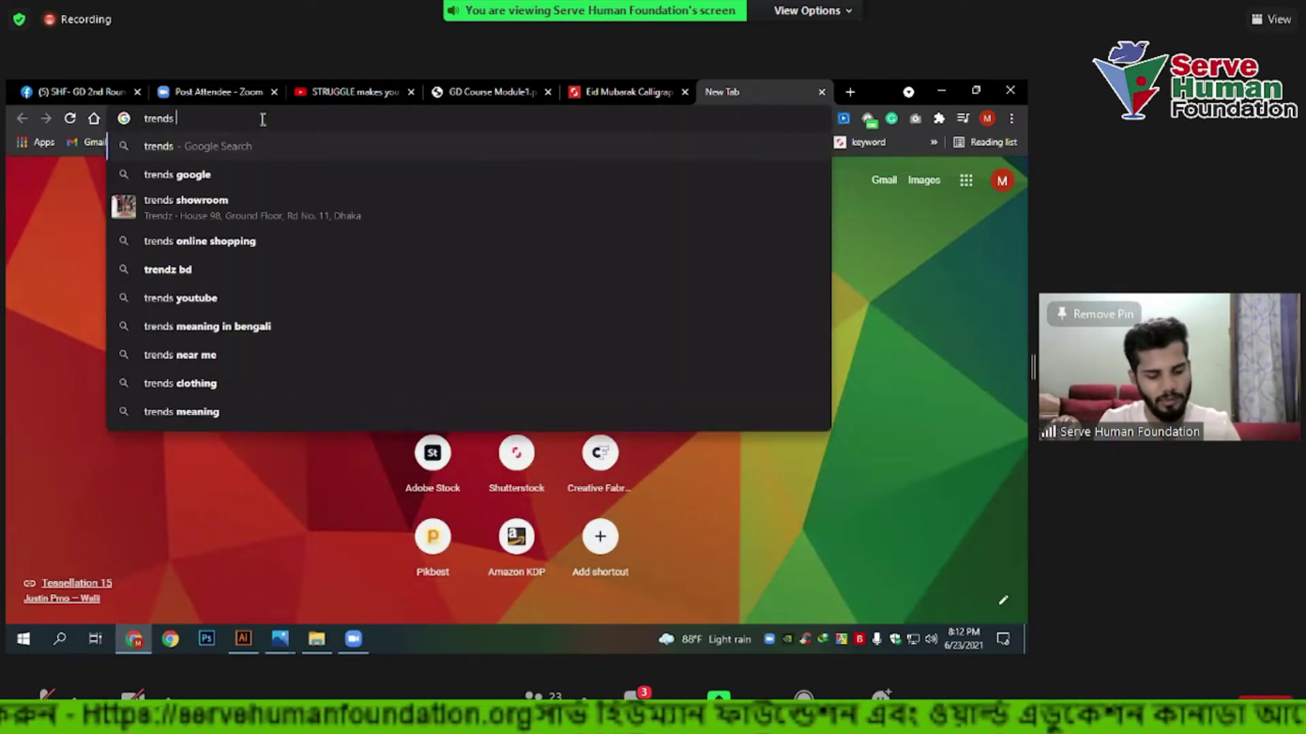
pyautogui.write('24')
pyautogui.press('Return')
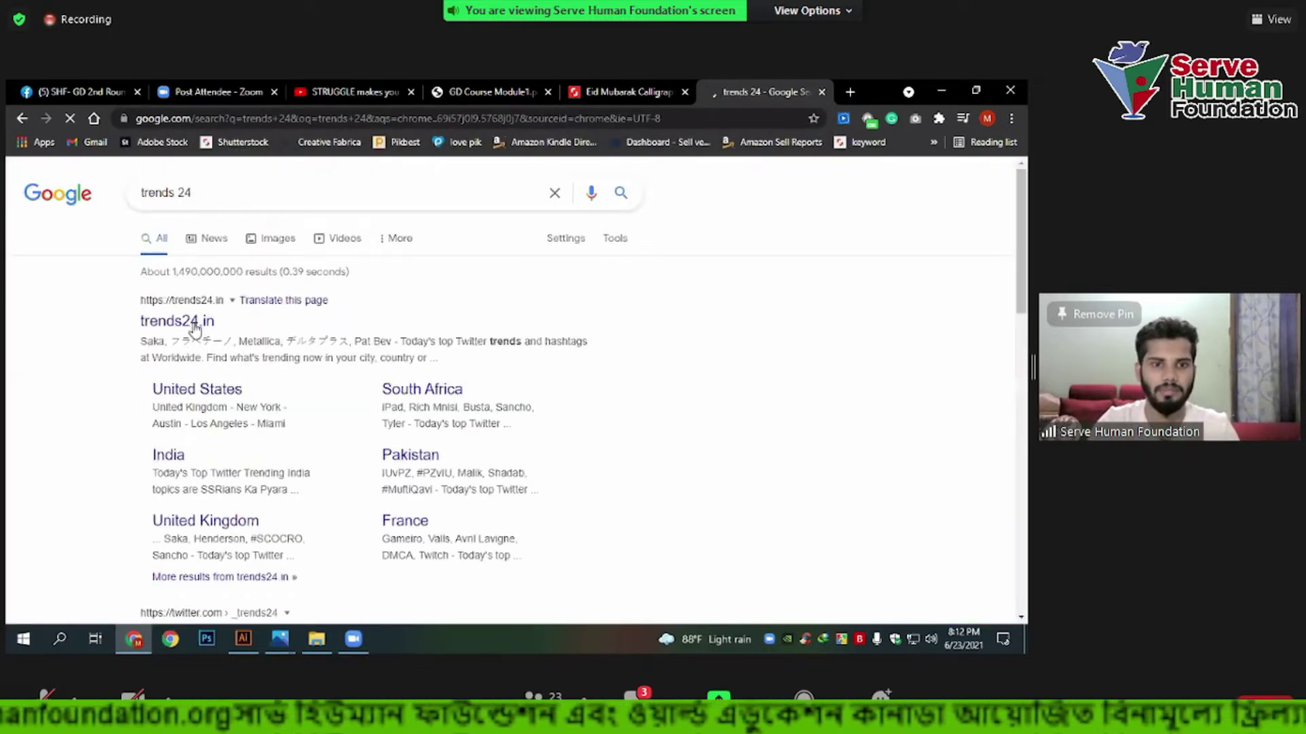
pyautogui.click(194, 324)
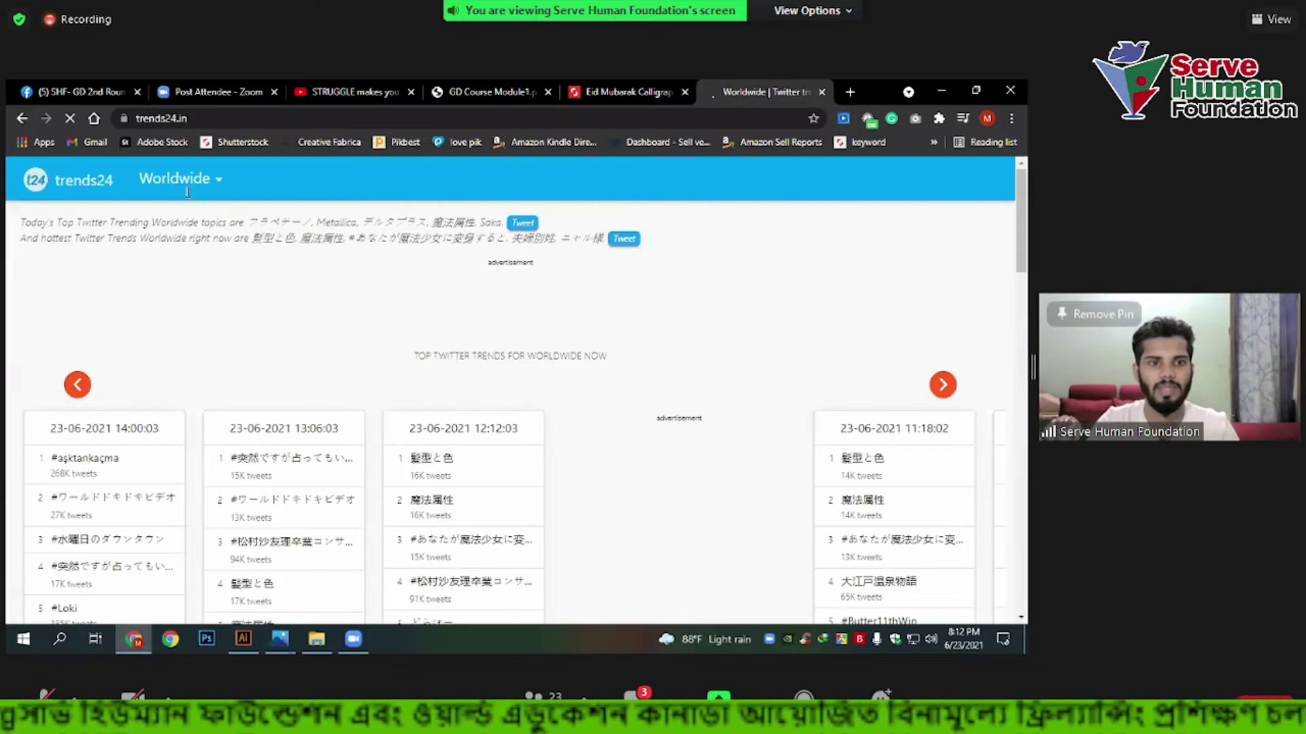
# Open the trends location dropdown and browse the list of locations.
pyautogui.click(202, 180)
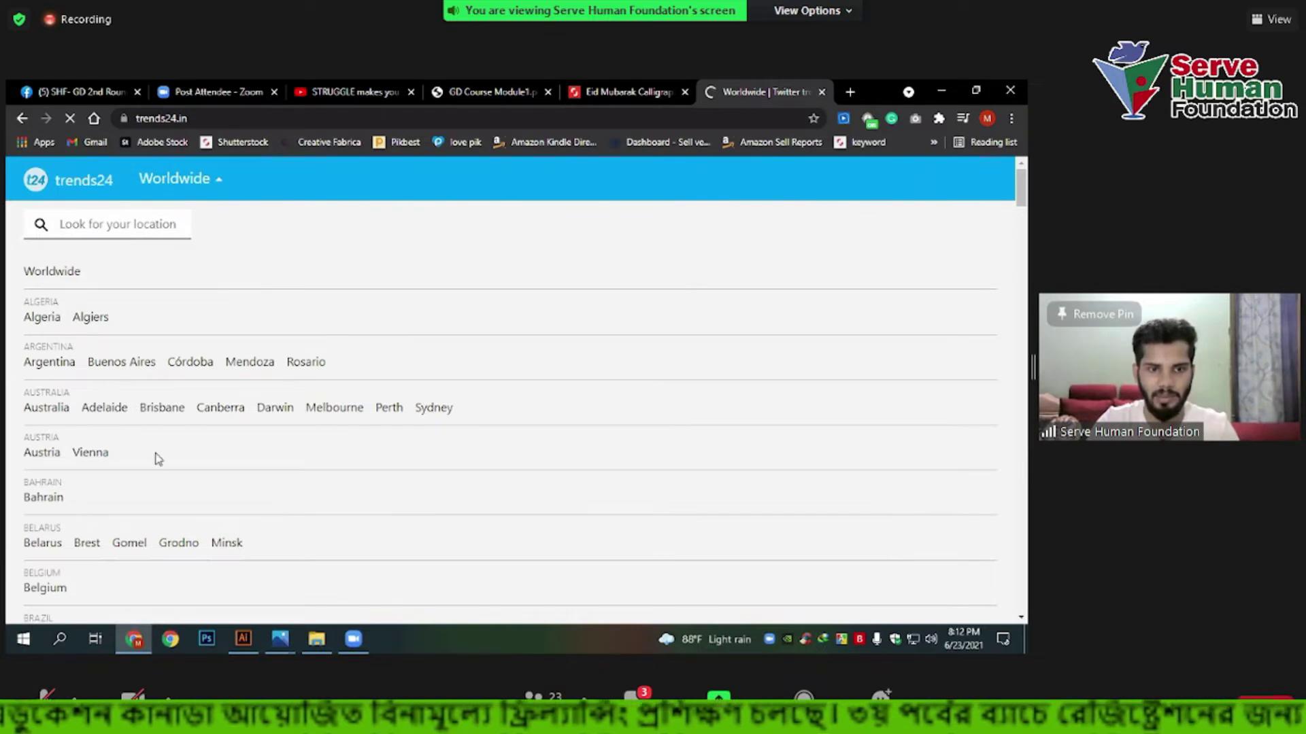
pyautogui.scroll(-1, 181, 476)
pyautogui.scroll(-4, 192, 422)
pyautogui.scroll(-1, 225, 402)
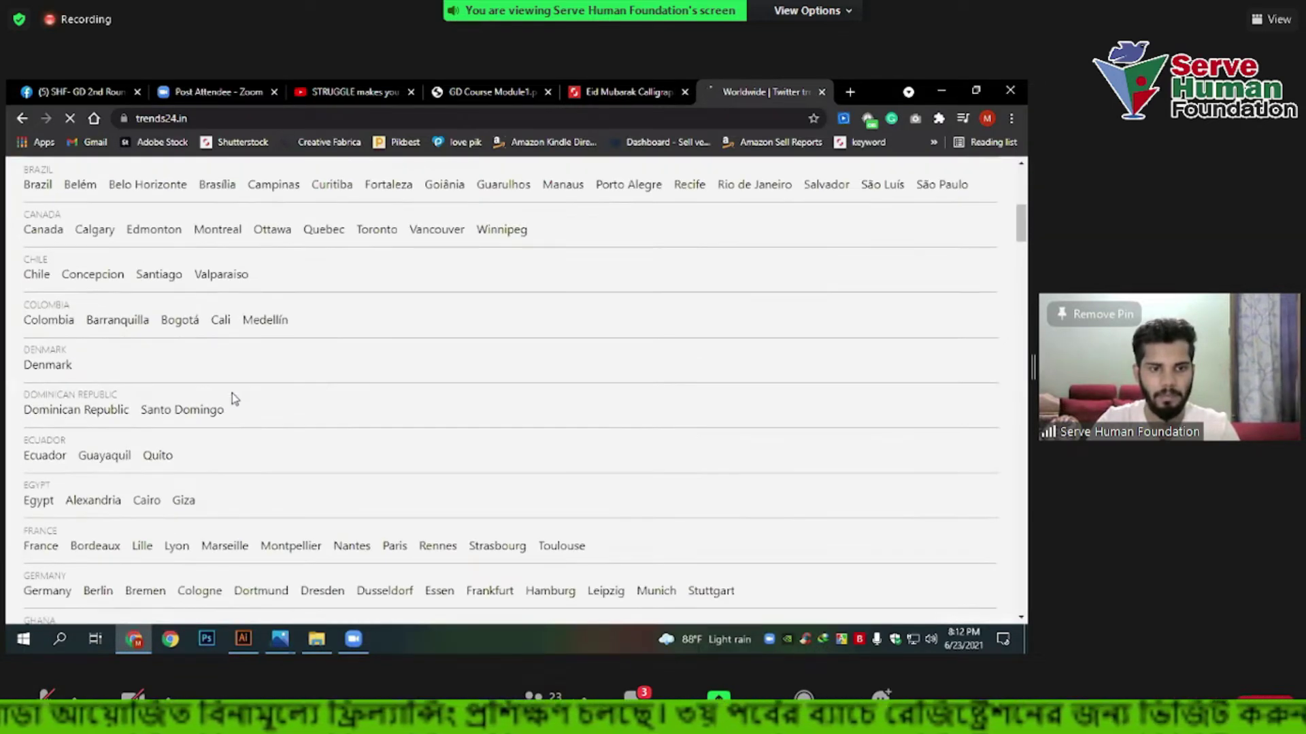
pyautogui.scroll(2, 170, 319)
pyautogui.scroll(5, 100, 247)
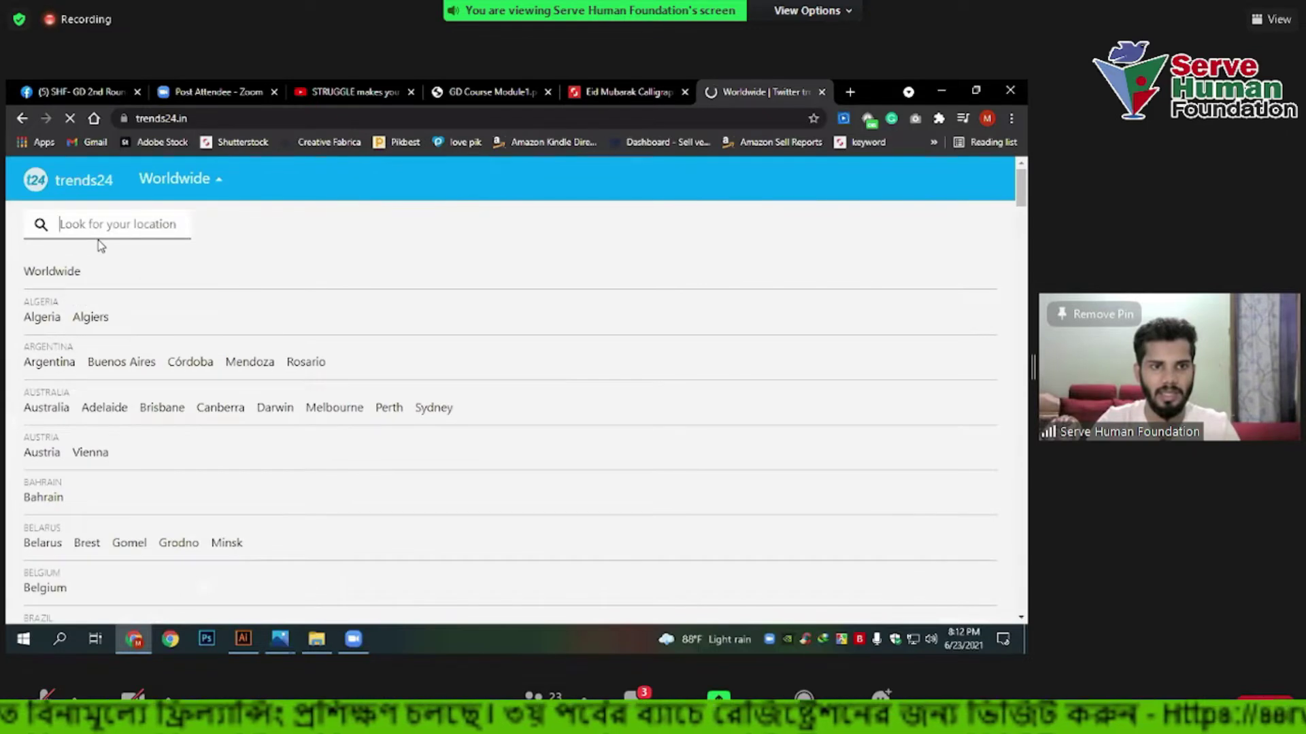
# Filter the locations with 'unit' and choose United States.
pyautogui.write('usa')
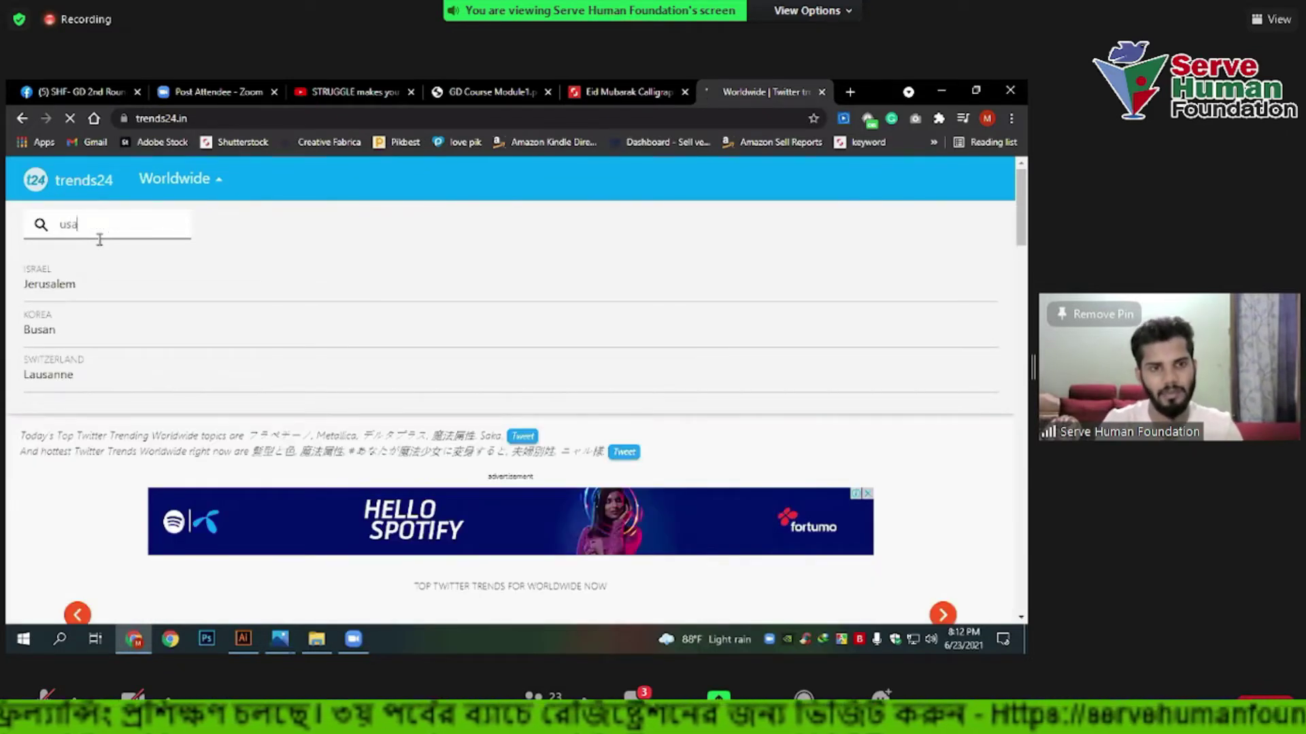
pyautogui.press('BackSpace')
pyautogui.press('BackSpace')
pyautogui.press('BackSpace')
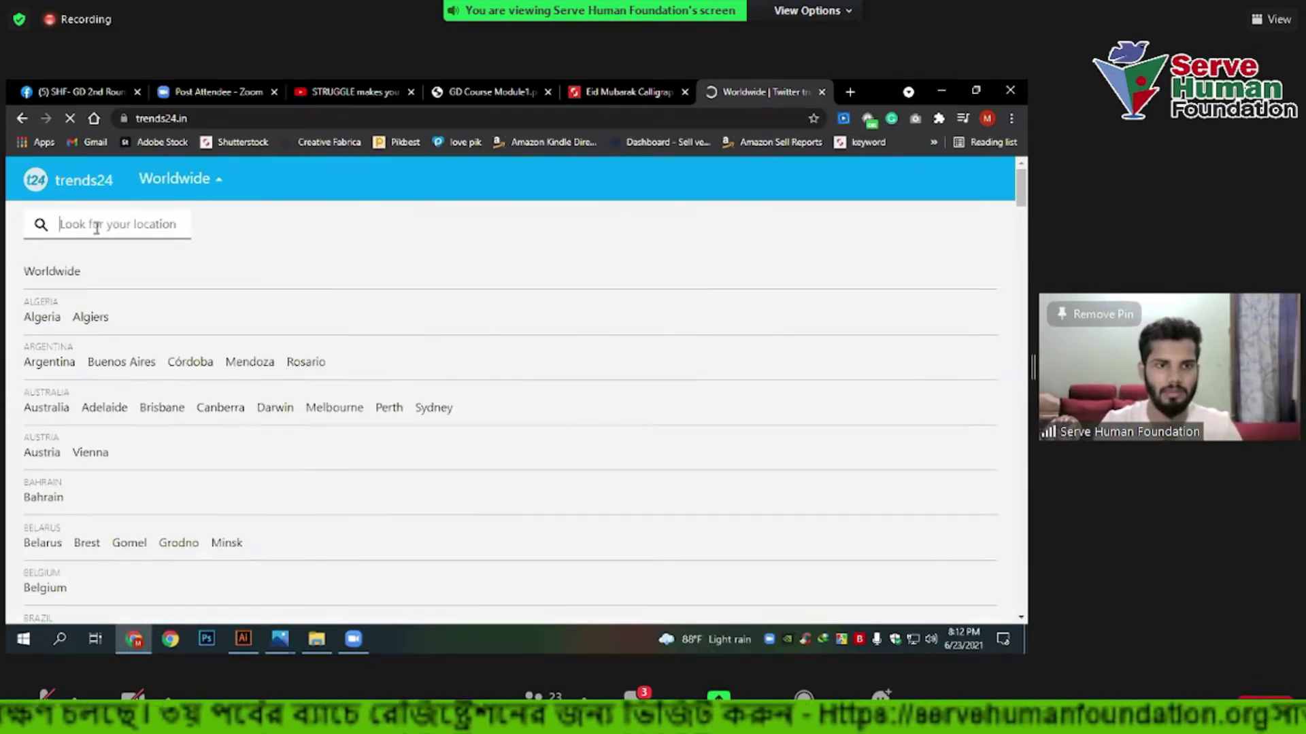
pyautogui.write('ame')
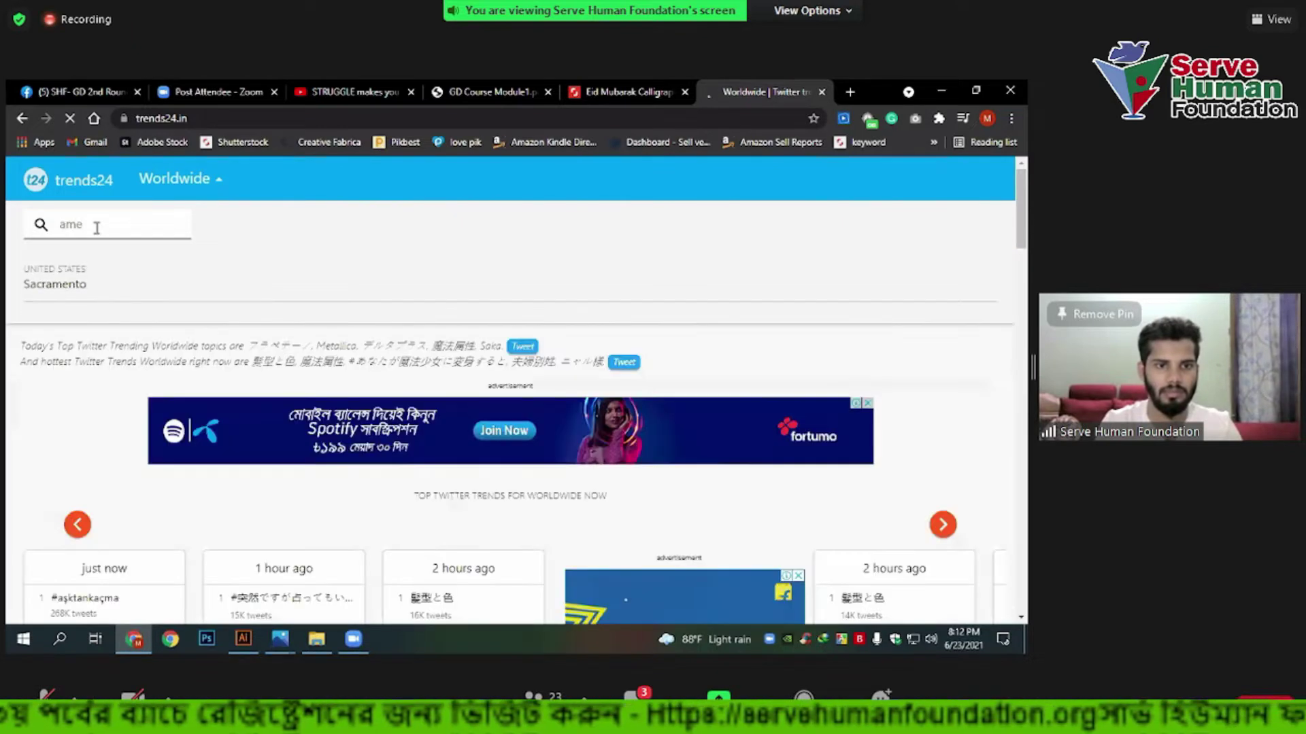
pyautogui.press('BackSpace')
pyautogui.press('BackSpace')
pyautogui.write('USA')
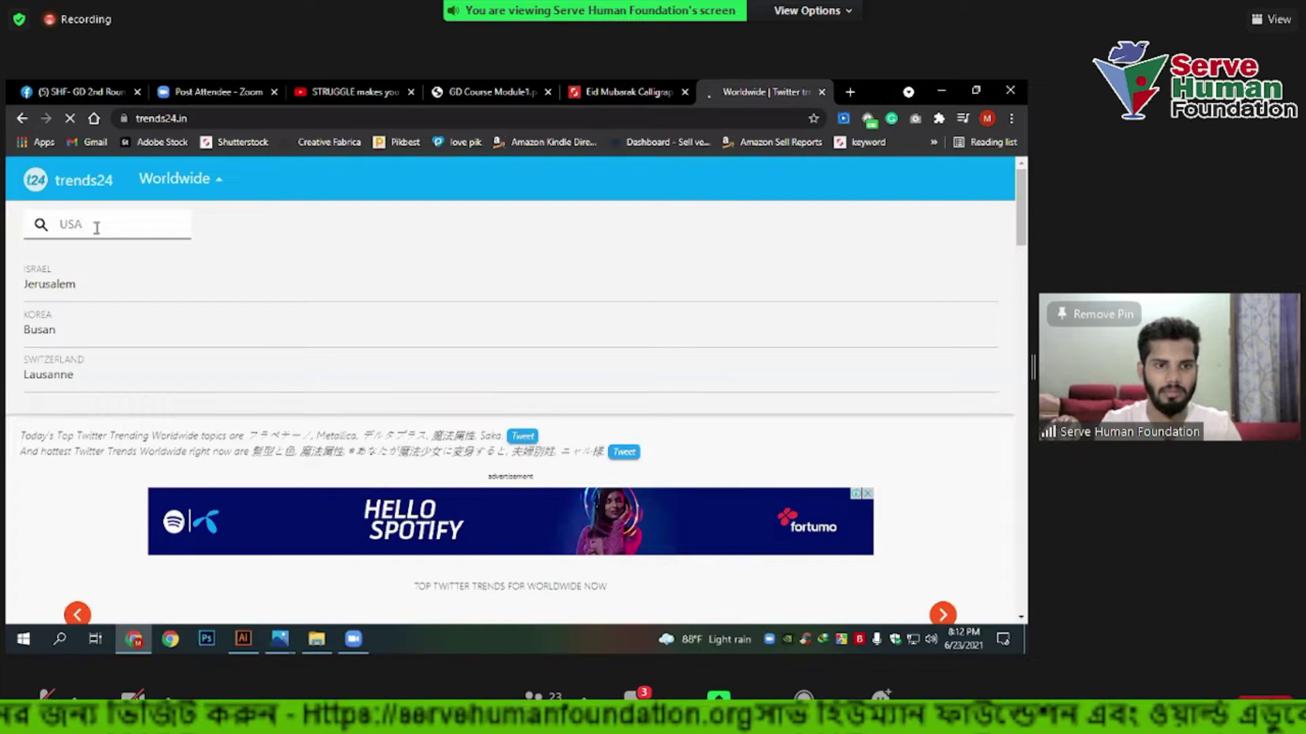
pyautogui.moveTo(85, 224); pyautogui.dragTo(40, 224)
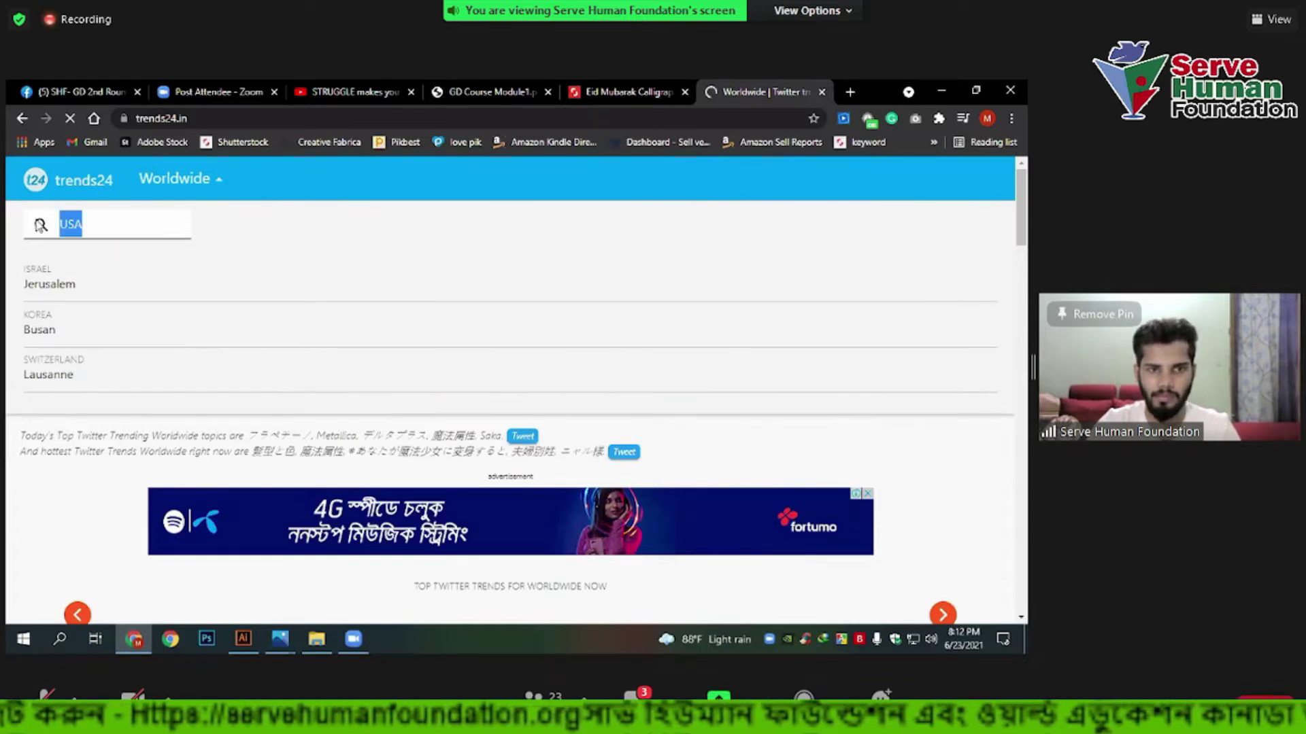
pyautogui.write('s')
pyautogui.press('BackSpace')
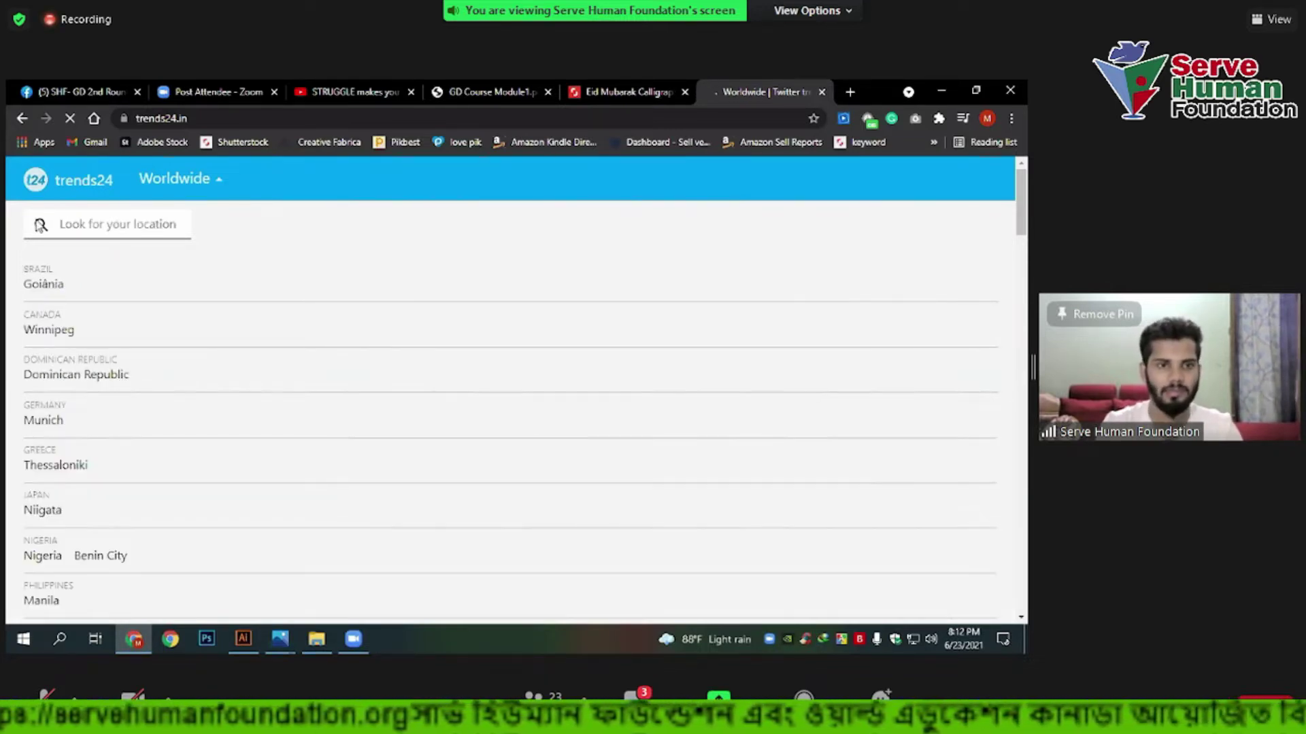
pyautogui.write('unit')
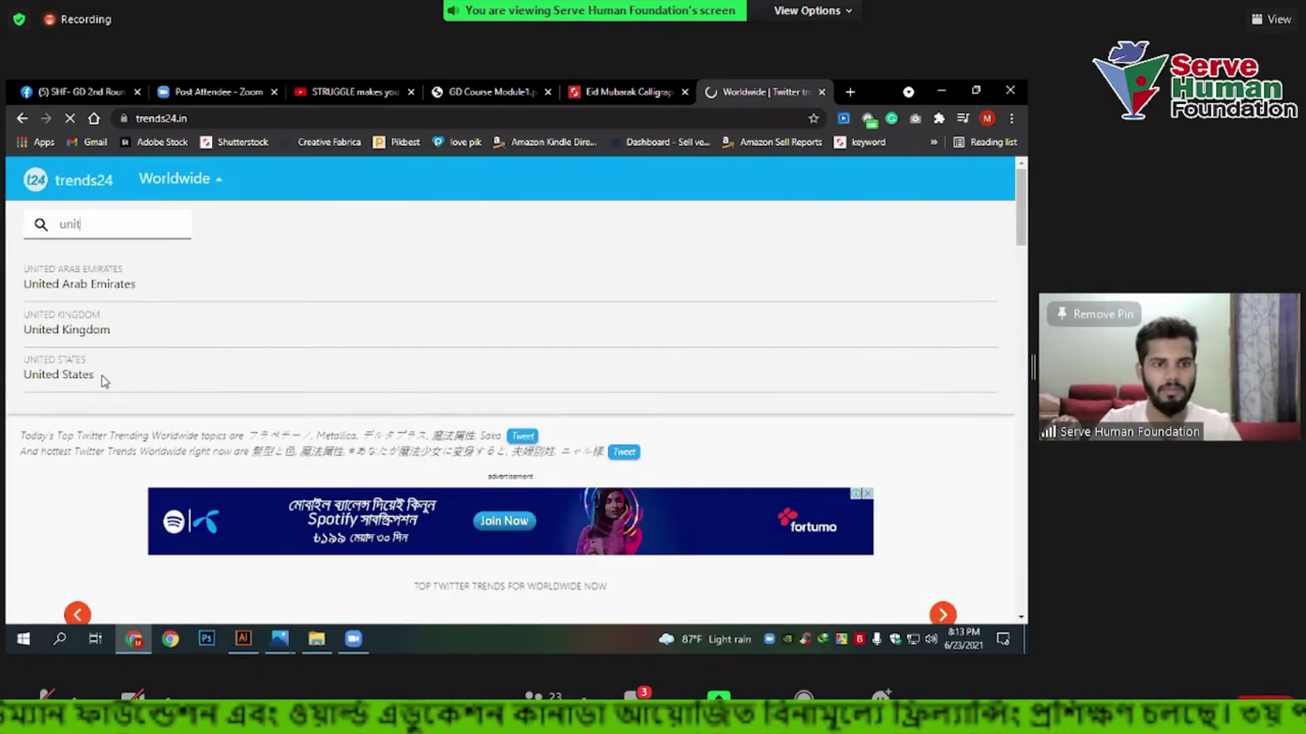
pyautogui.click(68, 375)
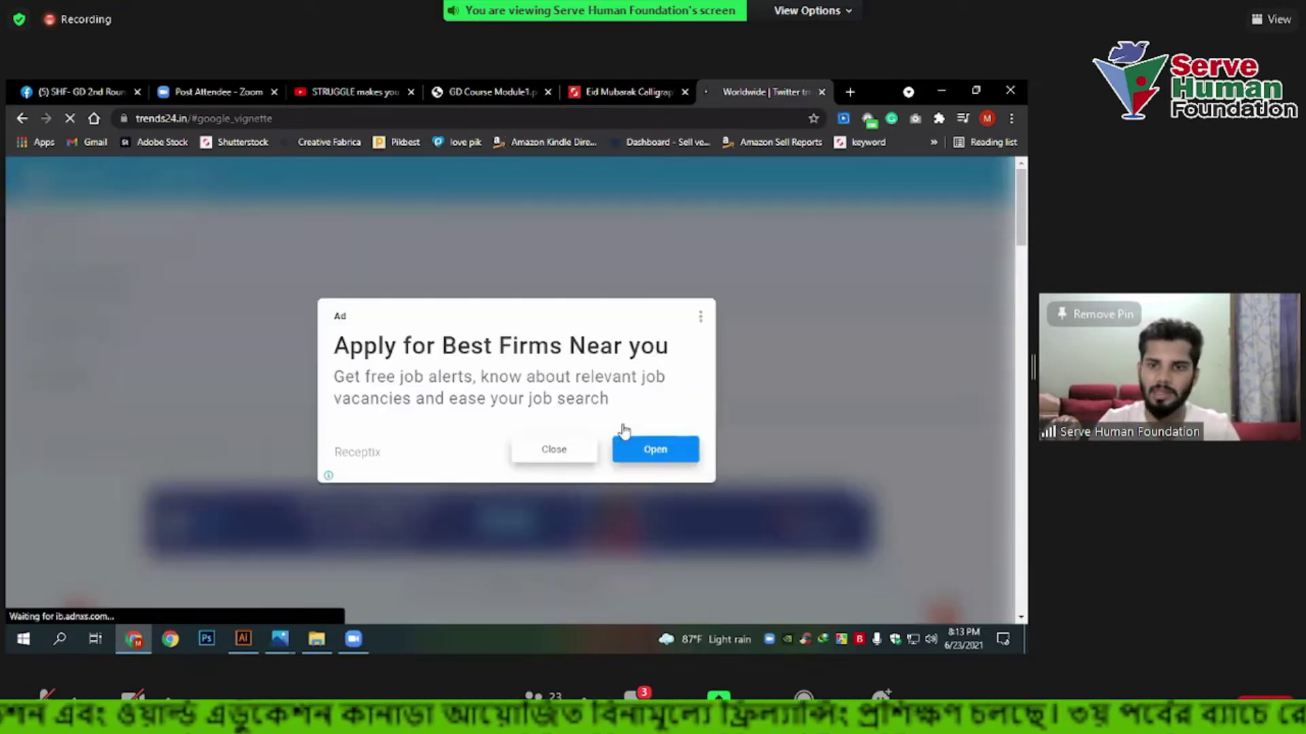
# Dismiss the ad and review the United States trends, highlighting the top trend's 30K tweets.
pyautogui.click(554, 450)
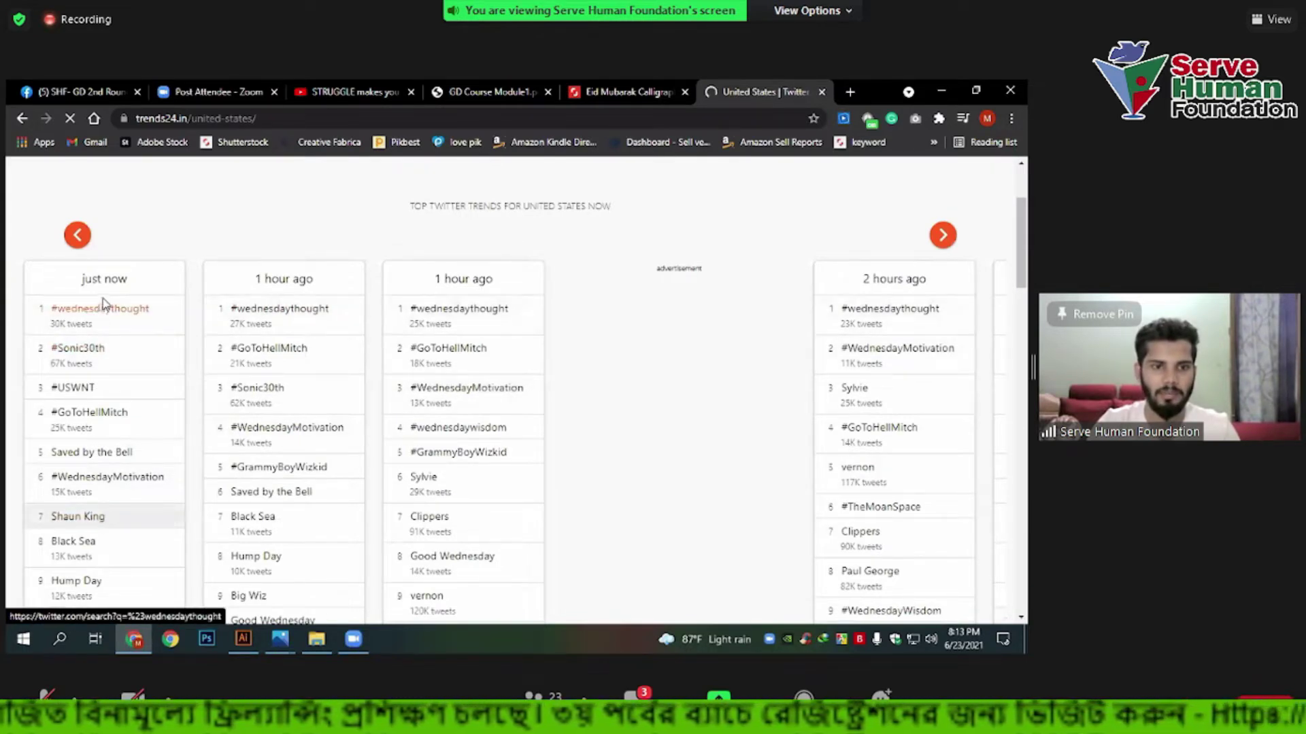
pyautogui.scroll(-3, 76, 532)
pyautogui.scroll(3, 81, 463)
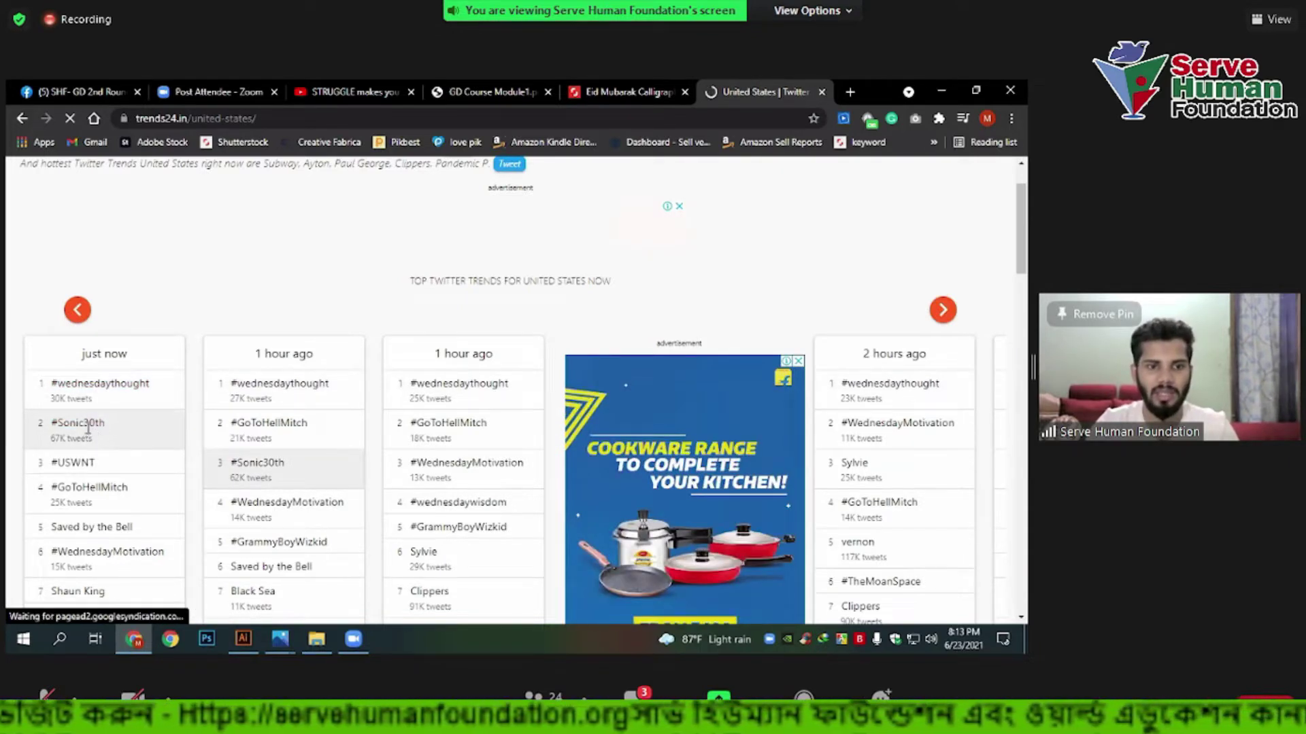
pyautogui.scroll(-1, 88, 442)
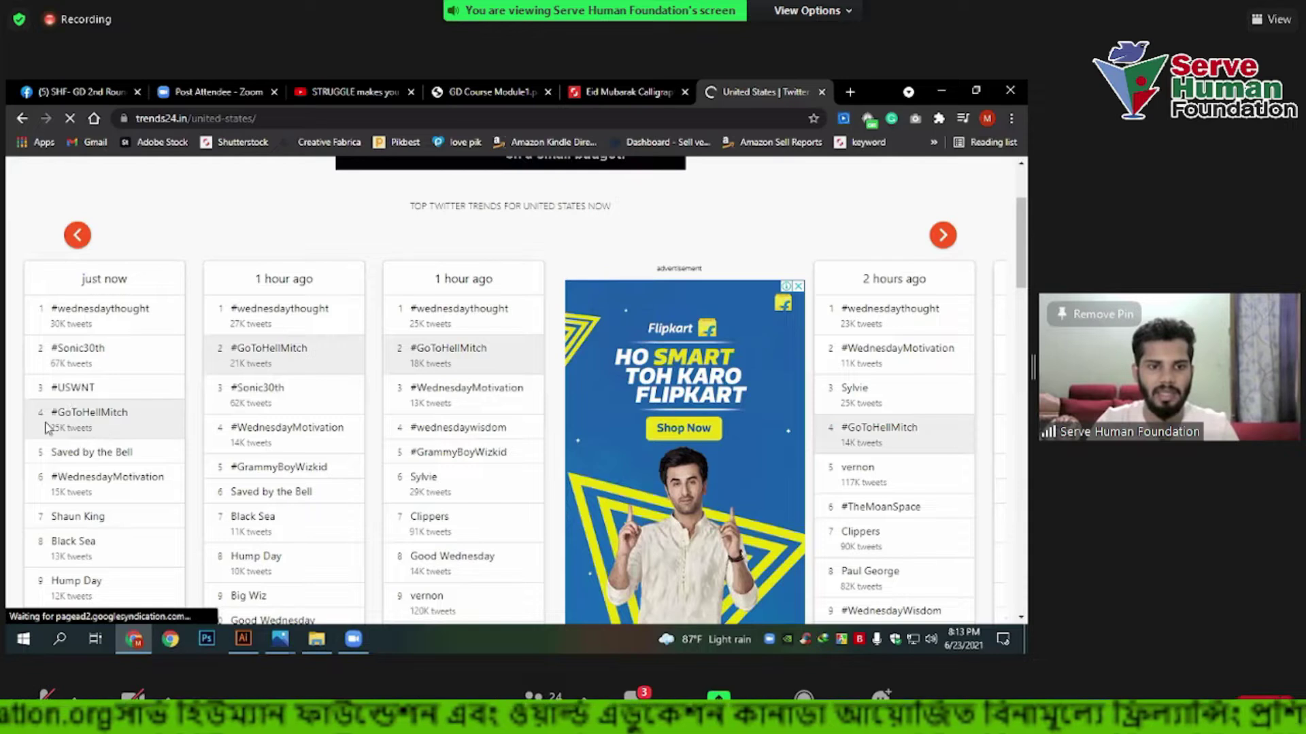
pyautogui.scroll(-1, 103, 266)
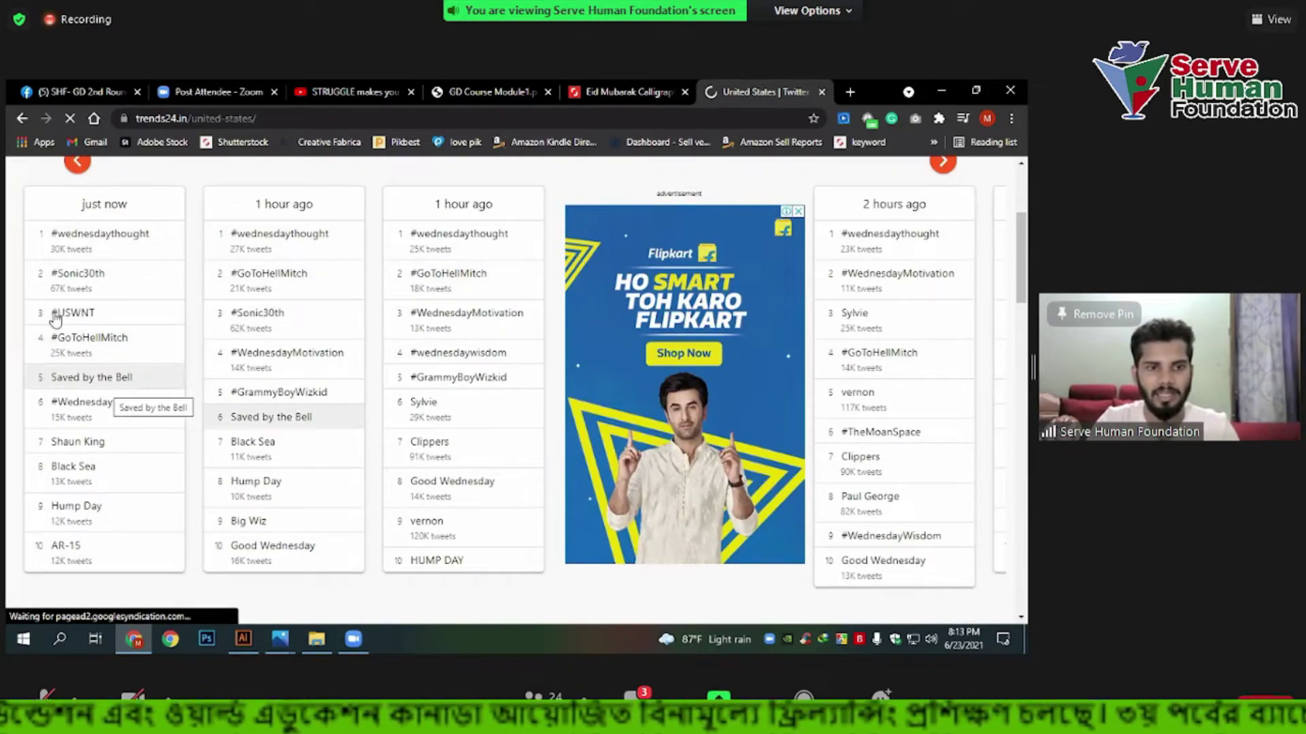
pyautogui.scroll(1, 56, 320)
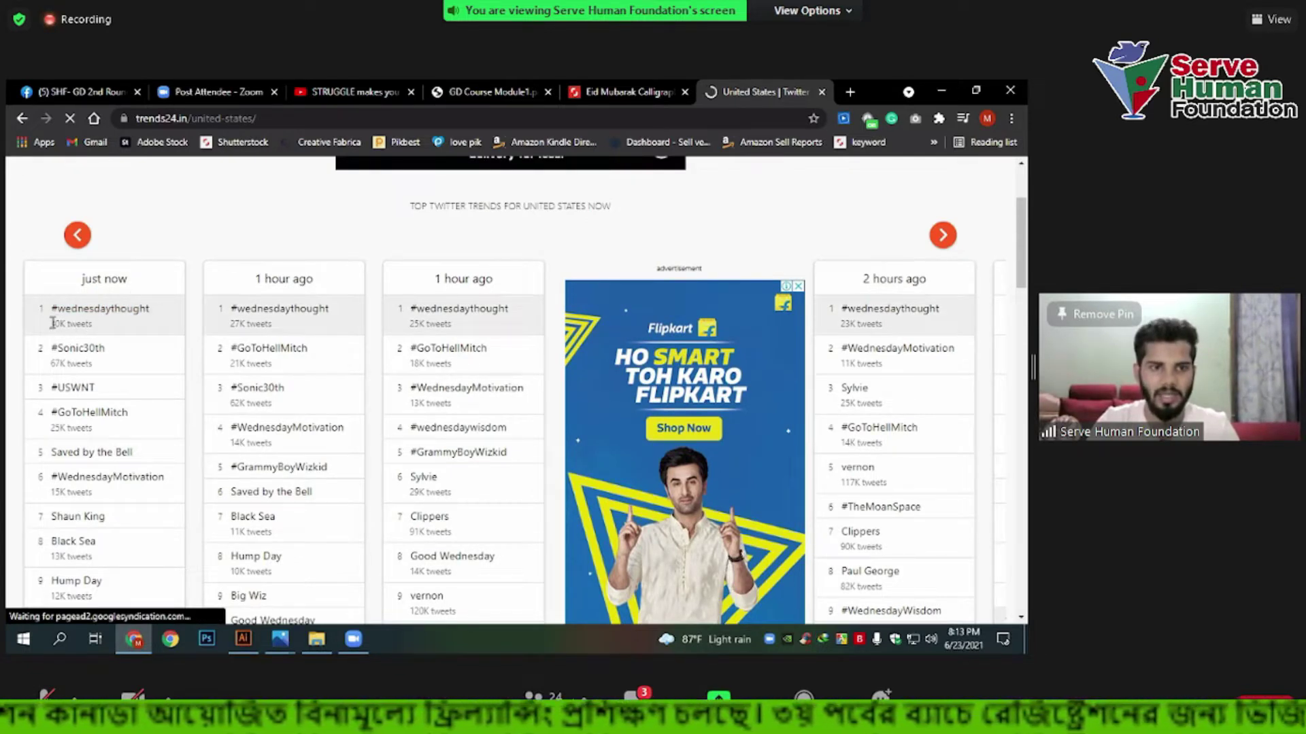
pyautogui.moveTo(91, 325); pyautogui.dragTo(139, 315)
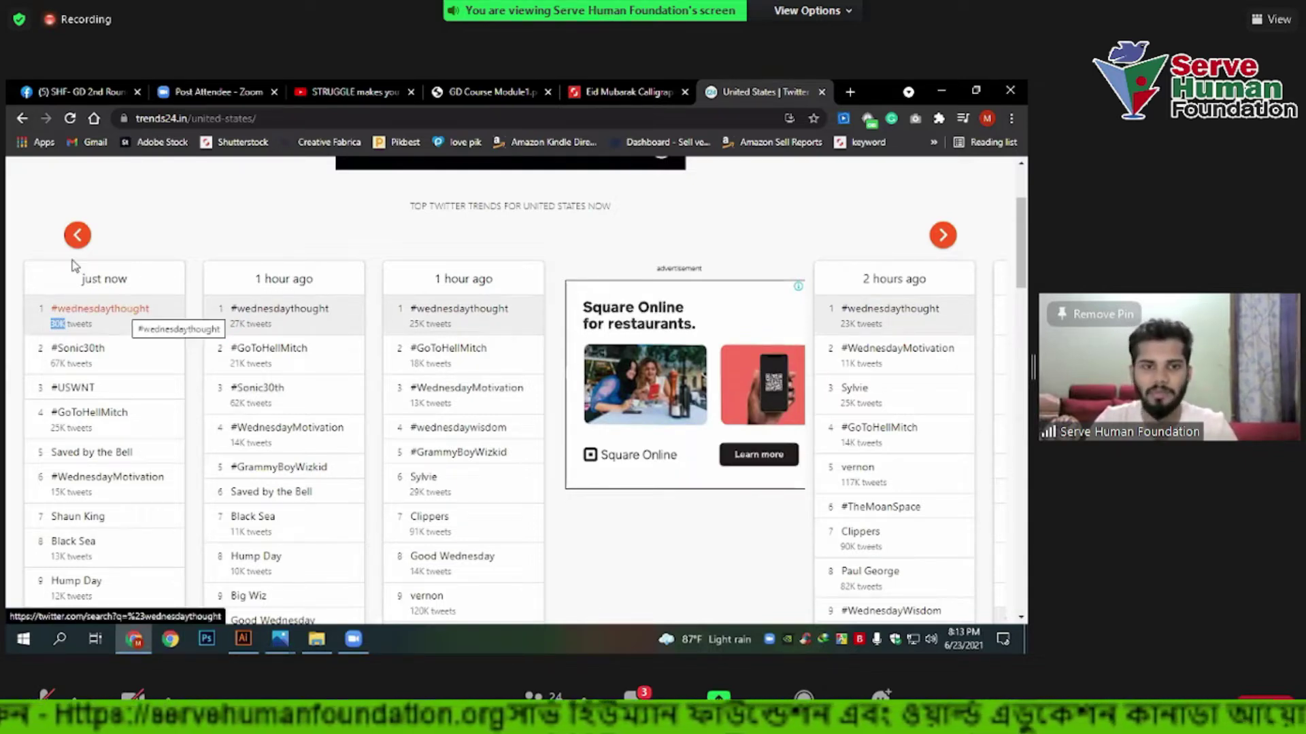
pyautogui.click(193, 238)
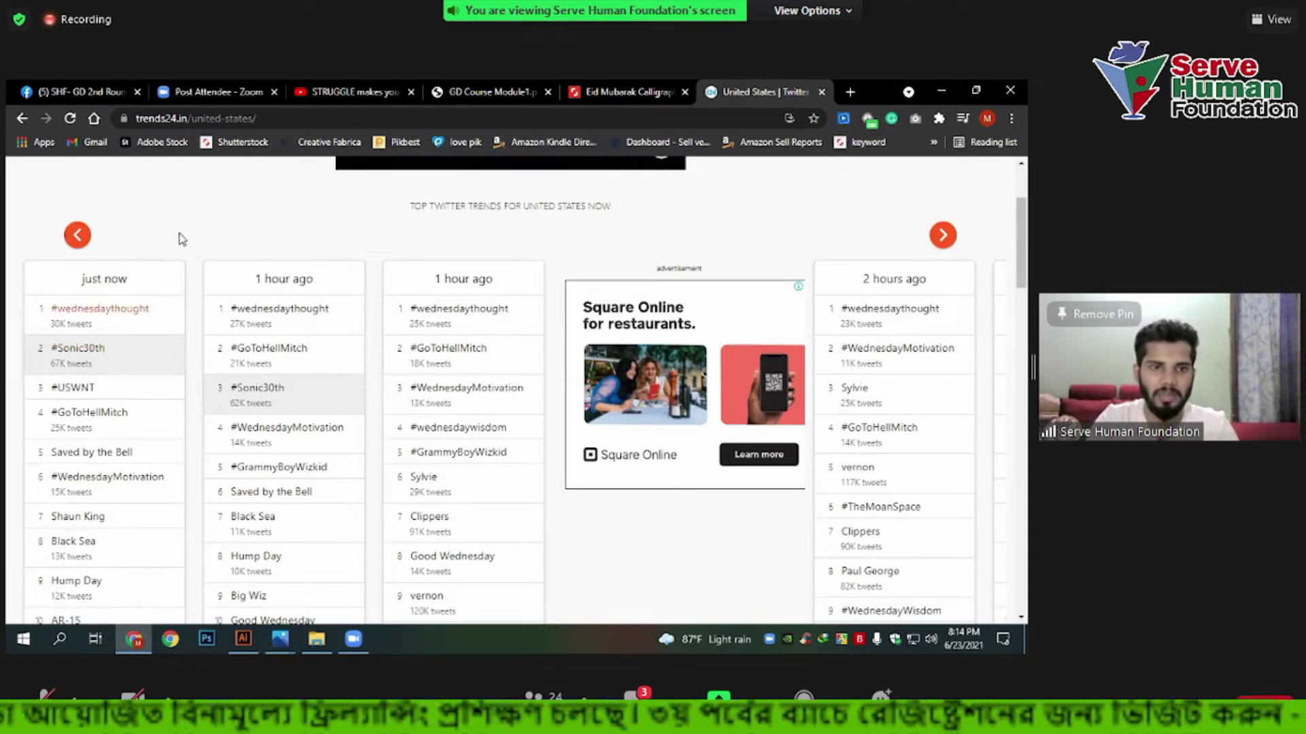
# Scroll back up and change the trends location to Worldwide.
pyautogui.scroll(2, 181, 238)
pyautogui.scroll(-2, 197, 191)
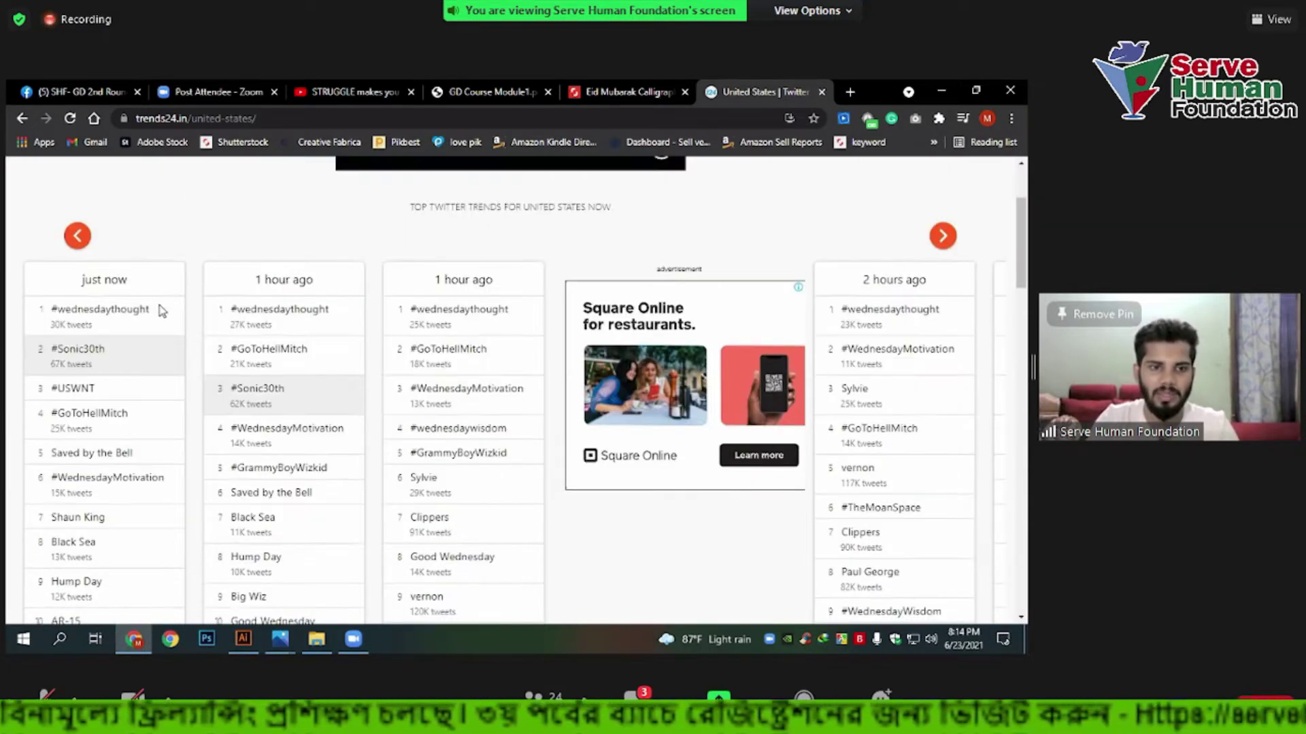
pyautogui.scroll(2, 161, 311)
pyautogui.scroll(-2, 86, 373)
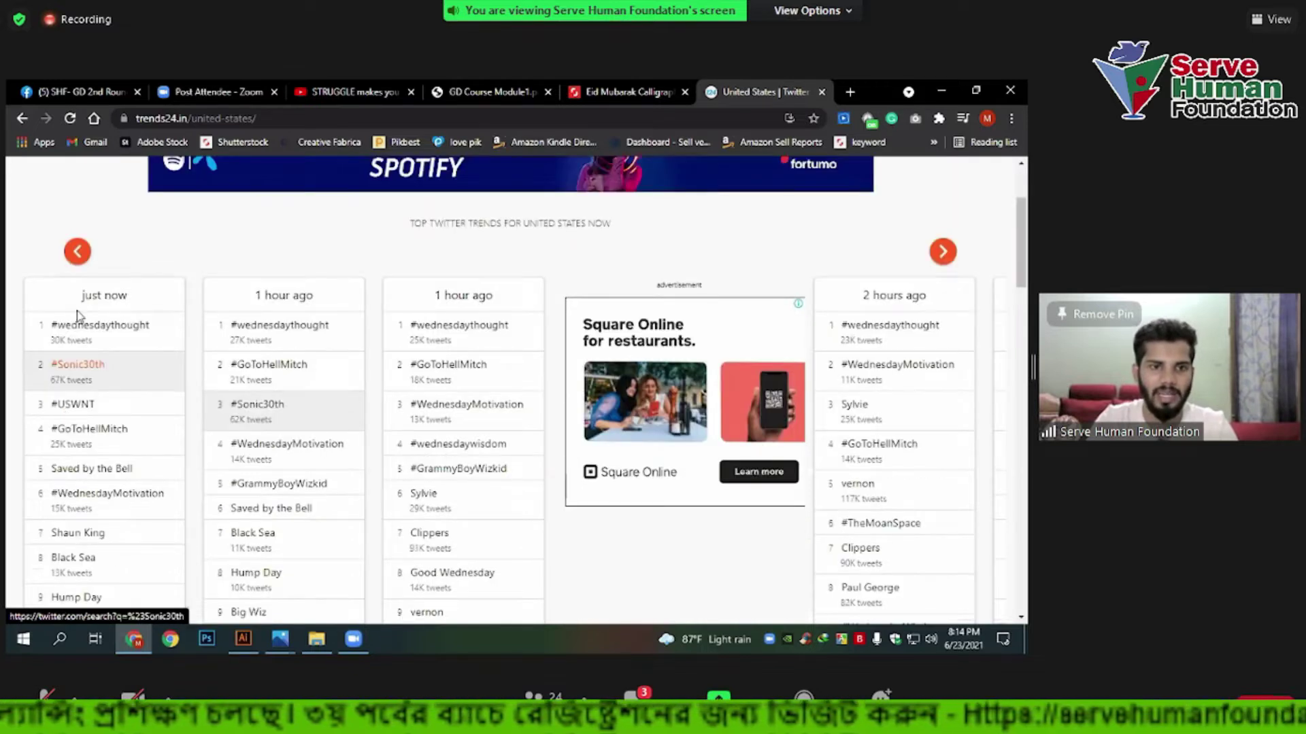
pyautogui.scroll(2, 76, 312)
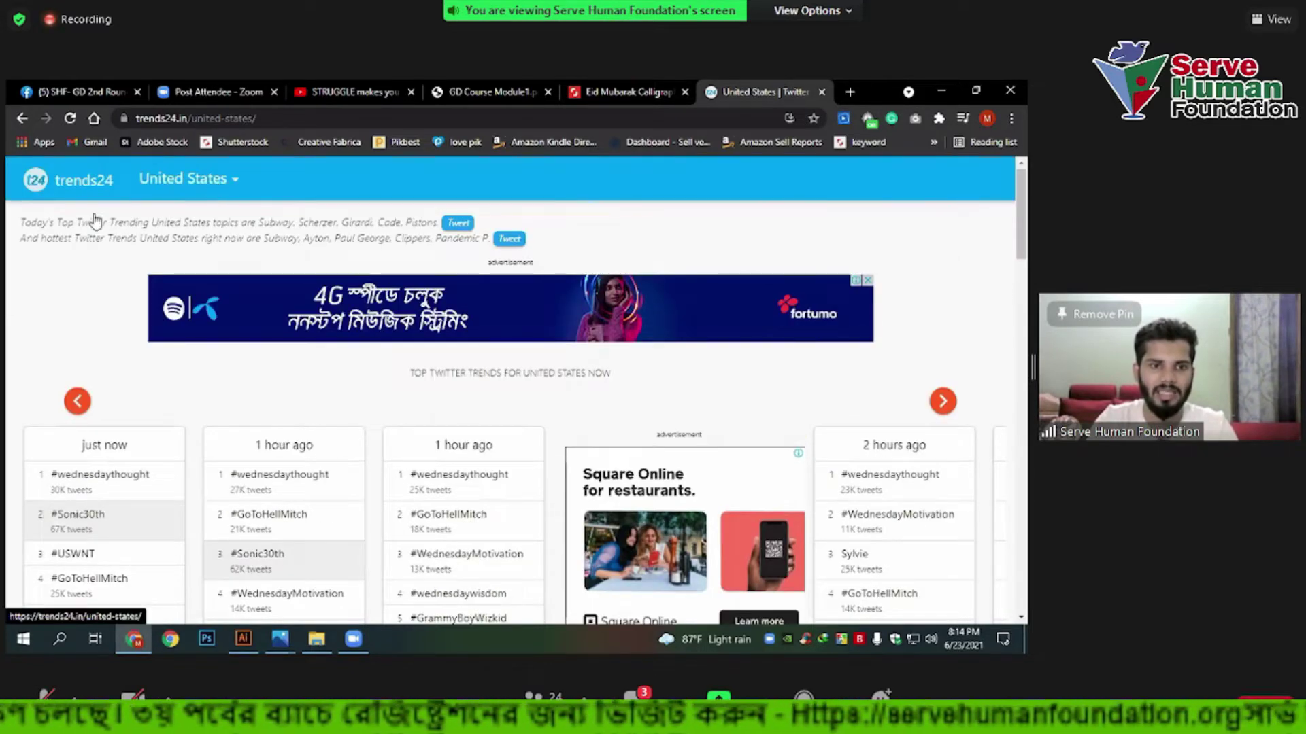
pyautogui.click(212, 184)
pyautogui.click(34, 184)
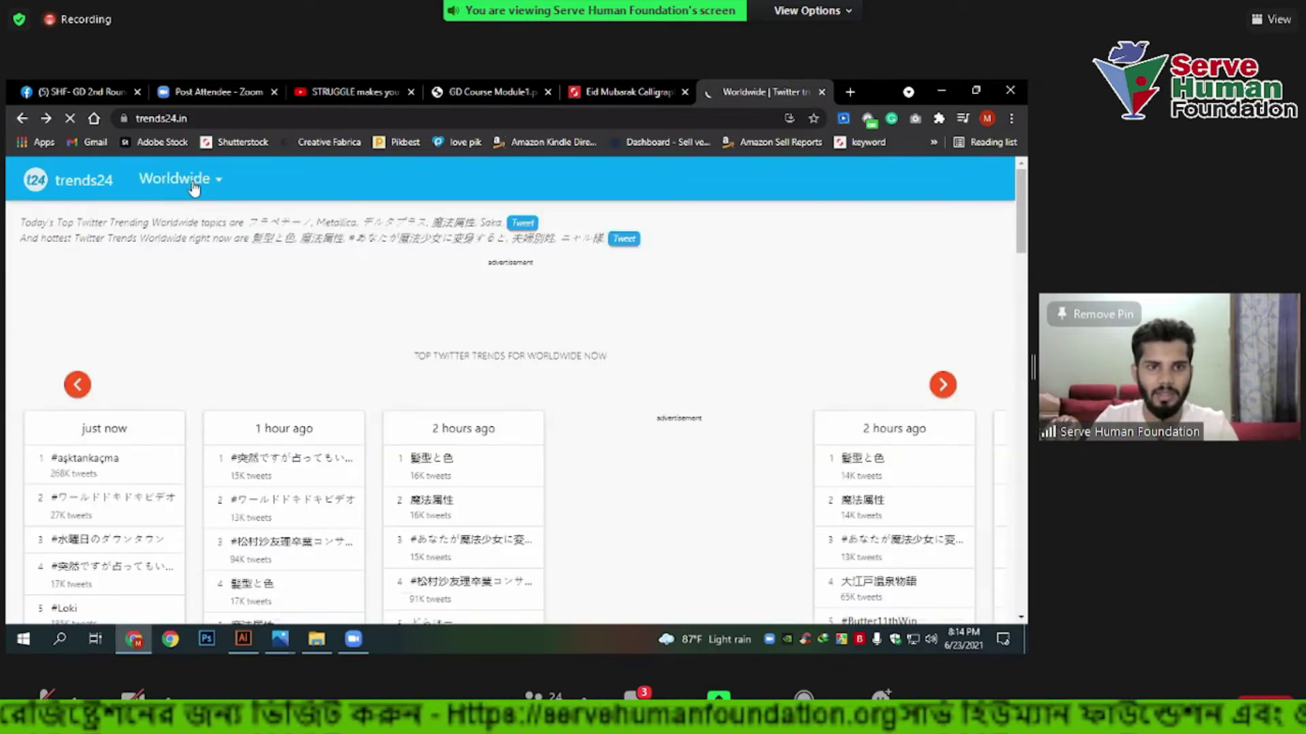
pyautogui.click(196, 183)
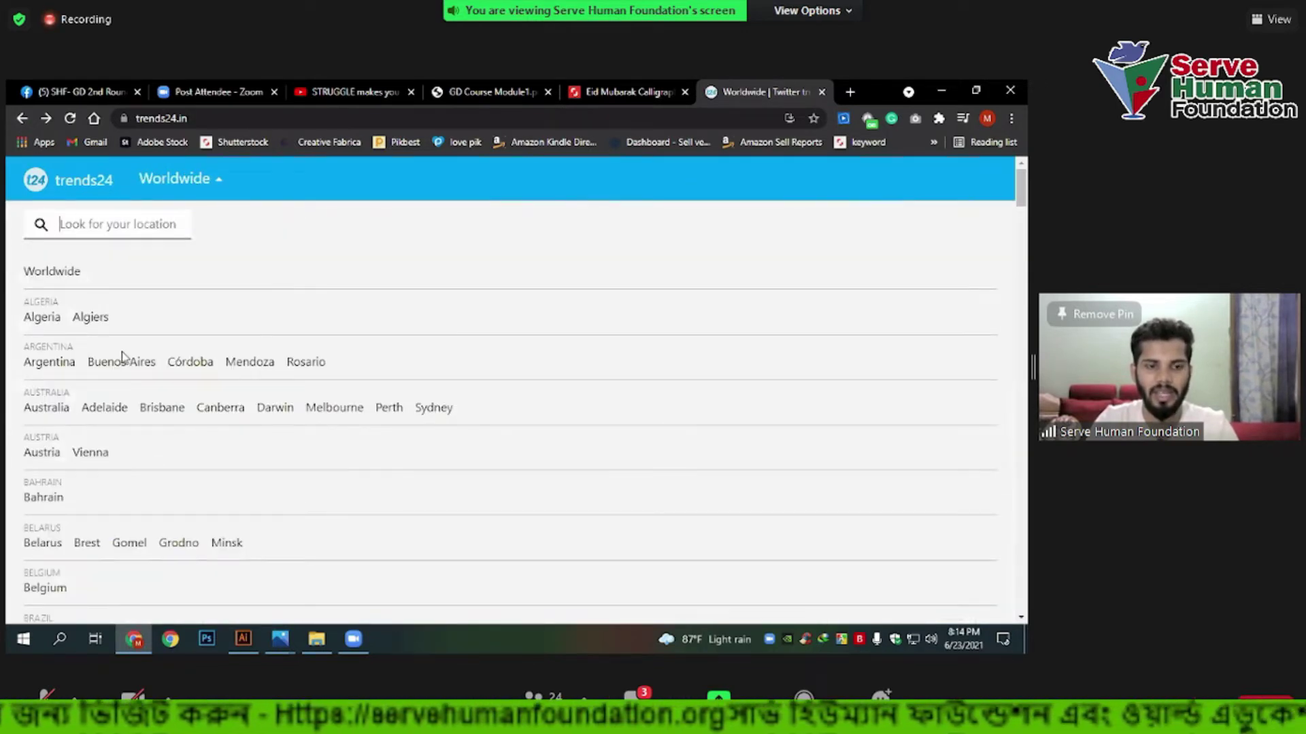
pyautogui.click(190, 319)
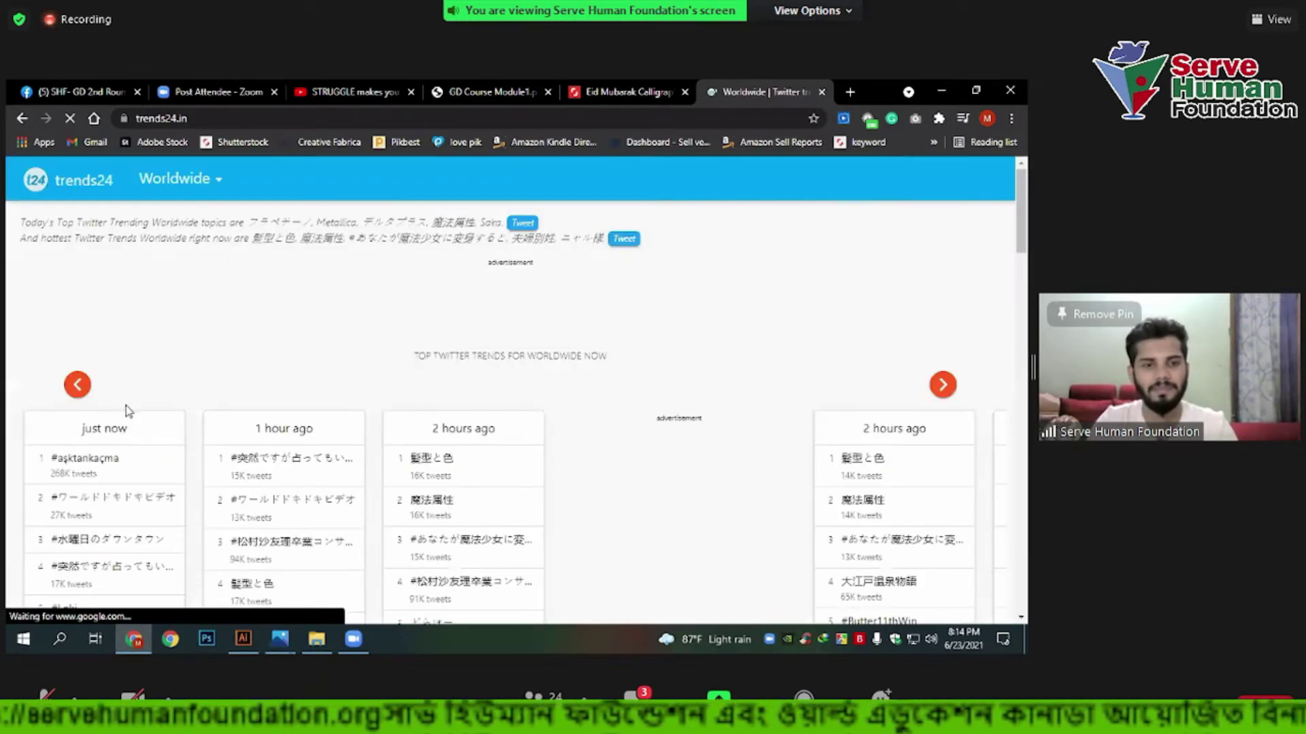
pyautogui.scroll(-3, 105, 500)
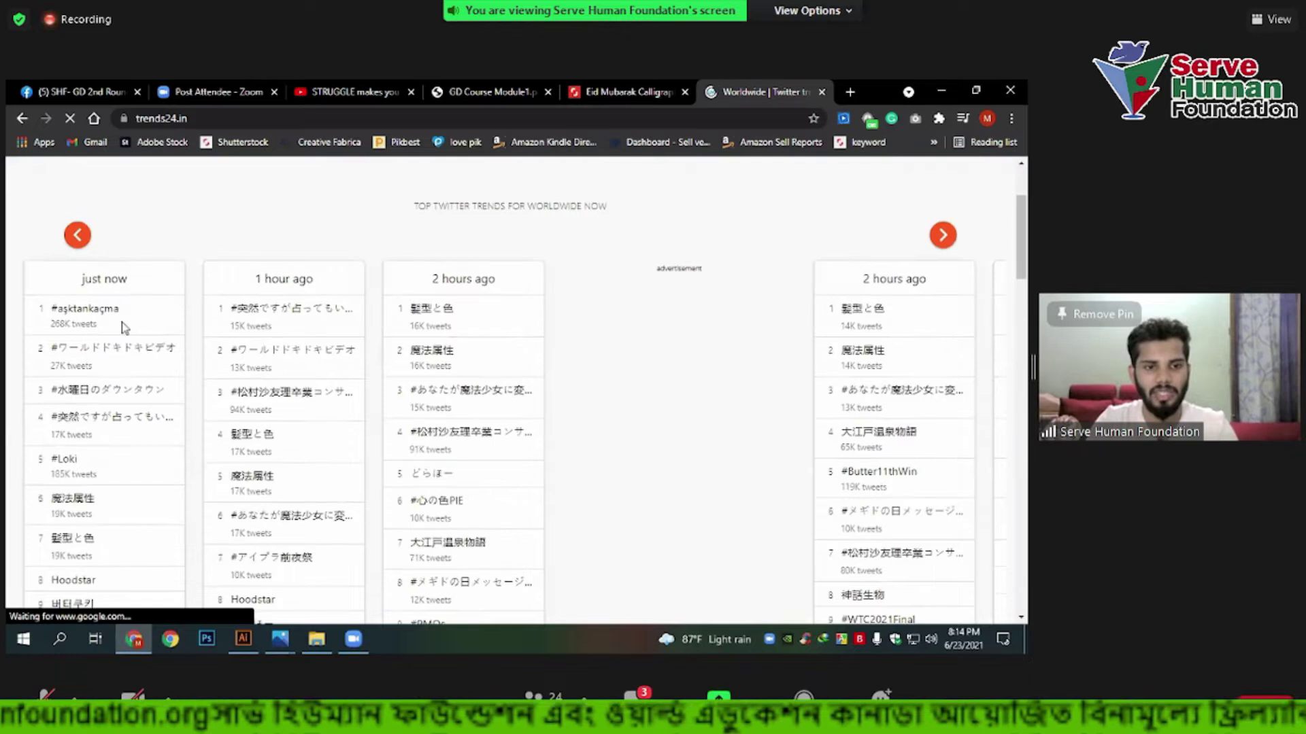
pyautogui.scroll(3, 219, 274)
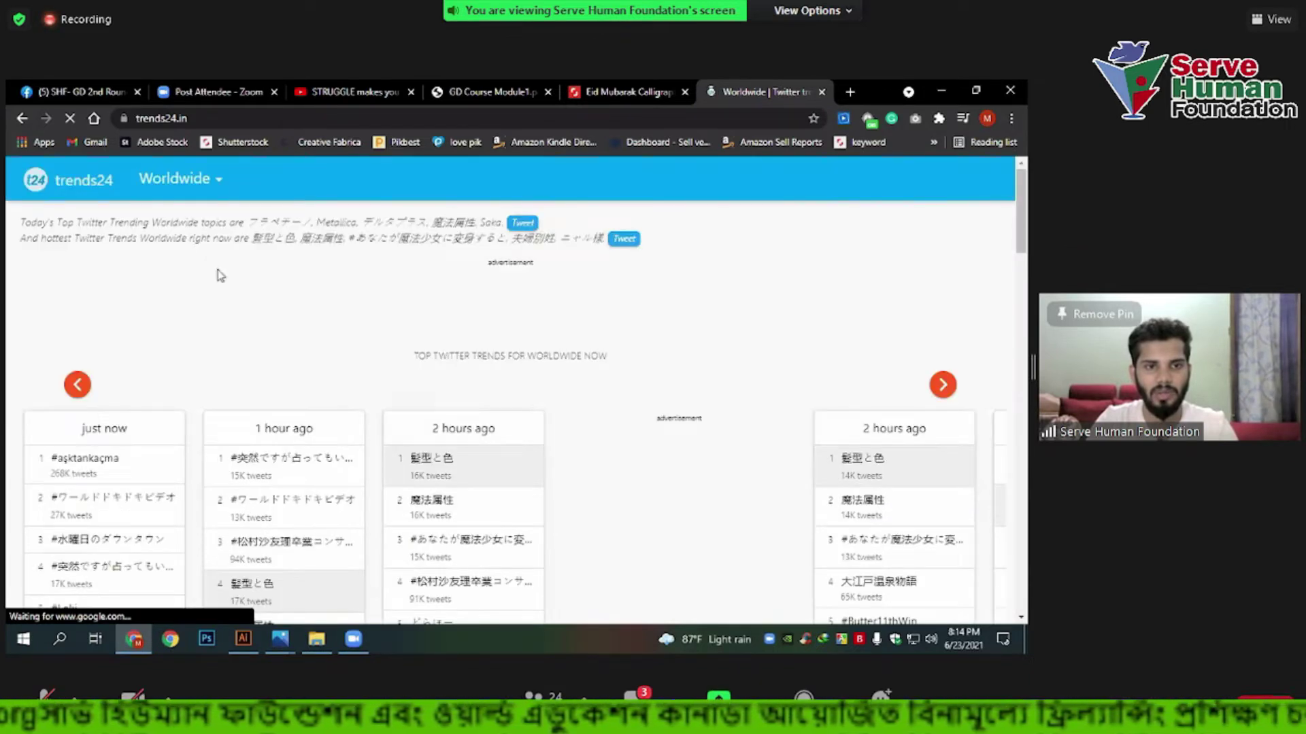
pyautogui.scroll(-3, 219, 275)
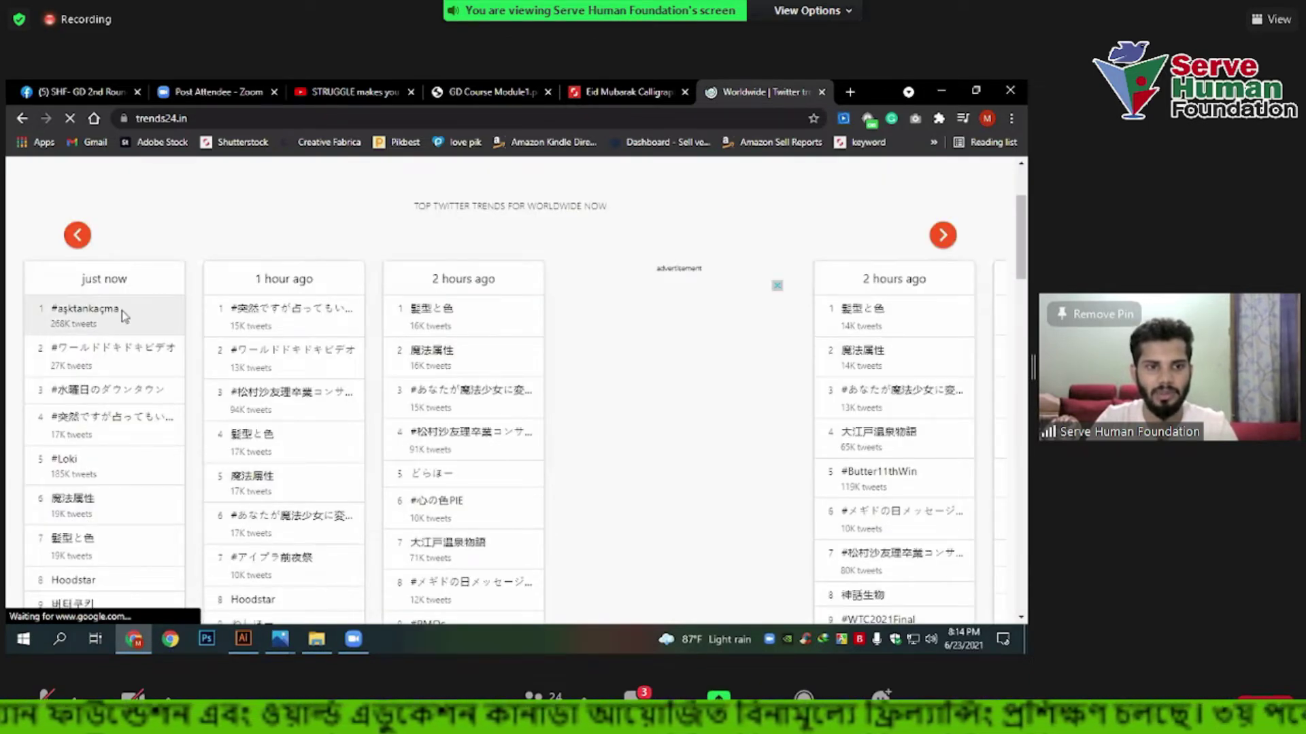
pyautogui.doubleClick(76, 312)
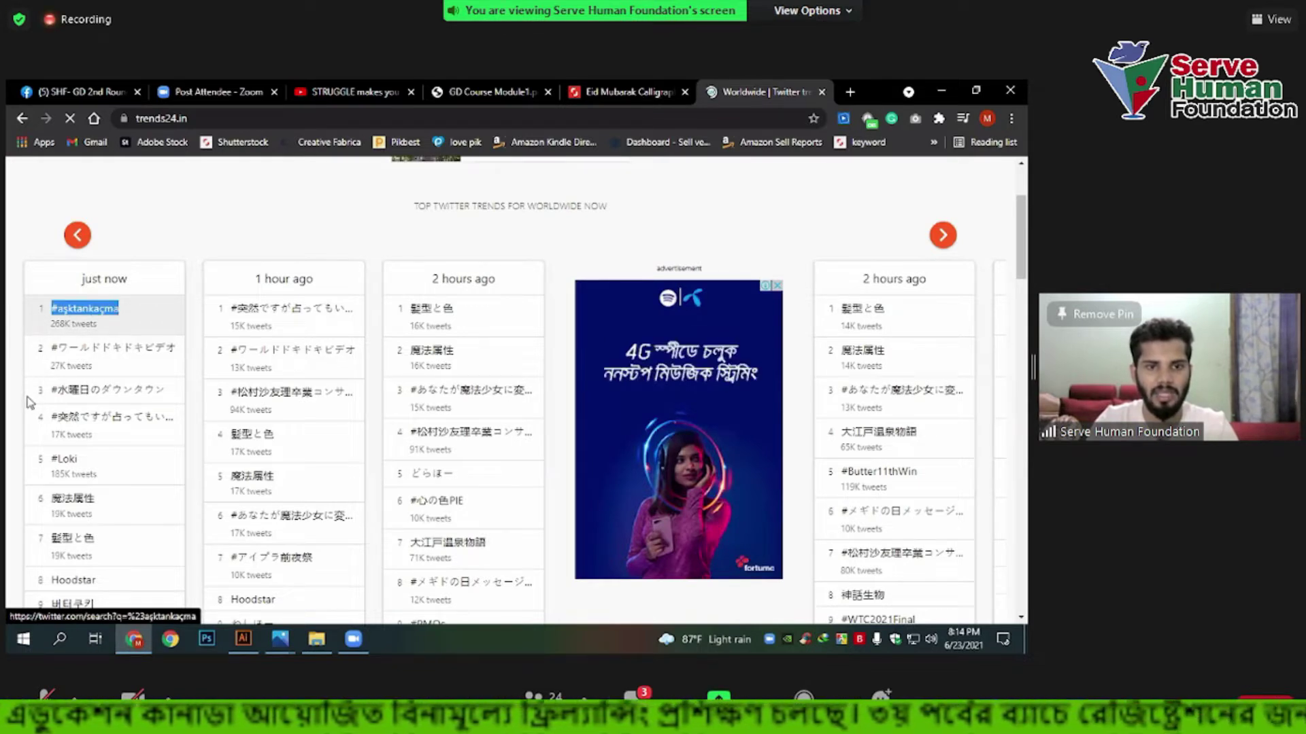
pyautogui.scroll(-4, 29, 402)
pyautogui.scroll(1, 89, 368)
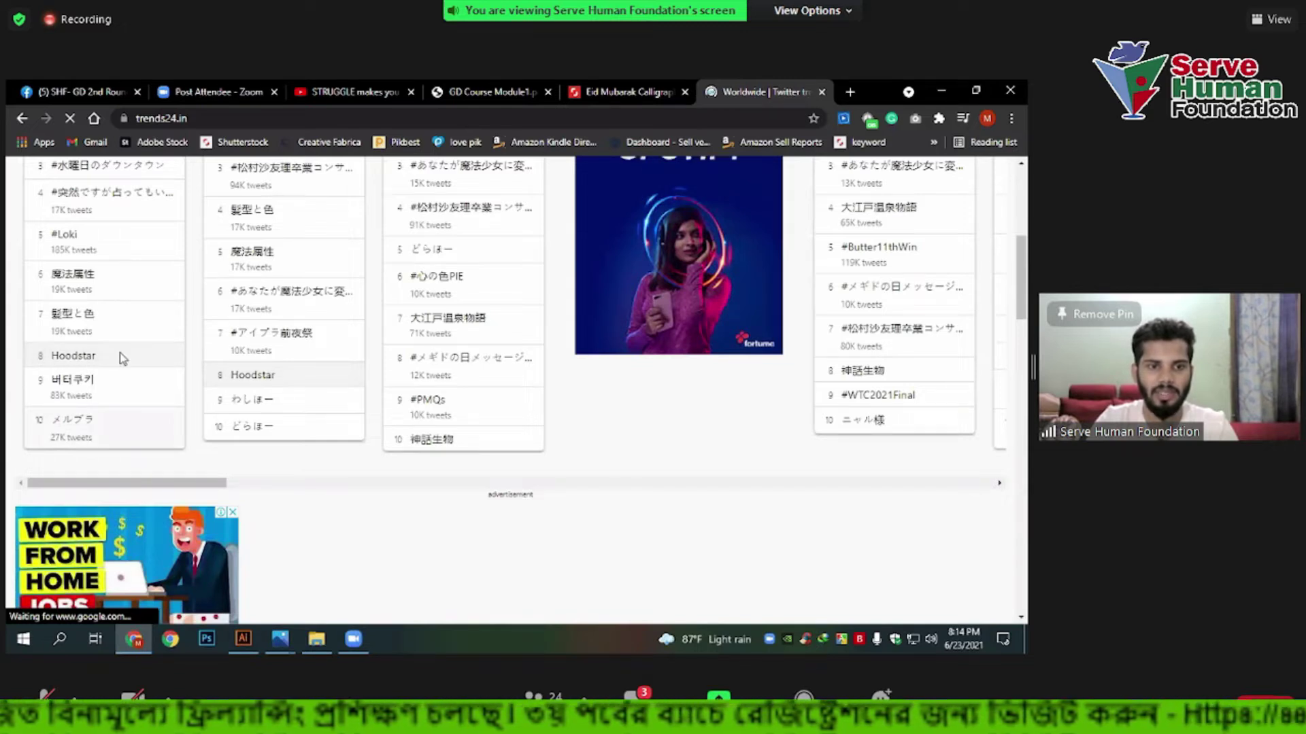
pyautogui.scroll(1, 111, 321)
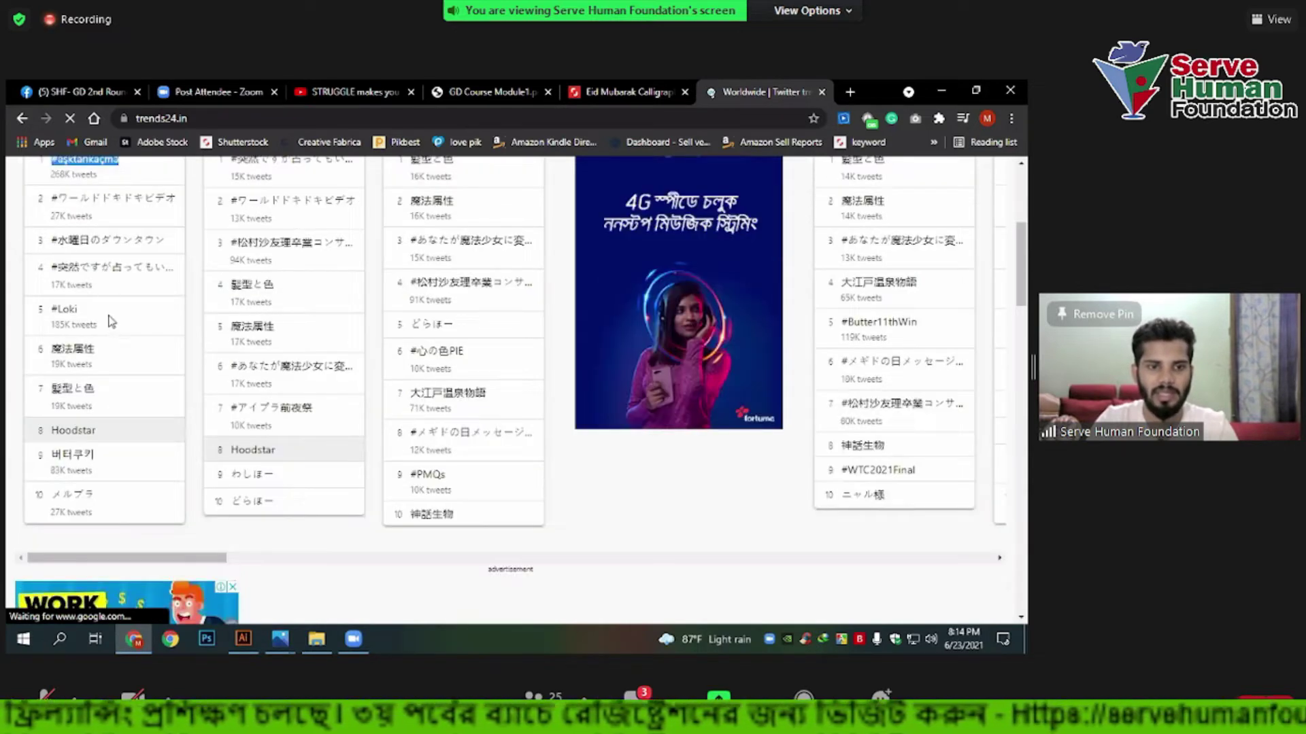
pyautogui.scroll(4, 110, 321)
pyautogui.scroll(-3, 138, 300)
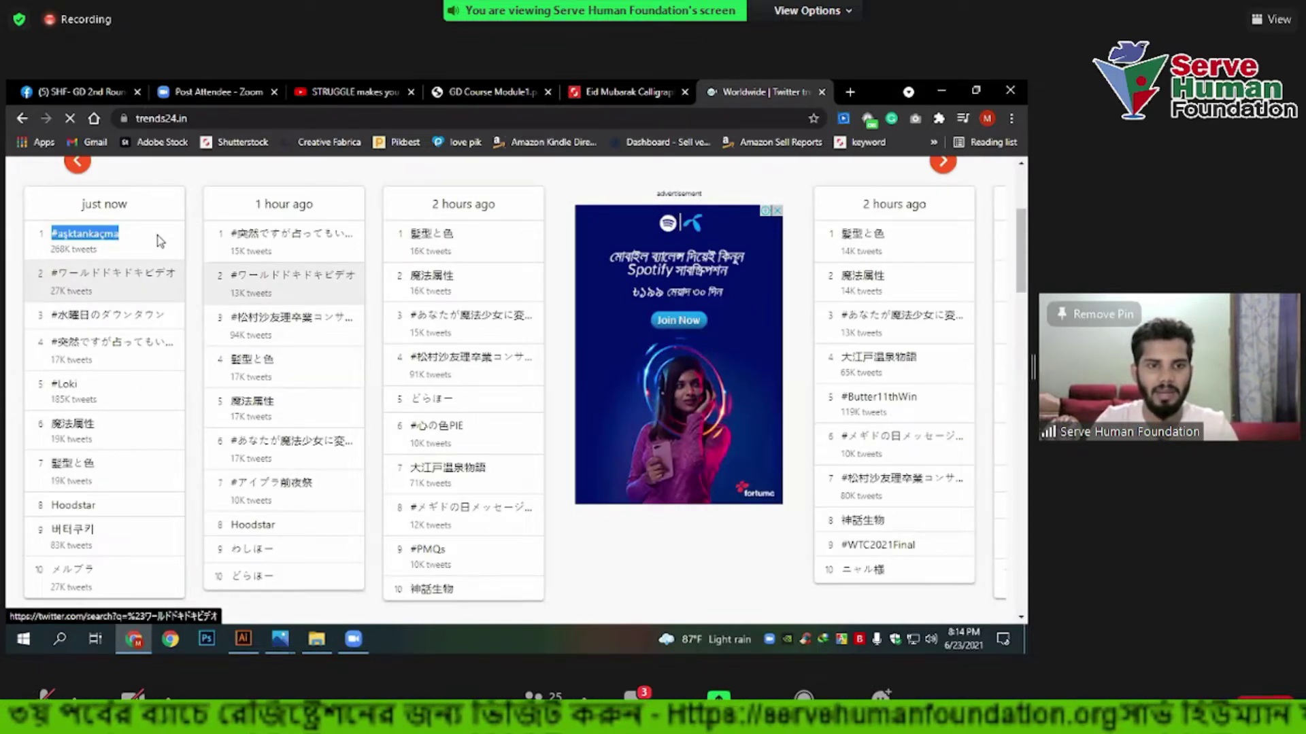
pyautogui.scroll(1, 160, 241)
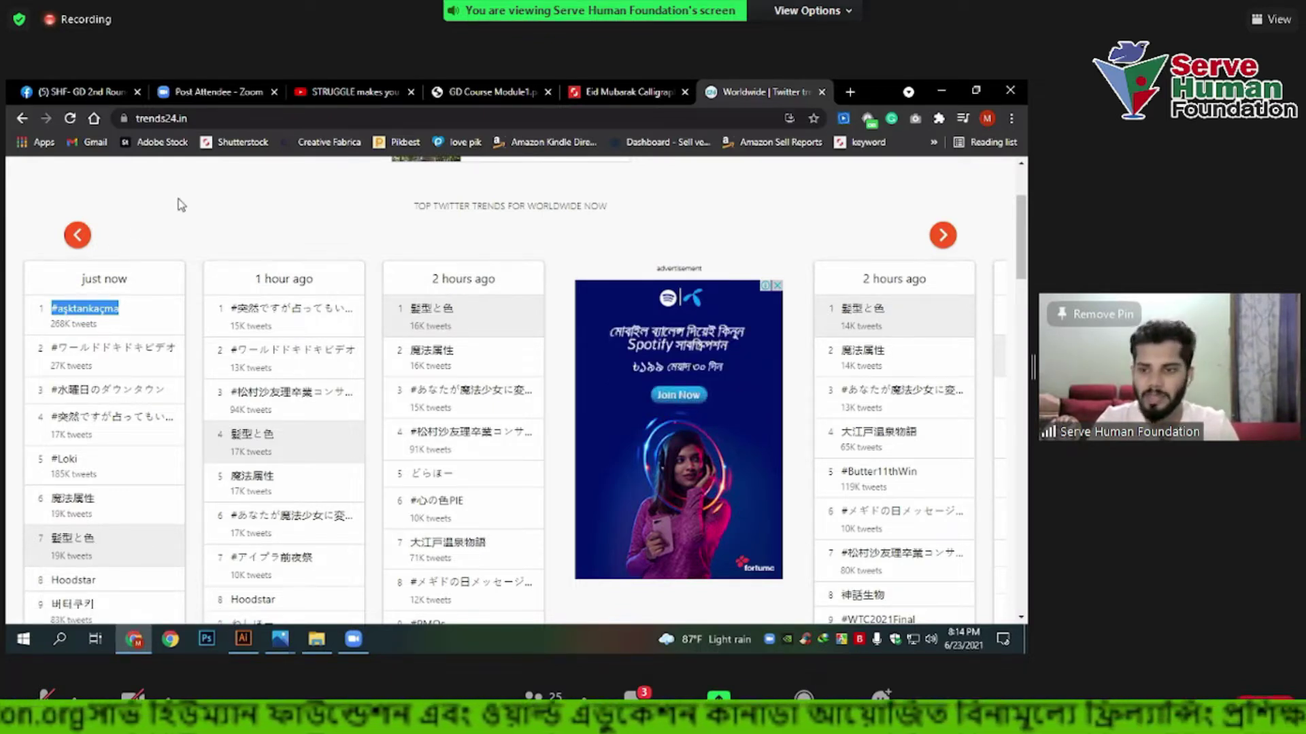
pyautogui.click(178, 217)
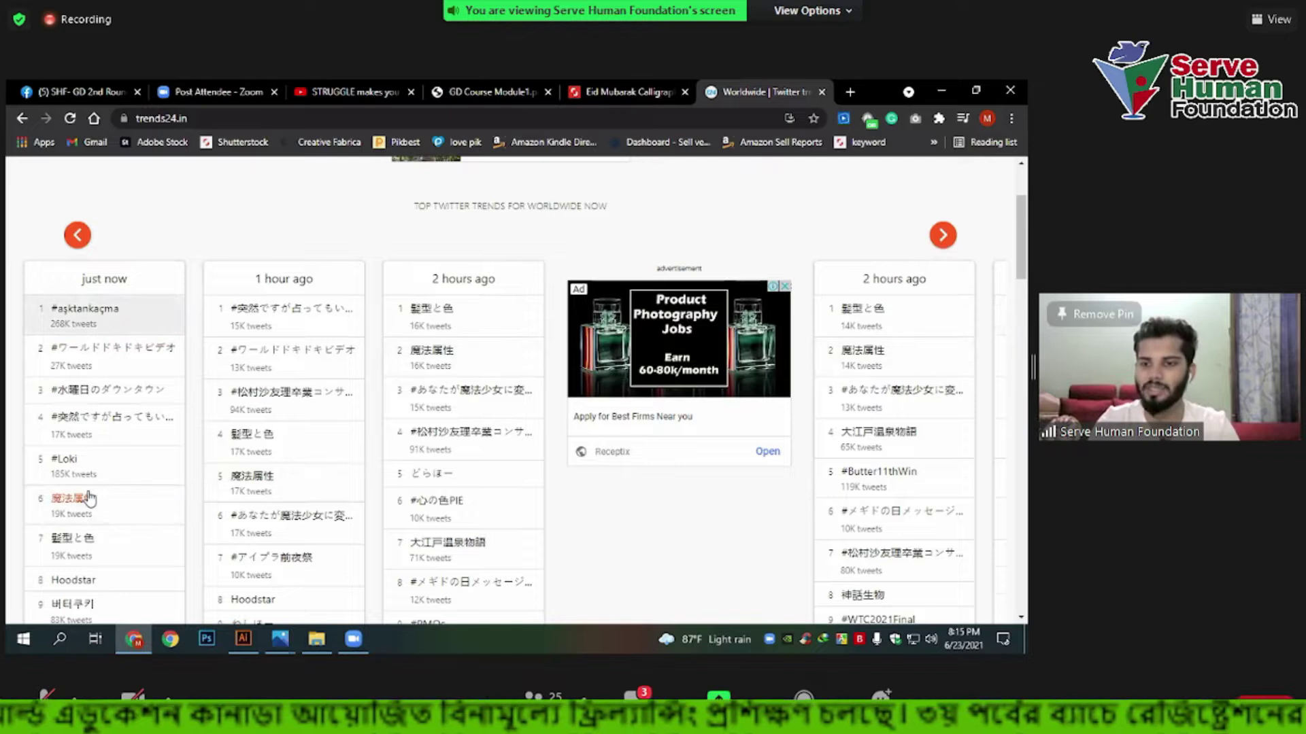
pyautogui.scroll(-3, 98, 478)
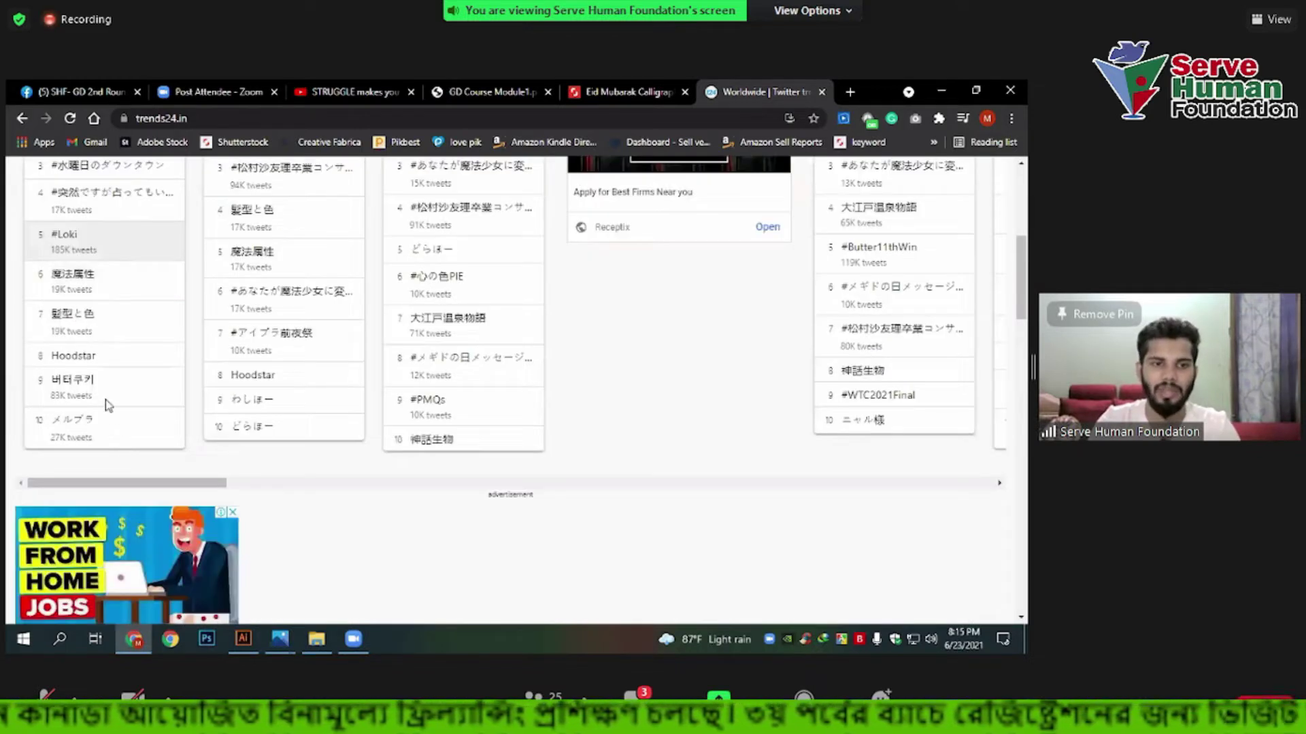
pyautogui.scroll(5, 107, 406)
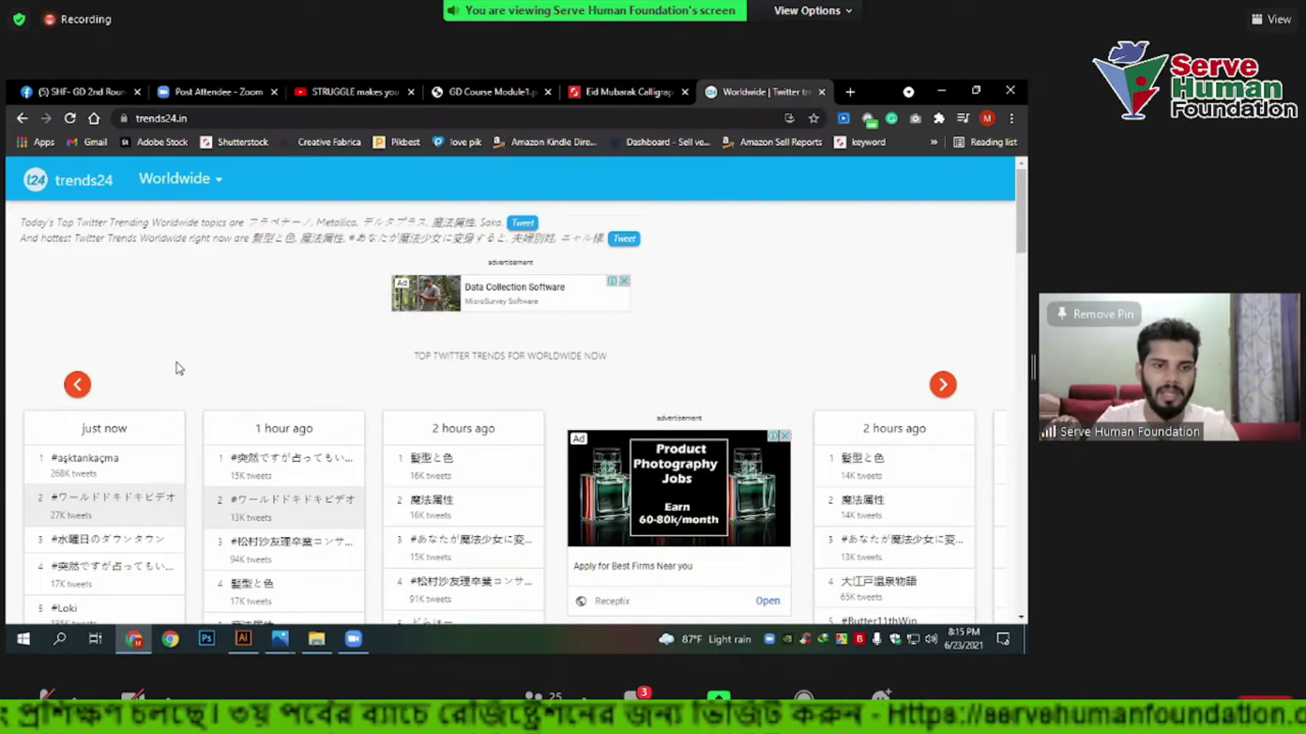
pyautogui.scroll(-1, 102, 319)
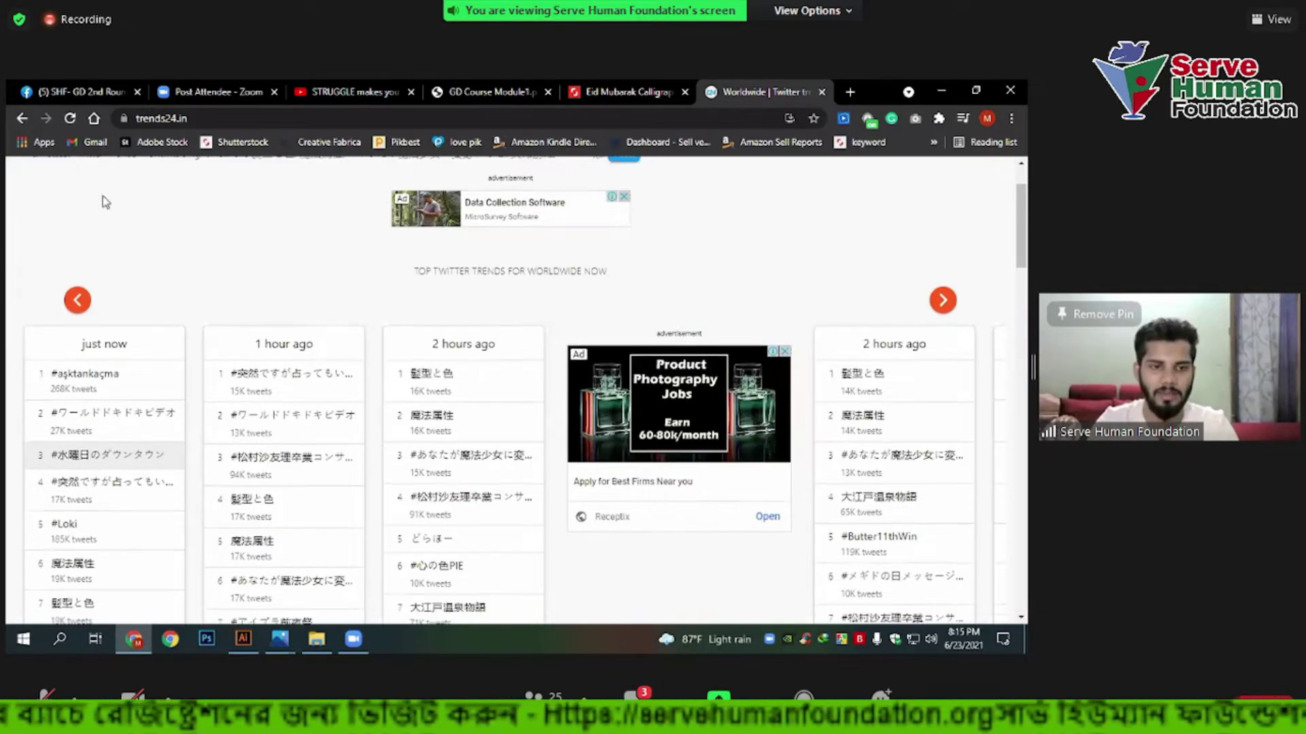
pyautogui.scroll(-2, 146, 299)
pyautogui.scroll(2, 151, 245)
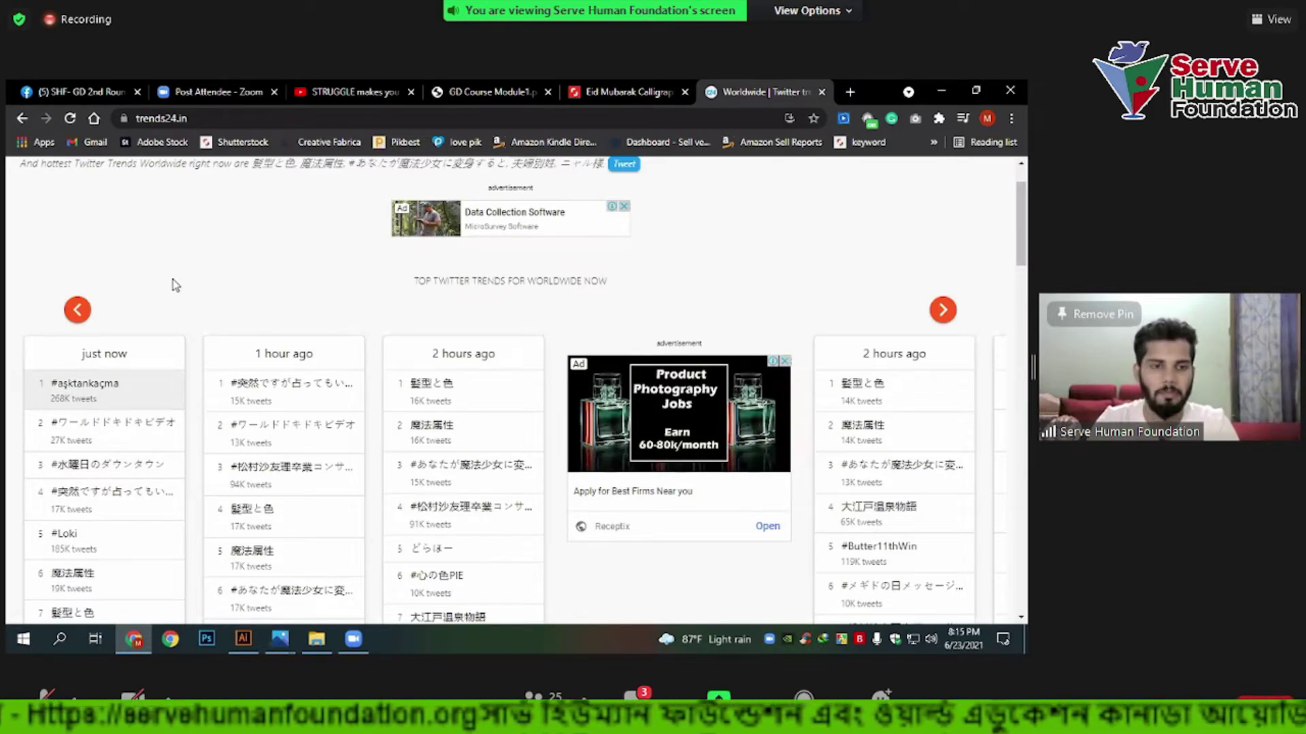
pyautogui.scroll(-1, 163, 262)
pyautogui.scroll(-1, 163, 262)
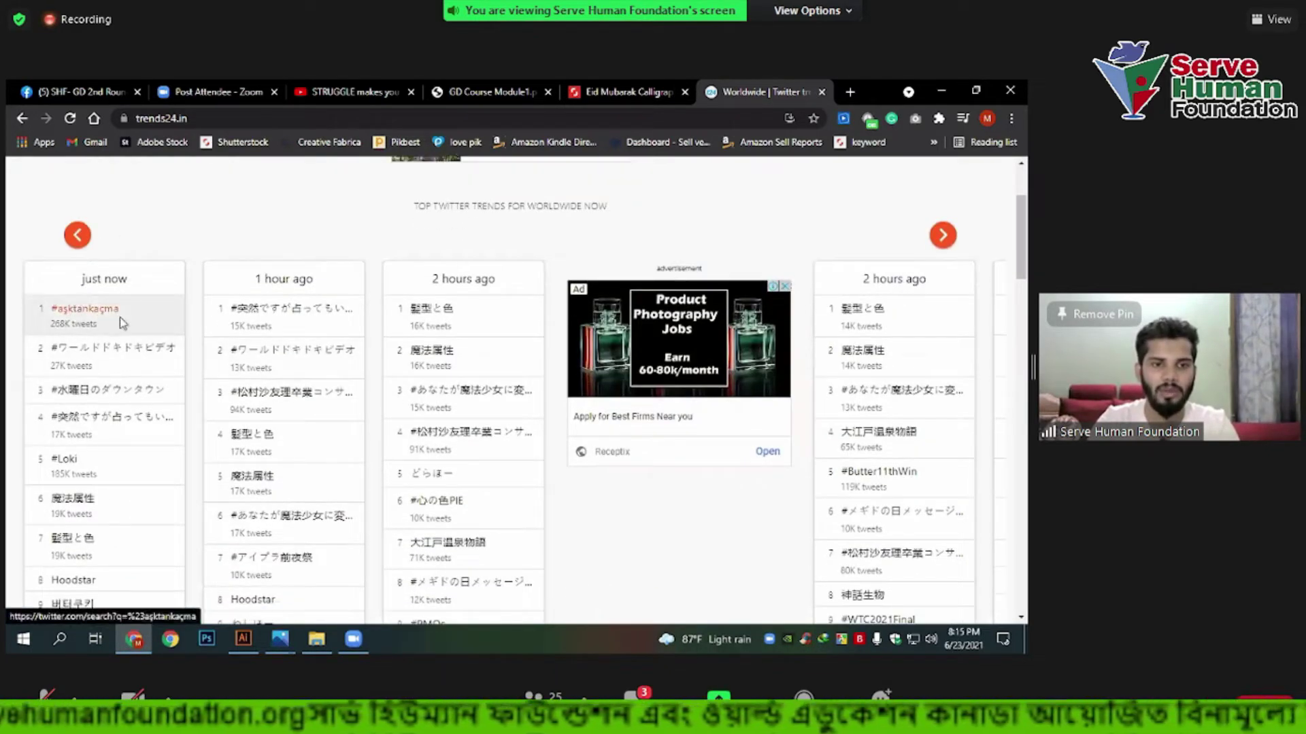
pyautogui.click(76, 313)
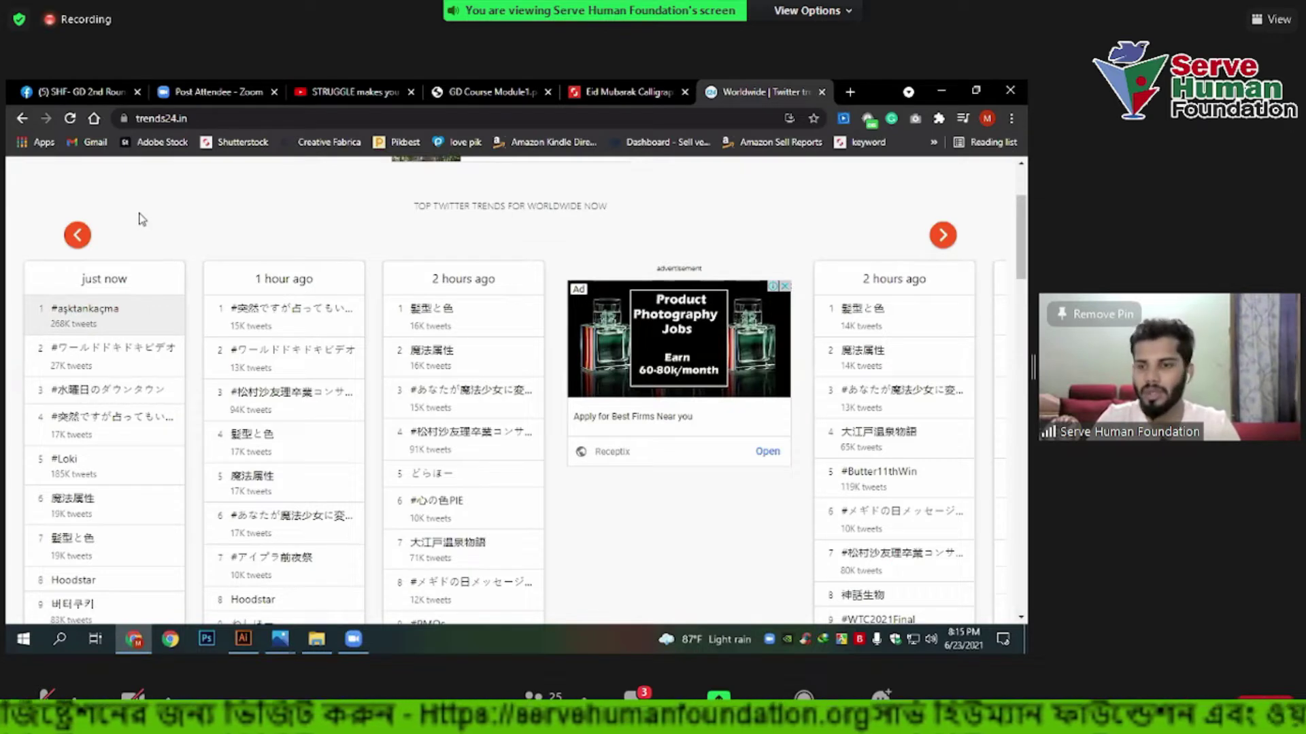
pyautogui.scroll(3, 306, 177)
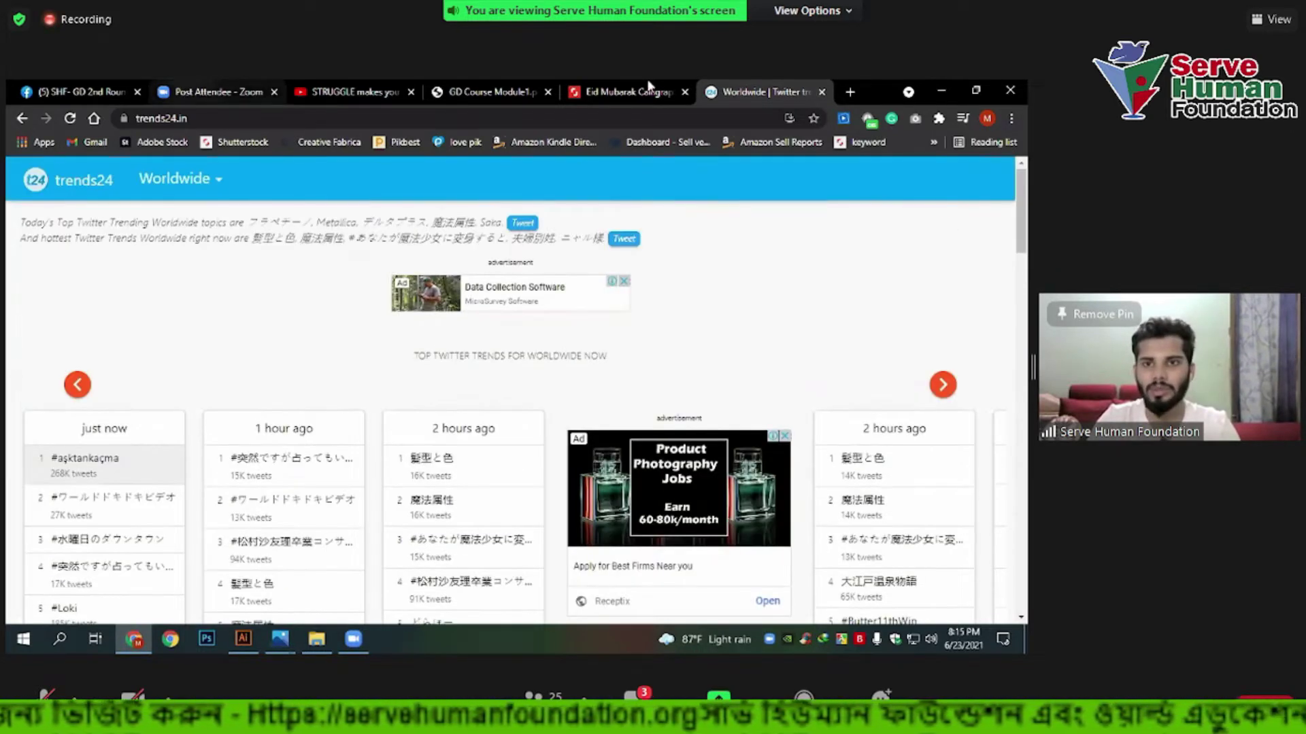
pyautogui.scroll(-1, 68, 395)
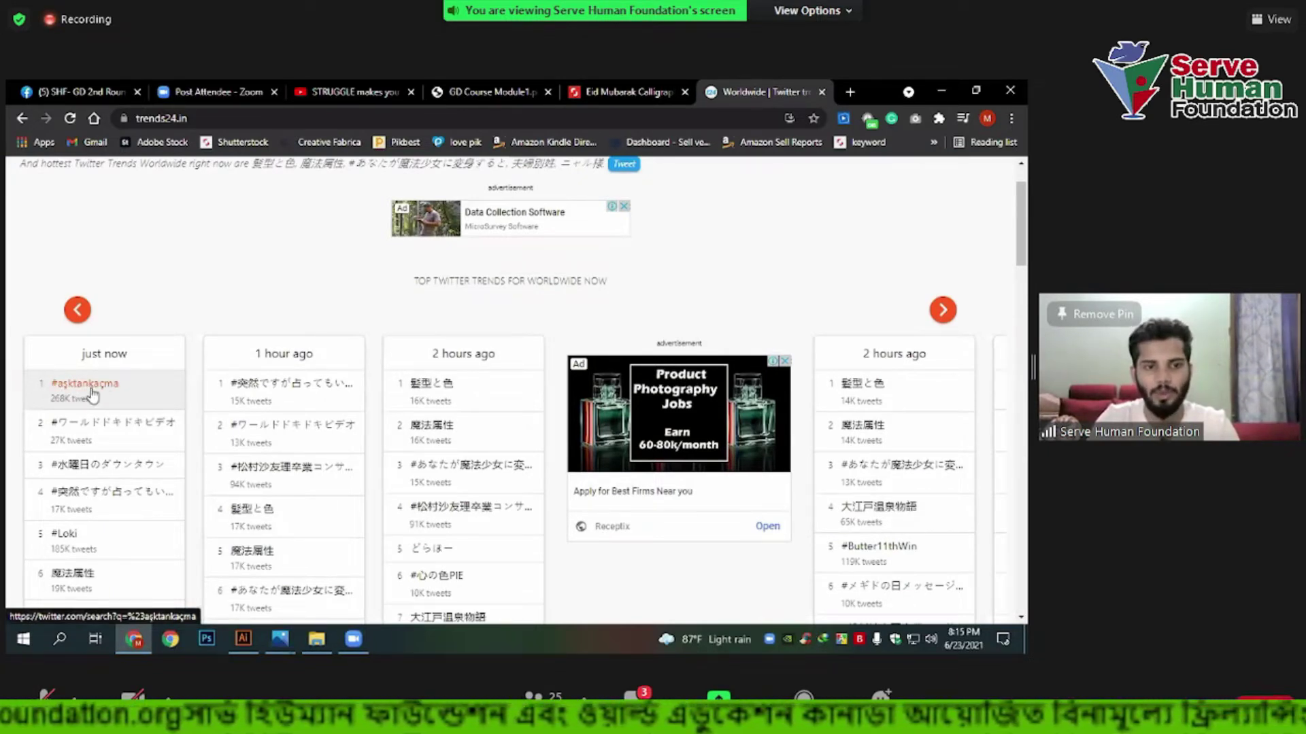
pyautogui.click(602, 90)
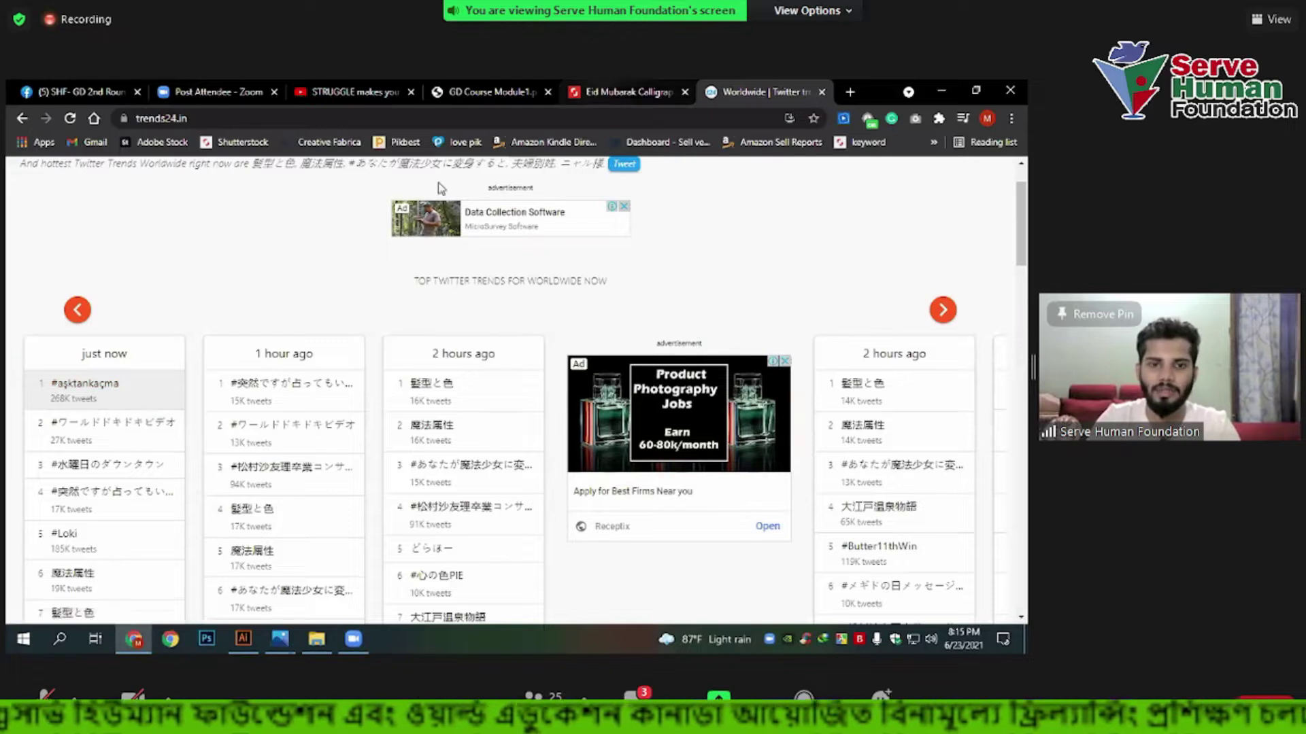
pyautogui.hotkey('ctrl', 'Tab')
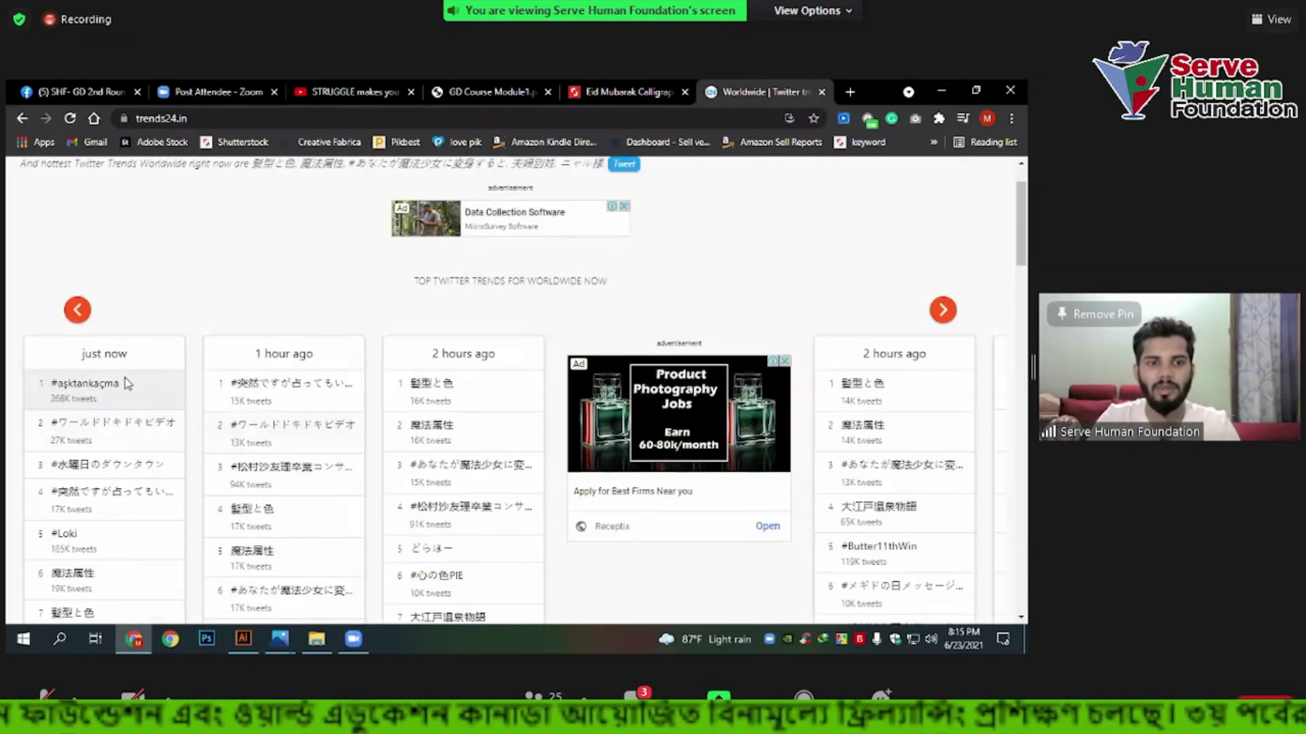
pyautogui.scroll(-2, 107, 432)
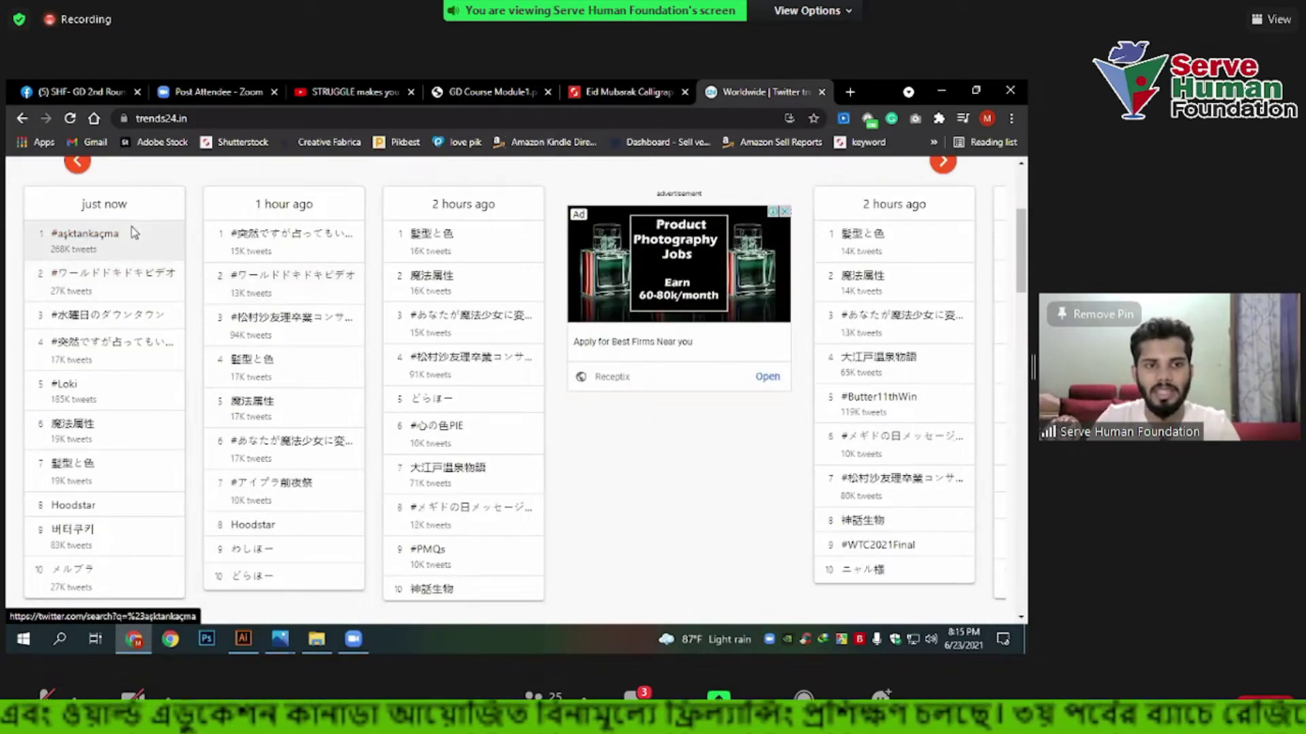
pyautogui.scroll(2, 102, 379)
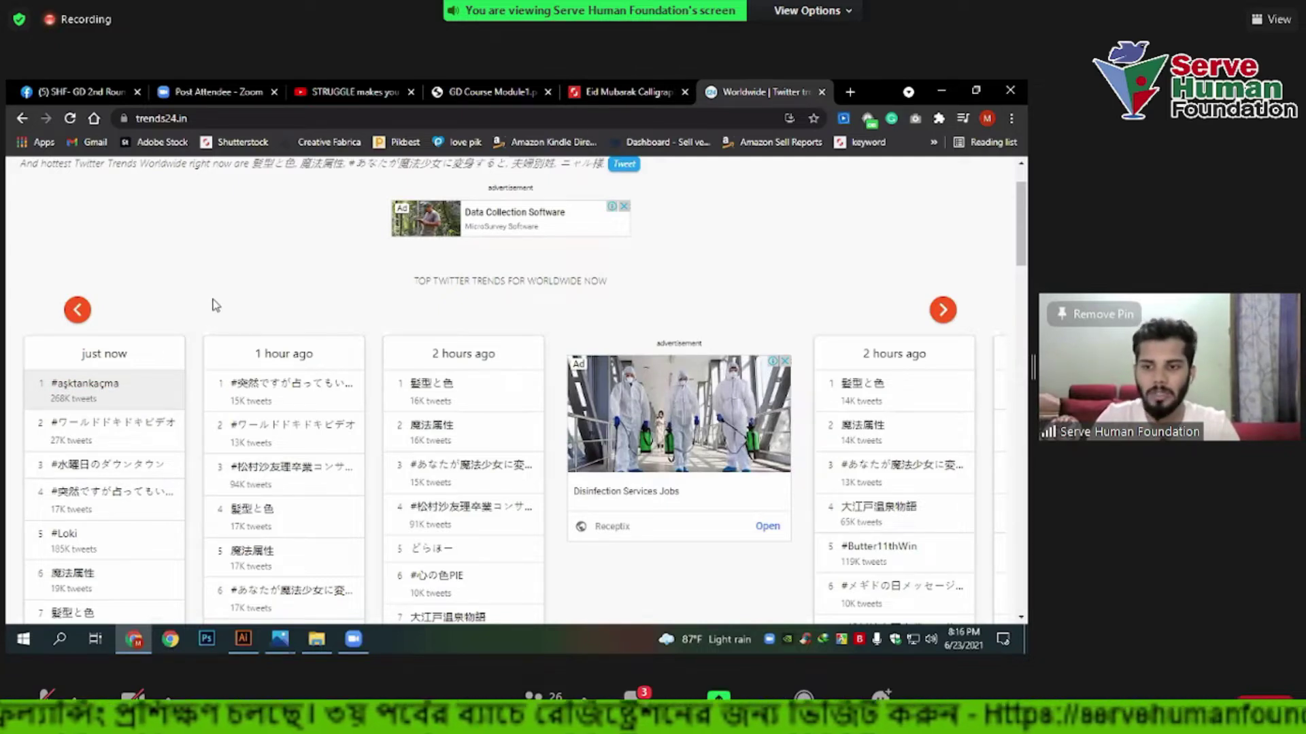
# Return to the Eid Mubarak calligraphy image tab and scroll through its $49 licence and keywords.
pyautogui.click(631, 88)
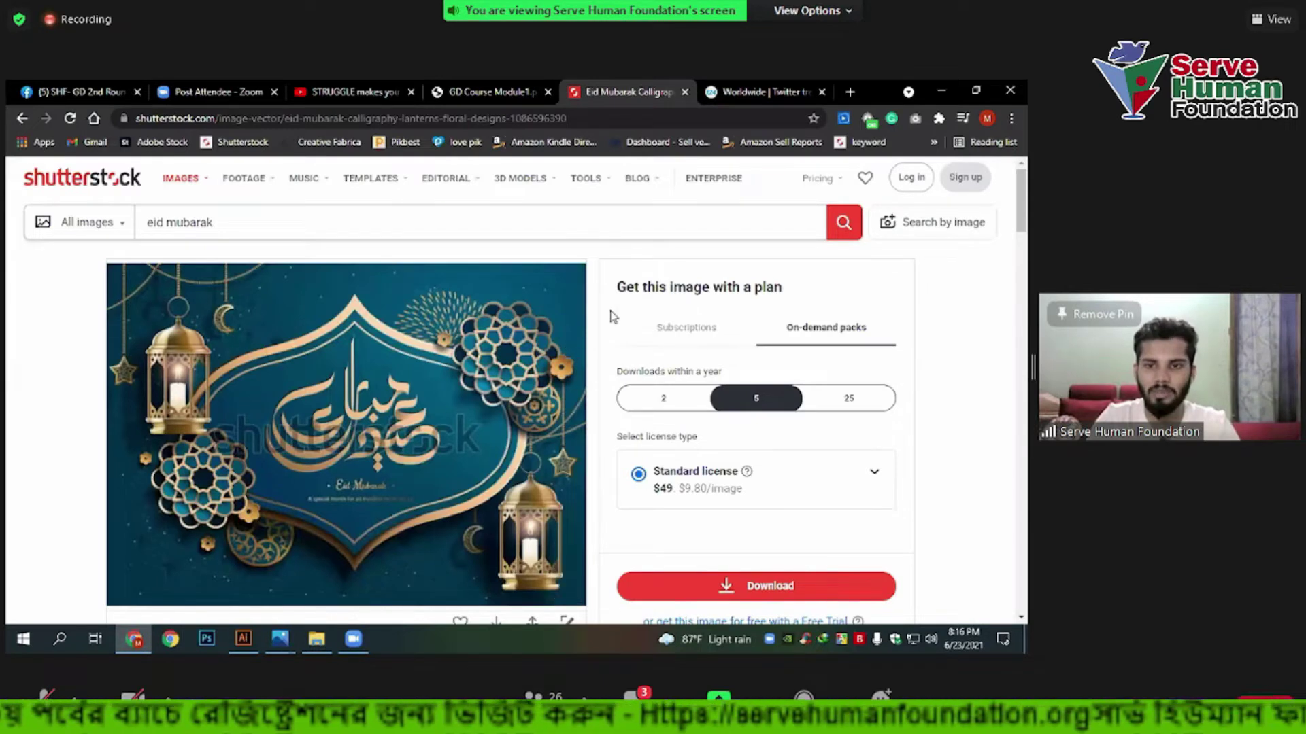
pyautogui.scroll(-1, 297, 462)
pyautogui.scroll(-2, 297, 463)
pyautogui.scroll(-1, 326, 435)
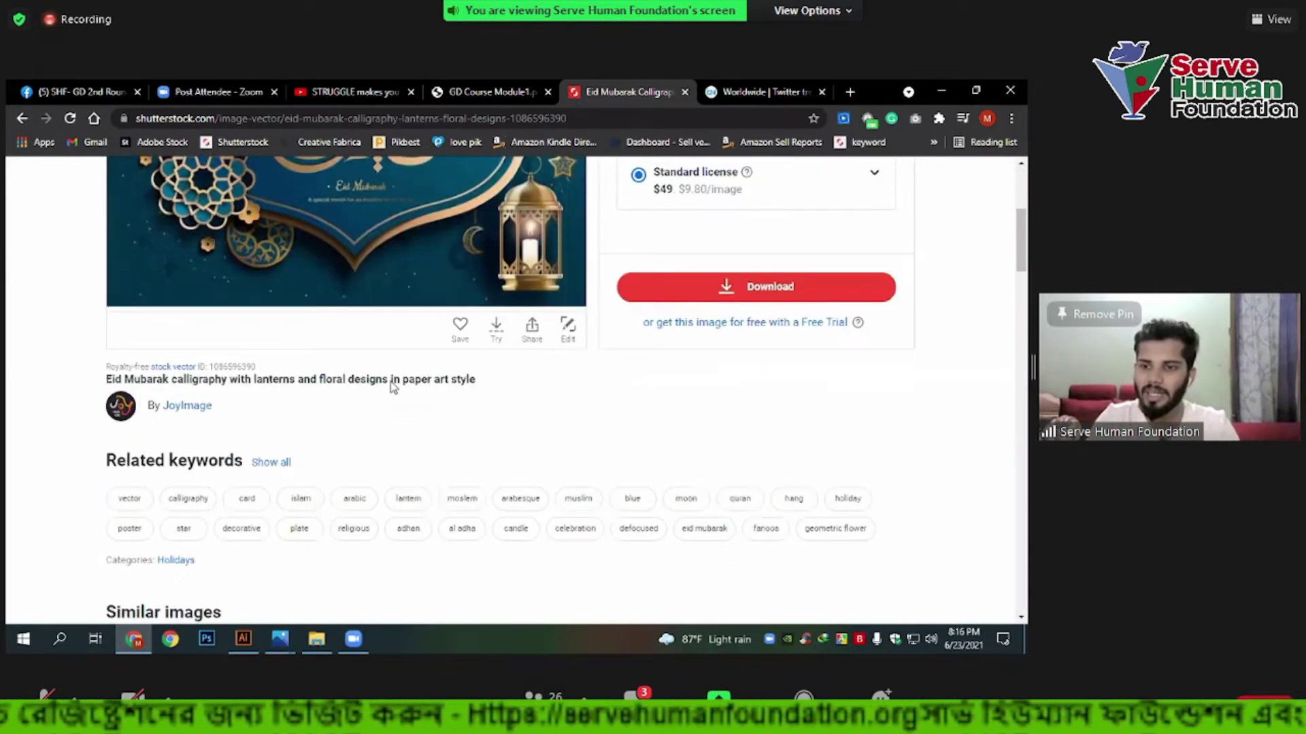
pyautogui.scroll(4, 503, 446)
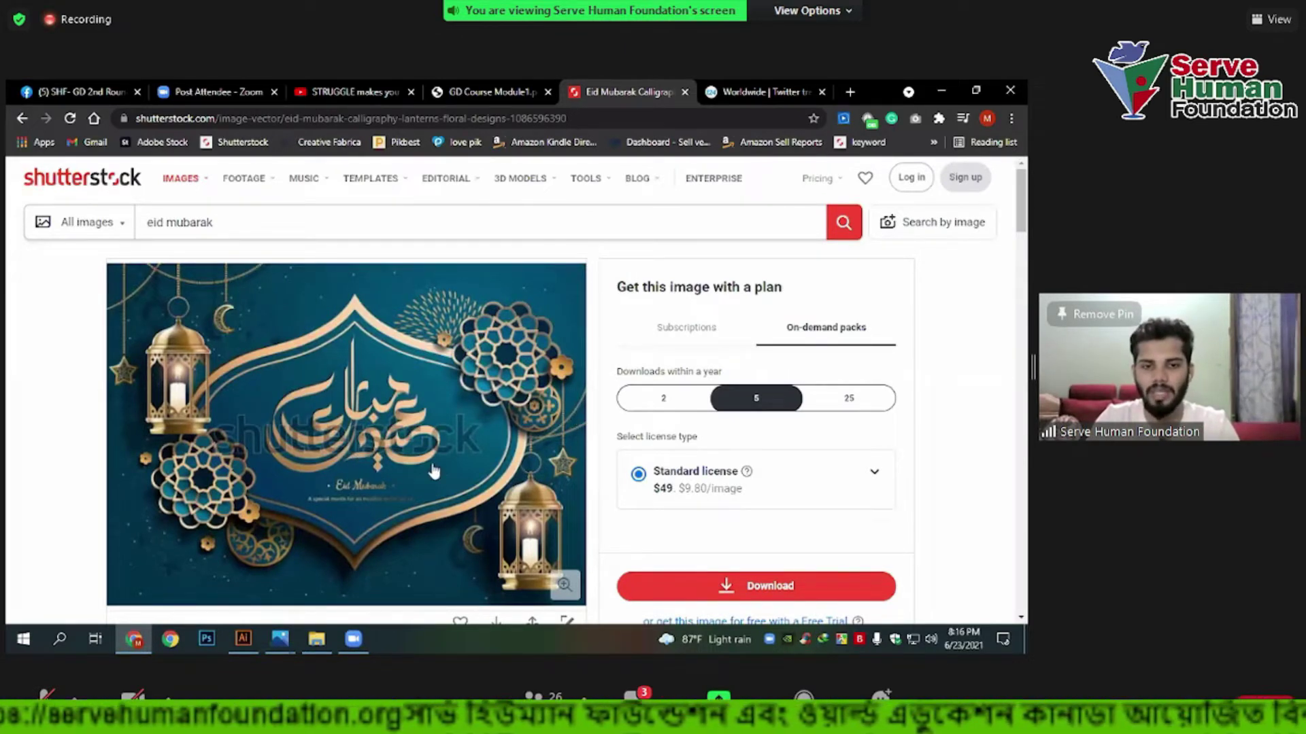
pyautogui.scroll(-2, 446, 374)
pyautogui.scroll(-1, 445, 375)
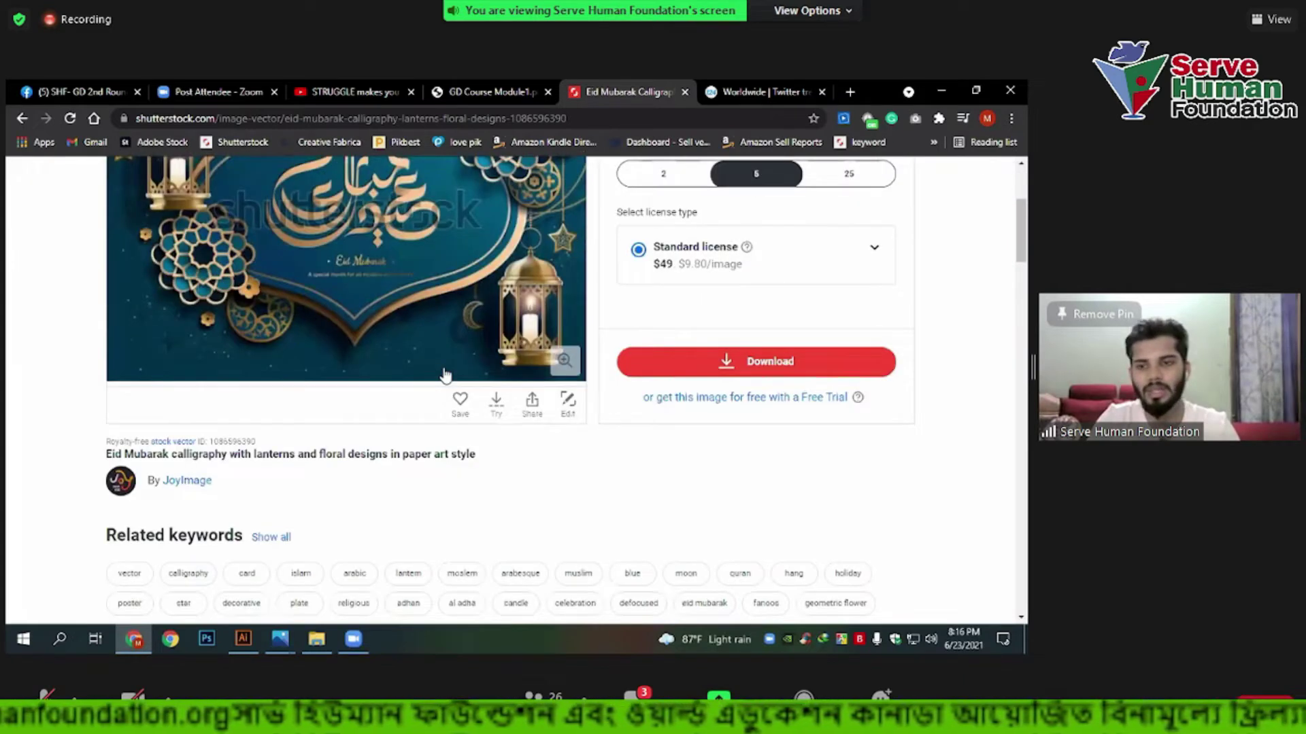
pyautogui.scroll(3, 445, 375)
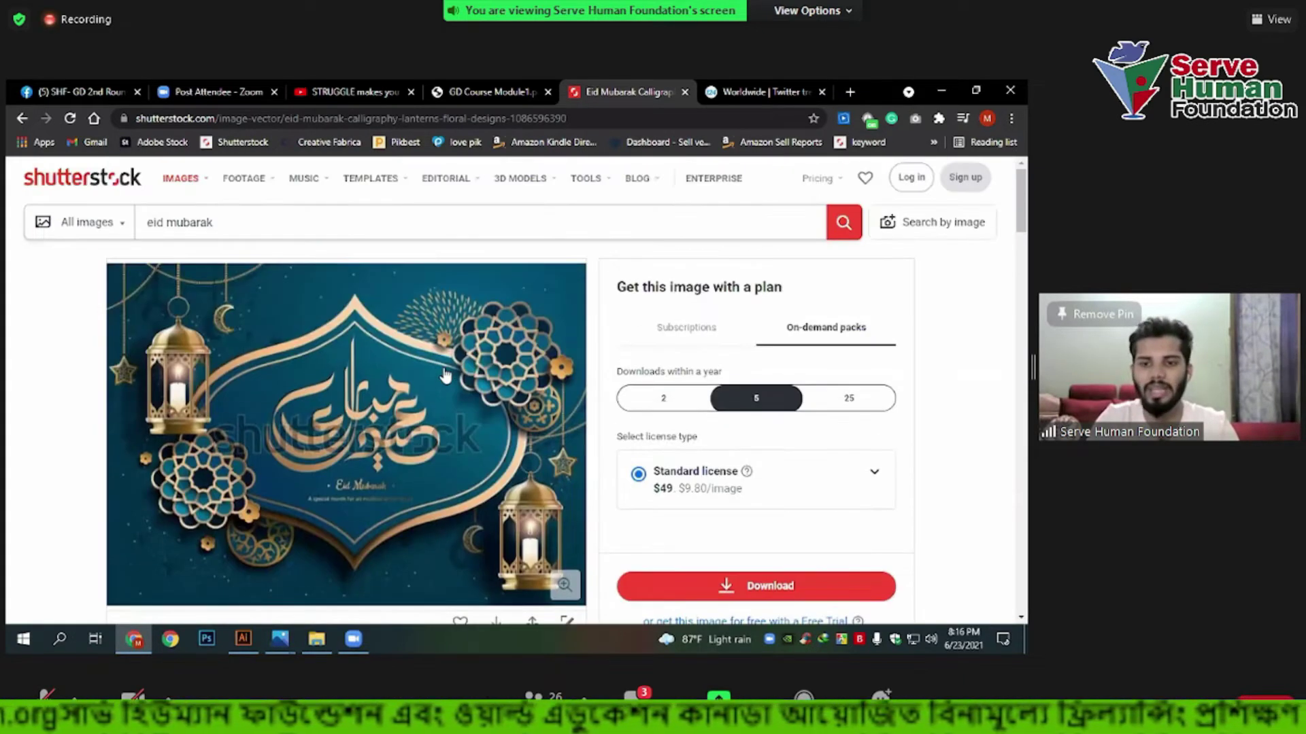
# Switch to the trends24 tab and scroll through the Worldwide trend columns led by #aşktankaçma.
pyautogui.hotkey('ctrl', 'Tab')
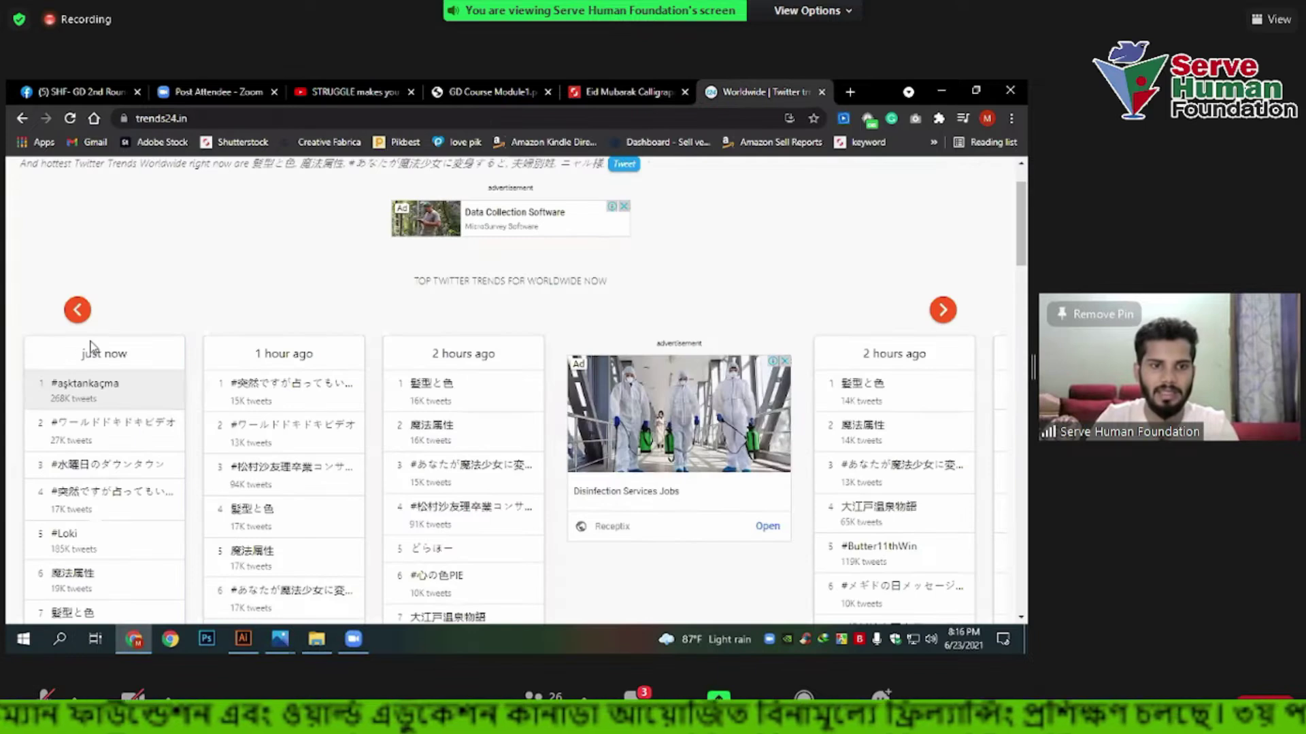
pyautogui.scroll(-1, 77, 314)
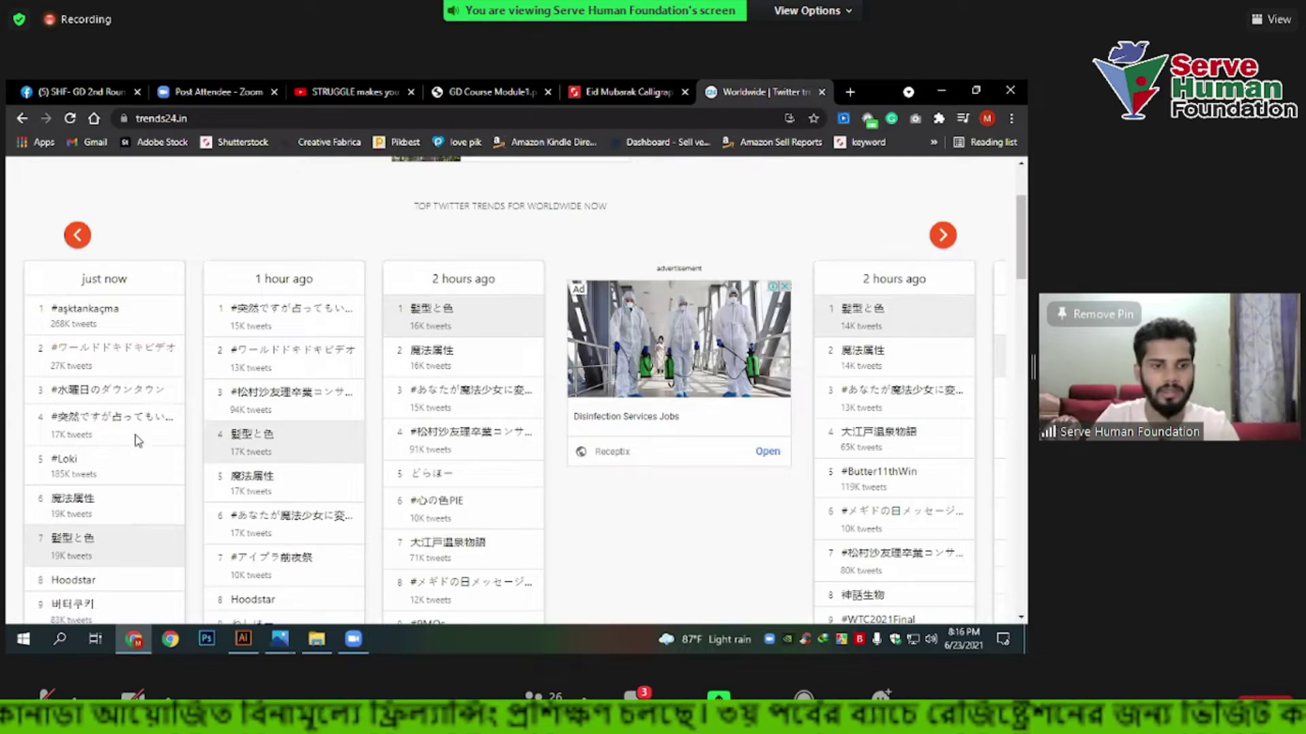
pyautogui.scroll(-1, 136, 436)
pyautogui.scroll(1, 156, 434)
pyautogui.scroll(2, 204, 354)
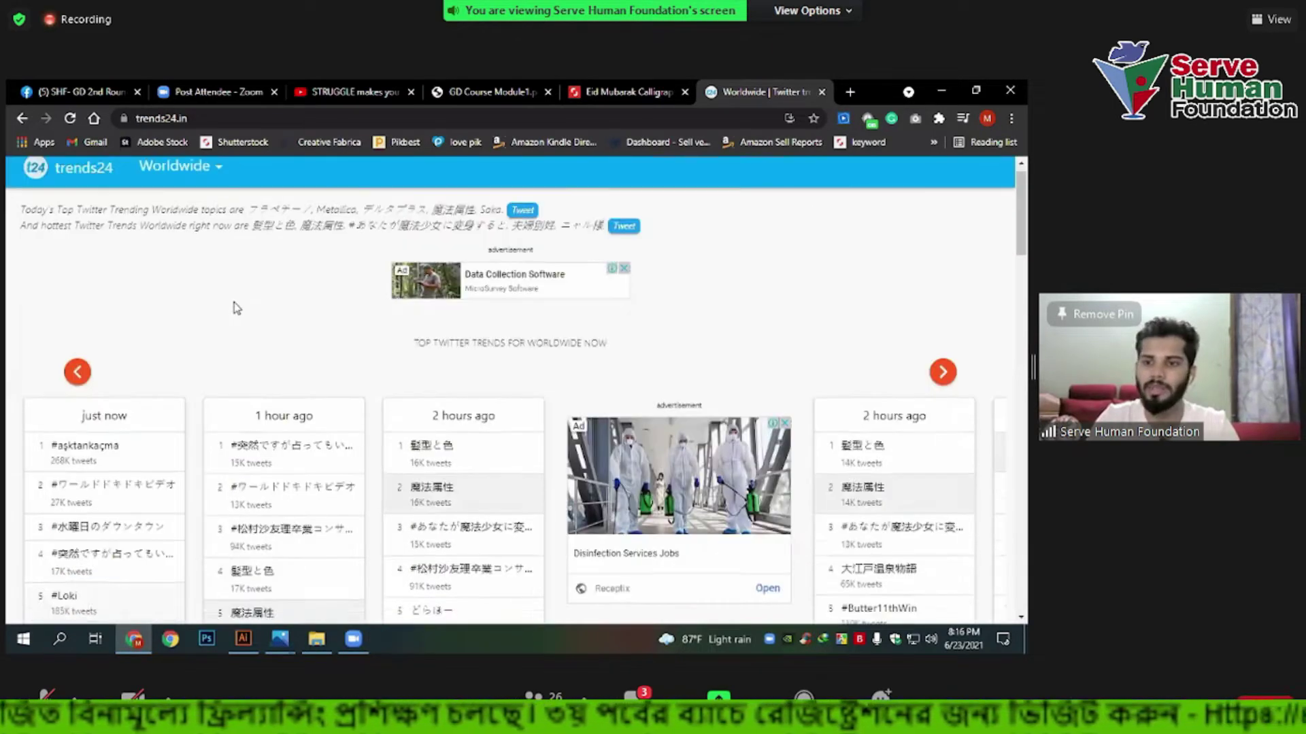
pyautogui.scroll(1, 421, 204)
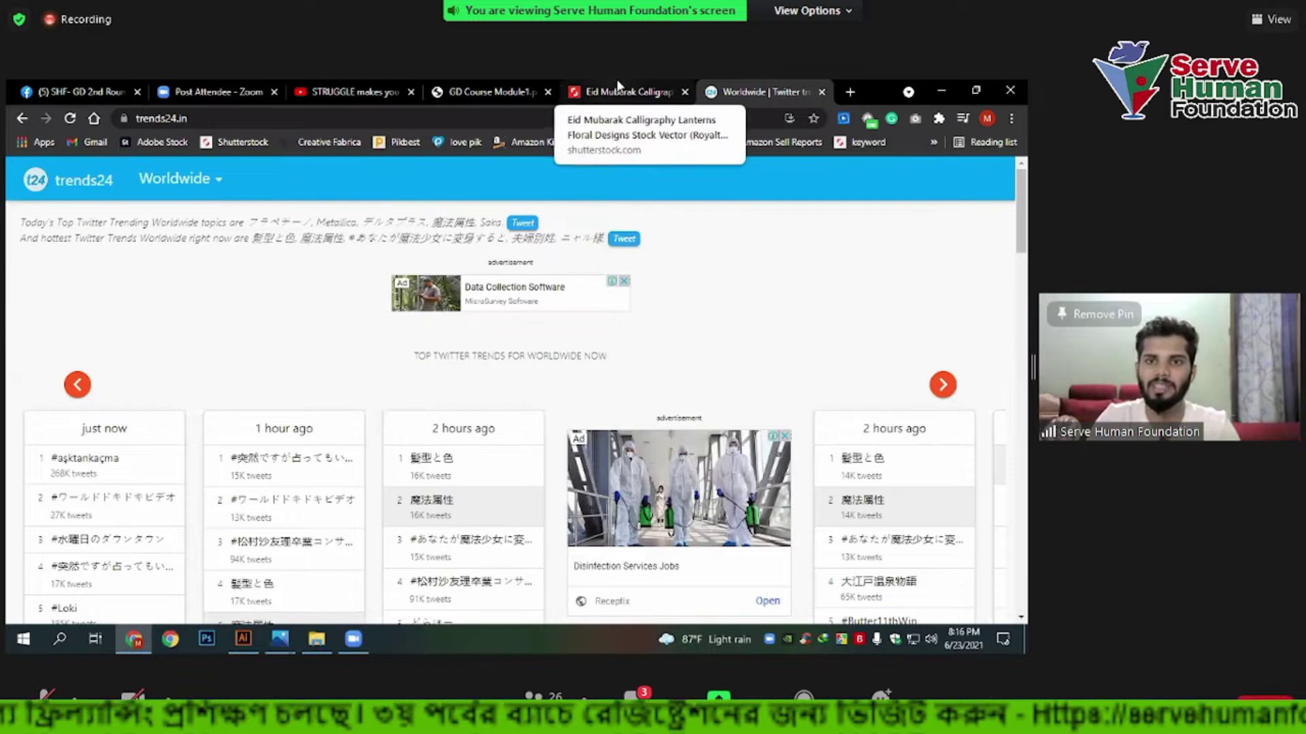
# Return to the Eid Mubarak stock vector tab and scroll to its title and licensing.
pyautogui.click(616, 90)
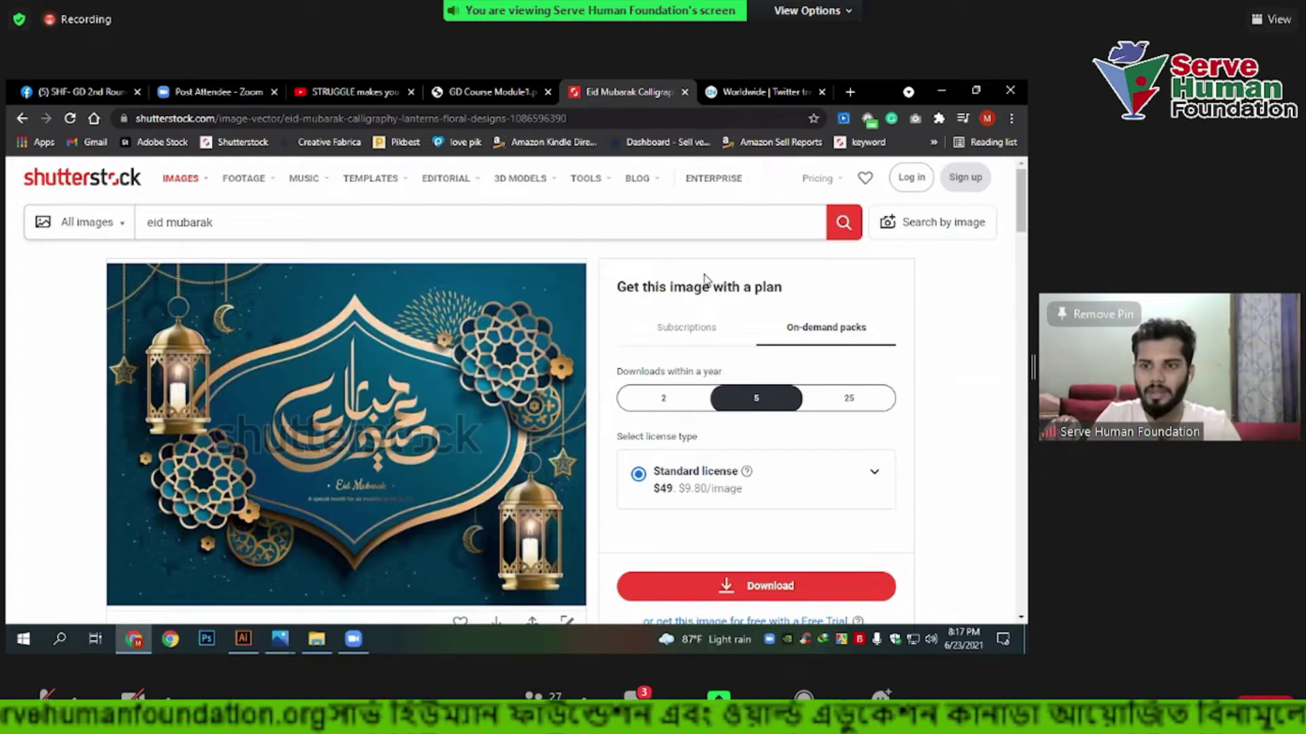
pyautogui.scroll(-1, 425, 279)
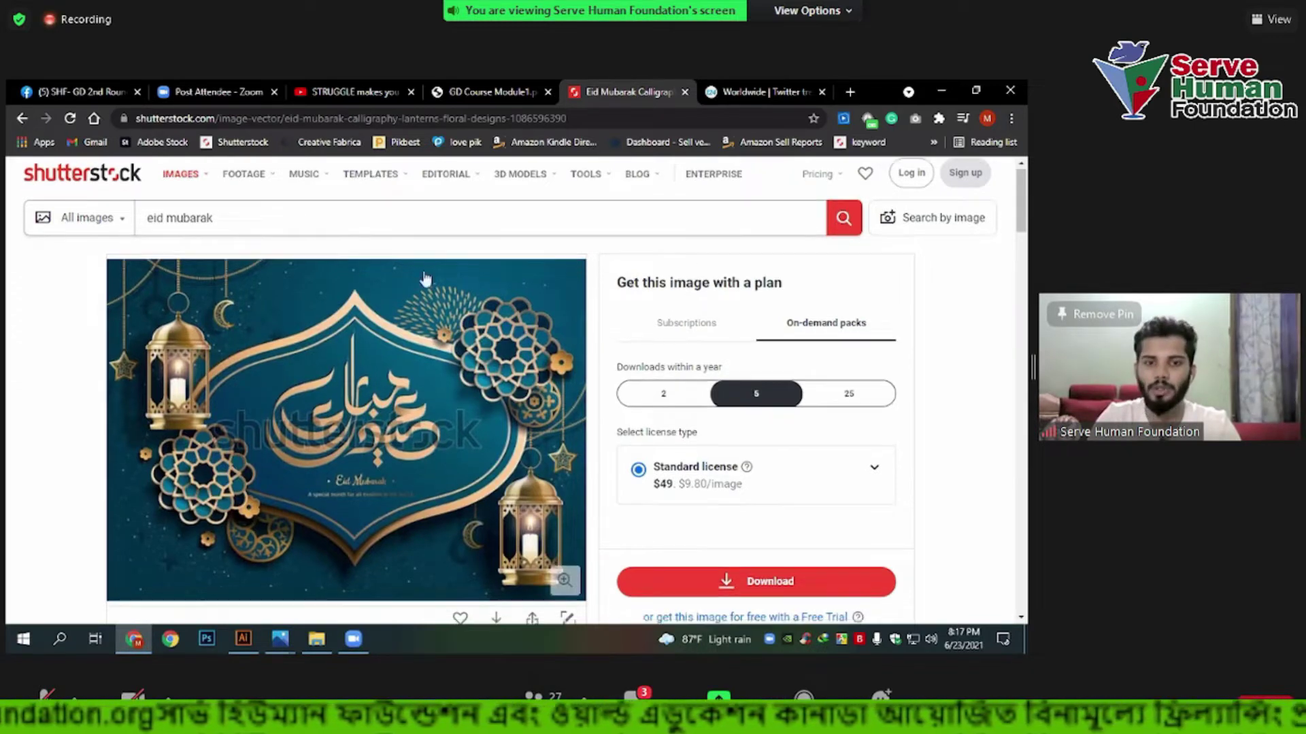
pyautogui.scroll(-2, 425, 279)
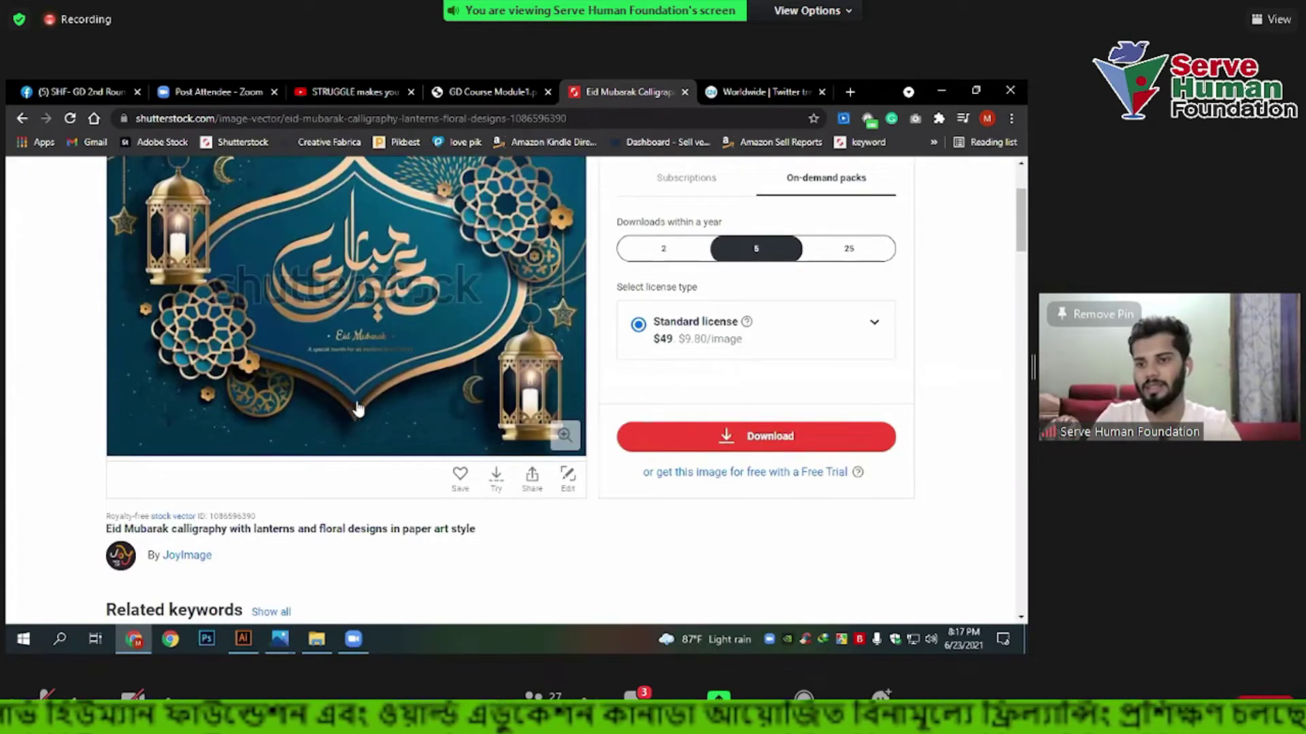
pyautogui.scroll(2, 449, 349)
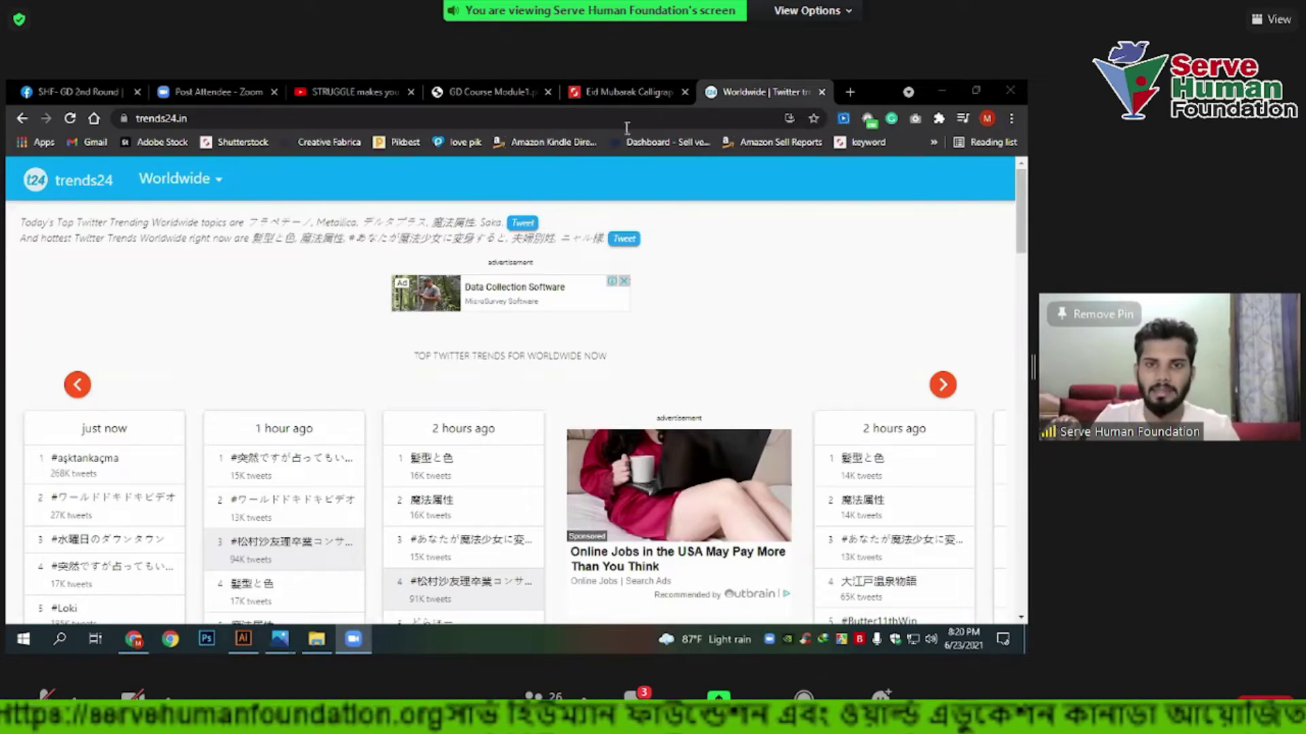
pyautogui.click(479, 85)
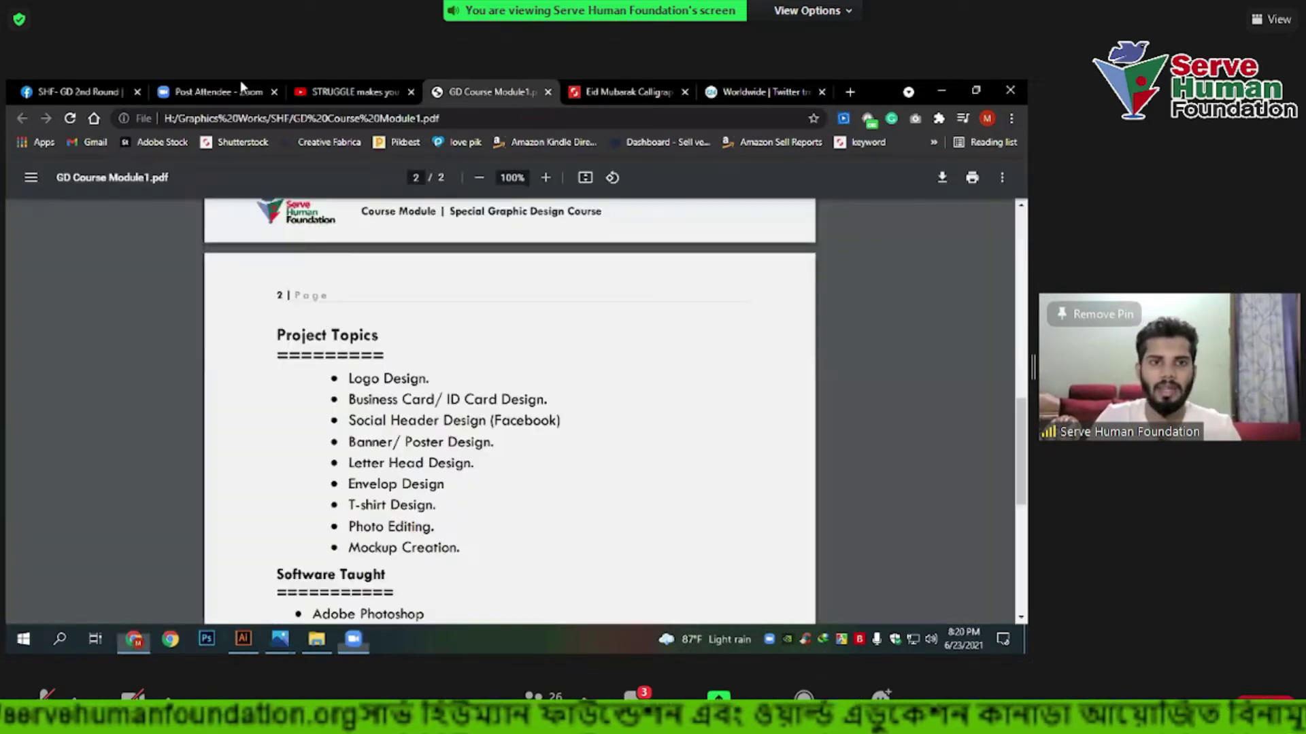
pyautogui.click(678, 83)
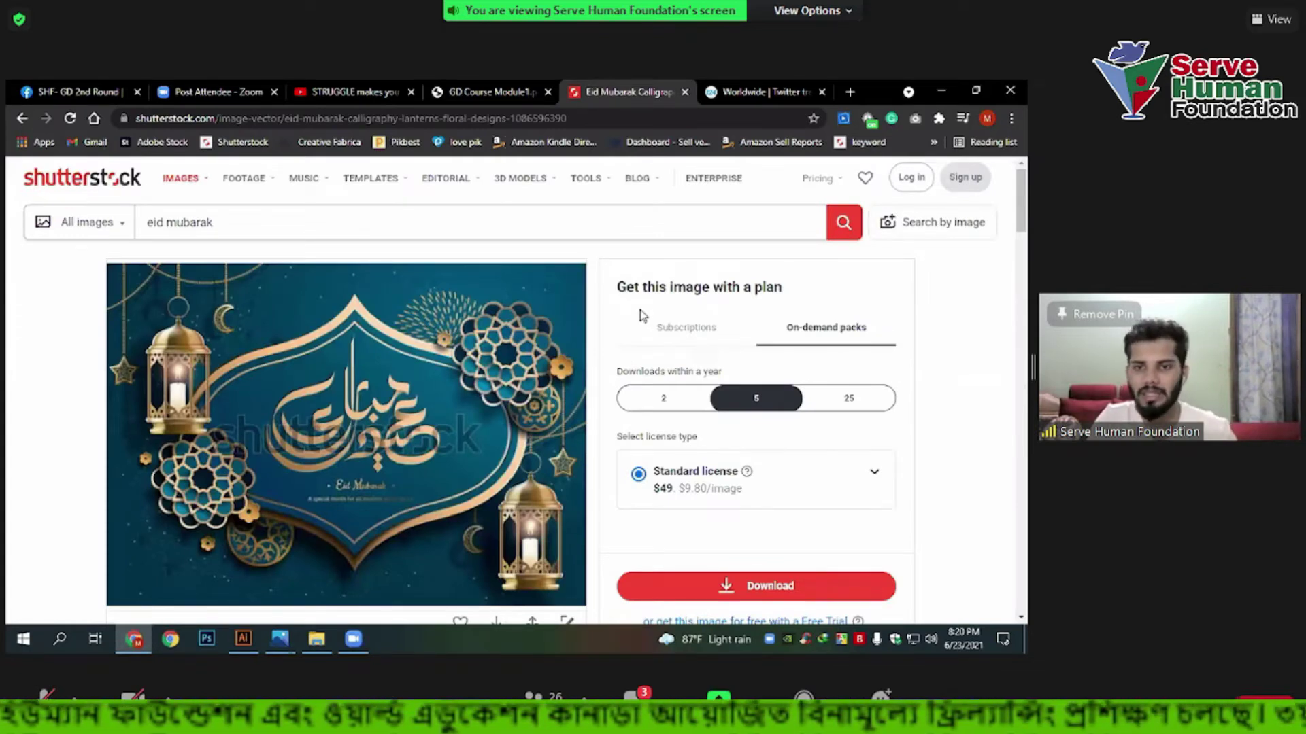
pyautogui.scroll(-1, 95, 339)
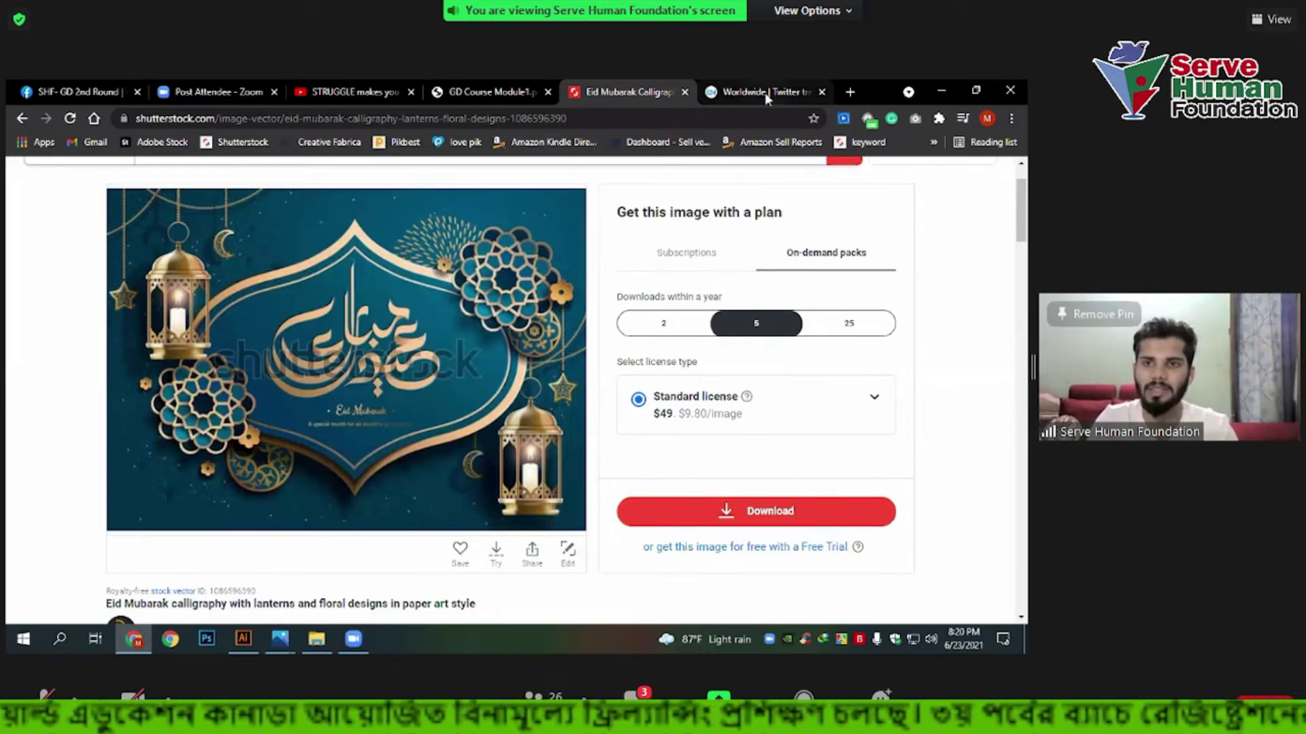
pyautogui.moveTo(532, 377)
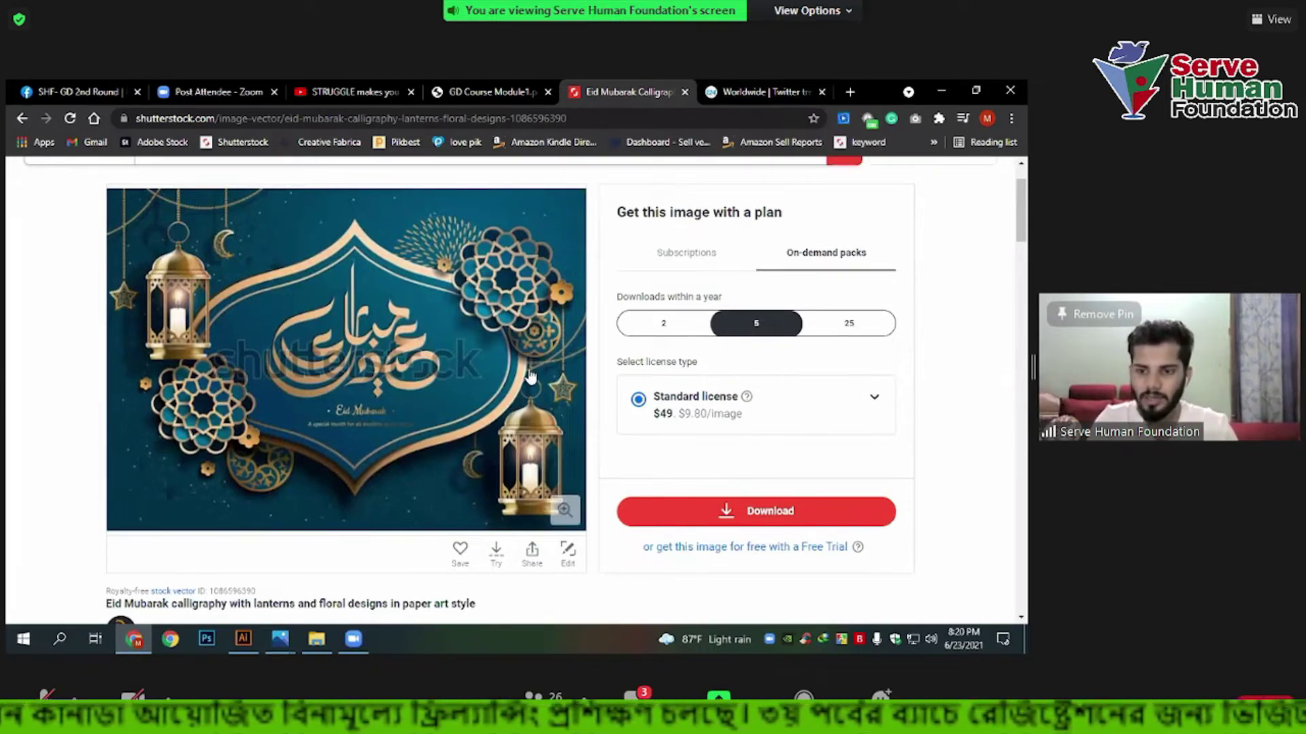
pyautogui.click(961, 639)
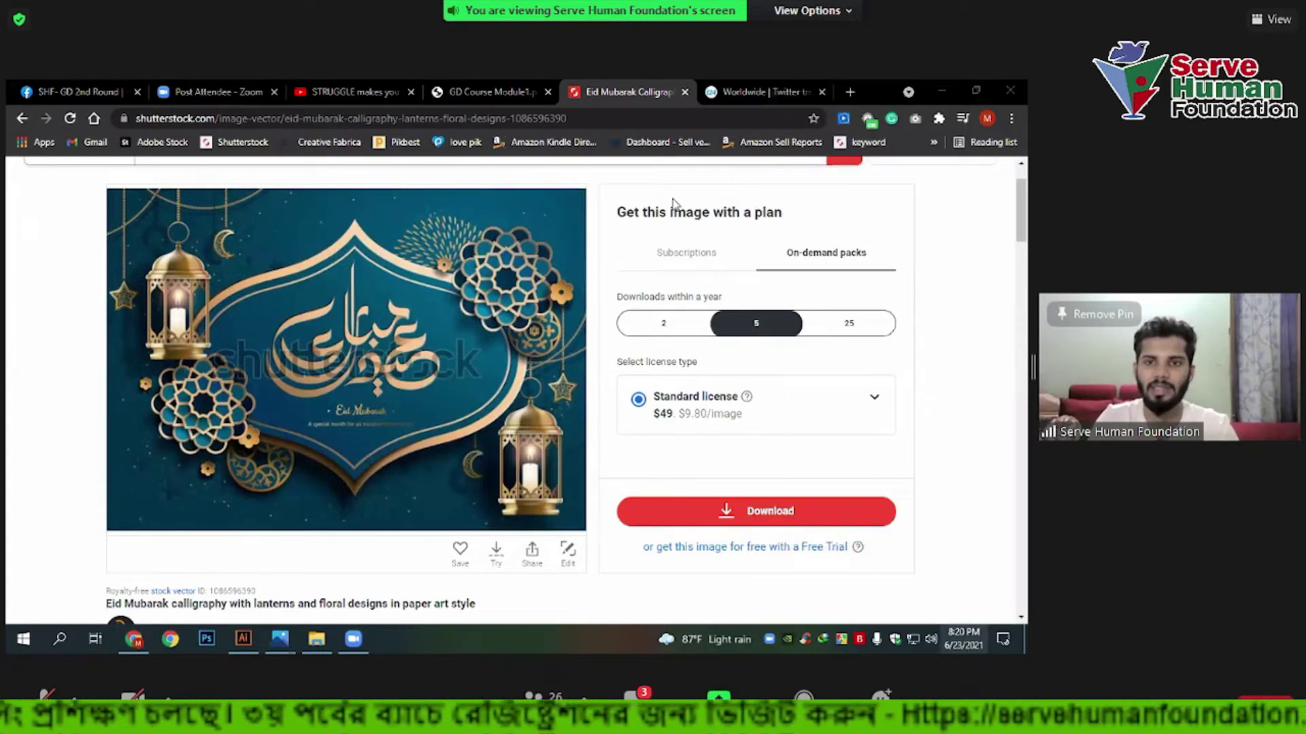
pyautogui.click(749, 90)
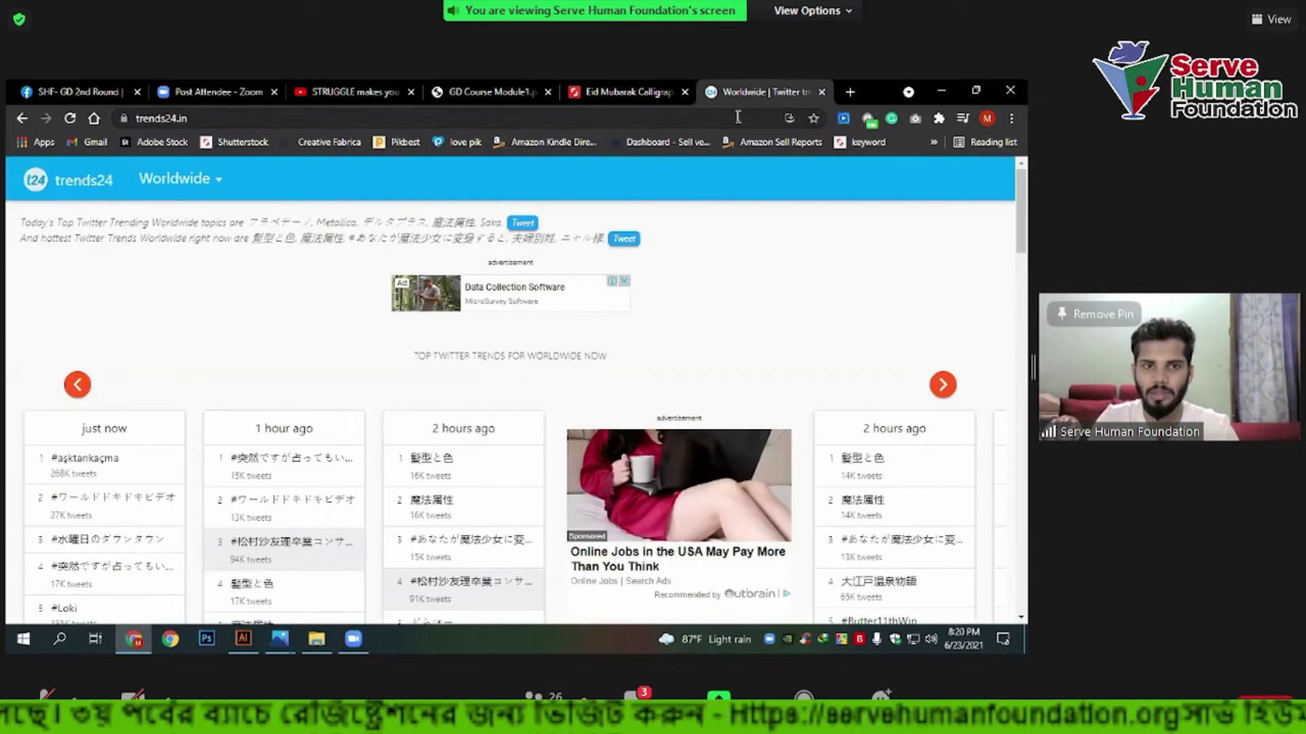
# Search Google for 'days of june 2021' using the autocomplete suggestion.
pyautogui.click(737, 117)
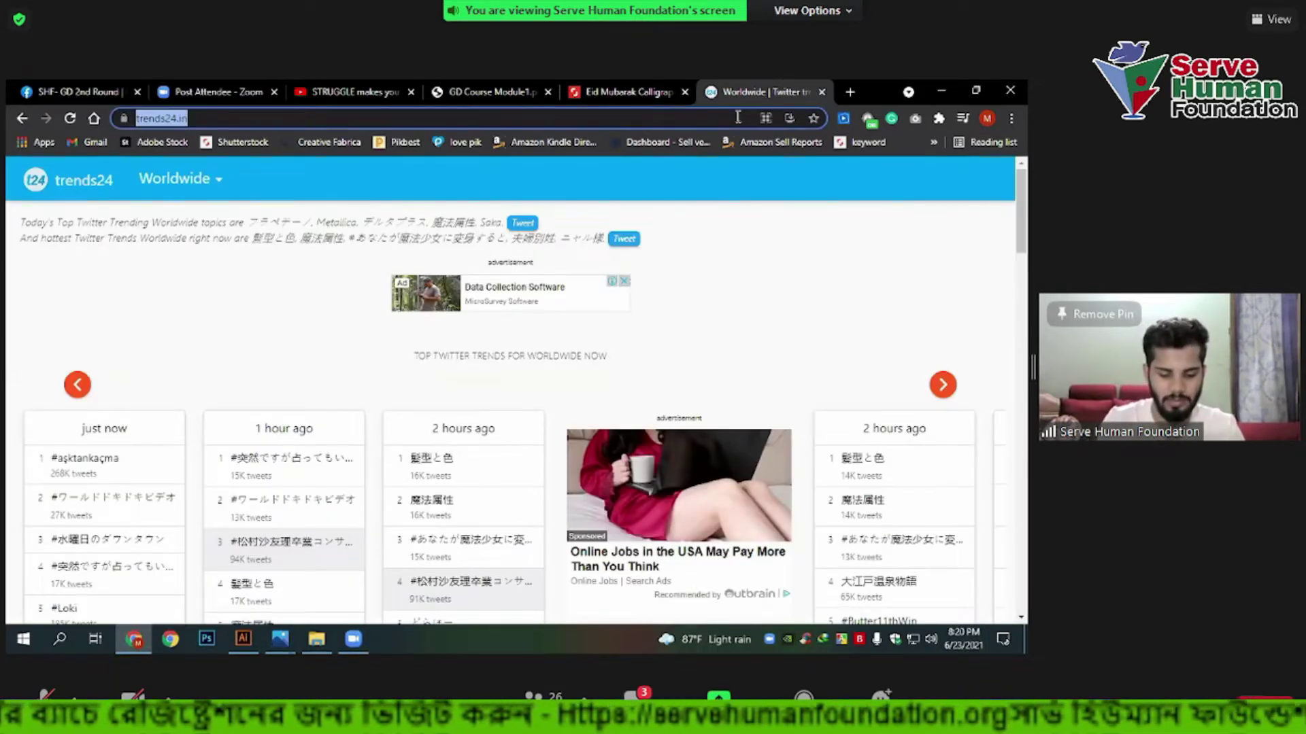
pyautogui.write('day')
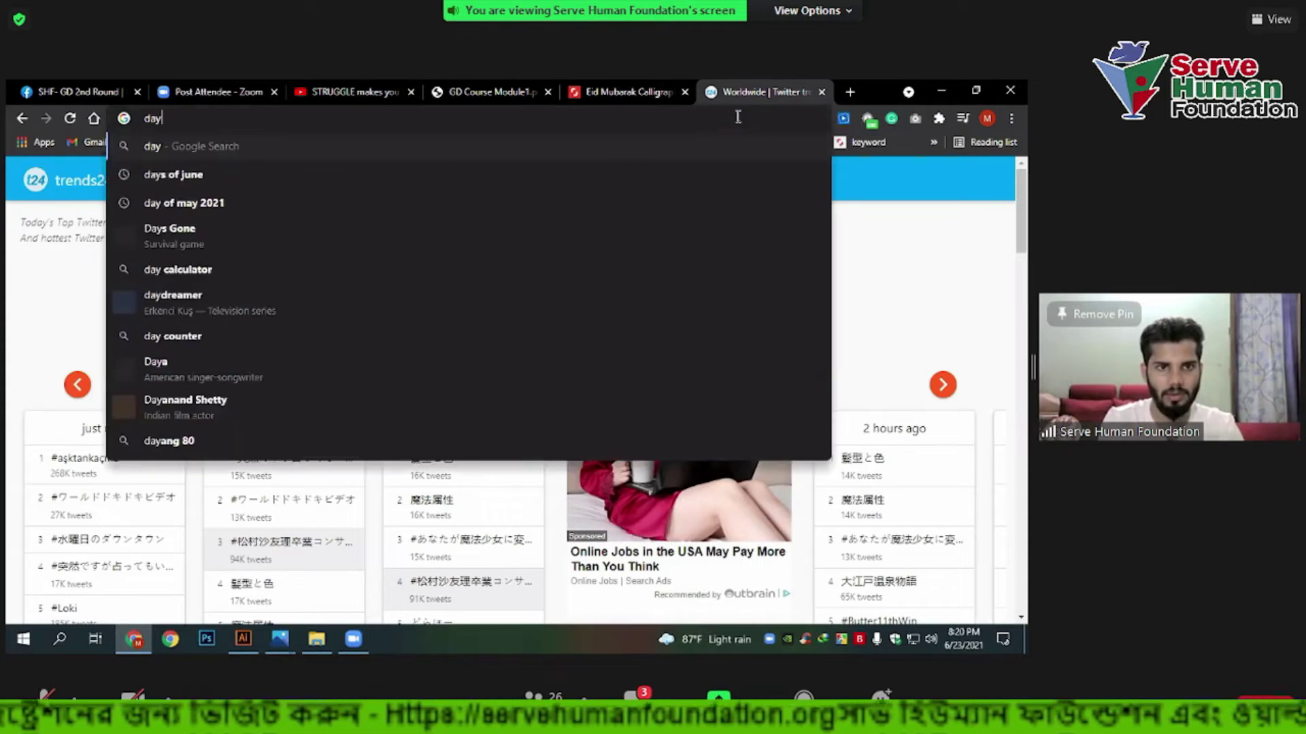
pyautogui.write('s of june')
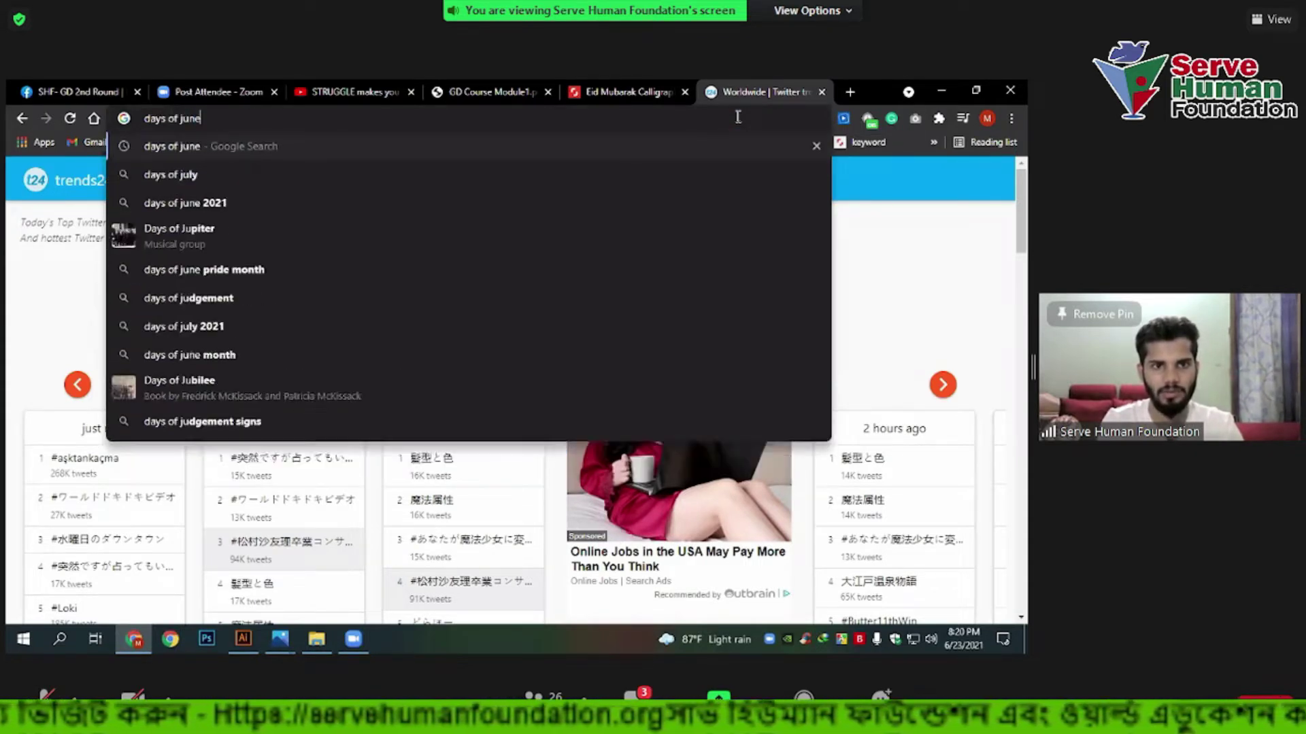
pyautogui.press('Down')
pyautogui.press('Return')
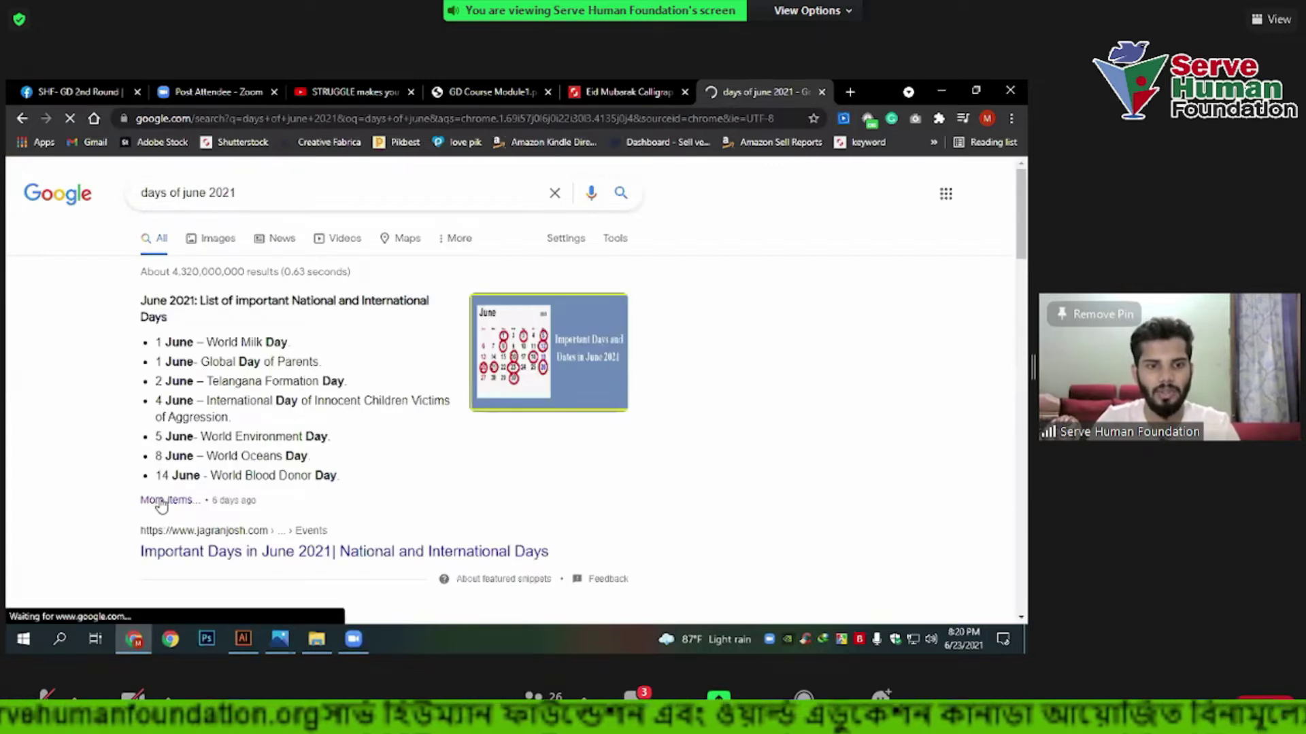
pyautogui.click(162, 502)
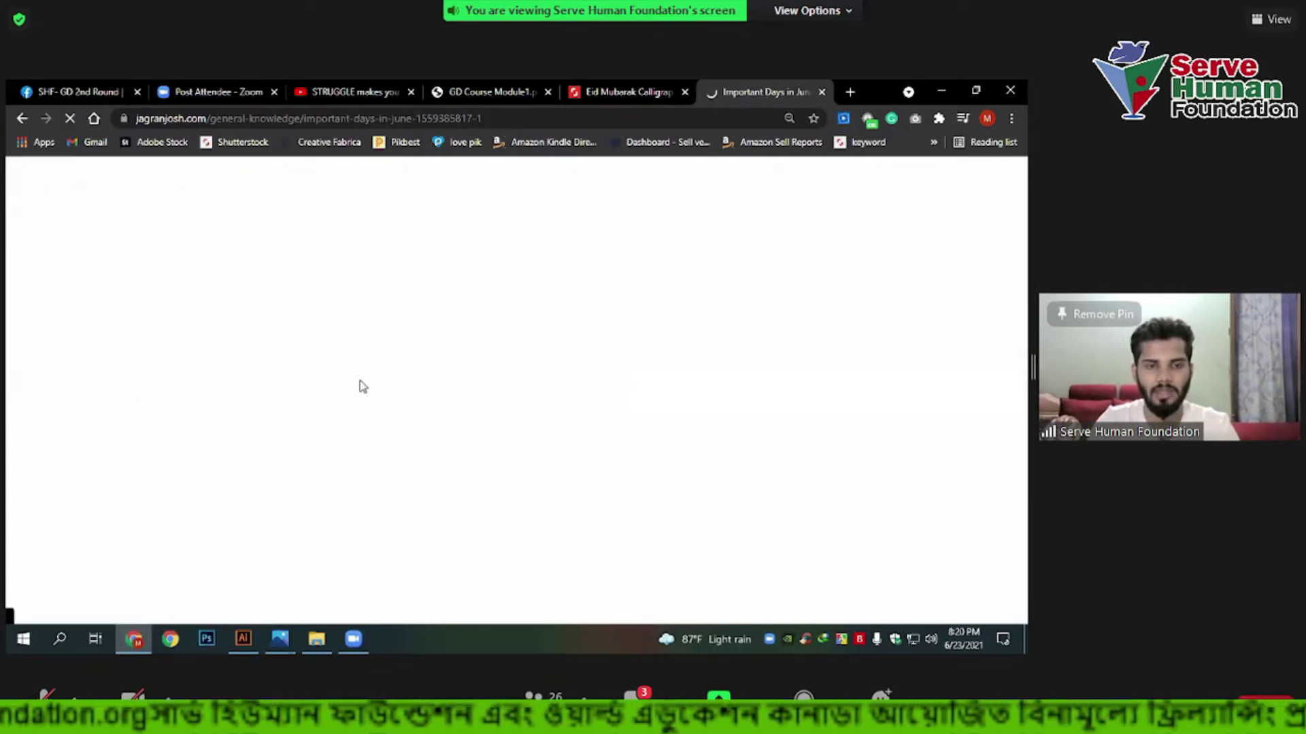
pyautogui.scroll(-3, 408, 378)
pyautogui.scroll(-4, 411, 378)
pyautogui.scroll(-6, 415, 380)
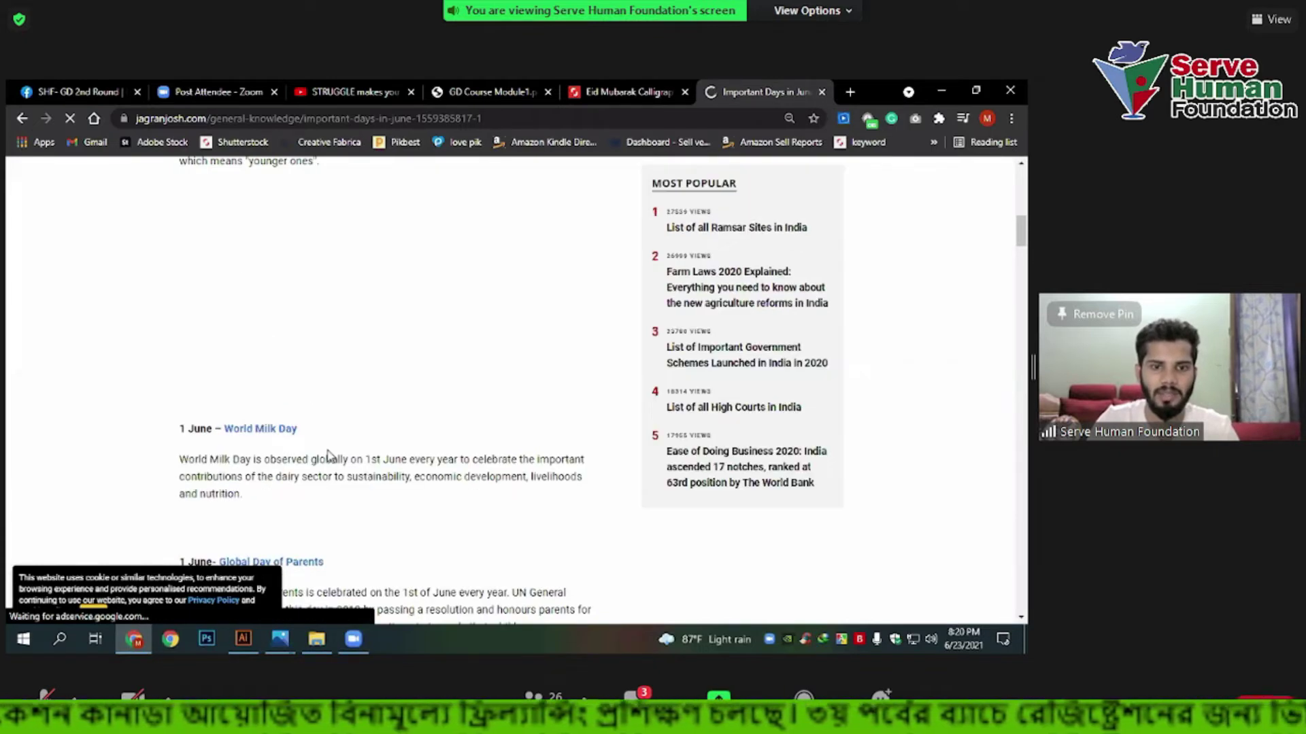
pyautogui.scroll(-3, 221, 401)
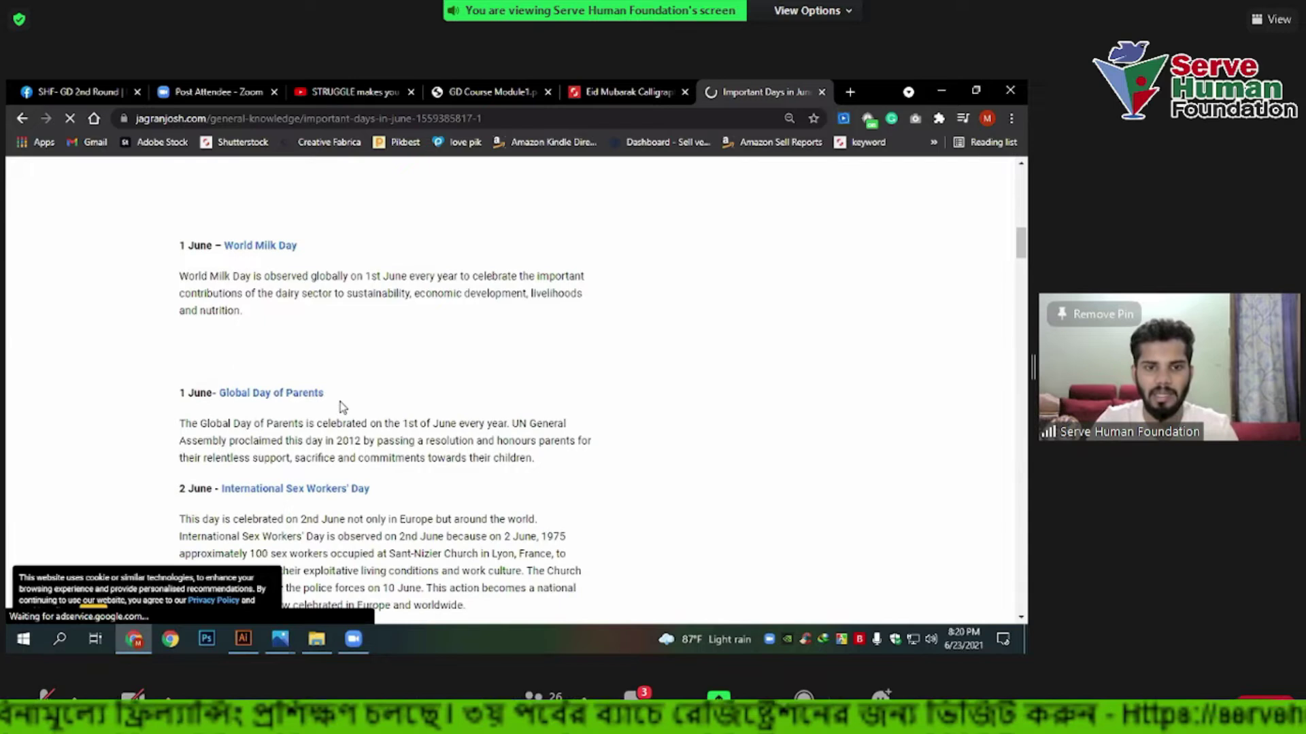
pyautogui.scroll(-3, 342, 406)
pyautogui.scroll(-4, 340, 403)
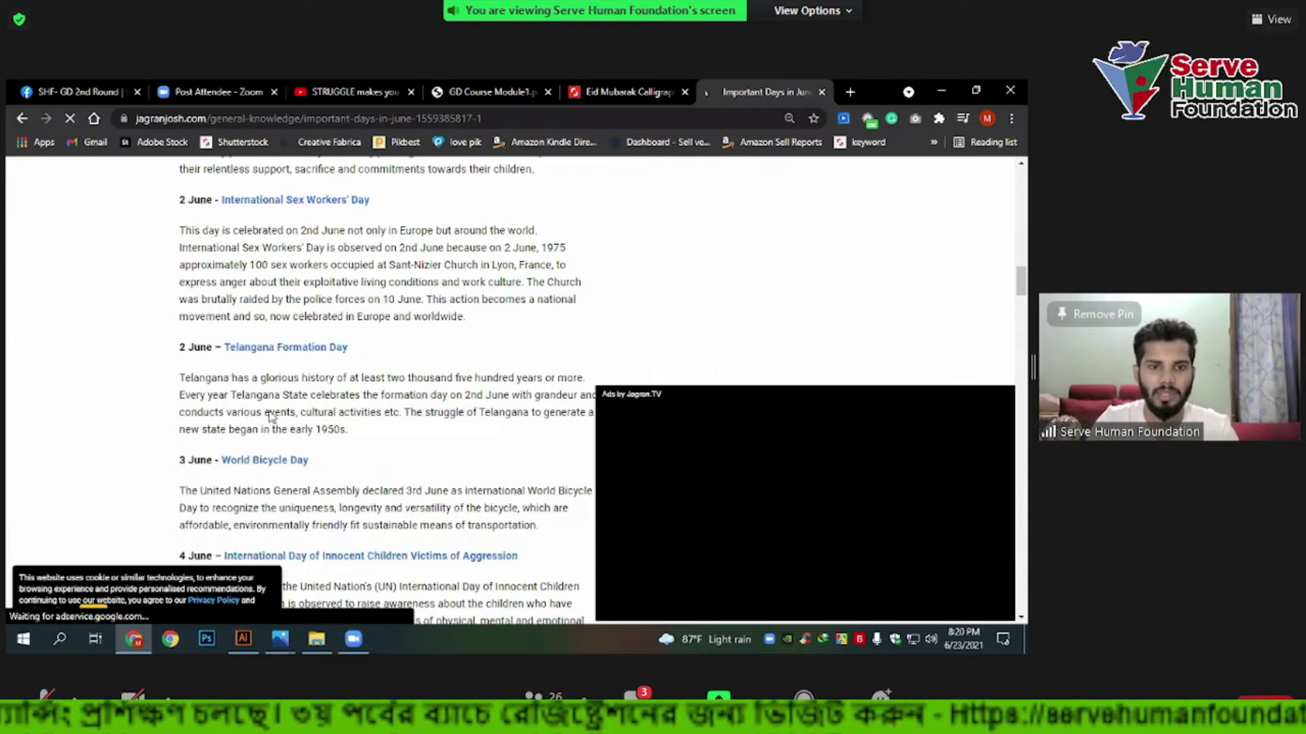
pyautogui.scroll(-1, 270, 417)
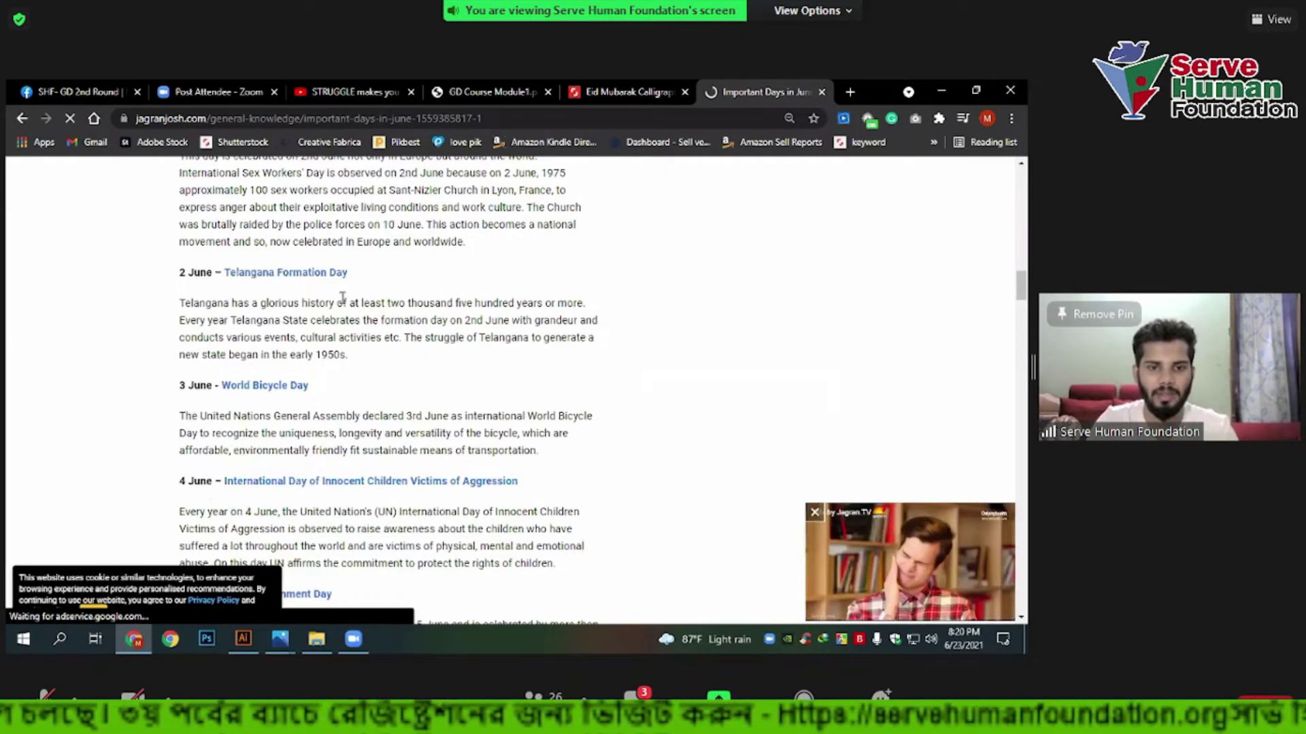
pyautogui.scroll(-3, 344, 299)
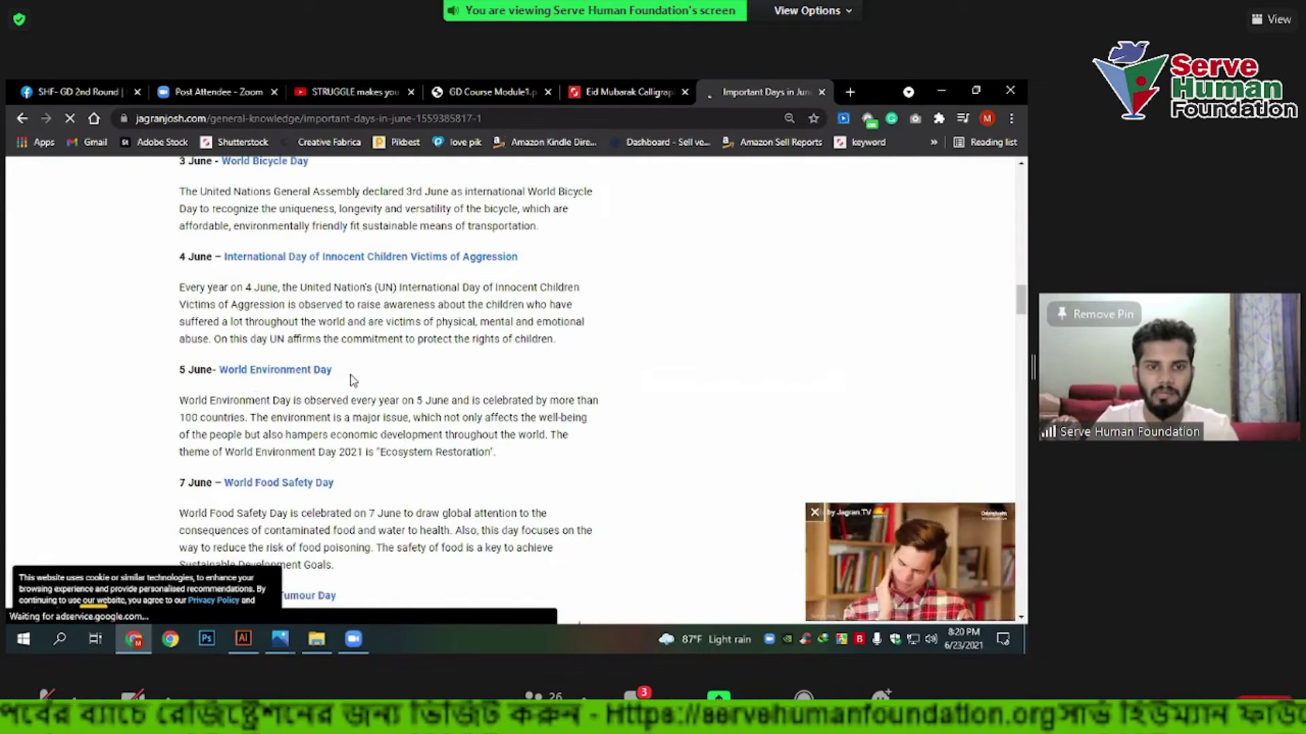
pyautogui.scroll(-1, 350, 375)
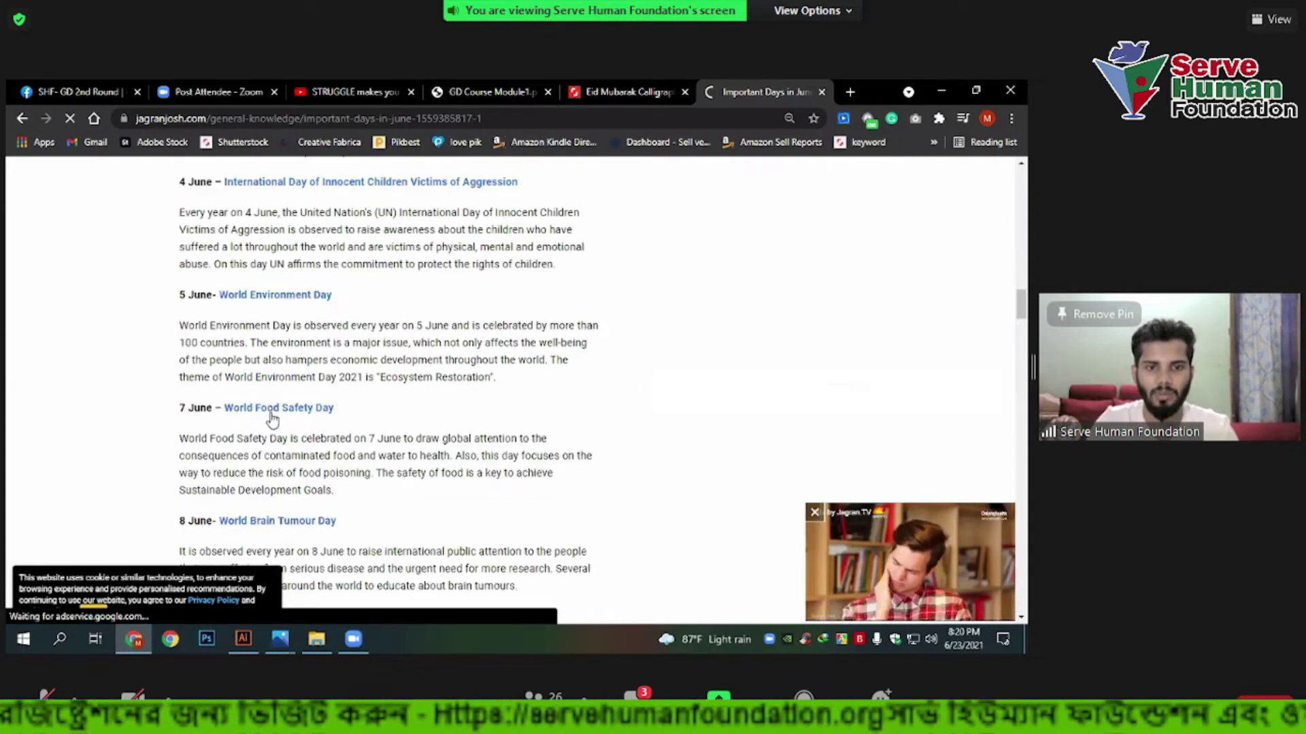
pyautogui.scroll(-2, 362, 410)
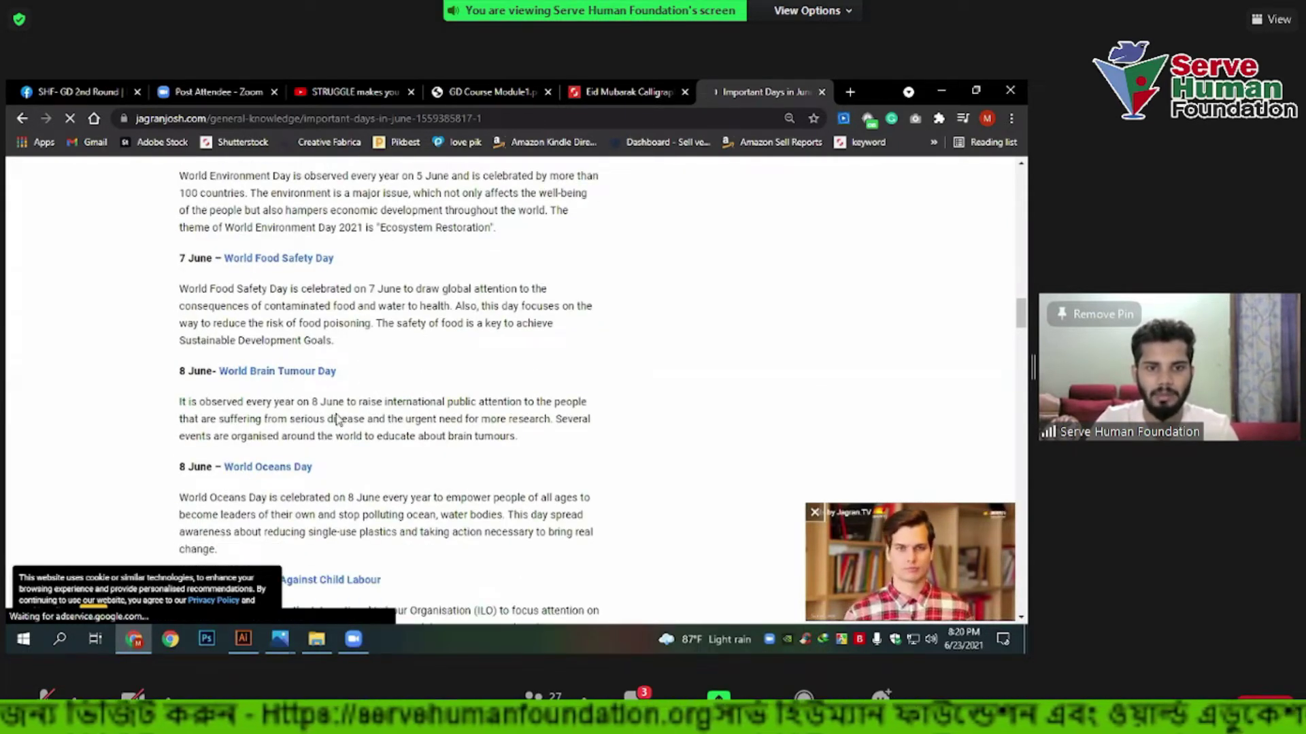
pyautogui.scroll(-2, 256, 345)
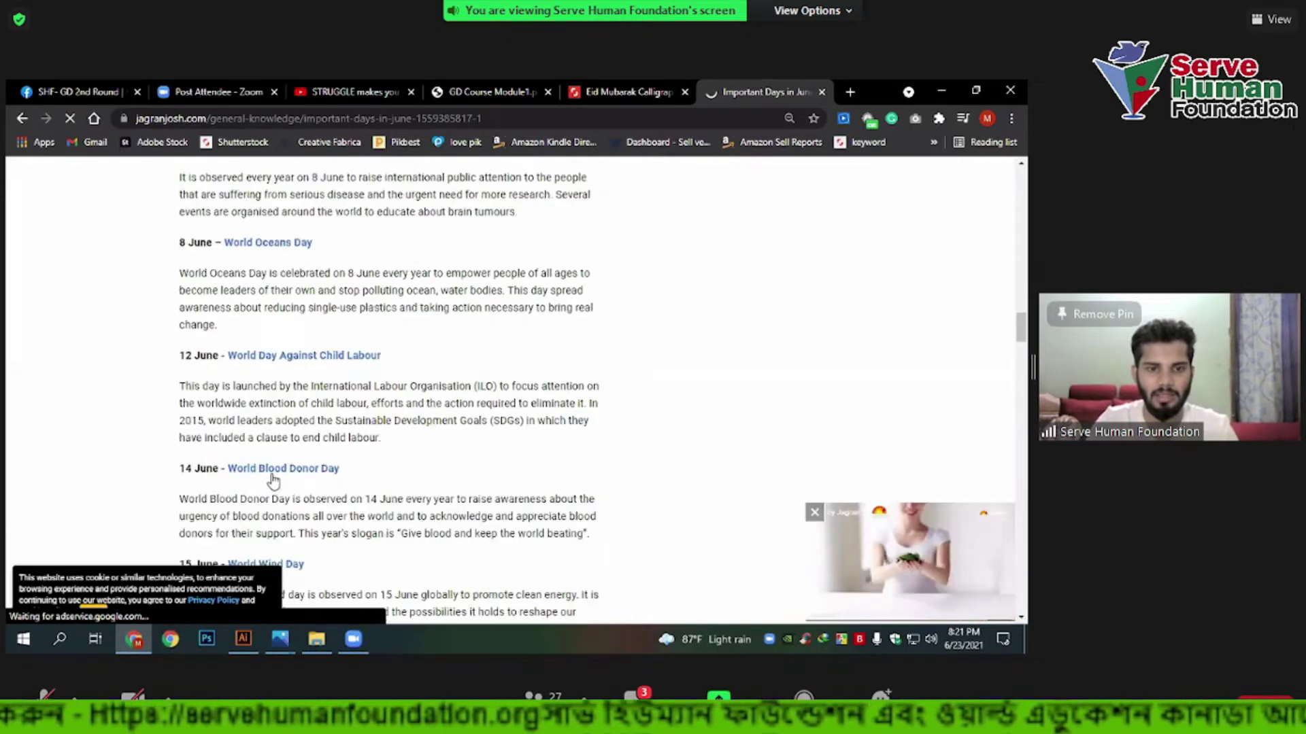
pyautogui.scroll(-2, 333, 360)
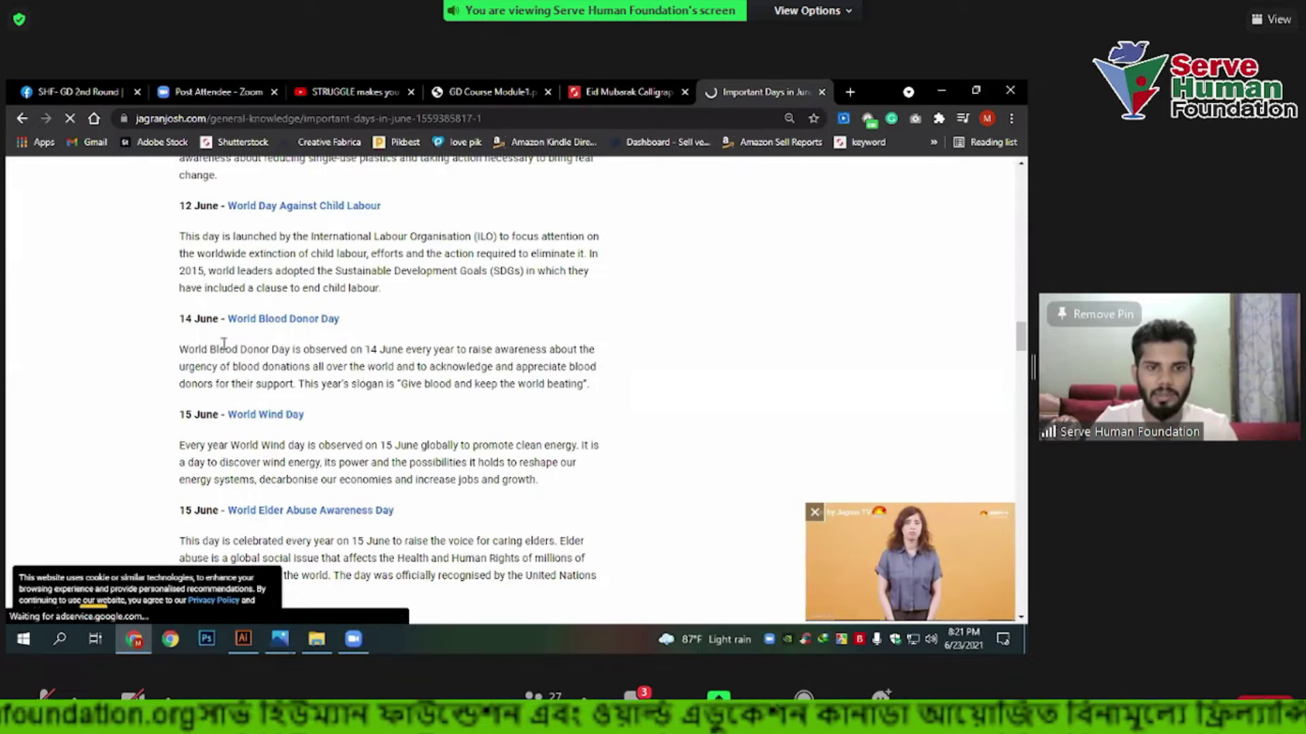
pyautogui.scroll(-1, 315, 340)
pyautogui.scroll(-1, 309, 327)
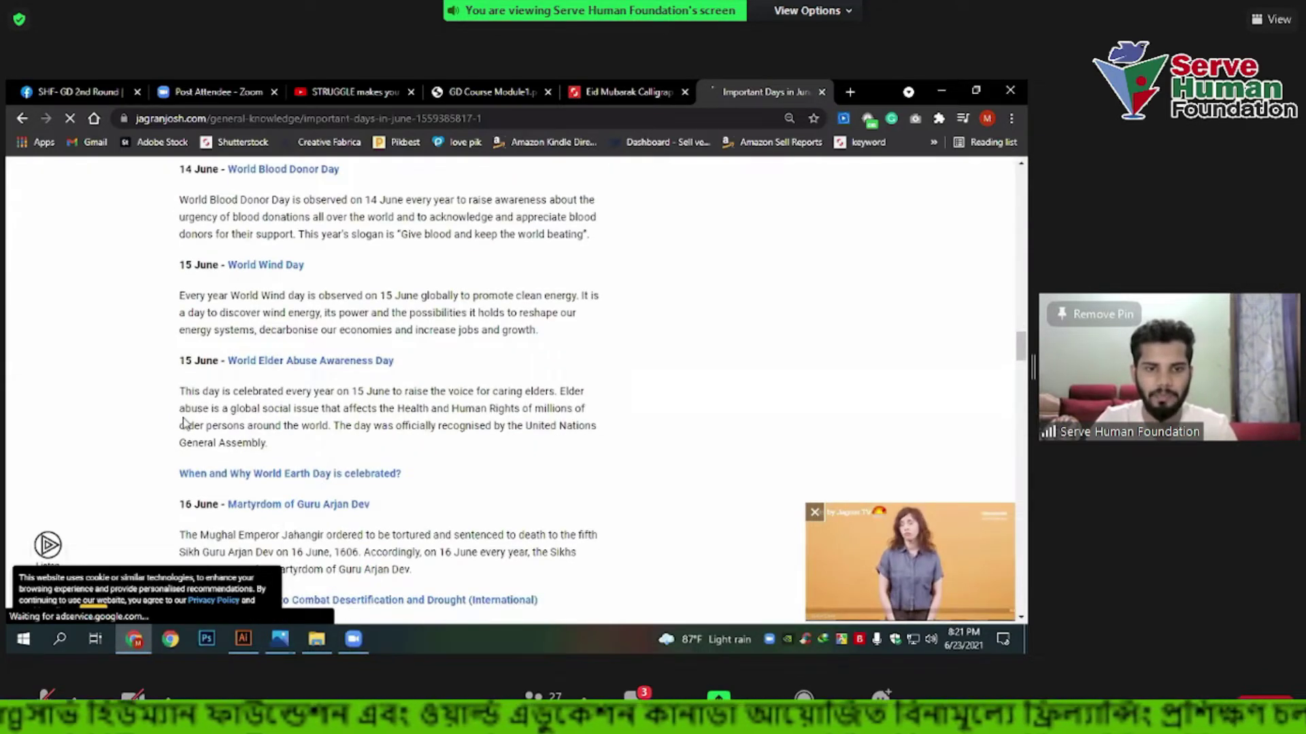
pyautogui.scroll(-1, 269, 303)
pyautogui.scroll(-2, 253, 405)
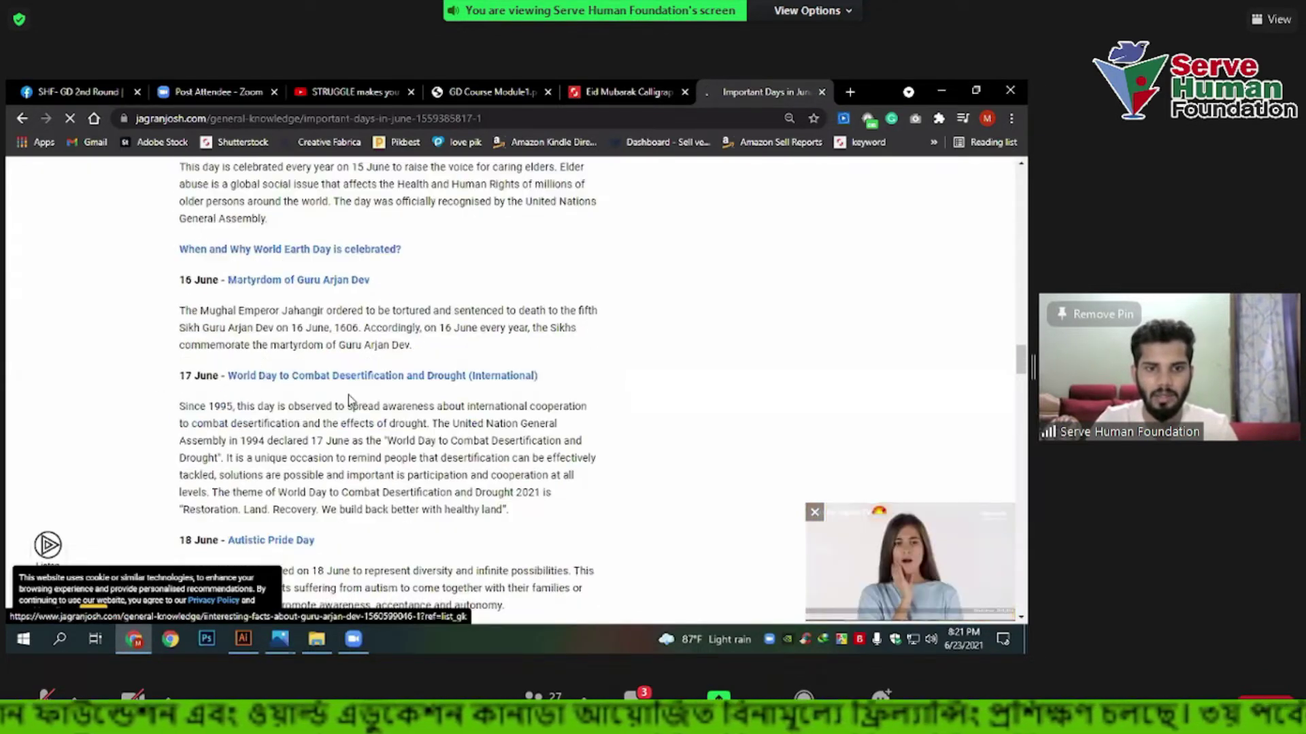
pyautogui.scroll(-3, 231, 293)
pyautogui.scroll(-2, 272, 277)
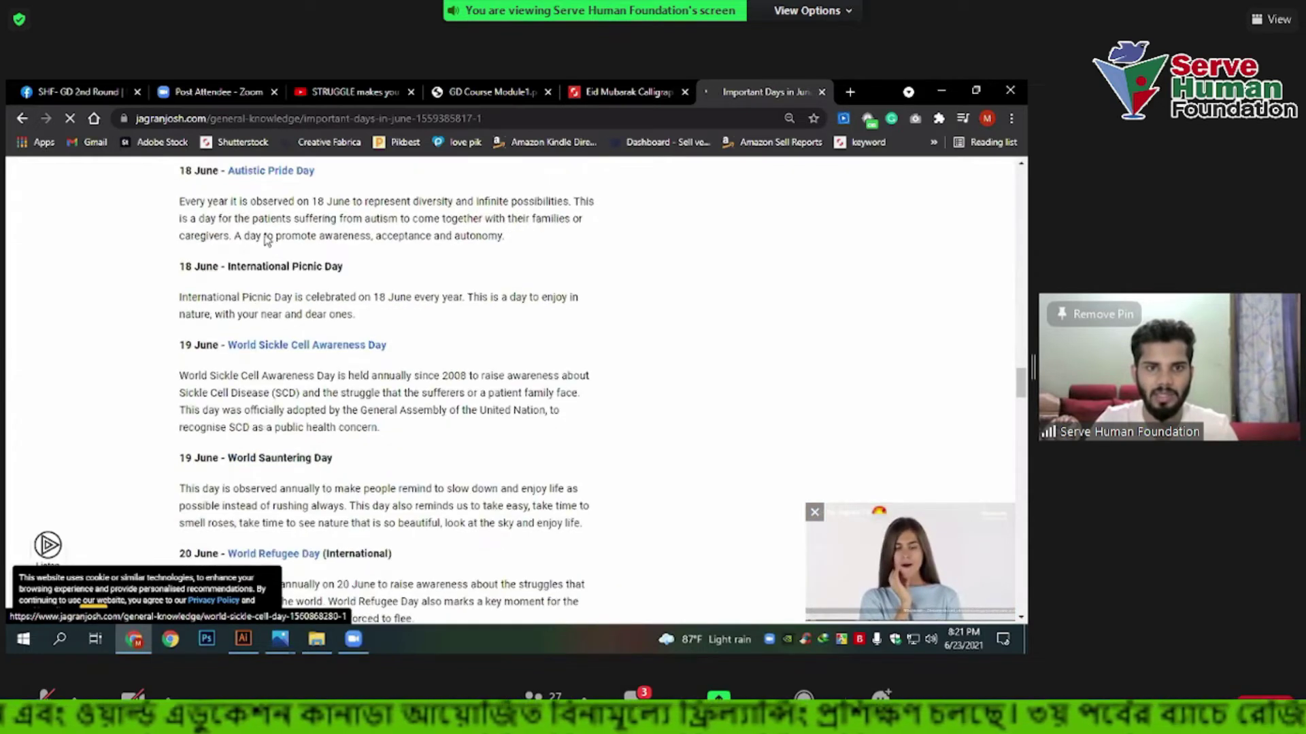
pyautogui.scroll(1, 272, 282)
pyautogui.scroll(2, 340, 326)
pyautogui.scroll(-2, 415, 372)
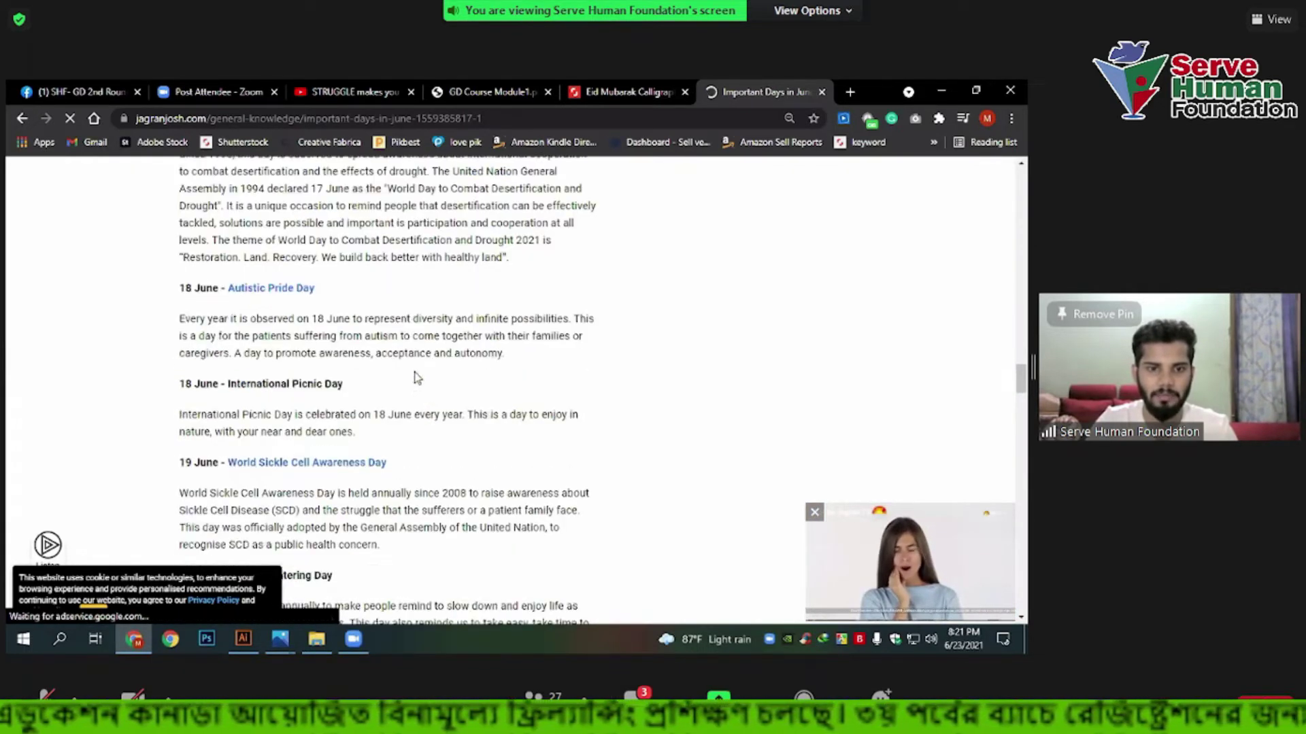
pyautogui.scroll(-5, 246, 435)
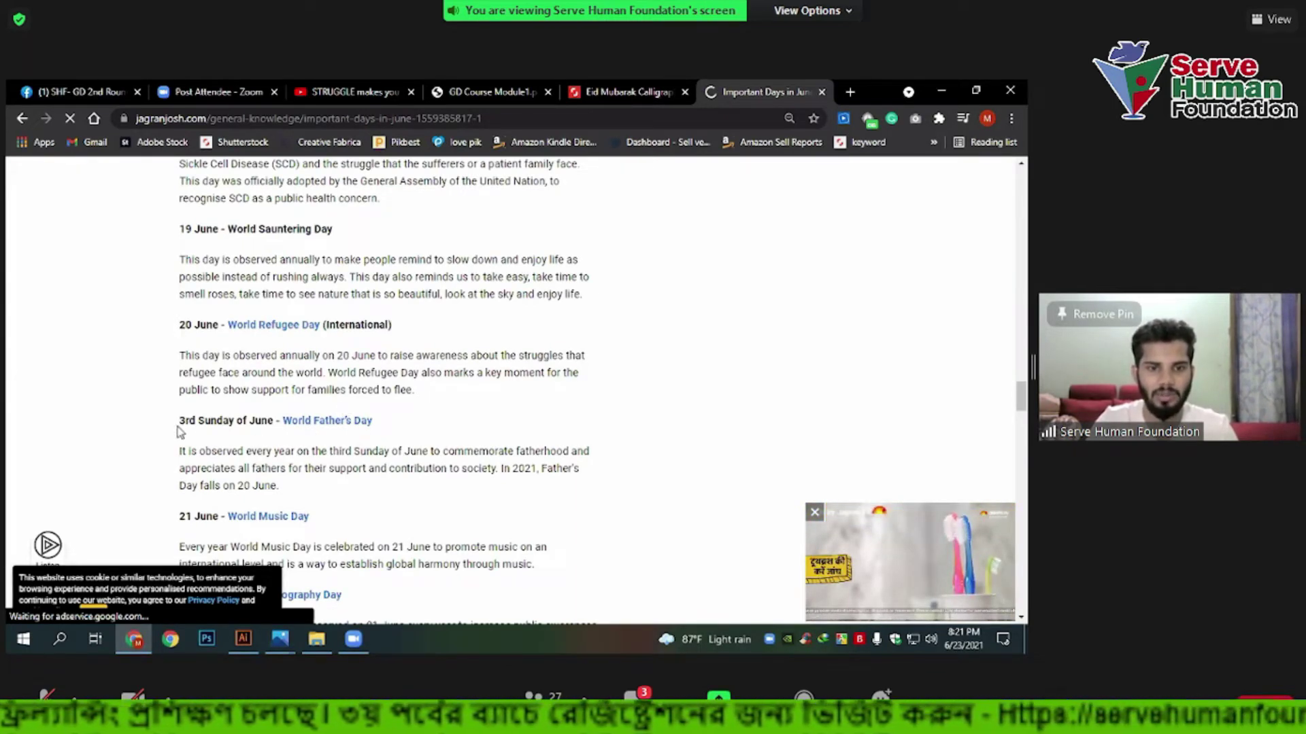
pyautogui.scroll(-2, 184, 438)
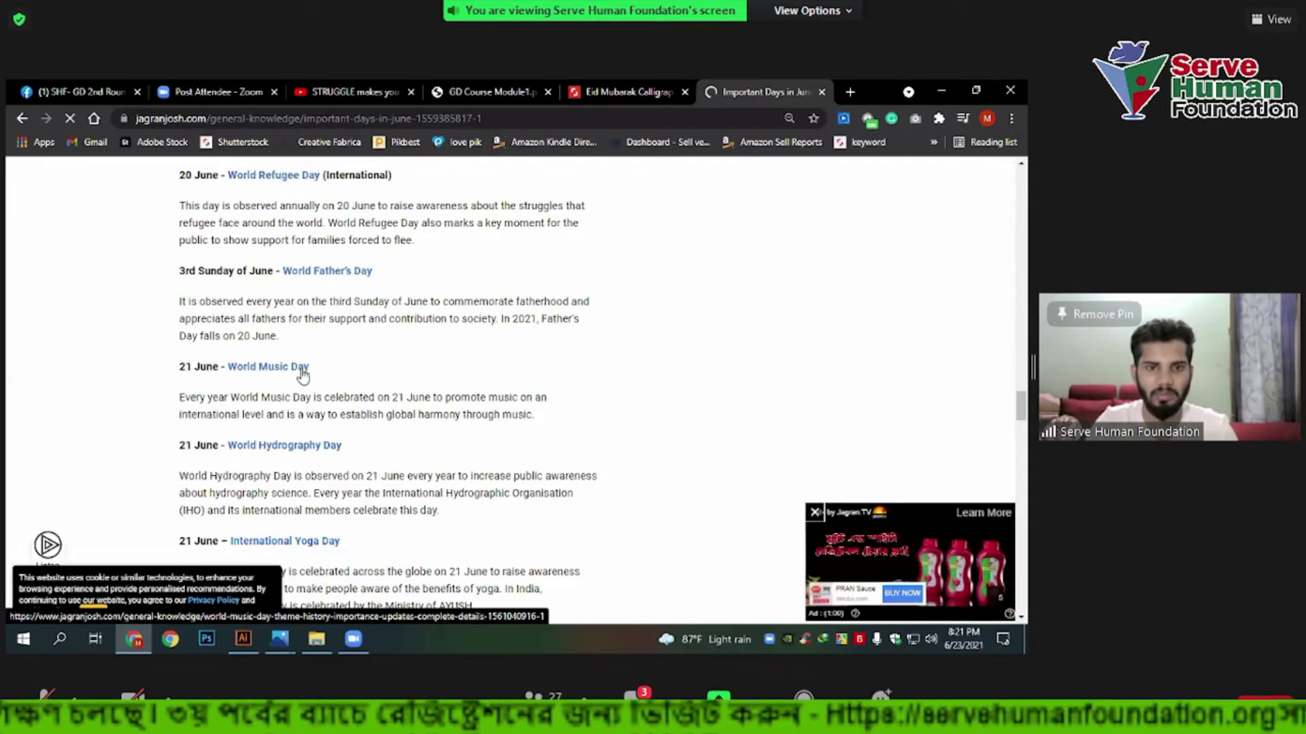
pyautogui.scroll(-1, 293, 401)
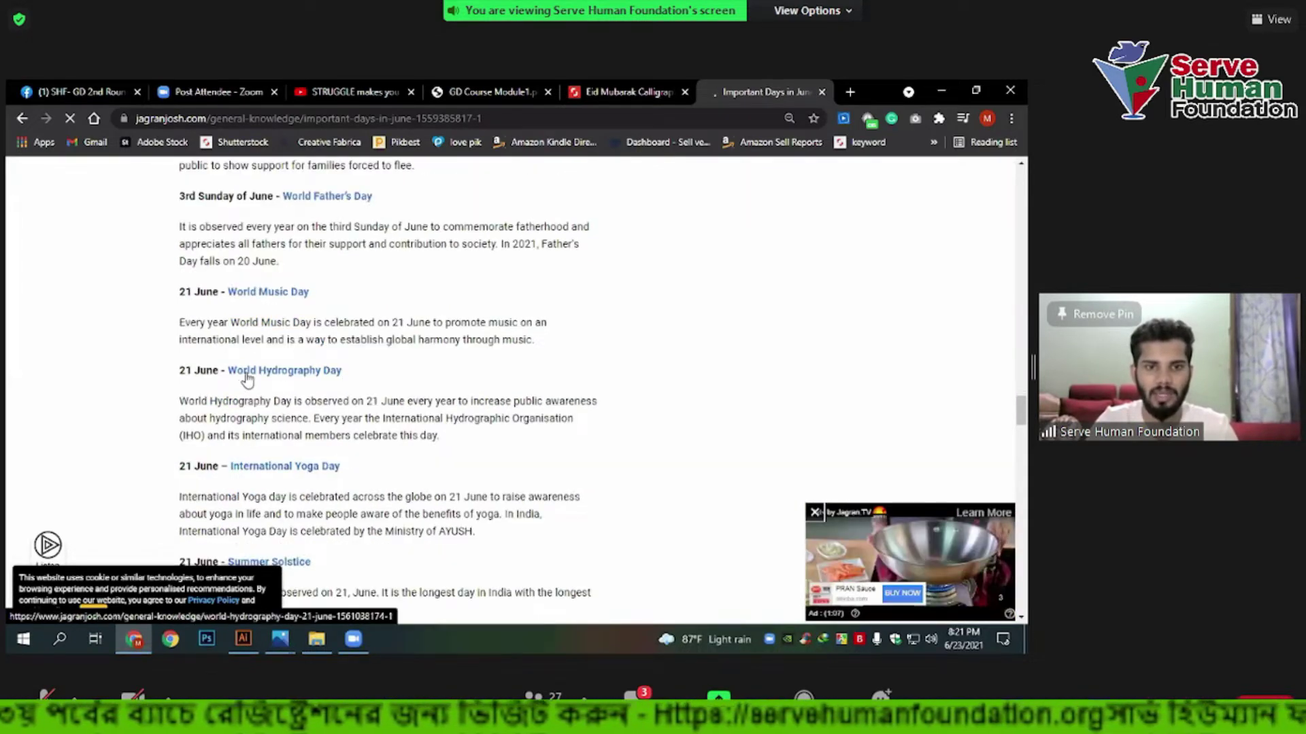
pyautogui.scroll(-1, 336, 410)
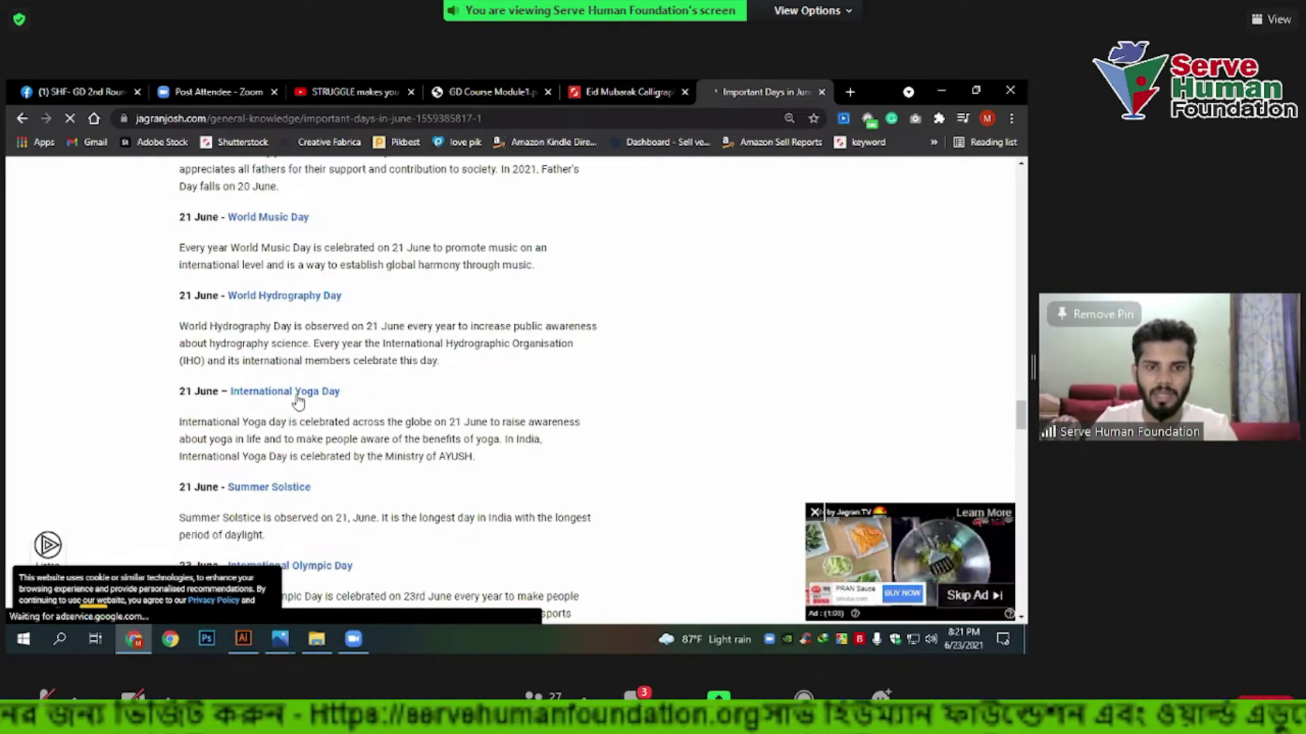
pyautogui.scroll(-1, 338, 382)
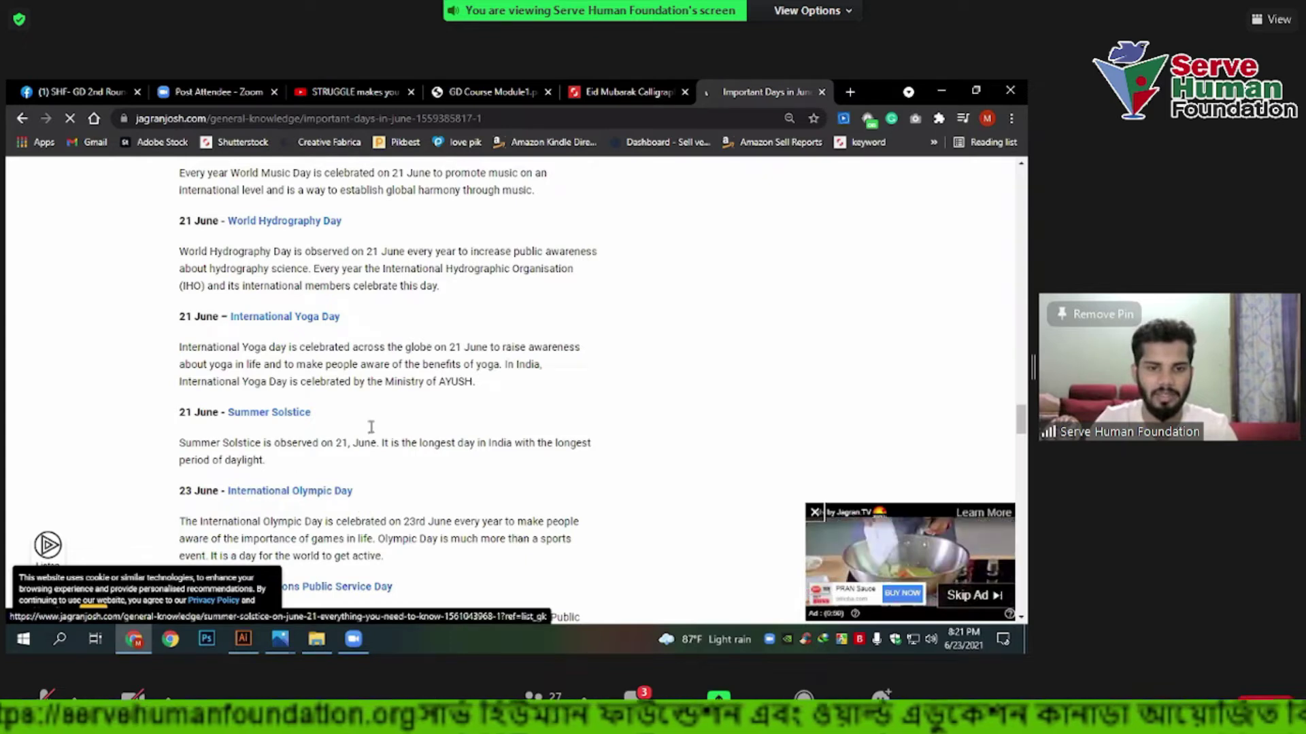
pyautogui.scroll(-2, 394, 414)
pyautogui.scroll(-2, 196, 296)
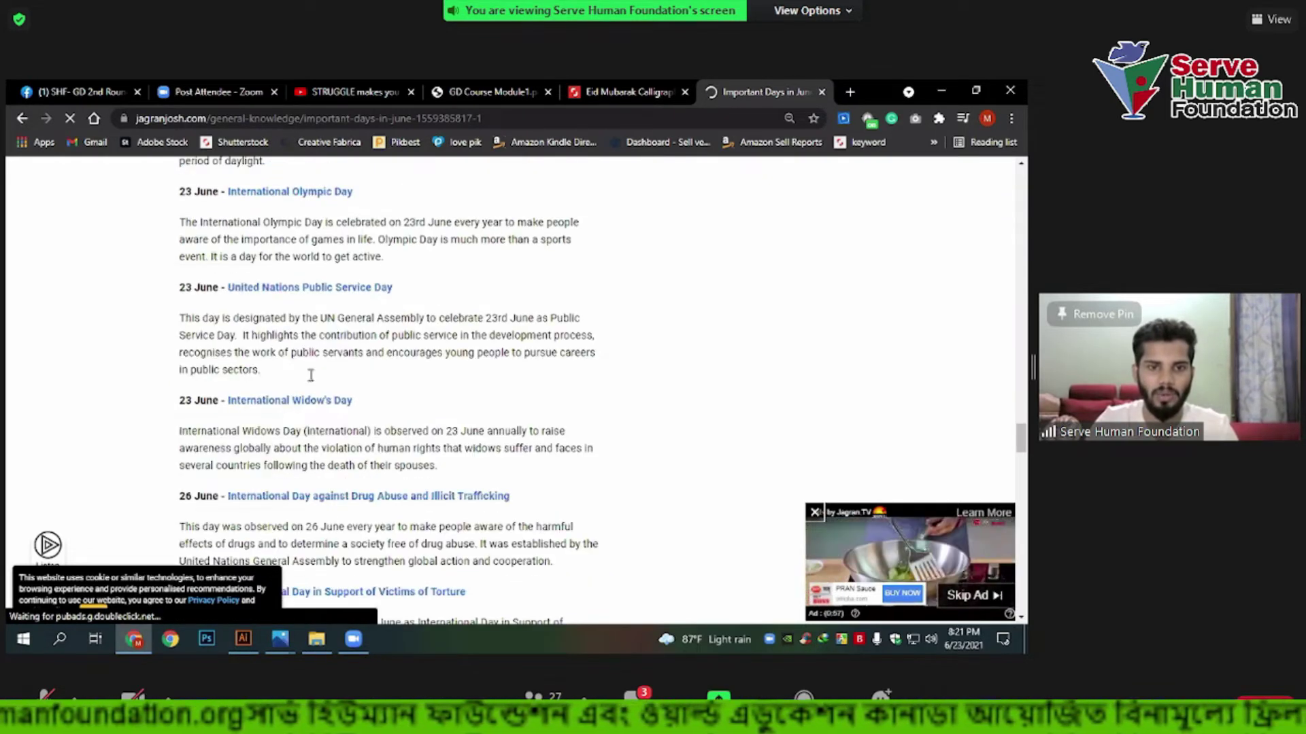
pyautogui.scroll(-6, 300, 330)
pyautogui.scroll(3, 263, 467)
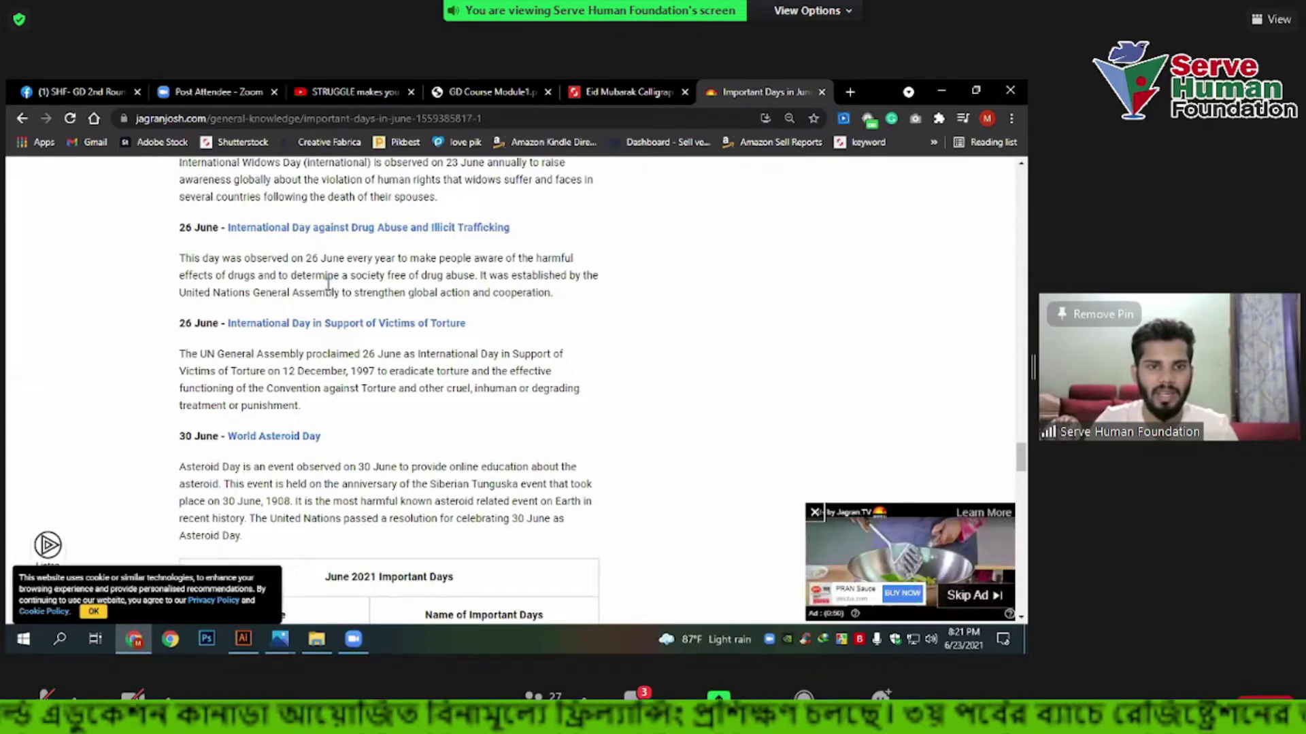
pyautogui.scroll(10, 300, 326)
pyautogui.scroll(5, 271, 378)
pyautogui.scroll(5, 271, 384)
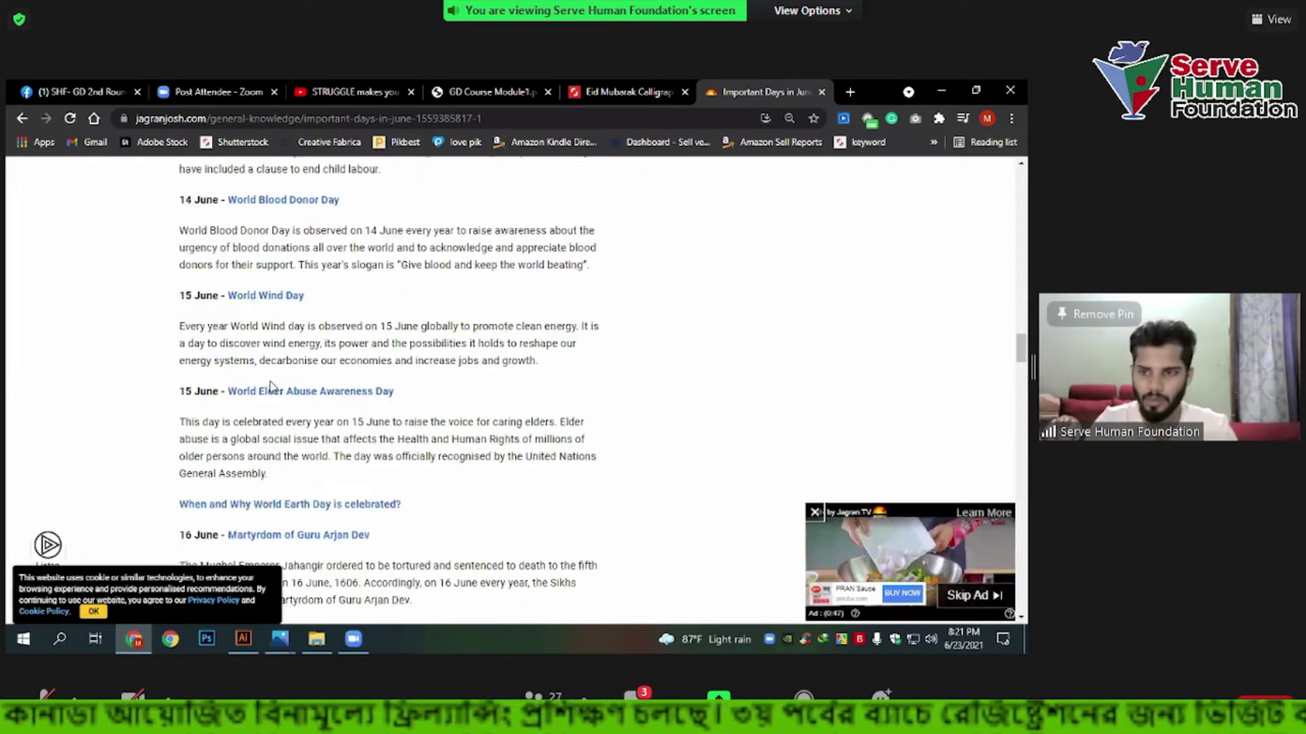
pyautogui.scroll(7, 271, 380)
pyautogui.scroll(1, 299, 354)
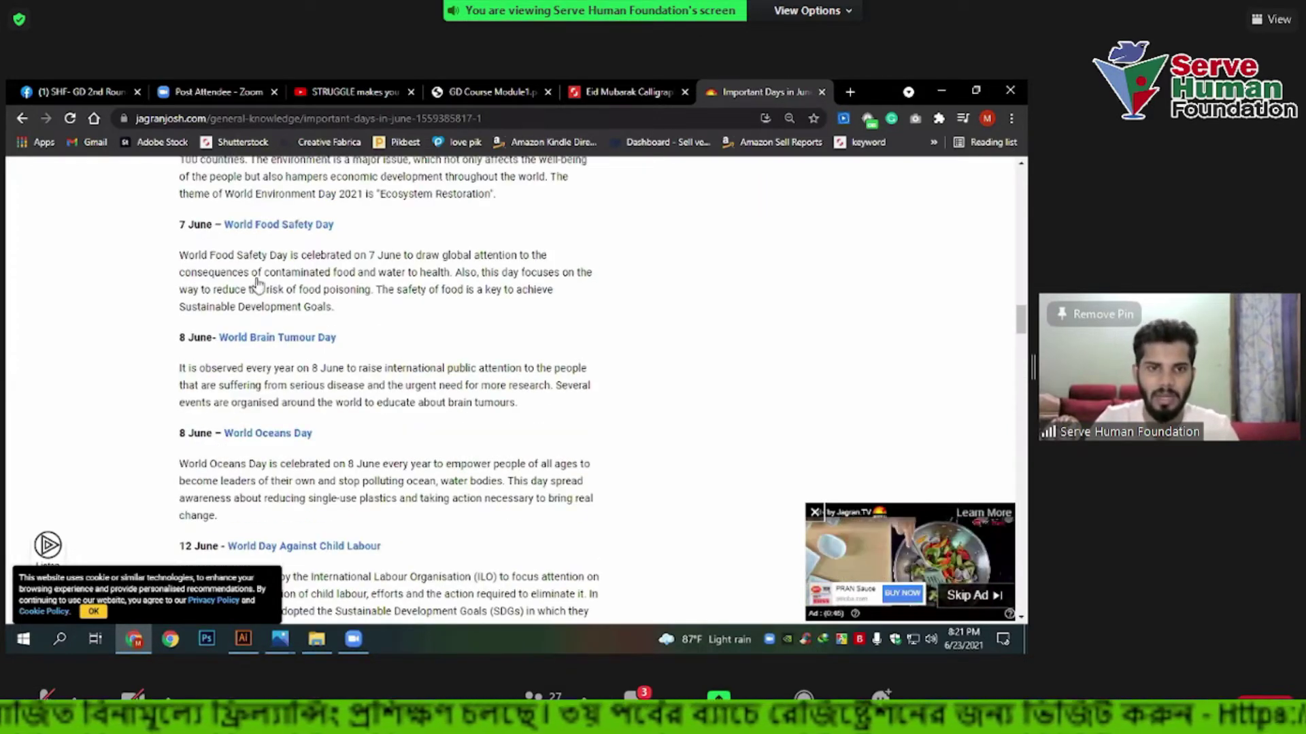
pyautogui.scroll(10, 330, 401)
pyautogui.scroll(3, 332, 469)
pyautogui.scroll(-4, 331, 469)
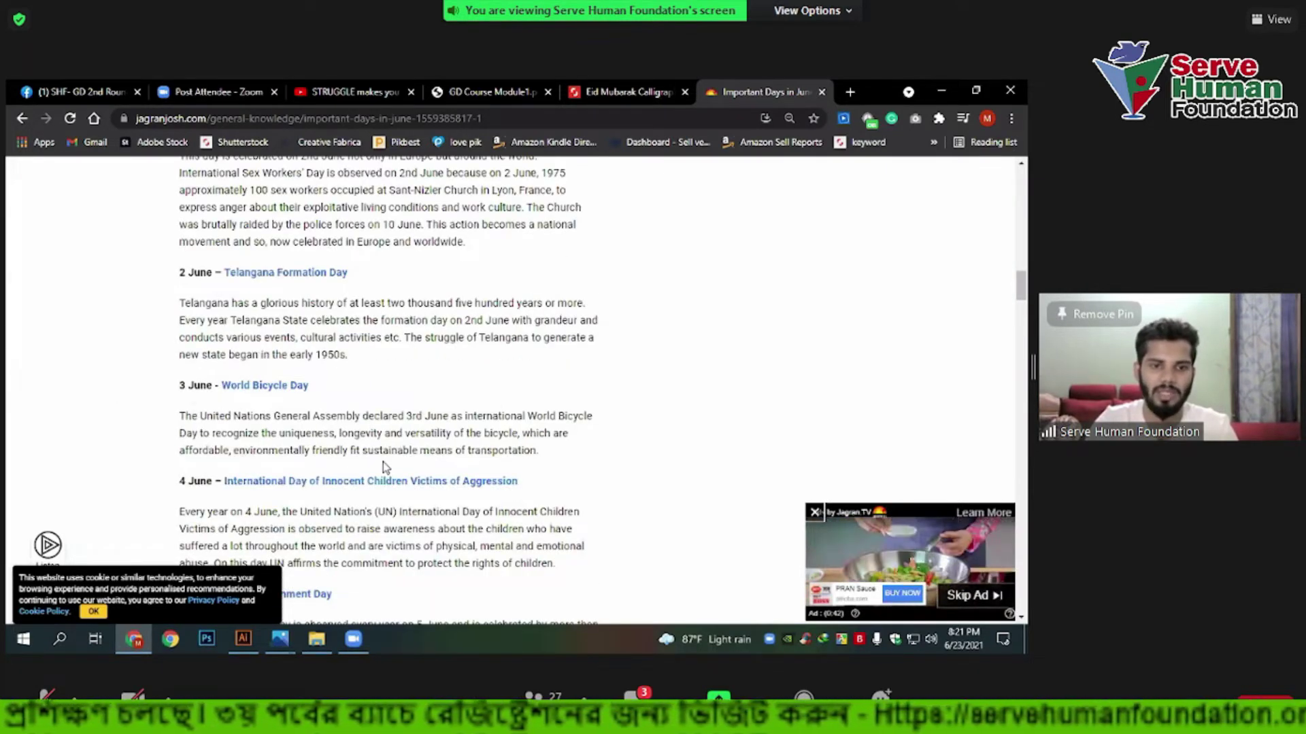
pyautogui.scroll(-7, 275, 355)
pyautogui.scroll(-7, 334, 407)
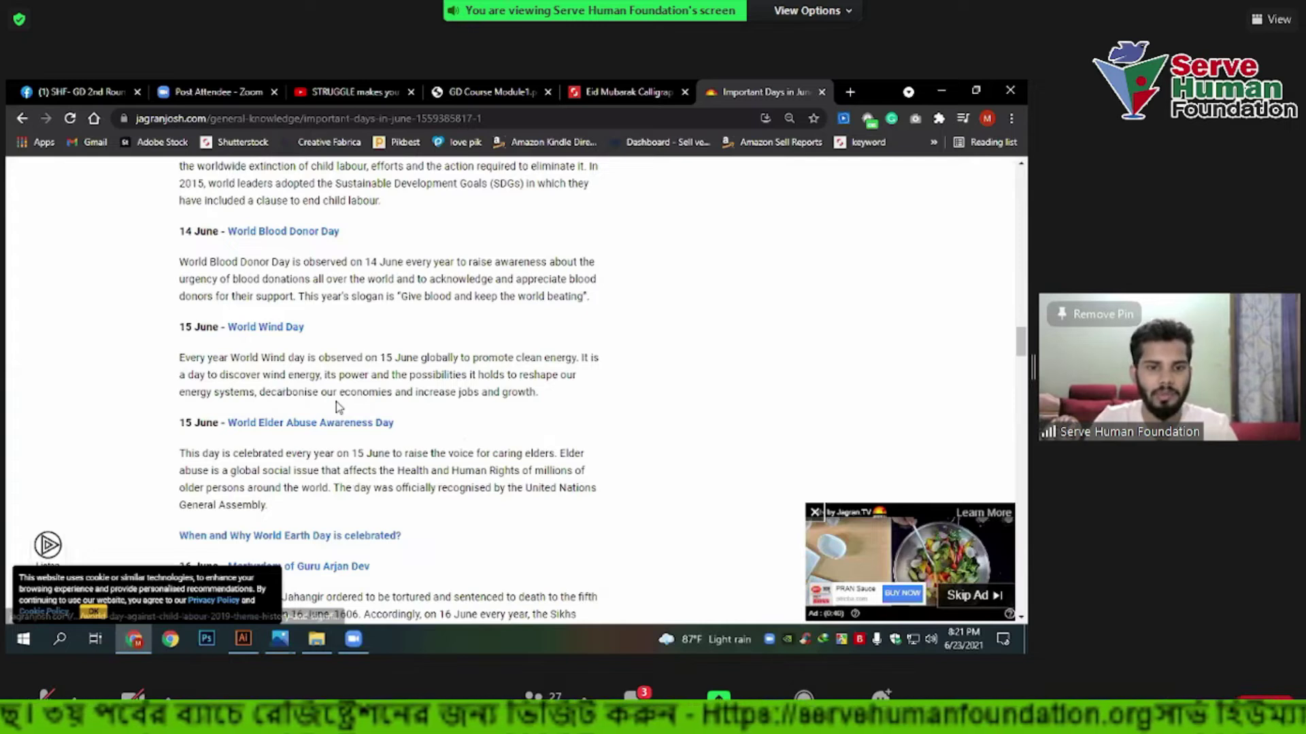
pyautogui.scroll(-1, 336, 403)
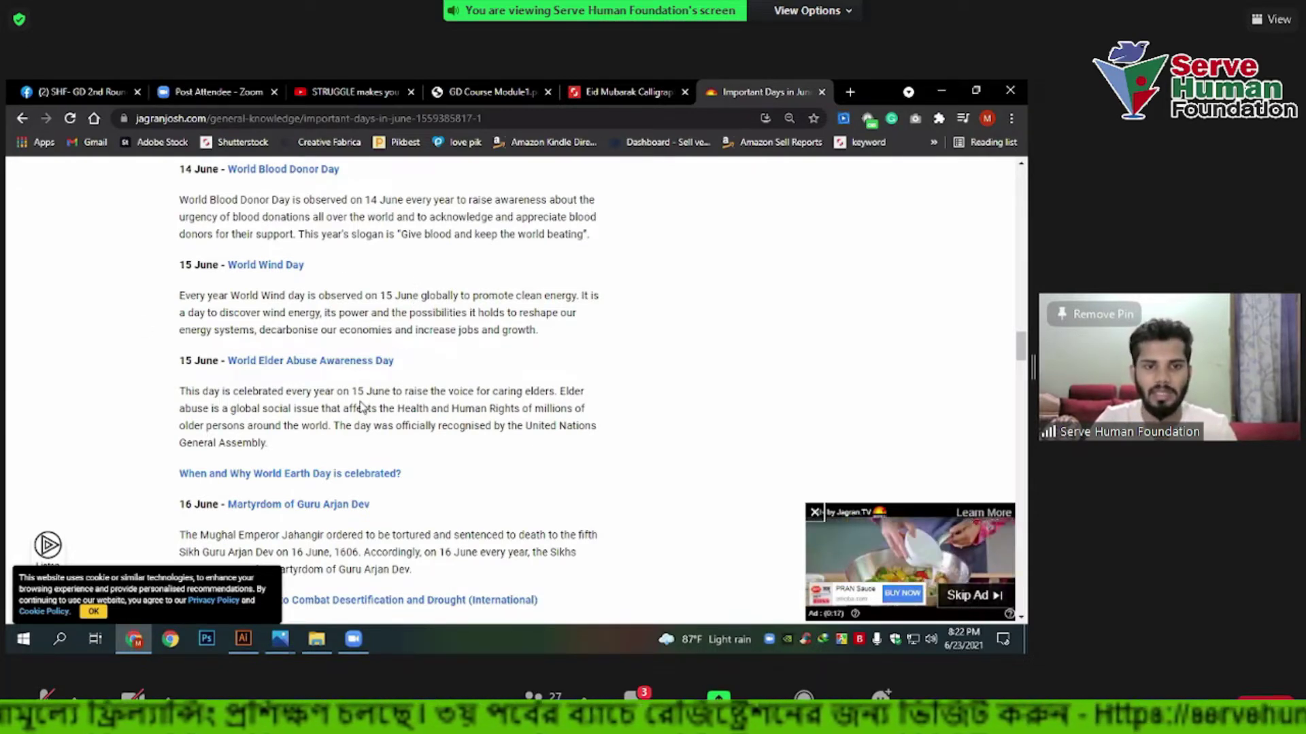
pyautogui.scroll(7, 361, 406)
pyautogui.scroll(5, 361, 401)
pyautogui.scroll(5, 363, 395)
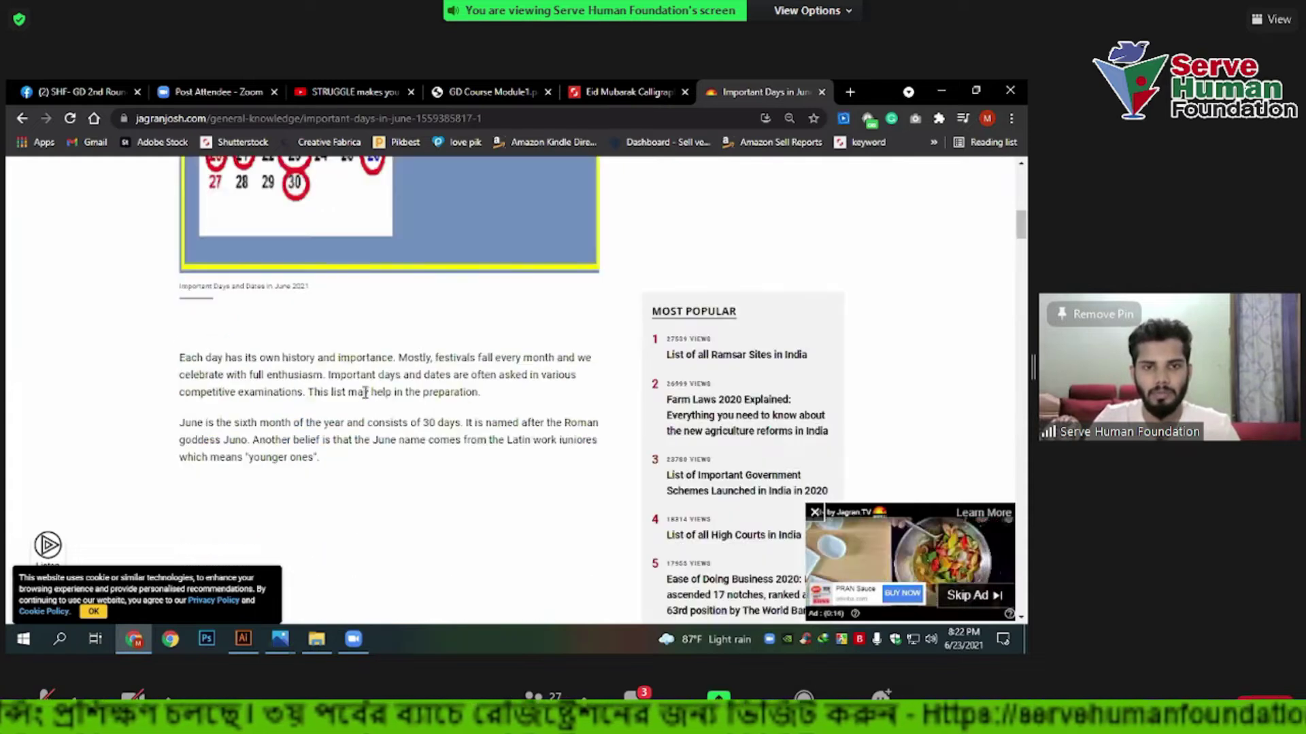
pyautogui.scroll(8, 382, 447)
pyautogui.scroll(-9, 316, 416)
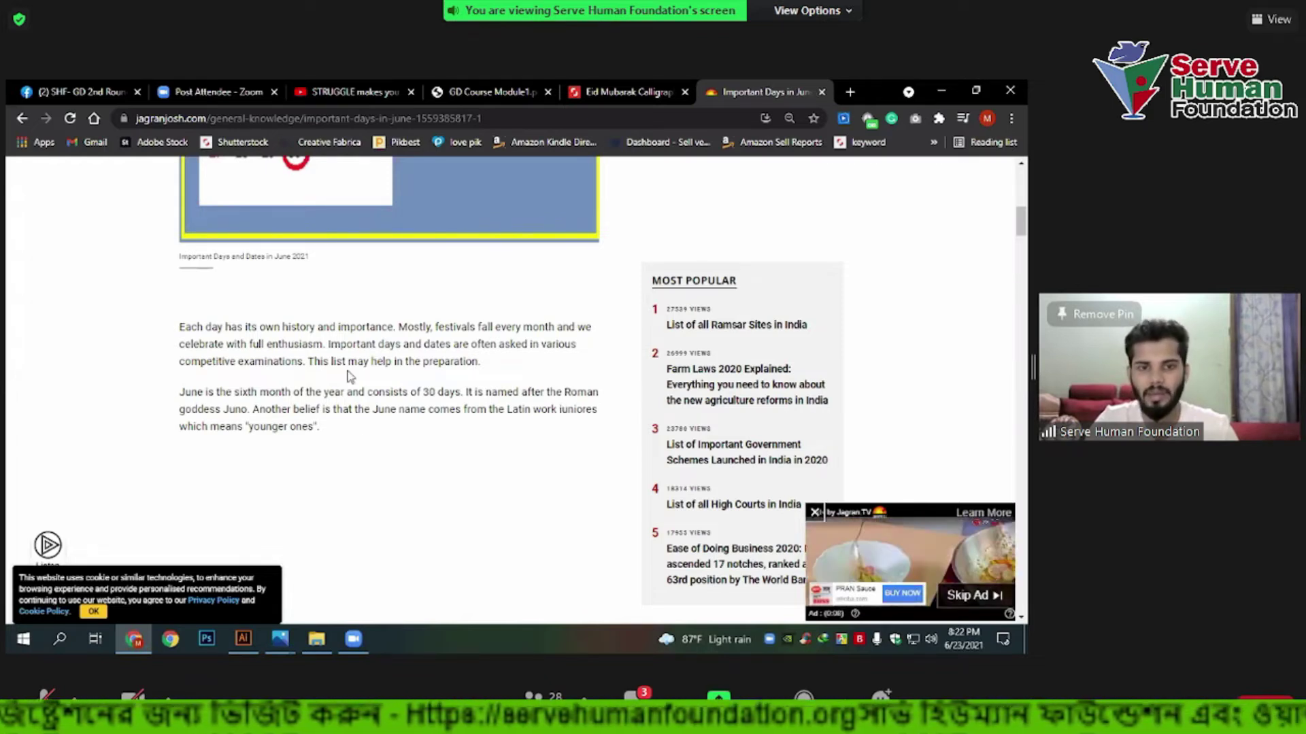
pyautogui.scroll(-8, 402, 471)
pyautogui.scroll(-4, 402, 471)
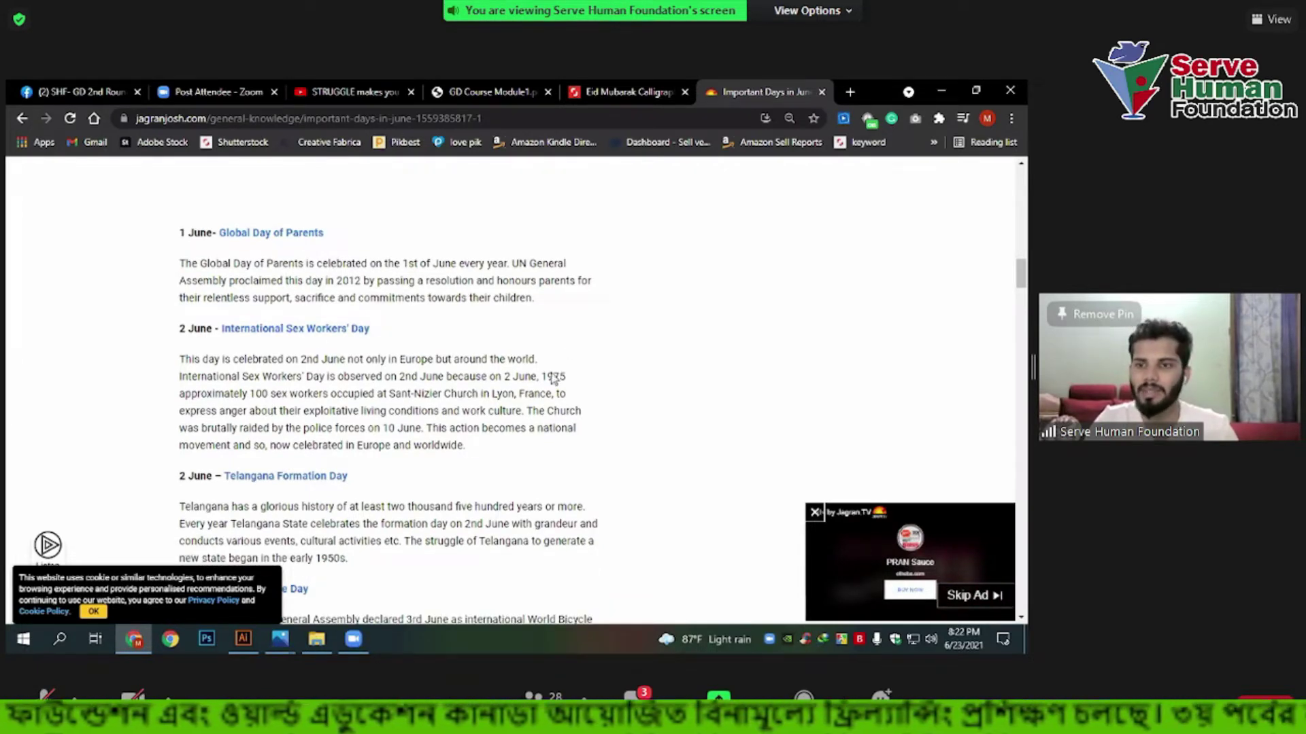
pyautogui.scroll(-6, 554, 379)
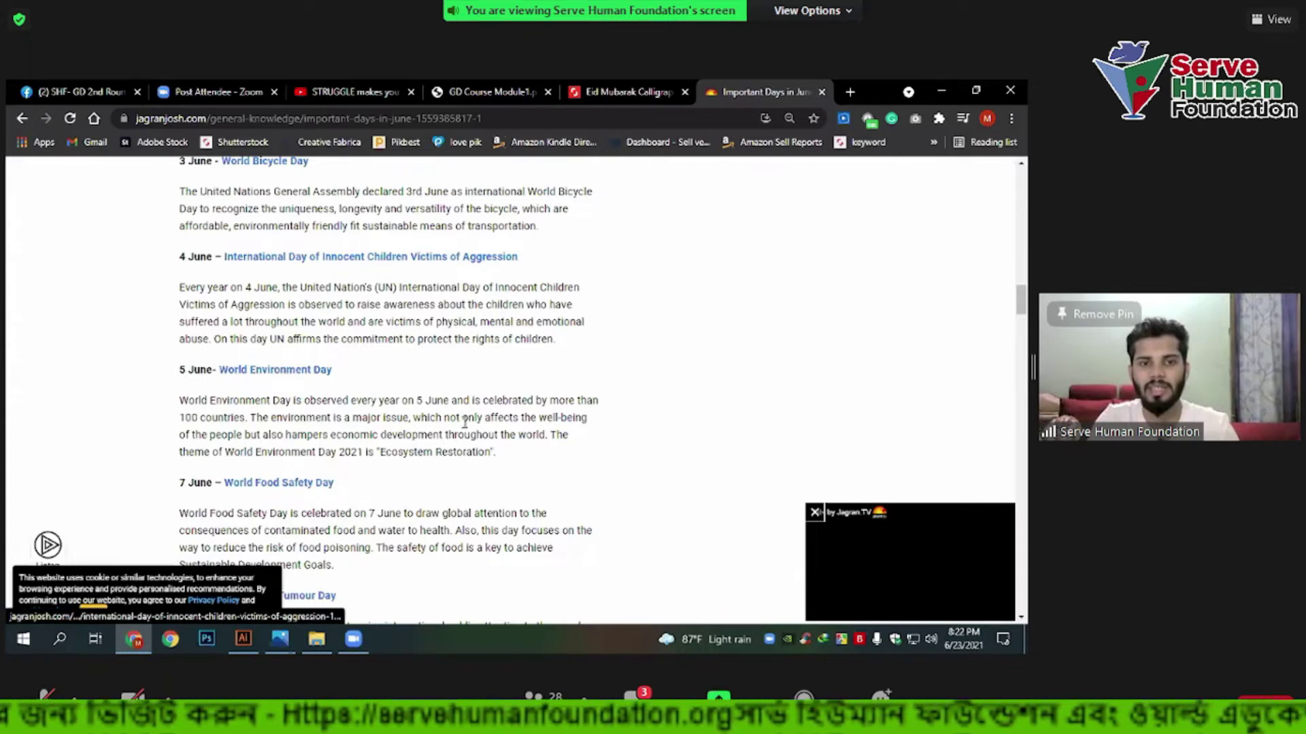
pyautogui.scroll(-2, 327, 398)
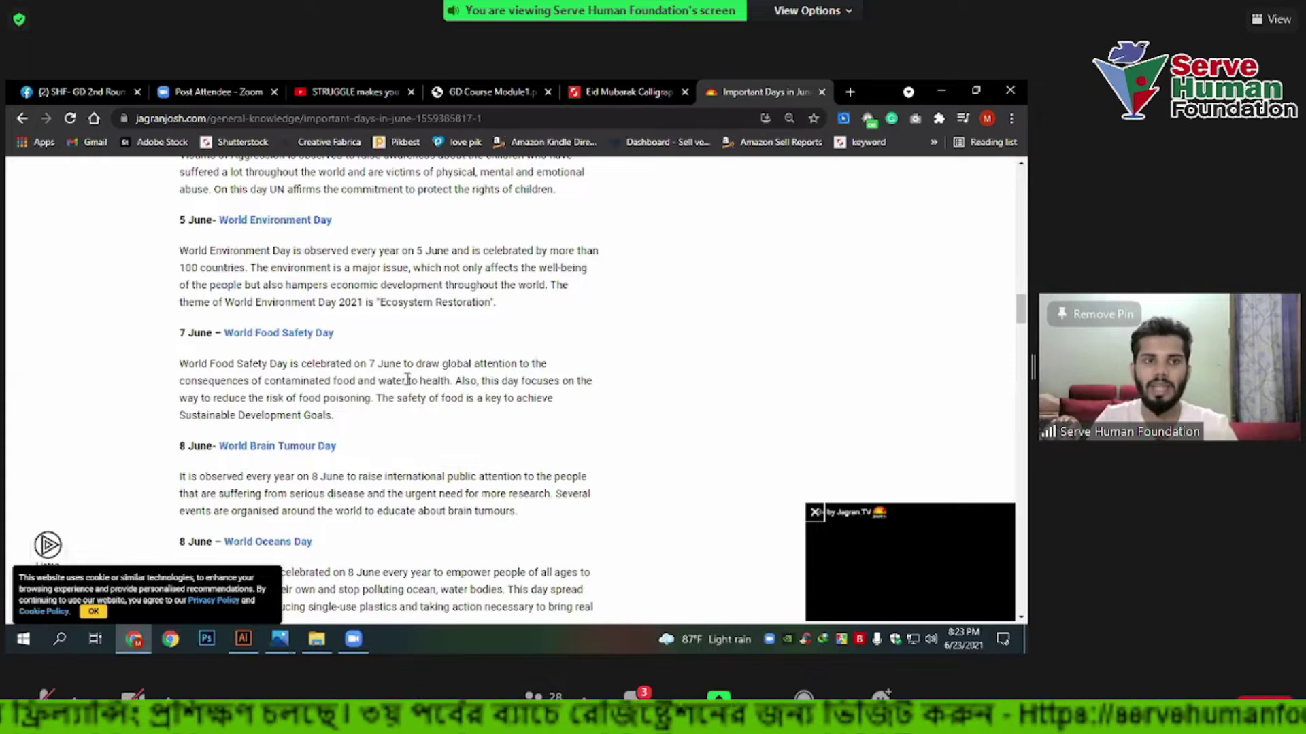
pyautogui.scroll(-2, 413, 382)
pyautogui.scroll(-7, 462, 370)
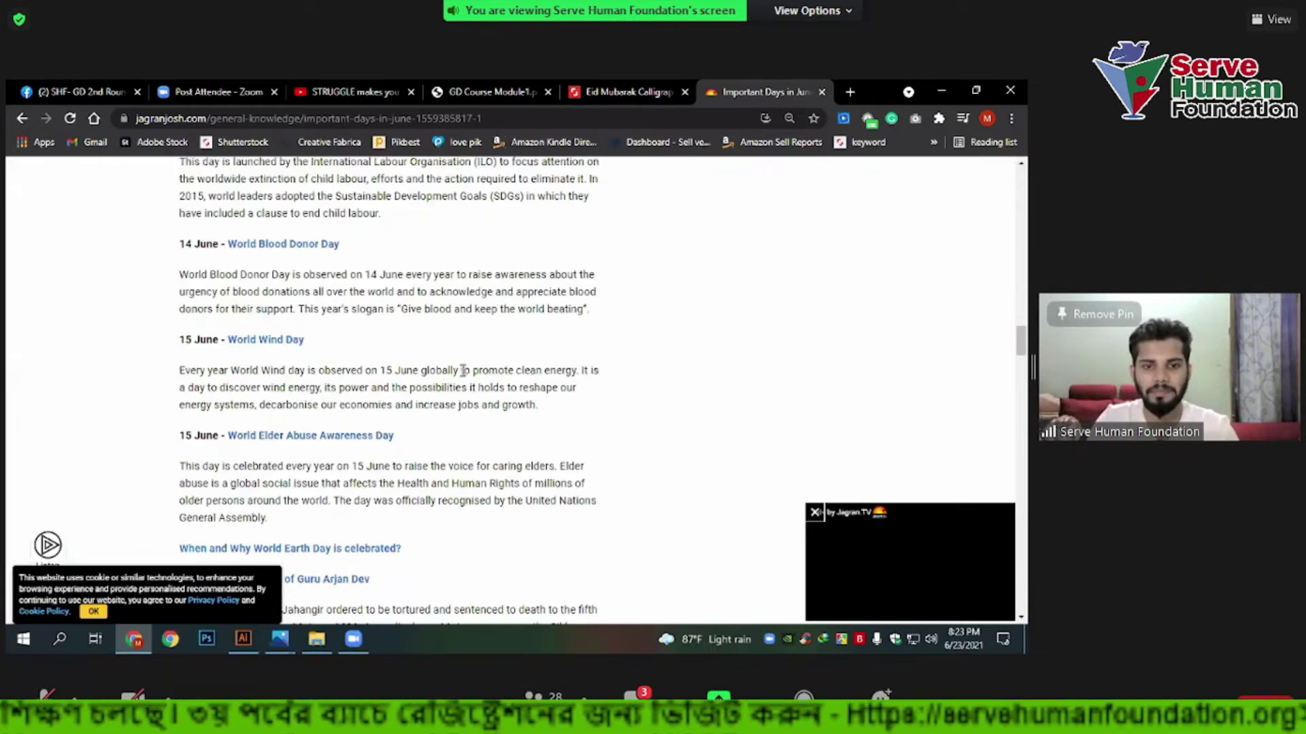
pyautogui.scroll(-3, 465, 368)
pyautogui.scroll(-6, 486, 365)
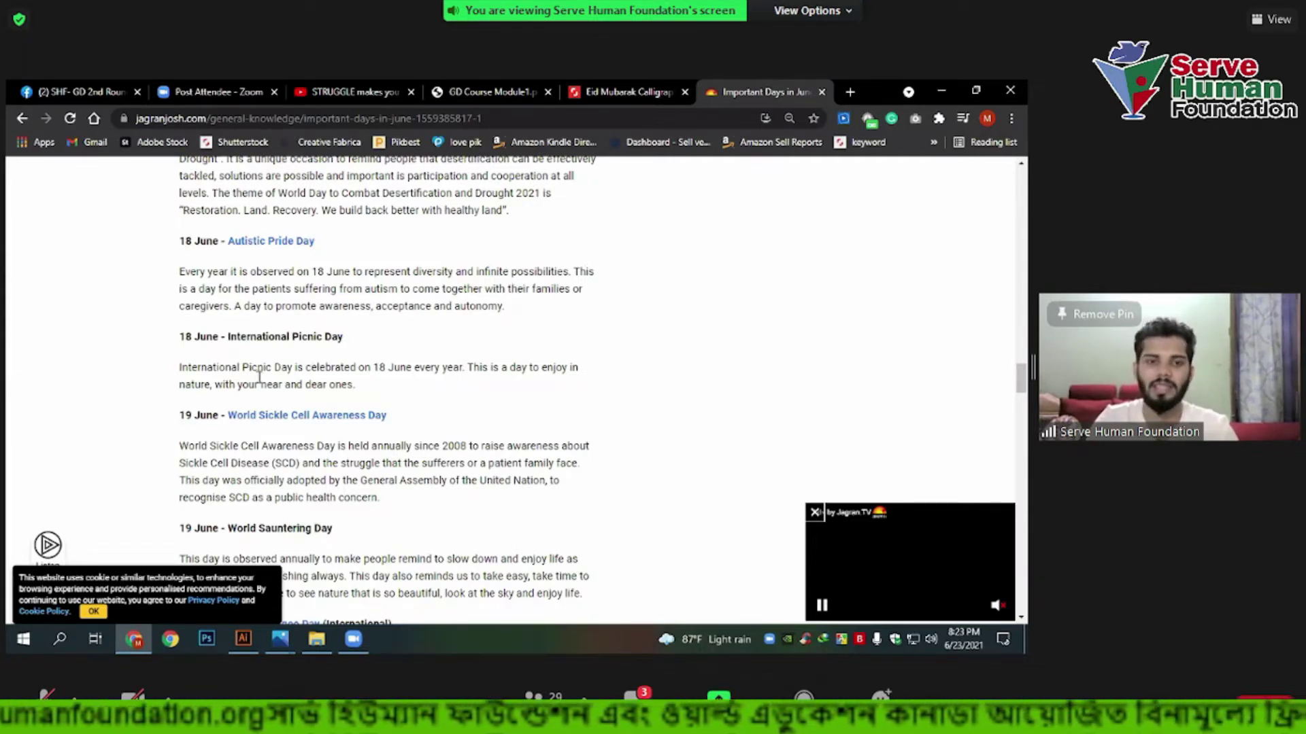
pyautogui.scroll(5, 406, 393)
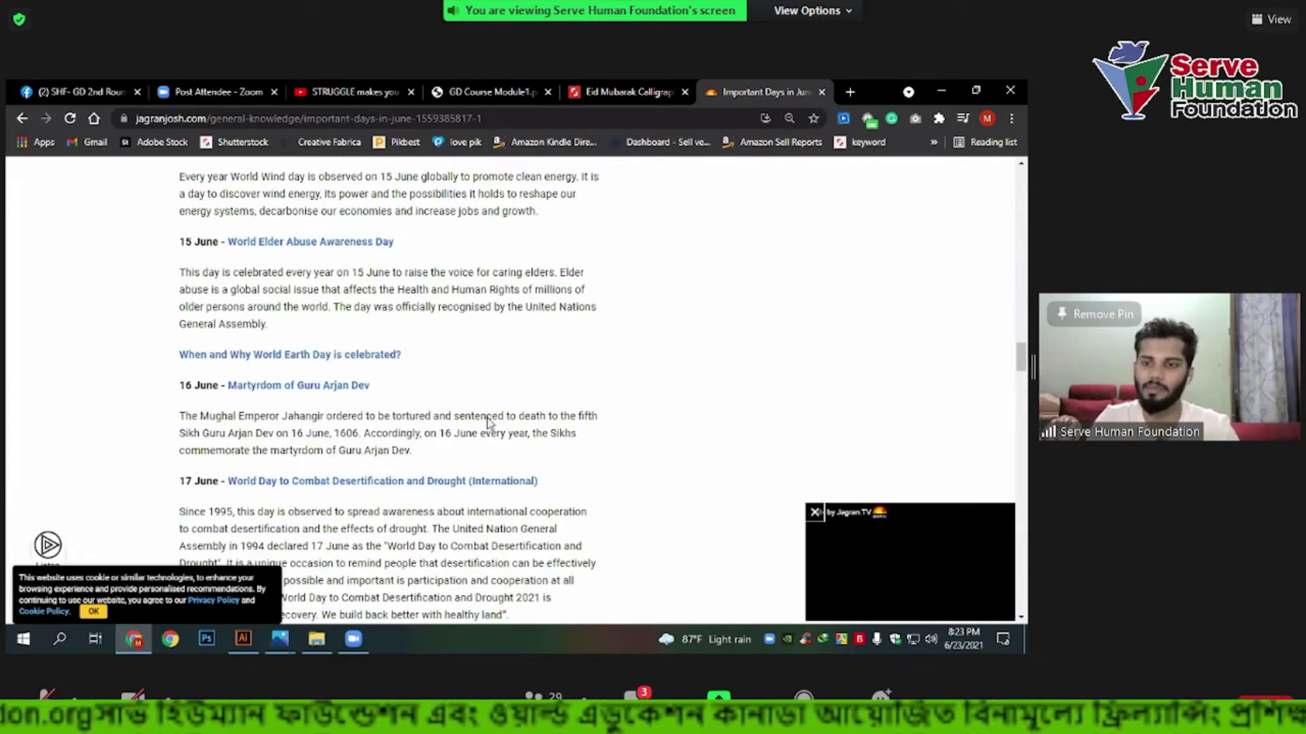
pyautogui.scroll(8, 487, 421)
pyautogui.scroll(5, 373, 453)
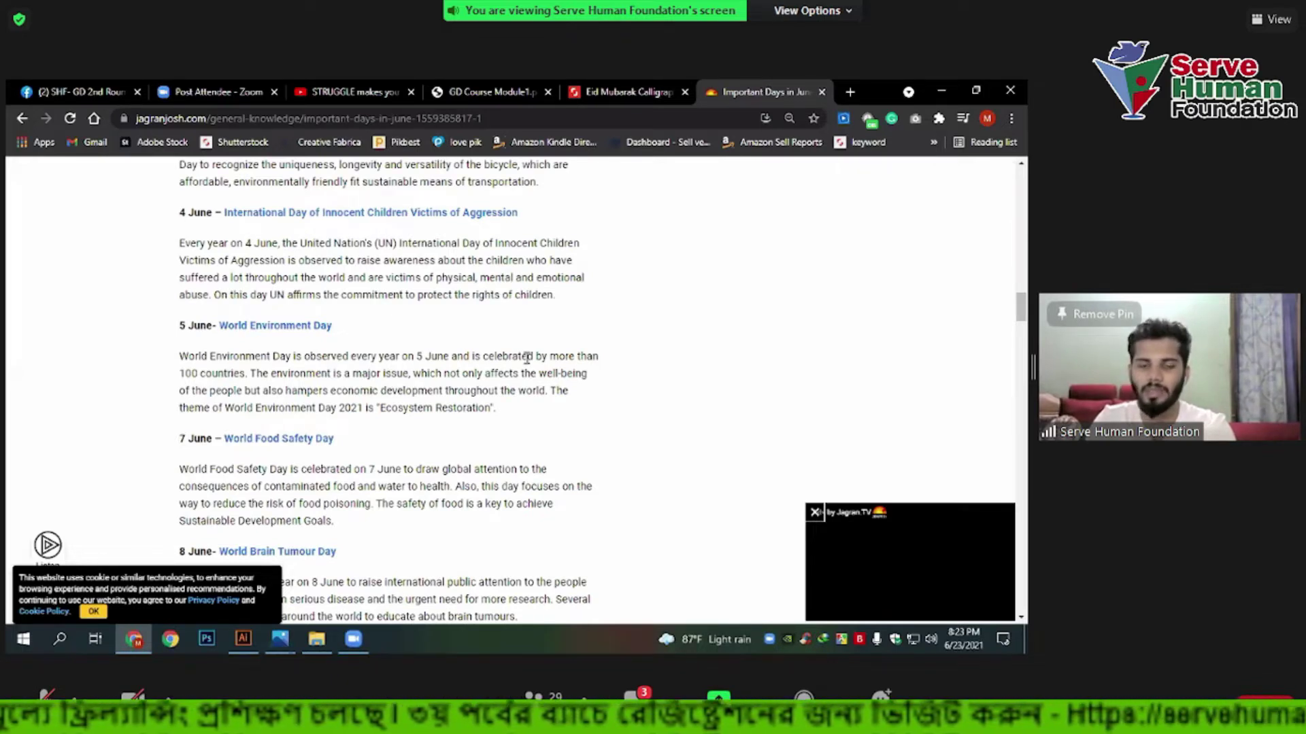
pyautogui.scroll(5, 343, 283)
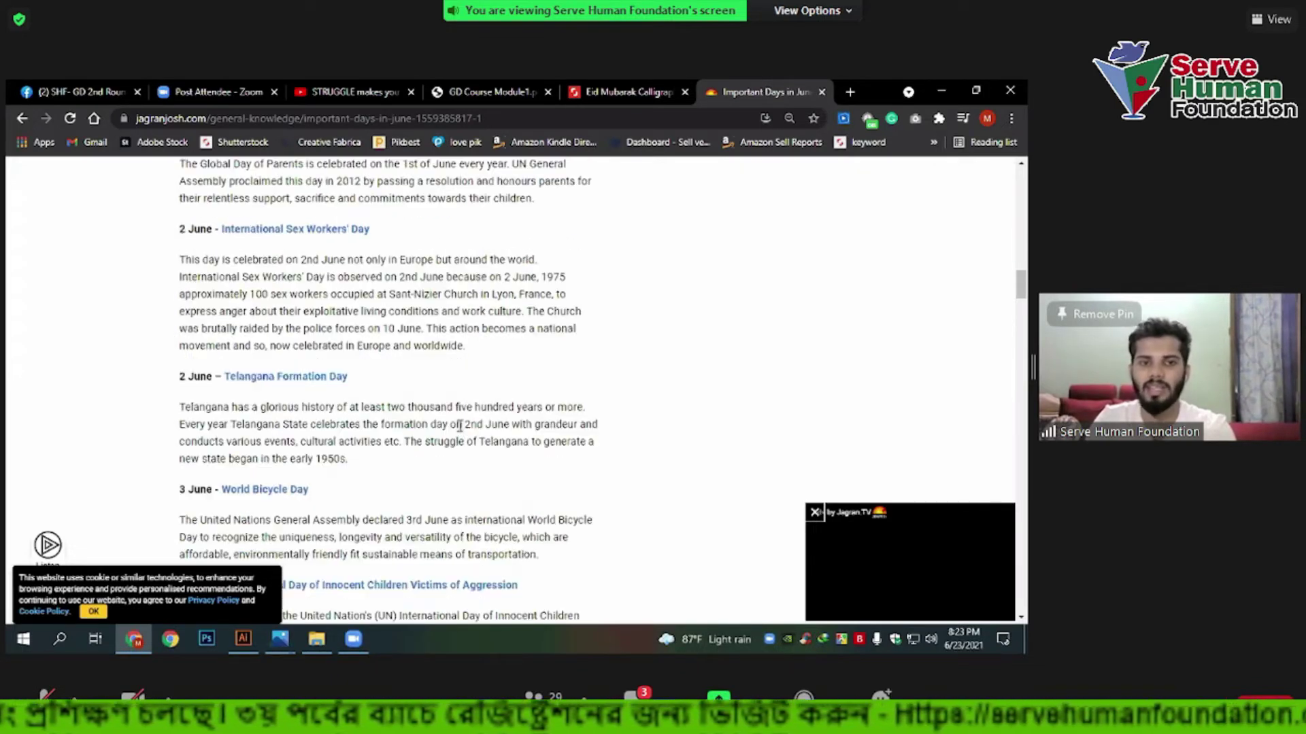
pyautogui.scroll(6, 517, 408)
# Replace the Shutterstock search with 'free palestine', fixing a typo, to list 4,411 images.
pyautogui.click(581, 93)
pyautogui.scroll(2, 272, 224)
pyautogui.hotkey('ctrl', 'a')
pyautogui.write('free')
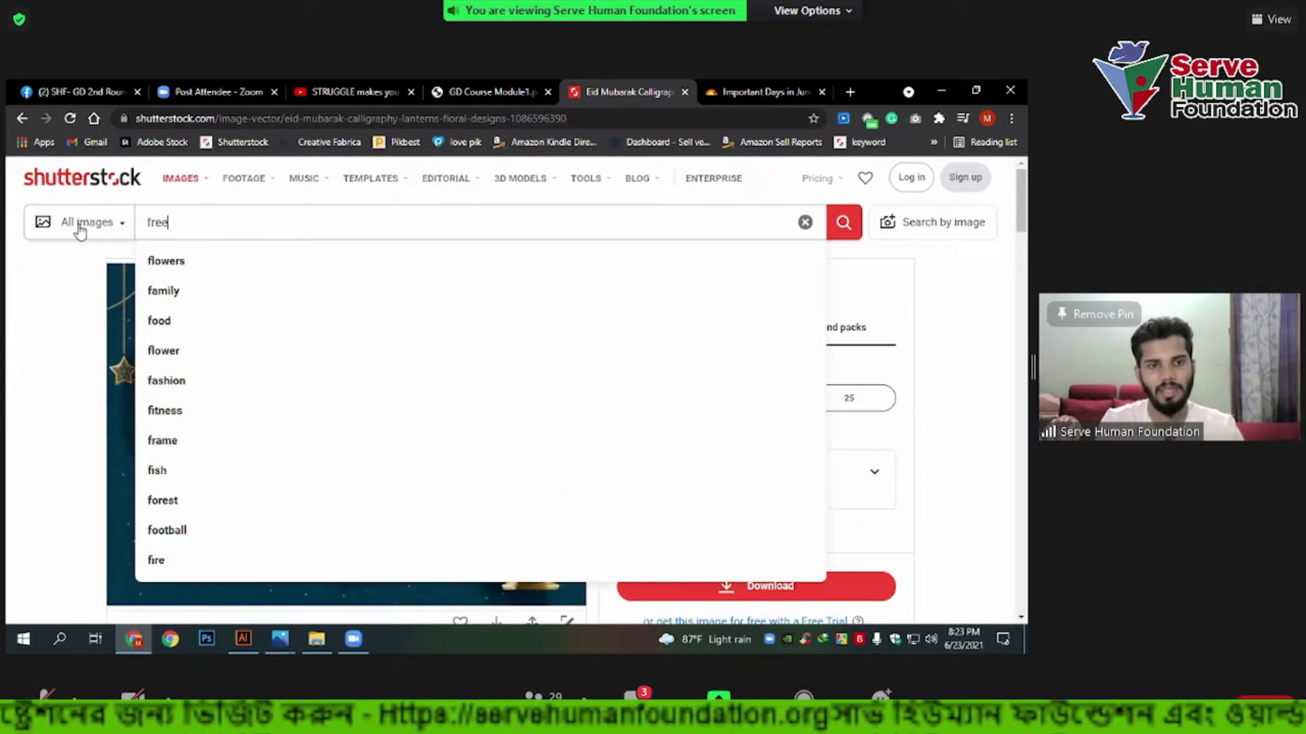
pyautogui.write(' plas4e')
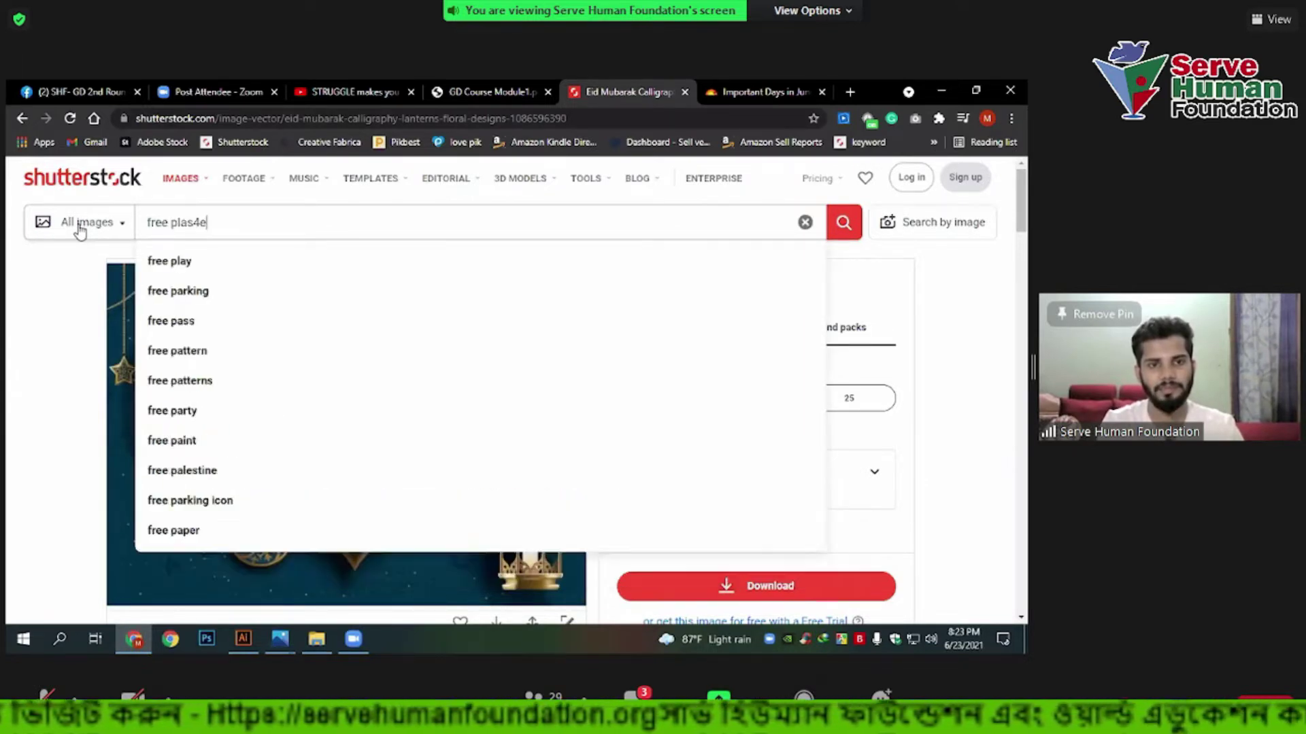
pyautogui.press('BackSpace')
pyautogui.press('BackSpace')
pyautogui.press('BackSpace')
pyautogui.press('BackSpace')
pyautogui.press('BackSpace')
pyautogui.write('al')
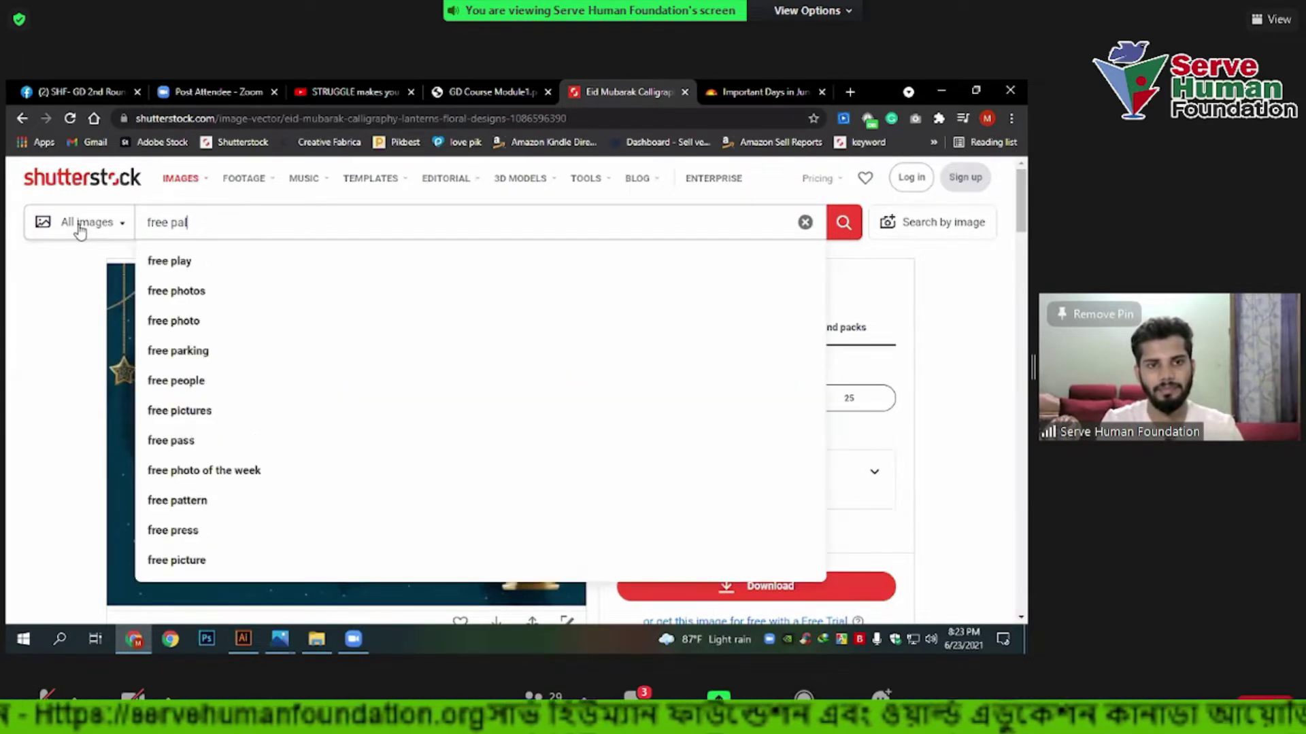
pyautogui.write('estine')
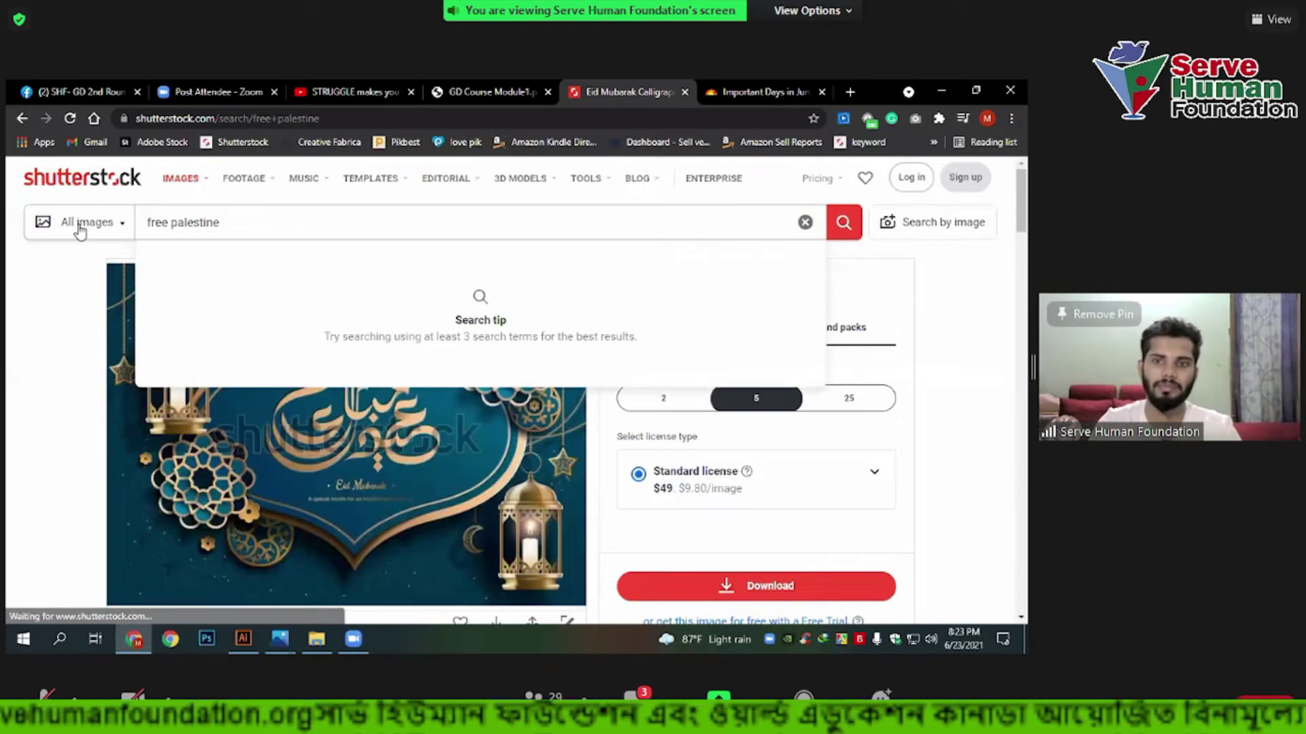
pyautogui.press('Return')
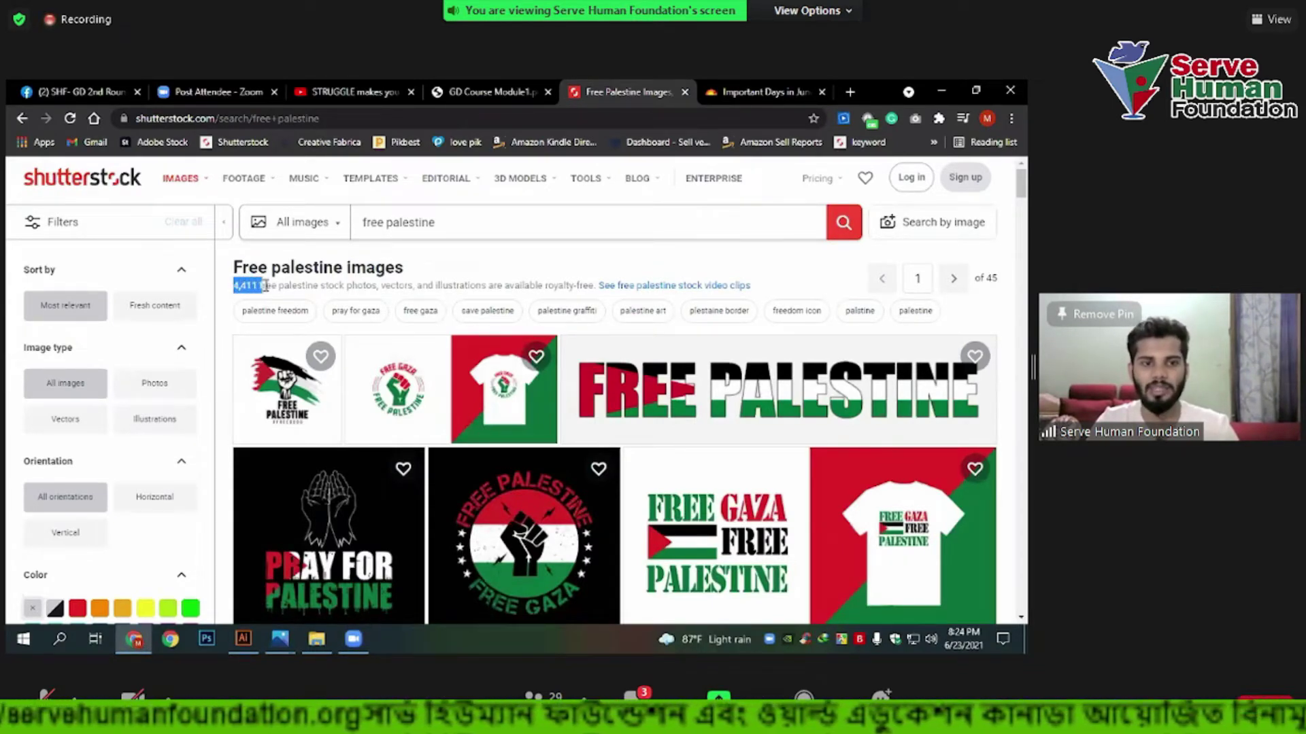
pyautogui.click(76, 418)
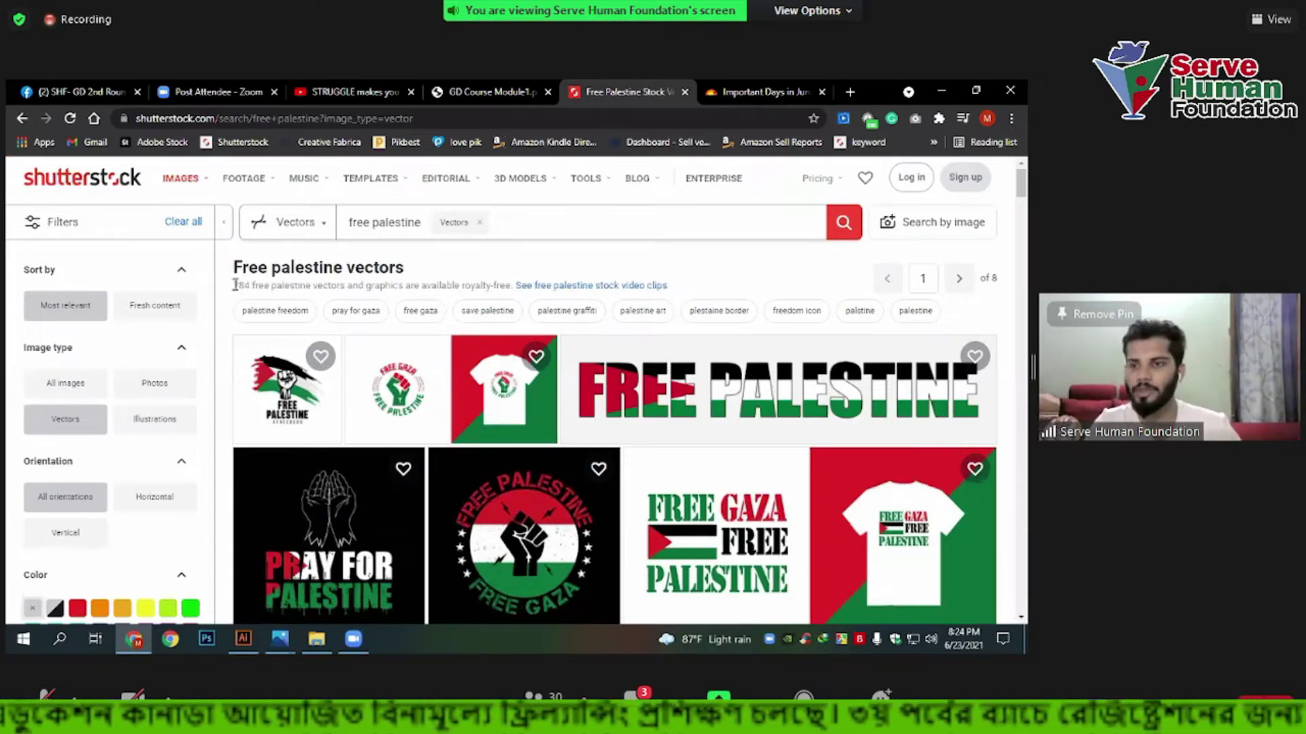
pyautogui.scroll(-1, 515, 366)
pyautogui.scroll(-3, 514, 366)
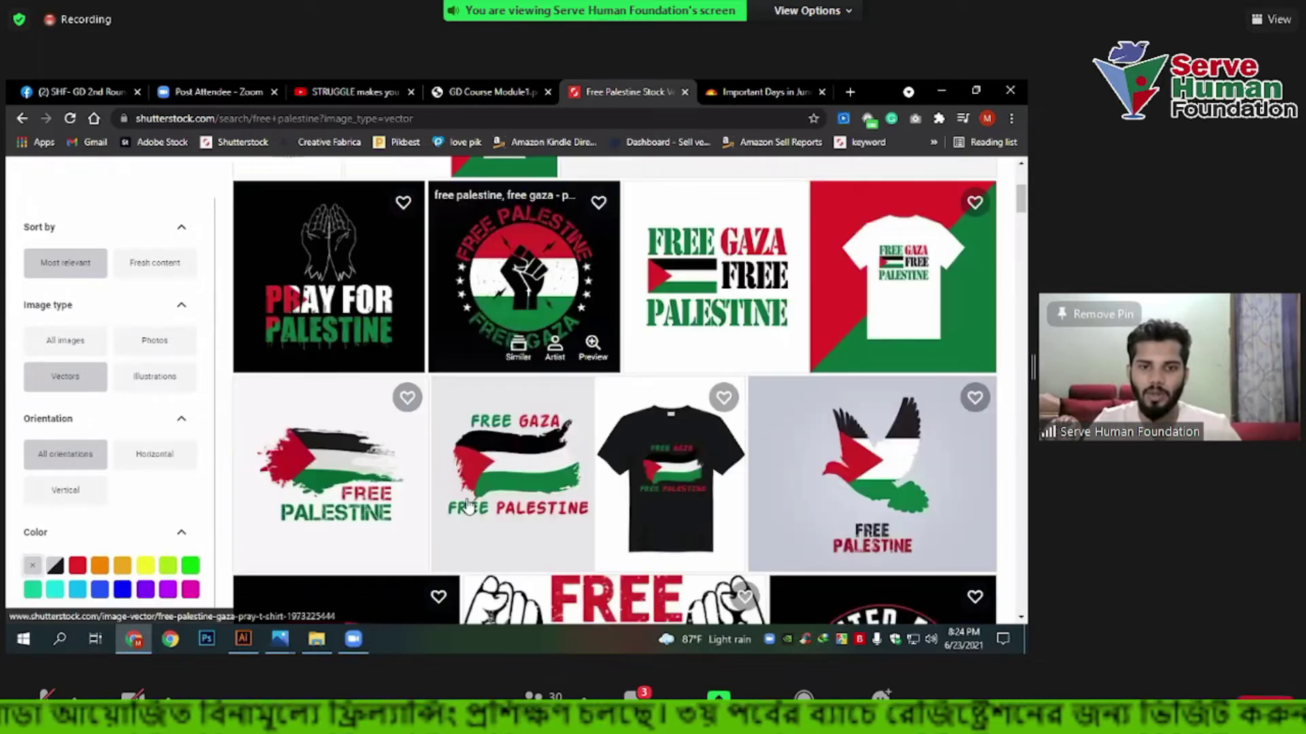
pyautogui.scroll(-3, 515, 366)
pyautogui.scroll(5, 514, 366)
pyautogui.scroll(-3, 585, 381)
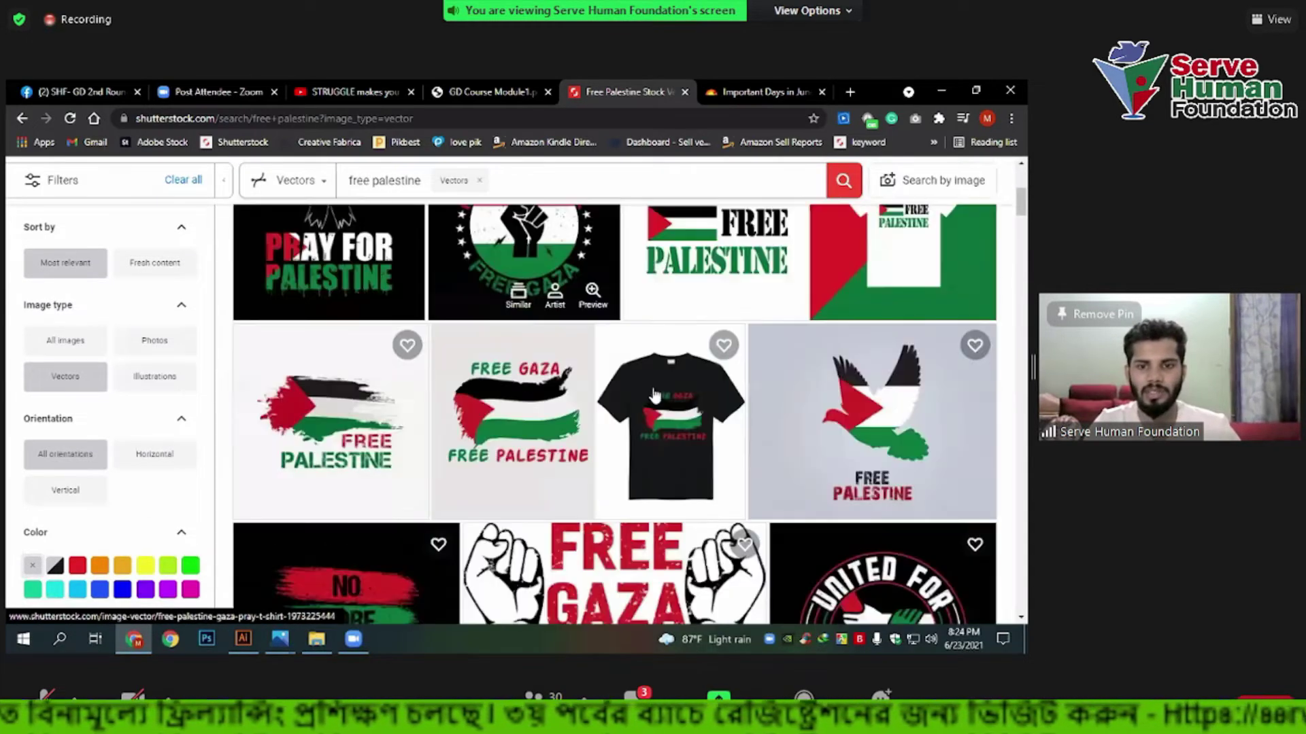
pyautogui.scroll(-1, 657, 394)
pyautogui.scroll(3, 521, 373)
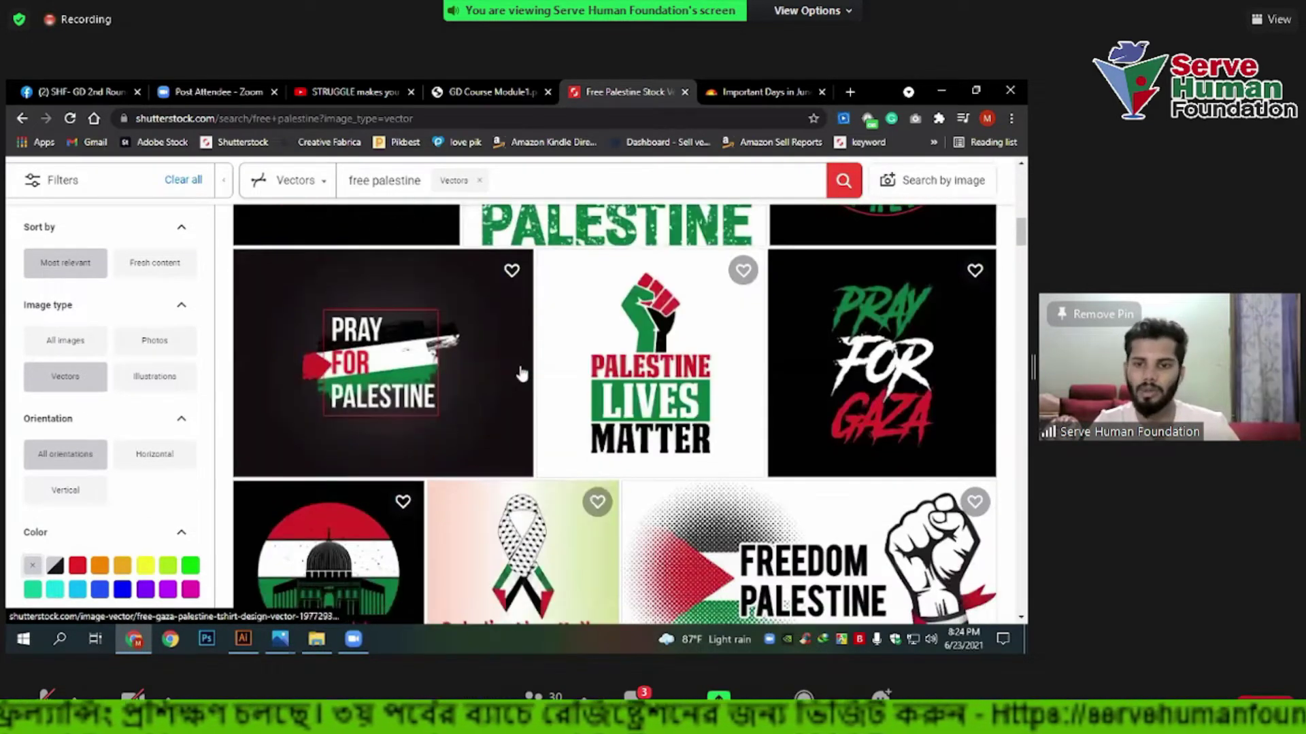
pyautogui.scroll(5, 522, 372)
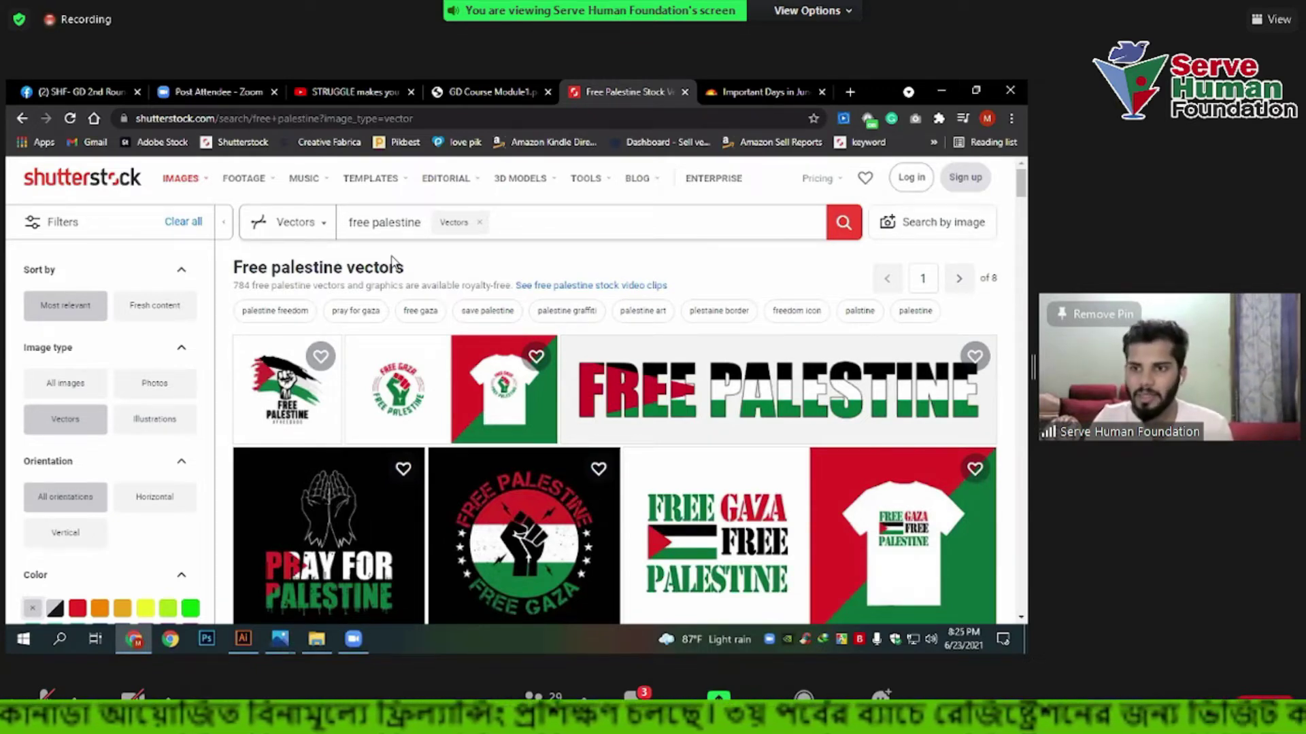
pyautogui.moveTo(450, 389)
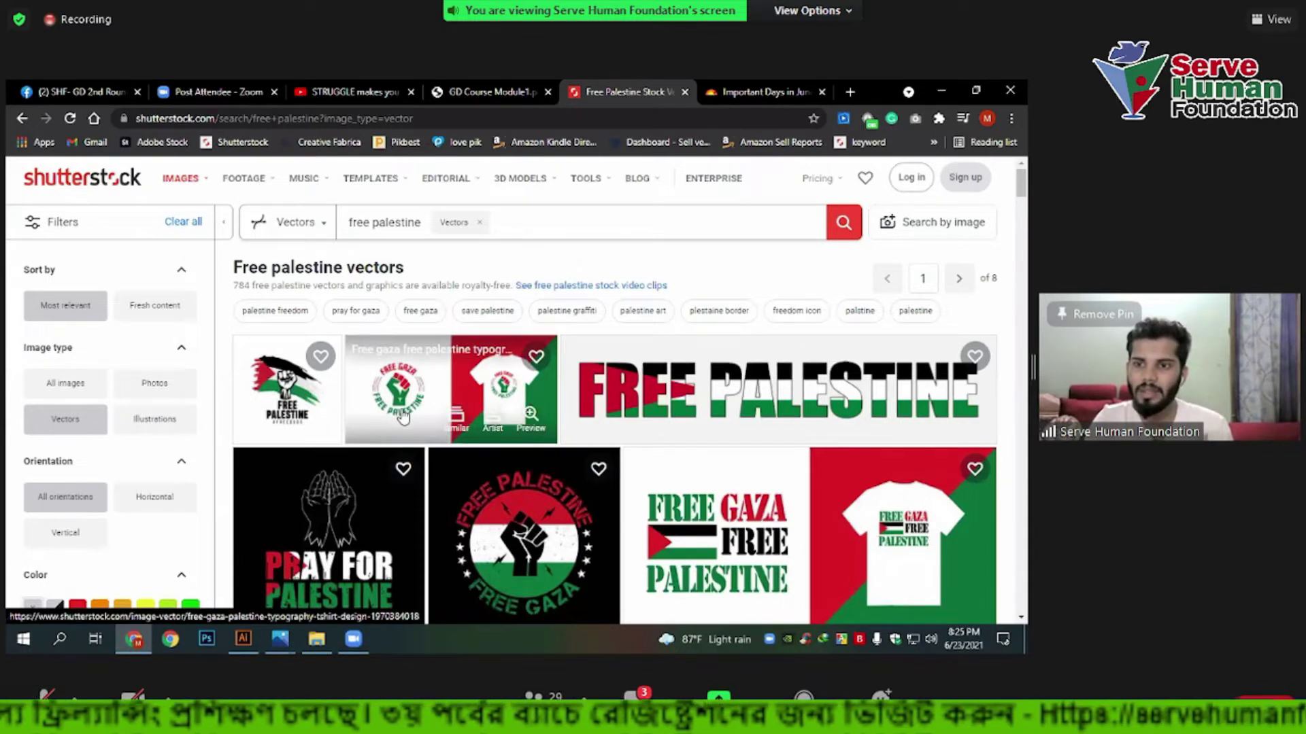
pyautogui.scroll(-1, 412, 417)
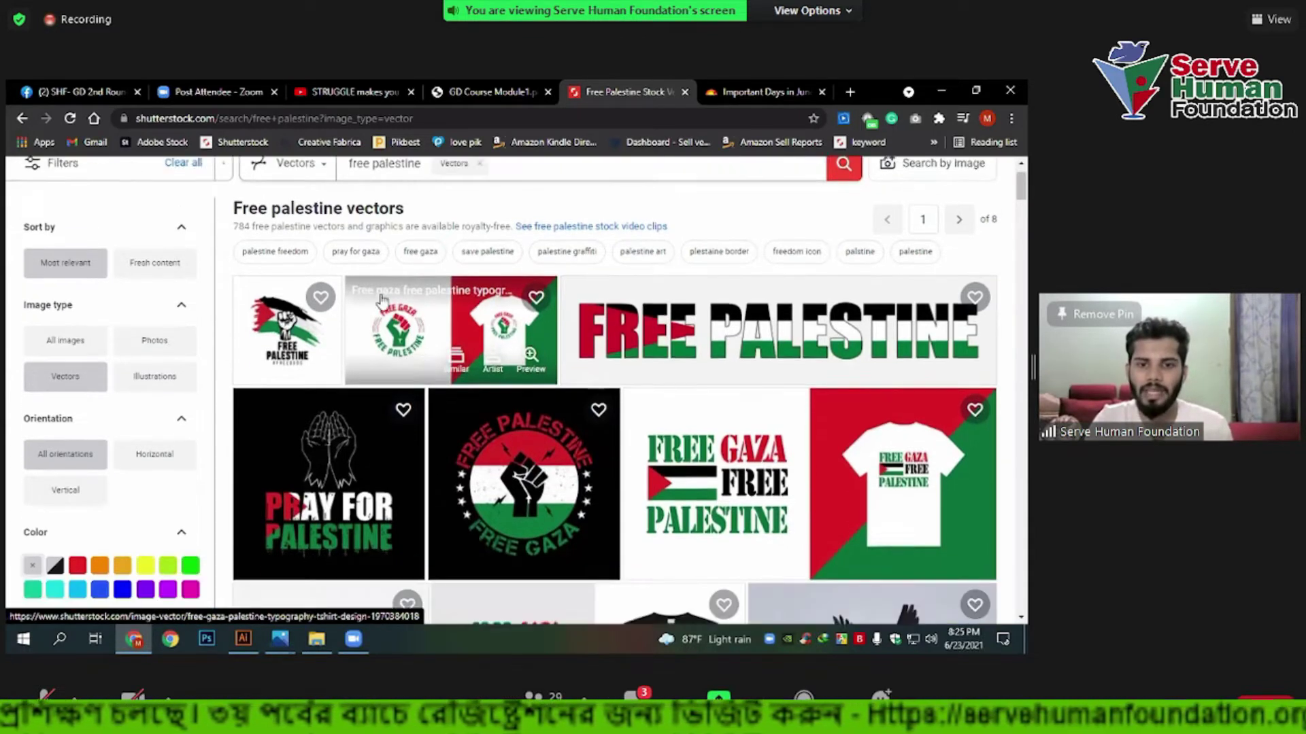
pyautogui.scroll(-1, 361, 381)
pyautogui.scroll(-1, 304, 344)
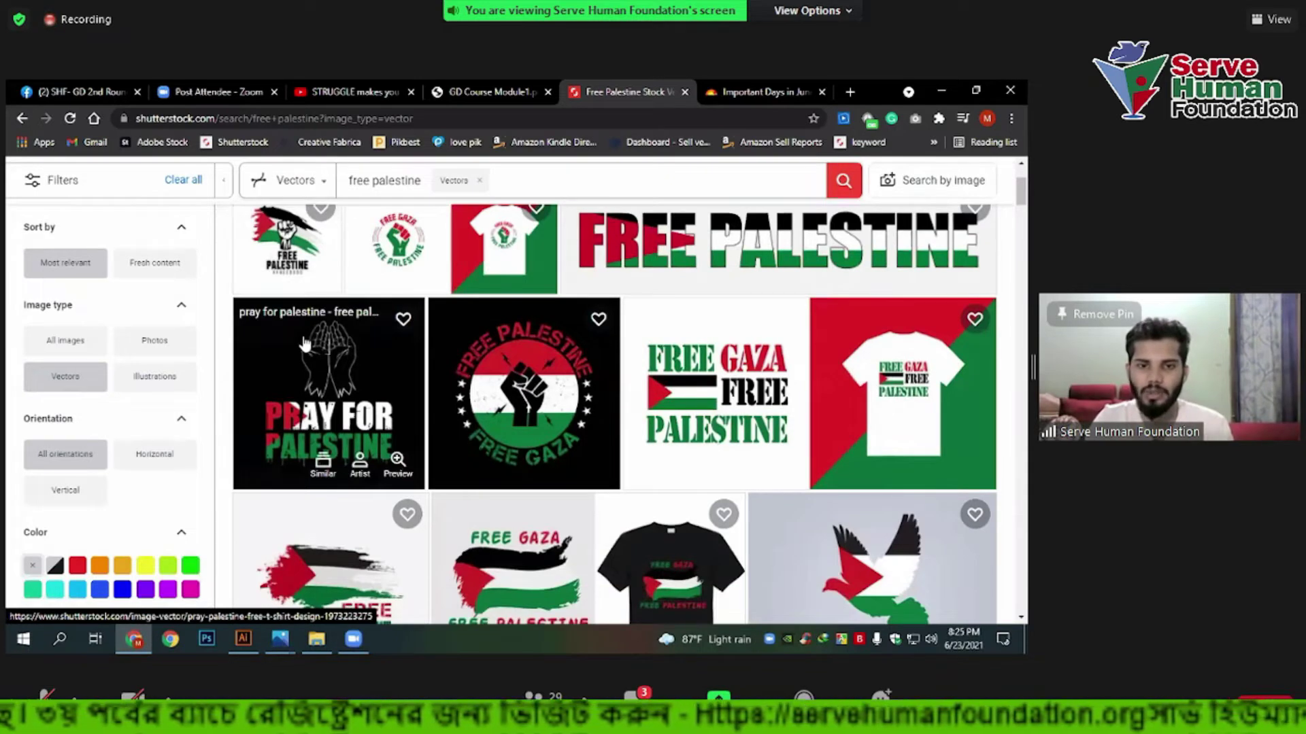
pyautogui.scroll(3, 304, 344)
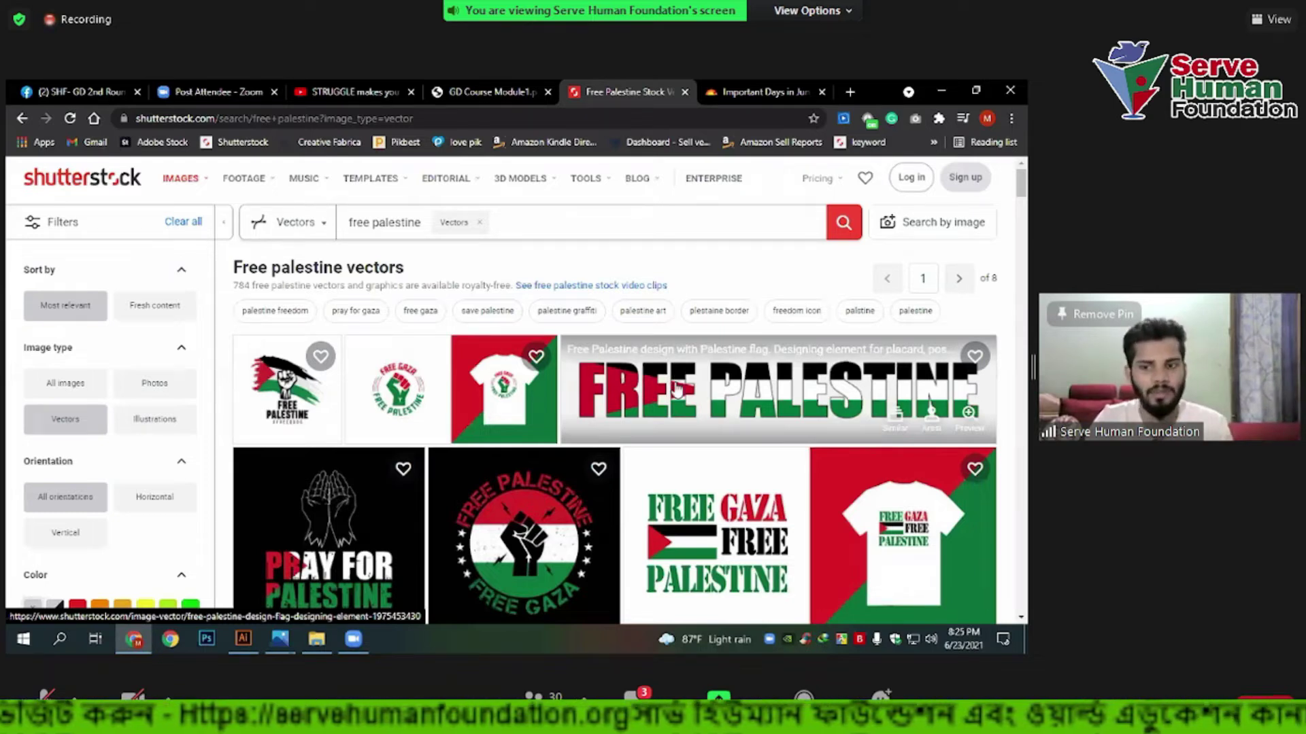
pyautogui.scroll(-5, 336, 374)
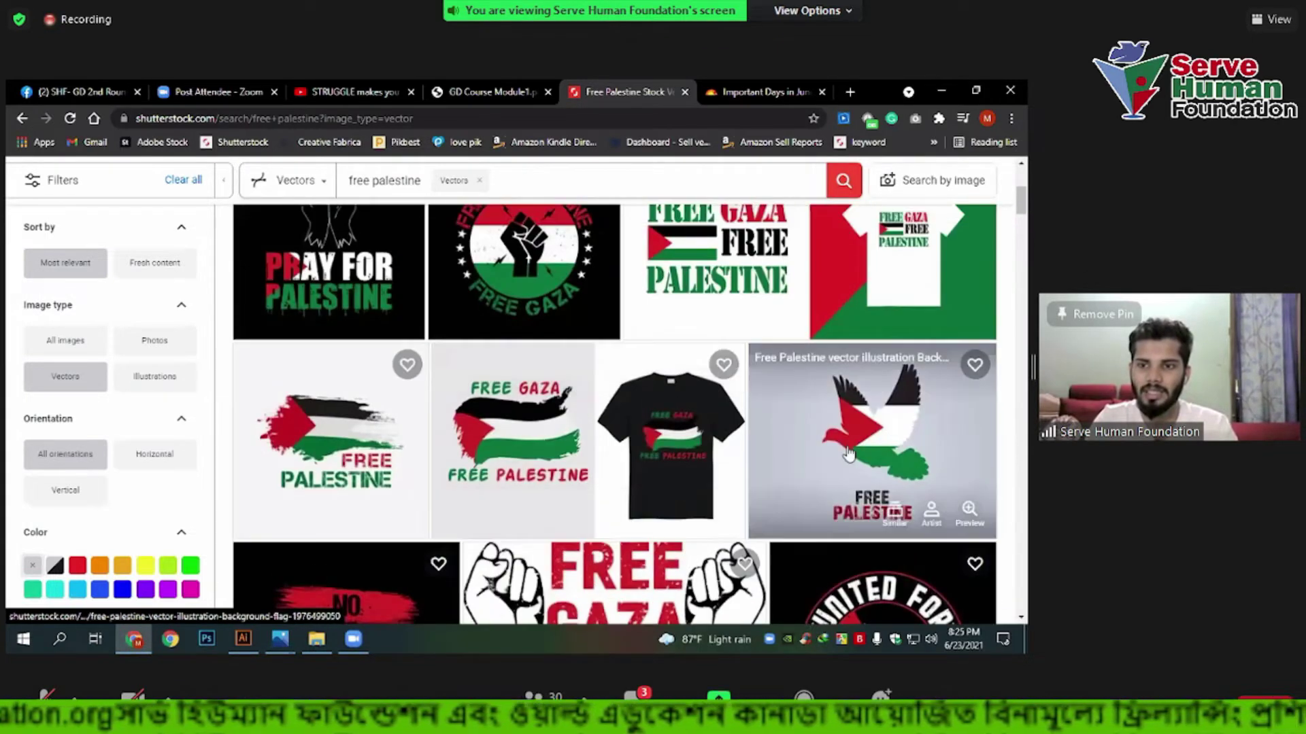
pyautogui.scroll(-3, 636, 392)
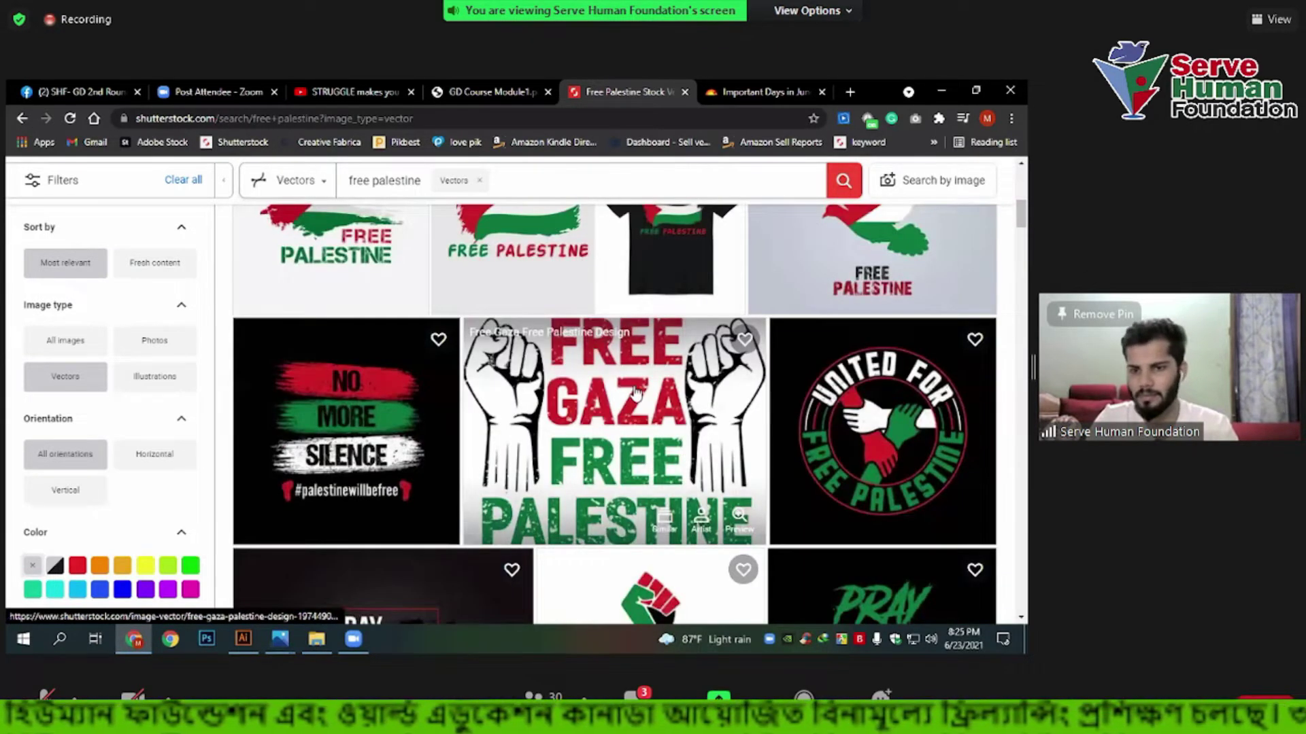
pyautogui.scroll(-3, 636, 392)
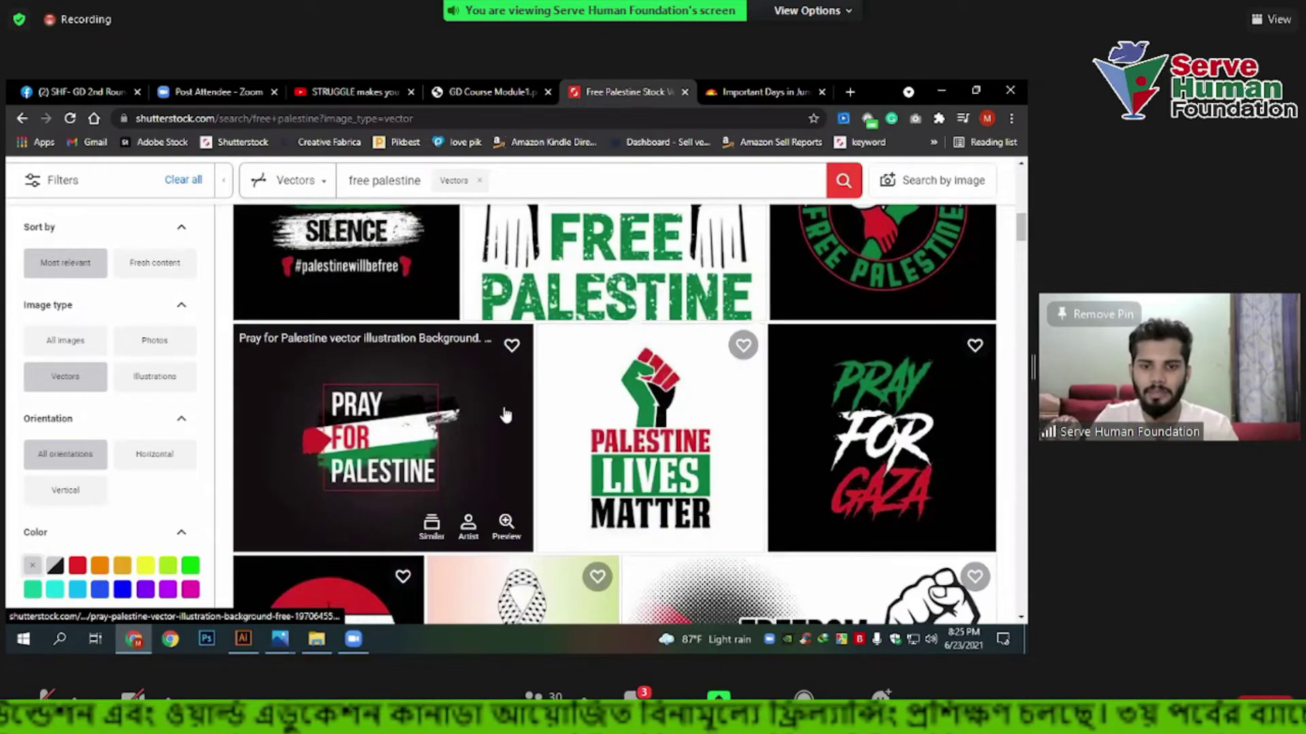
pyautogui.scroll(-5, 505, 415)
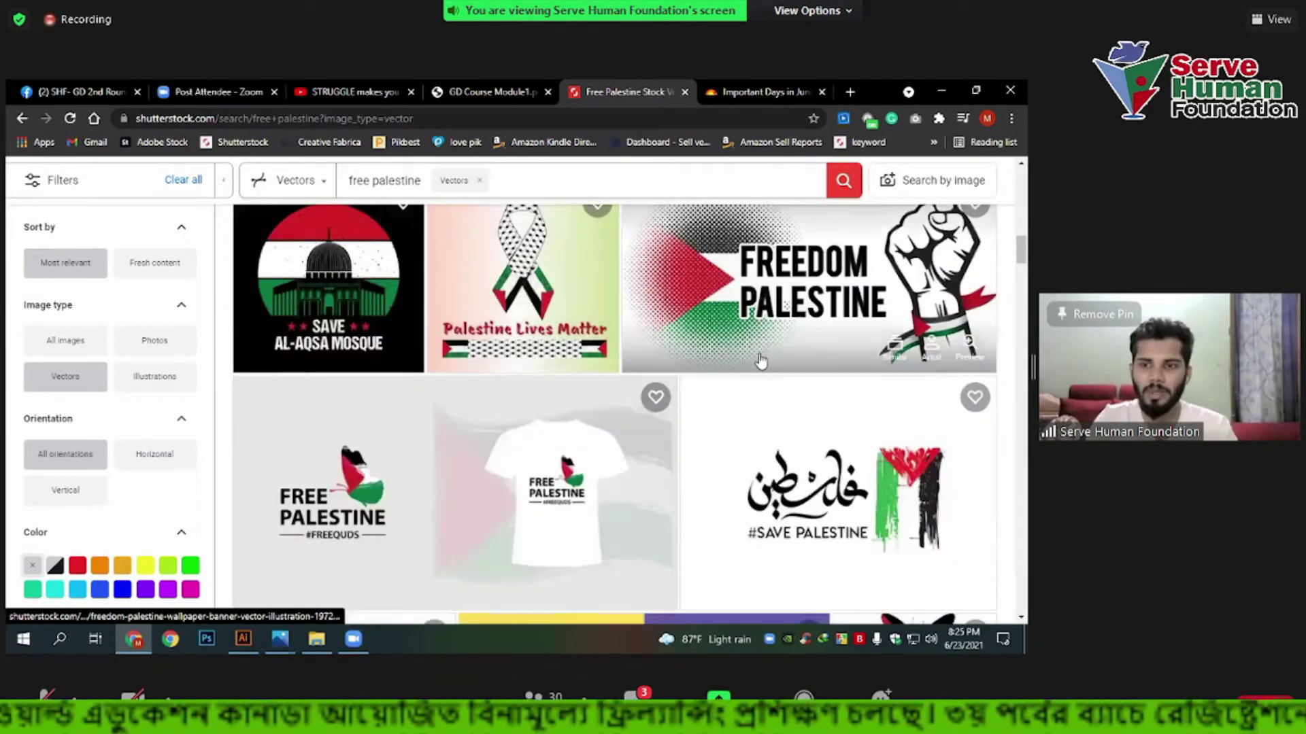
pyautogui.scroll(3, 760, 360)
pyautogui.scroll(1, 760, 360)
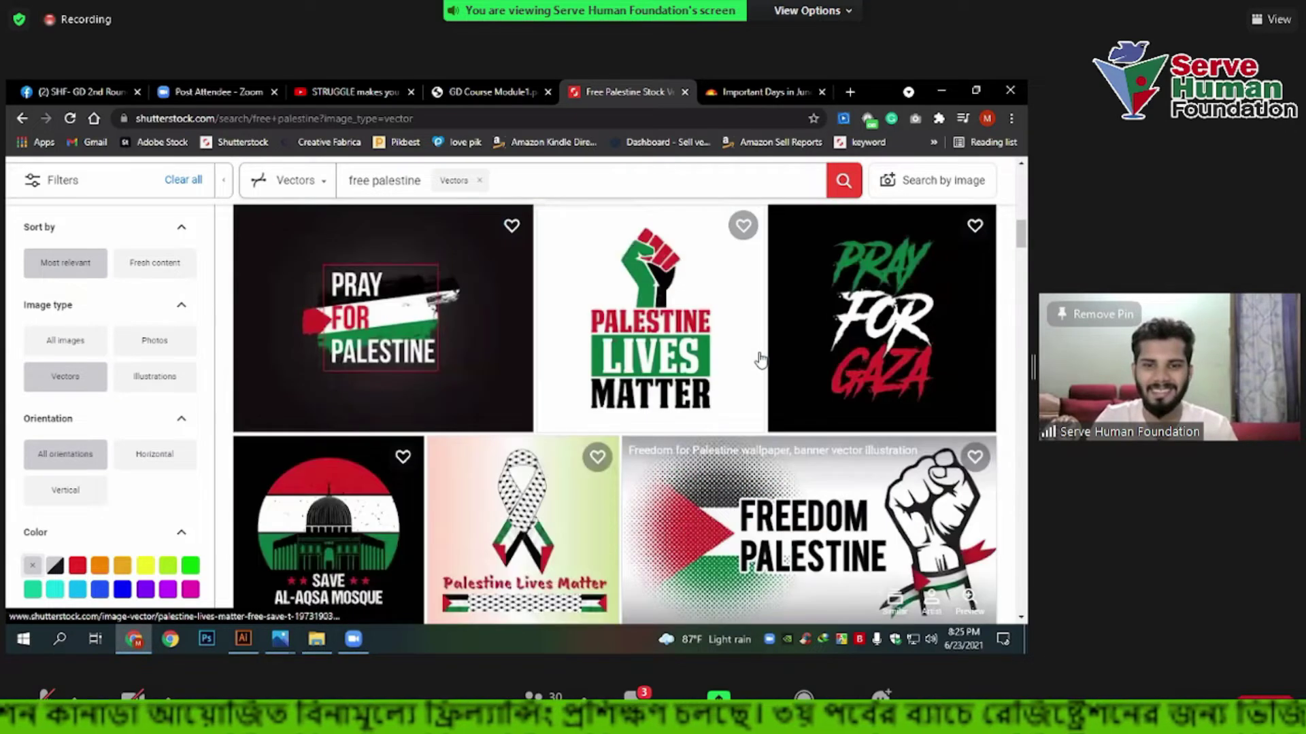
pyautogui.scroll(-5, 760, 360)
pyautogui.scroll(-3, 760, 360)
pyautogui.scroll(1, 760, 361)
pyautogui.moveTo(647, 355)
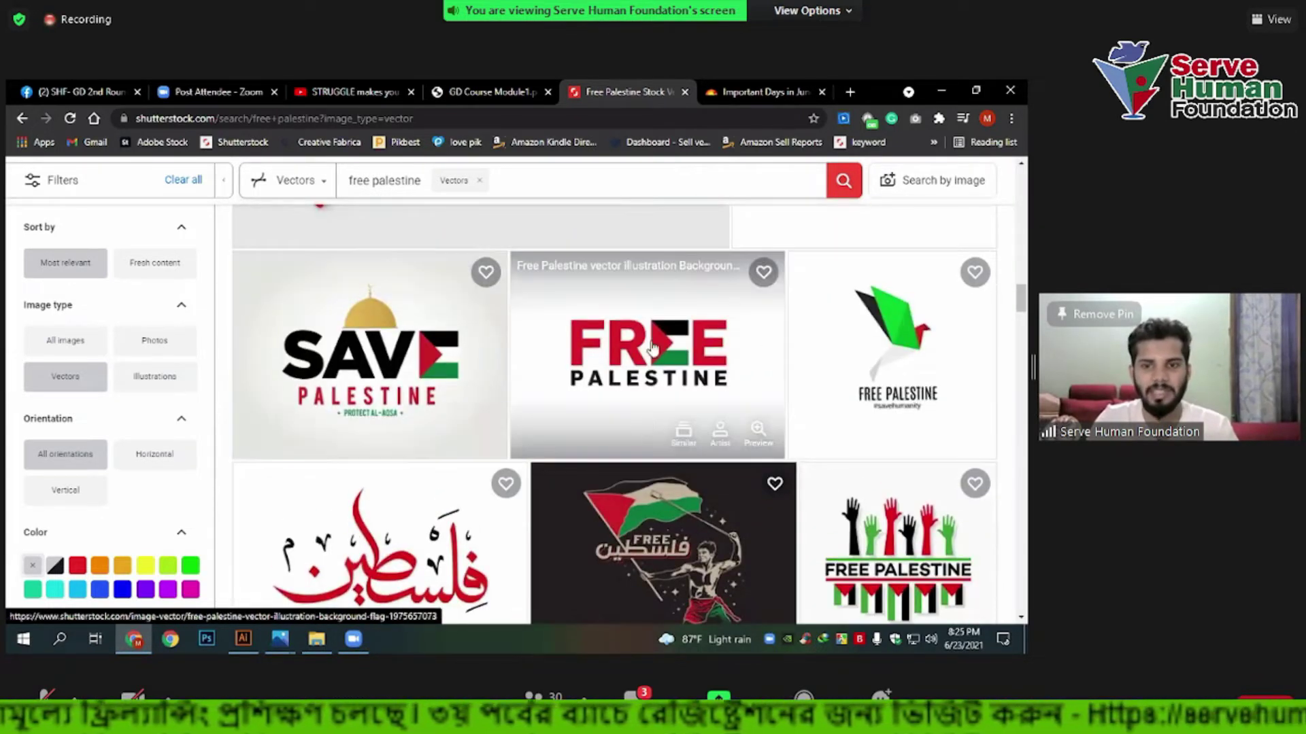
pyautogui.scroll(-5, 811, 409)
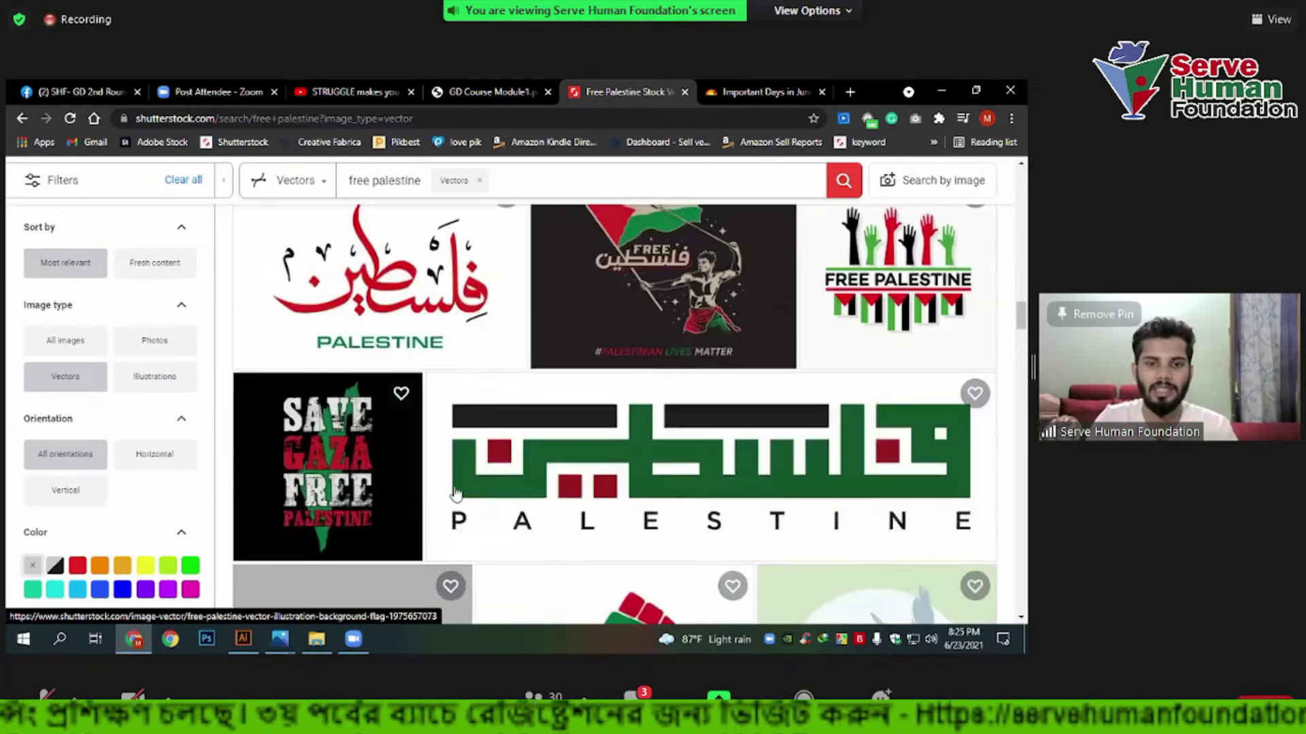
pyautogui.scroll(-2, 811, 409)
pyautogui.scroll(-3, 812, 408)
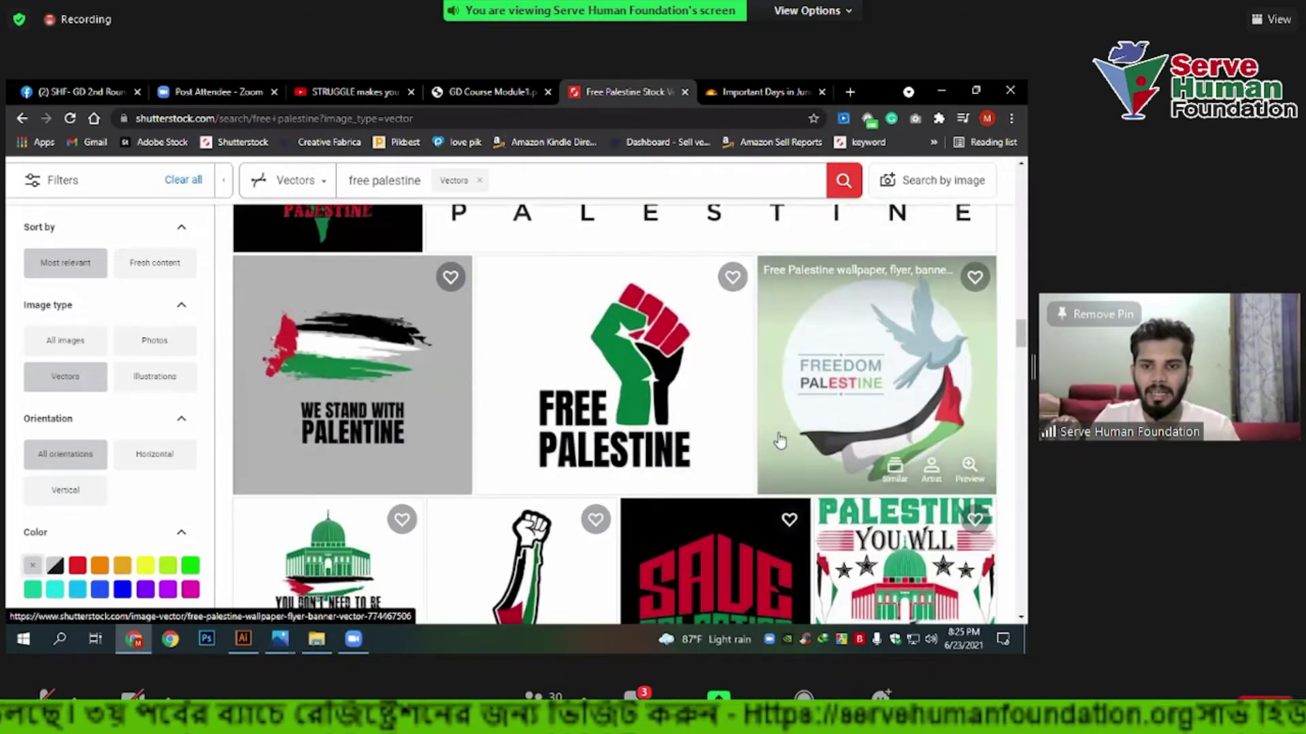
pyautogui.scroll(-5, 681, 456)
pyautogui.scroll(-3, 666, 460)
pyautogui.scroll(3, 647, 465)
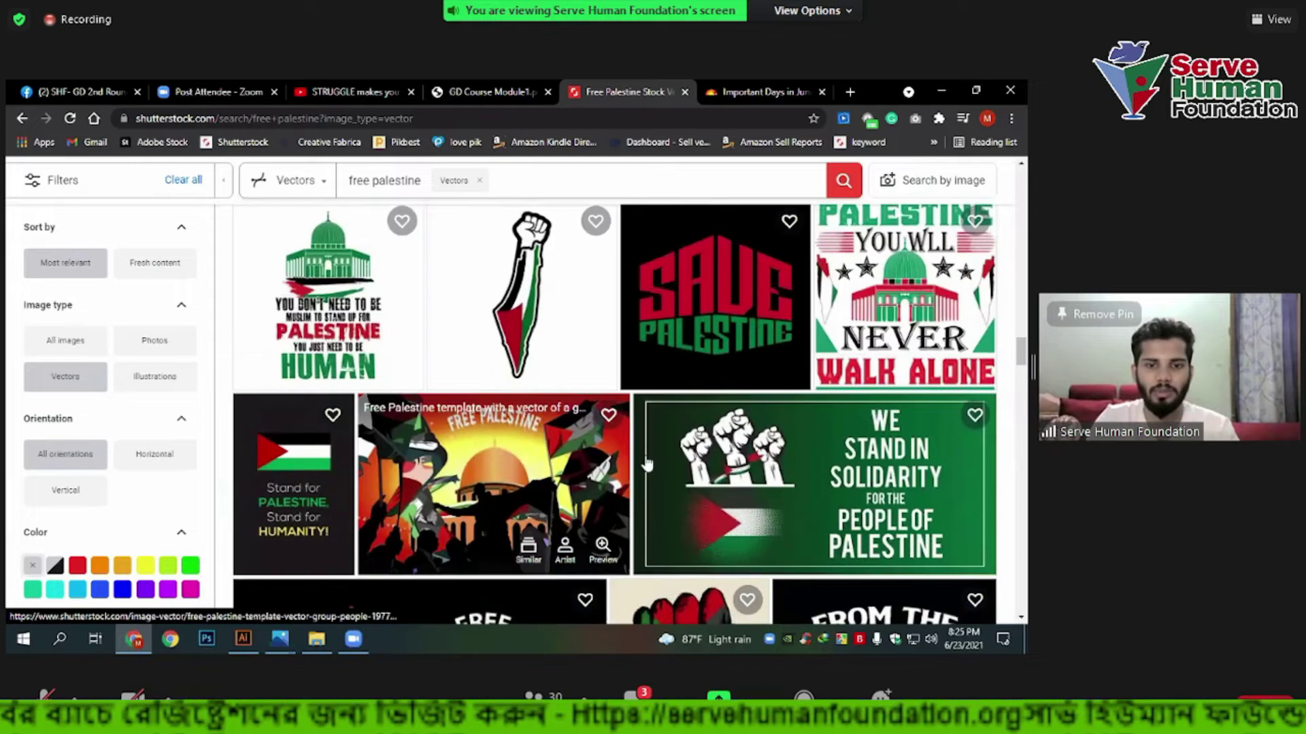
pyautogui.scroll(-5, 646, 465)
pyautogui.scroll(3, 612, 421)
pyautogui.scroll(3, 578, 394)
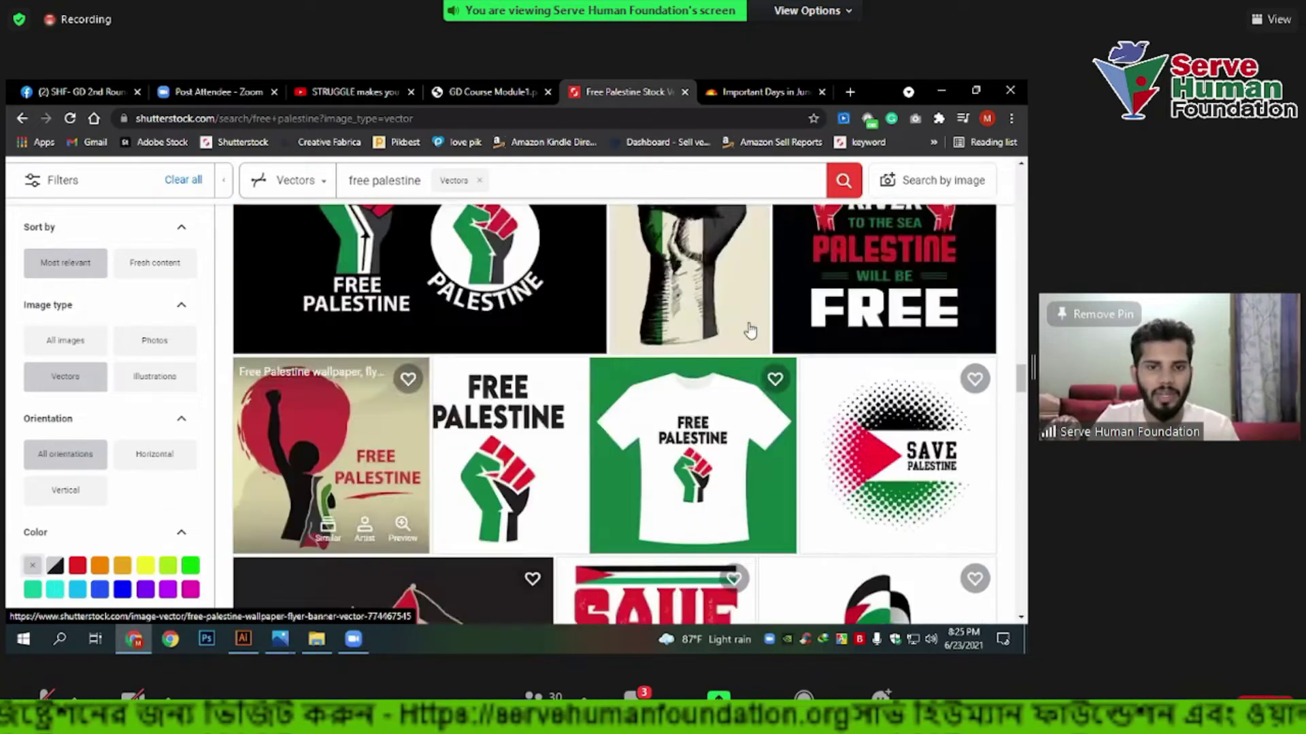
pyautogui.scroll(-5, 499, 371)
pyautogui.scroll(-5, 500, 372)
pyautogui.scroll(-2, 517, 373)
pyautogui.scroll(4, 578, 375)
pyautogui.scroll(5, 595, 378)
pyautogui.scroll(3, 595, 377)
pyautogui.scroll(5, 544, 391)
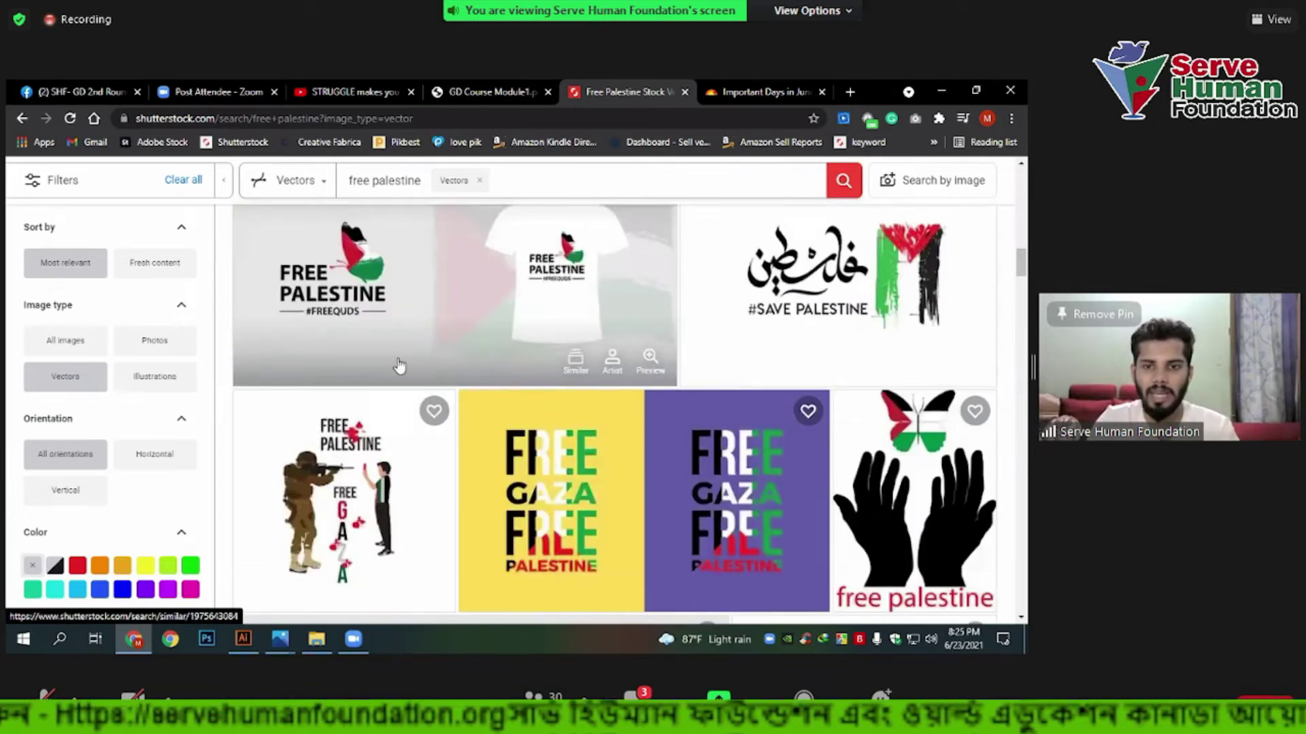
pyautogui.scroll(5, 476, 374)
pyautogui.scroll(5, 548, 382)
pyautogui.scroll(5, 550, 382)
pyautogui.moveTo(524, 497)
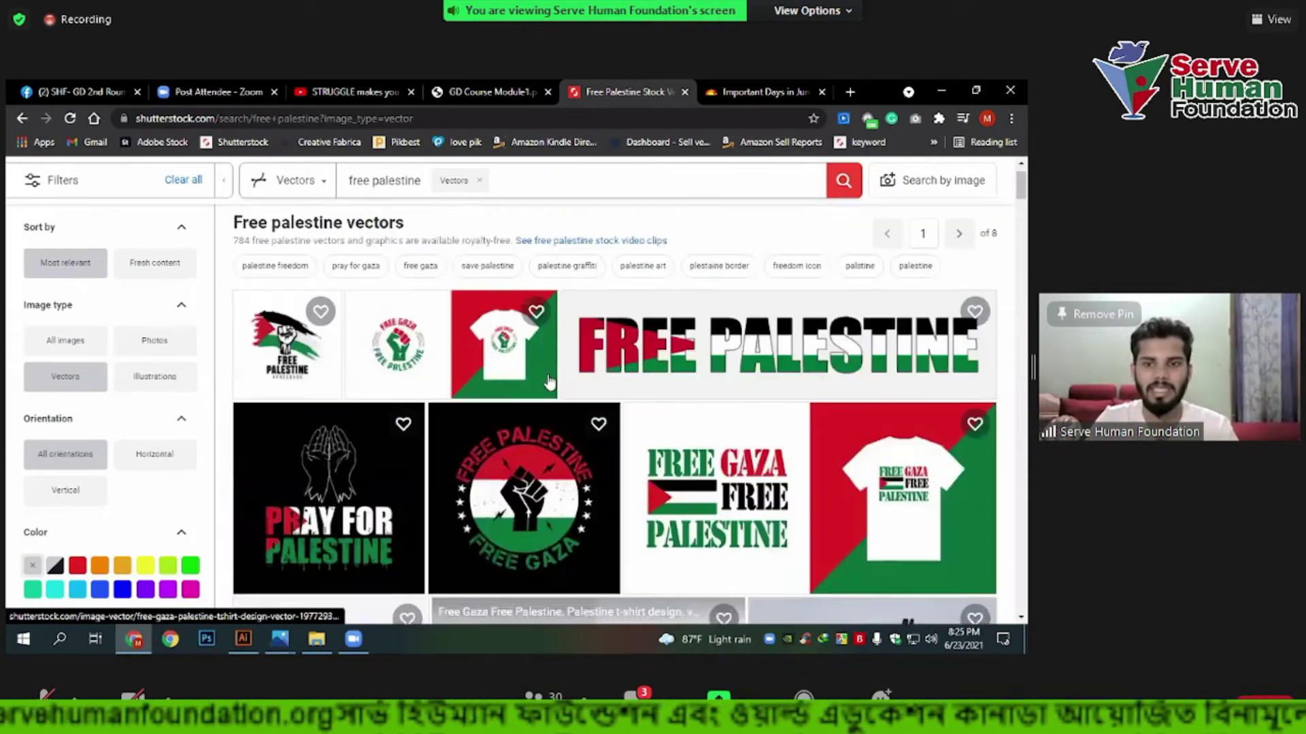
pyautogui.scroll(2, 550, 382)
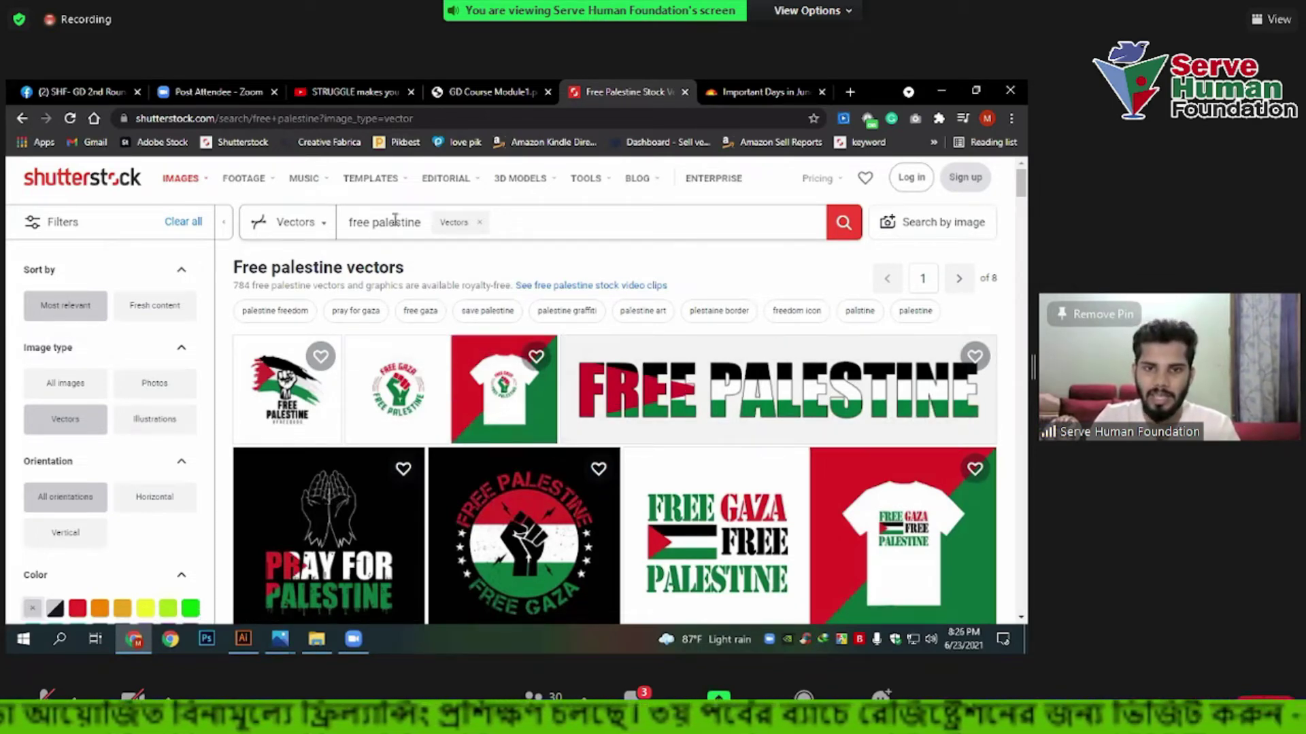
# Highlight the 'free palestine' search text and browse the first vector results.
pyautogui.moveTo(422, 219); pyautogui.dragTo(325, 226)
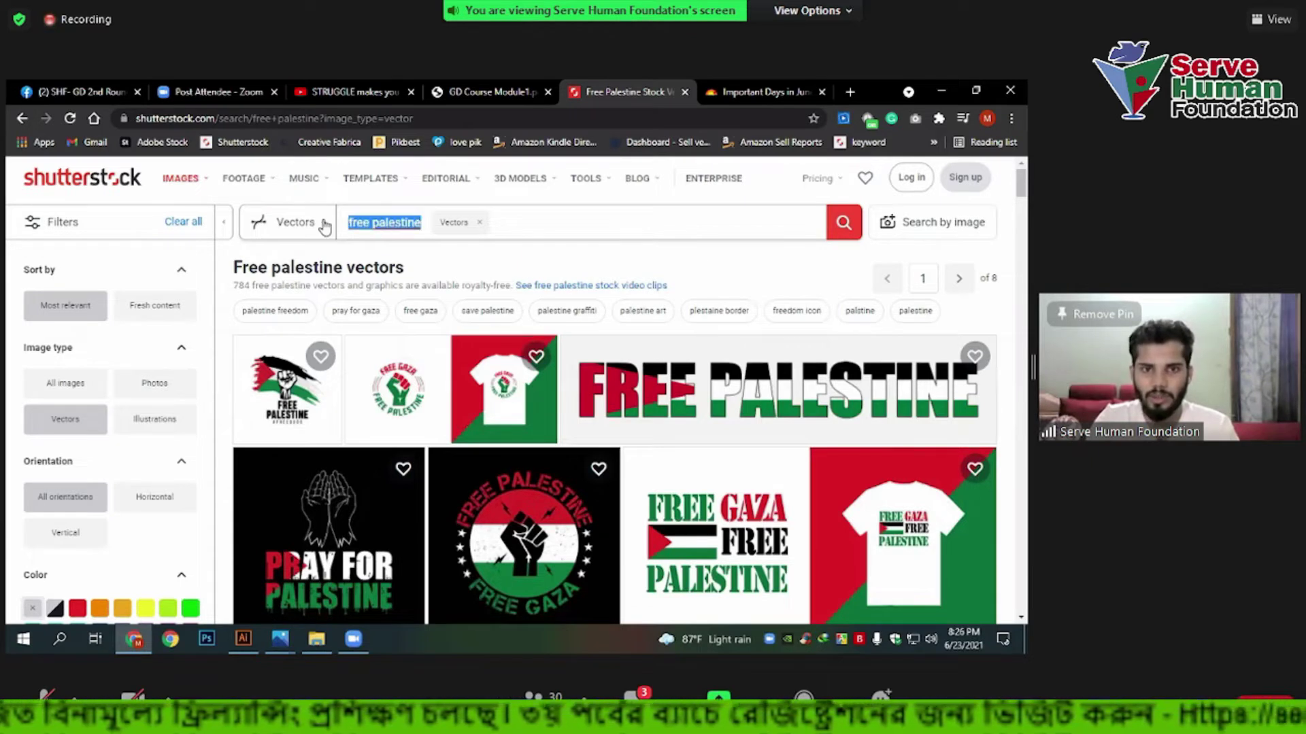
pyautogui.click(371, 271)
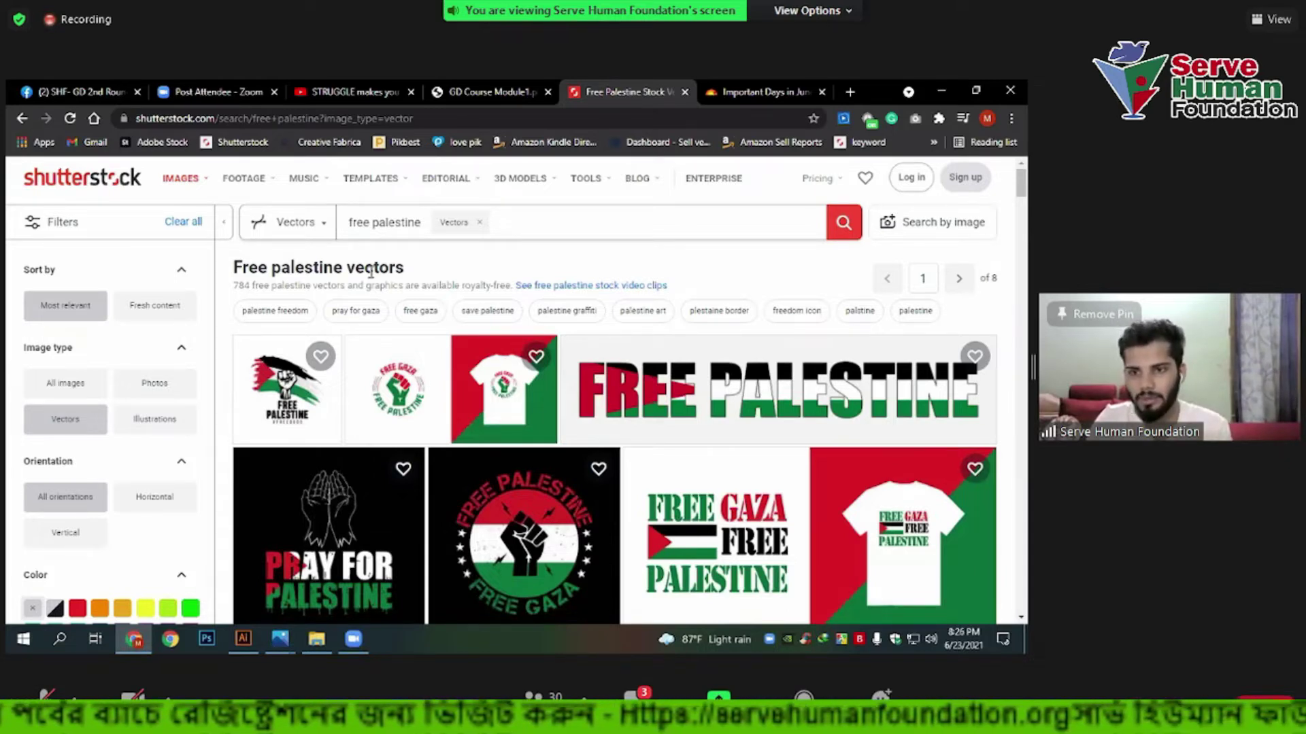
pyautogui.moveTo(424, 220); pyautogui.dragTo(307, 230)
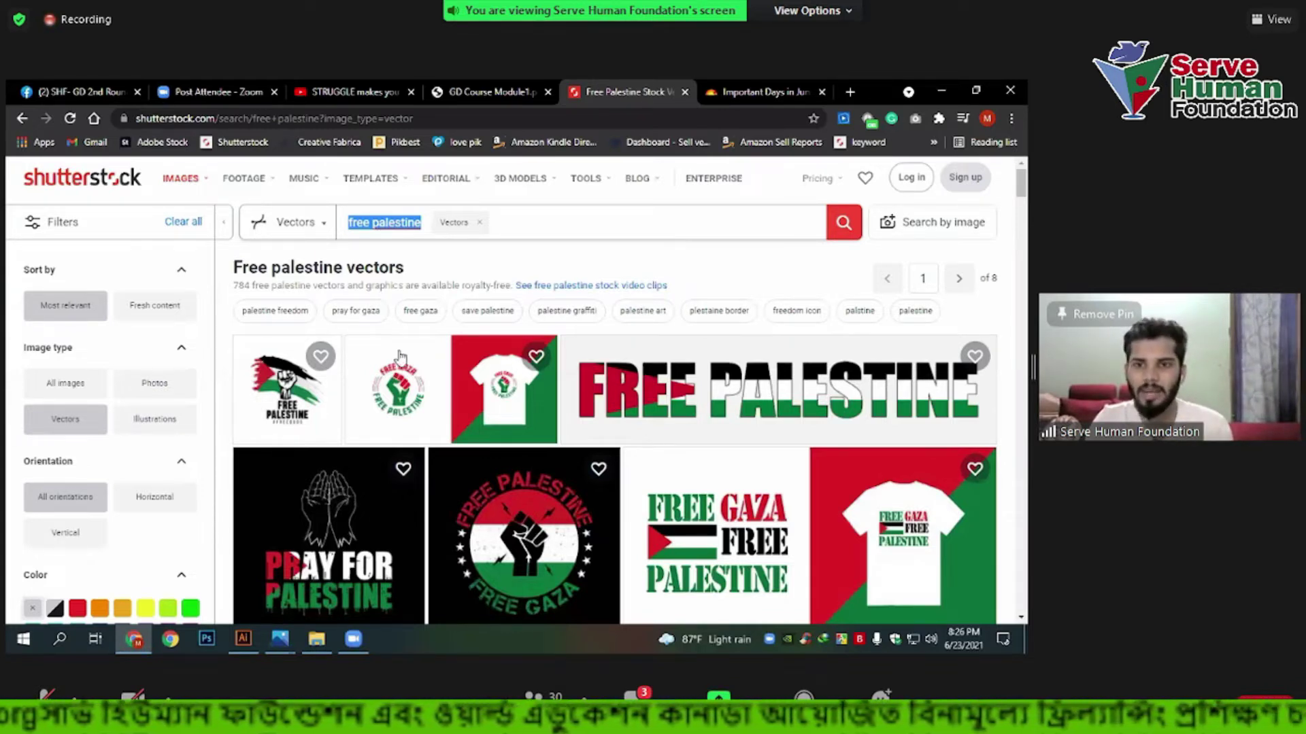
pyautogui.moveTo(287, 389)
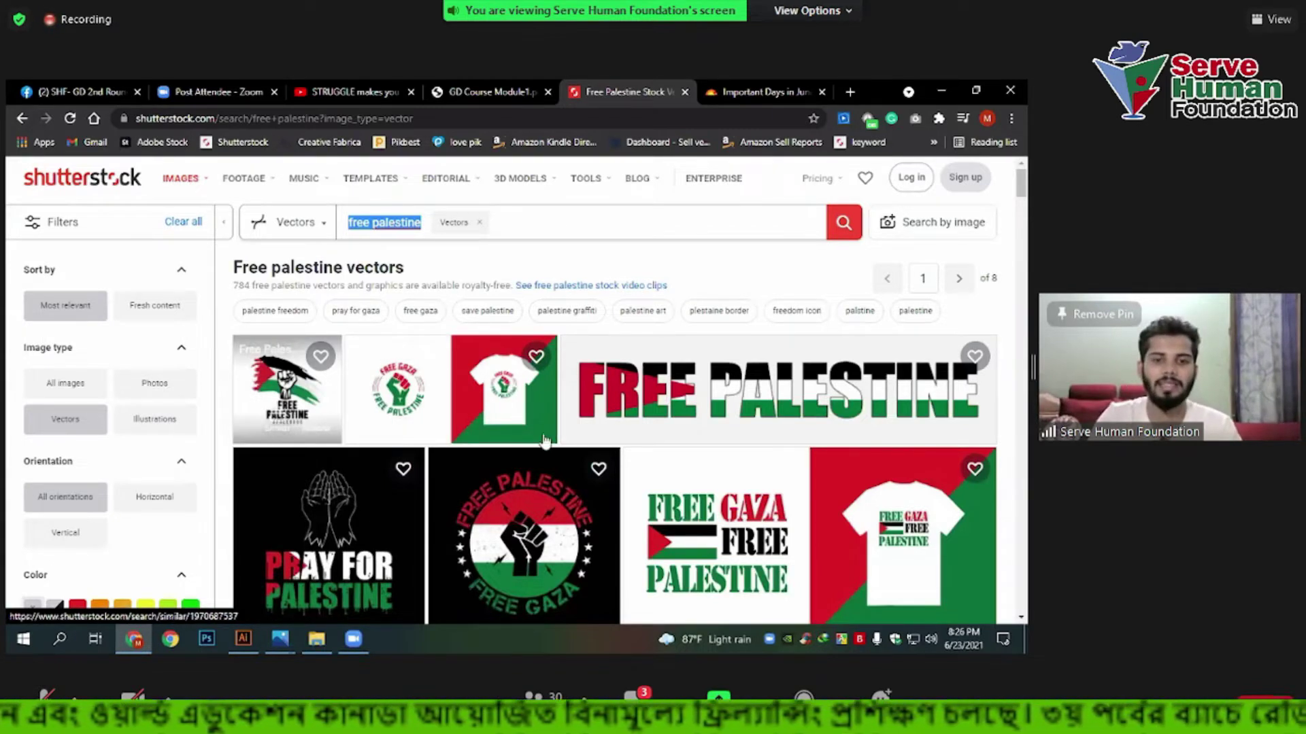
pyautogui.scroll(-3, 739, 338)
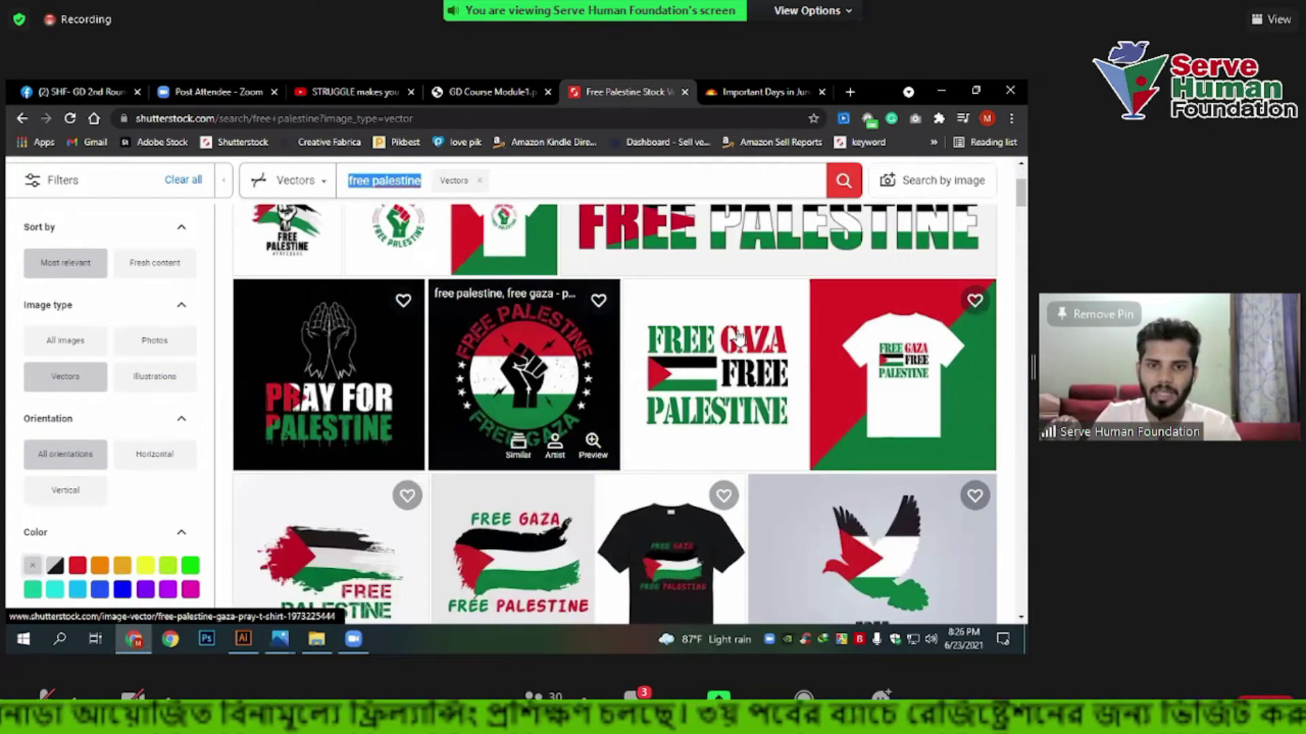
pyautogui.scroll(-3, 411, 385)
pyautogui.scroll(-5, 415, 385)
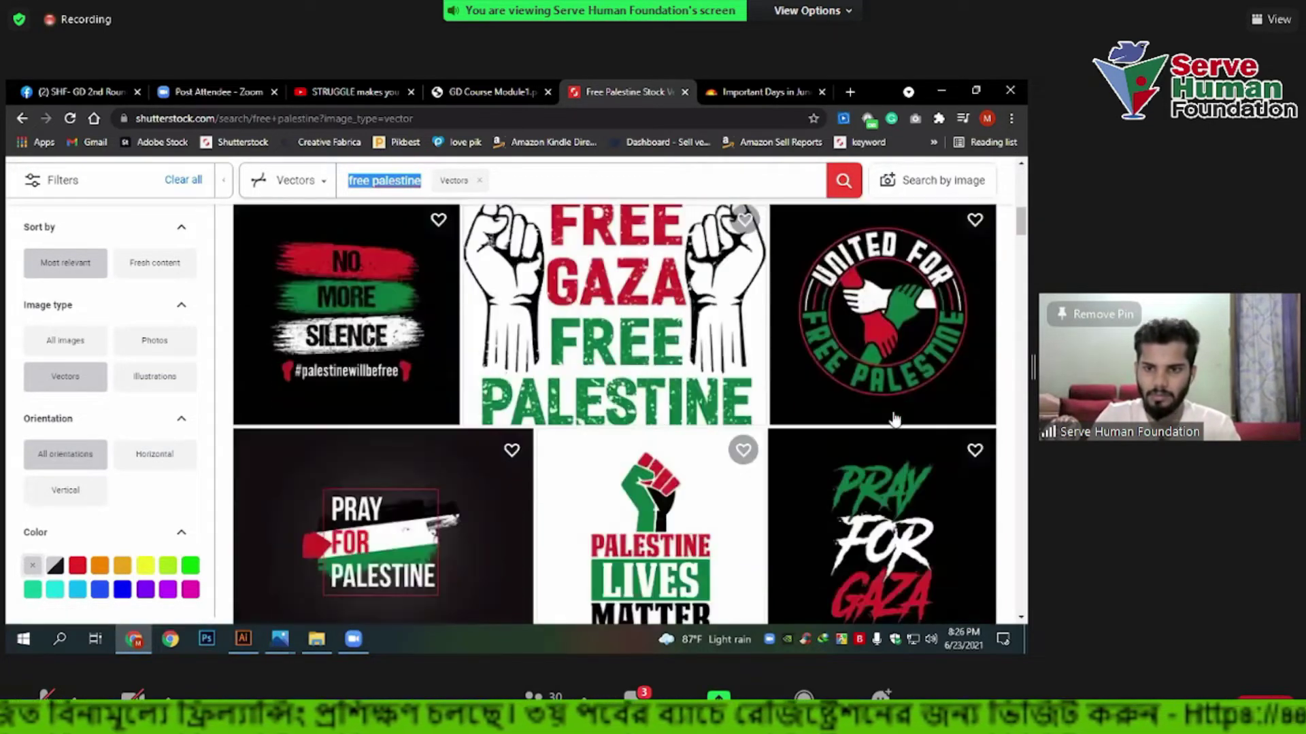
pyautogui.scroll(-4, 764, 386)
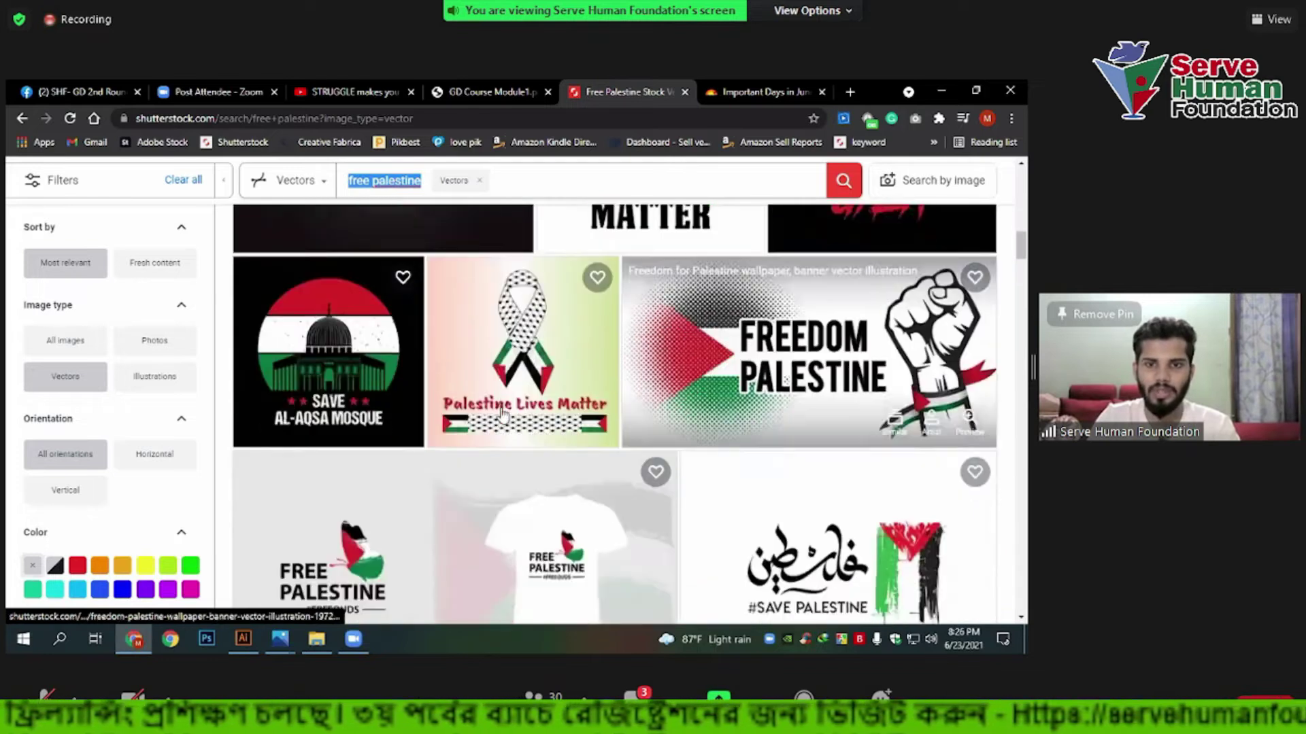
pyautogui.scroll(-5, 408, 427)
pyautogui.scroll(2, 408, 427)
pyautogui.scroll(1, 408, 427)
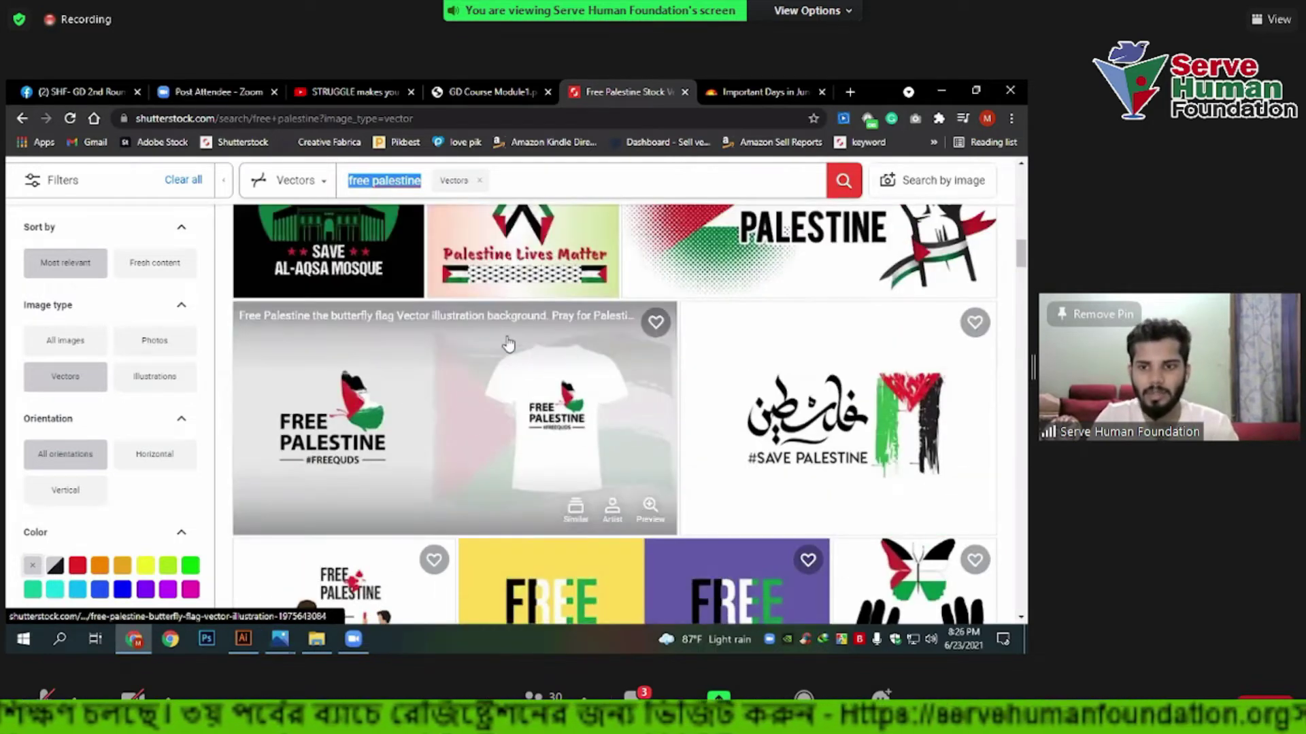
pyautogui.scroll(-2, 442, 408)
pyautogui.scroll(1, 391, 346)
pyautogui.scroll(3, 395, 347)
pyautogui.scroll(5, 396, 347)
pyautogui.scroll(5, 335, 300)
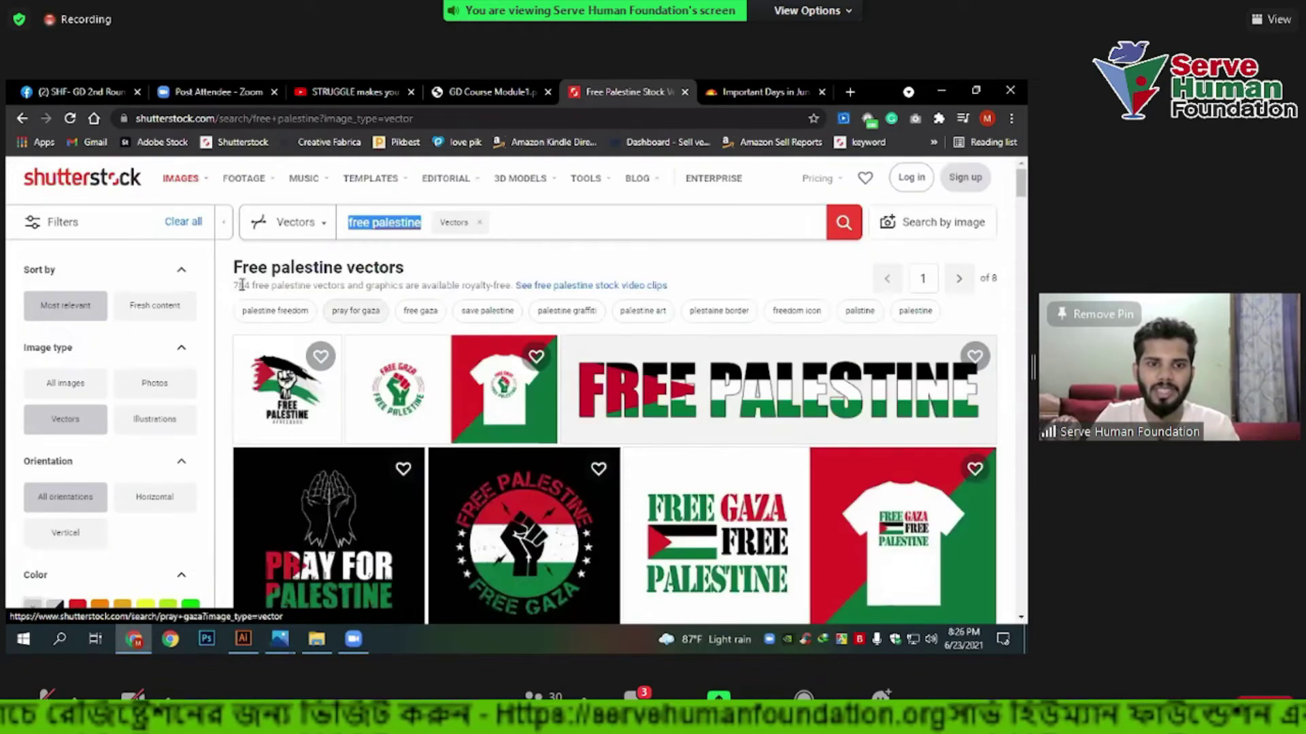
# Scroll to the bottom of the results and move on to page 2 of 8.
pyautogui.moveTo(234, 285); pyautogui.dragTo(270, 314)
pyautogui.scroll(-2, 830, 321)
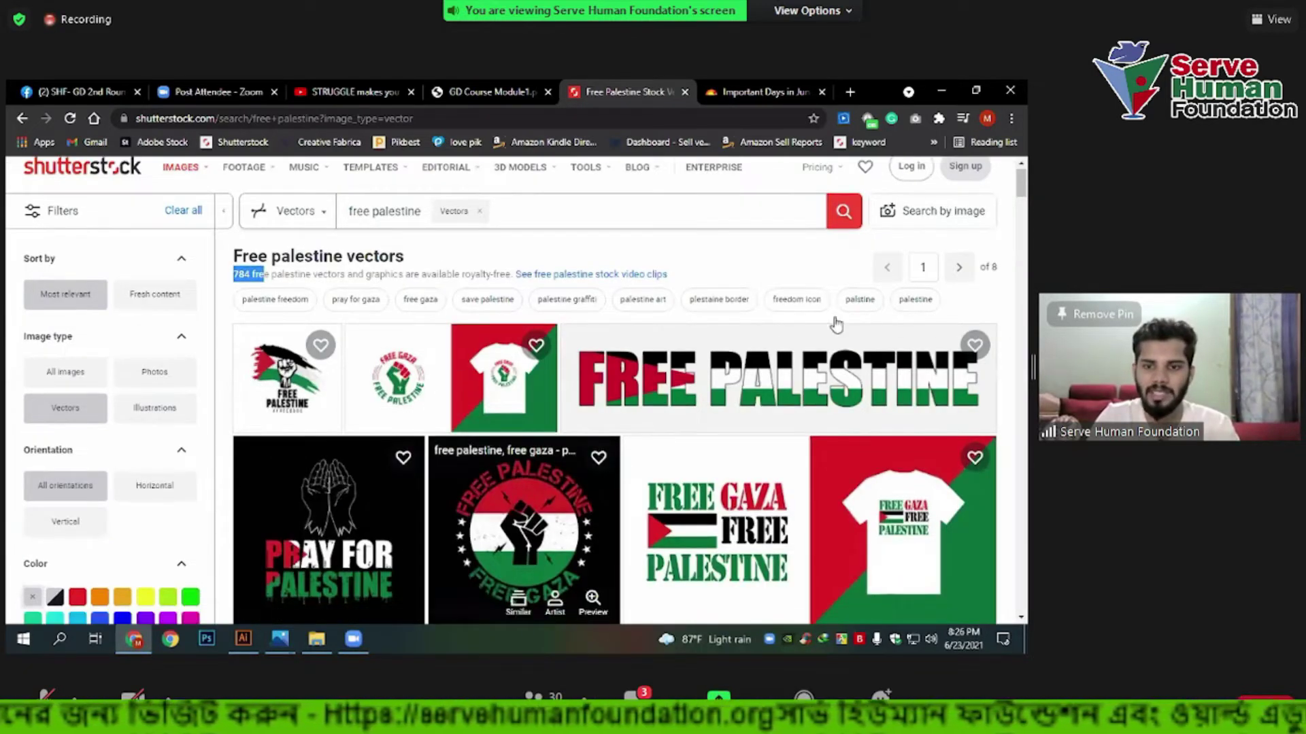
pyautogui.scroll(-5, 823, 324)
pyautogui.scroll(-1, 821, 324)
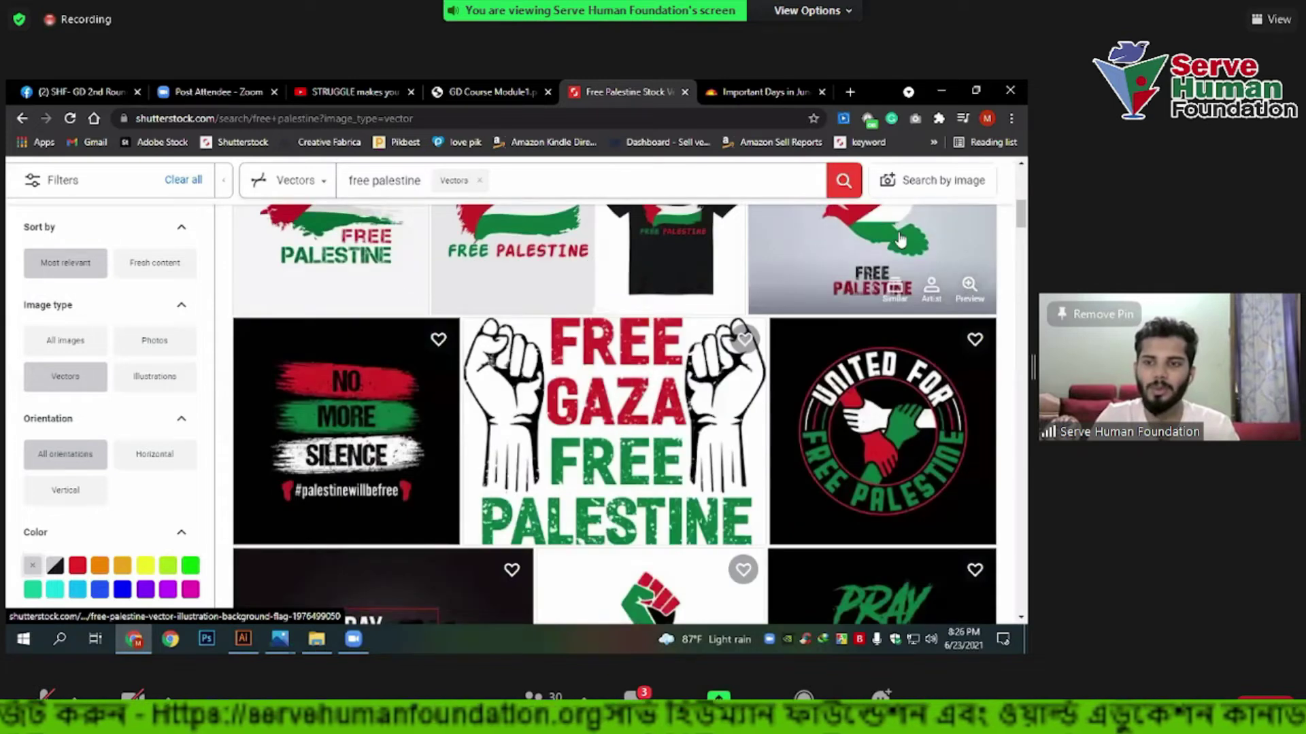
pyautogui.scroll(4, 901, 240)
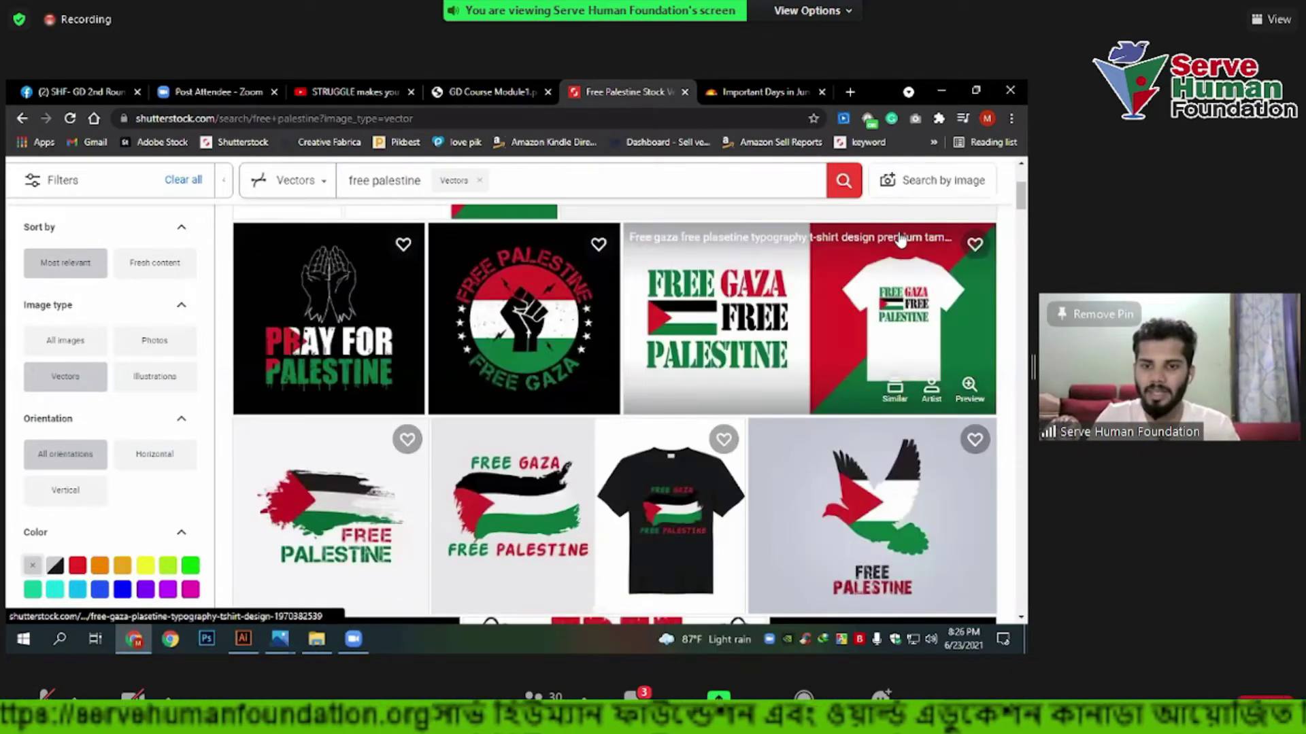
pyautogui.scroll(-2, 695, 422)
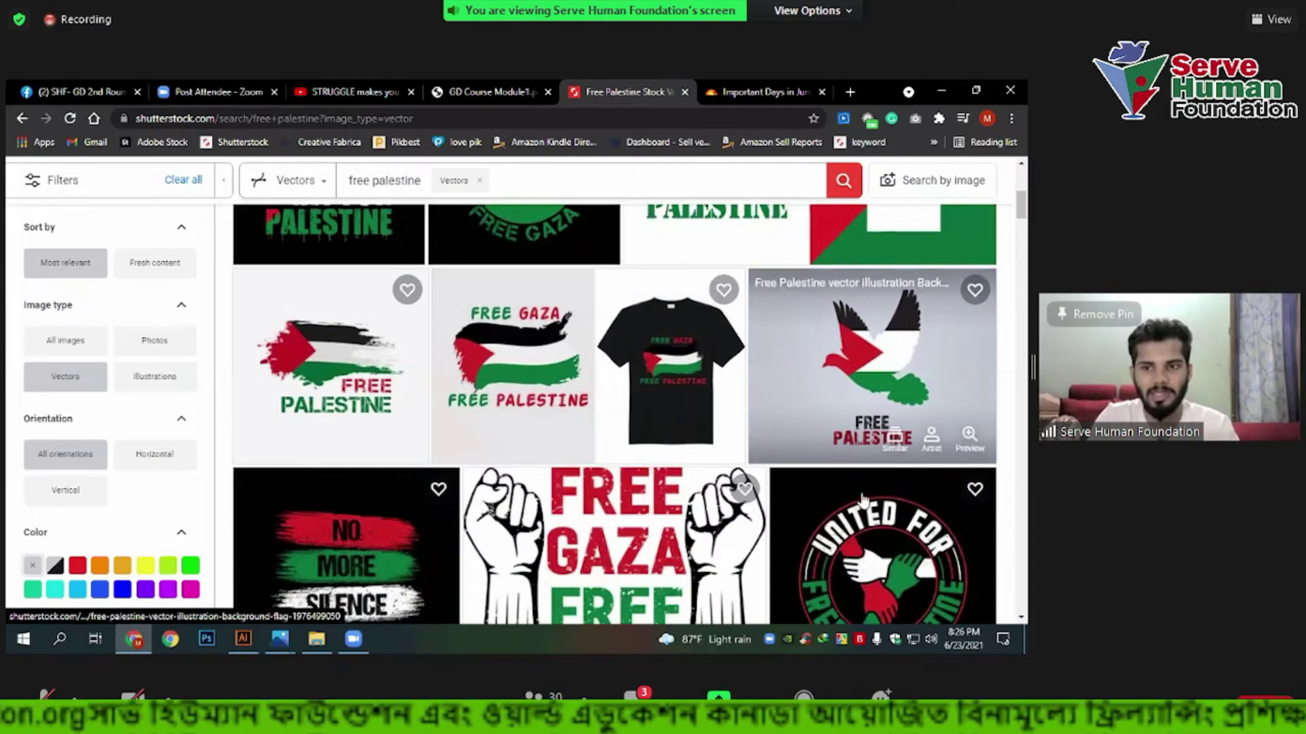
pyautogui.scroll(3, 864, 503)
pyautogui.scroll(-3, 901, 443)
pyautogui.scroll(2, 680, 456)
pyautogui.scroll(3, 452, 472)
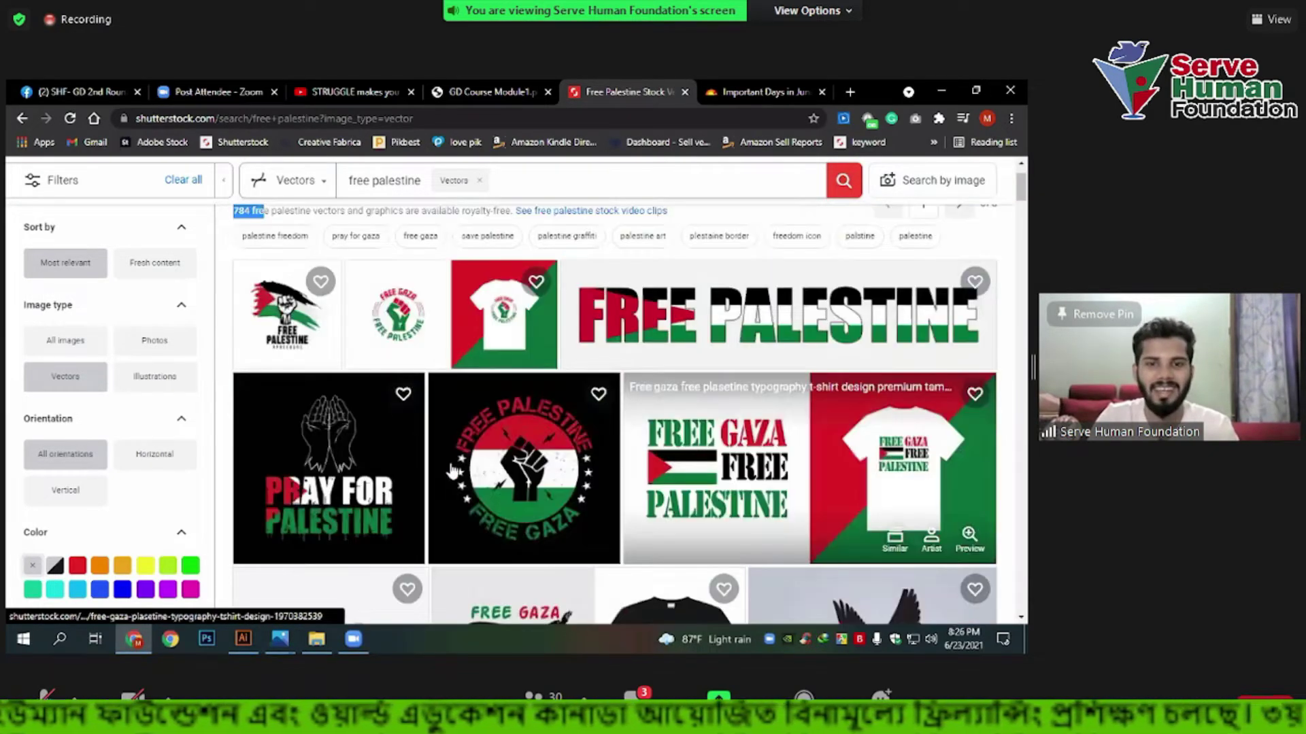
pyautogui.scroll(-4, 680, 422)
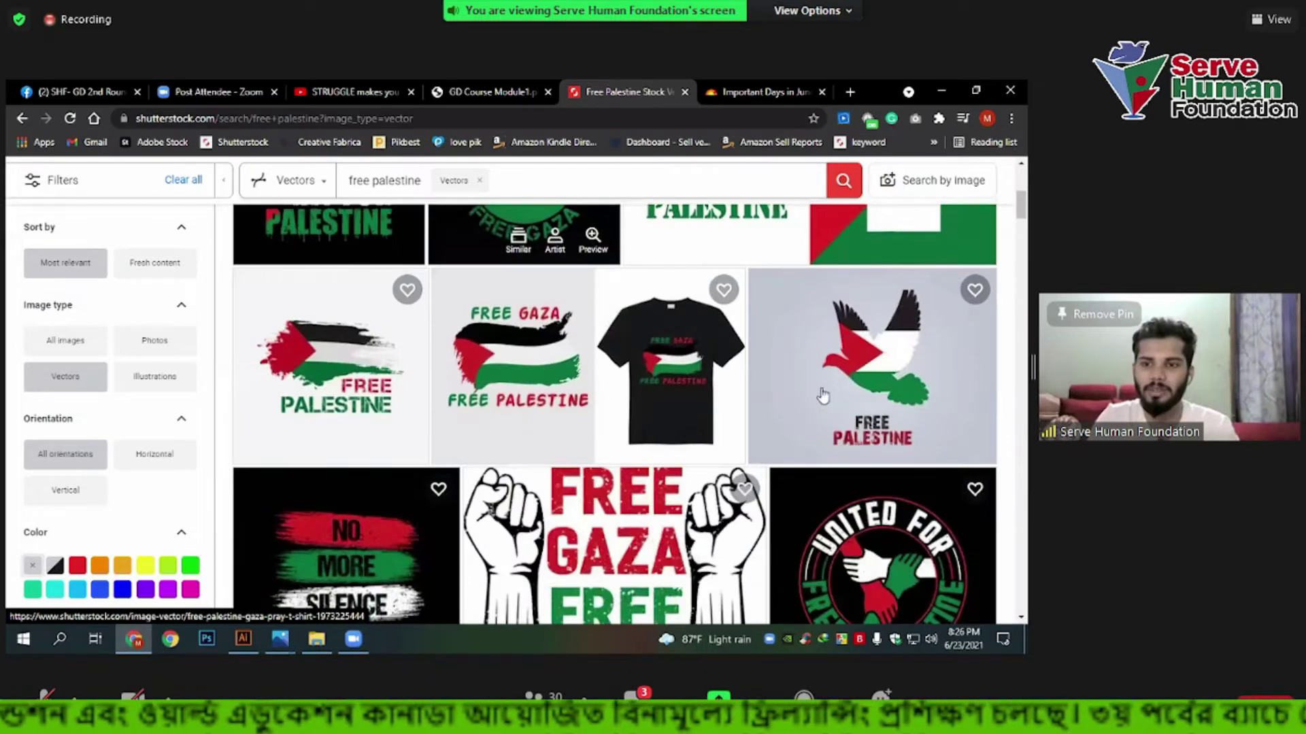
pyautogui.scroll(-2, 367, 408)
pyautogui.scroll(-3, 362, 401)
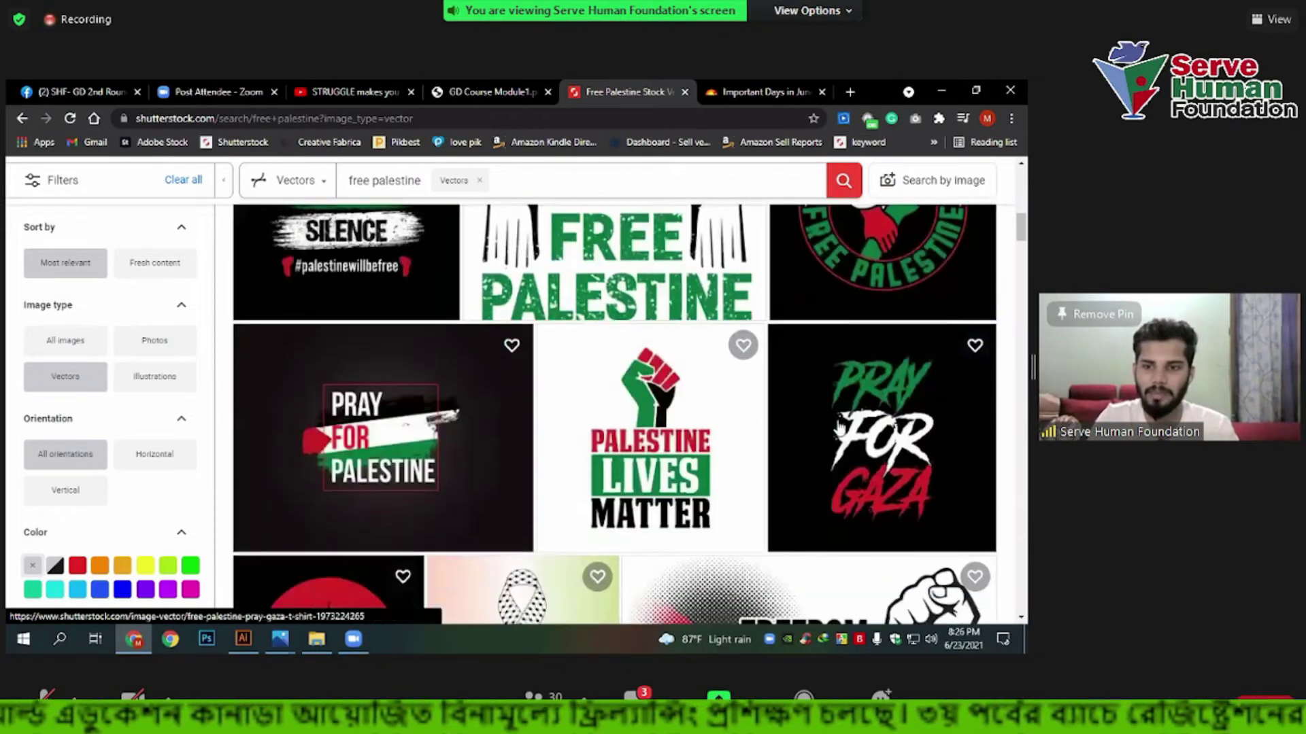
pyautogui.scroll(-4, 463, 443)
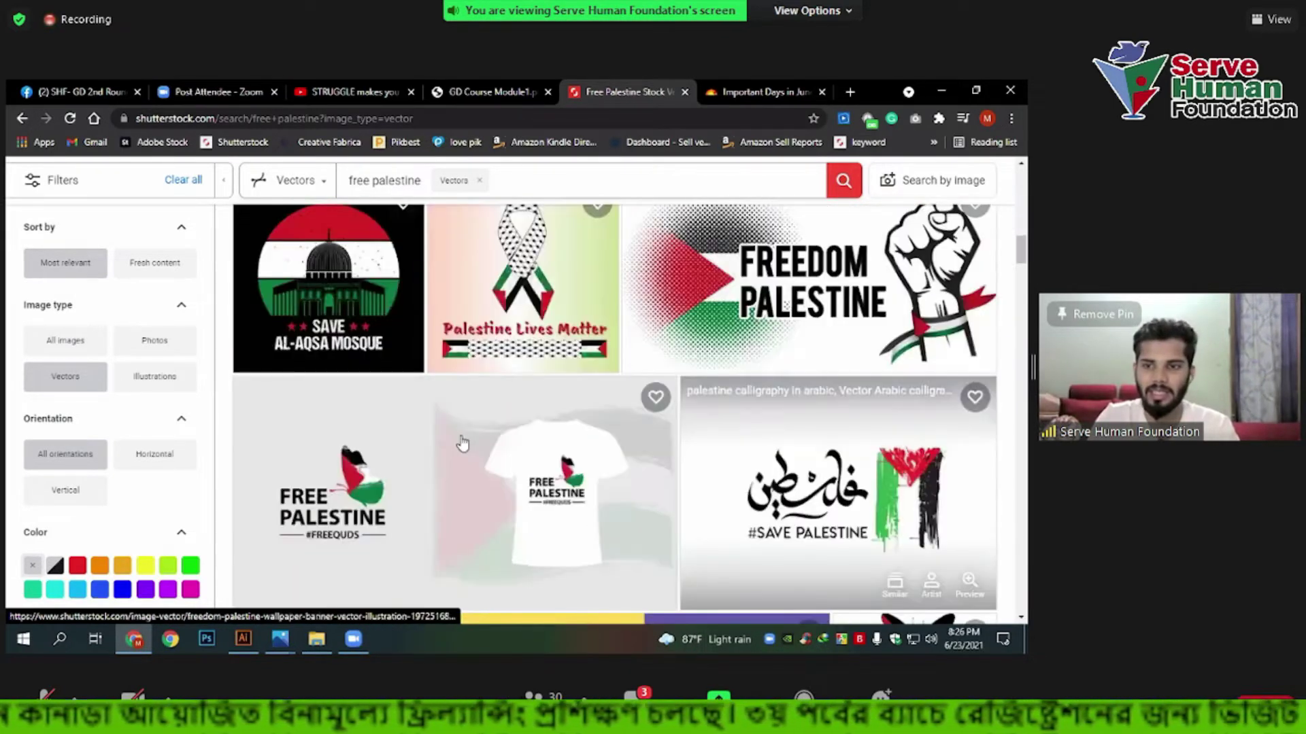
pyautogui.scroll(-3, 463, 443)
pyautogui.scroll(-4, 462, 435)
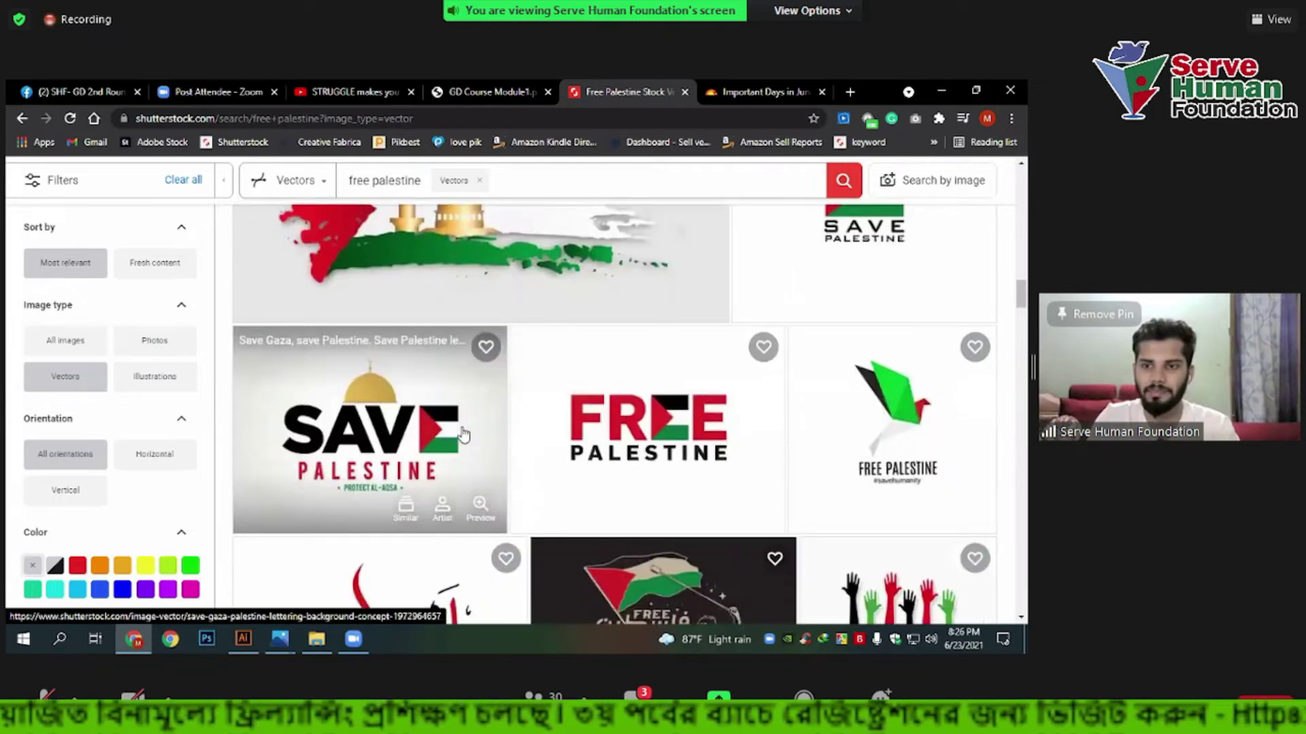
pyautogui.scroll(-4, 463, 434)
pyautogui.scroll(-4, 462, 429)
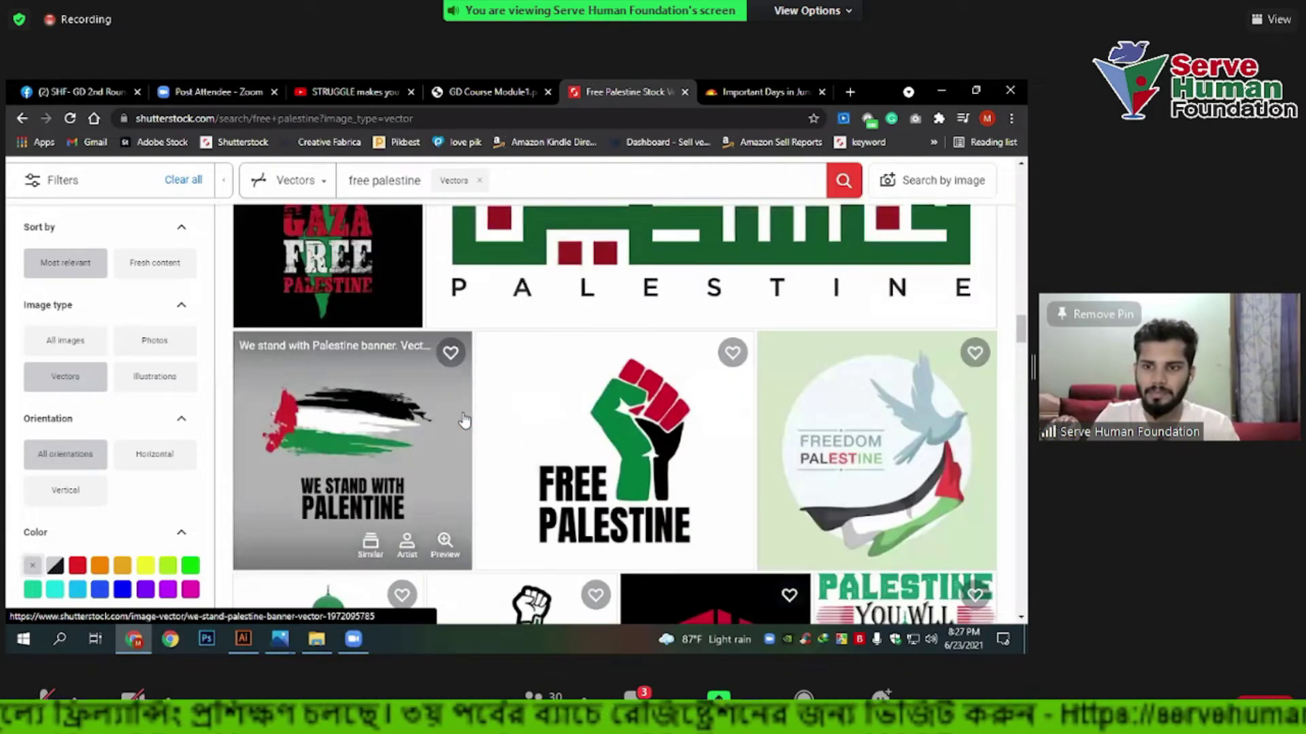
pyautogui.scroll(-3, 463, 421)
pyautogui.scroll(-5, 466, 419)
pyautogui.scroll(-1, 469, 418)
pyautogui.scroll(-2, 476, 417)
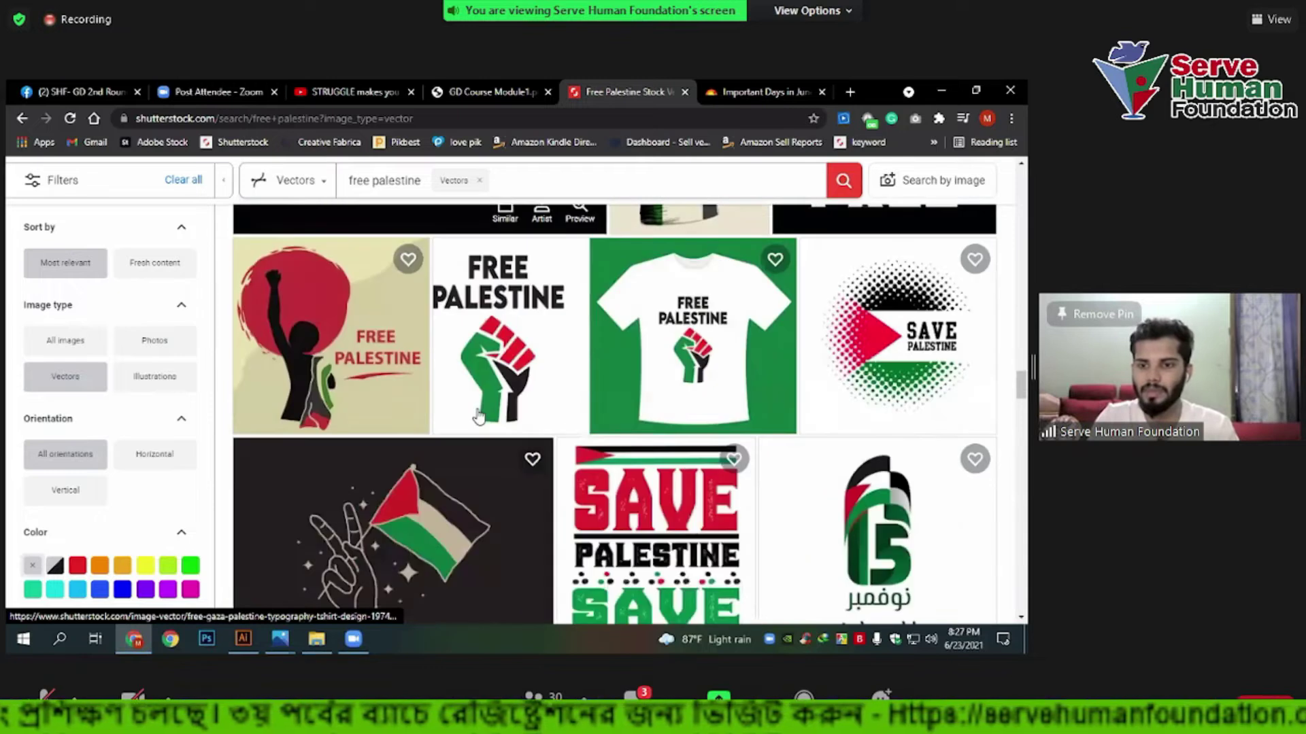
pyautogui.scroll(-2, 478, 417)
pyautogui.scroll(-4, 442, 408)
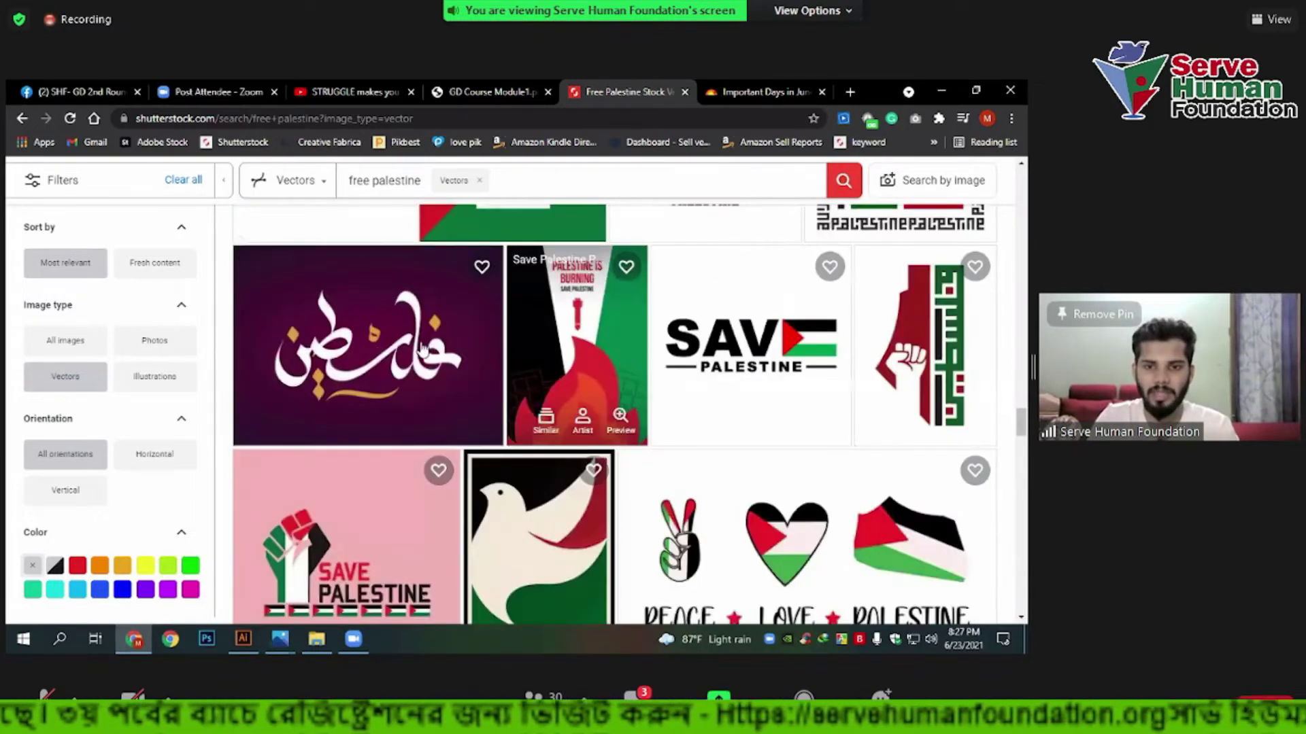
pyautogui.scroll(-4, 401, 470)
pyautogui.scroll(-5, 762, 481)
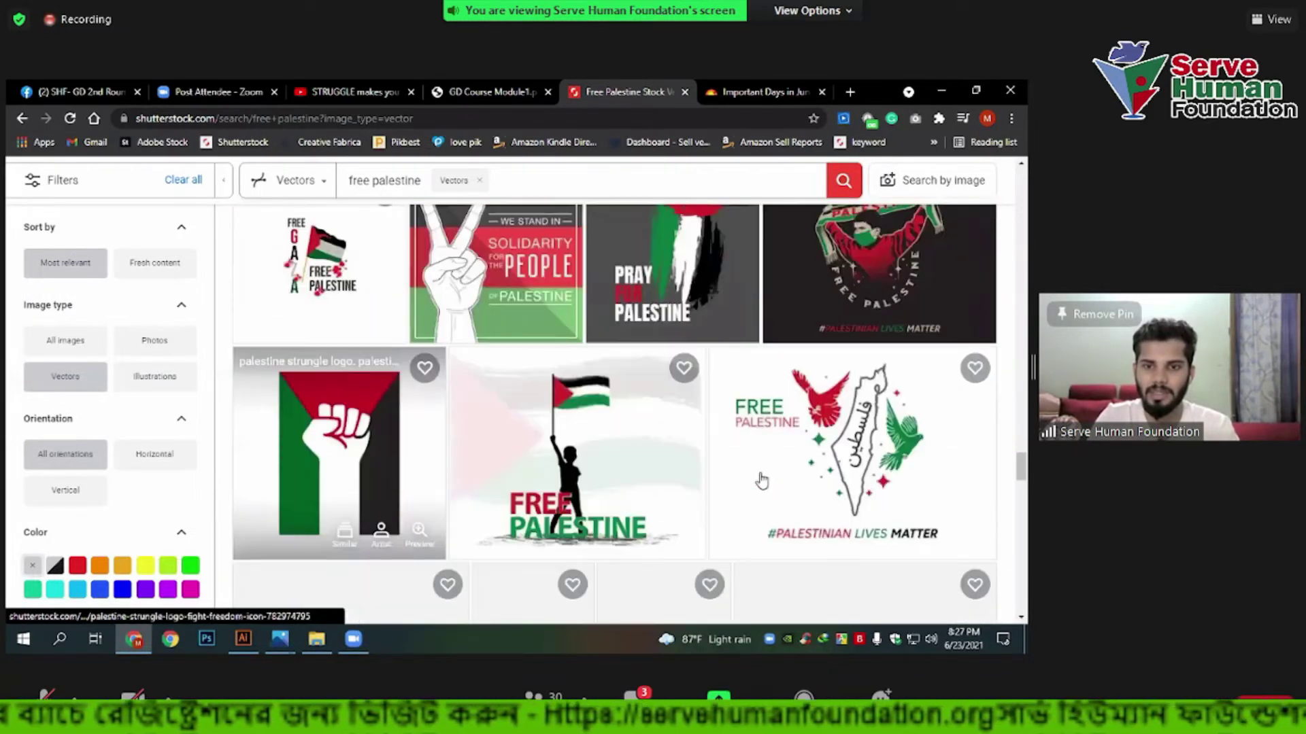
pyautogui.scroll(-1, 762, 481)
pyautogui.scroll(3, 886, 398)
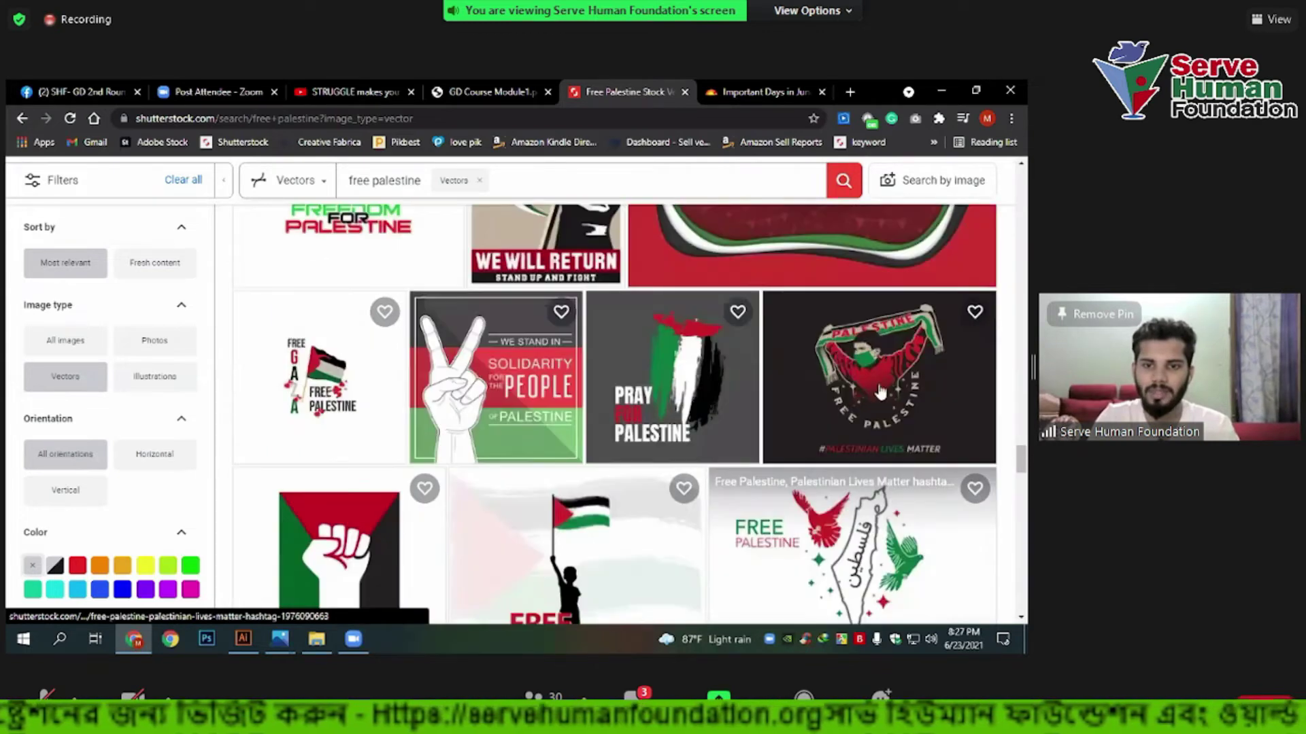
pyautogui.scroll(-4, 886, 398)
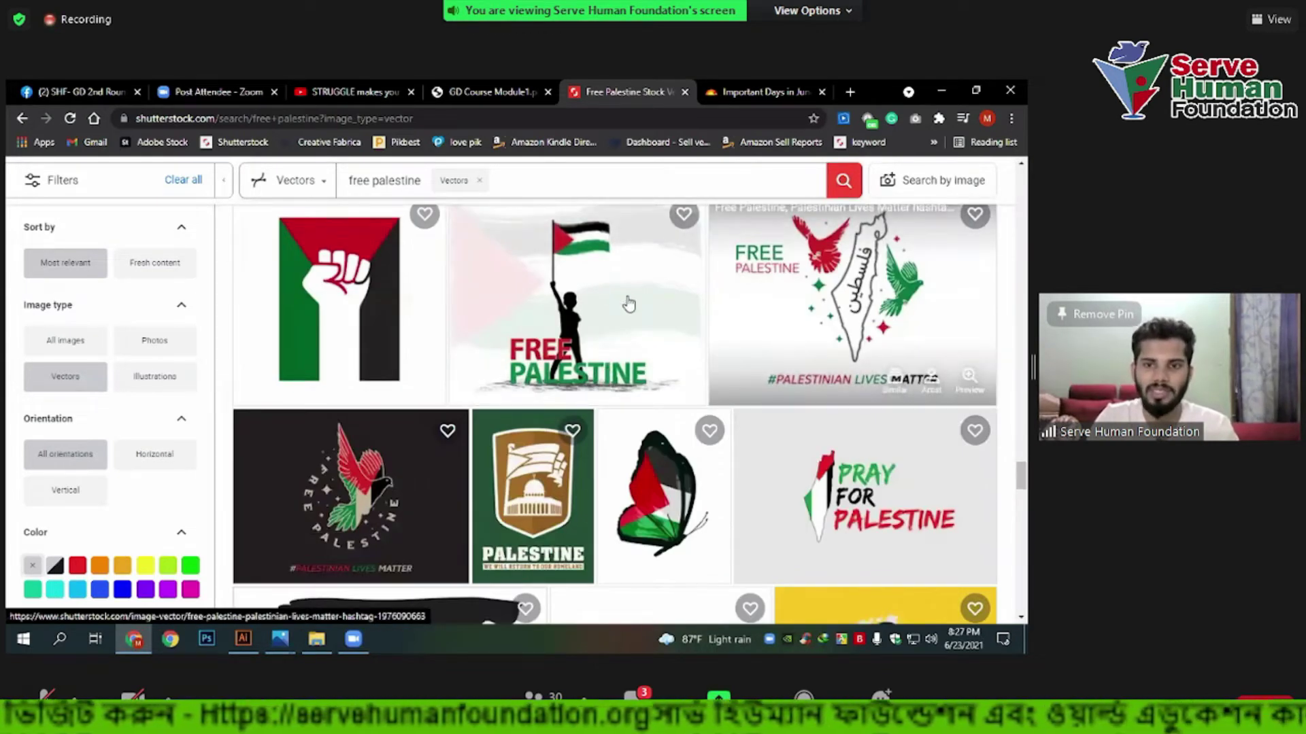
pyautogui.scroll(1, 627, 304)
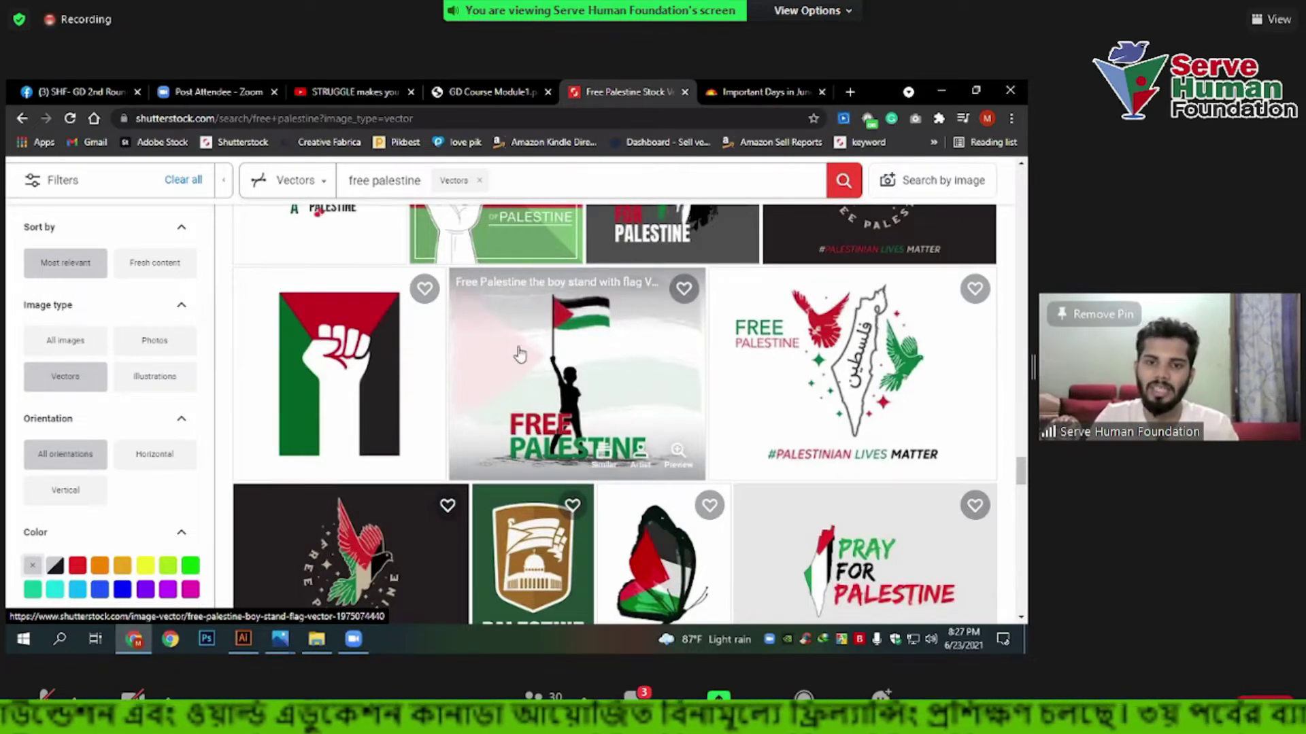
pyautogui.scroll(-1, 582, 304)
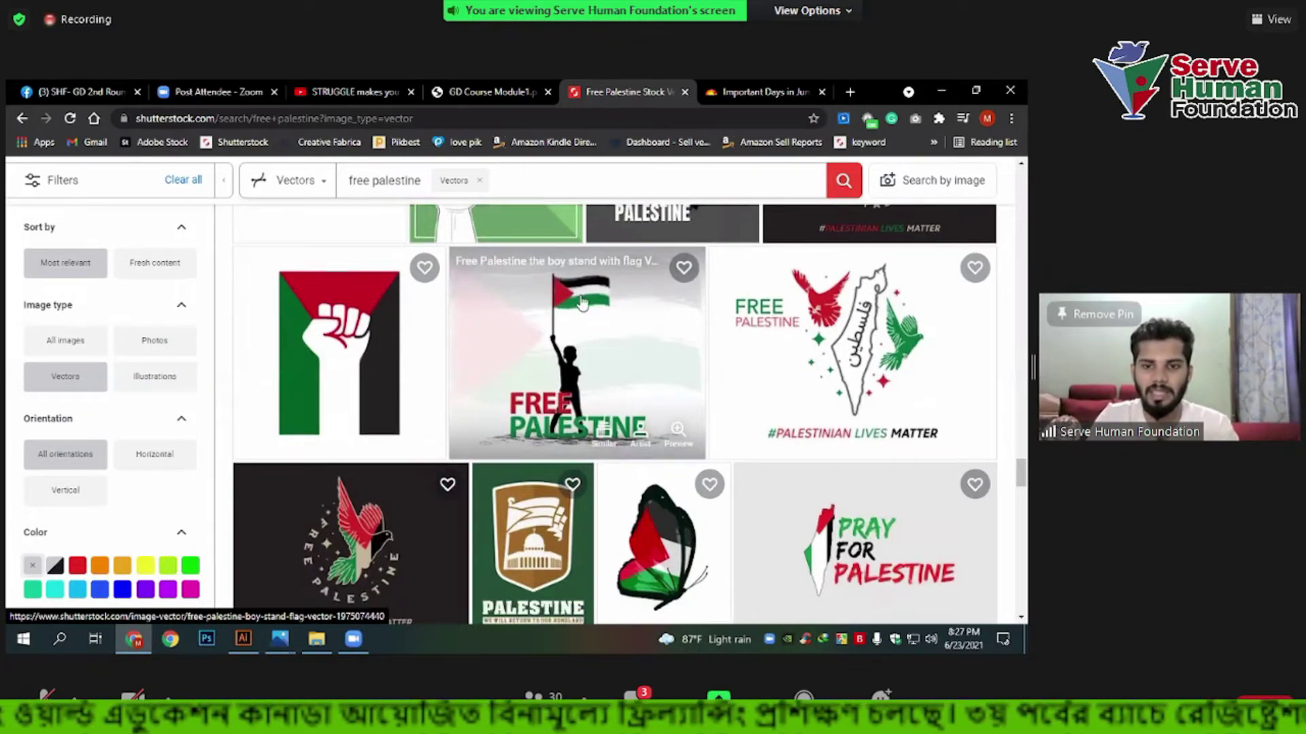
pyautogui.scroll(-2, 581, 304)
pyautogui.scroll(2, 646, 394)
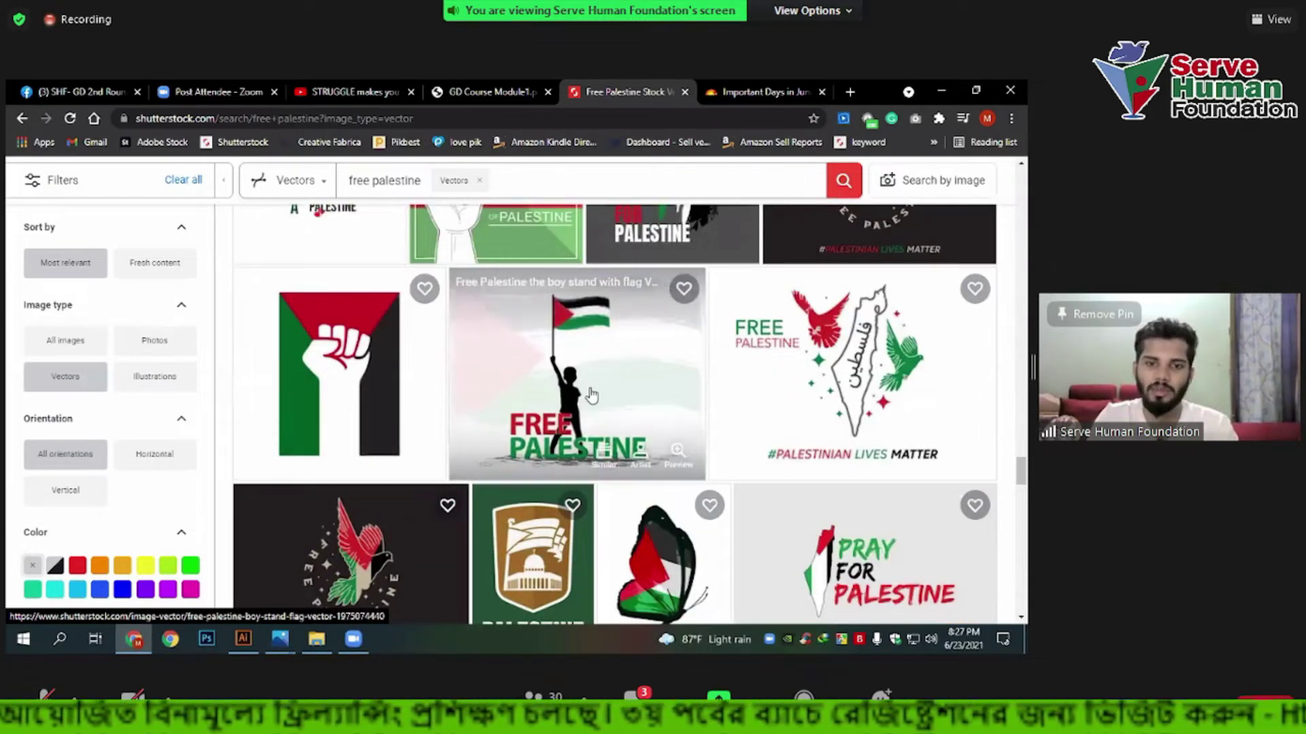
pyautogui.scroll(-1, 590, 395)
pyautogui.scroll(-1, 646, 408)
pyautogui.scroll(-2, 748, 422)
pyautogui.scroll(-2, 832, 434)
pyautogui.scroll(-3, 833, 434)
pyautogui.scroll(-3, 822, 449)
pyautogui.scroll(-1, 811, 476)
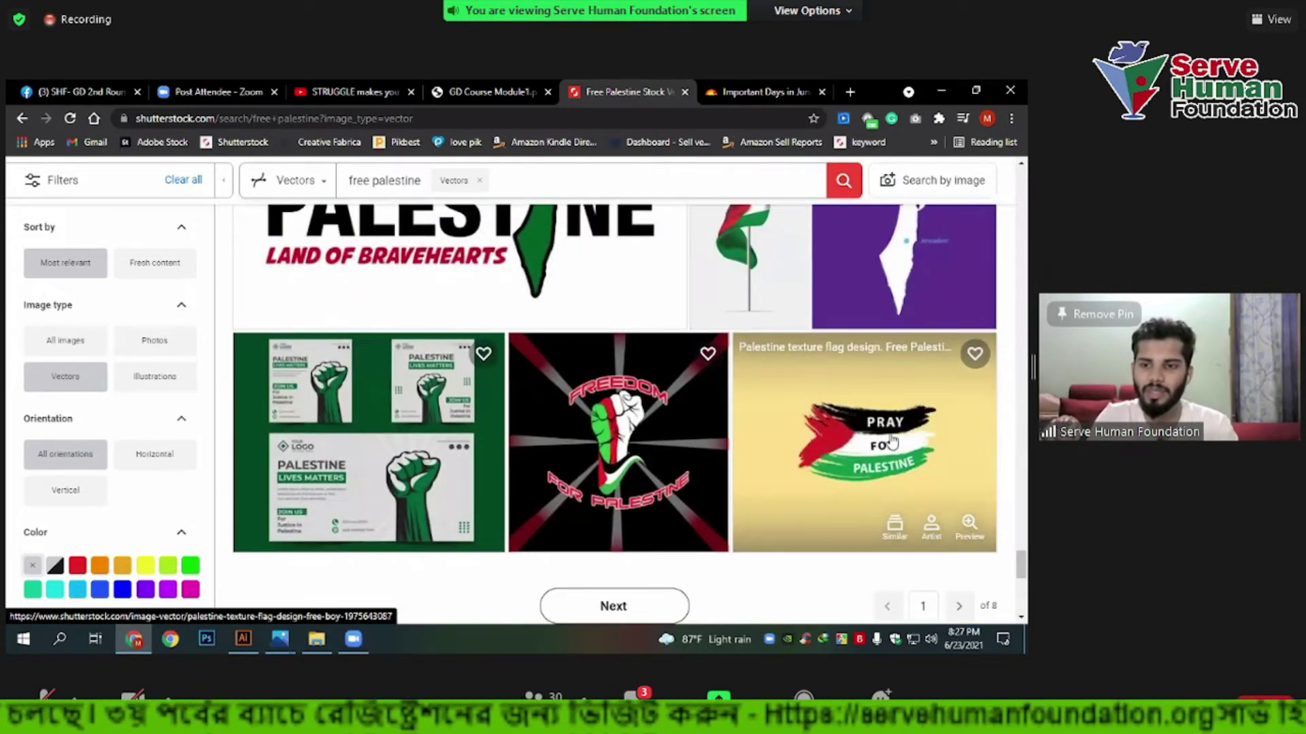
pyautogui.scroll(1, 892, 442)
pyautogui.scroll(4, 877, 428)
pyautogui.scroll(-4, 850, 415)
pyautogui.scroll(-2, 825, 390)
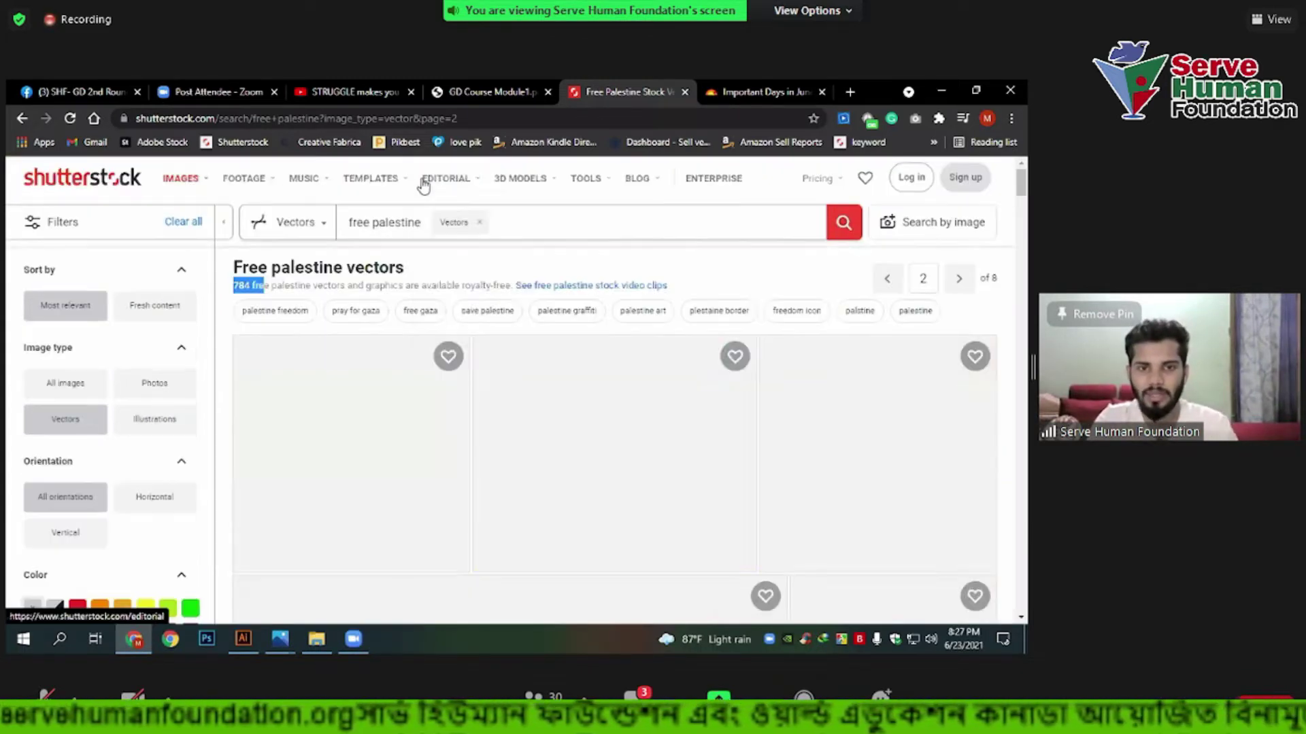
pyautogui.scroll(-5, 449, 415)
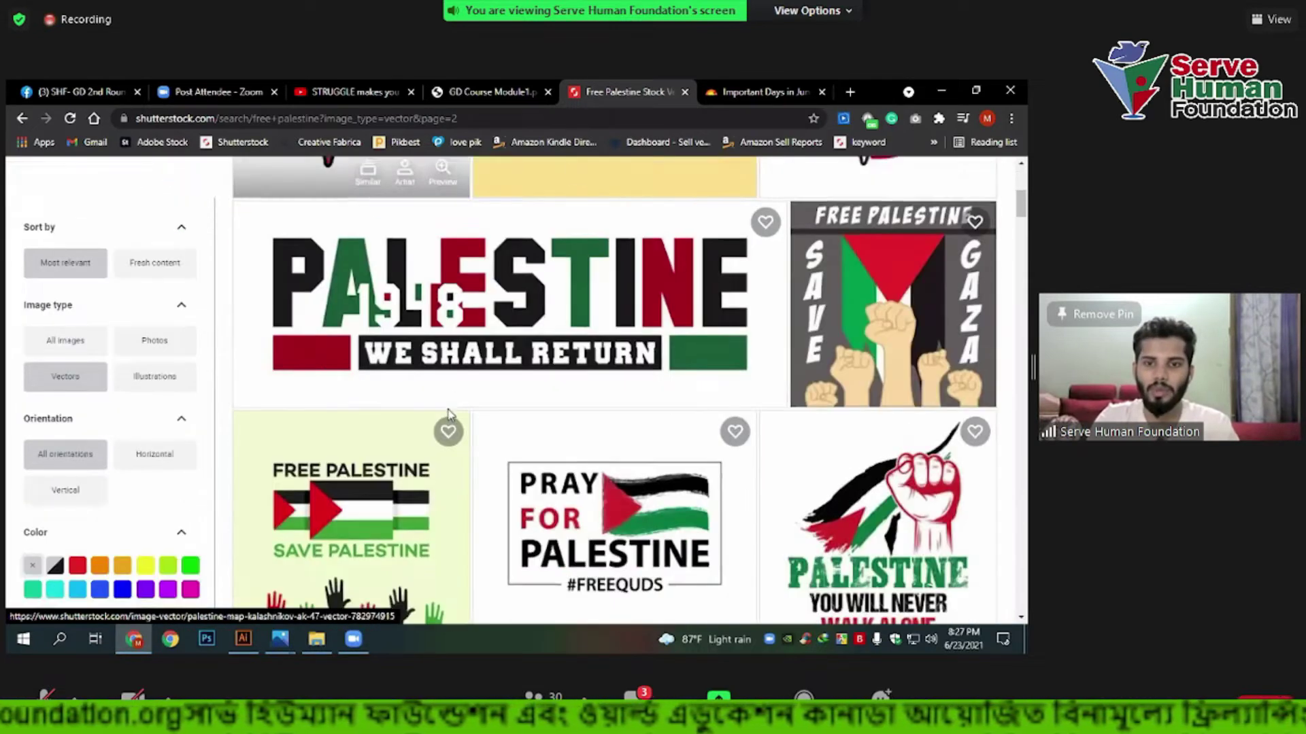
pyautogui.scroll(3, 446, 401)
pyautogui.scroll(1, 612, 378)
pyautogui.scroll(2, 588, 371)
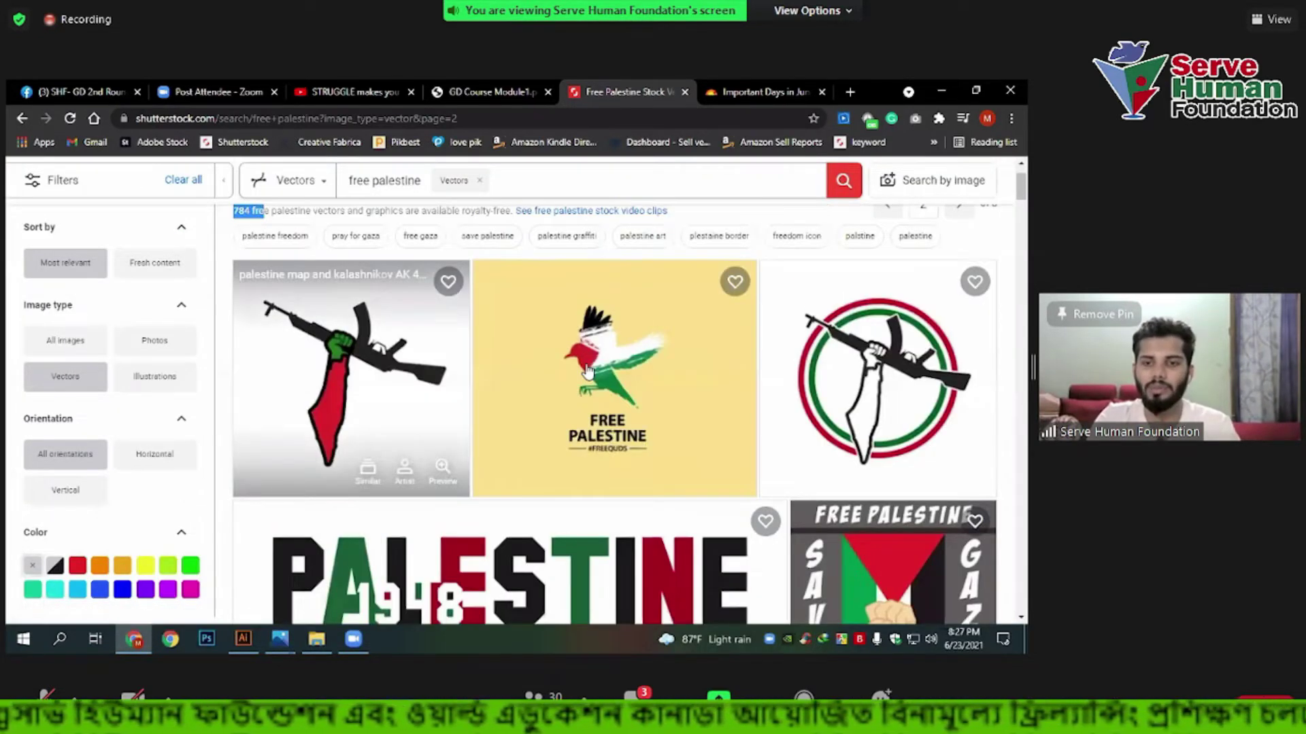
pyautogui.moveTo(613, 377)
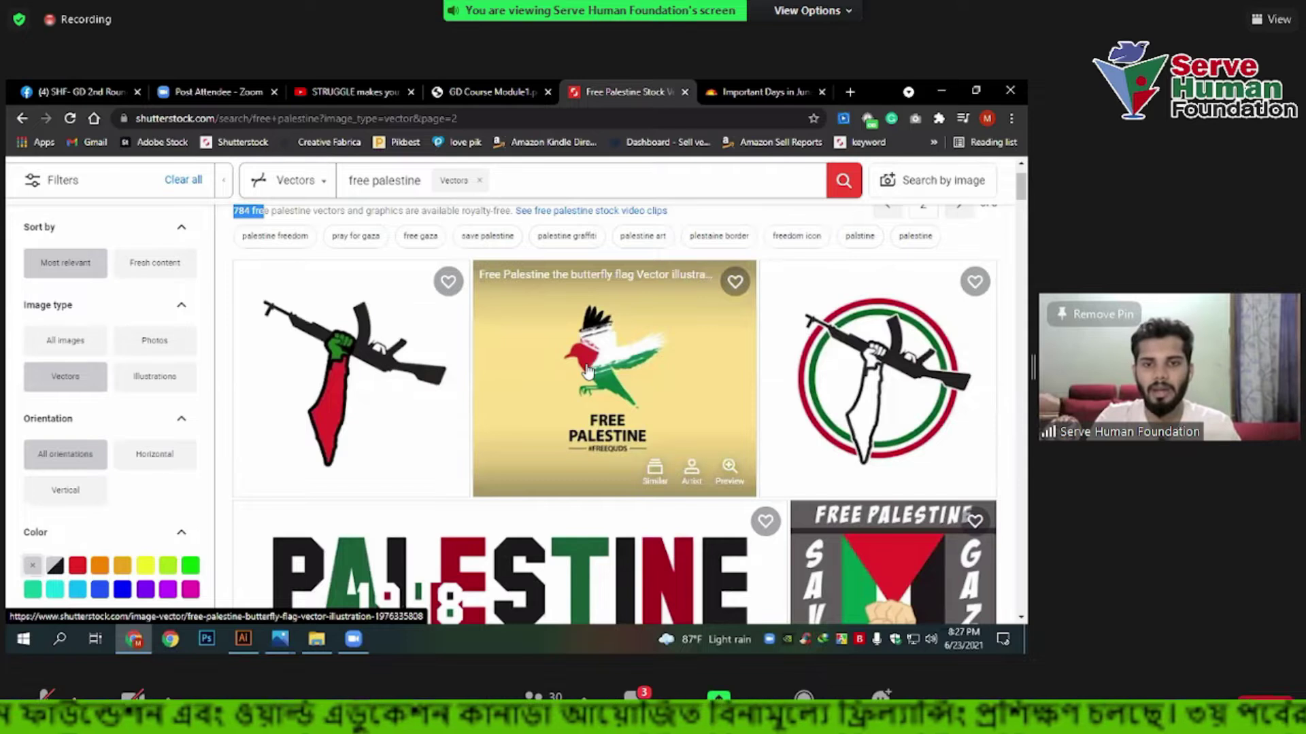
pyautogui.scroll(2, 588, 371)
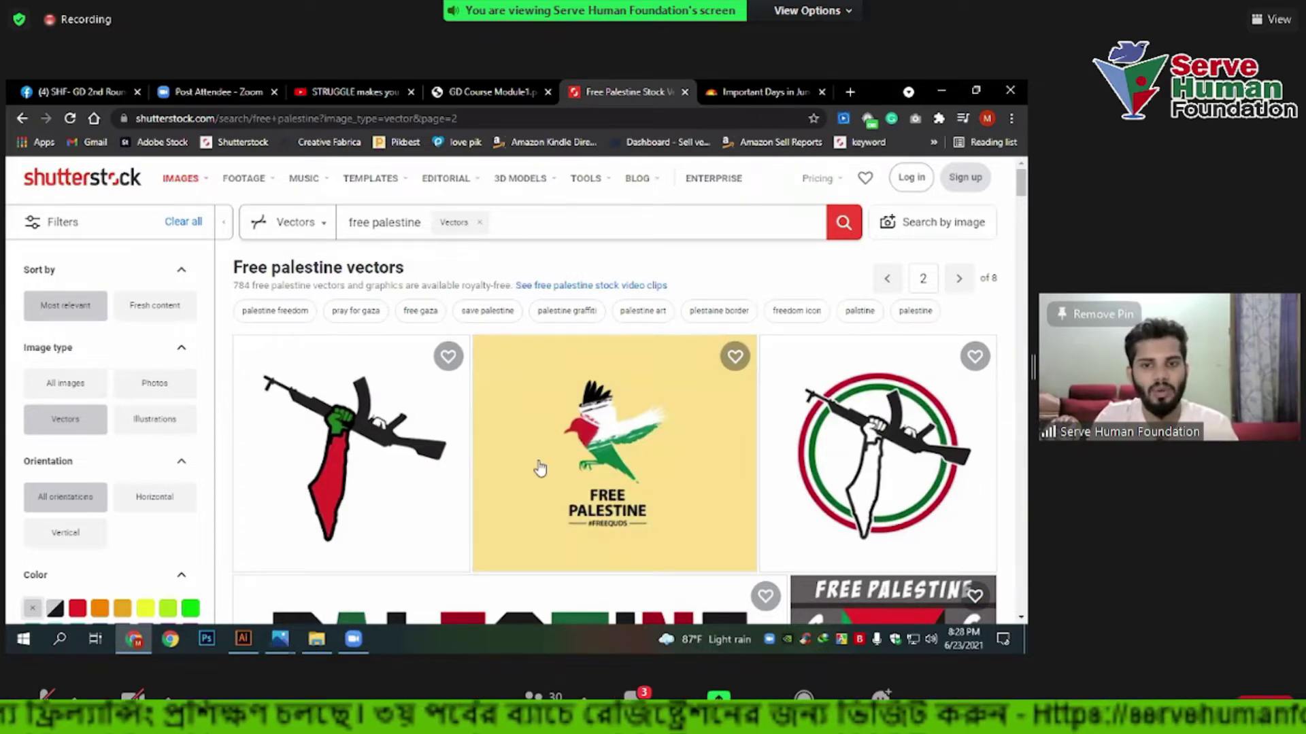
pyautogui.scroll(-3, 530, 466)
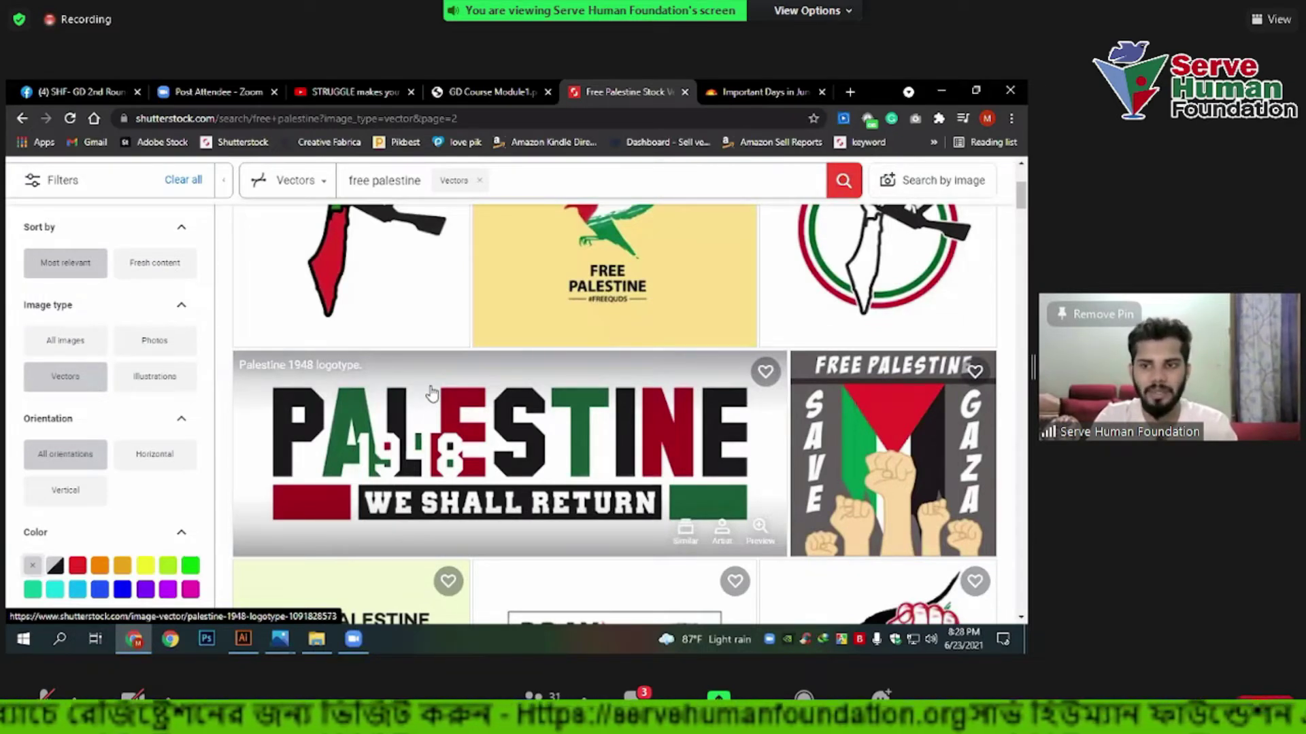
pyautogui.scroll(-2, 592, 521)
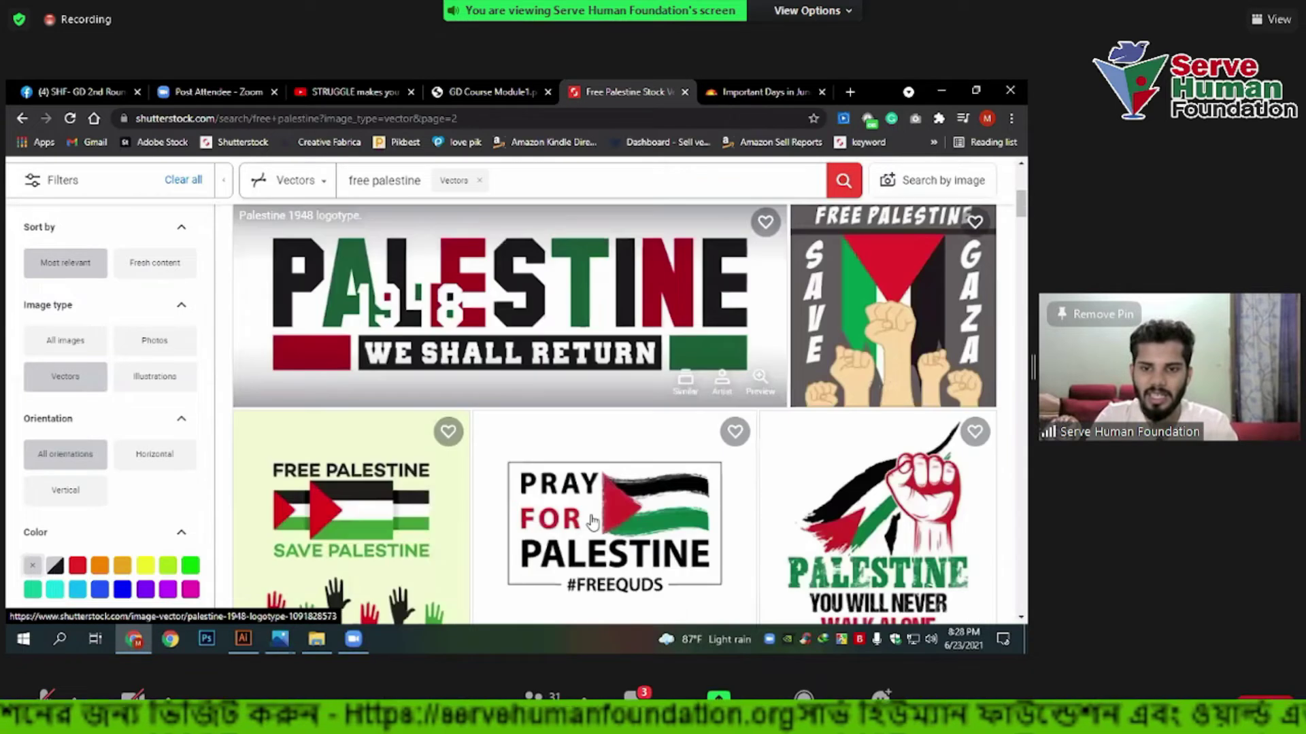
pyautogui.scroll(-3, 592, 520)
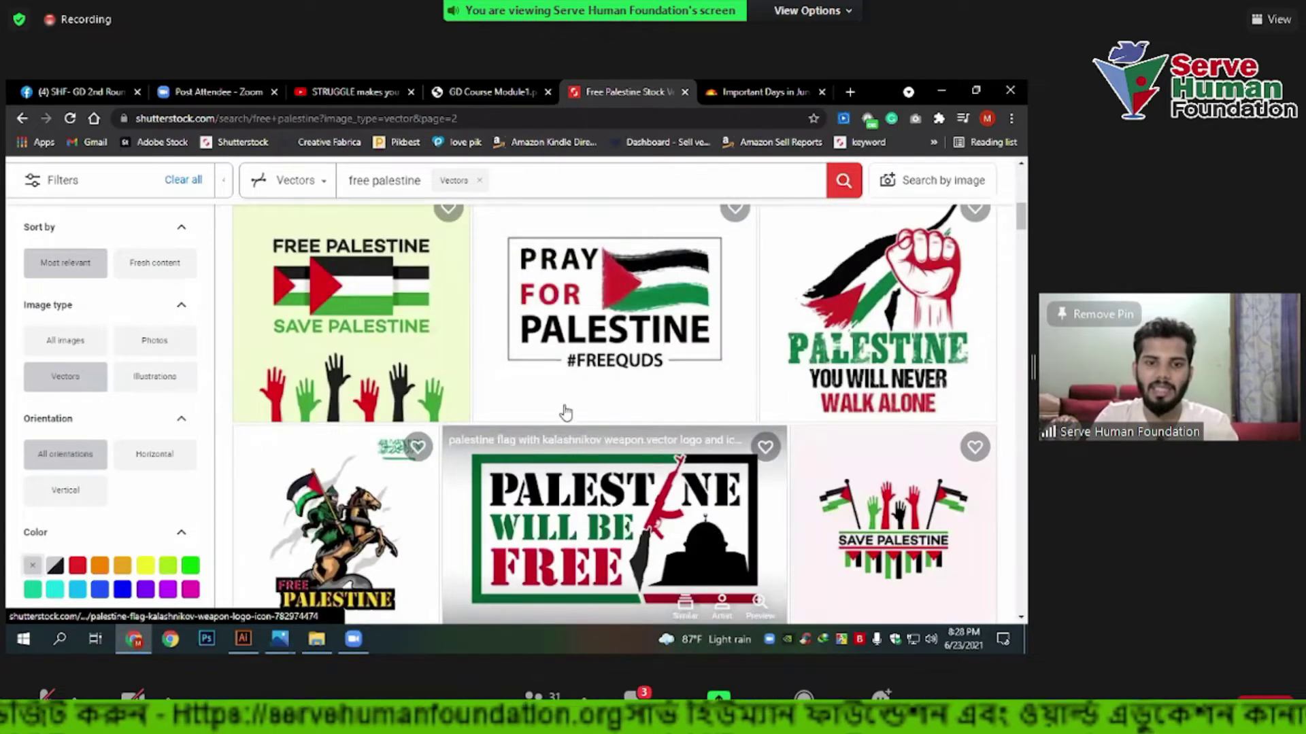
pyautogui.scroll(2, 504, 320)
pyautogui.scroll(2, 504, 320)
pyautogui.scroll(2, 504, 321)
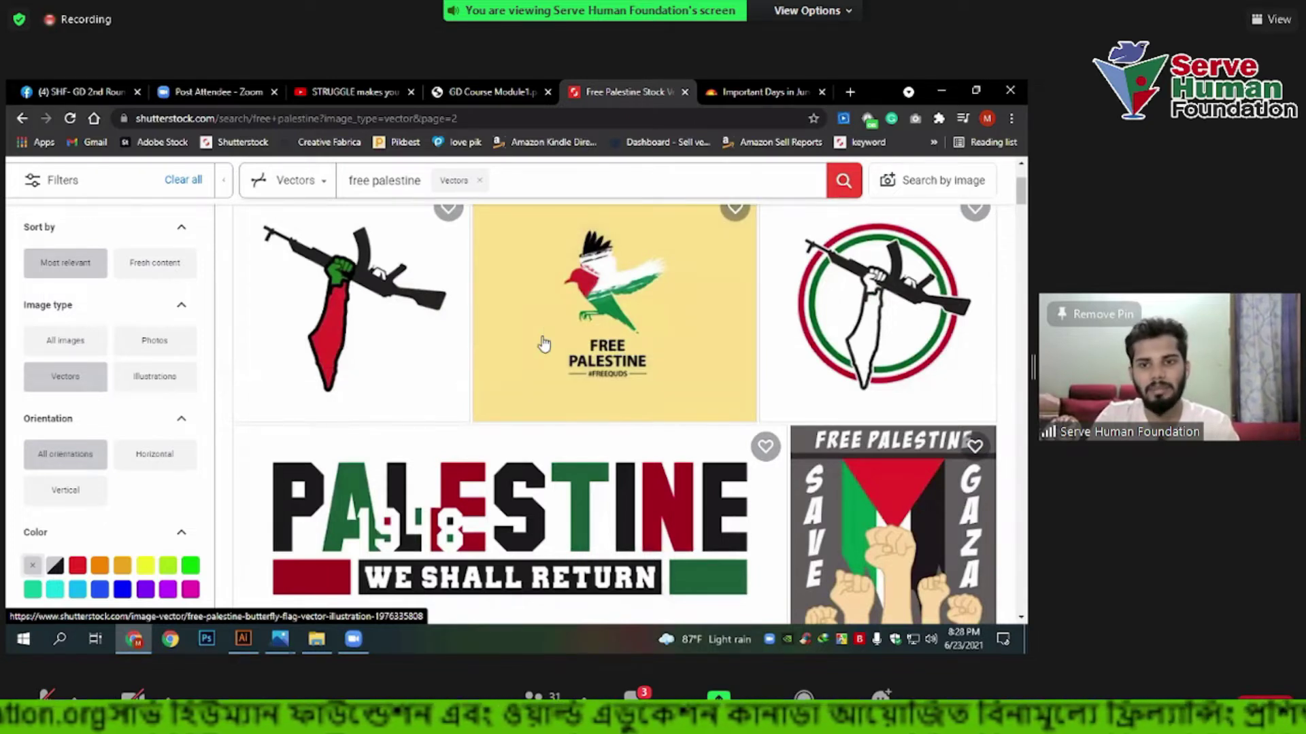
pyautogui.scroll(3, 544, 343)
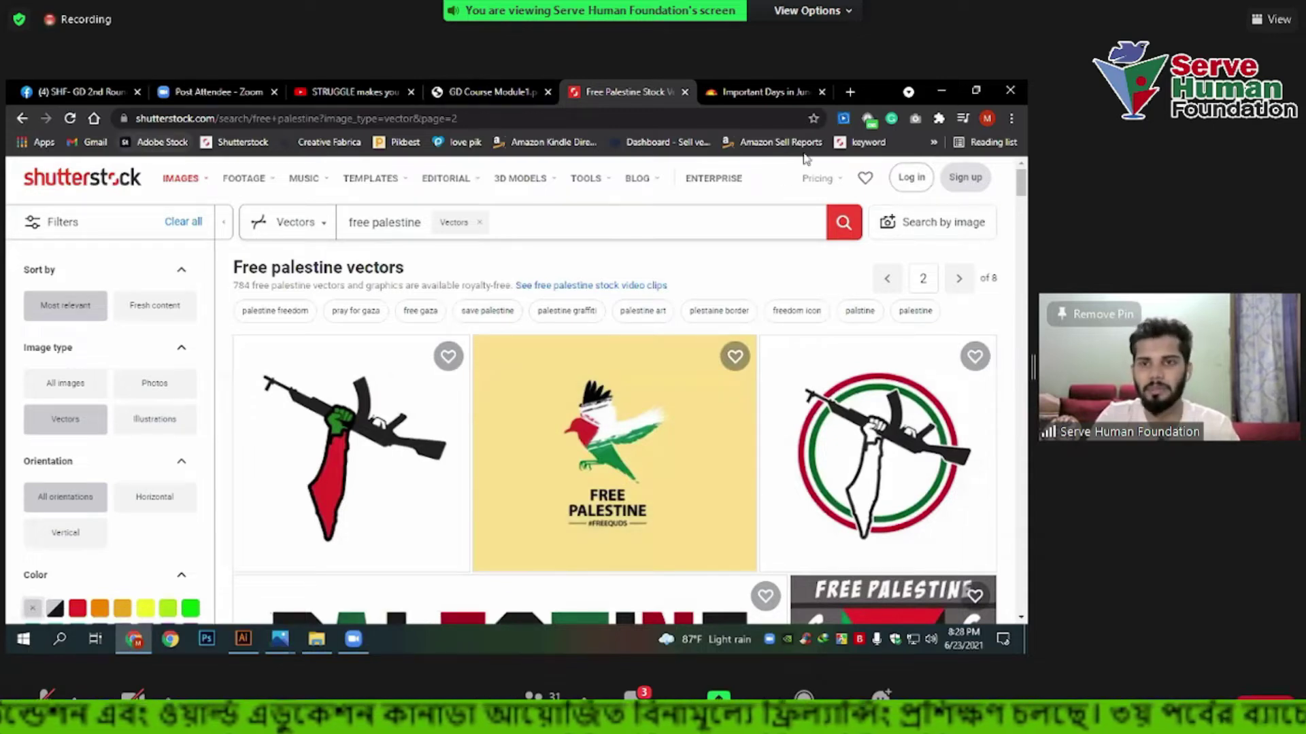
# Switch to the Important Days in June article and highlight the World Asteroid Day heading.
pyautogui.click(763, 85)
pyautogui.scroll(2, 472, 344)
pyautogui.scroll(5, 472, 344)
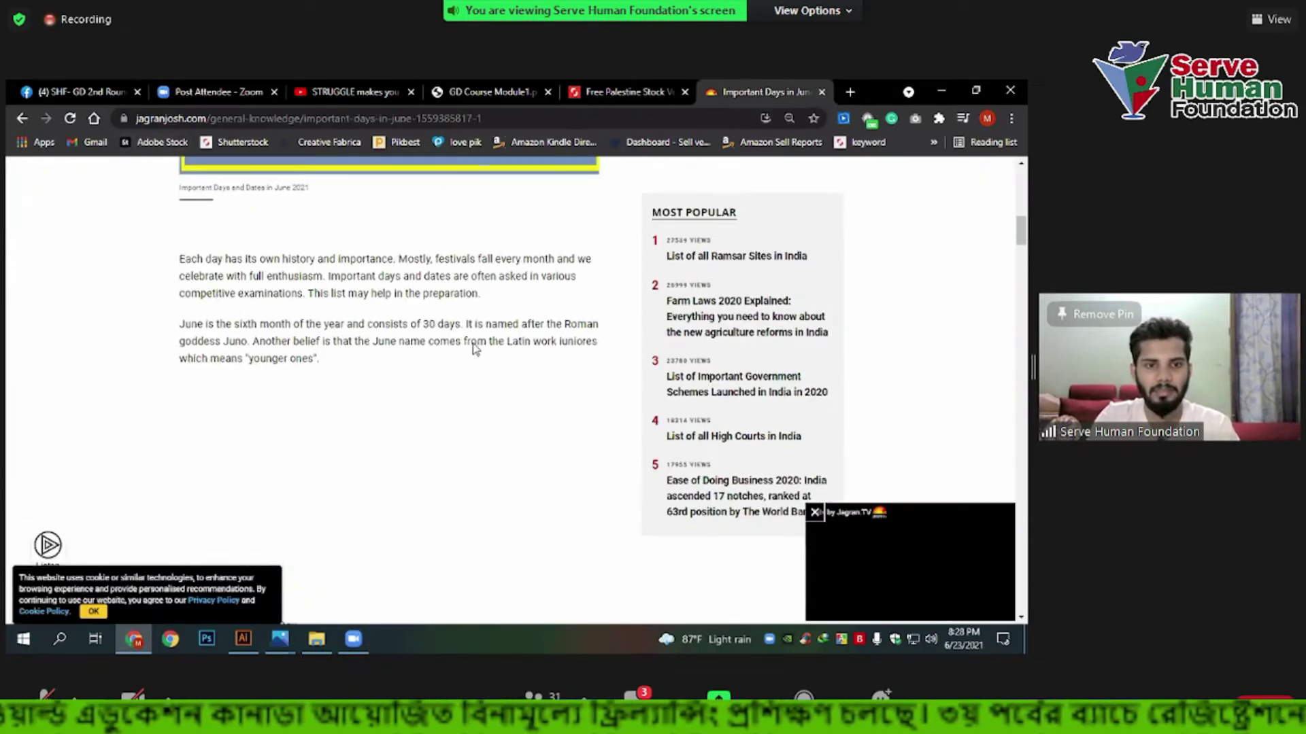
pyautogui.scroll(-2, 471, 344)
pyautogui.scroll(2, 472, 344)
pyautogui.scroll(-5, 472, 342)
pyautogui.scroll(-5, 472, 341)
pyautogui.scroll(-5, 461, 348)
pyautogui.scroll(-5, 461, 351)
pyautogui.scroll(-5, 476, 346)
pyautogui.scroll(-2, 484, 341)
pyautogui.scroll(-5, 483, 341)
pyautogui.scroll(2, 233, 461)
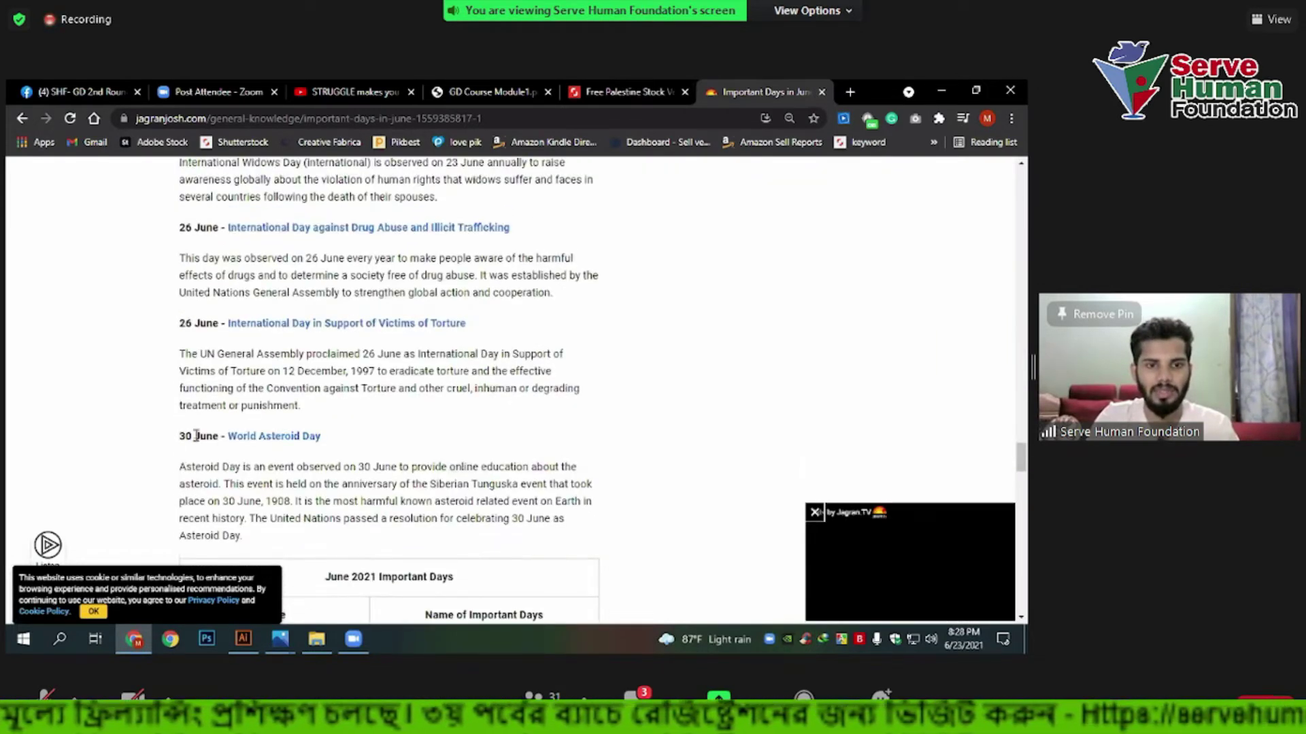
pyautogui.moveTo(181, 434); pyautogui.dragTo(321, 436)
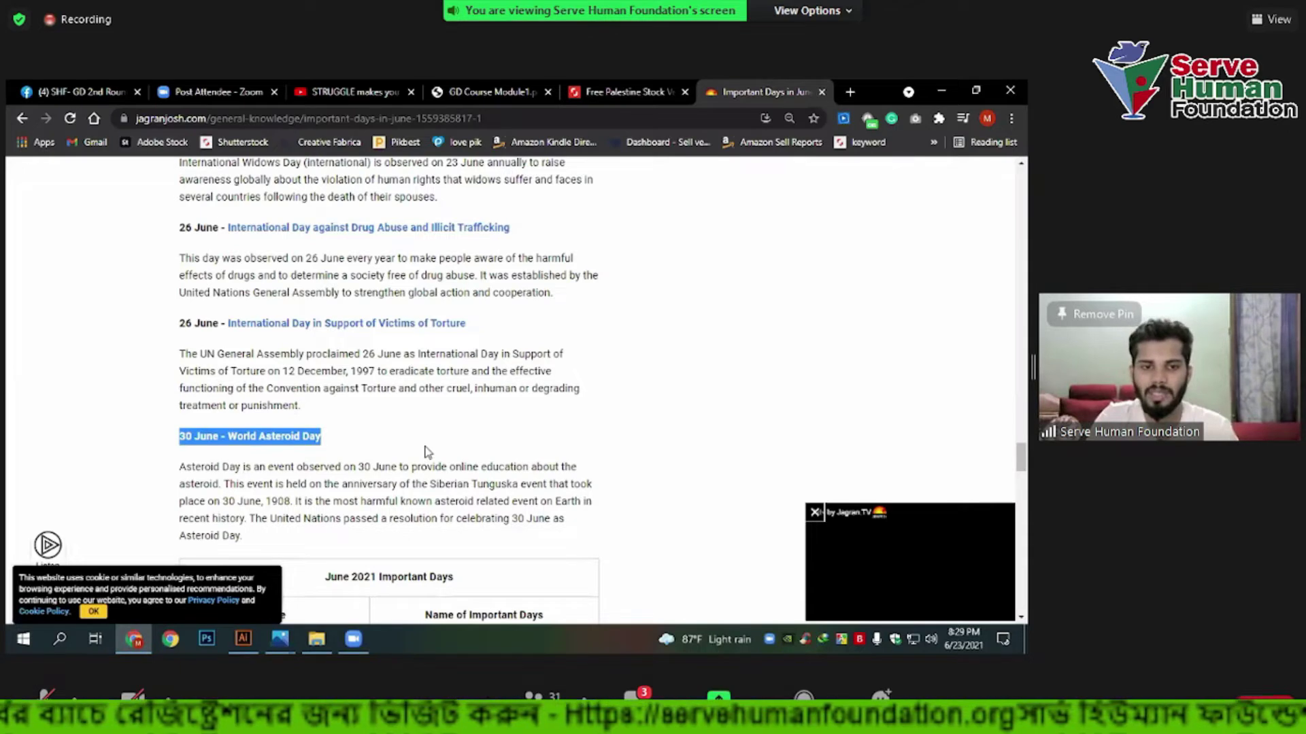
pyautogui.scroll(-3, 383, 278)
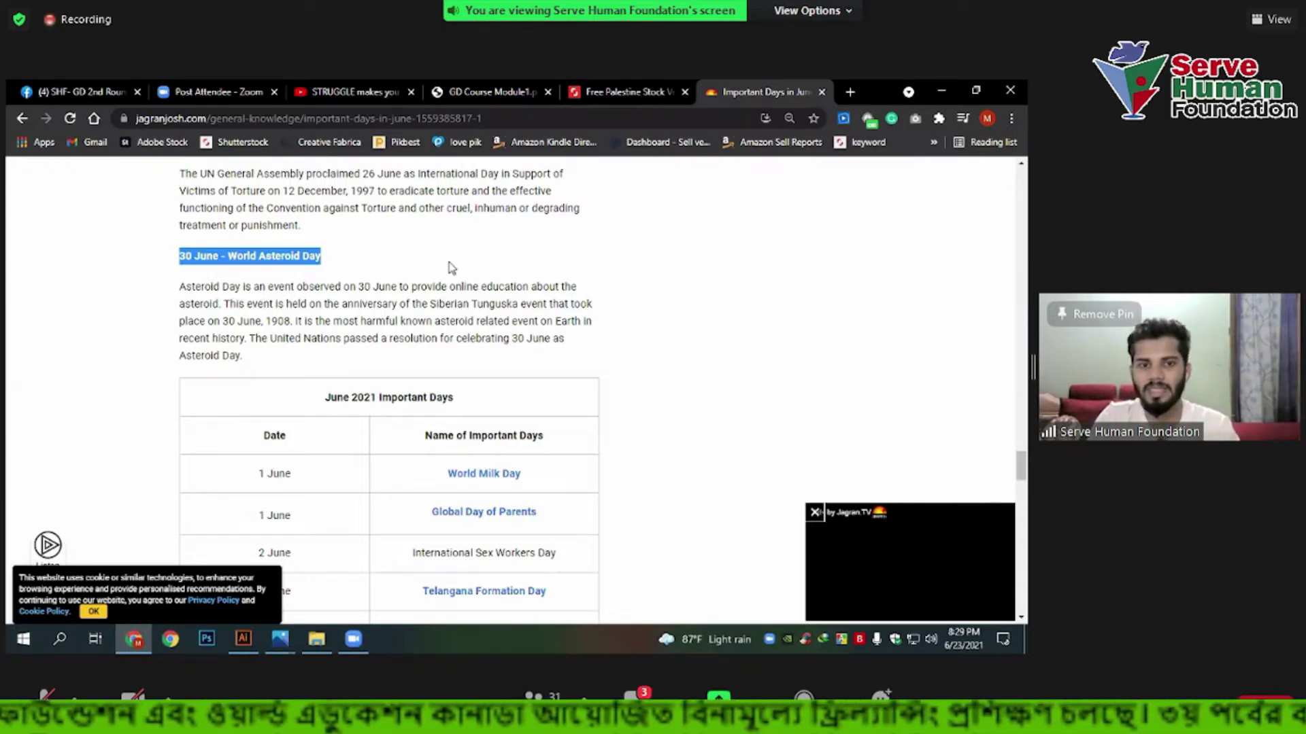
pyautogui.scroll(3, 311, 288)
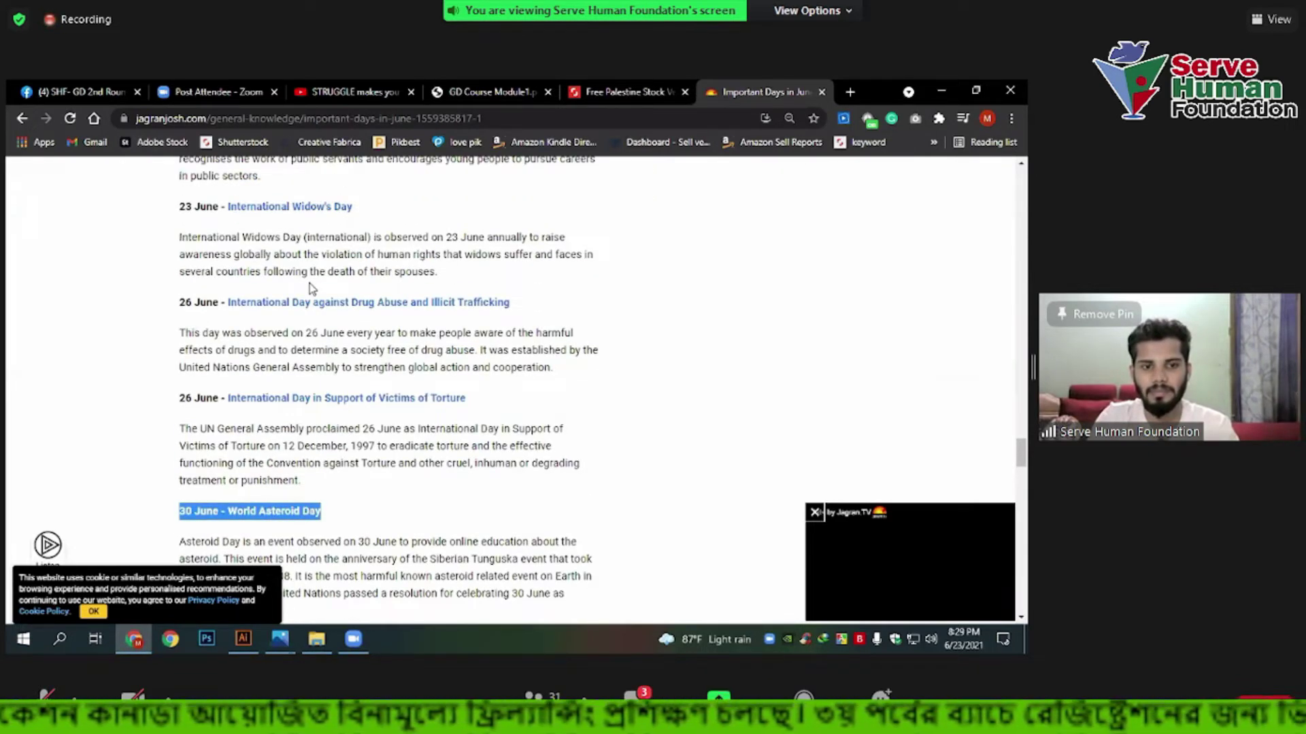
pyautogui.scroll(-2, 312, 282)
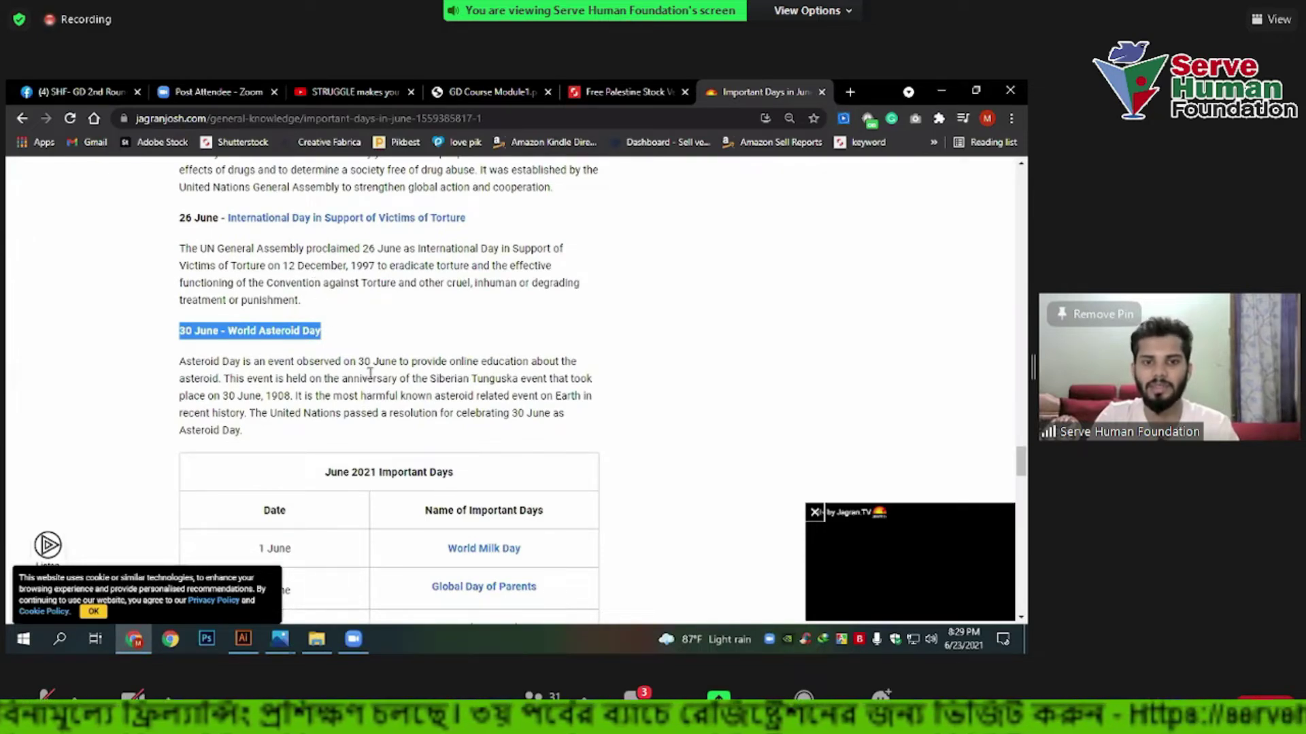
pyautogui.click(349, 299)
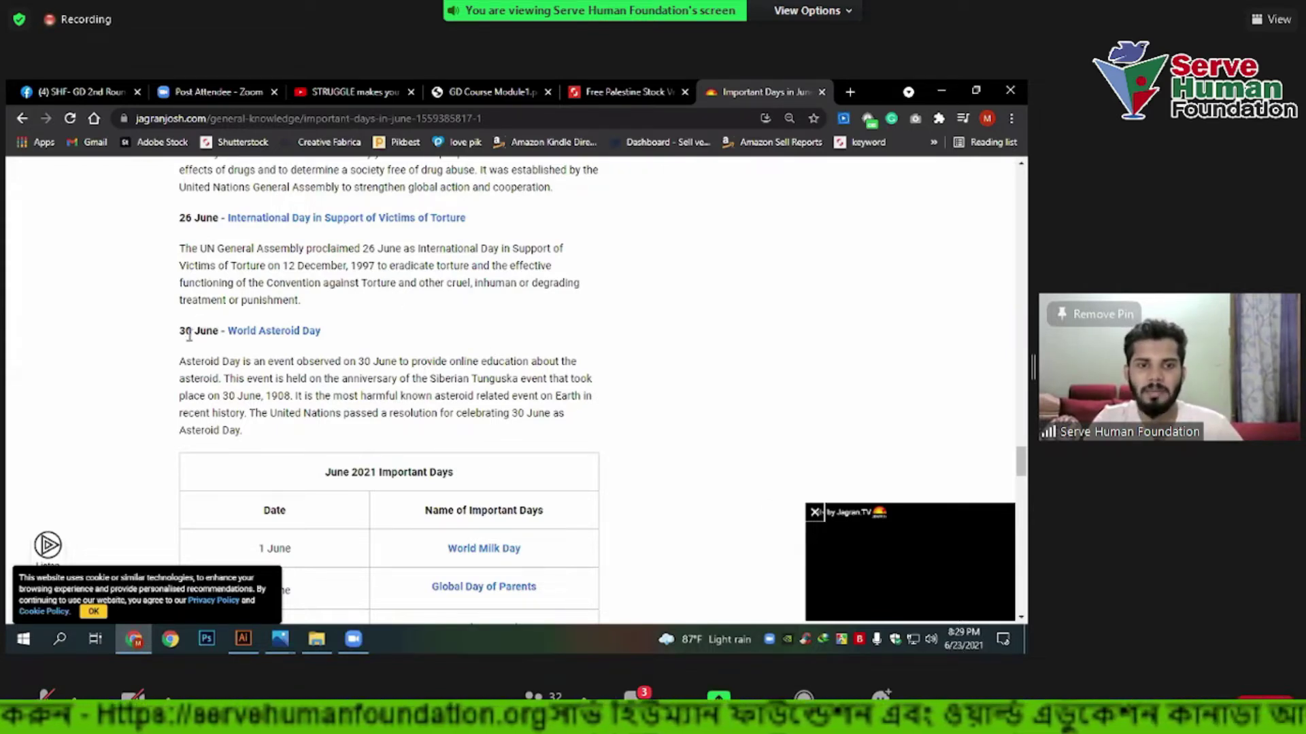
# Highlight the date '30 June' twice, then clear the selection.
pyautogui.moveTo(180, 332); pyautogui.dragTo(220, 332)
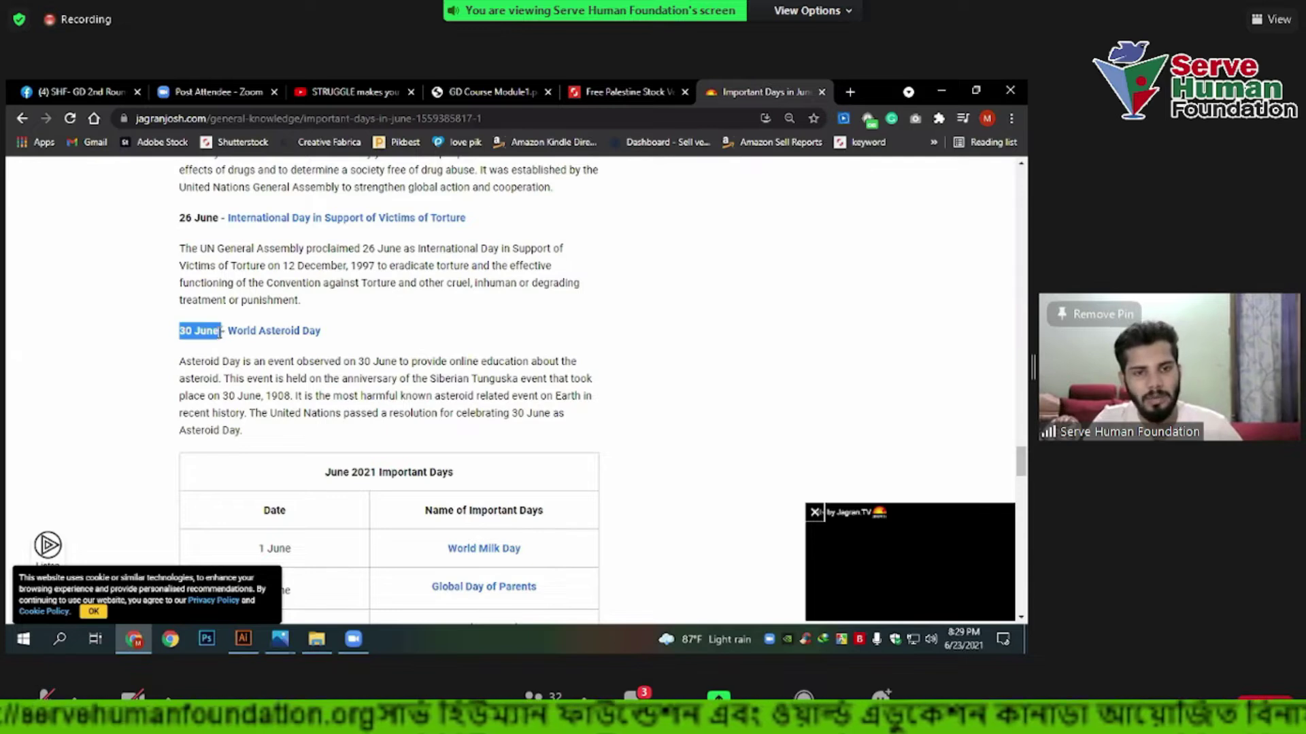
pyautogui.click(285, 361)
pyautogui.moveTo(180, 329); pyautogui.dragTo(217, 332)
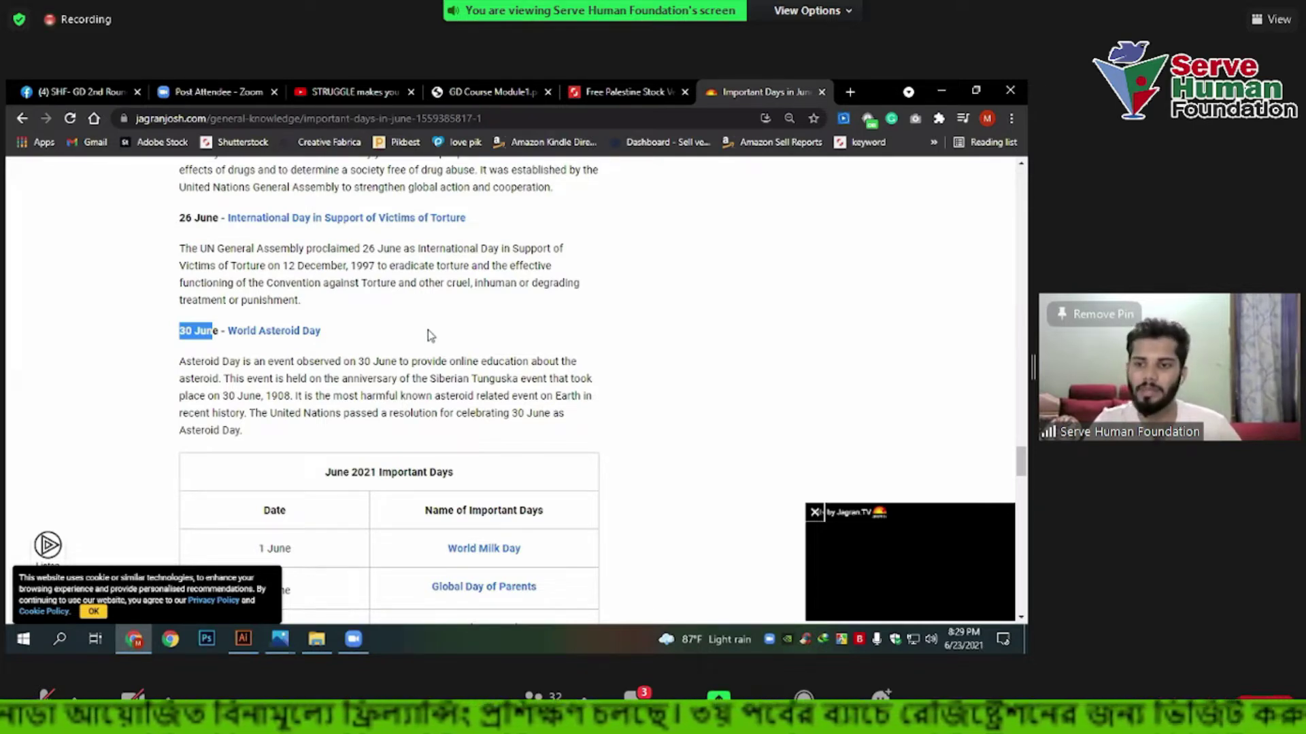
pyautogui.click(417, 283)
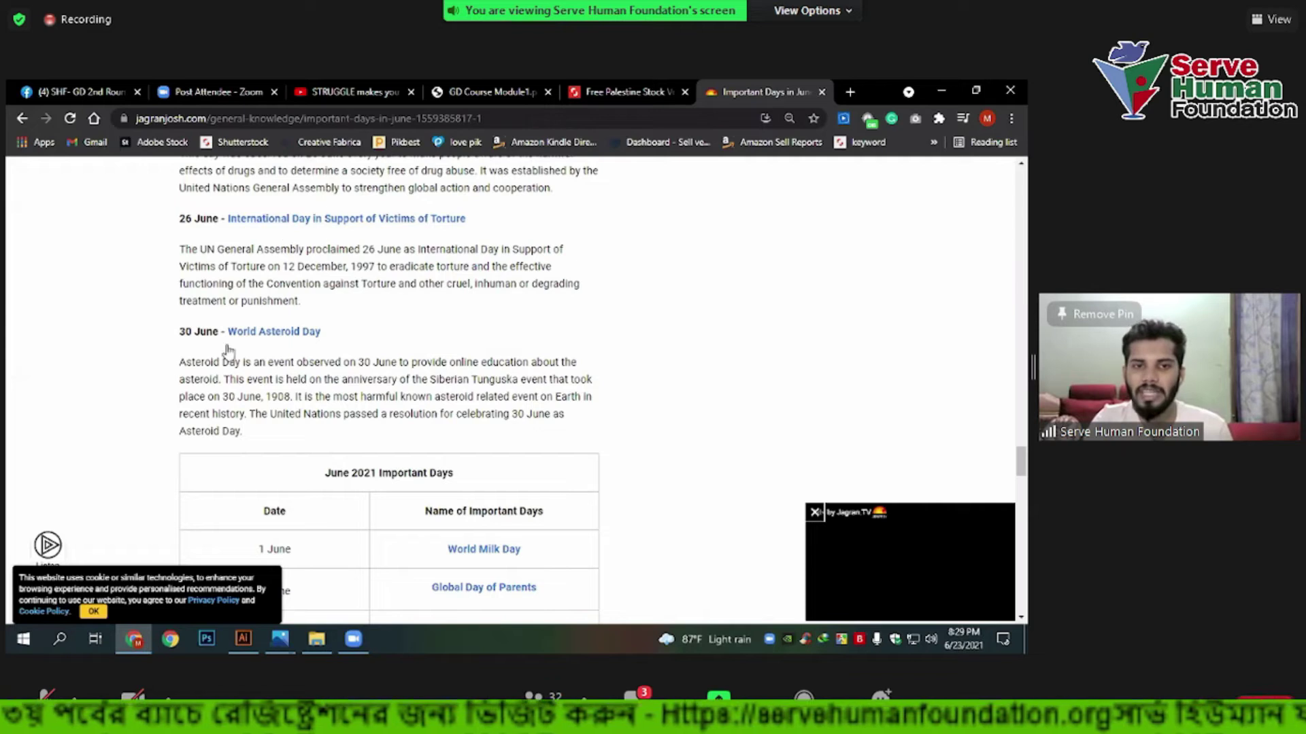
pyautogui.scroll(4, 306, 350)
pyautogui.scroll(5, 316, 395)
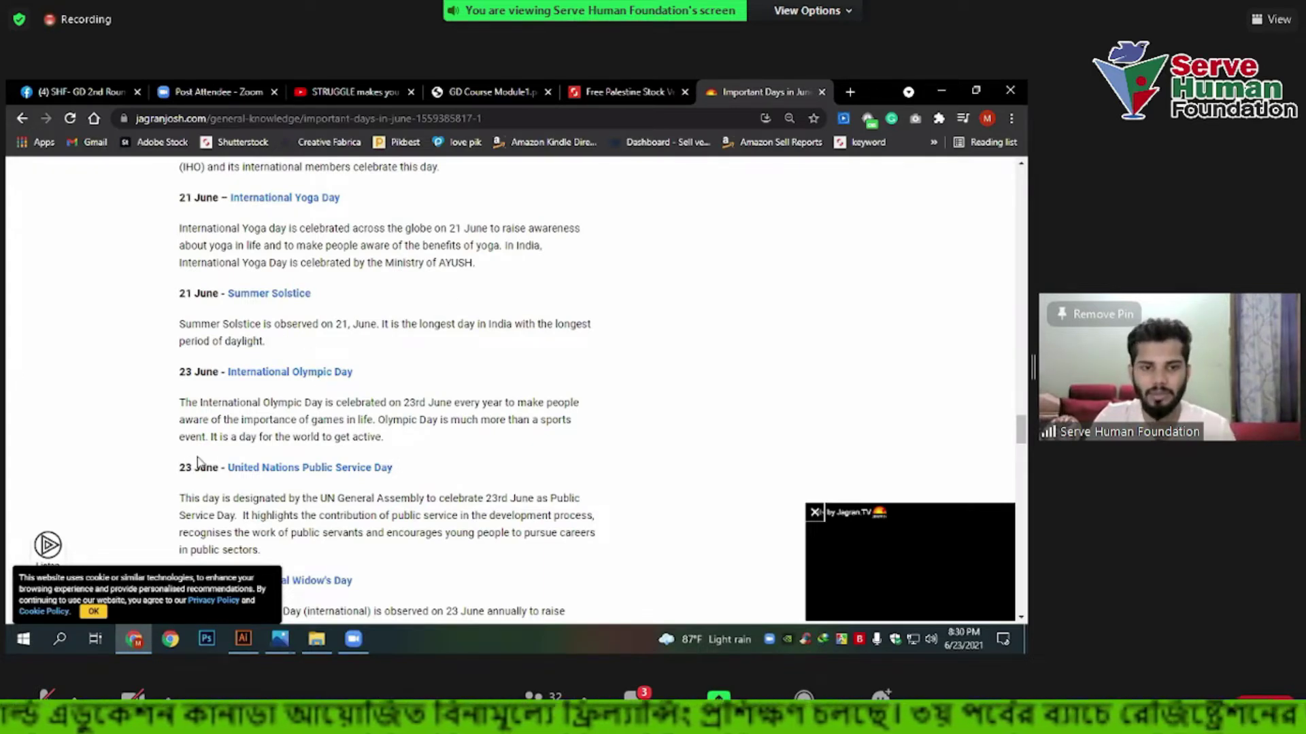
pyautogui.scroll(-5, 217, 439)
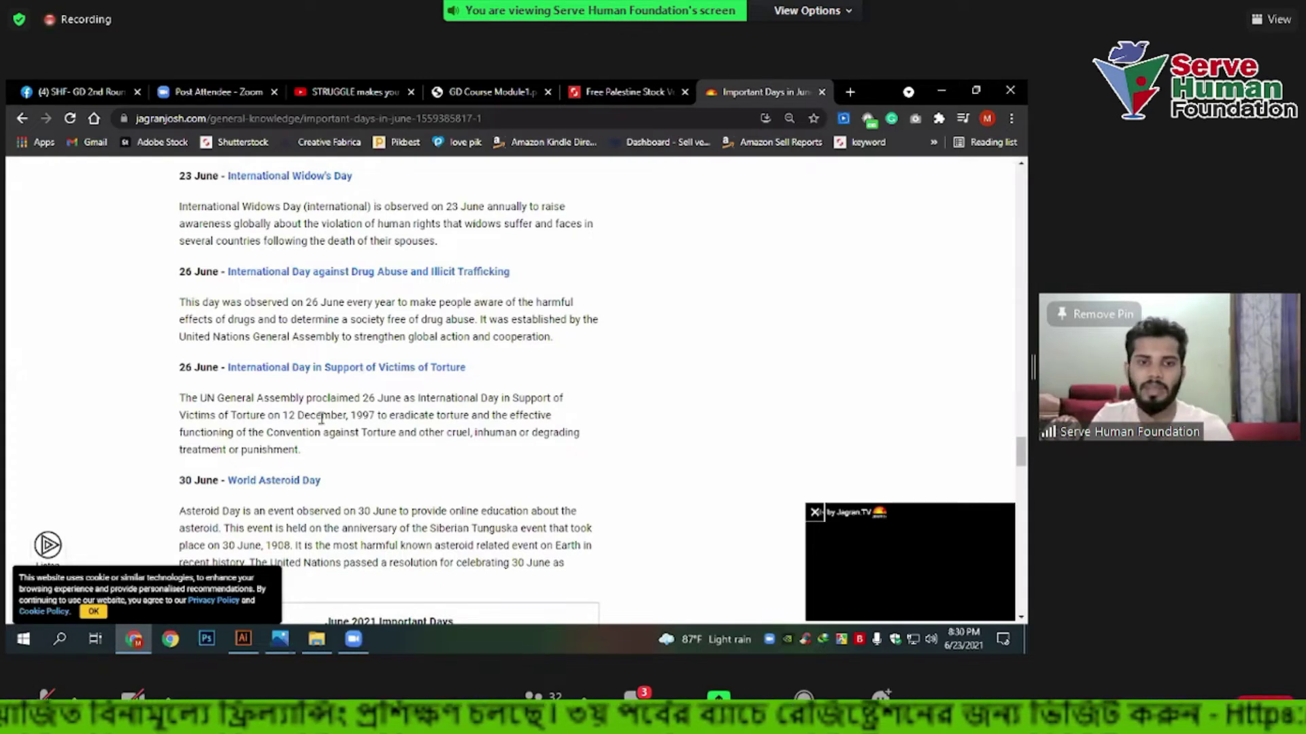
pyautogui.scroll(-2, 322, 418)
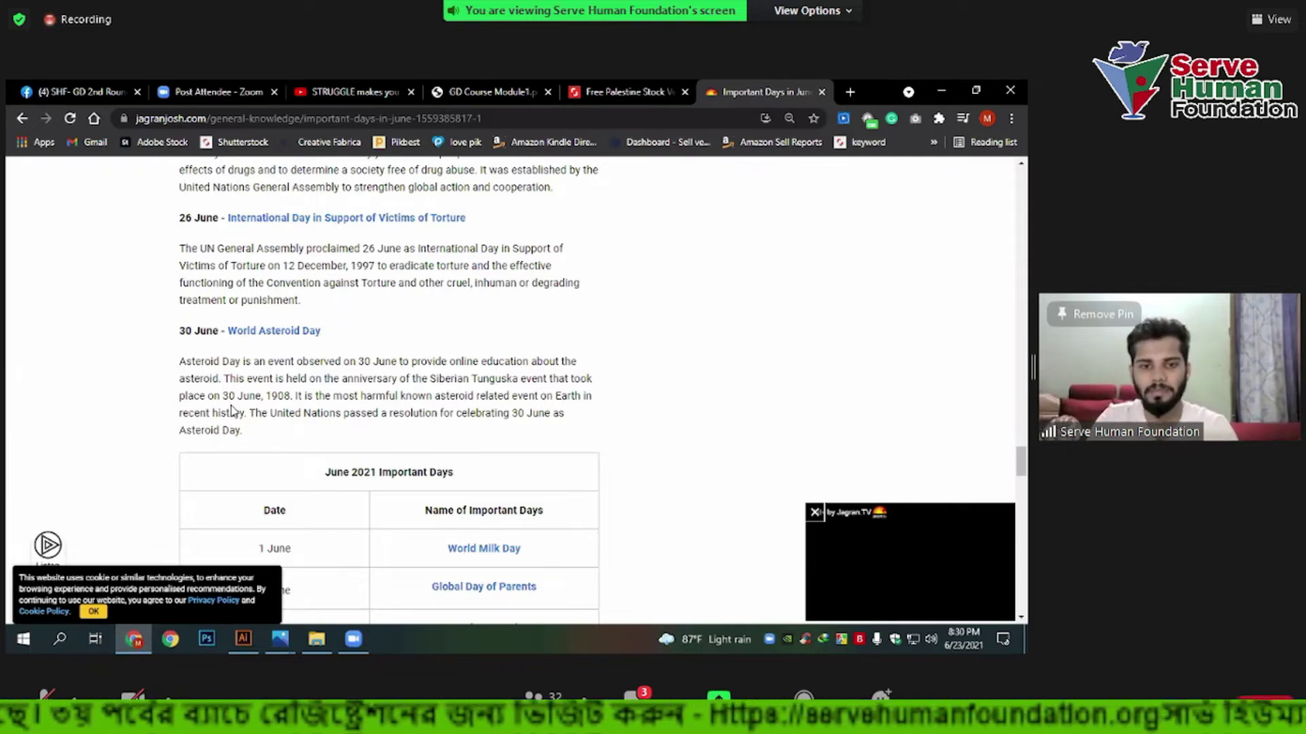
pyautogui.scroll(1, 235, 408)
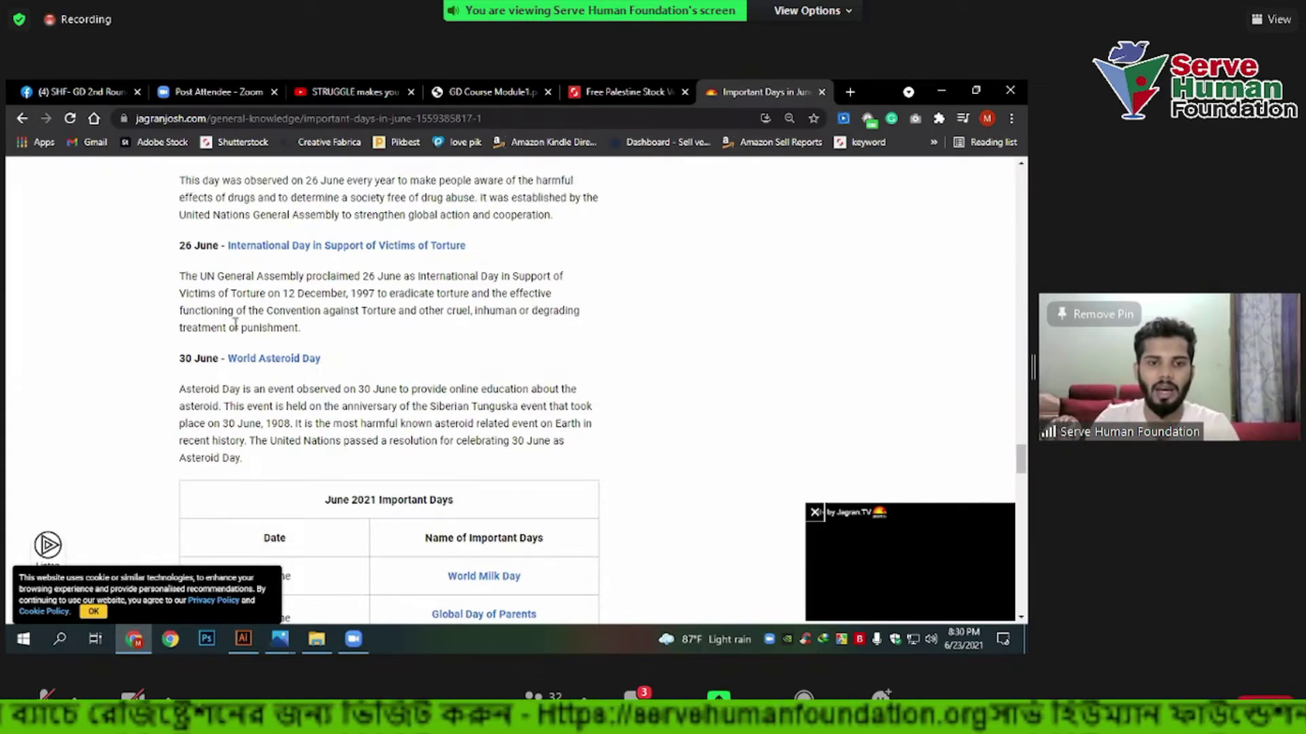
pyautogui.scroll(2, 333, 421)
pyautogui.scroll(1, 364, 420)
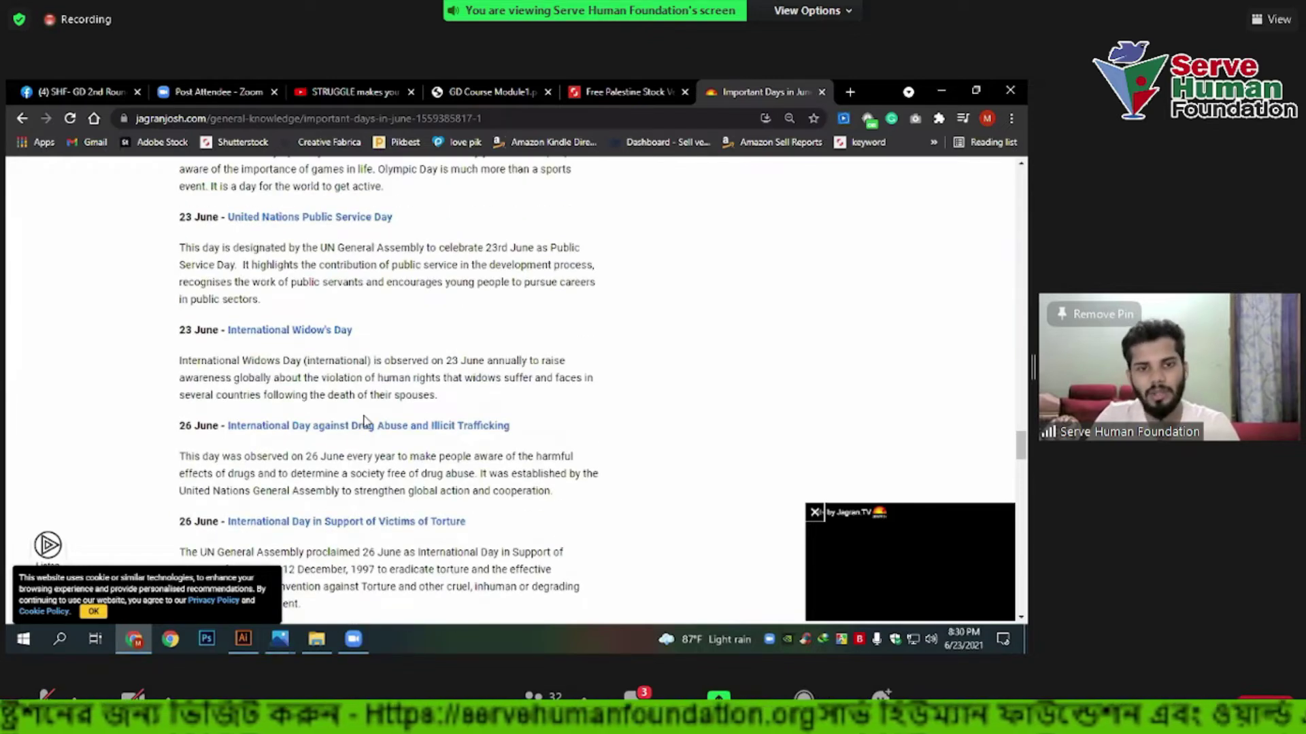
pyautogui.scroll(1, 363, 420)
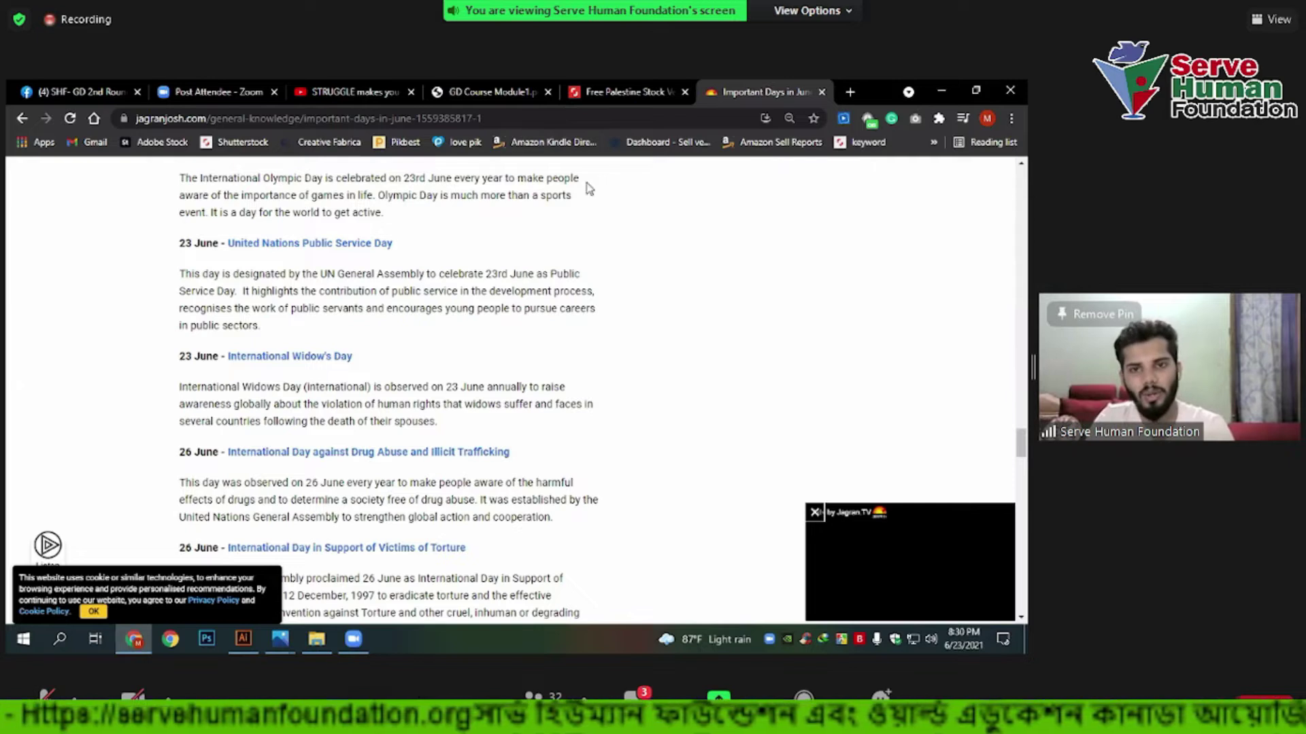
pyautogui.click(594, 90)
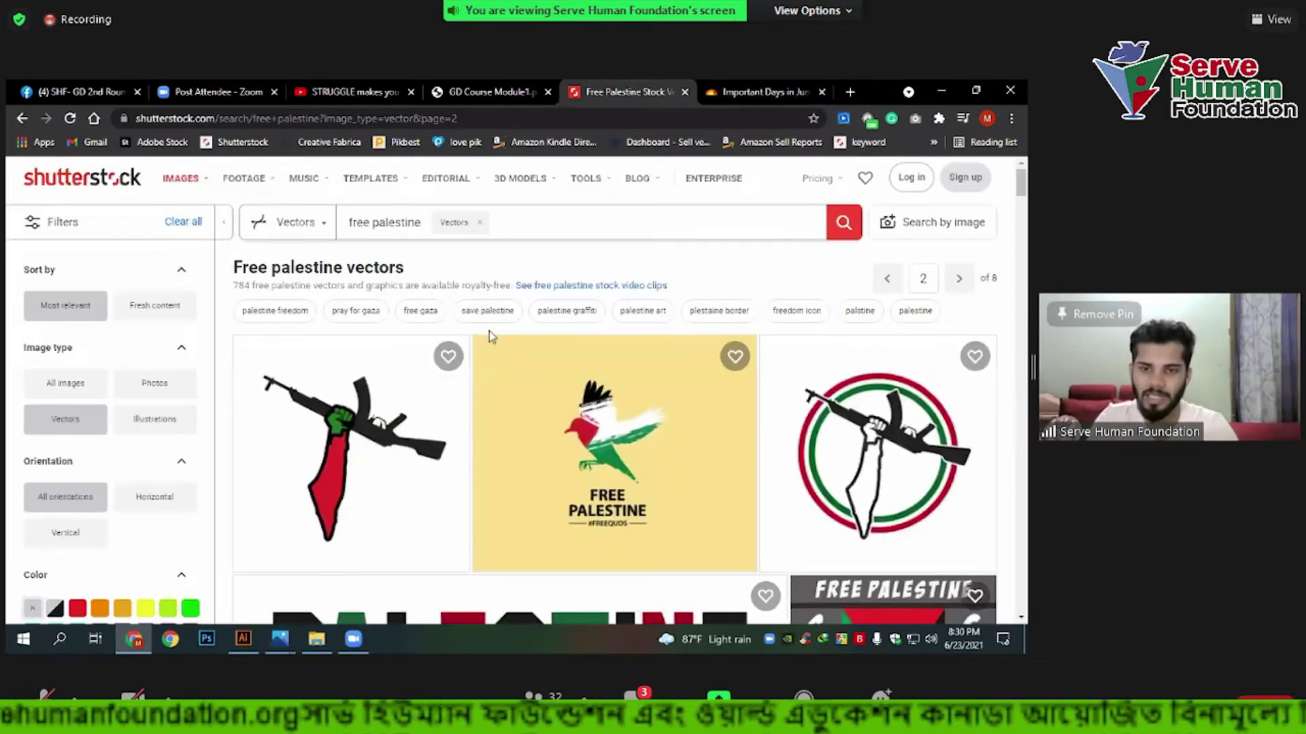
pyautogui.moveTo(614, 455)
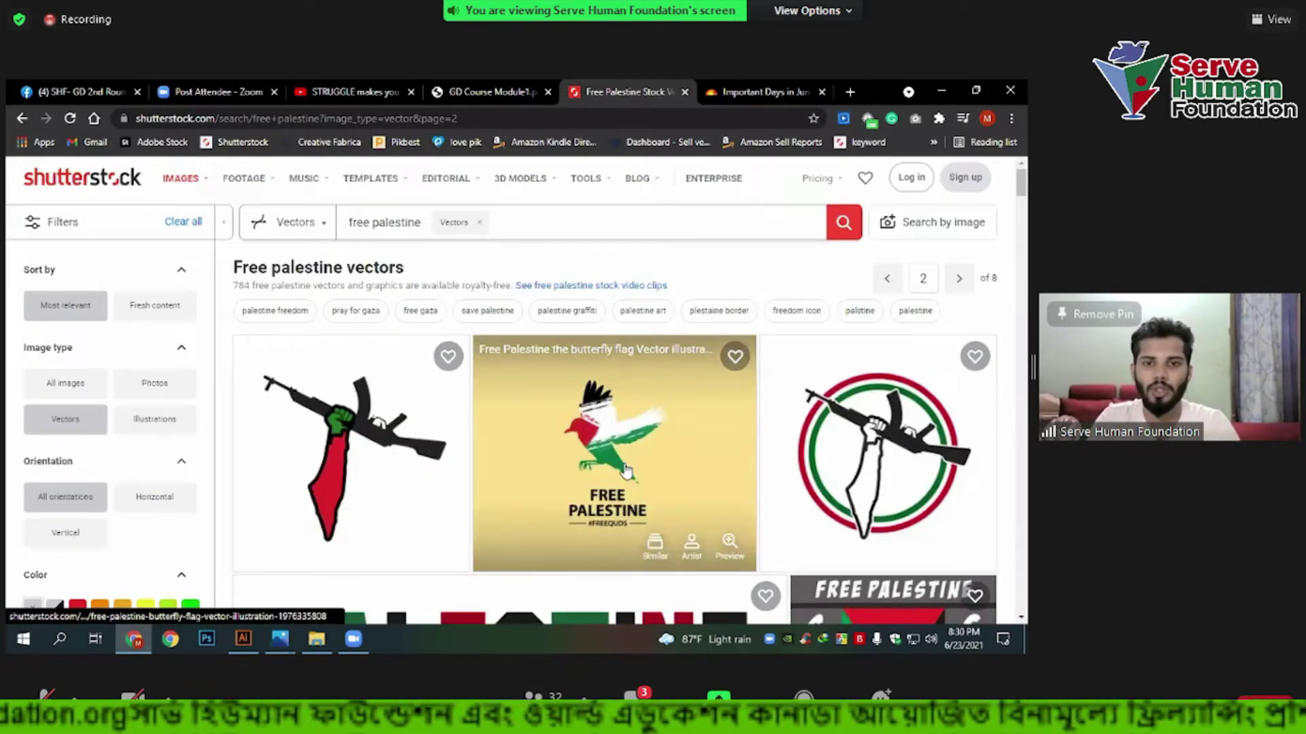
pyautogui.click(762, 92)
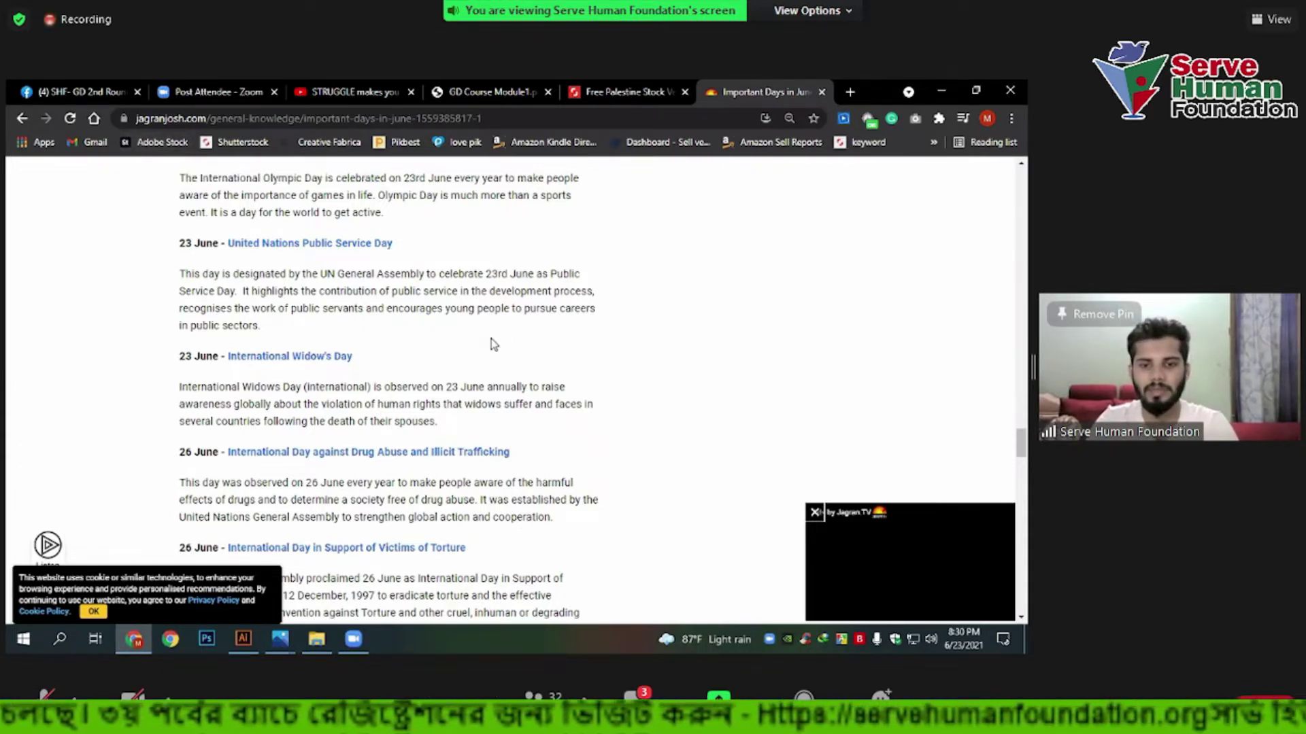
pyautogui.scroll(2, 493, 343)
pyautogui.scroll(1, 476, 394)
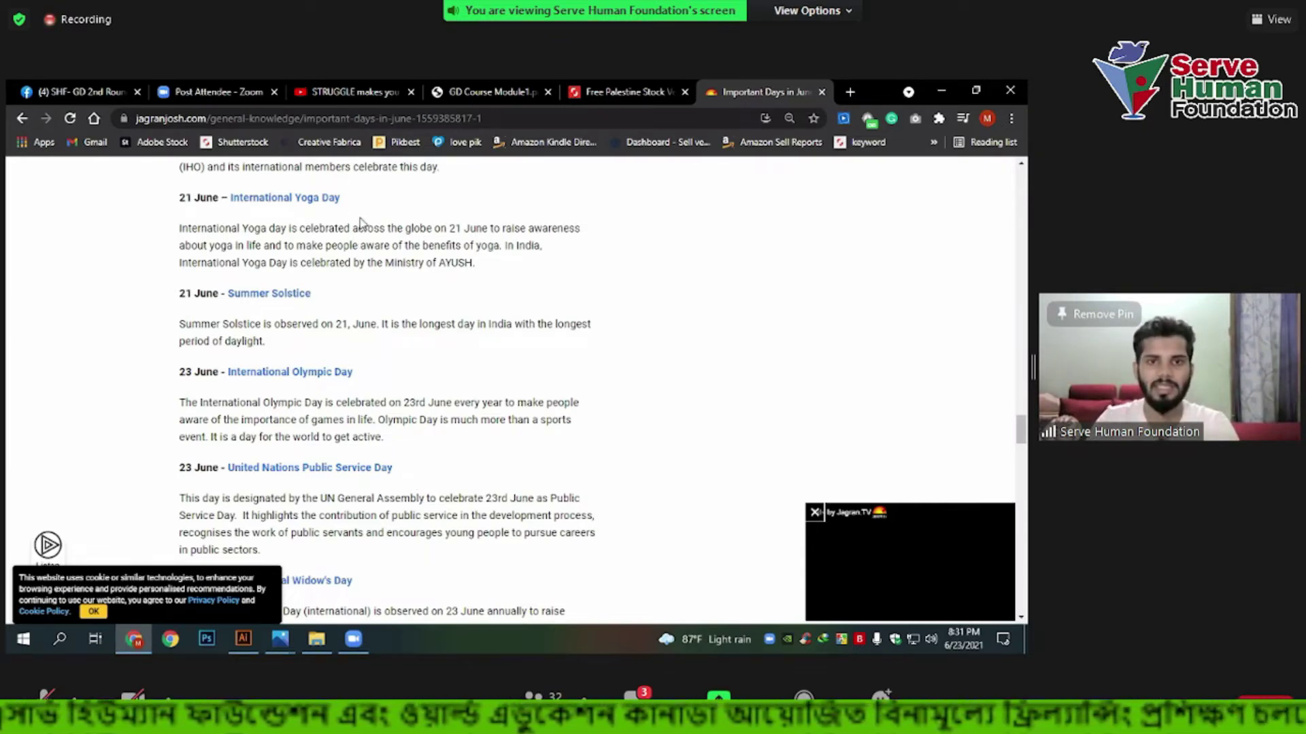
# Open GD Course Module1.pdf and highlight Business Card, then Banner/ Poster Design topics.
pyautogui.click(491, 91)
pyautogui.moveTo(349, 399); pyautogui.dragTo(552, 407)
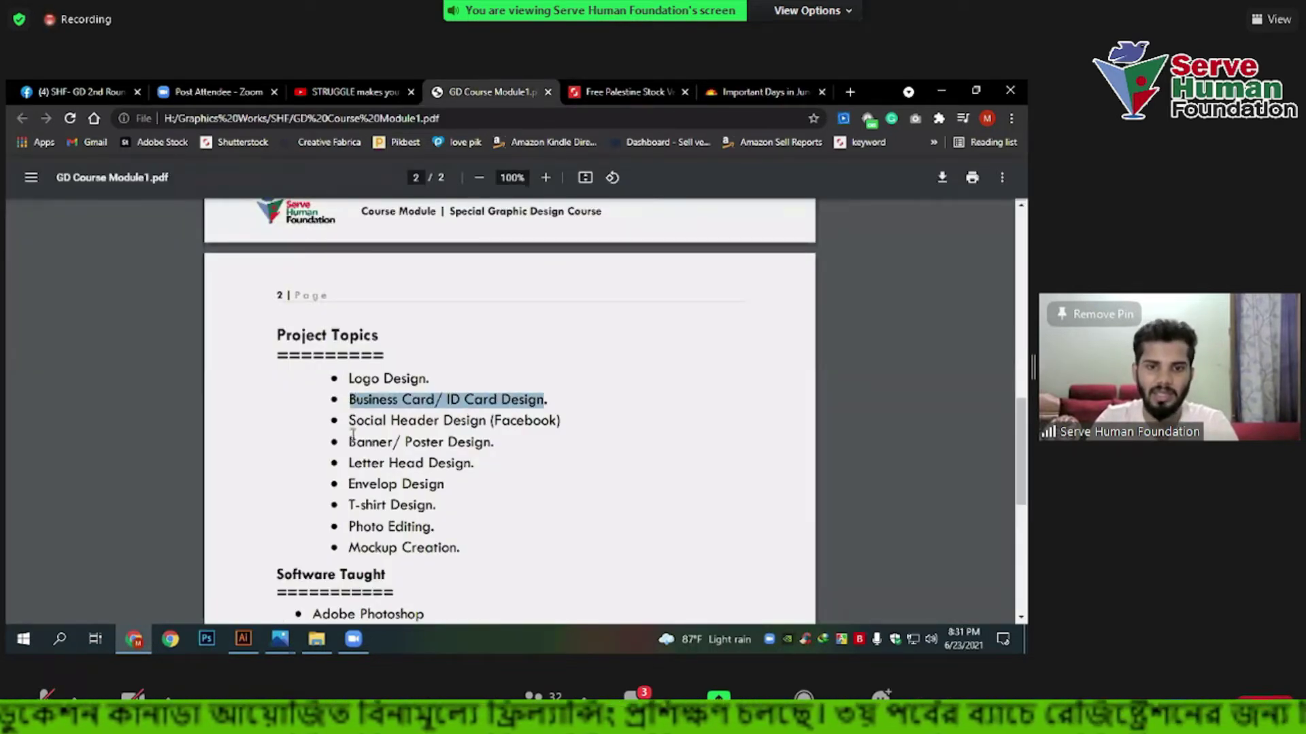
pyautogui.moveTo(350, 442)
pyautogui.mouseDown()
pyautogui.moveTo(493, 442)
pyautogui.moveTo(418, 438)
pyautogui.moveTo(480, 434)
pyautogui.mouseUp()
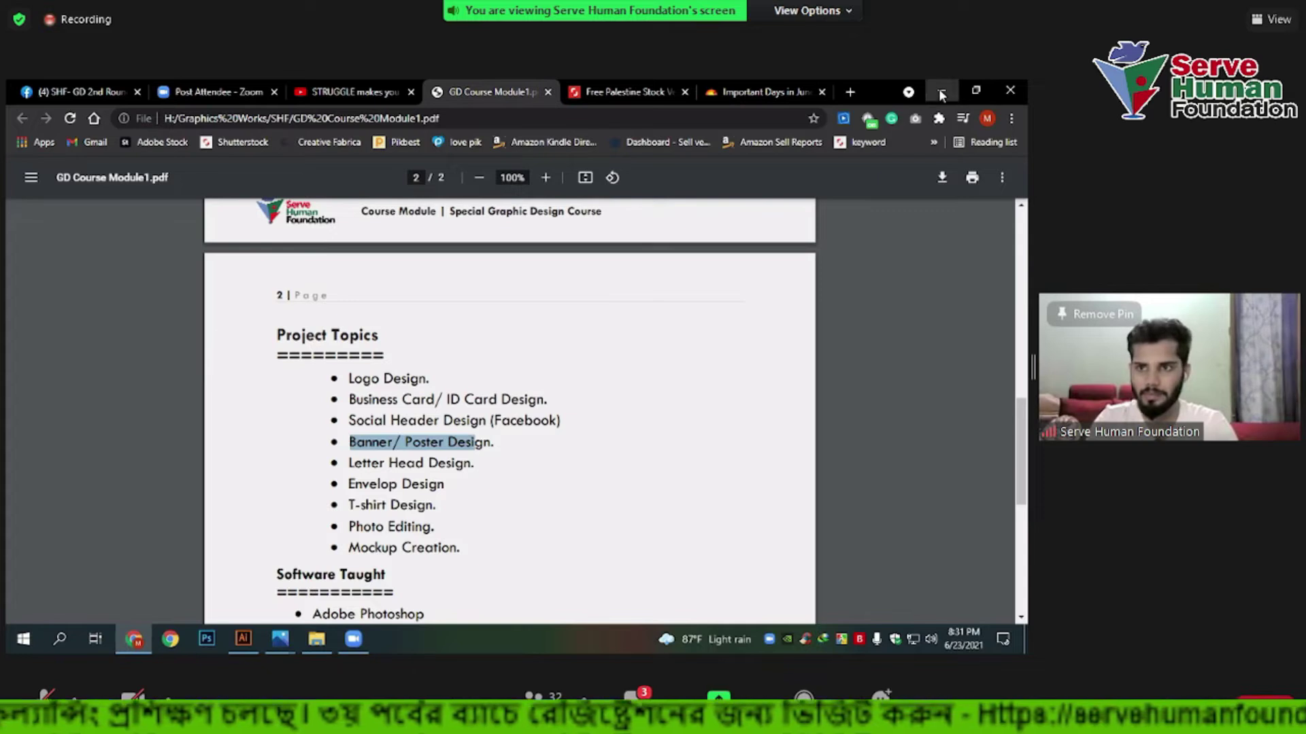
# Minimize Chrome and zoom in and out on the World No Tobacco Day poster.
pyautogui.click(941, 90)
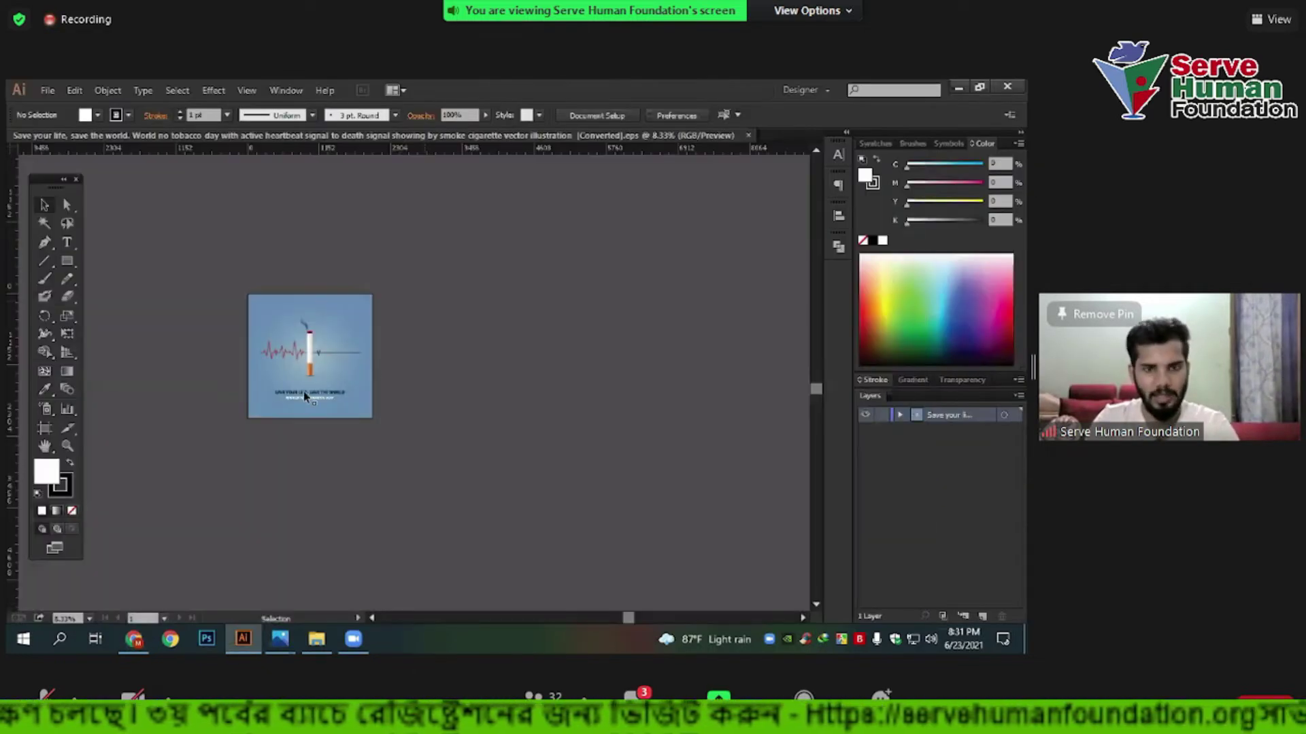
pyautogui.scroll(2, 304, 396)
pyautogui.scroll(1, 517, 428)
pyautogui.scroll(-1, 716, 432)
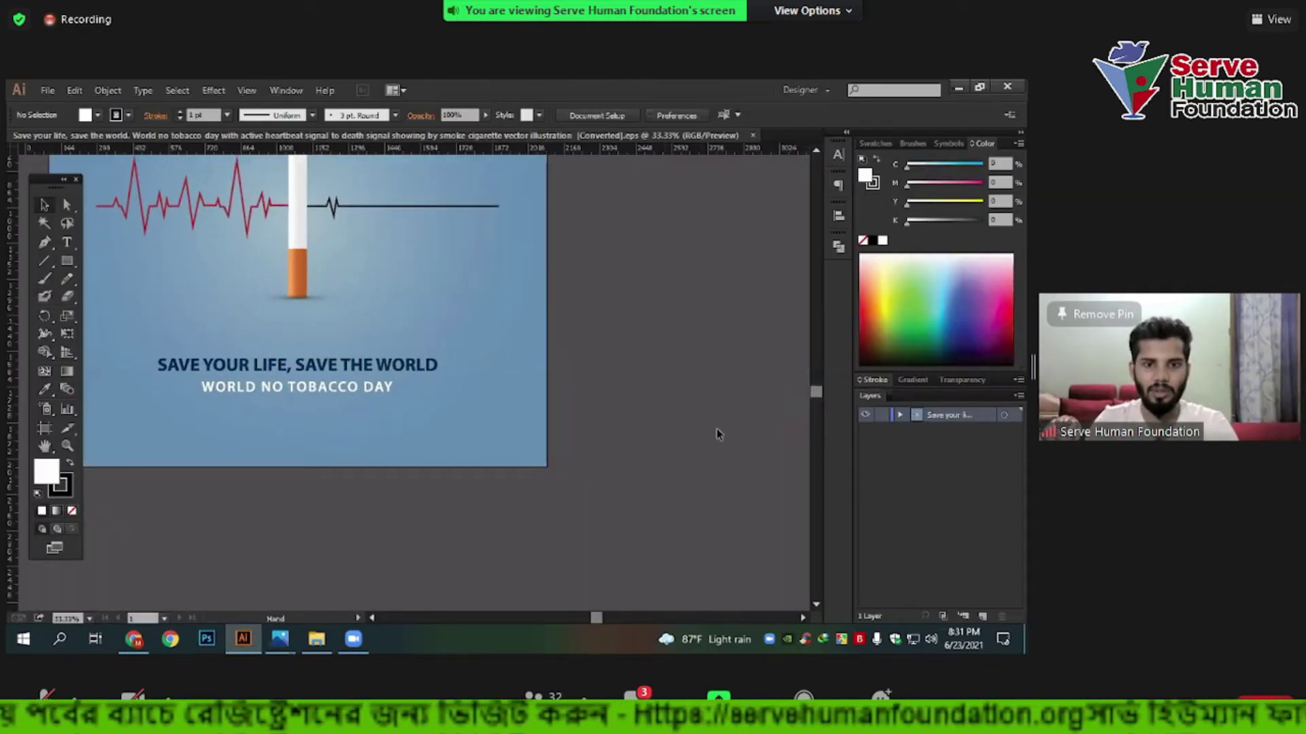
pyautogui.scroll(-3, 716, 428)
pyautogui.scroll(1, 626, 406)
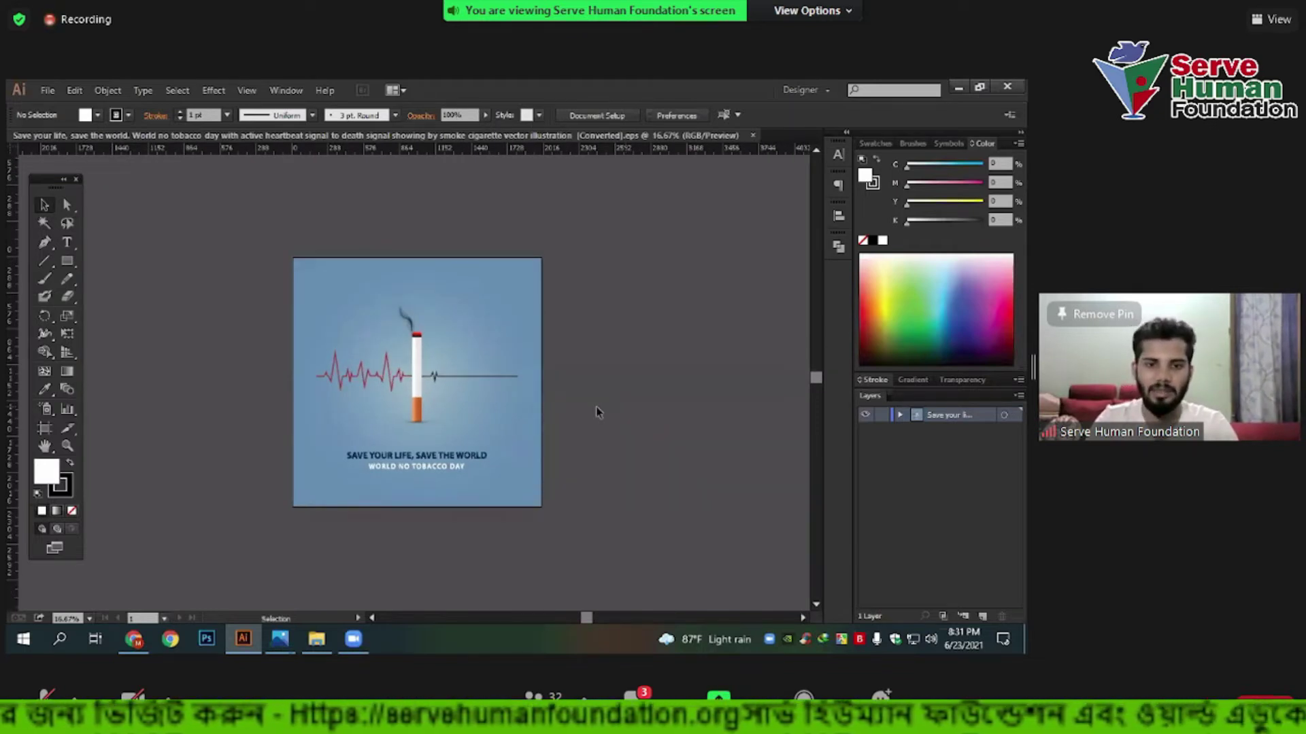
pyautogui.scroll(1, 507, 434)
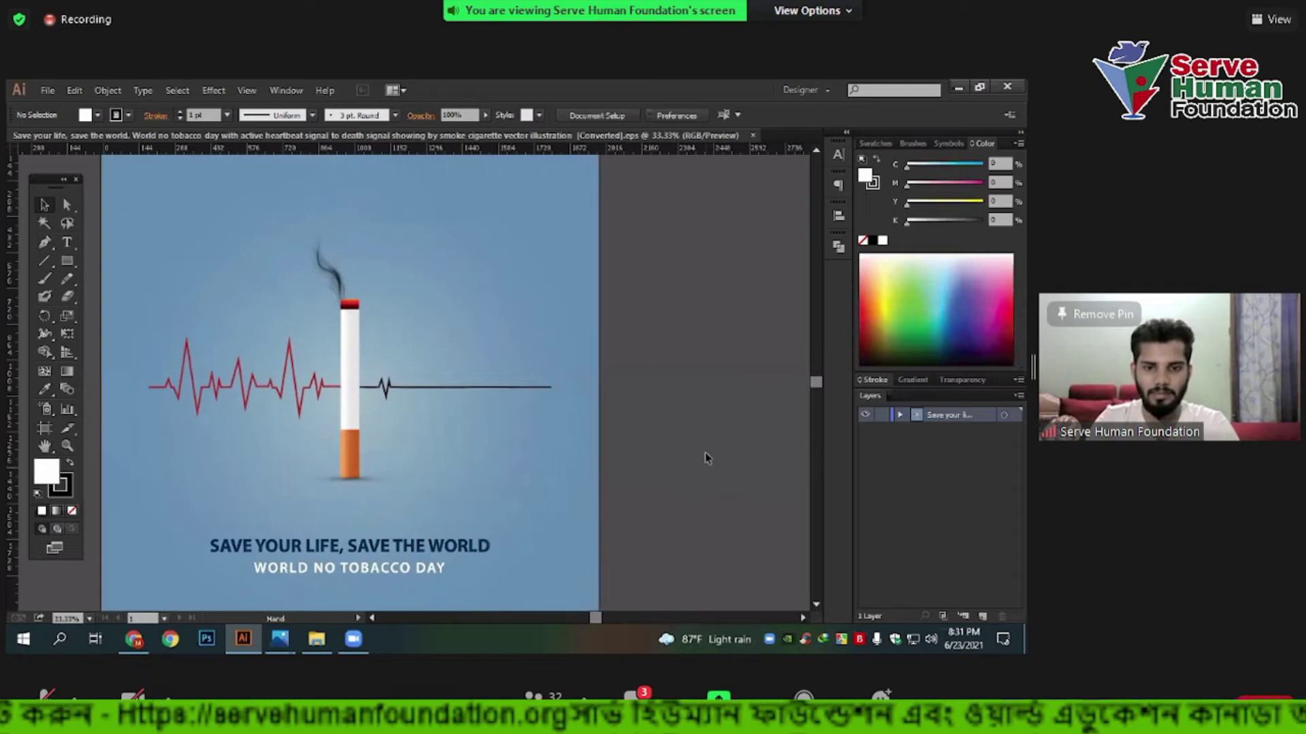
pyautogui.scroll(-1, 705, 455)
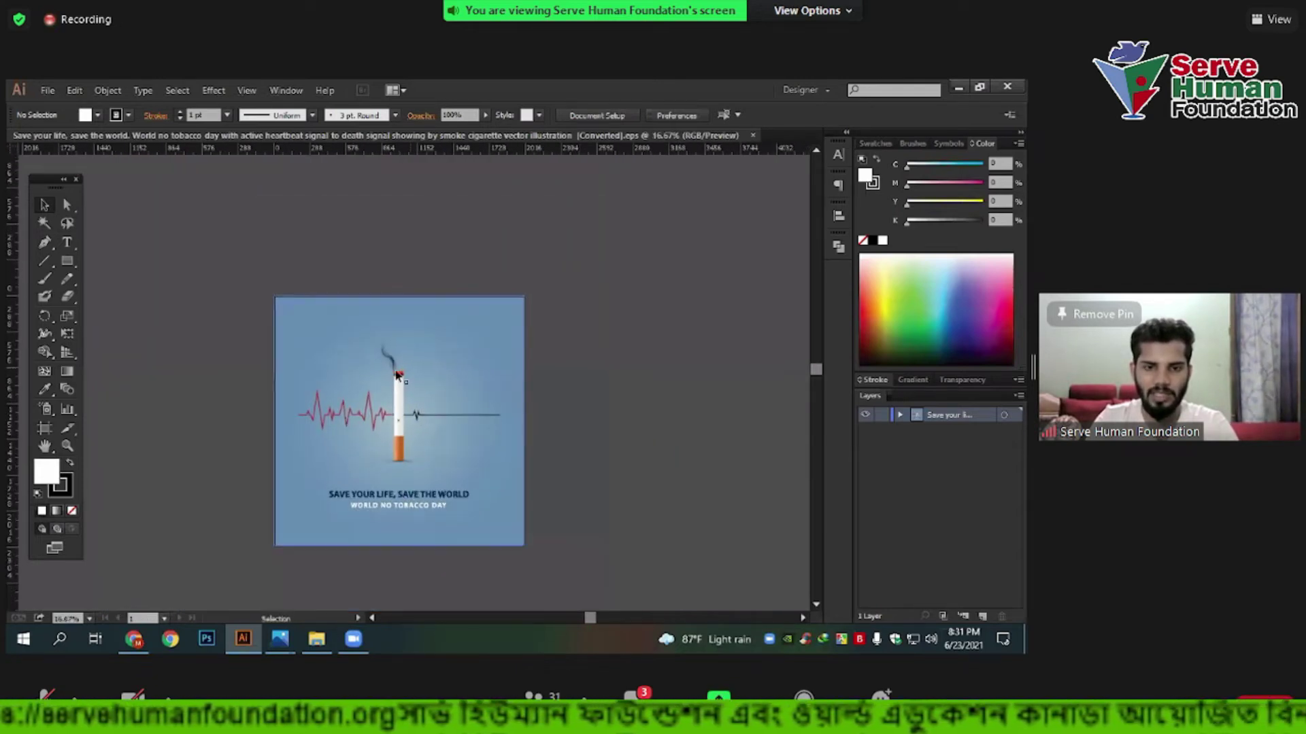
pyautogui.moveTo(241, 220)
pyautogui.mouseDown()
pyautogui.moveTo(648, 518)
pyautogui.moveTo(652, 461)
pyautogui.mouseUp()
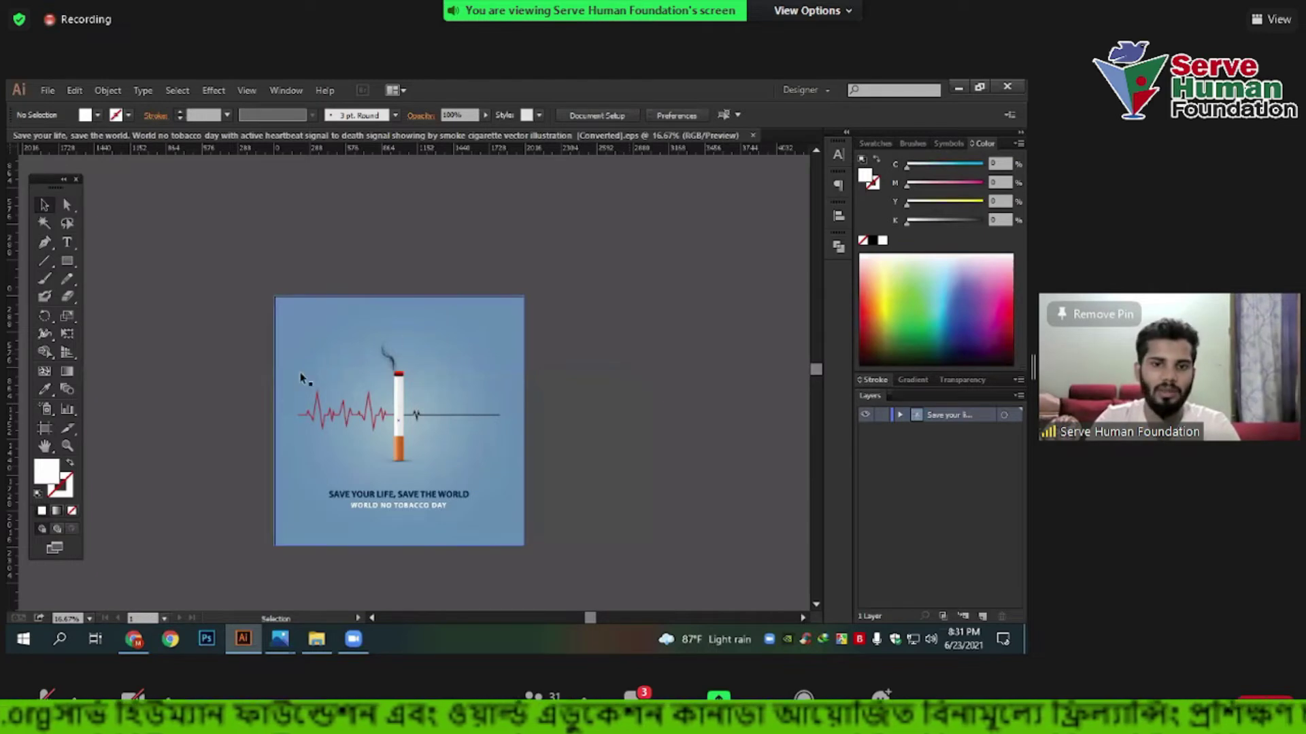
# Zoom and pan to recentre the poster, then bring up the open Photos windows.
pyautogui.scroll(1, 382, 416)
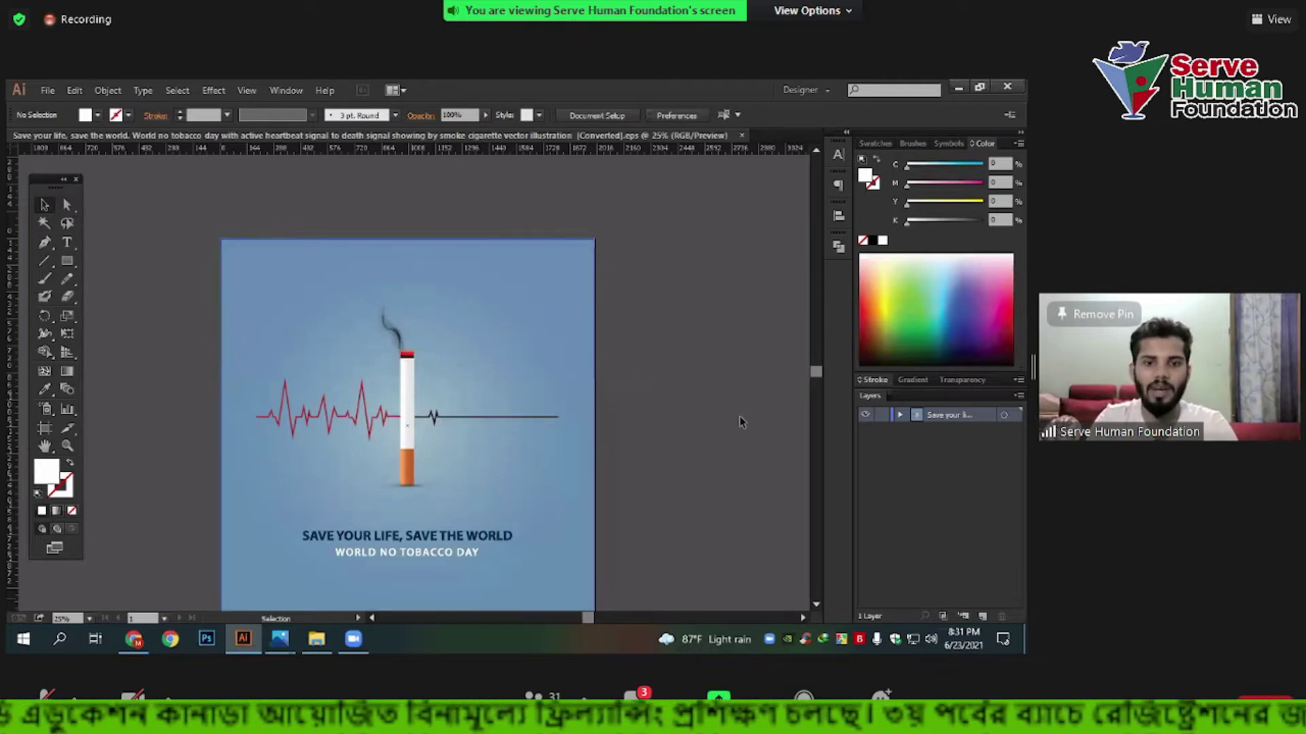
pyautogui.scroll(-2, 740, 416)
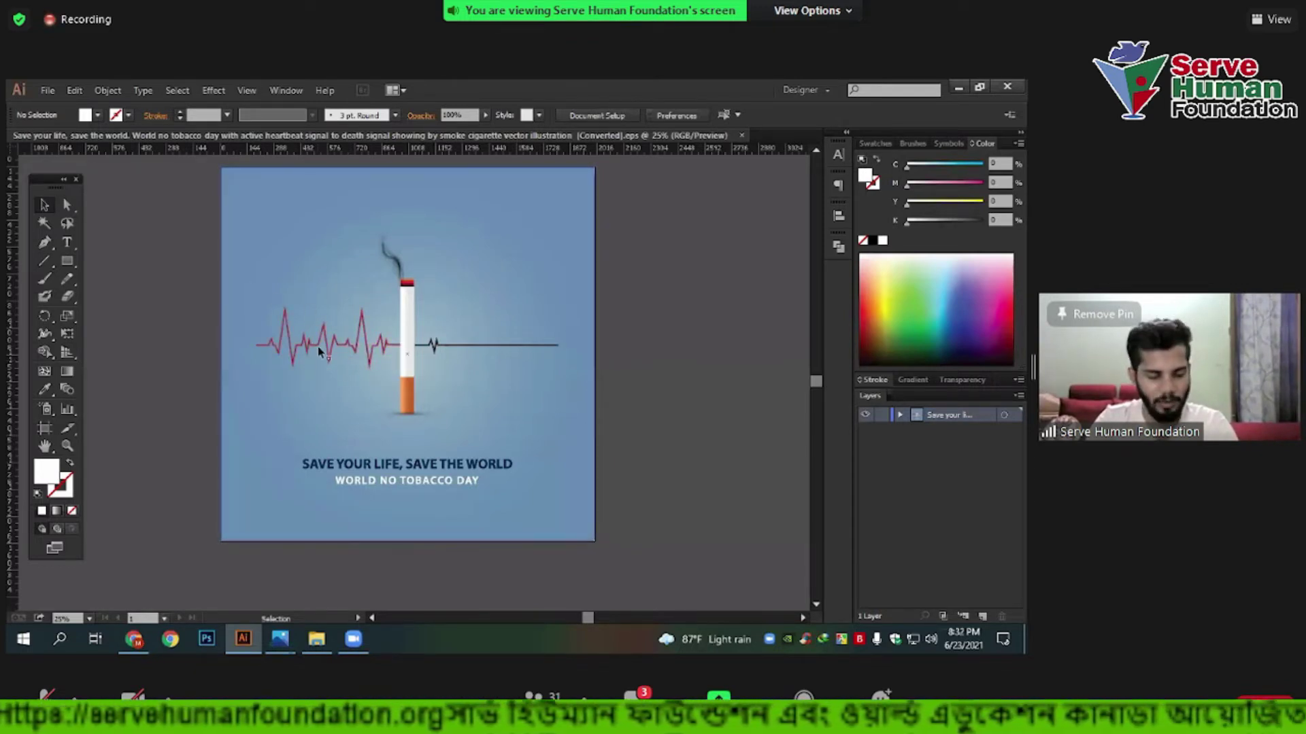
pyautogui.scroll(1, 317, 344)
pyautogui.moveTo(339, 324); pyautogui.dragTo(346, 325)
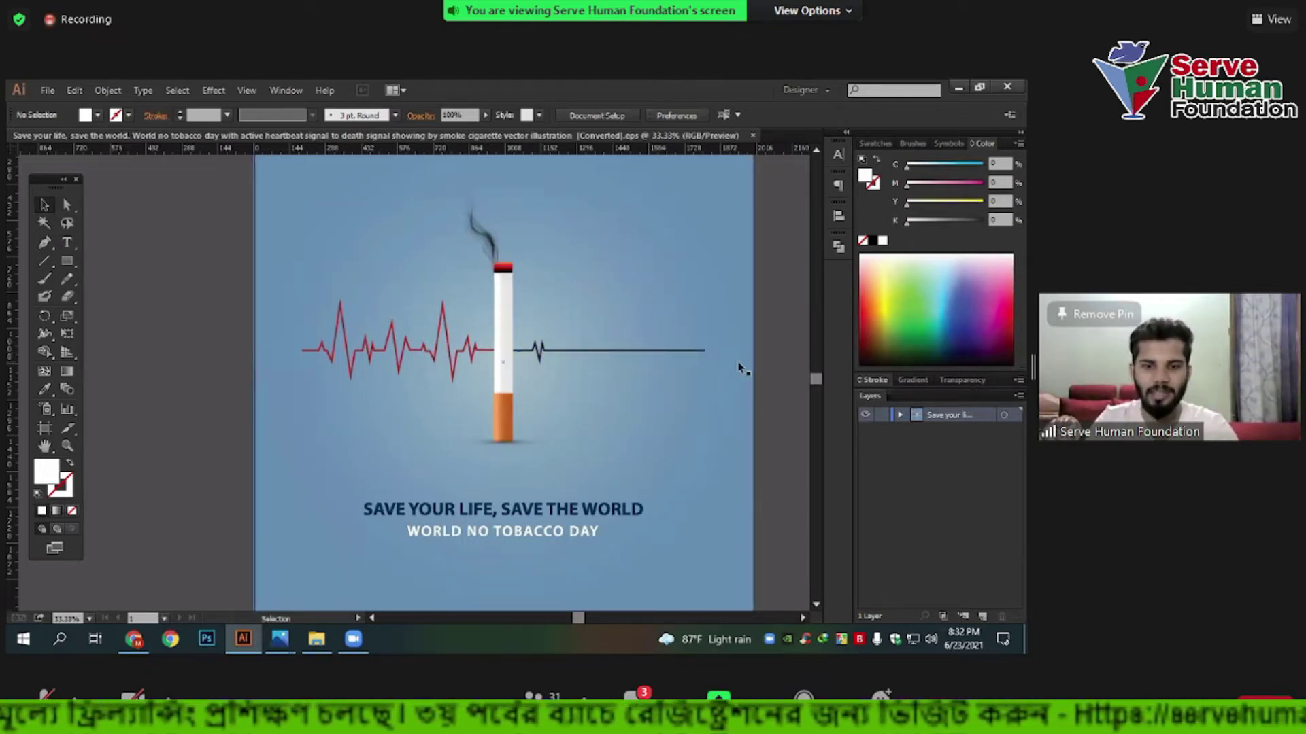
pyautogui.scroll(-1, 601, 341)
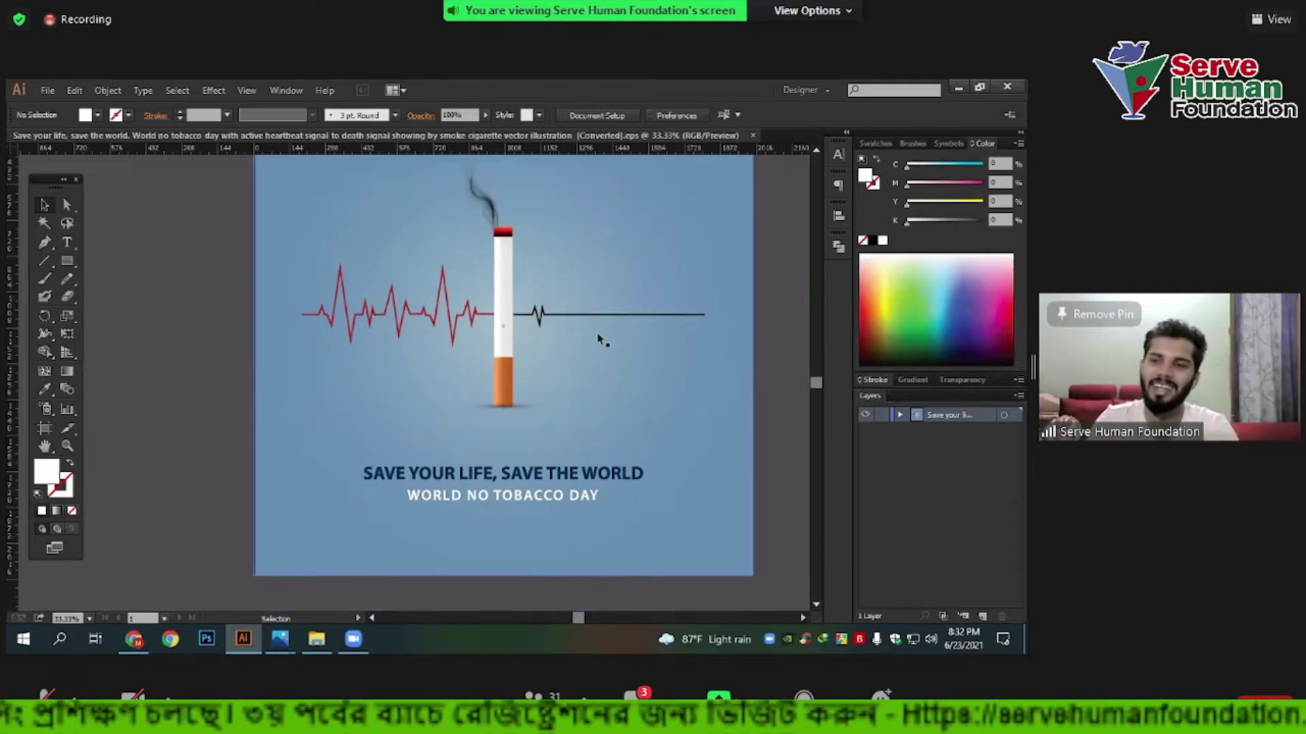
pyautogui.moveTo(534, 385); pyautogui.dragTo(415, 415)
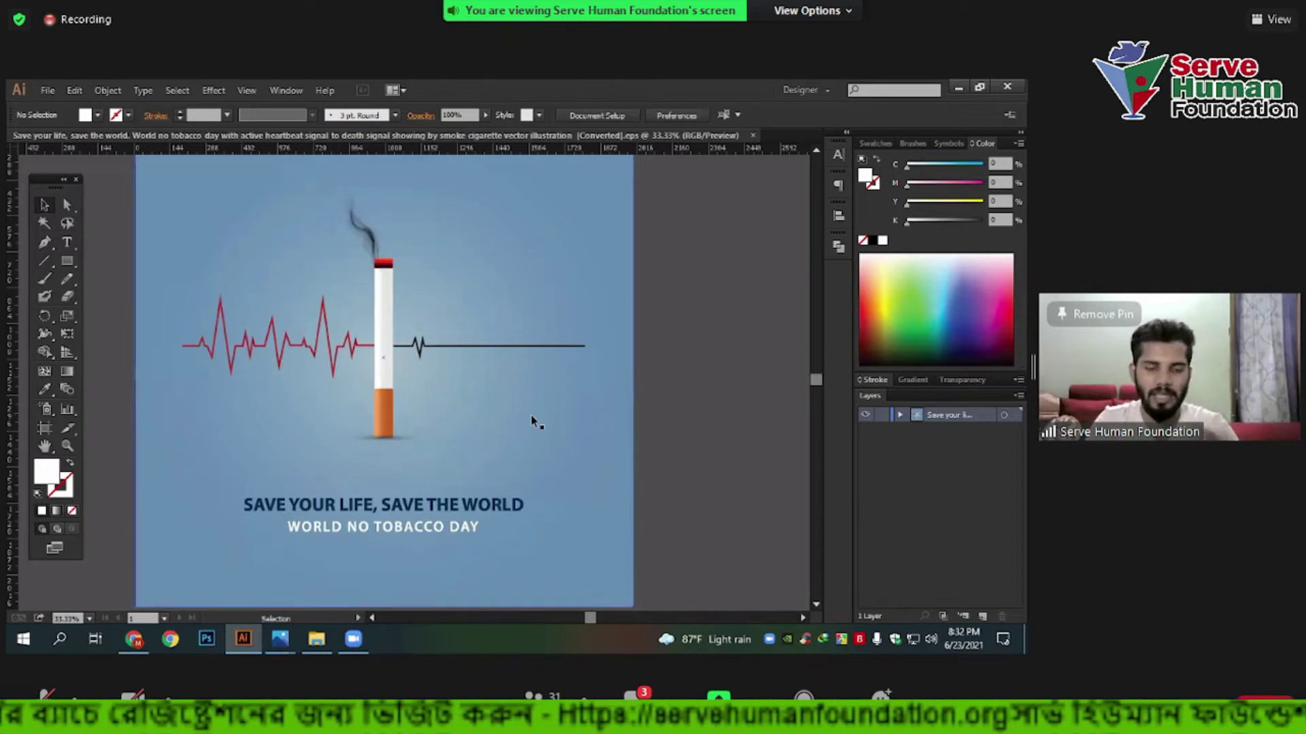
pyautogui.click(282, 639)
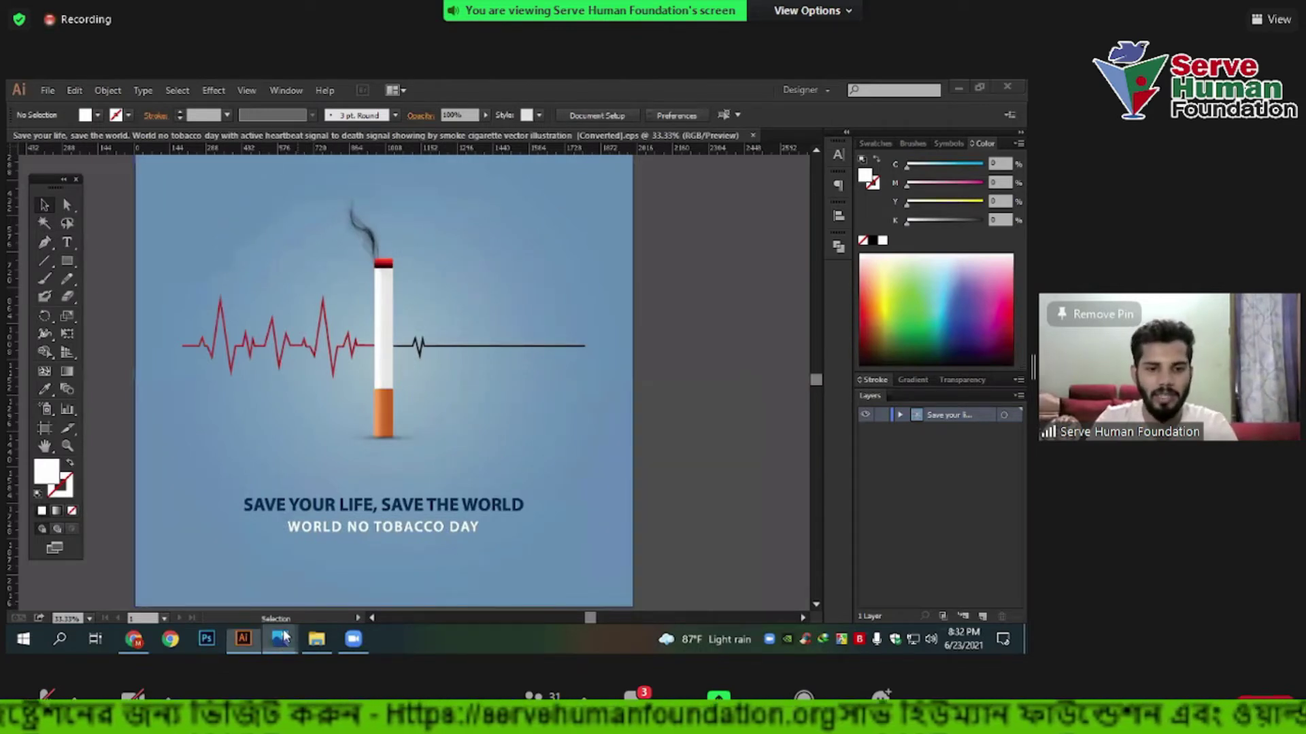
# Bring up the Free Palestine bird image in Photos and maximize its window.
pyautogui.click(252, 544)
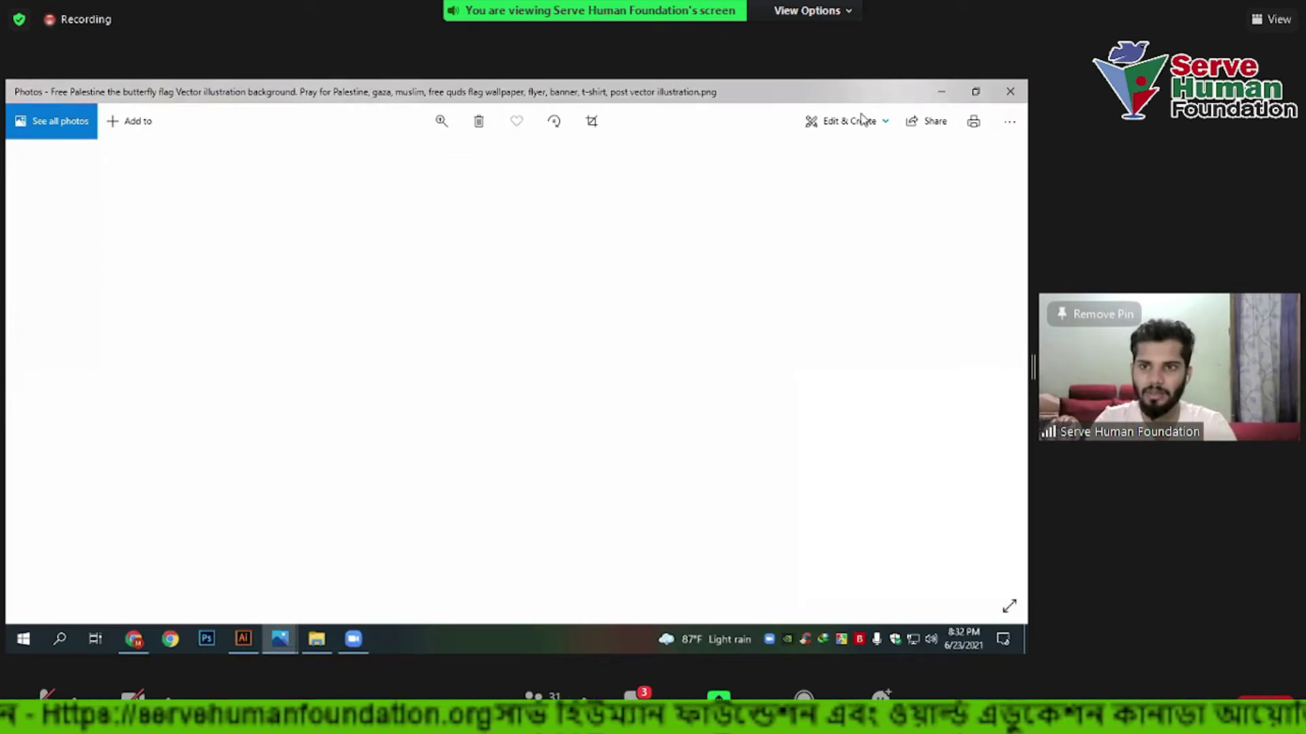
pyautogui.moveTo(781, 90); pyautogui.dragTo(766, 119)
pyautogui.doubleClick(765, 114)
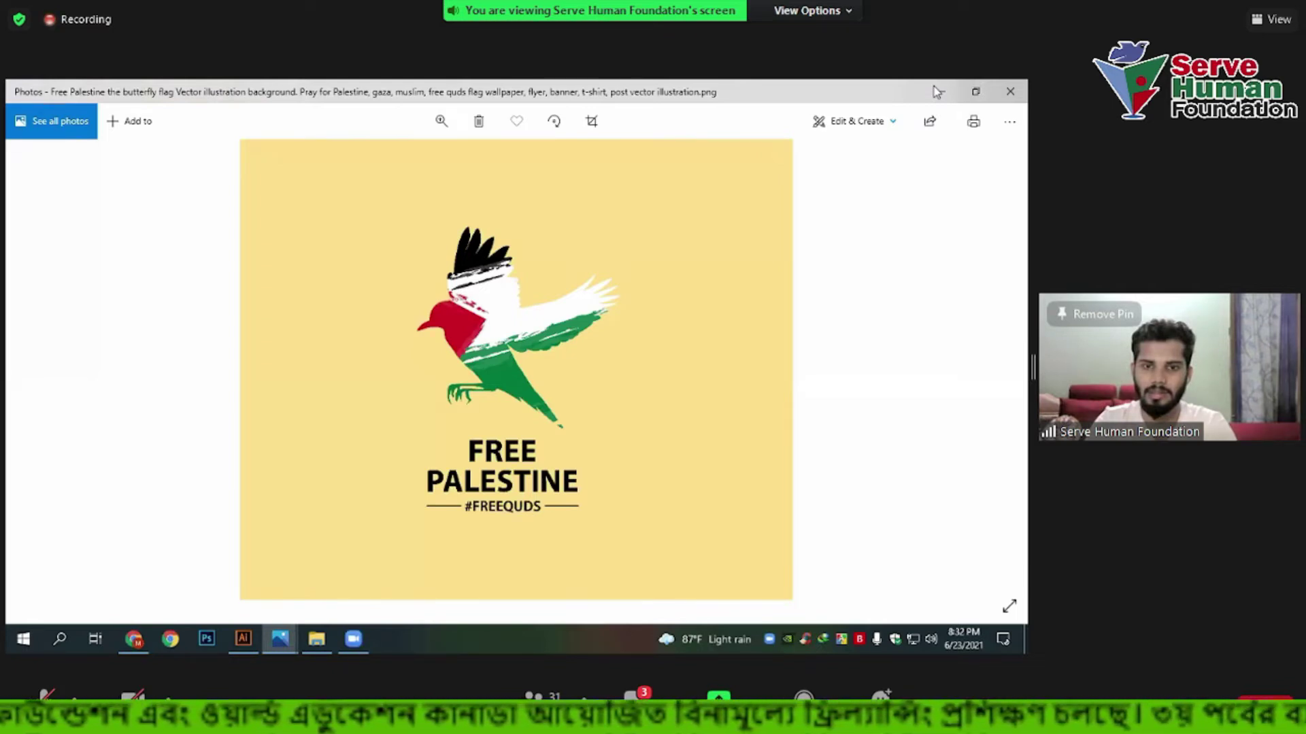
# View the 'Say to no tobacco' meter poster, zooming in and out, then advance to the next image.
pyautogui.press('Right')
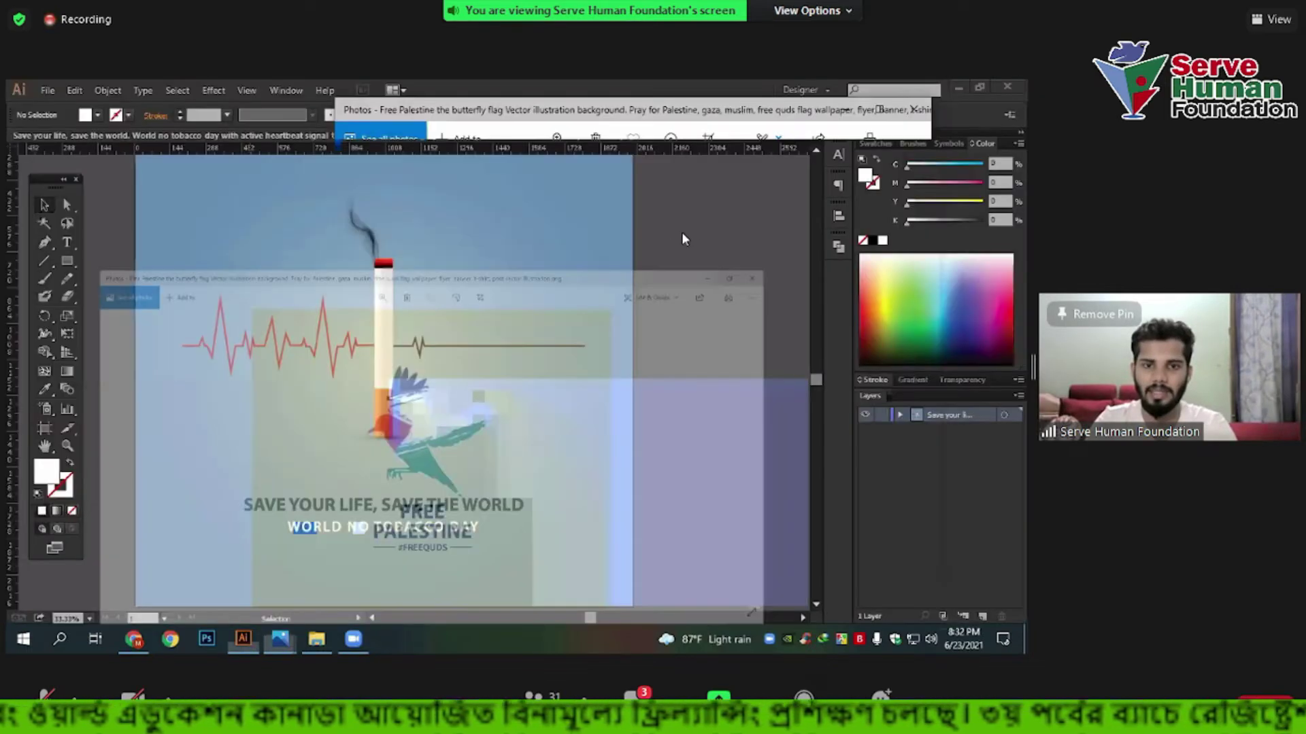
pyautogui.scroll(2, 702, 218)
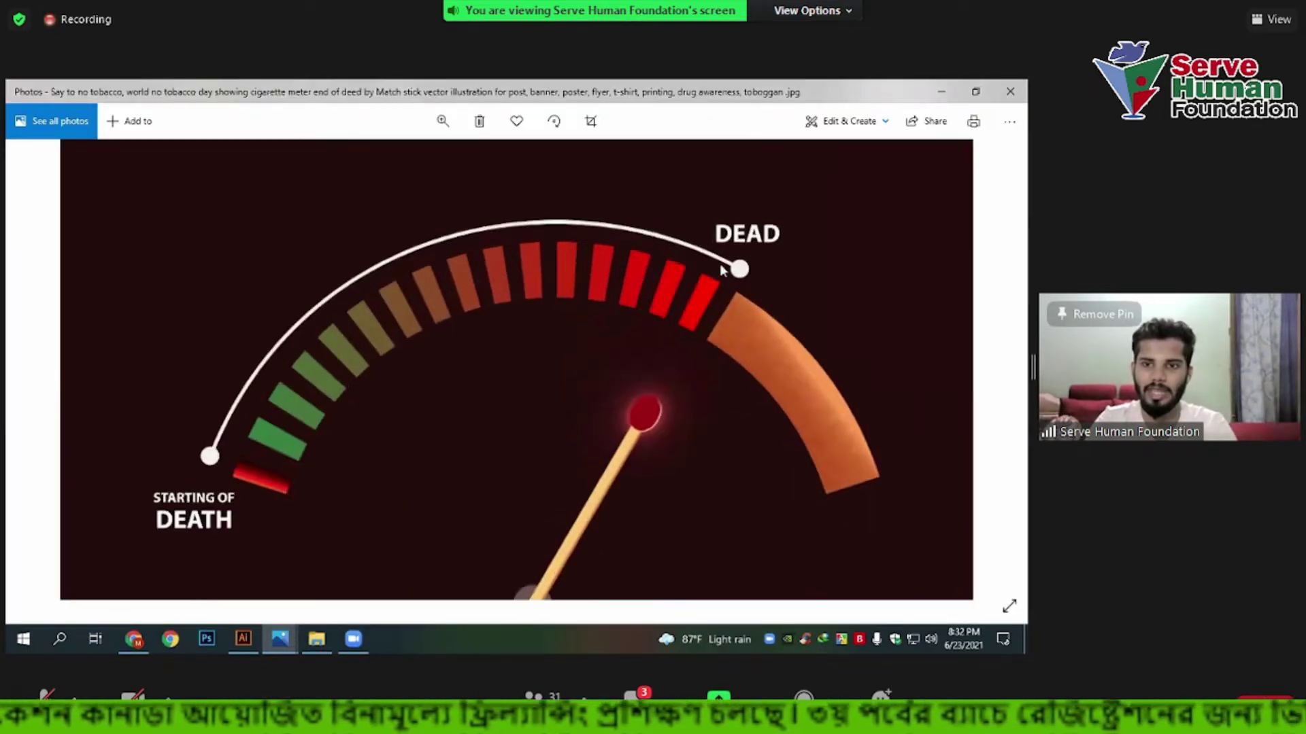
pyautogui.scroll(-2, 719, 263)
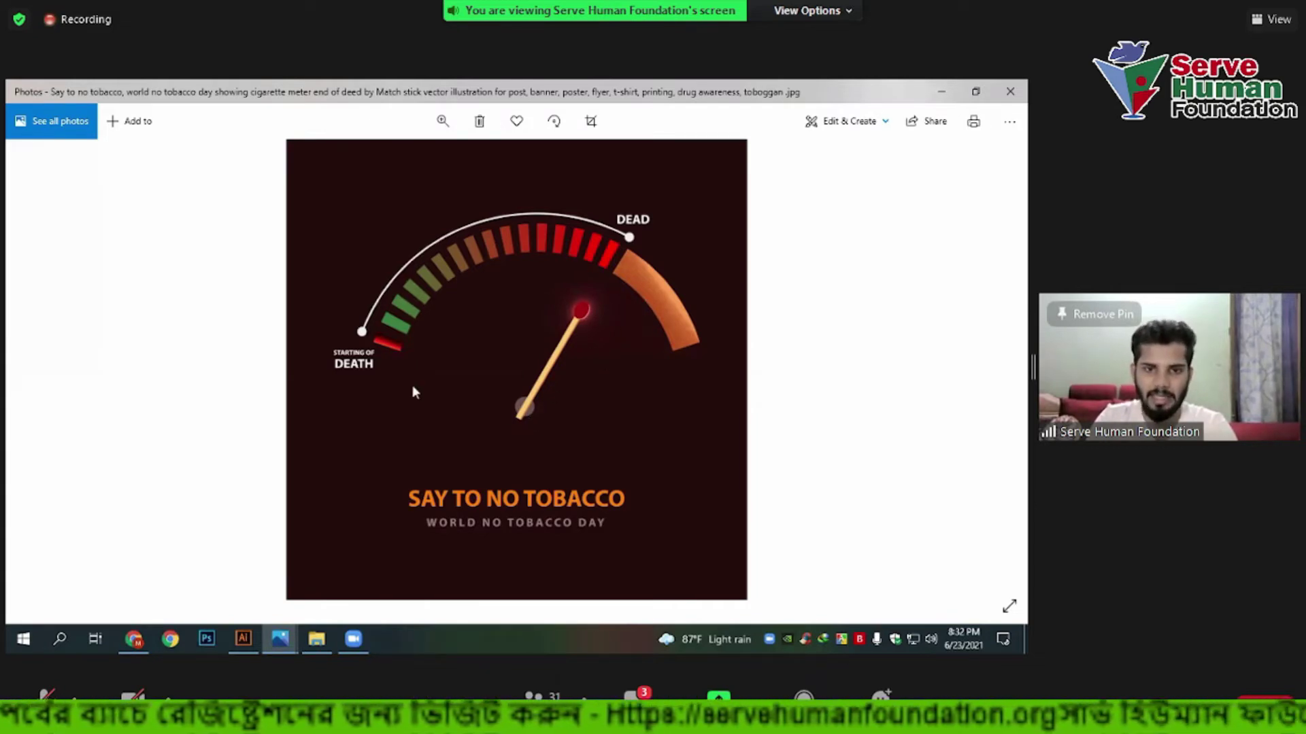
pyautogui.scroll(3, 343, 365)
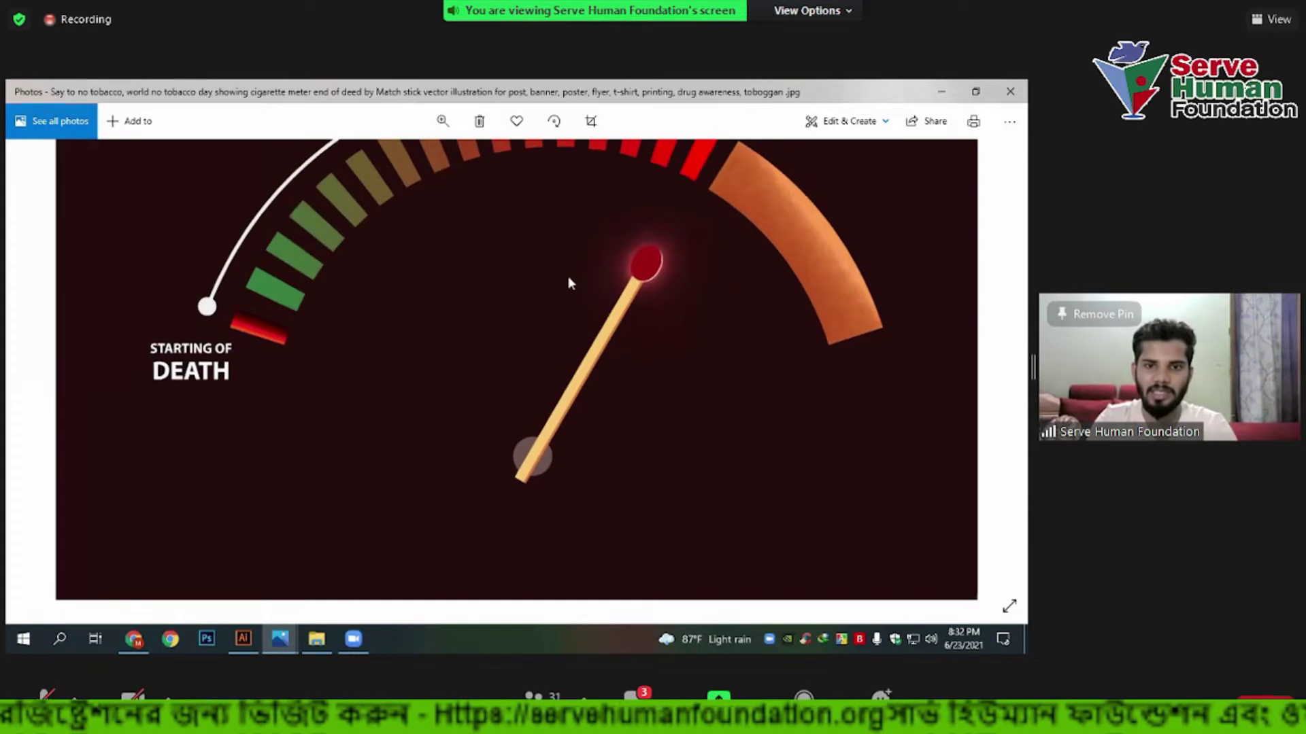
pyautogui.scroll(-3, 607, 256)
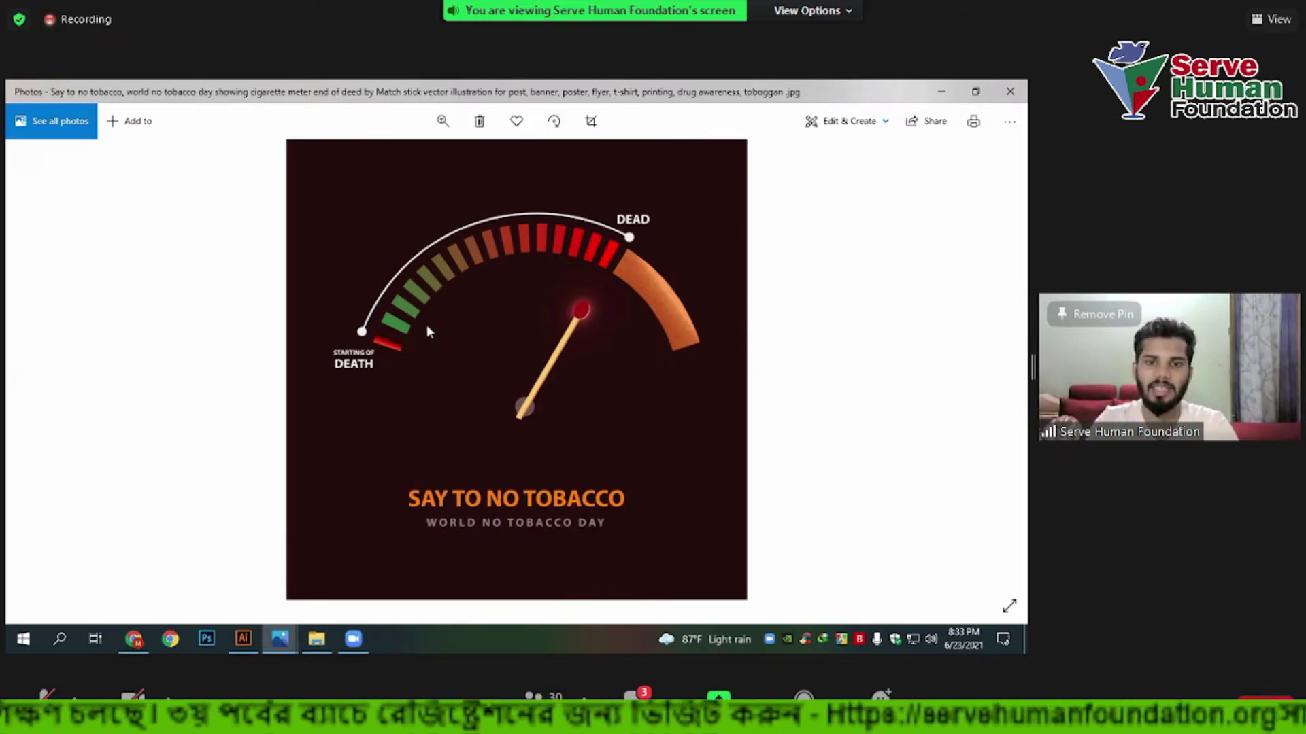
pyautogui.press('Right')
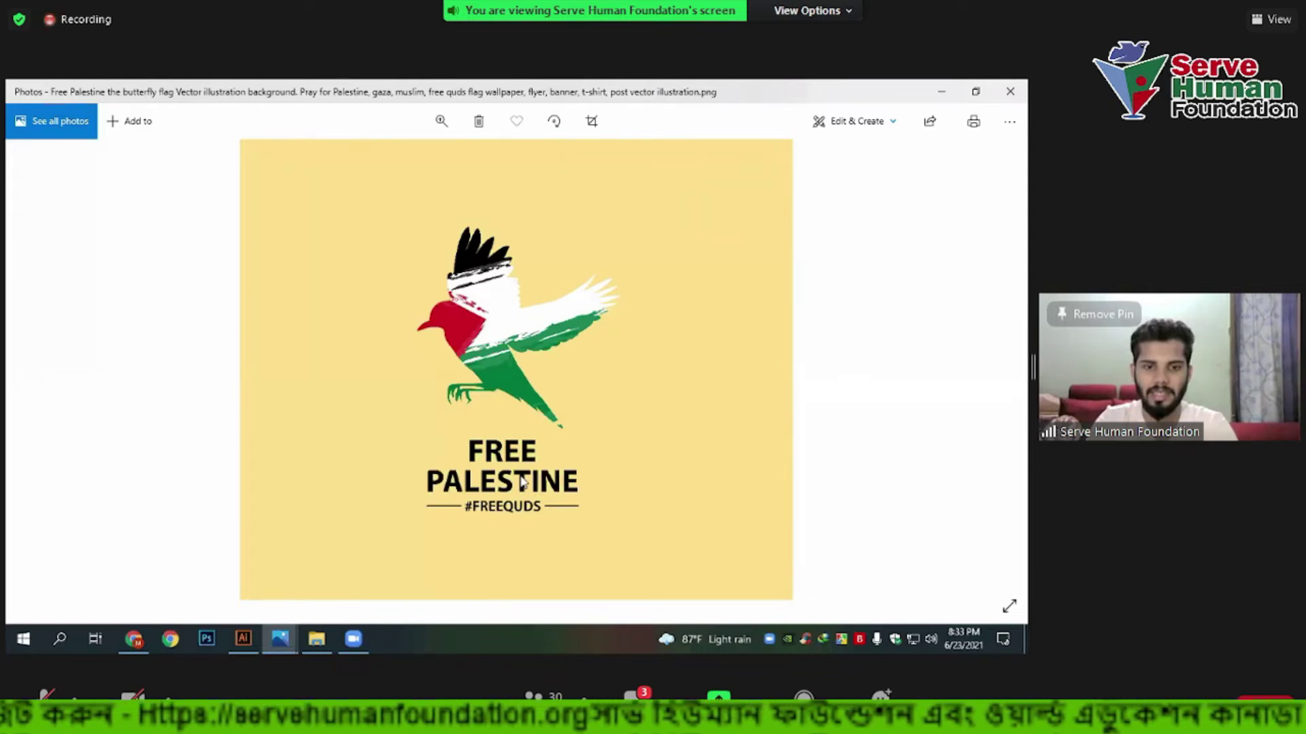
# Bring up the butterfly FREE PALESTINE T-shirt image in Photos.
pyautogui.click(279, 638)
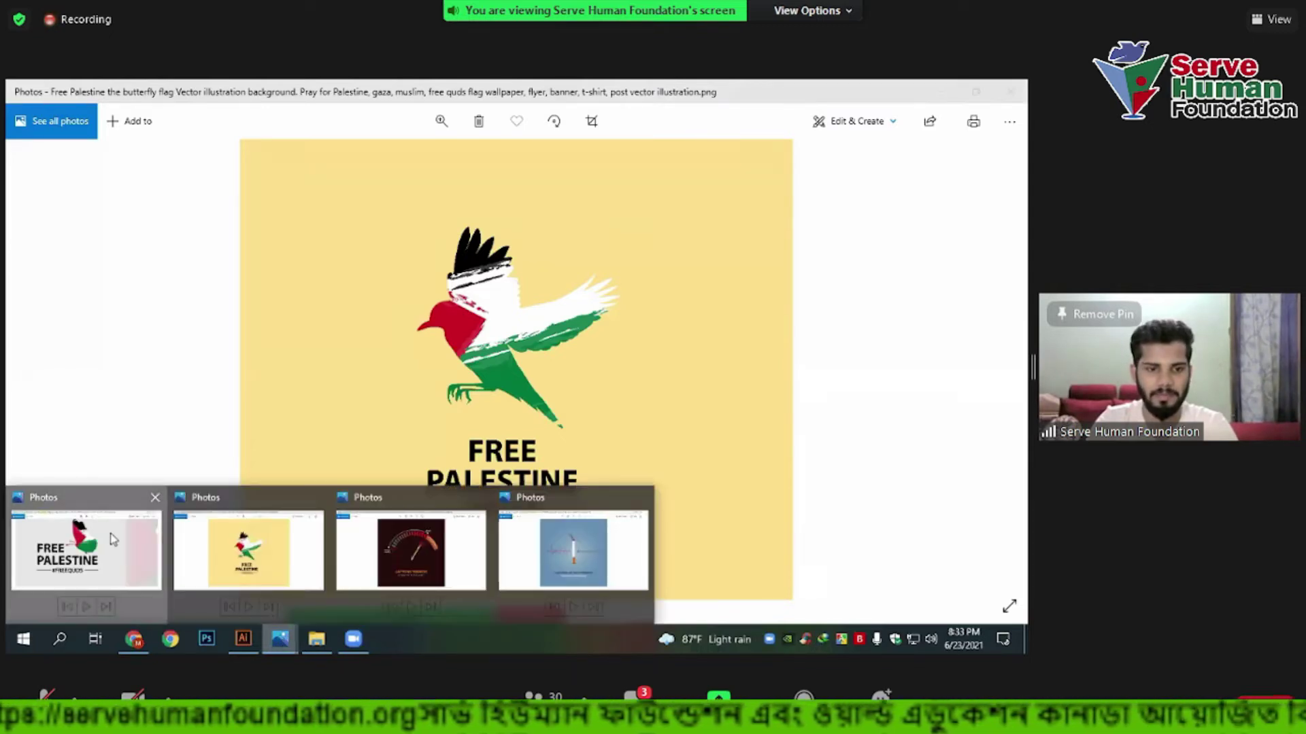
pyautogui.click(113, 539)
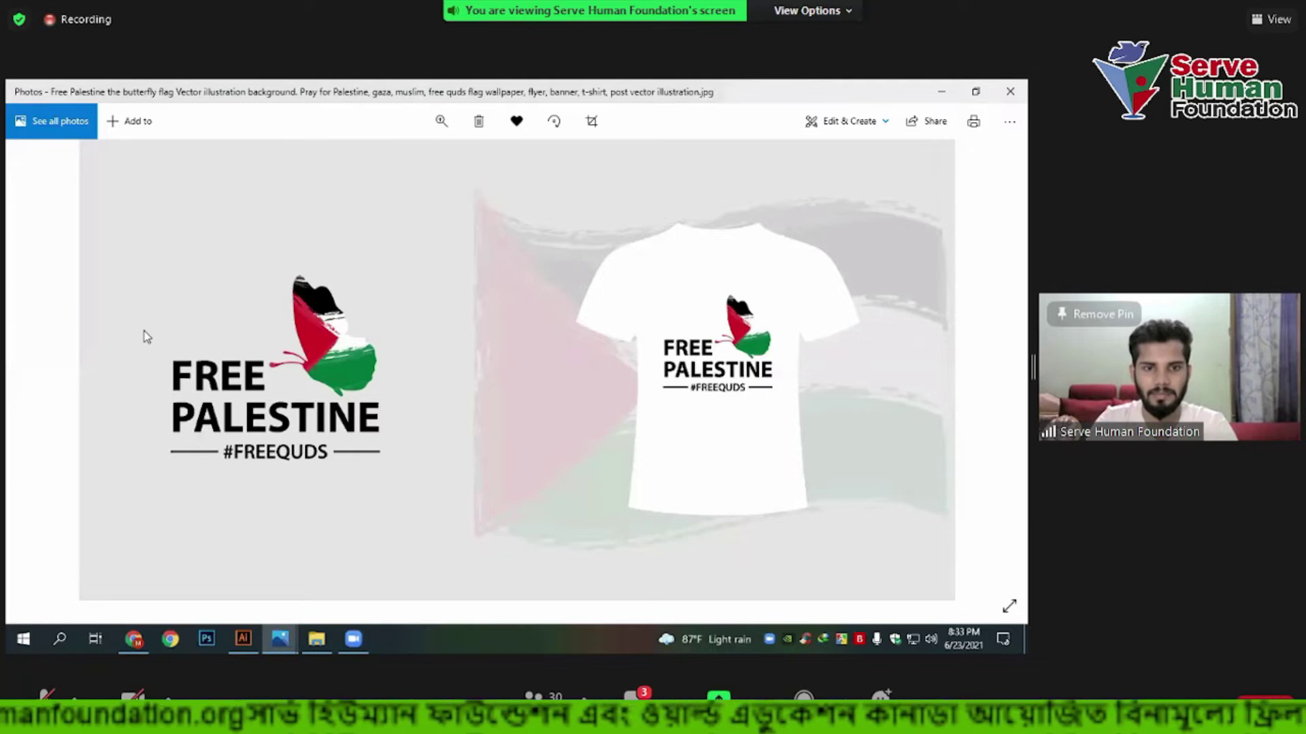
pyautogui.scroll(3, 146, 337)
pyautogui.scroll(2, 359, 304)
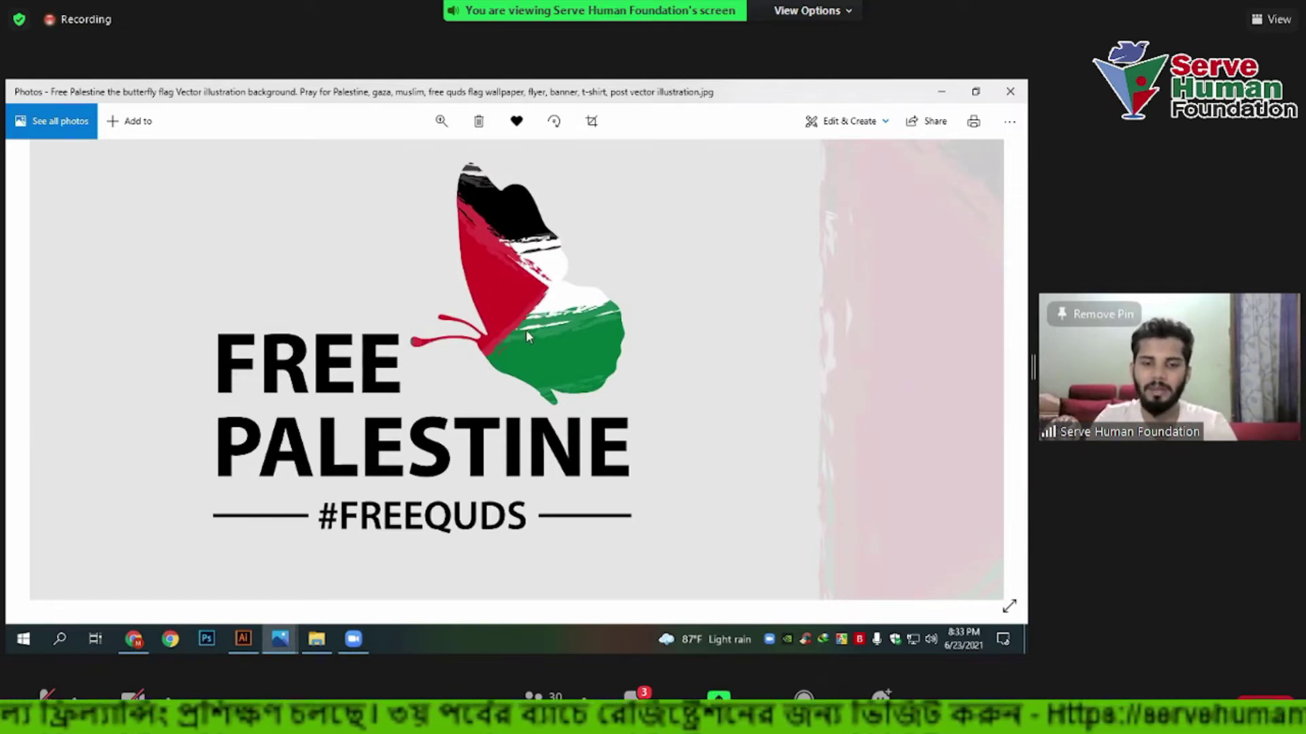
# Advance to the next image, then return to the Illustrator heartbeat cigarette poster.
pyautogui.press('Right')
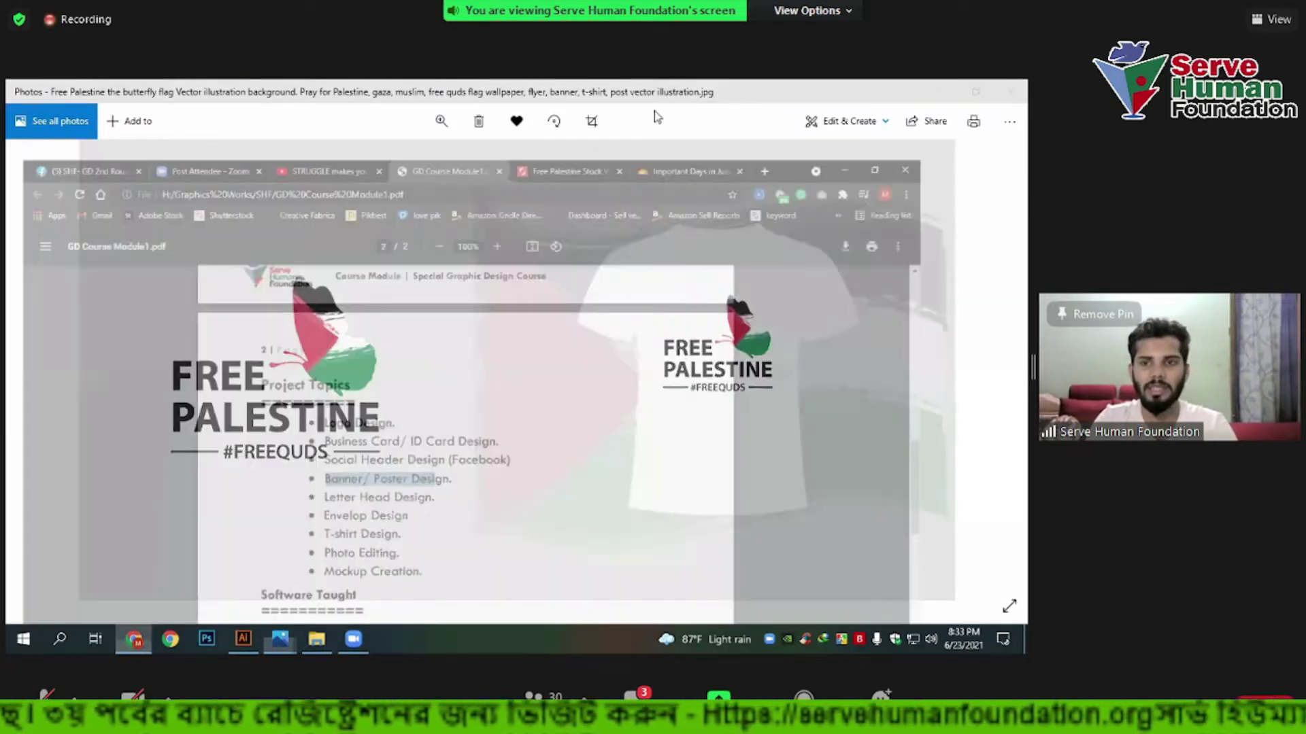
pyautogui.click(286, 598)
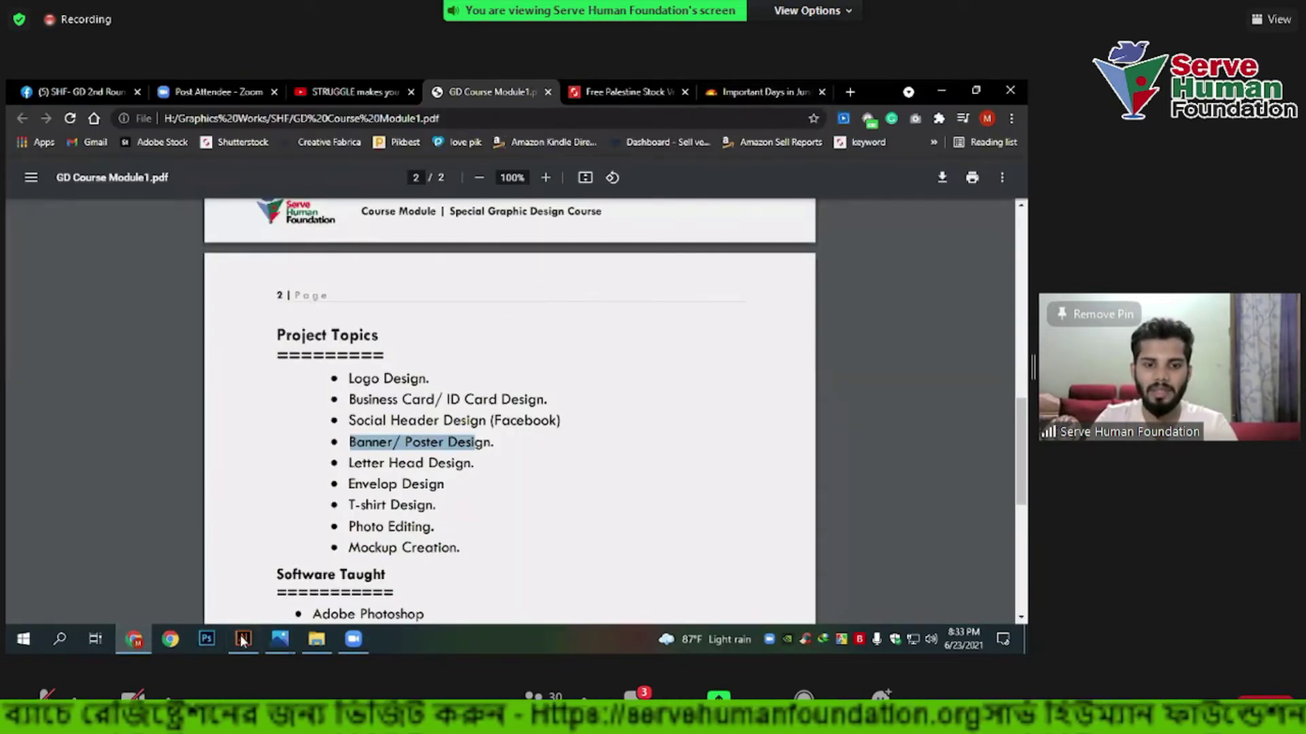
pyautogui.hotkey('alt', 'Tab')
pyautogui.scroll(-3, 507, 442)
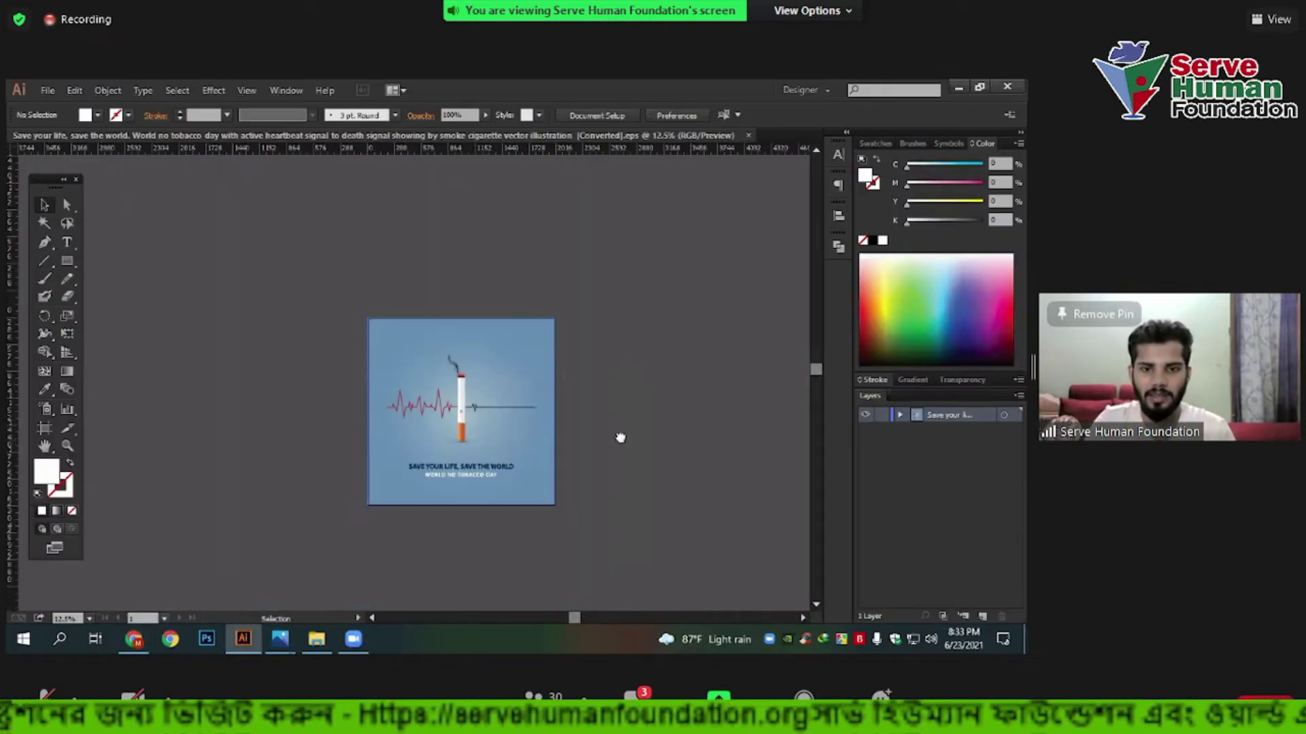
pyautogui.moveTo(621, 437); pyautogui.dragTo(508, 437)
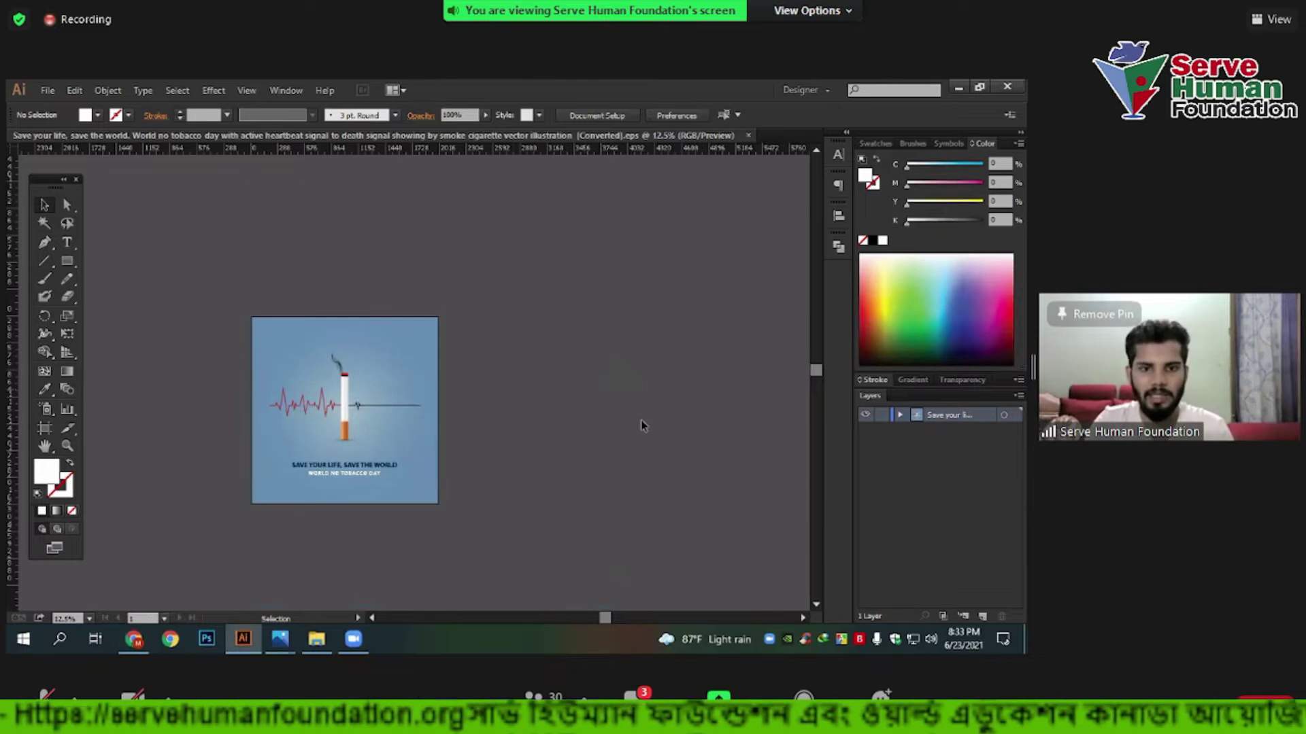
pyautogui.scroll(2, 369, 346)
pyautogui.click(417, 363)
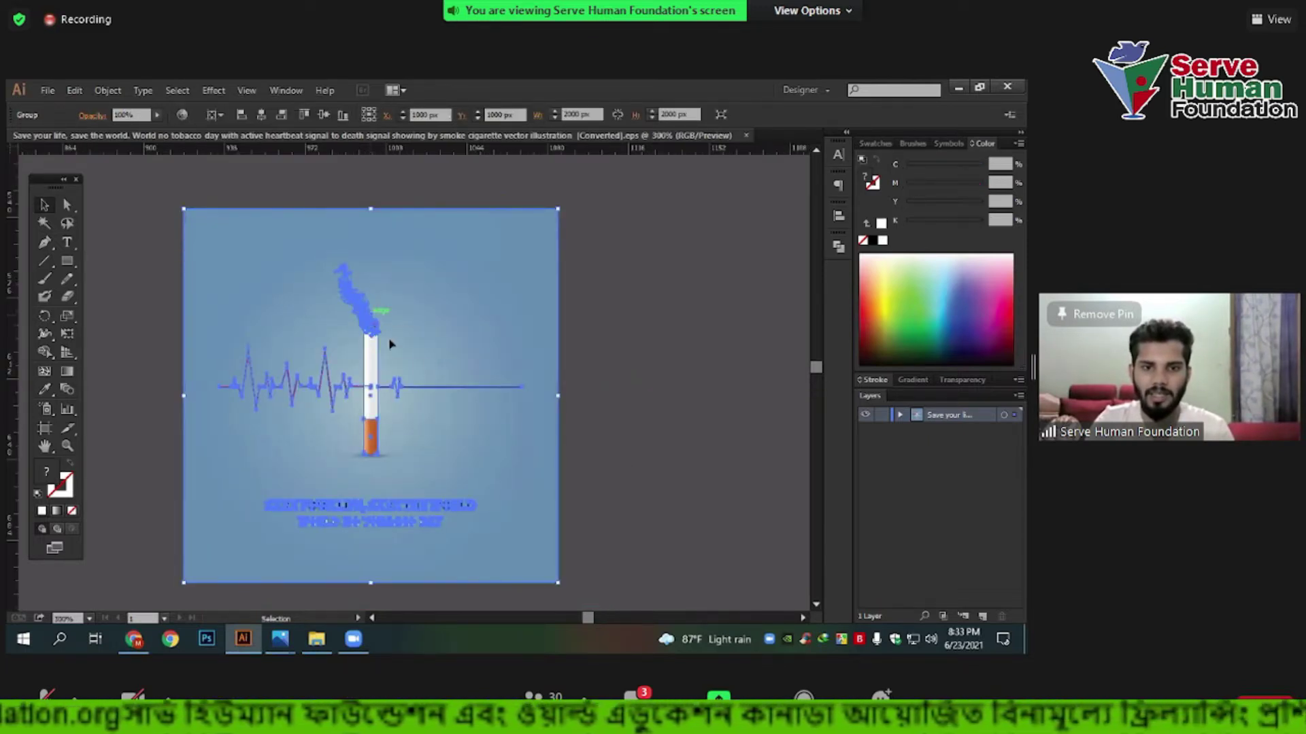
pyautogui.scroll(7, 370, 336)
pyautogui.scroll(-4, 462, 405)
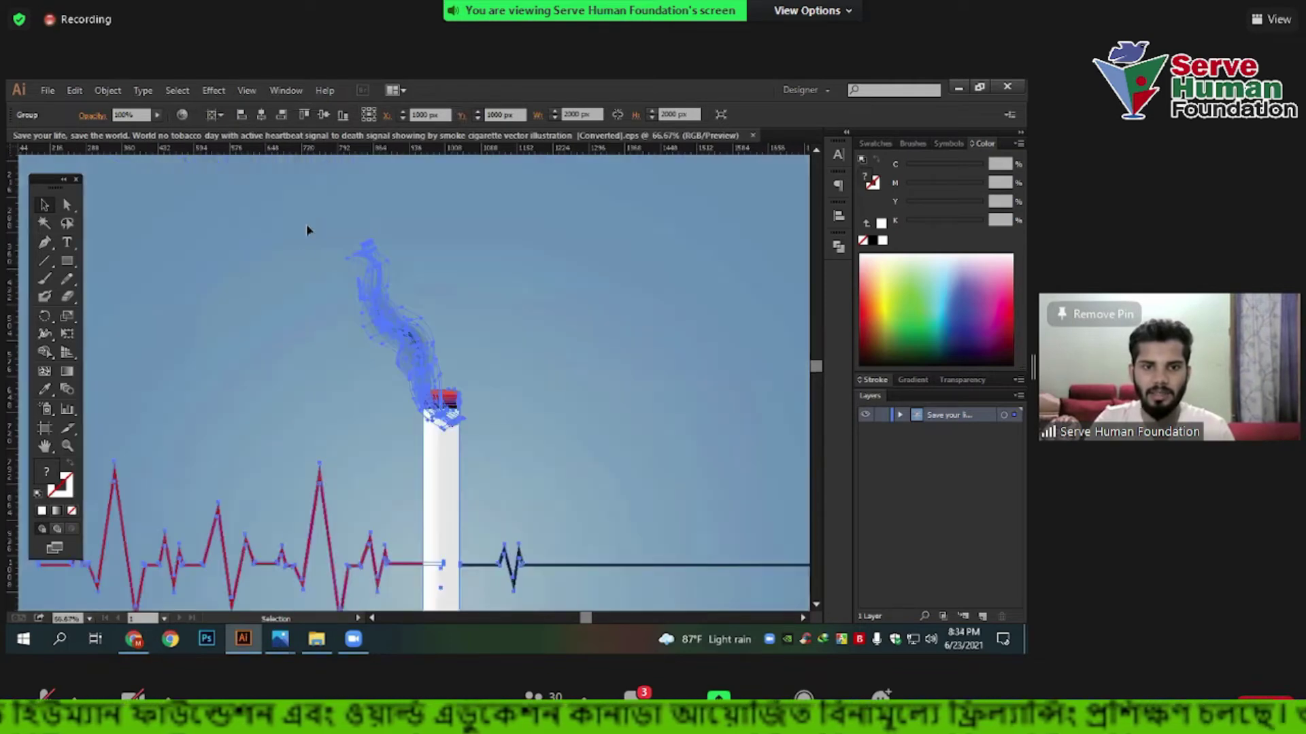
pyautogui.scroll(-2, 308, 312)
pyautogui.hotkey('ctrl', 'shift', 'a')
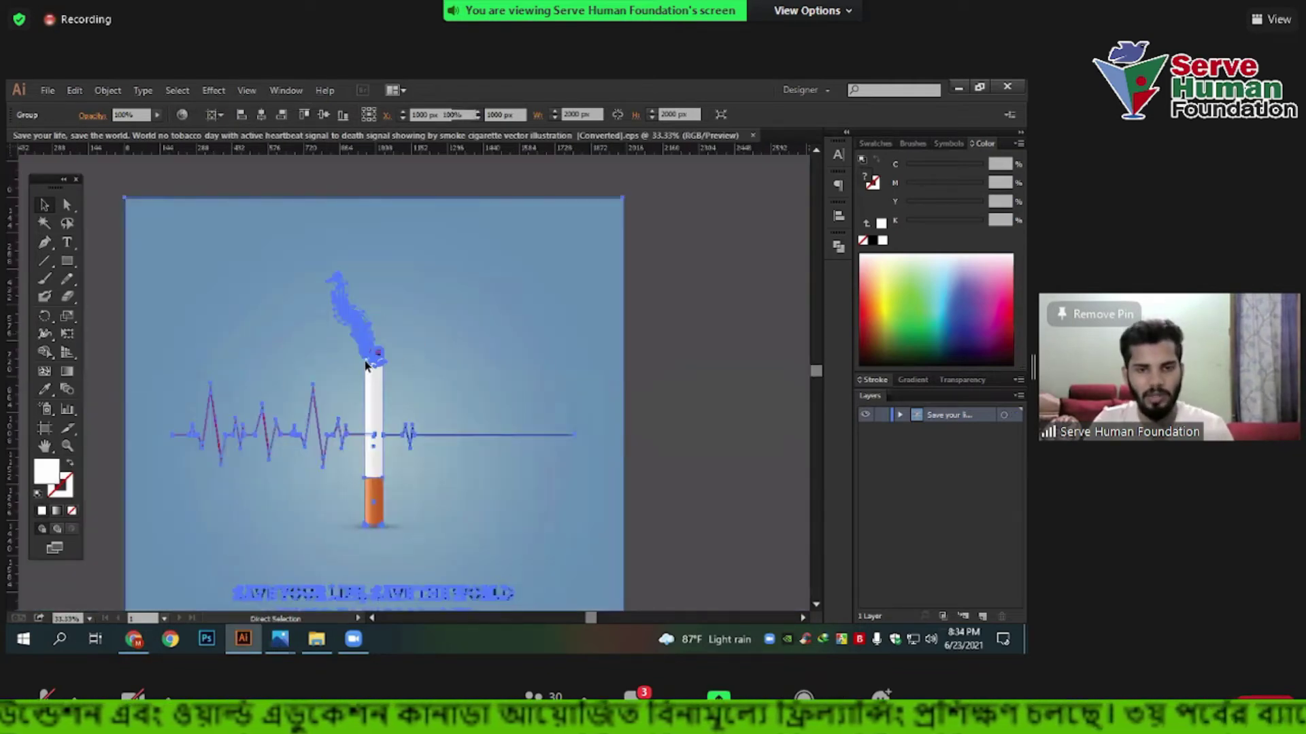
pyautogui.scroll(9, 367, 357)
pyautogui.hscroll(3, 315, 401)
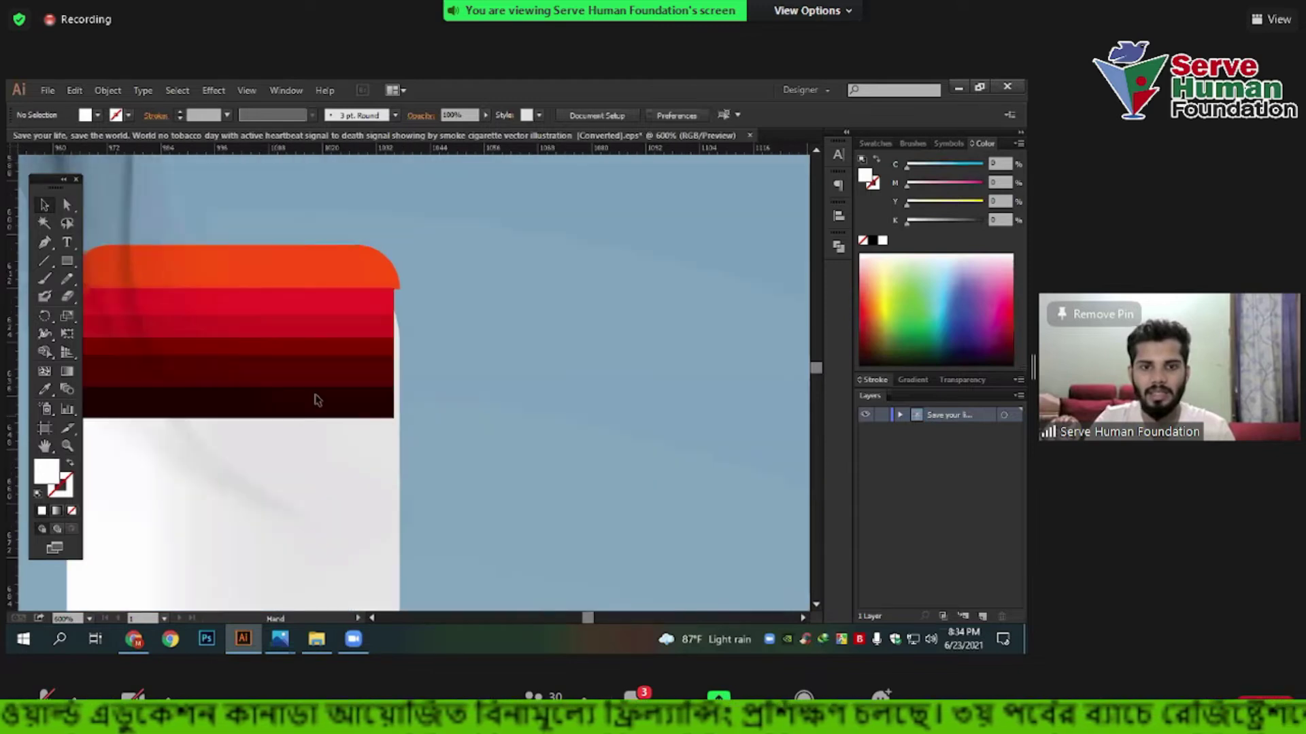
pyautogui.scroll(1, 265, 381)
pyautogui.moveTo(368, 380); pyautogui.dragTo(467, 447)
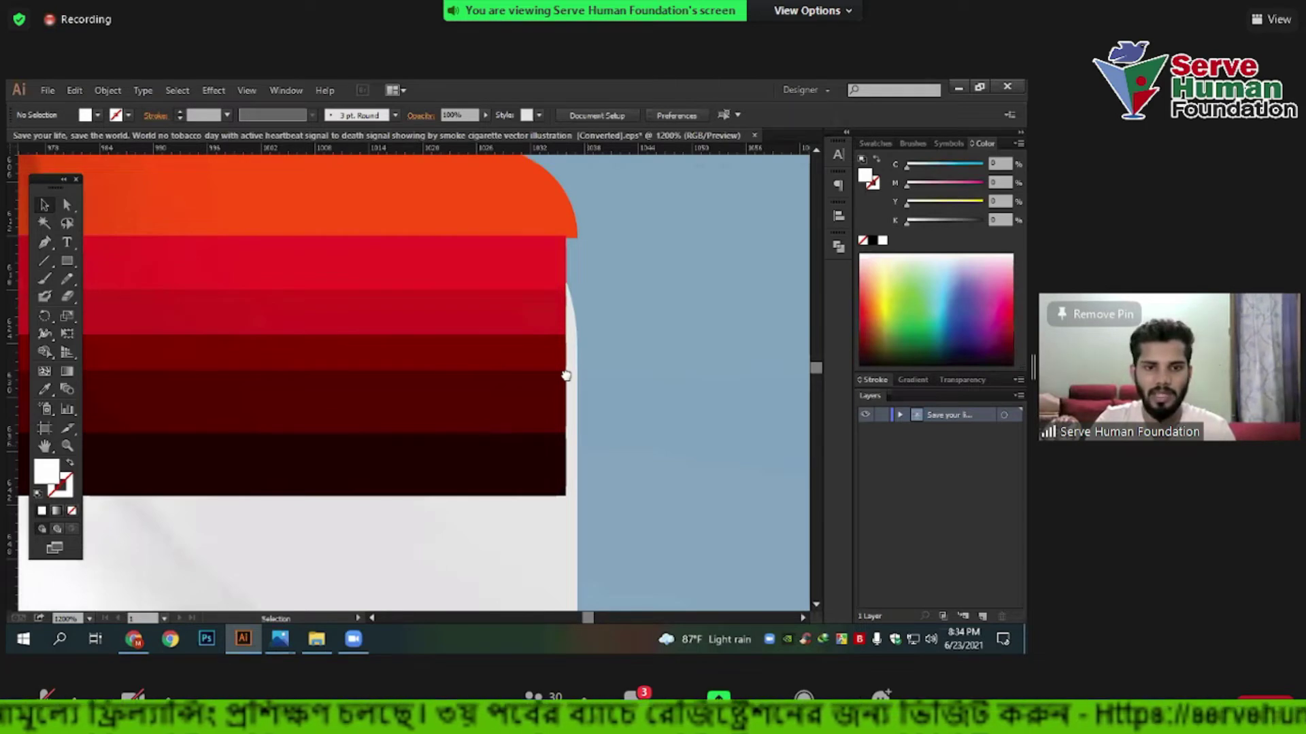
pyautogui.hscroll(-3, 560, 370)
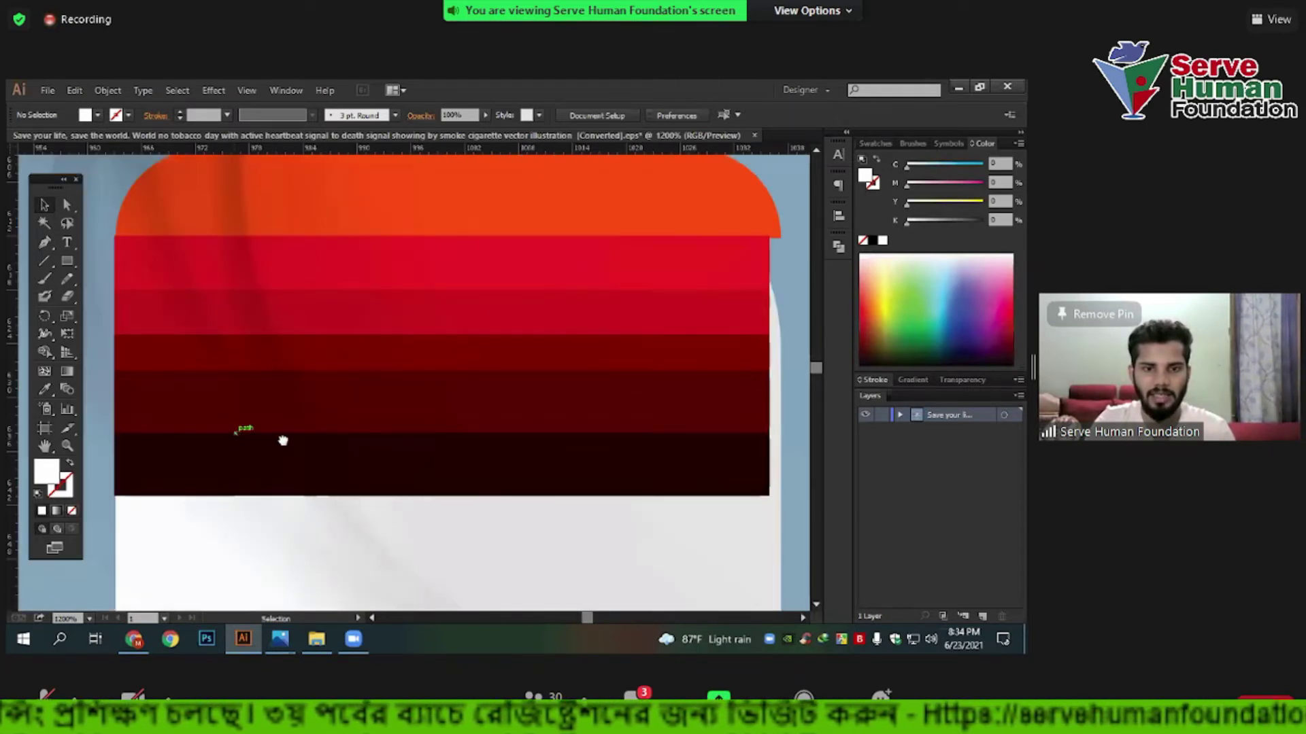
pyautogui.hscroll(-1, 204, 451)
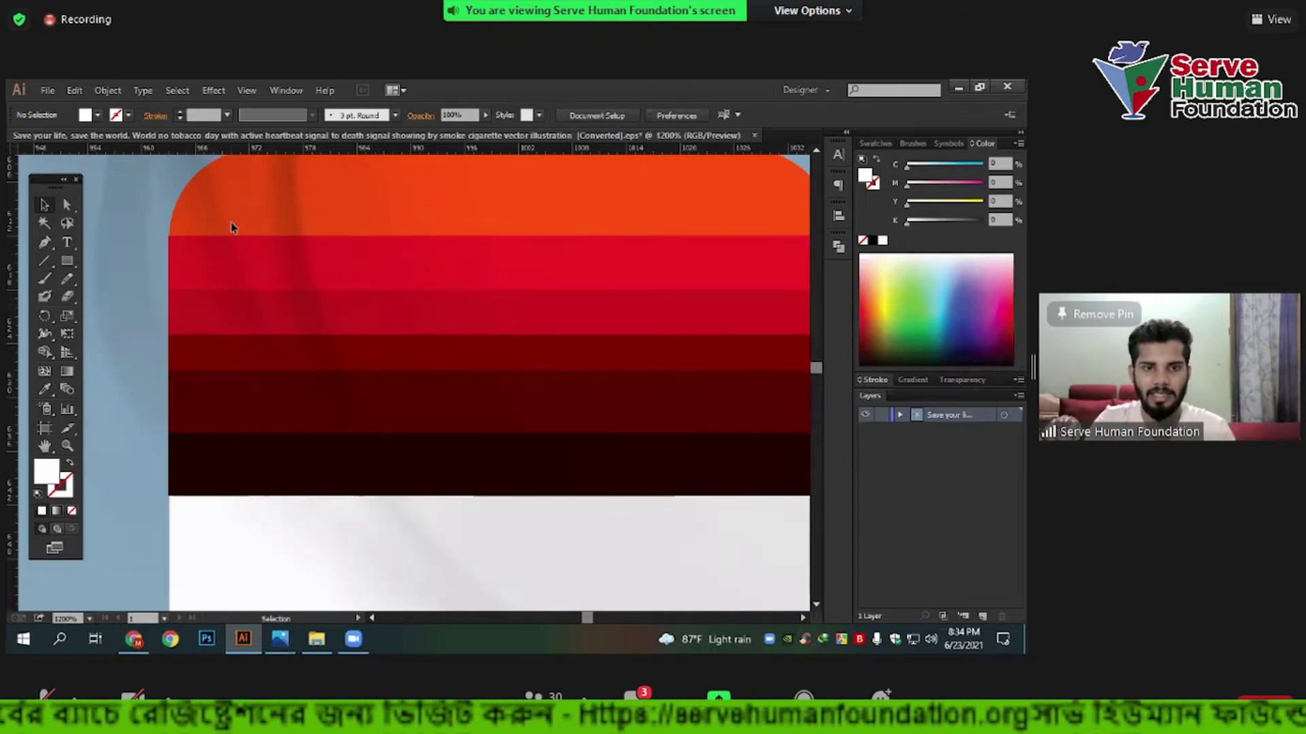
pyautogui.scroll(1, 148, 311)
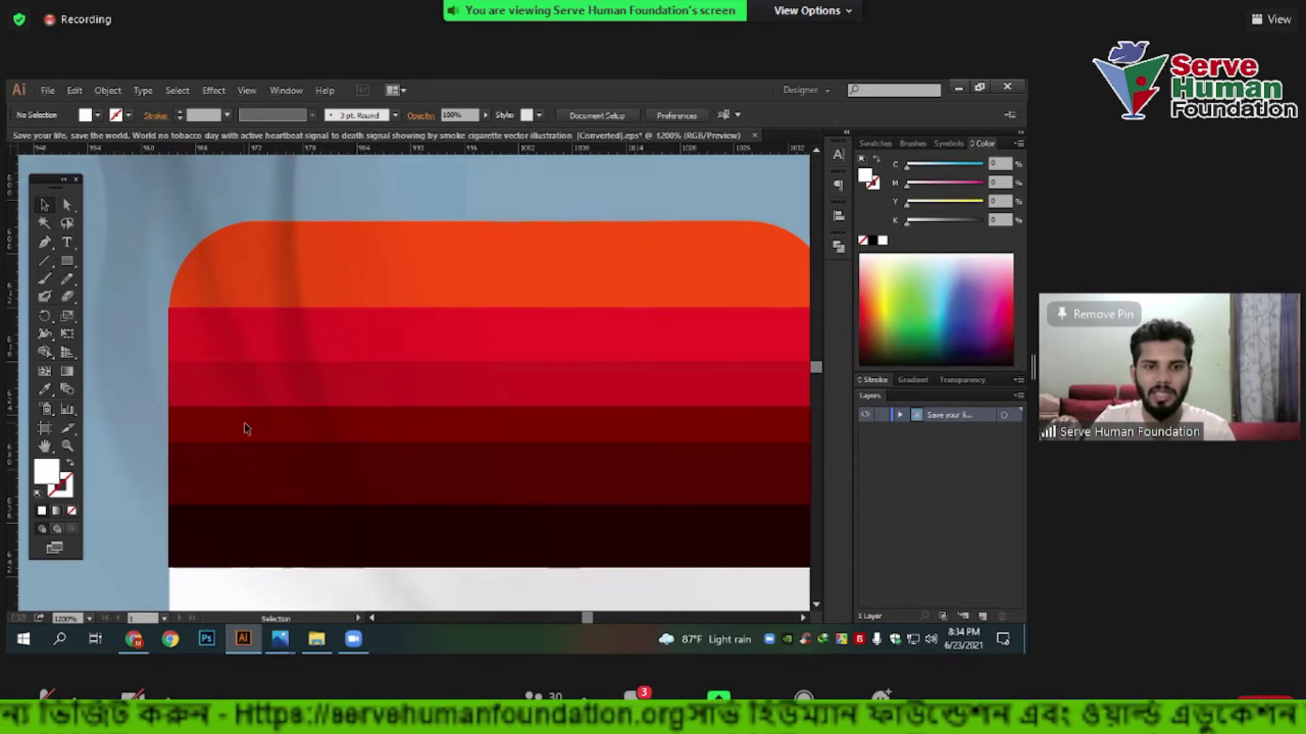
pyautogui.scroll(-1, 247, 428)
pyautogui.hotkey('ctrl', '0')
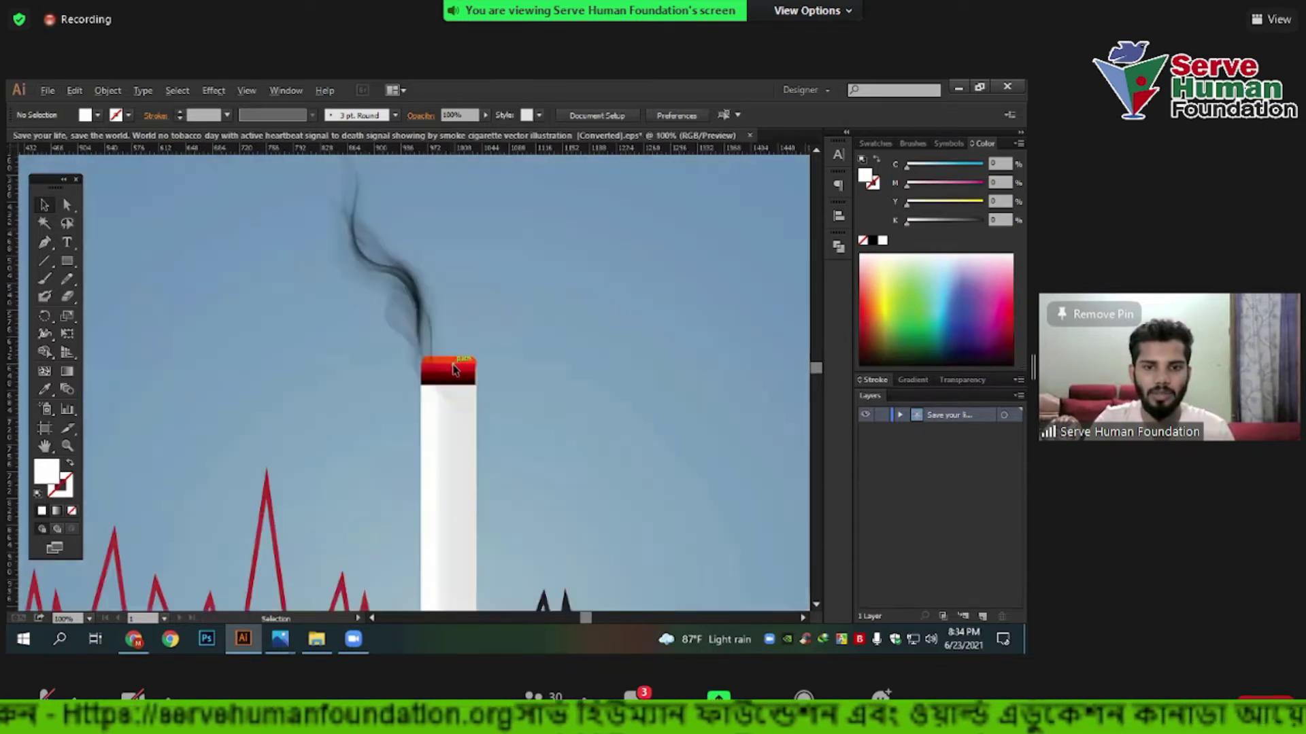
pyautogui.hotkey('ctrl', '1')
pyautogui.moveTo(458, 282); pyautogui.dragTo(467, 473)
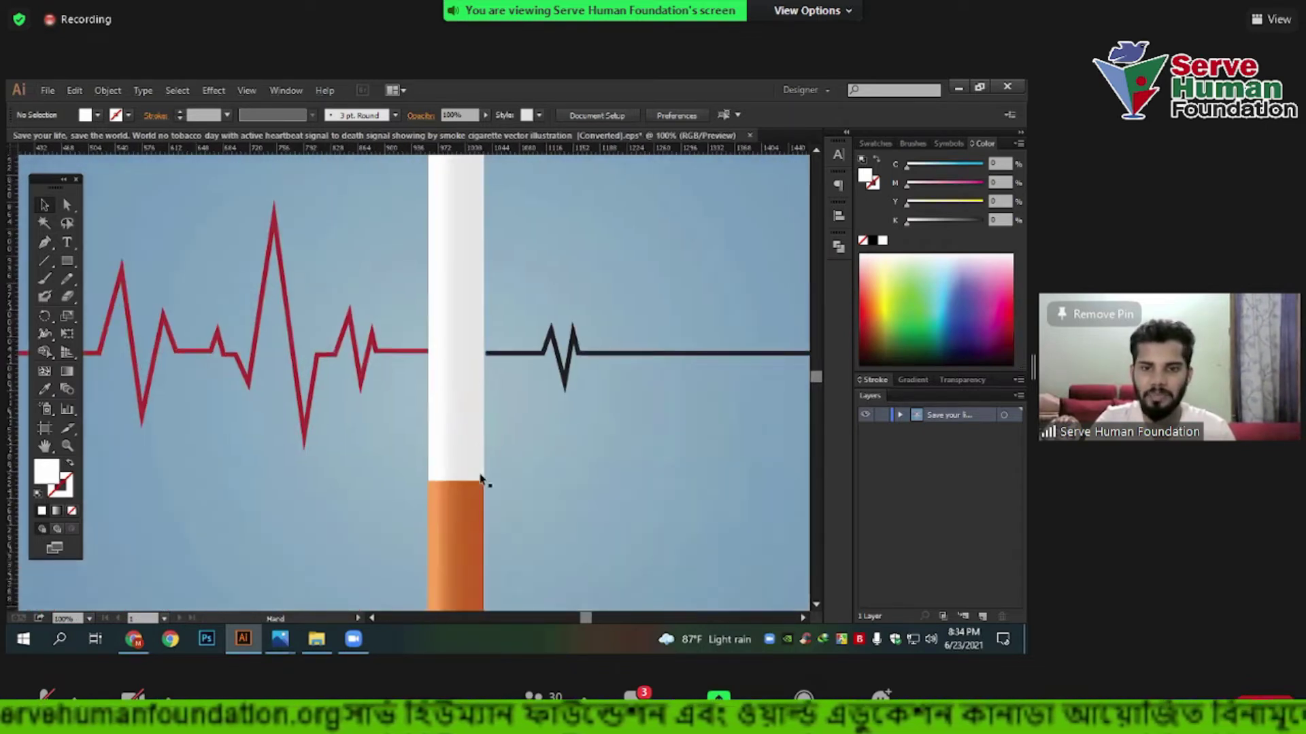
pyautogui.scroll(-3, 467, 473)
pyautogui.scroll(4, 470, 469)
pyautogui.scroll(-3, 437, 335)
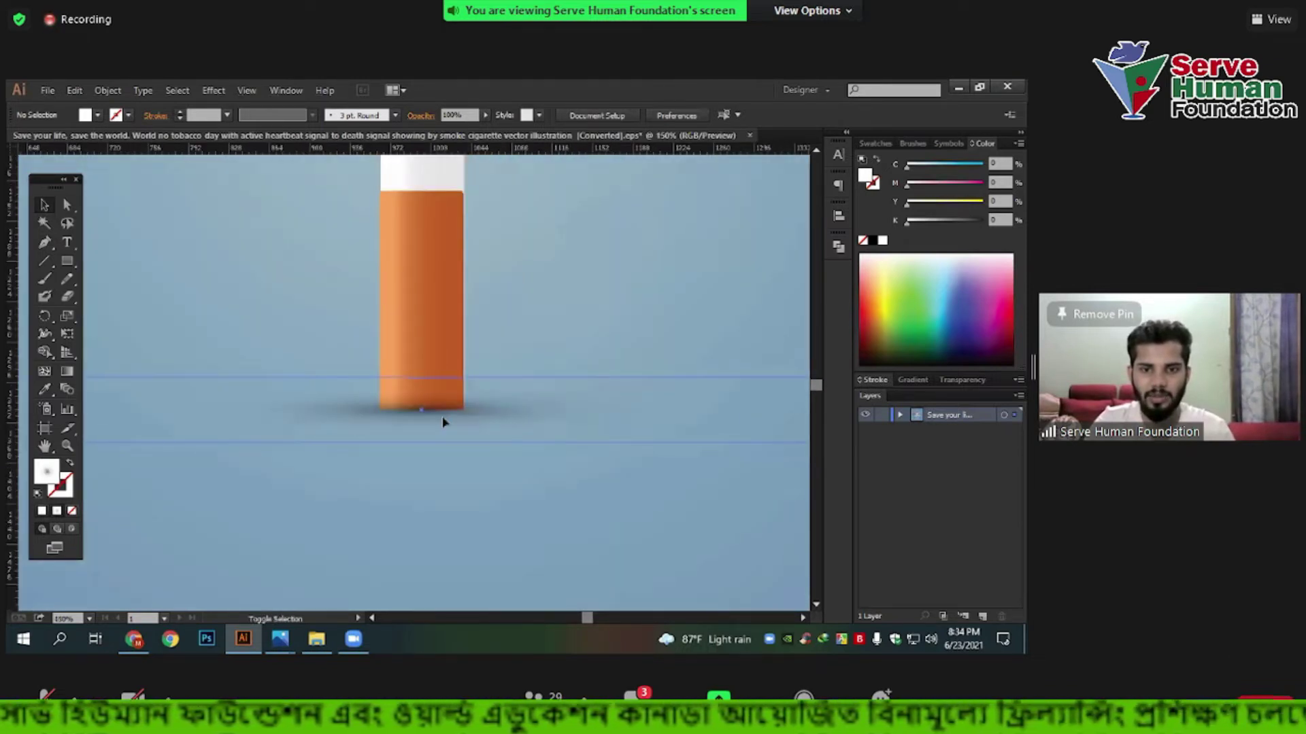
pyautogui.click(524, 429)
pyautogui.scroll(-2, 520, 431)
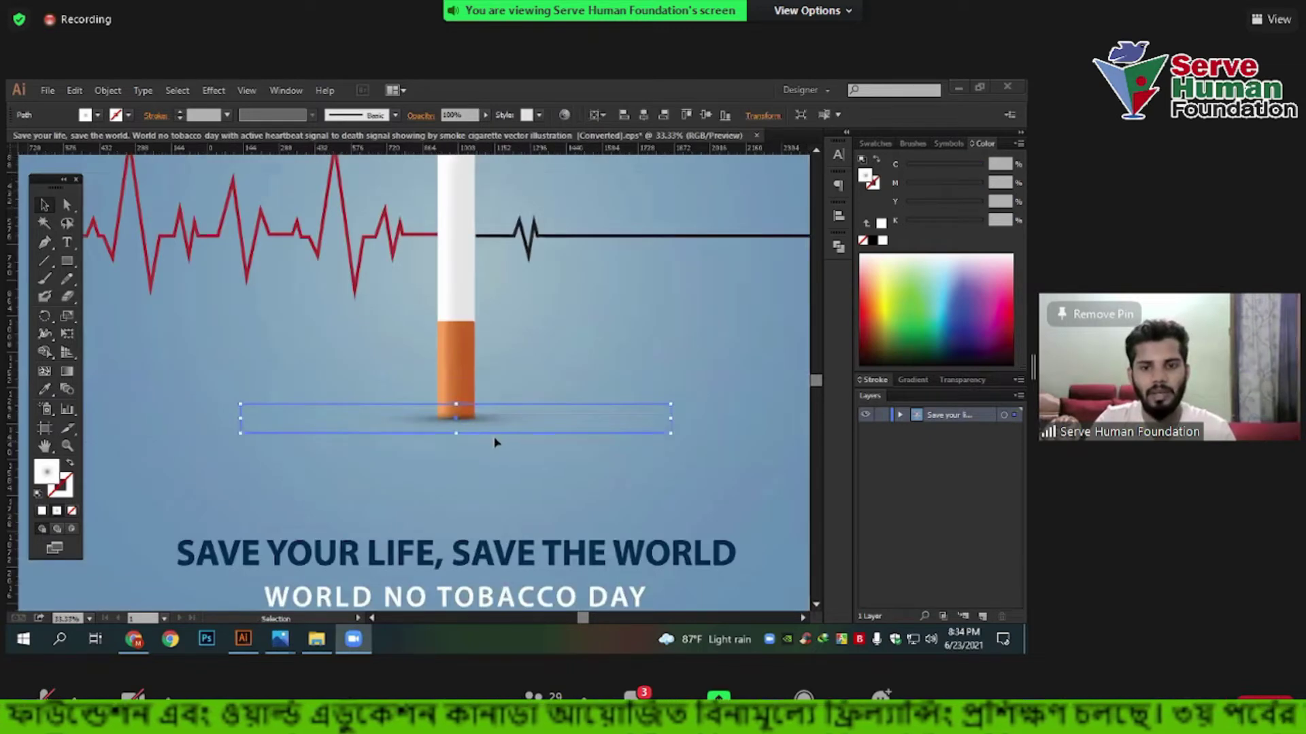
pyautogui.scroll(-2, 493, 444)
pyautogui.scroll(4, 476, 442)
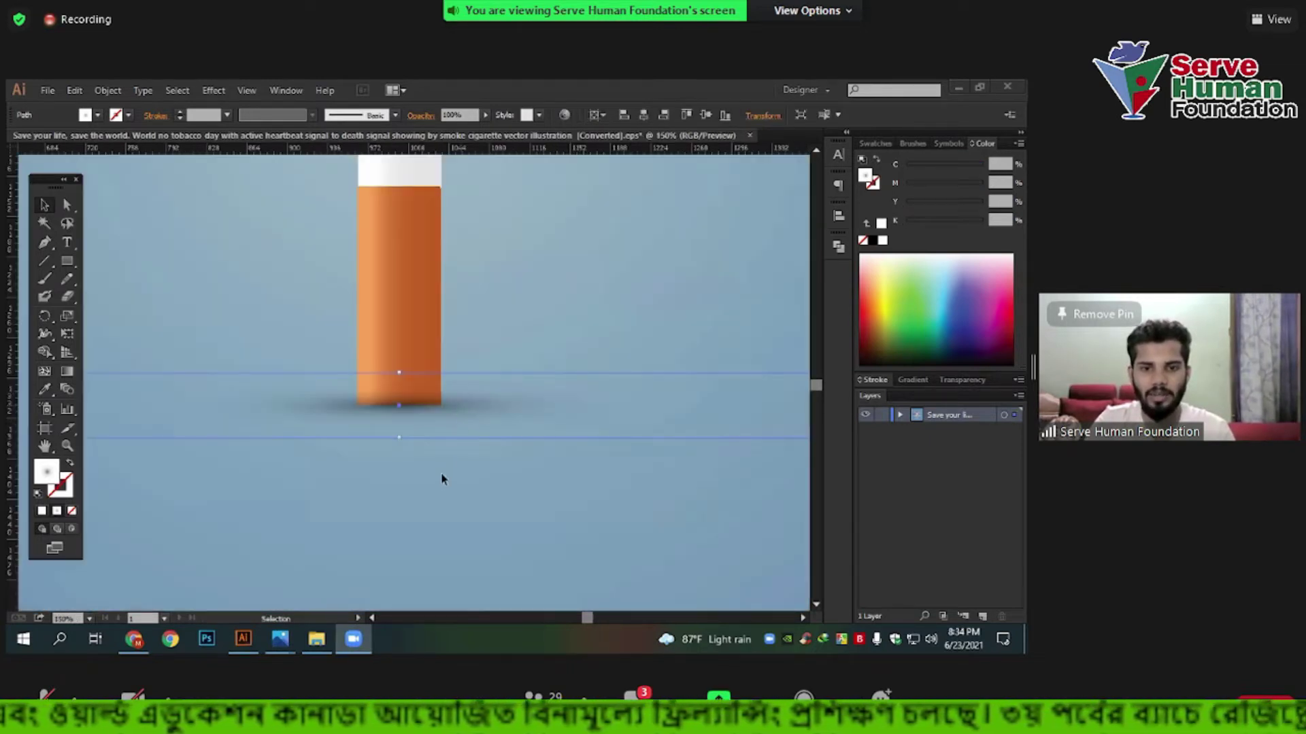
pyautogui.moveTo(472, 420); pyautogui.dragTo(465, 485)
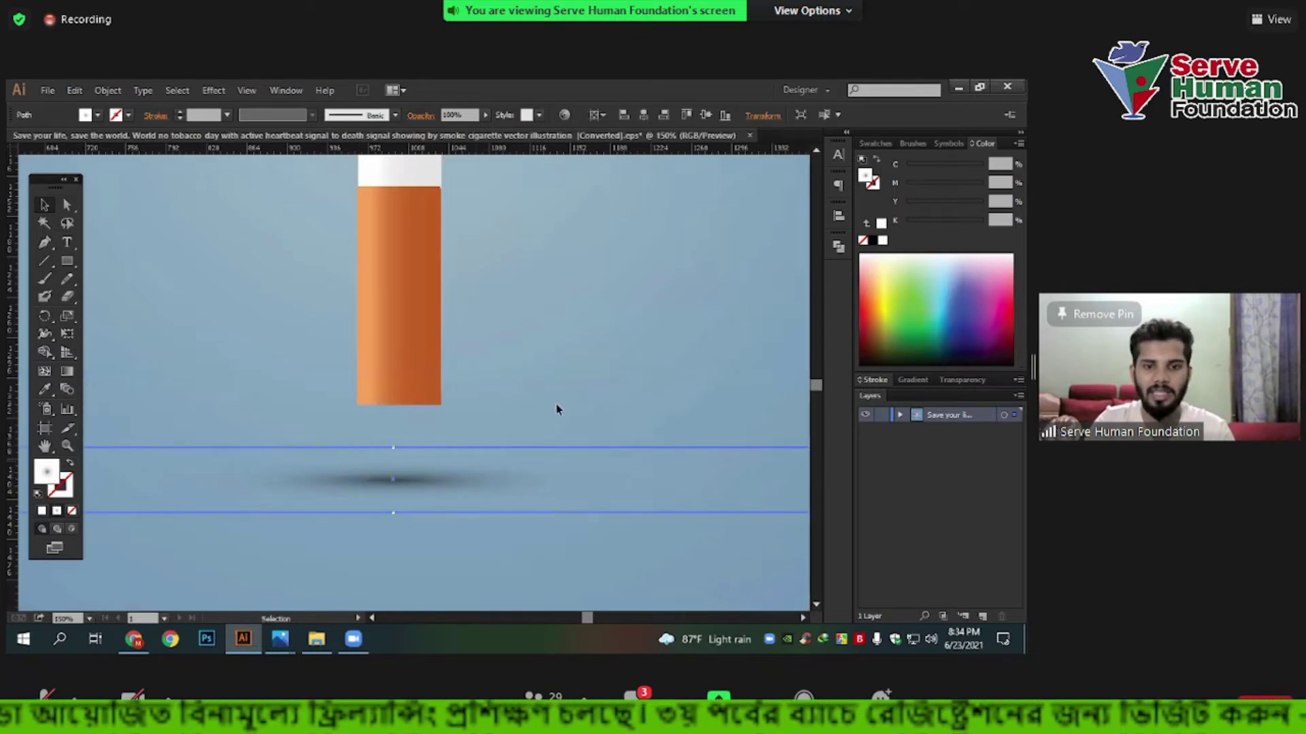
pyautogui.moveTo(429, 485); pyautogui.dragTo(441, 421)
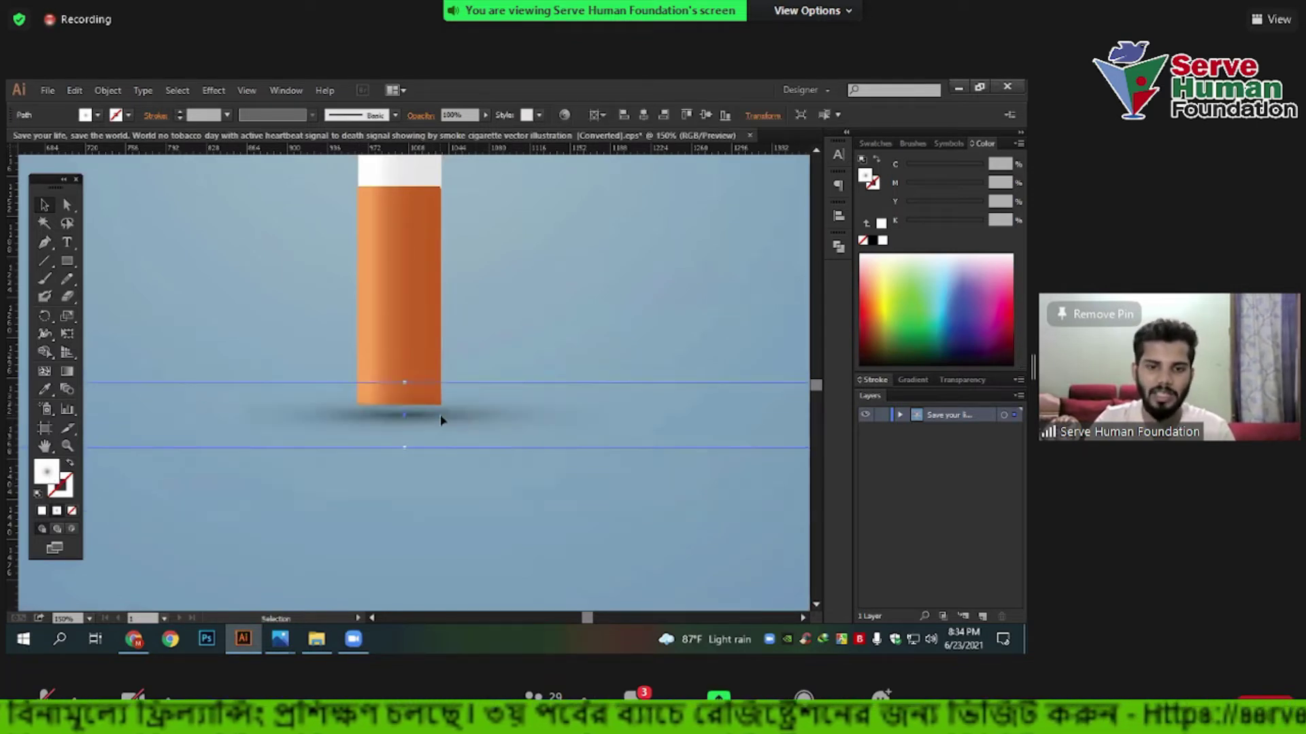
pyautogui.scroll(-1, 410, 455)
pyautogui.scroll(-2, 410, 455)
pyautogui.click(462, 425)
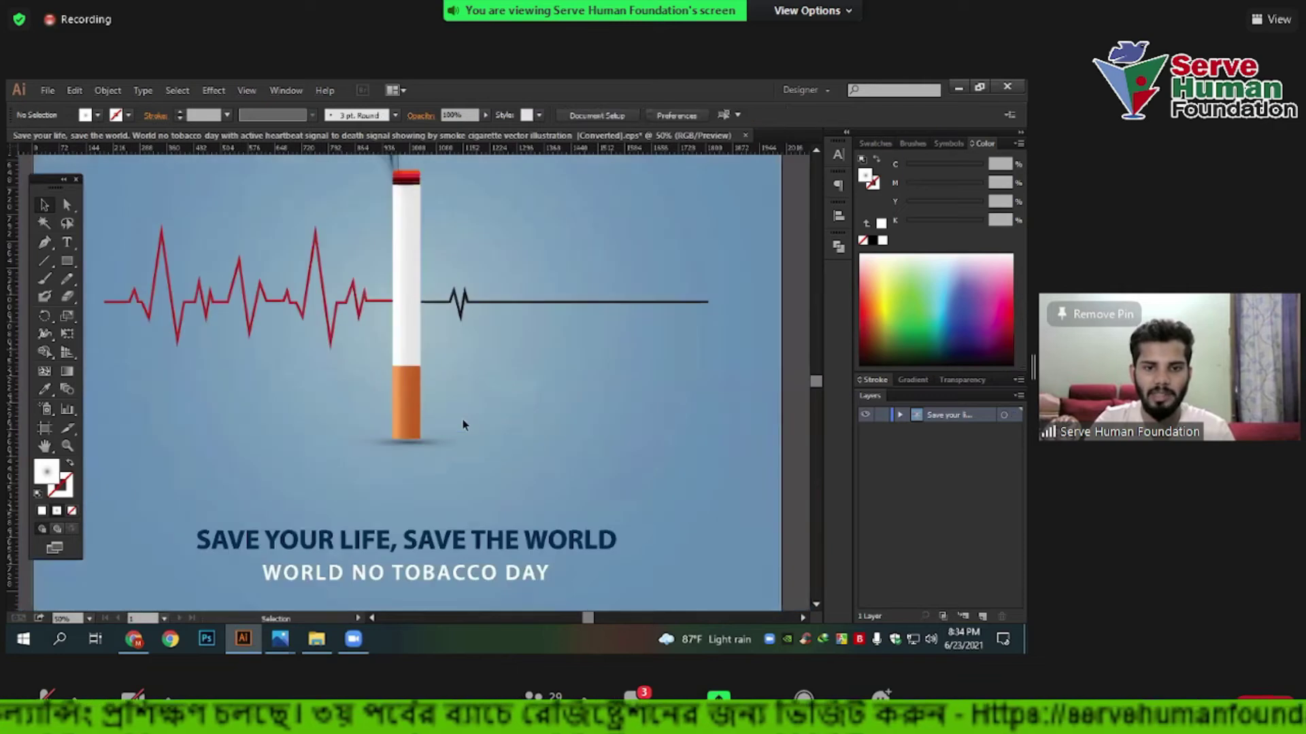
pyautogui.scroll(-1, 462, 425)
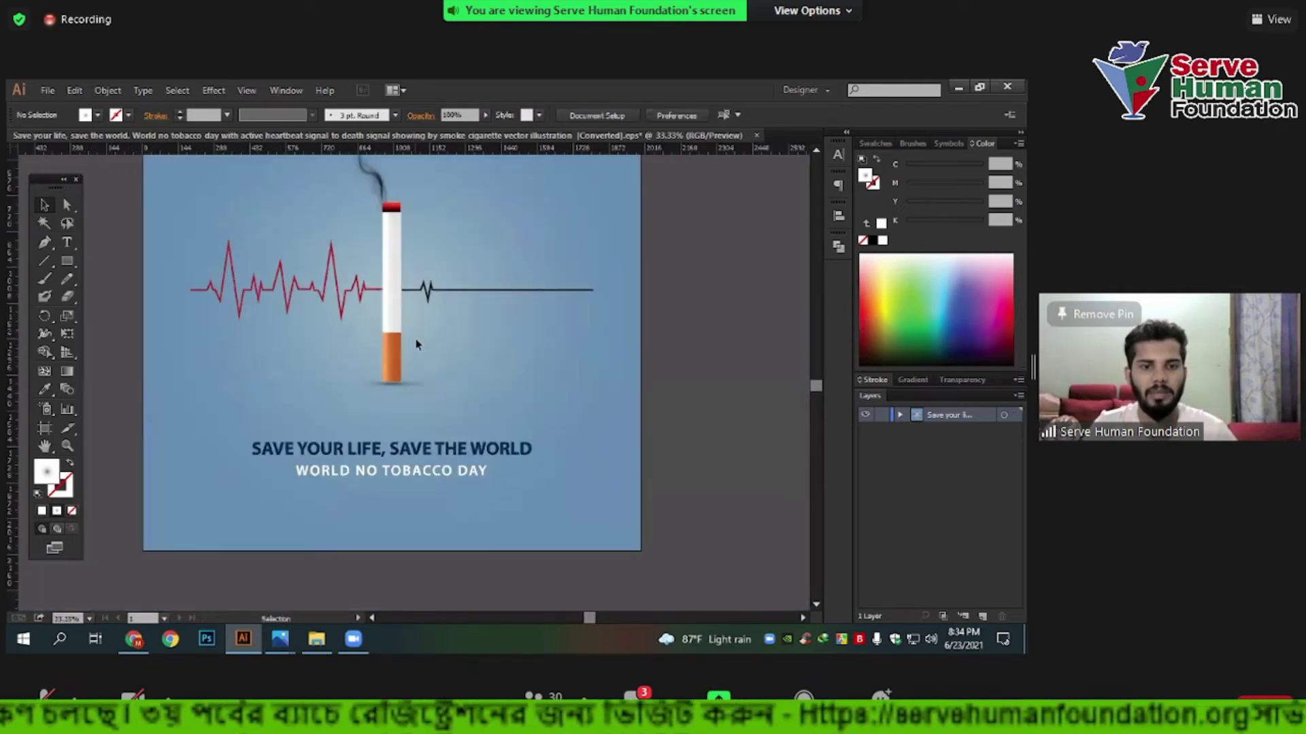
pyautogui.scroll(1, 231, 327)
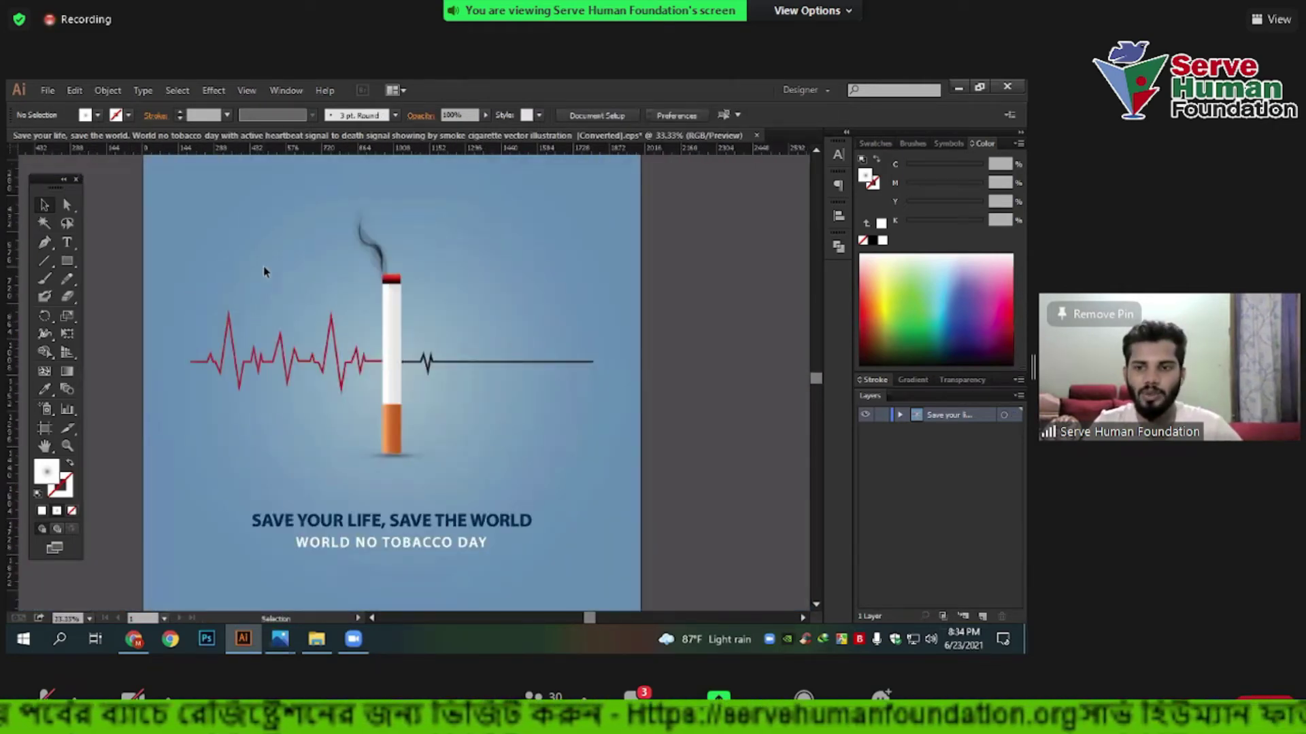
# Save the poster as Illustrator EPS on the Desktop and list the EPS Options versions.
pyautogui.click(44, 90)
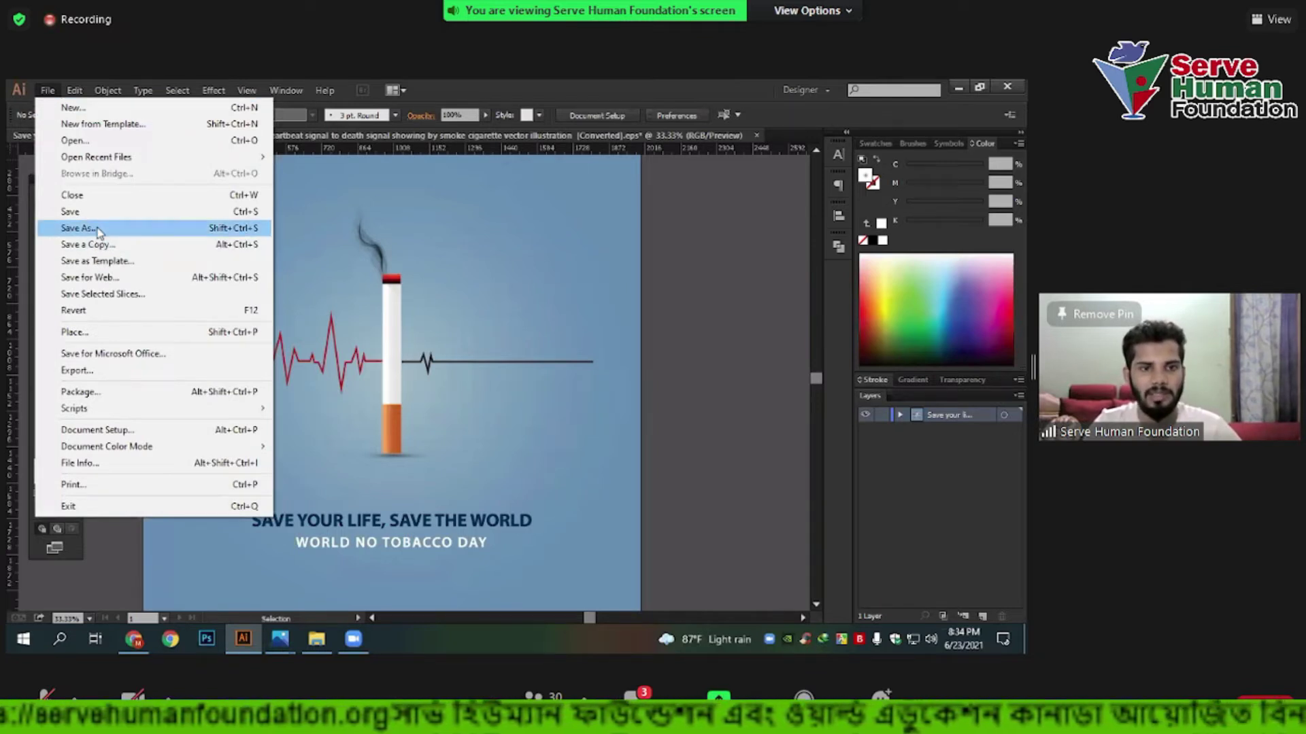
pyautogui.click(97, 222)
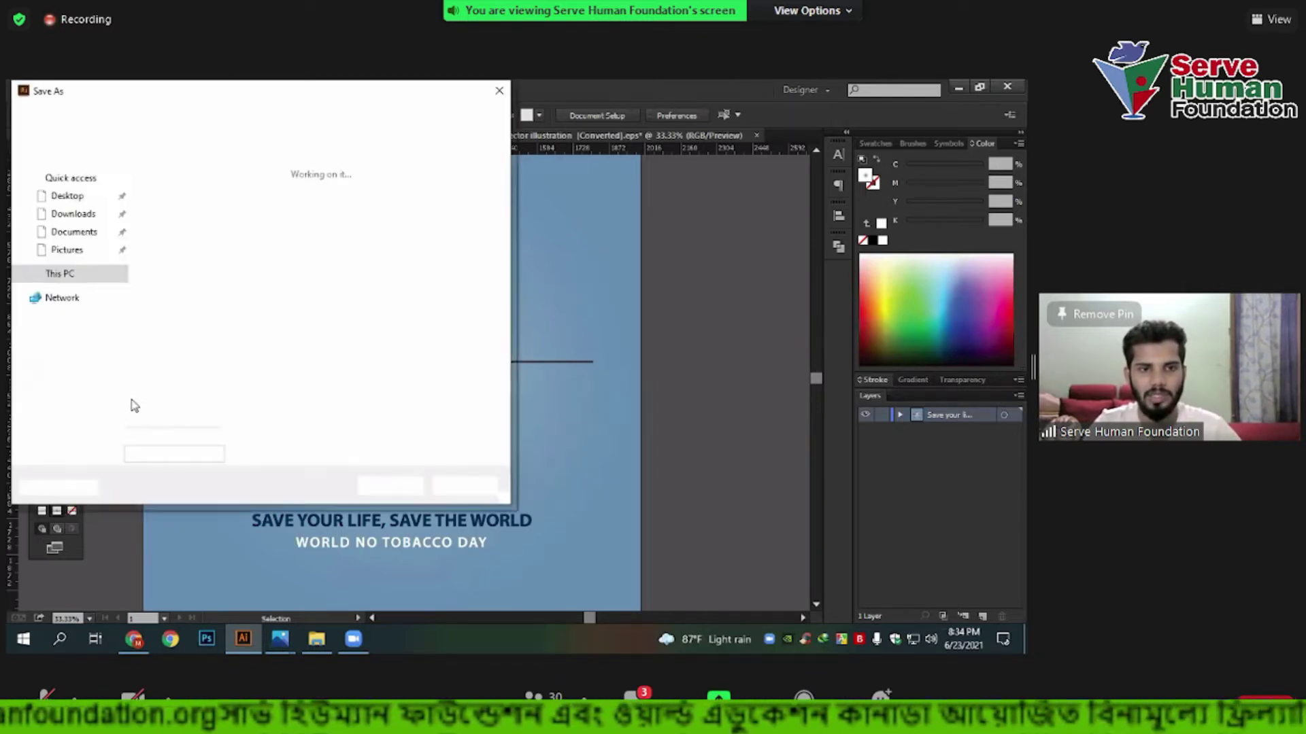
pyautogui.click(190, 380)
pyautogui.click(188, 419)
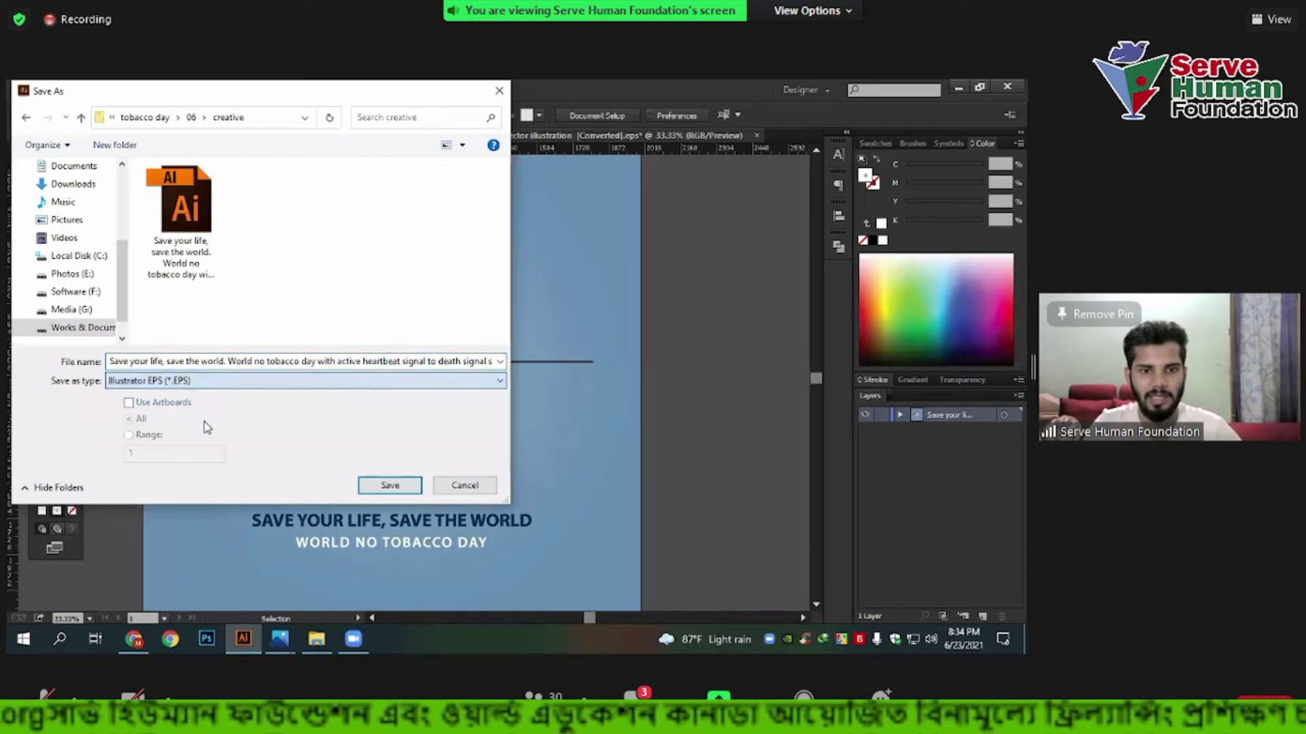
pyautogui.scroll(5, 68, 272)
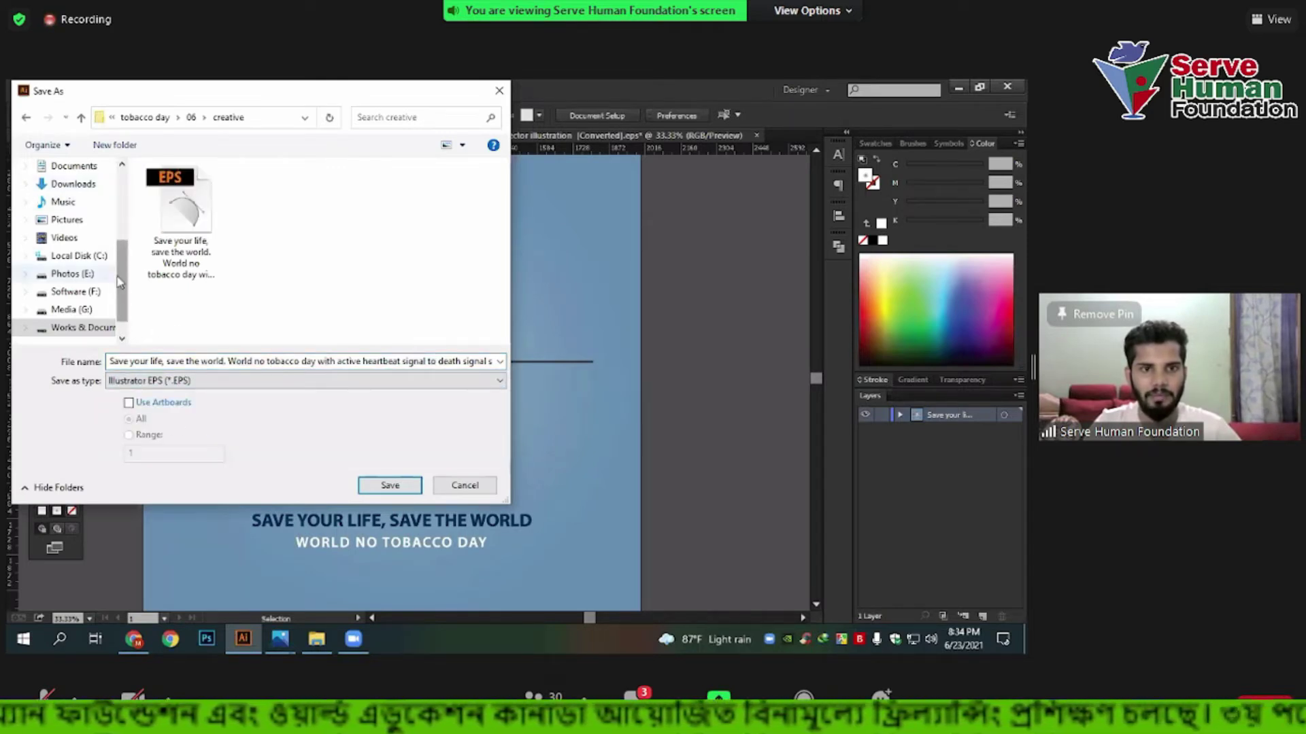
pyautogui.click(49, 197)
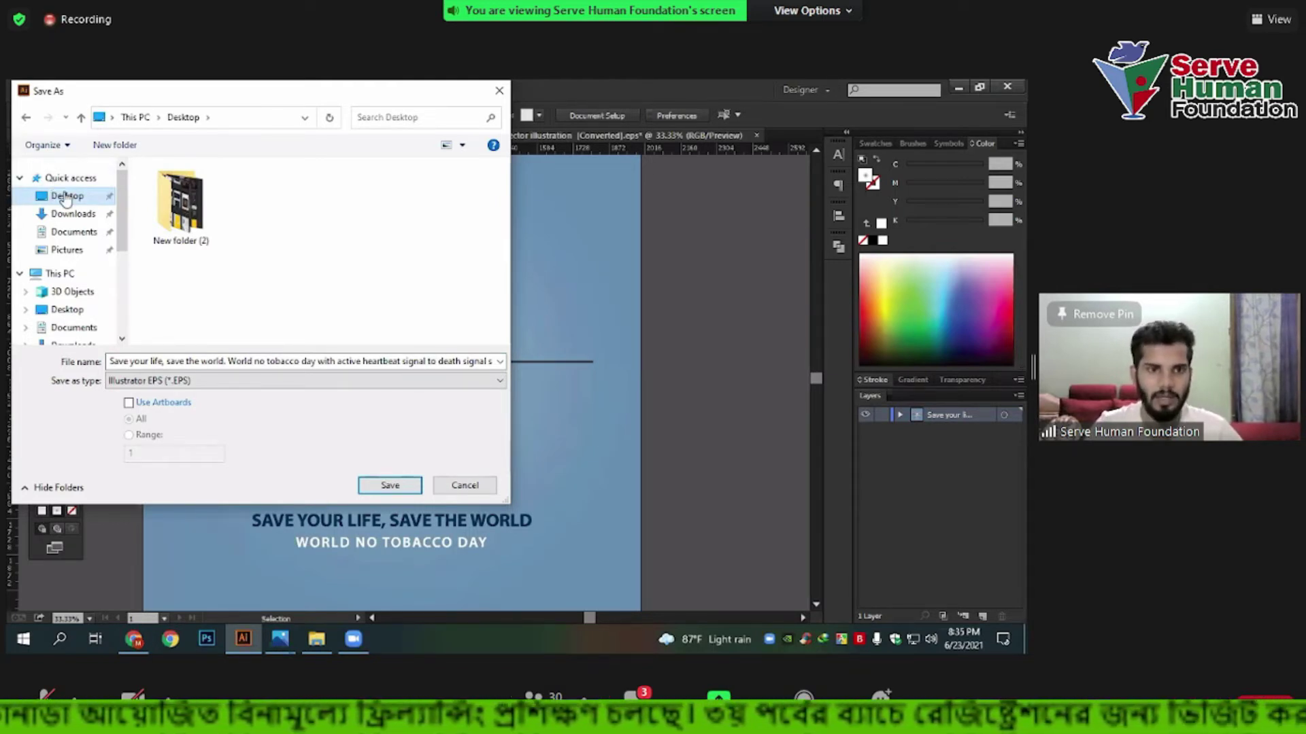
pyautogui.click(398, 489)
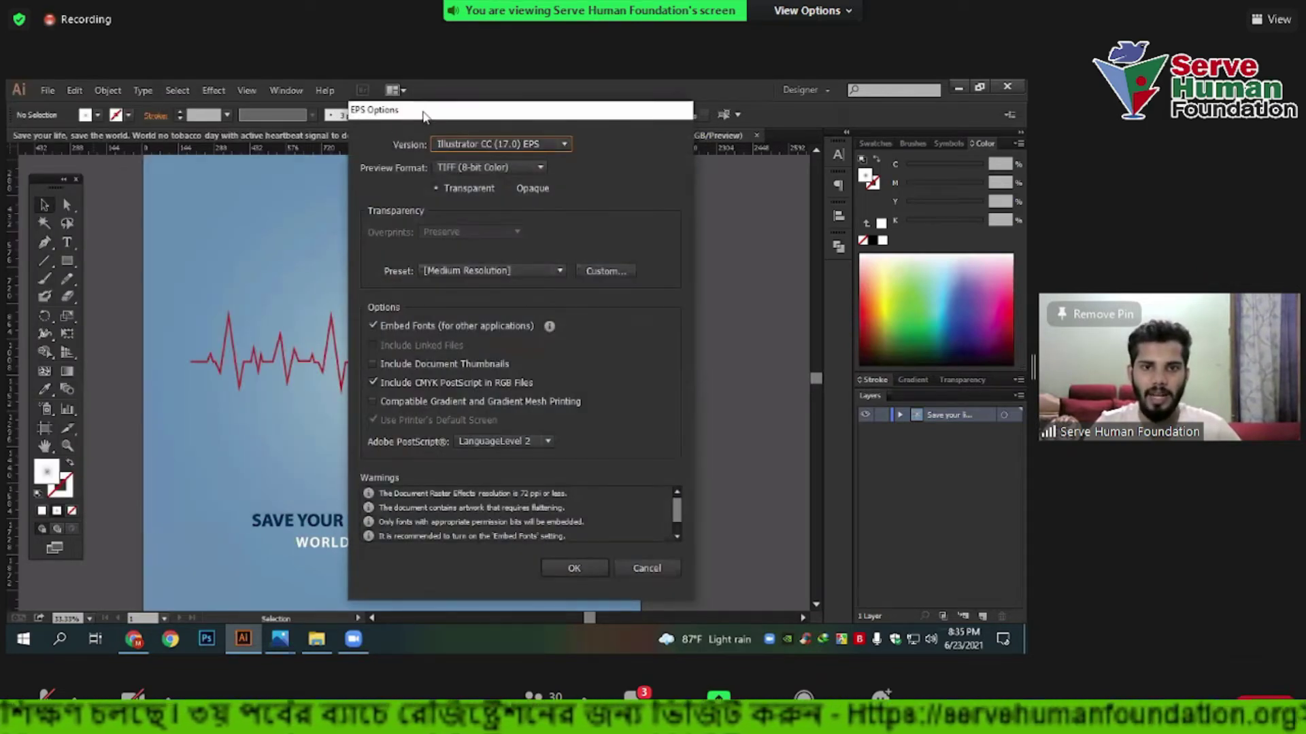
pyautogui.moveTo(422, 111); pyautogui.dragTo(222, 96)
pyautogui.click(267, 128)
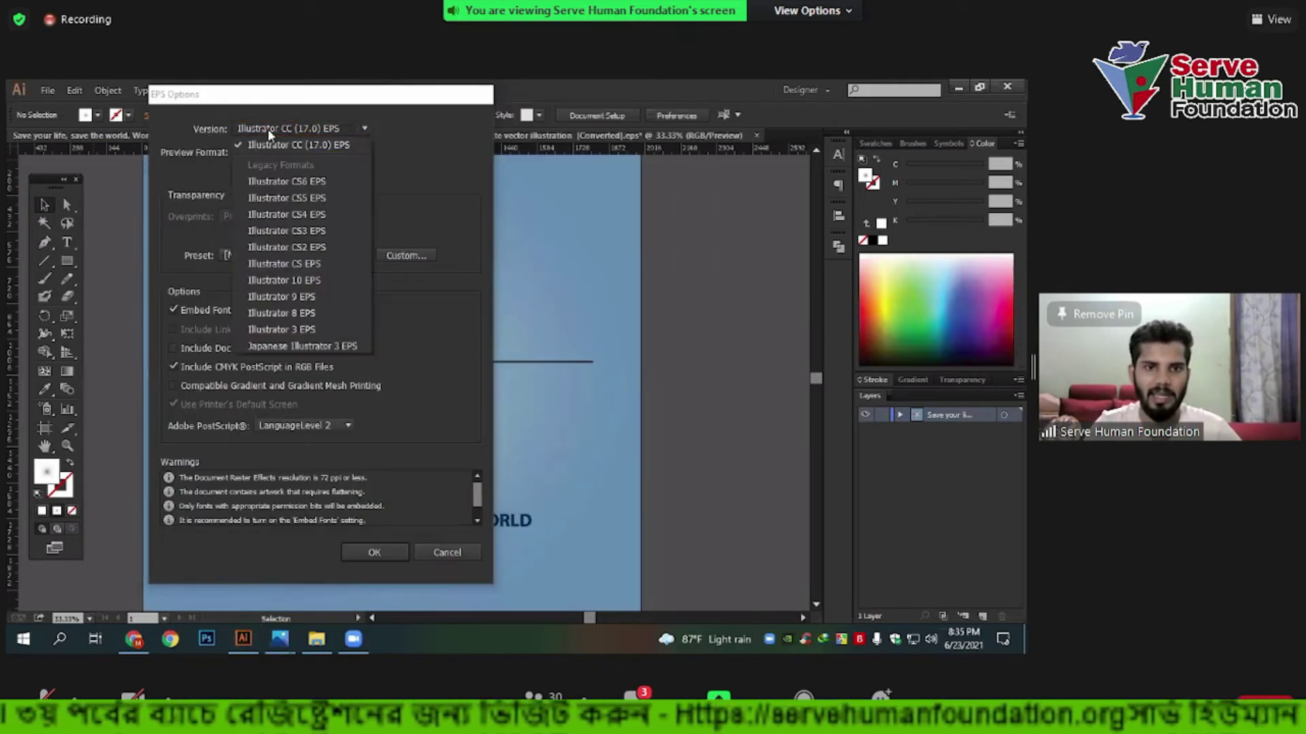
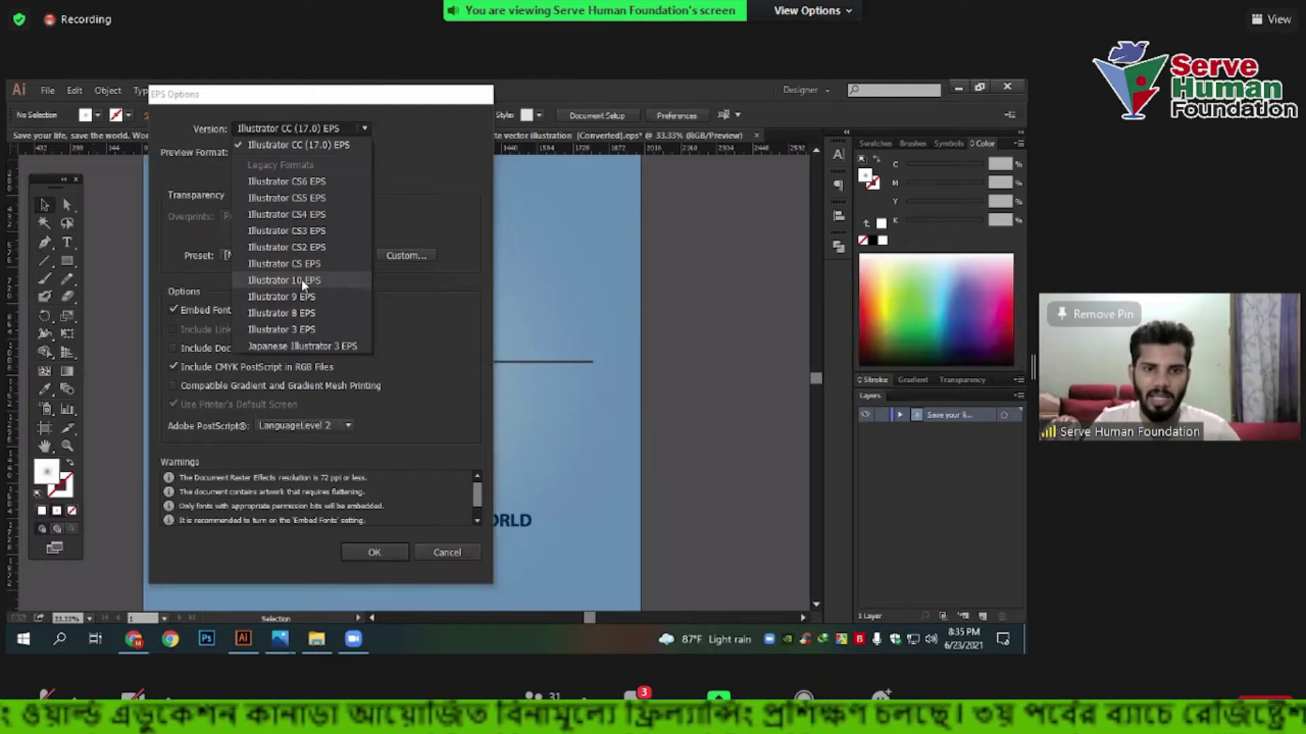
# Cancel the EPS Options dialog, then browse Stylize effects on the cigarette shadow without applying one.
pyautogui.click(447, 553)
pyautogui.click(450, 554)
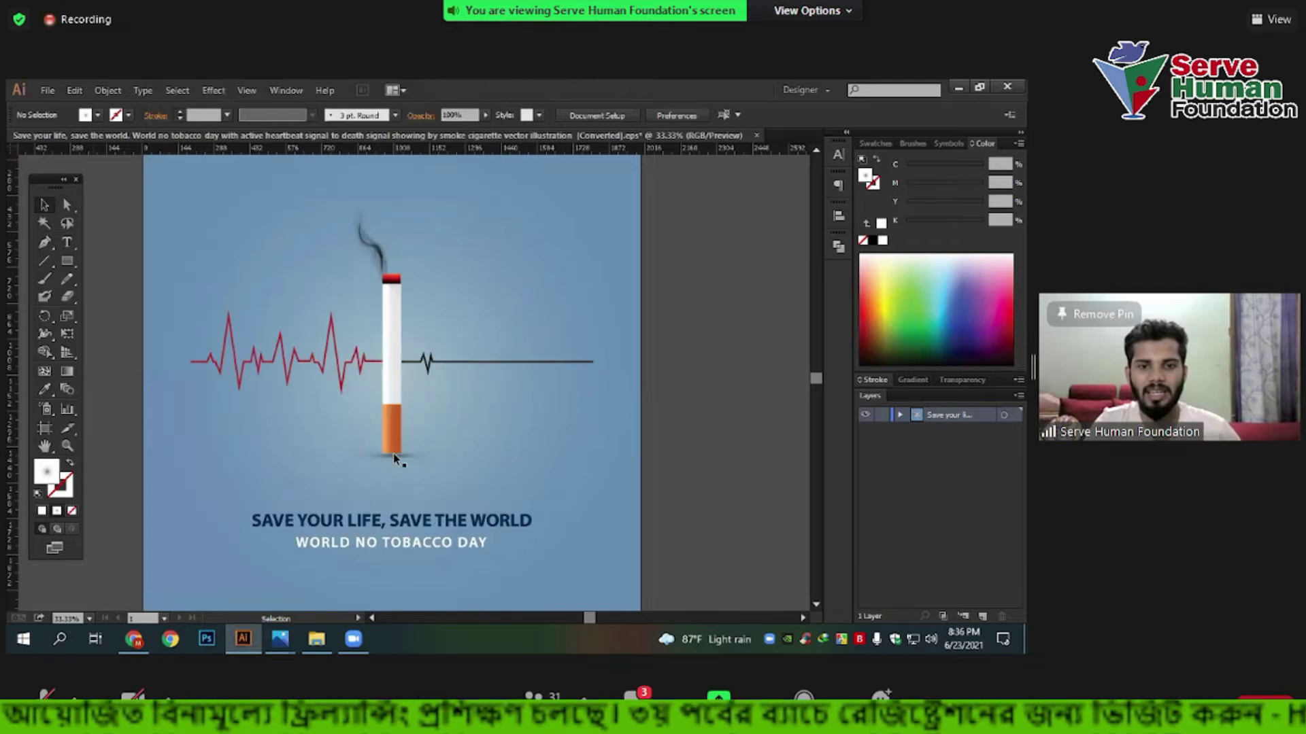
pyautogui.click(423, 456)
pyautogui.click(211, 89)
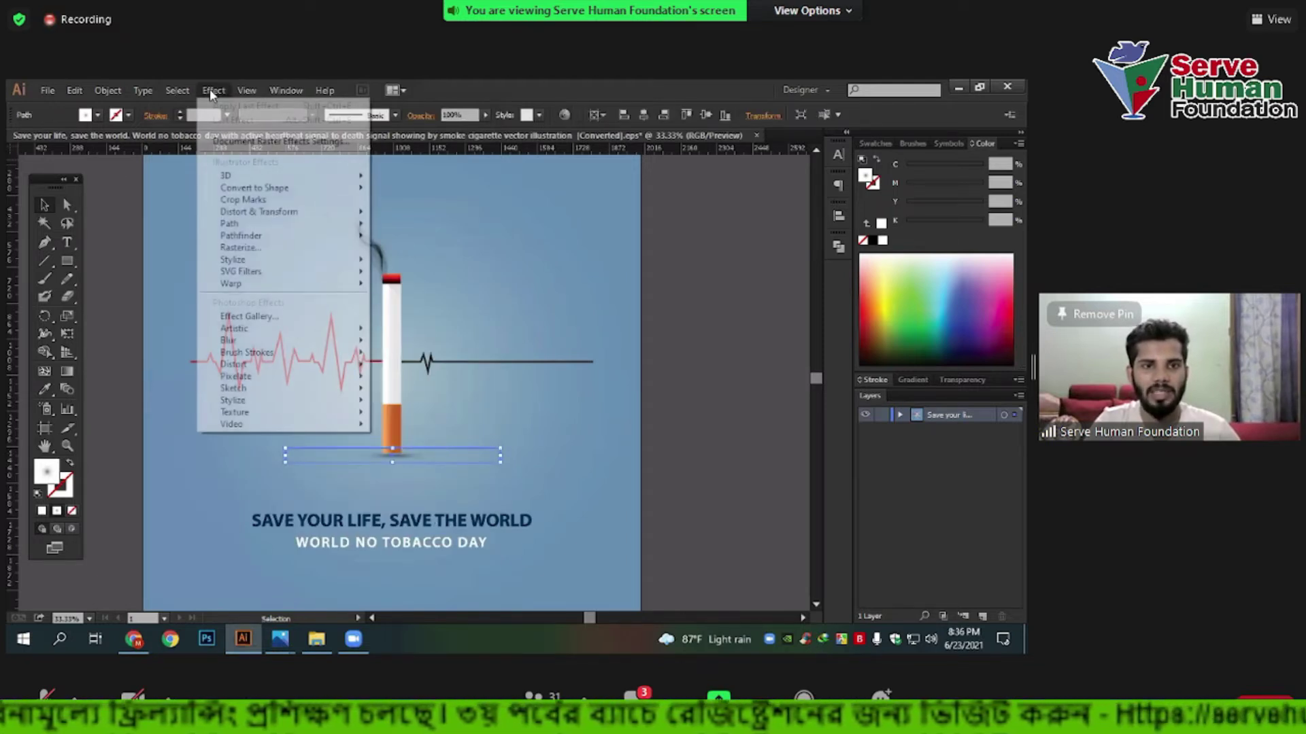
pyautogui.moveTo(232, 259)
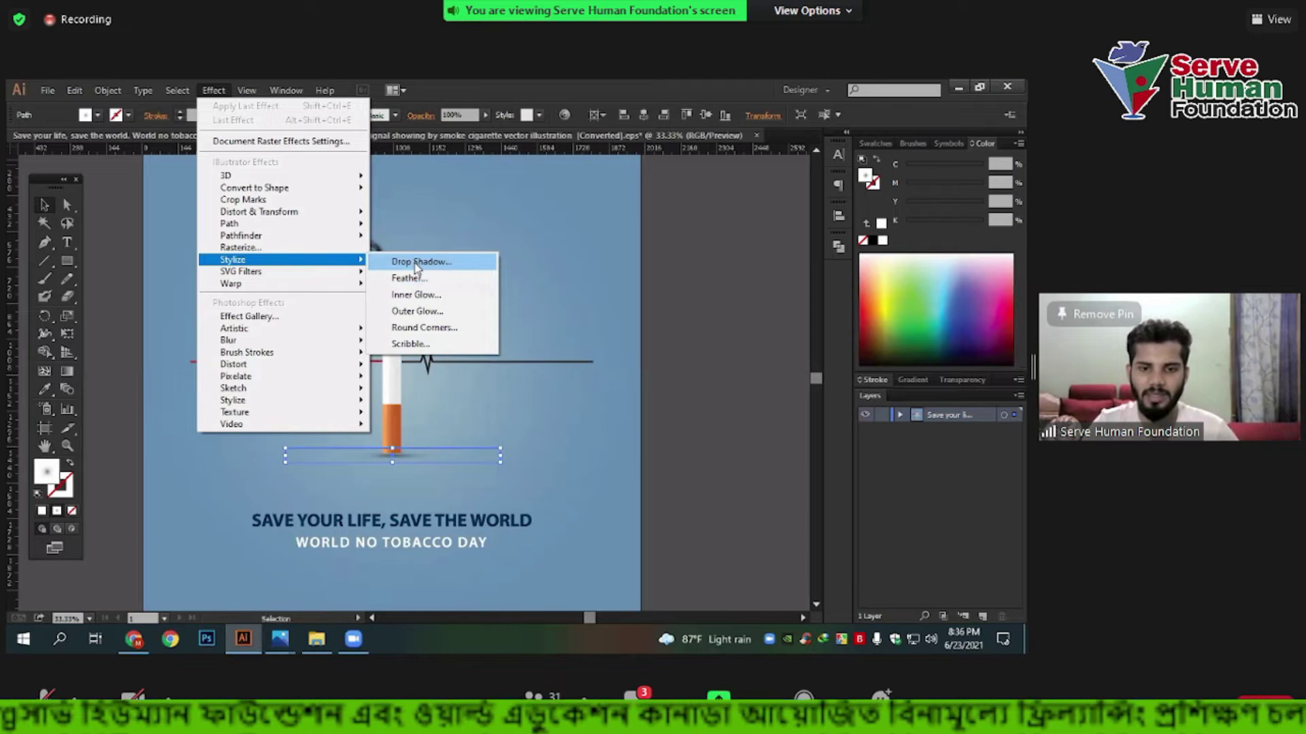
pyautogui.click(469, 399)
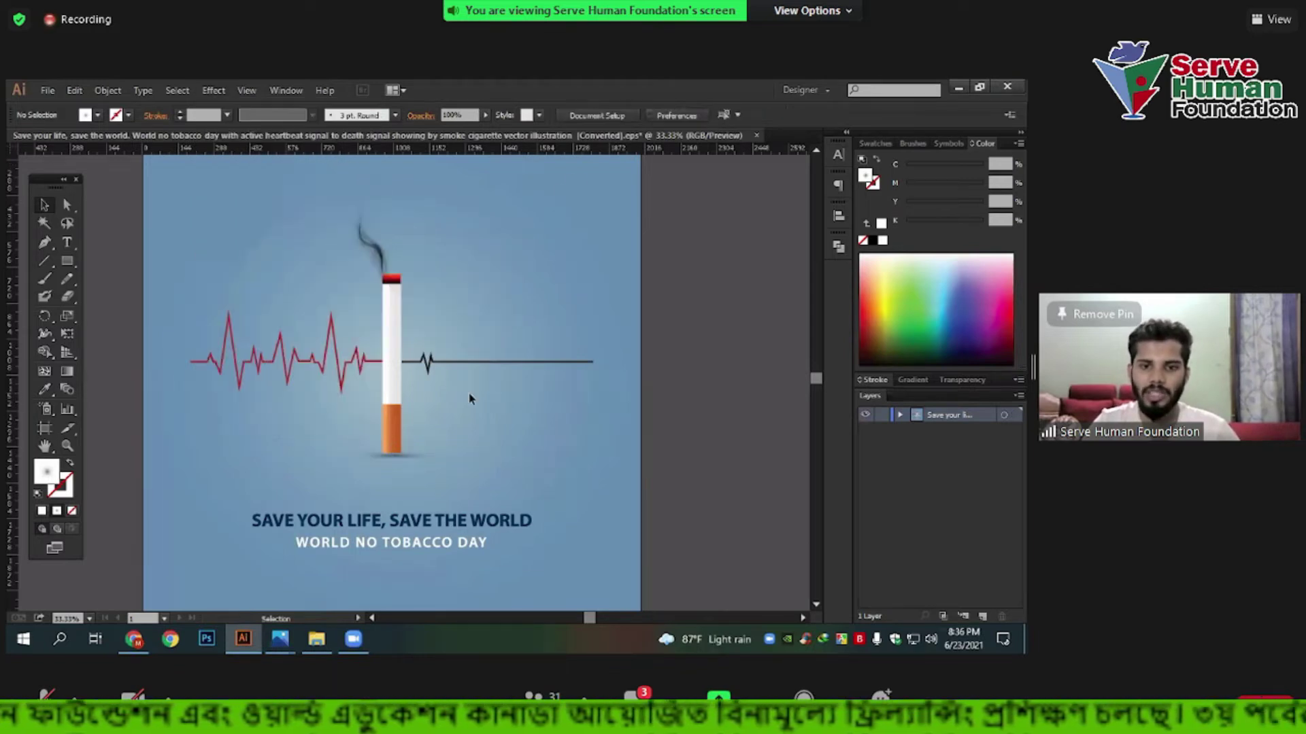
# Zoom in and move the shadow ellipse up snug under the cigarette's orange filter.
pyautogui.scroll(5, 416, 446)
pyautogui.click(461, 399)
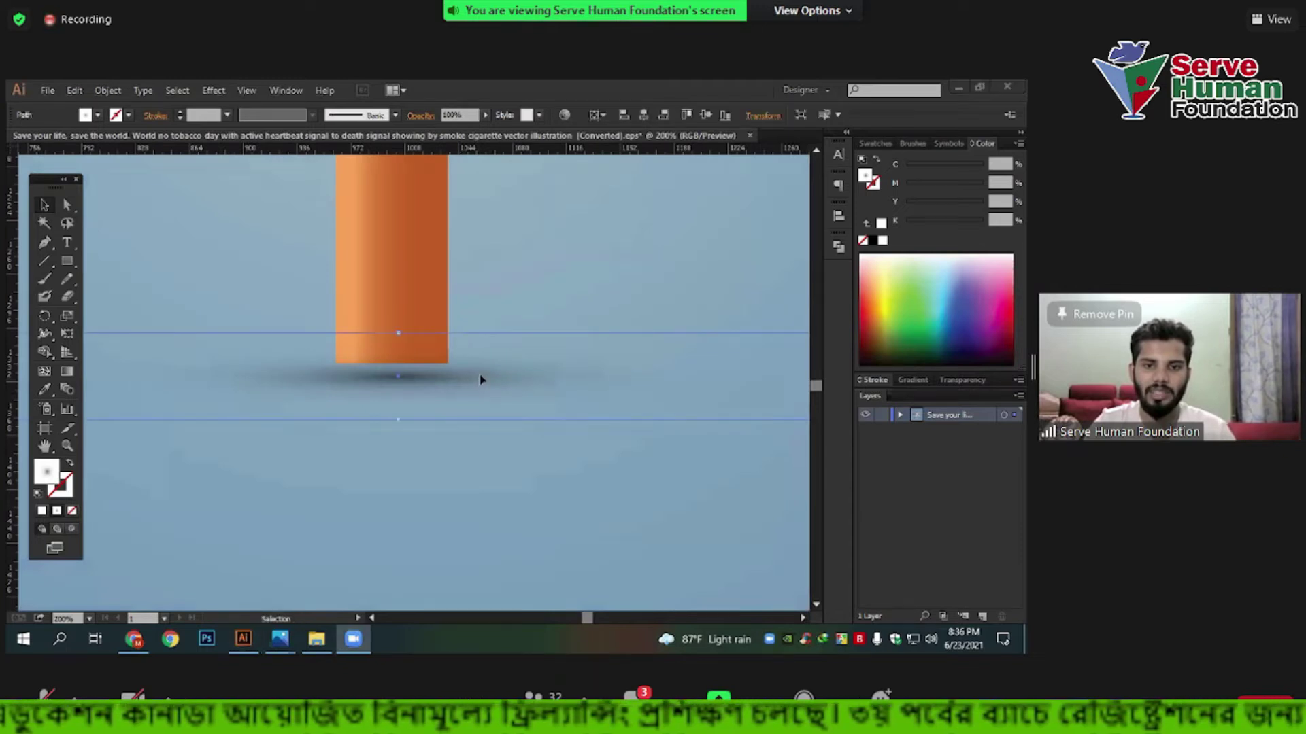
pyautogui.moveTo(479, 373)
pyautogui.mouseDown()
pyautogui.moveTo(482, 358)
pyautogui.moveTo(483, 376)
pyautogui.mouseUp()
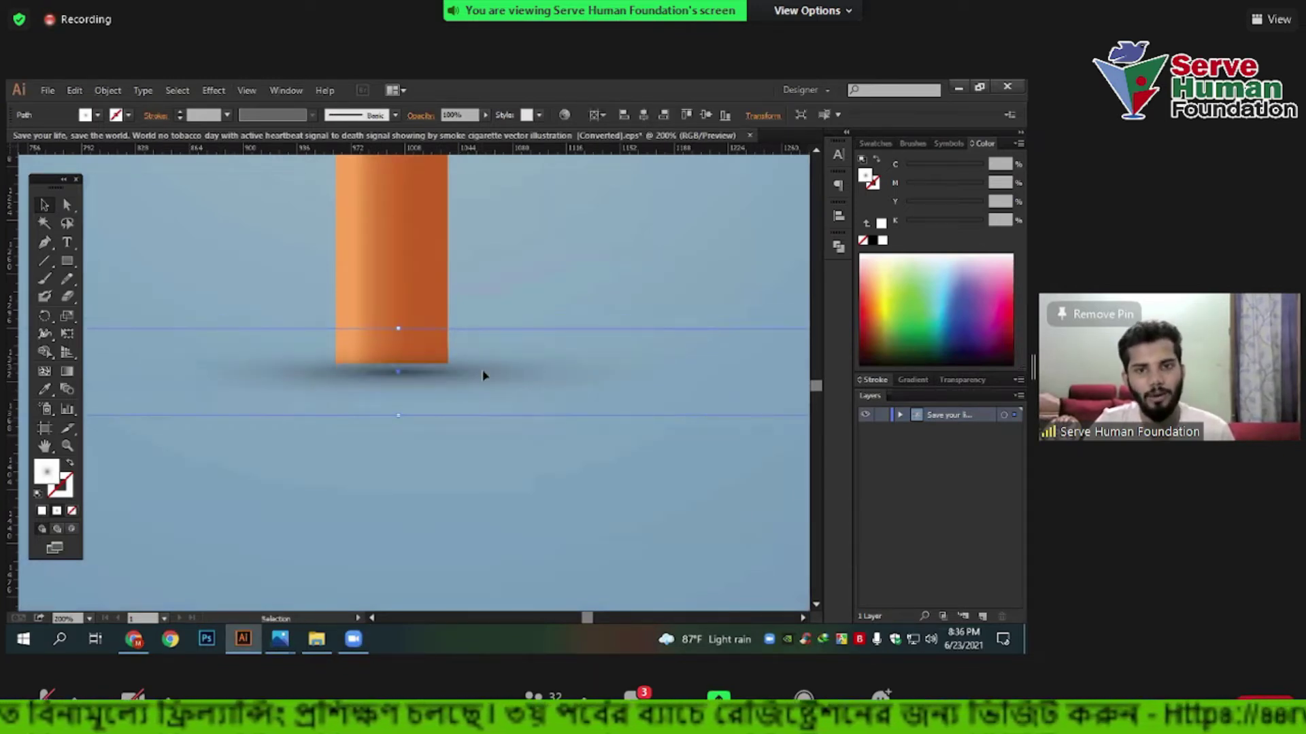
pyautogui.press('Up')
pyautogui.press('Up')
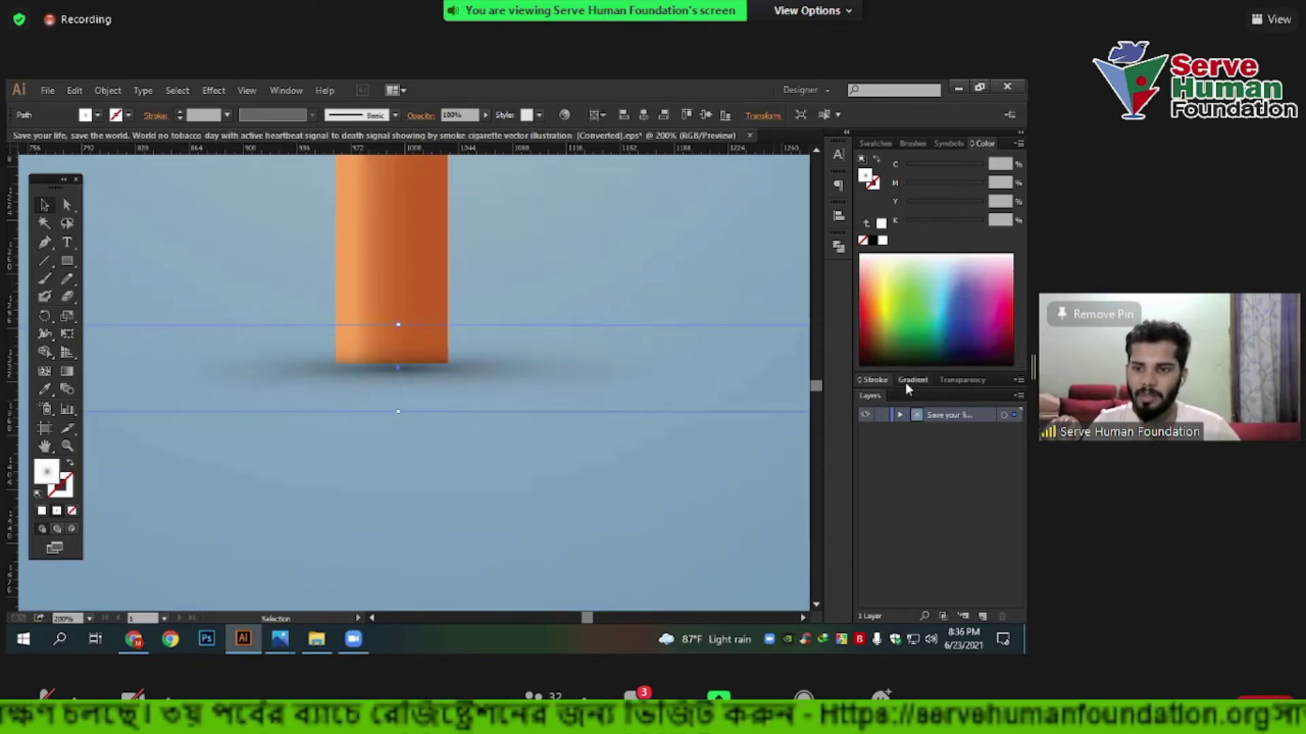
# Inspect the shadow's radial gradient stops, testing then restoring the outer stop's opacity to 100%.
pyautogui.click(905, 380)
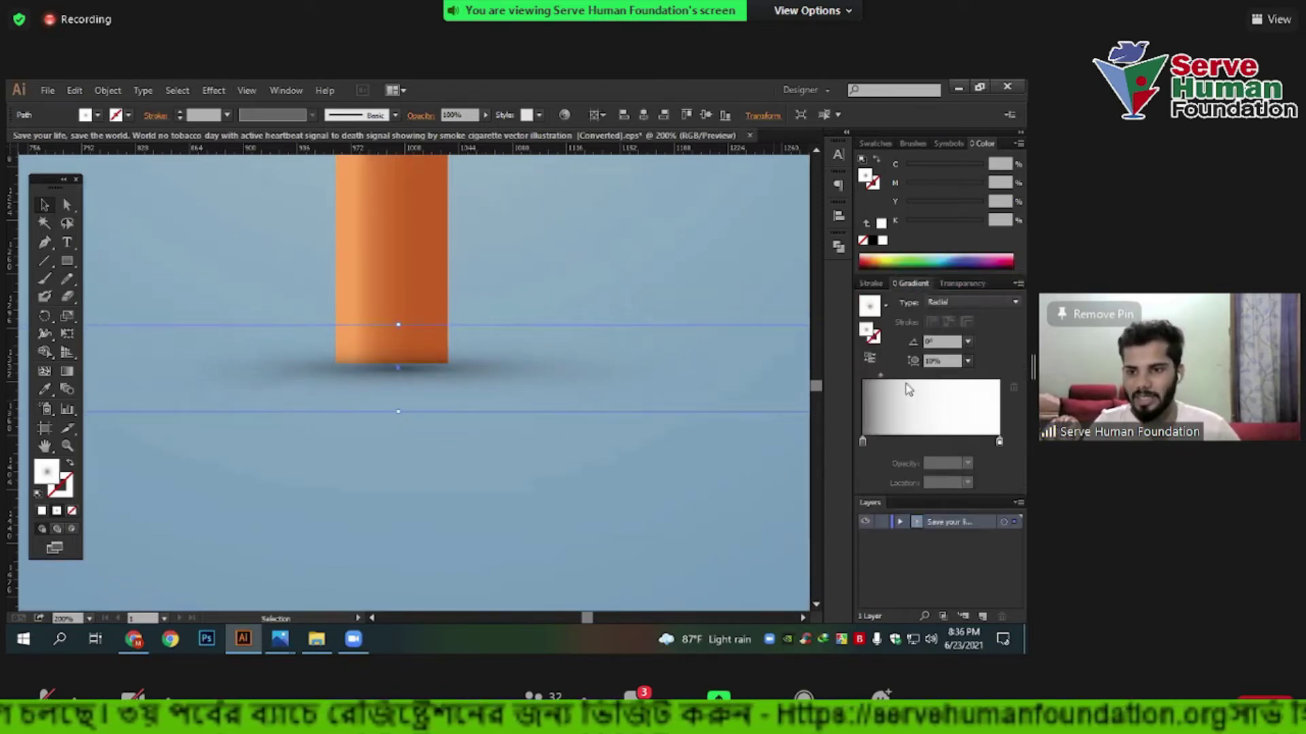
pyautogui.click(999, 443)
pyautogui.click(863, 442)
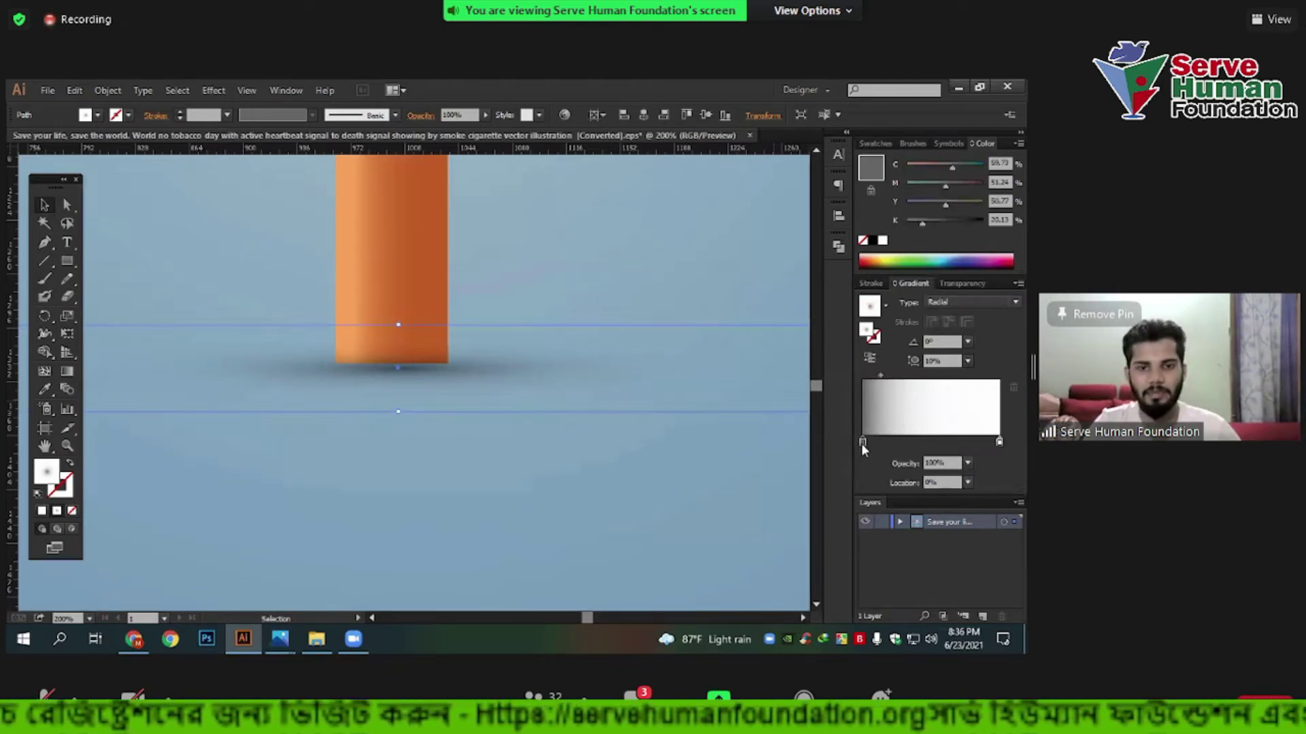
pyautogui.click(999, 441)
pyautogui.click(968, 464)
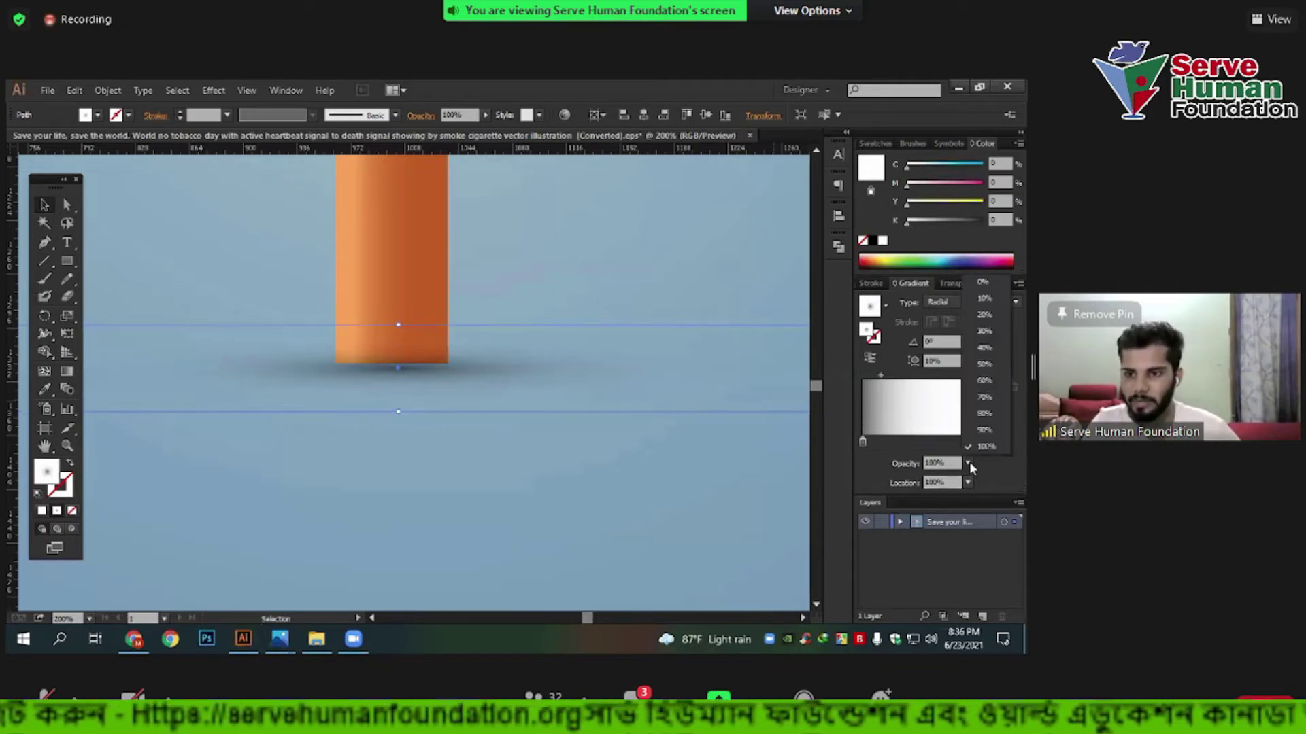
pyautogui.click(988, 283)
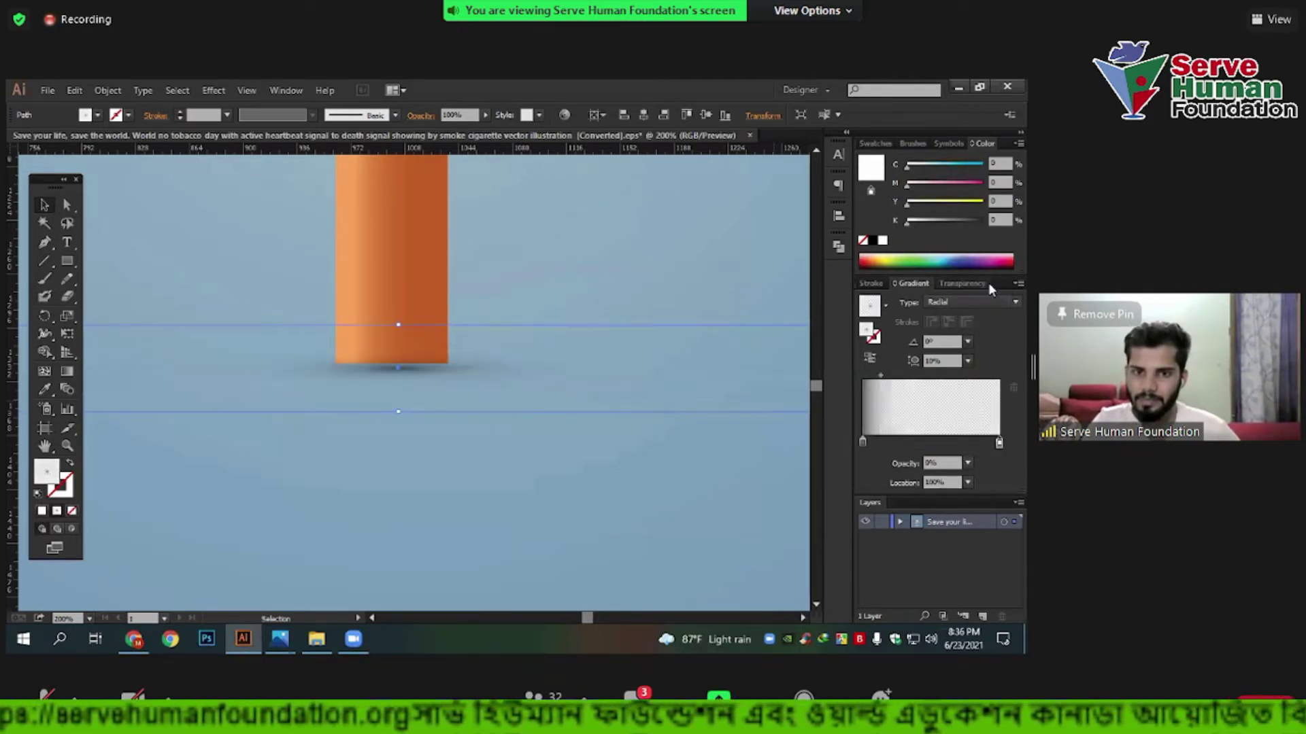
pyautogui.click(969, 463)
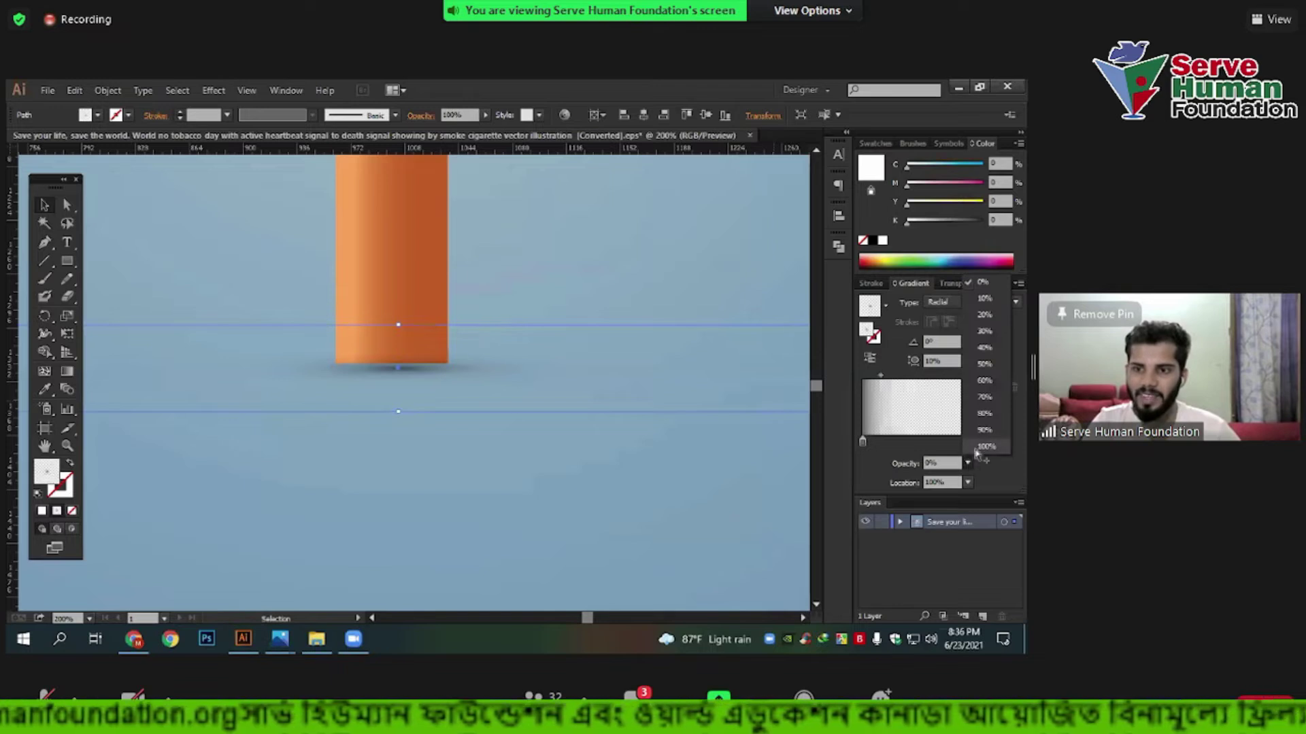
pyautogui.click(985, 449)
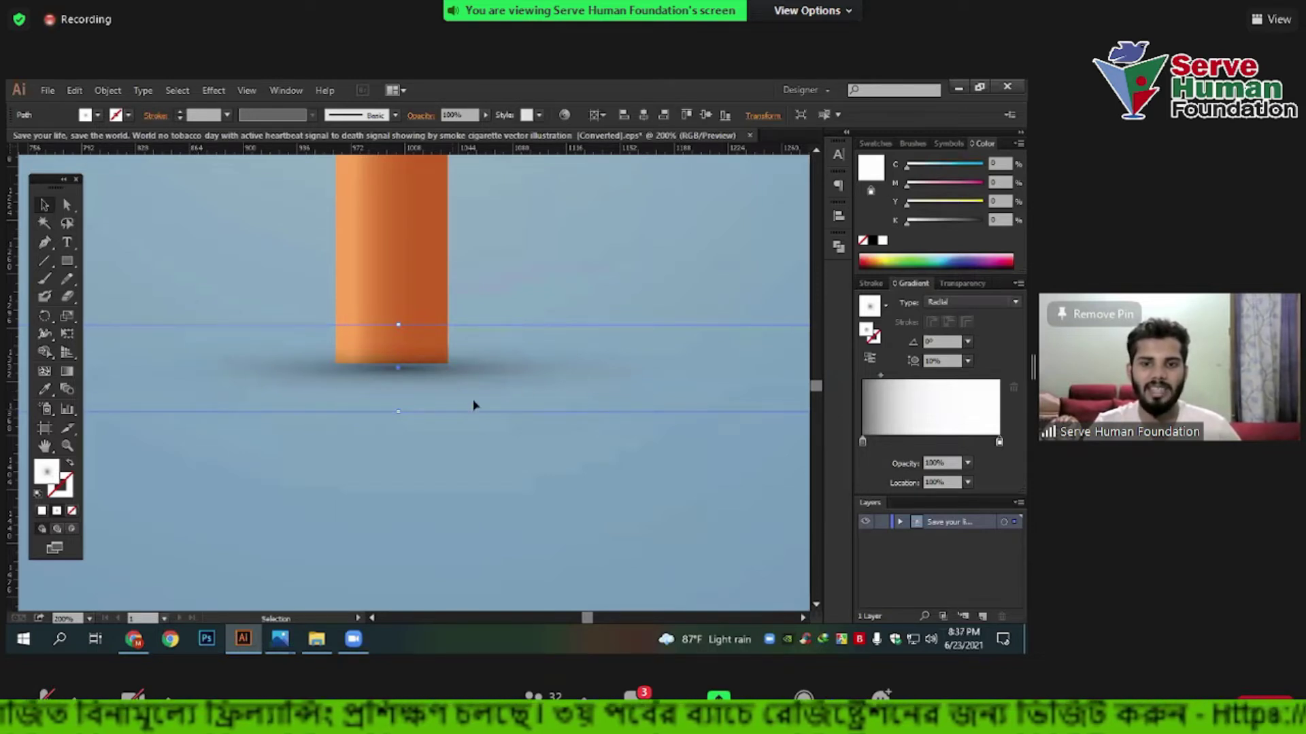
pyautogui.scroll(1, 536, 378)
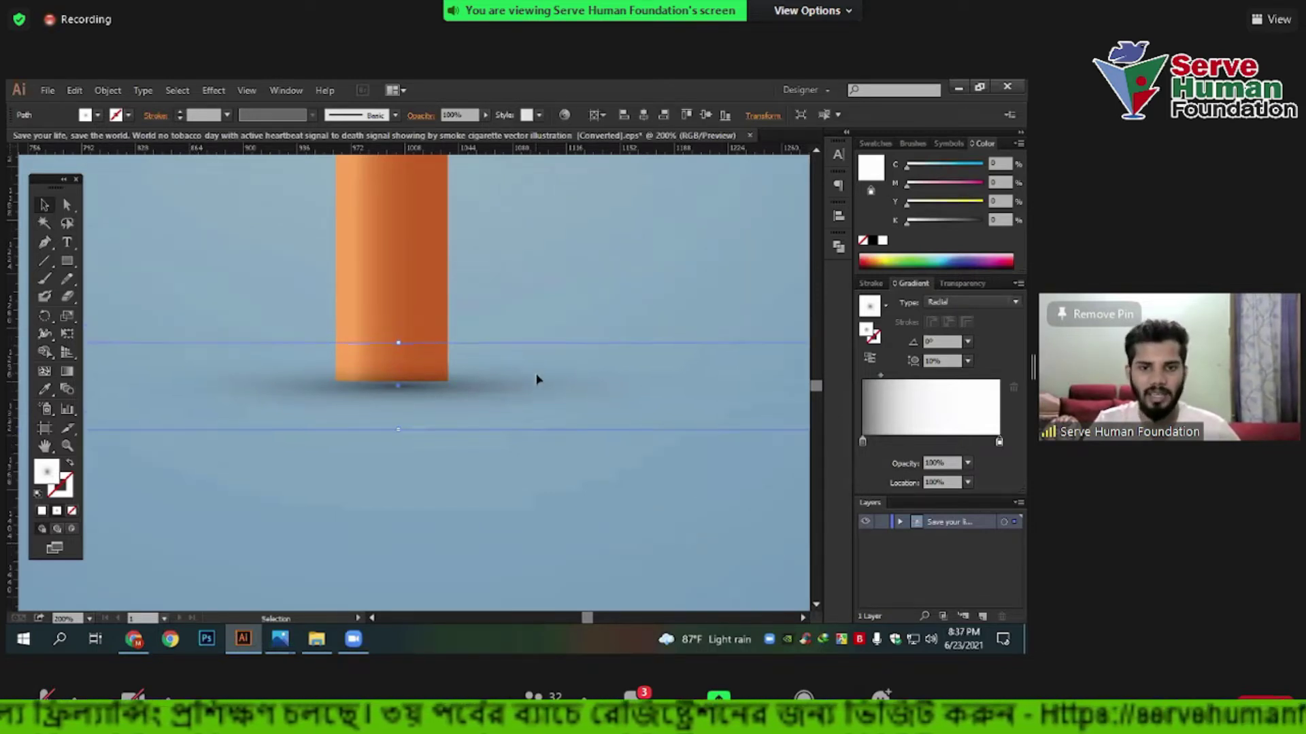
pyautogui.scroll(1, 536, 379)
# Raise the shadow ellipse a little higher beneath the filter.
pyautogui.scroll(1, 484, 301)
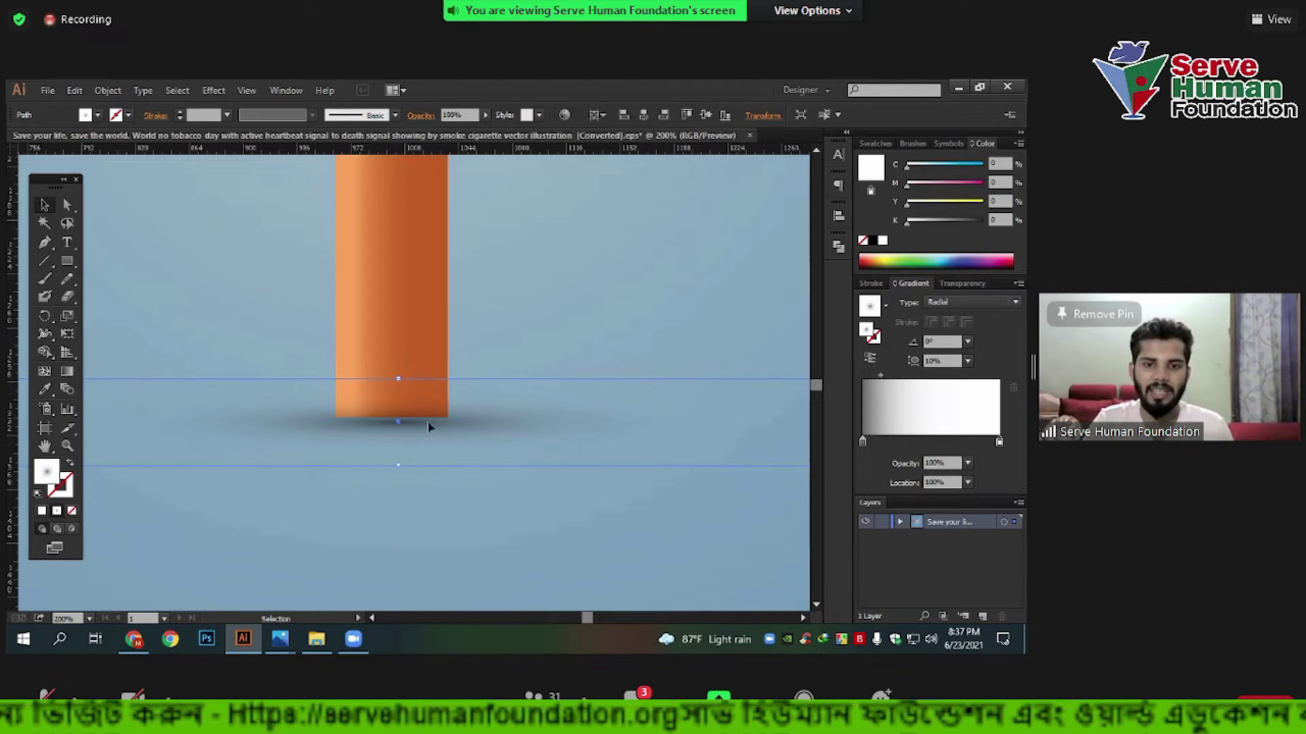
pyautogui.click(213, 89)
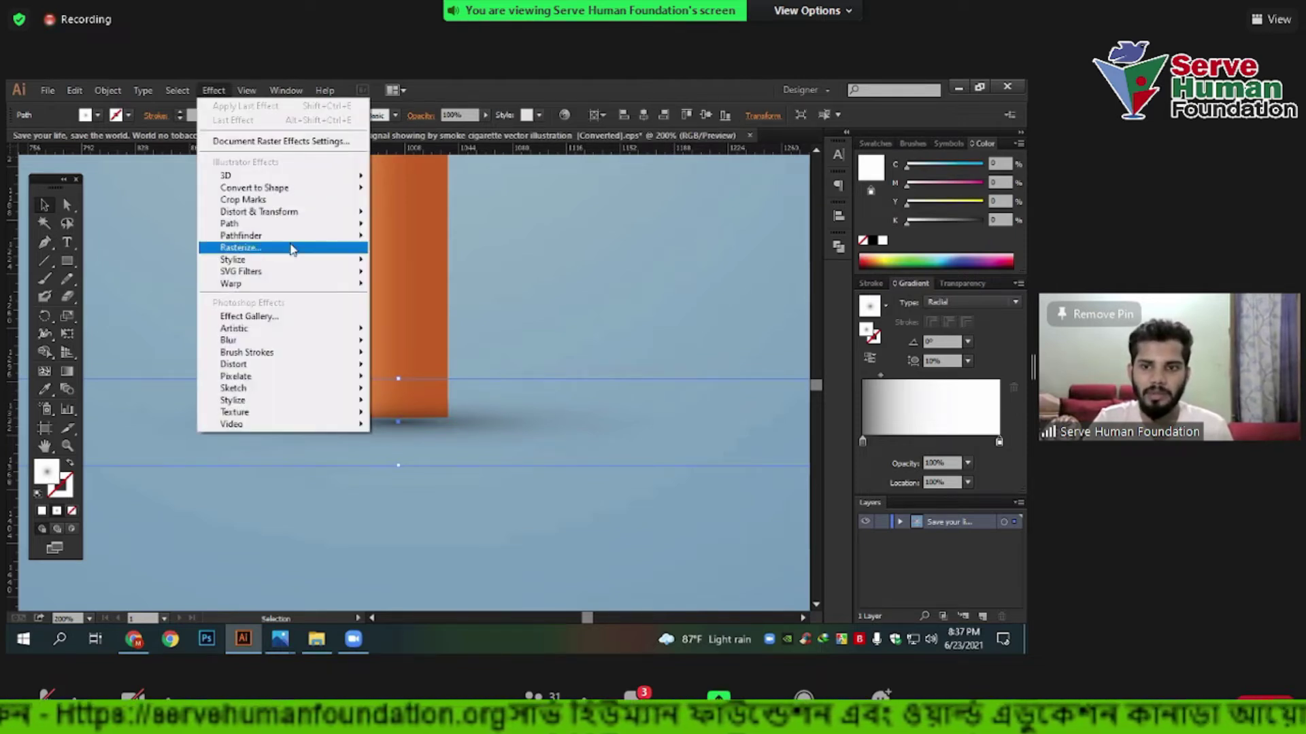
pyautogui.click(474, 430)
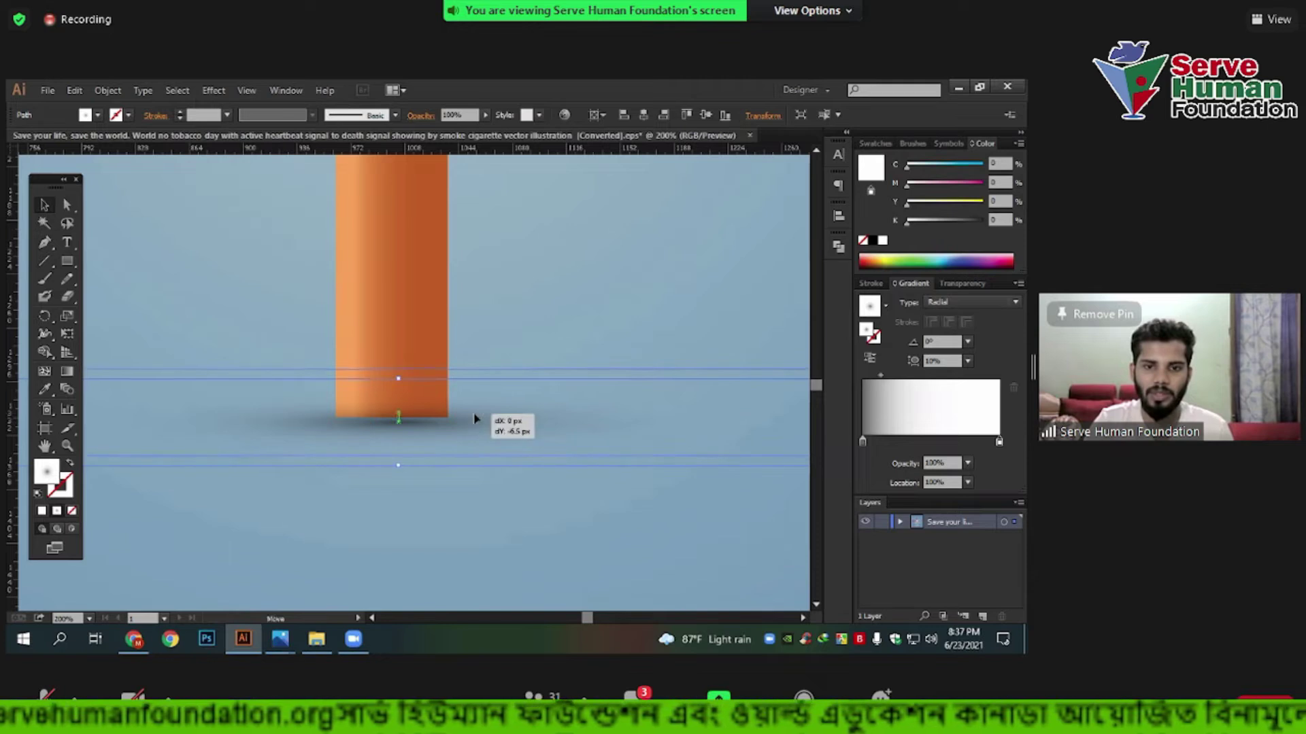
pyautogui.moveTo(474, 430); pyautogui.dragTo(474, 421)
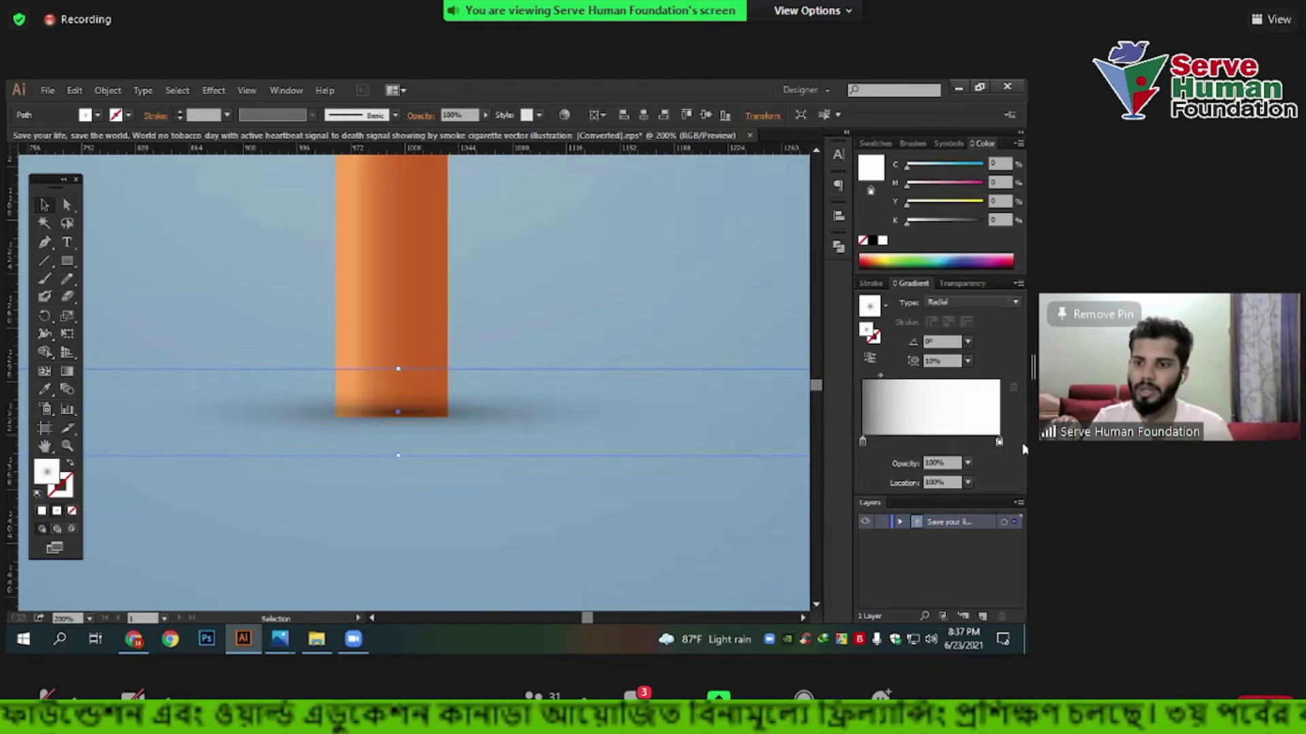
# Move the outer gradient stop to 96.79%, then deselect and fit the artboard in view.
pyautogui.moveTo(999, 442); pyautogui.dragTo(996, 441)
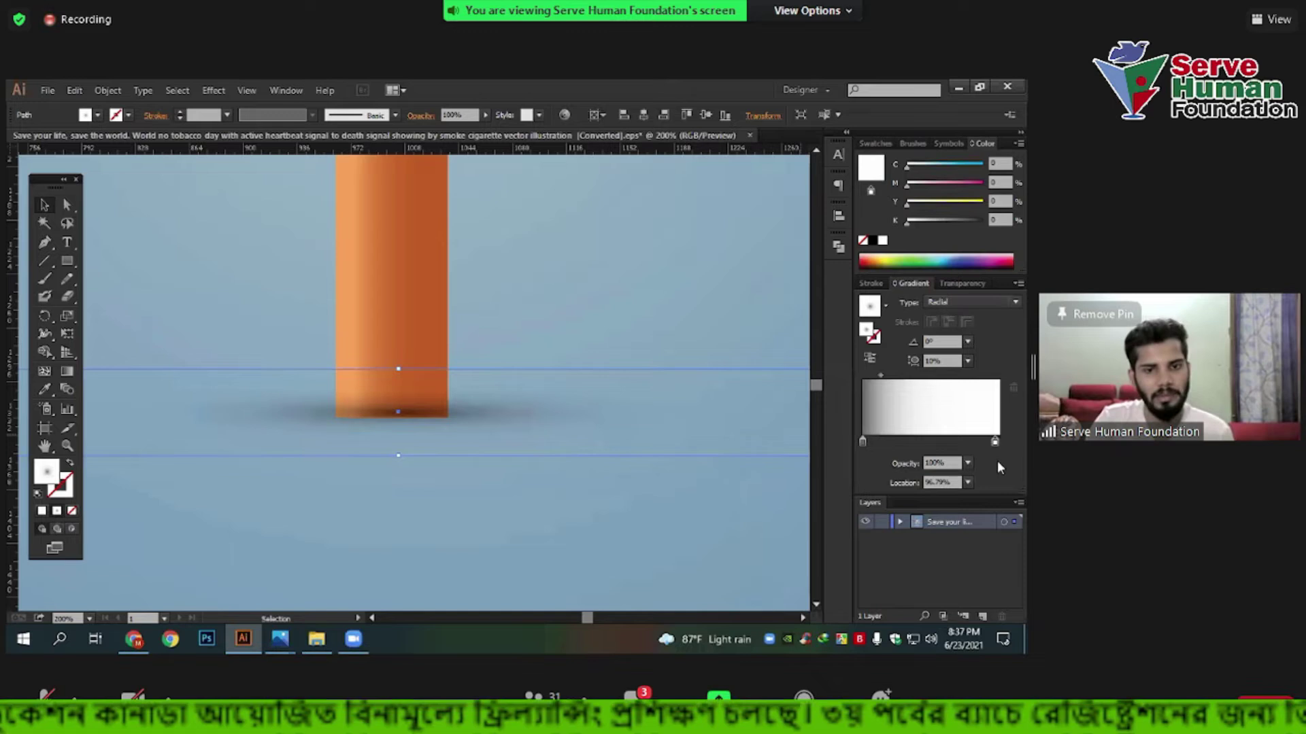
pyautogui.hotkey('ctrl', 'shift', 'a')
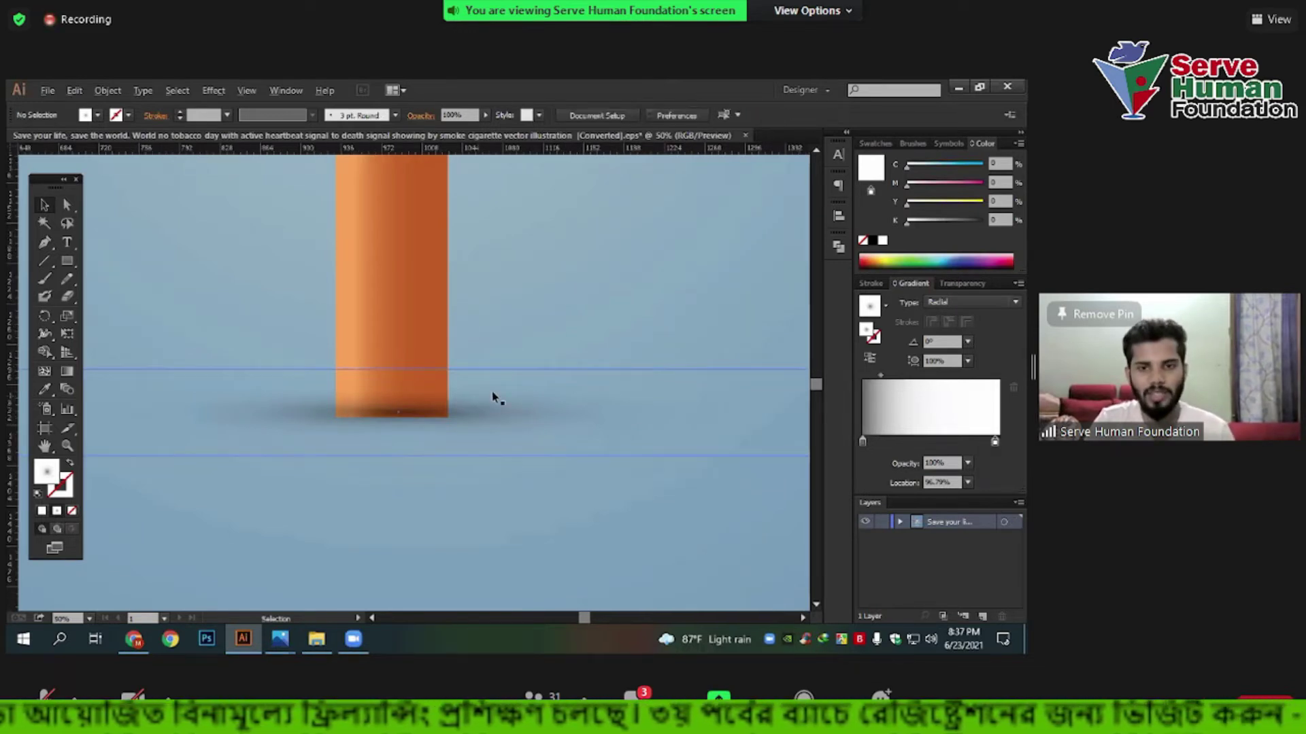
pyautogui.hotkey('ctrl', '-')
pyautogui.hotkey('ctrl', '-')
pyautogui.hotkey('ctrl', '-')
pyautogui.moveTo(393, 381); pyautogui.dragTo(361, 410)
pyautogui.hotkey('ctrl', '0')
pyautogui.hotkey('ctrl', '-')
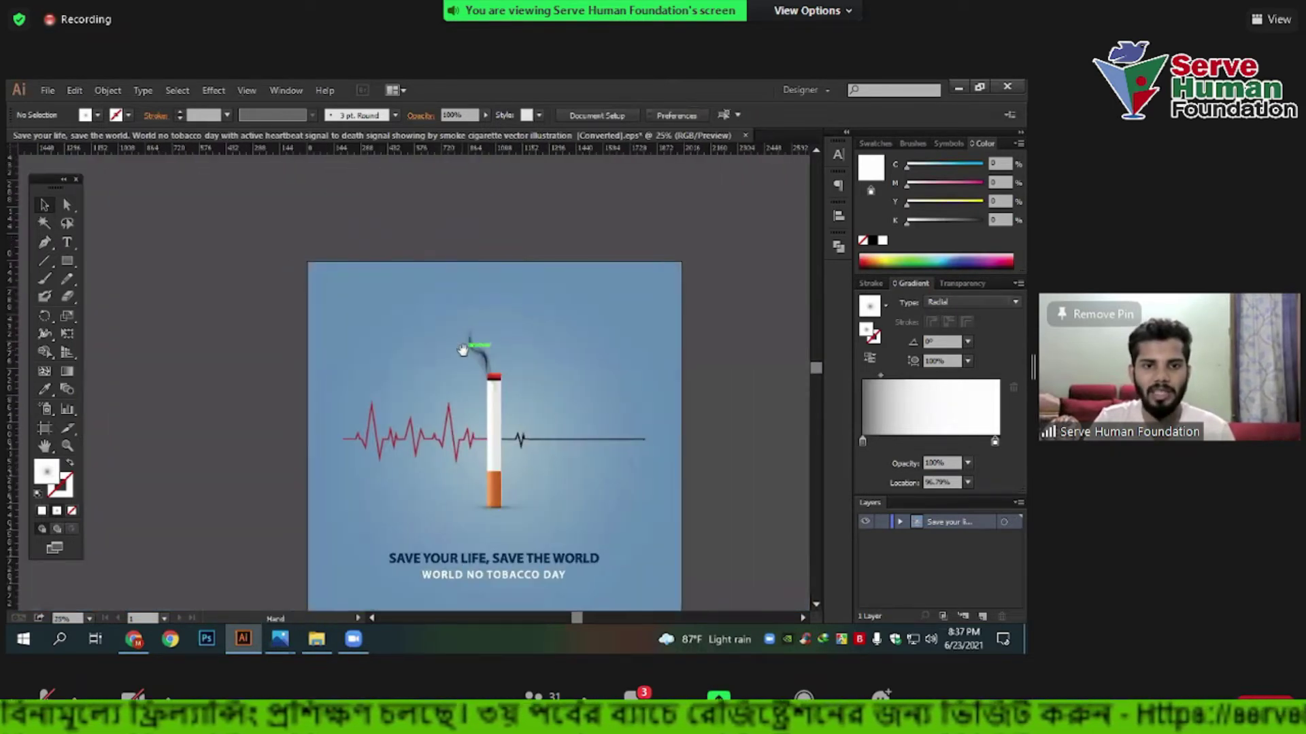
pyautogui.scroll(2, 332, 280)
pyautogui.click(67, 261)
pyautogui.moveTo(137, 219); pyautogui.dragTo(184, 345)
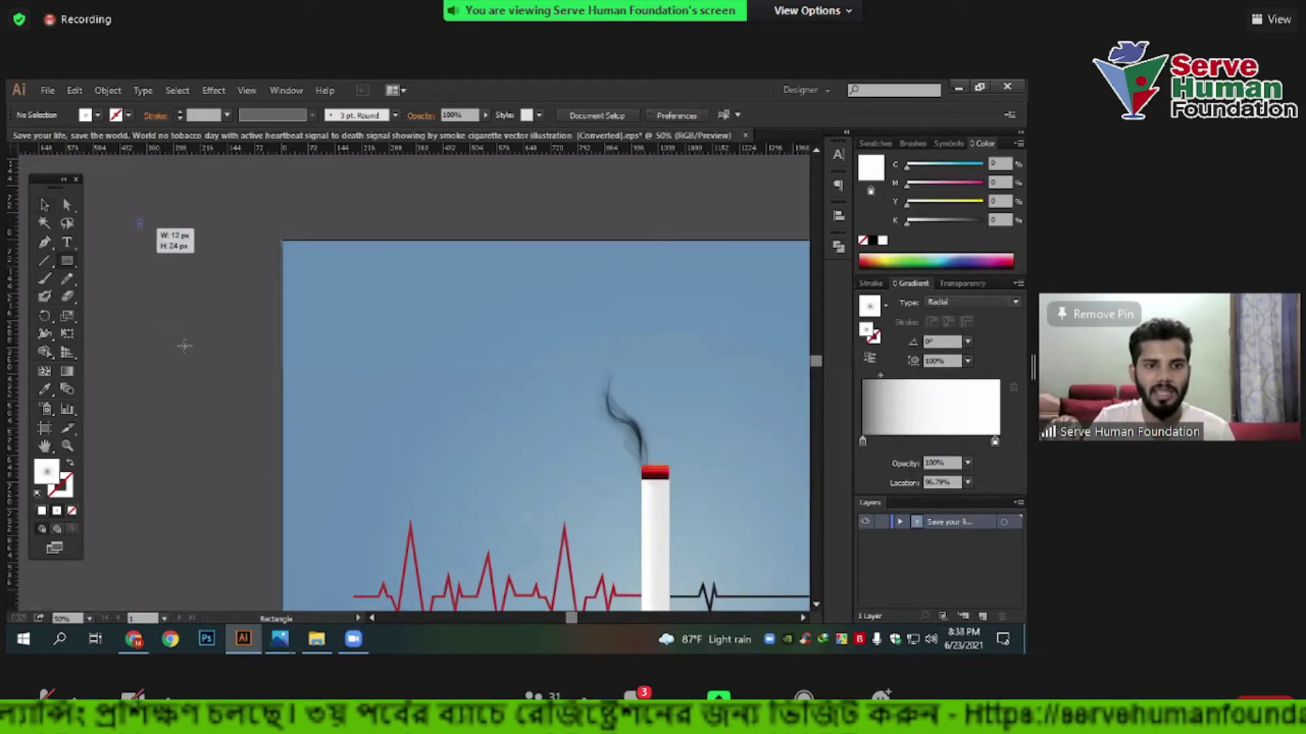
pyautogui.press('v')
pyautogui.click(215, 270)
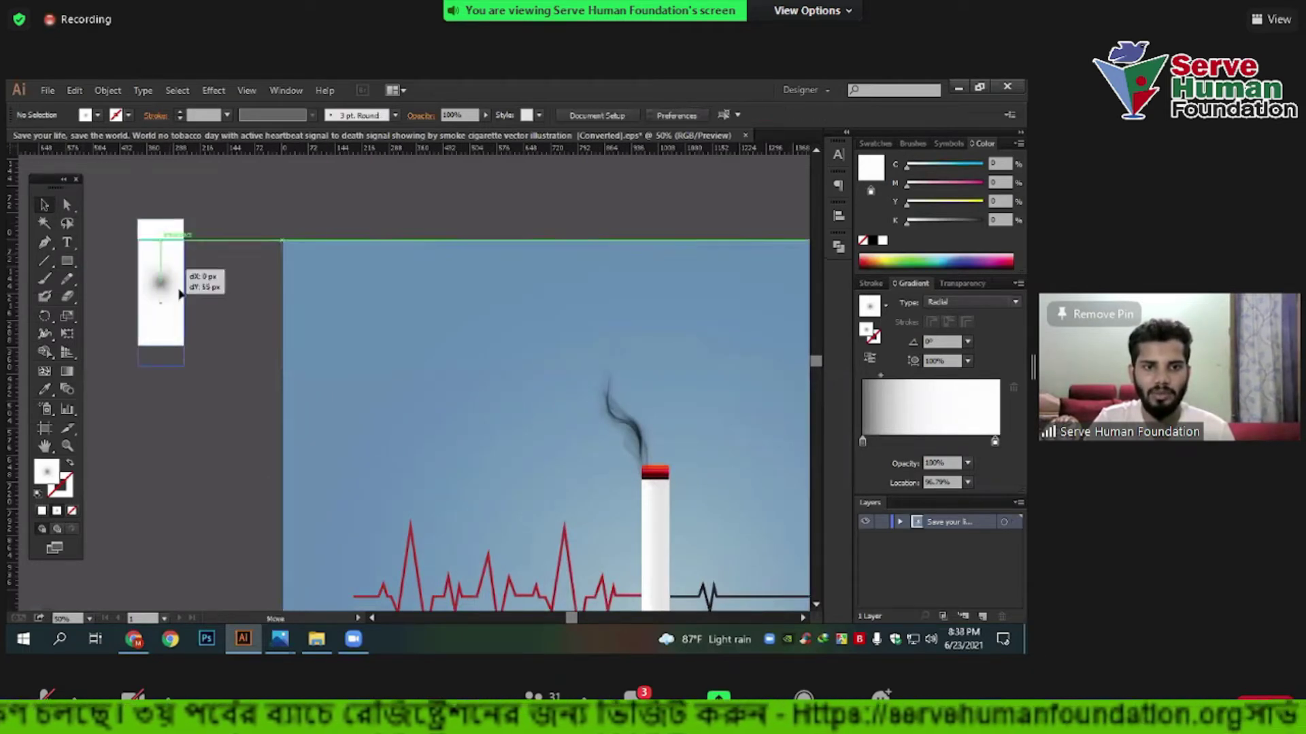
pyautogui.moveTo(177, 278); pyautogui.dragTo(182, 315)
pyautogui.scroll(-2, 283, 333)
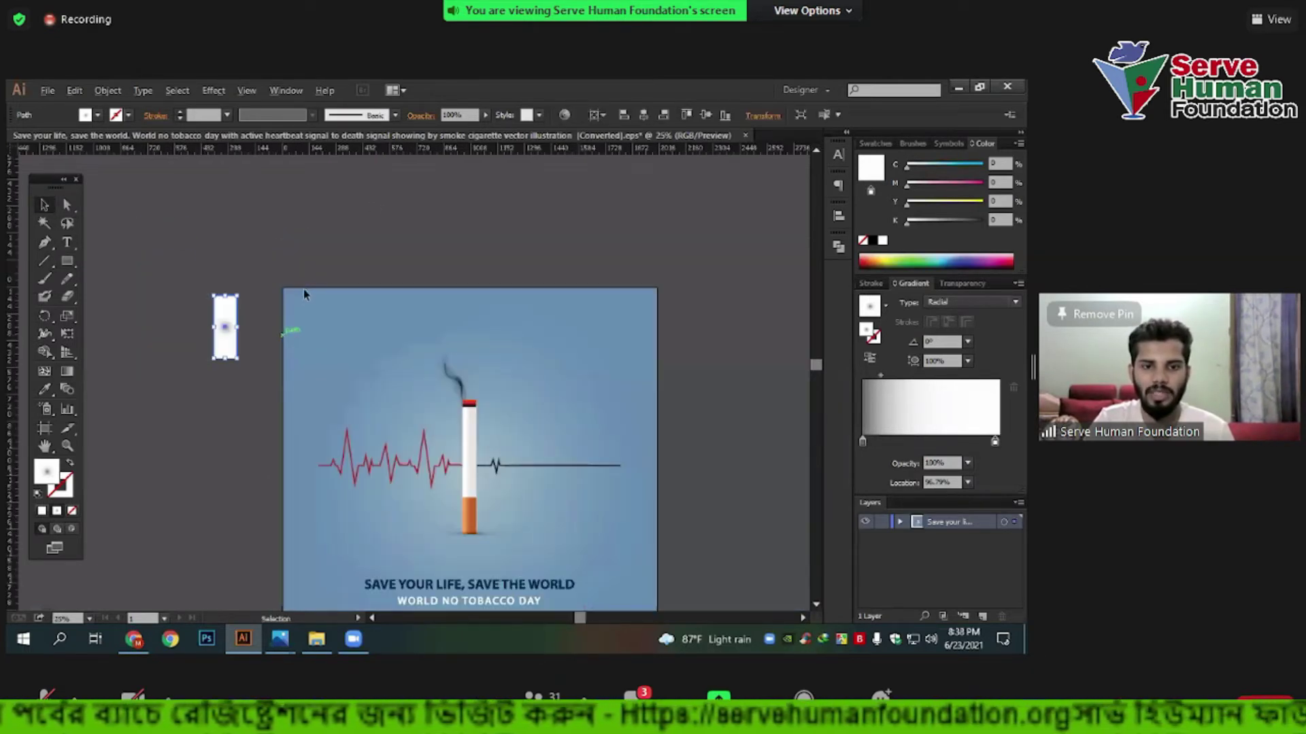
pyautogui.moveTo(225, 312); pyautogui.dragTo(216, 332)
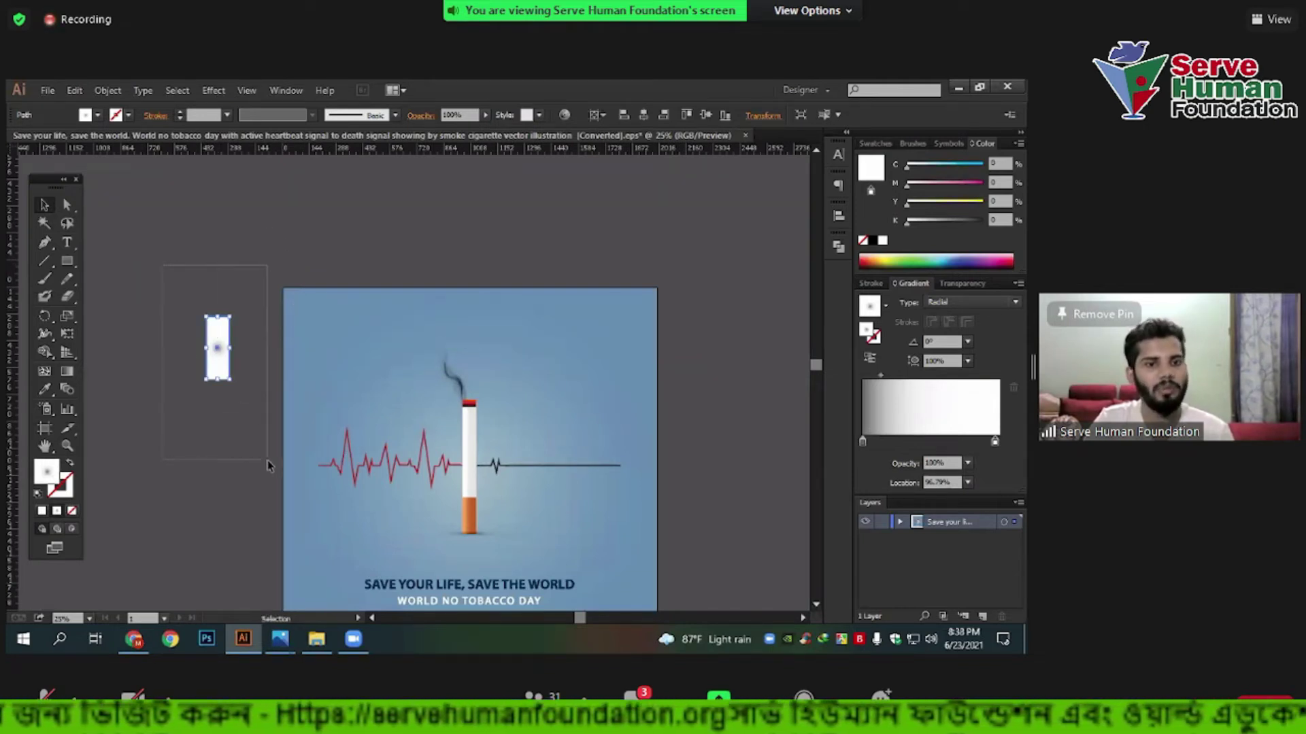
pyautogui.moveTo(268, 465); pyautogui.dragTo(265, 426)
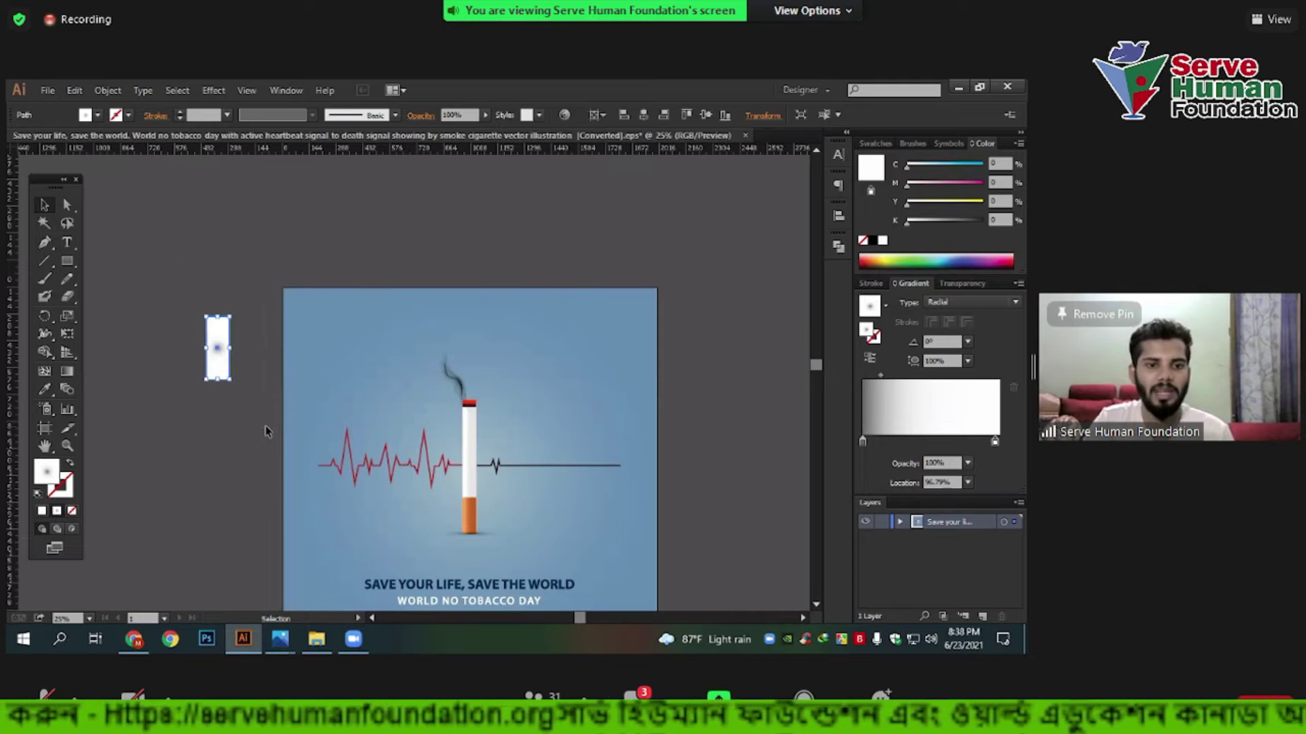
pyautogui.click(211, 242)
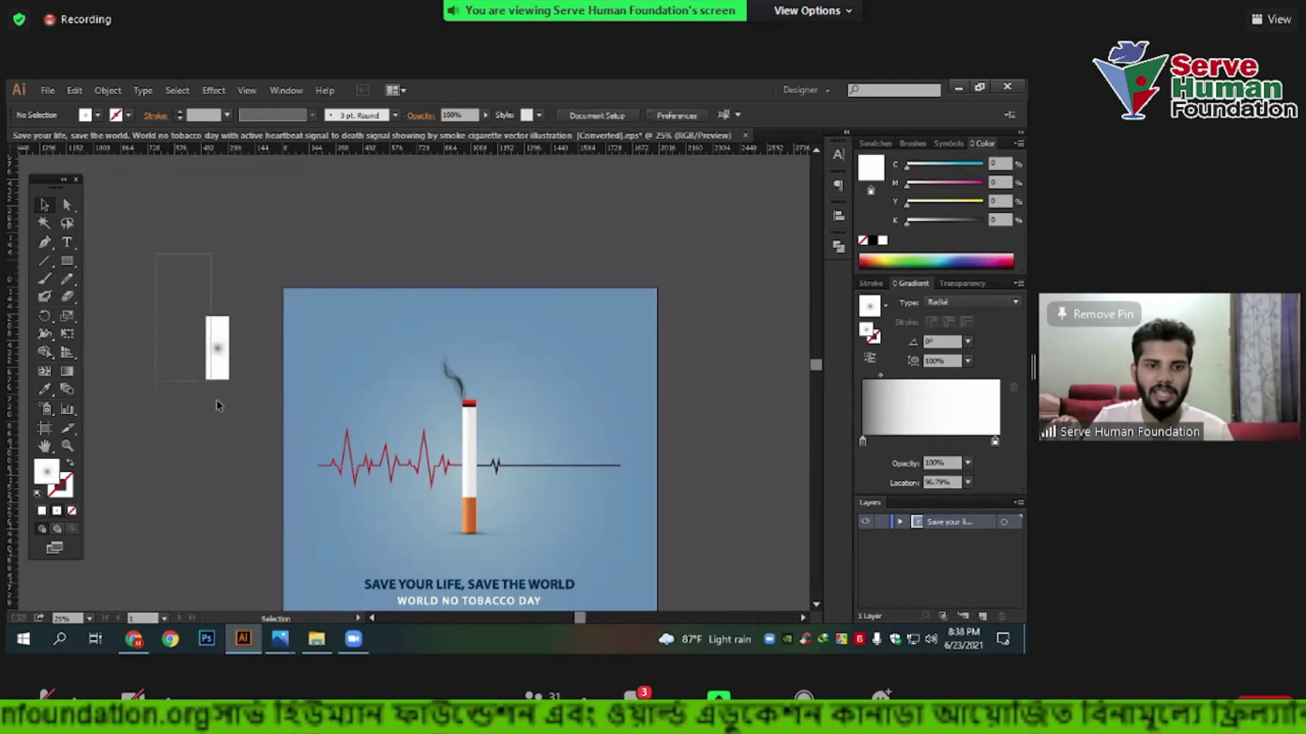
pyautogui.moveTo(216, 406); pyautogui.dragTo(249, 473)
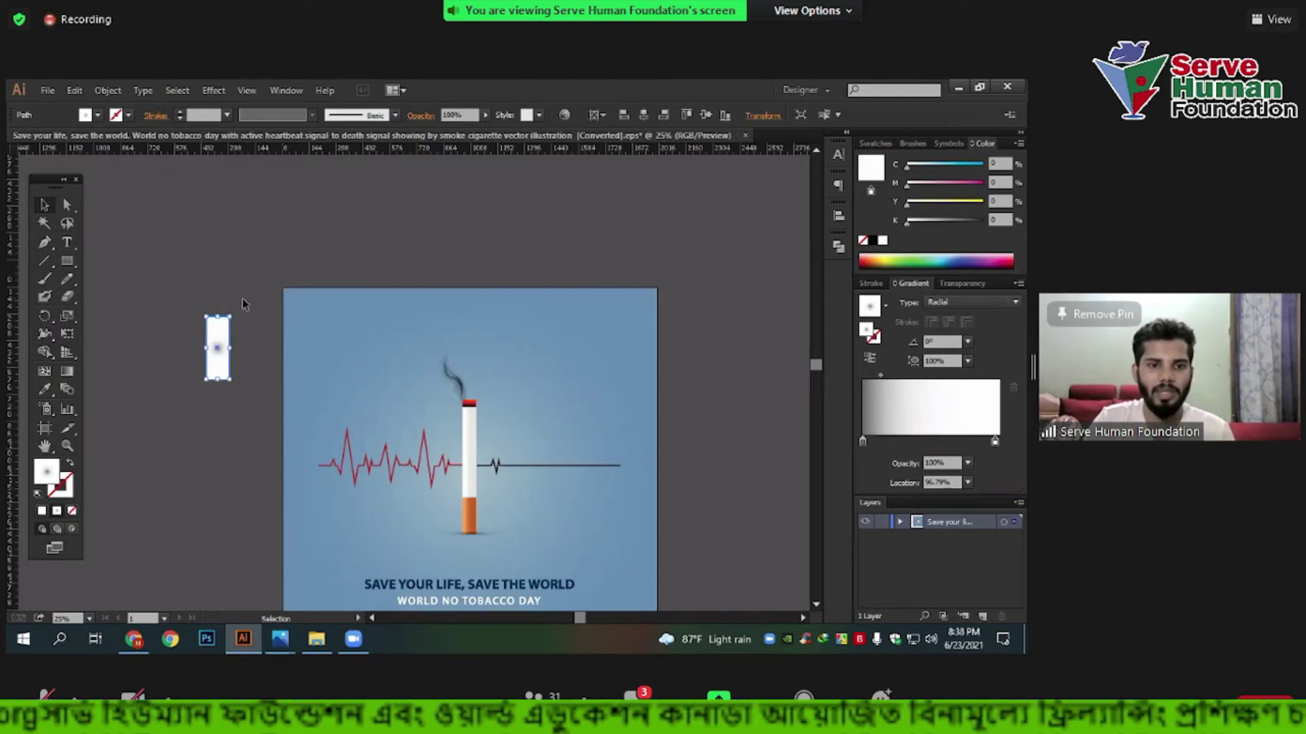
pyautogui.moveTo(171, 246); pyautogui.dragTo(242, 480)
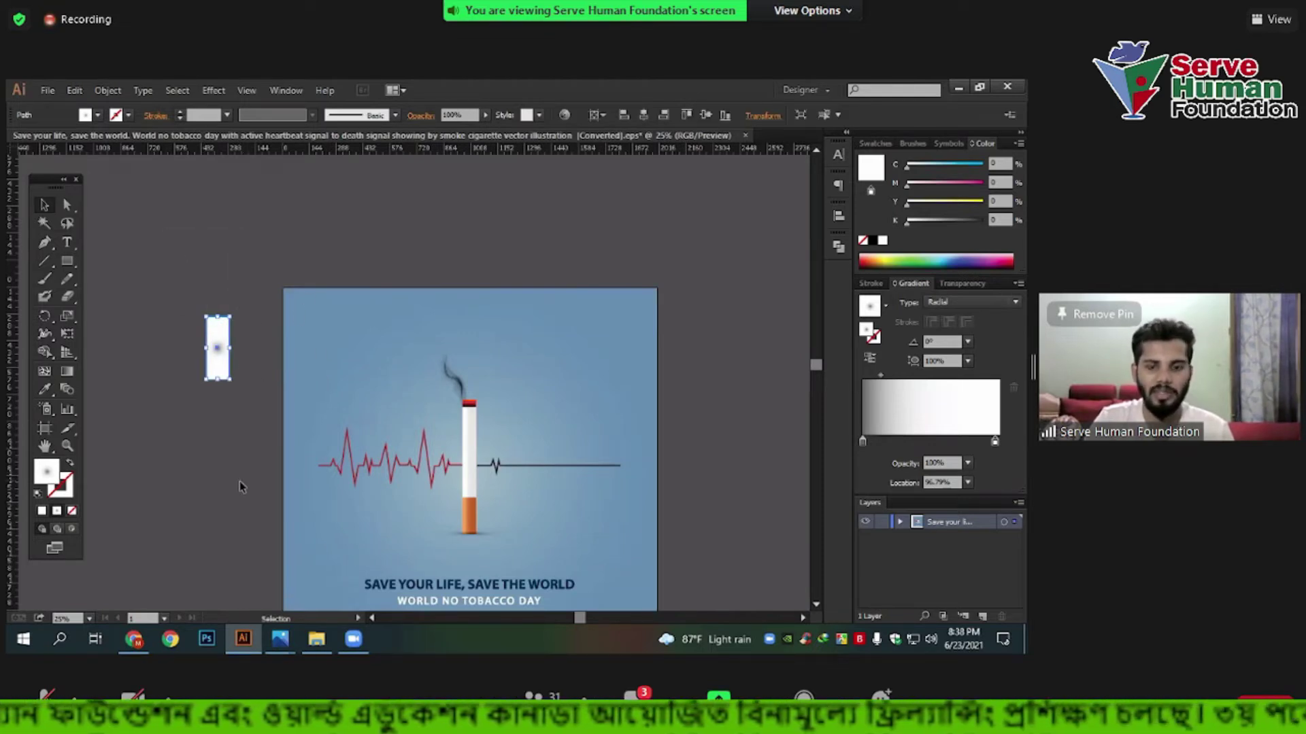
pyautogui.press('Delete')
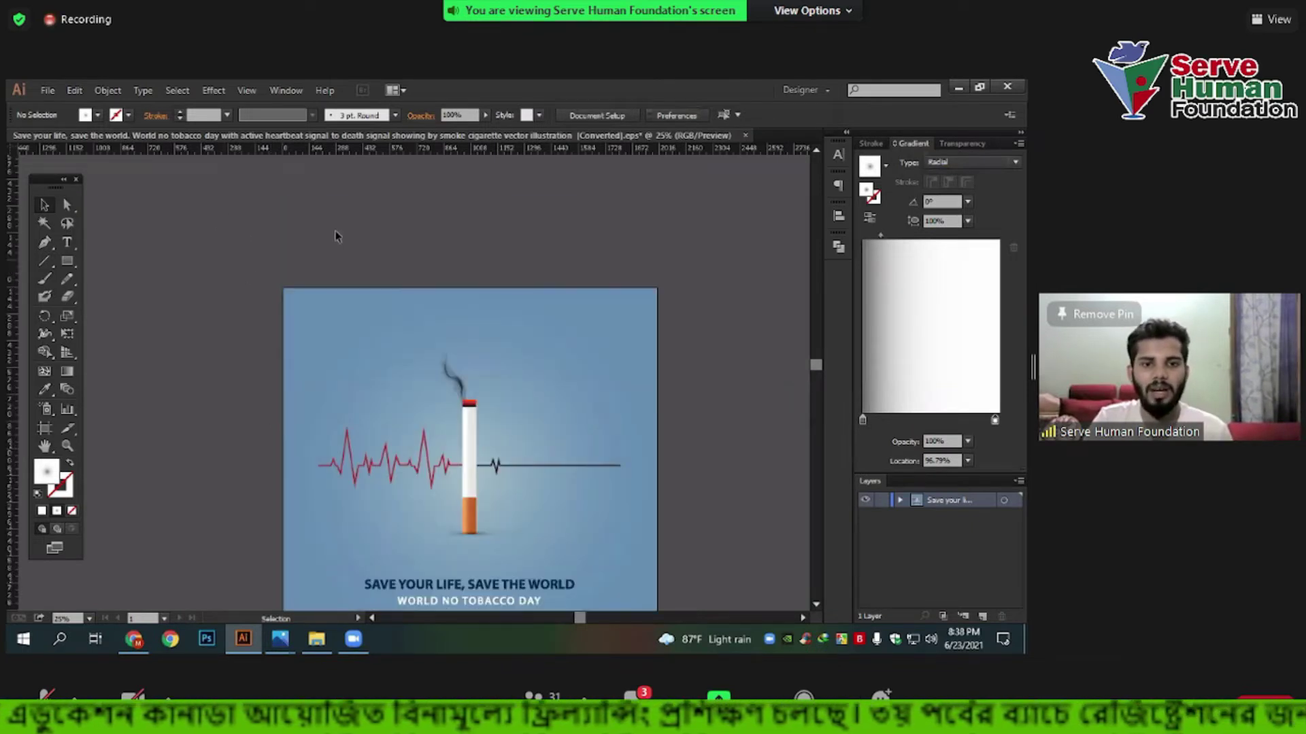
pyautogui.moveTo(222, 216); pyautogui.dragTo(383, 410)
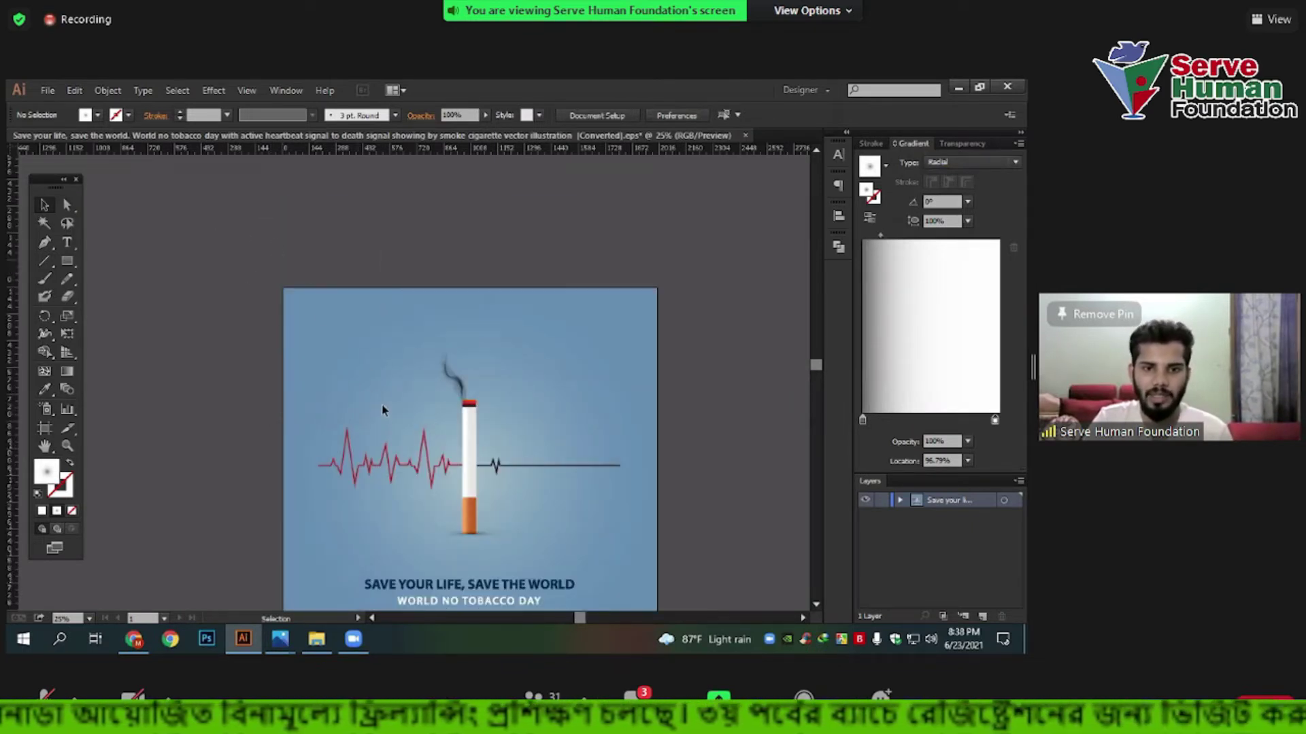
pyautogui.moveTo(238, 218); pyautogui.dragTo(387, 496)
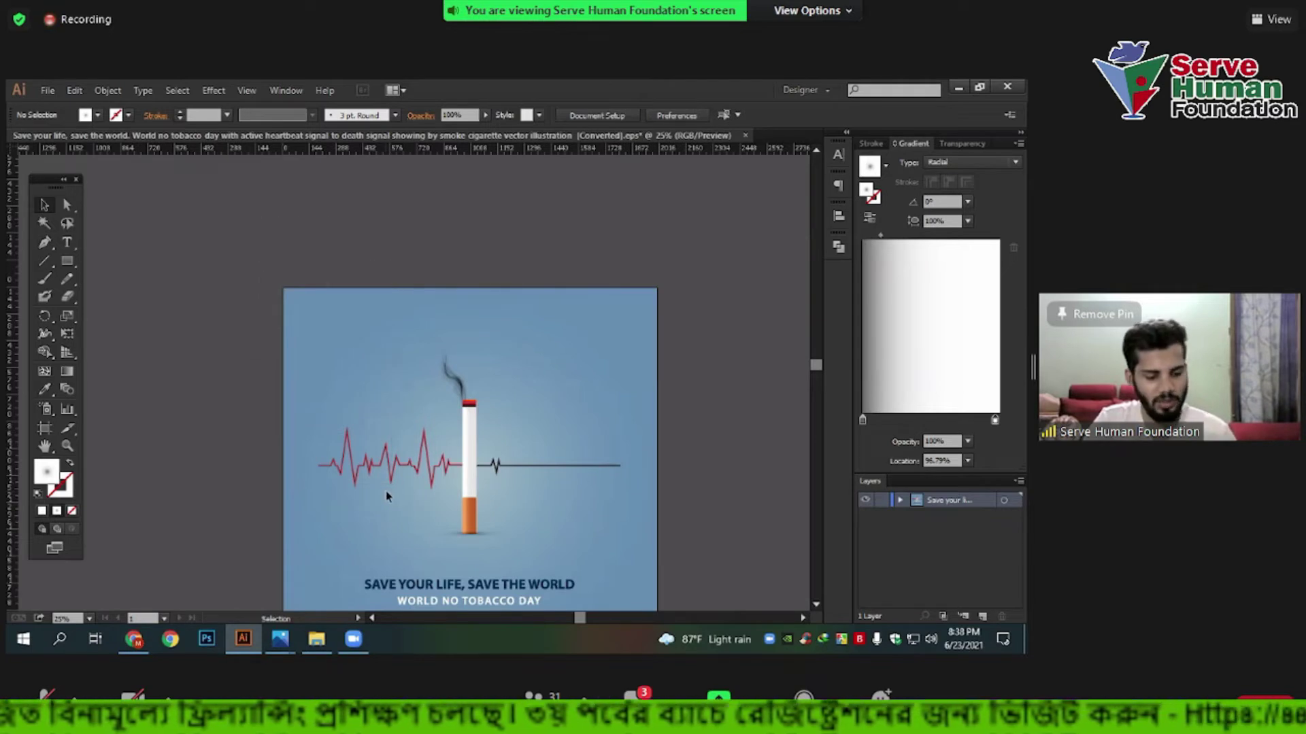
pyautogui.click(383, 496)
pyautogui.press('v')
pyautogui.click(324, 348)
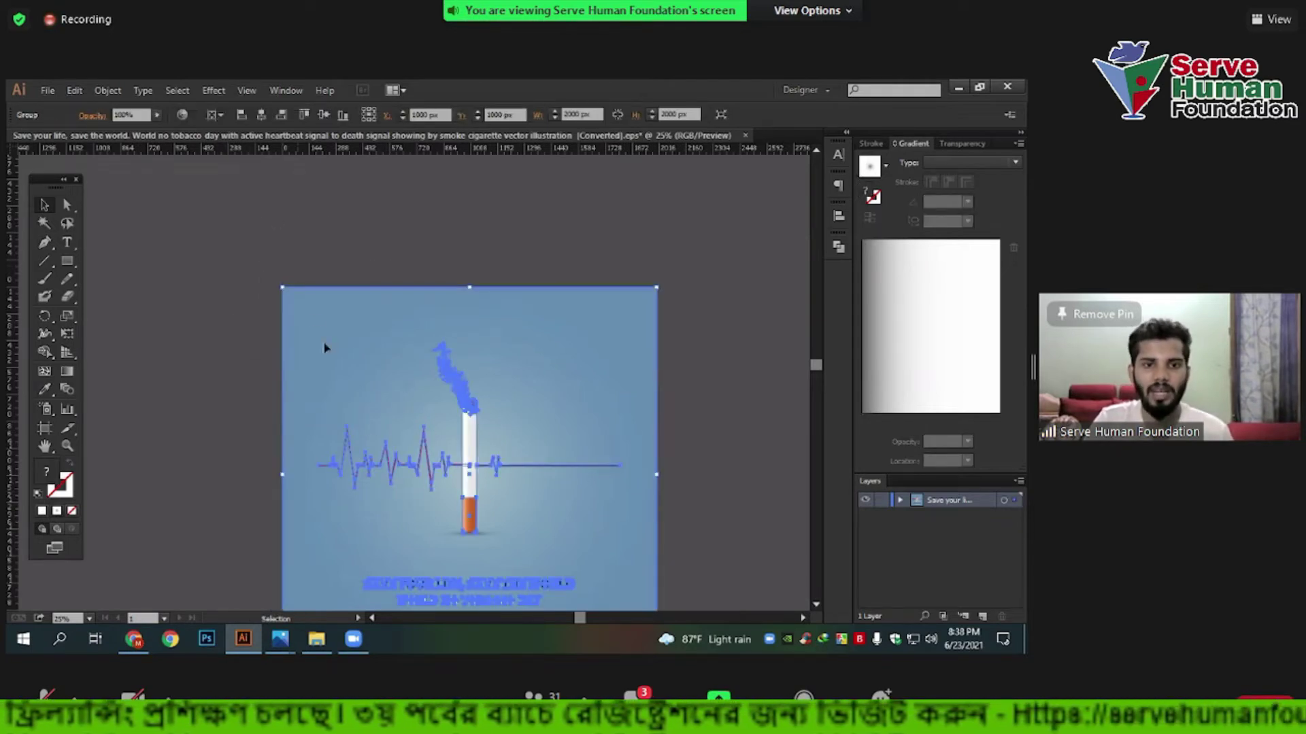
pyautogui.scroll(-1, 228, 278)
pyautogui.scroll(-1, 228, 278)
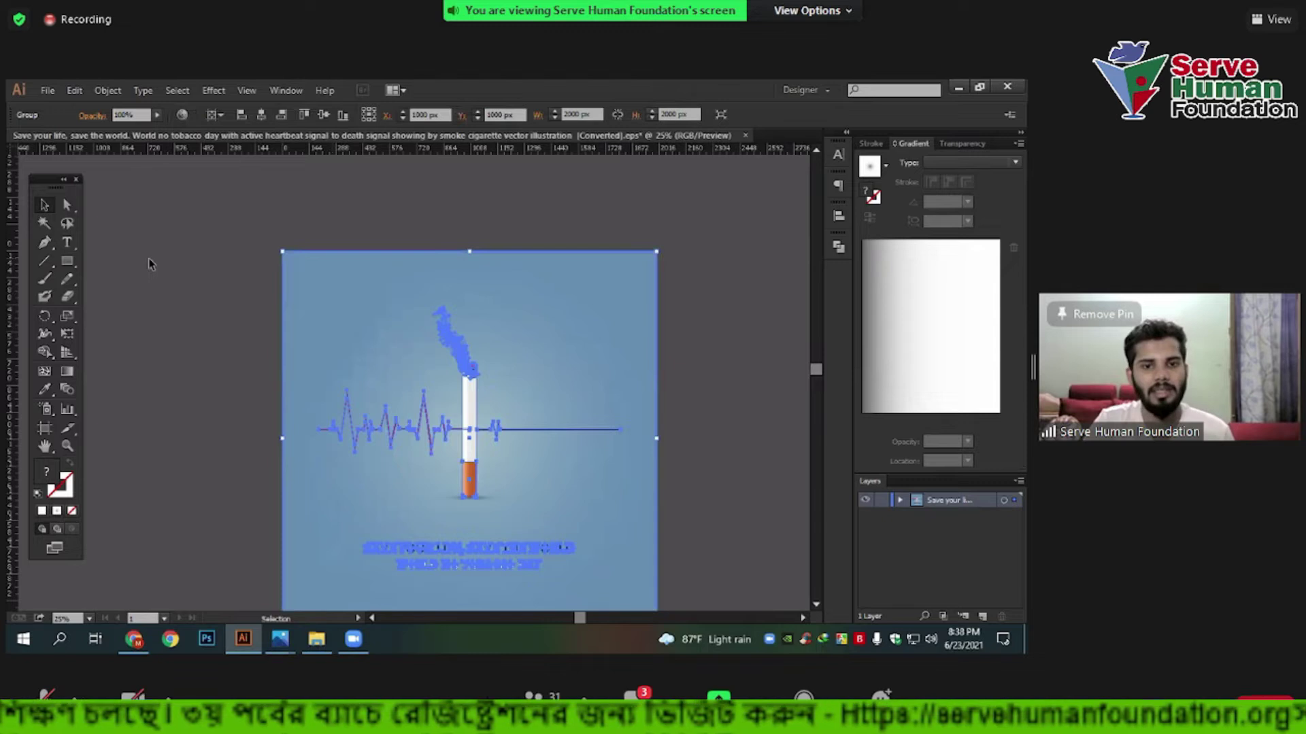
pyautogui.click(169, 262)
pyautogui.click(311, 284)
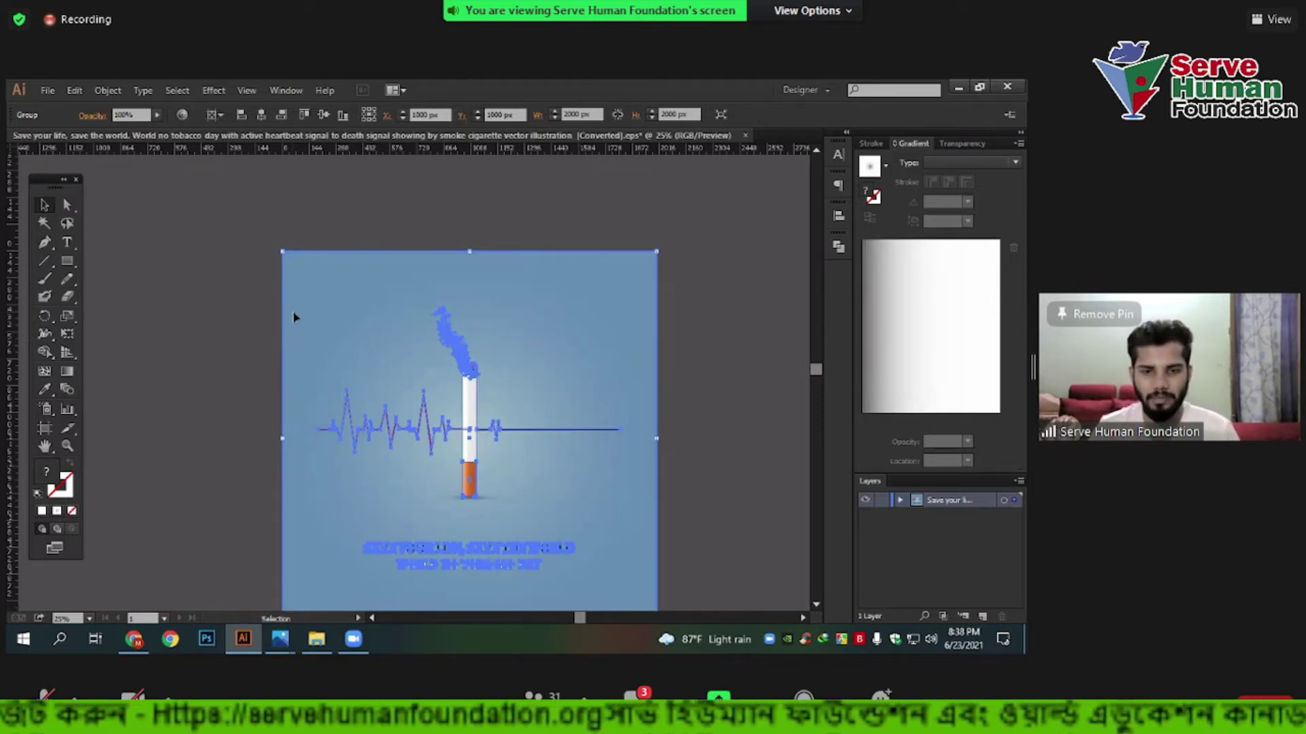
pyautogui.scroll(-2, 272, 293)
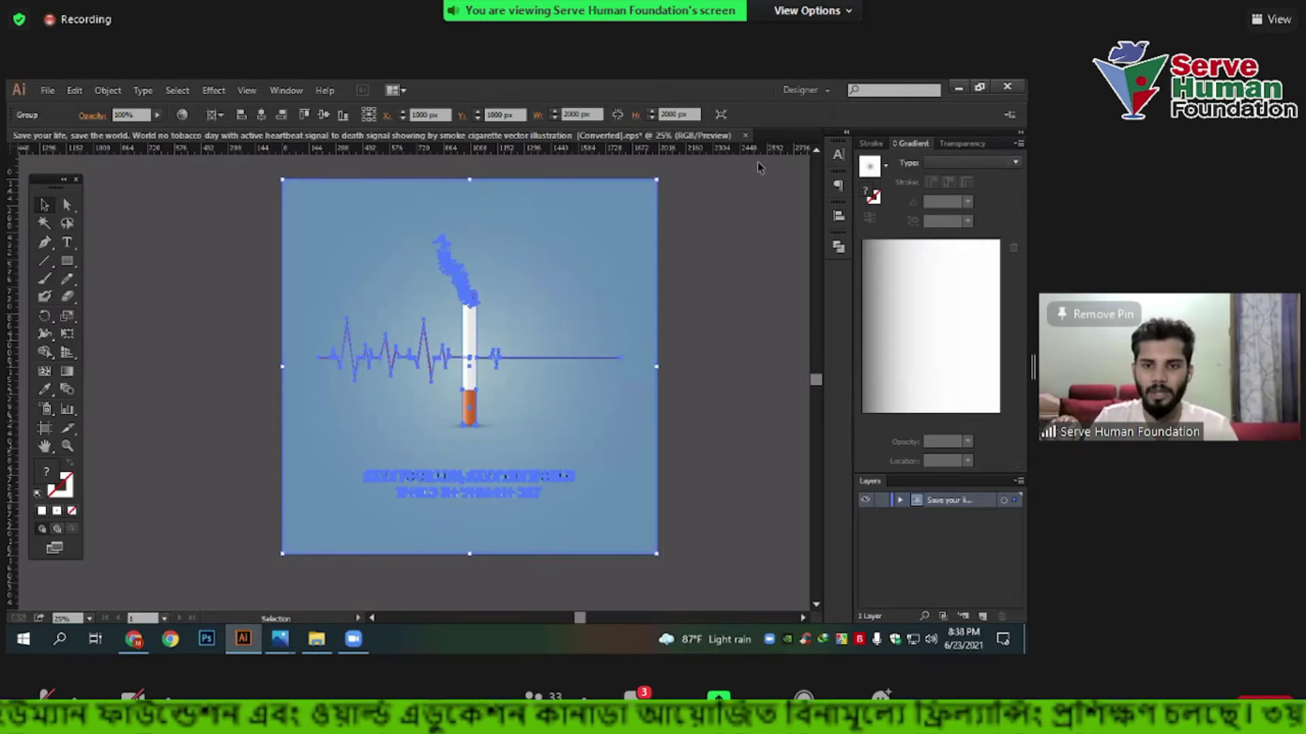
pyautogui.click(621, 295)
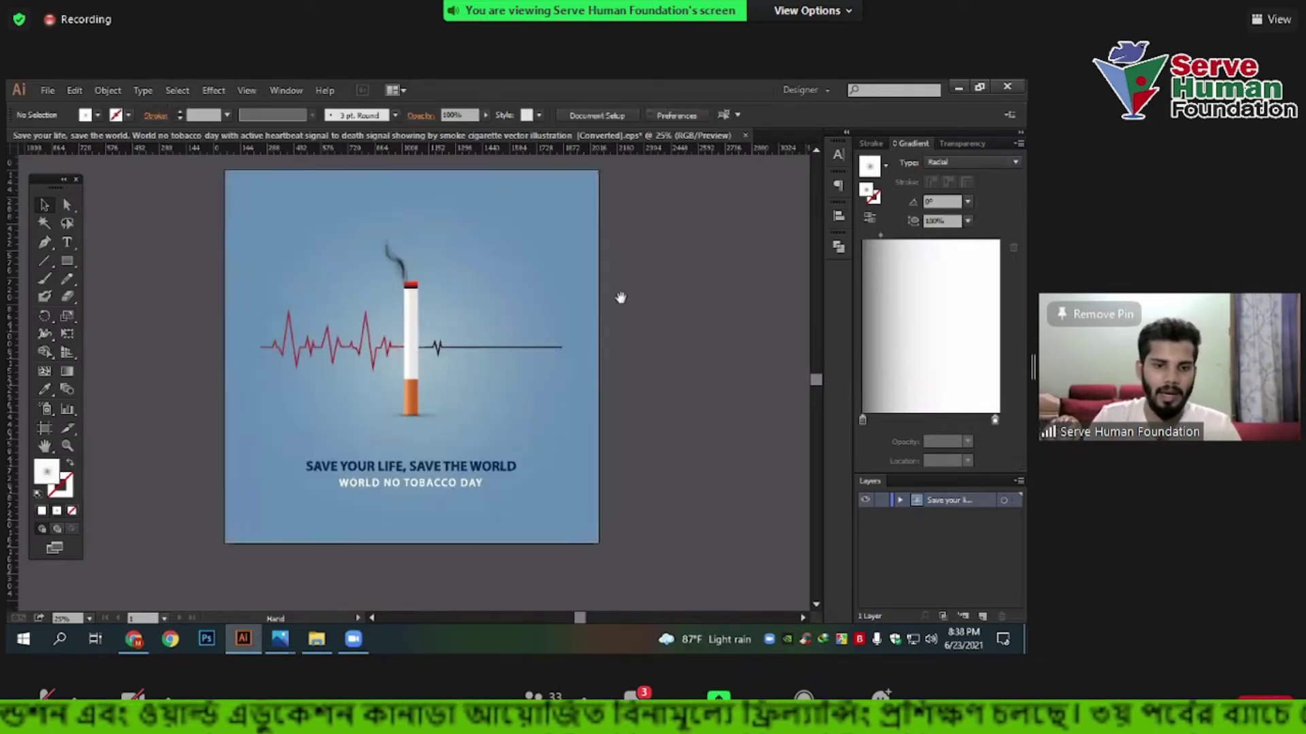
pyautogui.moveTo(620, 295); pyautogui.dragTo(548, 286)
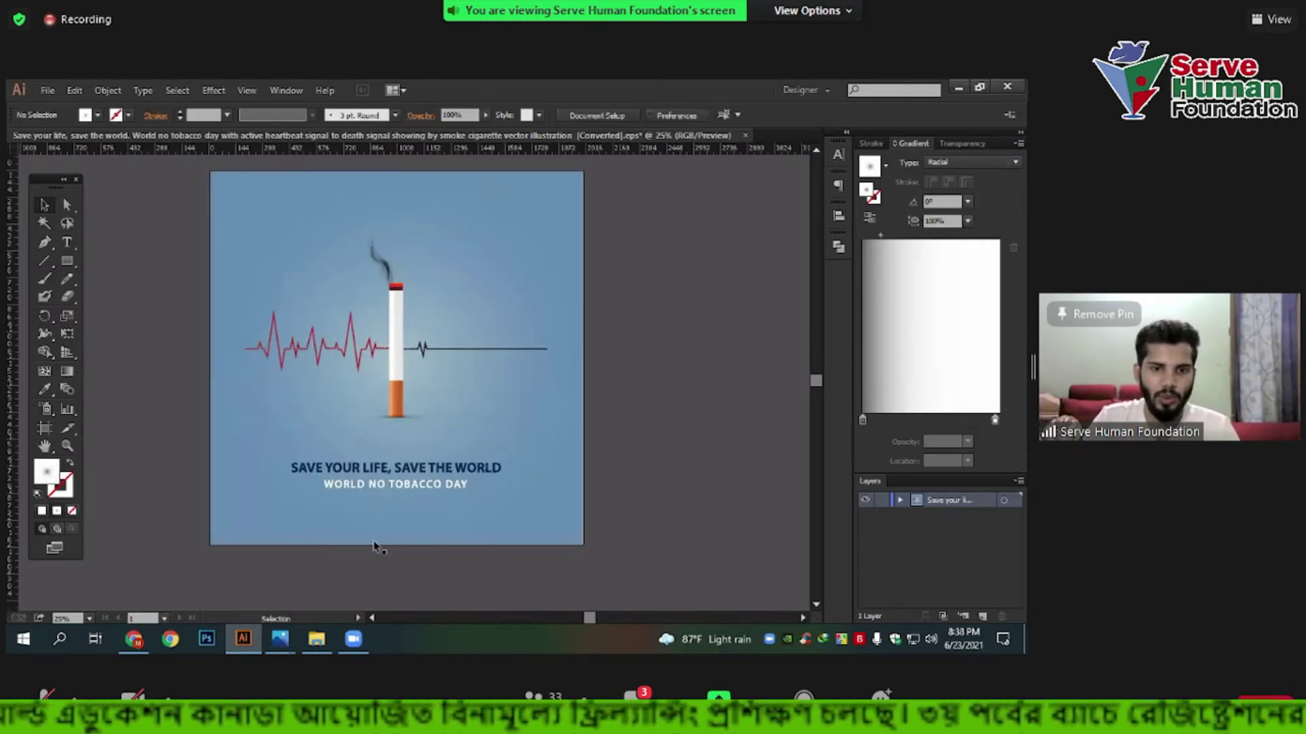
pyautogui.moveTo(134, 166); pyautogui.dragTo(667, 541)
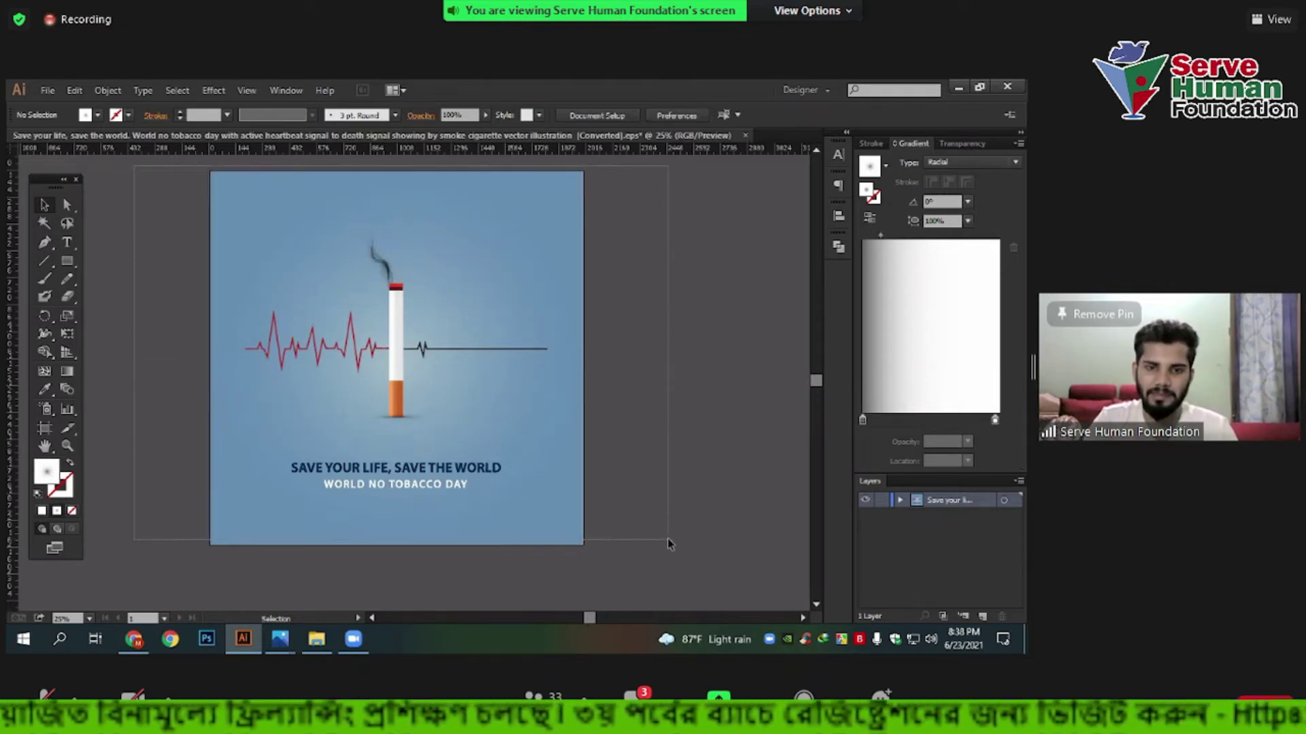
# Duplicate the poster artboard to the right and delete its copied artwork, leaving it empty.
pyautogui.hotkey('ctrl', '-')
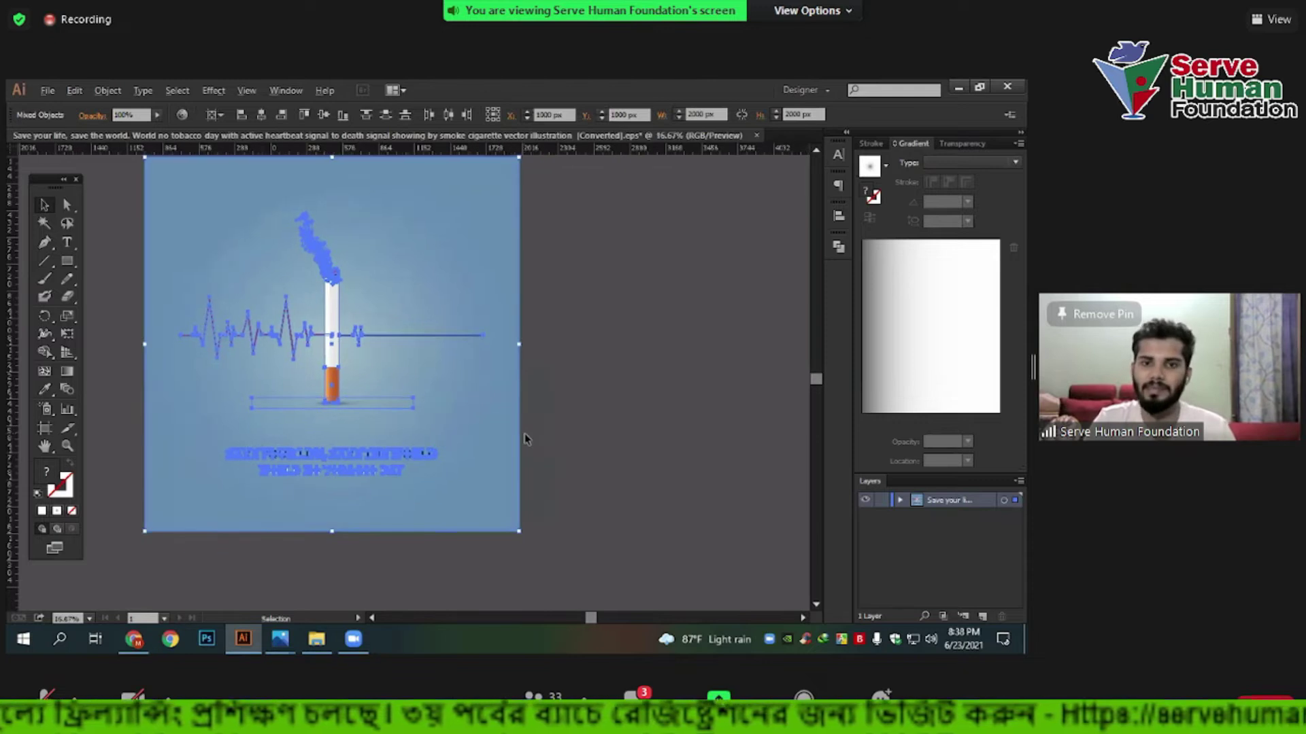
pyautogui.hotkey('shift', 'o')
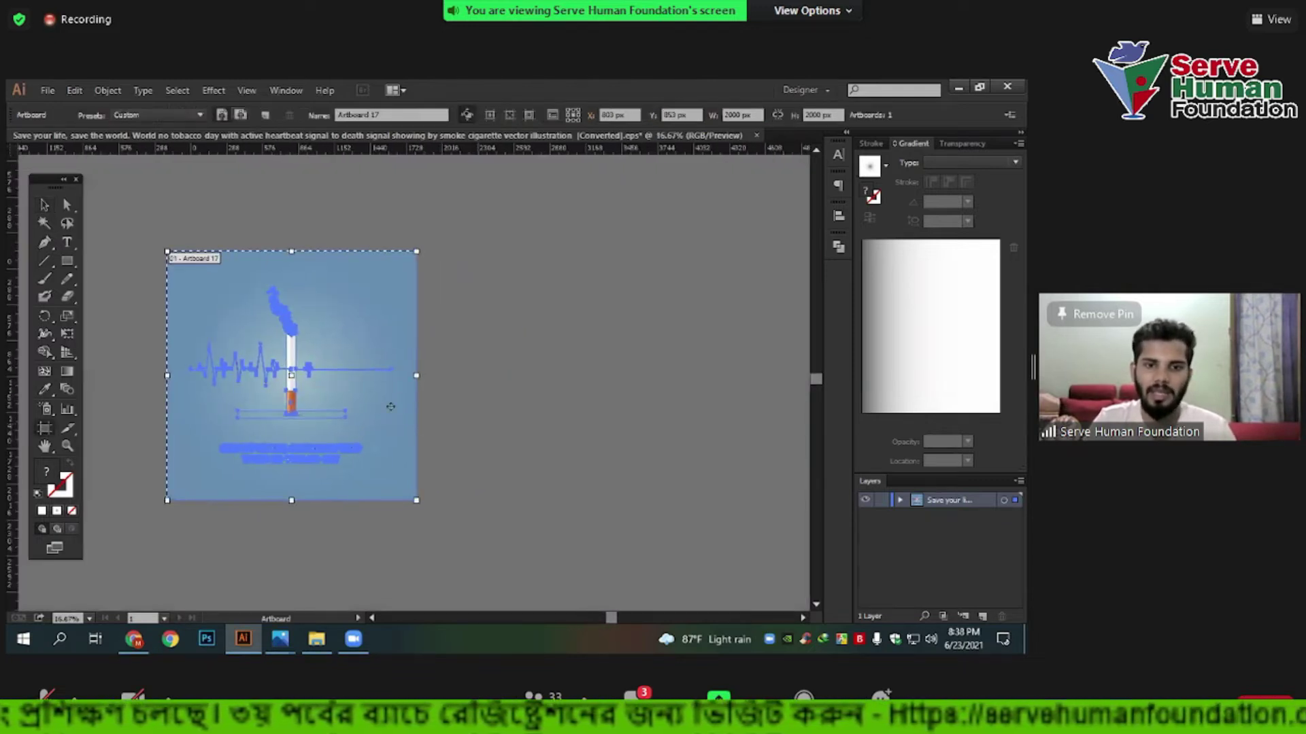
pyautogui.moveTo(352, 389); pyautogui.dragTo(620, 389)
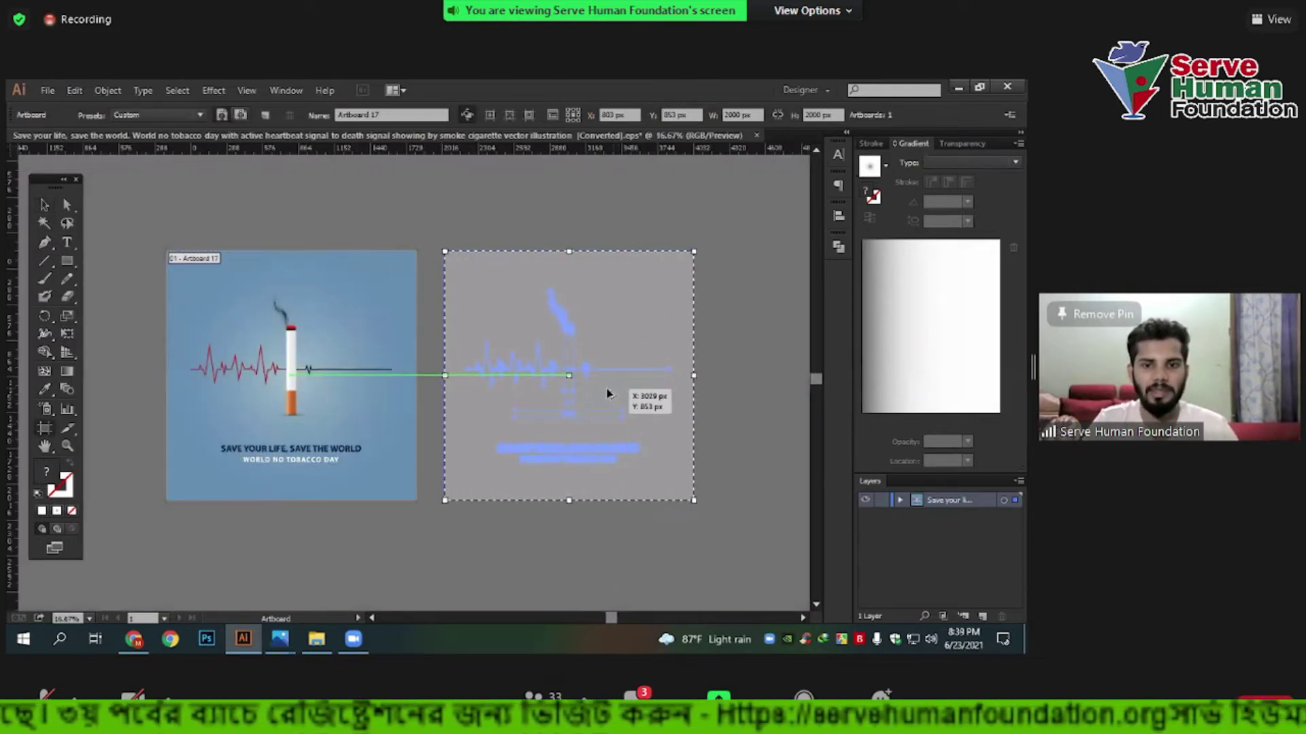
pyautogui.press('v')
pyautogui.moveTo(460, 185)
pyautogui.mouseDown()
pyautogui.moveTo(689, 555)
pyautogui.moveTo(678, 544)
pyautogui.mouseUp()
pyautogui.press('Delete')
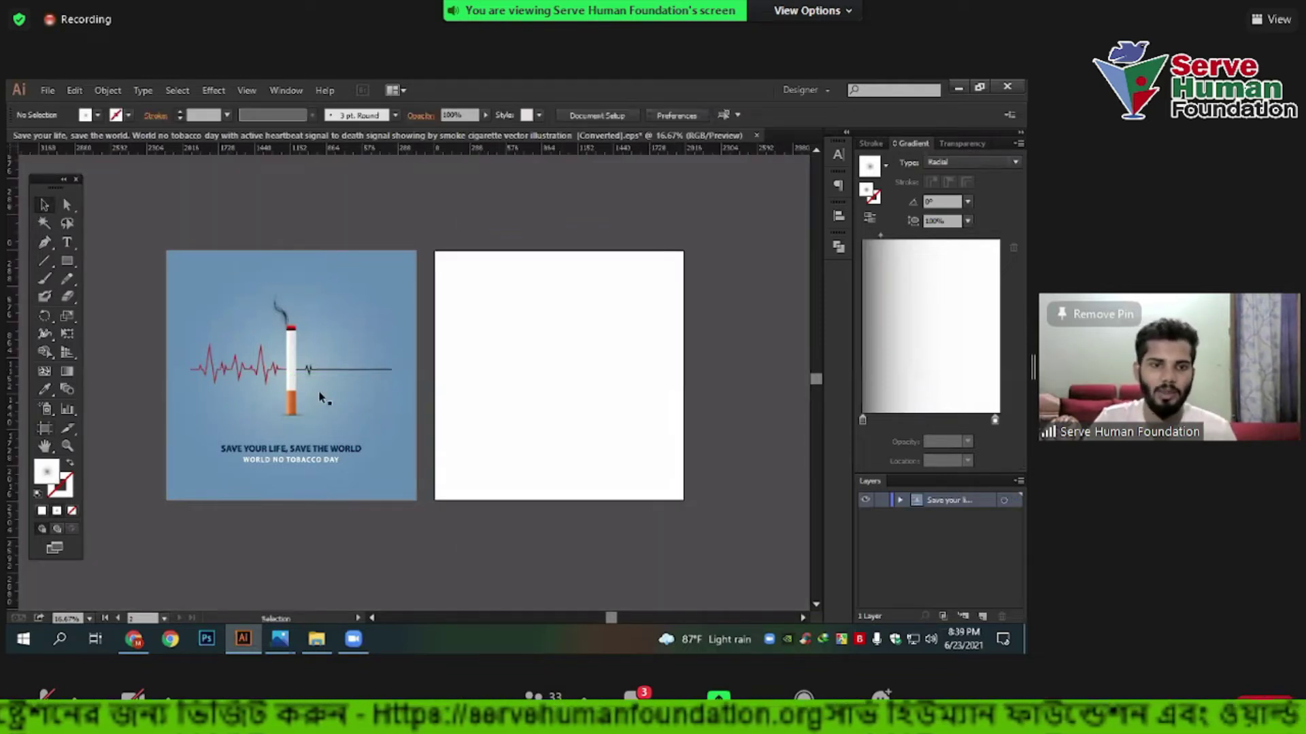
pyautogui.scroll(2, 224, 350)
pyautogui.scroll(1, 224, 350)
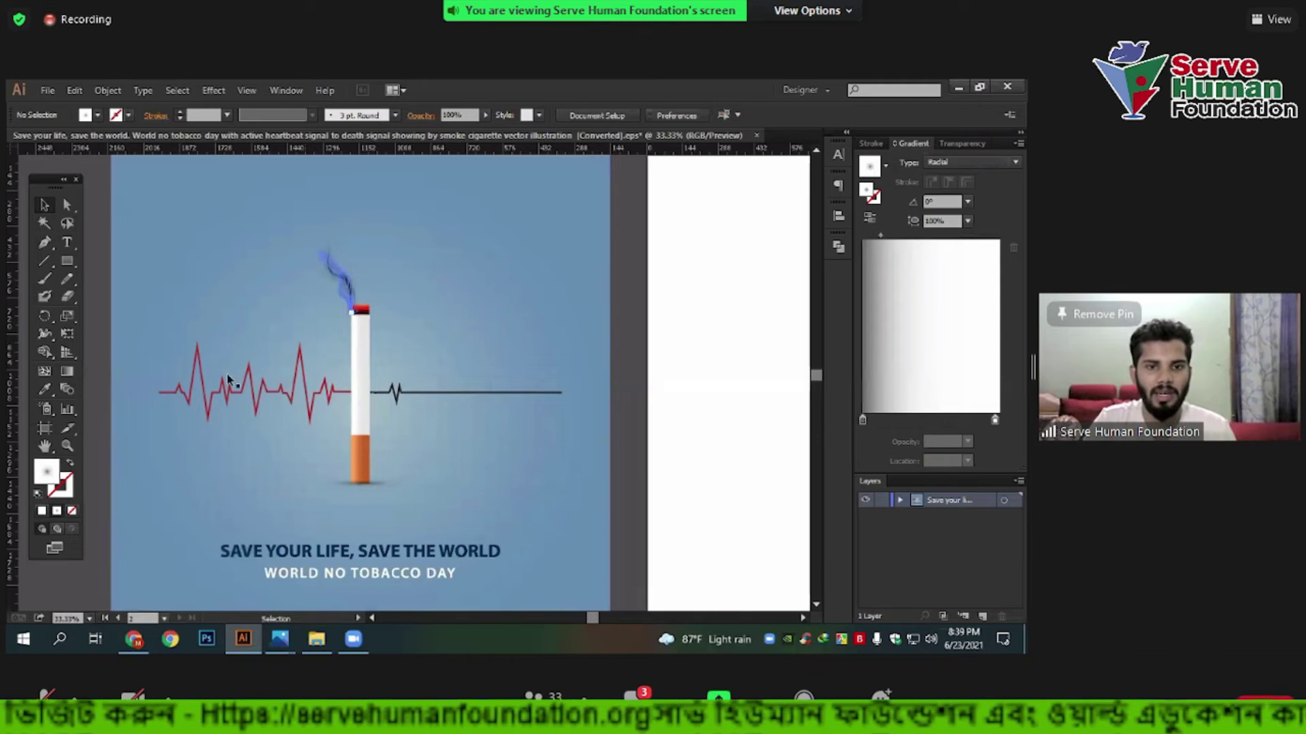
pyautogui.scroll(-1, 272, 430)
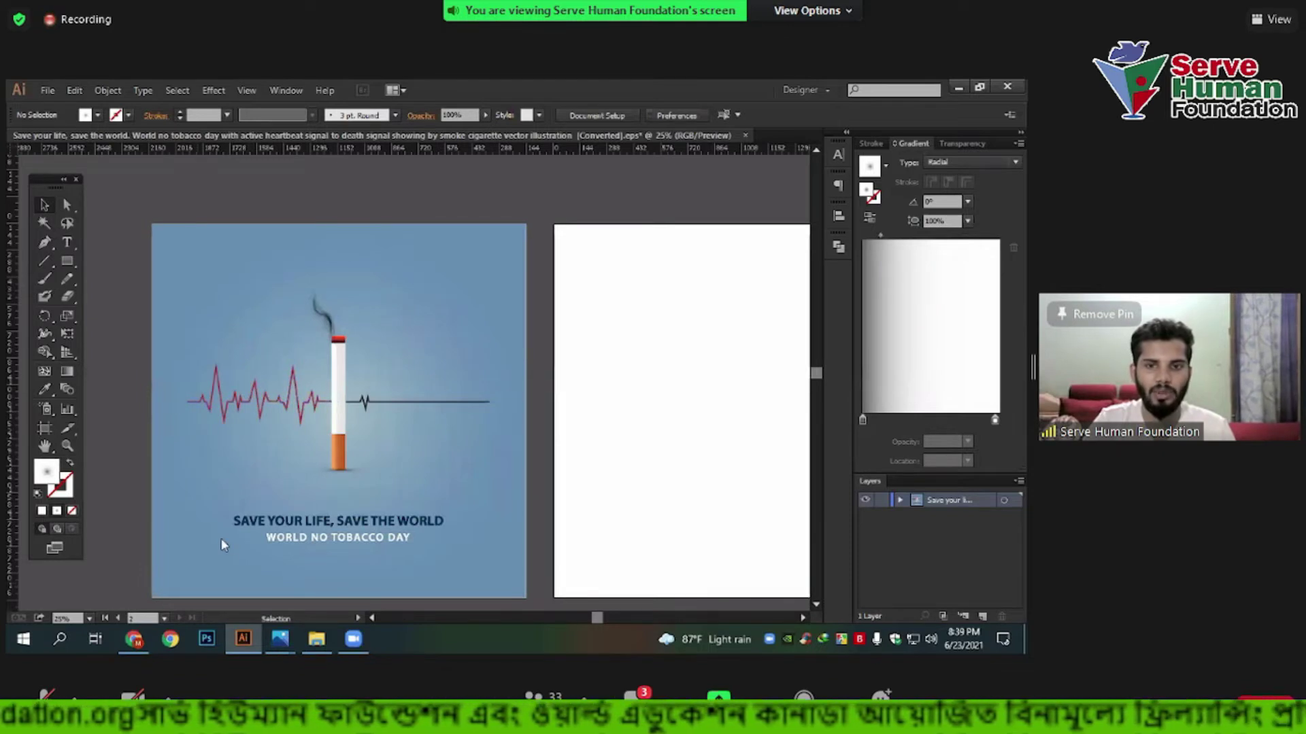
# Switch to Chrome's Important Days in June tab and select its address bar.
pyautogui.hotkey('alt', 'Tab')
pyautogui.click(754, 92)
pyautogui.click(656, 116)
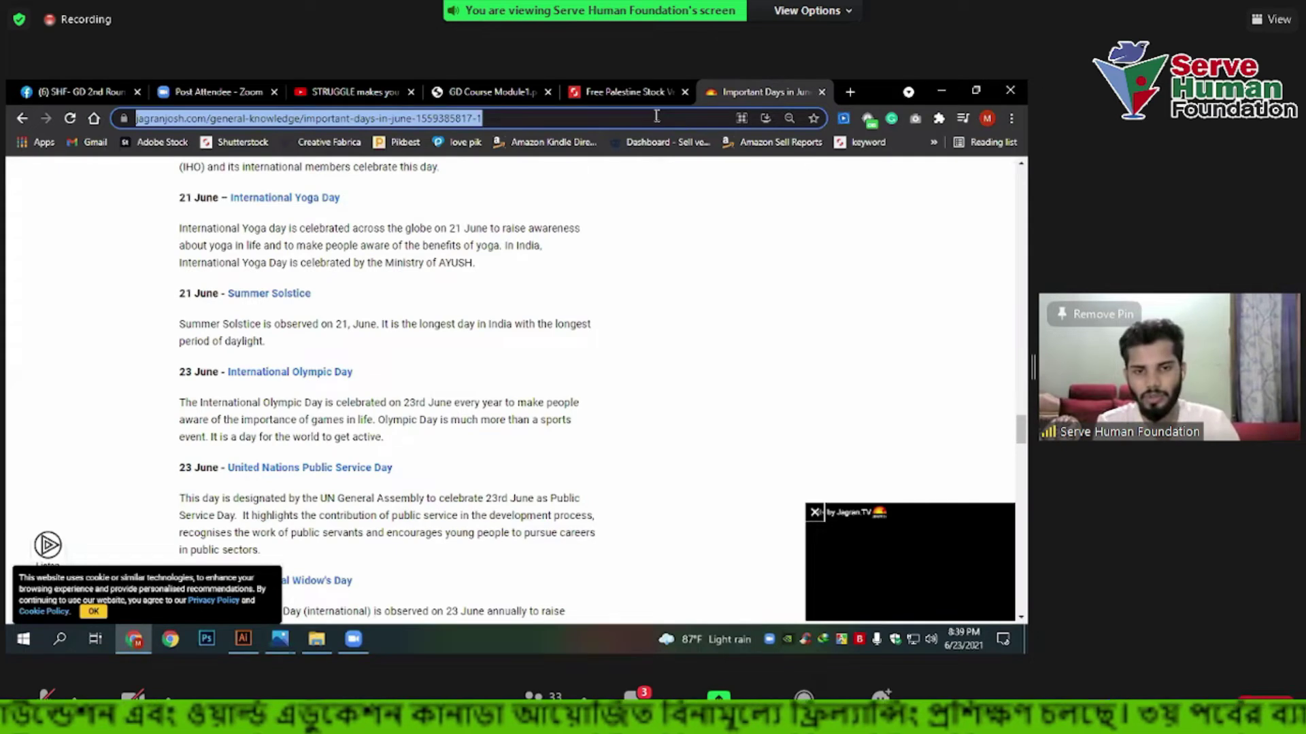
# Search Google Images for 'heartbeat signal', correcting an initial 'heartbeat rate' search.
pyautogui.write('heat')
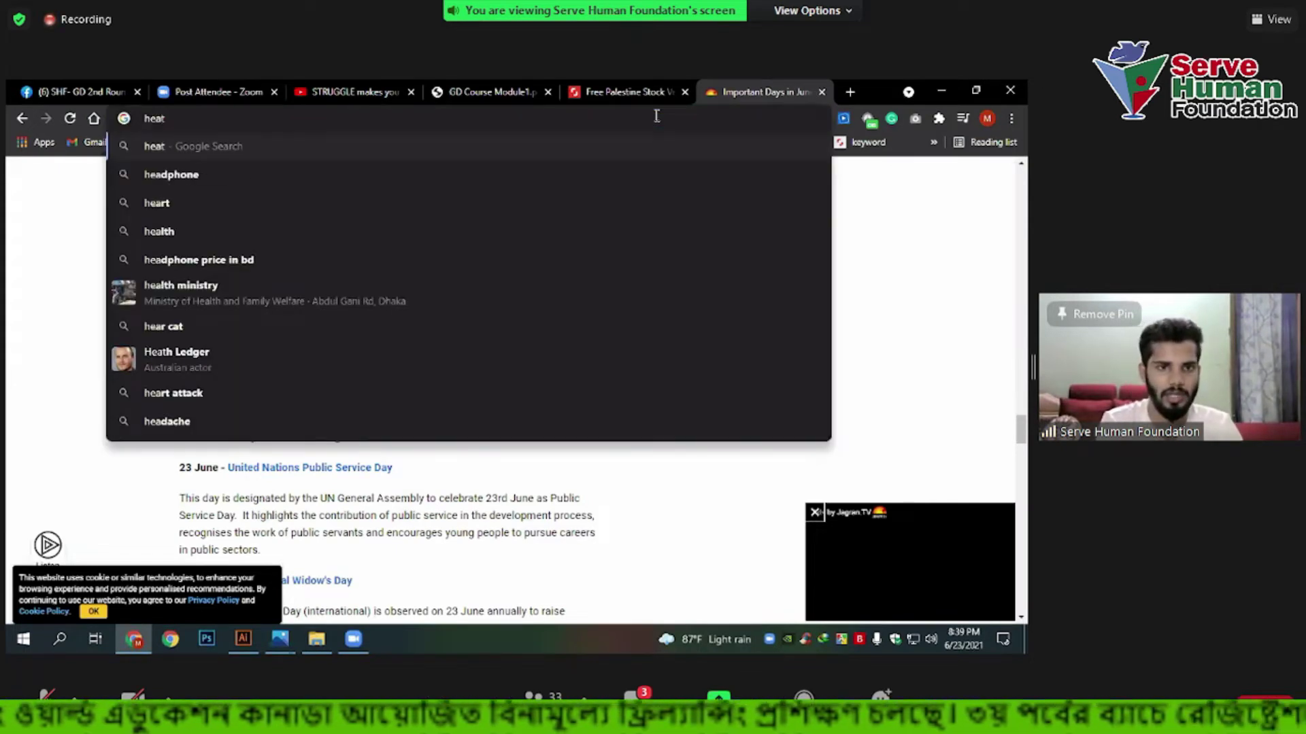
pyautogui.write('beat')
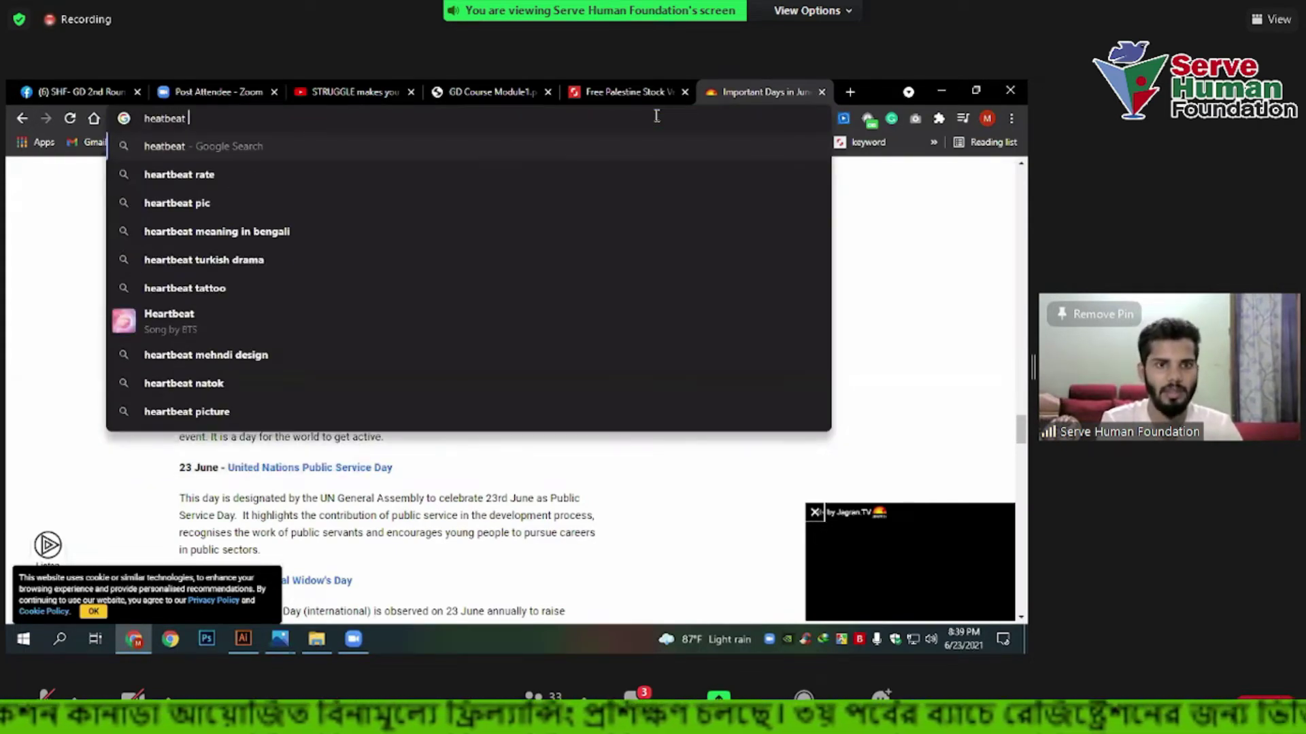
pyautogui.press('Down')
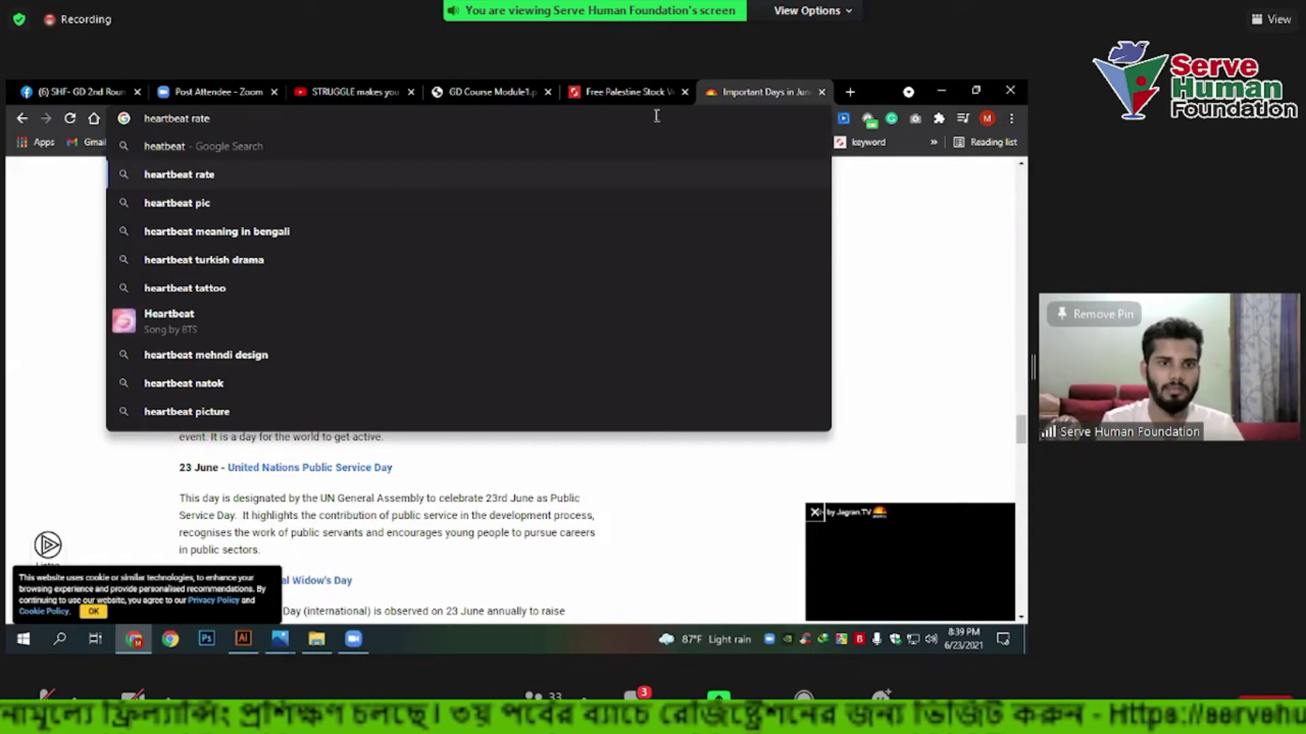
pyautogui.press('Return')
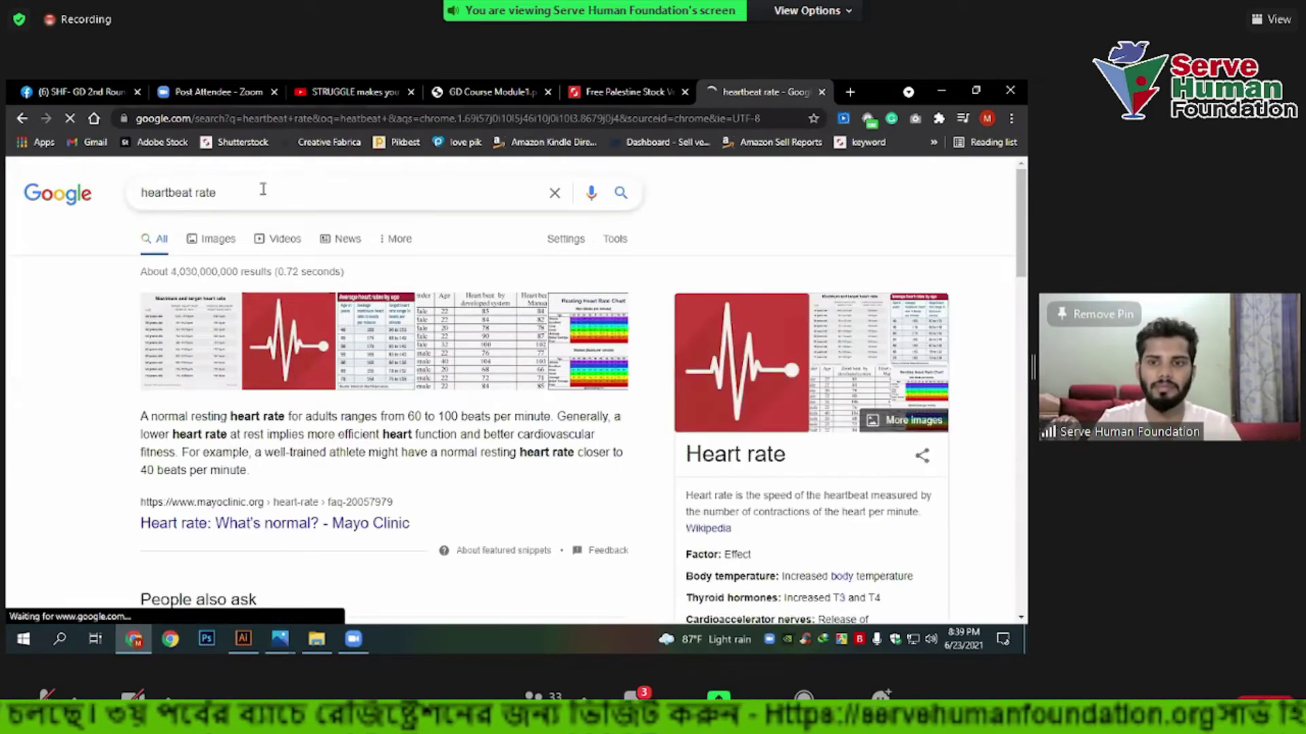
pyautogui.doubleClick(198, 194)
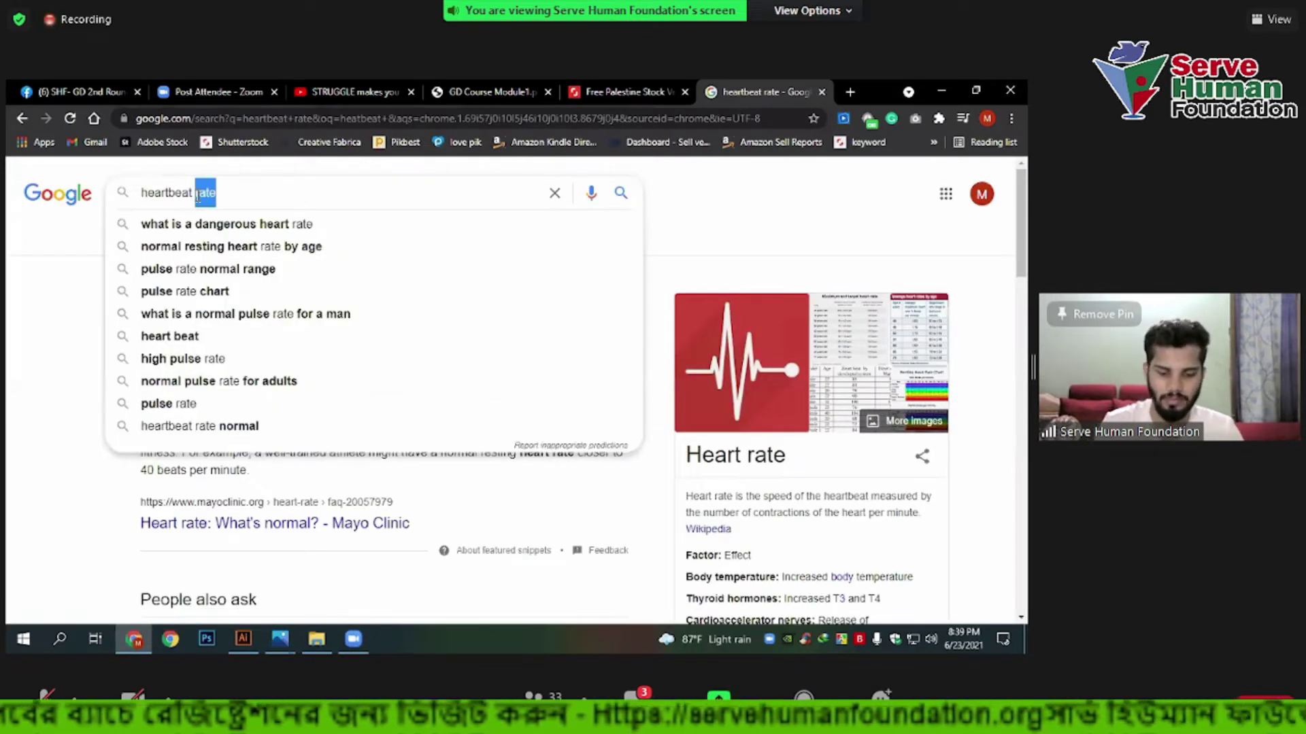
pyautogui.write('signal')
pyautogui.press('Return')
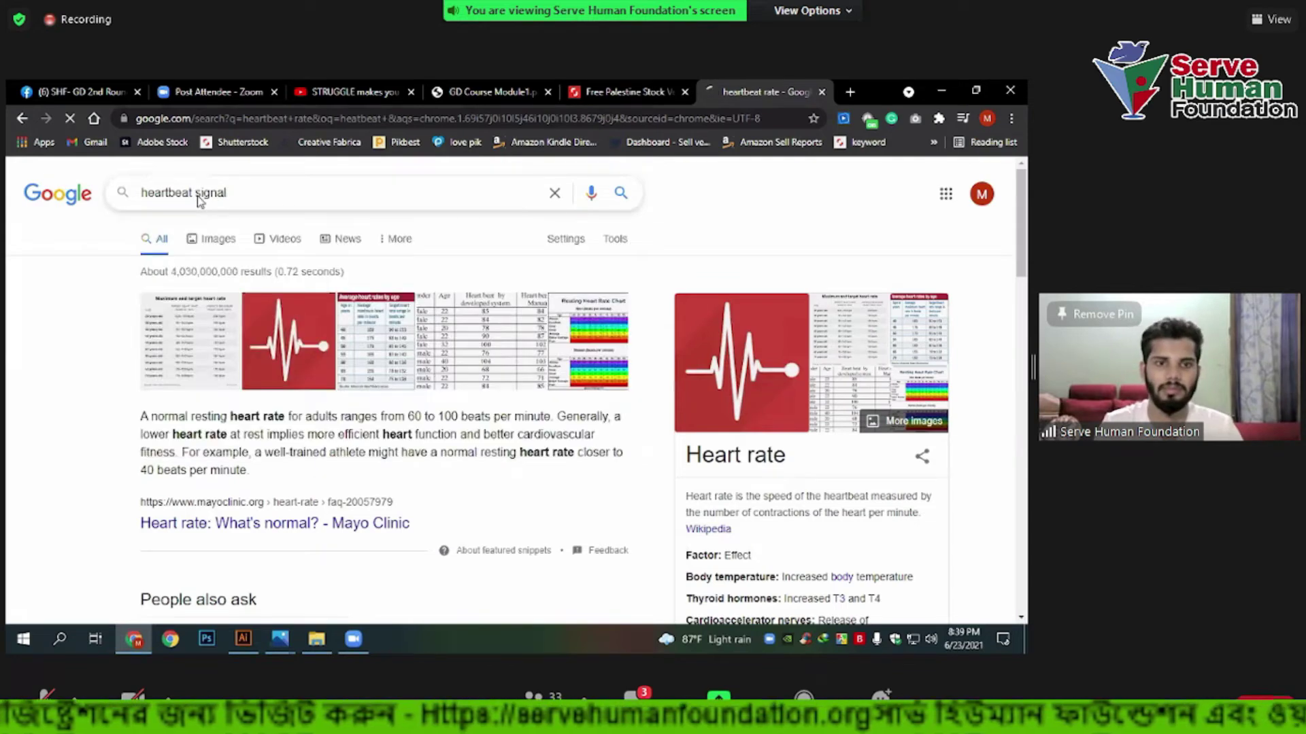
pyautogui.click(206, 245)
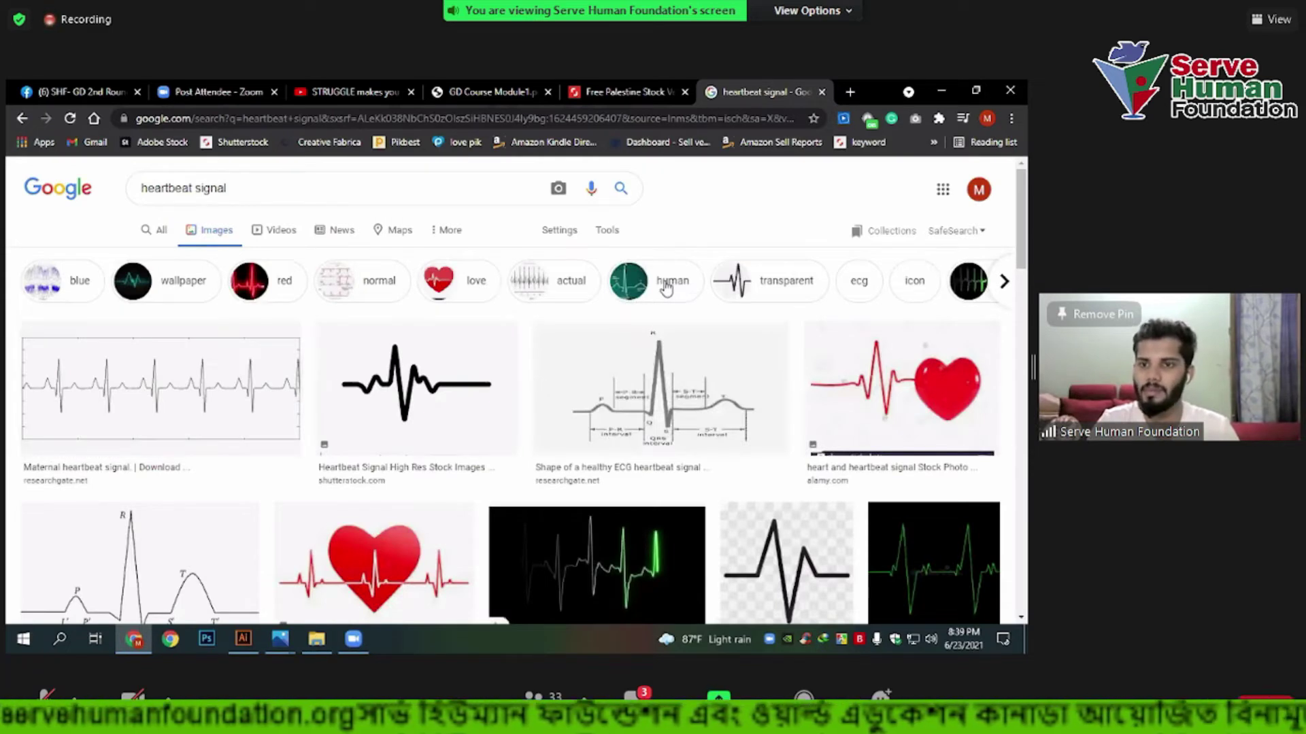
# Browse the results and copy the green ECG heartbeat image from its preview.
pyautogui.scroll(-5, 275, 403)
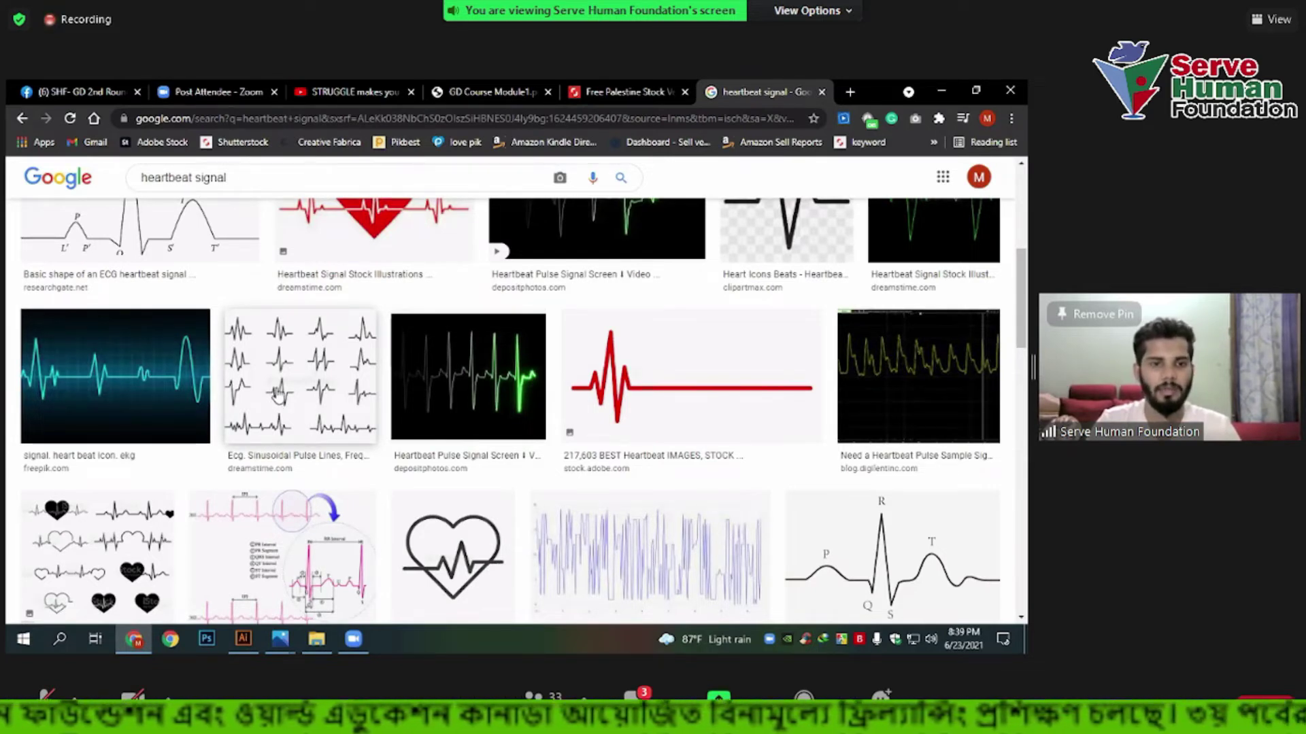
pyautogui.scroll(2, 276, 395)
pyautogui.scroll(3, 262, 398)
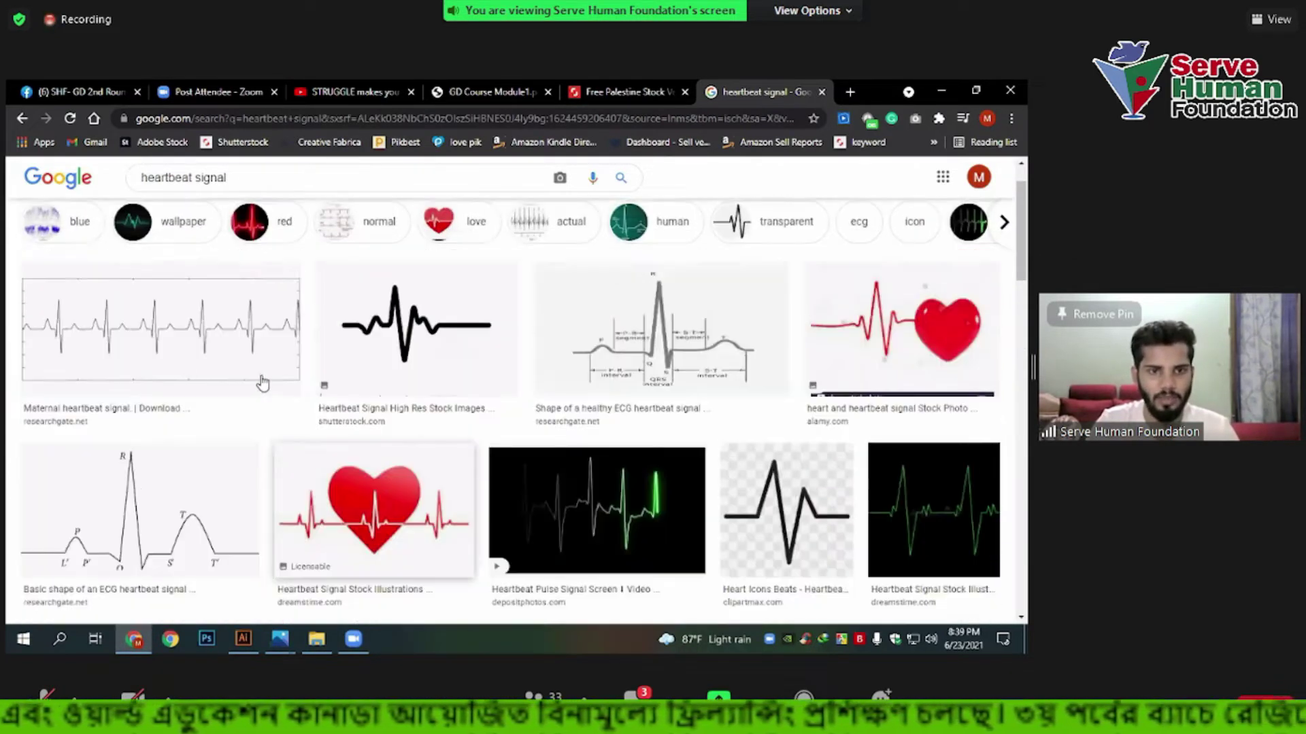
pyautogui.scroll(-3, 247, 399)
pyautogui.scroll(-4, 251, 391)
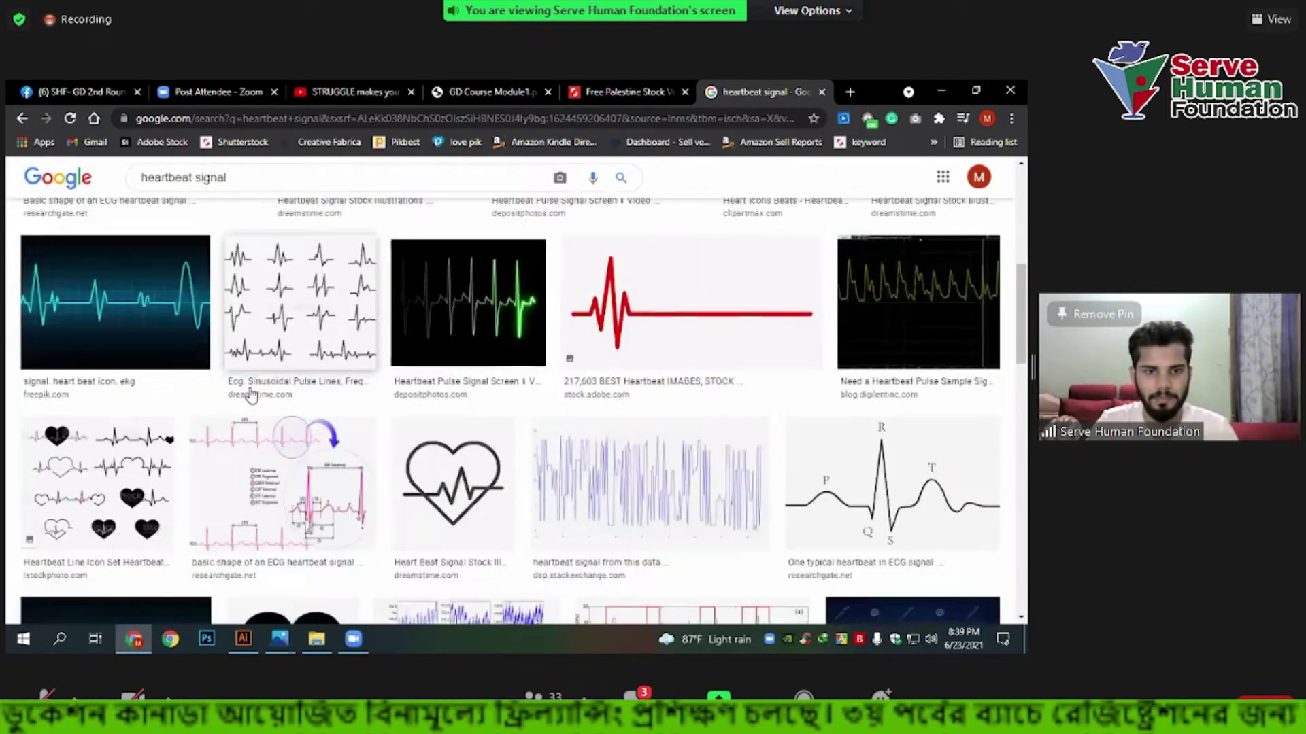
pyautogui.scroll(-2, 241, 367)
pyautogui.scroll(-2, 232, 351)
pyautogui.scroll(3, 204, 367)
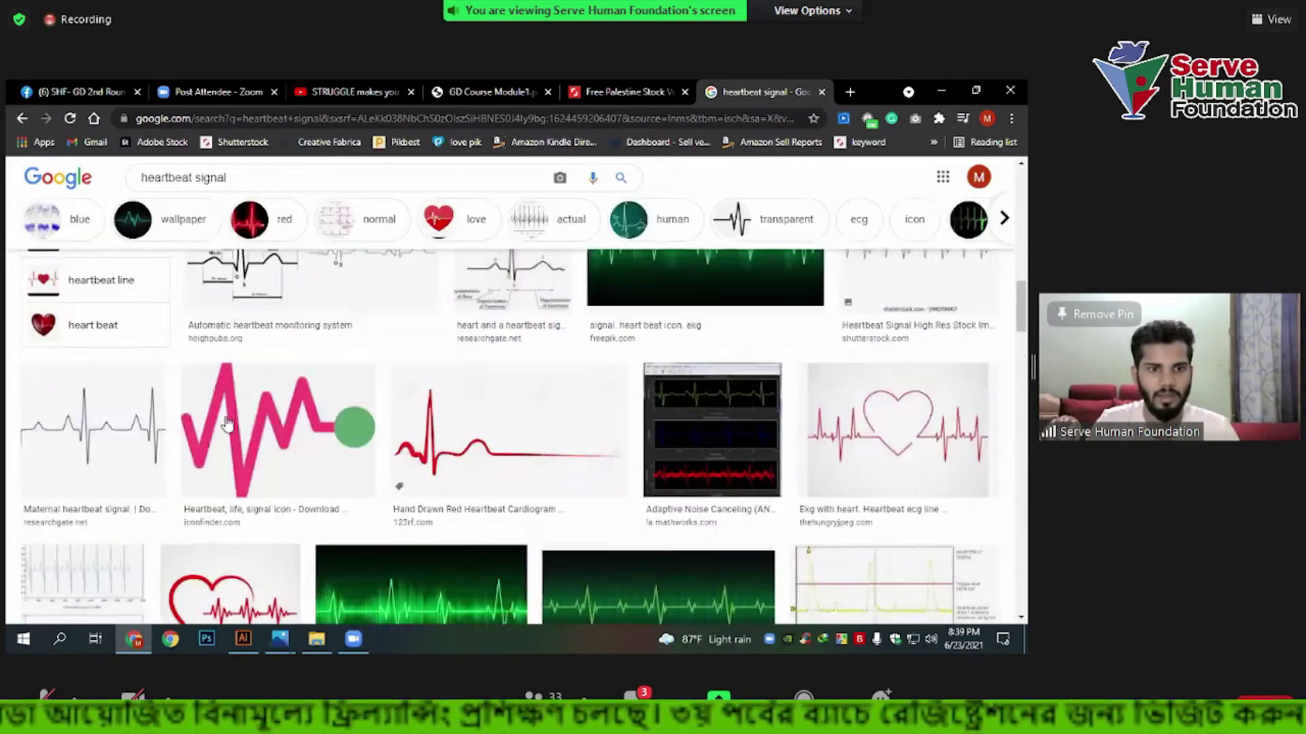
pyautogui.scroll(3, 183, 377)
pyautogui.scroll(4, 167, 385)
pyautogui.scroll(2, 167, 386)
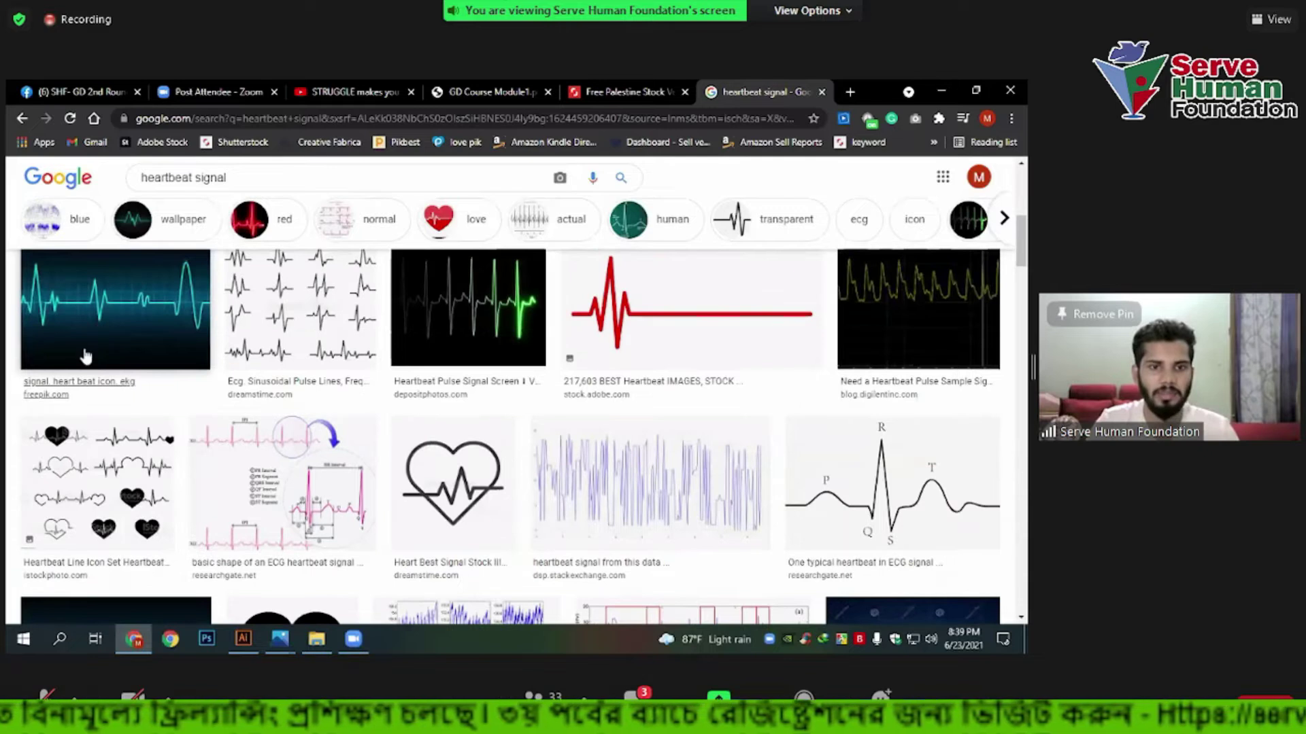
pyautogui.scroll(2, 408, 377)
pyautogui.scroll(5, 800, 366)
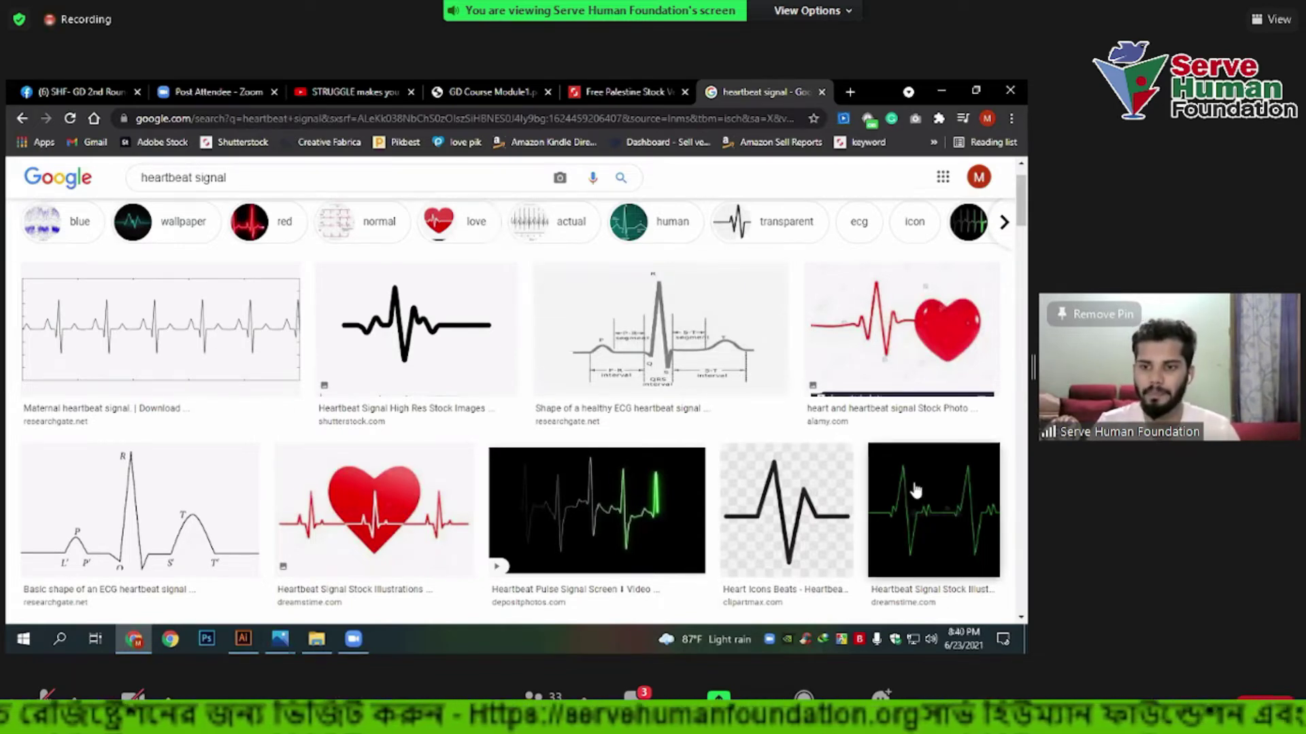
pyautogui.click(937, 491)
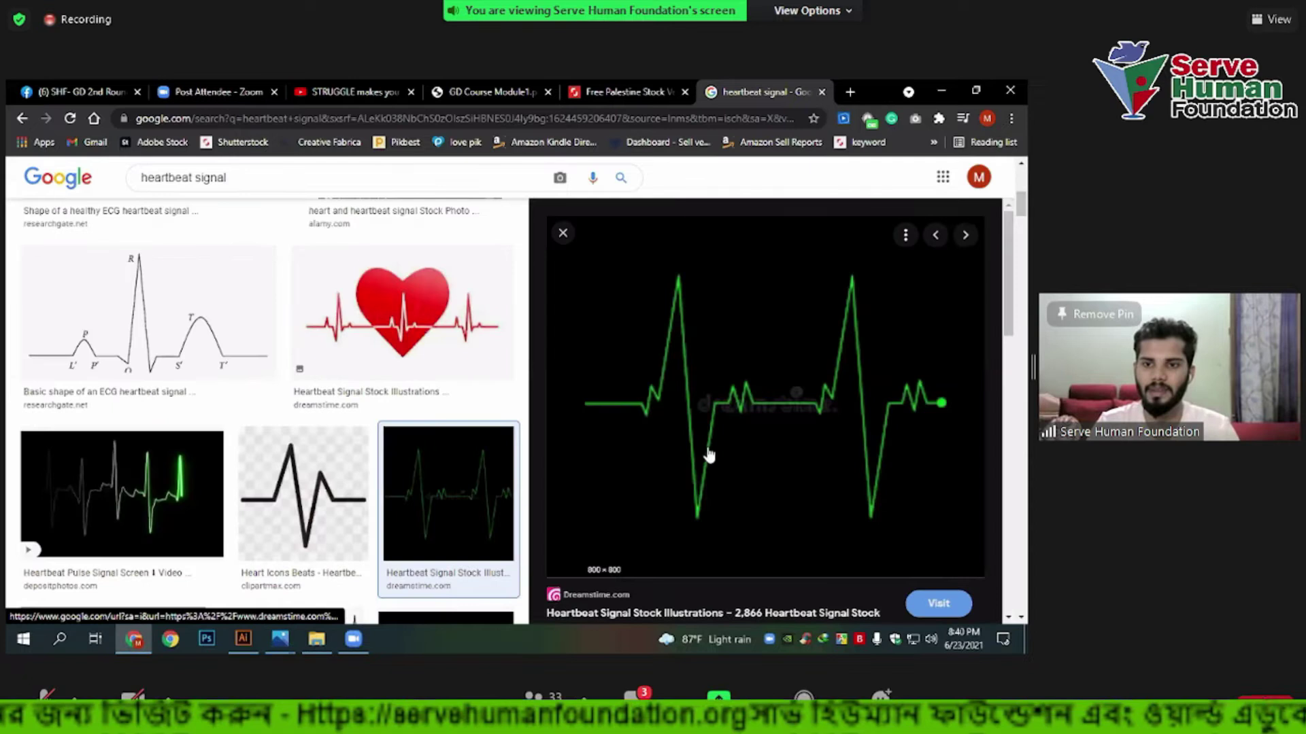
pyautogui.rightClick(619, 355)
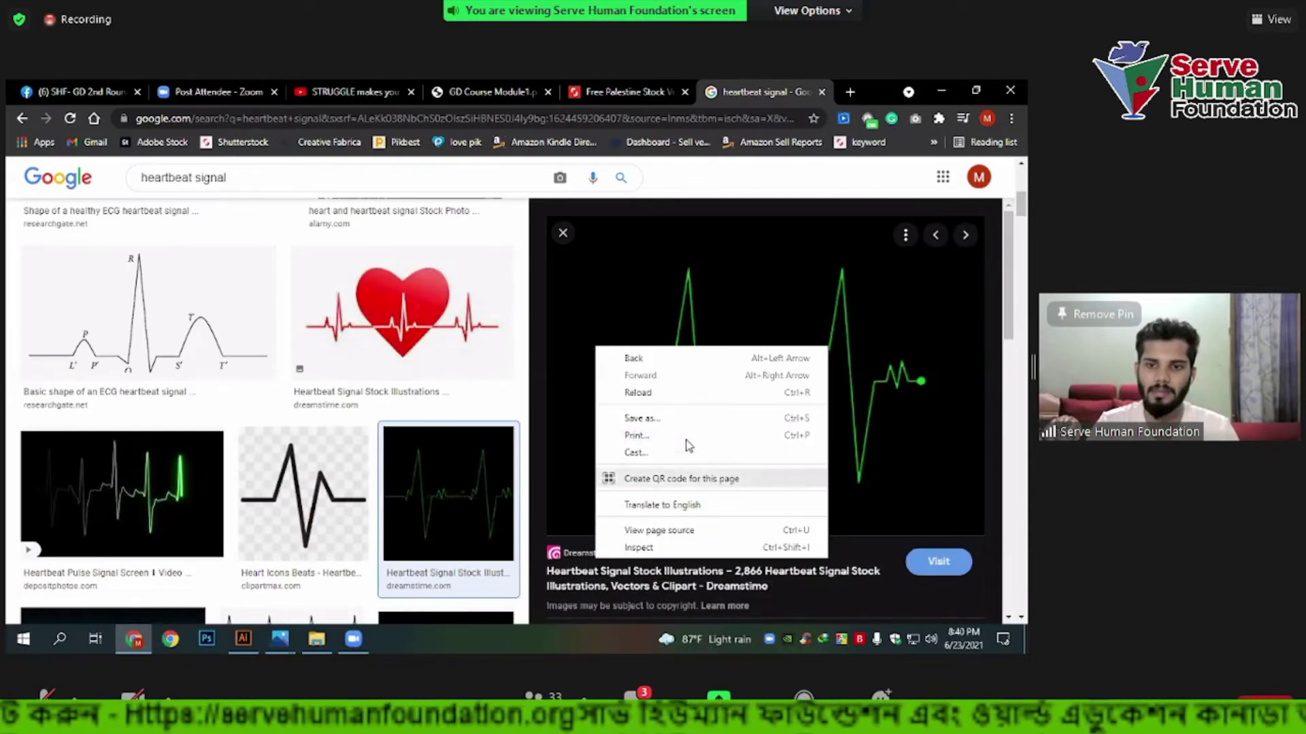
pyautogui.rightClick(929, 311)
pyautogui.rightClick(647, 352)
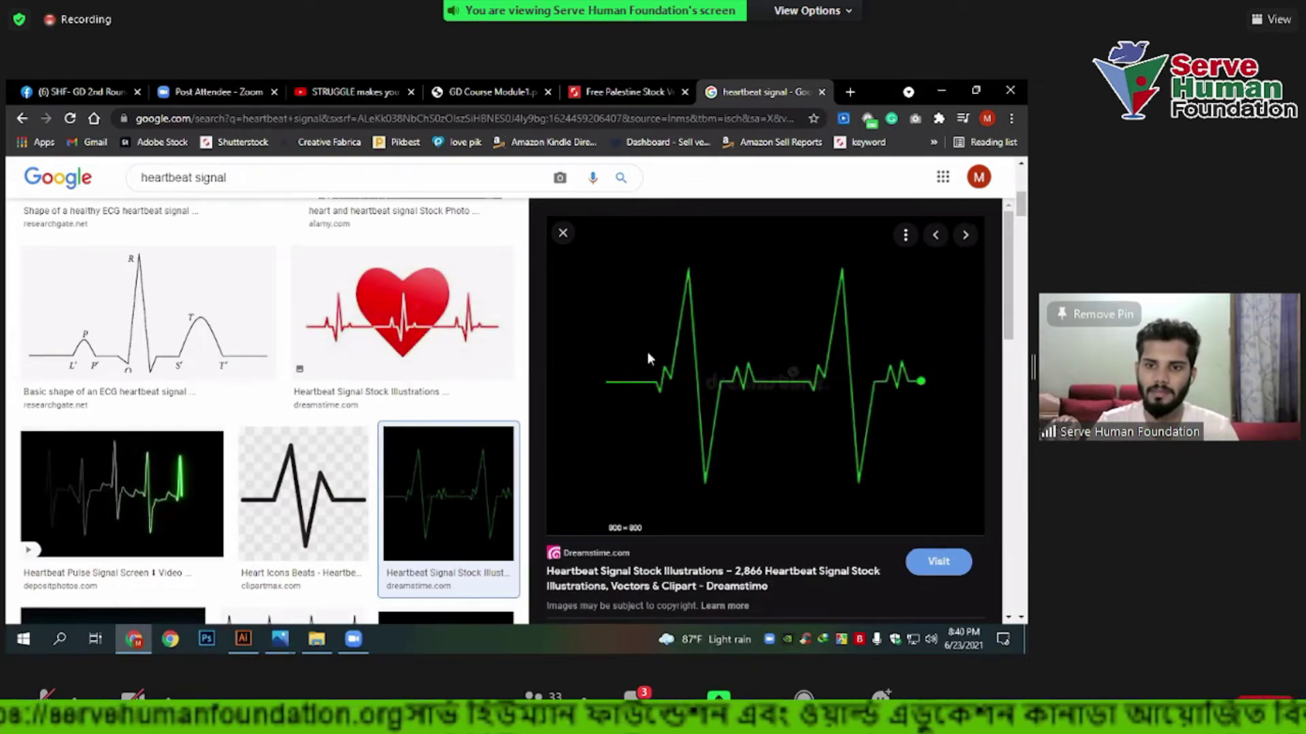
pyautogui.click(573, 432)
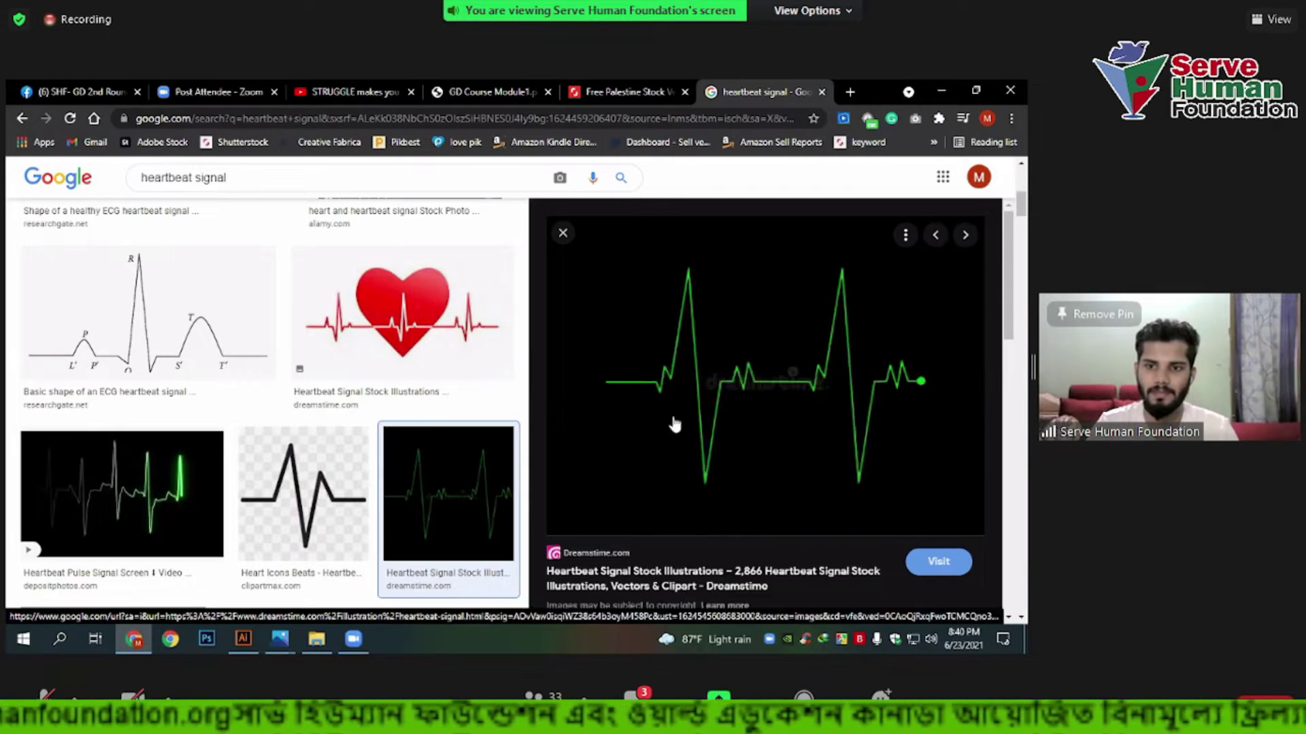
# Paste the heartbeat image into Illustrator and move it onto the second artboard.
pyautogui.click(244, 639)
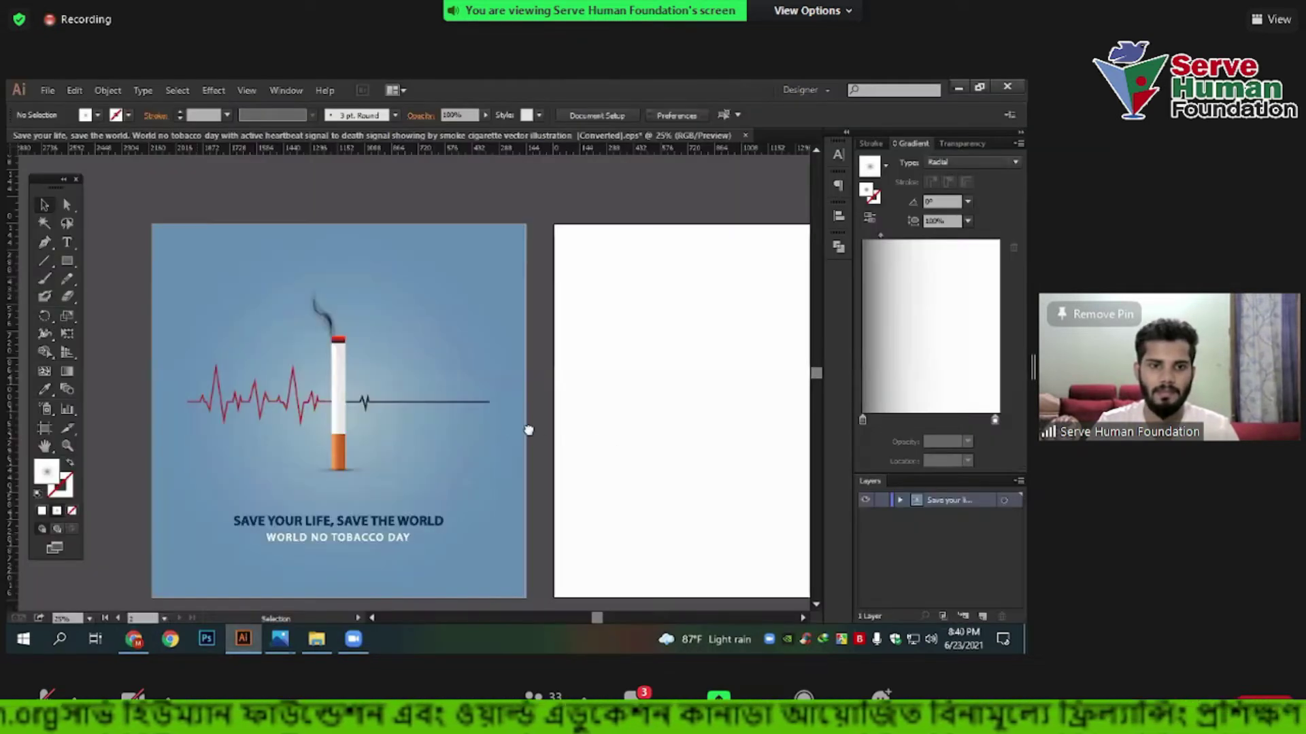
pyautogui.hotkey('ctrl', 'v')
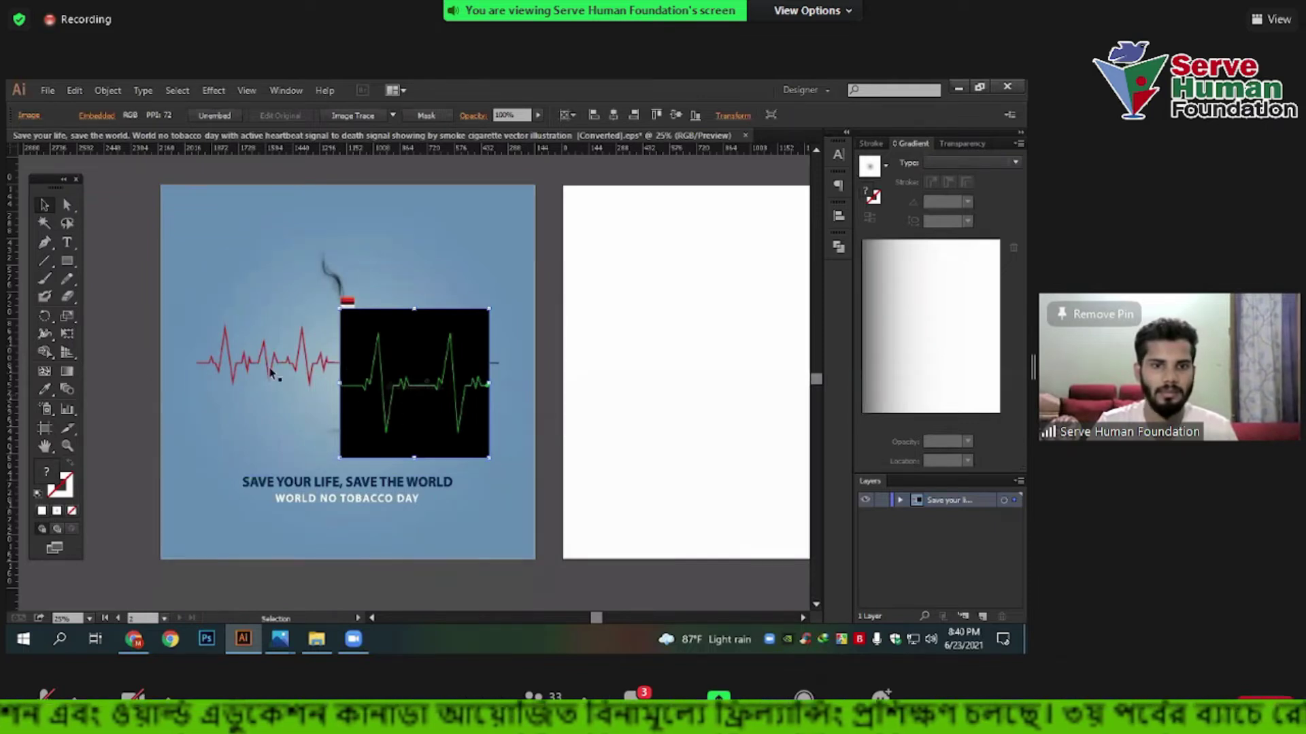
pyautogui.moveTo(447, 368)
pyautogui.mouseDown()
pyautogui.moveTo(568, 417)
pyautogui.moveTo(673, 402)
pyautogui.mouseUp()
pyautogui.scroll(1, 653, 405)
pyautogui.moveTo(535, 440); pyautogui.dragTo(532, 442)
# Start an unfilled Pen path along the heartbeat's flat line up to its first peak.
pyautogui.click(44, 242)
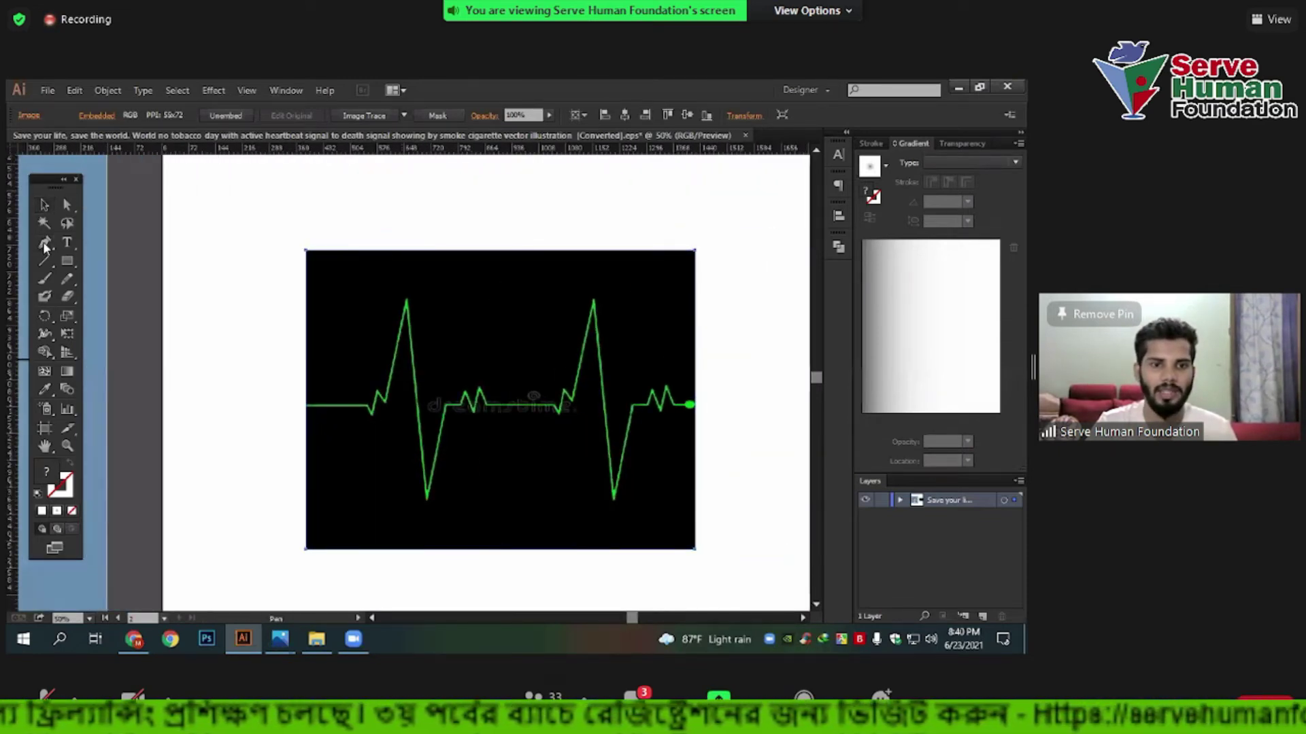
pyautogui.scroll(1, 357, 362)
pyautogui.click(289, 420)
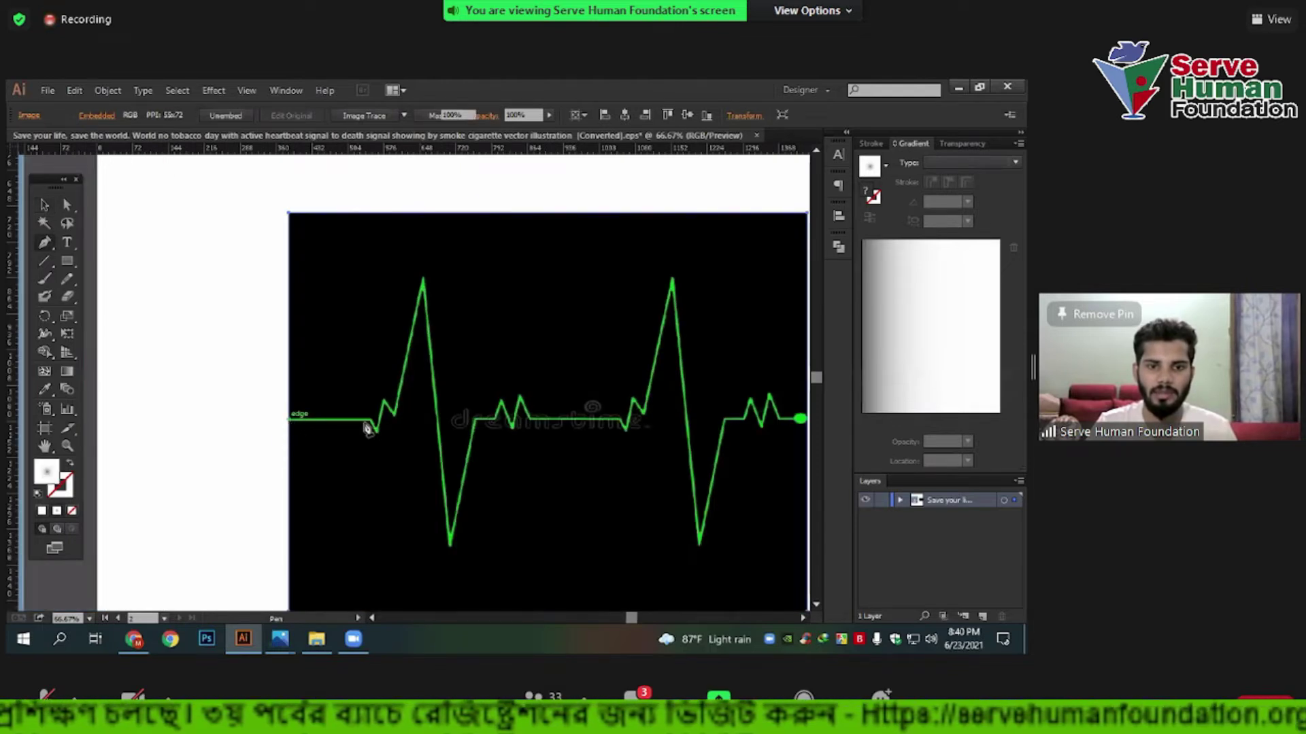
pyautogui.click(370, 419)
pyautogui.scroll(1, 381, 436)
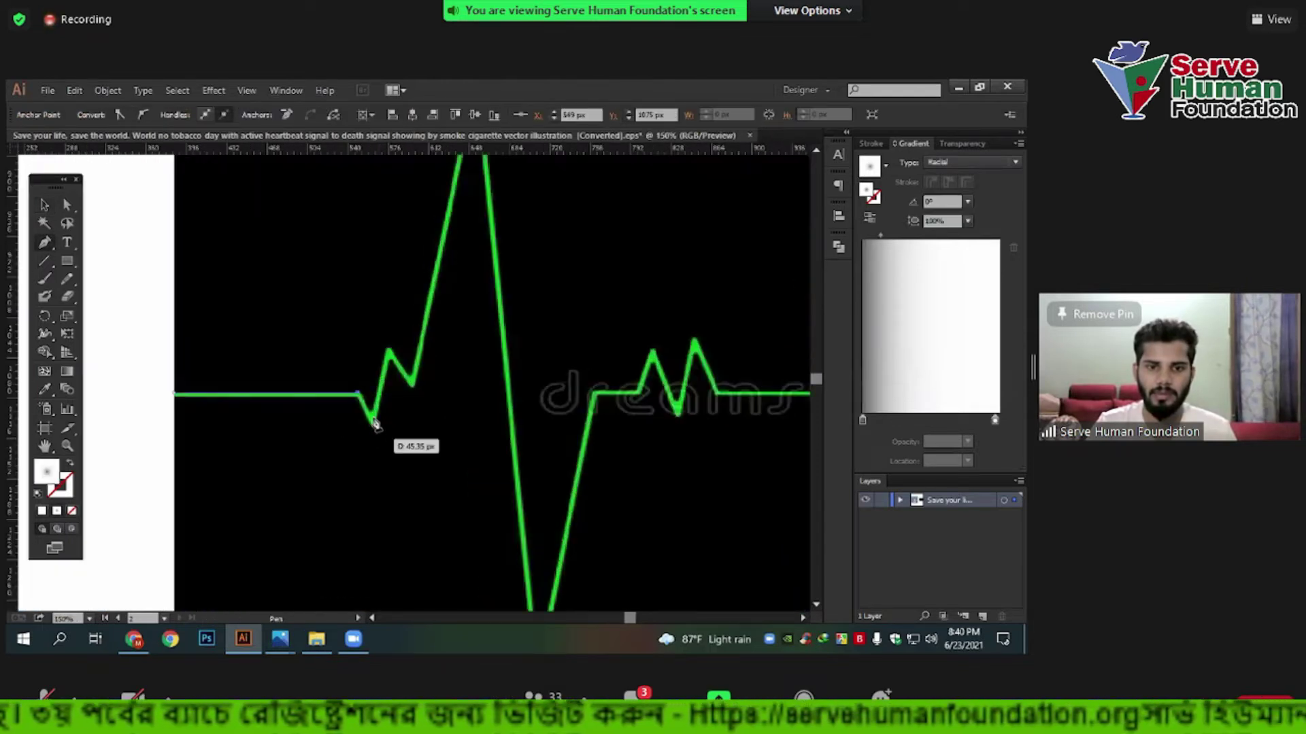
pyautogui.click(371, 421)
pyautogui.click(389, 352)
pyautogui.hotkey('shift', 'x')
pyautogui.press('F6')
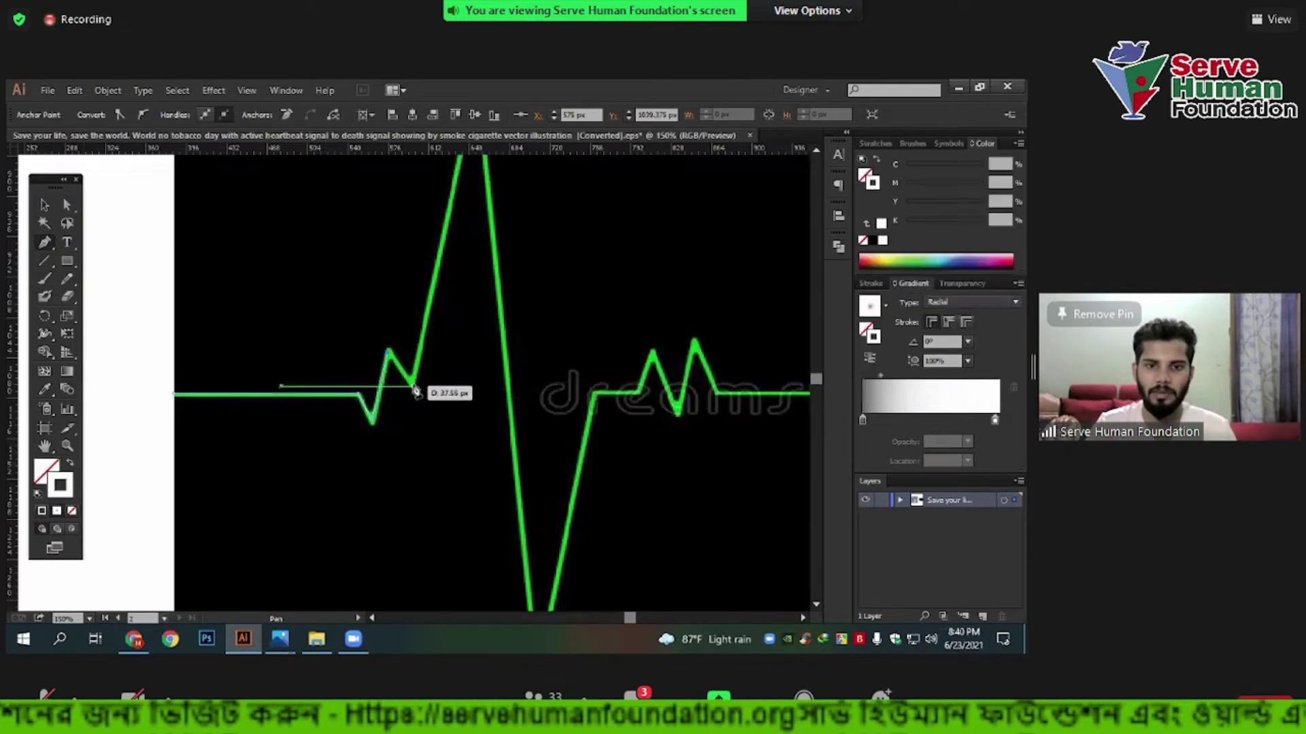
# Continue the path through the deep dip and following peaks and valleys, then finish it.
pyautogui.moveTo(442, 385); pyautogui.dragTo(280, 556)
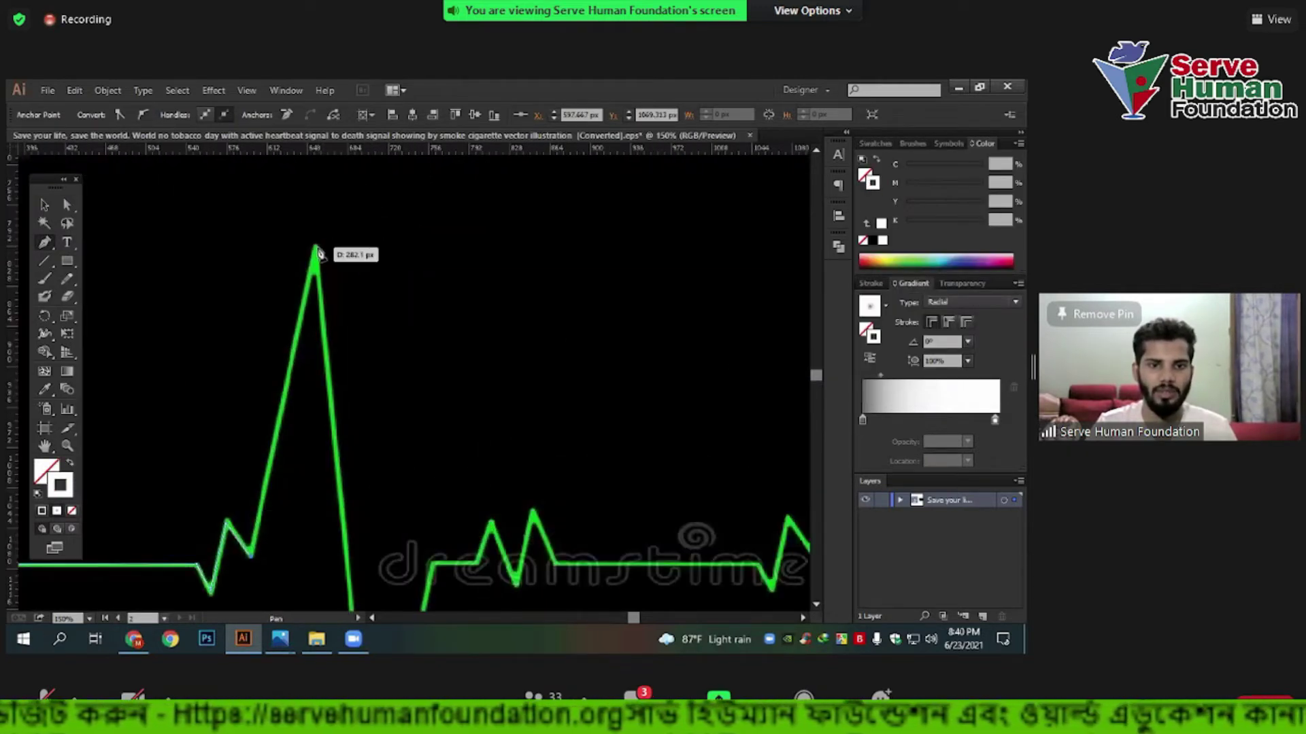
pyautogui.scroll(-5, 364, 532)
pyautogui.click(363, 532)
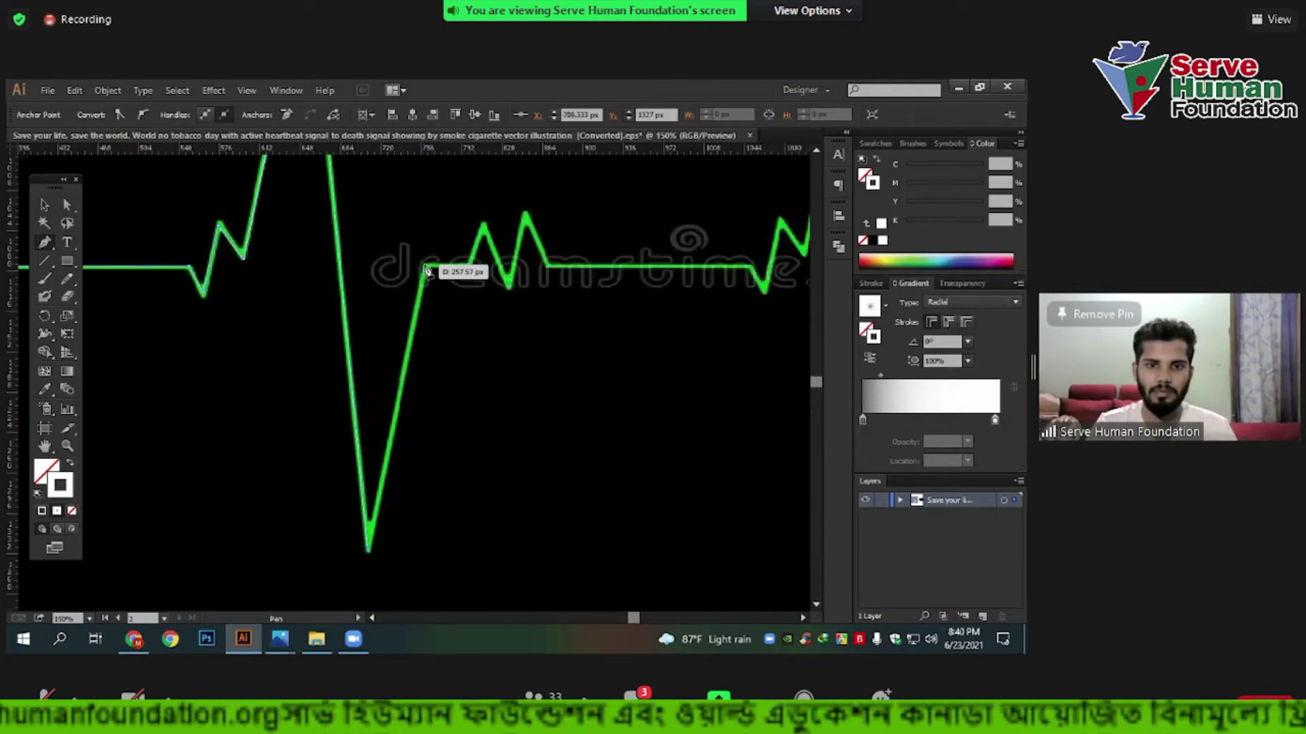
pyautogui.click(427, 268)
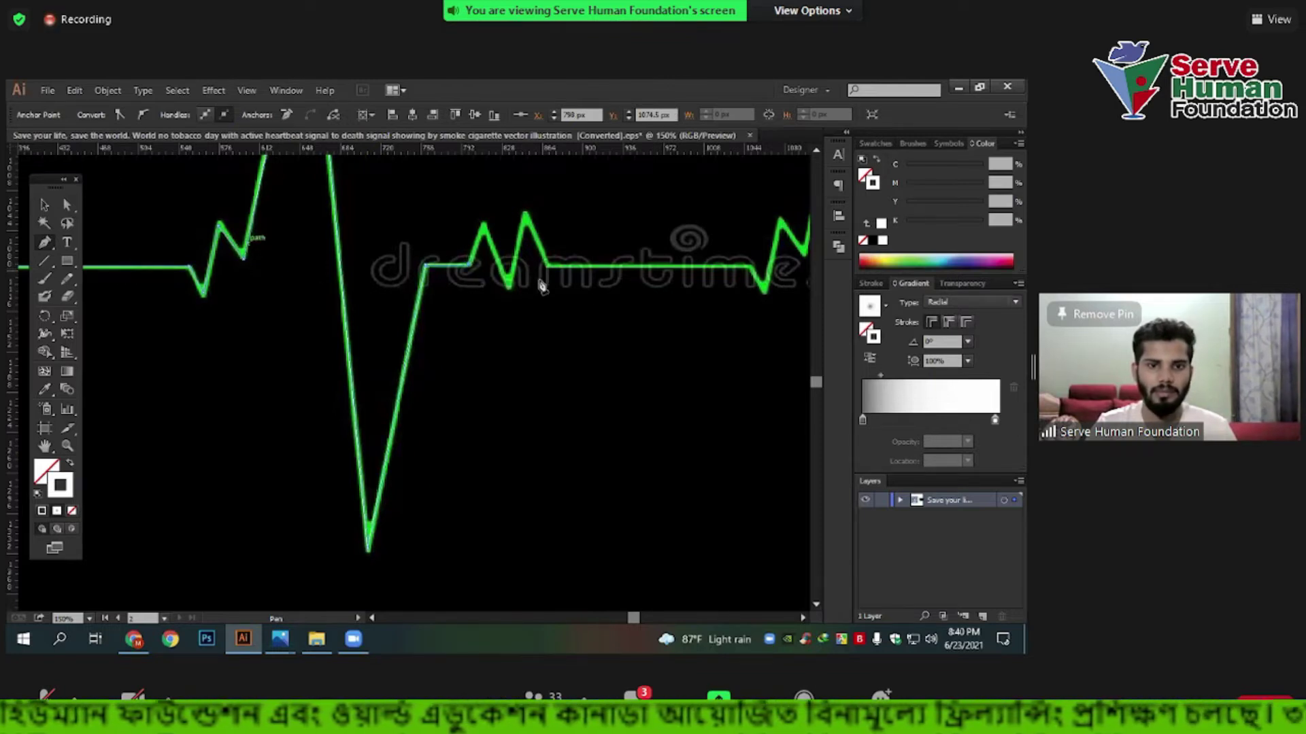
pyautogui.scroll(2, 524, 282)
pyautogui.click(470, 336)
pyautogui.click(483, 296)
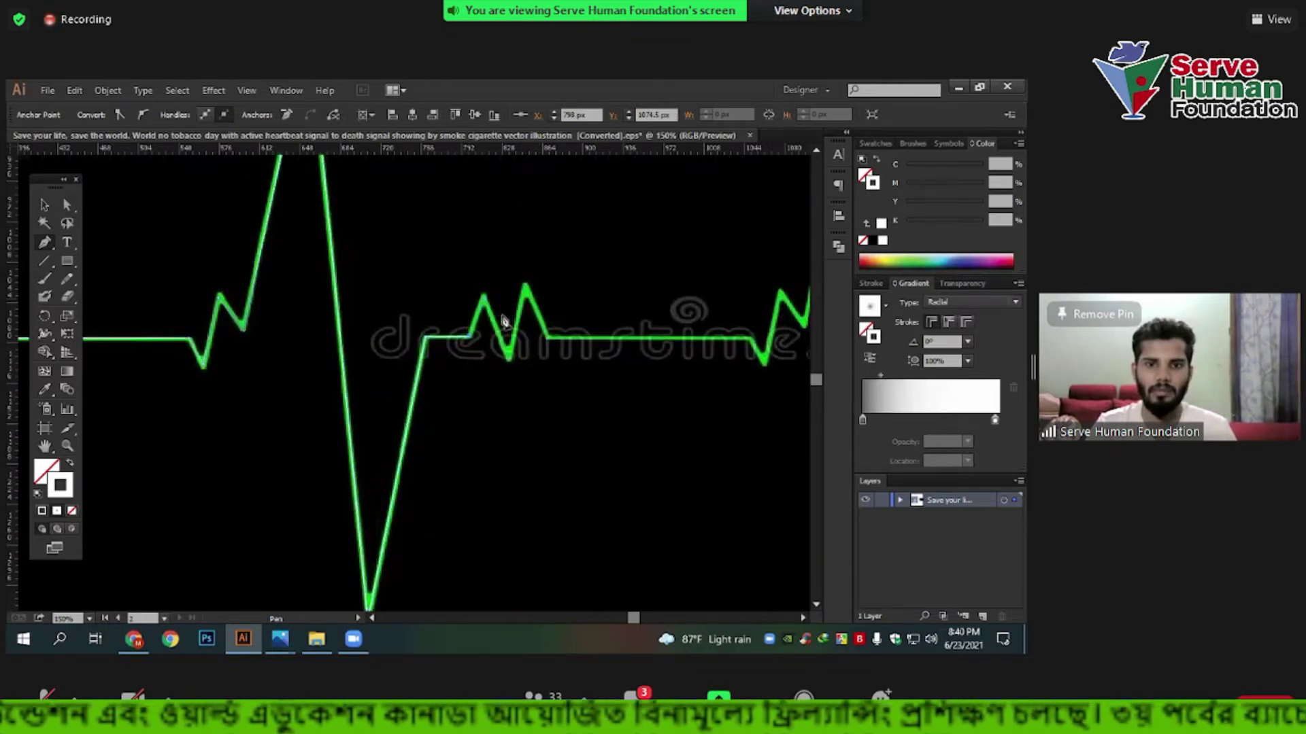
pyautogui.click(510, 360)
pyautogui.click(528, 287)
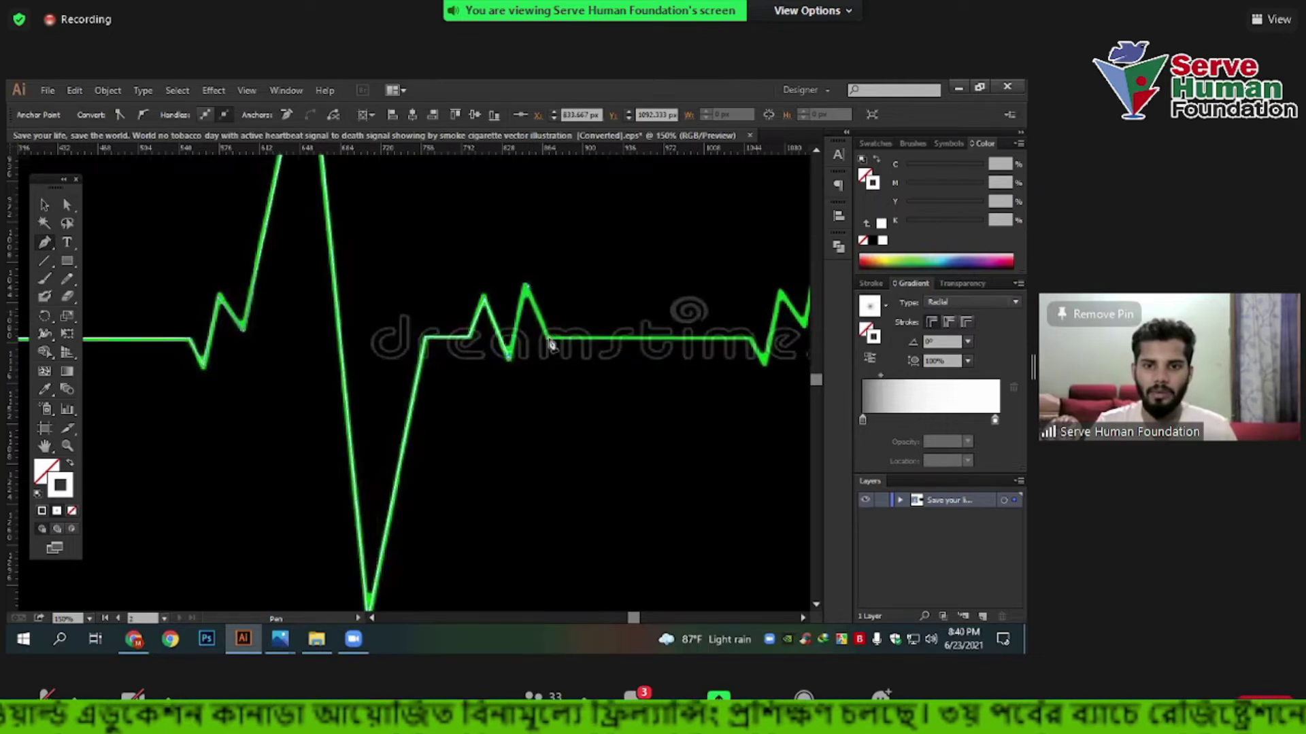
pyautogui.click(44, 204)
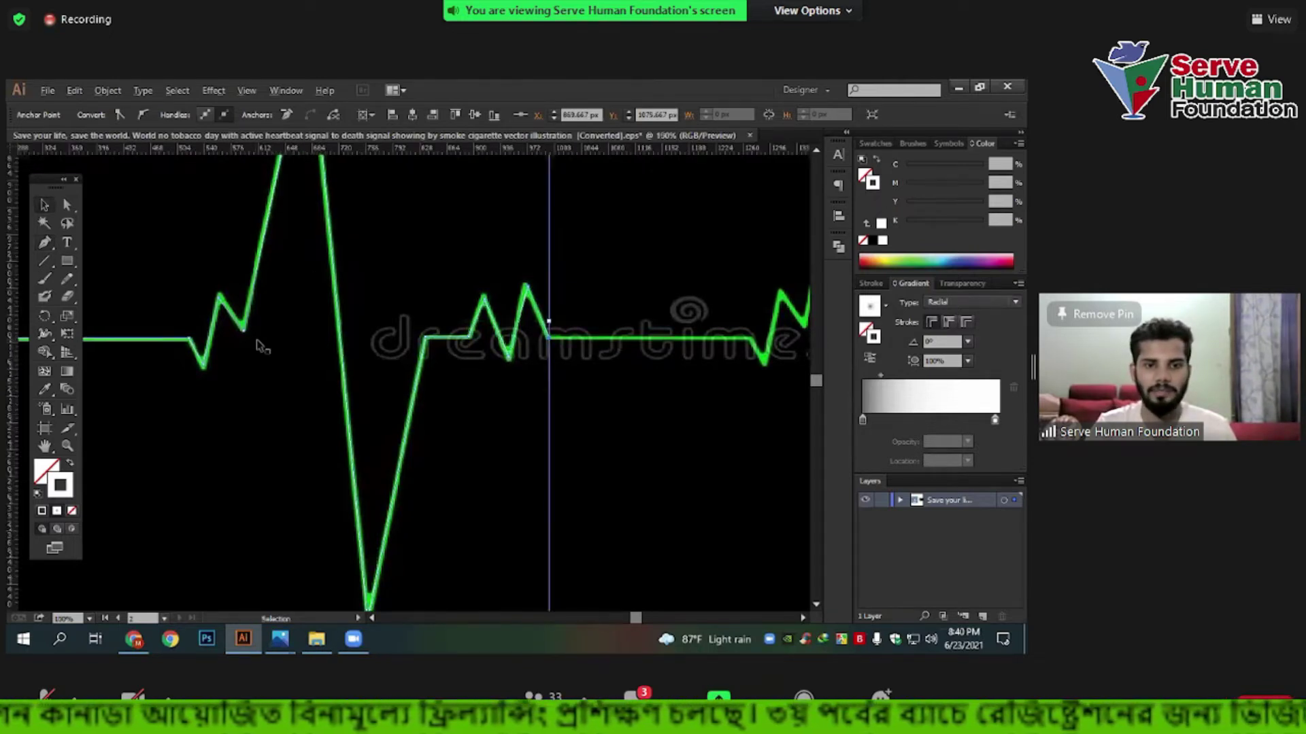
pyautogui.scroll(-5, 373, 337)
# Move the black reference image off the artboard and give the traced path a green stroke.
pyautogui.moveTo(306, 340); pyautogui.dragTo(650, 340)
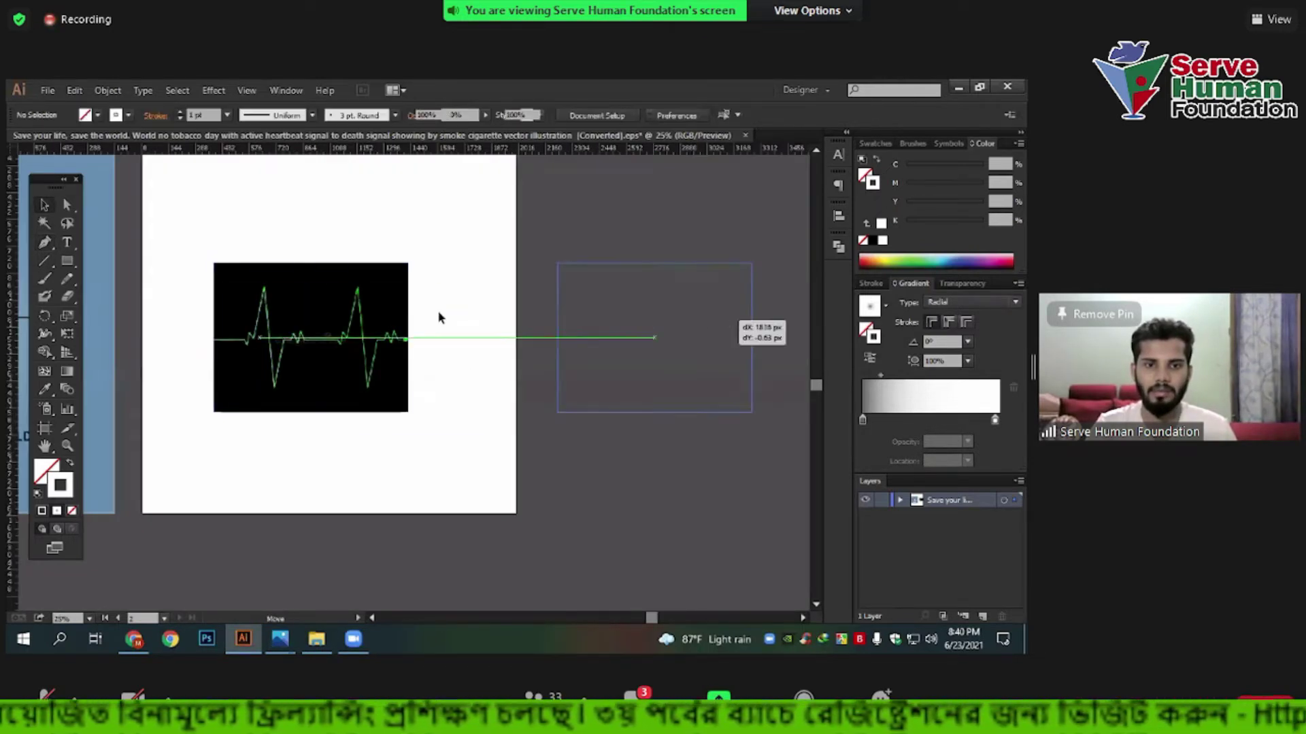
pyautogui.moveTo(202, 234); pyautogui.dragTo(418, 452)
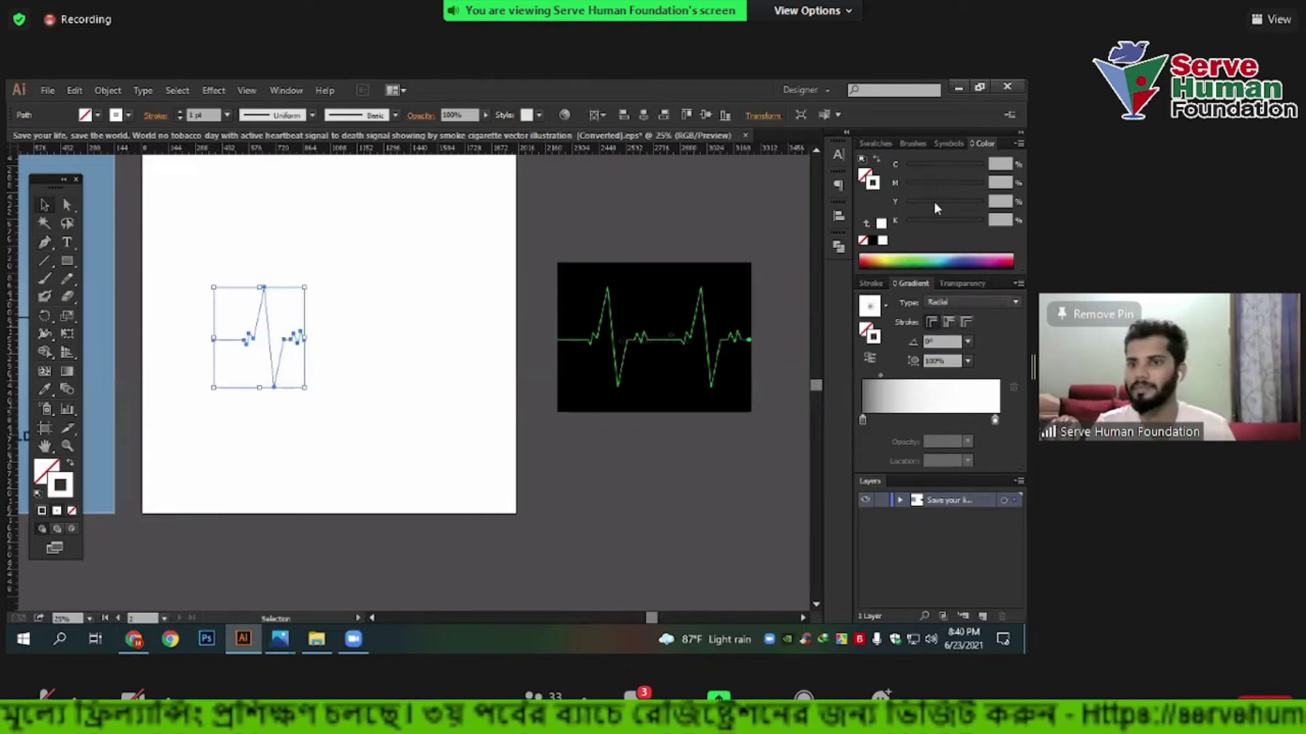
pyautogui.click(916, 259)
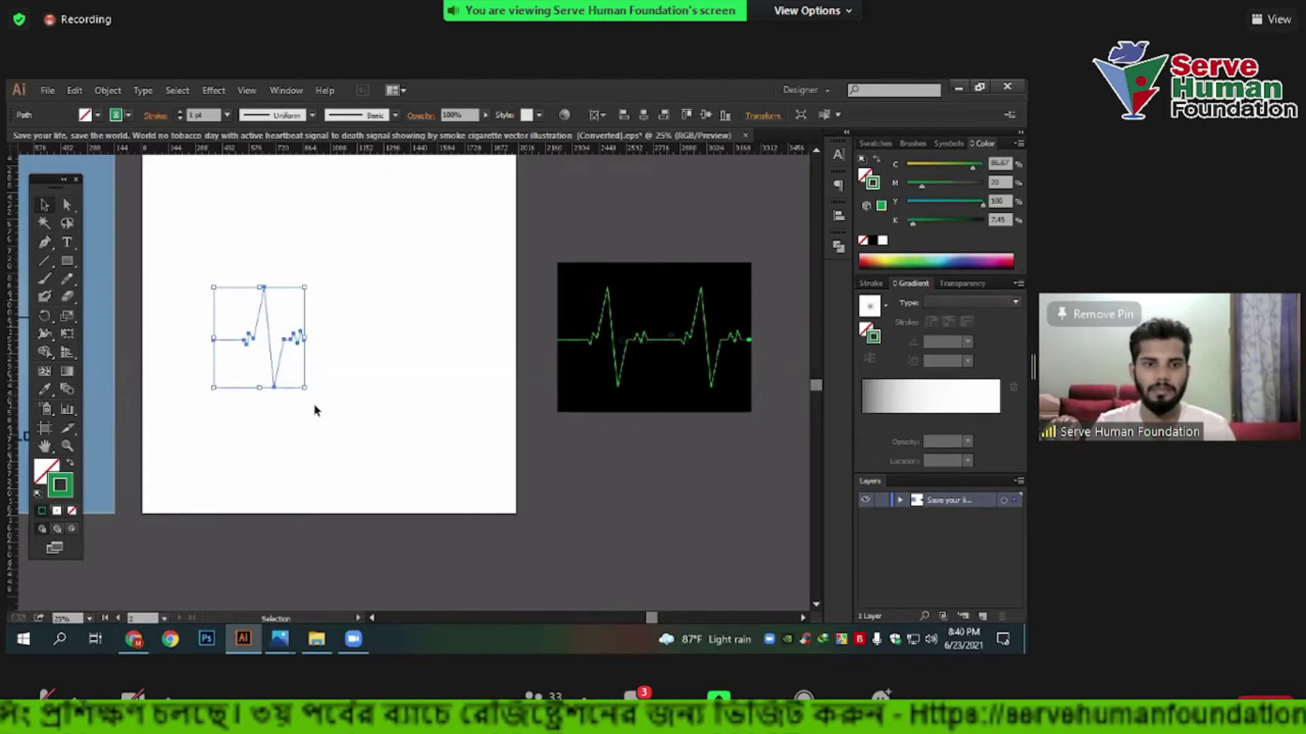
pyautogui.click(312, 400)
pyautogui.scroll(3, 279, 328)
pyautogui.moveTo(315, 297)
pyautogui.mouseDown()
pyautogui.moveTo(399, 300)
pyautogui.moveTo(279, 194)
pyautogui.mouseUp()
# With Direct Selection, pull the tallest peak's anchor down and raise another peak anchor.
pyautogui.click(67, 204)
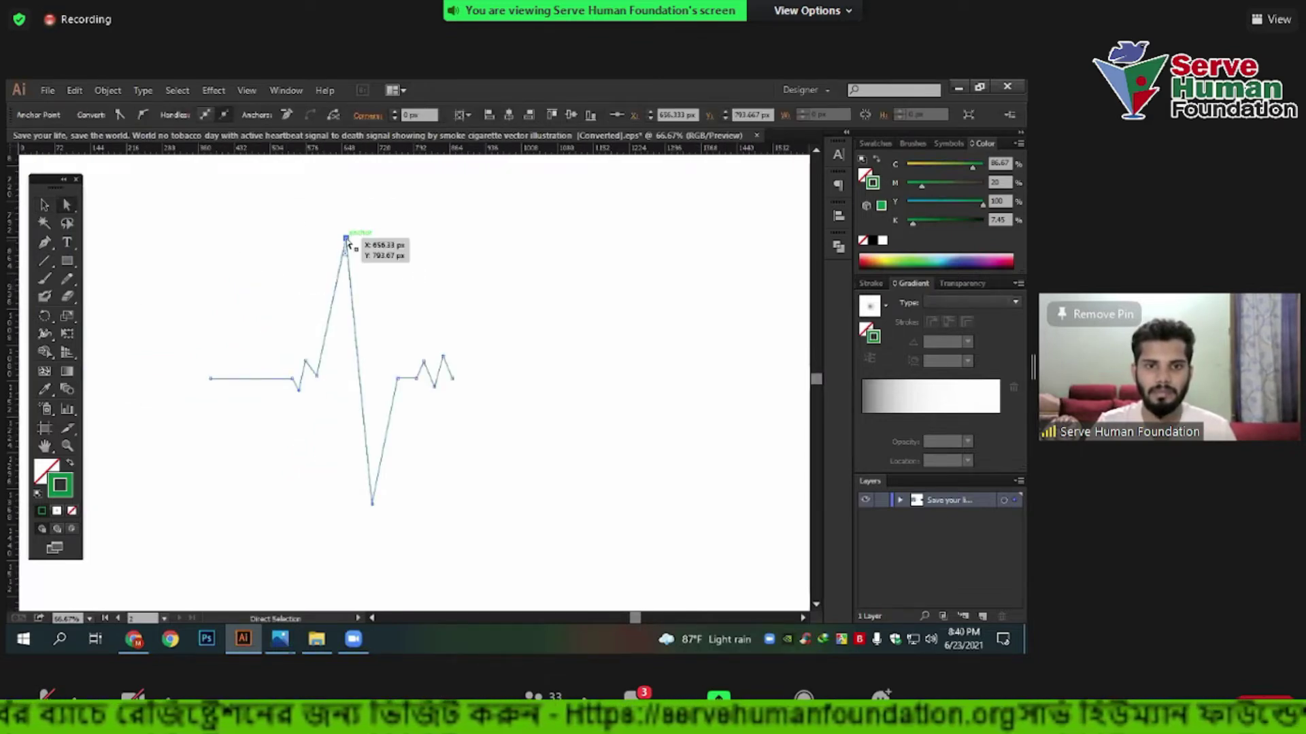
pyautogui.moveTo(345, 239); pyautogui.dragTo(342, 295)
pyautogui.click(405, 320)
pyautogui.scroll(1, 394, 283)
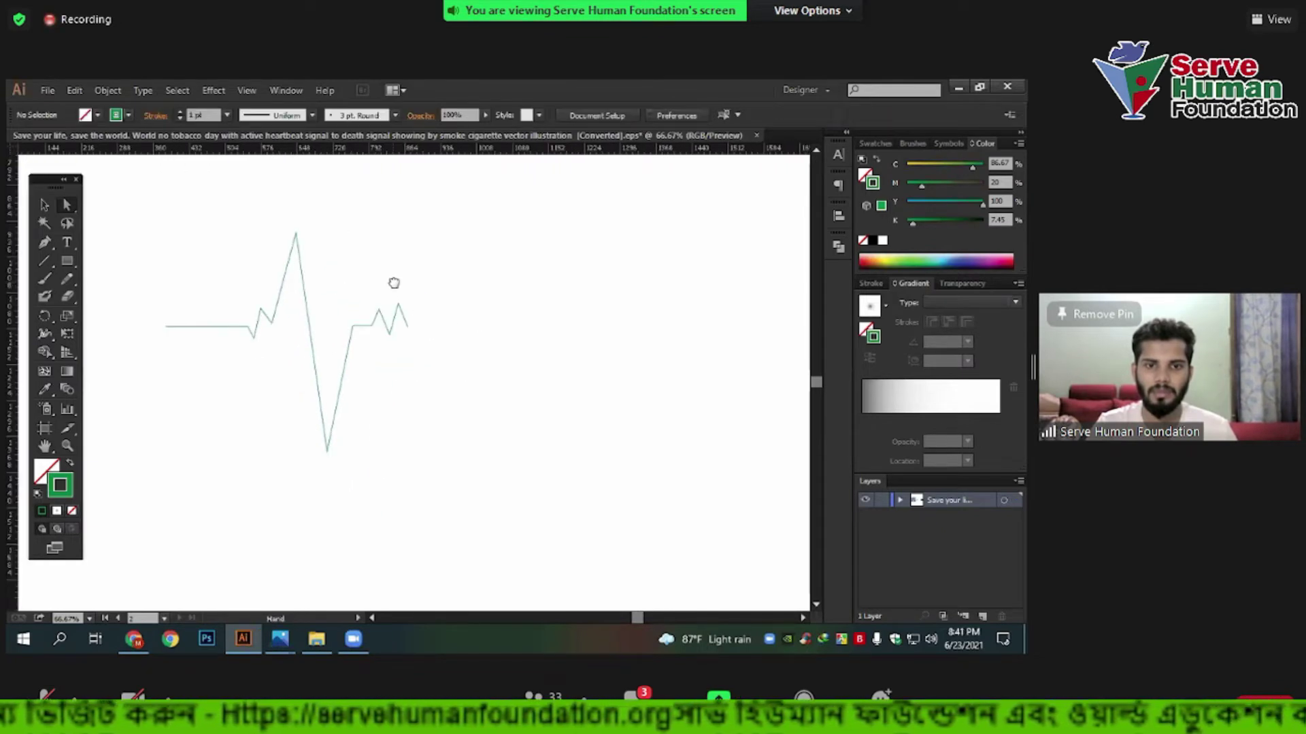
pyautogui.scroll(1, 383, 289)
pyautogui.hscroll(-5, 340, 282)
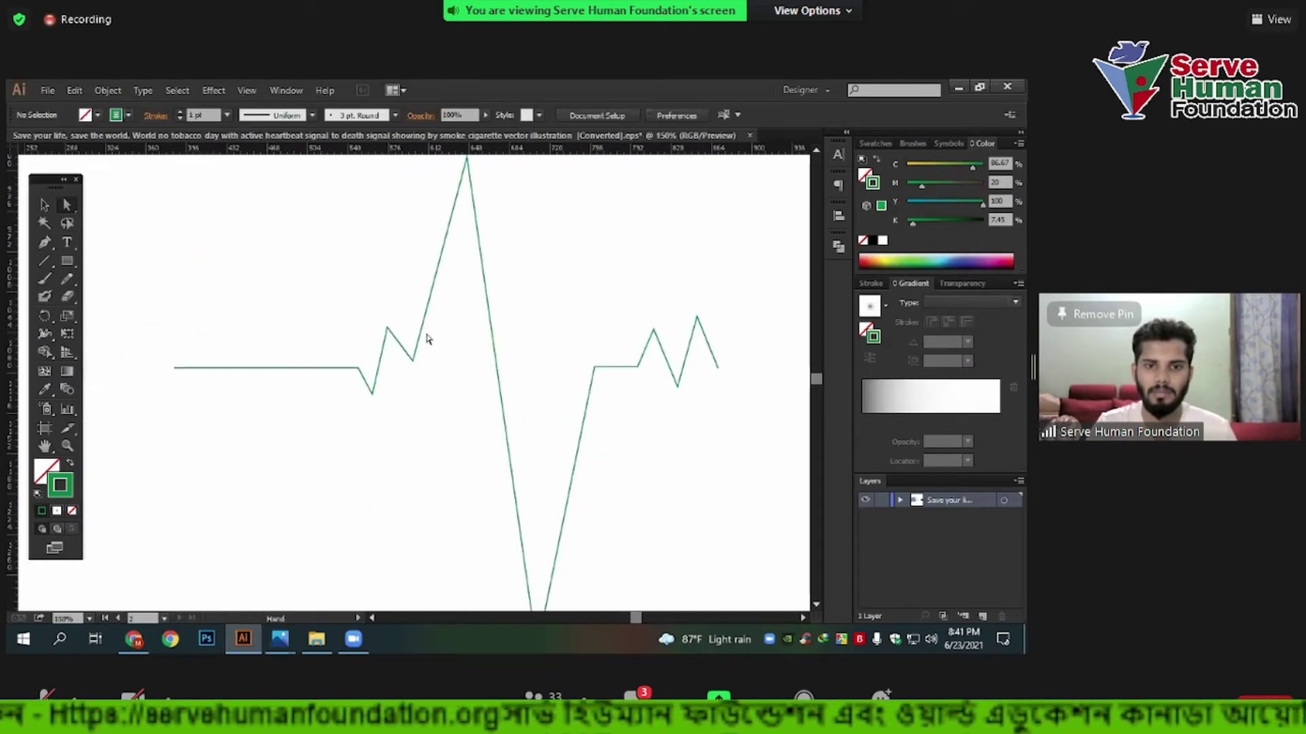
pyautogui.moveTo(400, 343); pyautogui.dragTo(398, 401)
pyautogui.hotkey('ctrl', '+')
pyautogui.moveTo(381, 336); pyautogui.dragTo(380, 268)
pyautogui.click(490, 330)
pyautogui.moveTo(490, 329); pyautogui.dragTo(359, 481)
# Shift the next peak anchor up and left and nudge it into place.
pyautogui.moveTo(309, 272)
pyautogui.mouseDown()
pyautogui.moveTo(415, 355)
pyautogui.moveTo(279, 197)
pyautogui.mouseUp()
pyautogui.moveTo(354, 261); pyautogui.dragTo(339, 258)
pyautogui.scroll(-3, 408, 340)
pyautogui.hscroll(-3, 408, 340)
pyautogui.moveTo(329, 362); pyautogui.dragTo(336, 360)
pyautogui.click(548, 332)
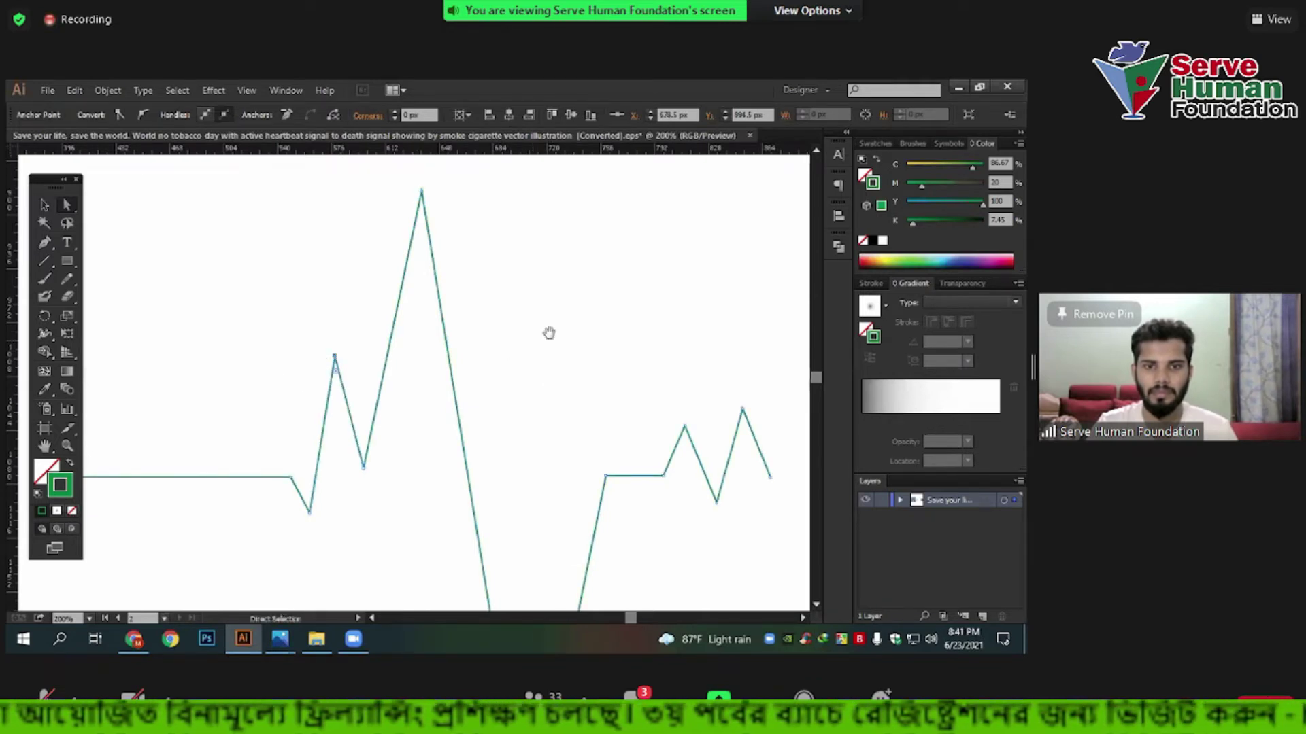
# Adjust the last small peaks' anchors, then zoom out to see the whole path.
pyautogui.scroll(-3, 411, 280)
pyautogui.hscroll(3, 428, 315)
pyautogui.scroll(-2, 408, 417)
pyautogui.hscroll(2, 446, 373)
pyautogui.scroll(2, 400, 355)
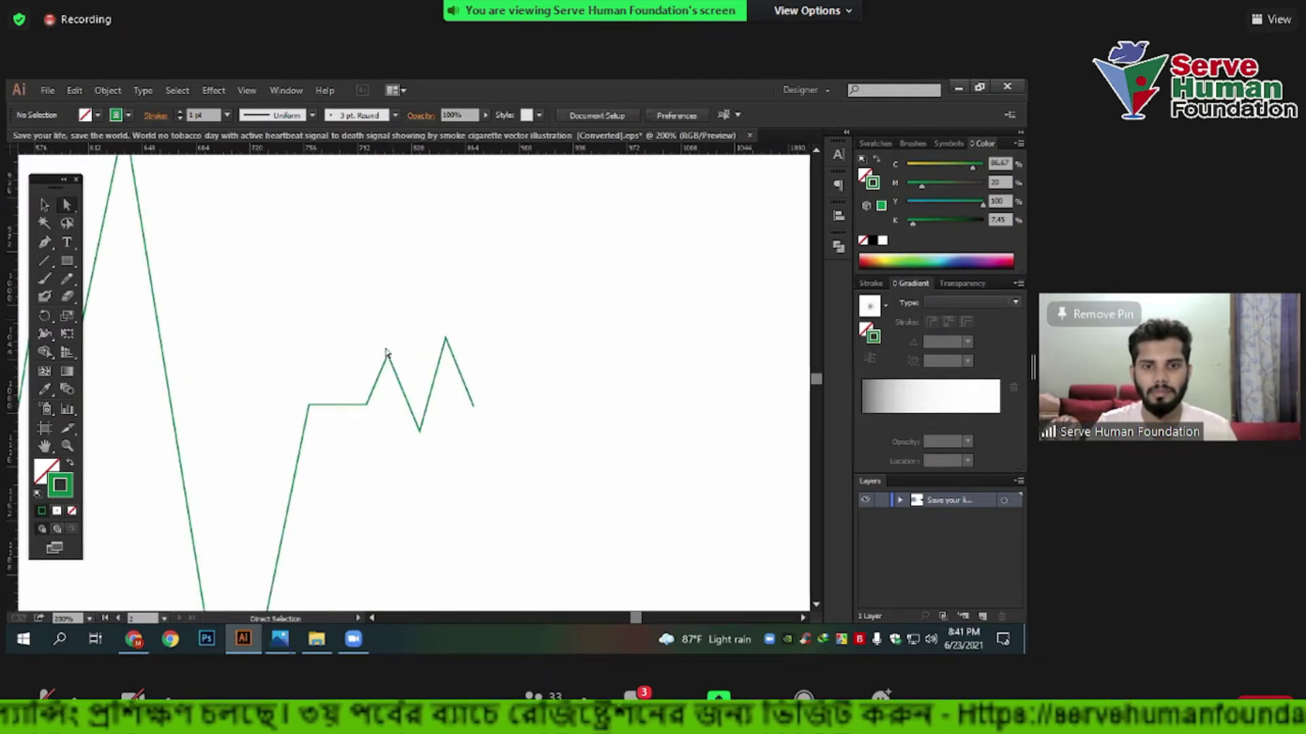
pyautogui.moveTo(359, 314)
pyautogui.mouseDown()
pyautogui.moveTo(399, 367)
pyautogui.moveTo(393, 242)
pyautogui.mouseUp()
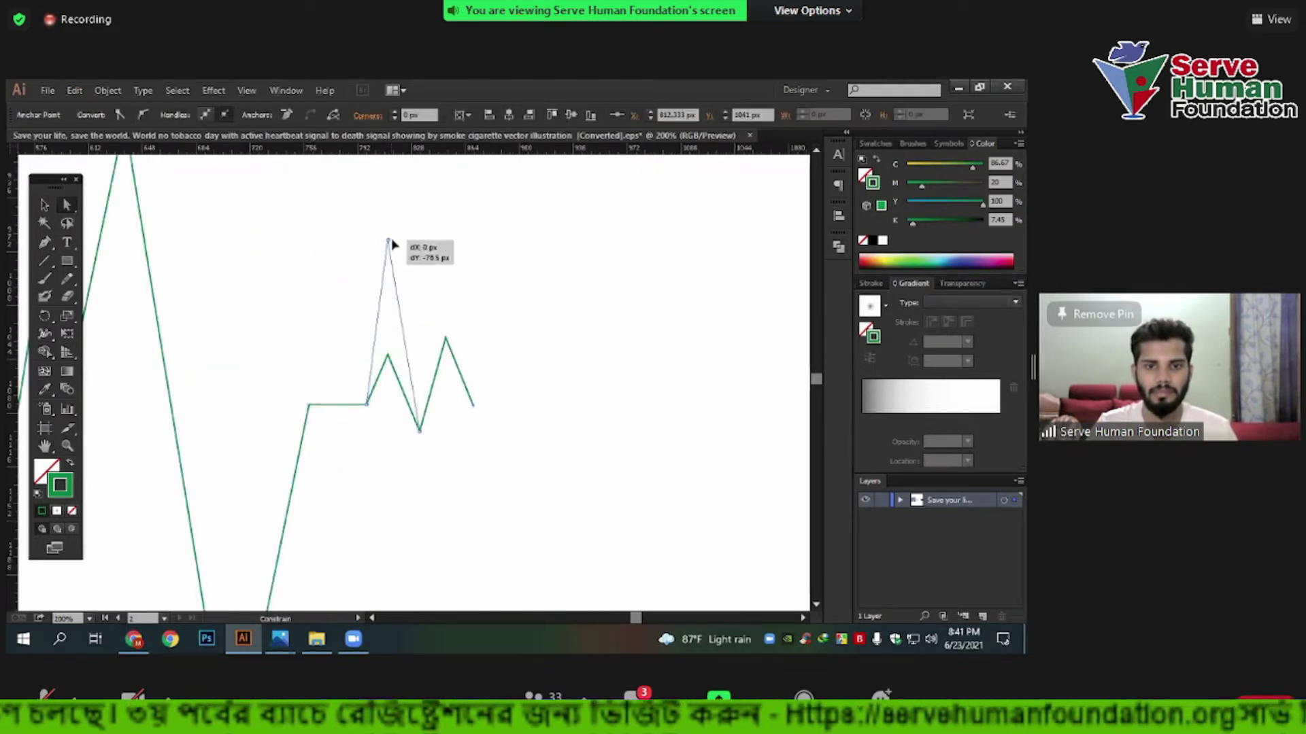
pyautogui.click(413, 304)
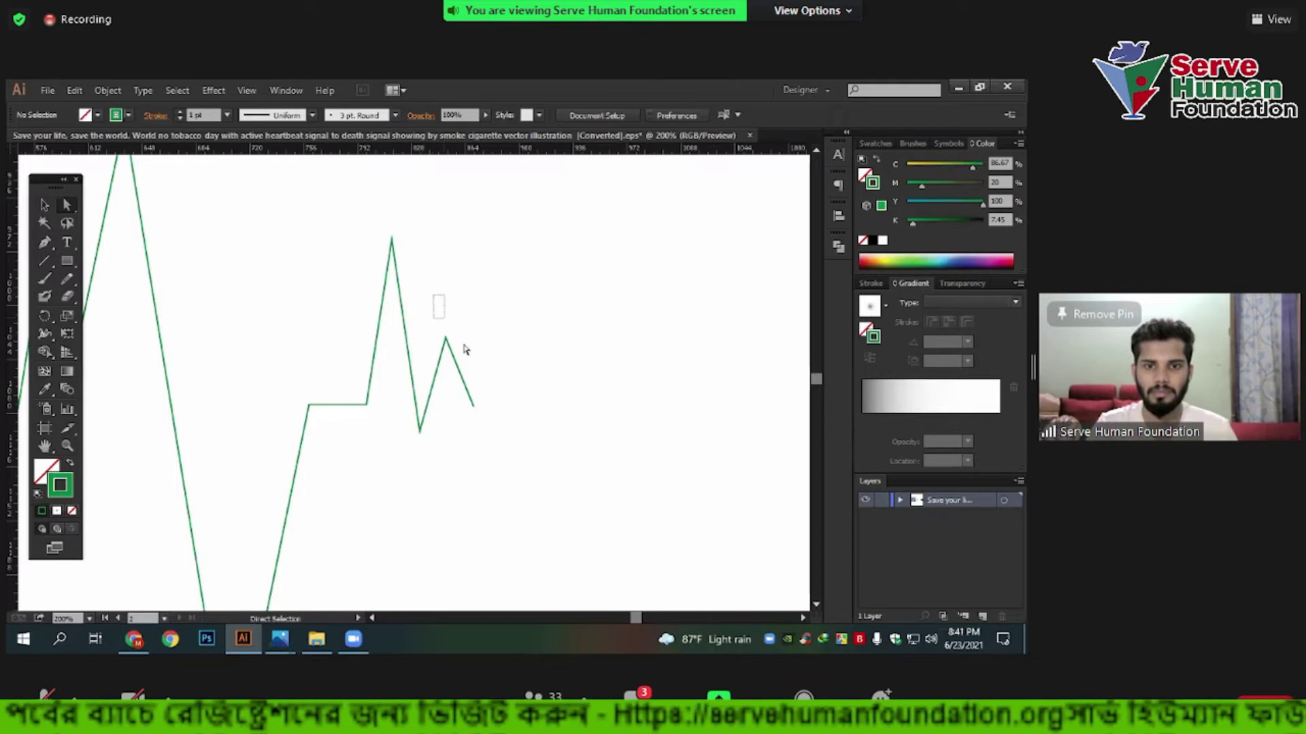
pyautogui.moveTo(446, 338)
pyautogui.mouseDown()
pyautogui.moveTo(448, 315)
pyautogui.moveTo(447, 374)
pyautogui.mouseUp()
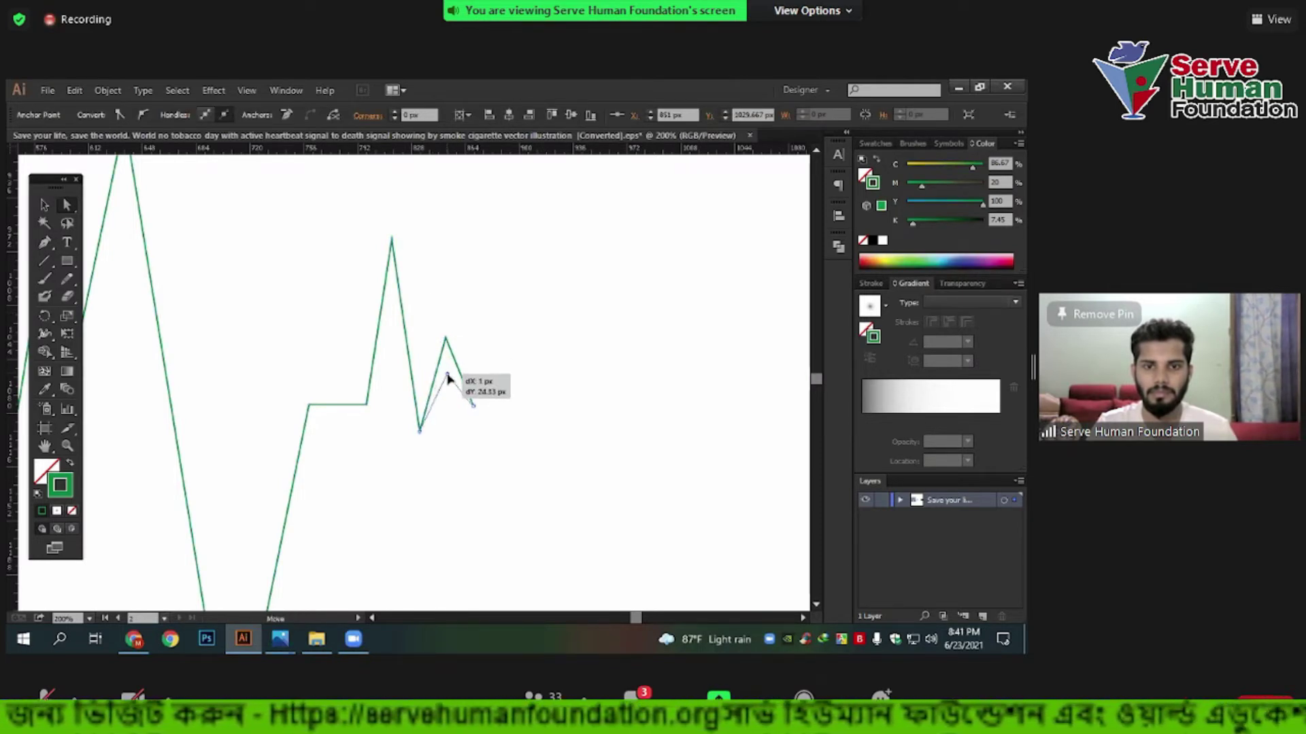
pyautogui.click(495, 390)
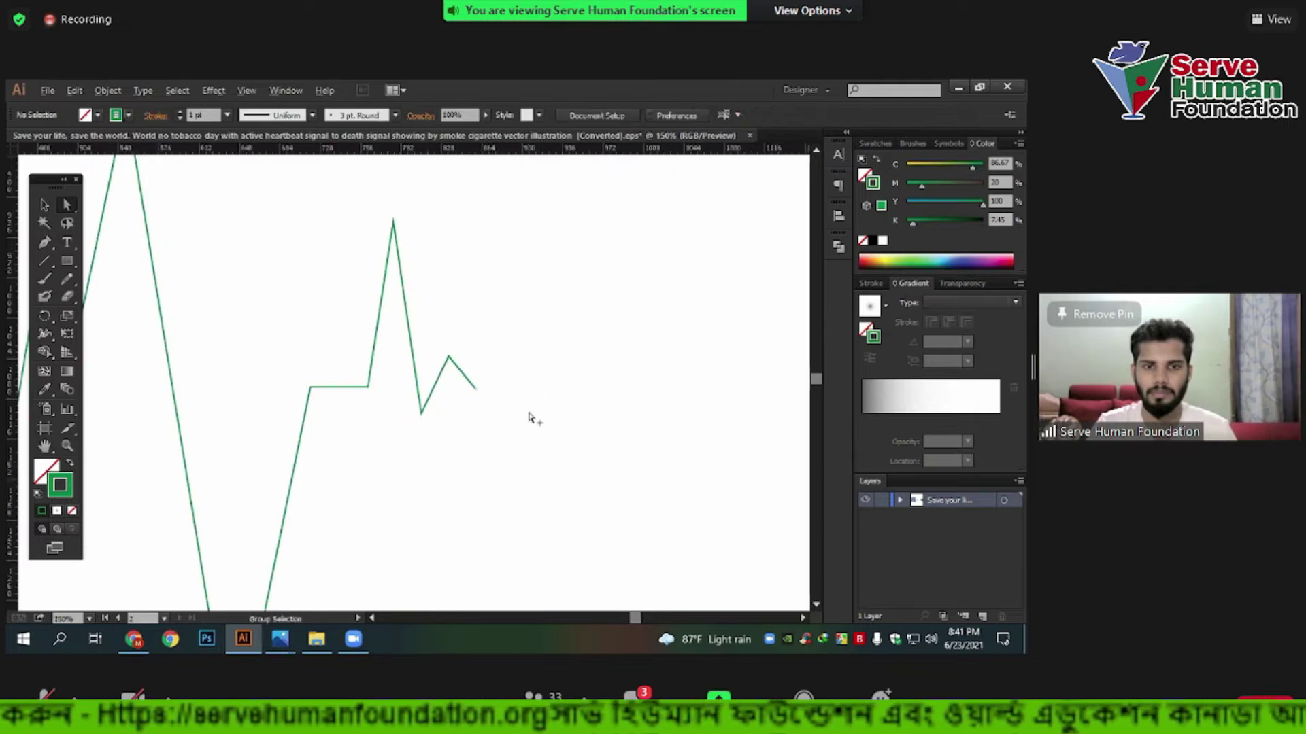
pyautogui.hotkey('ctrl', '-')
pyautogui.hotkey('ctrl', '-')
pyautogui.hotkey('ctrl', '-')
# Drag the bottom anchor of the heartbeat path's deep dip upward and slightly left.
pyautogui.click(45, 207)
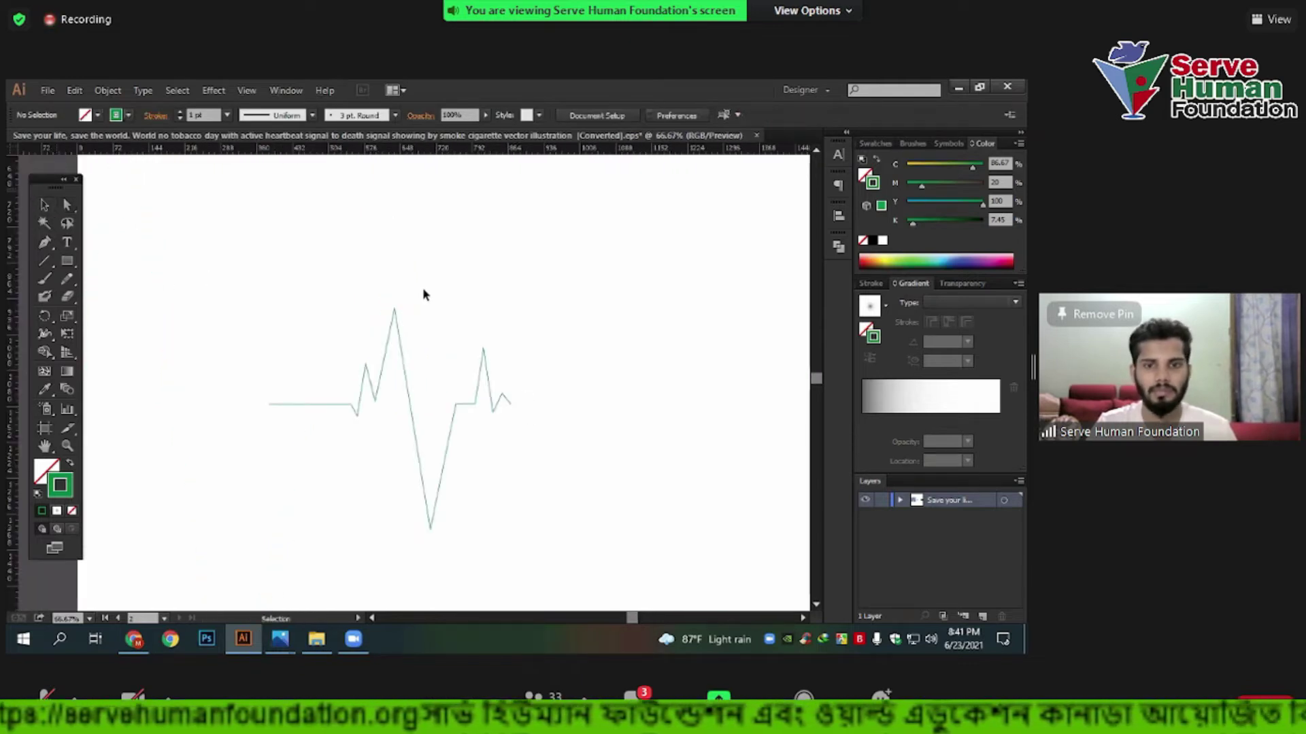
pyautogui.click(67, 208)
pyautogui.click(430, 530)
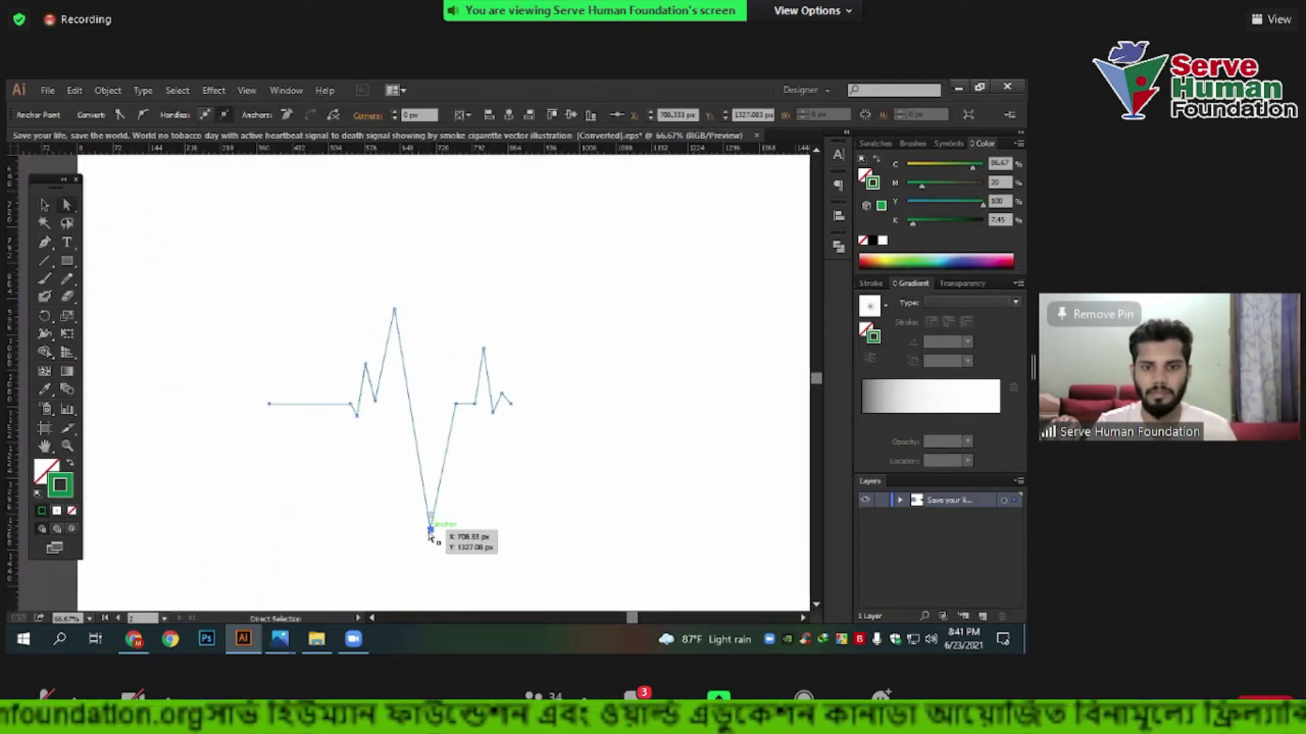
pyautogui.moveTo(431, 532); pyautogui.dragTo(433, 499)
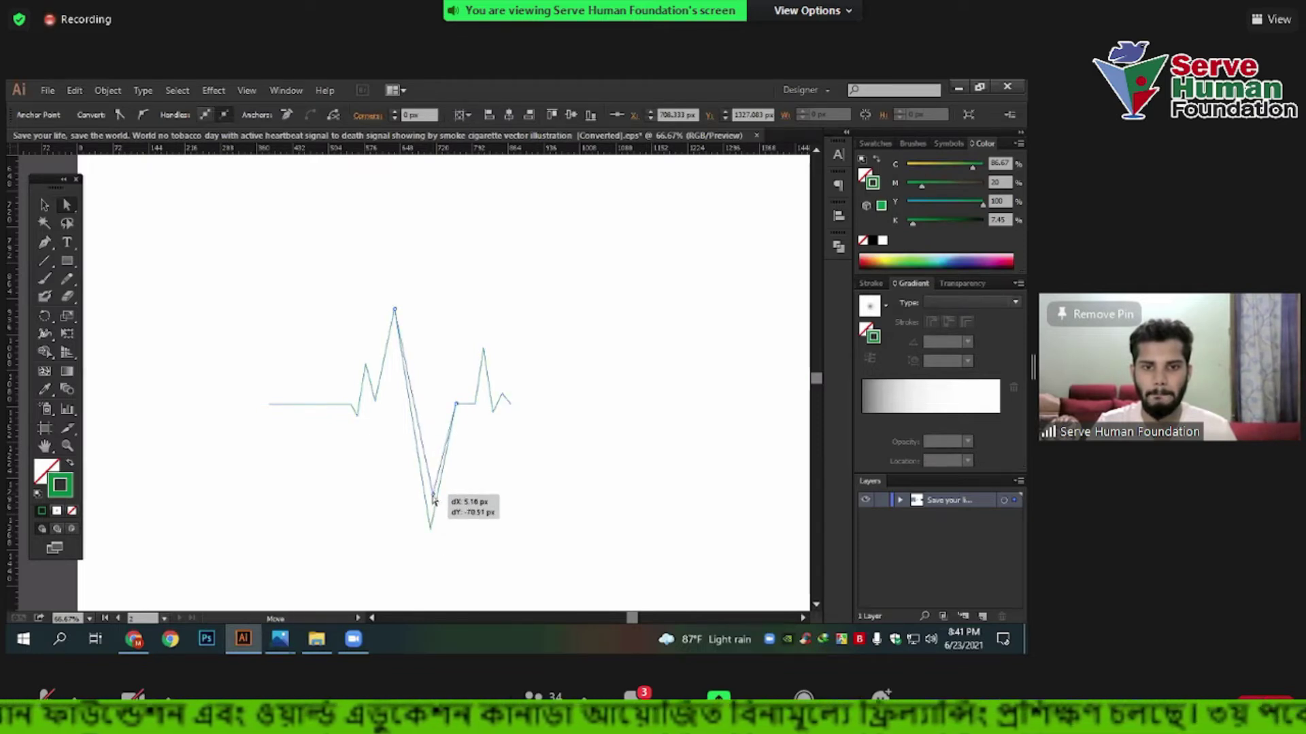
pyautogui.scroll(2, 438, 525)
pyautogui.moveTo(428, 469); pyautogui.dragTo(424, 458)
pyautogui.click(574, 419)
# Add an extra anchor point on the flat left section of the heartbeat path.
pyautogui.scroll(2, 282, 327)
pyautogui.hscroll(4, 283, 326)
pyautogui.click(45, 204)
pyautogui.hotkey('ctrl', '-')
pyautogui.hotkey('ctrl', '-')
pyautogui.scroll(2, 246, 357)
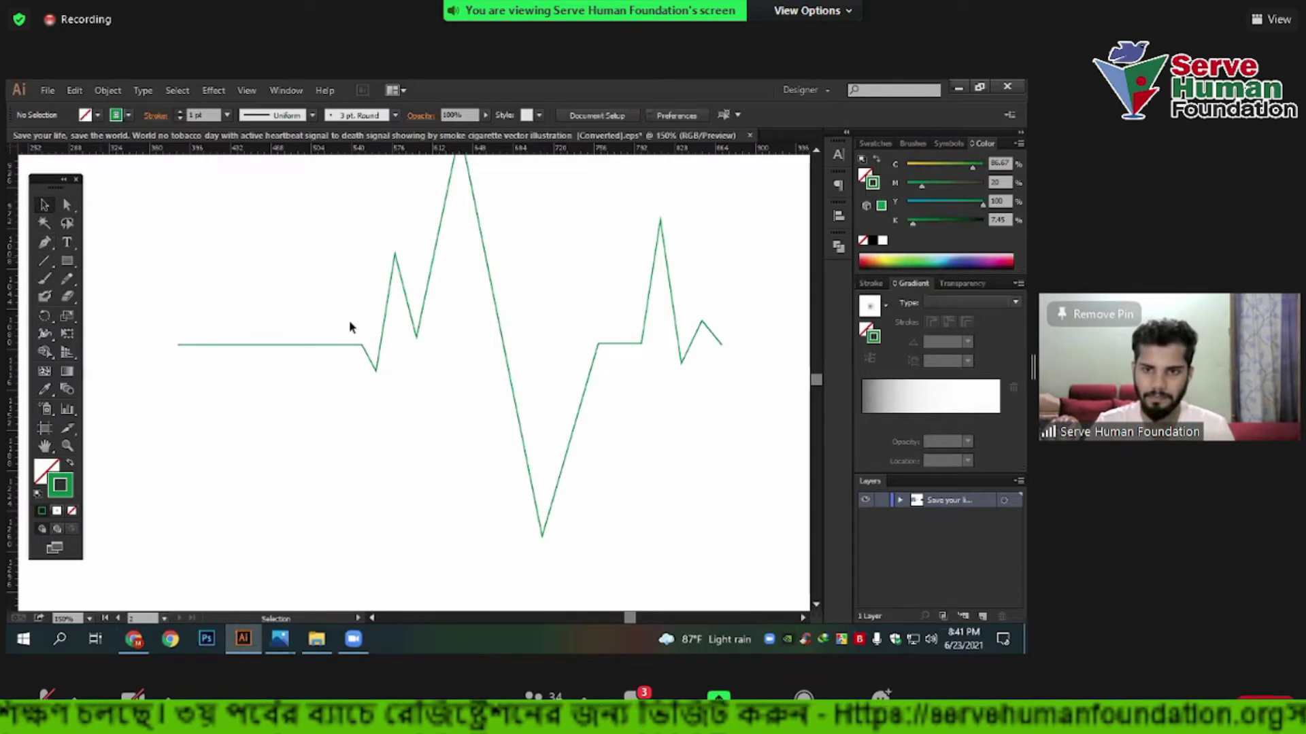
pyautogui.hscroll(2, 595, 457)
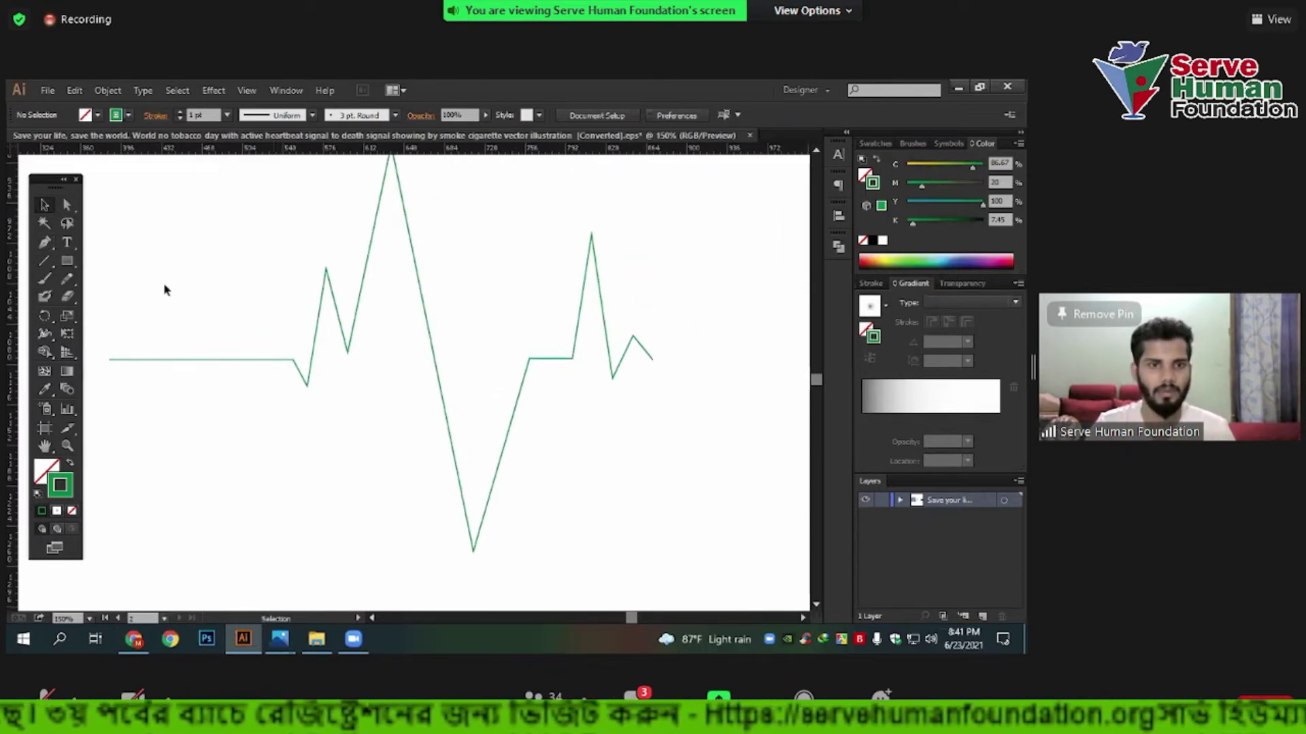
pyautogui.click(46, 243)
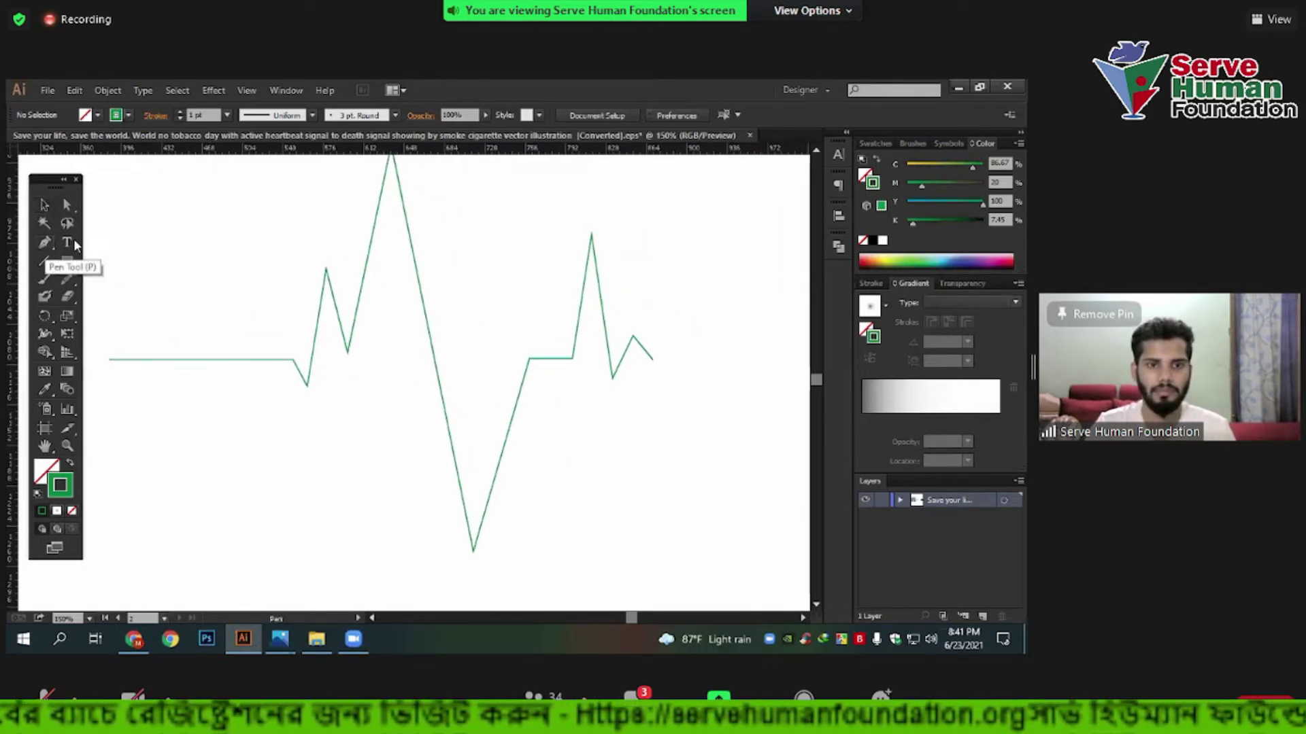
pyautogui.click(241, 359)
pyautogui.click(67, 205)
pyautogui.click(241, 360)
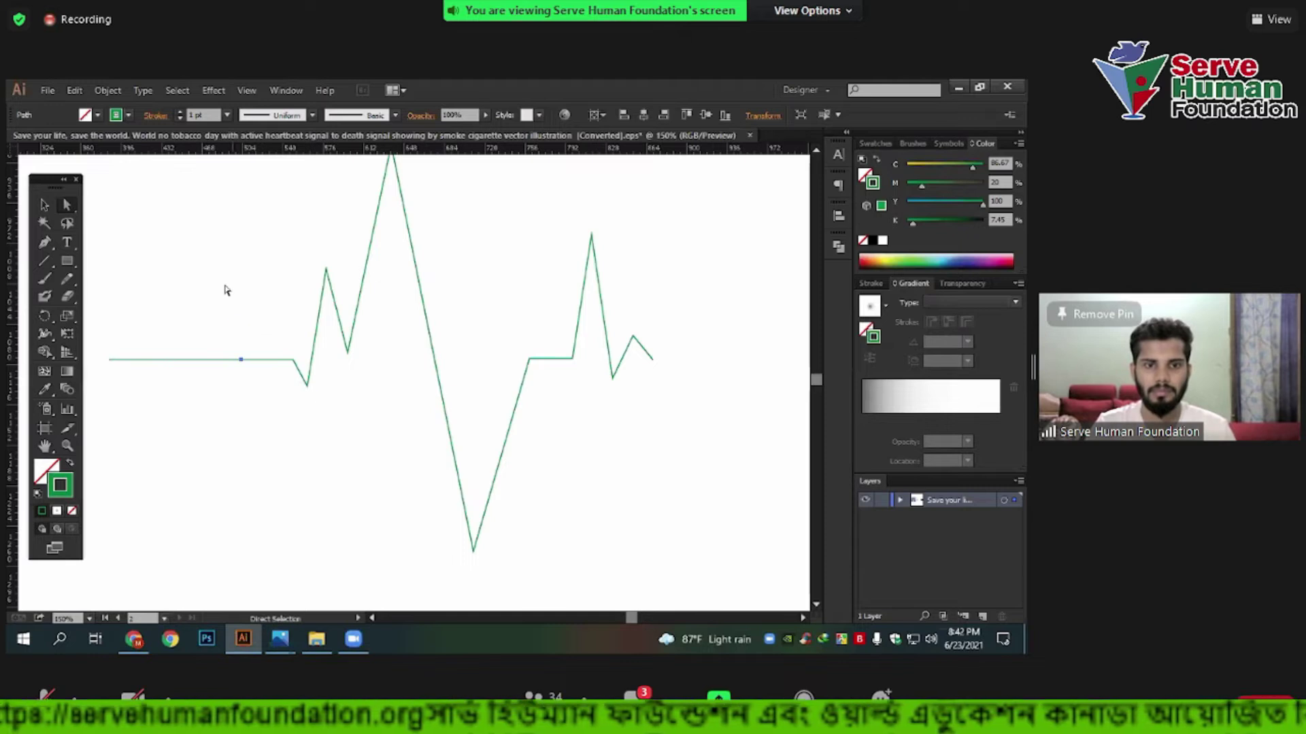
pyautogui.hotkey('ctrl', 'a')
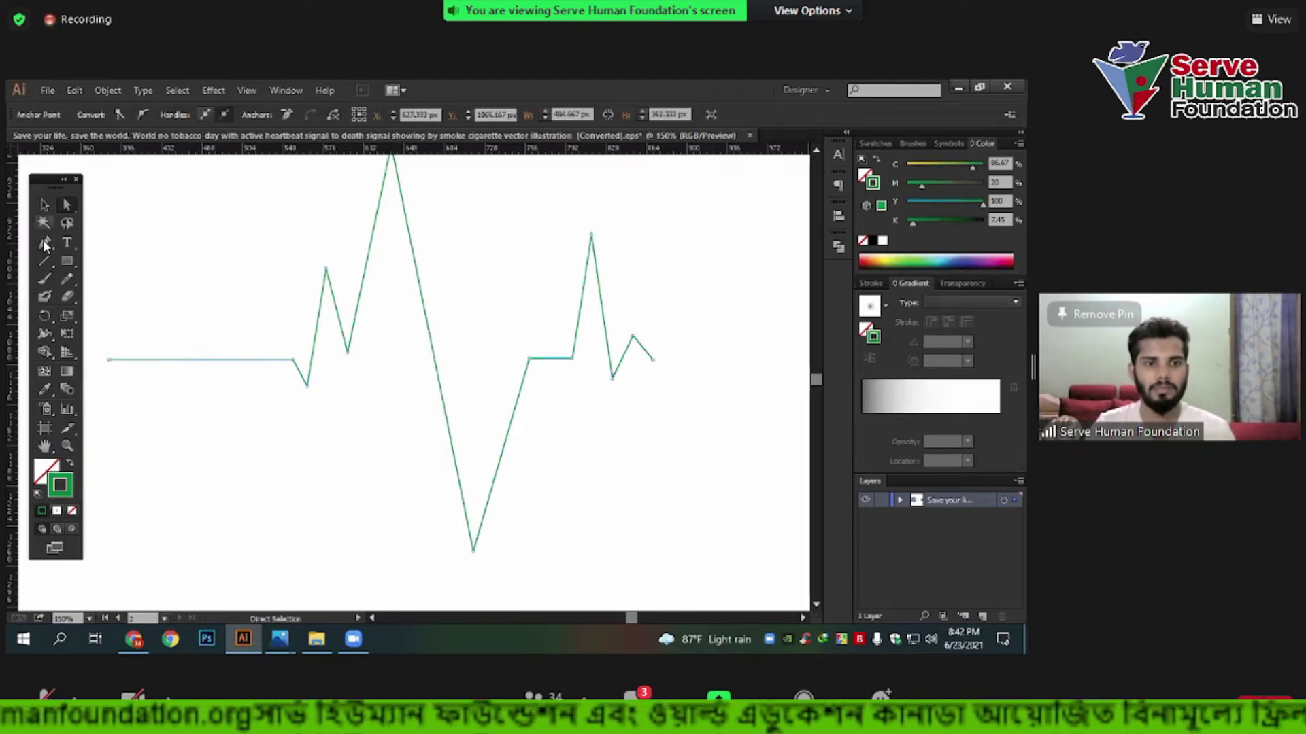
# Add an anchor on the flat line and try raising it, then undo the move.
pyautogui.moveTo(42, 239); pyautogui.dragTo(108, 276)
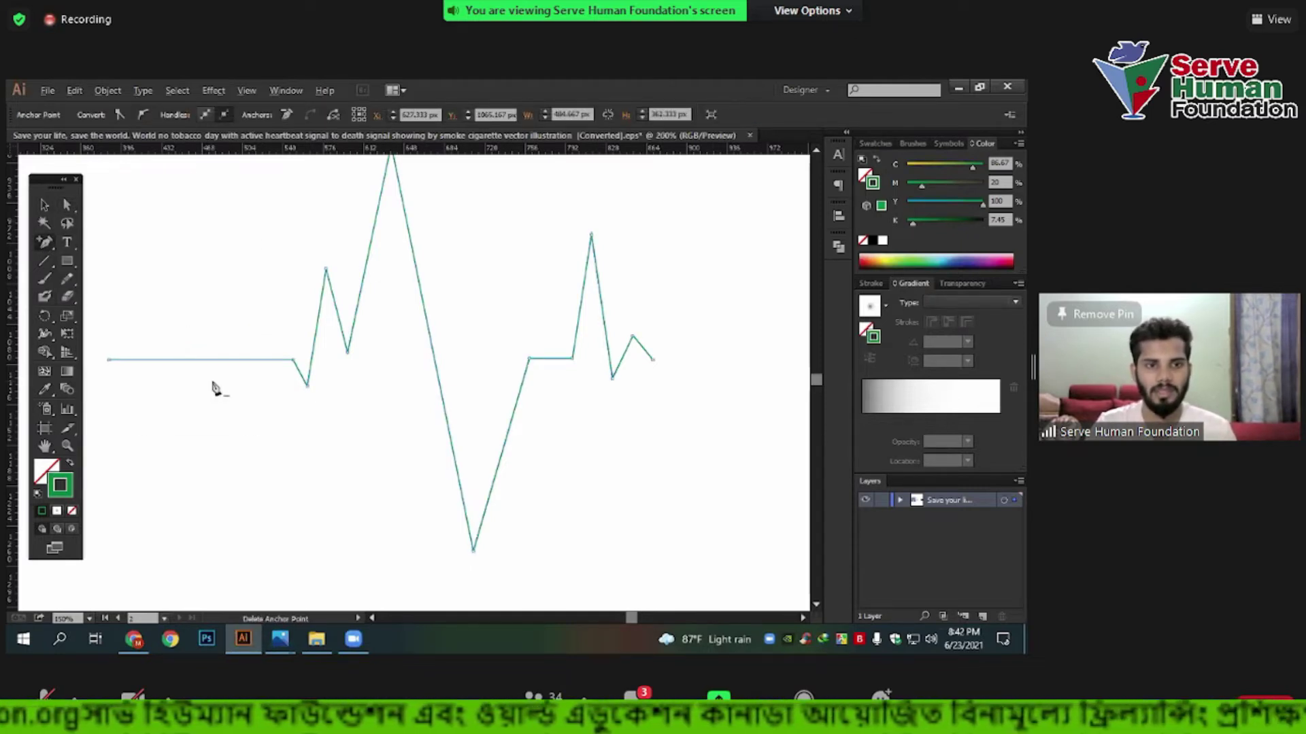
pyautogui.keyDown('alt'); pyautogui.scroll(2, 214, 367); pyautogui.keyUp('alt')
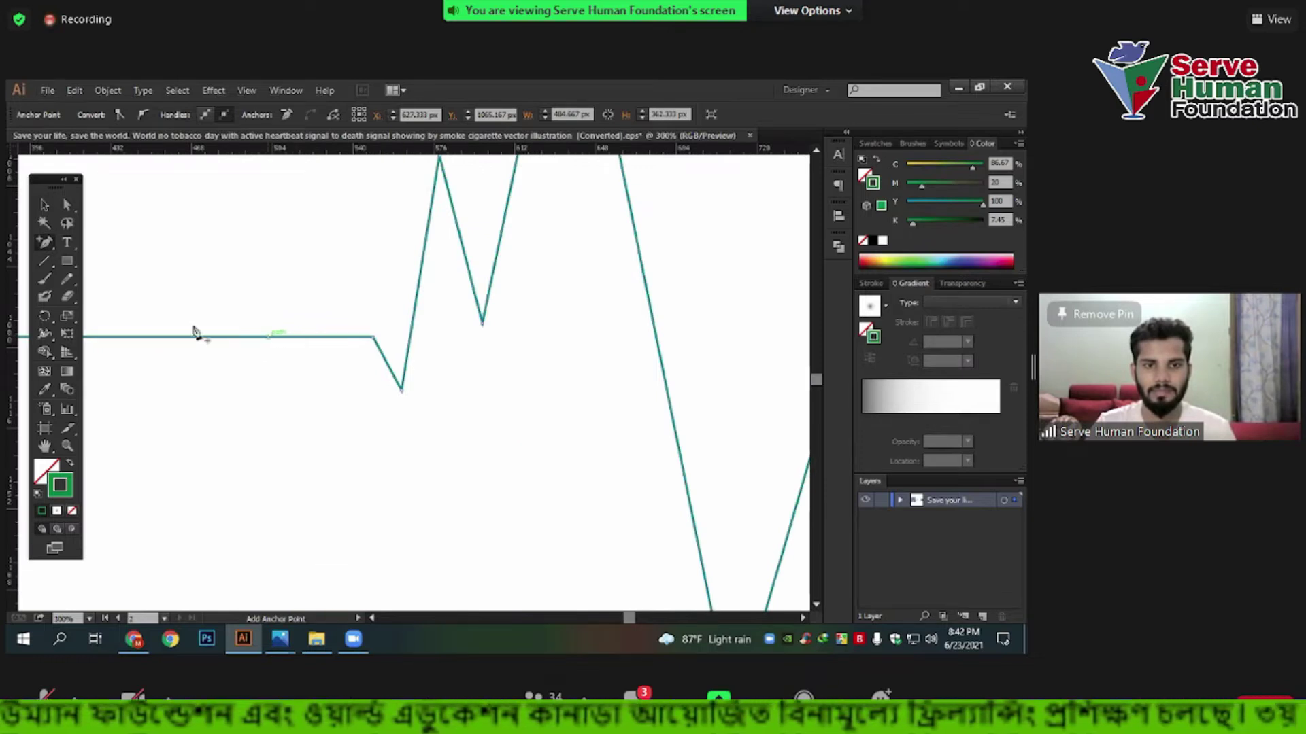
pyautogui.click(268, 337)
pyautogui.click(67, 206)
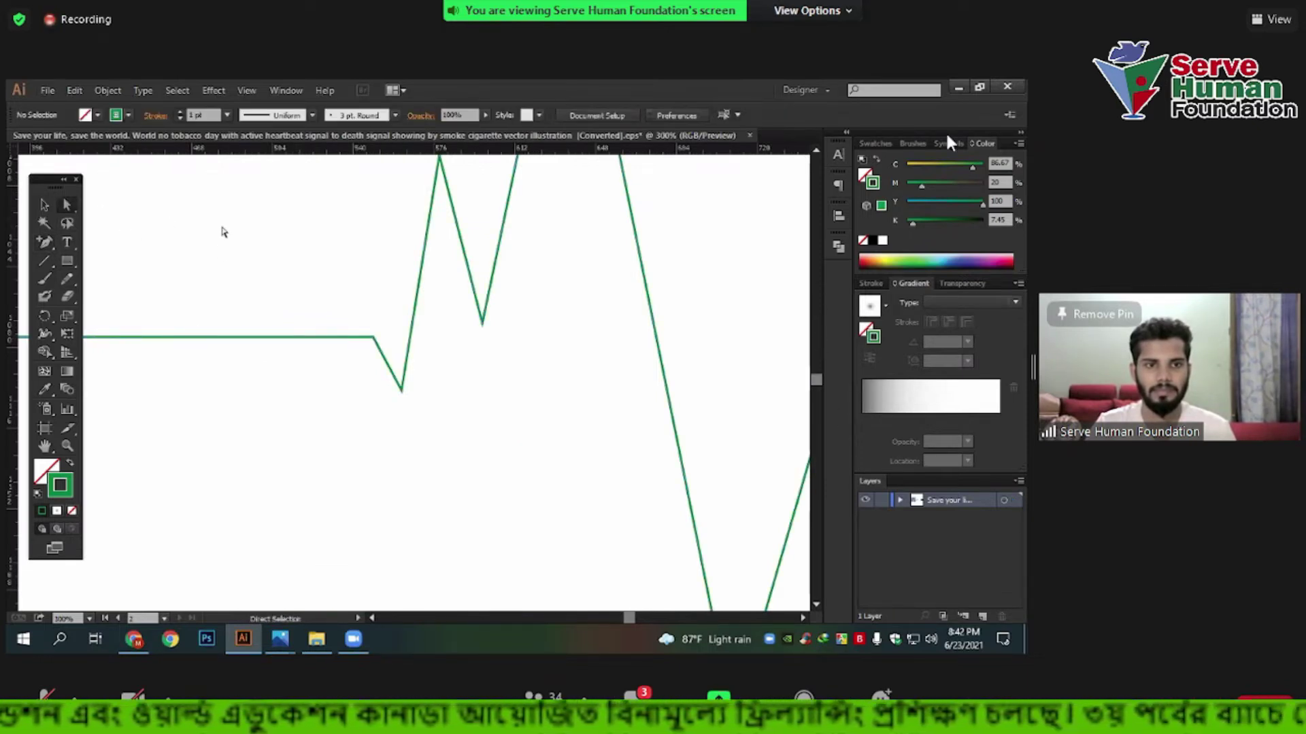
pyautogui.moveTo(269, 337)
pyautogui.mouseDown()
pyautogui.moveTo(270, 283)
pyautogui.moveTo(394, 312)
pyautogui.mouseUp()
pyautogui.hotkey('ctrl', 'z')
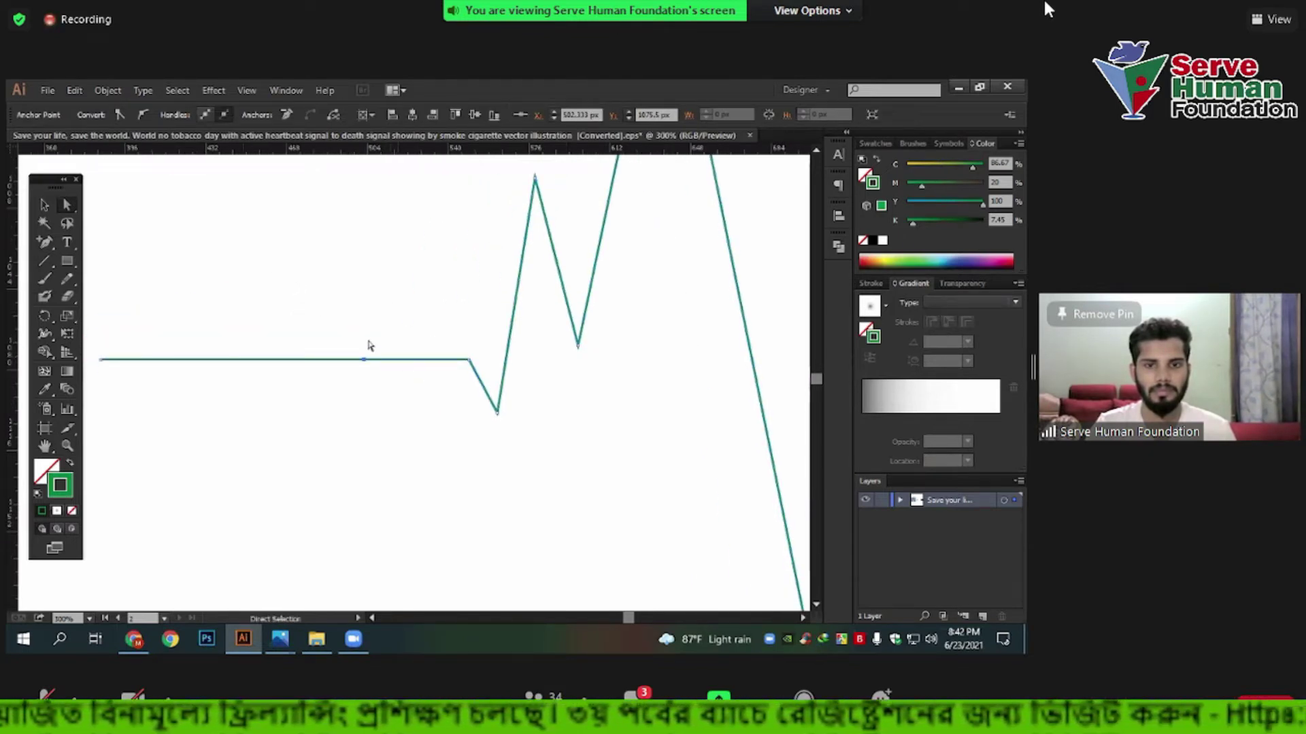
# Add anchors on the flat stretch and raise the middle one into a small peak.
pyautogui.click(42, 244)
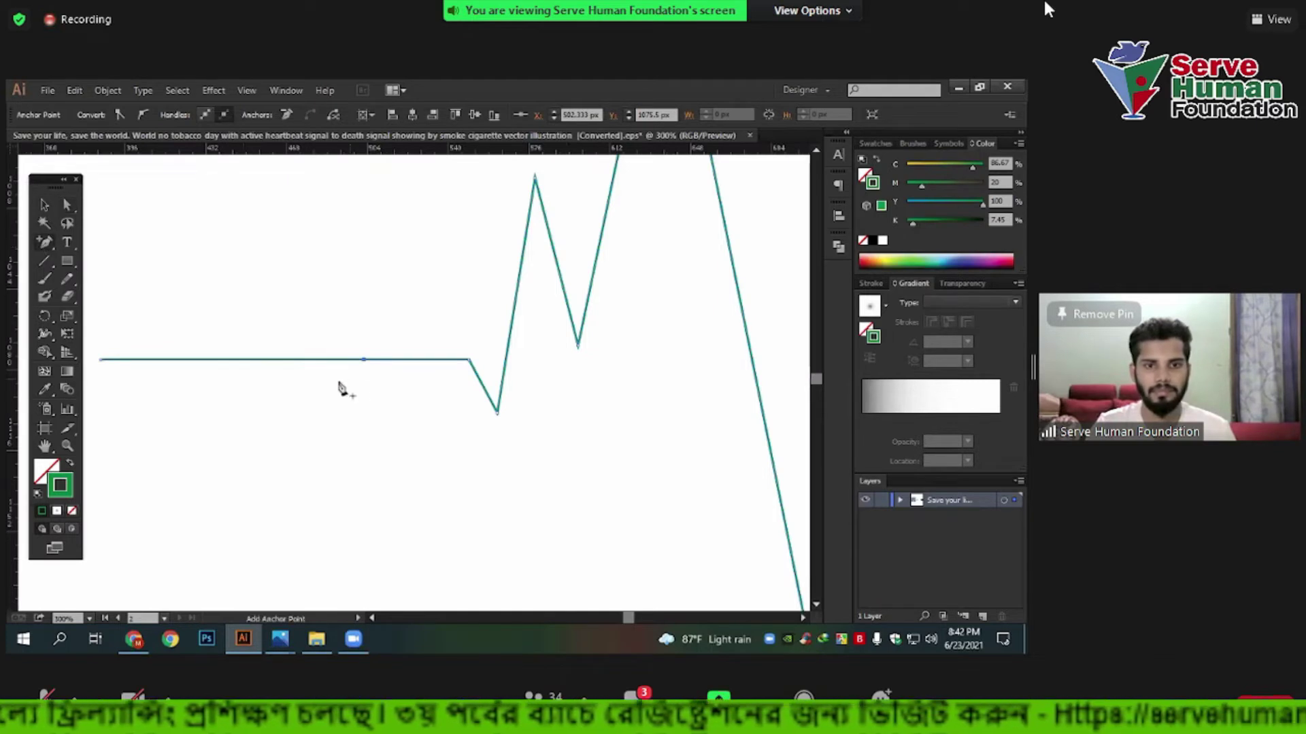
pyautogui.click(440, 359)
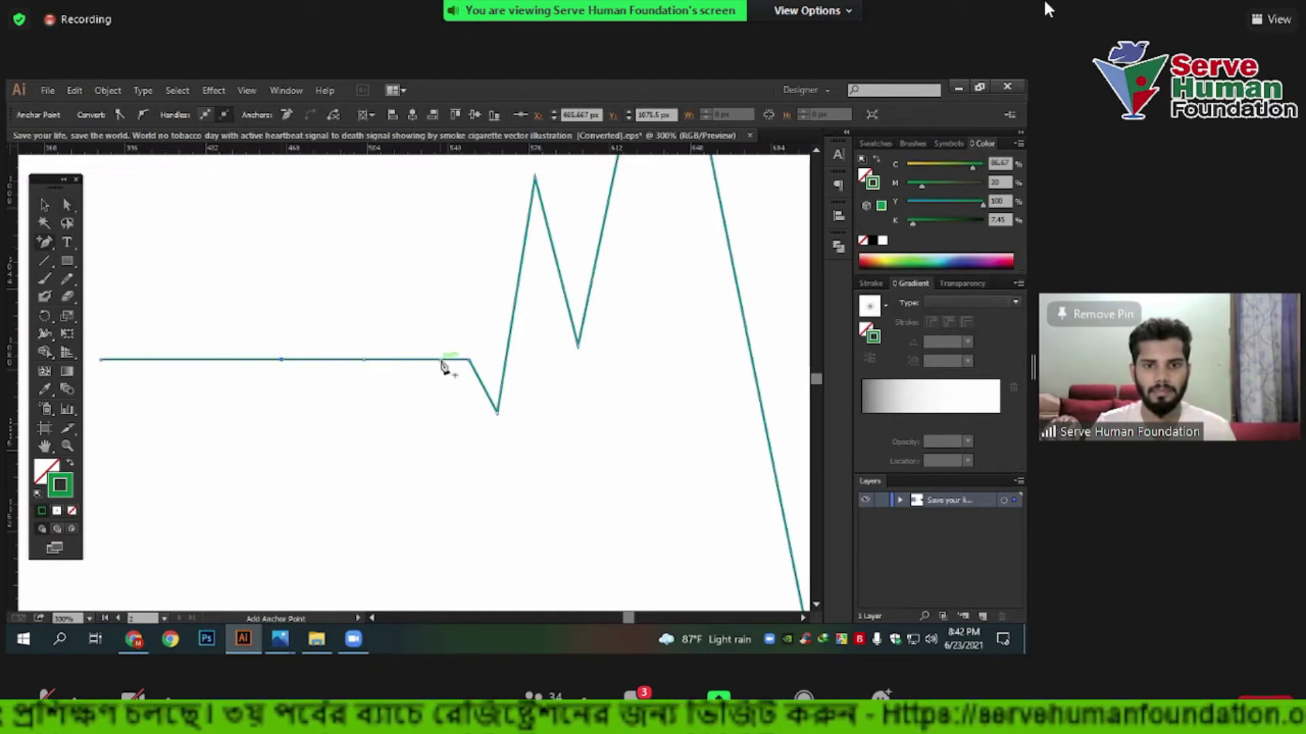
pyautogui.click(66, 204)
pyautogui.moveTo(324, 321); pyautogui.dragTo(405, 416)
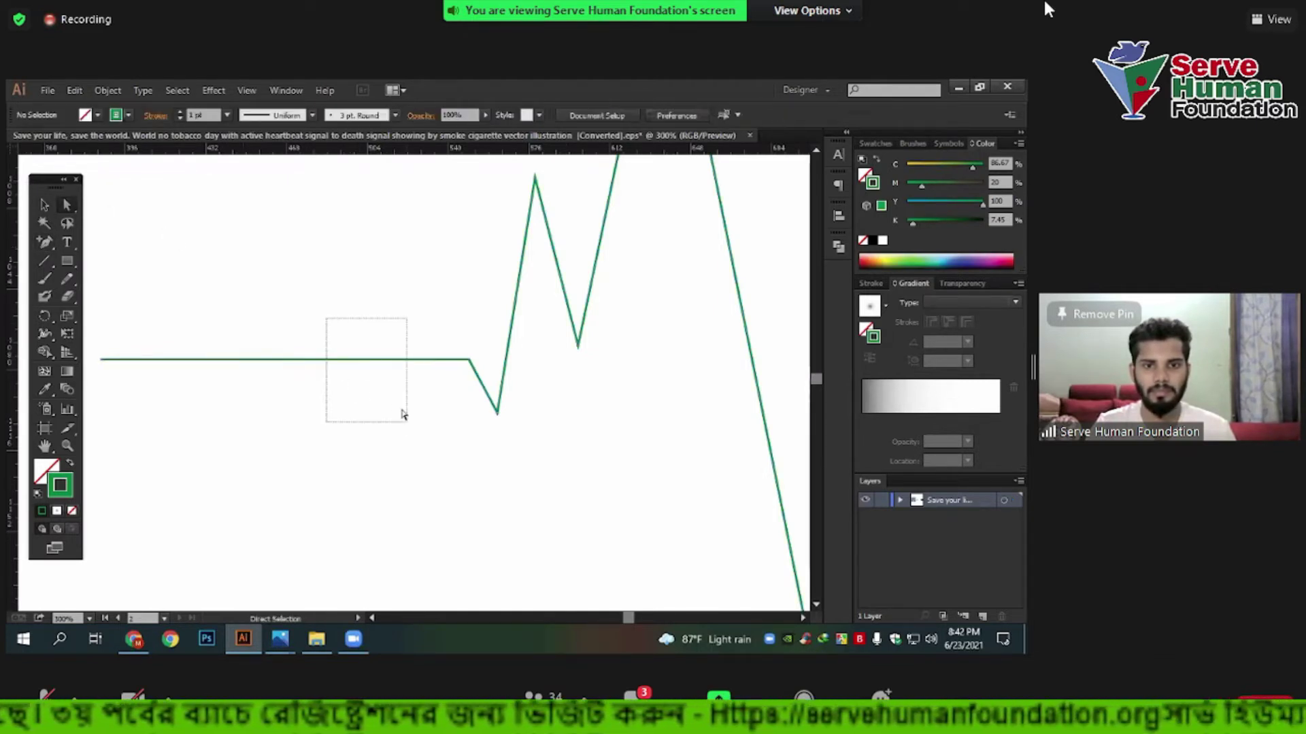
pyautogui.moveTo(365, 359); pyautogui.dragTo(365, 253)
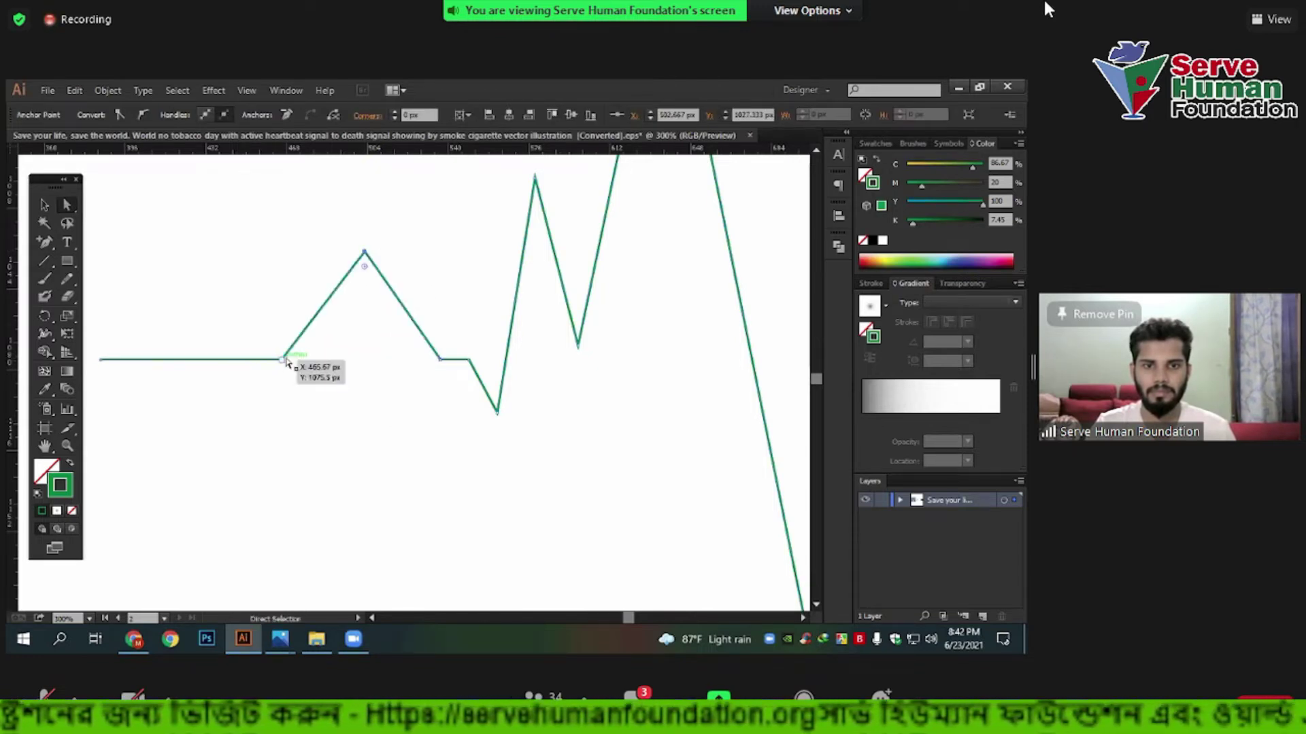
pyautogui.moveTo(309, 360); pyautogui.dragTo(358, 360)
pyautogui.moveTo(440, 360); pyautogui.dragTo(394, 360)
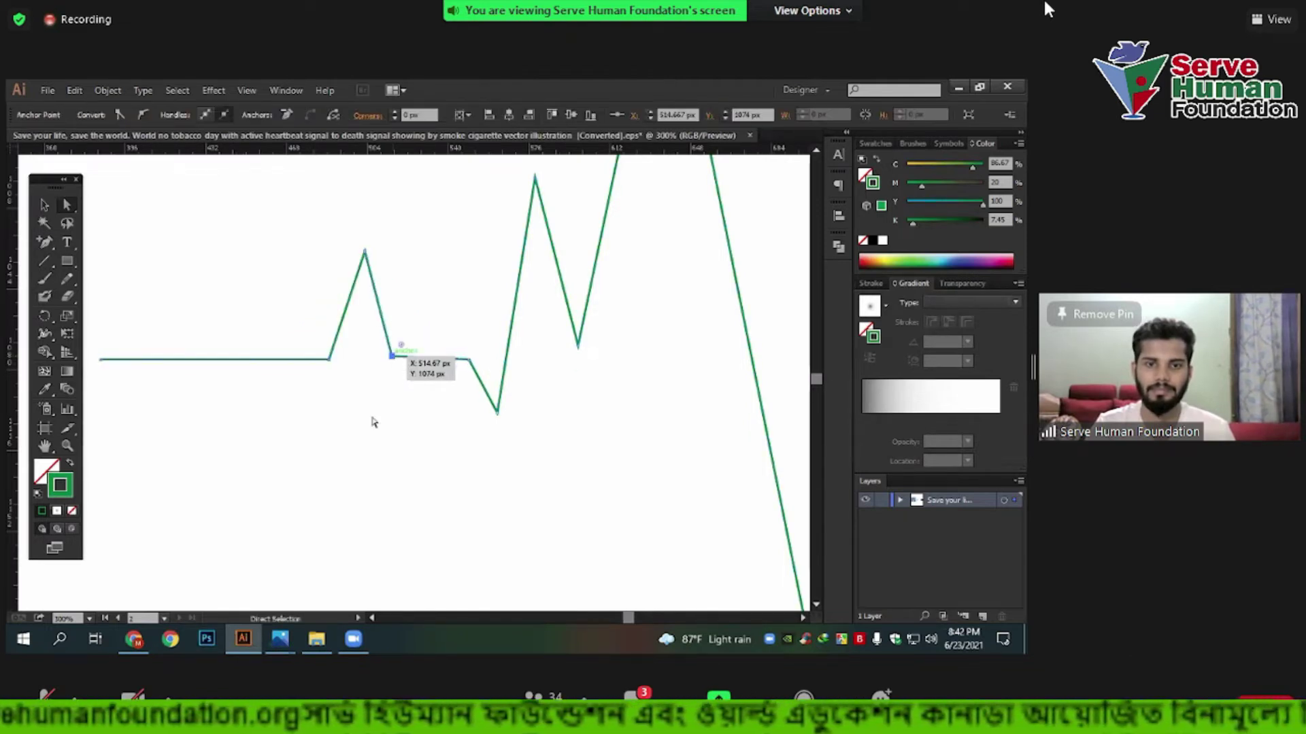
# Fine-tune the new peak, nudging its base anchor and tip slightly left.
pyautogui.scroll(-2, 361, 413)
pyautogui.scroll(1, 361, 413)
pyautogui.scroll(1, 373, 408)
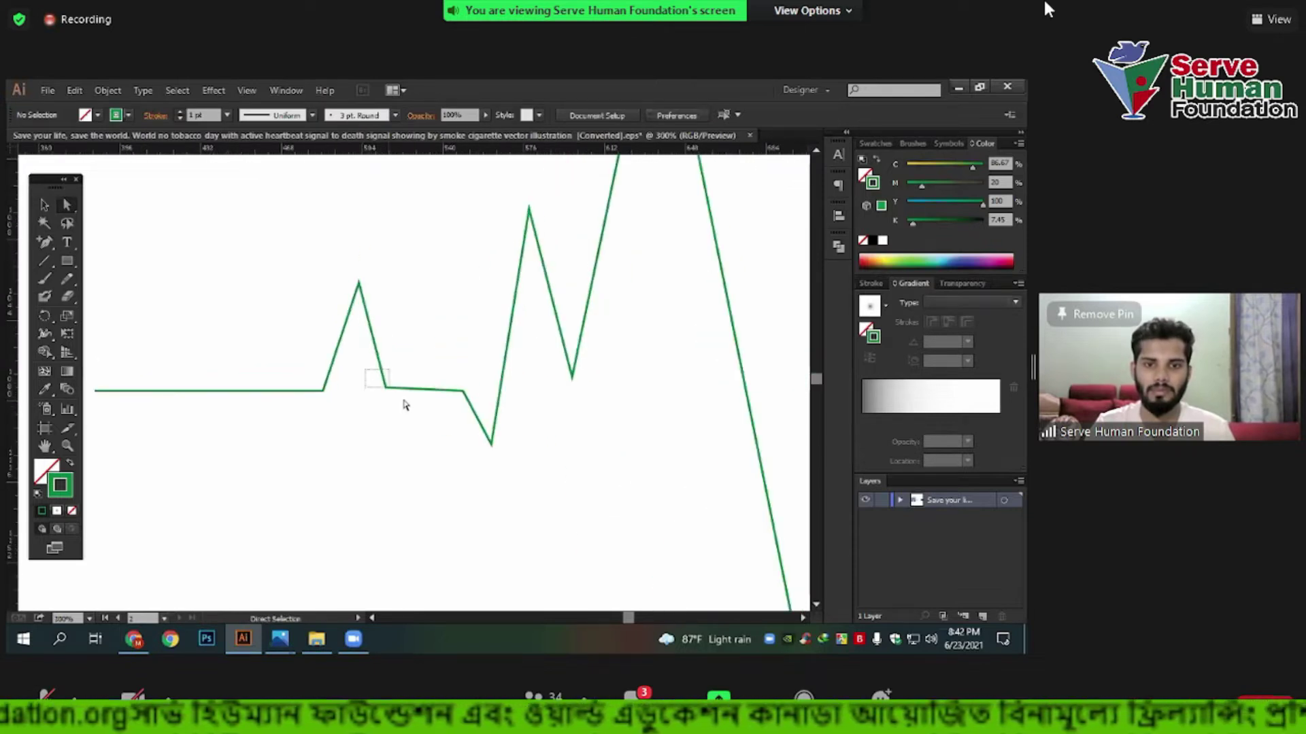
pyautogui.click(386, 387)
pyautogui.moveTo(385, 387); pyautogui.dragTo(378, 385)
pyautogui.moveTo(251, 219)
pyautogui.mouseDown()
pyautogui.moveTo(411, 432)
pyautogui.moveTo(432, 392)
pyautogui.mouseUp()
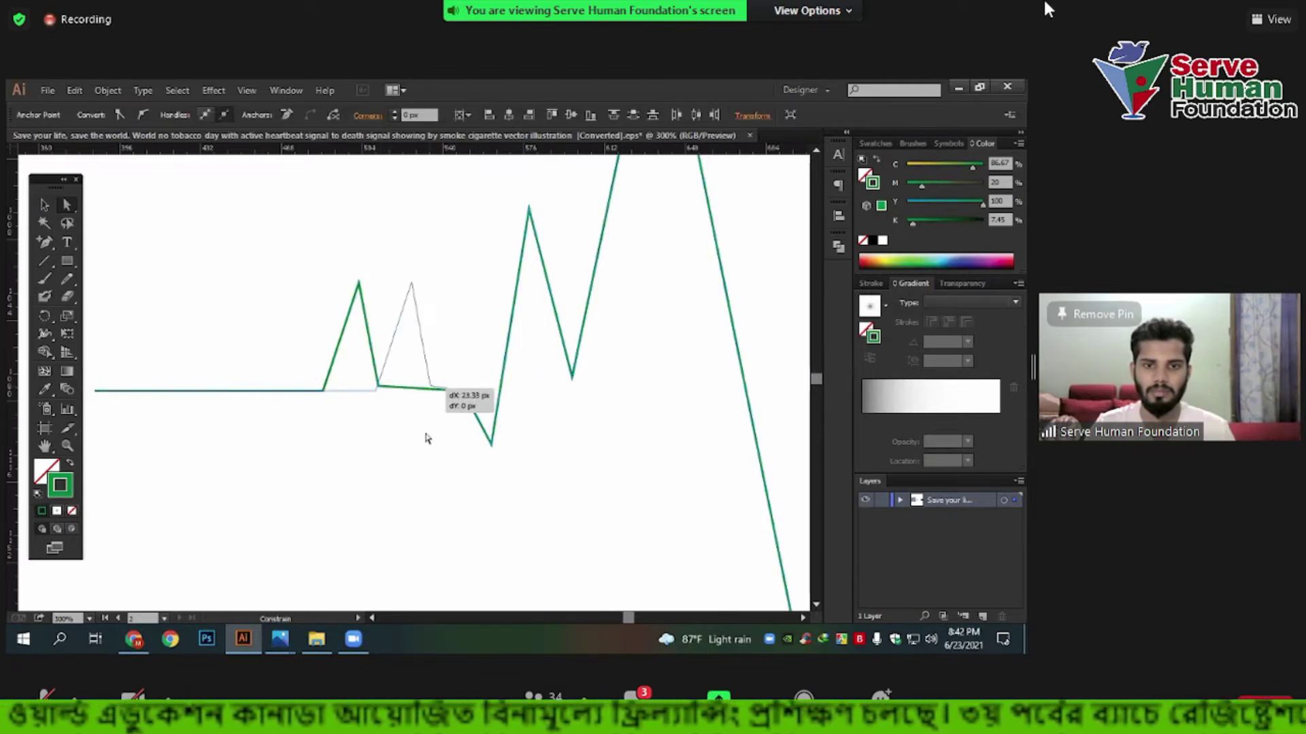
pyautogui.moveTo(427, 438); pyautogui.dragTo(429, 439)
pyautogui.scroll(1, 387, 297)
pyautogui.click(419, 280)
pyautogui.moveTo(419, 285); pyautogui.dragTo(410, 284)
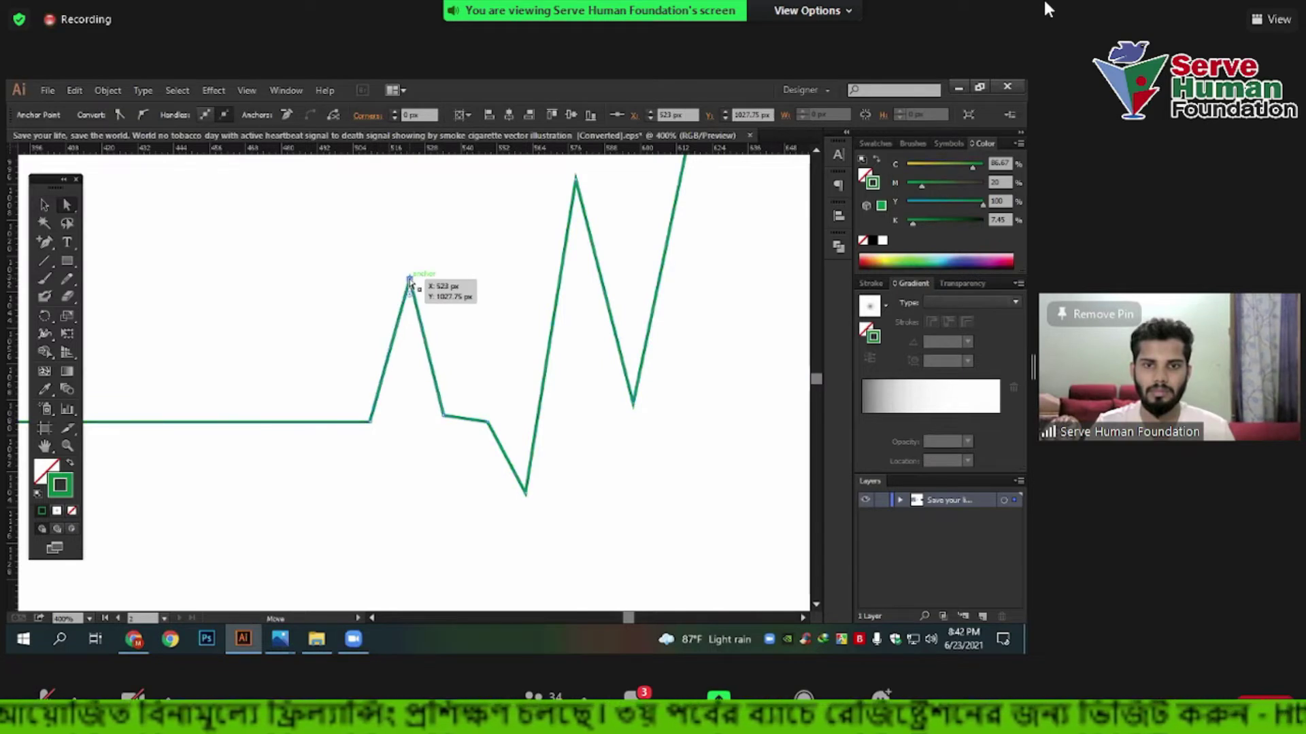
pyautogui.click(373, 437)
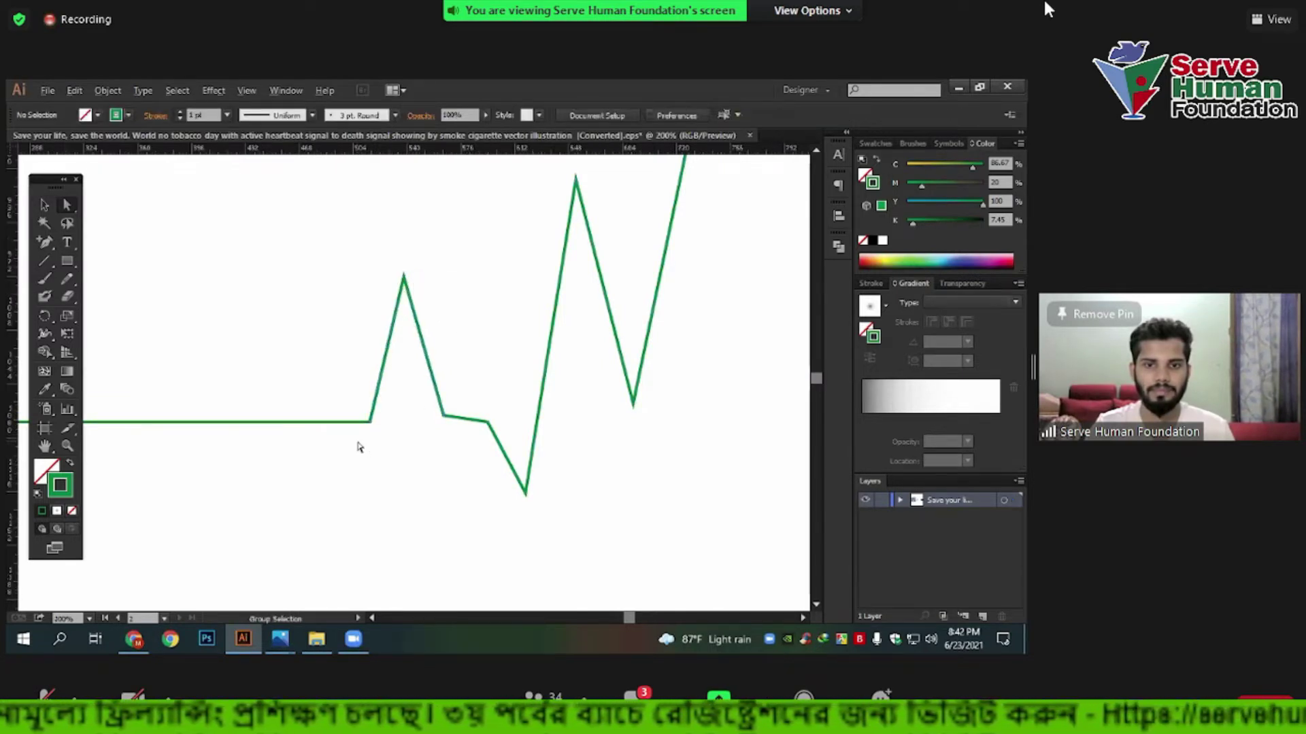
pyautogui.scroll(-3, 358, 446)
# Raise the deep V's bottom point and check the whole heartbeat line.
pyautogui.scroll(-1, 401, 442)
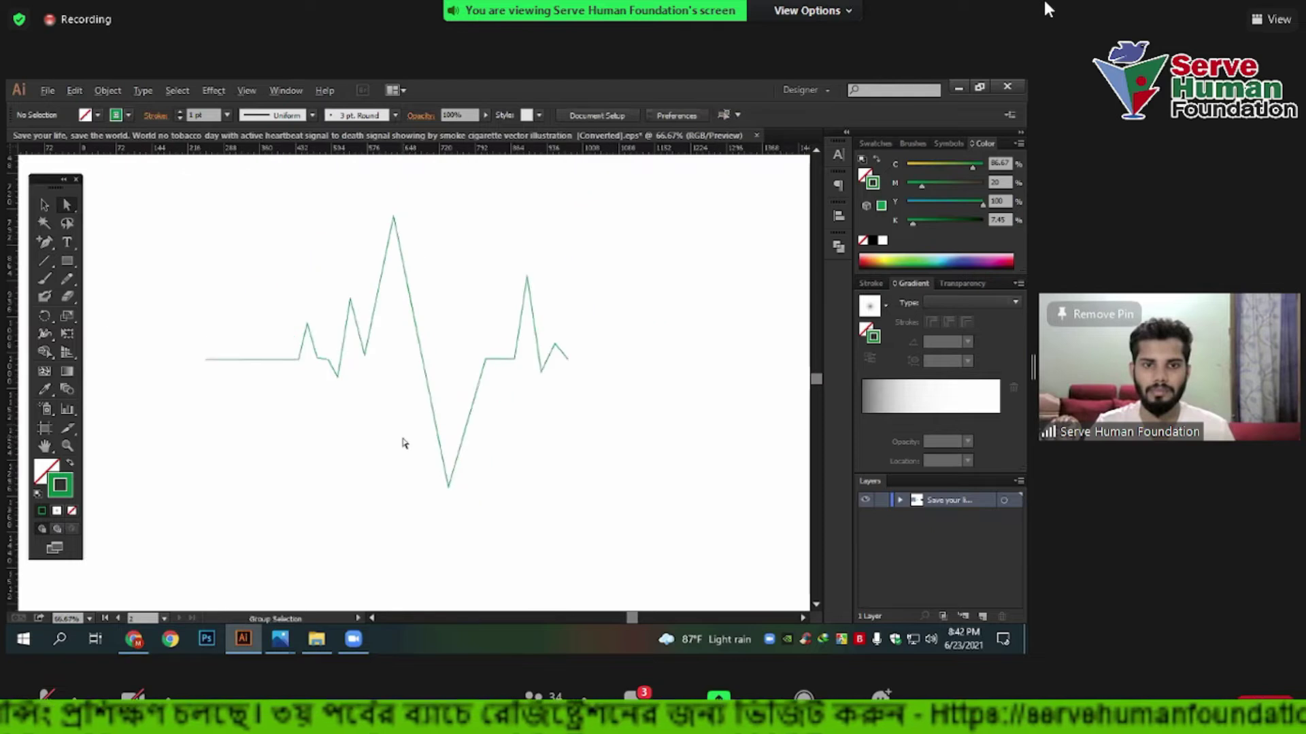
pyautogui.scroll(-1, 463, 476)
pyautogui.scroll(1, 415, 503)
pyautogui.moveTo(393, 468)
pyautogui.mouseDown()
pyautogui.moveTo(399, 439)
pyautogui.moveTo(387, 443)
pyautogui.mouseUp()
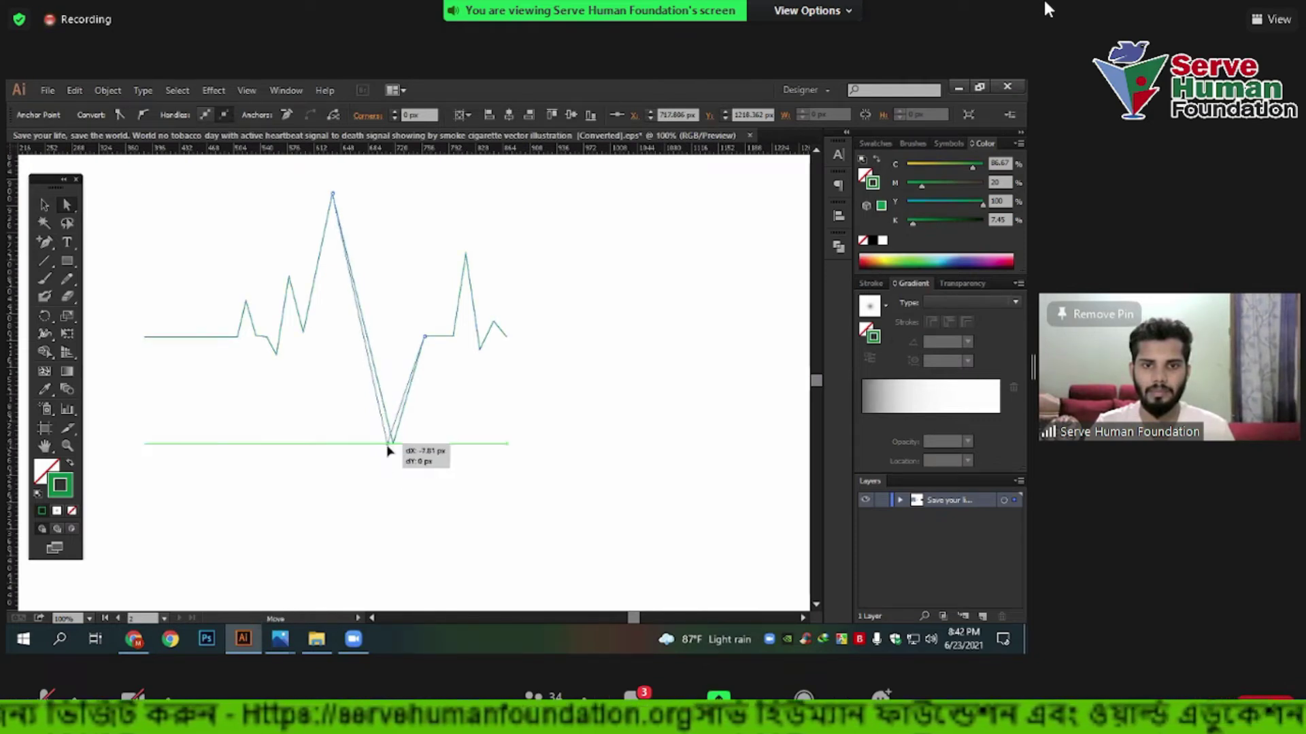
pyautogui.click(452, 475)
pyautogui.scroll(-1, 452, 475)
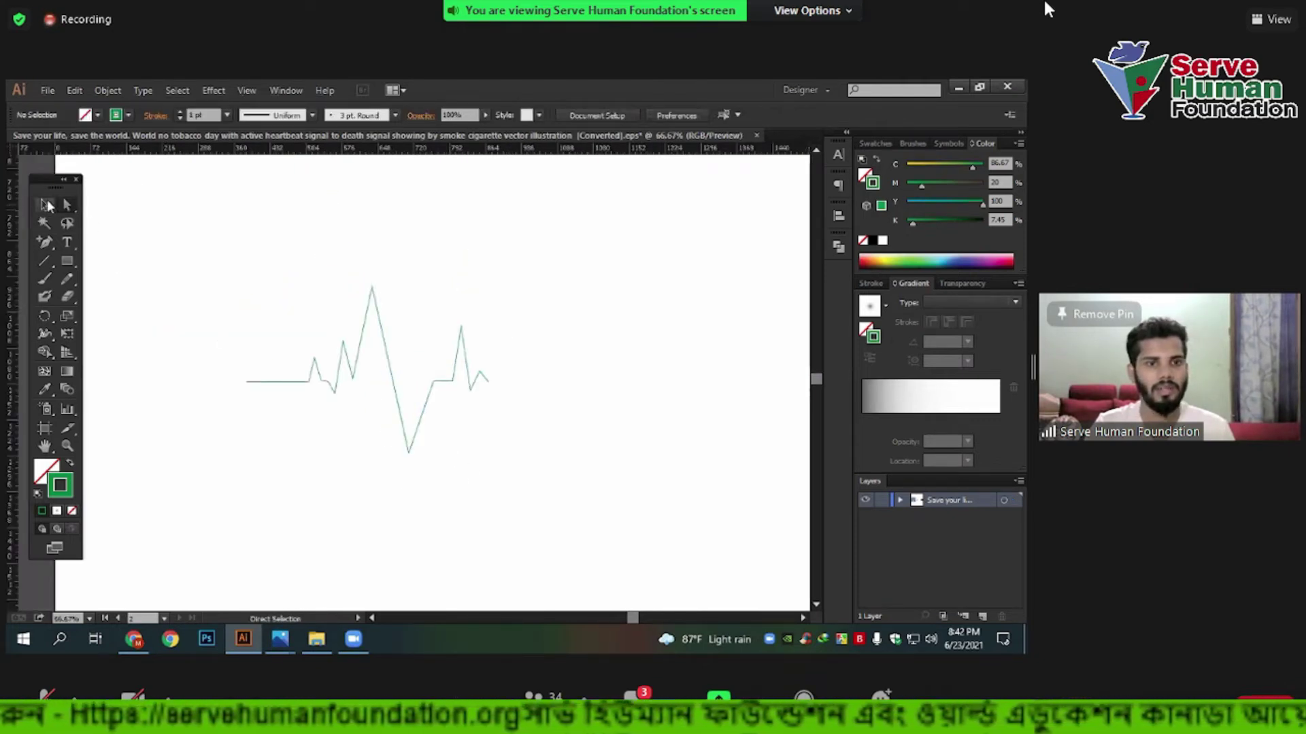
pyautogui.moveTo(615, 251); pyautogui.dragTo(493, 292)
pyautogui.moveTo(224, 277)
pyautogui.mouseDown()
pyautogui.moveTo(267, 387)
pyautogui.moveTo(497, 370)
pyautogui.mouseUp()
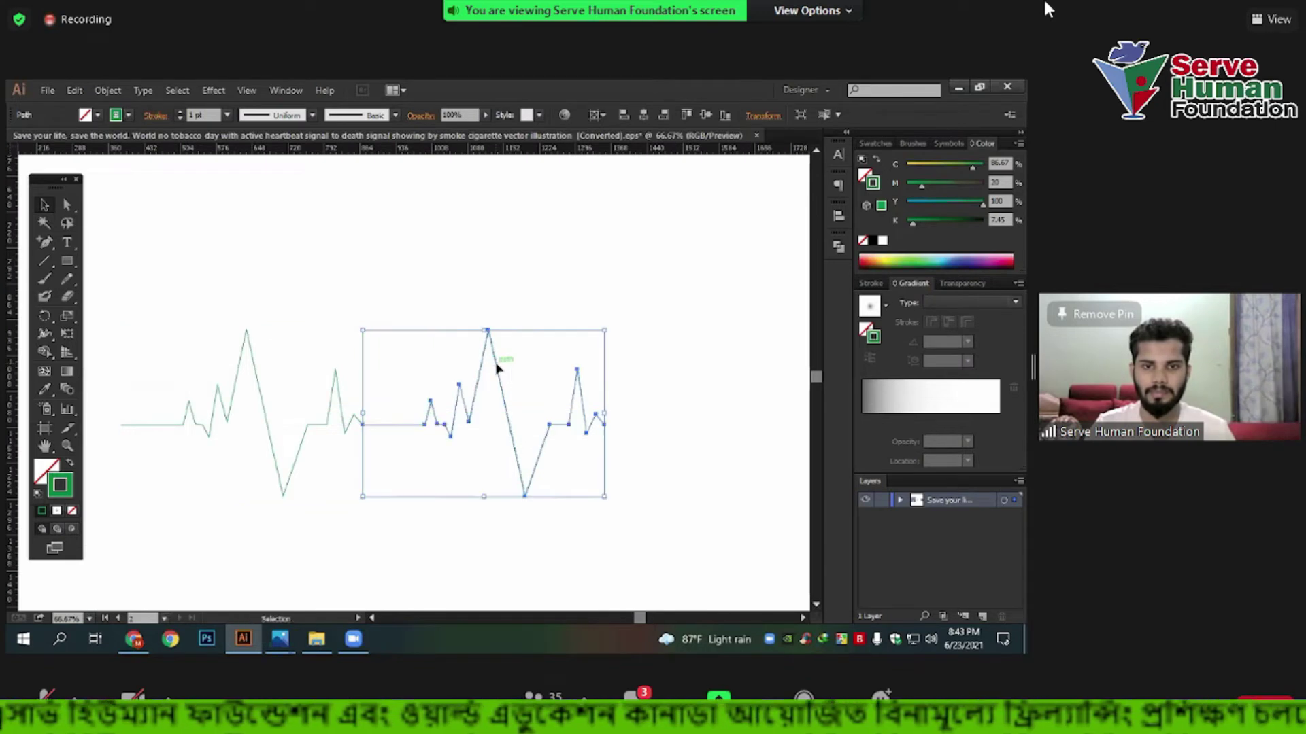
pyautogui.click(385, 466)
pyautogui.scroll(2, 384, 467)
# Add an anchor on the flat stretch between beats and delete the connecting segment.
pyautogui.click(66, 204)
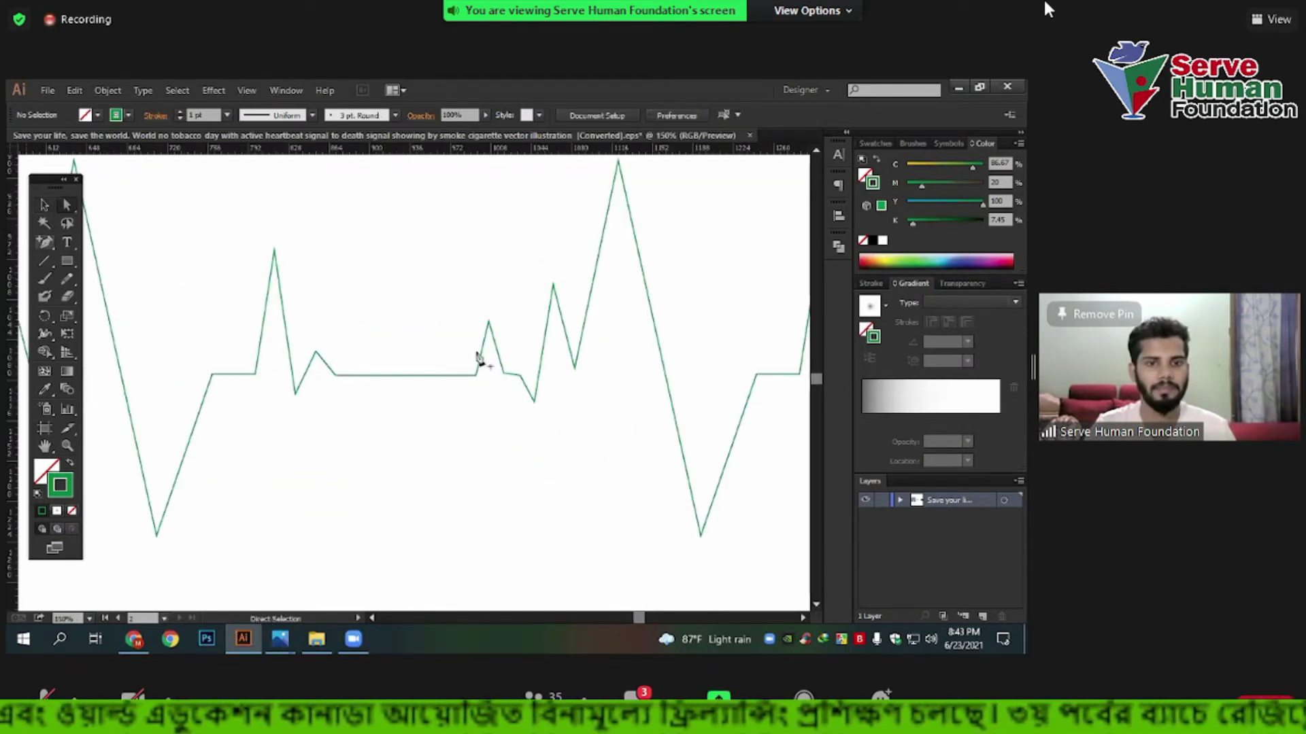
pyautogui.press('+')
pyautogui.click(438, 375)
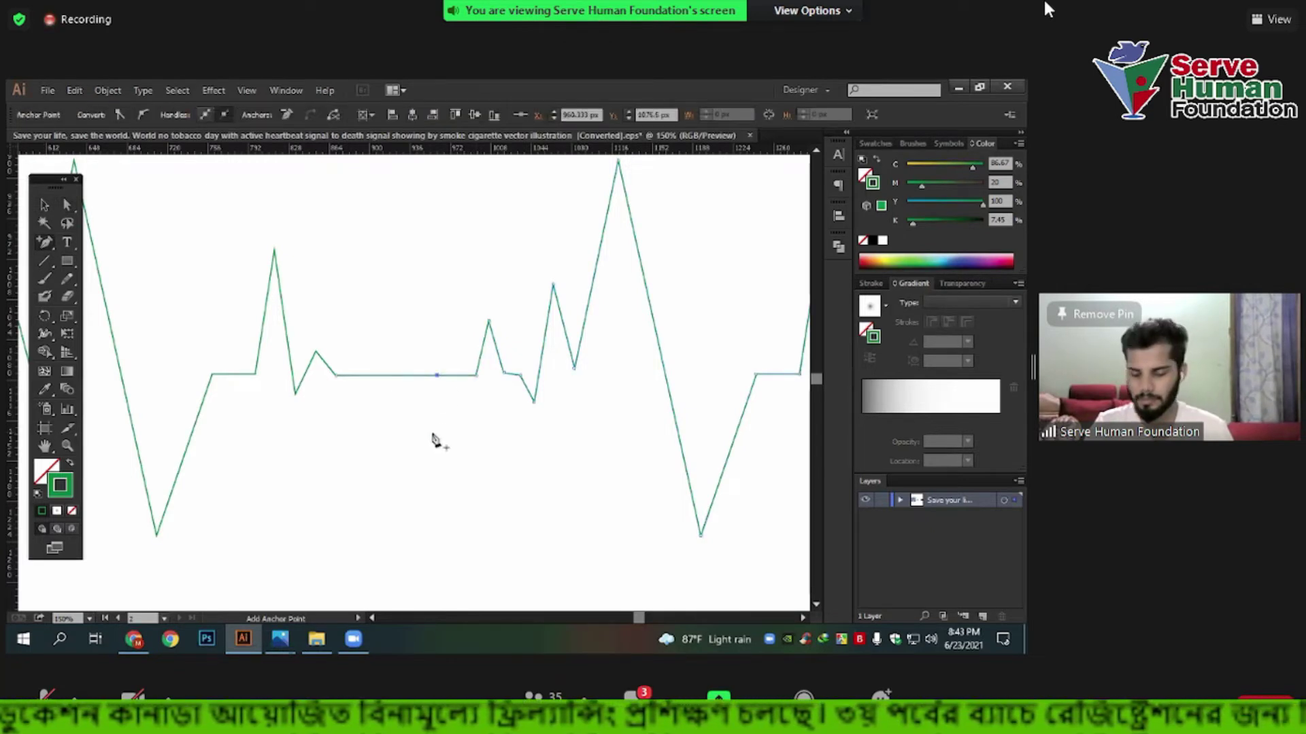
pyautogui.click(67, 204)
pyautogui.moveTo(431, 325); pyautogui.dragTo(440, 364)
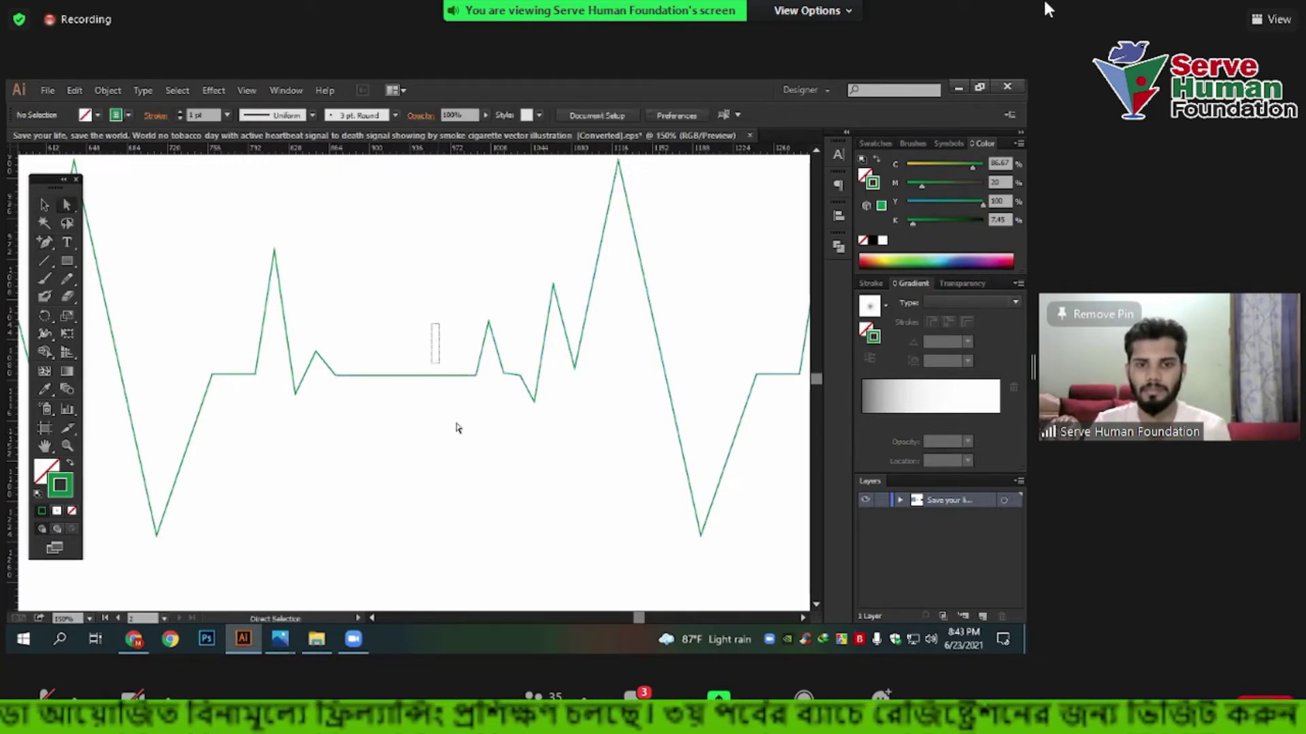
pyautogui.moveTo(454, 431); pyautogui.dragTo(447, 415)
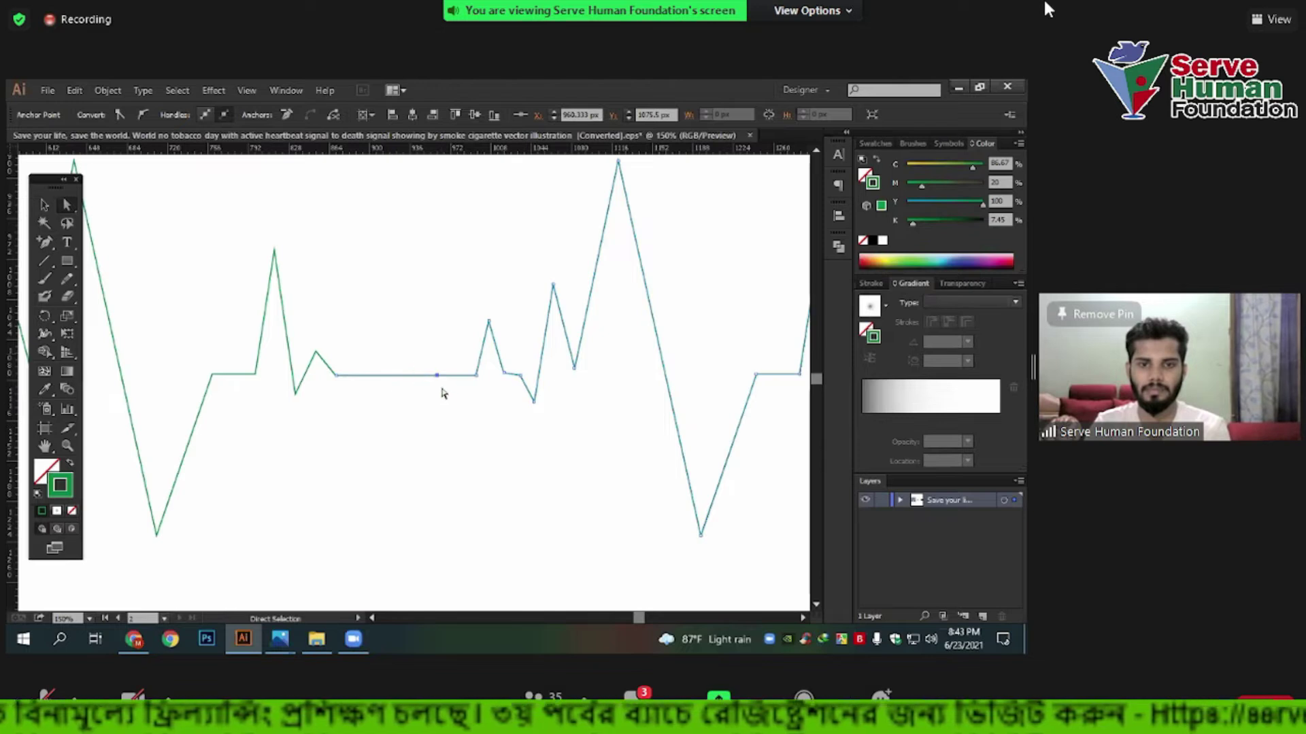
pyautogui.click(340, 378)
pyautogui.press('Delete')
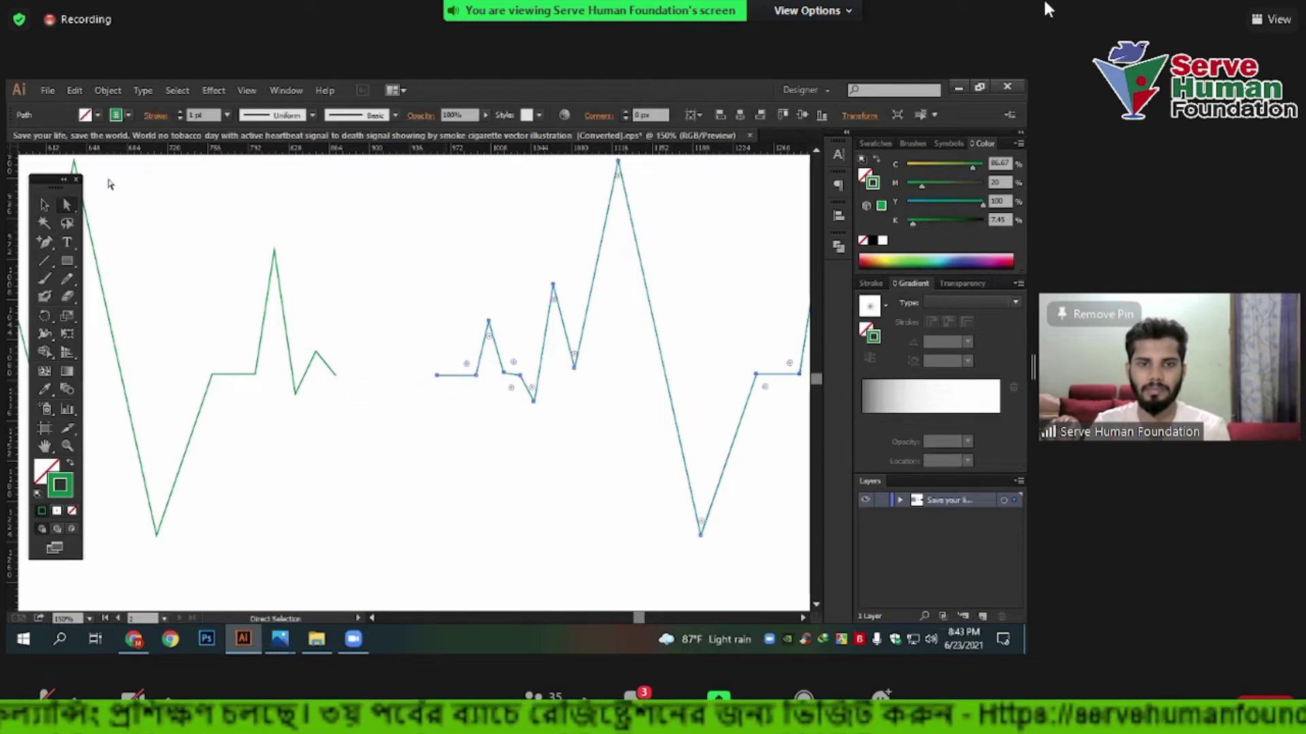
# Move the right-hand part of the heartbeat line about 90 px left.
pyautogui.click(43, 204)
pyautogui.click(503, 293)
pyautogui.moveTo(583, 342); pyautogui.dragTo(480, 347)
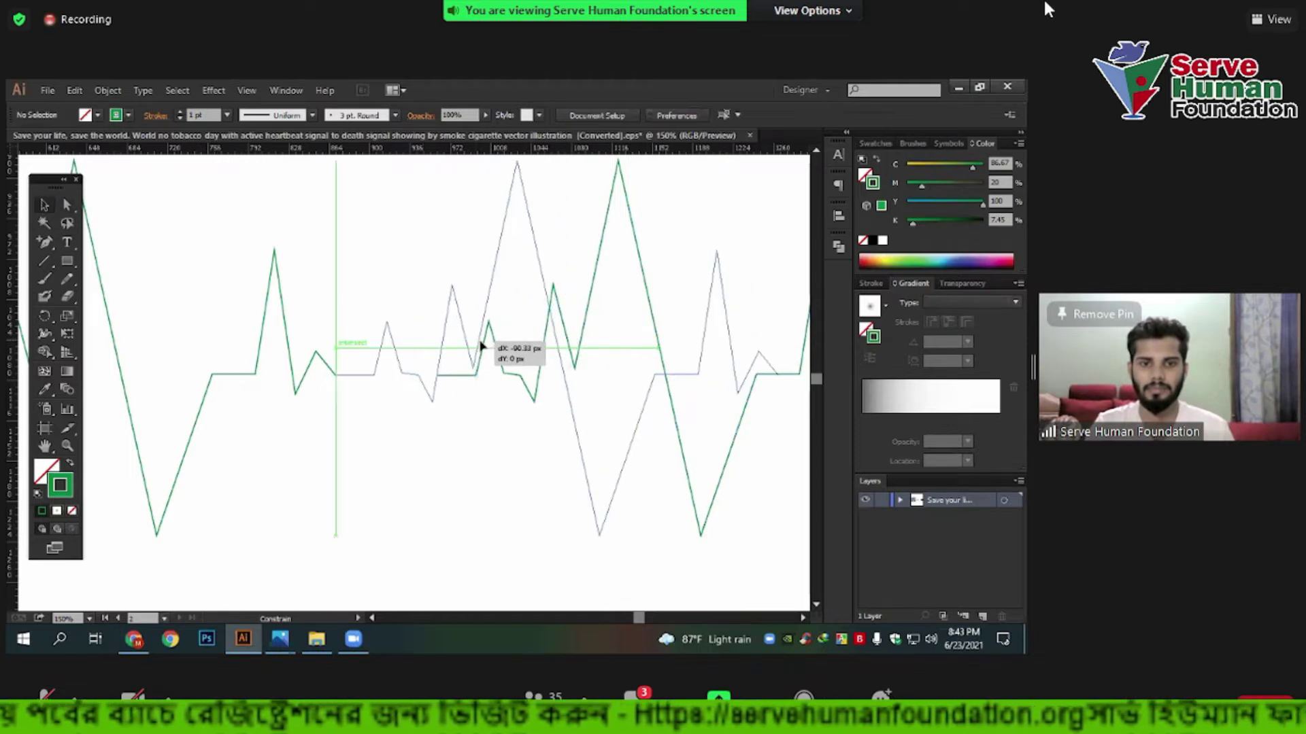
pyautogui.click(344, 394)
pyautogui.hotkey('ctrl', '+')
pyautogui.hotkey('ctrl', '+')
pyautogui.hotkey('ctrl', '+')
# Select the two loose line ends and Join them into one continuous path.
pyautogui.click(66, 205)
pyautogui.moveTo(353, 400); pyautogui.dragTo(275, 310)
pyautogui.rightClick(325, 290)
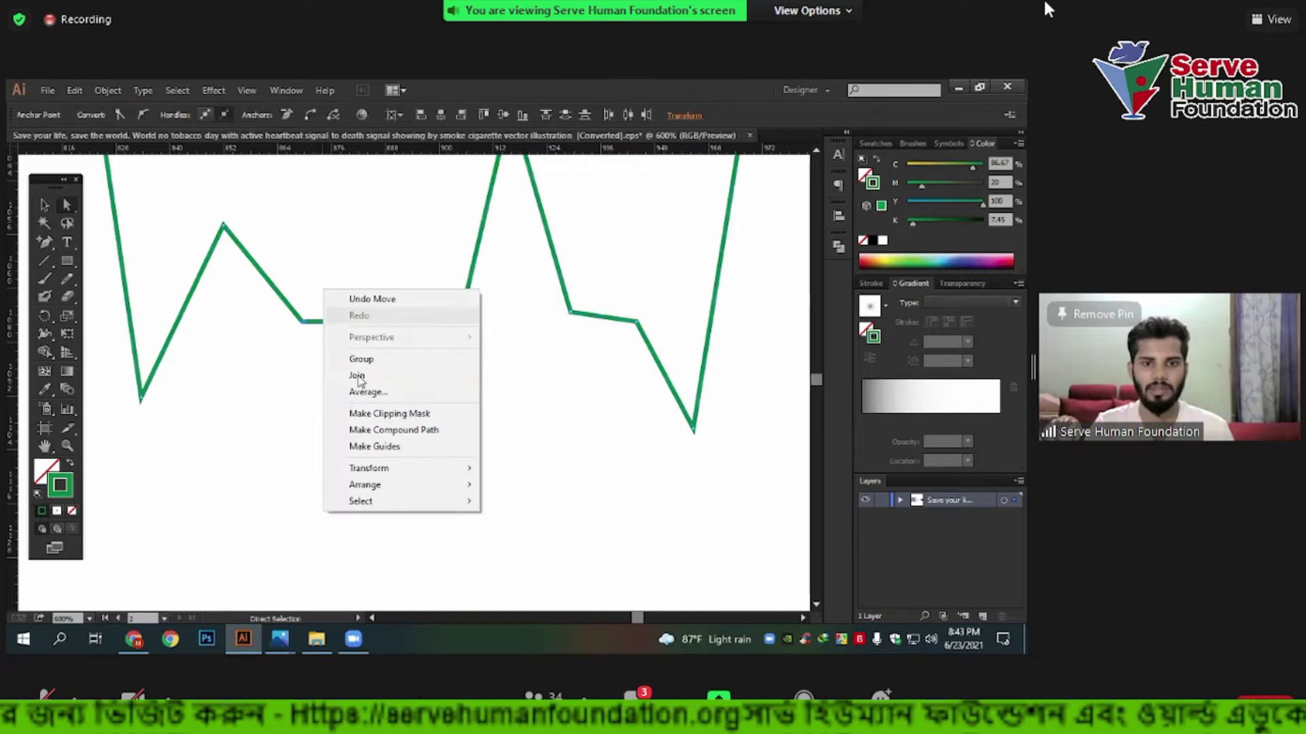
pyautogui.click(359, 376)
pyautogui.press('v')
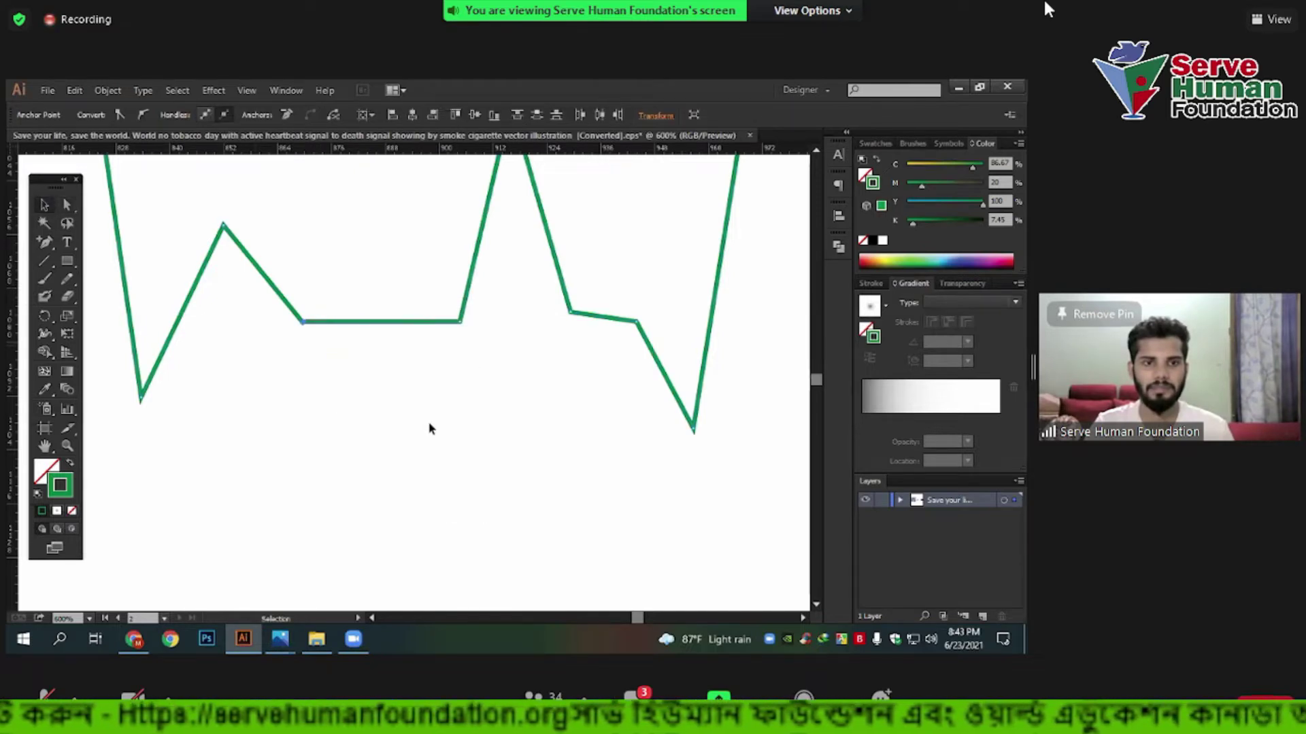
pyautogui.click(429, 428)
pyautogui.hotkey('ctrl', '-')
pyautogui.hotkey('ctrl', '-')
pyautogui.hotkey('ctrl', '-')
pyautogui.hotkey('ctrl', '-')
pyautogui.hotkey('ctrl', '-')
pyautogui.hotkey('ctrl', '-')
pyautogui.hotkey('ctrl', '-')
pyautogui.hotkey('ctrl', '-')
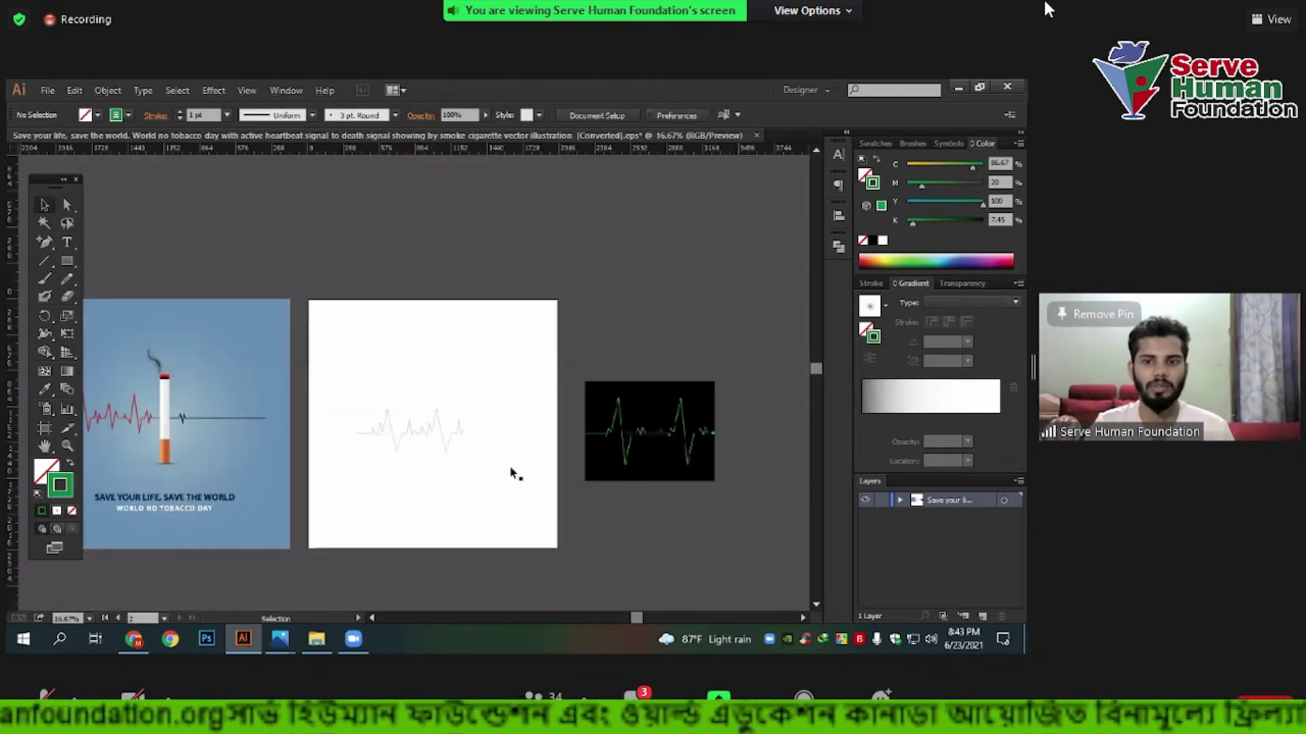
# Delete the black reference heartbeat image and set the green line's stroke to 5 pt.
pyautogui.moveTo(626, 360); pyautogui.dragTo(736, 527)
pyautogui.press('Delete')
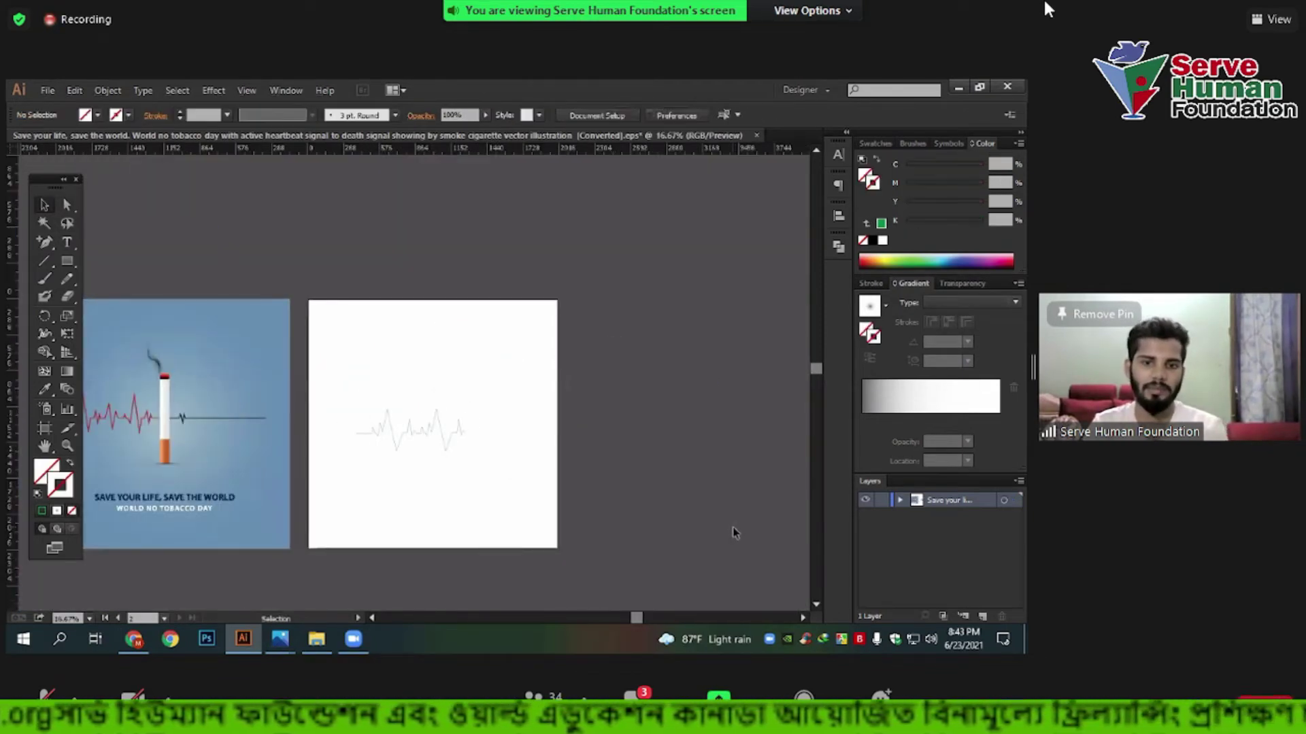
pyautogui.moveTo(476, 393); pyautogui.dragTo(431, 501)
pyautogui.hotkey('ctrl', '+')
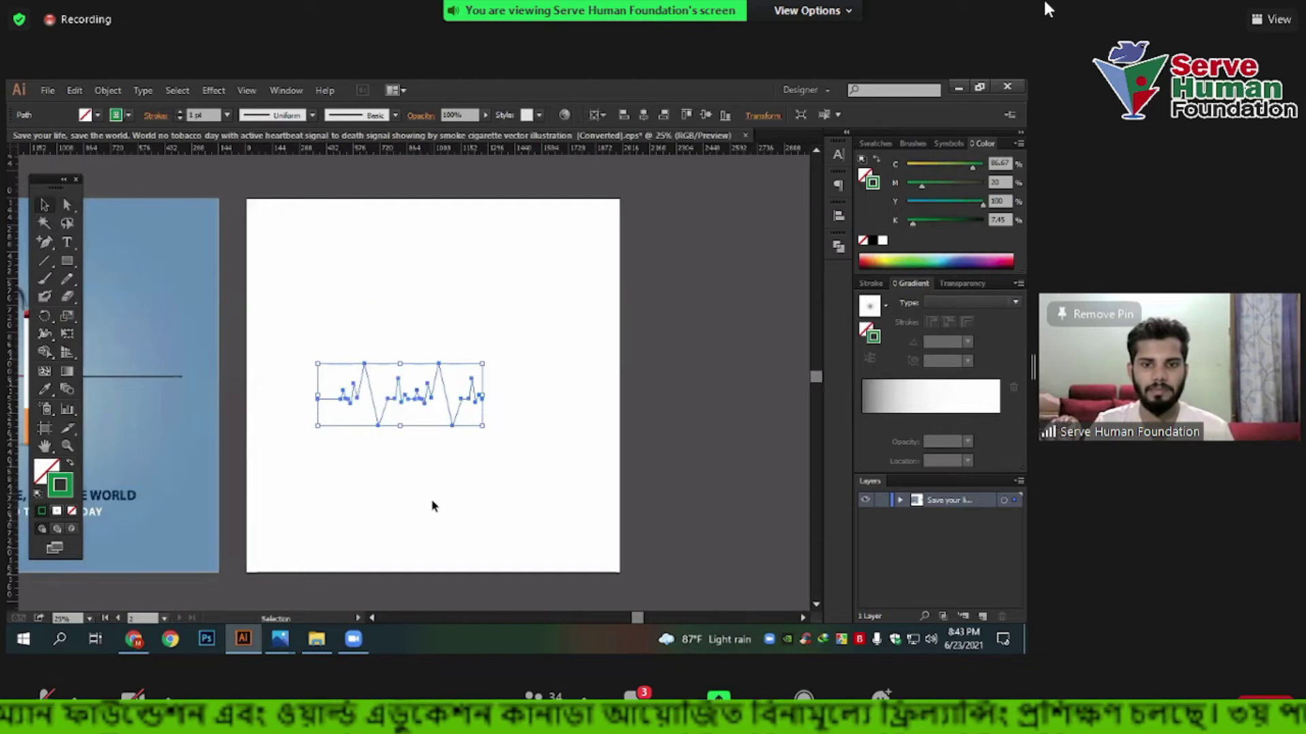
pyautogui.click(181, 112)
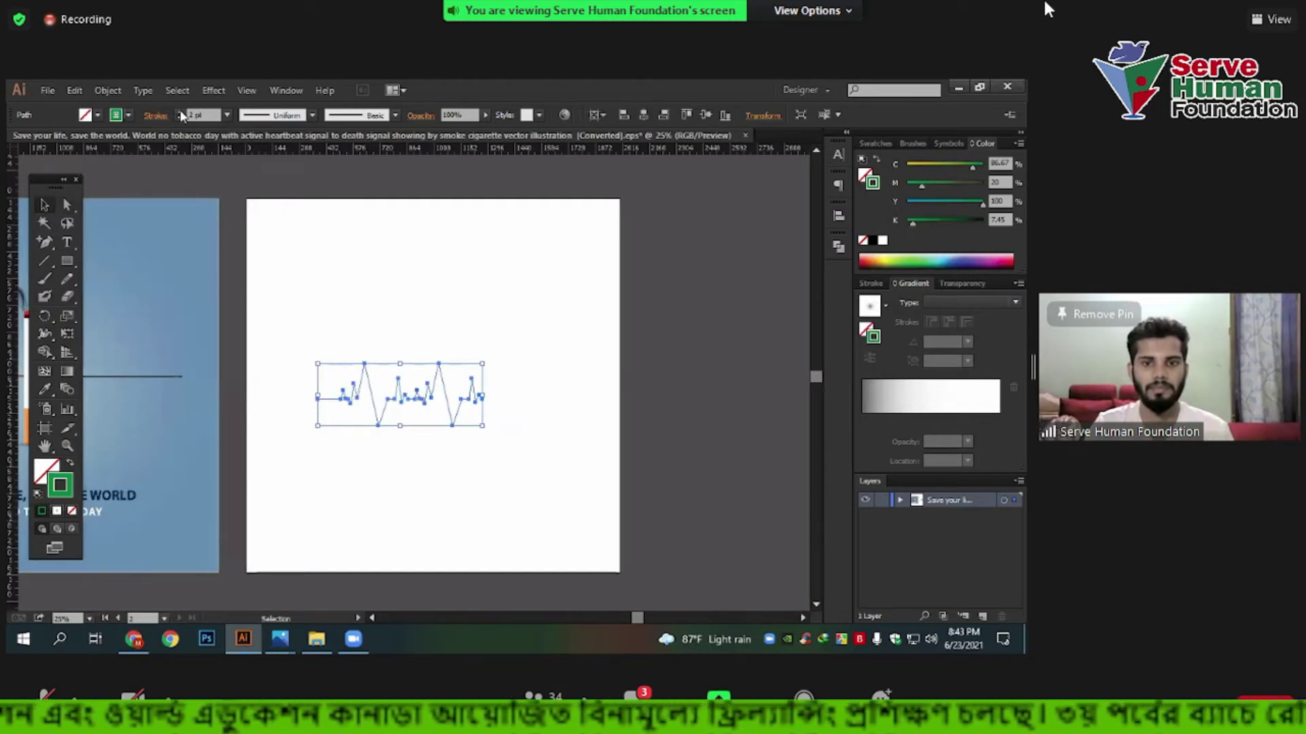
pyautogui.click(181, 115)
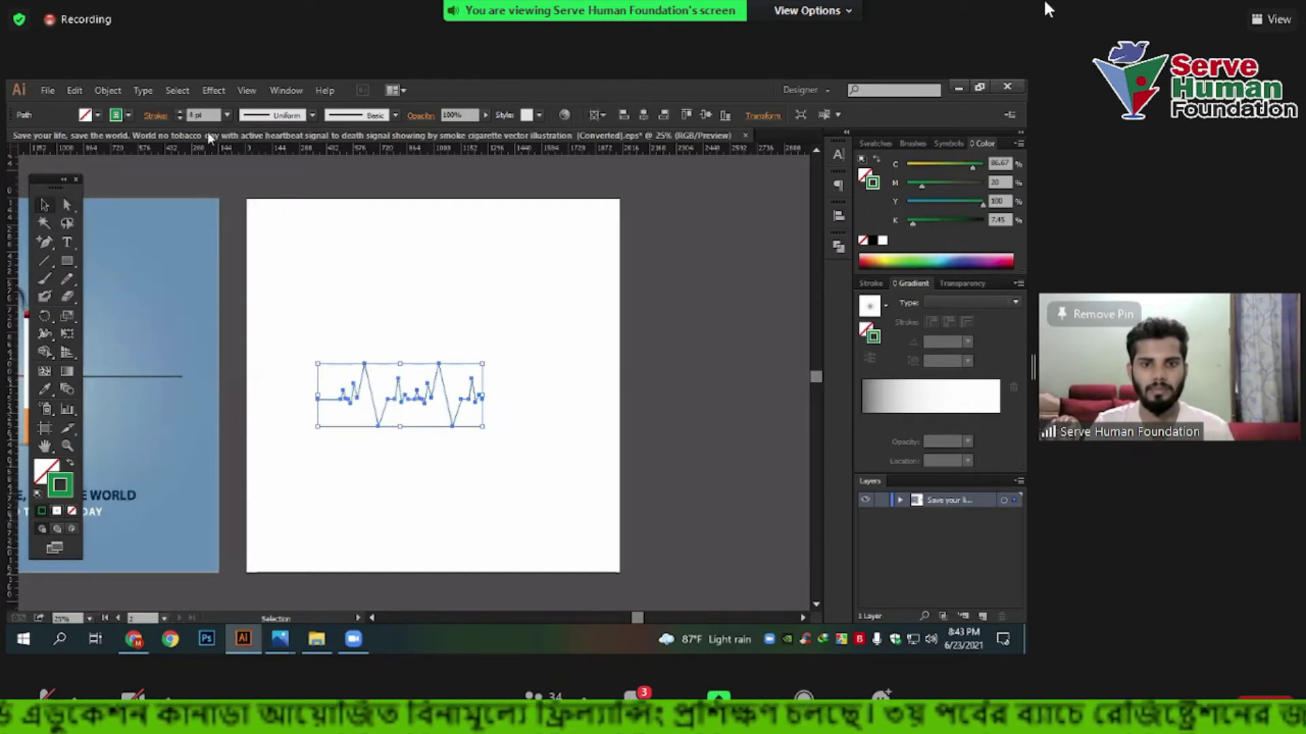
pyautogui.click(481, 345)
pyautogui.scroll(1, 458, 388)
pyautogui.scroll(2, 456, 392)
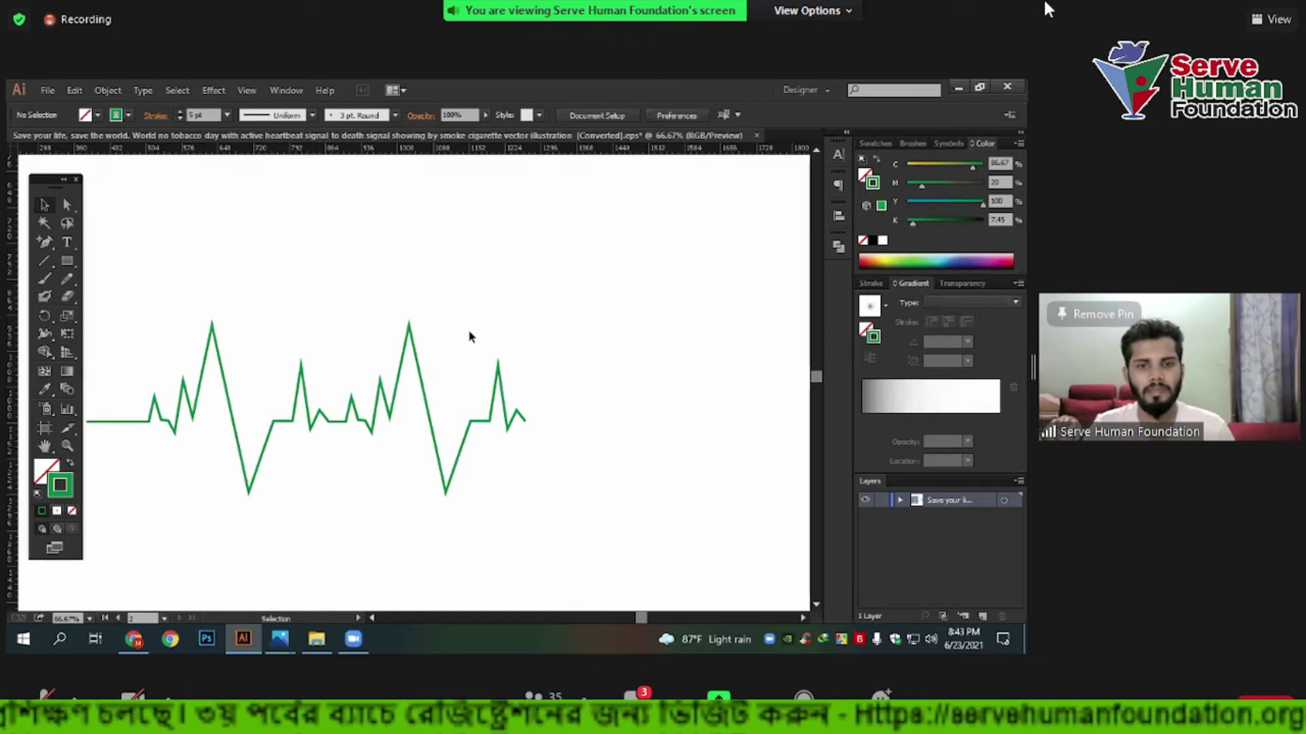
pyautogui.scroll(-2, 469, 336)
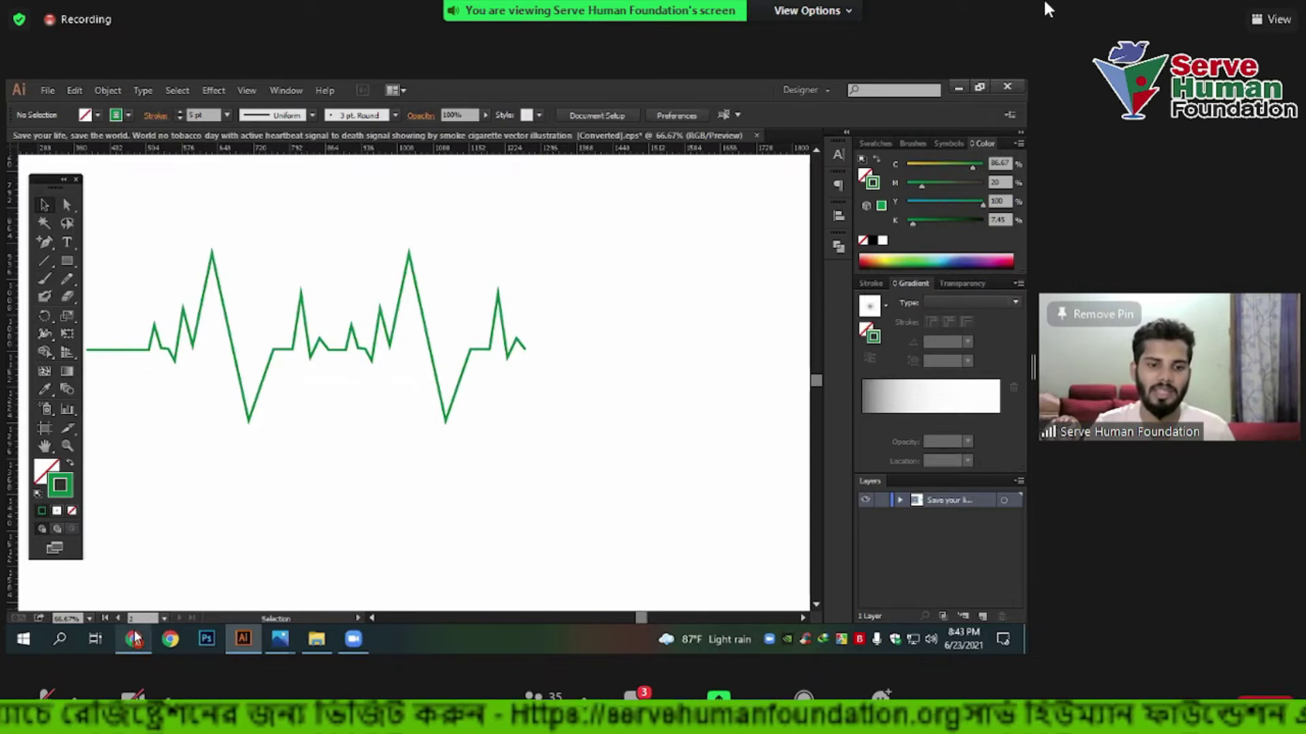
pyautogui.moveTo(133, 639)
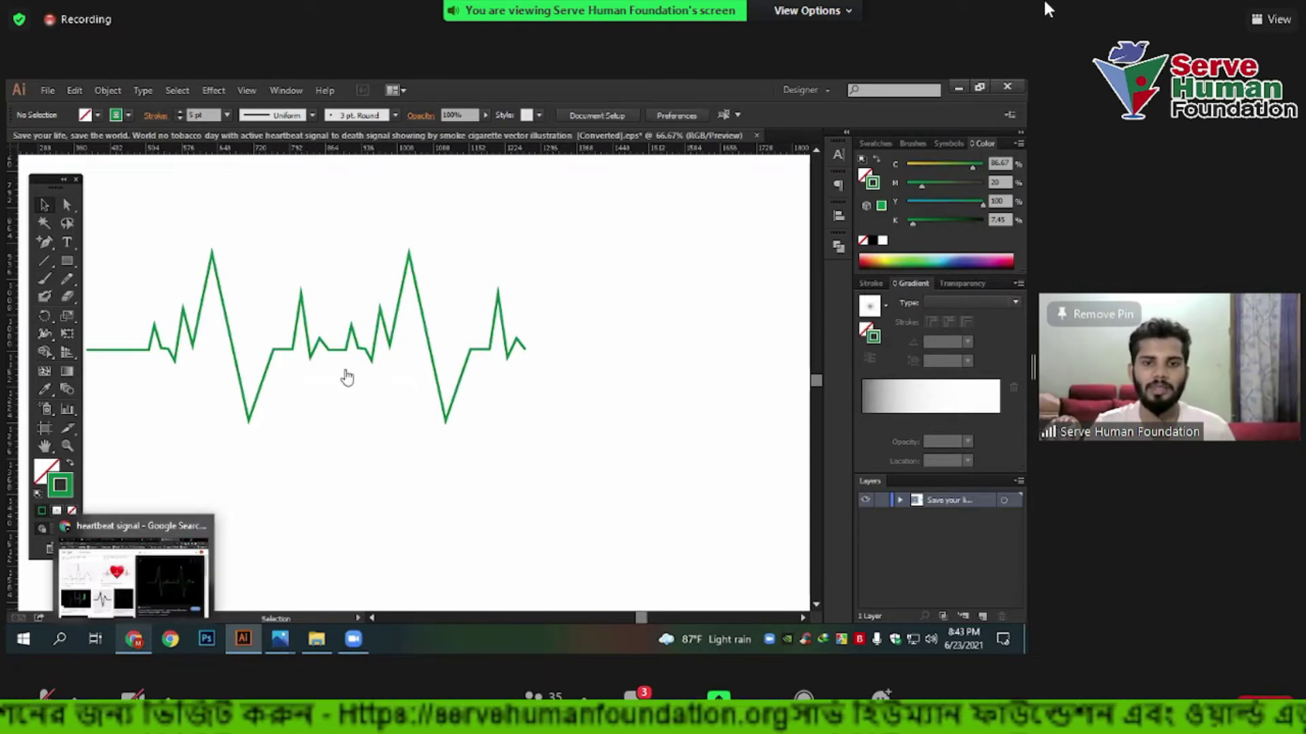
# Search Google Images for 'skull vector' and preview the first skull illustration.
pyautogui.click(133, 578)
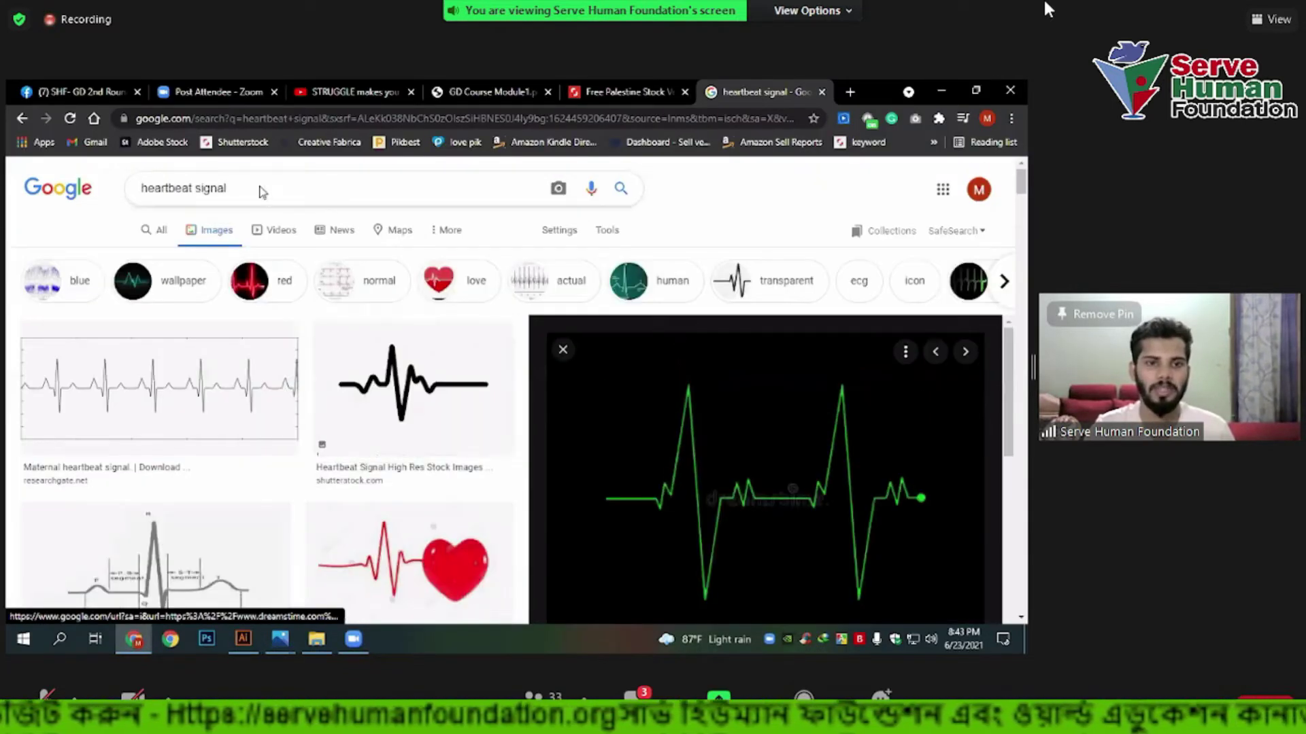
pyautogui.moveTo(262, 192); pyautogui.dragTo(82, 192)
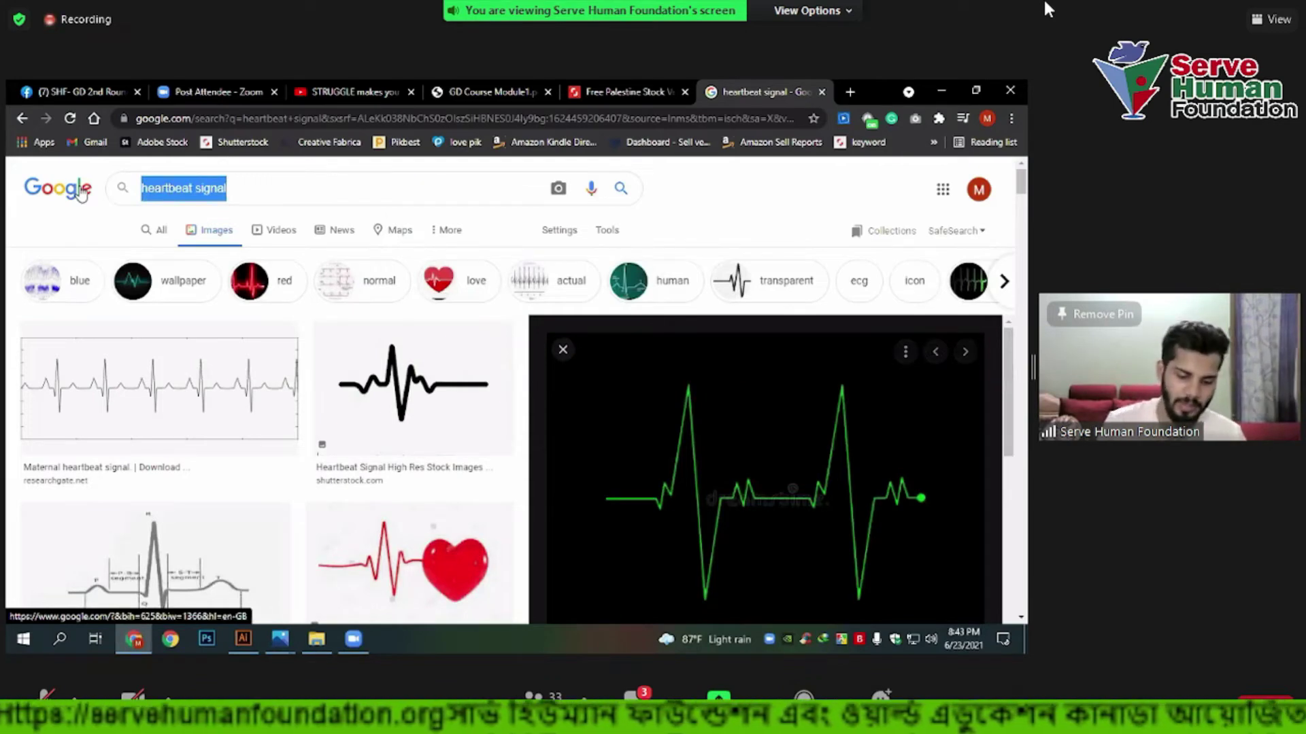
pyautogui.write('skull')
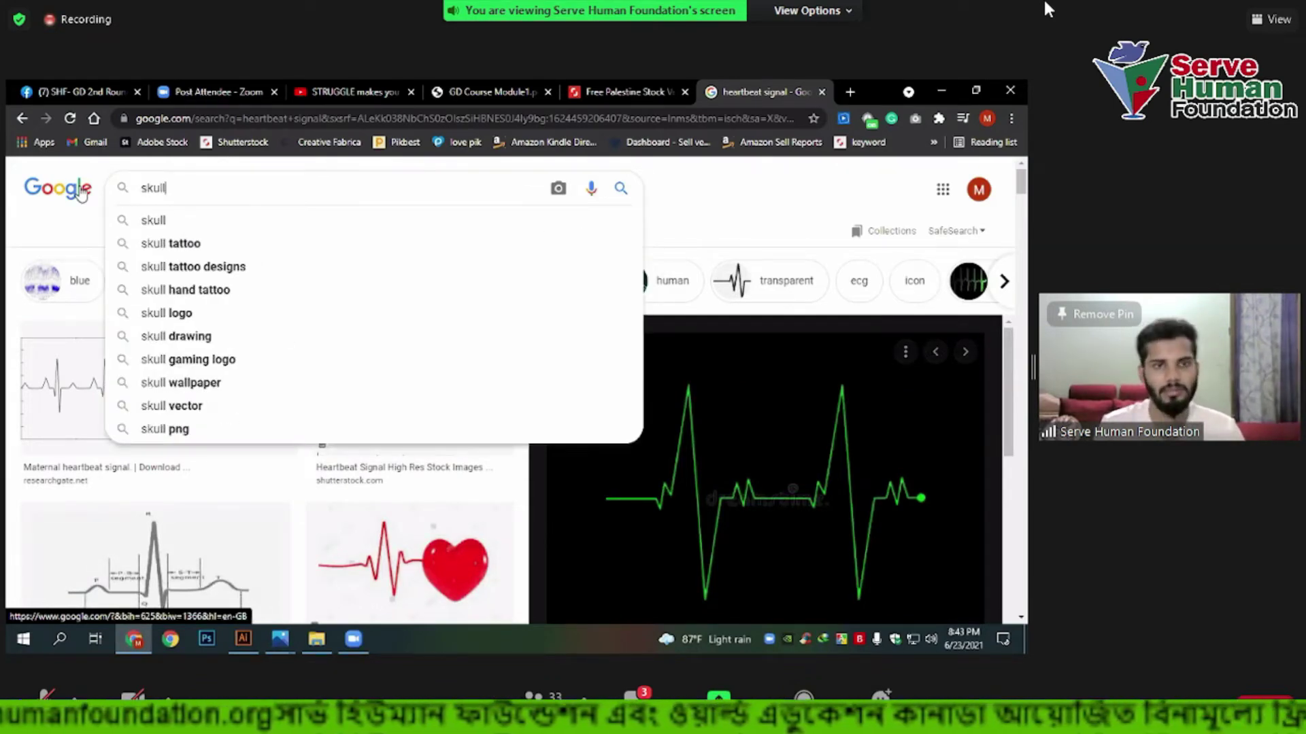
pyautogui.press('Return')
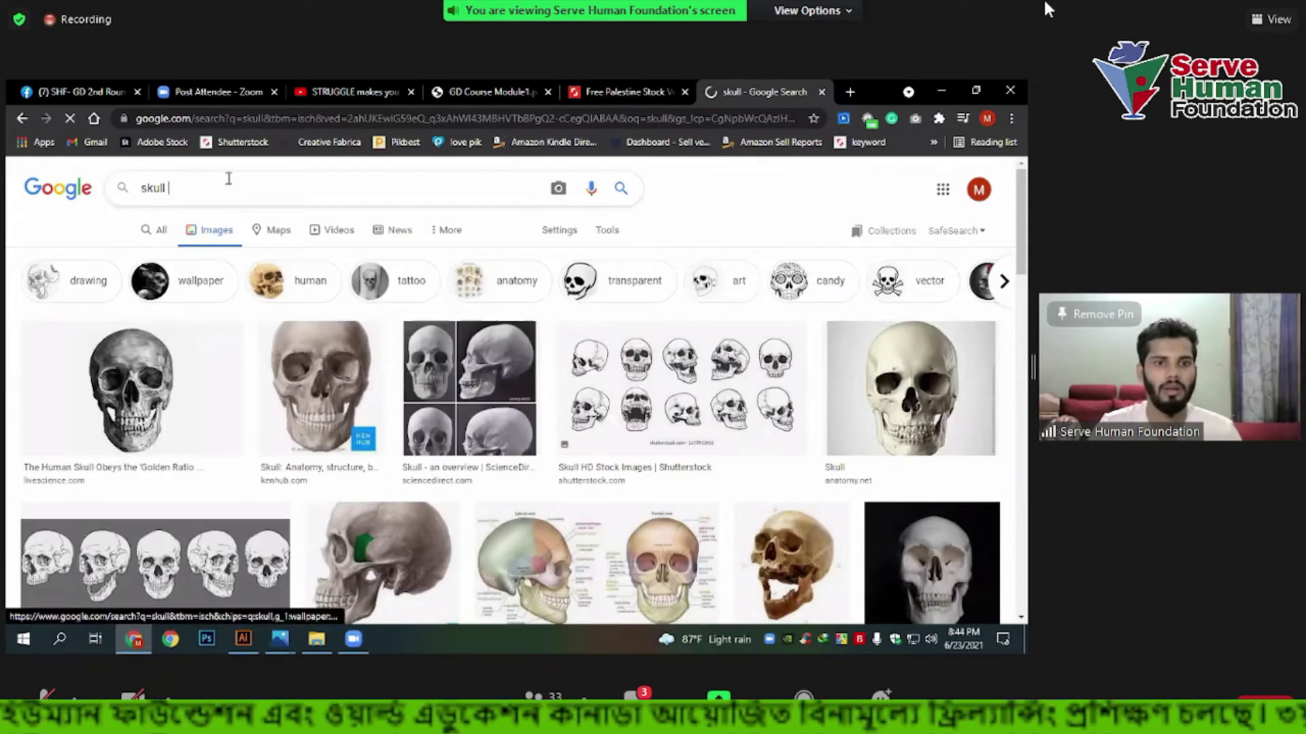
pyautogui.click(229, 179)
pyautogui.write('vect')
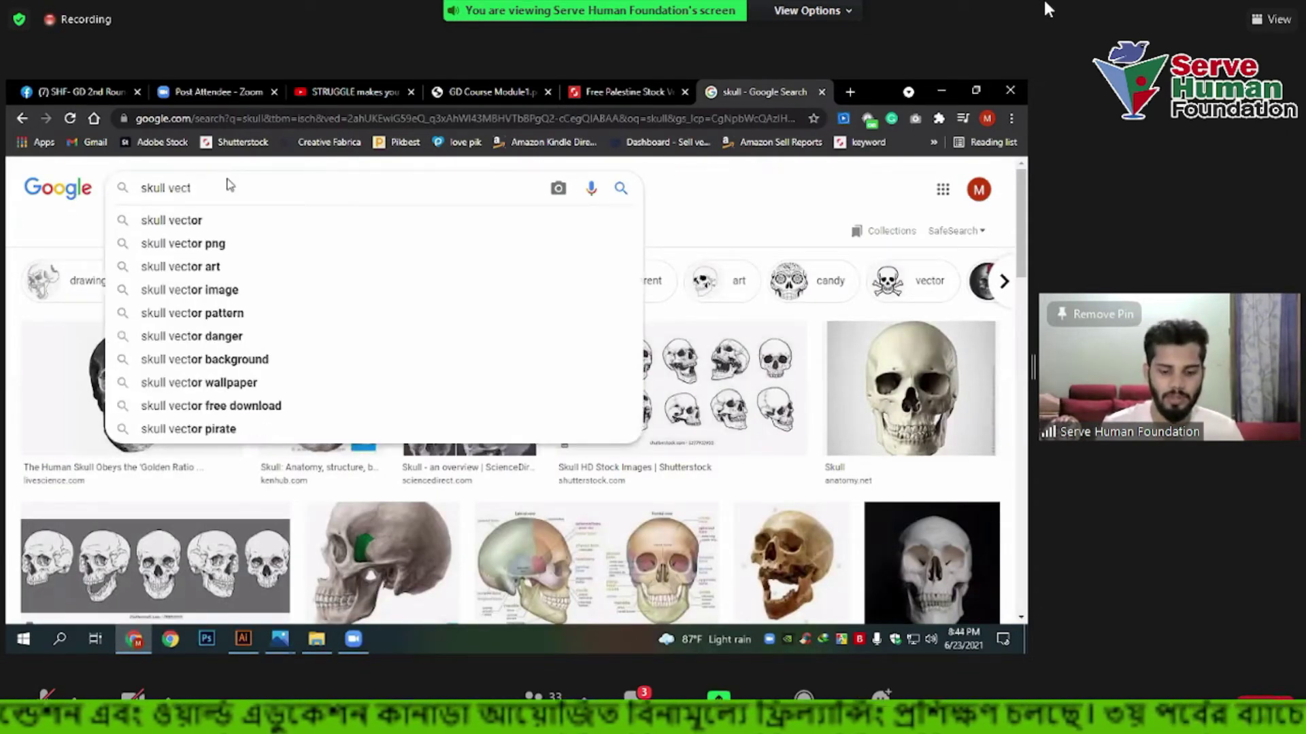
pyautogui.write('or')
pyautogui.press('Return')
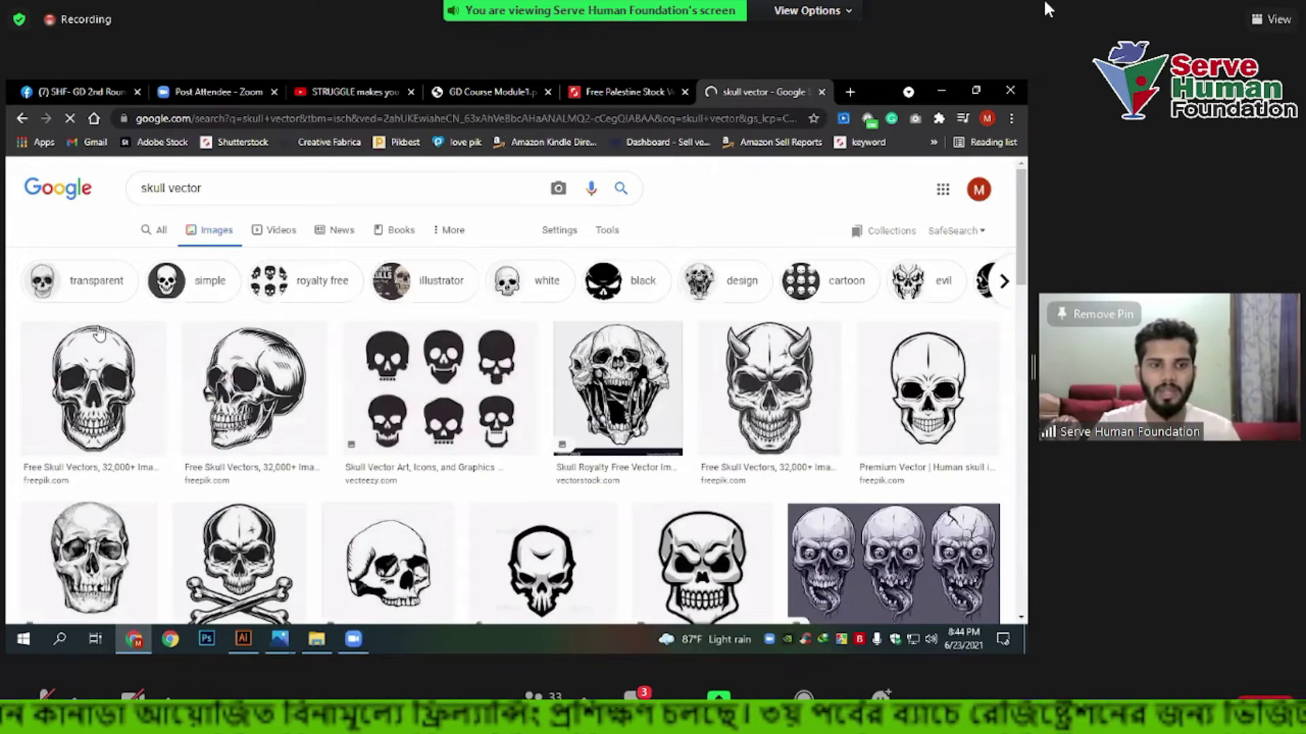
pyautogui.click(99, 333)
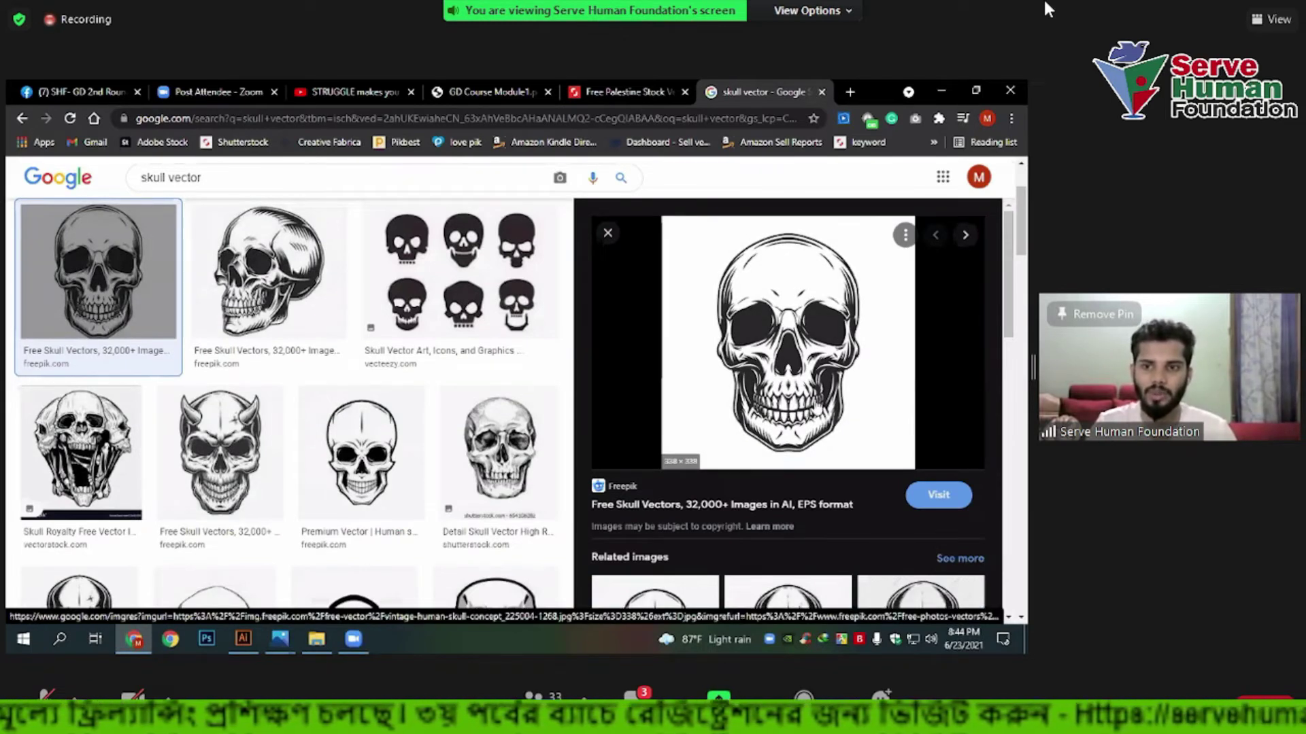
pyautogui.scroll(2, 799, 384)
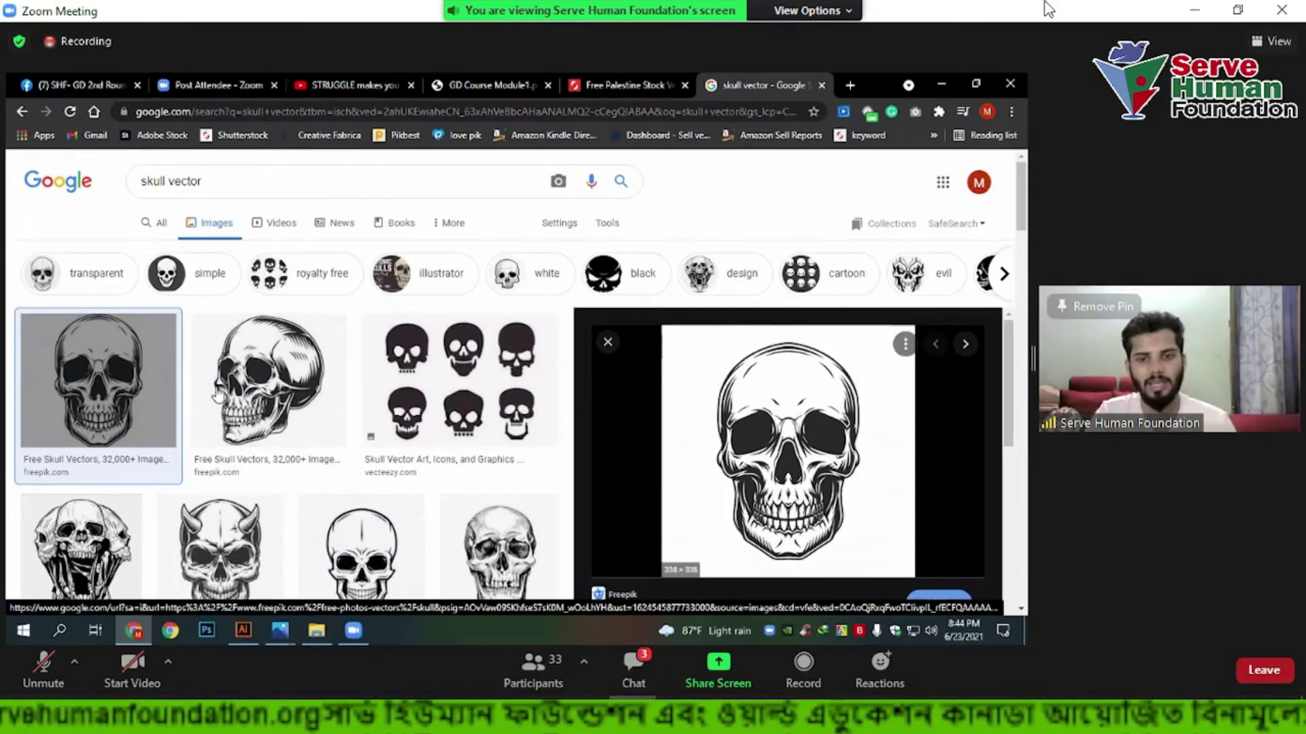
# Switch to OBS and back, then maximize Zoom and make the shared view full screen.
pyautogui.hotkey('alt', 'Tab')
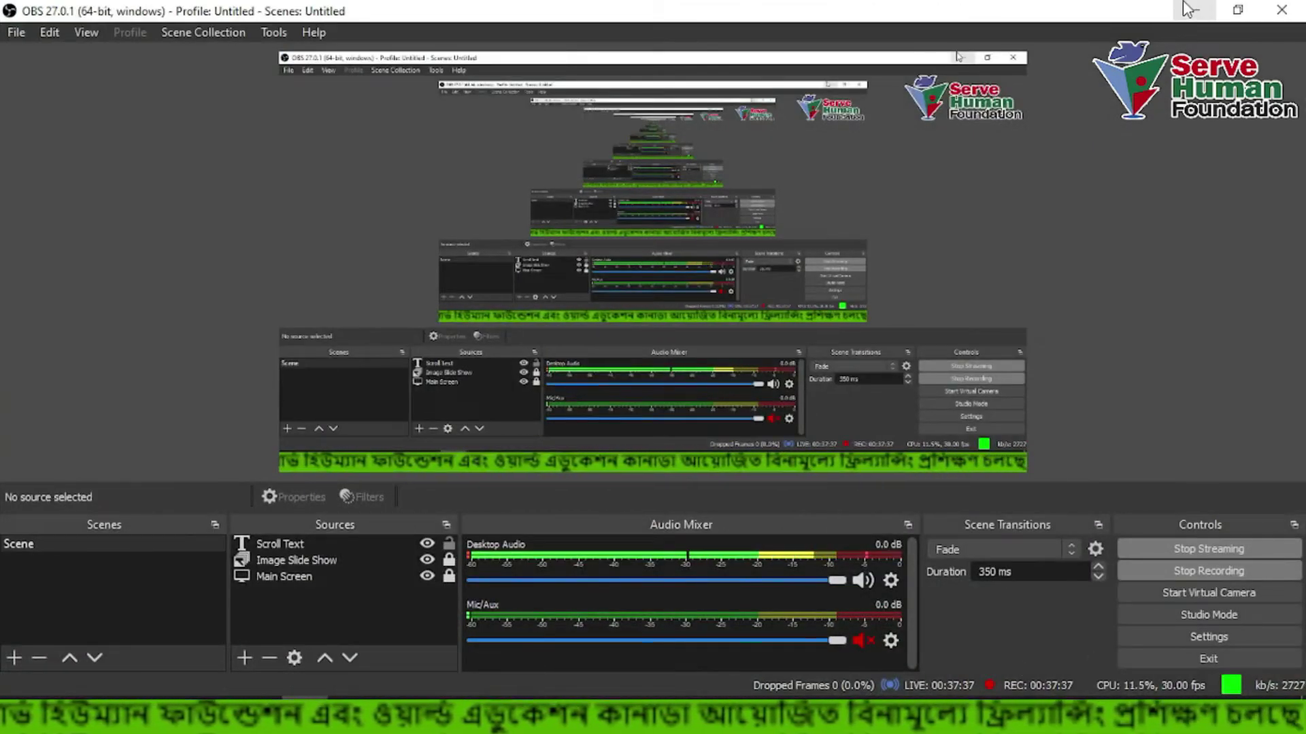
pyautogui.hotkey('alt', 'Tab')
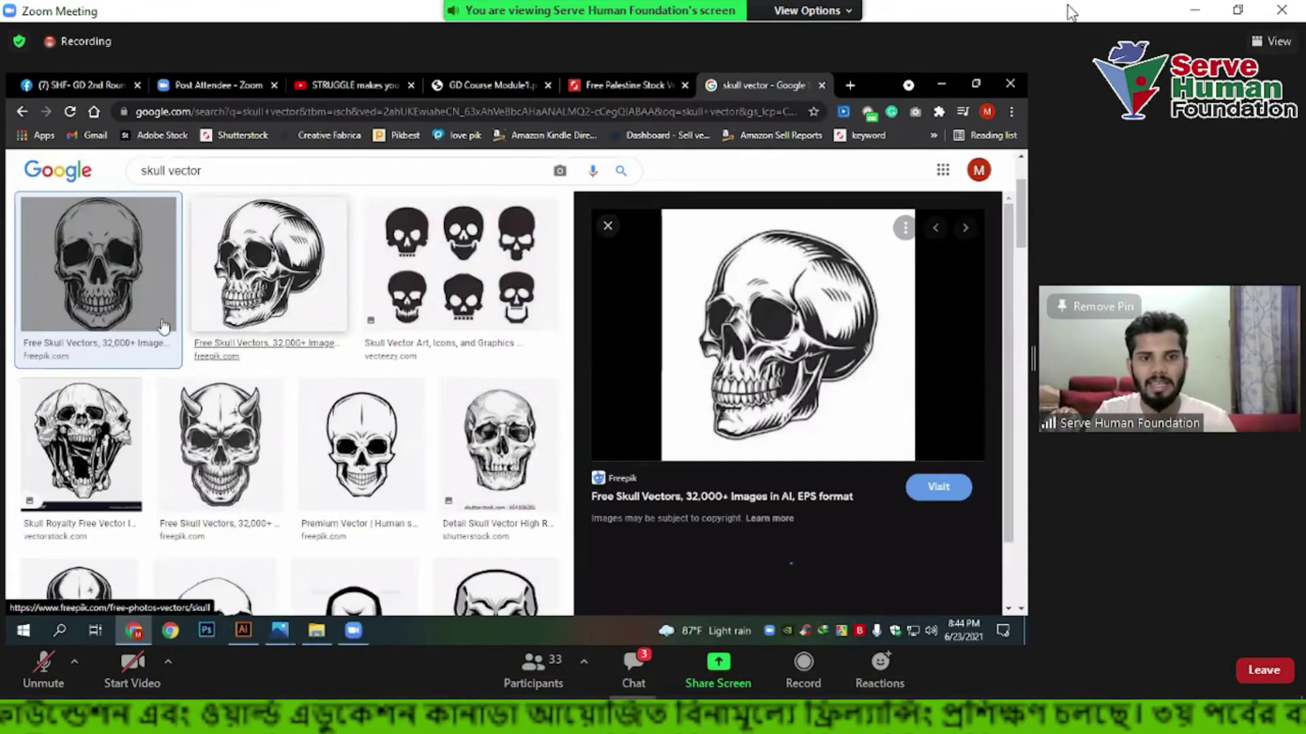
pyautogui.click(1236, 10)
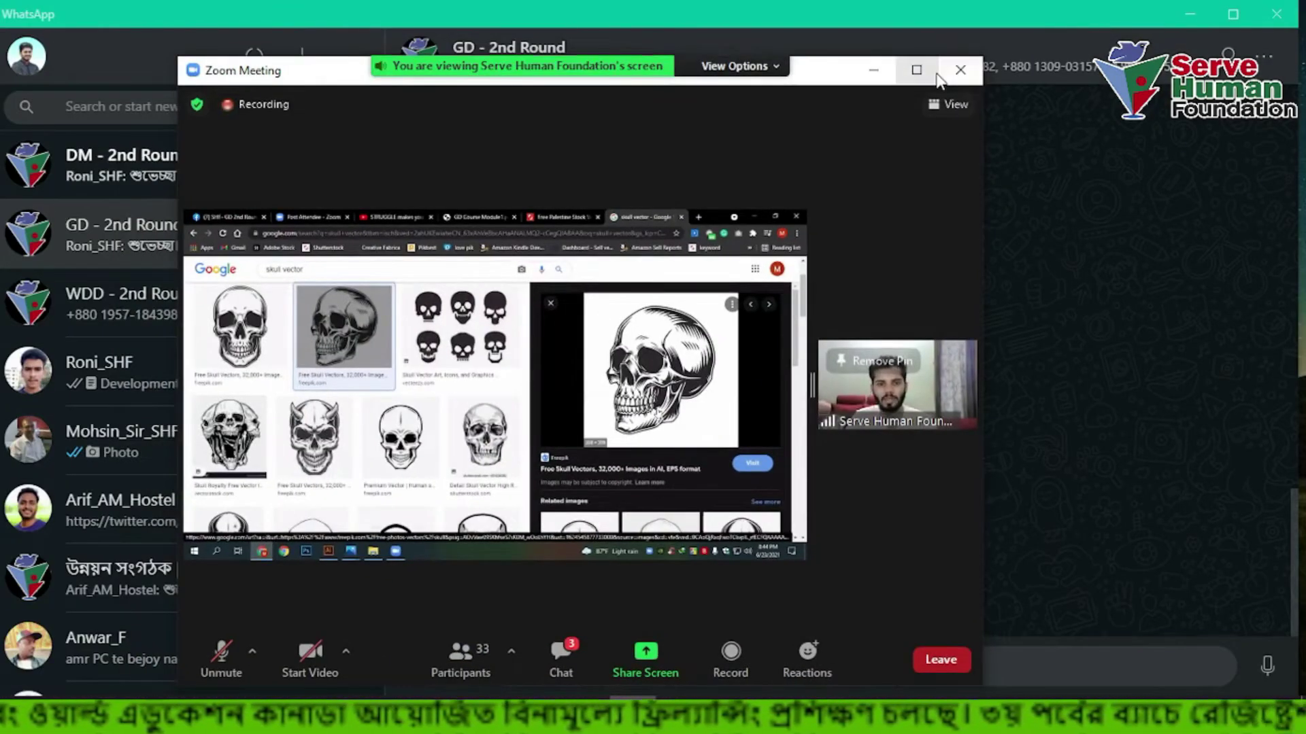
pyautogui.click(913, 66)
pyautogui.doubleClick(924, 18)
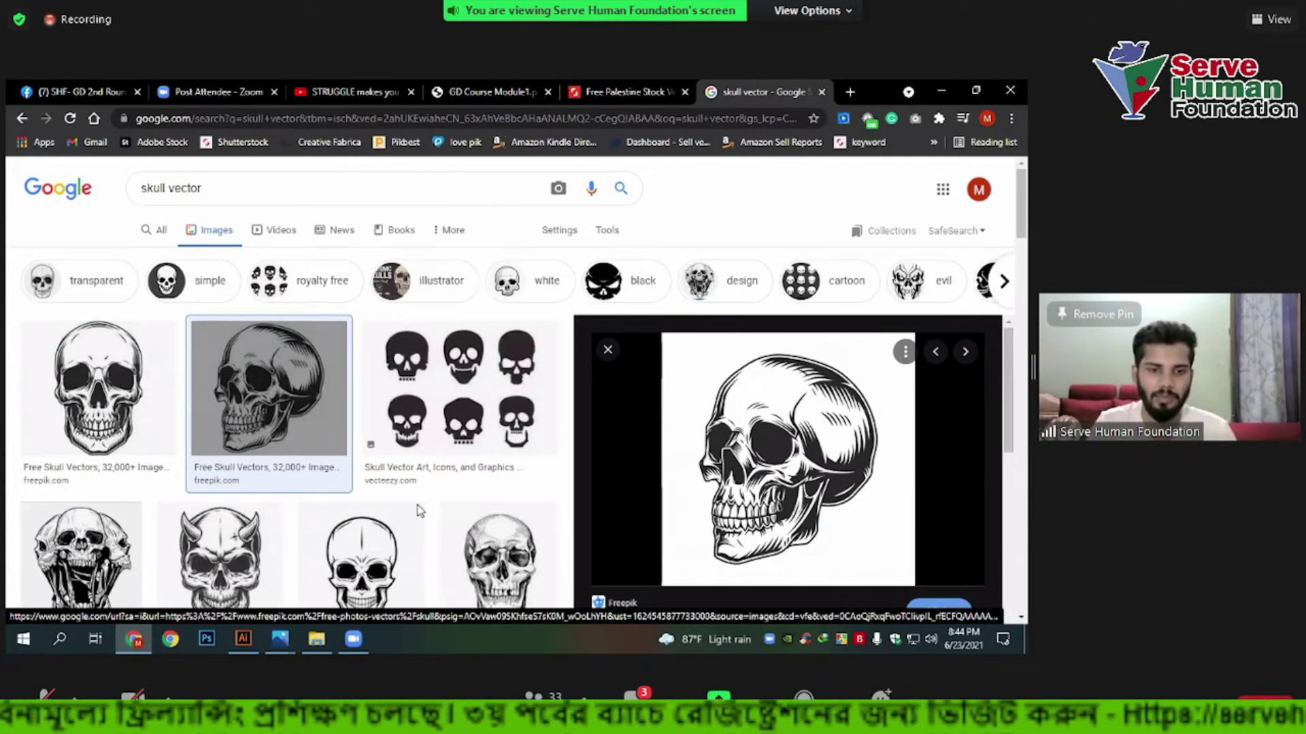
# Back in Illustrator, drag the black heartbeat image onto the white artboard.
pyautogui.click(242, 639)
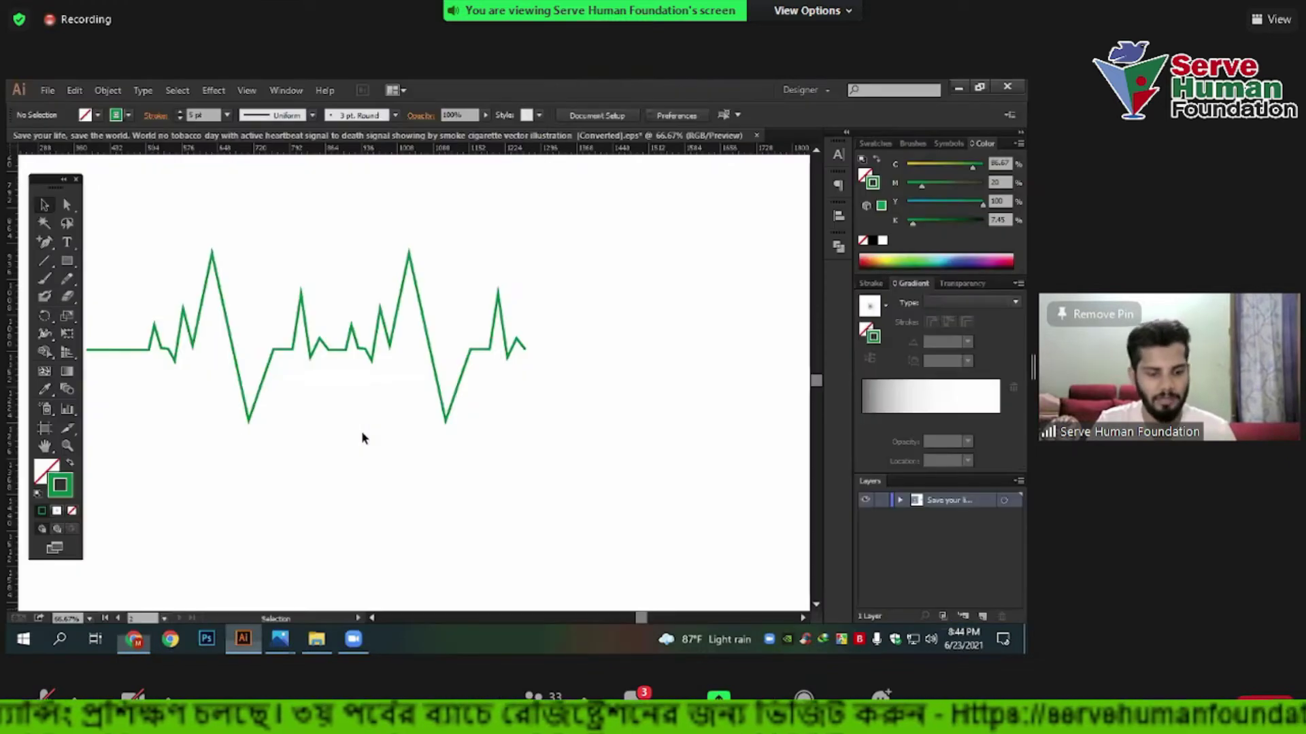
pyautogui.scroll(-3, 566, 379)
pyautogui.scroll(-3, 566, 379)
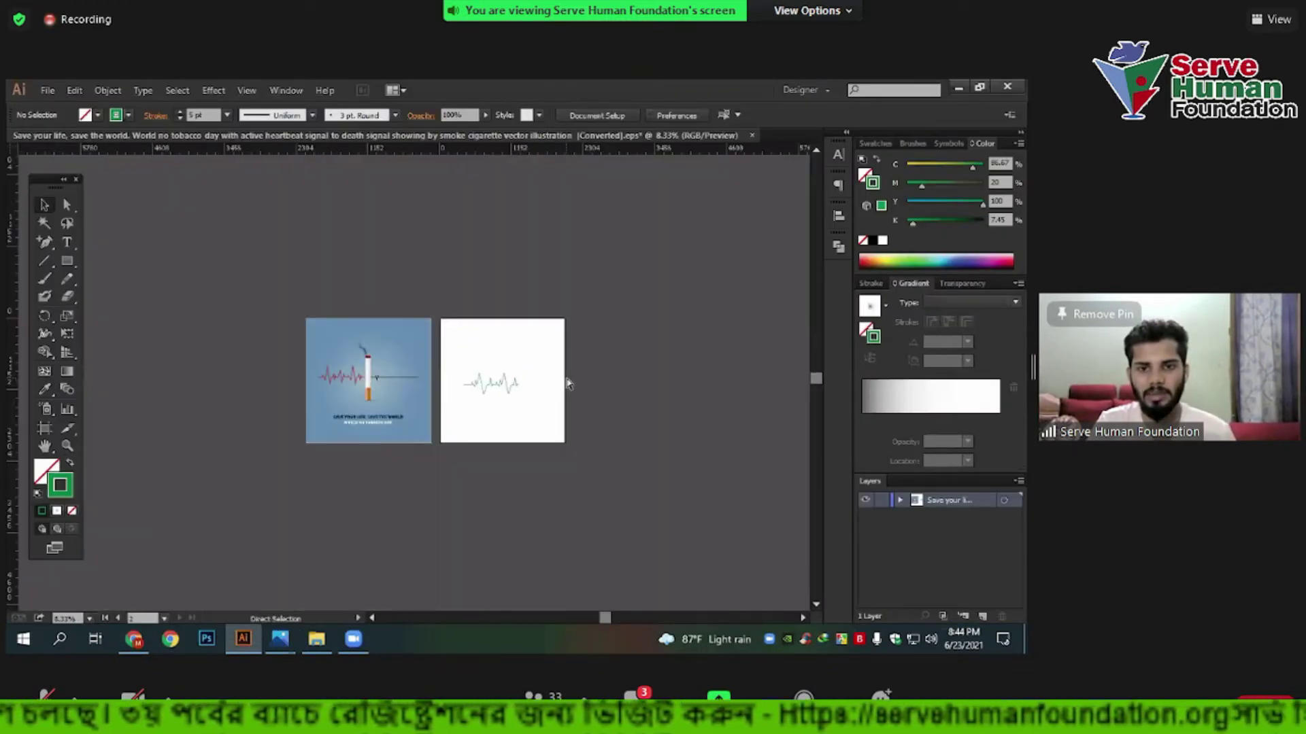
pyautogui.hotkey('ctrl', 'a')
pyautogui.click(574, 407)
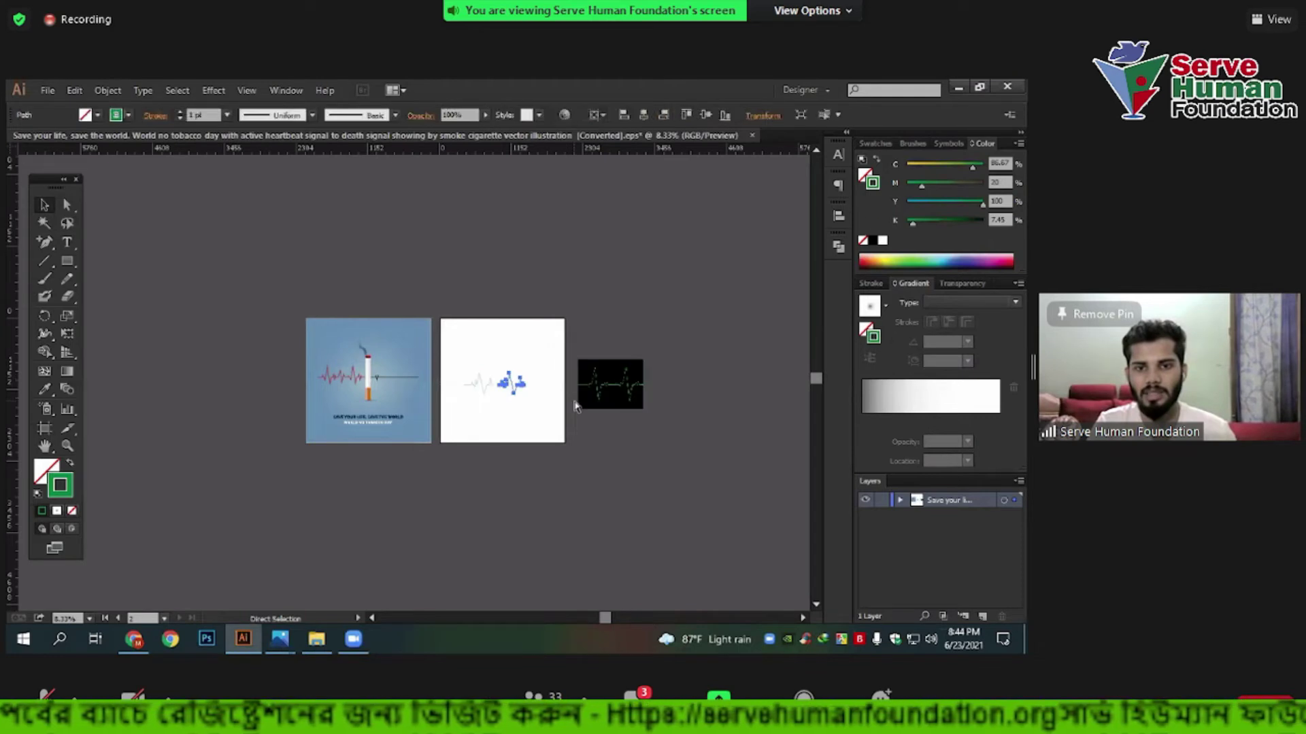
pyautogui.scroll(2, 632, 402)
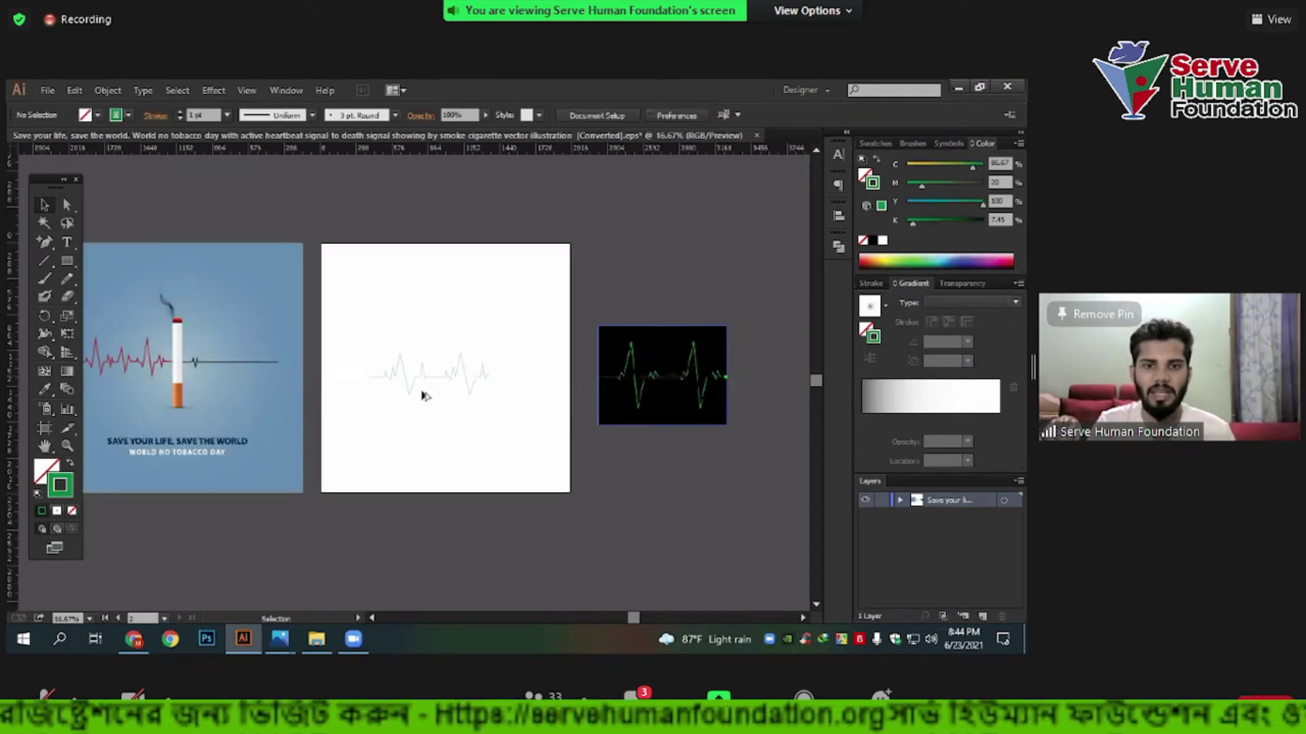
pyautogui.moveTo(663, 402); pyautogui.dragTo(435, 402)
pyautogui.scroll(5, 442, 422)
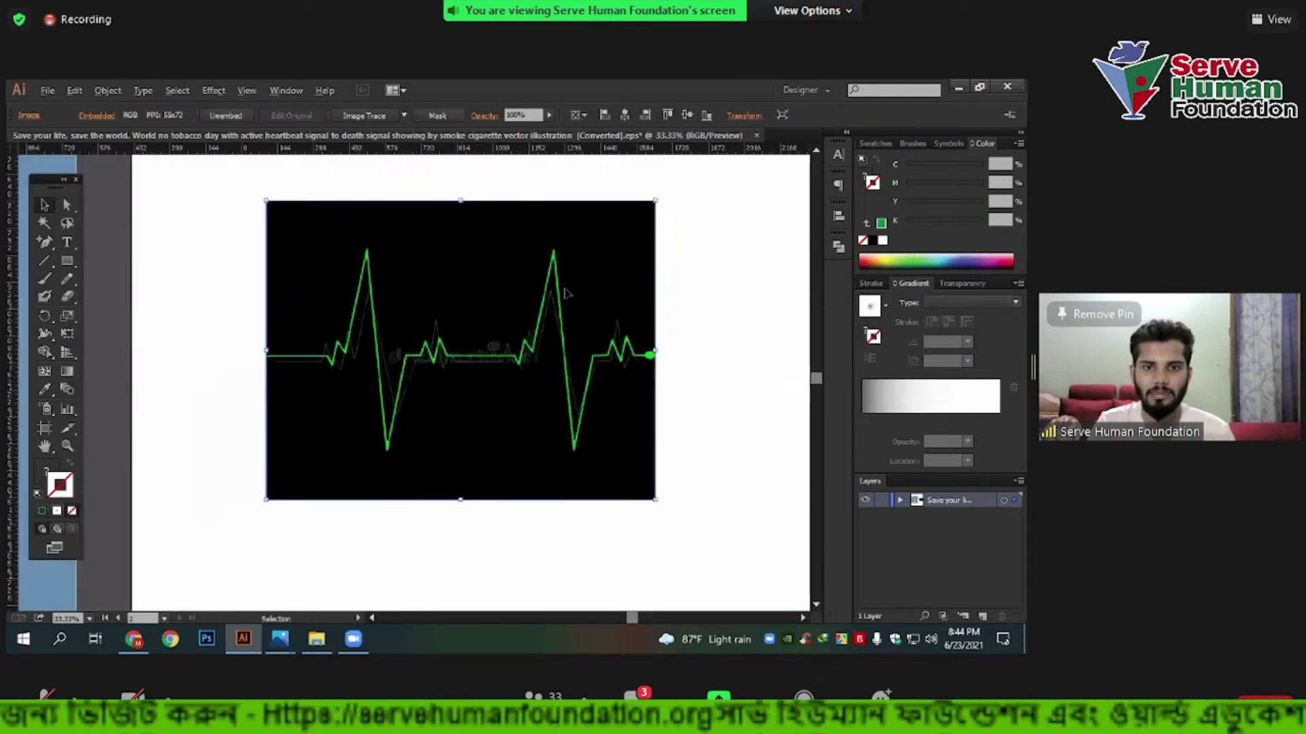
pyautogui.scroll(-2, 471, 458)
pyautogui.moveTo(476, 578)
pyautogui.mouseDown()
pyautogui.moveTo(484, 403)
pyautogui.moveTo(446, 544)
pyautogui.moveTo(378, 473)
pyautogui.mouseUp()
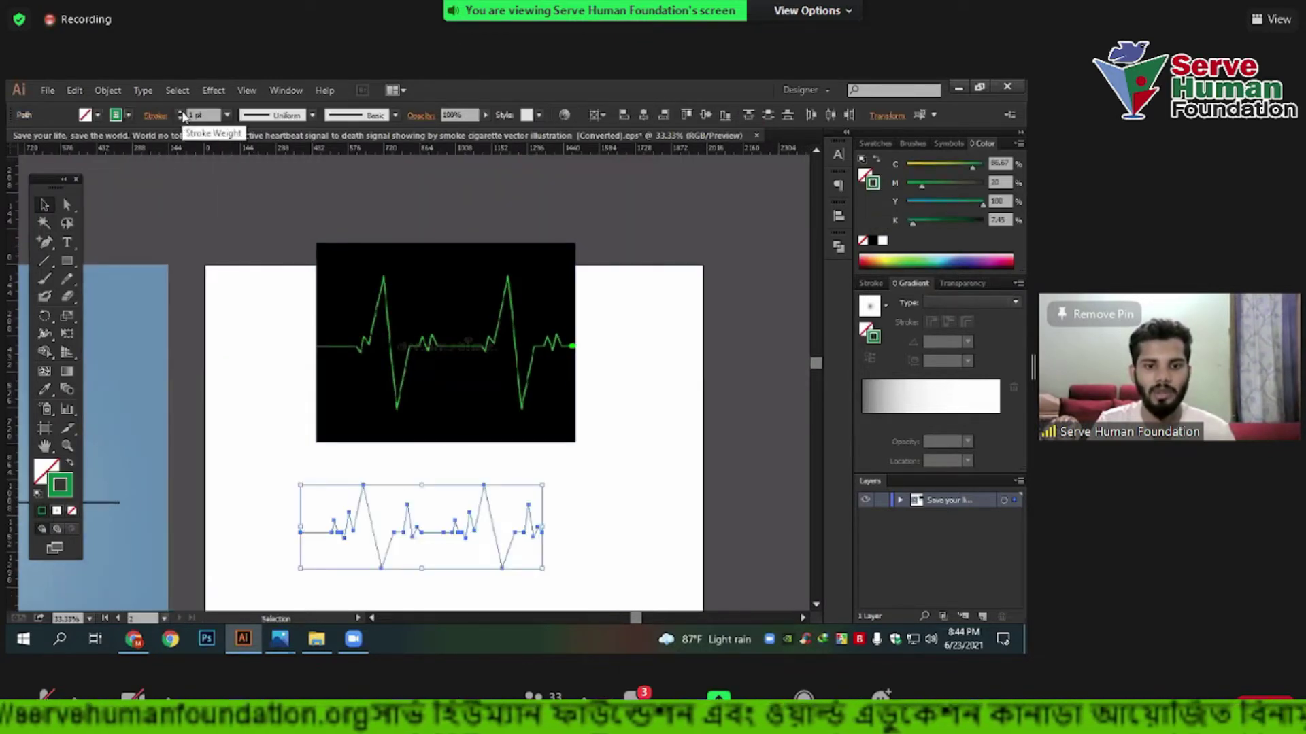
# Set the heartbeat line's stroke to 11 pt and its left part to 2 pt.
pyautogui.click(181, 112)
pyautogui.click(282, 379)
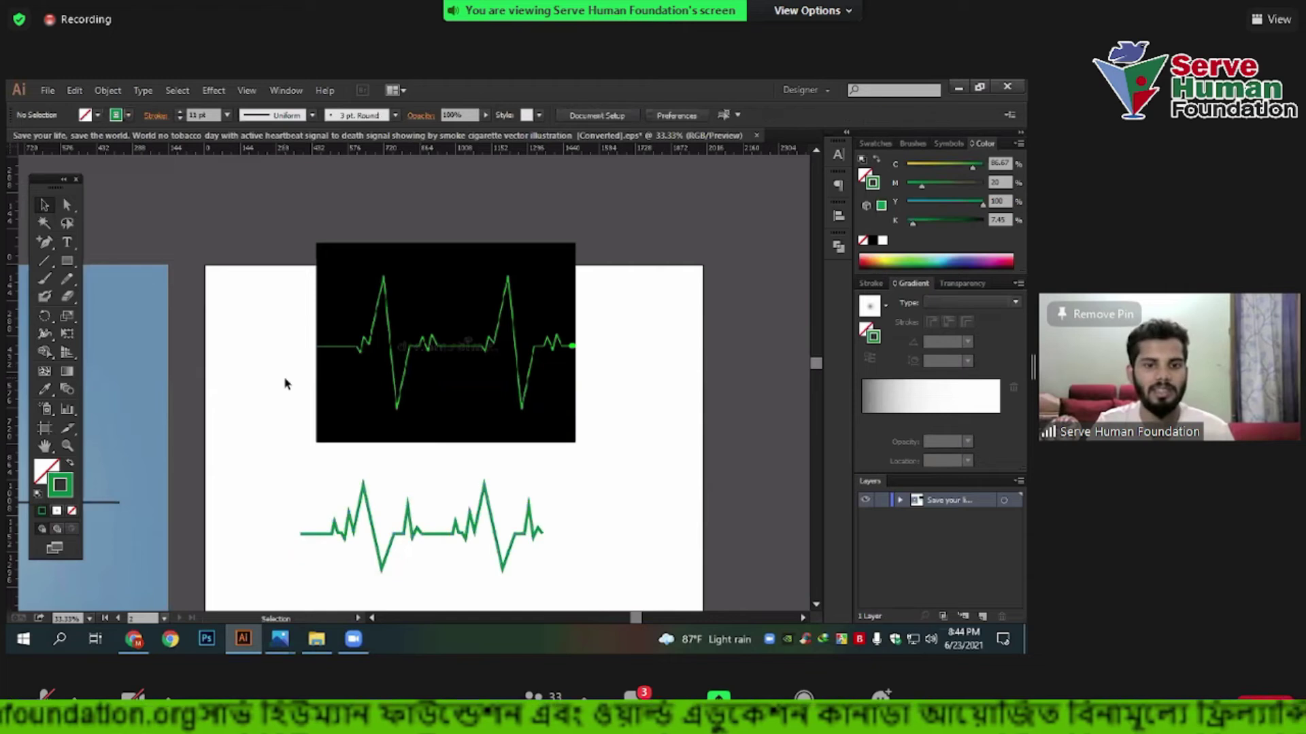
pyautogui.moveTo(333, 473); pyautogui.dragTo(374, 503)
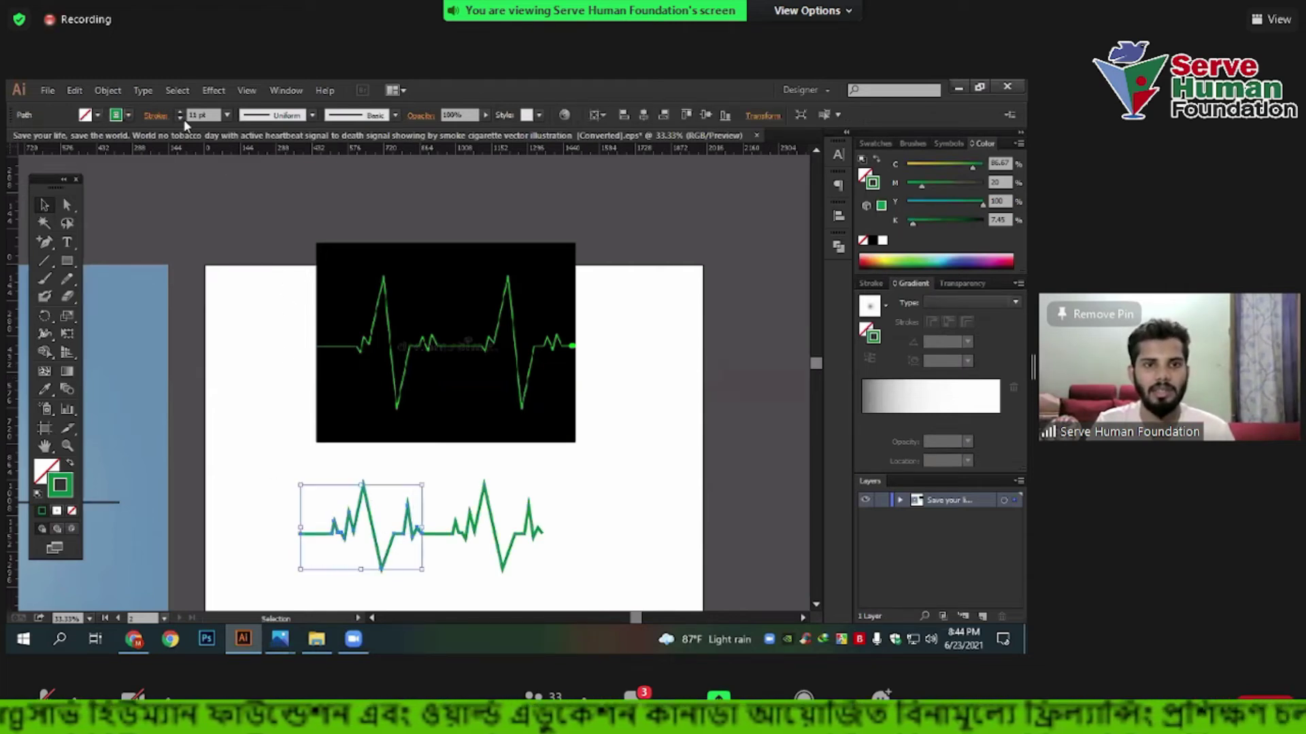
pyautogui.click(179, 119)
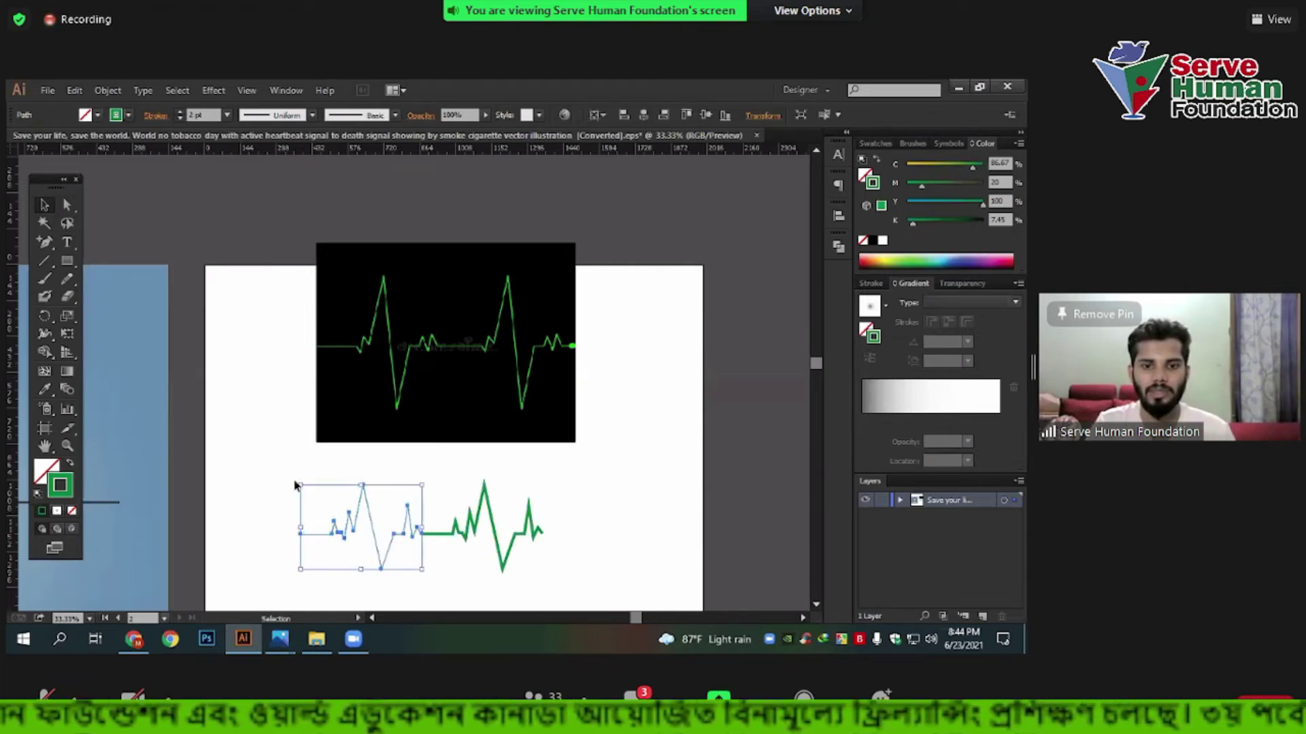
pyautogui.click(633, 495)
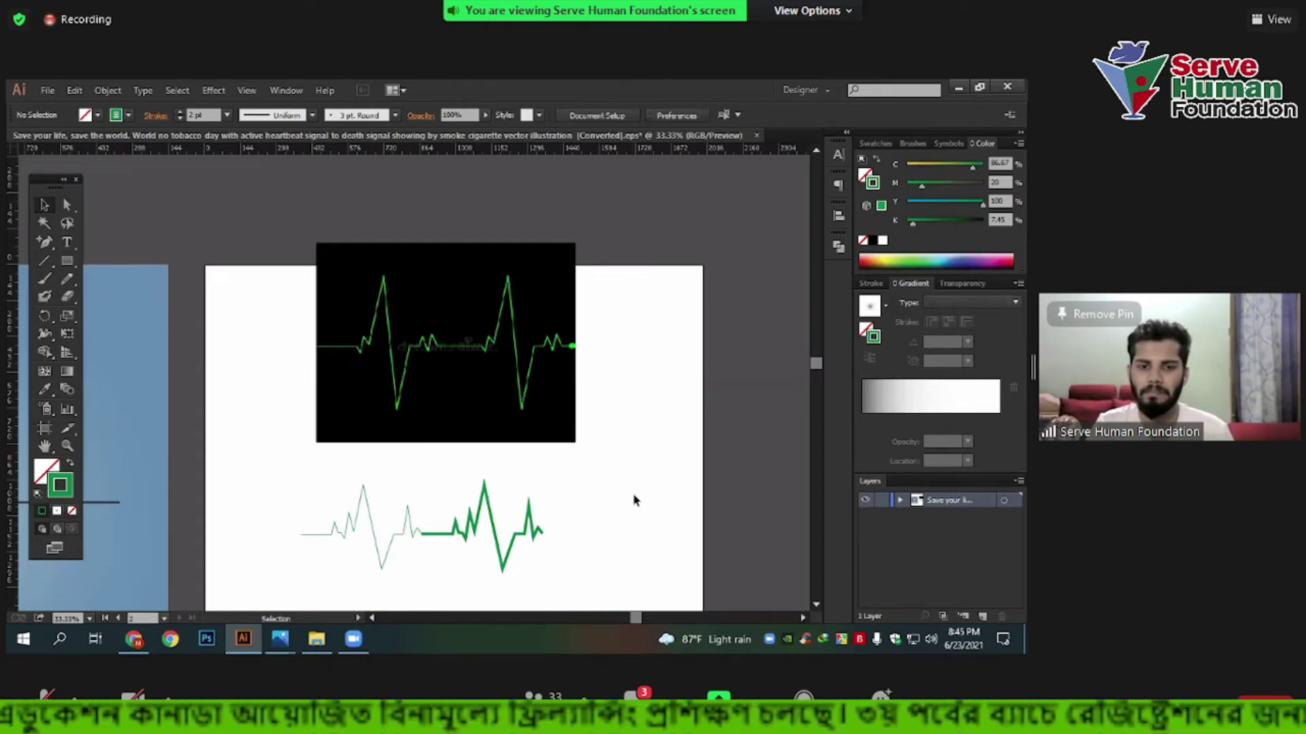
pyautogui.moveTo(615, 456); pyautogui.dragTo(664, 403)
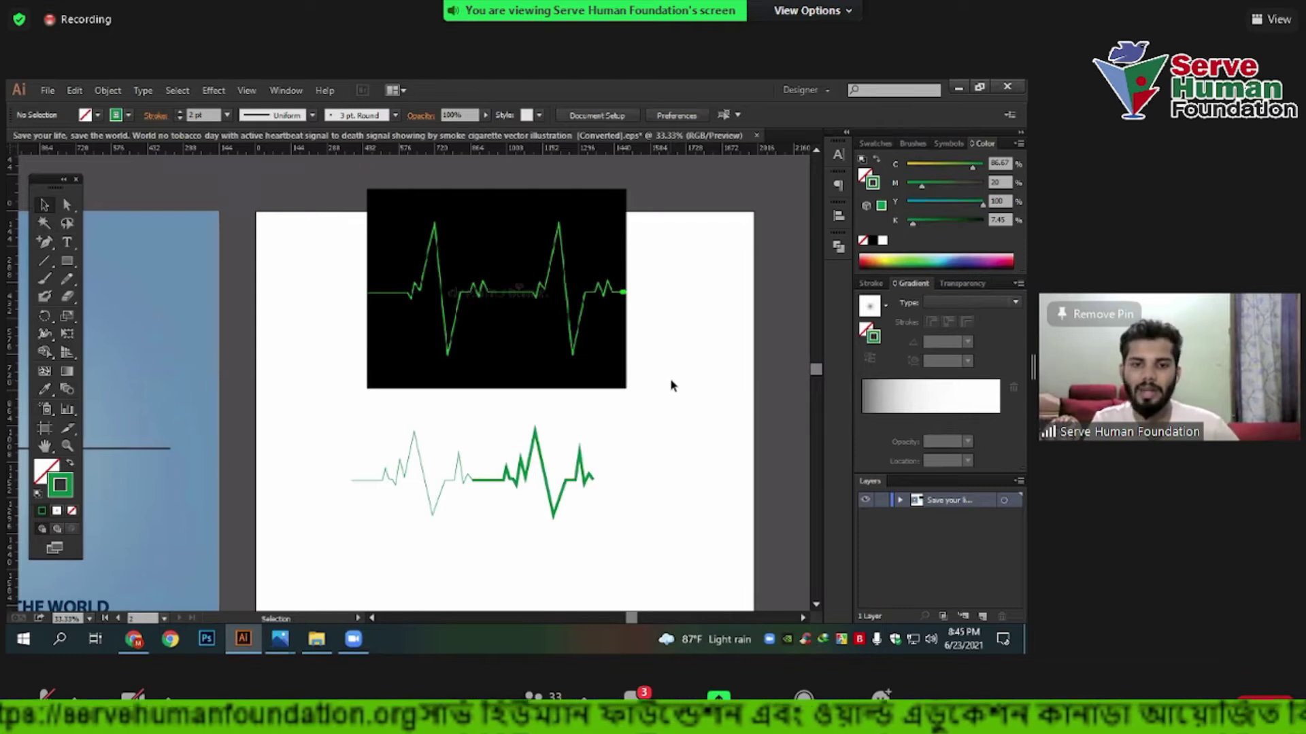
# Move the black heartbeat image right and down above the green line.
pyautogui.moveTo(369, 411); pyautogui.dragTo(447, 542)
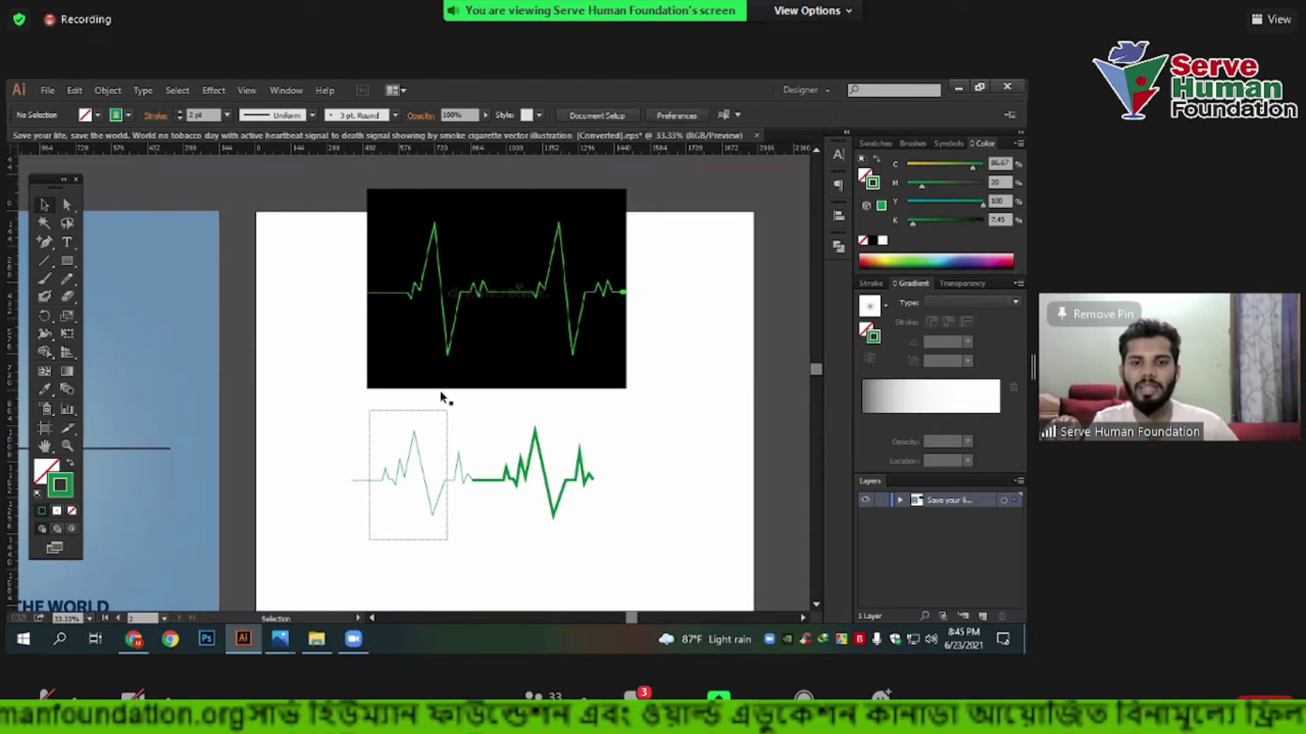
pyautogui.scroll(2, 442, 398)
pyautogui.moveTo(418, 333); pyautogui.dragTo(511, 364)
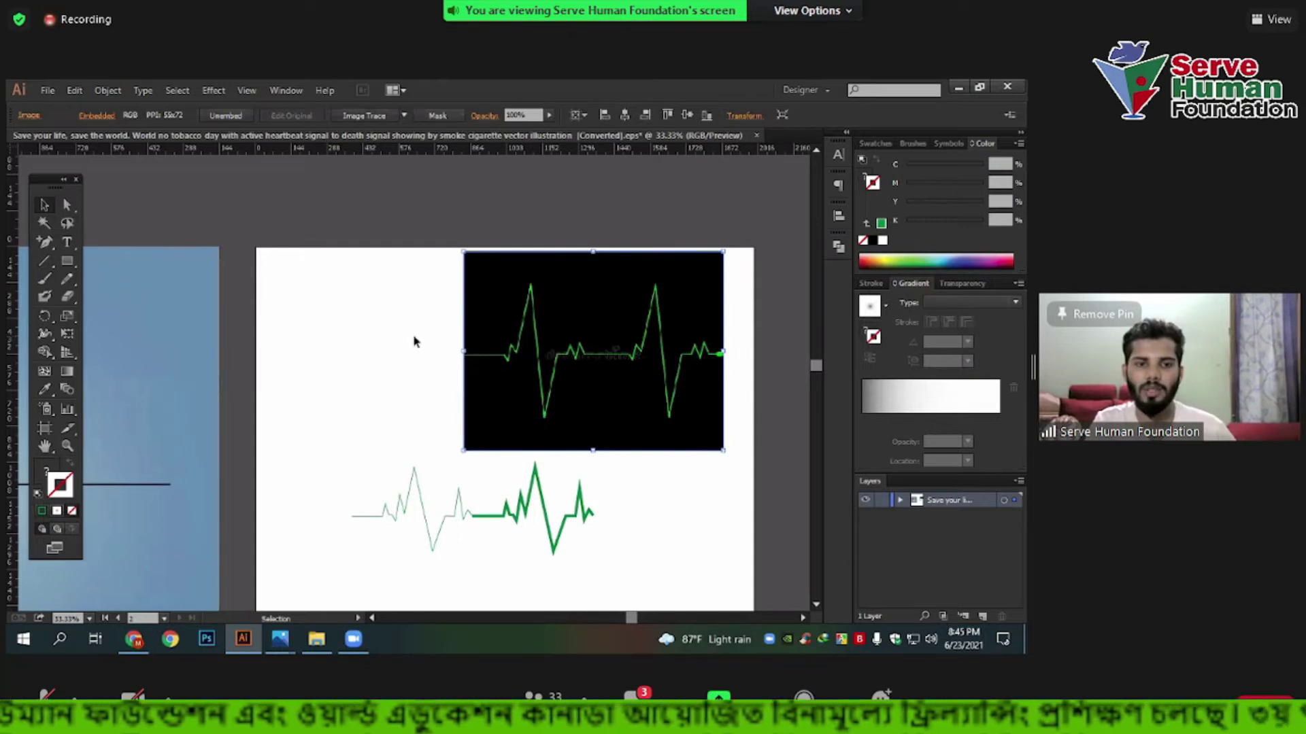
pyautogui.moveTo(256, 241); pyautogui.dragTo(511, 251)
pyautogui.scroll(-3, 510, 251)
pyautogui.hscroll(-3, 510, 251)
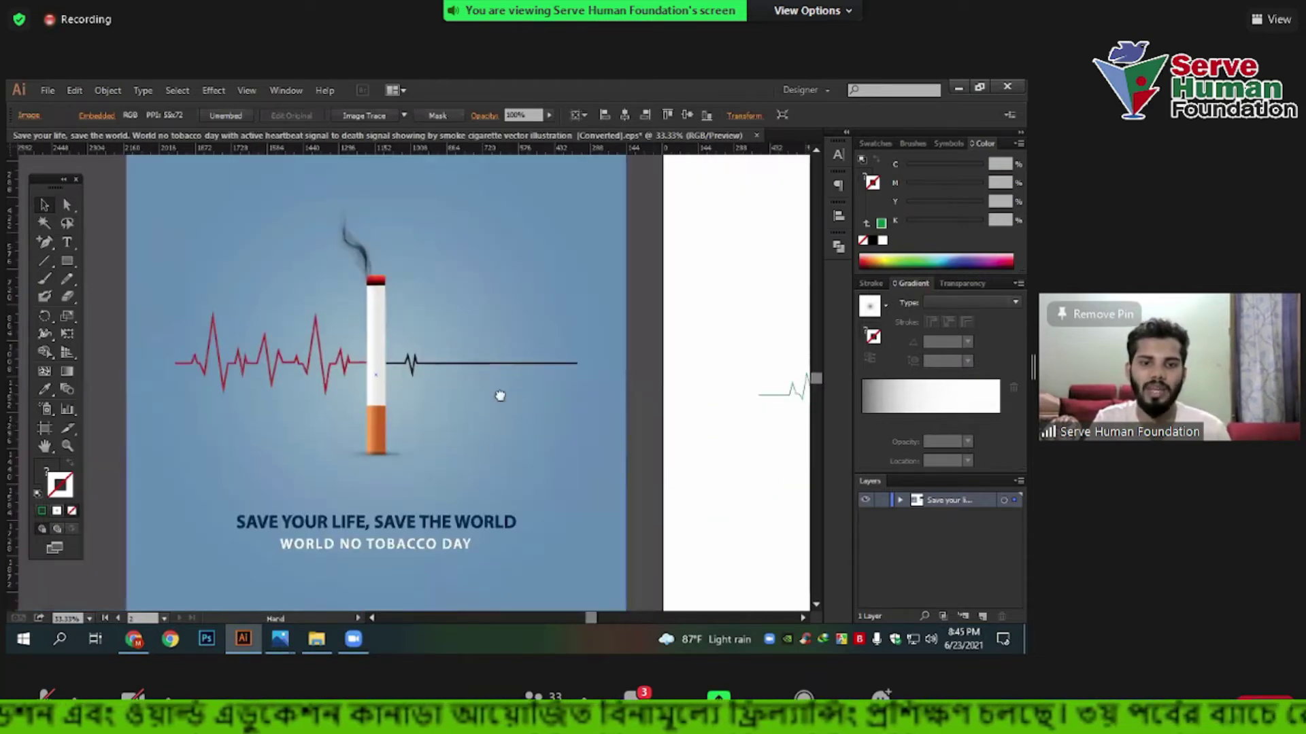
pyautogui.hscroll(2, 501, 393)
pyautogui.hscroll(2, 442, 387)
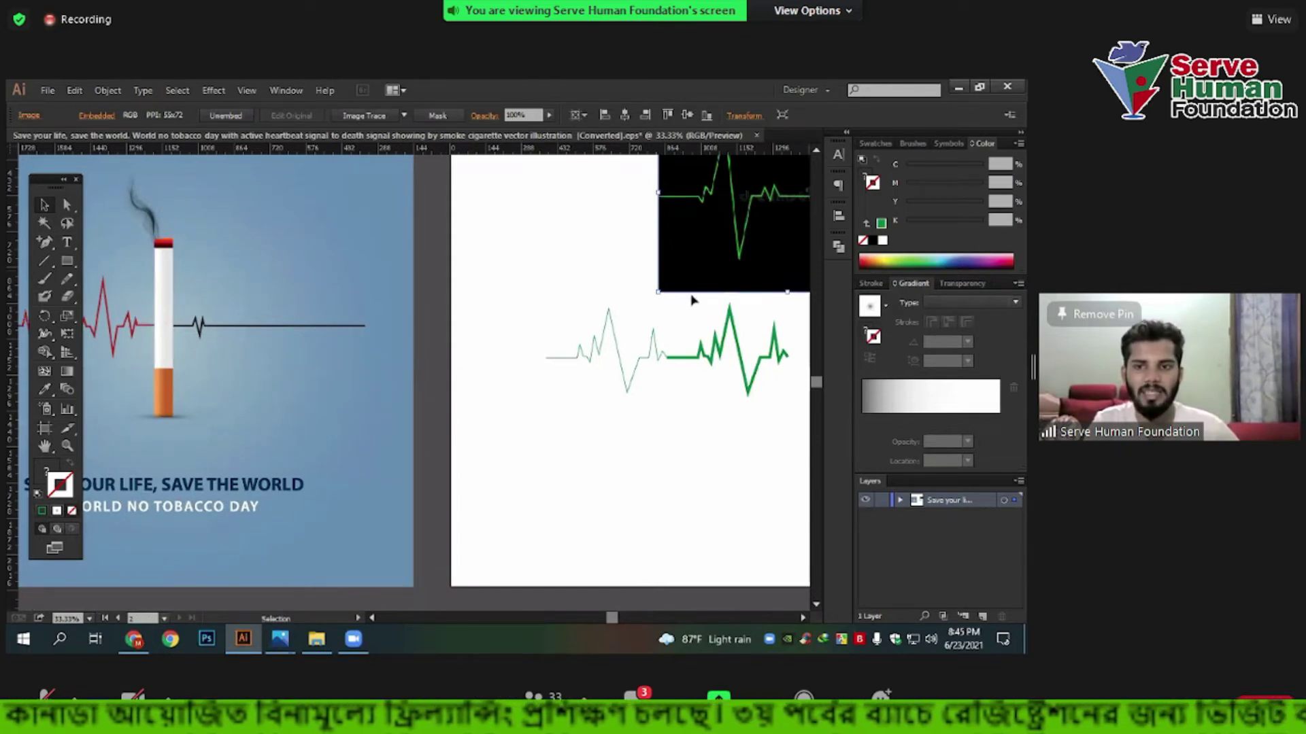
pyautogui.click(145, 631)
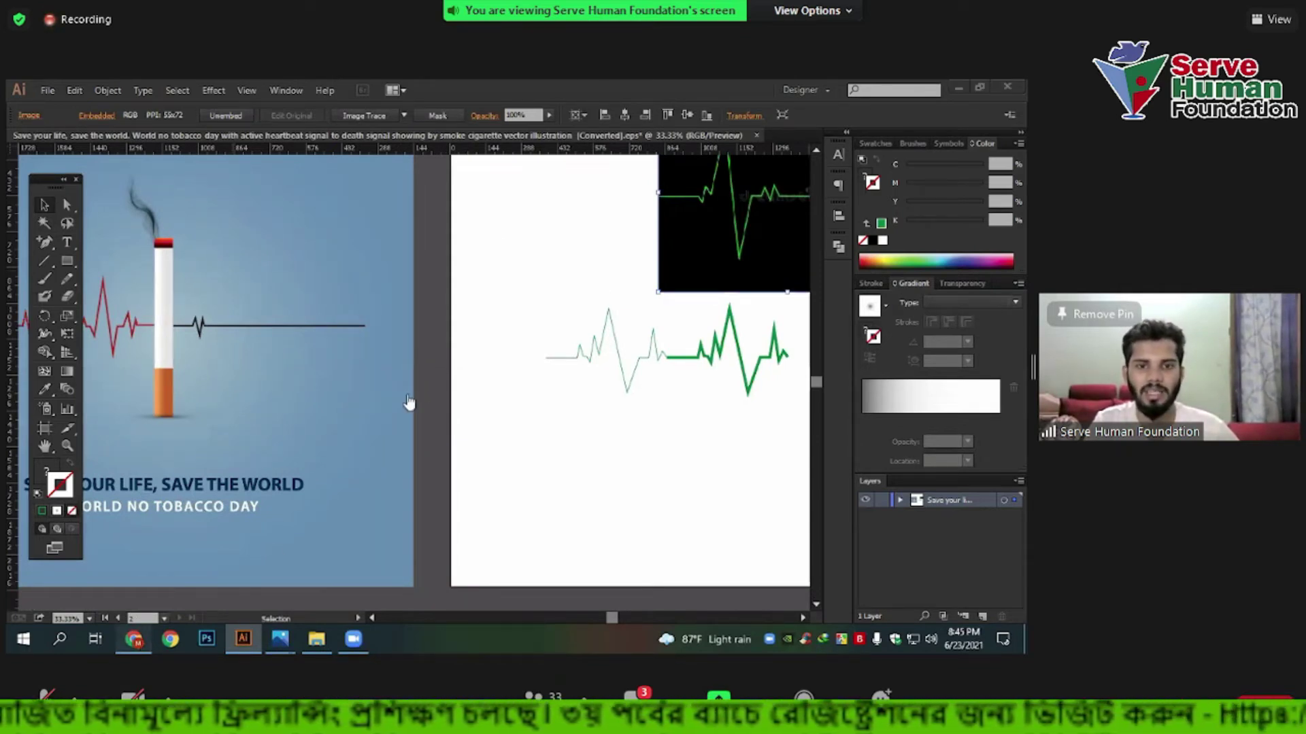
# Browse the Shutterstock Free Palestine poster results for reference.
pyautogui.hotkey('ctrl', 'shift', 'Tab')
pyautogui.scroll(-2, 483, 484)
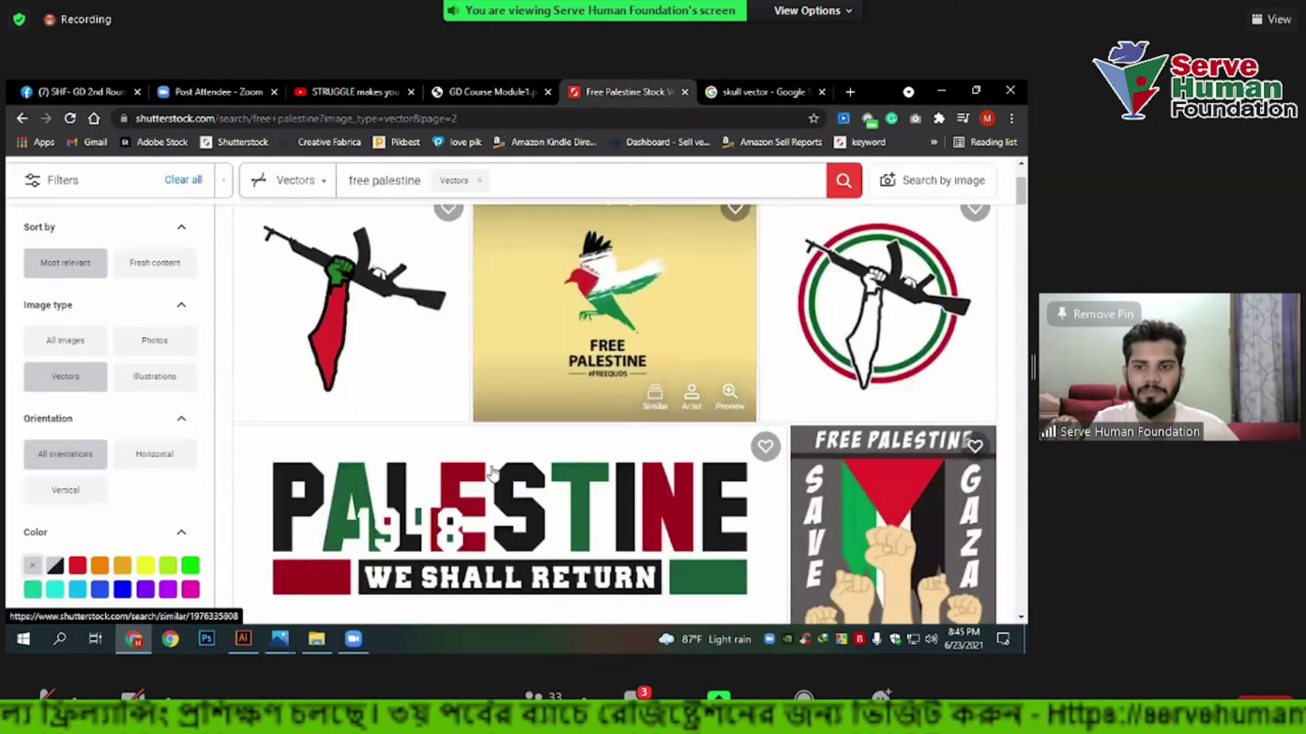
pyautogui.scroll(-3, 782, 469)
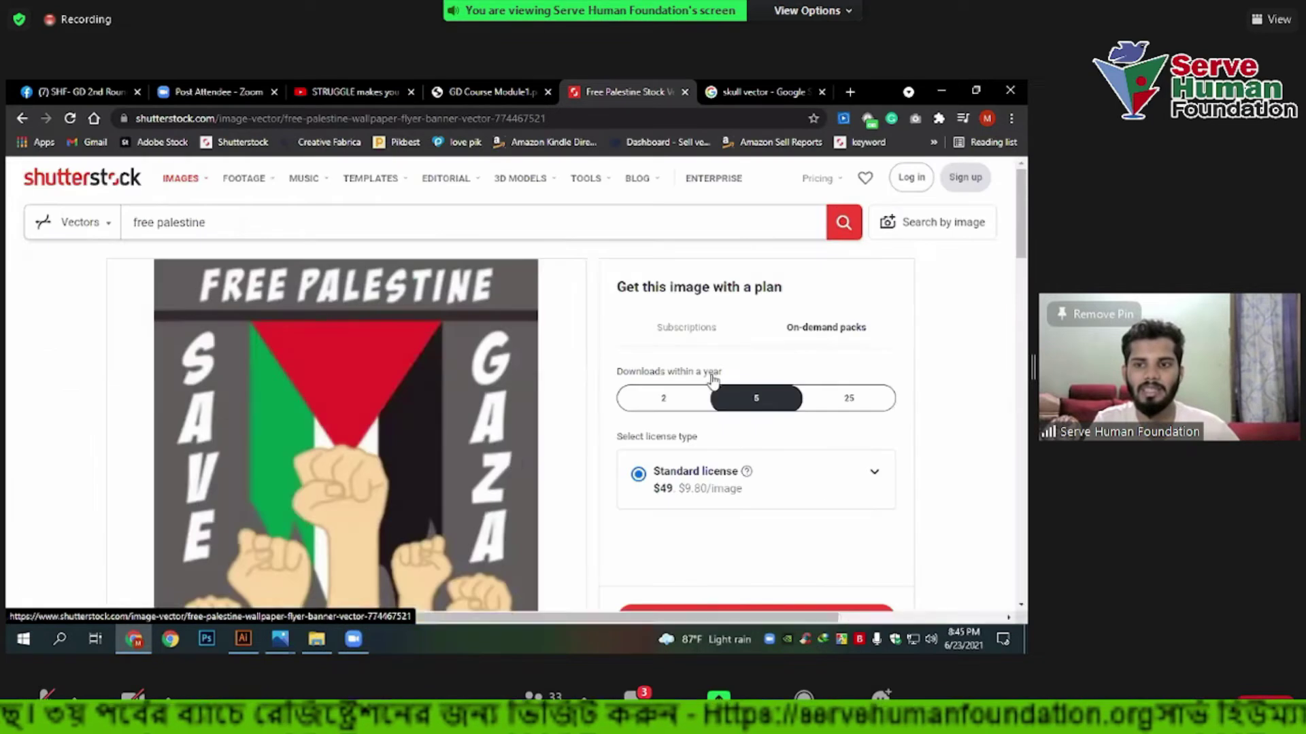
pyautogui.scroll(-3, 411, 431)
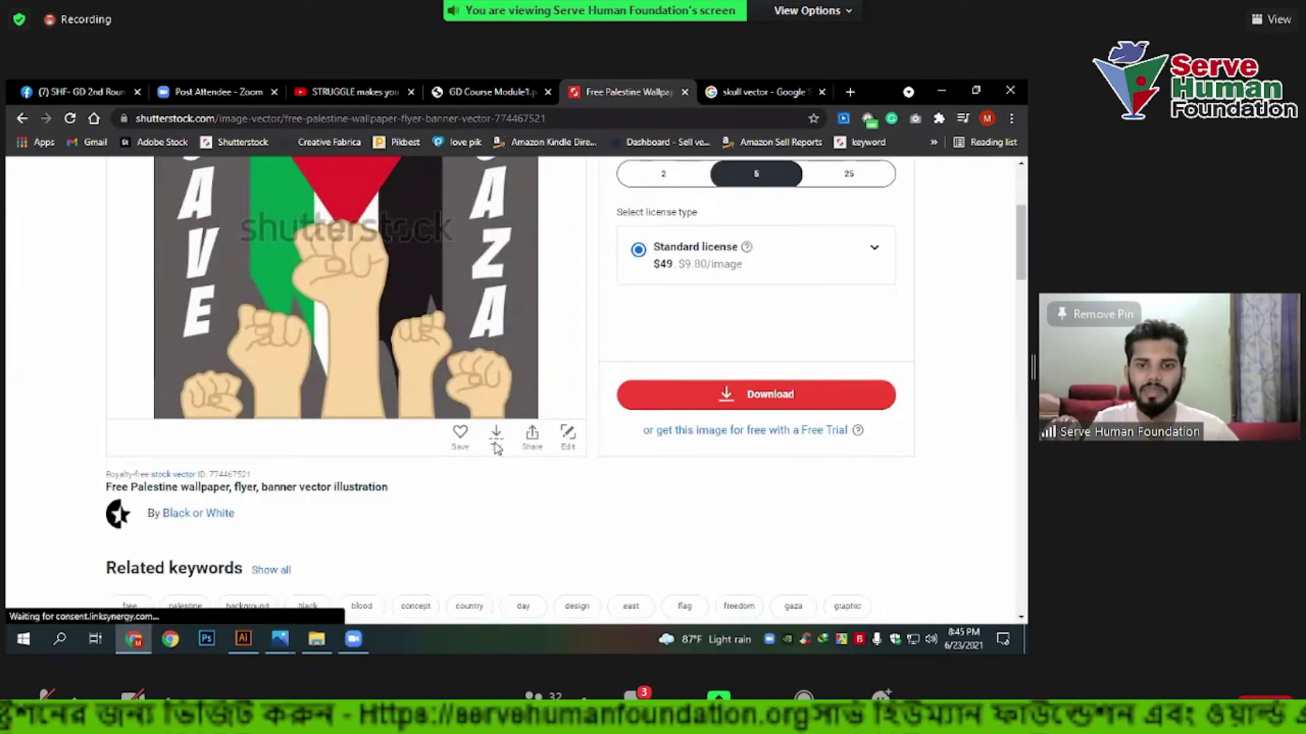
pyautogui.scroll(-1, 537, 306)
pyautogui.scroll(3, 537, 306)
pyautogui.scroll(2, 476, 382)
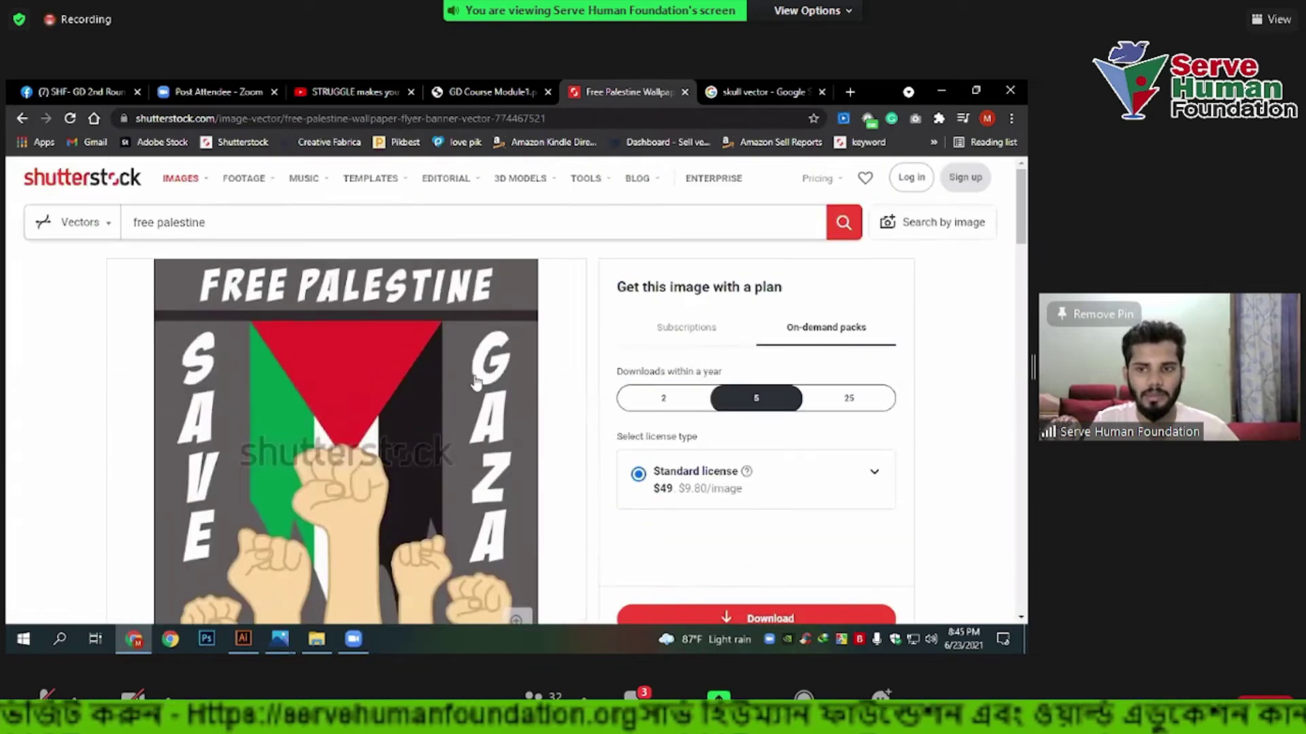
pyautogui.scroll(-4, 349, 454)
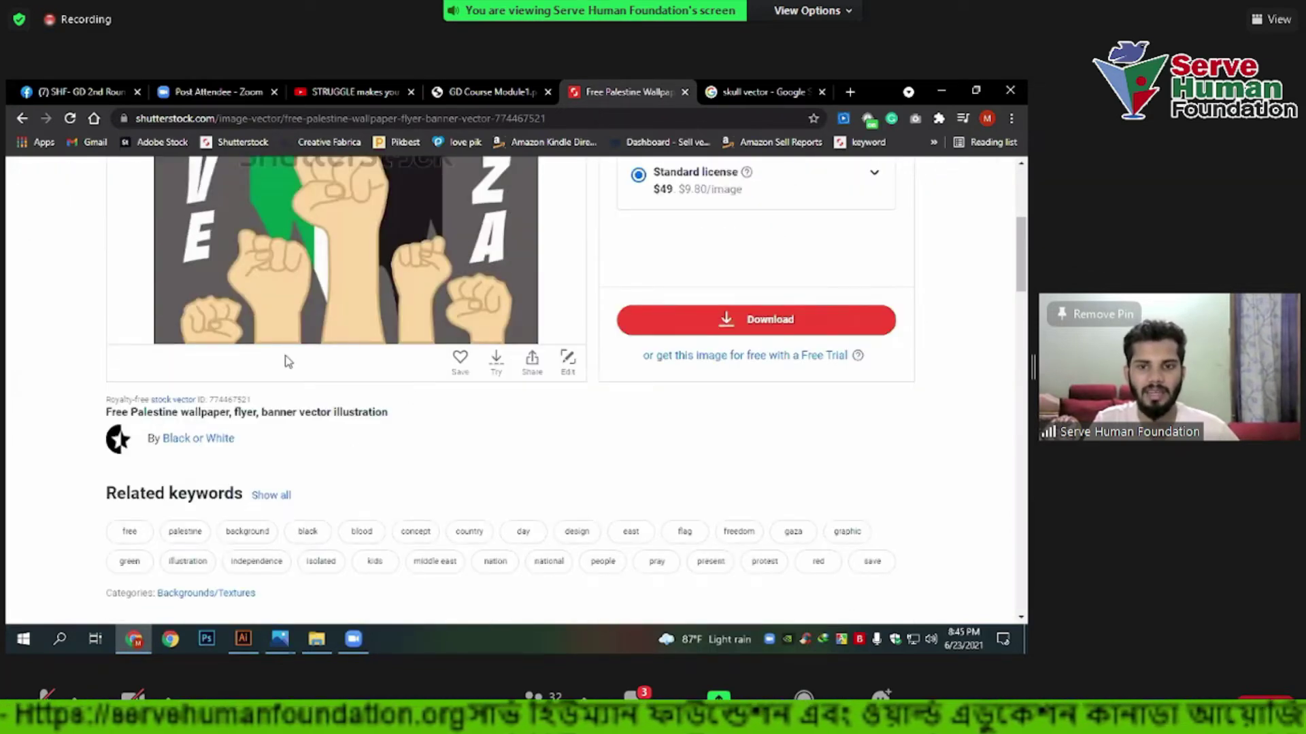
pyautogui.scroll(-4, 297, 344)
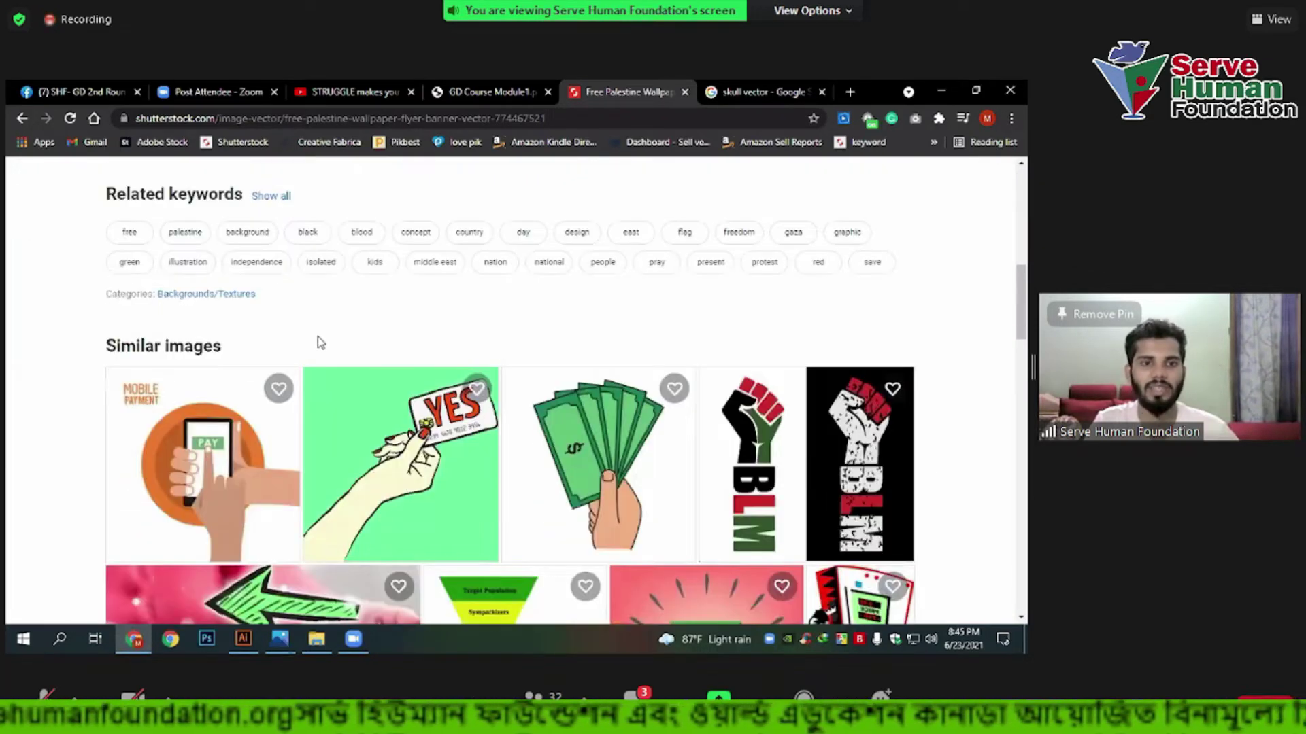
pyautogui.scroll(4, 320, 337)
pyautogui.scroll(3, 326, 388)
pyautogui.scroll(2, 326, 388)
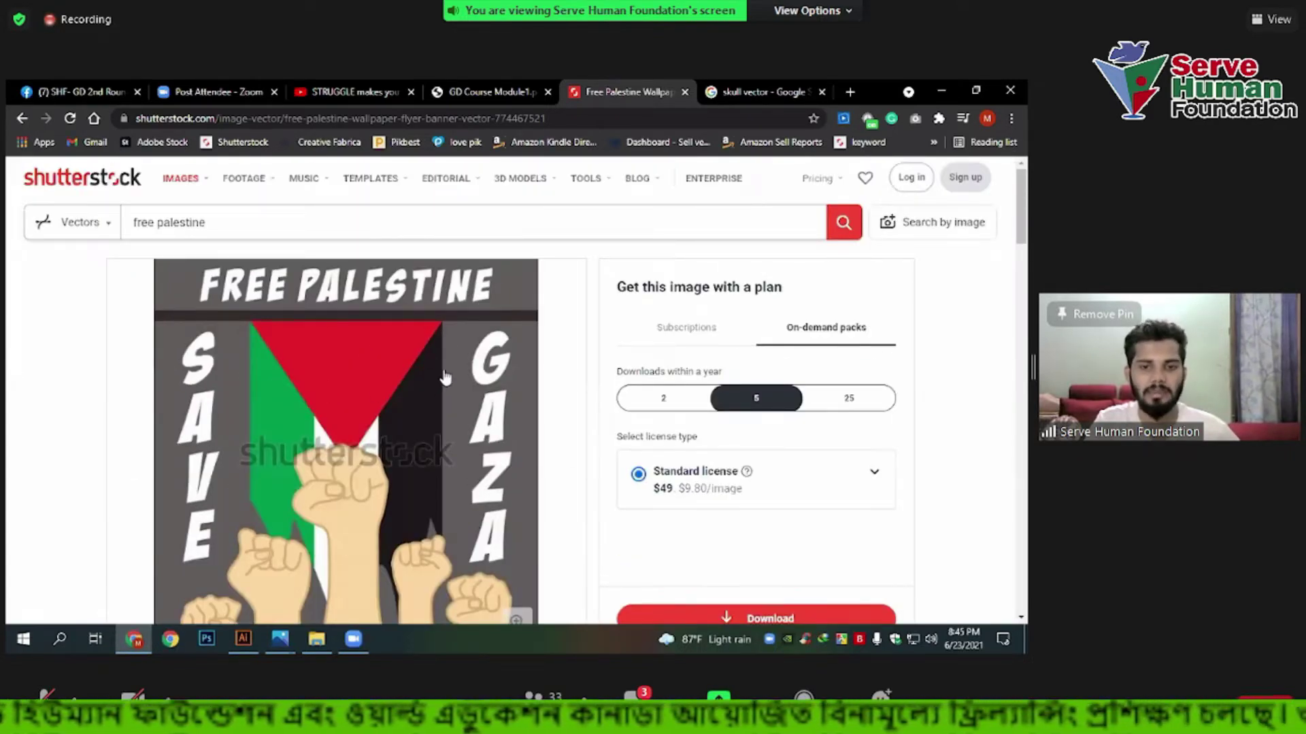
pyautogui.scroll(-2, 448, 394)
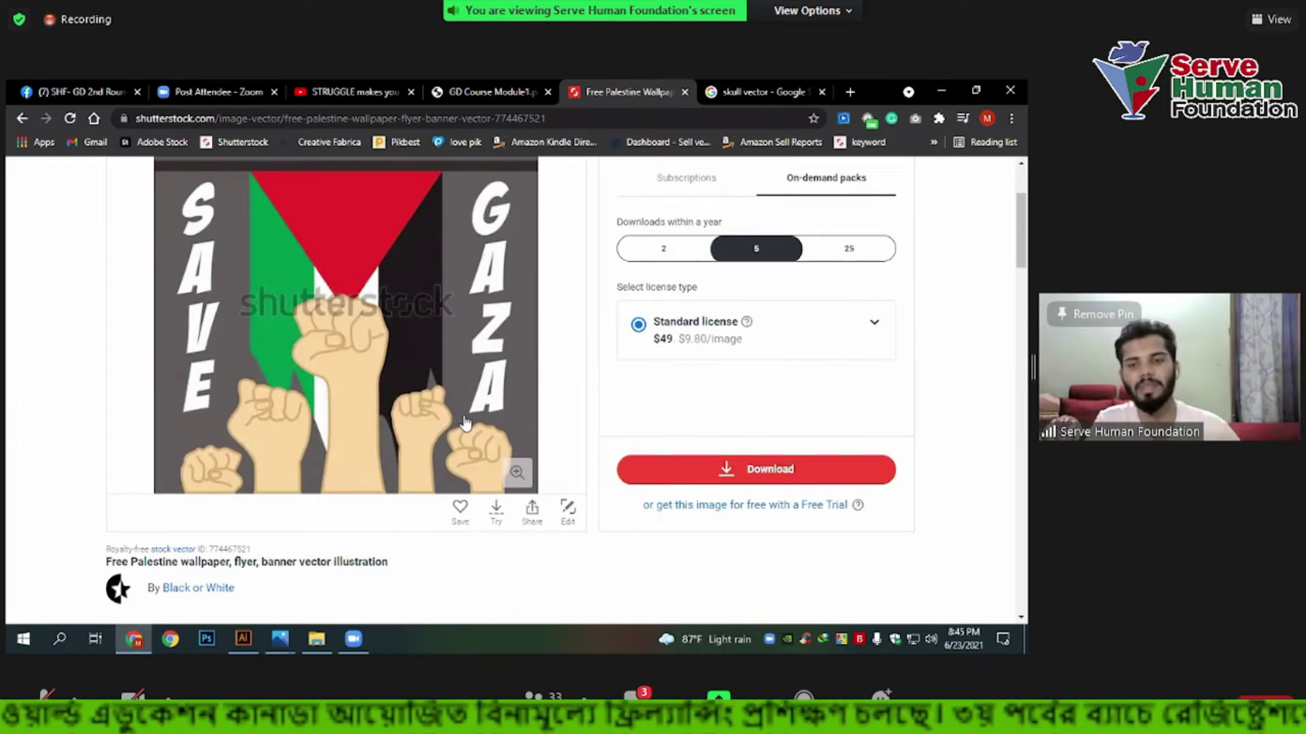
pyautogui.scroll(2, 379, 452)
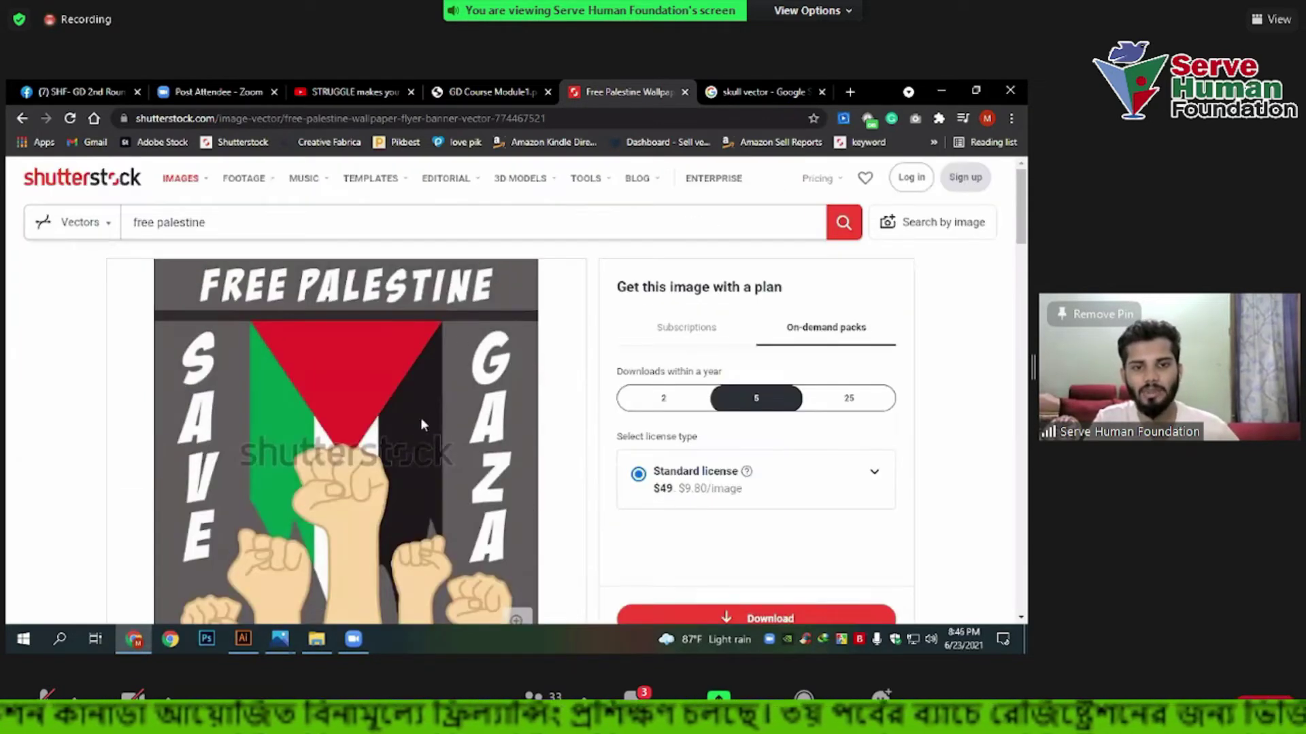
pyautogui.scroll(-3, 422, 425)
pyautogui.scroll(-2, 414, 347)
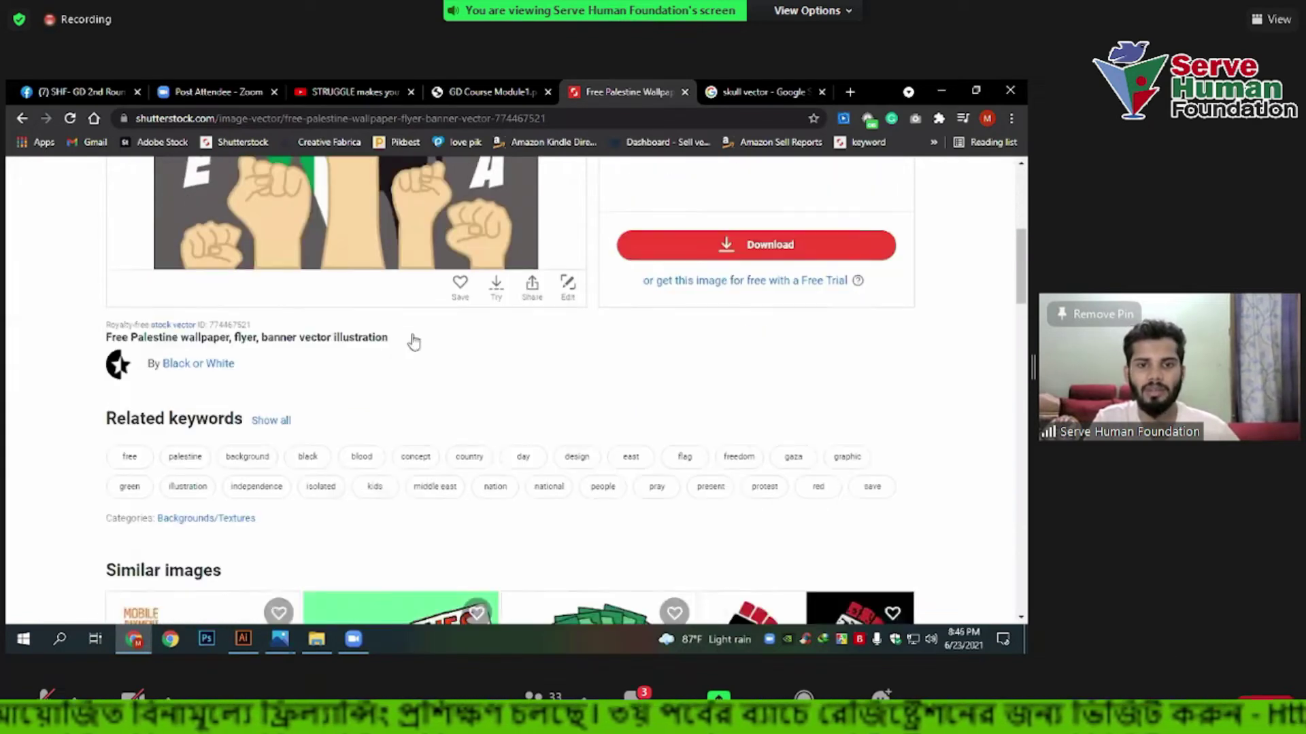
pyautogui.scroll(3, 411, 343)
pyautogui.scroll(2, 405, 345)
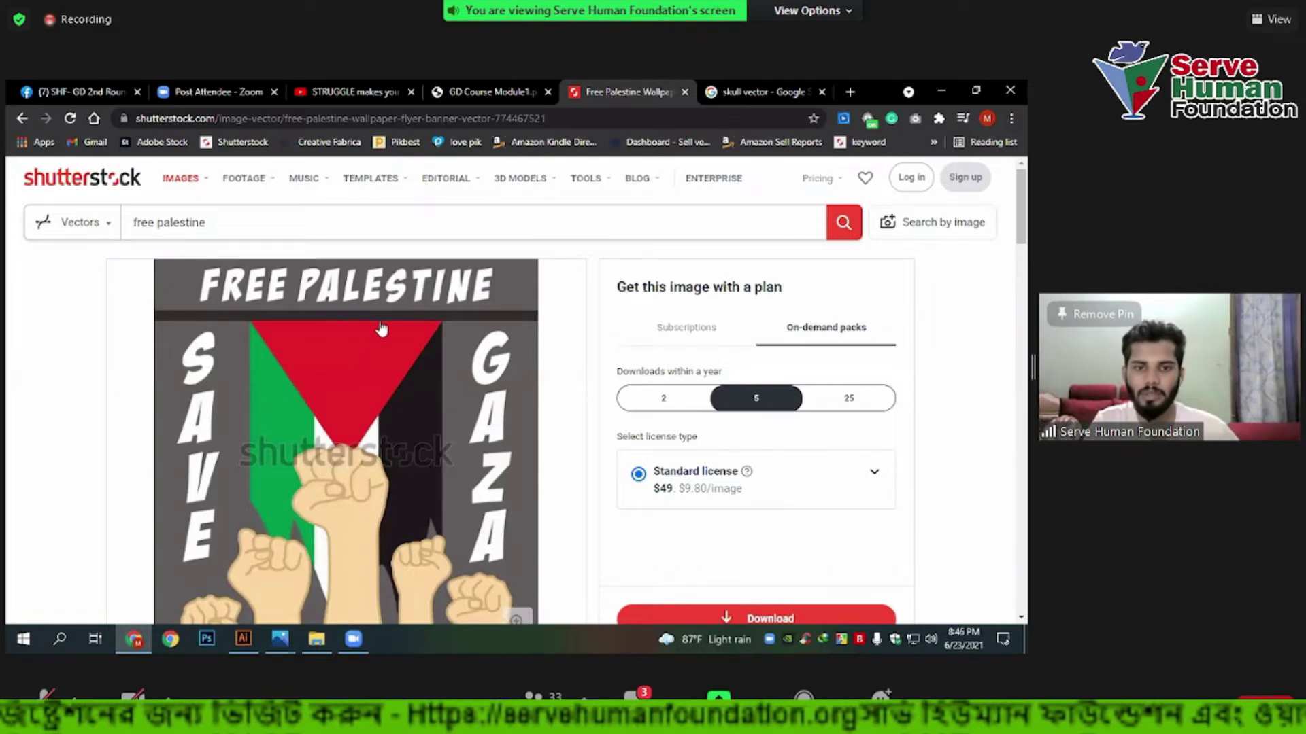
pyautogui.scroll(-3, 381, 328)
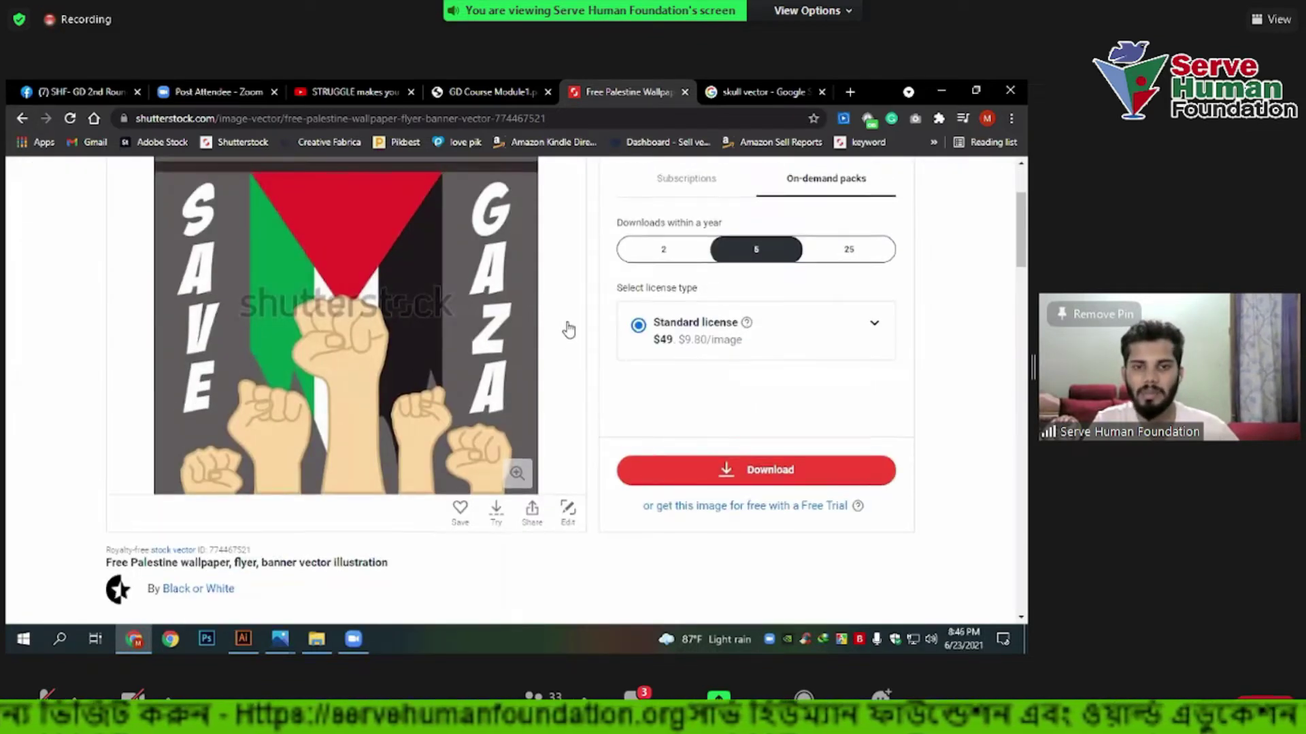
pyautogui.scroll(3, 416, 400)
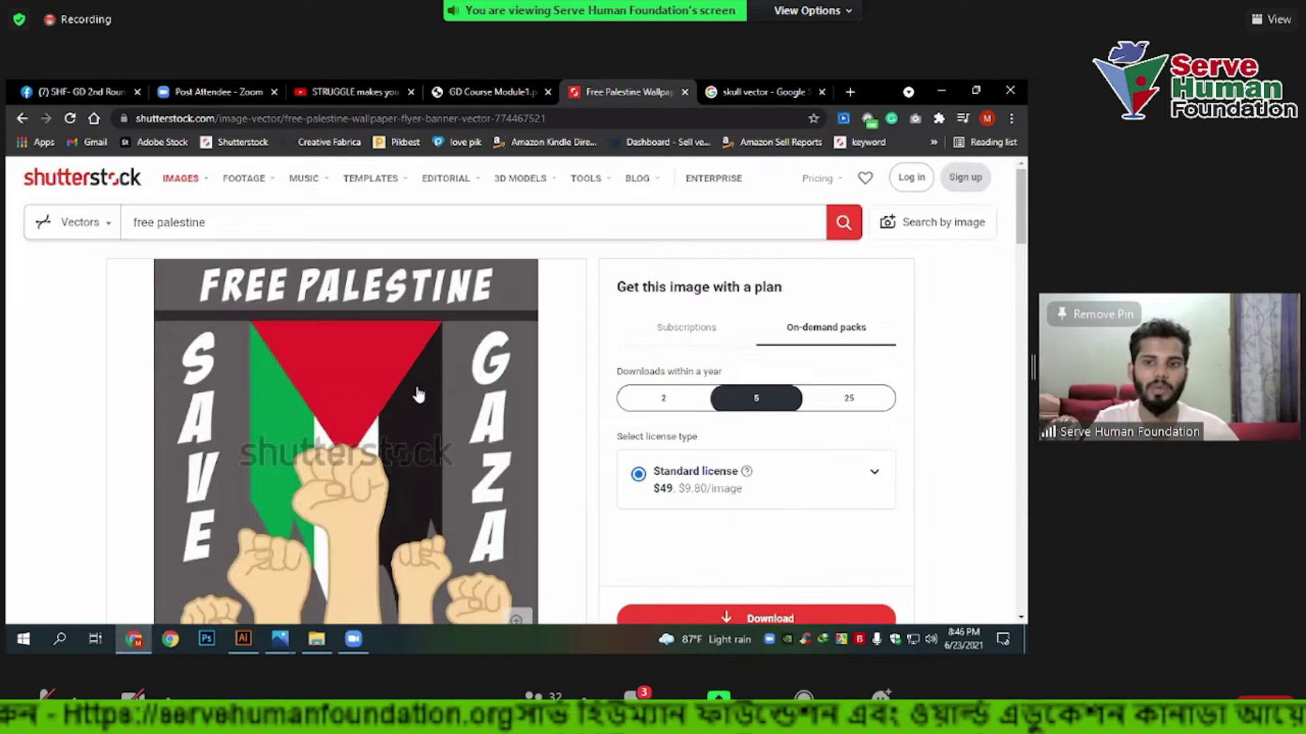
pyautogui.scroll(-3, 415, 354)
pyautogui.scroll(-2, 410, 320)
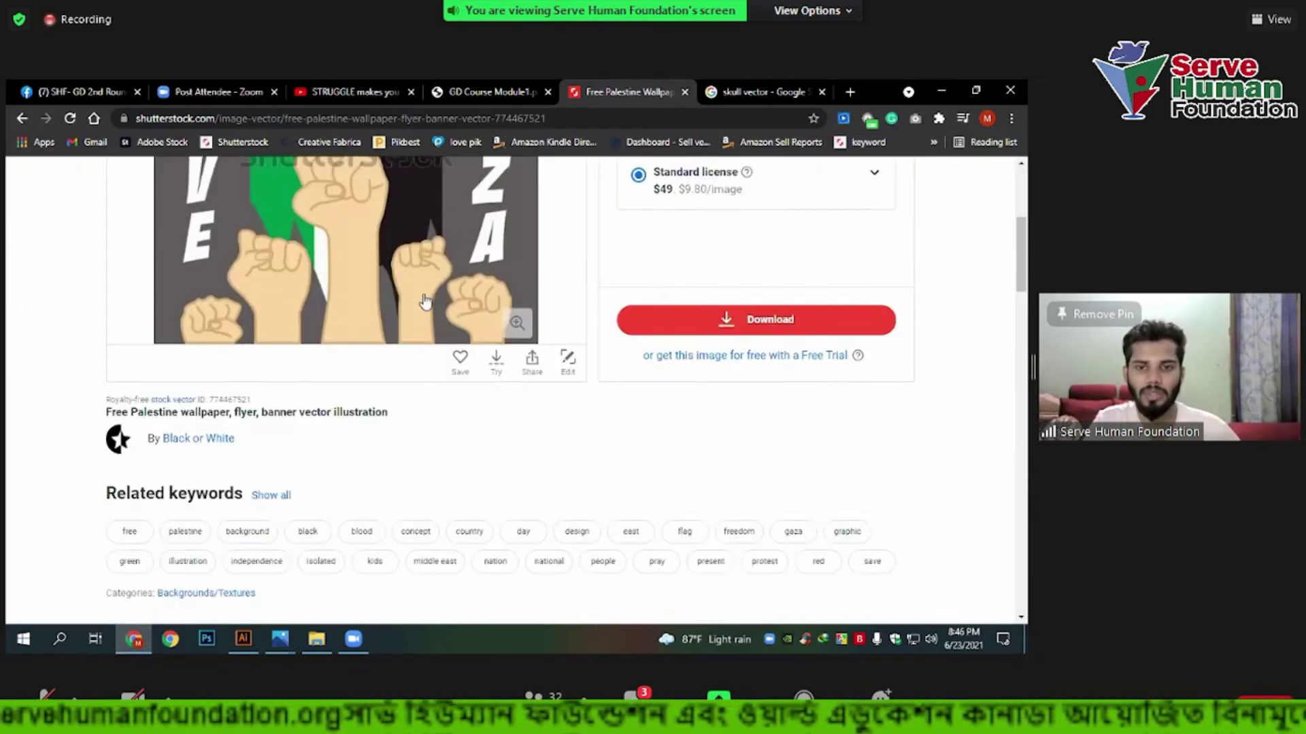
pyautogui.scroll(1, 560, 395)
pyautogui.scroll(4, 560, 396)
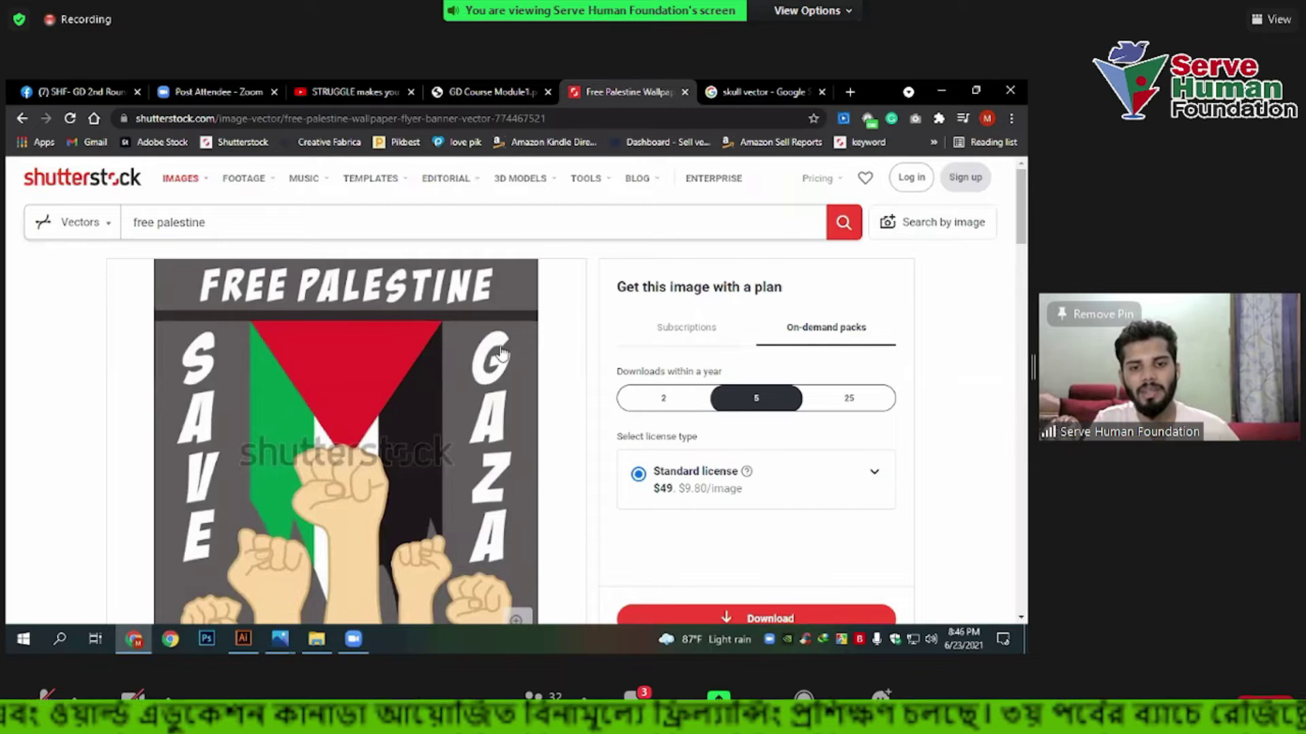
pyautogui.scroll(-3, 500, 352)
pyautogui.scroll(3, 456, 382)
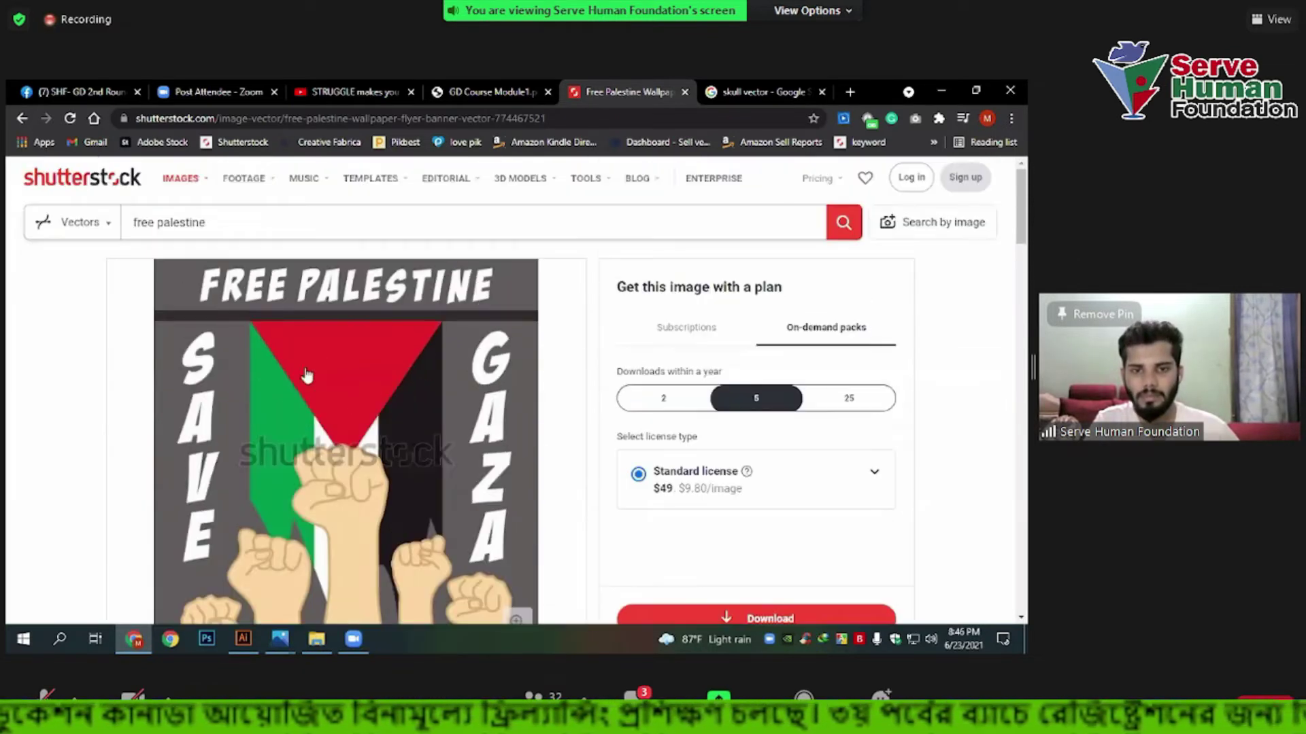
pyautogui.scroll(-1, 421, 389)
pyautogui.scroll(-2, 381, 408)
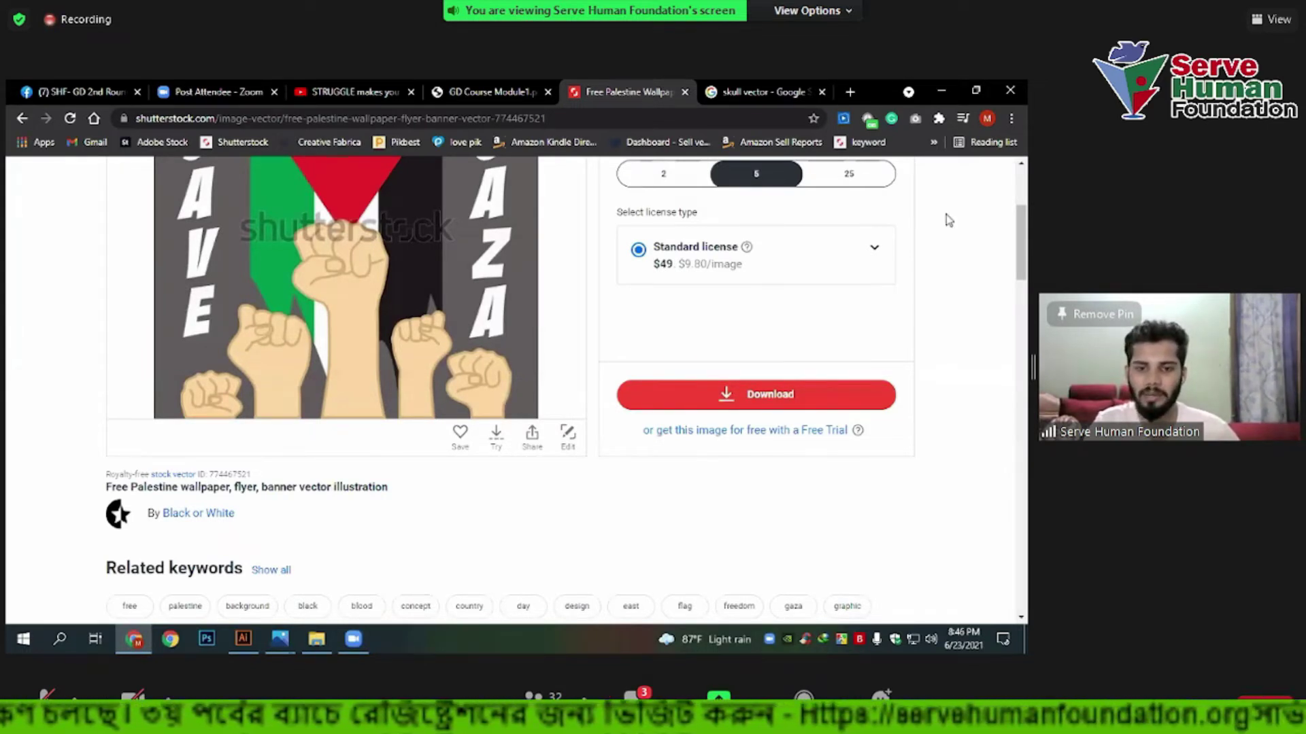
pyautogui.scroll(3, 945, 214)
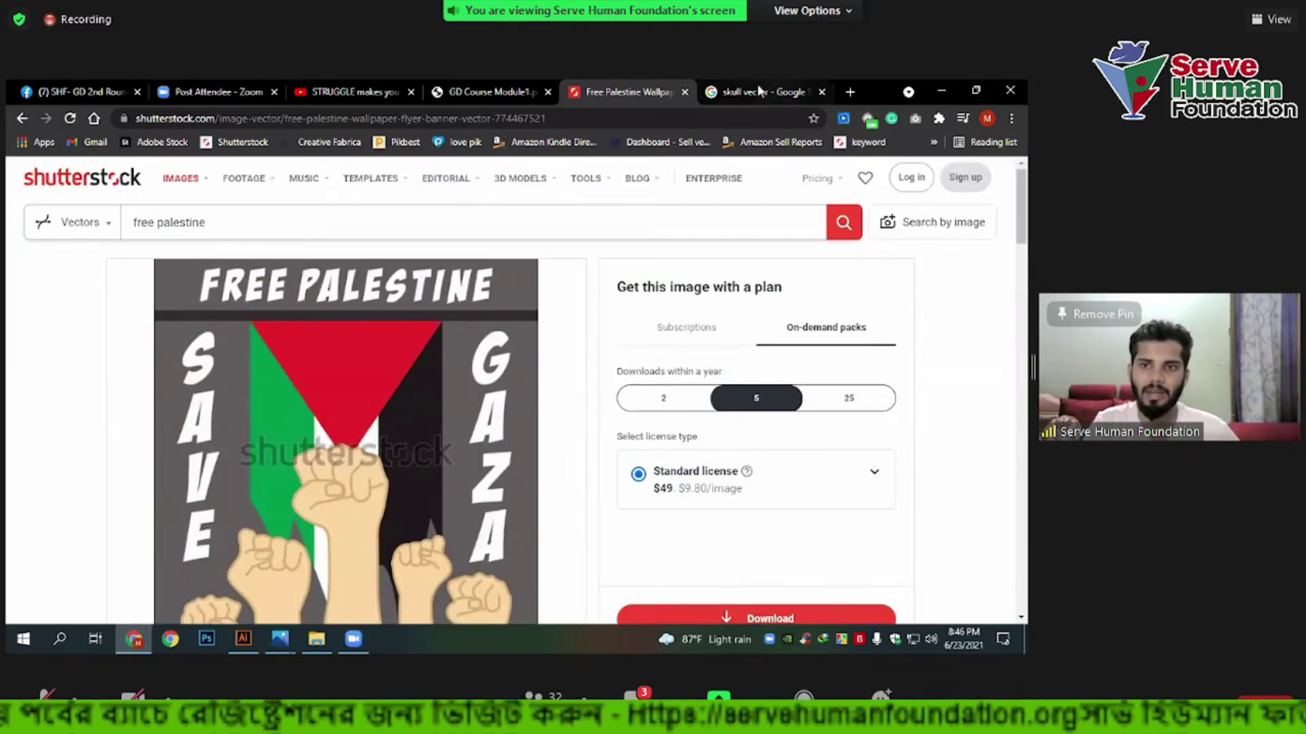
# Preview the front-facing skull from the 'skull vector' image results, then return to Illustrator.
pyautogui.hotkey('ctrl', 'Tab')
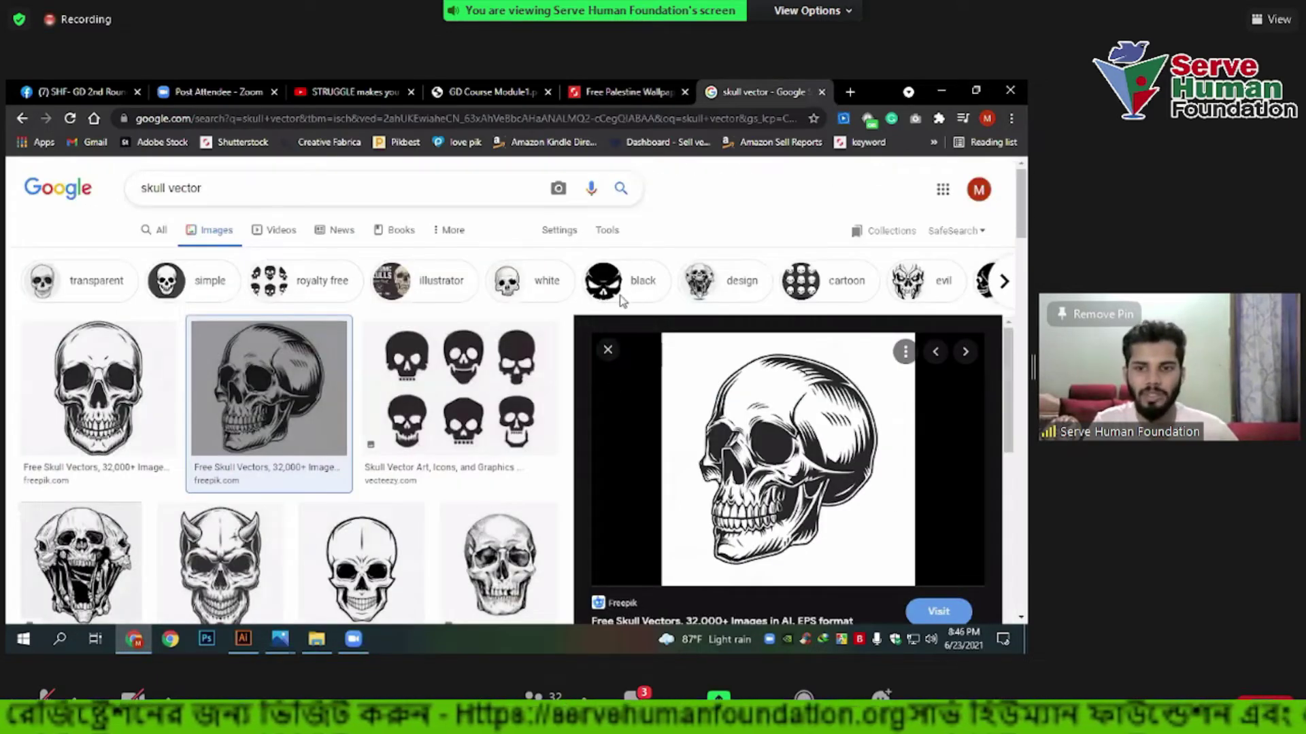
pyautogui.click(114, 378)
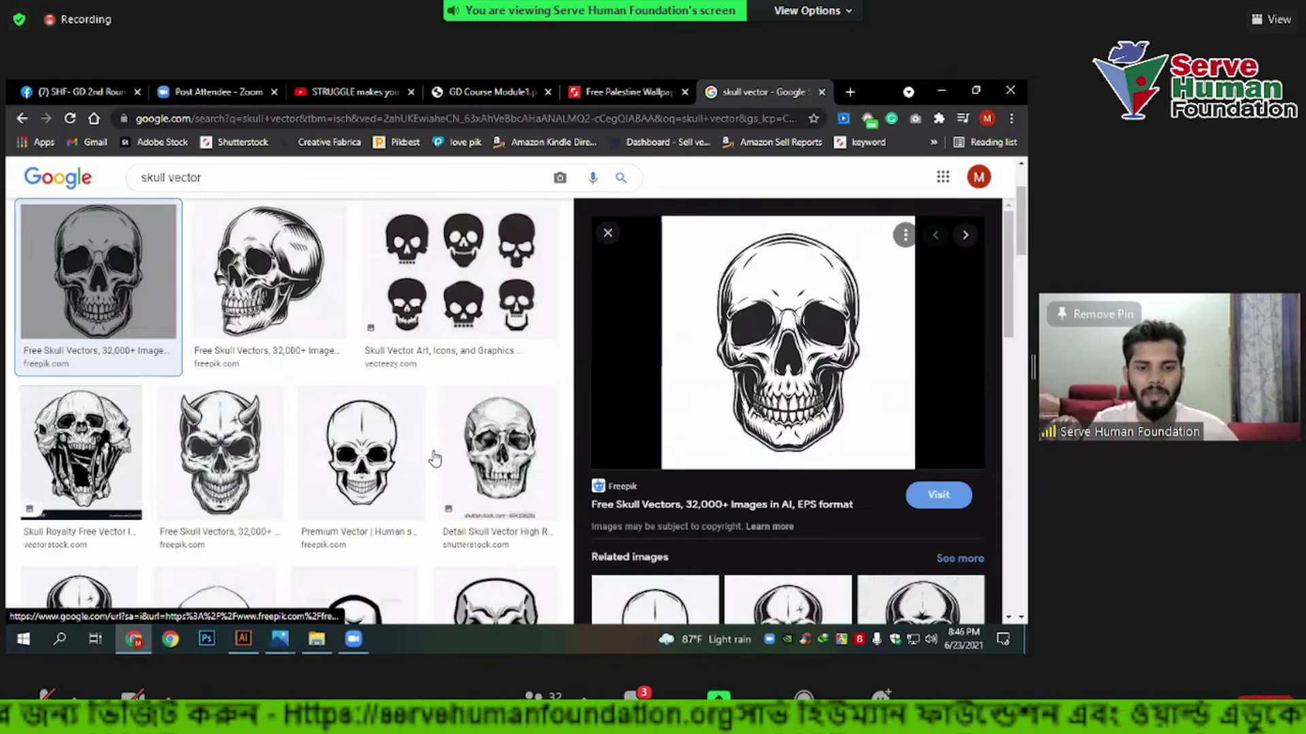
pyautogui.hotkey('alt', 'Tab')
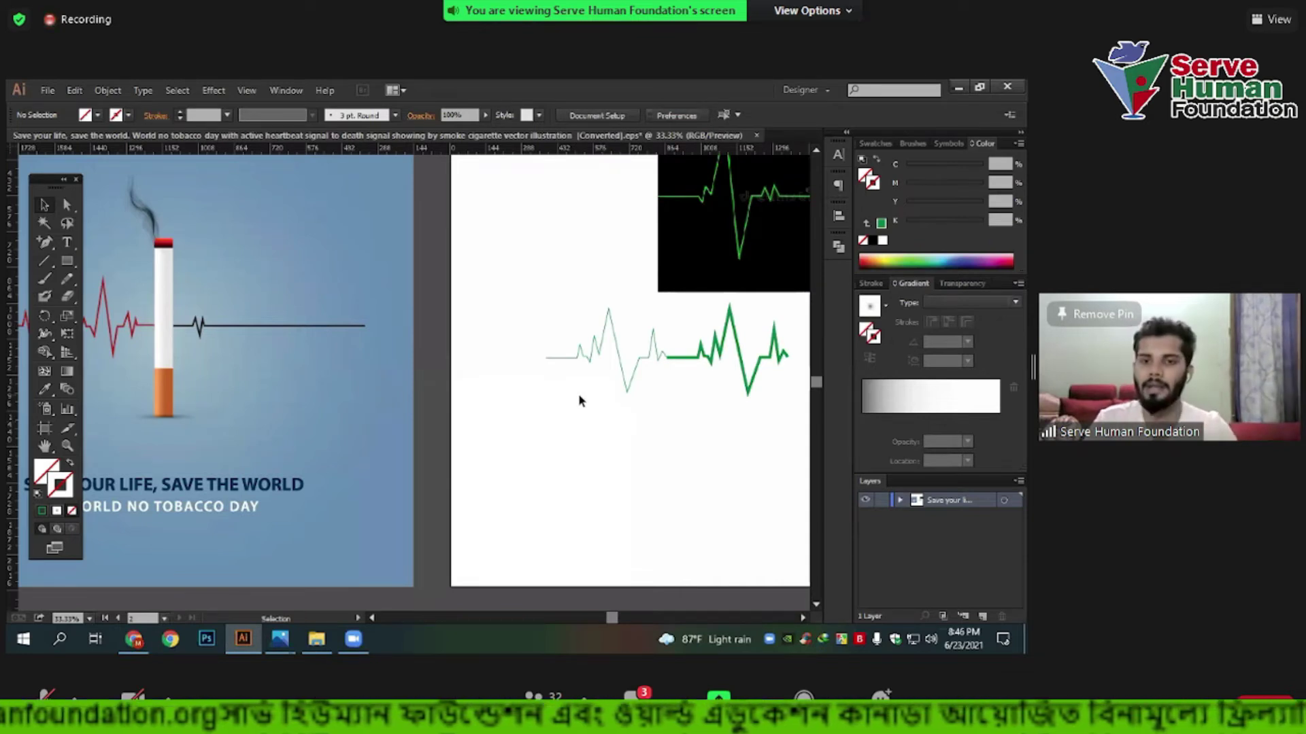
# Give the green heartbeat line a 5 pt stroke weight.
pyautogui.hscroll(3, 574, 390)
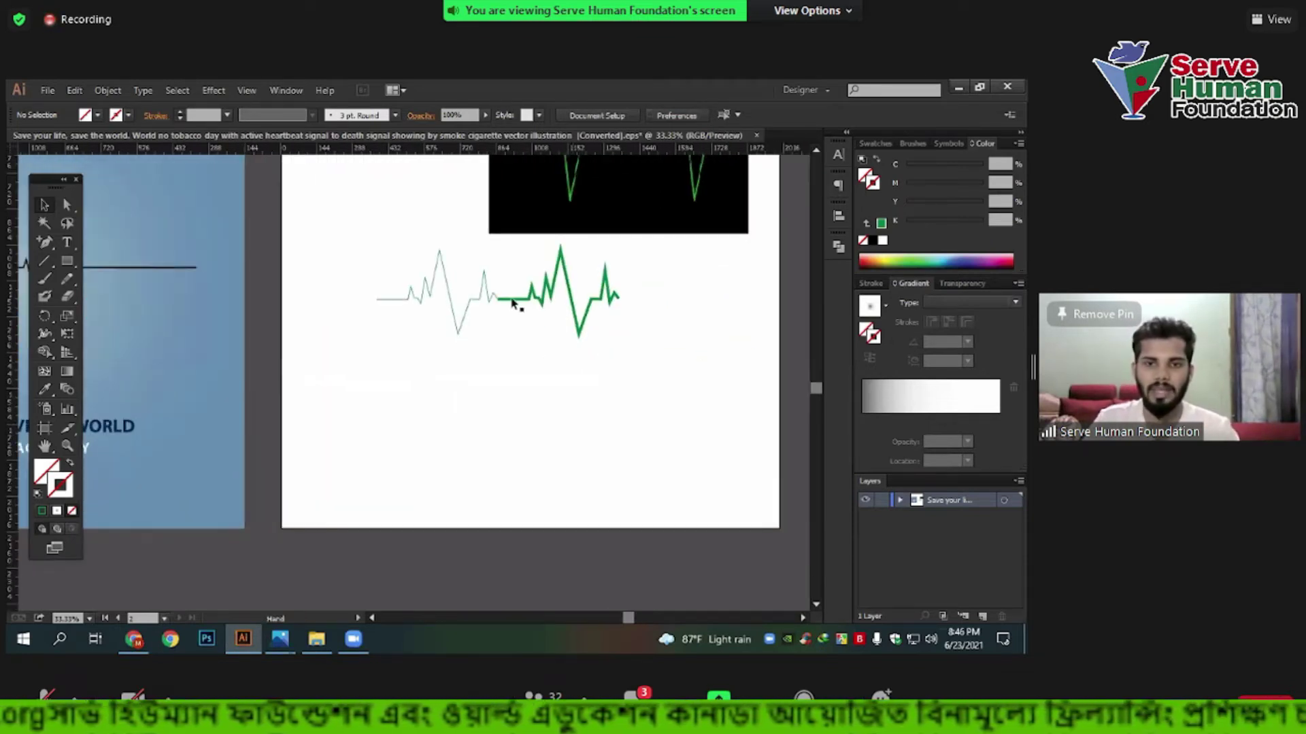
pyautogui.moveTo(616, 433); pyautogui.dragTo(409, 323)
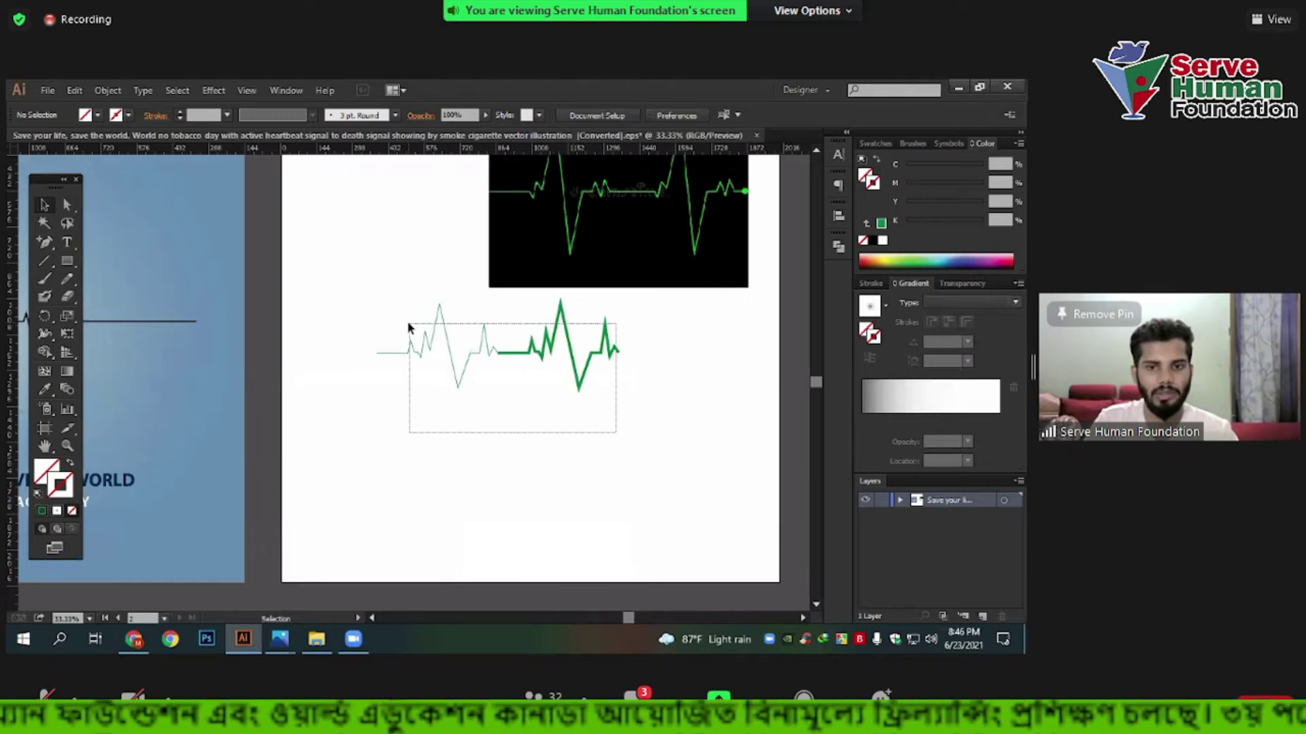
pyautogui.moveTo(603, 433); pyautogui.dragTo(385, 300)
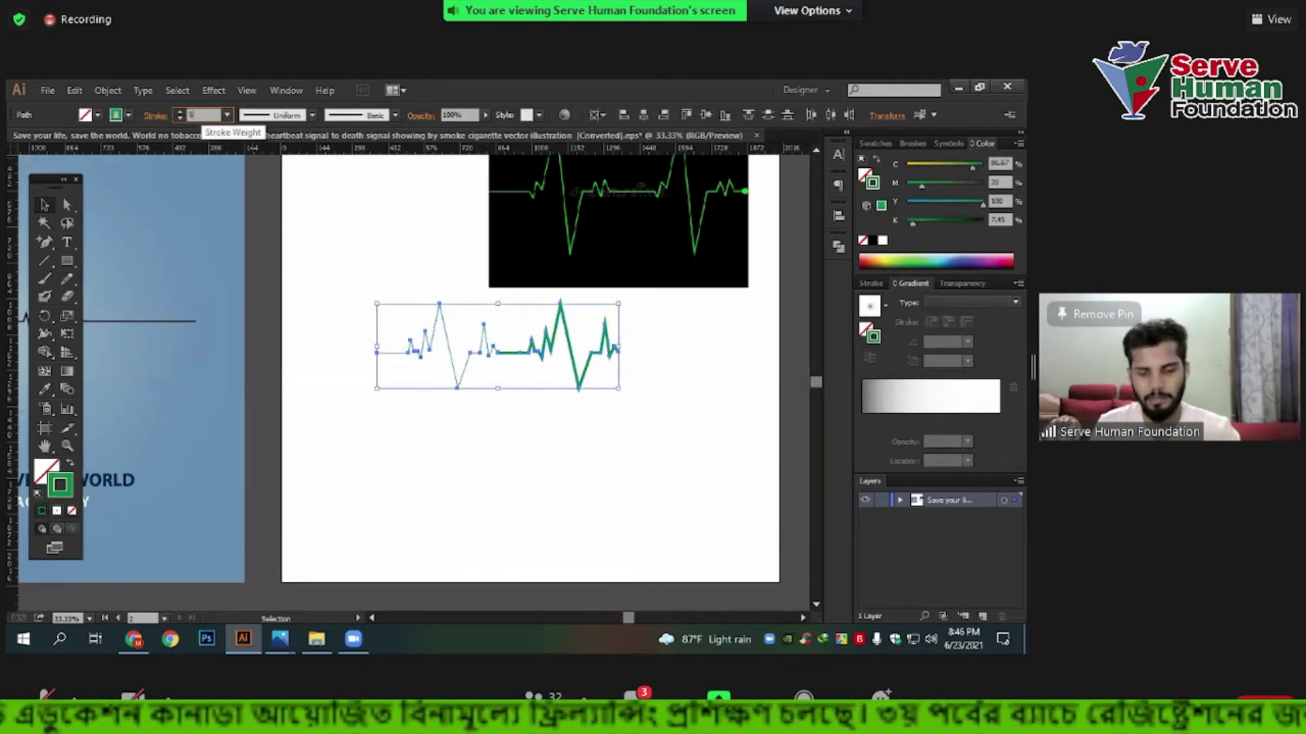
pyautogui.write('5')
pyautogui.press('Return')
pyautogui.click(425, 404)
# Recentre the heartbeat and select parts of its path for anchor-point editing.
pyautogui.moveTo(671, 440); pyautogui.dragTo(433, 331)
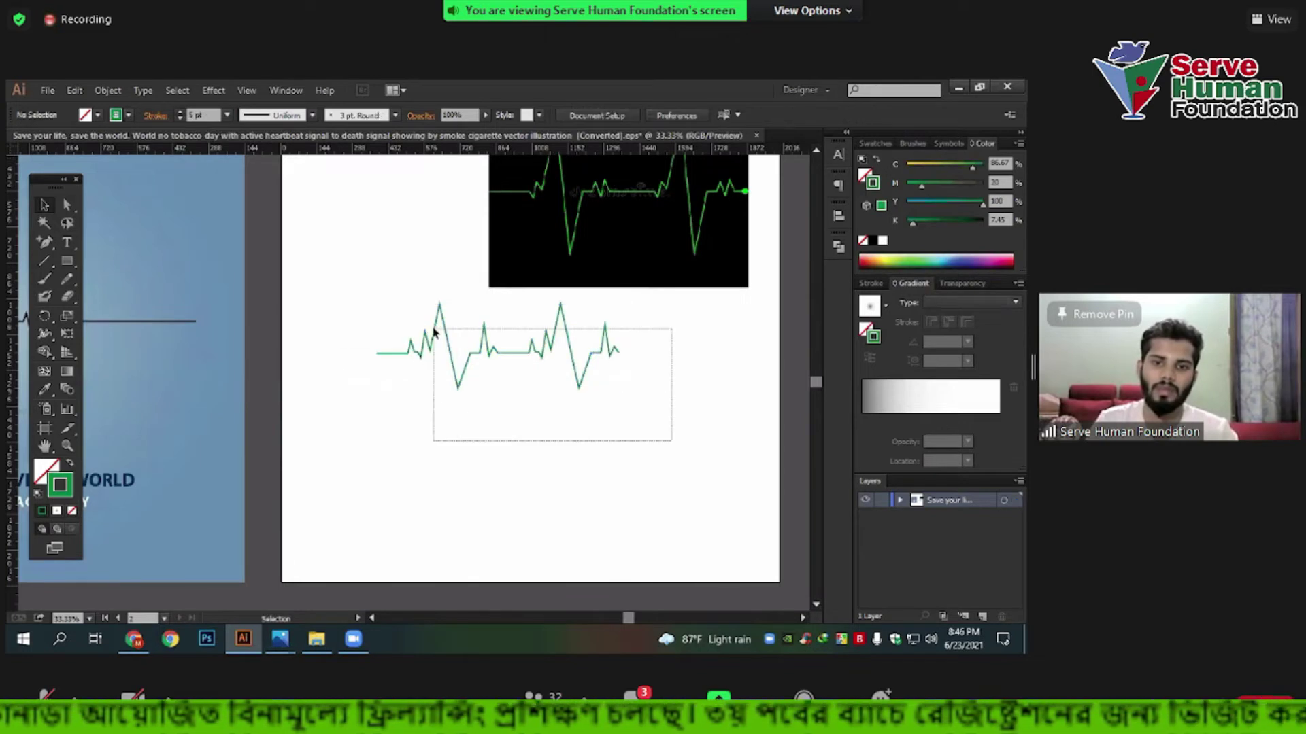
pyautogui.moveTo(477, 430); pyautogui.dragTo(481, 432)
pyautogui.click(677, 452)
pyautogui.moveTo(593, 487)
pyautogui.mouseDown()
pyautogui.moveTo(521, 466)
pyautogui.moveTo(425, 493)
pyautogui.mouseUp()
pyautogui.click(445, 355)
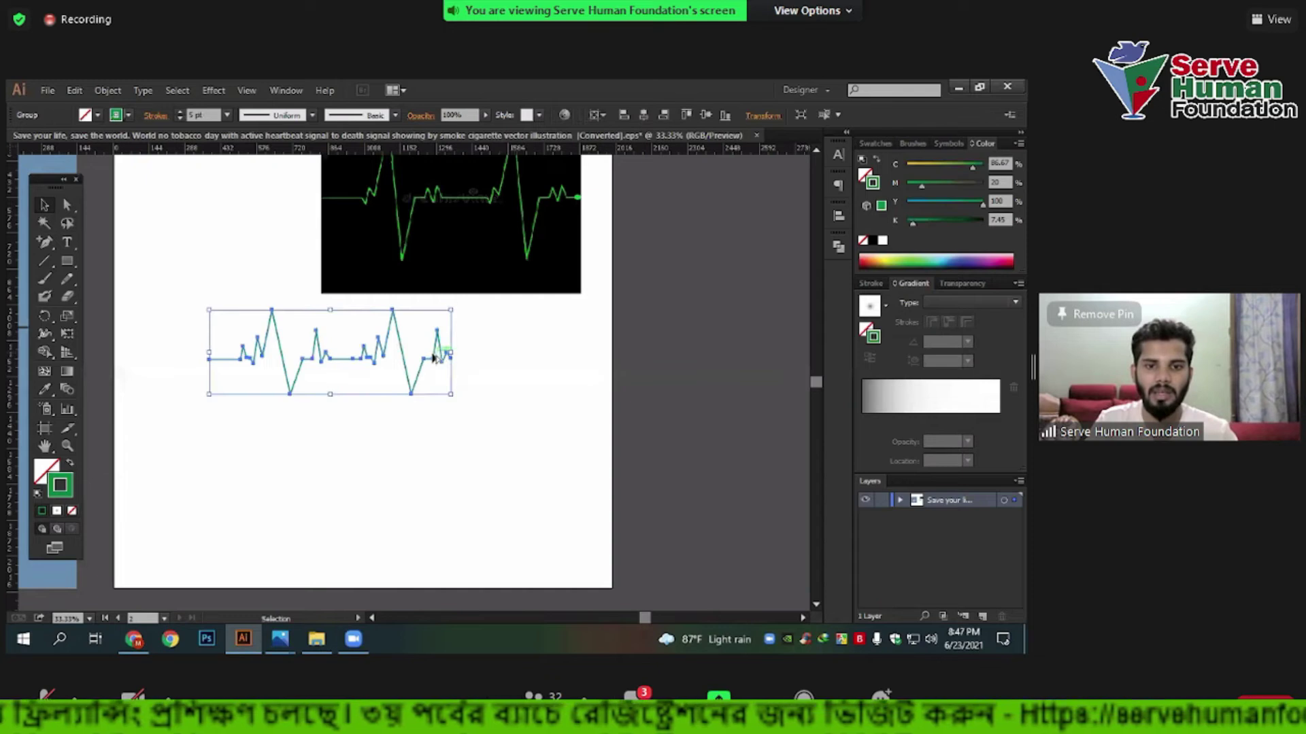
pyautogui.click(432, 367)
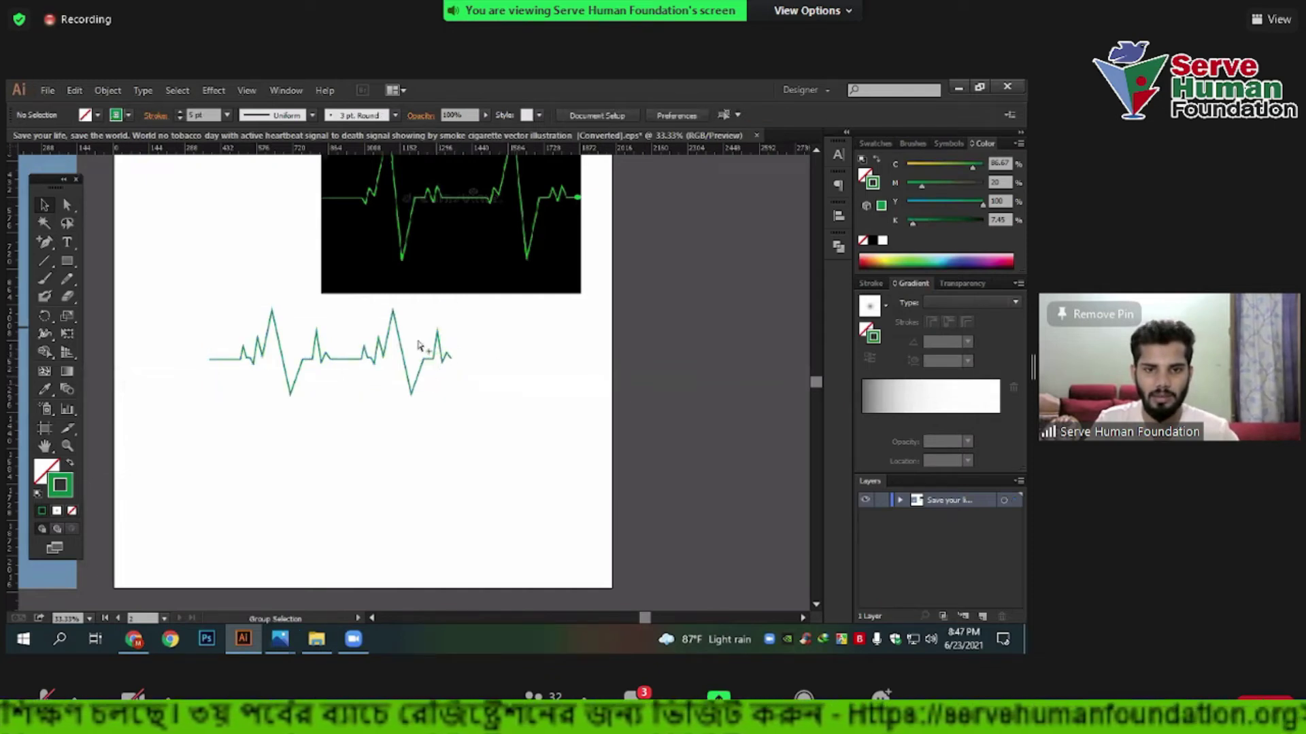
pyautogui.click(419, 347)
pyautogui.press('a')
pyautogui.click(469, 502)
# Place a copy of the heartbeat's right part below and delete its left portion.
pyautogui.moveTo(469, 502)
pyautogui.mouseDown()
pyautogui.moveTo(428, 408)
pyautogui.moveTo(542, 500)
pyautogui.mouseUp()
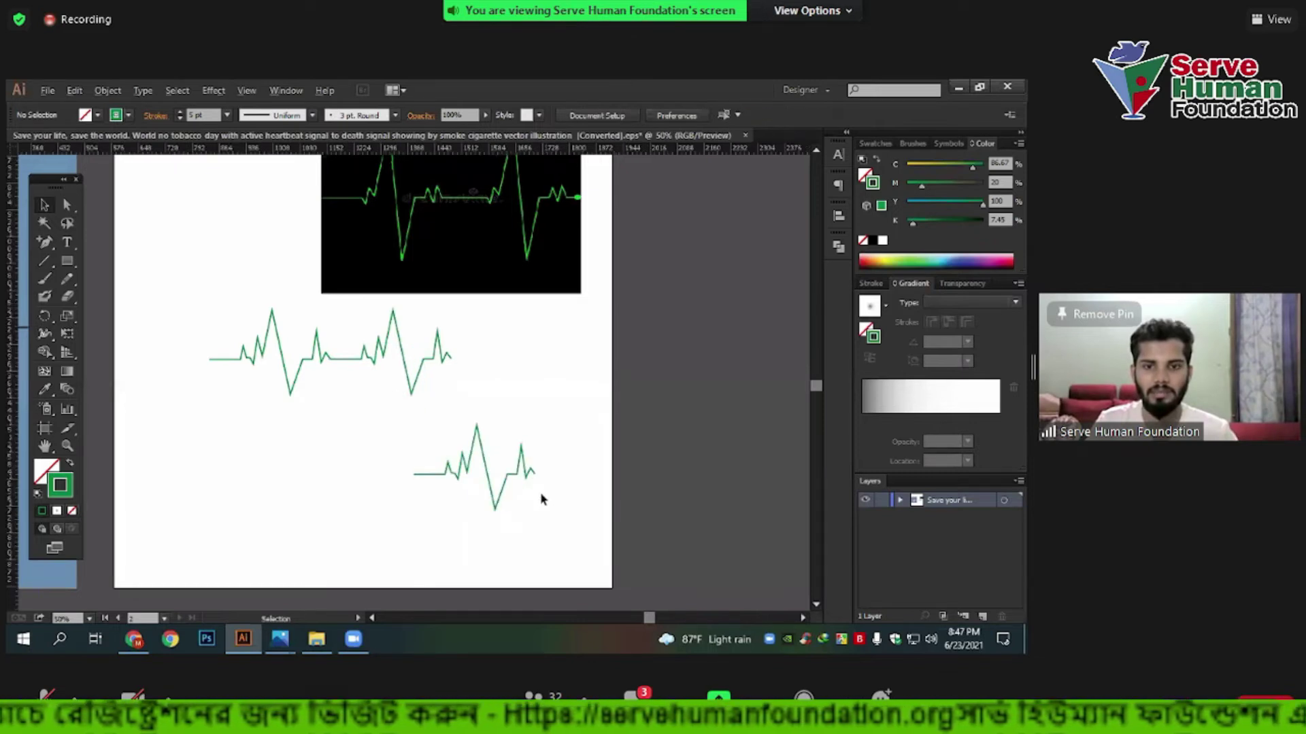
pyautogui.scroll(2, 542, 500)
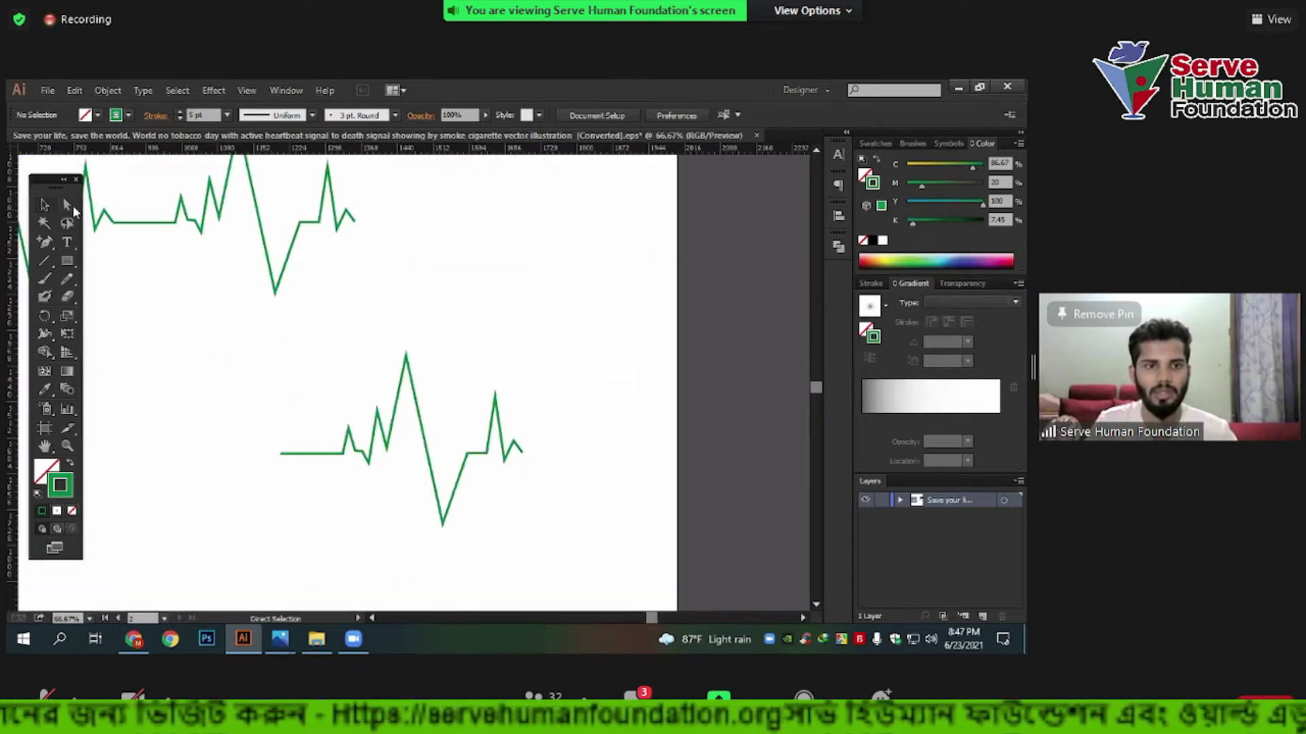
pyautogui.moveTo(264, 317); pyautogui.dragTo(454, 542)
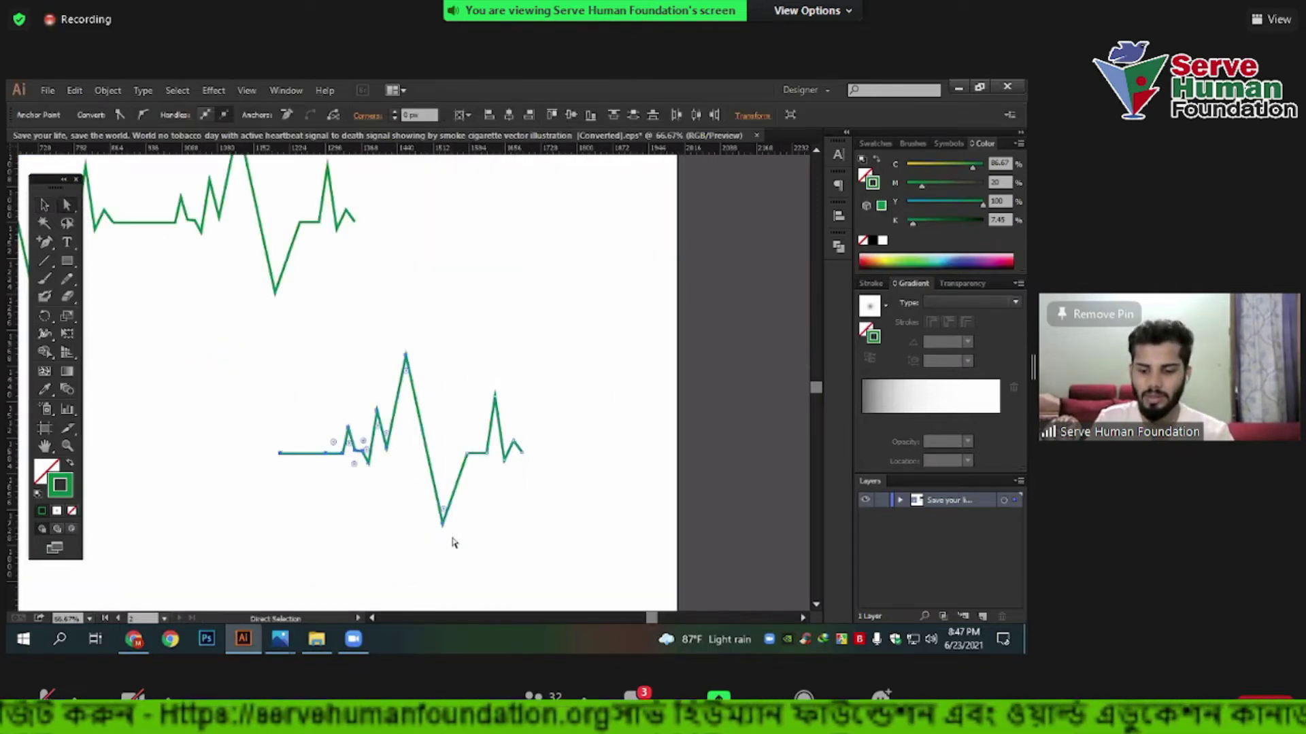
pyautogui.press('Delete')
# Stretch the lower line's flat start far left and add a flat segment after its final spike.
pyautogui.moveTo(467, 453); pyautogui.dragTo(239, 453)
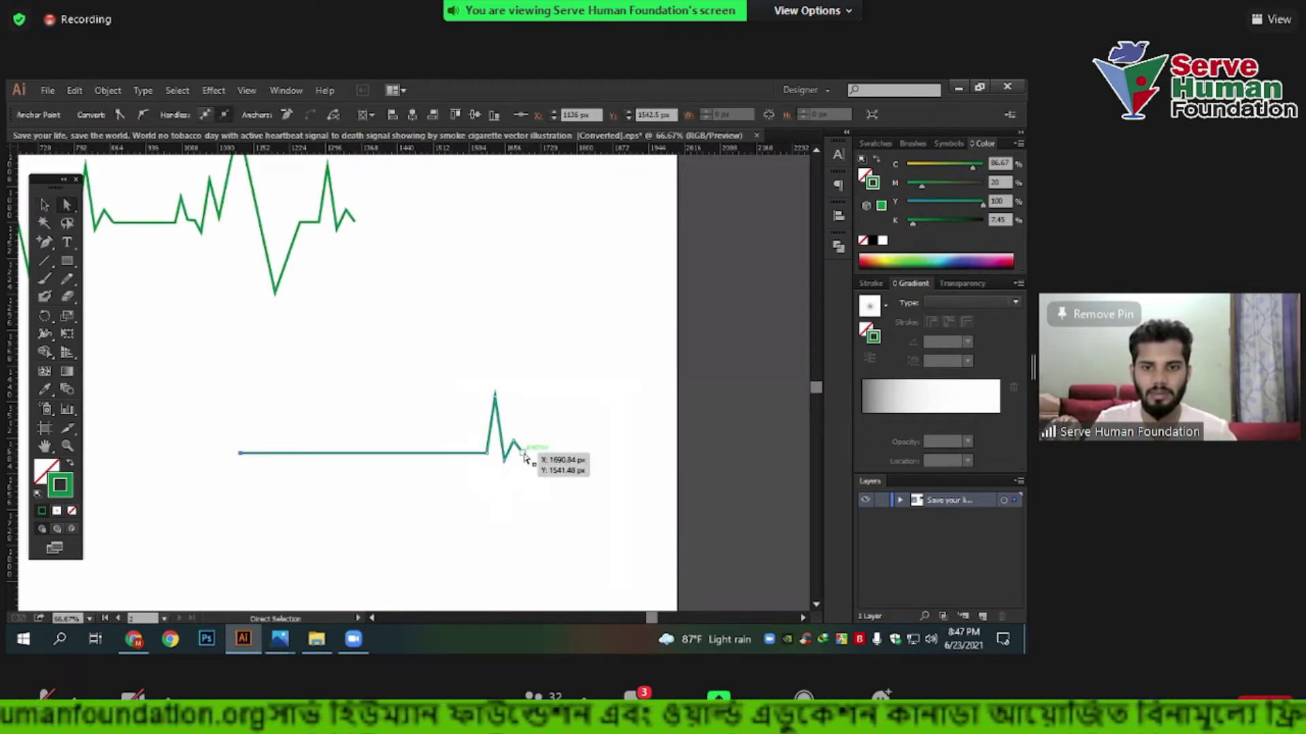
pyautogui.moveTo(524, 453); pyautogui.dragTo(773, 457)
pyautogui.hotkey('ctrl', 'z')
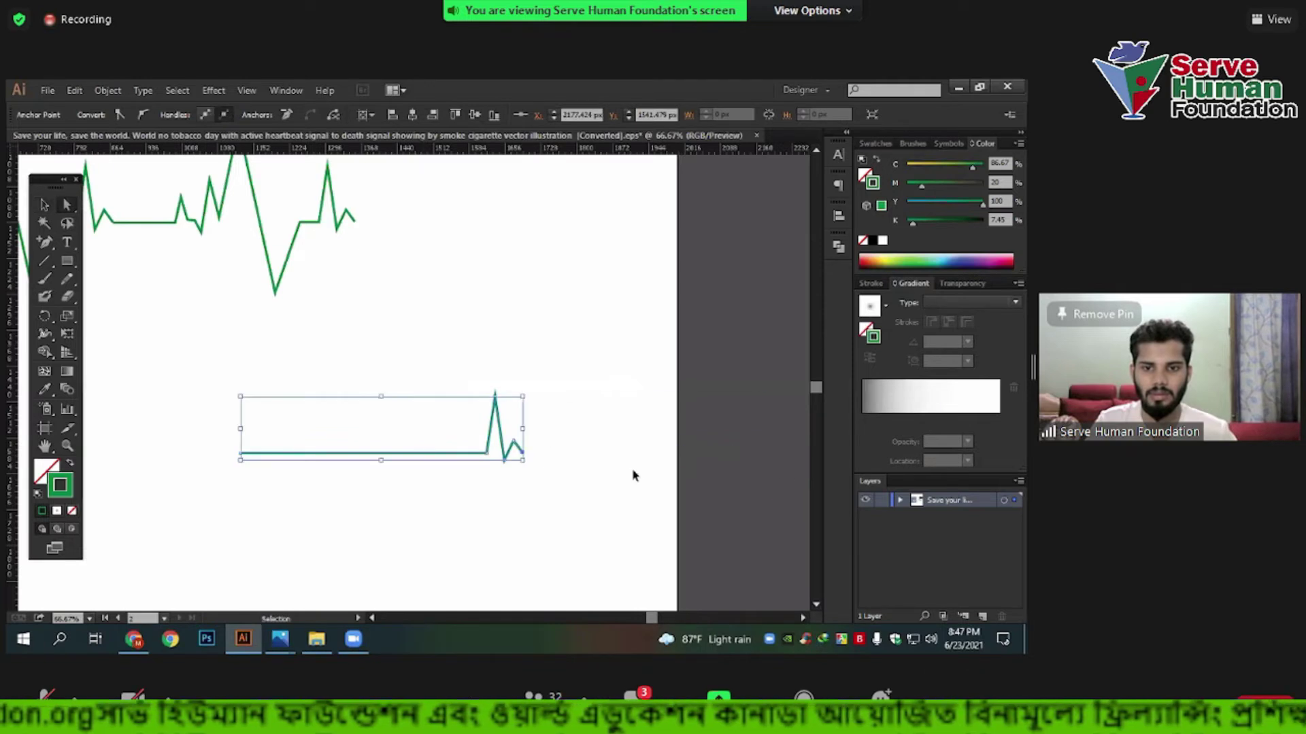
pyautogui.scroll(2, 544, 465)
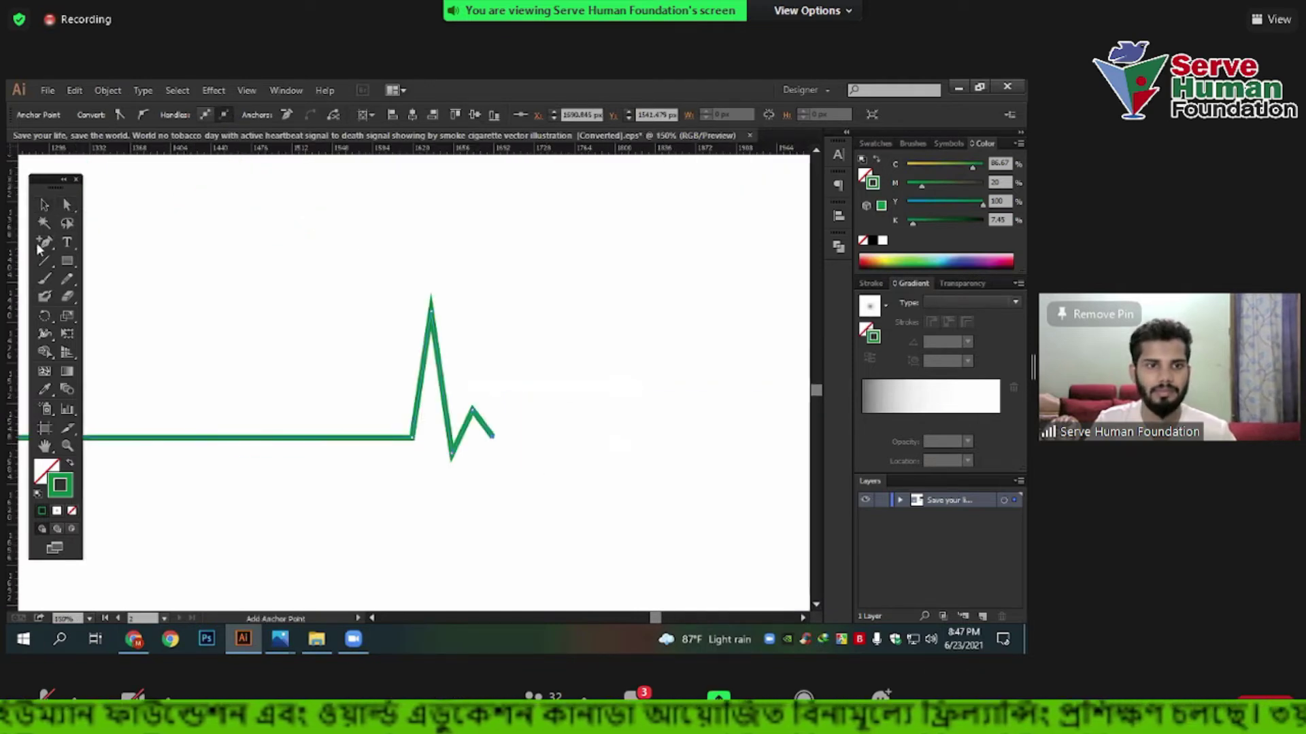
pyautogui.click(44, 243)
pyautogui.click(112, 243)
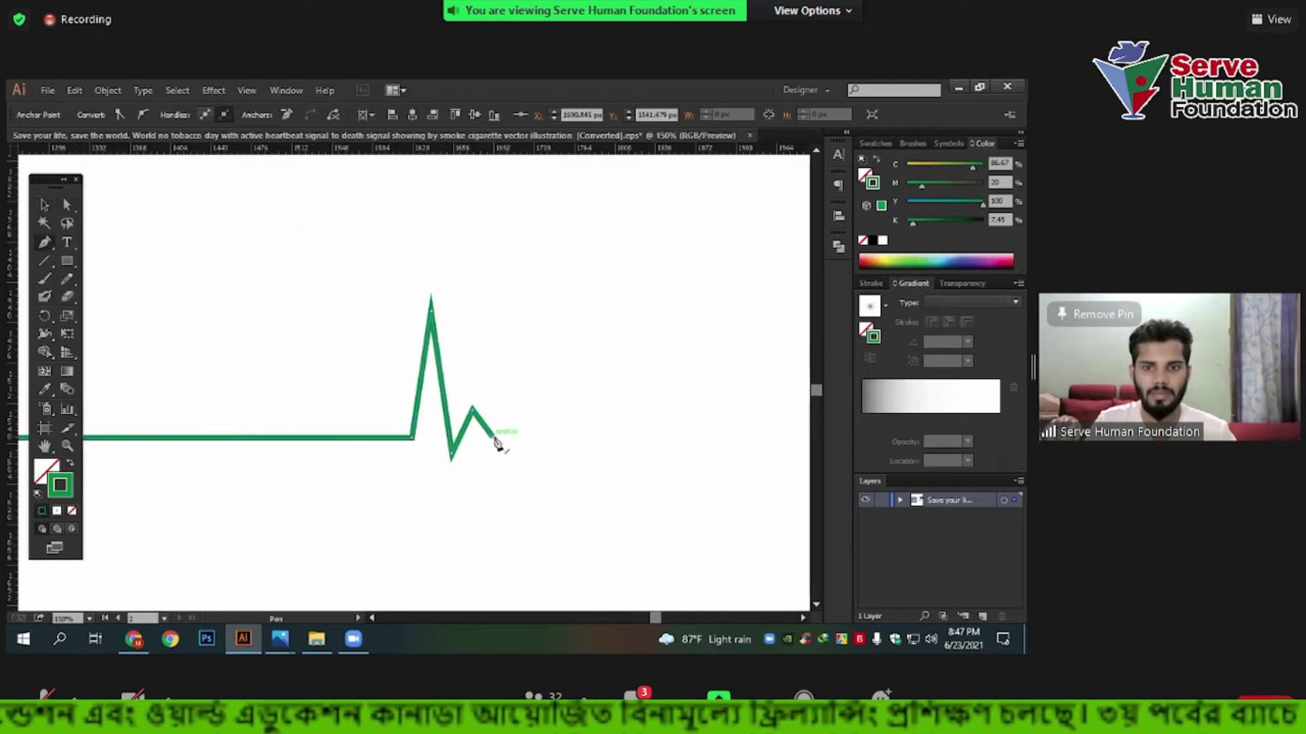
pyautogui.click(773, 437)
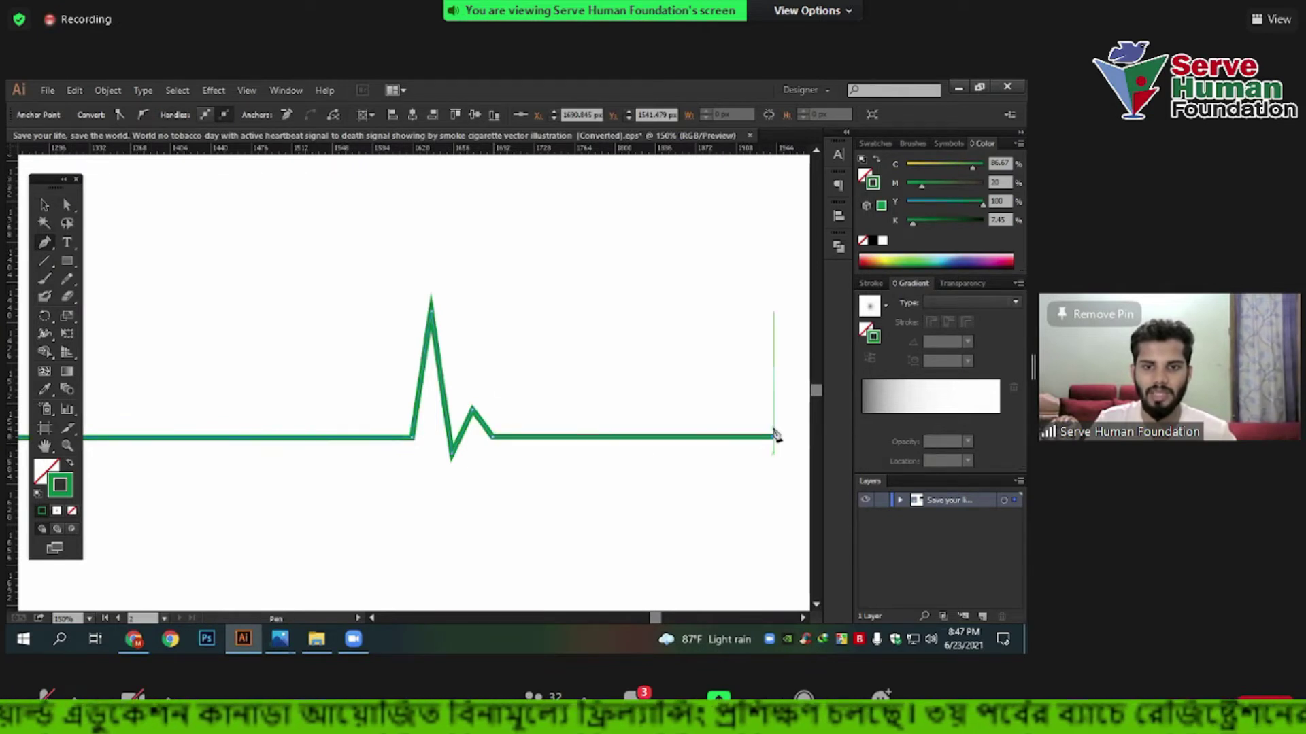
pyautogui.press('v')
# Move the lower line up and join it onto the upper heartbeat's end.
pyautogui.scroll(-3, 399, 344)
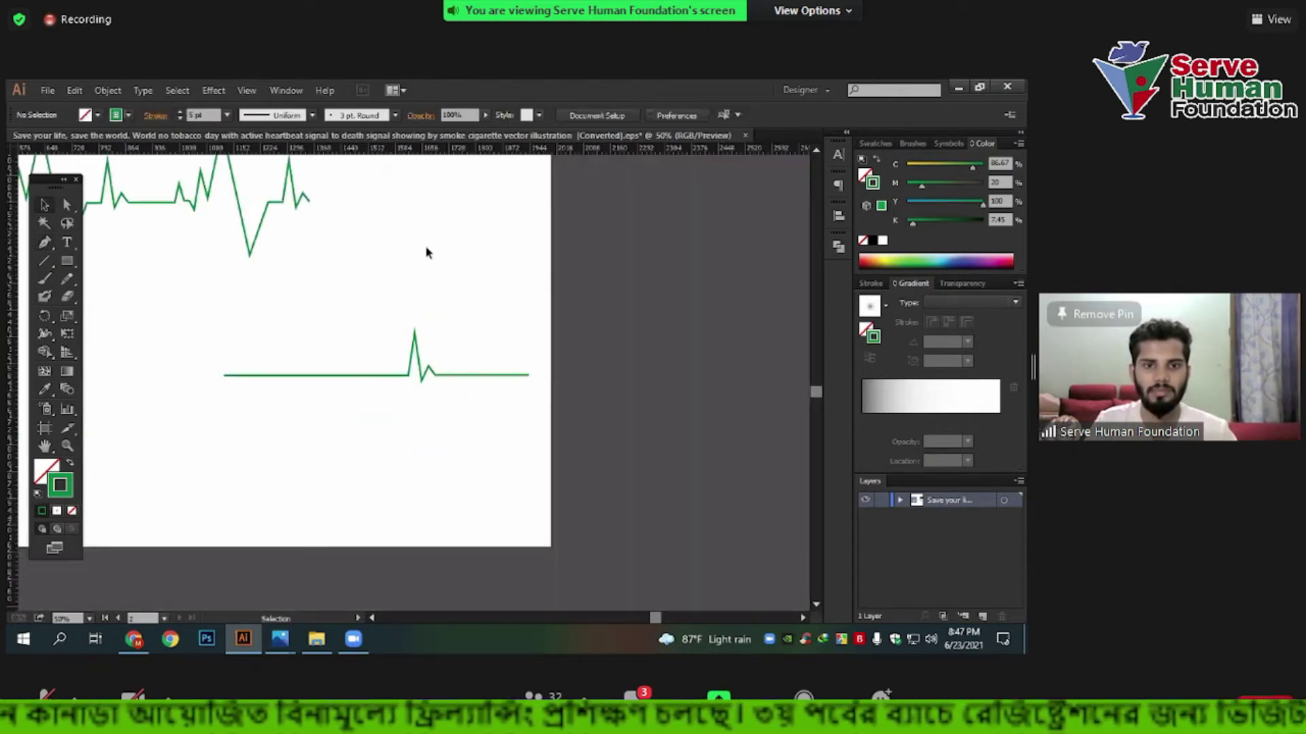
pyautogui.scroll(2, 426, 251)
pyautogui.click(432, 465)
pyautogui.moveTo(403, 474); pyautogui.dragTo(488, 296)
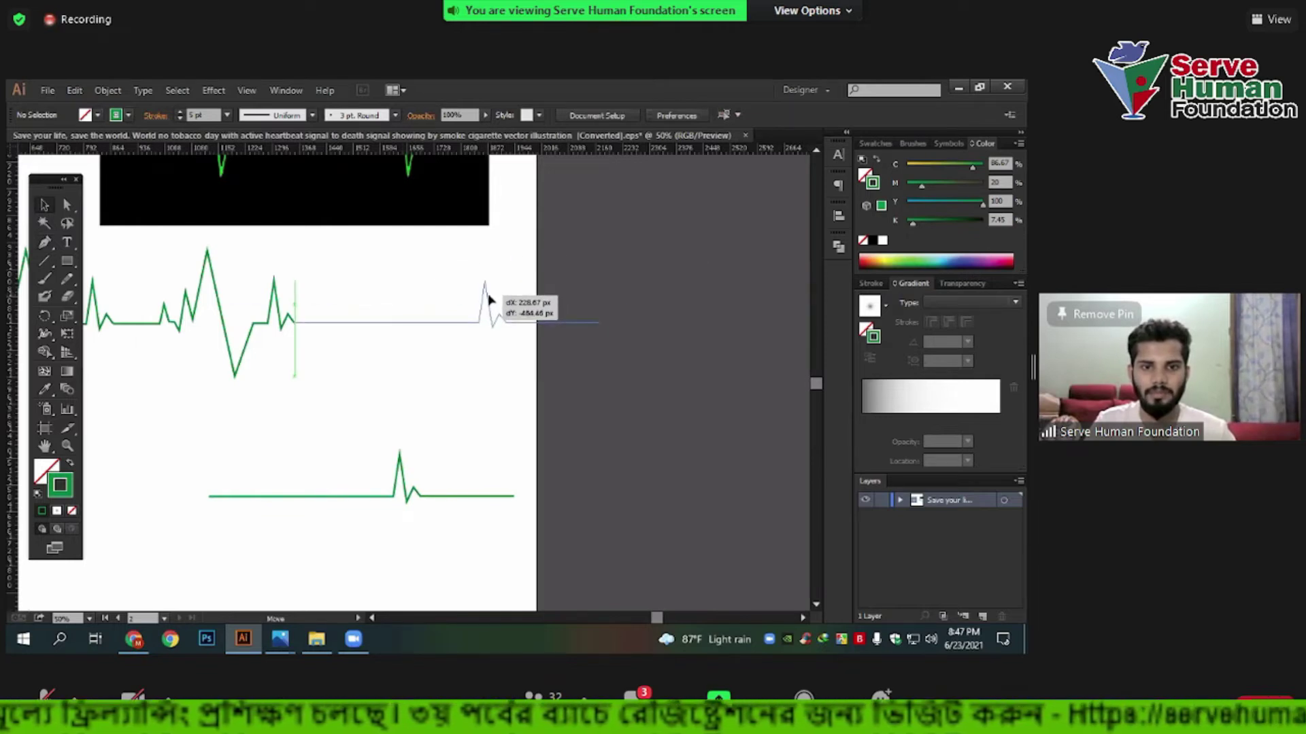
pyautogui.moveTo(488, 295); pyautogui.dragTo(486, 297)
pyautogui.click(537, 380)
pyautogui.scroll(-1, 538, 386)
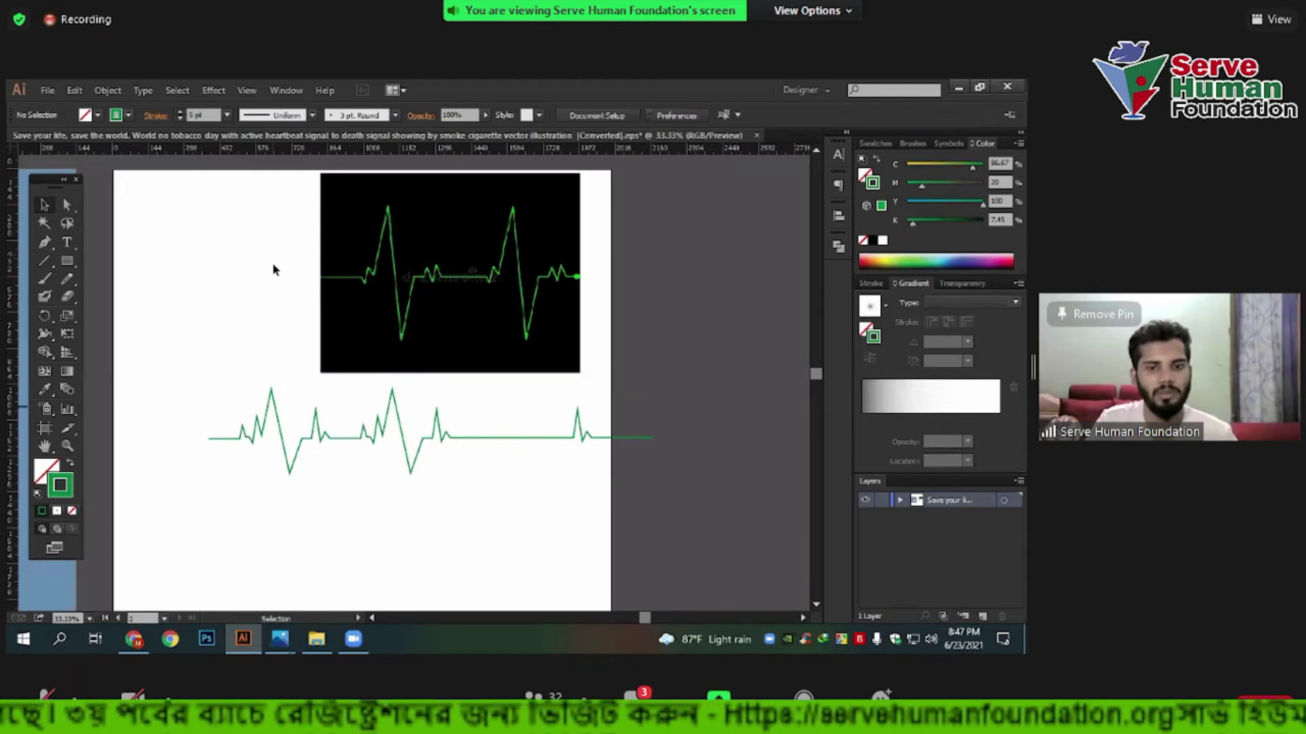
# Pan across the artboards to review the artwork, then bring up the browser.
pyautogui.press('space')
pyautogui.hscroll(-5, 347, 283)
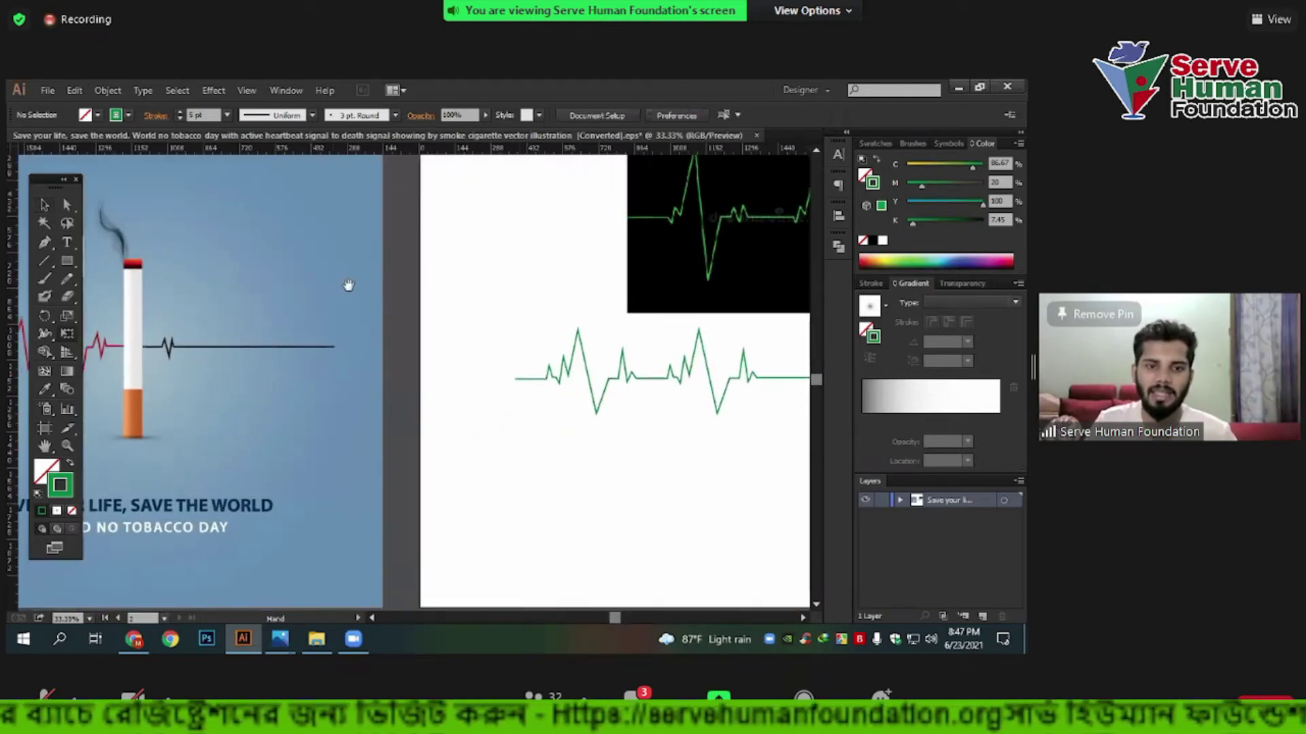
pyautogui.hscroll(-3, 536, 294)
pyautogui.hscroll(2, 530, 276)
pyautogui.hscroll(4, 324, 335)
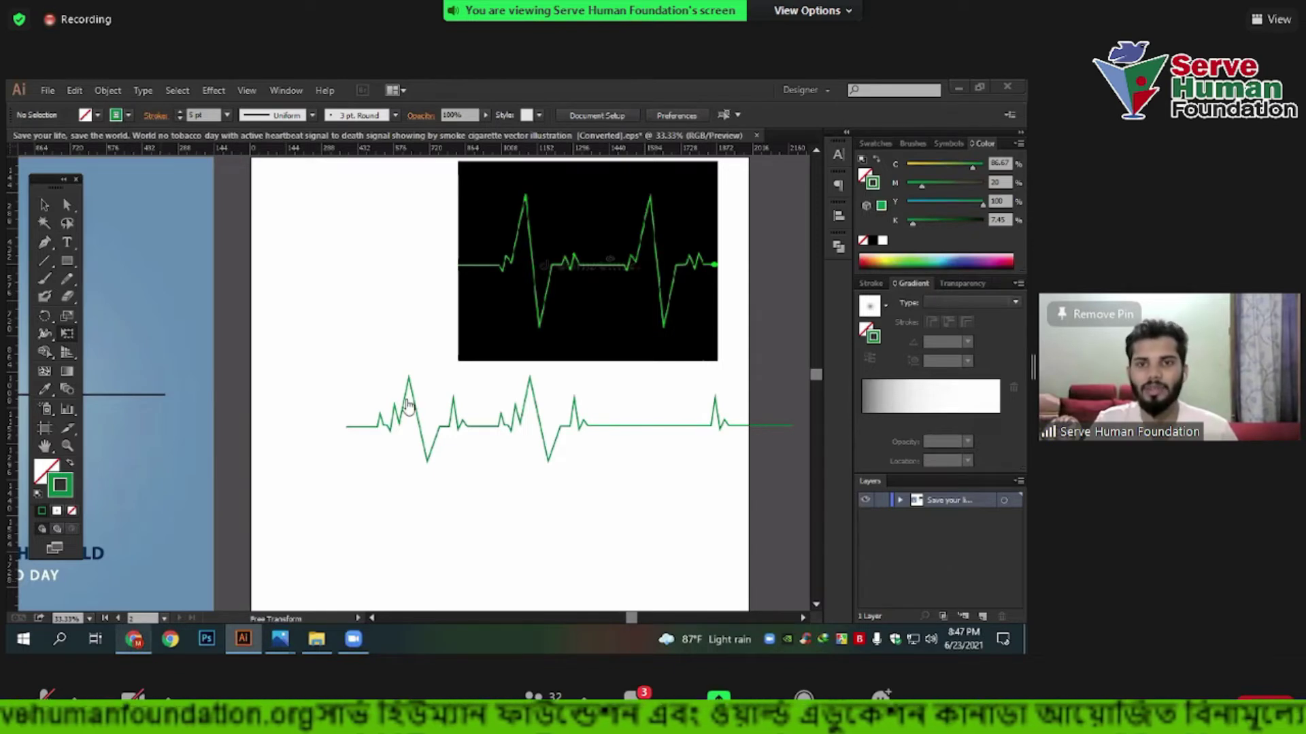
pyautogui.hotkey('alt', 'Tab')
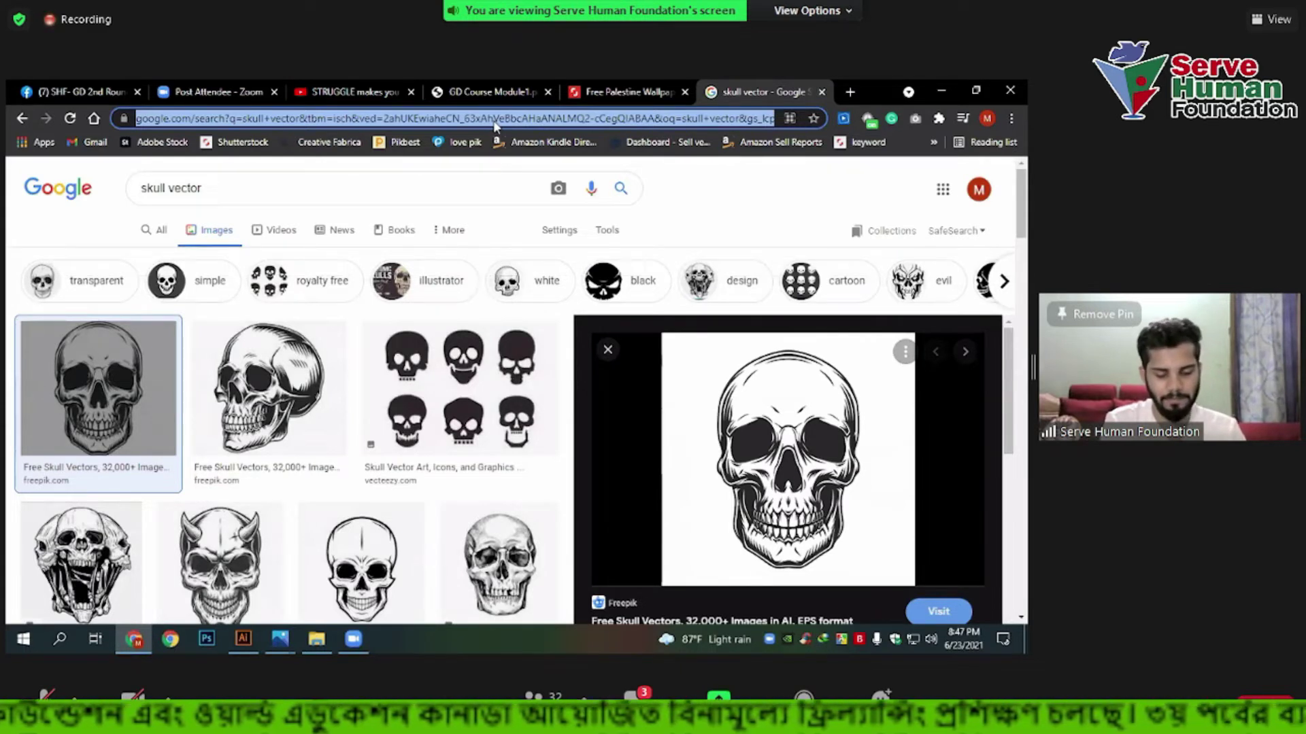
# Search Google for 'color palette' and open Color Hunt and Coolors in new tabs.
pyautogui.write('color pale')
pyautogui.press('Return')
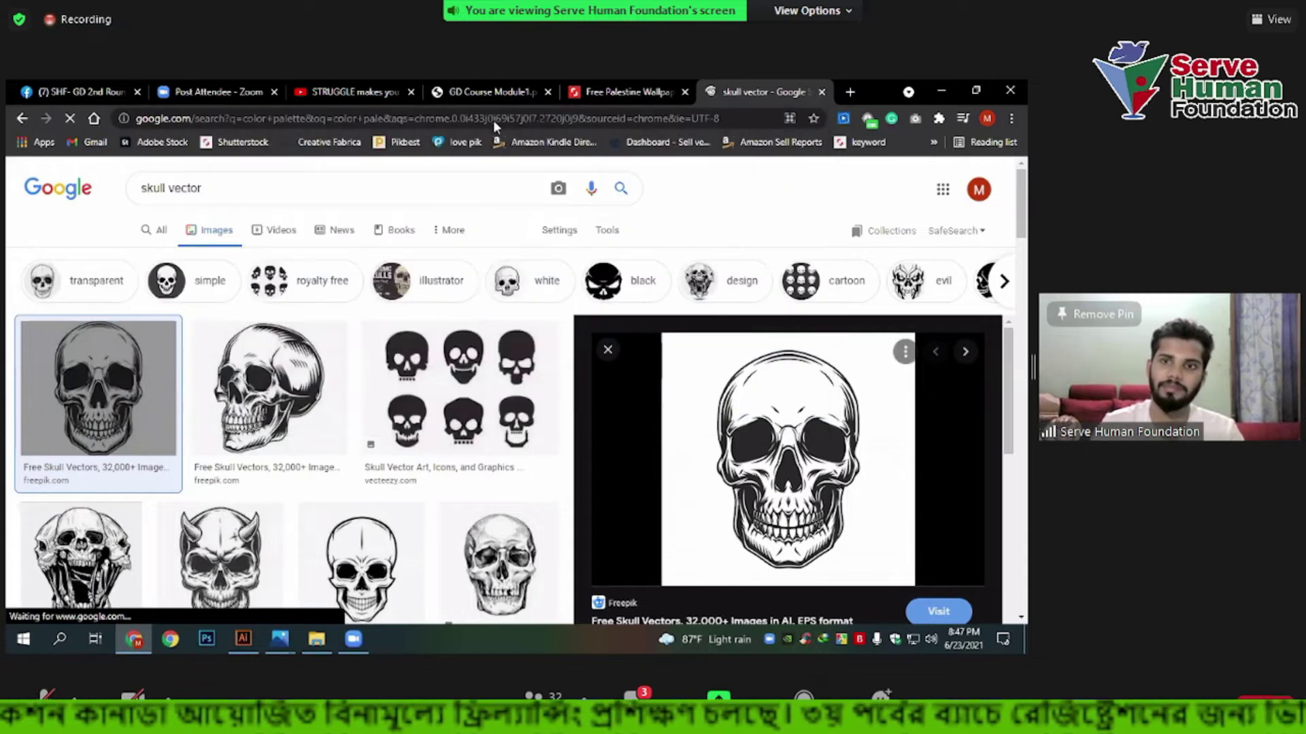
pyautogui.scroll(-1, 284, 329)
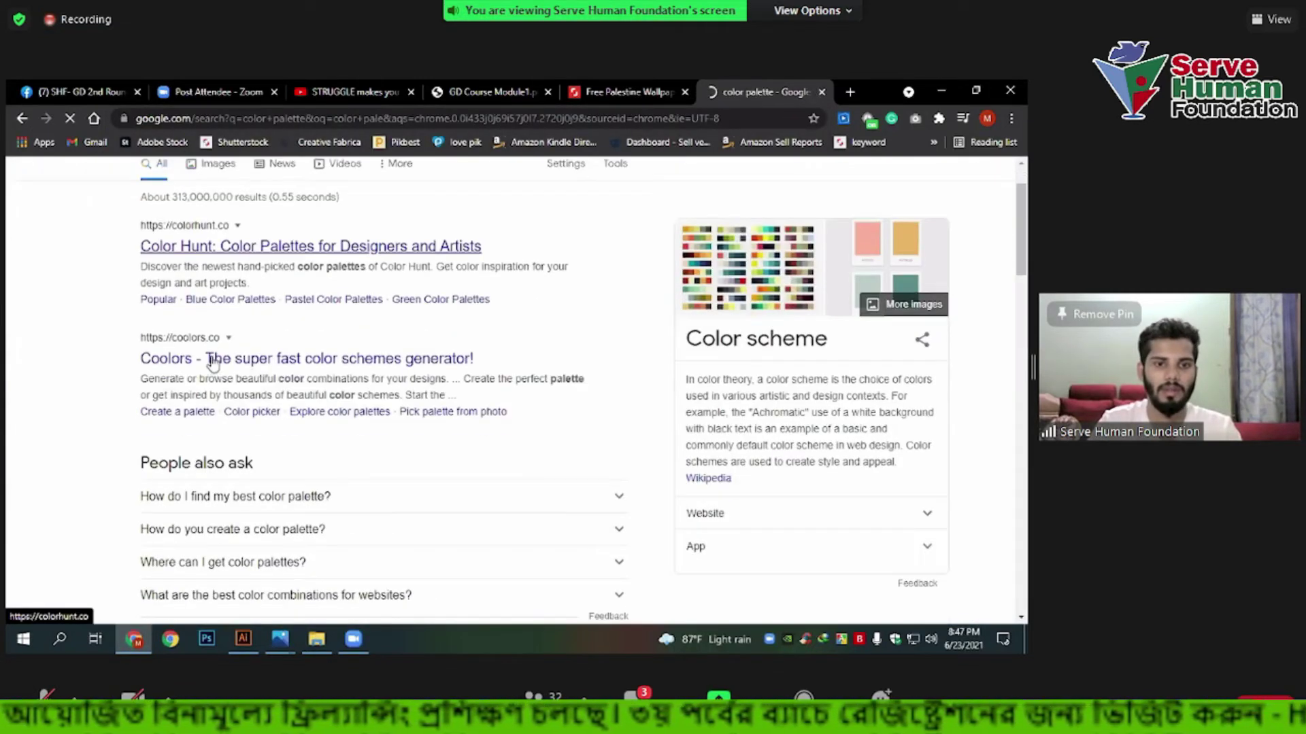
pyautogui.keyDown('ctrl'); pyautogui.click(219, 246); pyautogui.keyUp('ctrl')
pyautogui.keyDown('ctrl'); pyautogui.click(146, 358); pyautogui.keyUp('ctrl')
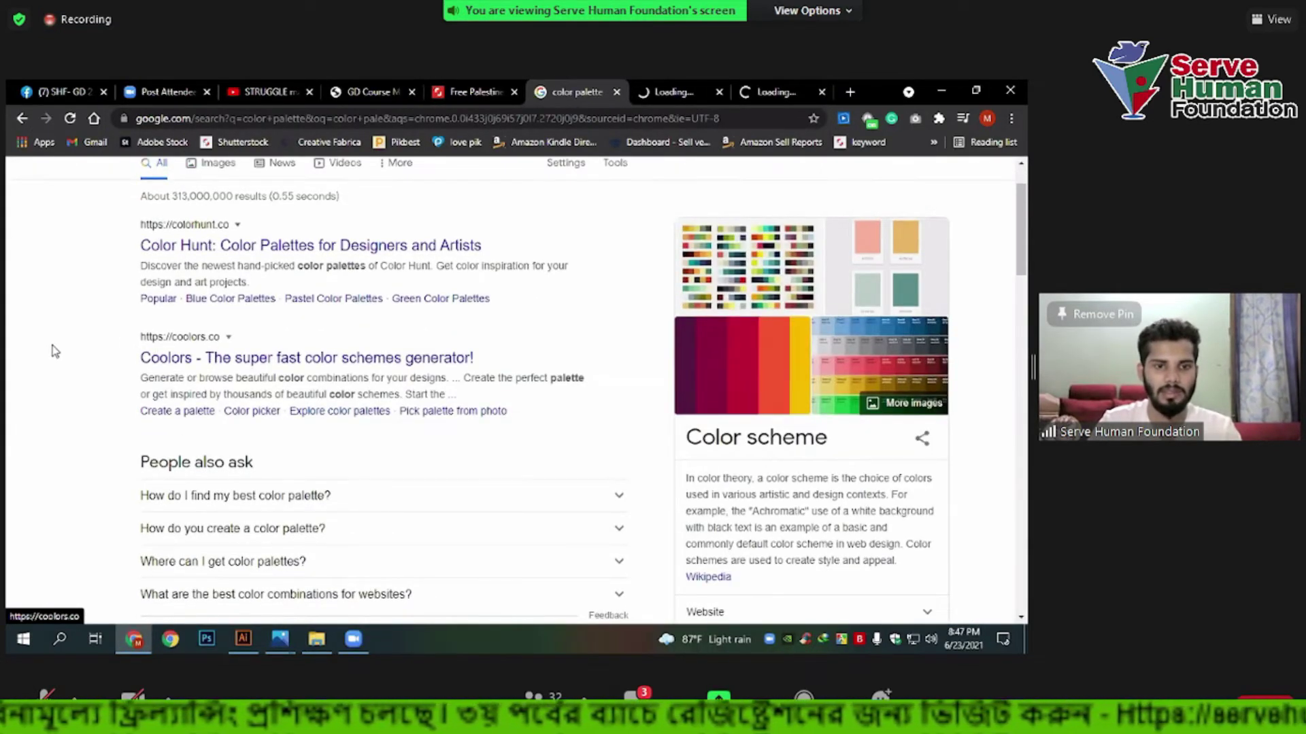
# Open the Adobe Color result in a new tab and go to the Coolors tab.
pyautogui.scroll(-3, 51, 346)
pyautogui.scroll(-4, 120, 358)
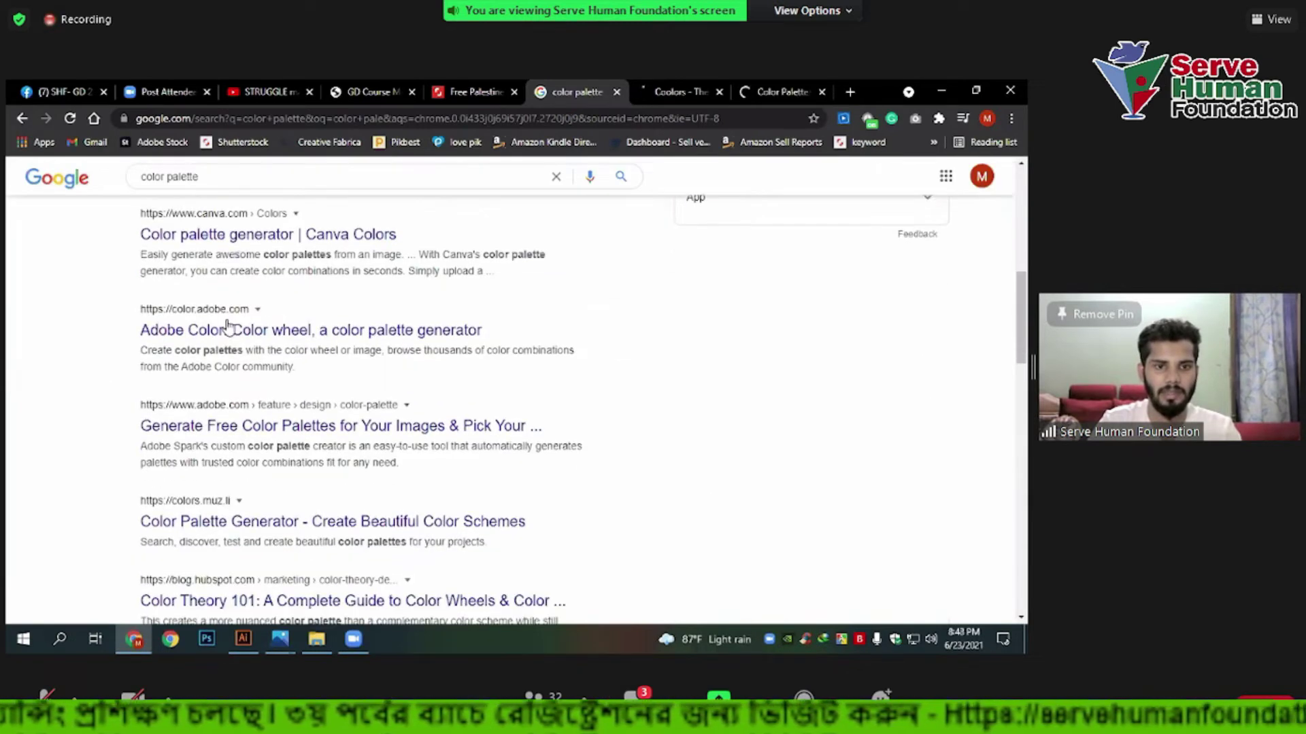
pyautogui.keyDown('ctrl'); pyautogui.click(224, 330); pyautogui.keyUp('ctrl')
pyautogui.scroll(-4, 265, 270)
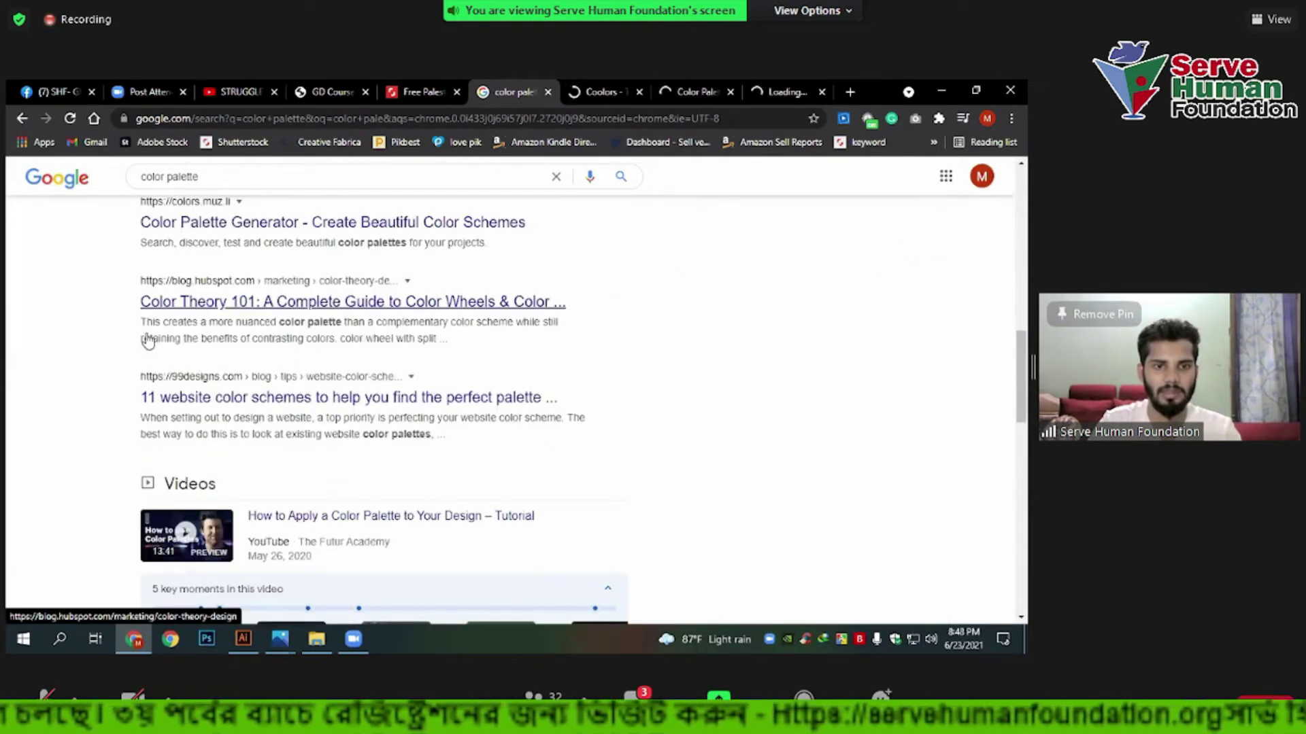
pyautogui.scroll(-4, 79, 361)
pyautogui.scroll(-5, 95, 325)
pyautogui.scroll(-4, 68, 352)
pyautogui.scroll(-1, 68, 352)
pyautogui.scroll(-1, 87, 355)
pyautogui.scroll(-3, 87, 356)
pyautogui.click(623, 87)
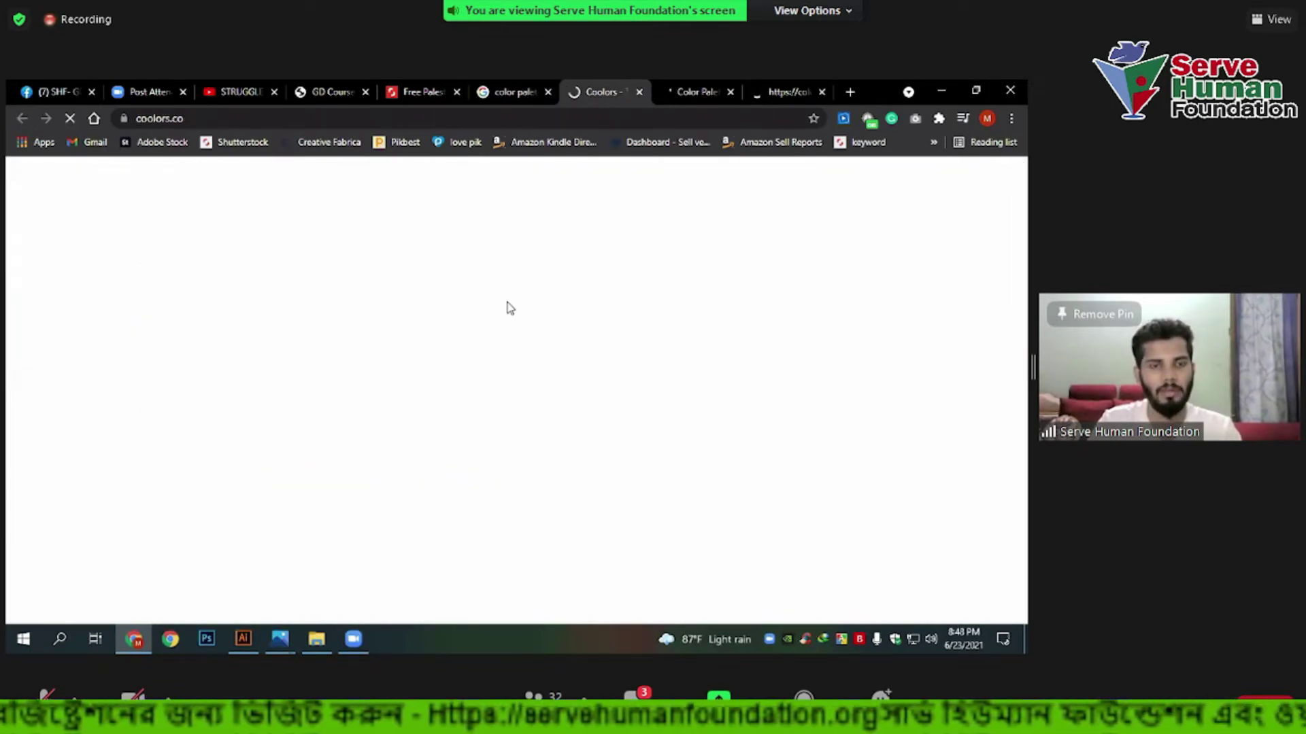
# Move the Adobe Color tab beside the search results and return to Color Hunt.
pyautogui.click(677, 79)
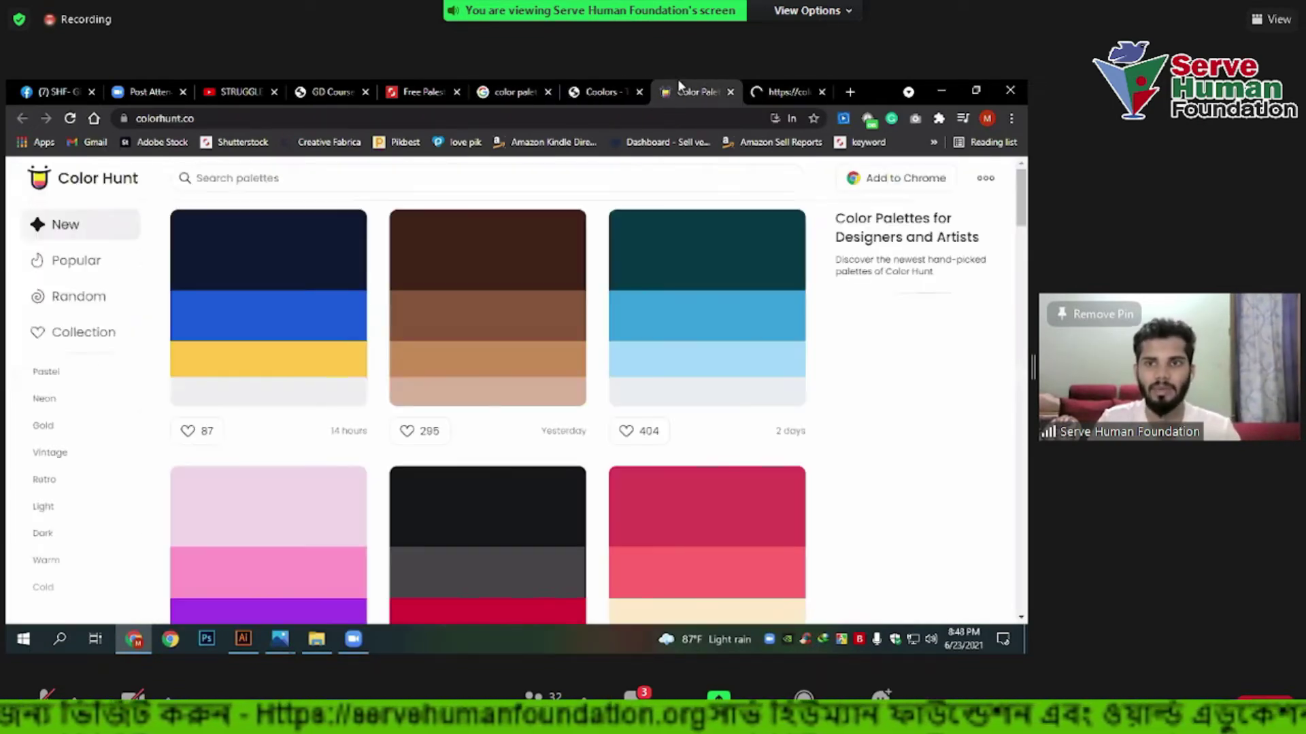
pyautogui.click(816, 78)
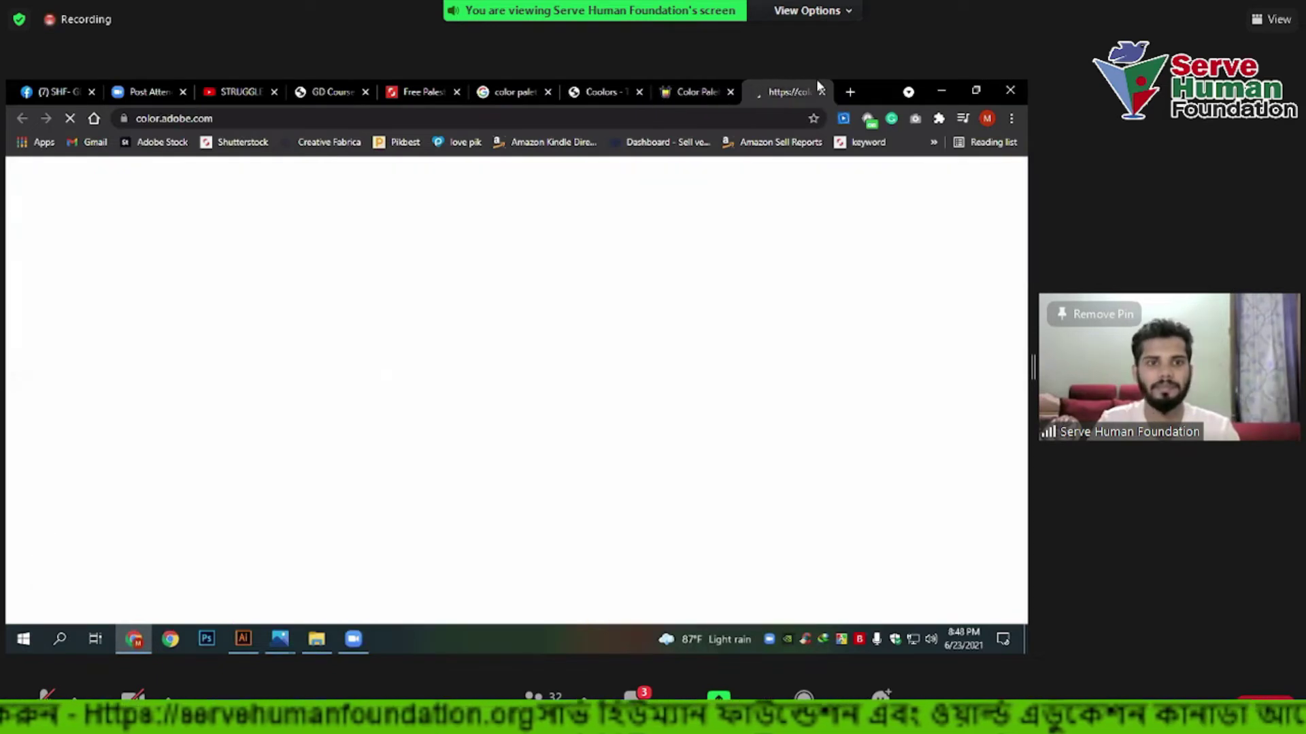
pyautogui.moveTo(774, 88); pyautogui.dragTo(595, 90)
pyautogui.click(782, 91)
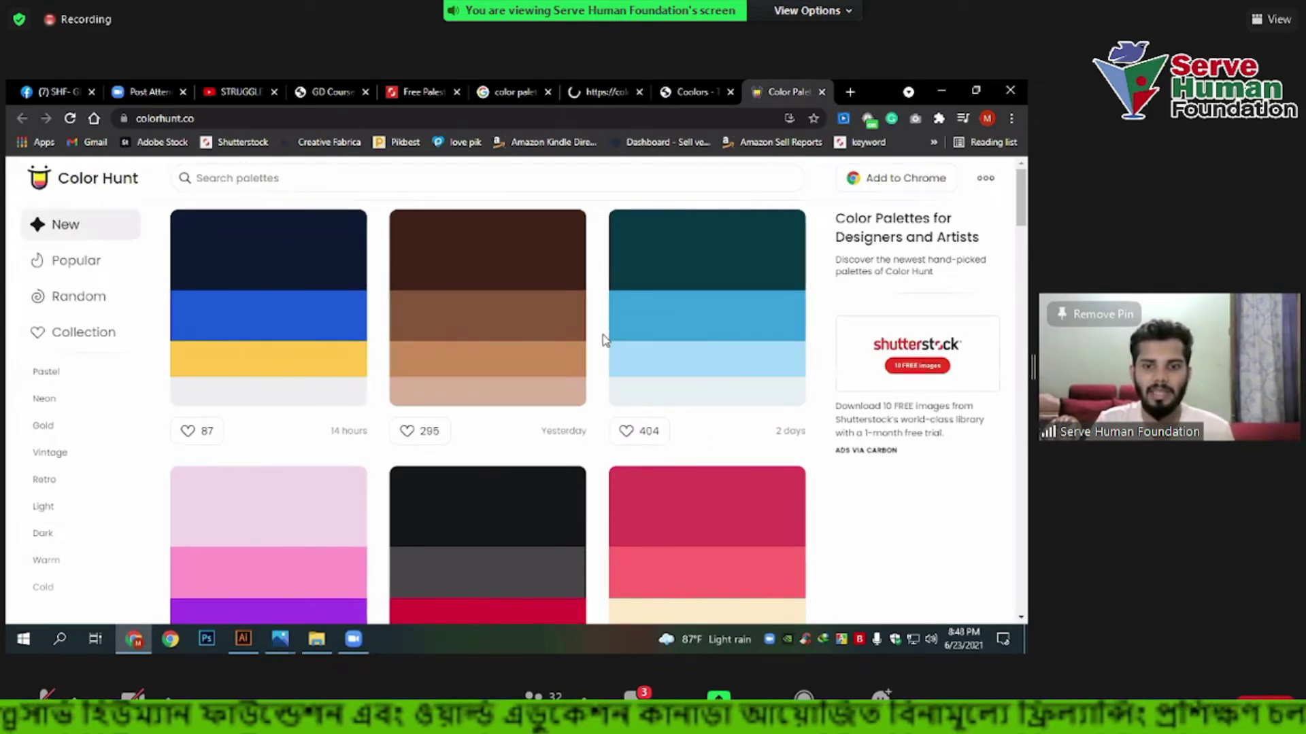
# Scroll through Color Hunt's new palettes, then switch to the Popular list.
pyautogui.scroll(-4, 517, 367)
pyautogui.scroll(4, 469, 398)
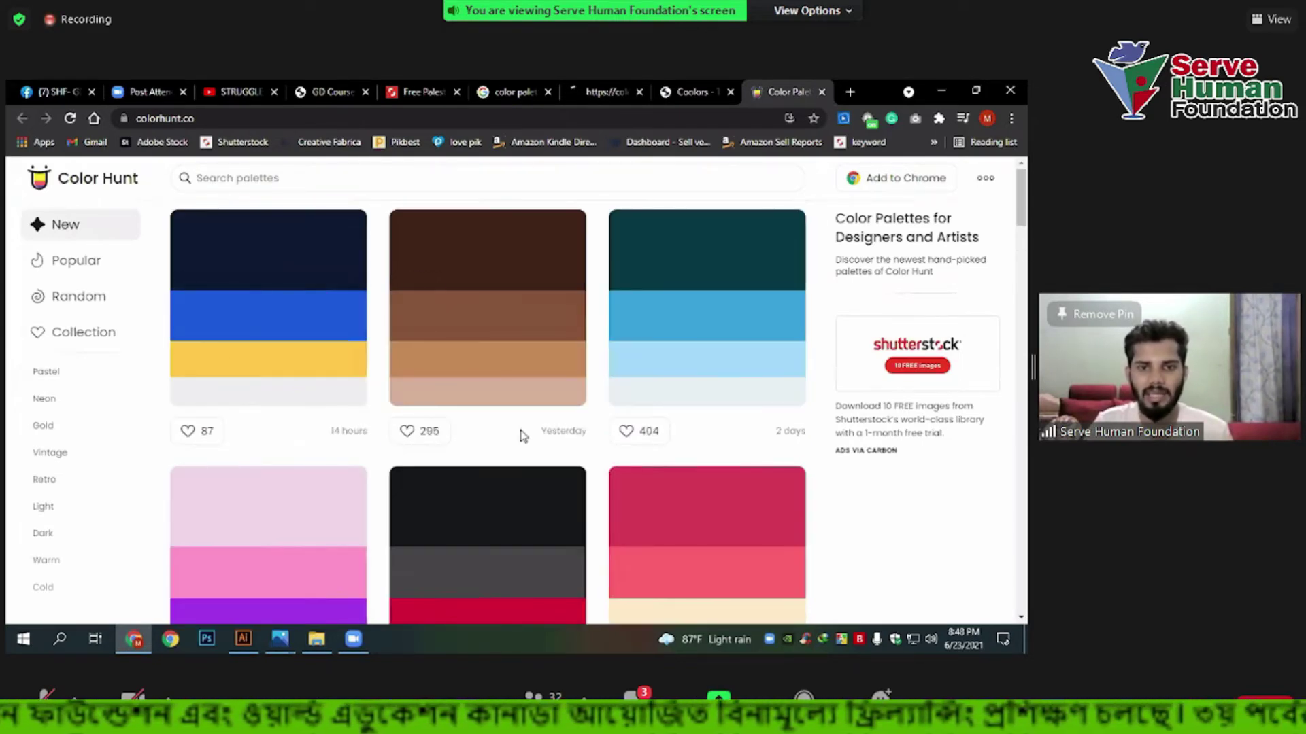
pyautogui.scroll(-3, 510, 306)
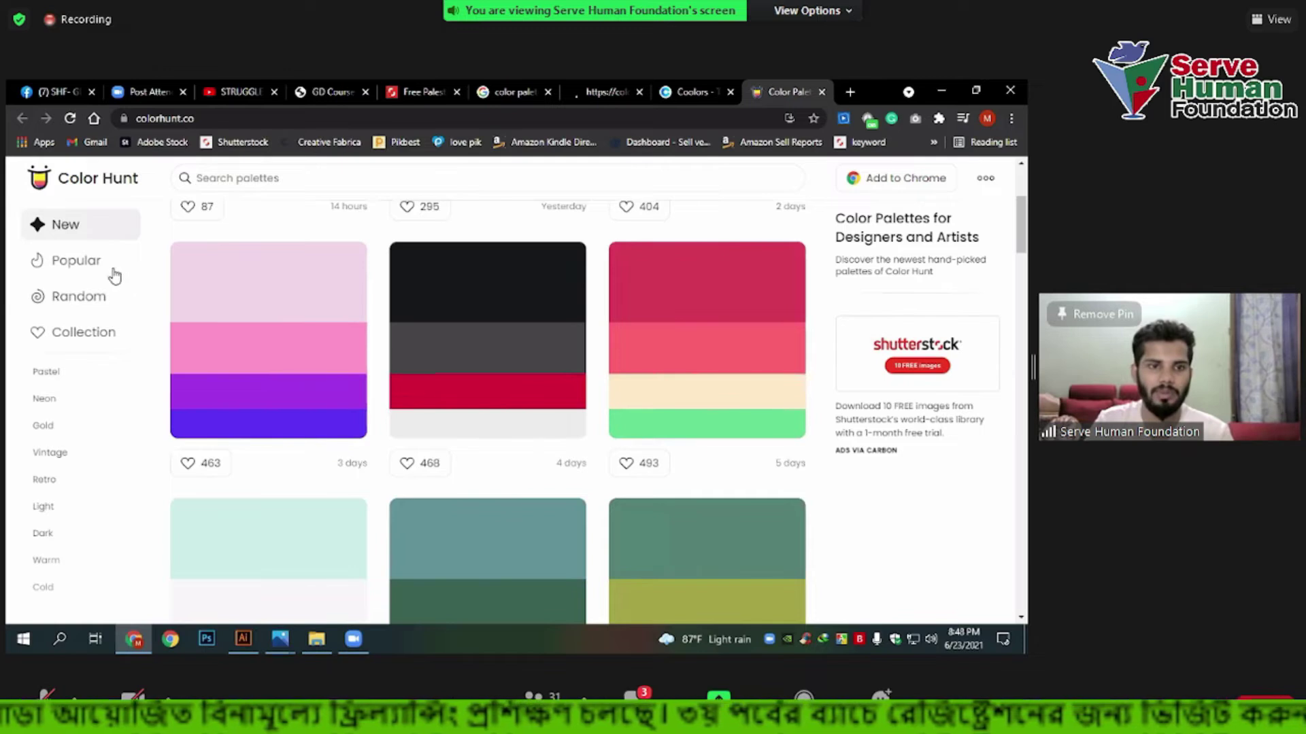
pyautogui.click(76, 261)
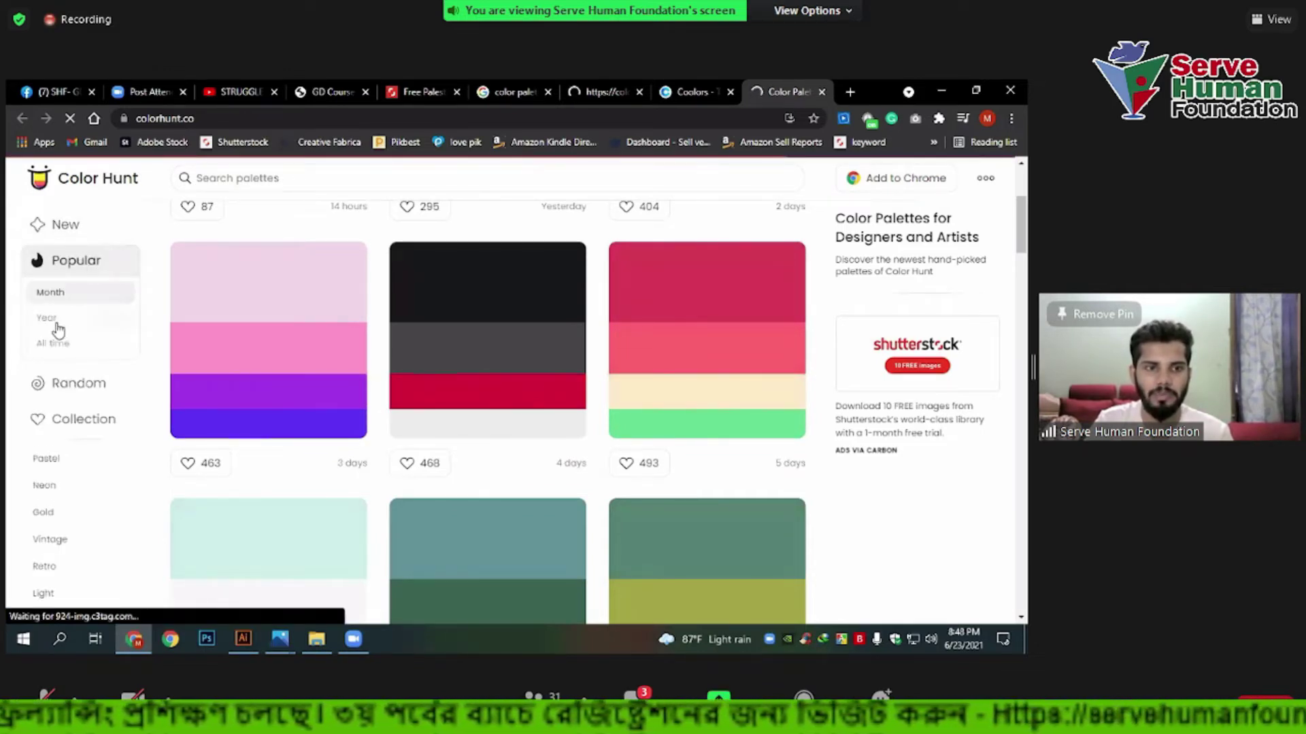
pyautogui.moveTo(268, 250)
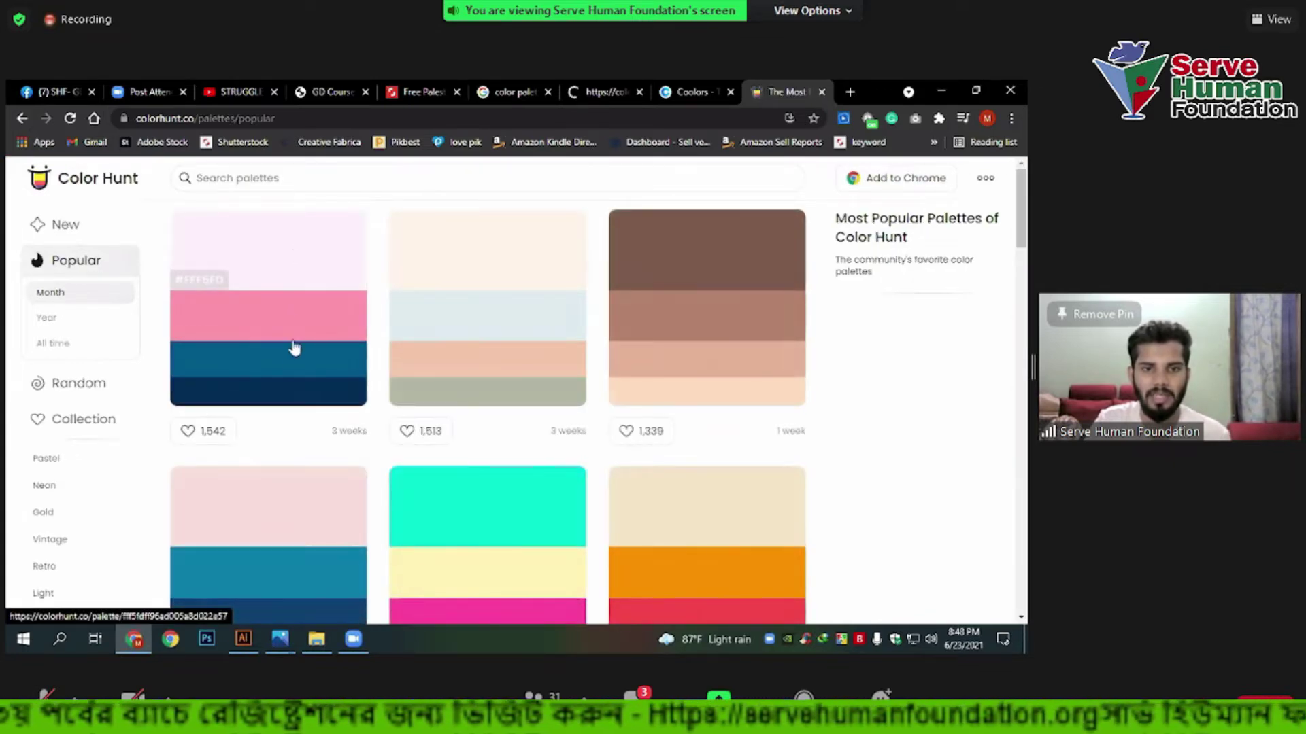
# Browse this month's popular palettes and copy the teal #0A81AB hex code from the 1,324-like palette.
pyautogui.scroll(-3, 505, 338)
pyautogui.scroll(-4, 504, 341)
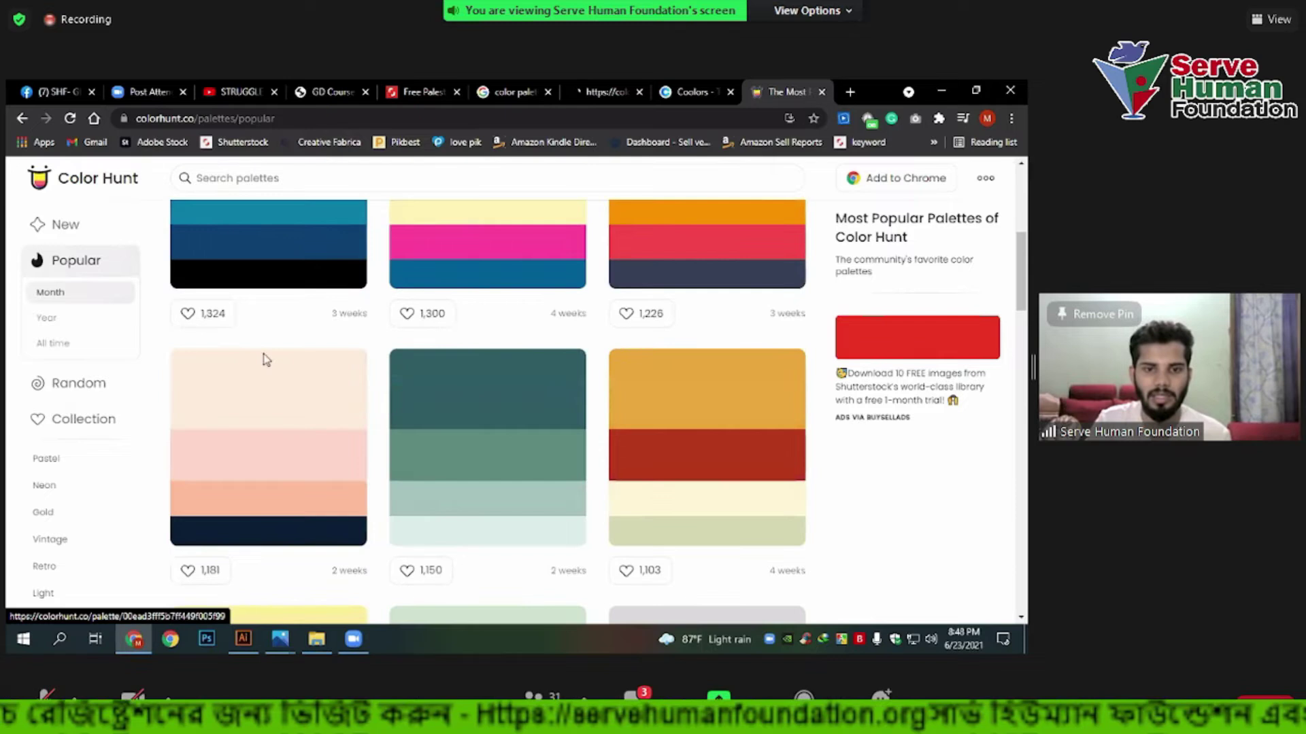
pyautogui.scroll(-1, 327, 447)
pyautogui.scroll(-4, 381, 406)
pyautogui.scroll(-3, 340, 402)
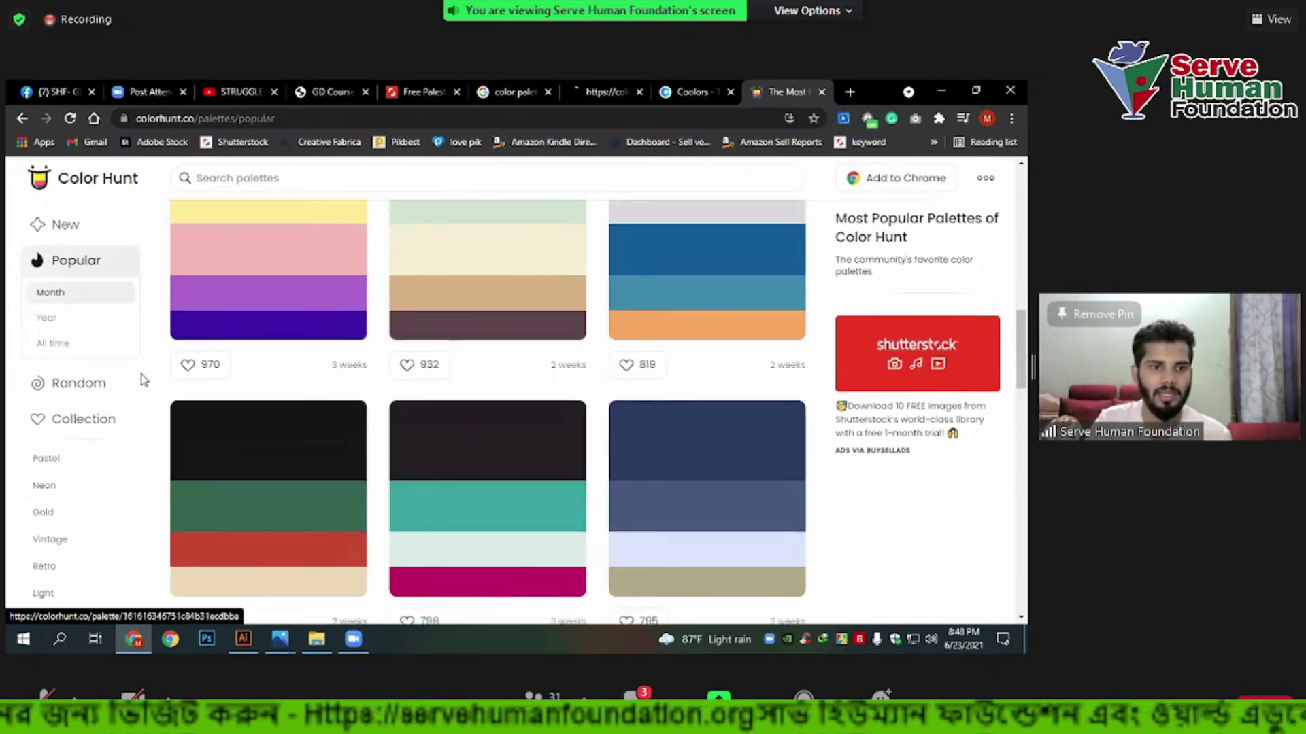
pyautogui.scroll(10, 204, 391)
pyautogui.scroll(2, 163, 386)
pyautogui.moveTo(487, 318)
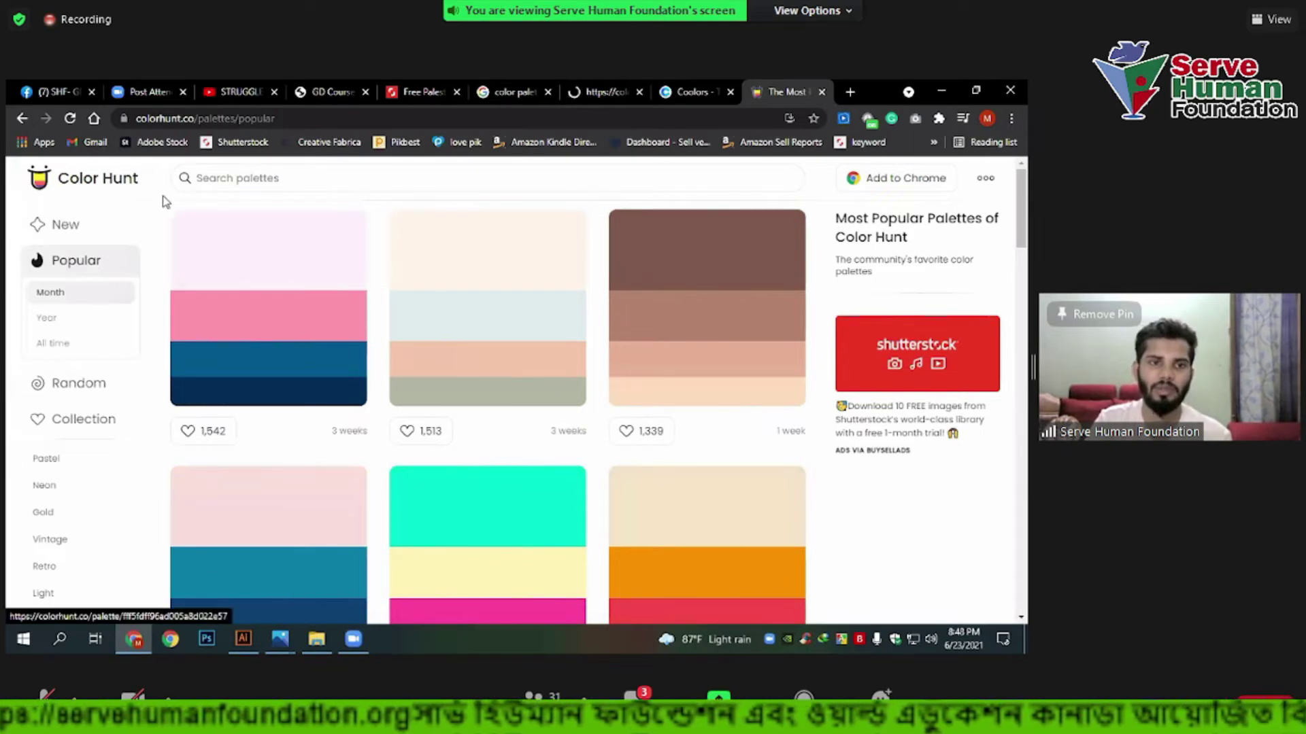
pyautogui.moveTo(486, 344)
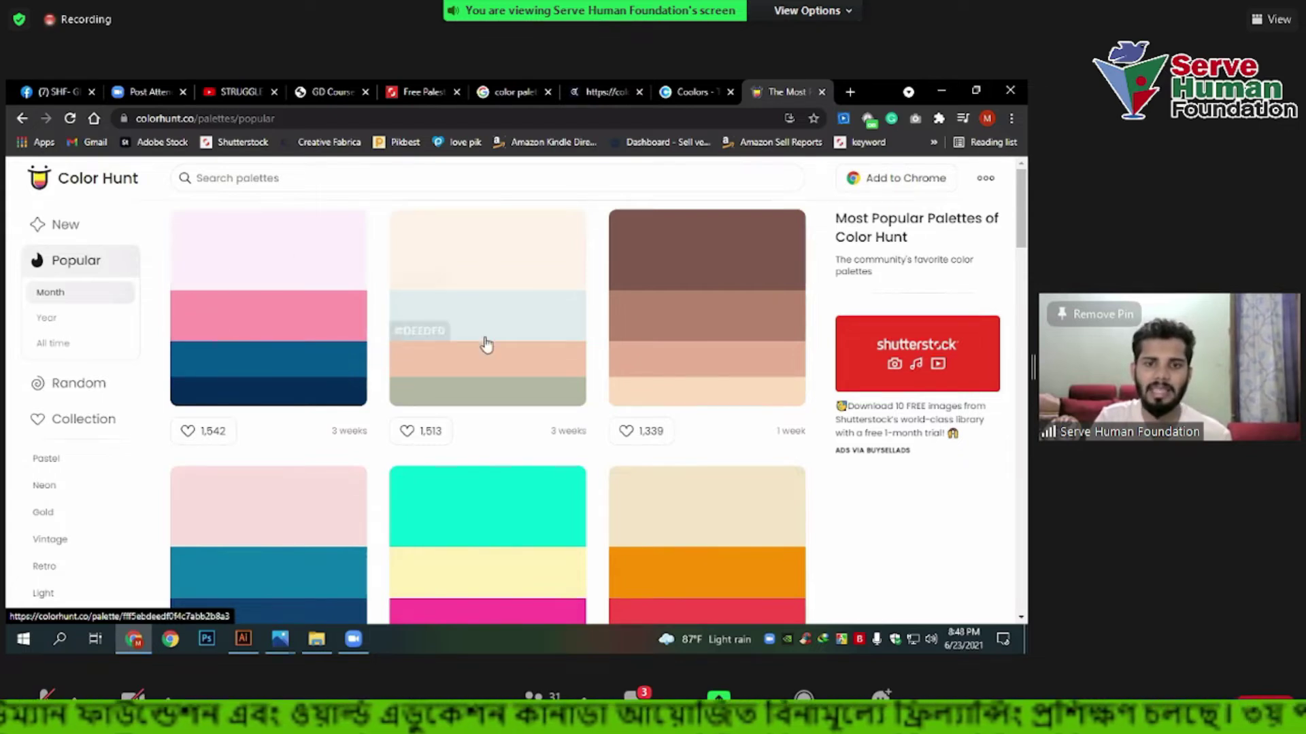
pyautogui.scroll(-3, 457, 443)
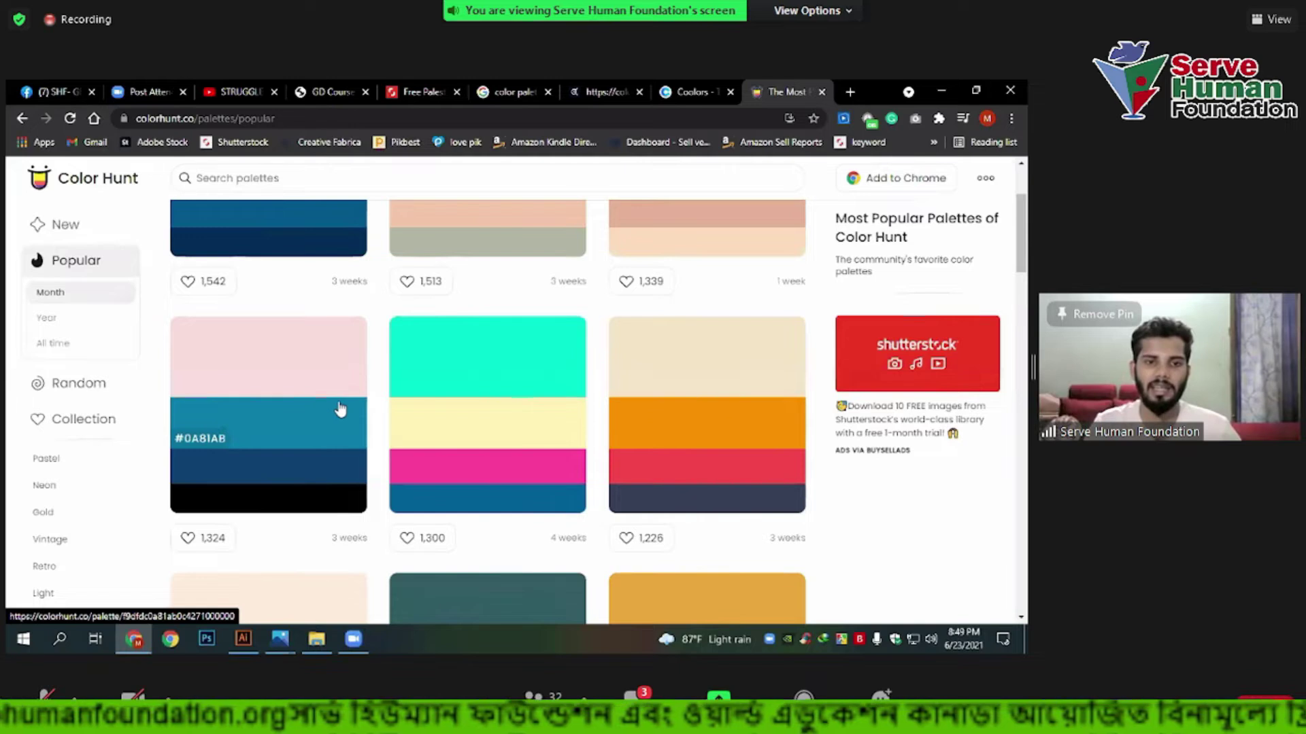
pyautogui.scroll(3, 329, 408)
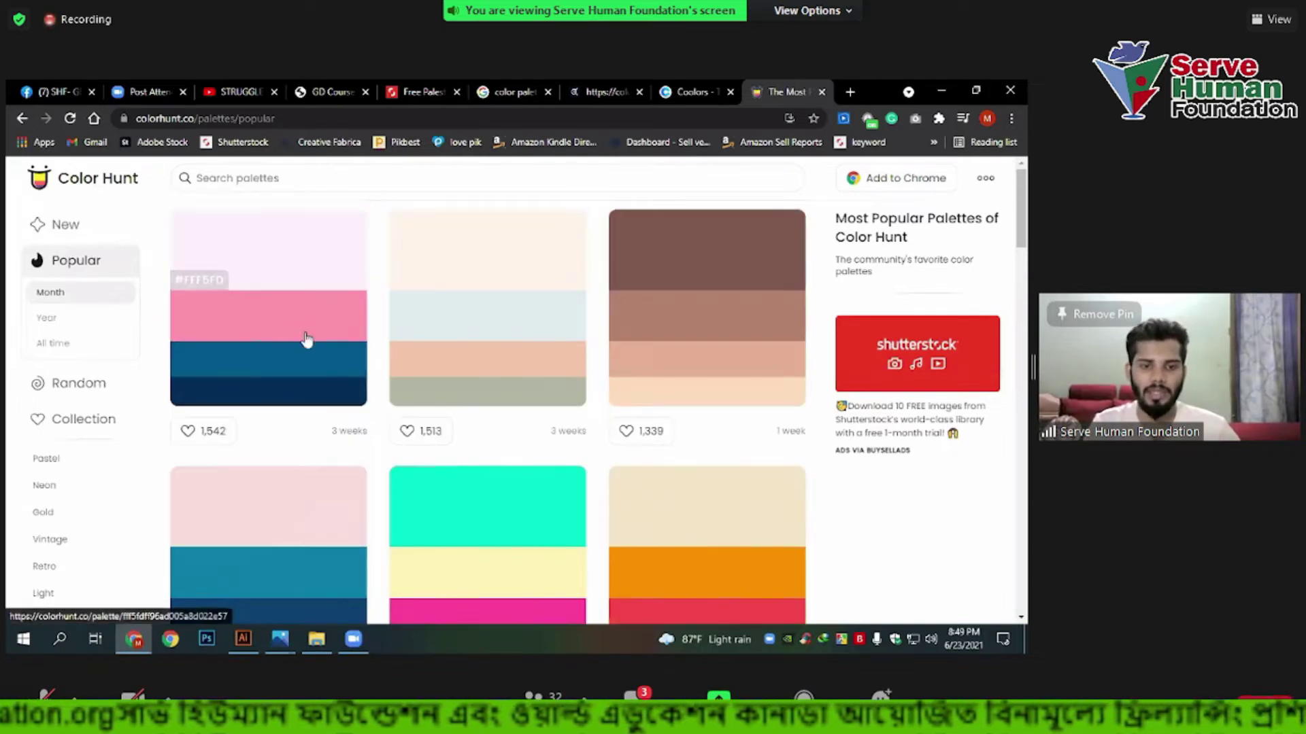
pyautogui.scroll(-3, 306, 340)
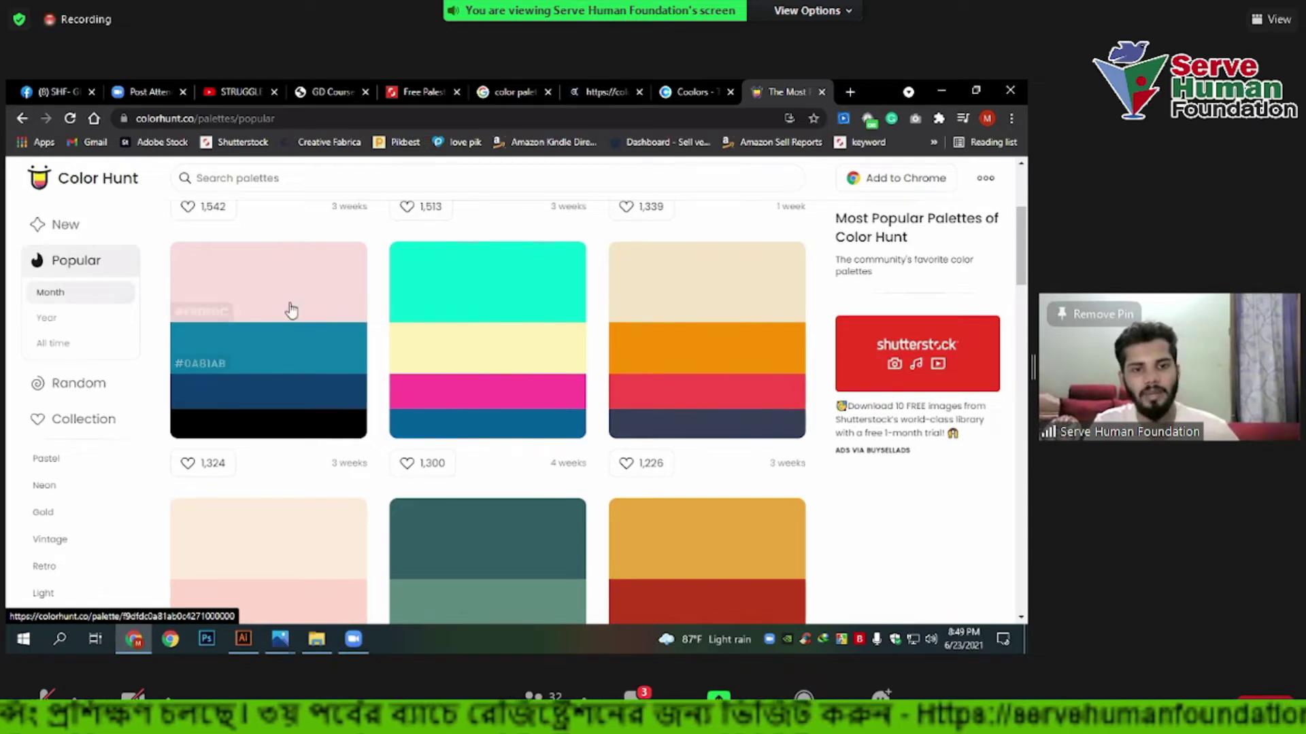
pyautogui.click(216, 360)
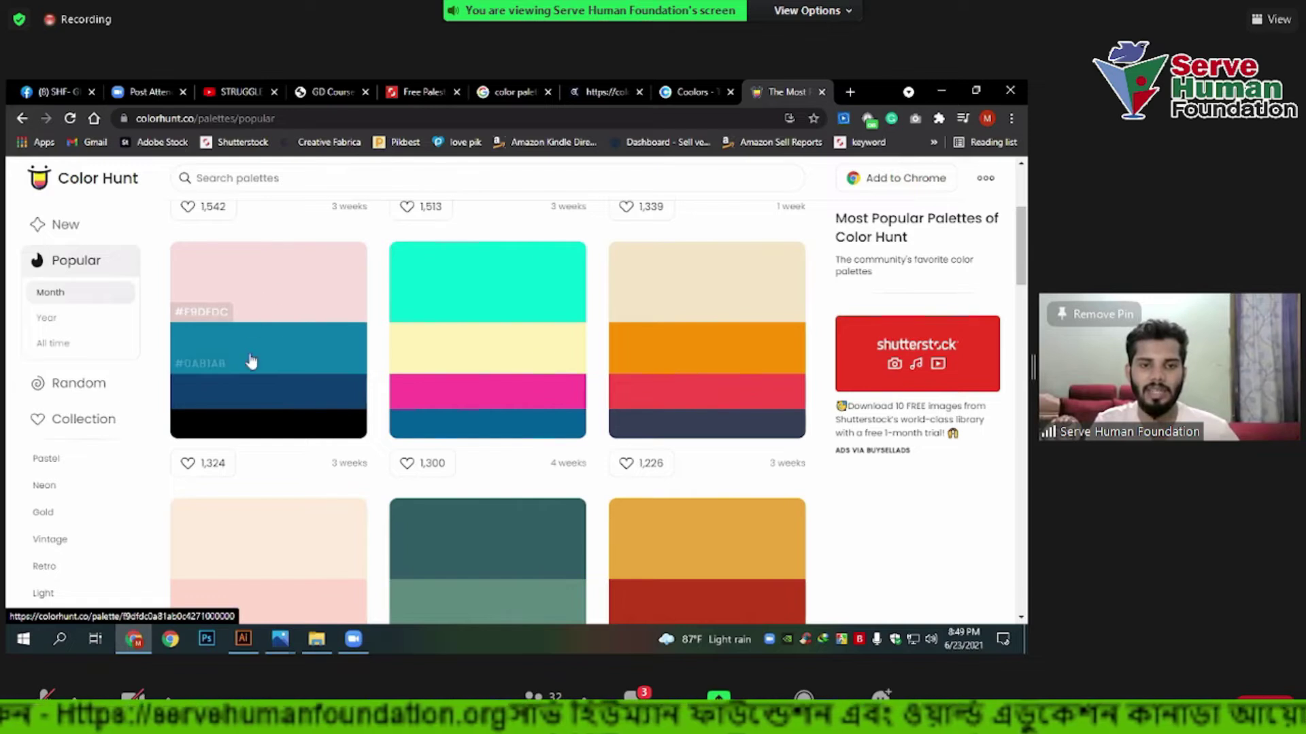
pyautogui.moveTo(267, 280)
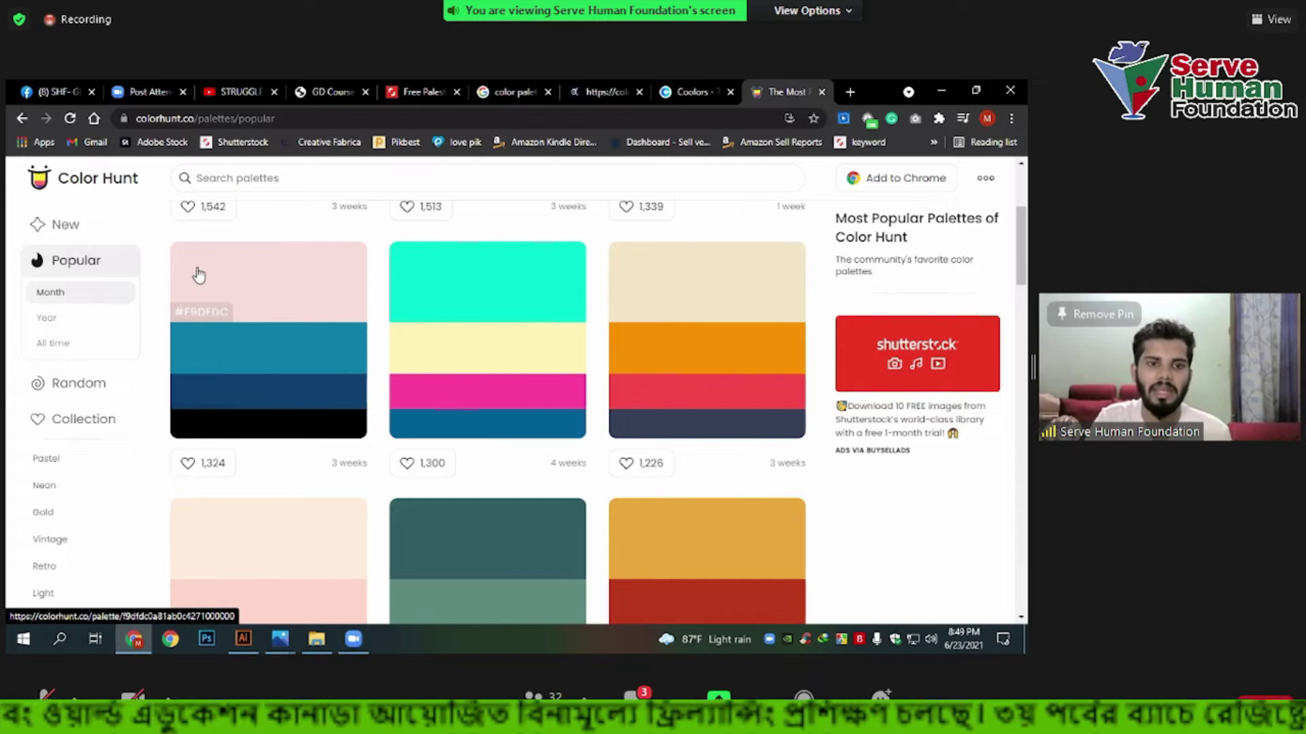
# Scroll the popular palettes down to the 404, 295 and 87-like row, then open a blank tab.
pyautogui.scroll(-1, 266, 296)
pyautogui.scroll(-2, 265, 296)
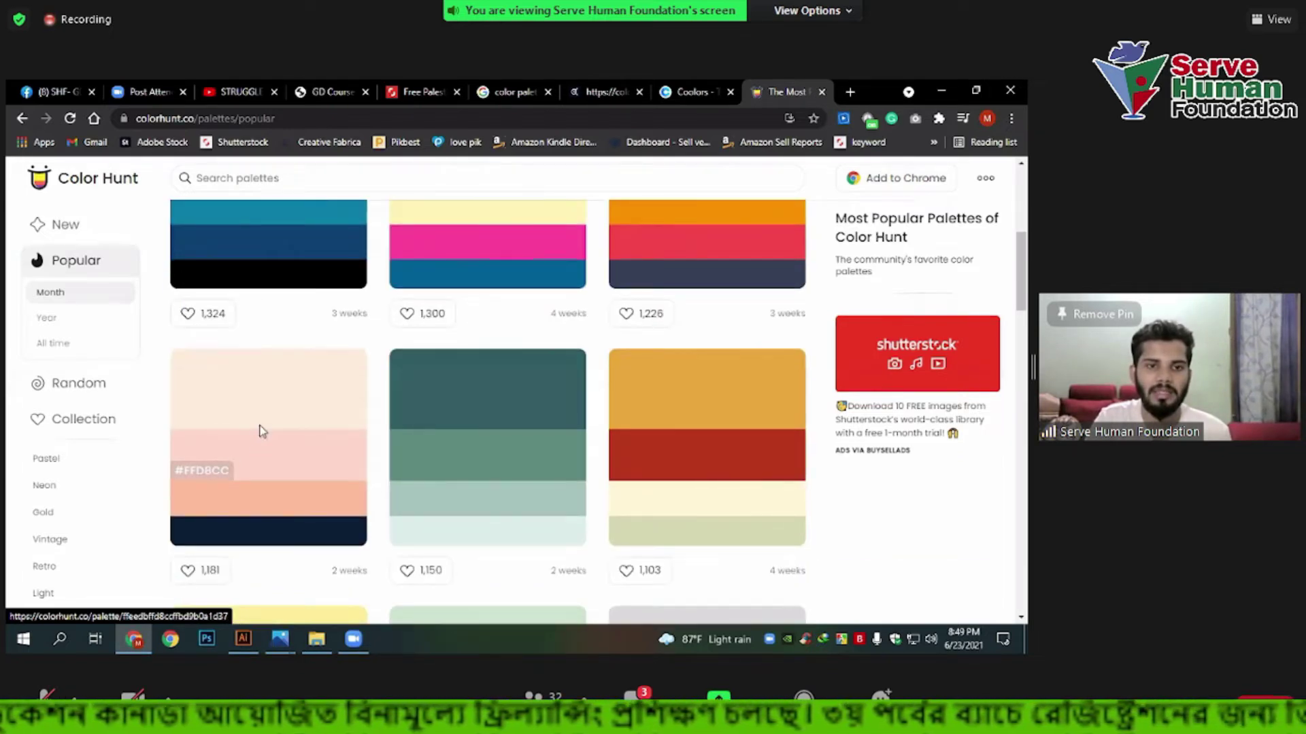
pyautogui.scroll(1, 260, 429)
pyautogui.scroll(2, 242, 474)
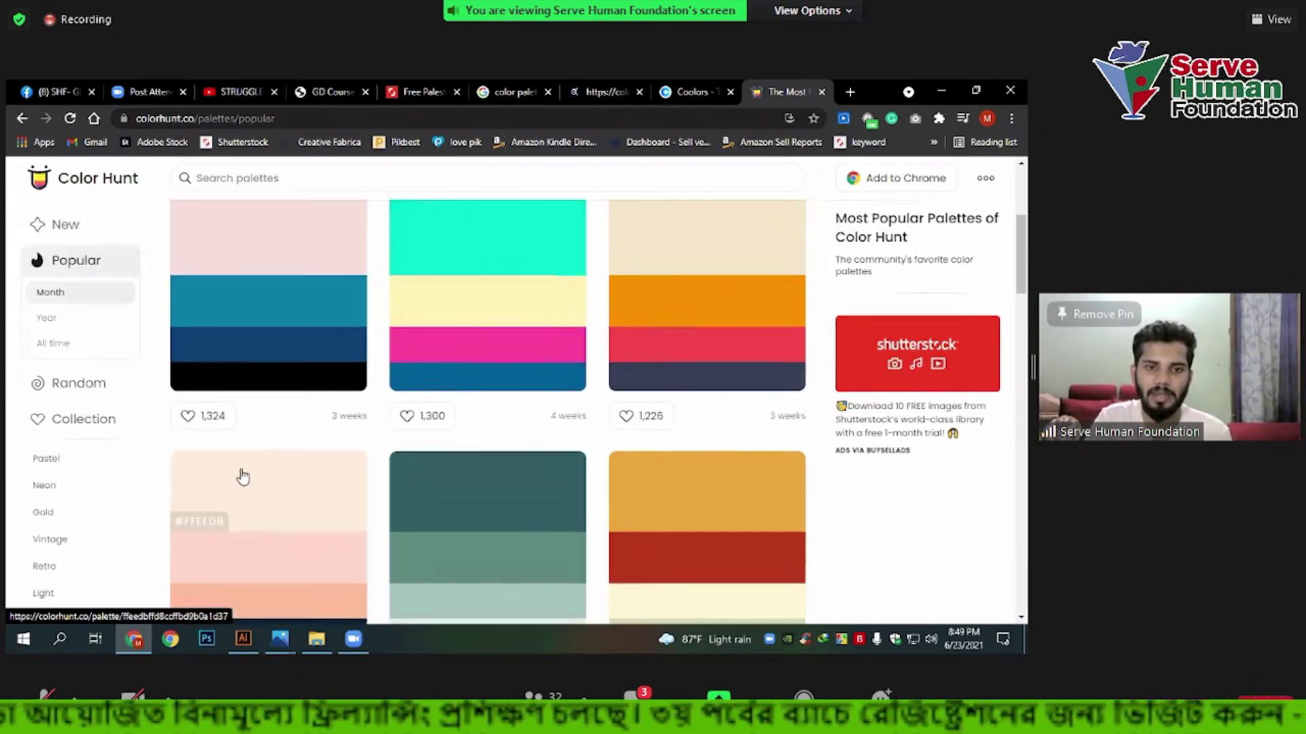
pyautogui.scroll(-1, 258, 340)
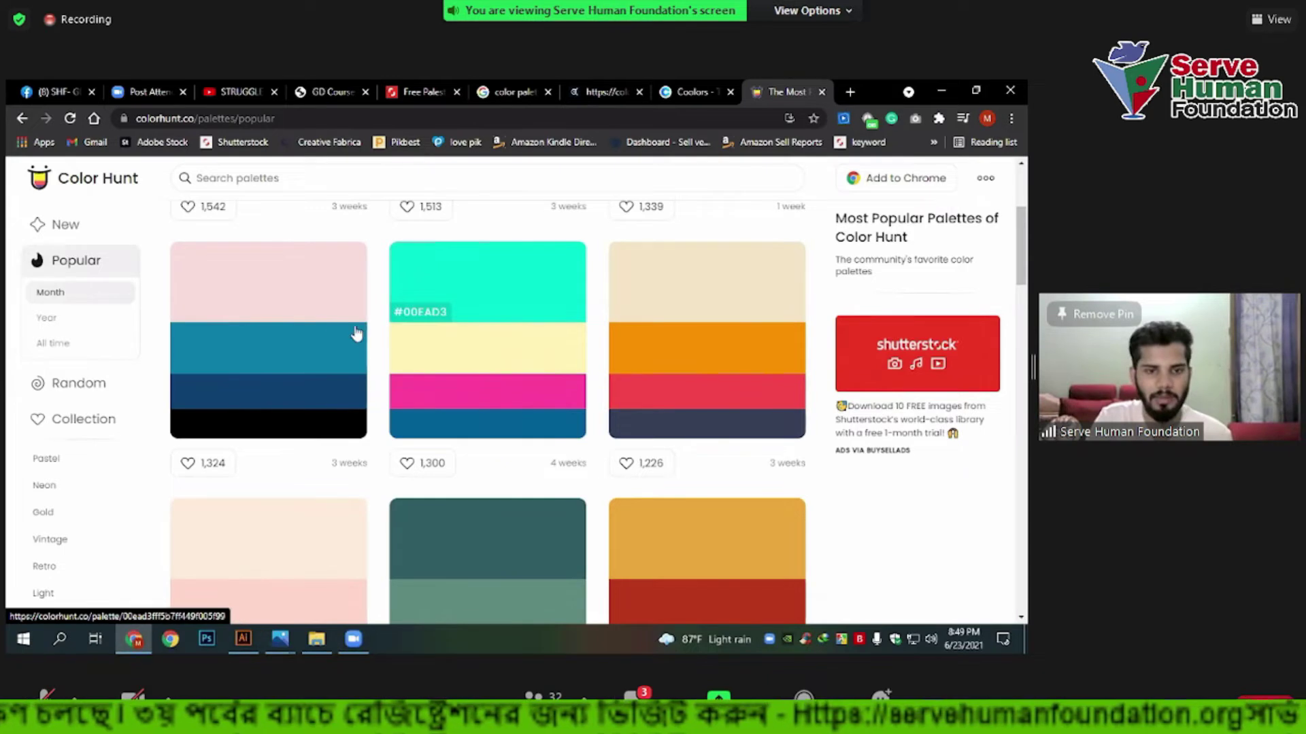
pyautogui.scroll(3, 307, 397)
pyautogui.scroll(-6, 312, 379)
pyautogui.scroll(-4, 313, 380)
pyautogui.scroll(4, 313, 379)
pyautogui.scroll(-3, 362, 321)
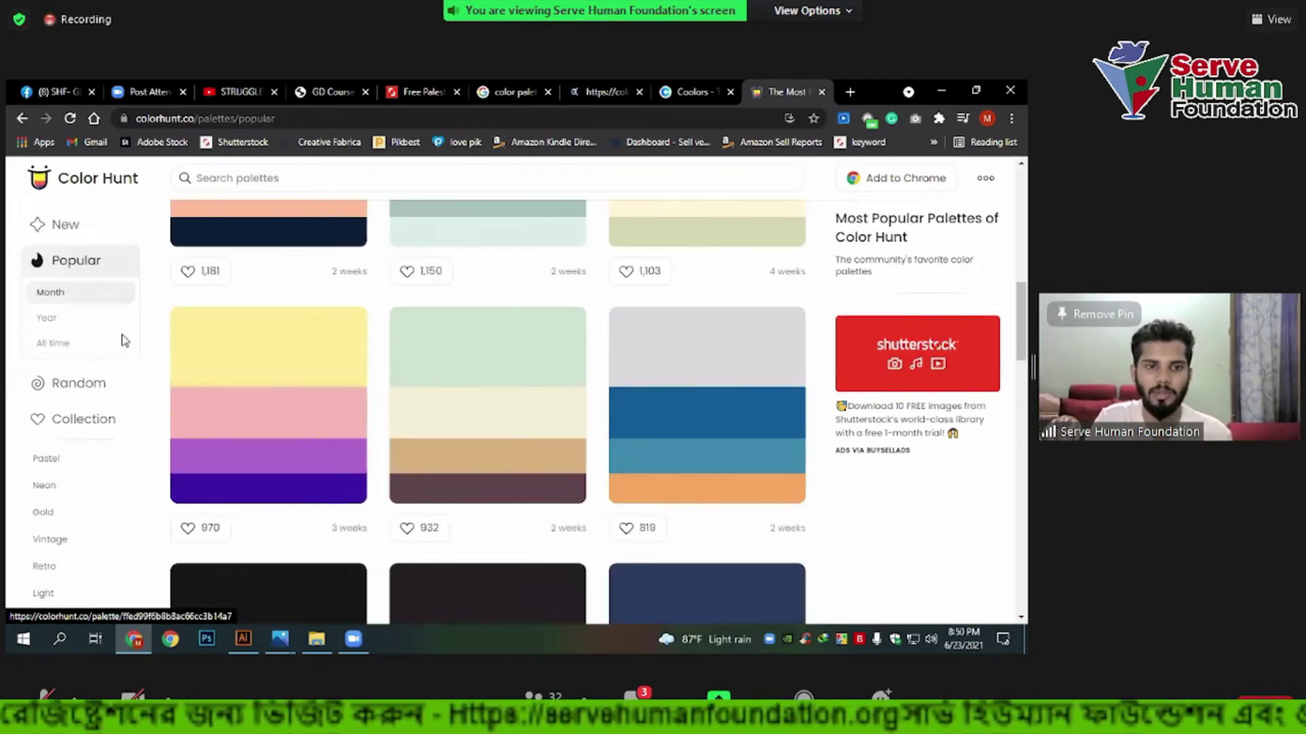
pyautogui.scroll(1, 211, 289)
pyautogui.scroll(7, 213, 284)
pyautogui.scroll(-10, 217, 284)
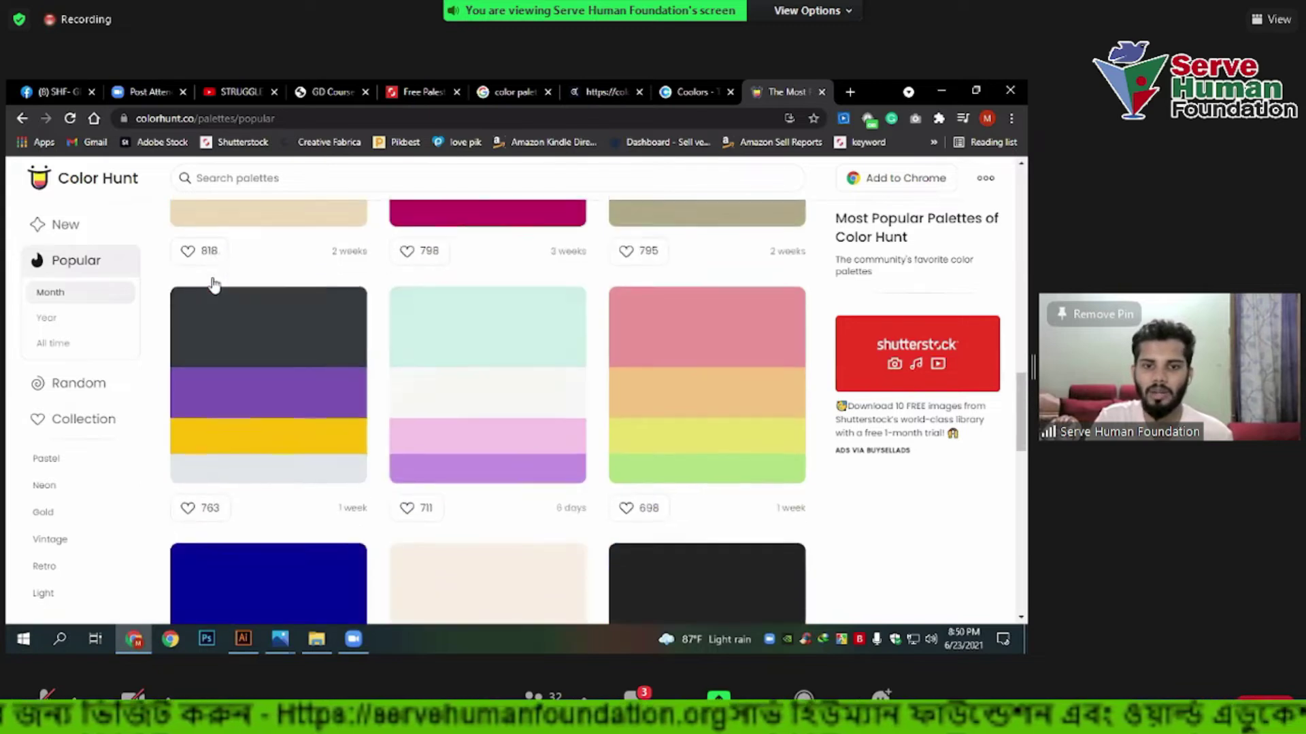
pyautogui.scroll(-10, 218, 283)
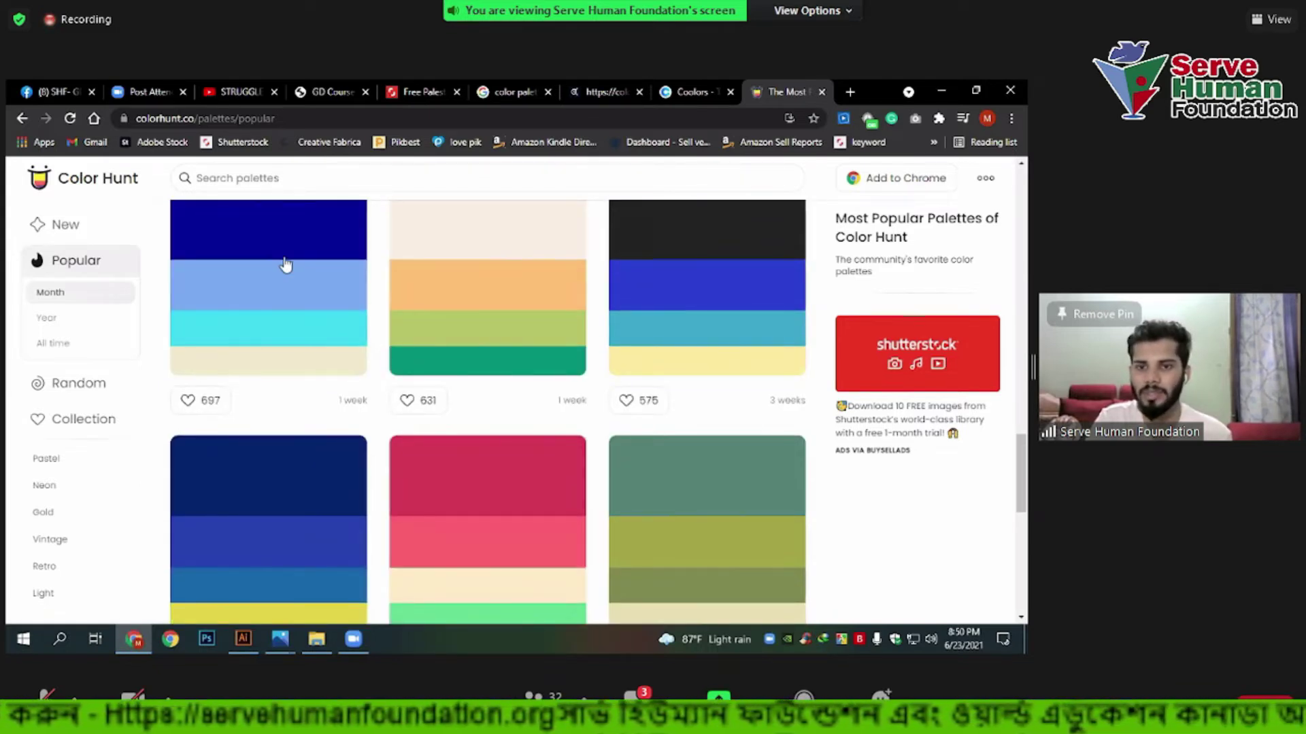
pyautogui.scroll(3, 459, 367)
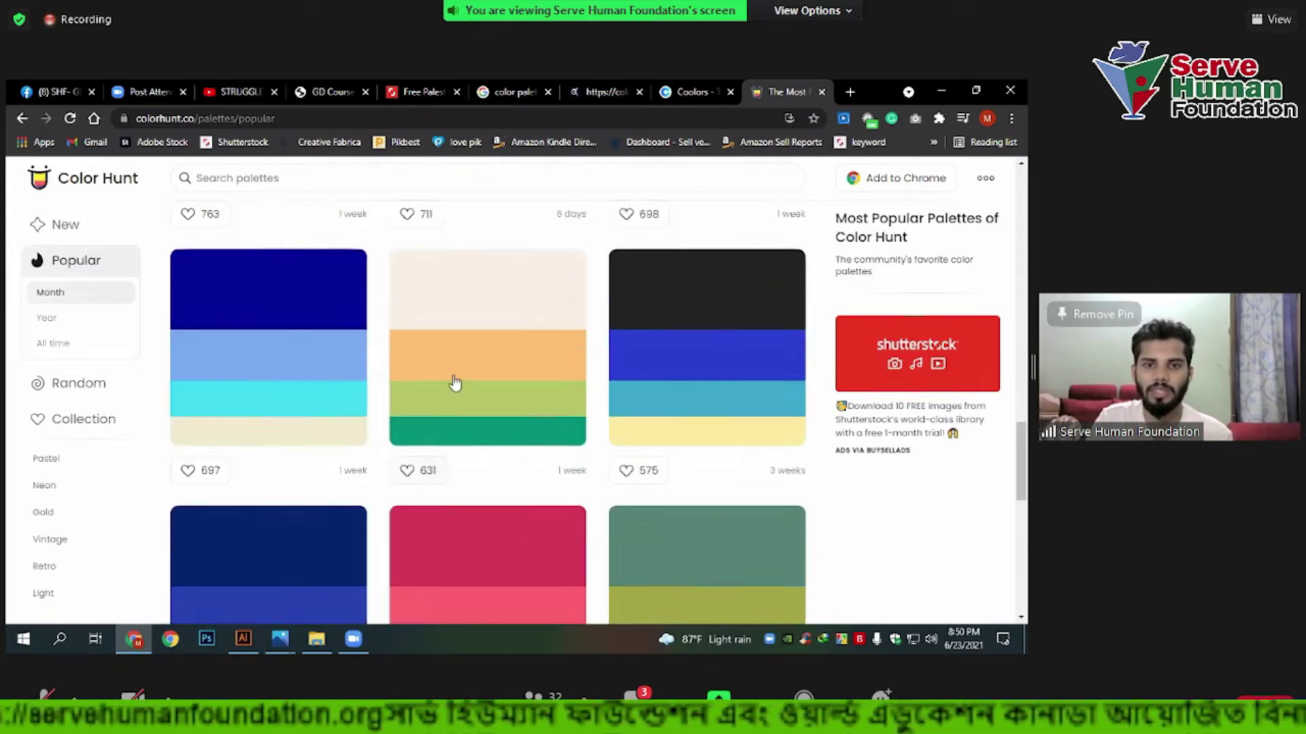
pyautogui.scroll(3, 486, 469)
pyautogui.scroll(-4, 492, 436)
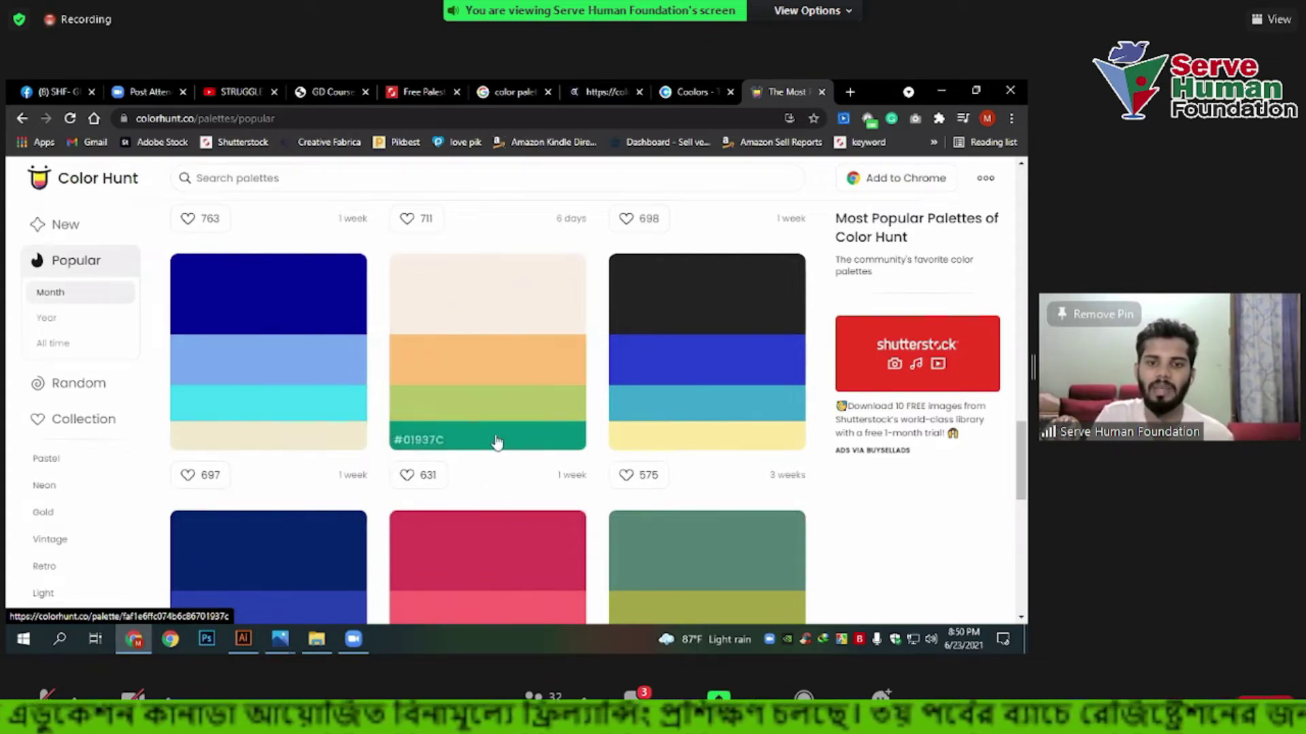
pyautogui.scroll(-5, 493, 387)
pyautogui.scroll(-2, 653, 413)
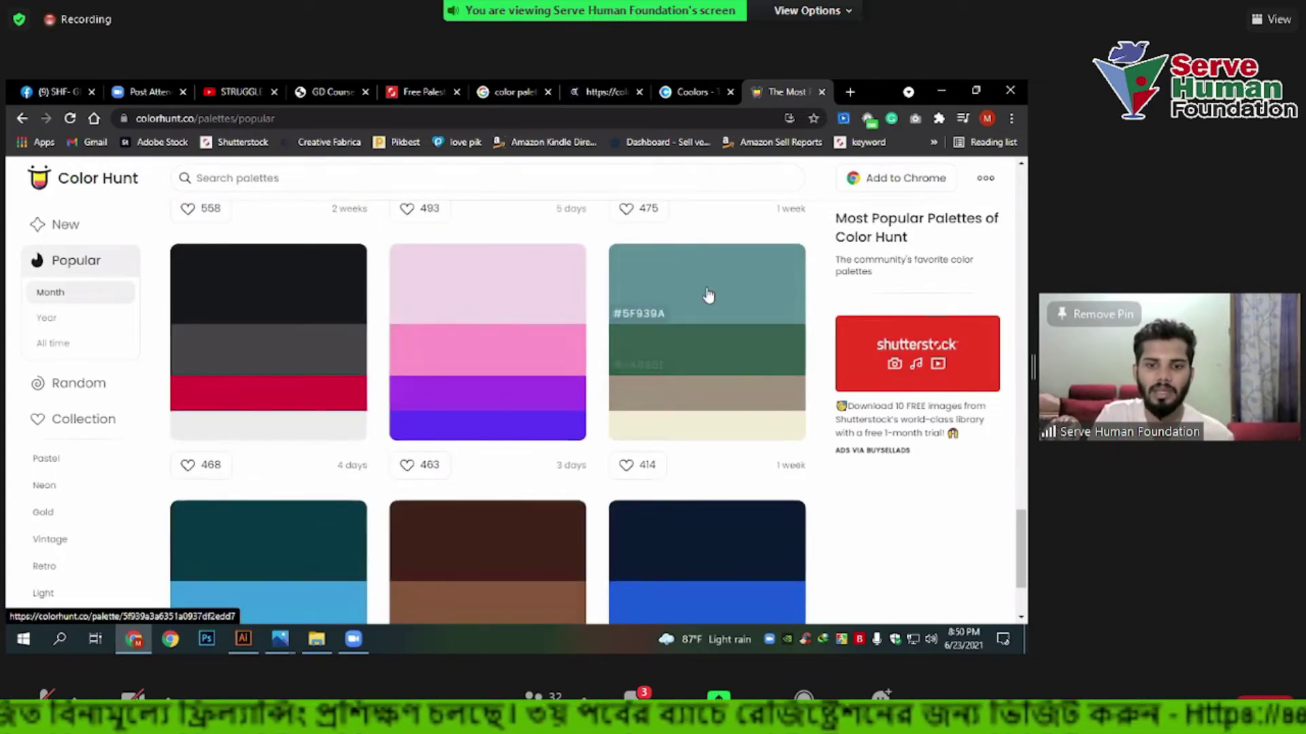
pyautogui.scroll(-2, 706, 292)
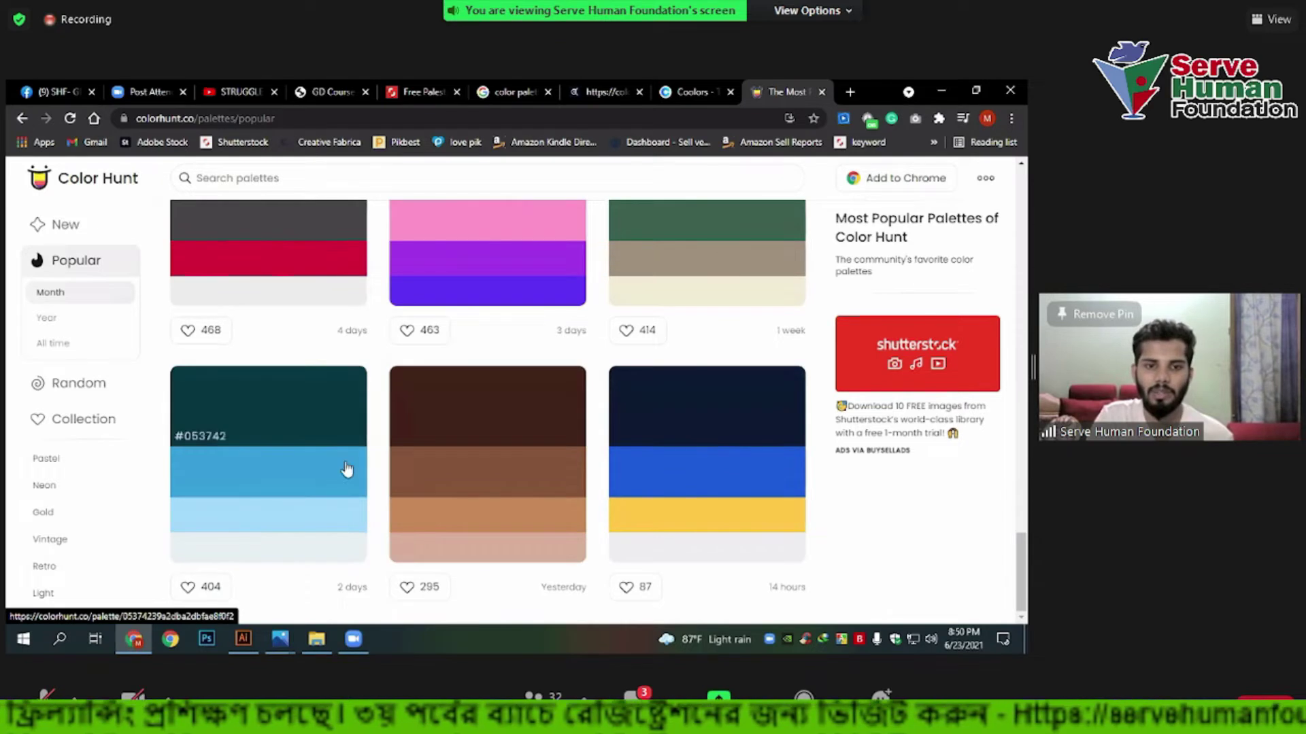
pyautogui.scroll(3, 654, 439)
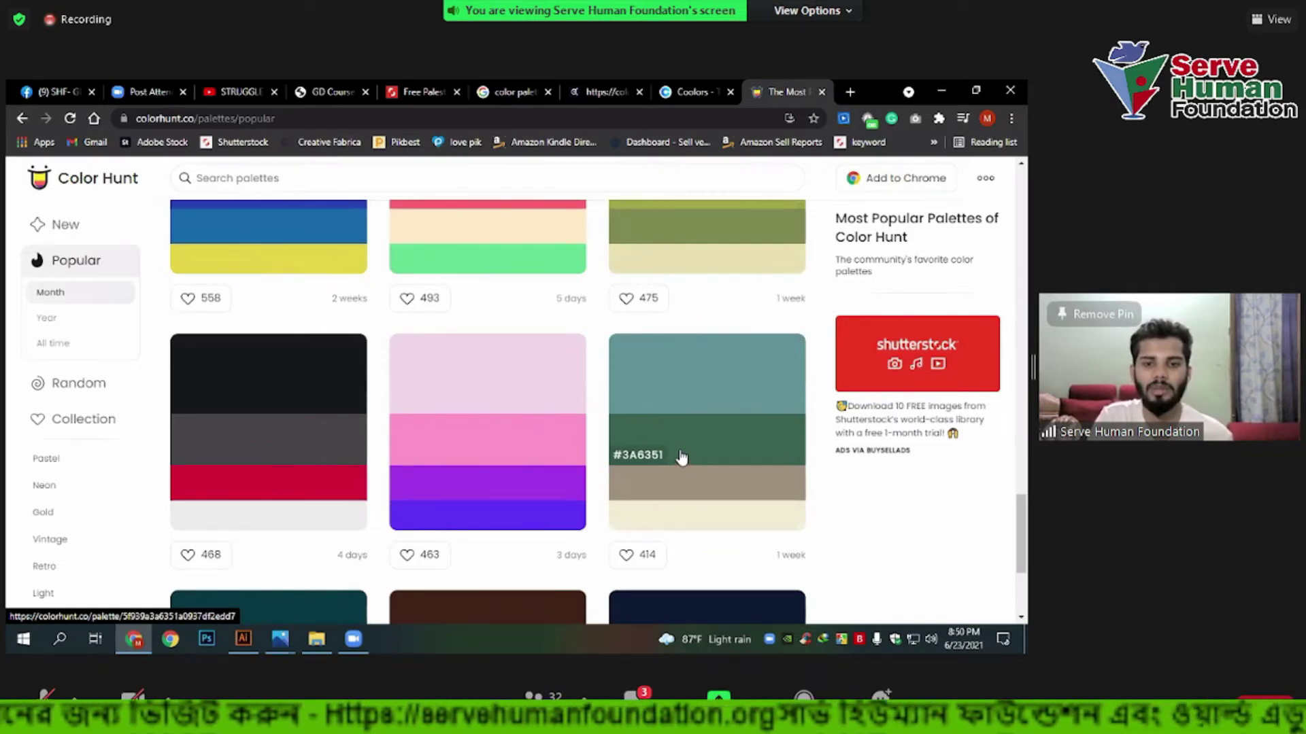
pyautogui.scroll(-3, 688, 453)
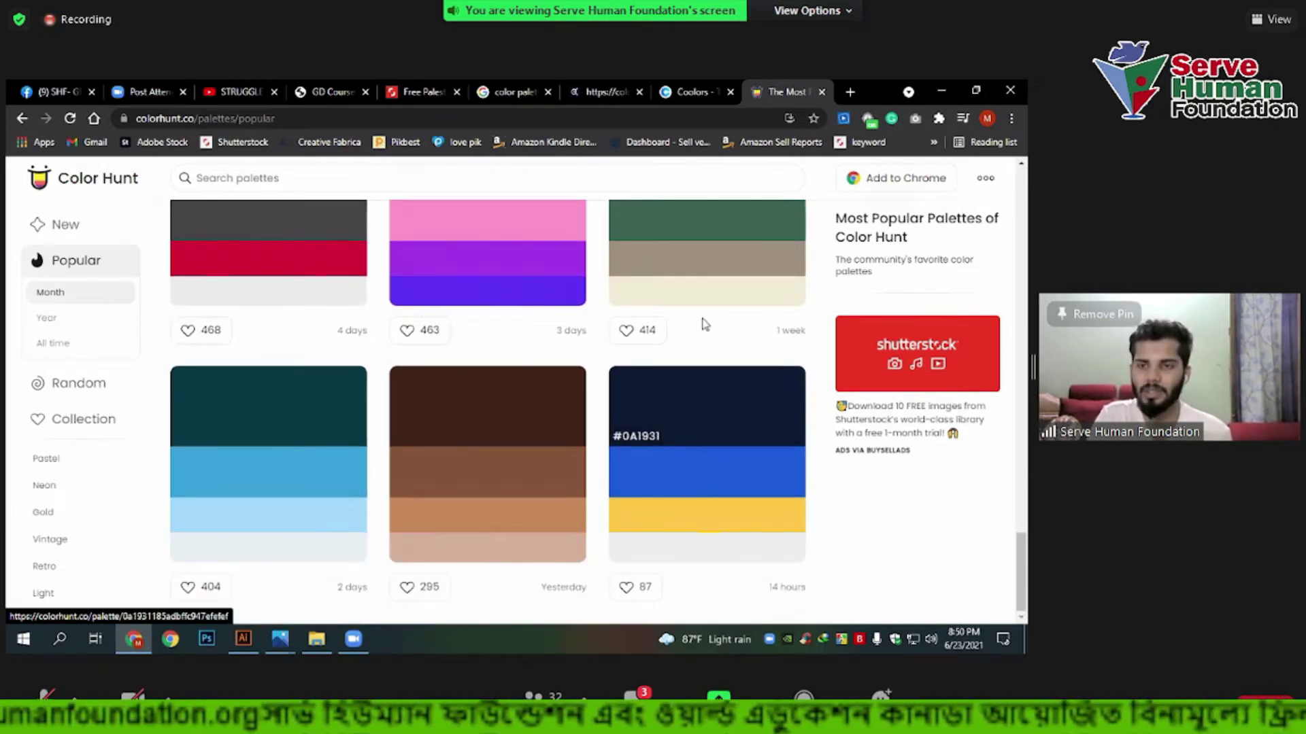
pyautogui.click(850, 93)
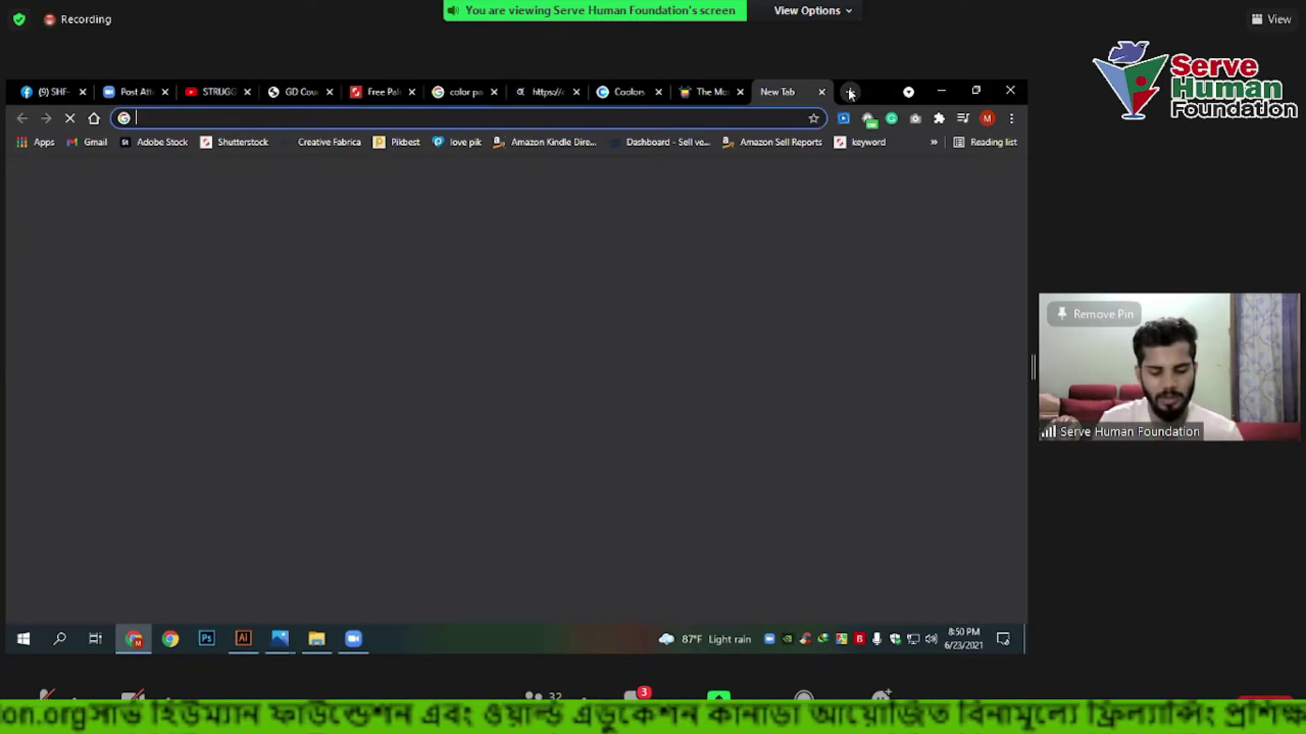
# Run a Google image search for 'technology logo'.
pyautogui.write('te')
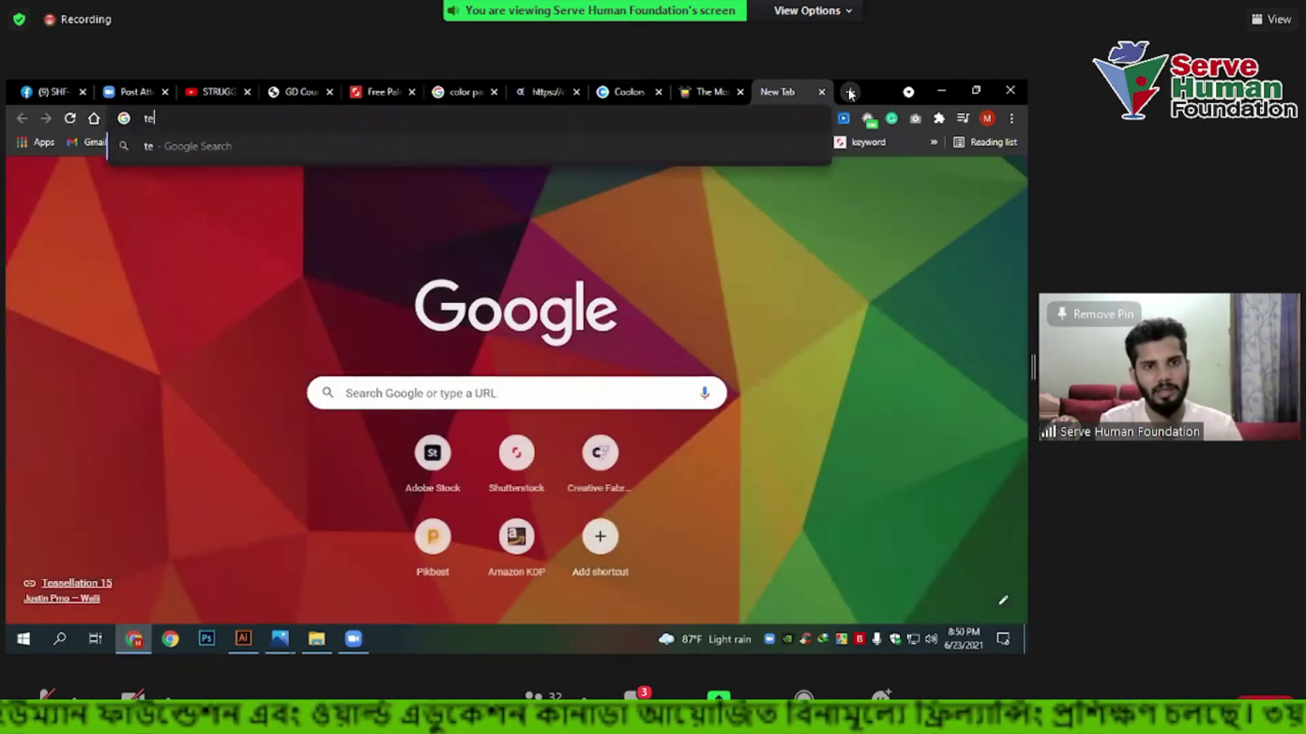
pyautogui.write('chnoloo')
pyautogui.press('BackSpace')
pyautogui.write('gy')
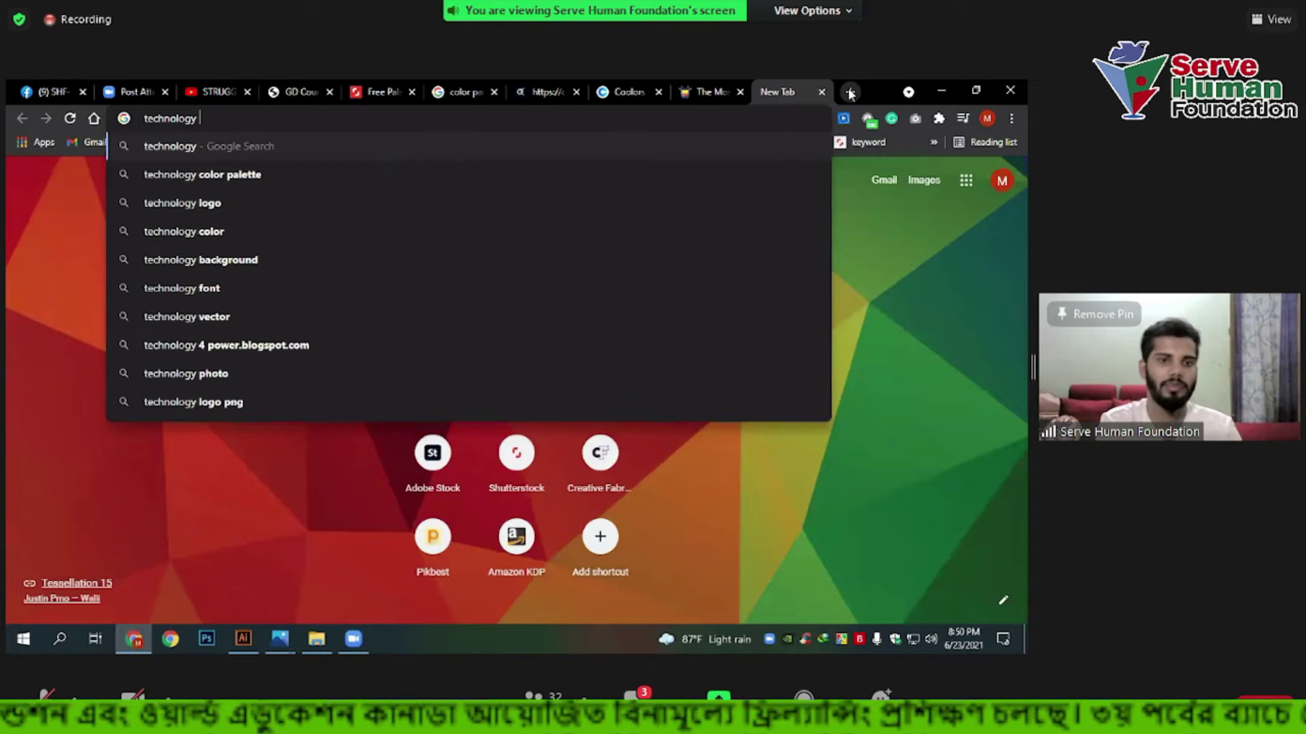
pyautogui.write(' logo')
pyautogui.press('Return')
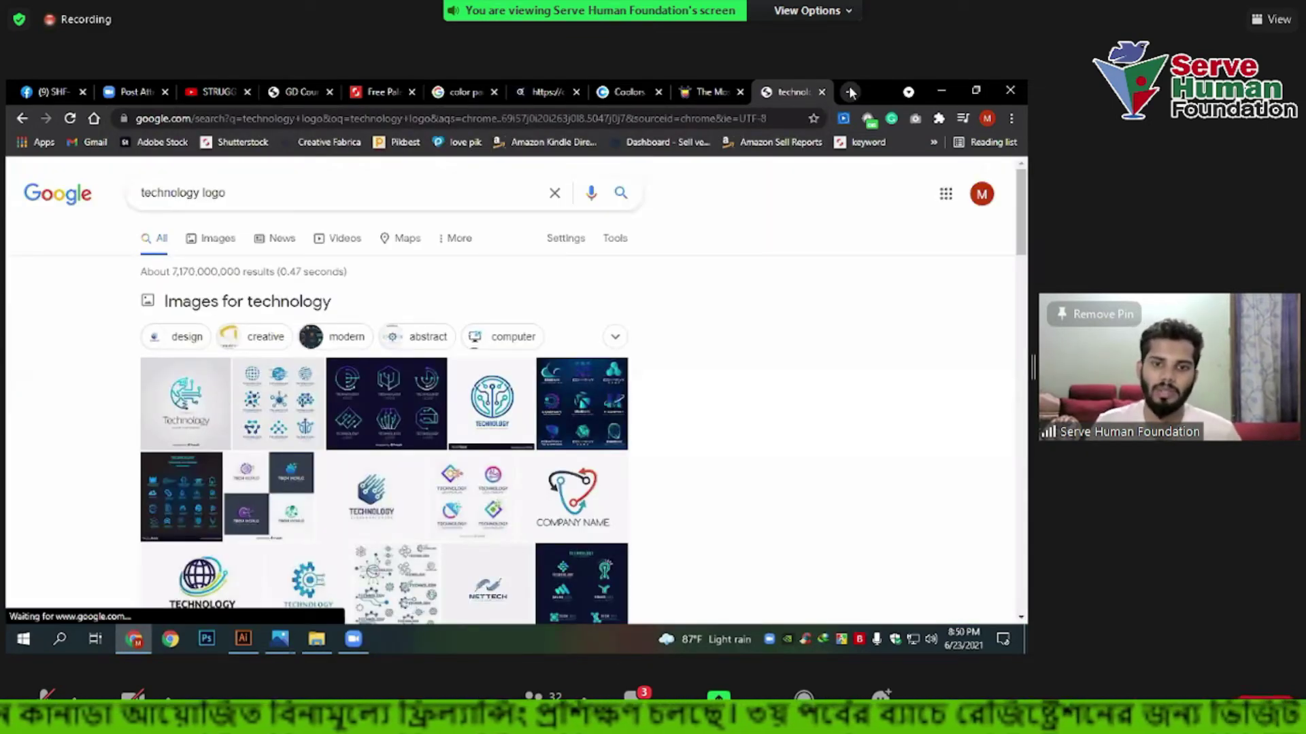
pyautogui.click(221, 245)
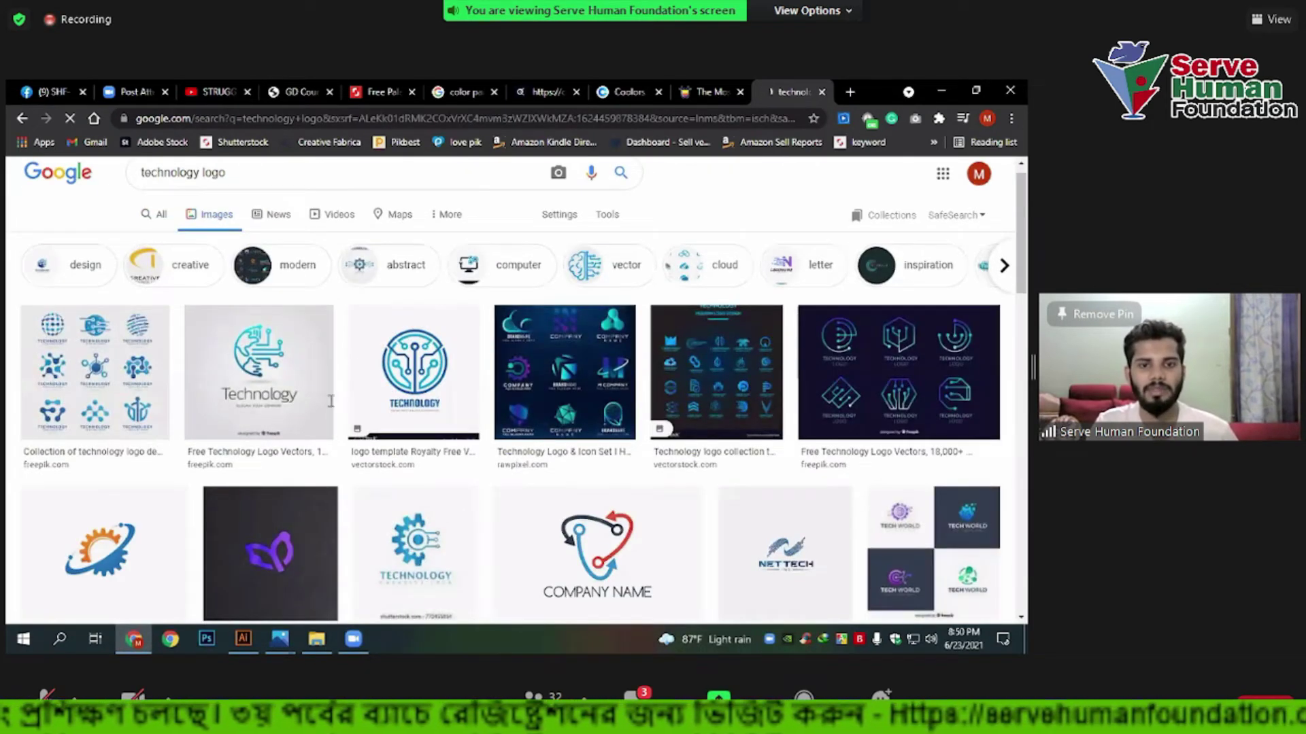
# Browse the image results and preview the blue circular circuit-style TECHNOLOGY logo from VectorStock.
pyautogui.scroll(-1, 150, 288)
pyautogui.scroll(-5, 150, 289)
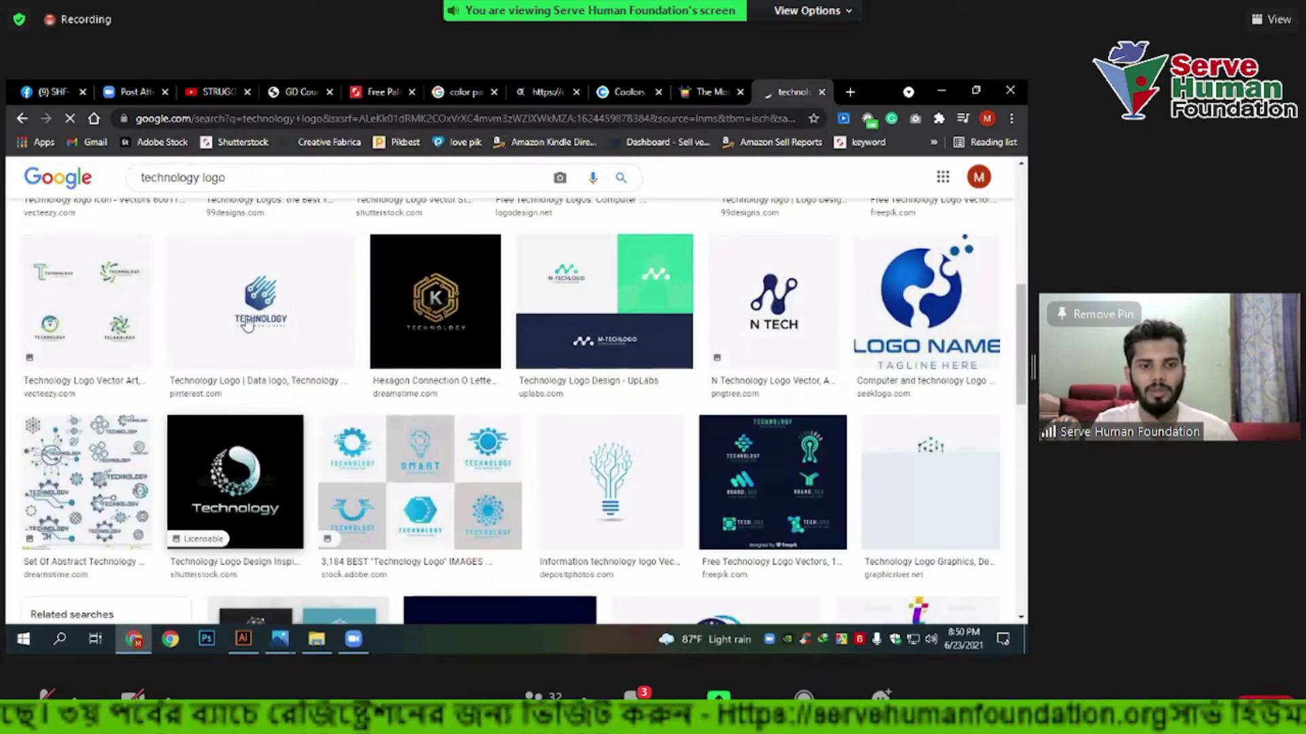
pyautogui.scroll(-3, 289, 297)
pyautogui.scroll(-2, 136, 295)
pyautogui.scroll(-2, 136, 295)
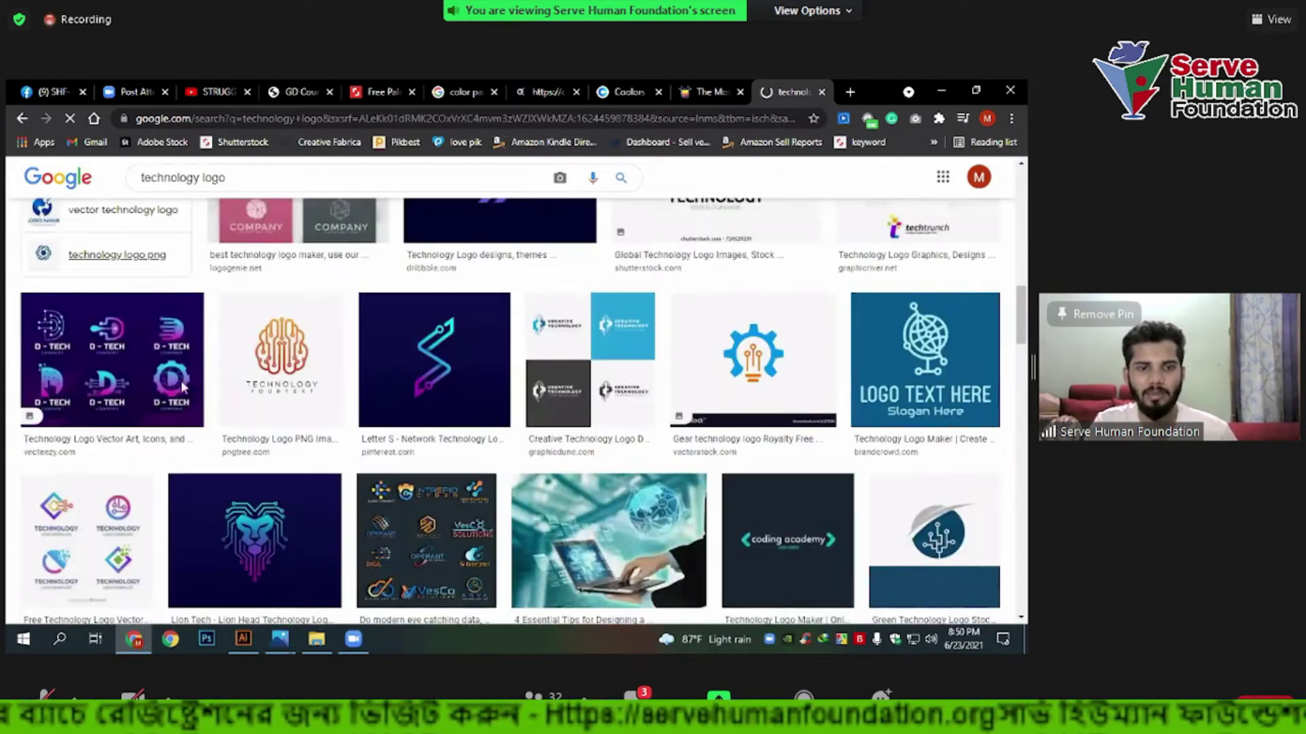
pyautogui.scroll(-1, 272, 340)
pyautogui.scroll(-3, 439, 405)
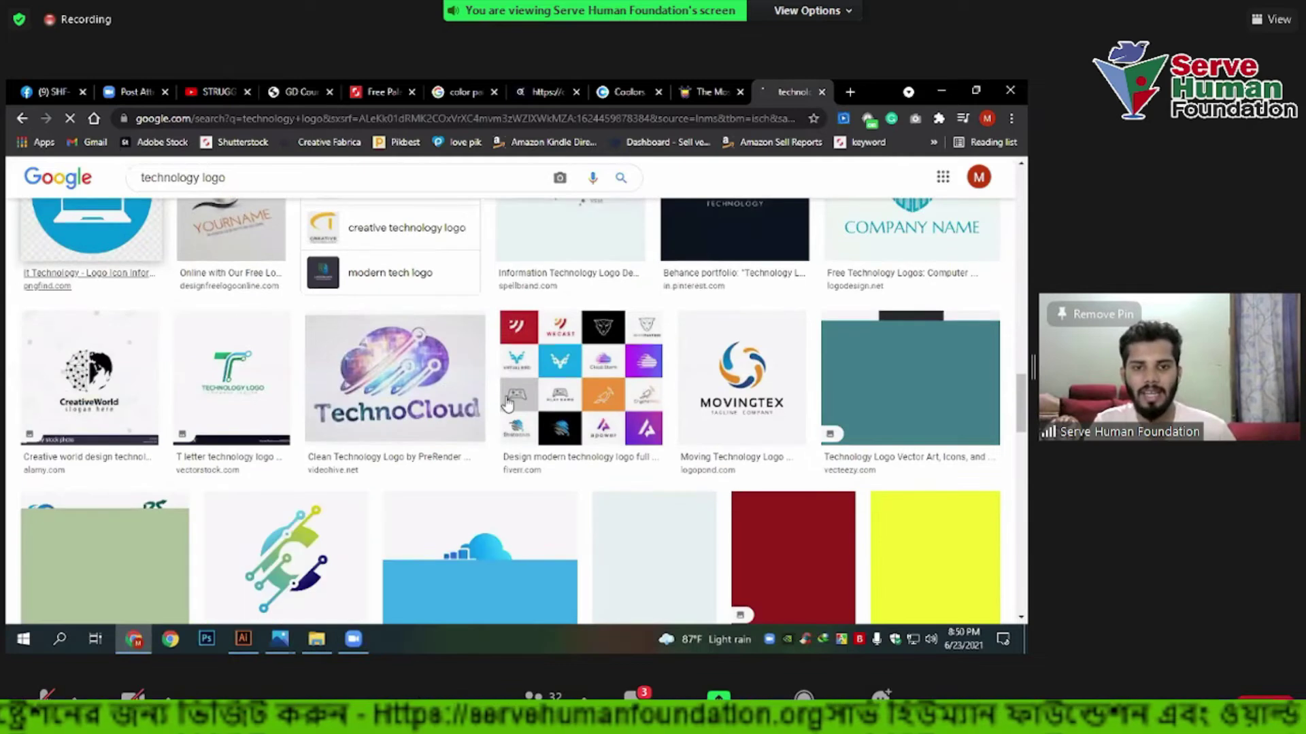
pyautogui.scroll(-5, 408, 340)
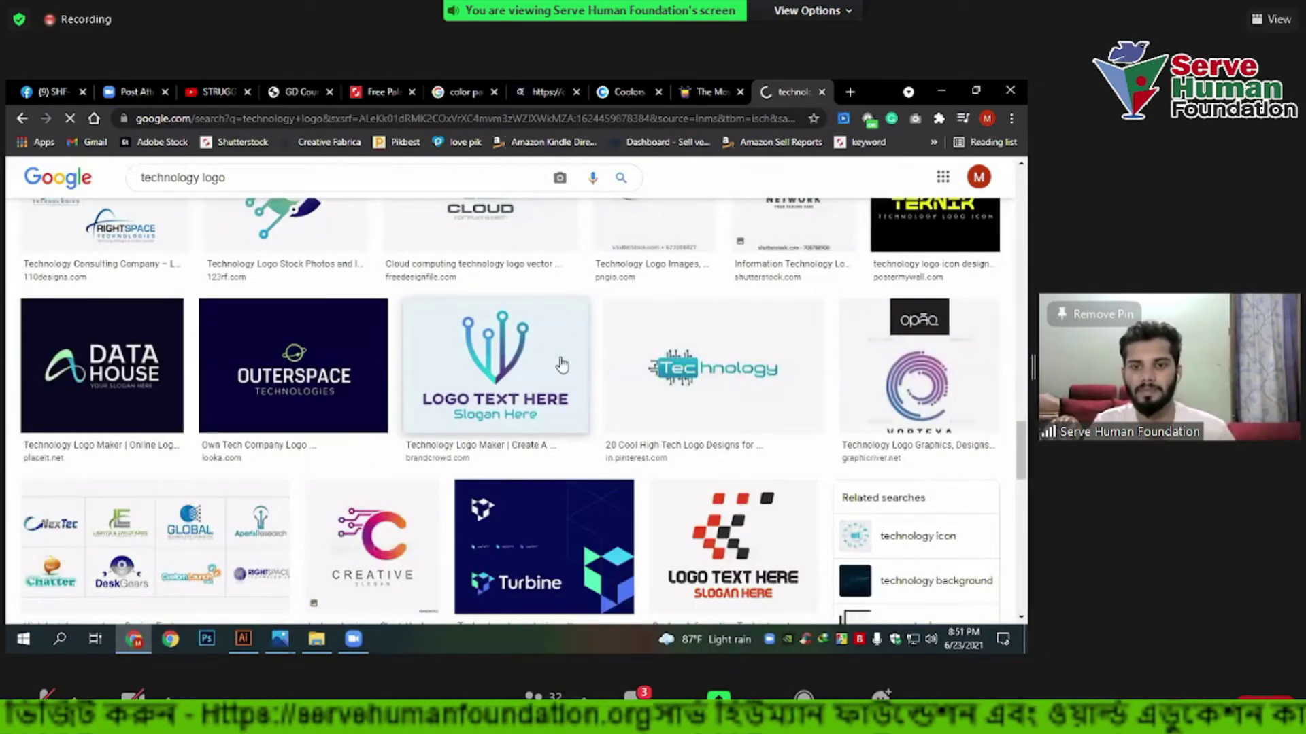
pyautogui.scroll(-2, 564, 364)
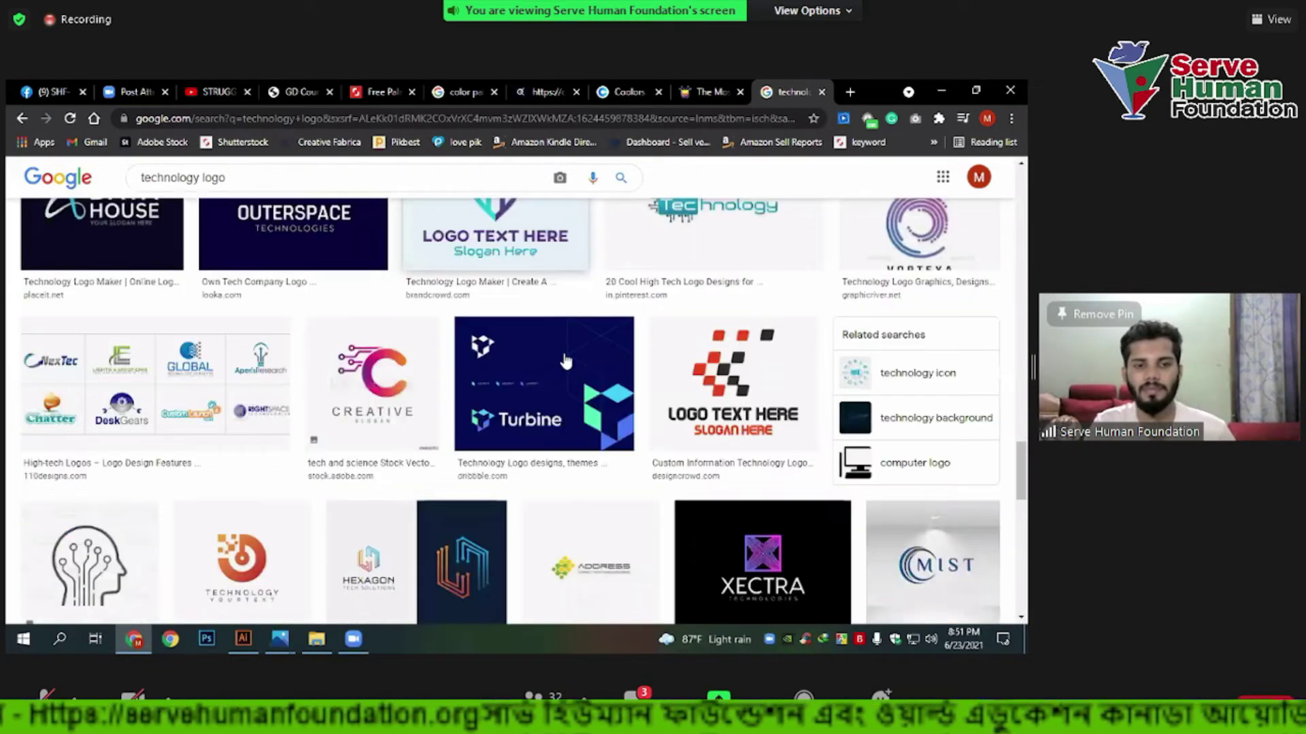
pyautogui.scroll(-5, 563, 364)
pyautogui.scroll(-5, 564, 362)
pyautogui.scroll(-1, 567, 360)
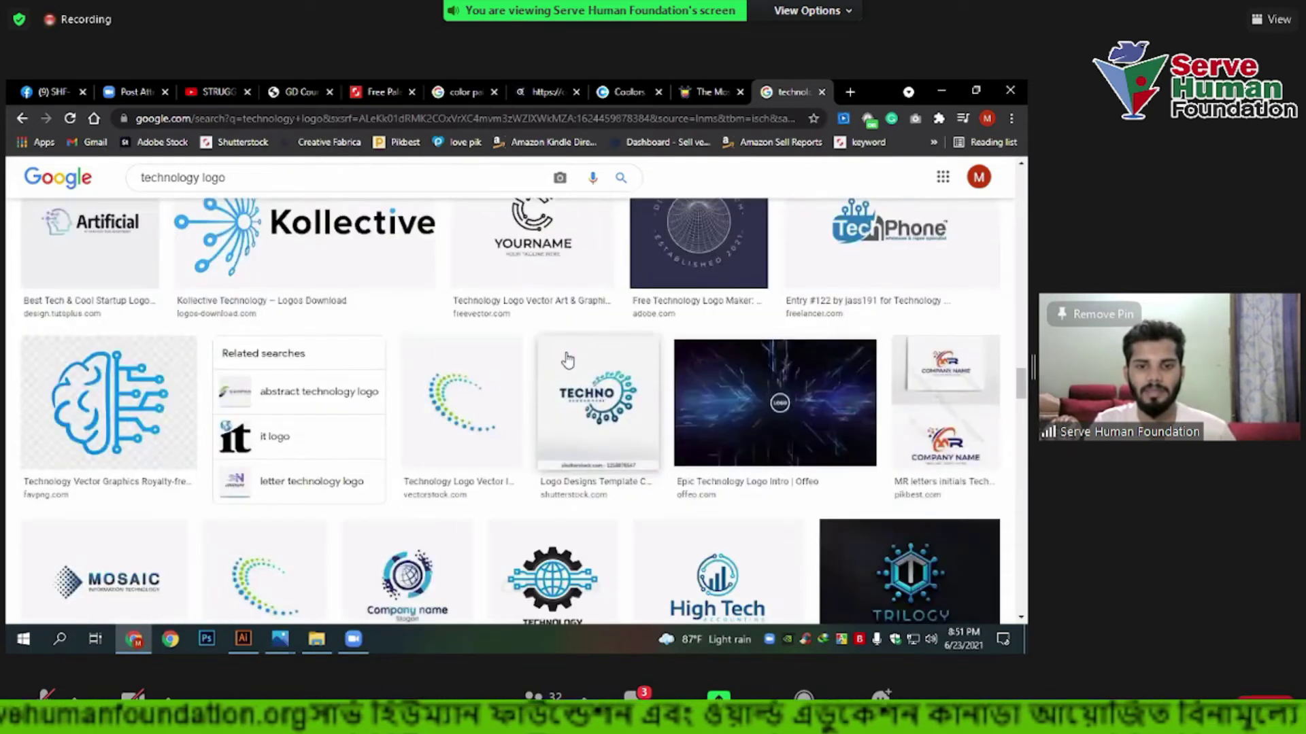
pyautogui.scroll(-5, 568, 360)
pyautogui.scroll(-2, 568, 360)
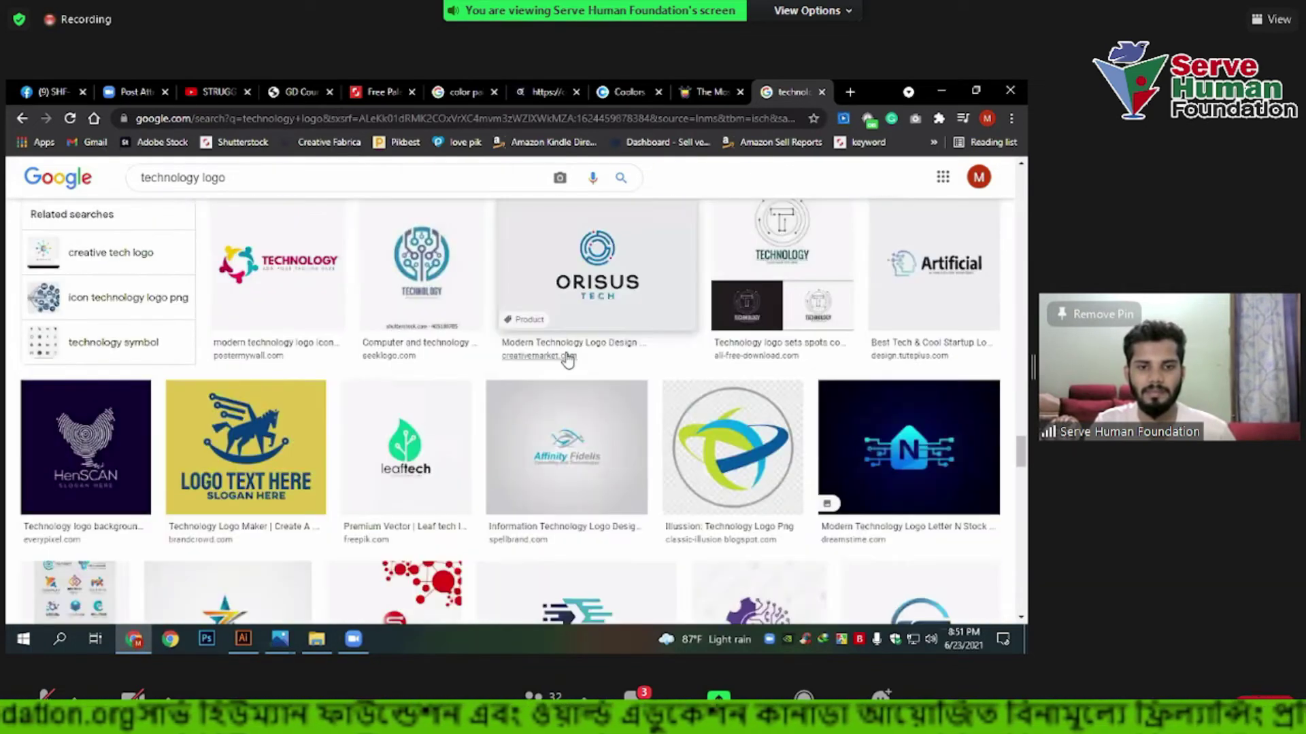
pyautogui.scroll(-5, 568, 360)
pyautogui.scroll(-1, 568, 361)
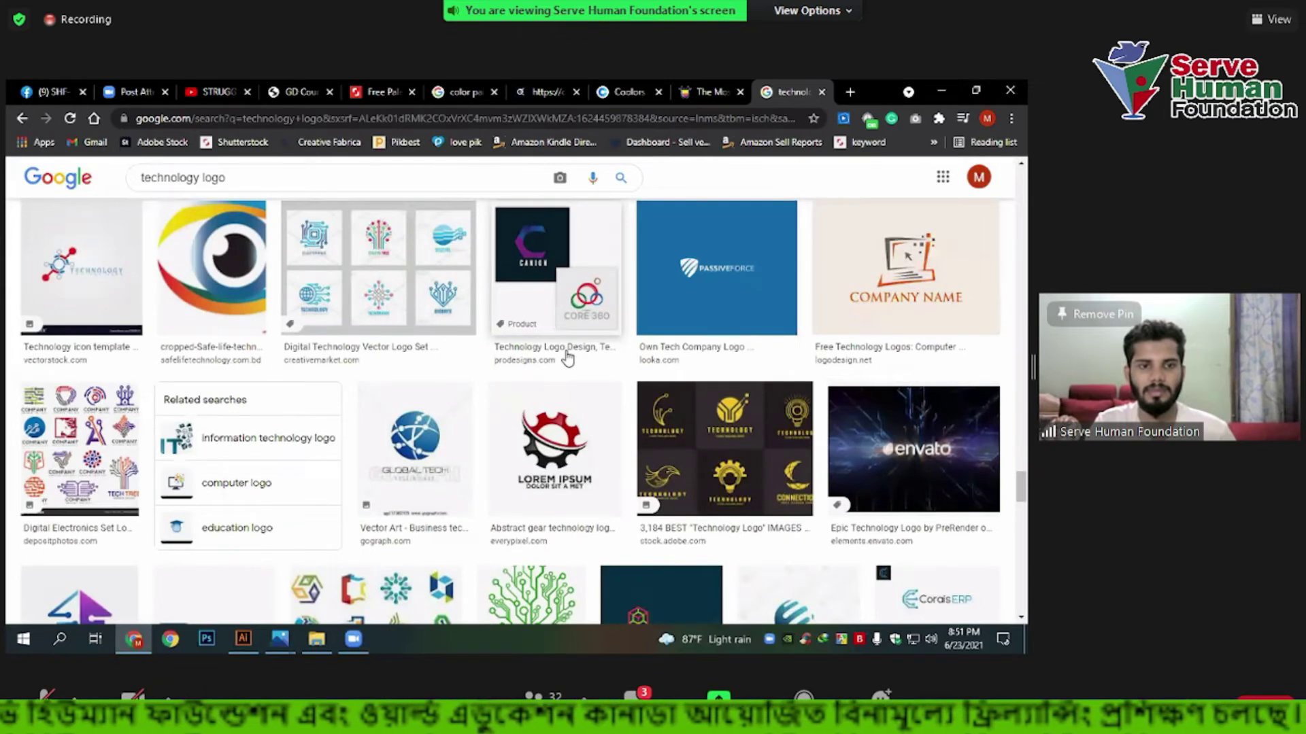
pyautogui.scroll(-5, 568, 359)
pyautogui.scroll(-5, 568, 358)
pyautogui.scroll(2, 568, 353)
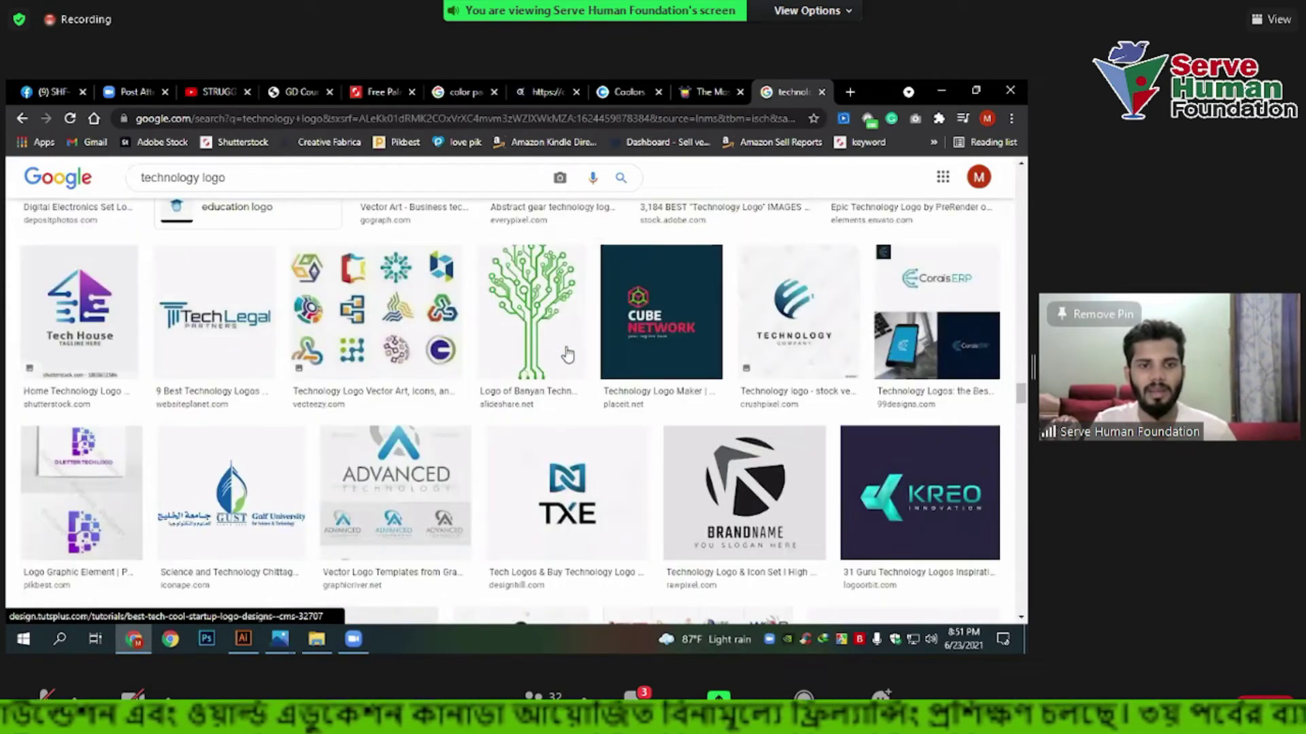
pyautogui.scroll(5, 568, 352)
pyautogui.scroll(3, 569, 344)
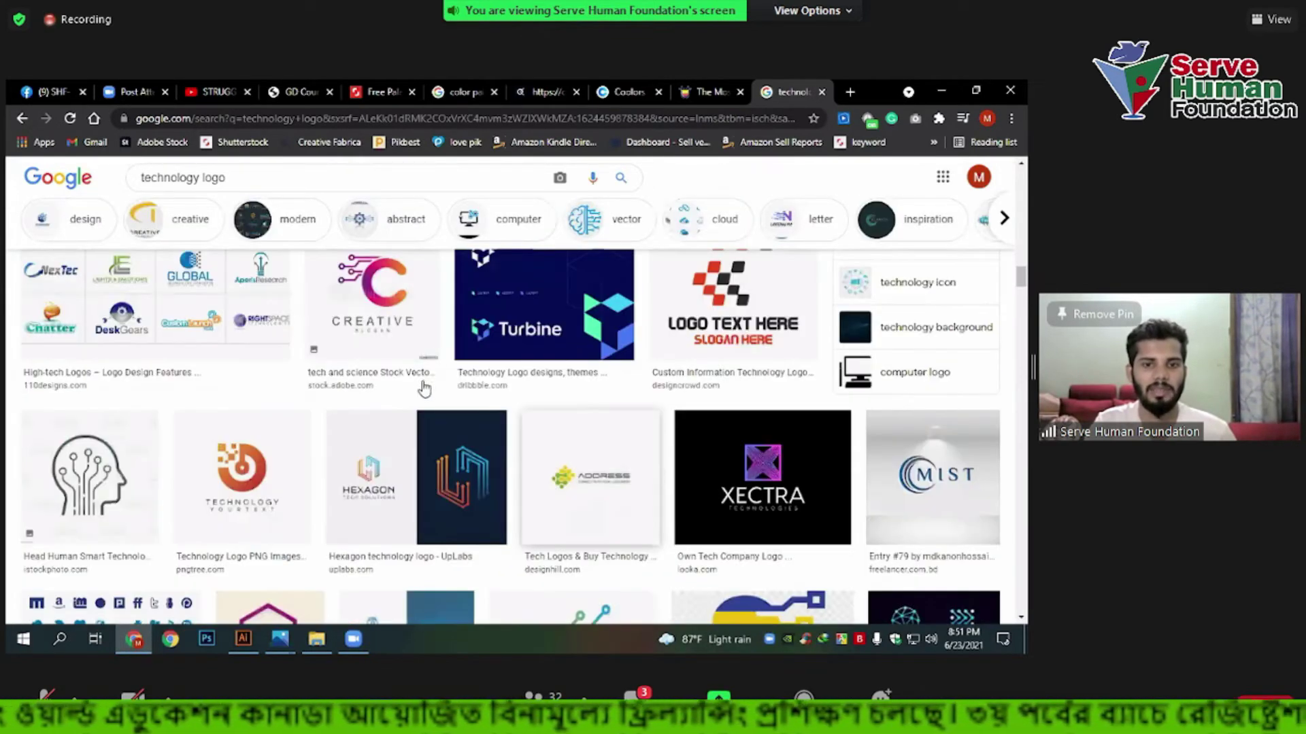
pyautogui.scroll(3, 435, 359)
pyautogui.scroll(3, 438, 334)
pyautogui.click(438, 337)
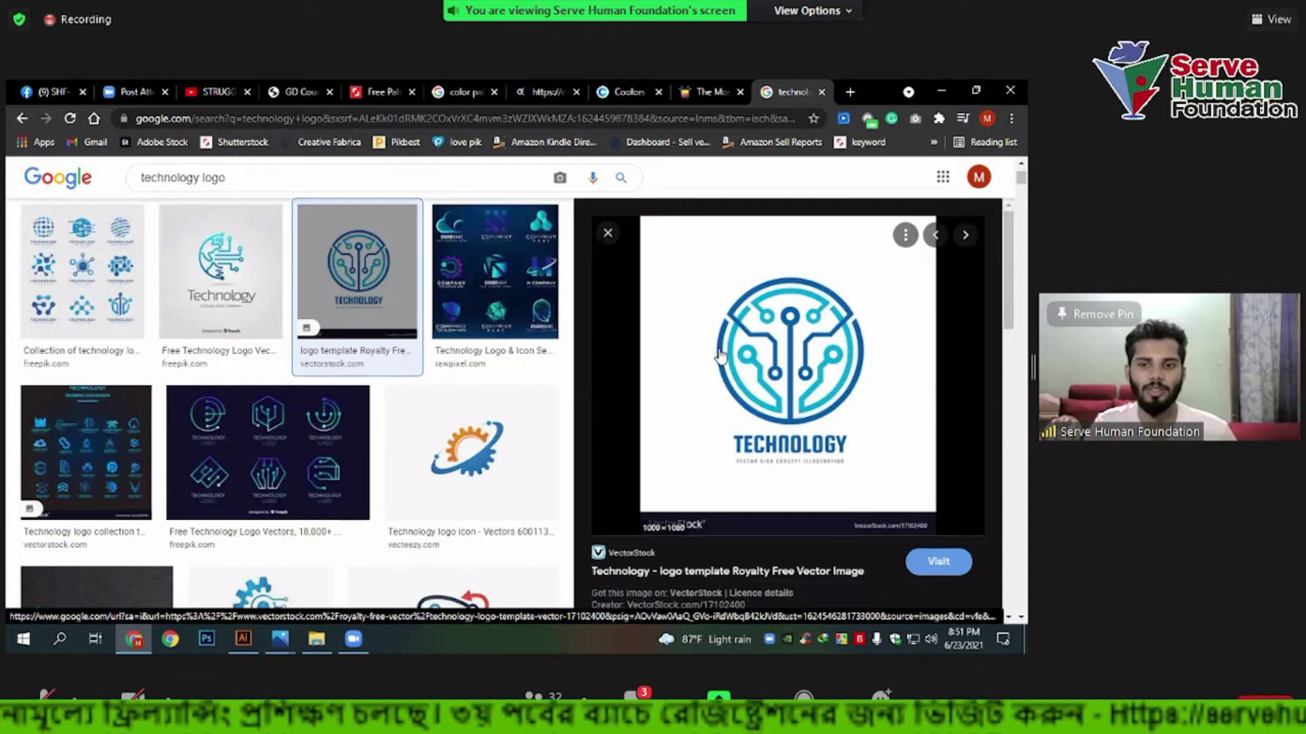
pyautogui.scroll(1, 724, 427)
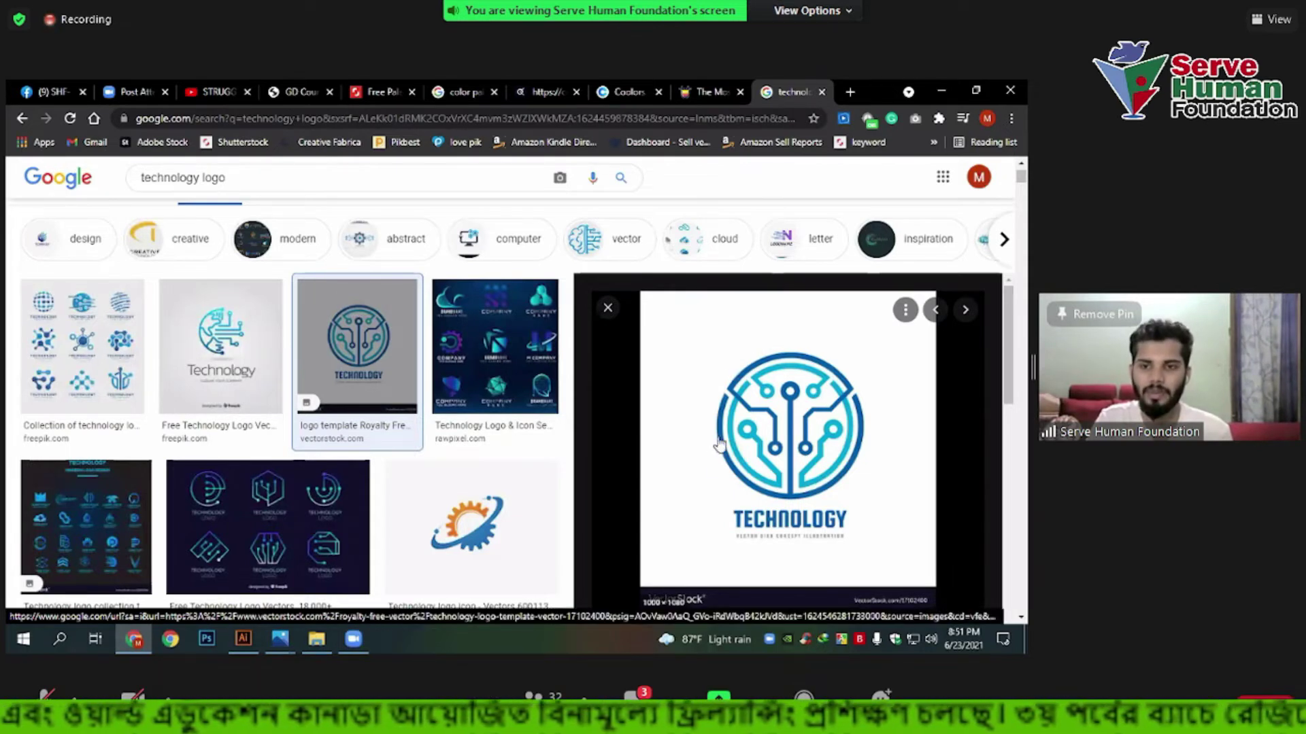
# Browse the Color Hunt palettes, glancing back at the technology logo reference.
pyautogui.hotkey('ctrl', 'shift', 'Tab')
pyautogui.hotkey('ctrl', 'shift', 'Tab')
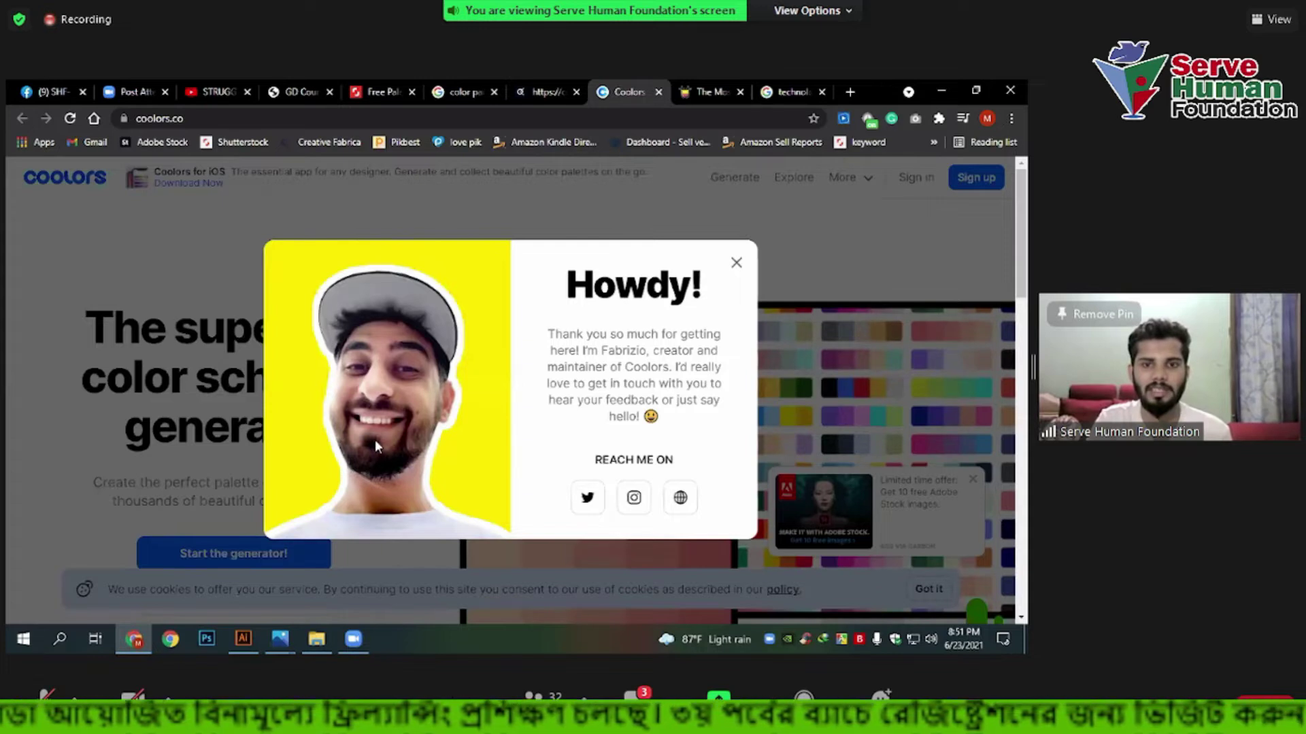
pyautogui.hotkey('ctrl', 'Tab')
pyautogui.scroll(5, 379, 445)
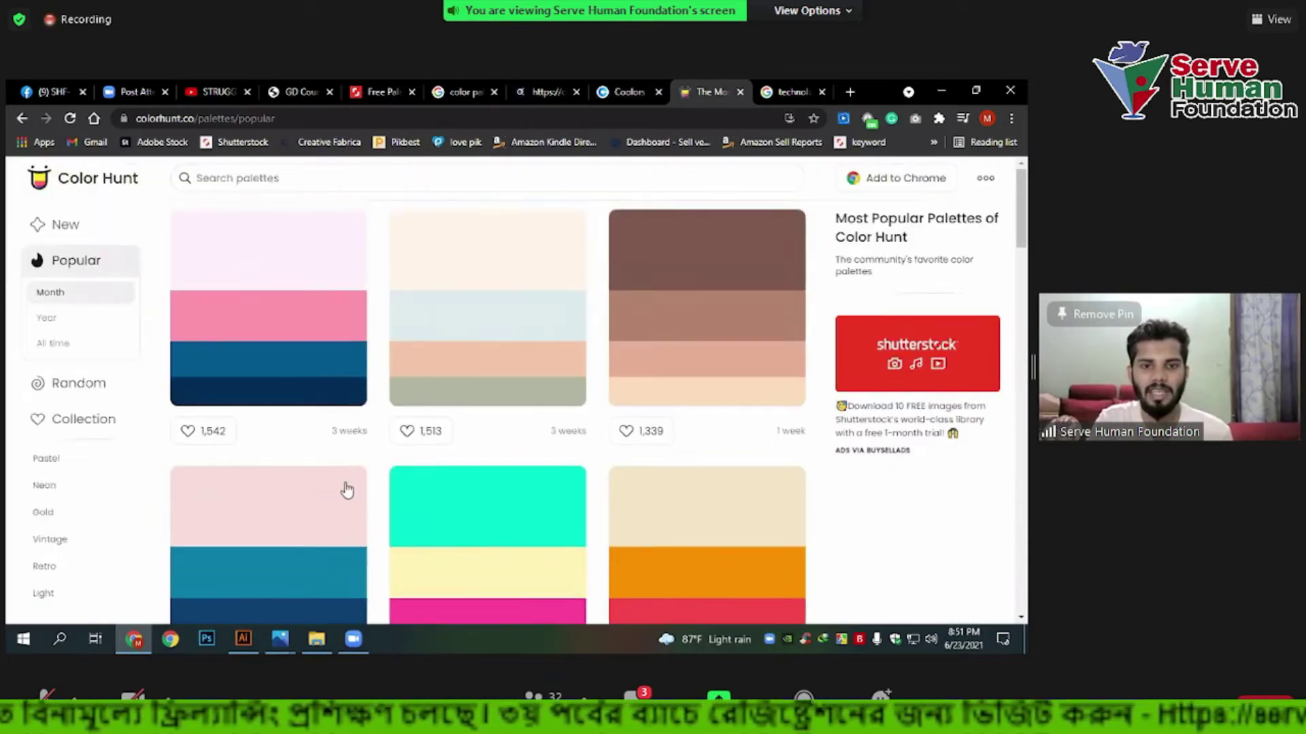
pyautogui.scroll(-3, 344, 490)
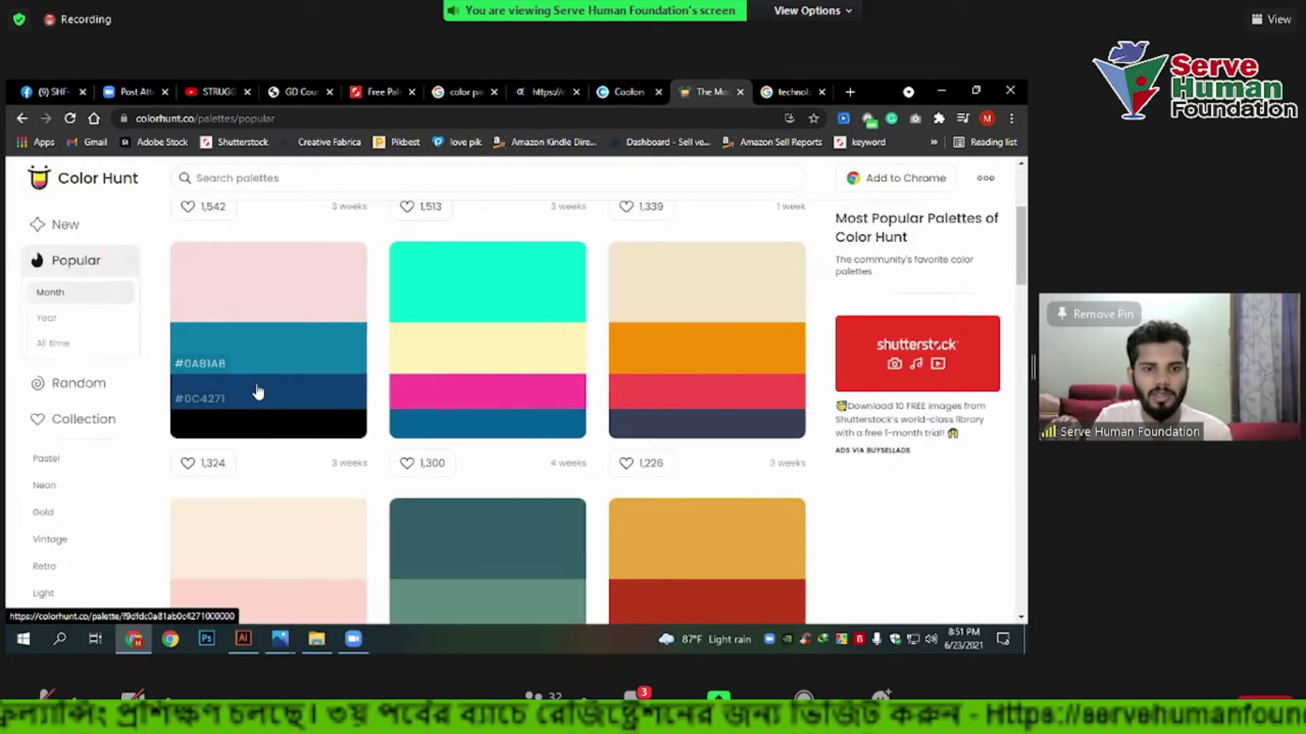
pyautogui.scroll(-6, 257, 387)
pyautogui.scroll(-3, 711, 321)
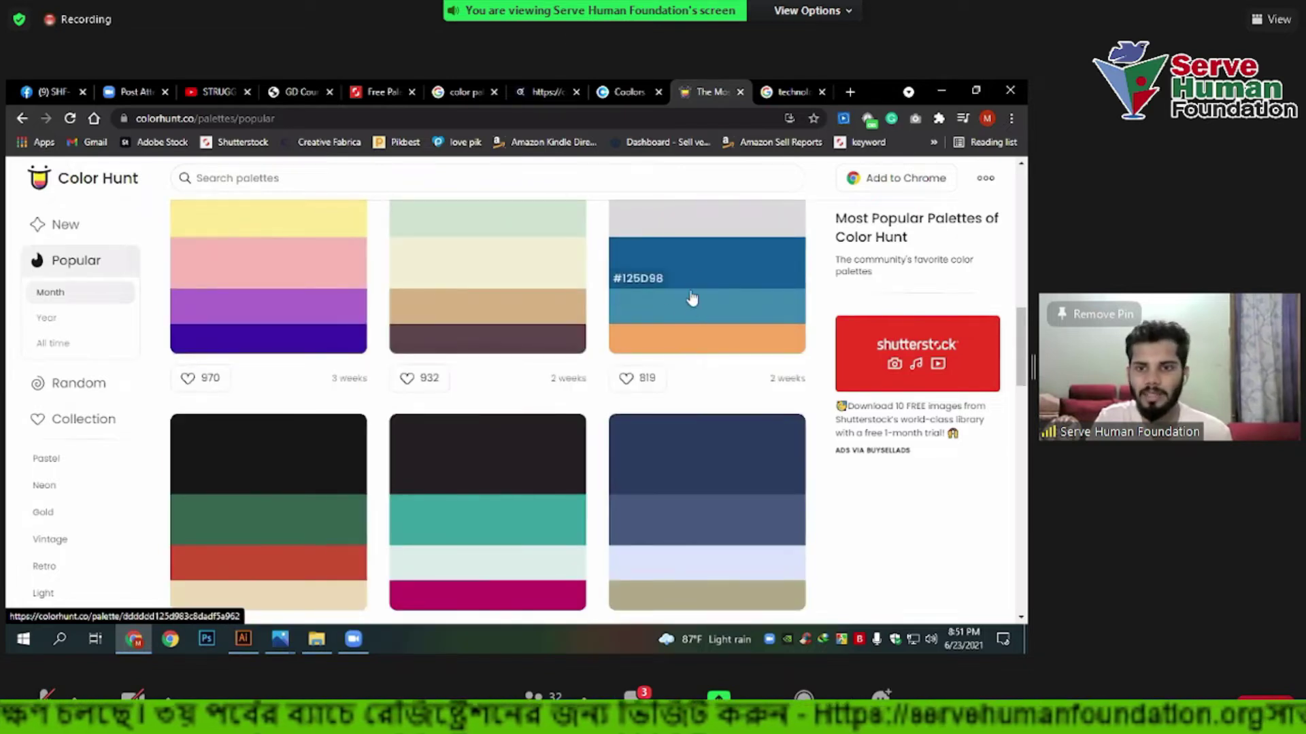
pyautogui.scroll(-2, 710, 321)
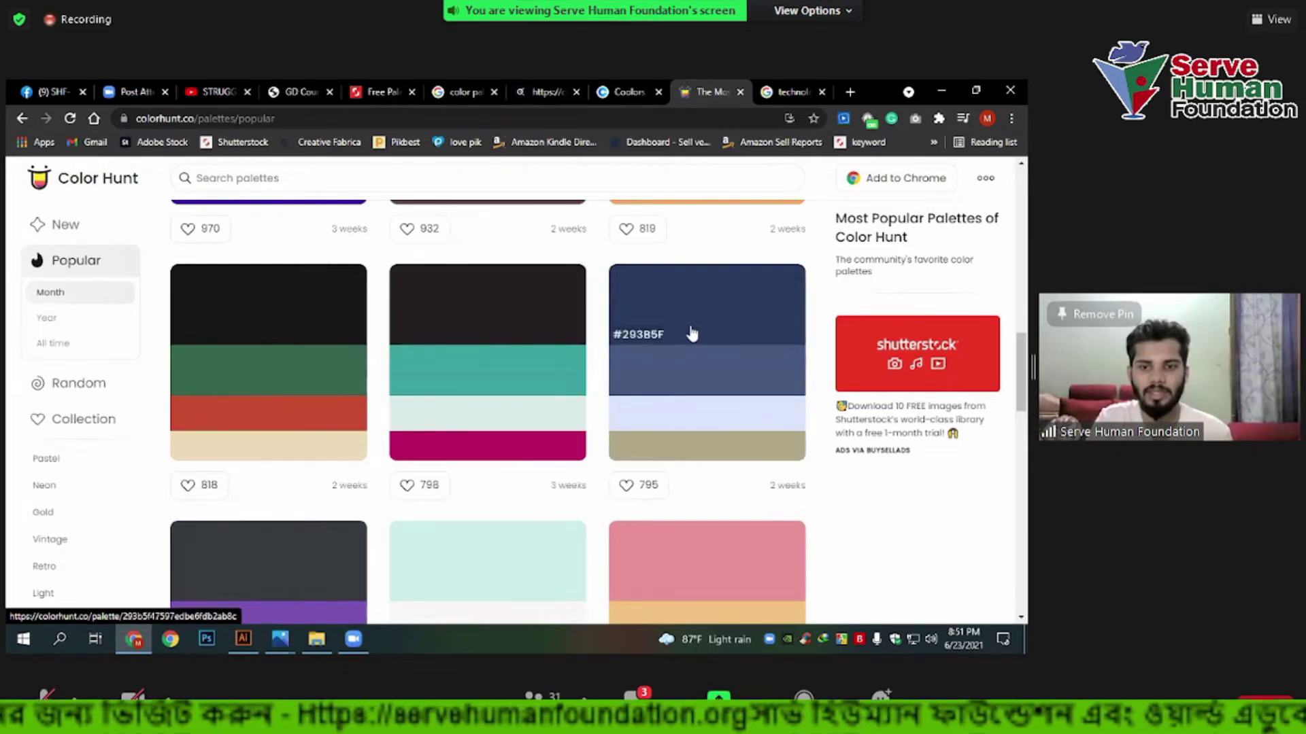
pyautogui.scroll(-4, 691, 333)
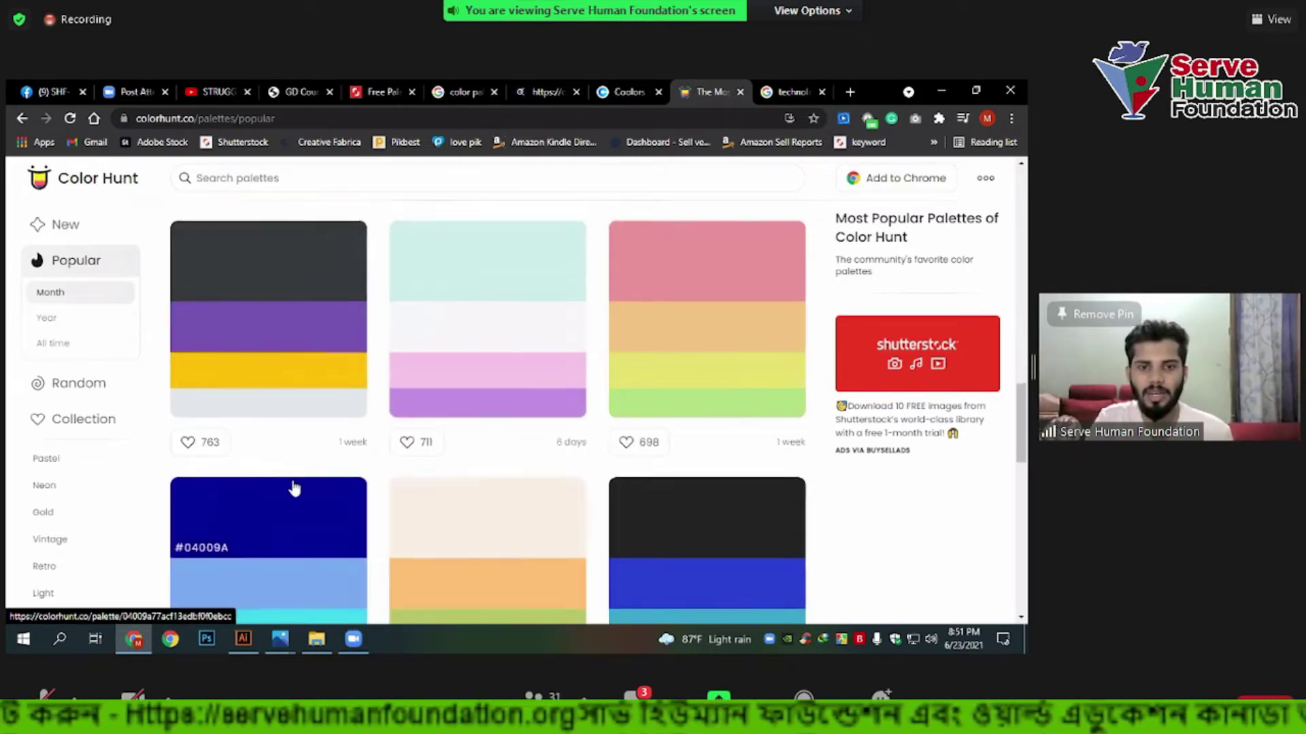
pyautogui.scroll(-3, 327, 470)
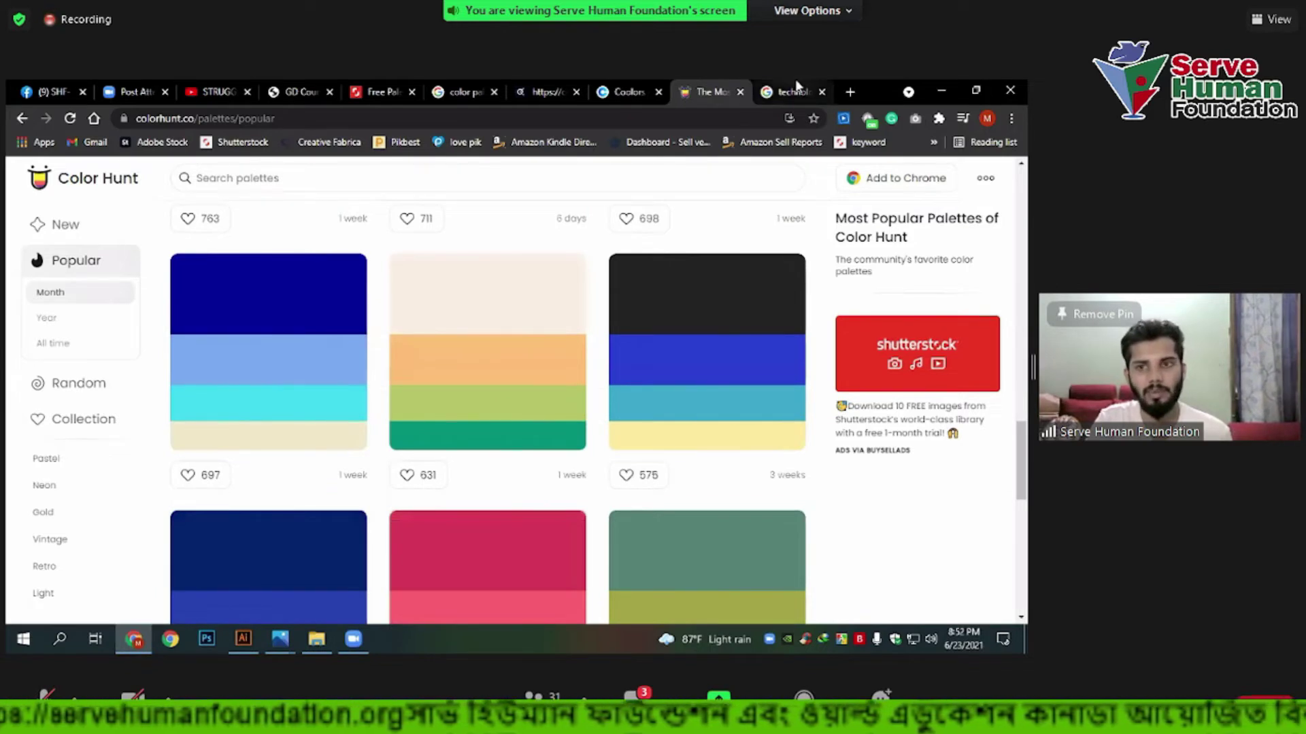
pyautogui.hotkey('ctrl', 'Tab')
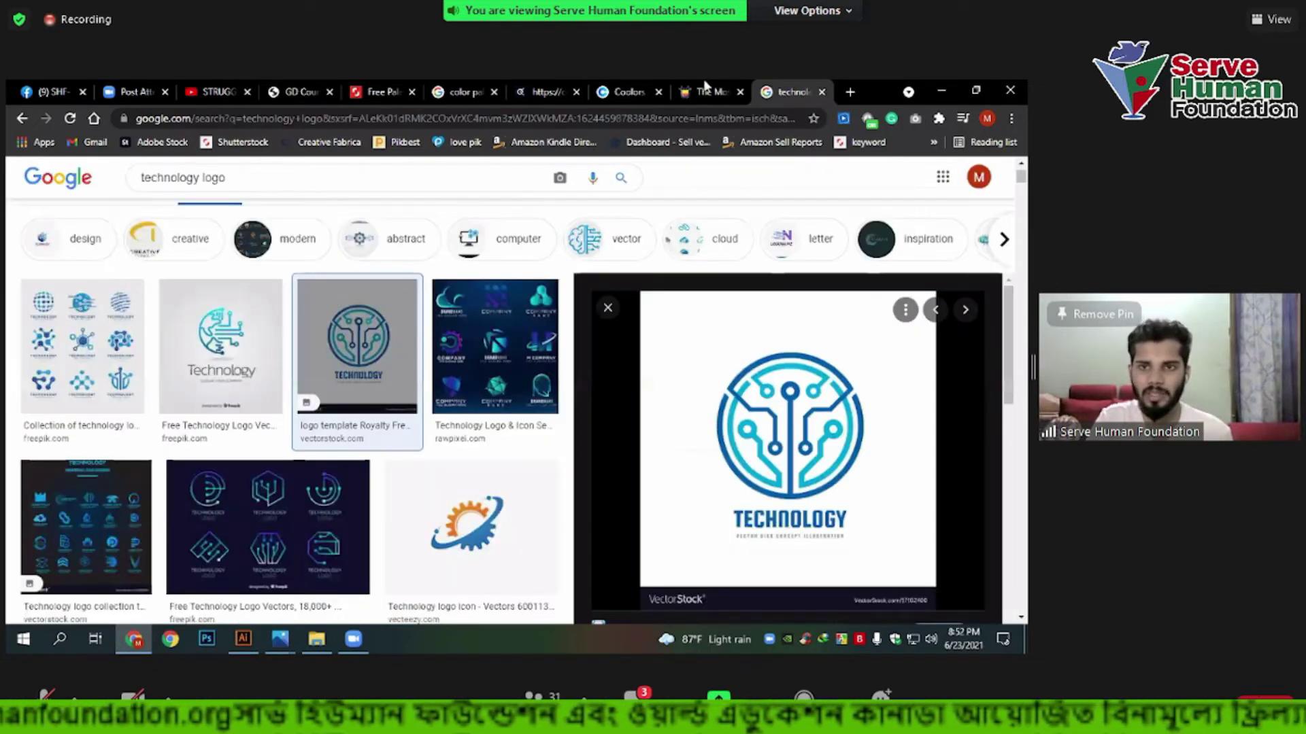
pyautogui.hotkey('ctrl', 'shift', 'Tab')
# Copy the dark #232323 and blue #2940D3 swatches from the black, blue, cyan and yellow palette.
pyautogui.click(625, 328)
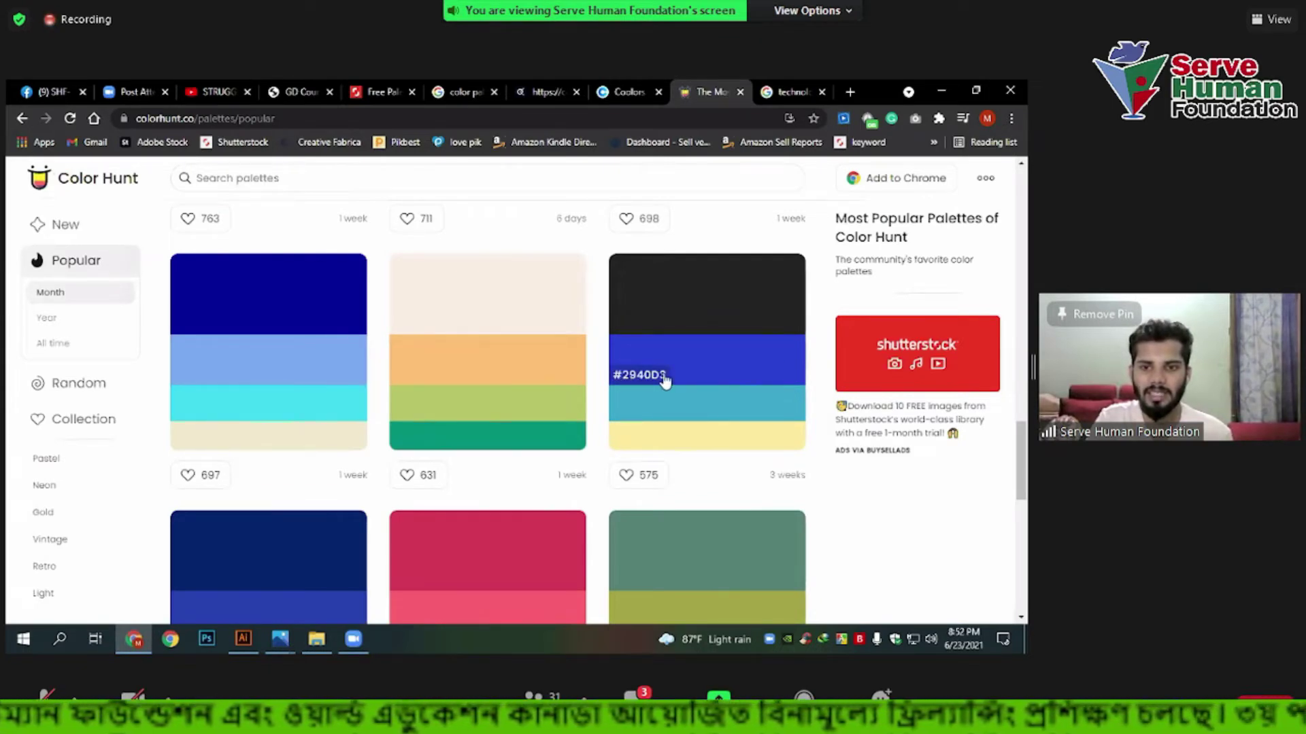
pyautogui.click(643, 382)
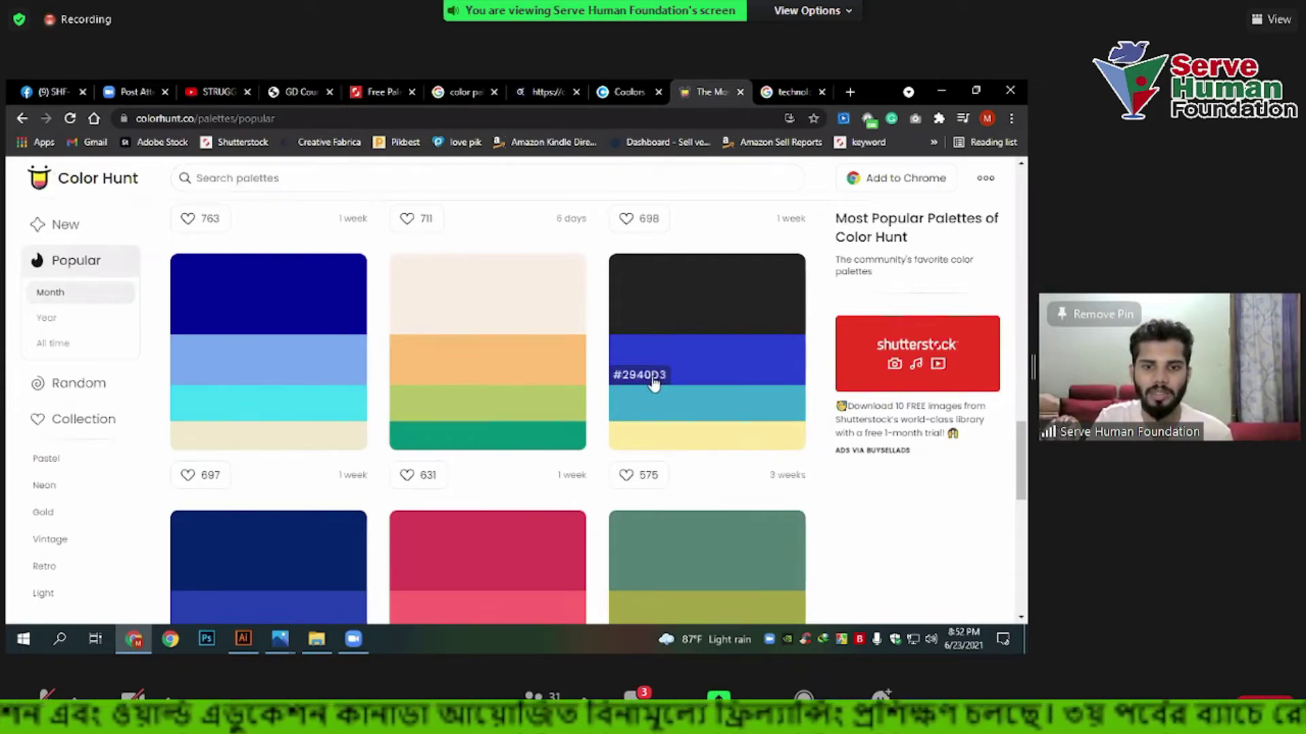
pyautogui.click(243, 638)
pyautogui.scroll(-5, 370, 469)
# Draw a sample rectangle on the heartbeat artboard, filled green with no stroke.
pyautogui.press('m')
pyautogui.moveTo(361, 325)
pyautogui.mouseDown()
pyautogui.moveTo(590, 474)
pyautogui.moveTo(624, 471)
pyautogui.mouseUp()
pyautogui.press('v')
pyautogui.click(69, 464)
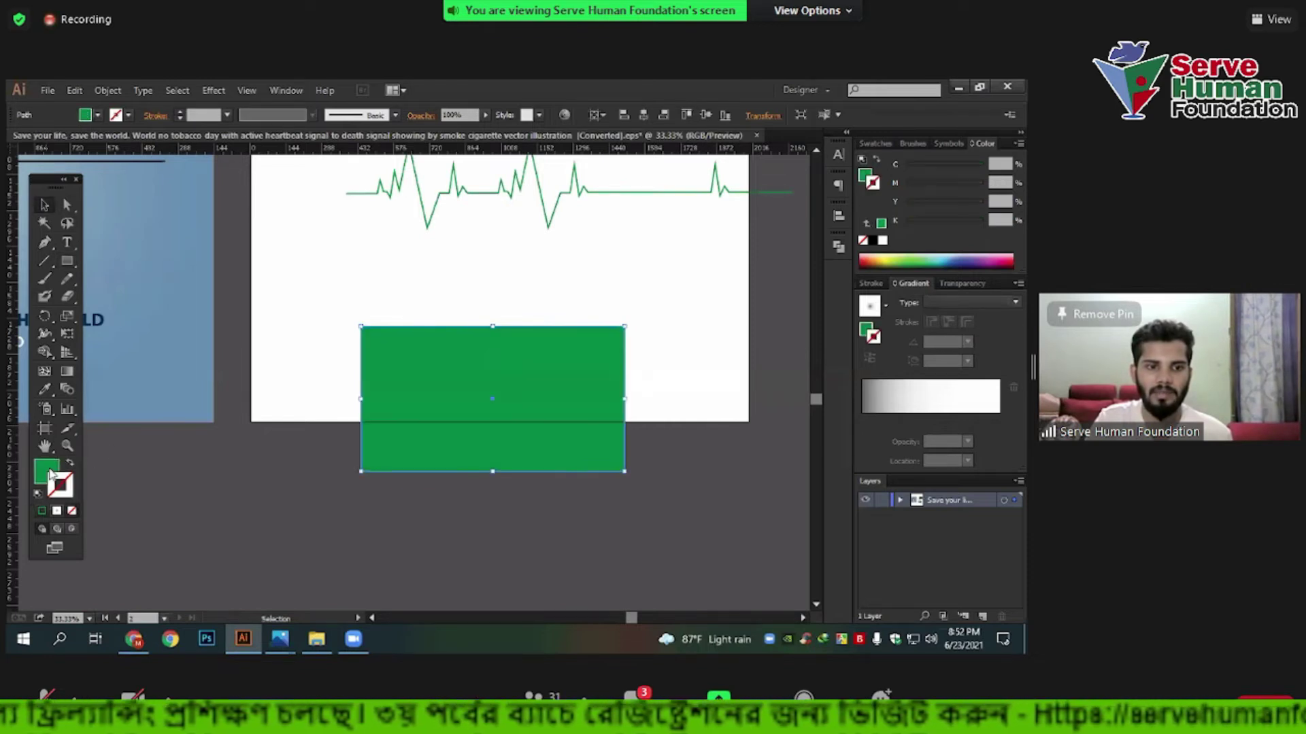
# Change the rectangle's fill to hex 2940D3 and move it higher on the artboard.
pyautogui.doubleClick(46, 471)
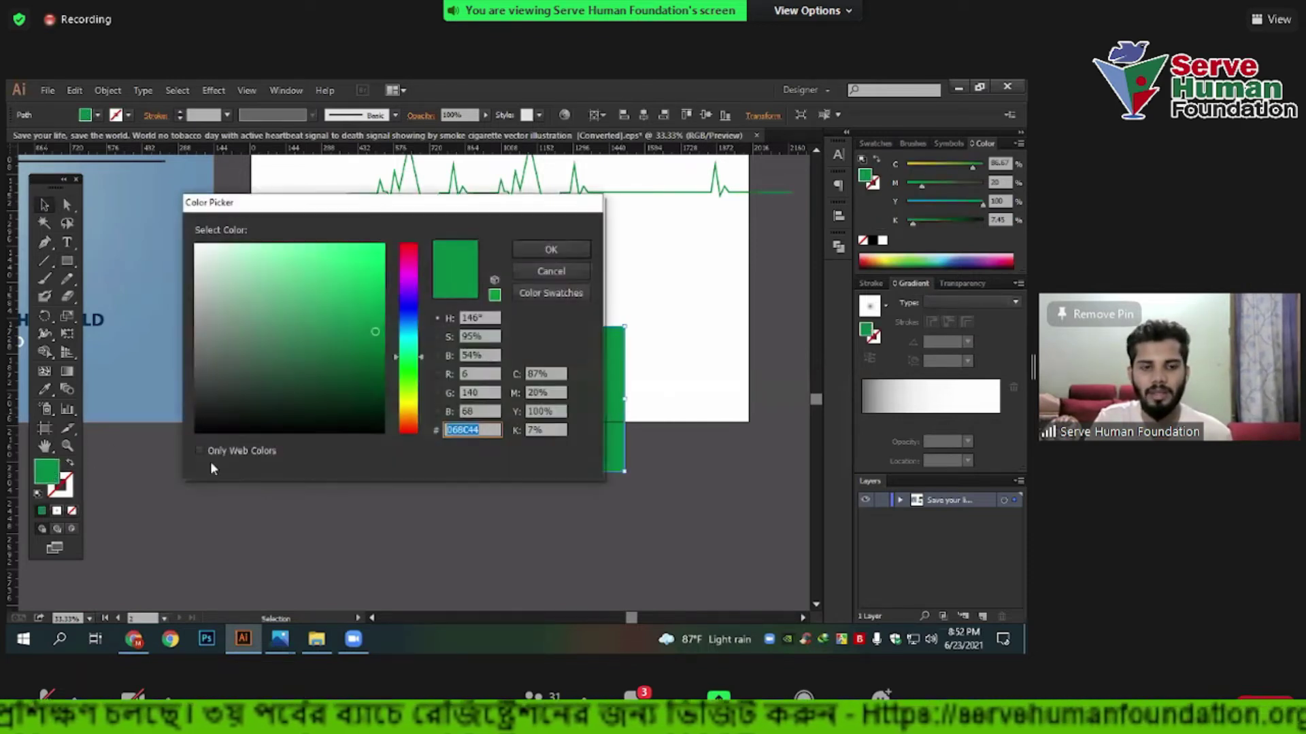
pyautogui.write('2940D3')
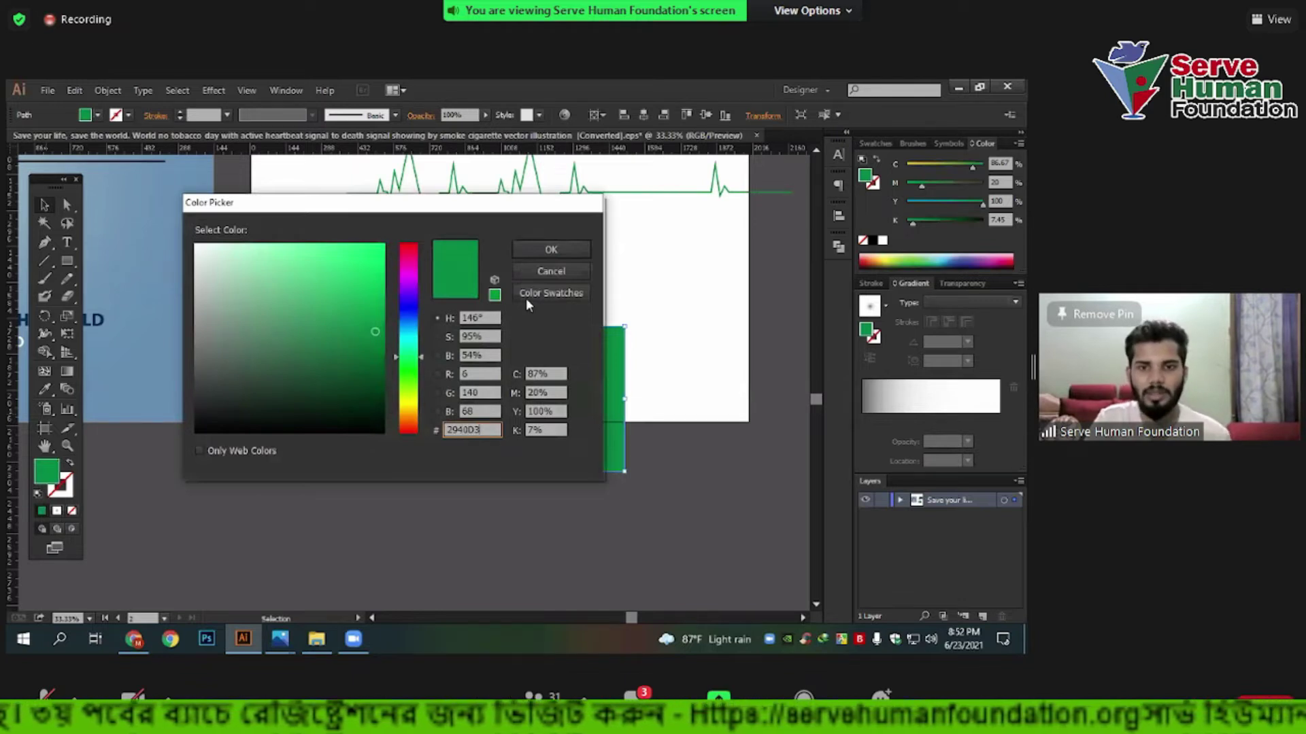
pyautogui.press('Tab')
pyautogui.press('Return')
pyautogui.moveTo(586, 385); pyautogui.dragTo(588, 317)
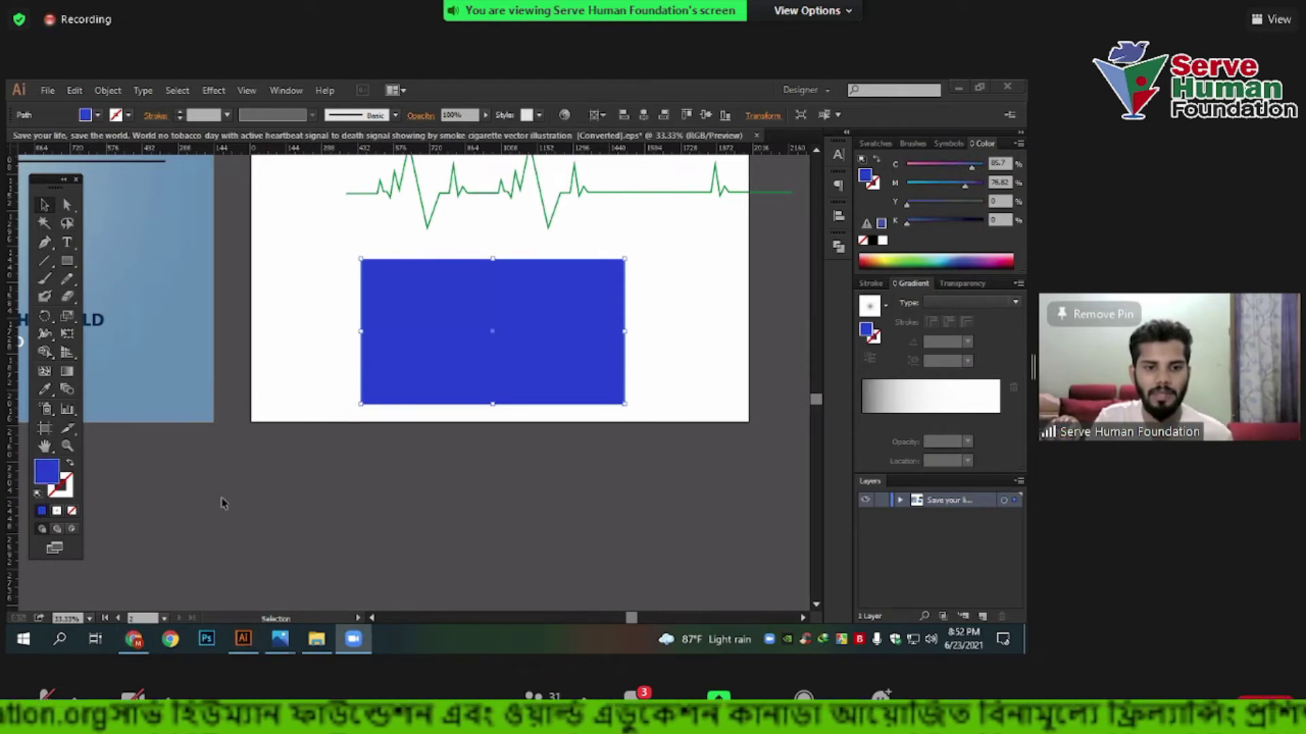
pyautogui.hotkey('alt', 'Tab')
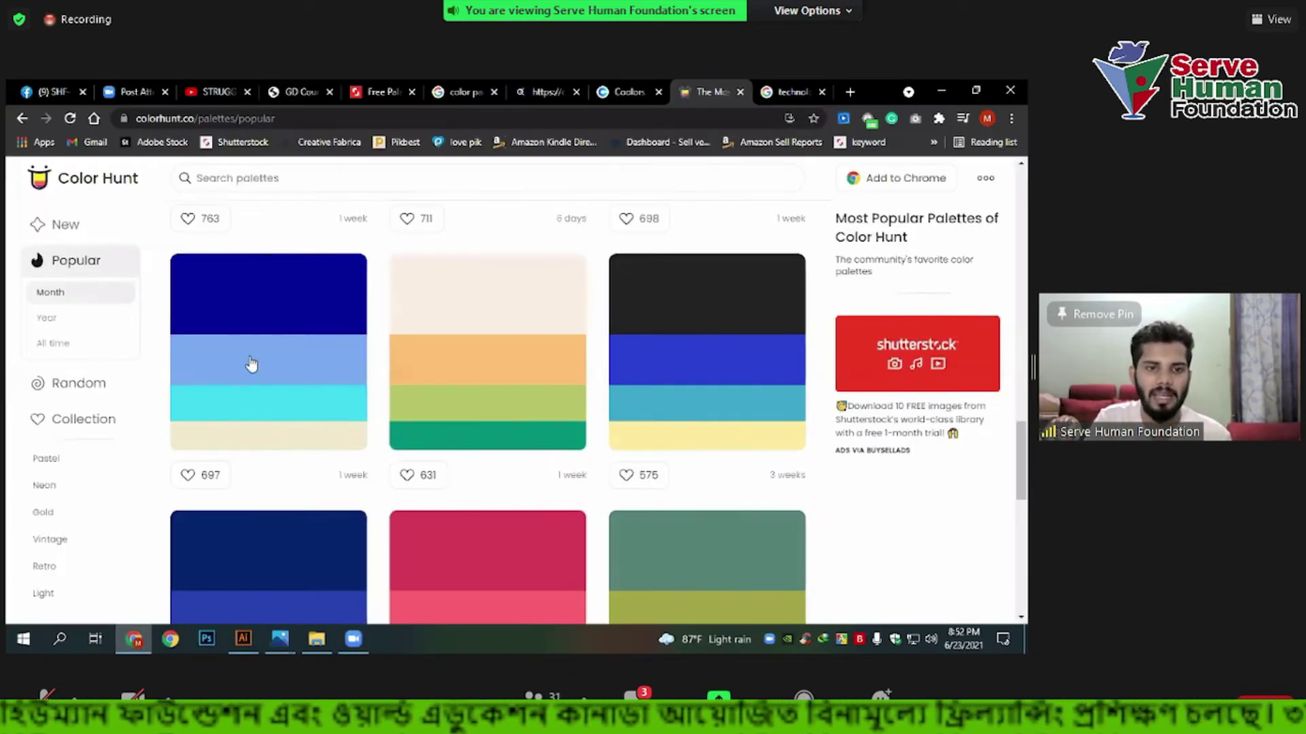
# Return to the top of Color Hunt's popular palettes and open the search filters (Blue, Navy, Teal, Pastel, Neon).
pyautogui.scroll(-5, 504, 367)
pyautogui.scroll(6, 506, 364)
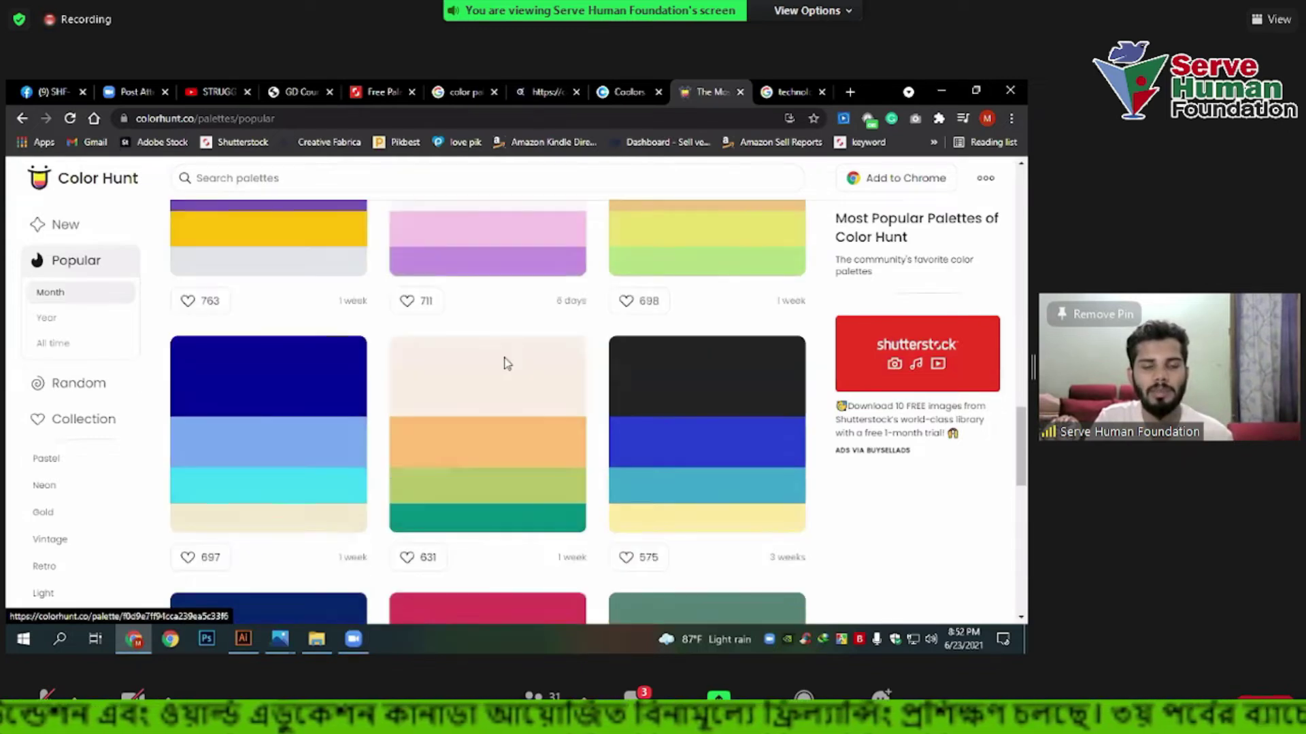
pyautogui.scroll(4, 507, 364)
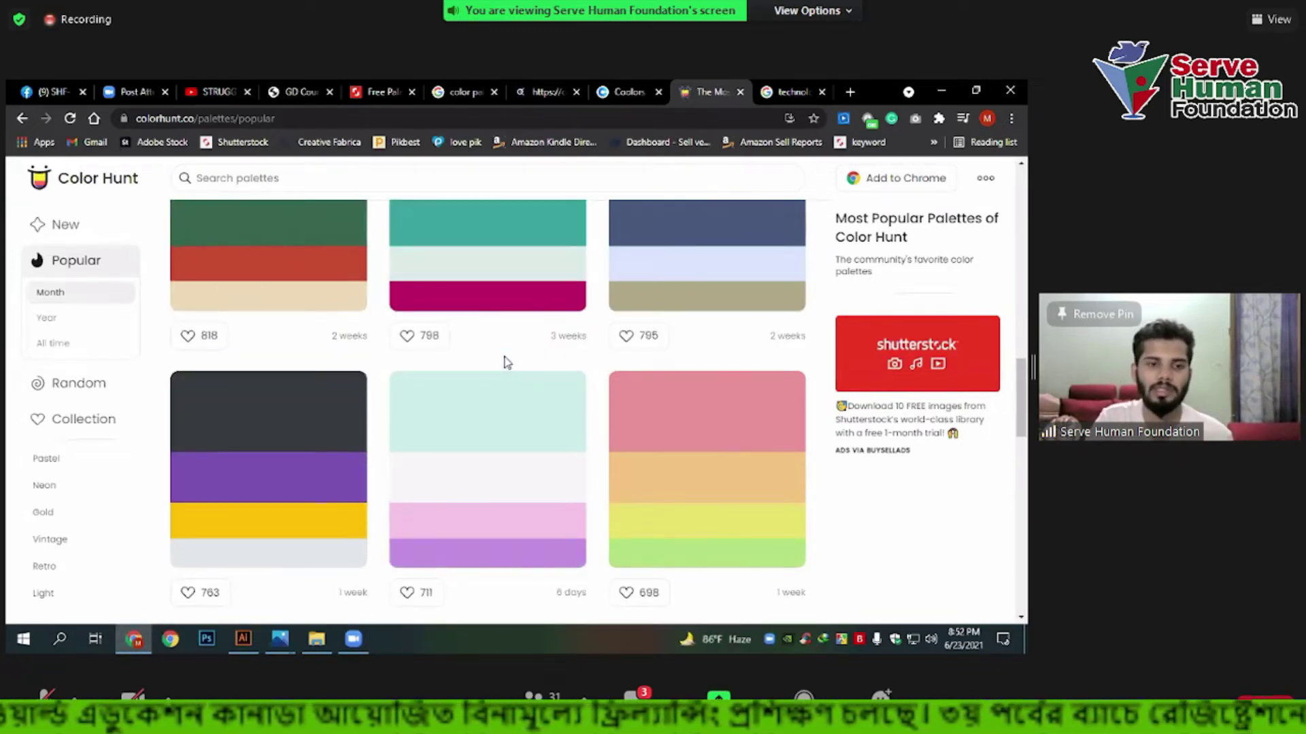
pyautogui.scroll(9, 506, 364)
pyautogui.scroll(1, 507, 364)
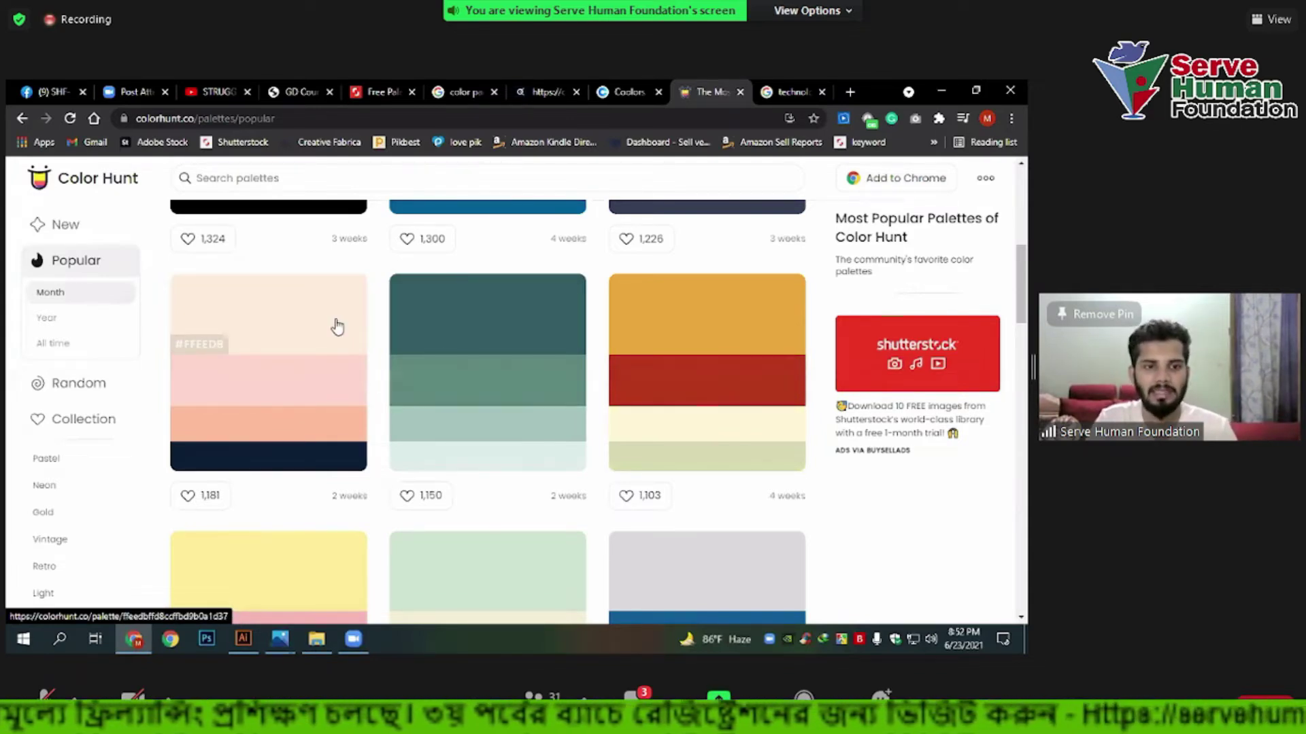
pyautogui.scroll(5, 285, 227)
pyautogui.scroll(5, 292, 496)
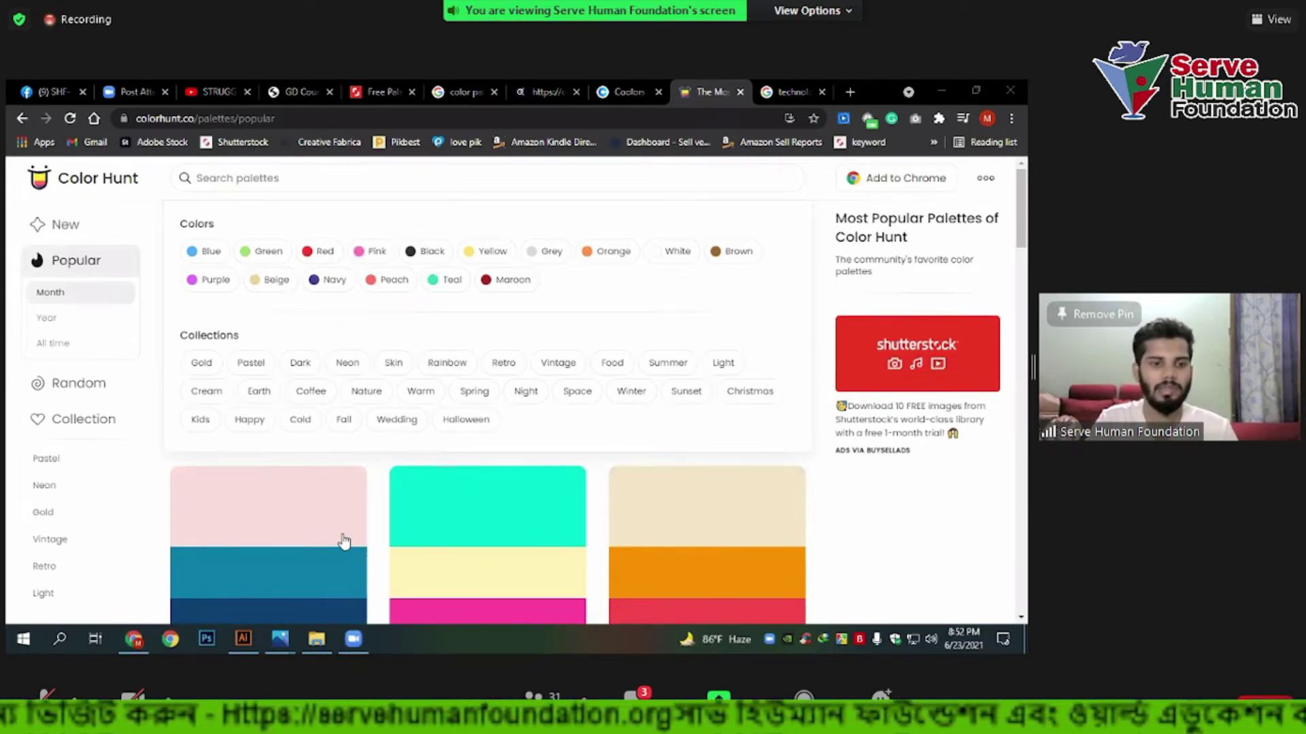
pyautogui.click(250, 180)
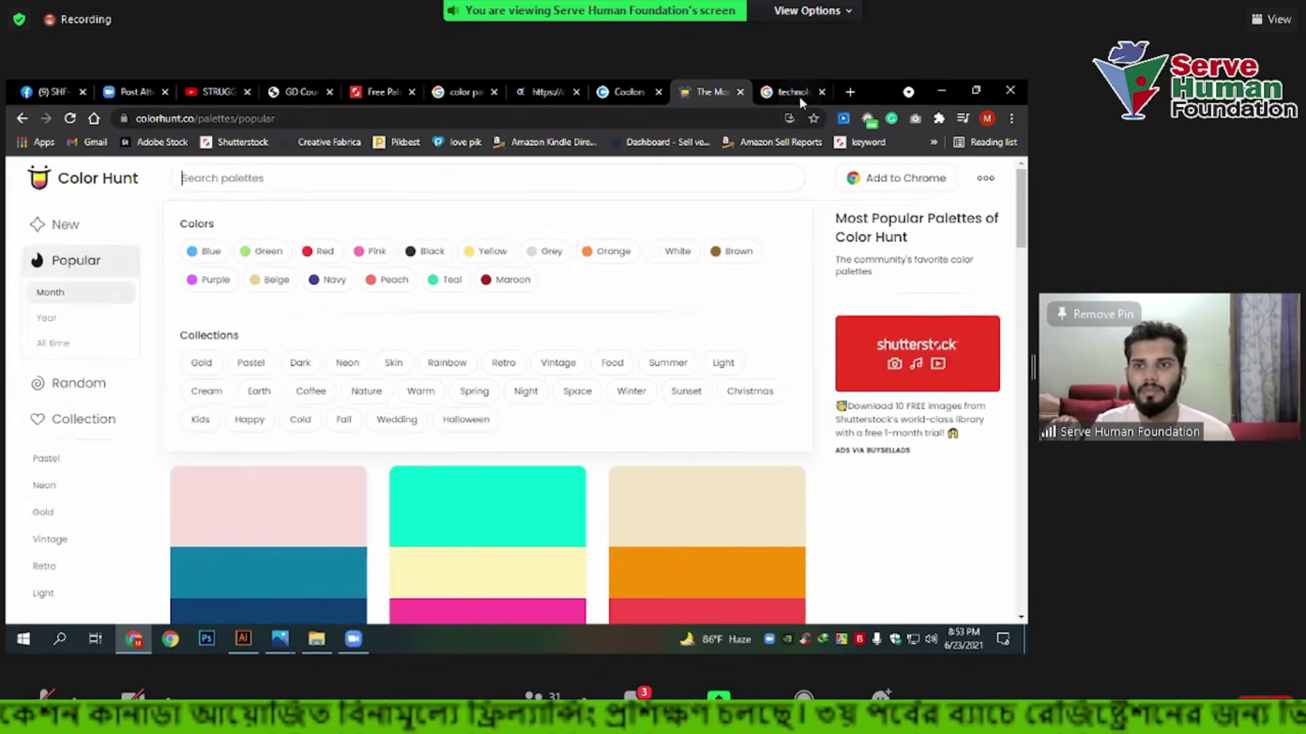
# Run a Google image search for 'summer background'.
pyautogui.hotkey('ctrl', 'Tab')
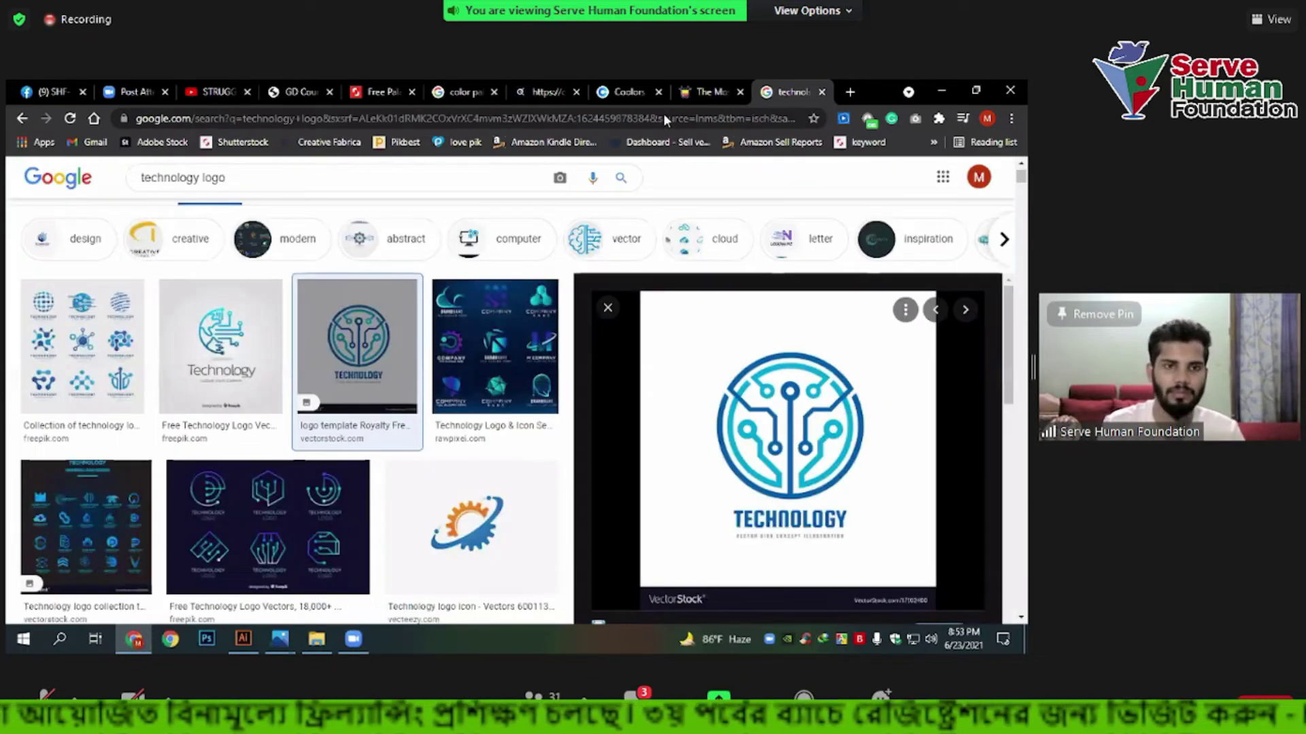
pyautogui.click(663, 119)
pyautogui.write('summer ban')
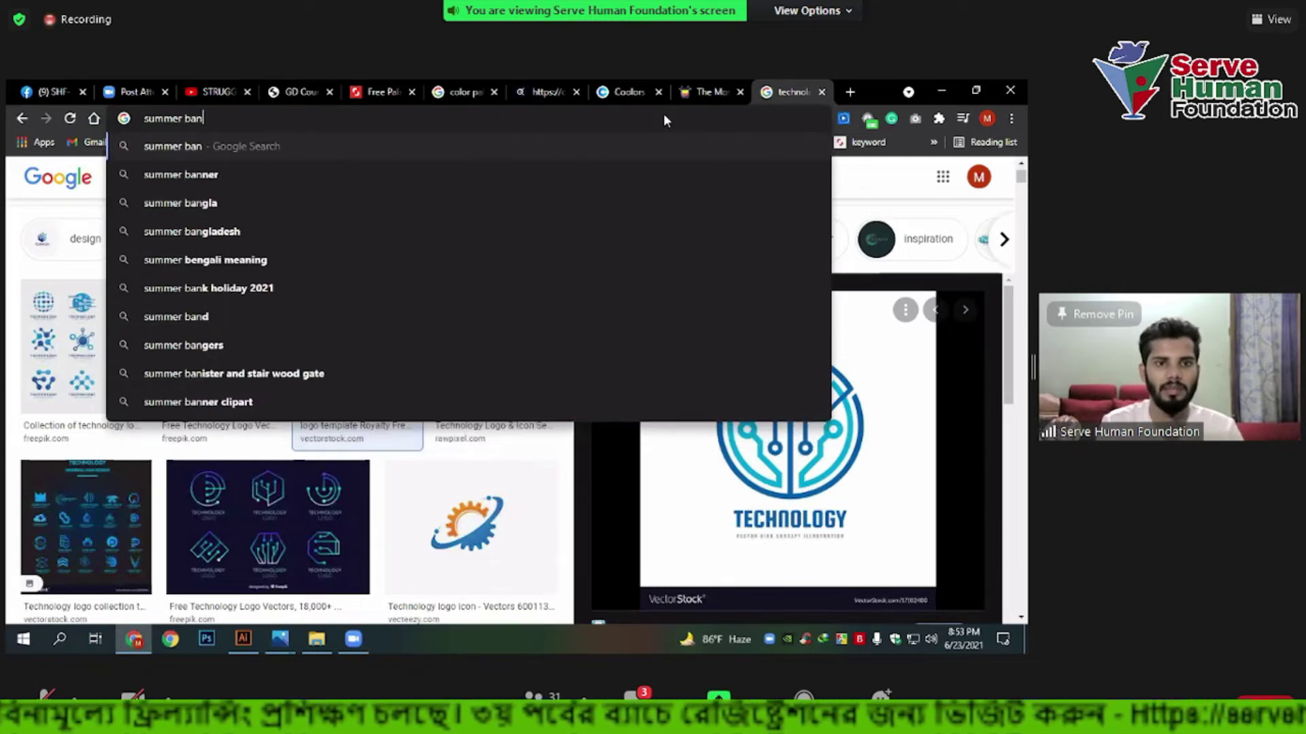
pyautogui.press('BackSpace')
pyautogui.press('Down')
pyautogui.press('Return')
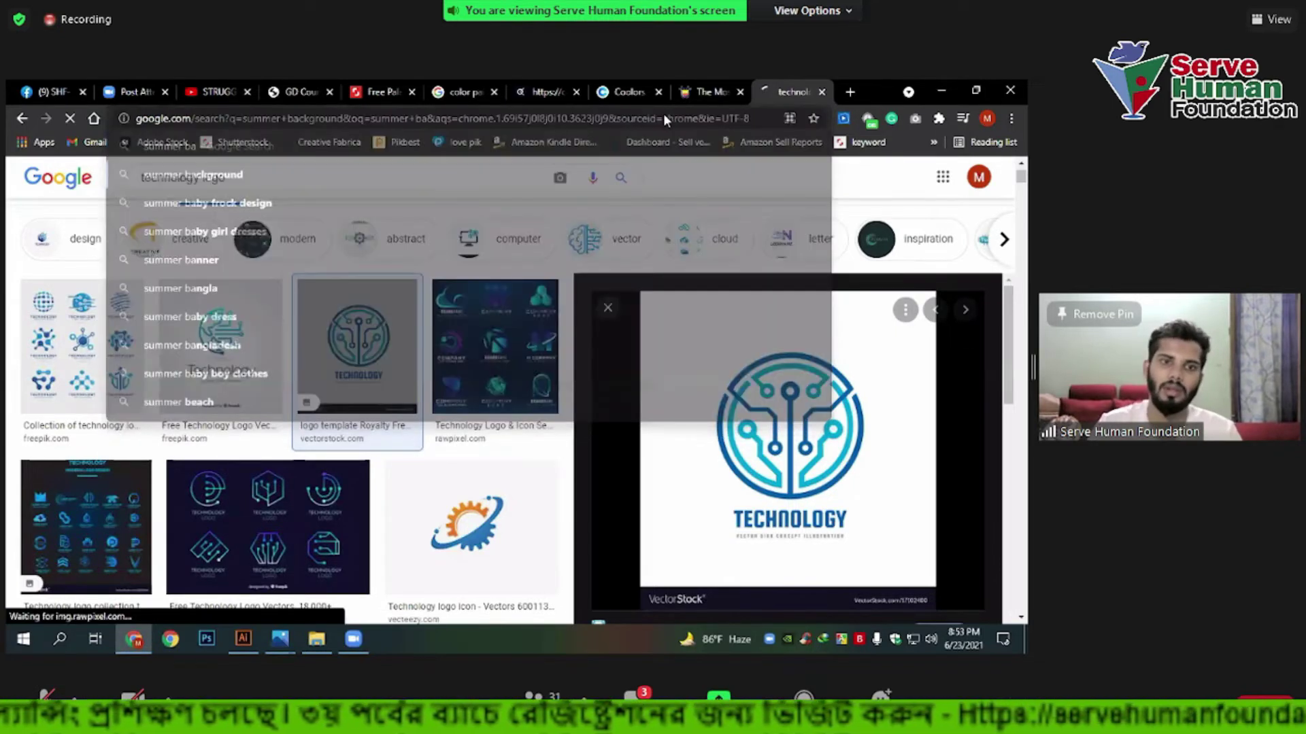
pyautogui.click(229, 248)
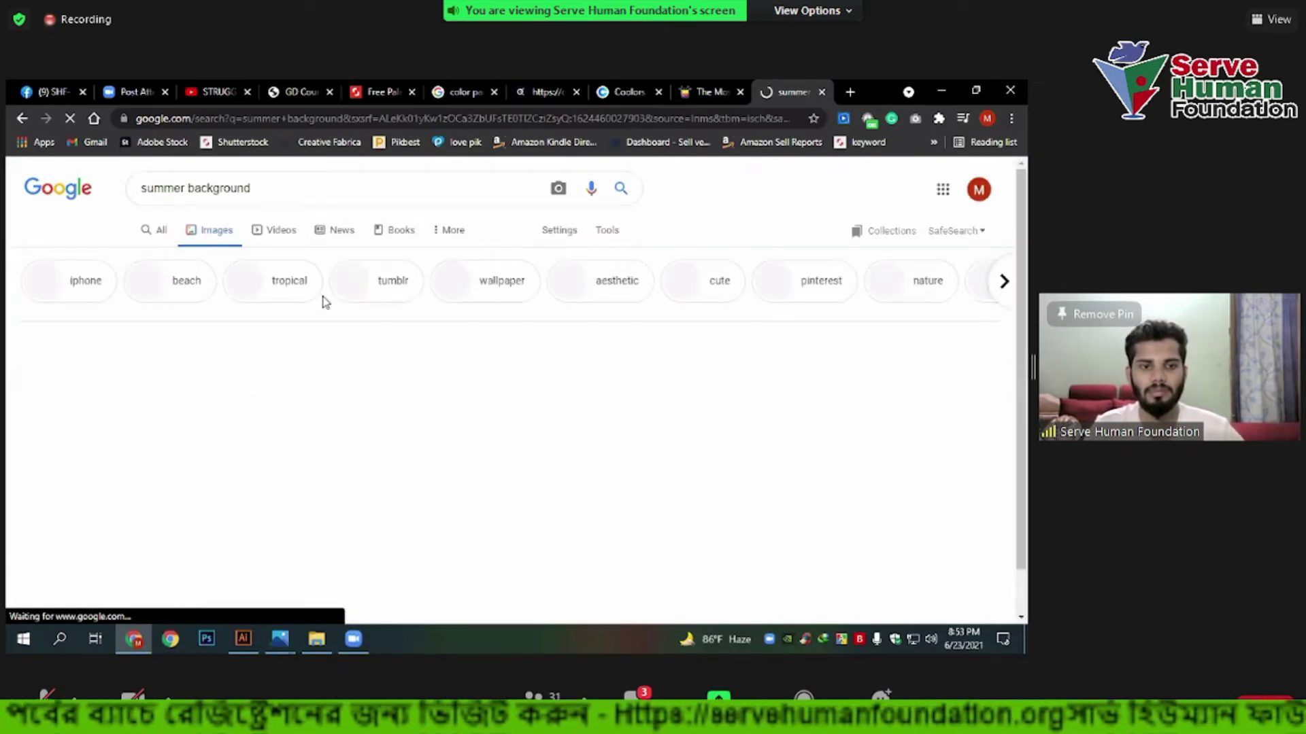
# Scroll through the summer background images, then filter Color Hunt palettes by Yellow.
pyautogui.scroll(-5, 548, 351)
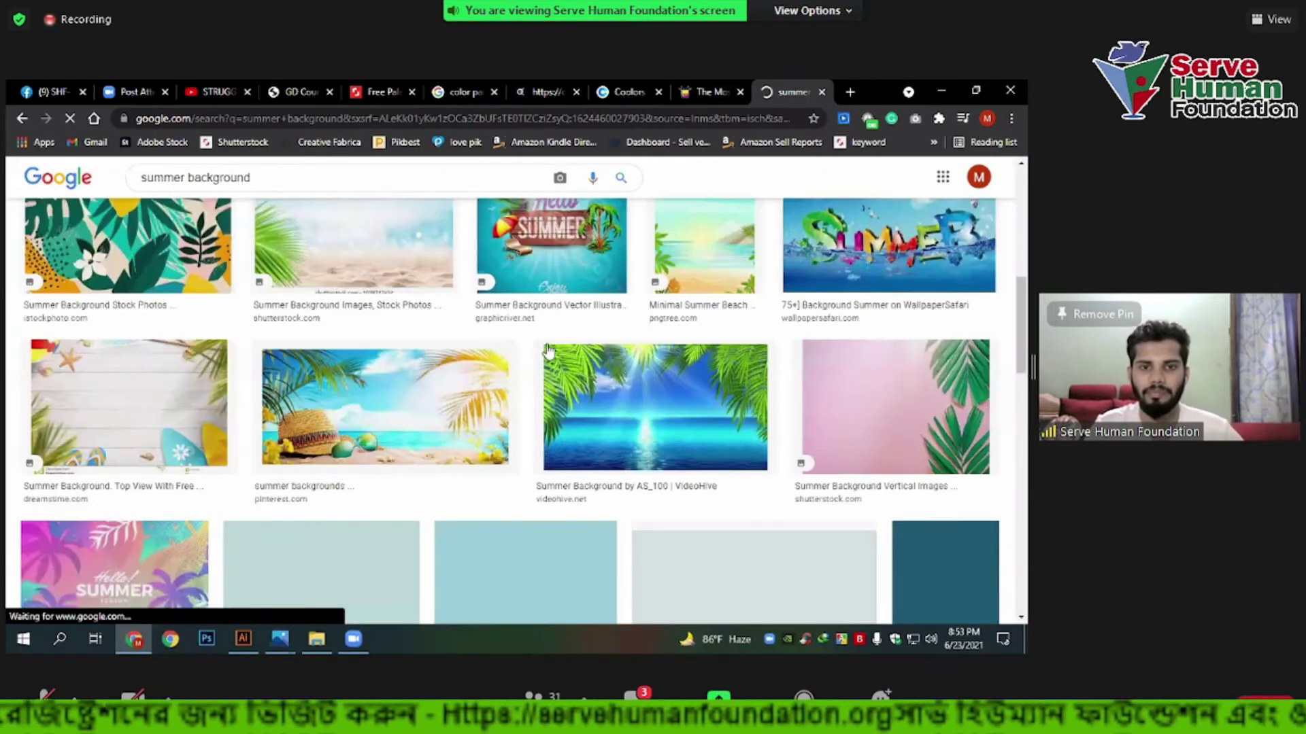
pyautogui.scroll(-2, 549, 350)
pyautogui.scroll(-5, 341, 391)
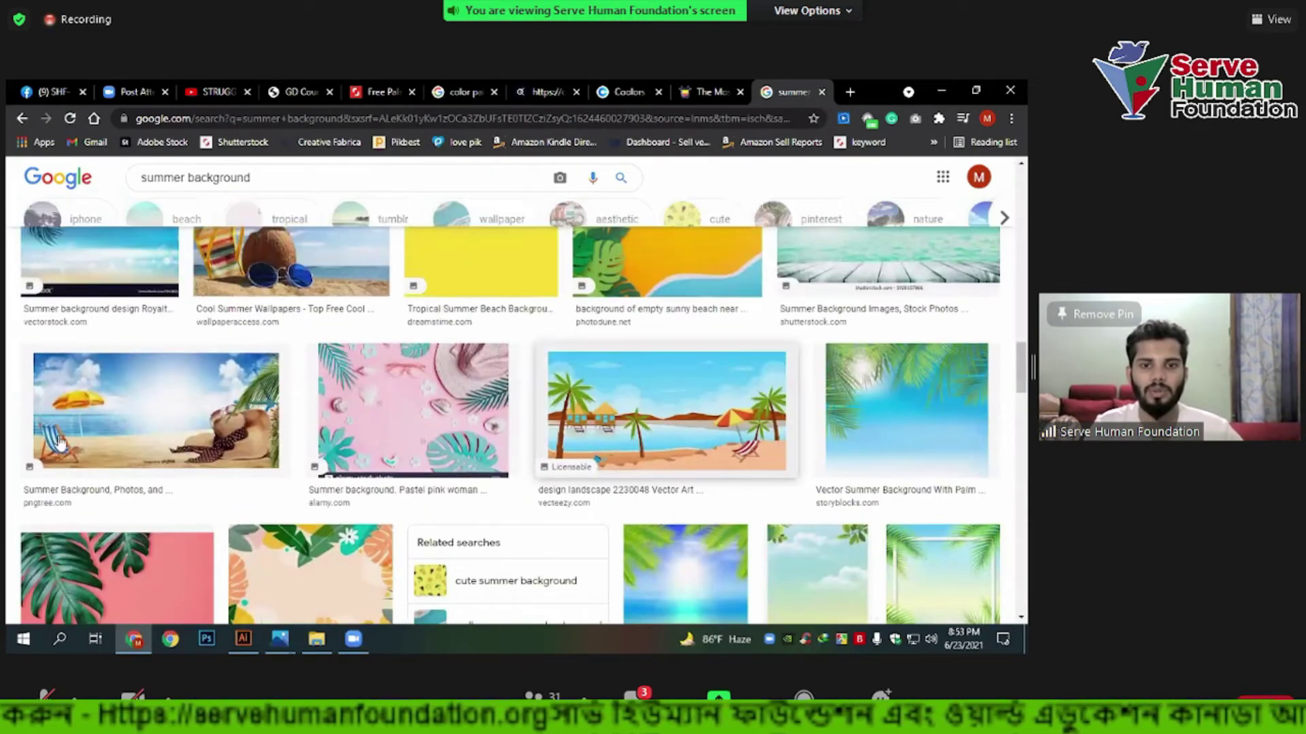
pyautogui.scroll(-2, 168, 398)
pyautogui.scroll(1, 168, 398)
pyautogui.scroll(2, 169, 396)
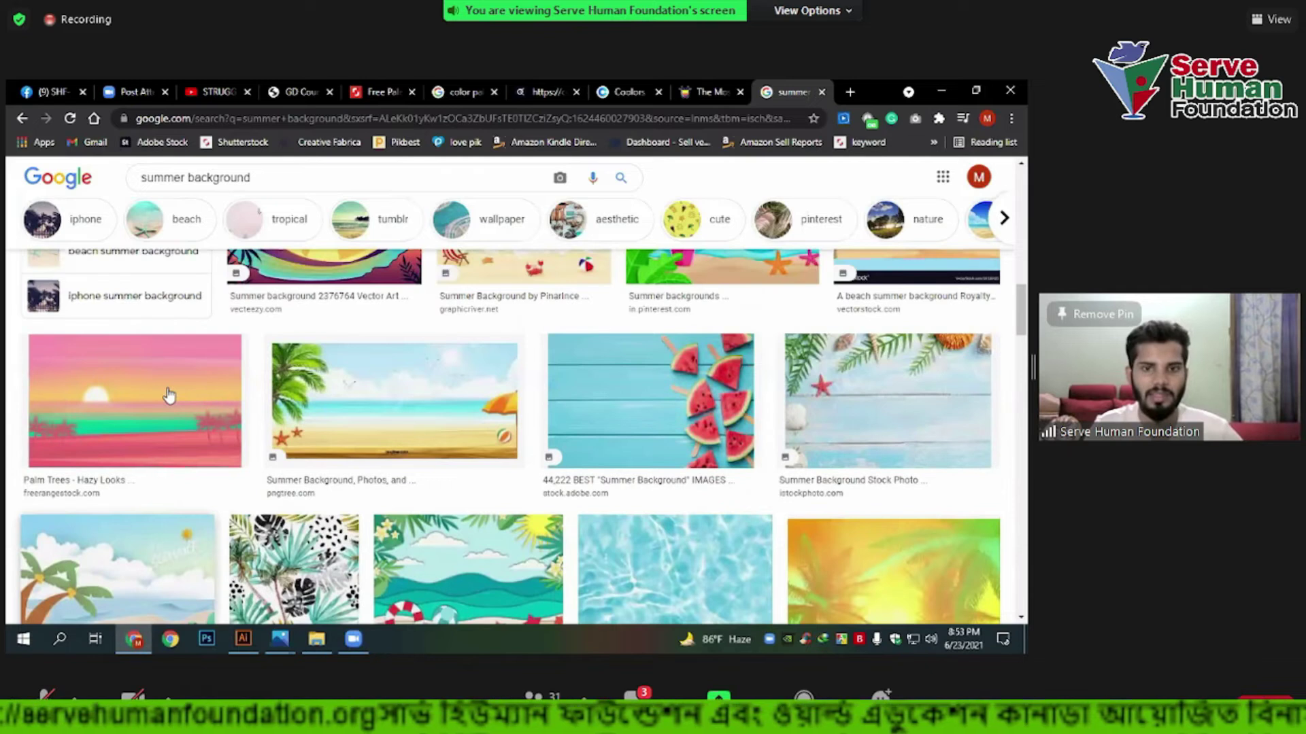
pyautogui.scroll(3, 169, 396)
pyautogui.scroll(5, 197, 410)
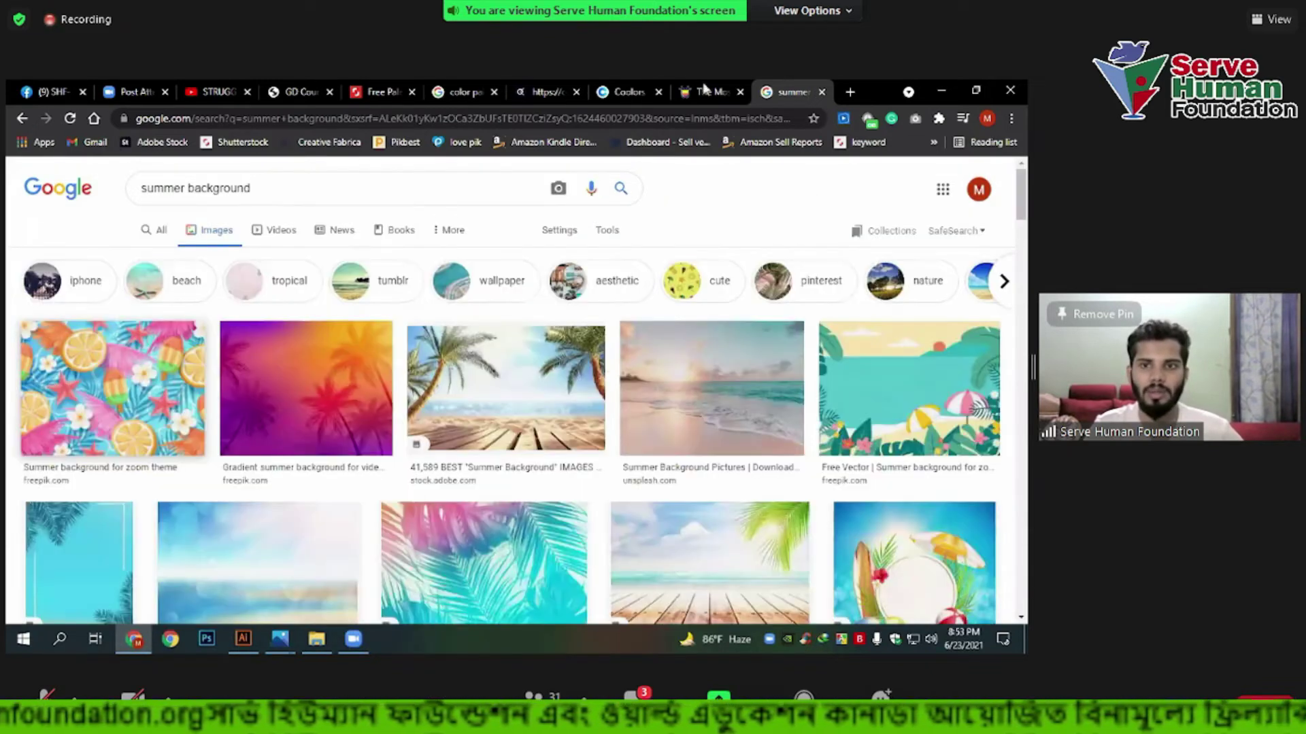
pyautogui.scroll(-5, 492, 262)
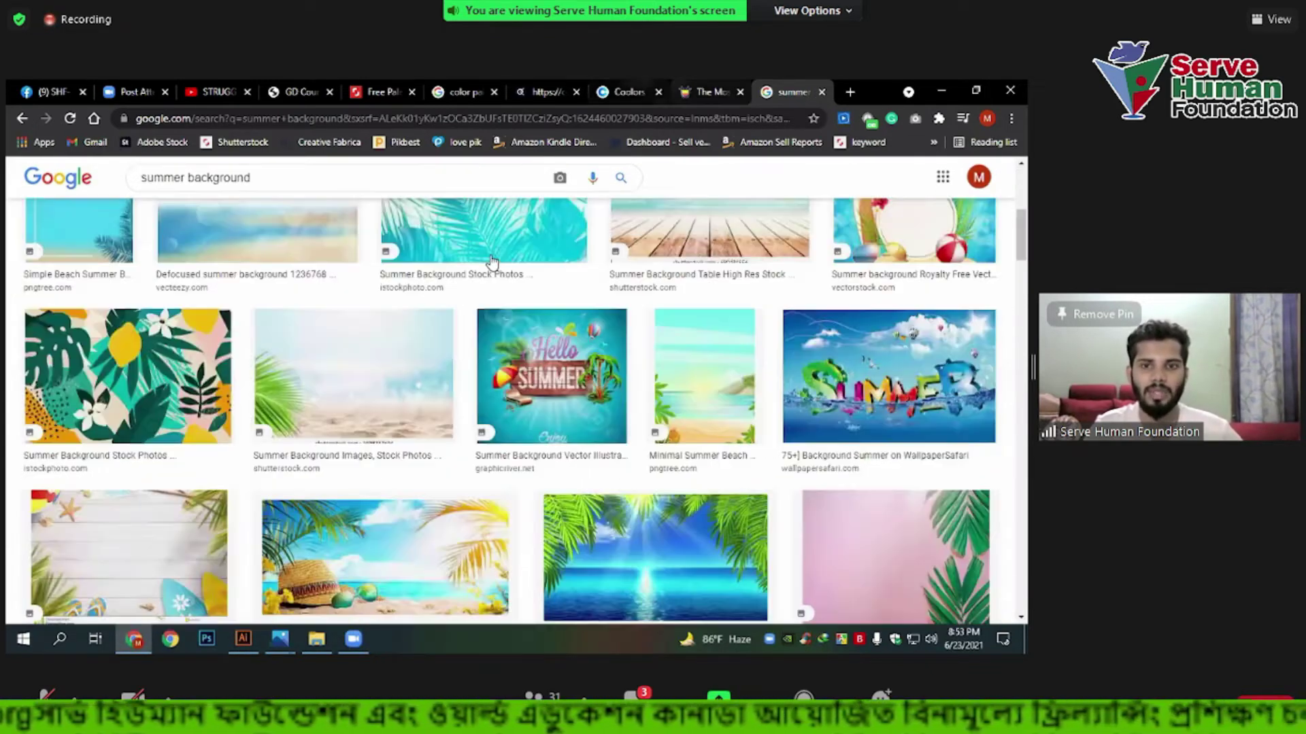
pyautogui.hotkey('ctrl', 'shift', 'Tab')
pyautogui.click(492, 251)
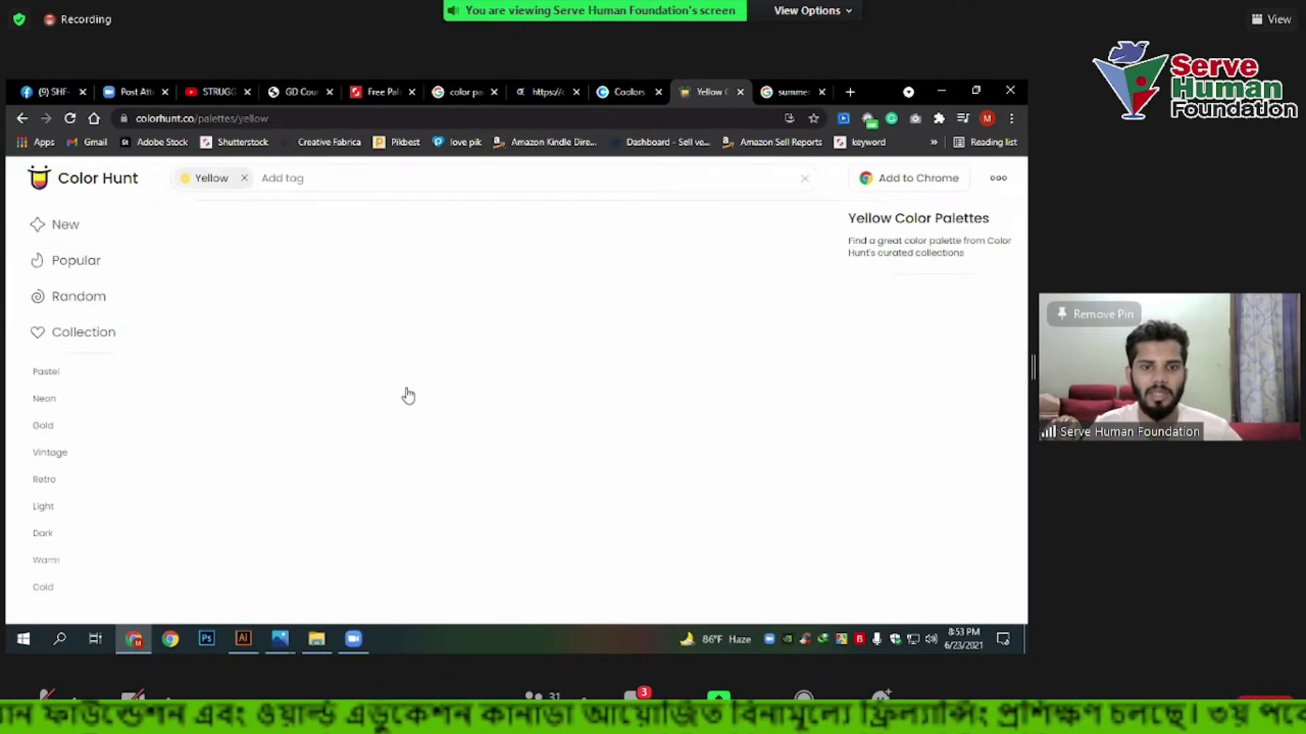
pyautogui.scroll(-3, 373, 408)
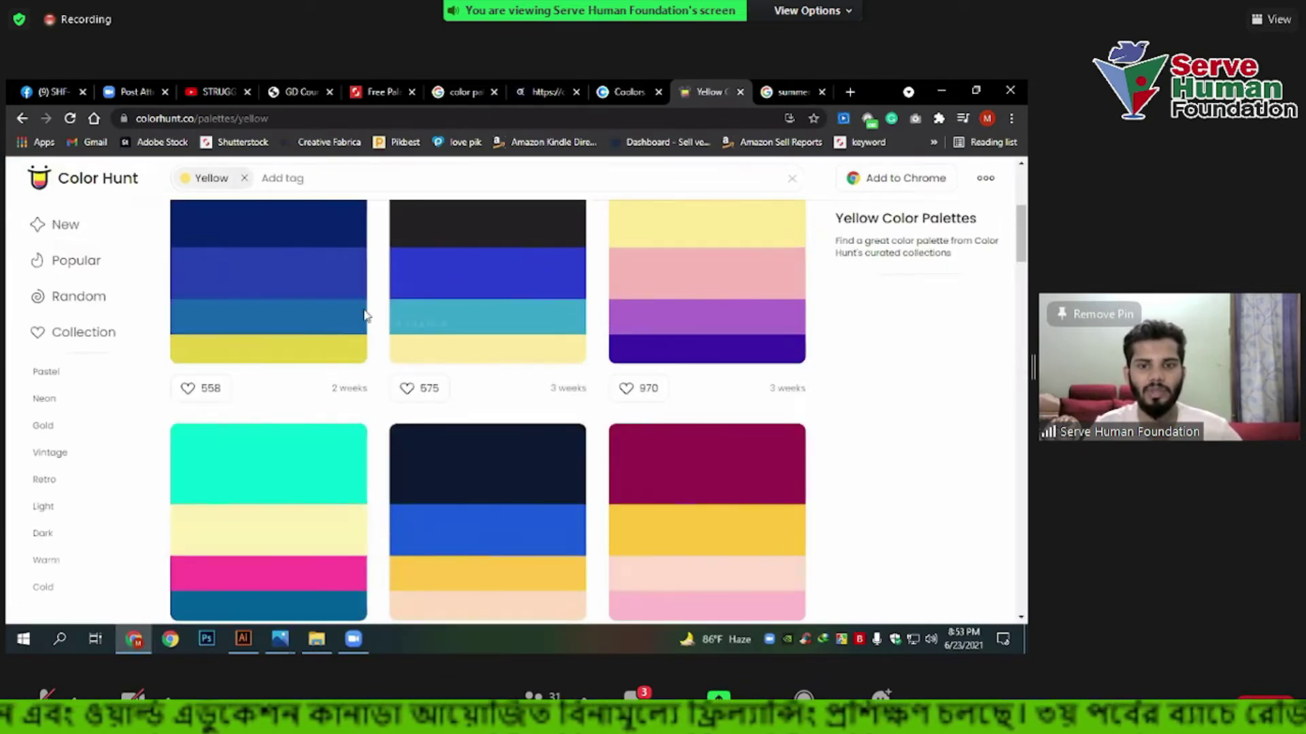
pyautogui.scroll(-3, 367, 321)
pyautogui.scroll(-3, 576, 390)
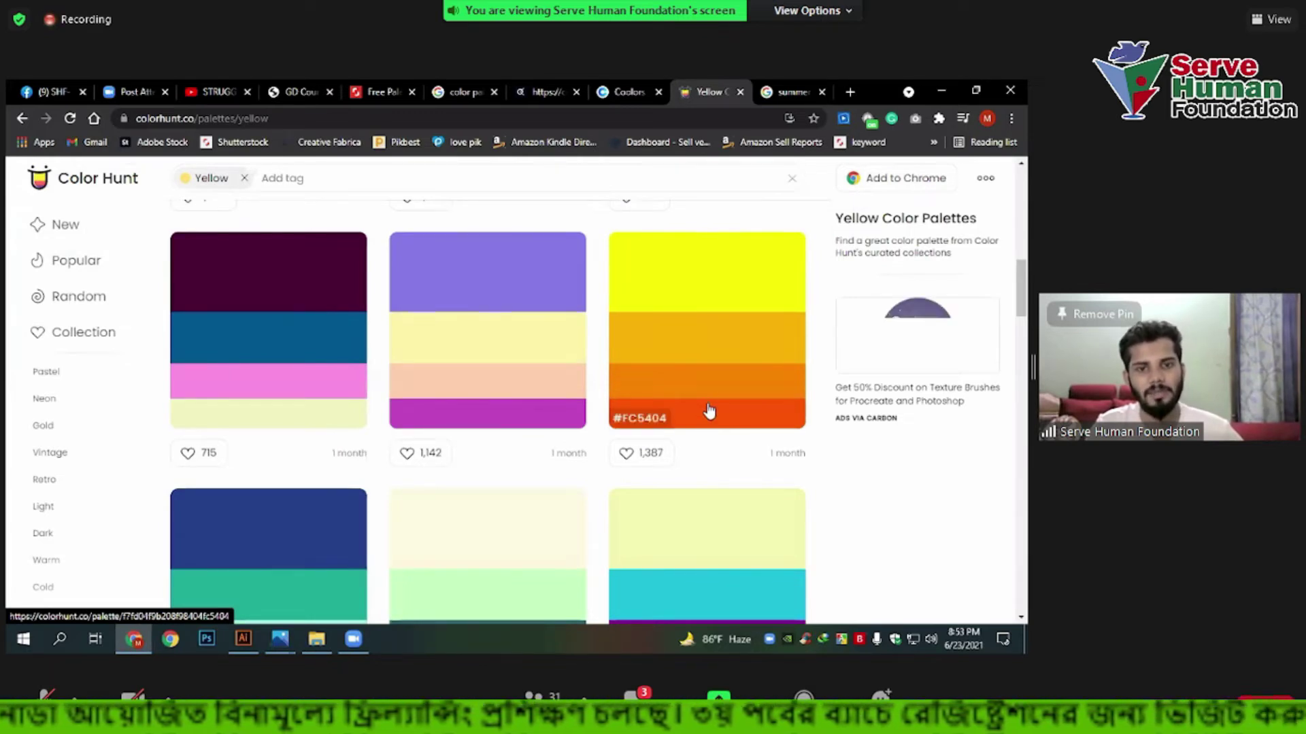
pyautogui.scroll(3, 708, 411)
pyautogui.scroll(-3, 693, 387)
pyautogui.scroll(3, 681, 537)
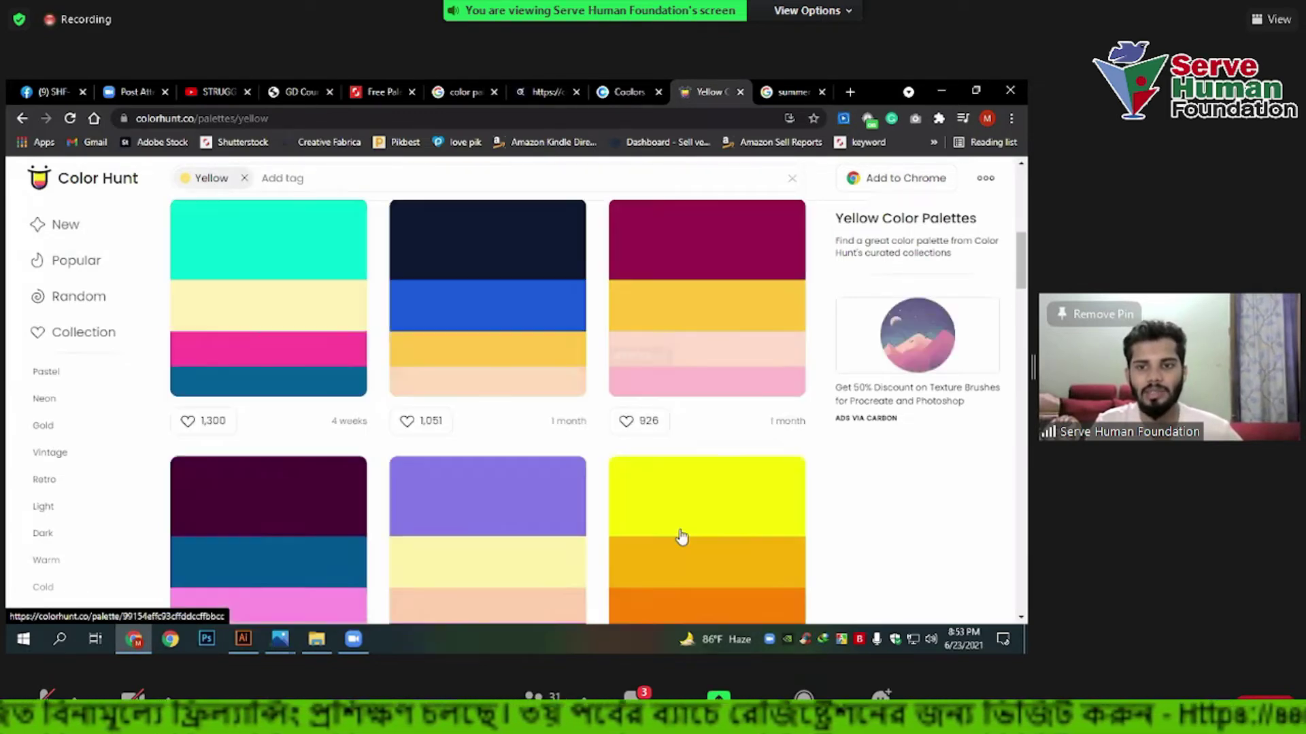
pyautogui.scroll(1, 693, 442)
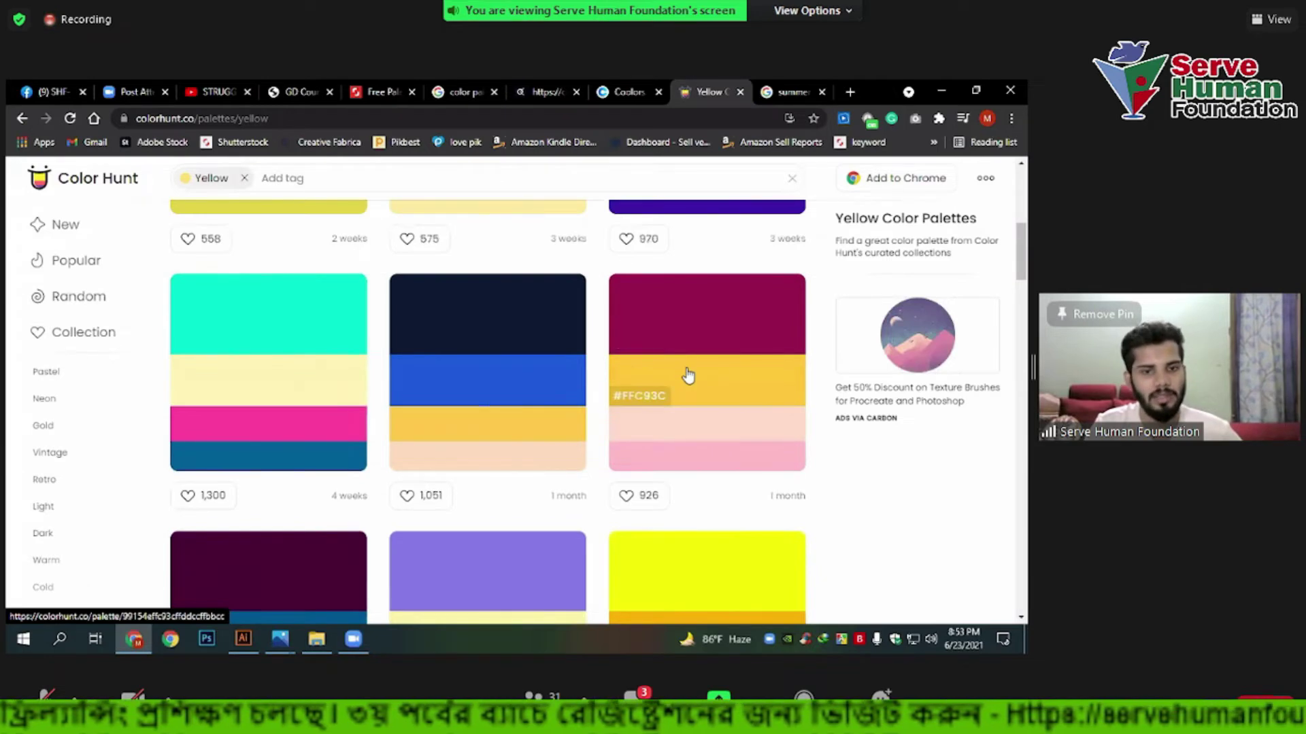
pyautogui.scroll(3, 688, 374)
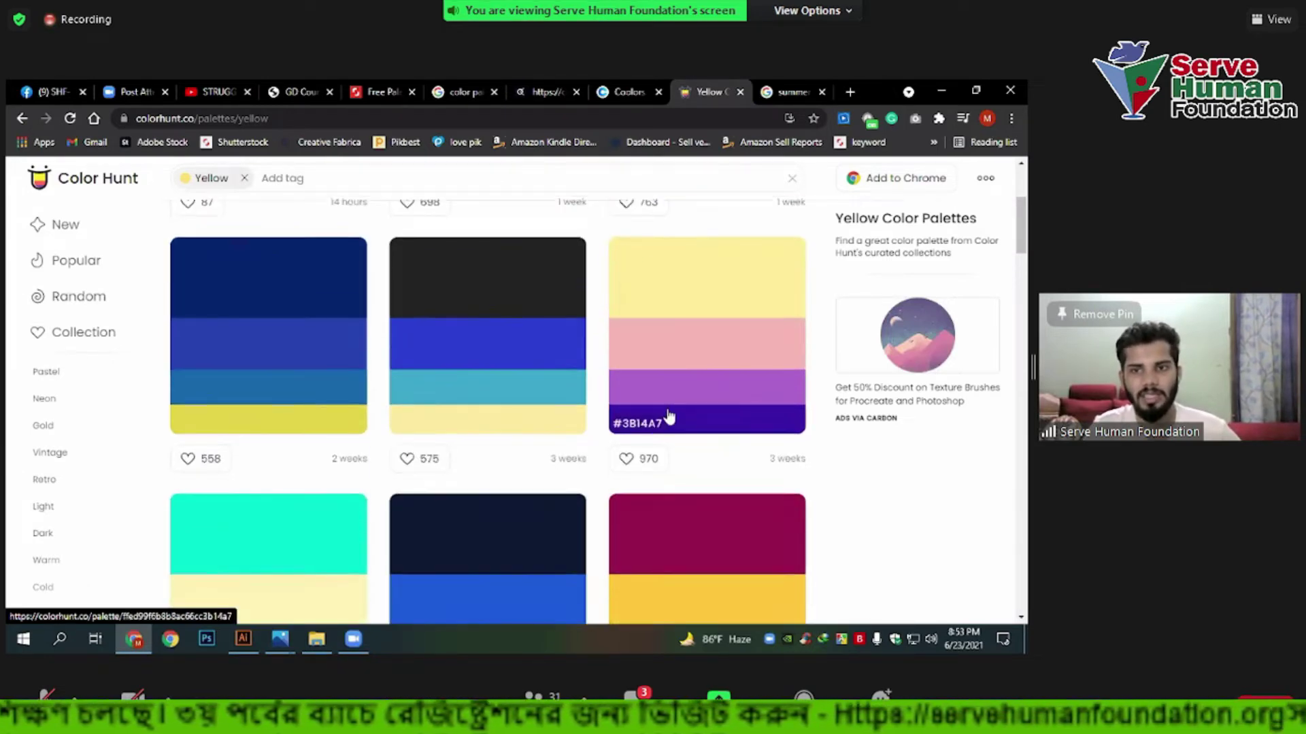
pyautogui.scroll(-5, 669, 416)
pyautogui.click(787, 88)
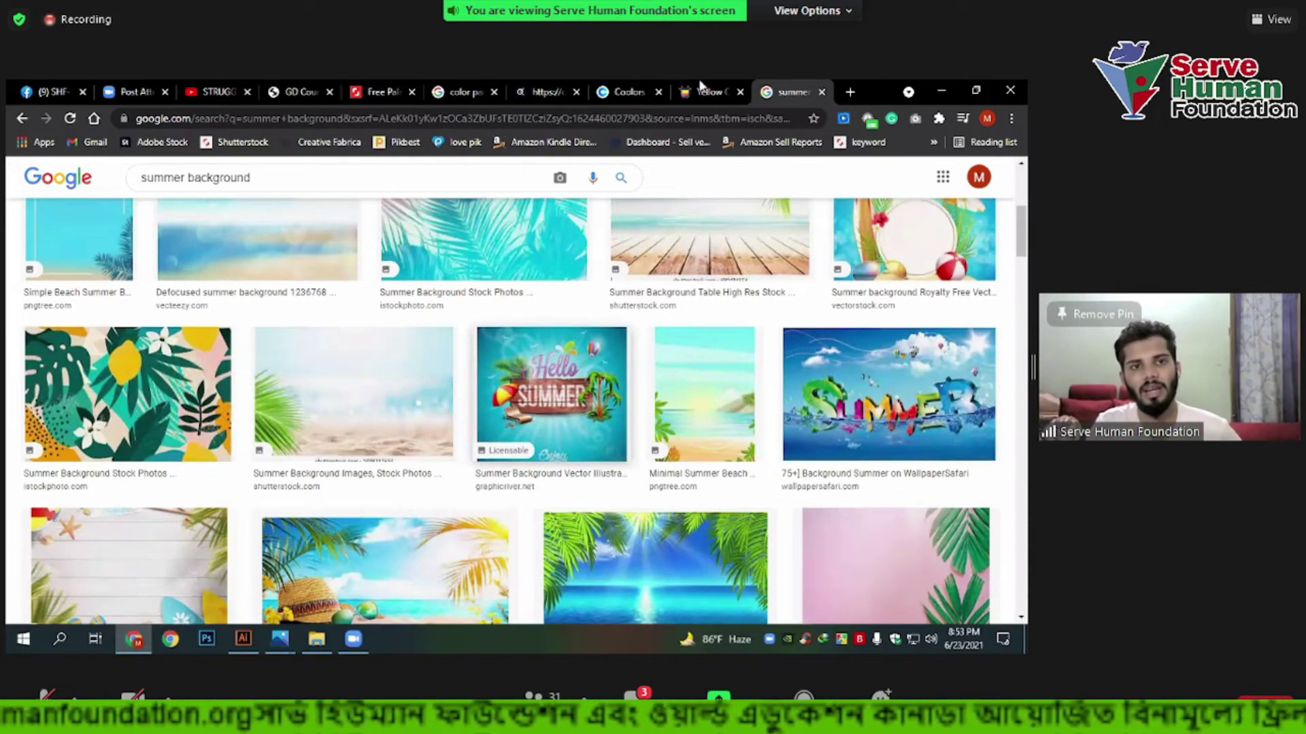
pyautogui.click(704, 92)
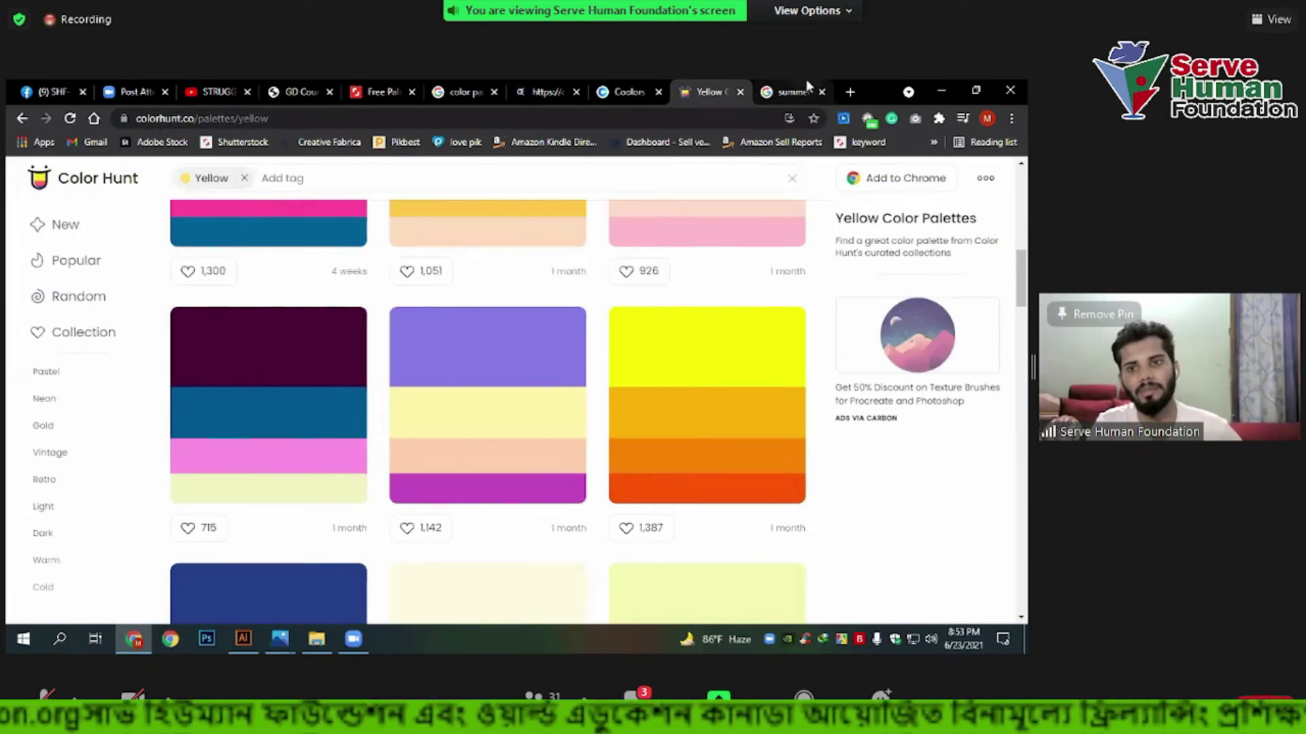
pyautogui.scroll(5, 307, 389)
pyautogui.scroll(3, 413, 381)
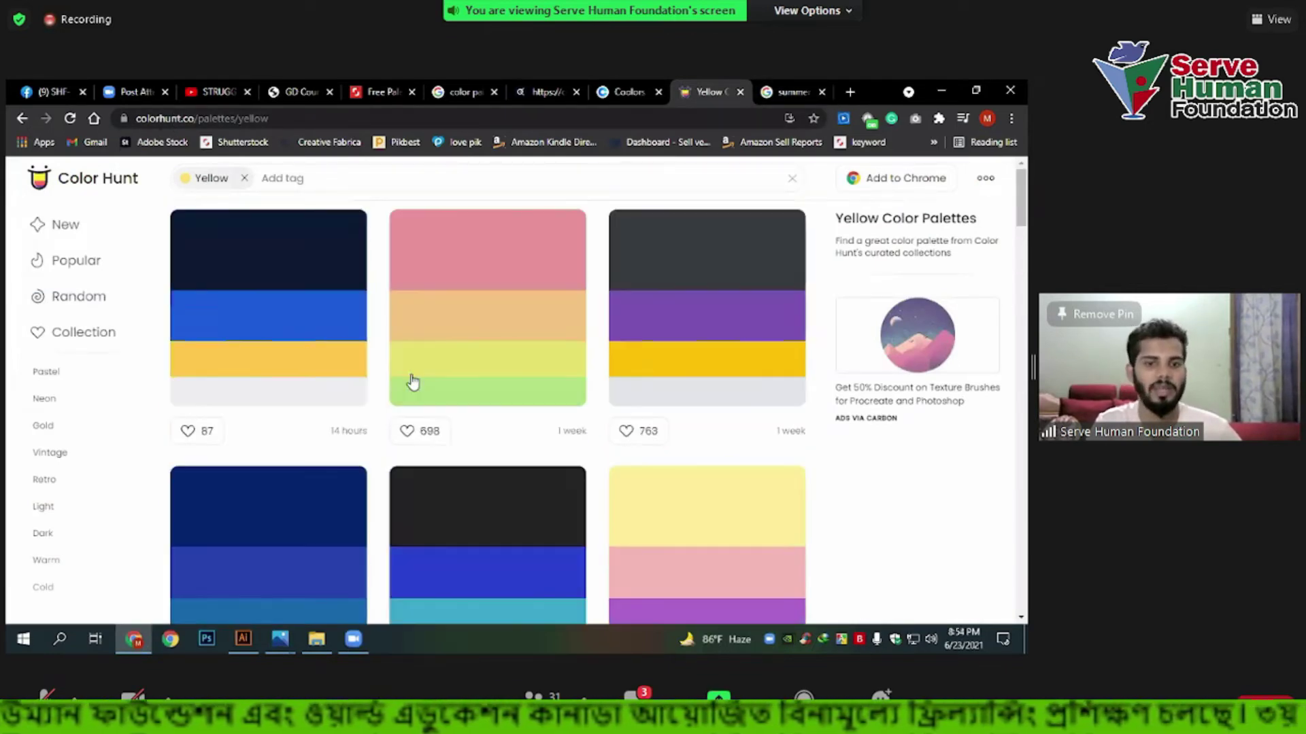
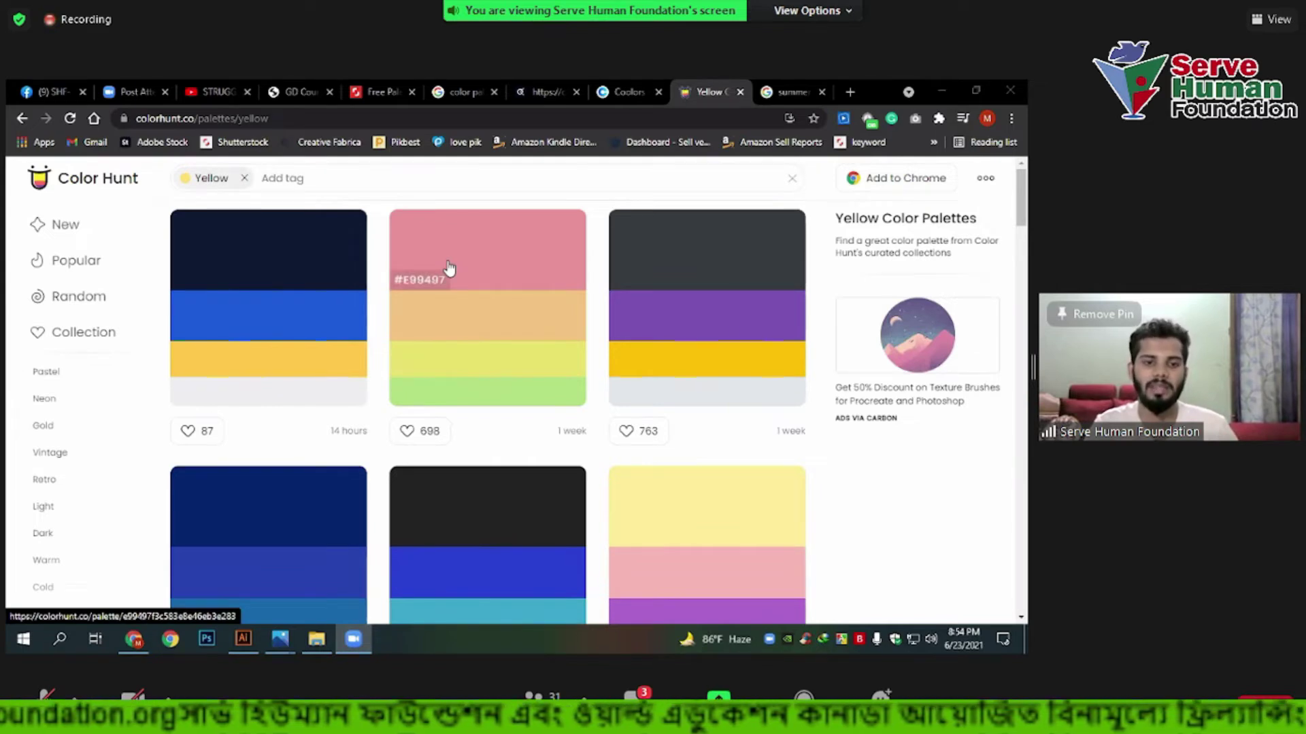
# Browse the Color Hunt yellow palettes, then switch back to the Illustrator document.
pyautogui.scroll(-5, 262, 394)
pyautogui.scroll(5, 213, 245)
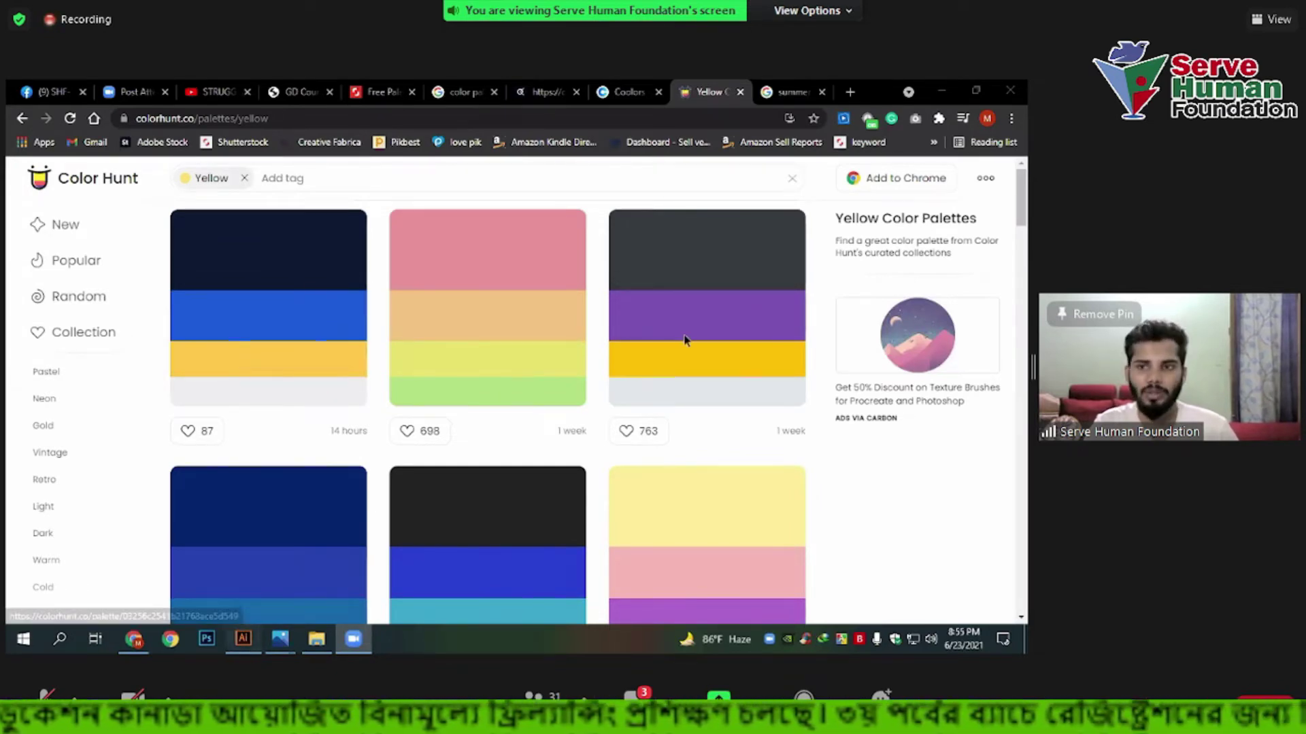
pyautogui.hotkey('alt', 'Tab')
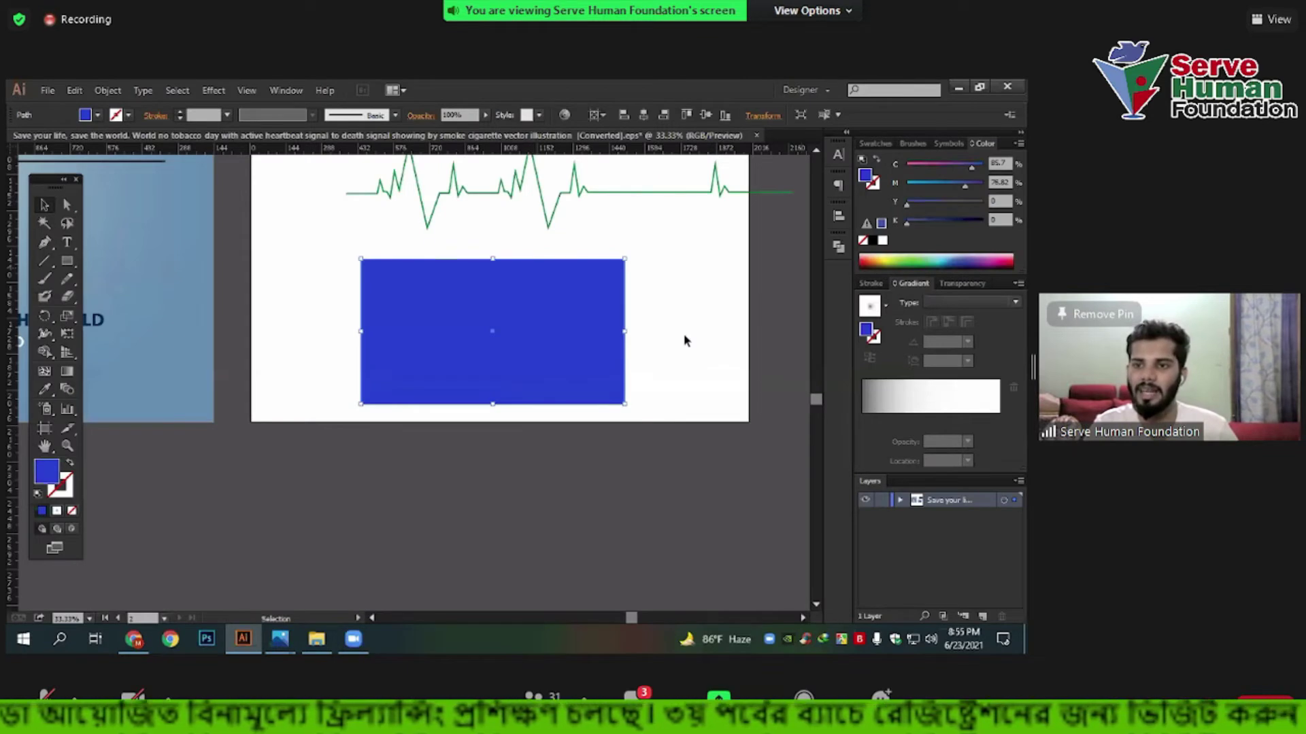
# Adjust the rectangle's CMYK fill sliders until it turns red.
pyautogui.click(928, 183)
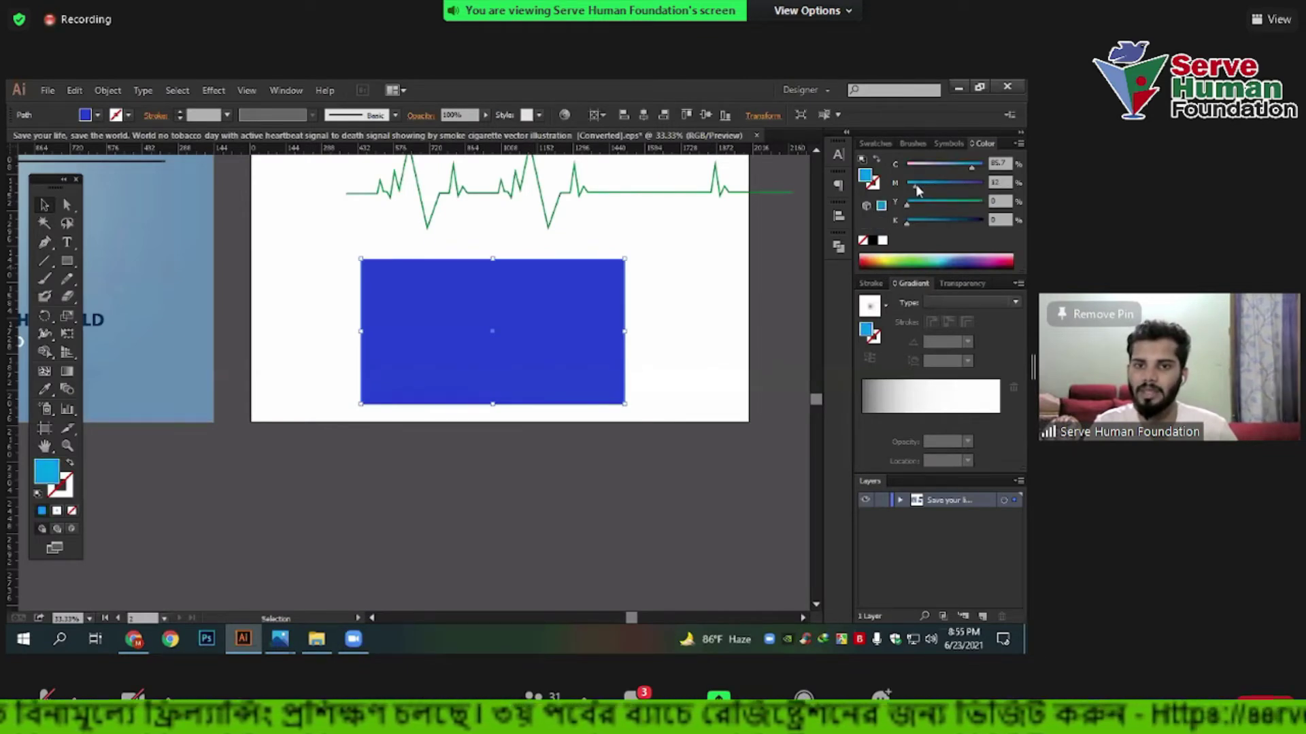
pyautogui.click(926, 222)
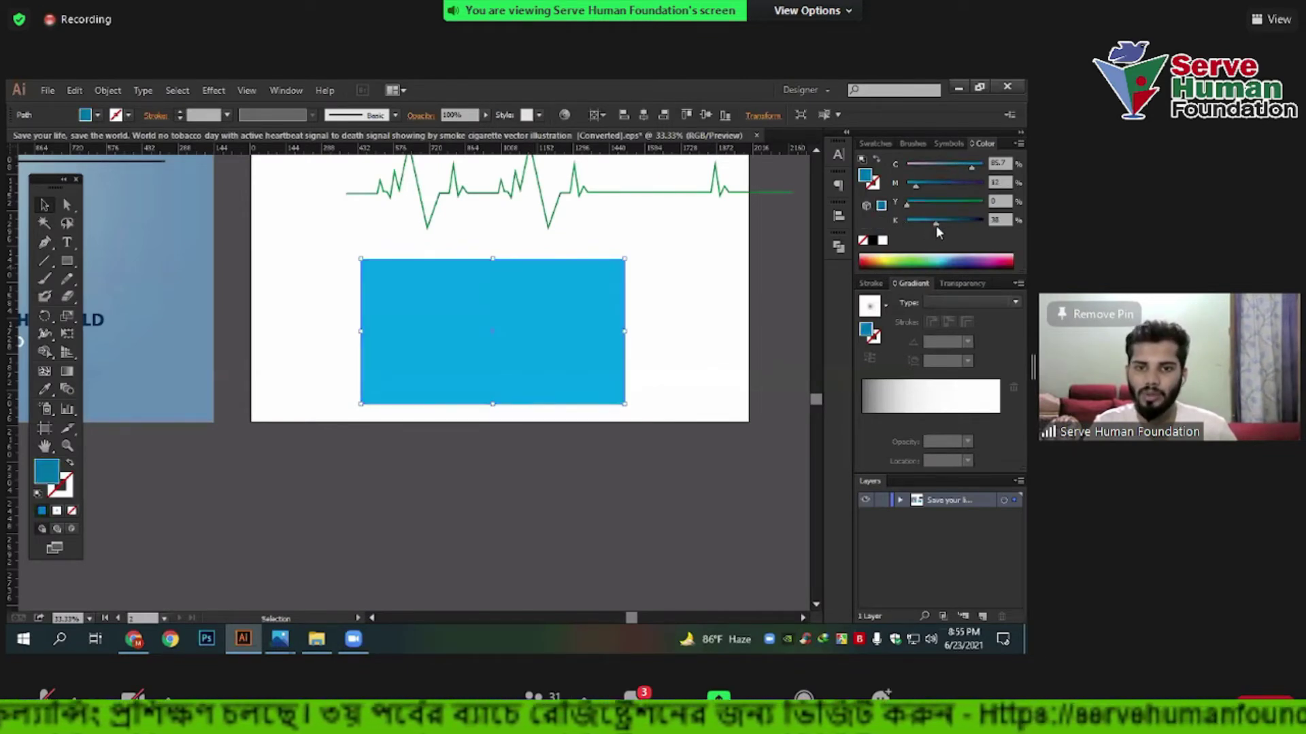
pyautogui.click(936, 221)
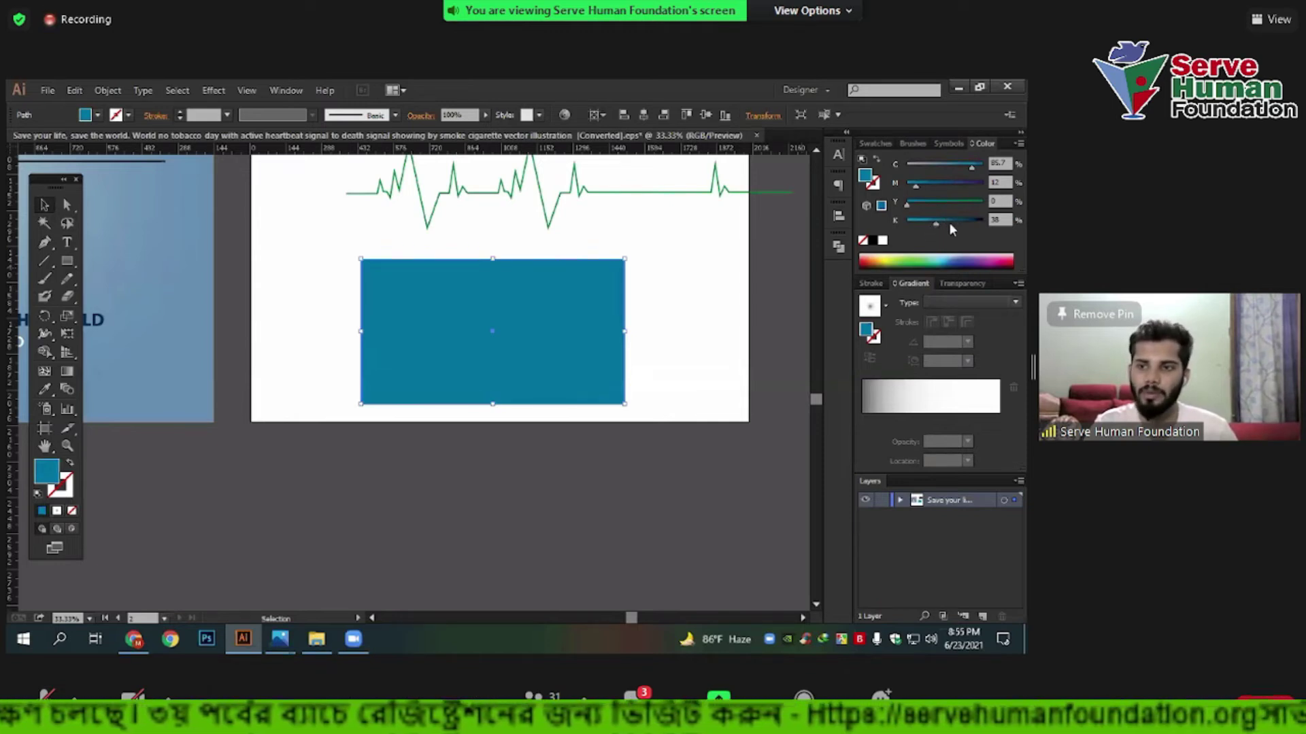
pyautogui.moveTo(936, 221)
pyautogui.mouseDown()
pyautogui.moveTo(983, 221)
pyautogui.moveTo(906, 221)
pyautogui.mouseUp()
pyautogui.moveTo(982, 166)
pyautogui.mouseDown()
pyautogui.moveTo(906, 165)
pyautogui.moveTo(982, 184)
pyautogui.mouseUp()
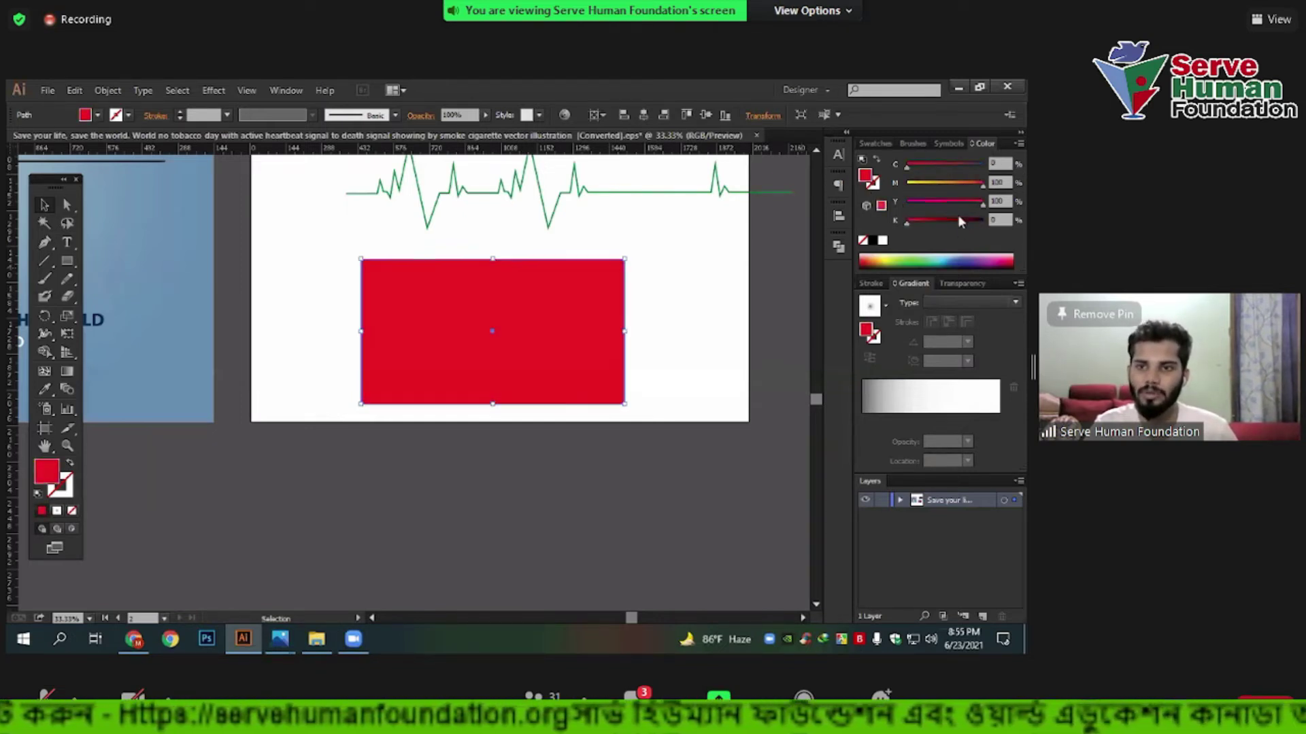
# Move the red rectangle lower left on the artboard and show the Swatches panel.
pyautogui.moveTo(575, 352); pyautogui.dragTo(505, 370)
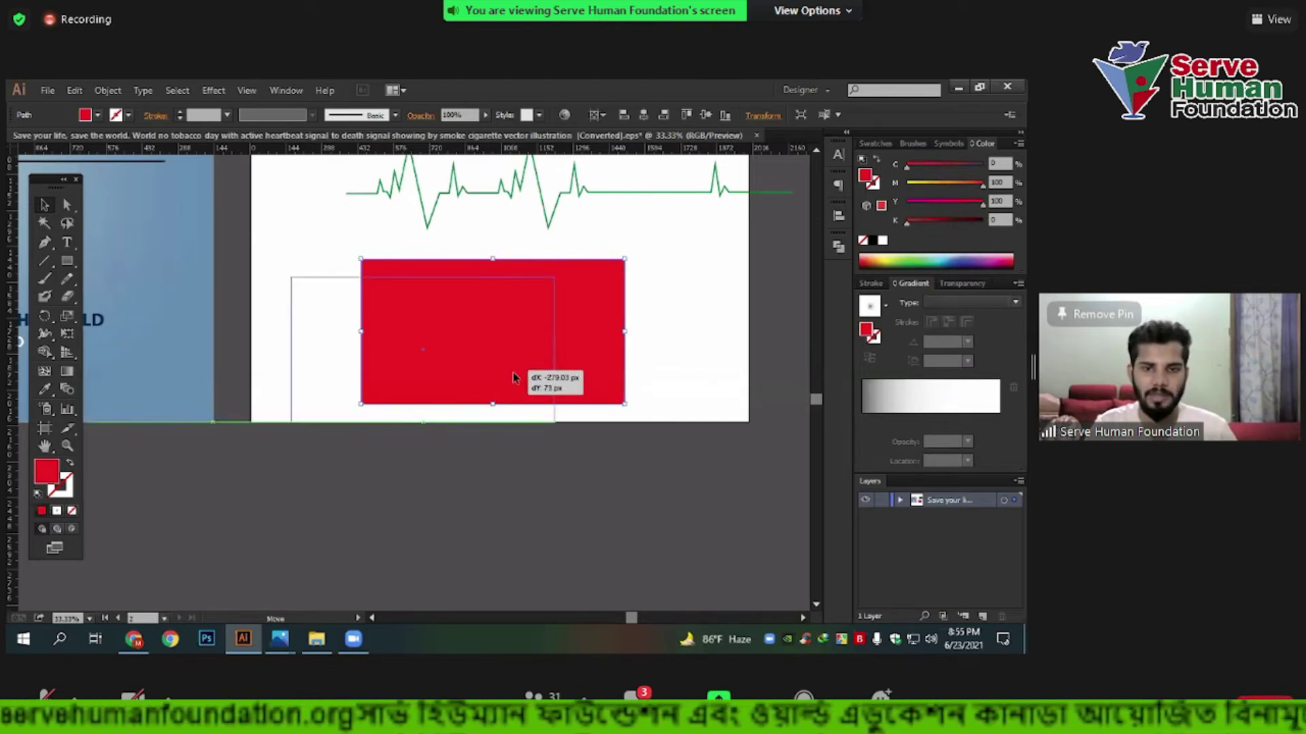
pyautogui.click(876, 143)
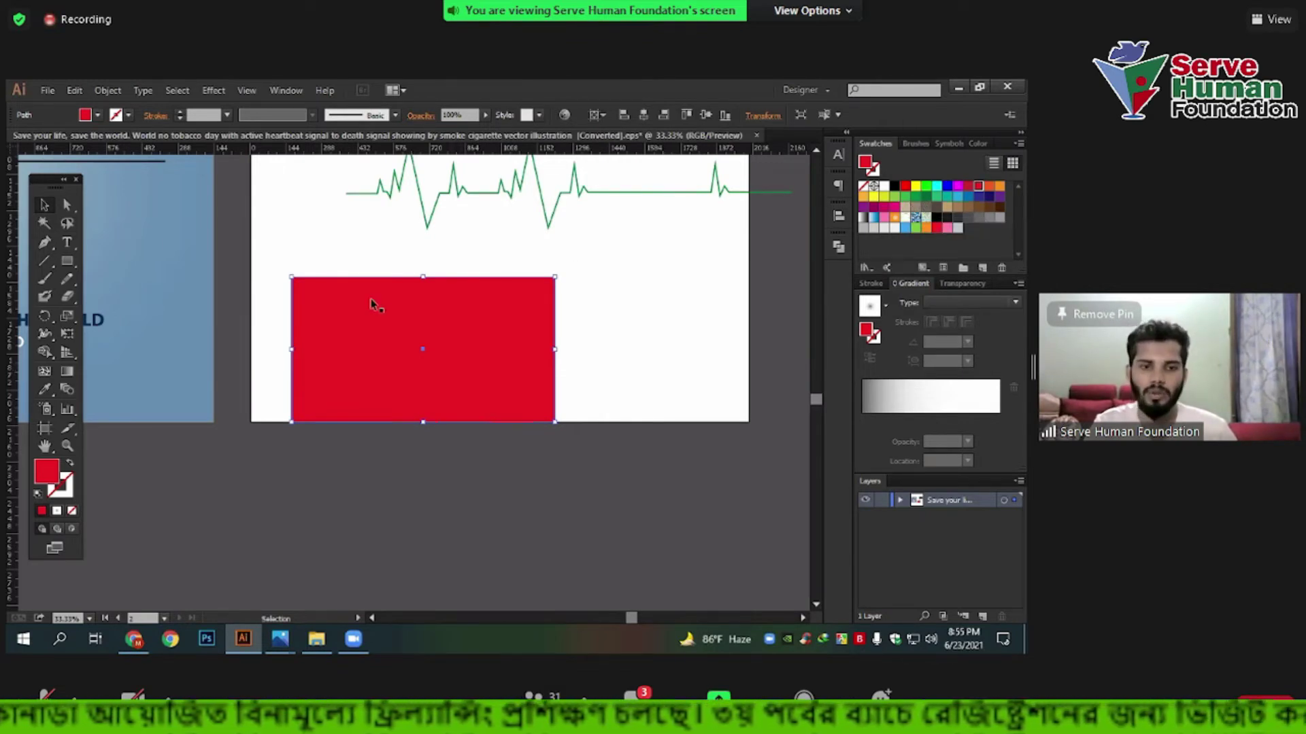
pyautogui.scroll(3, 373, 300)
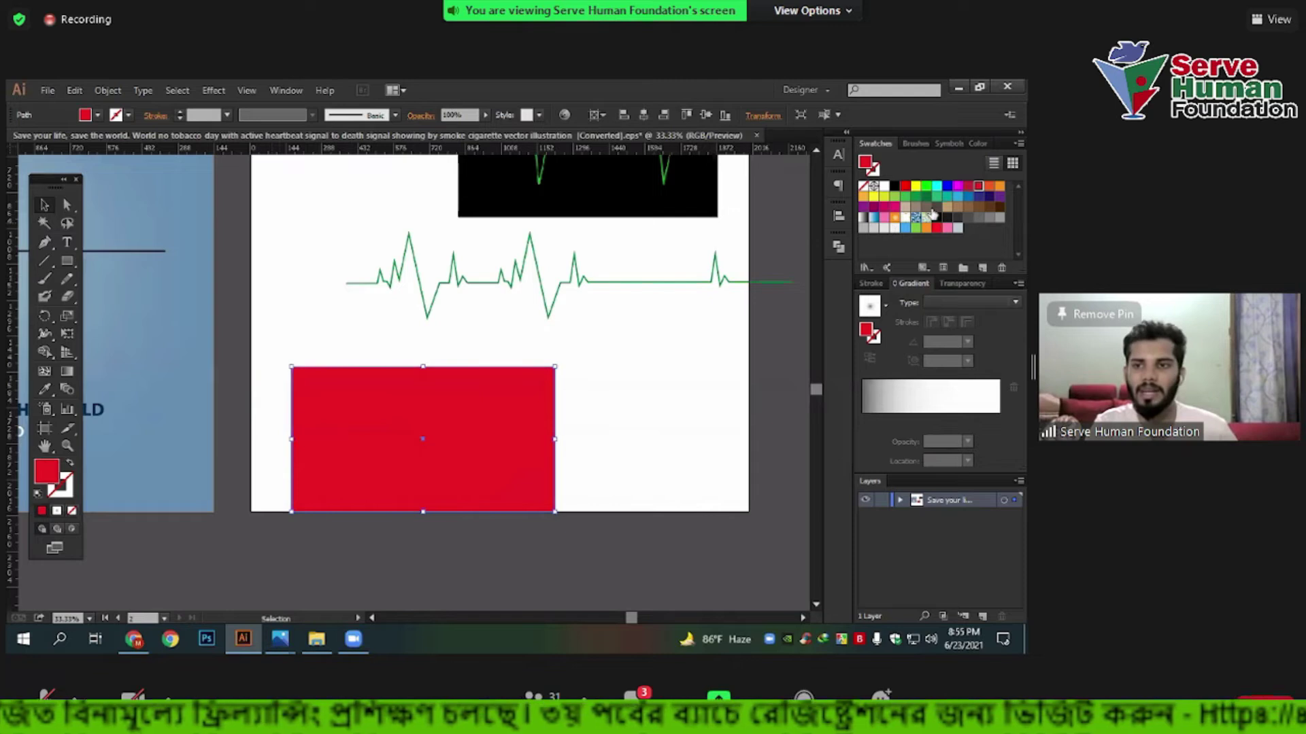
# Browse further down the Color Hunt yellow palettes and close the YouTube tab.
pyautogui.click(134, 639)
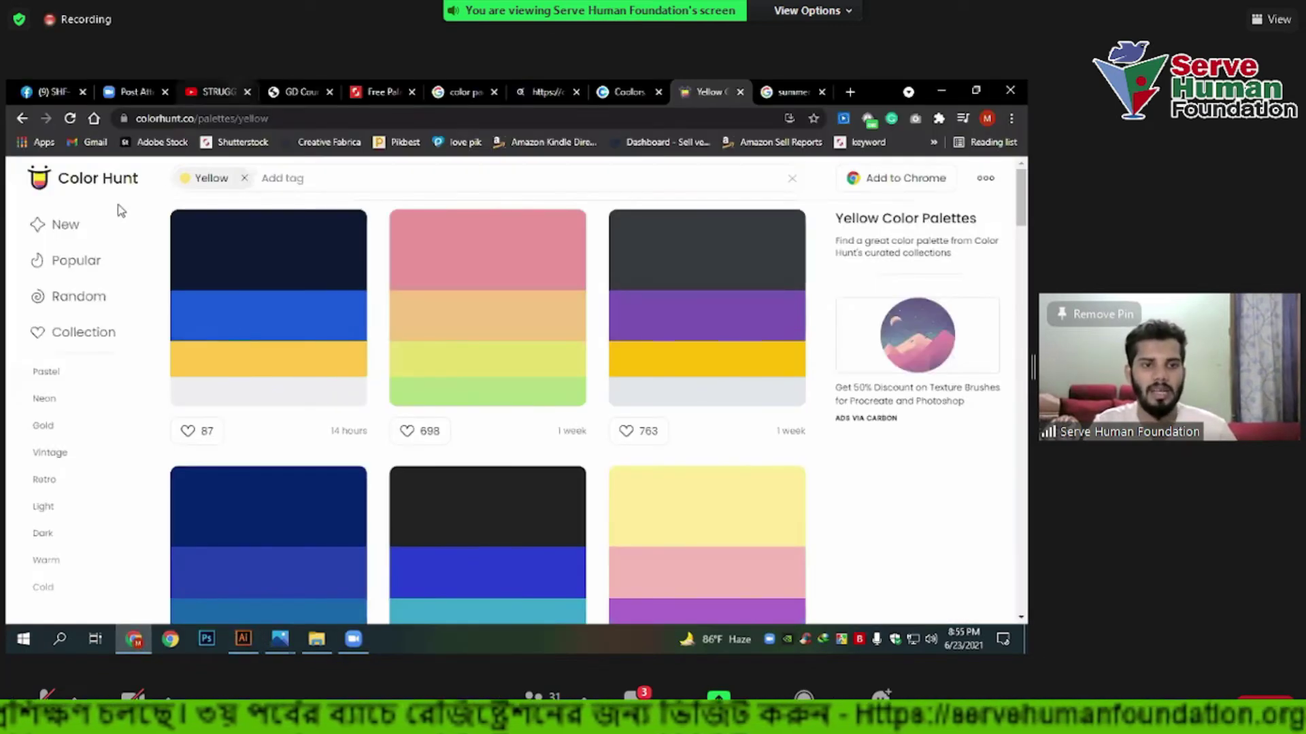
pyautogui.moveTo(267, 250)
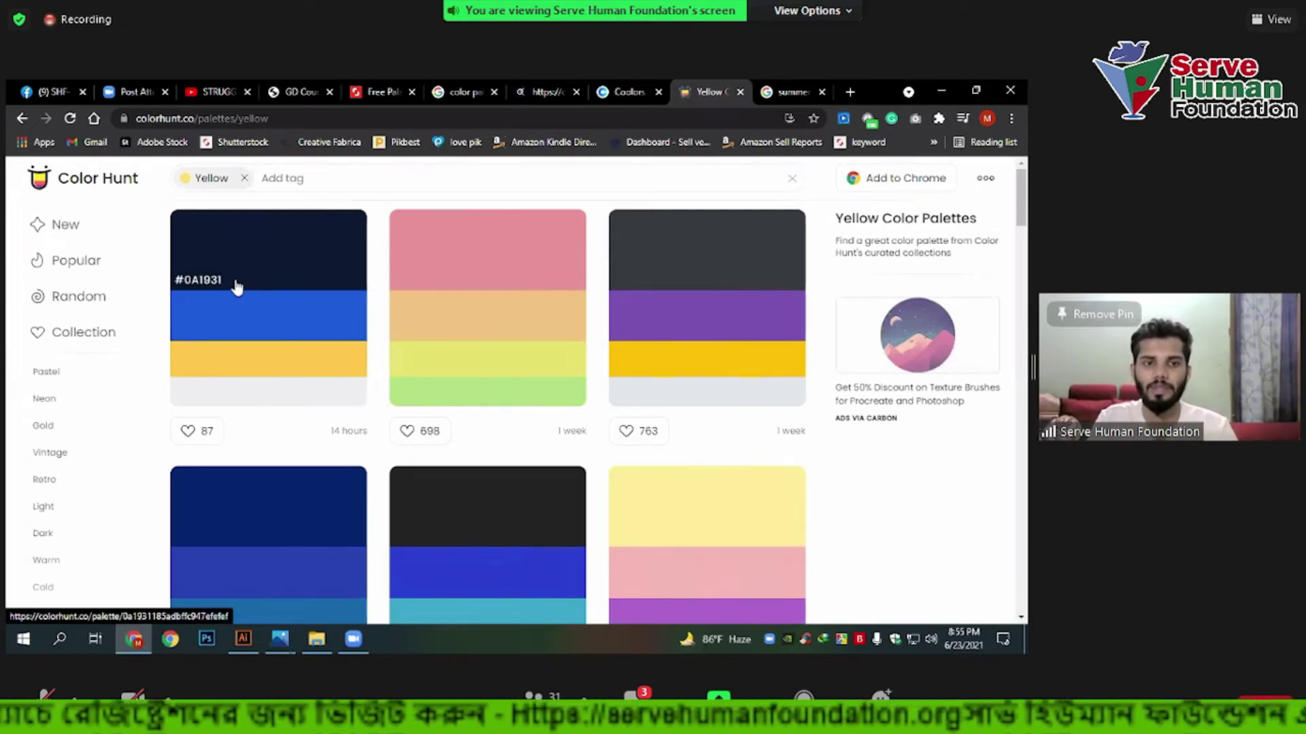
pyautogui.scroll(-8, 507, 449)
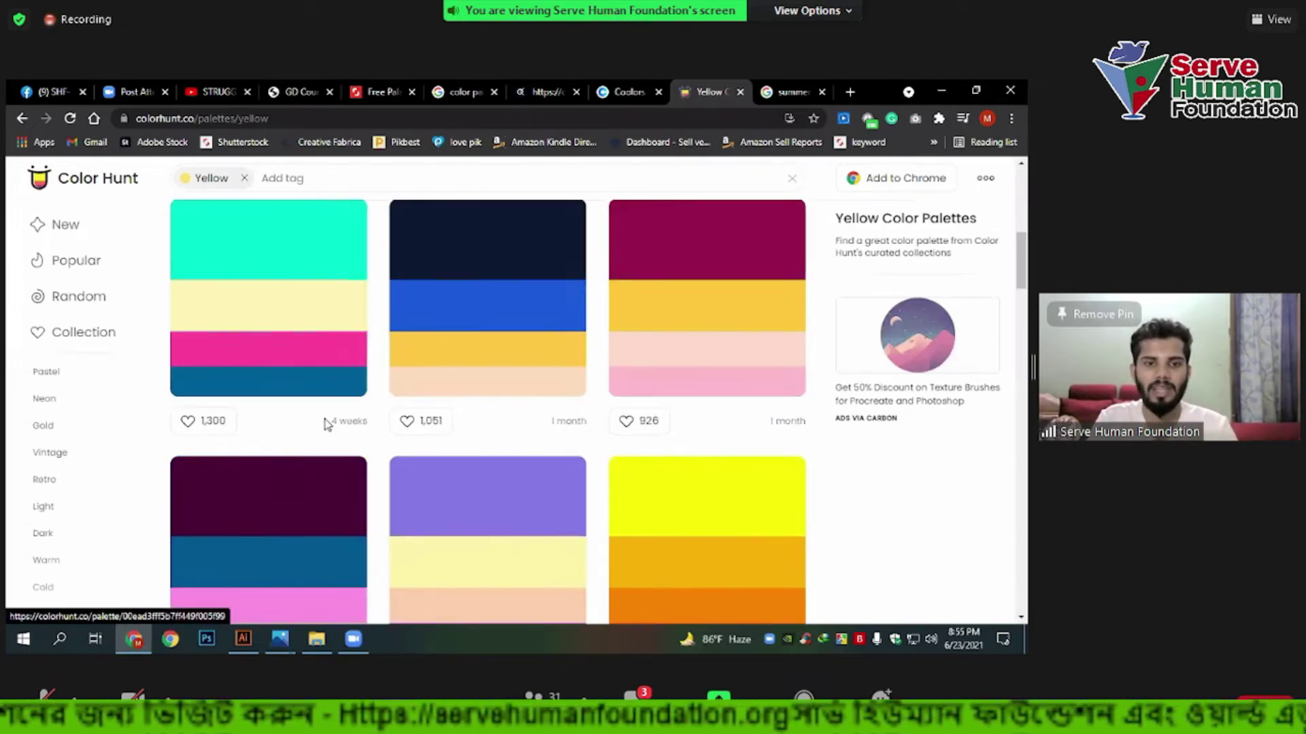
pyautogui.scroll(-5, 389, 379)
pyautogui.scroll(-5, 389, 378)
pyautogui.scroll(-5, 390, 375)
pyautogui.scroll(-5, 392, 373)
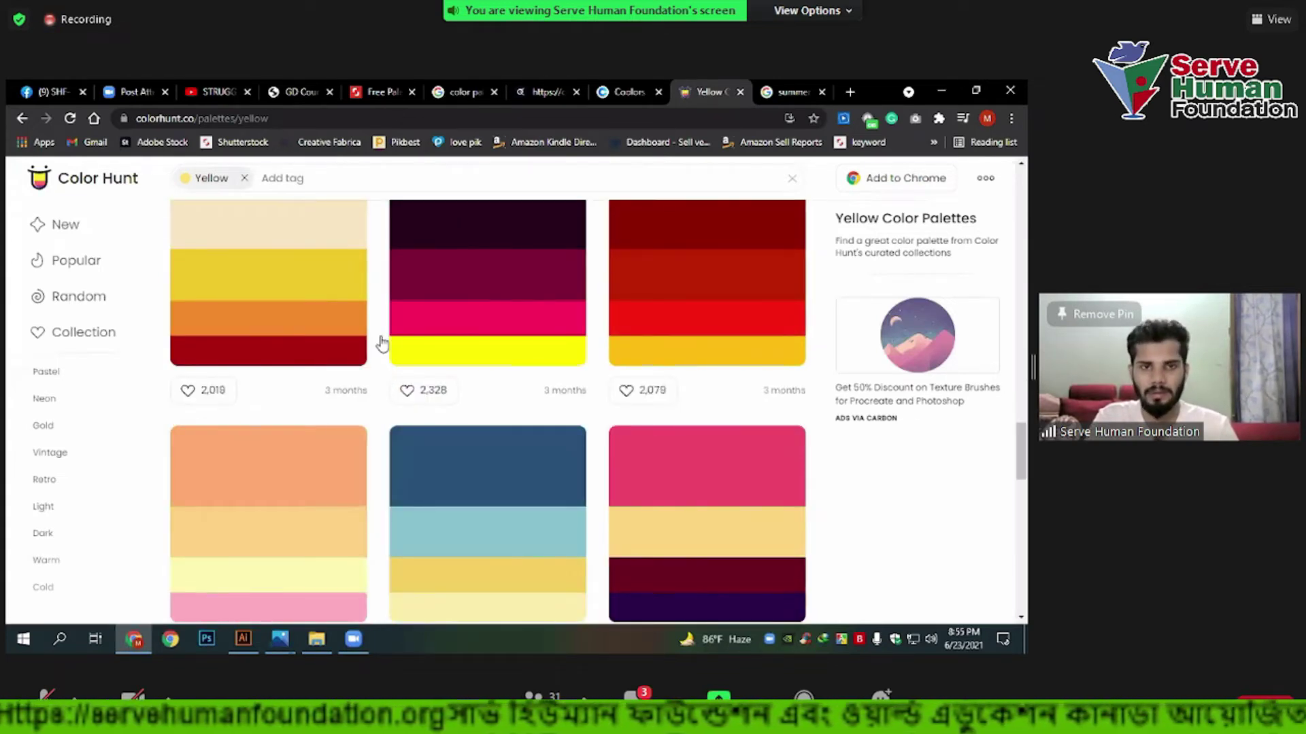
pyautogui.middleClick(208, 80)
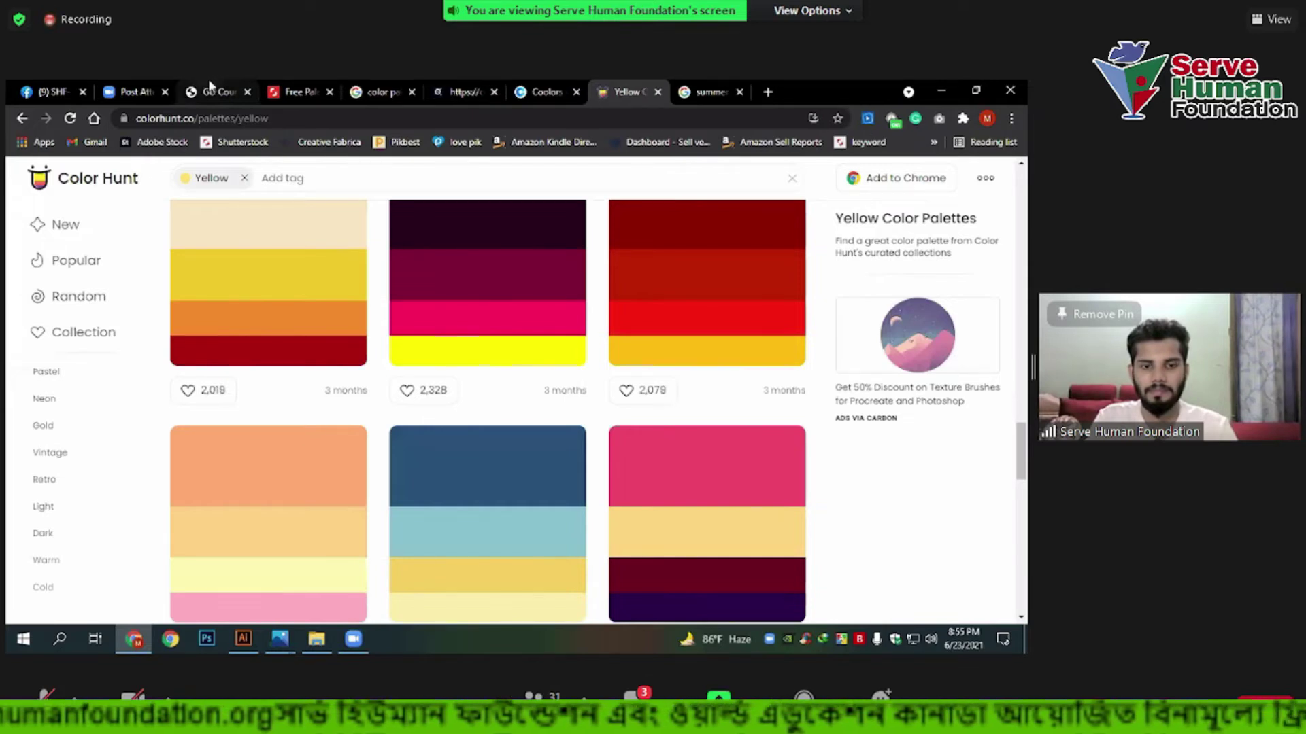
pyautogui.click(279, 639)
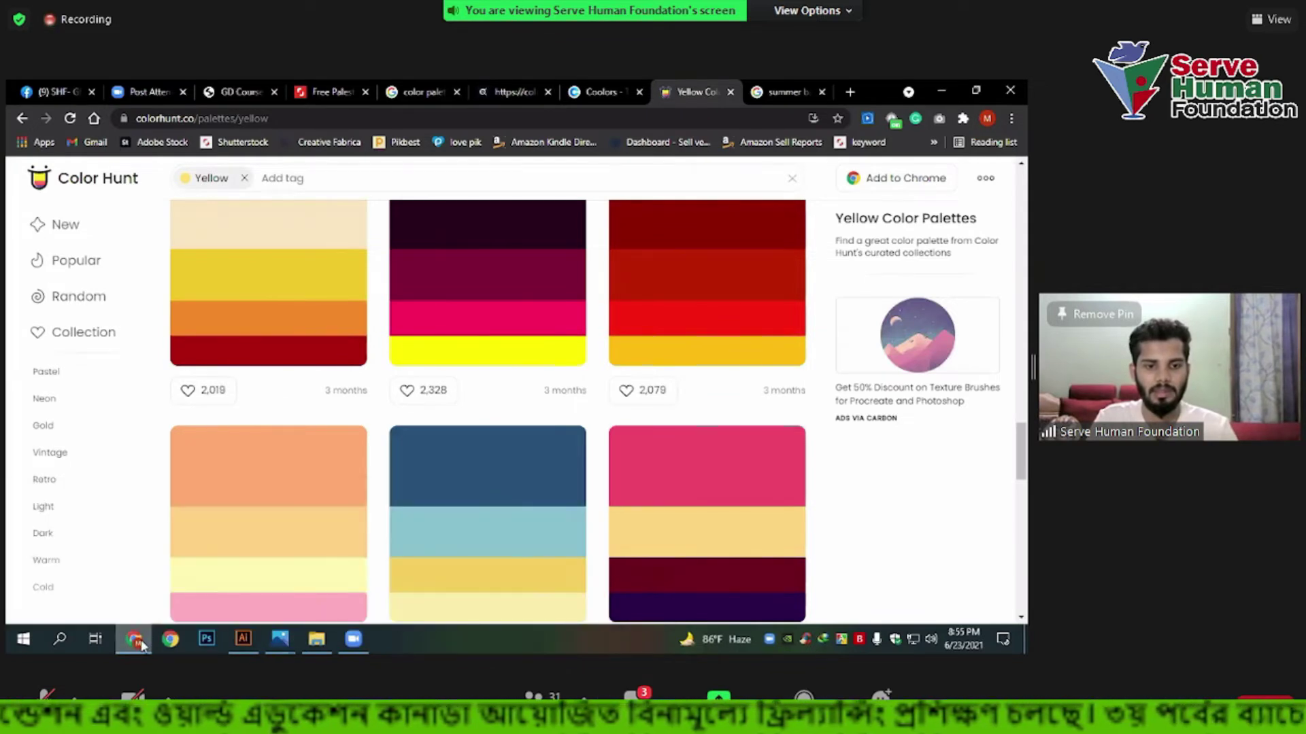
# Bring Illustrator forward and zoom out to see both artboards.
pyautogui.click(139, 639)
pyautogui.click(352, 299)
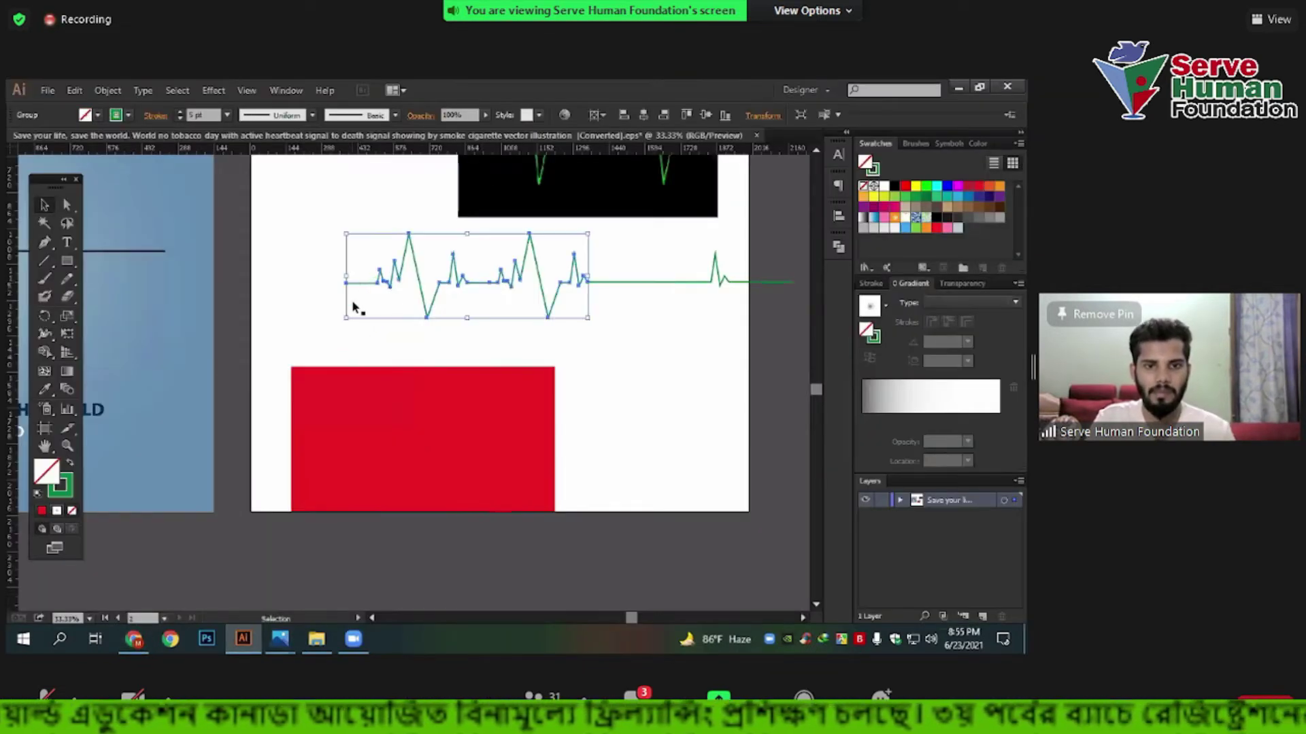
pyautogui.hotkey('ctrl', '-')
pyautogui.hotkey('ctrl', '-')
pyautogui.hotkey('ctrl', '-')
pyautogui.click(423, 223)
# Cancel closing the Illustrator document and return to the Facebook group tab.
pyautogui.hotkey('ctrl', 'w')
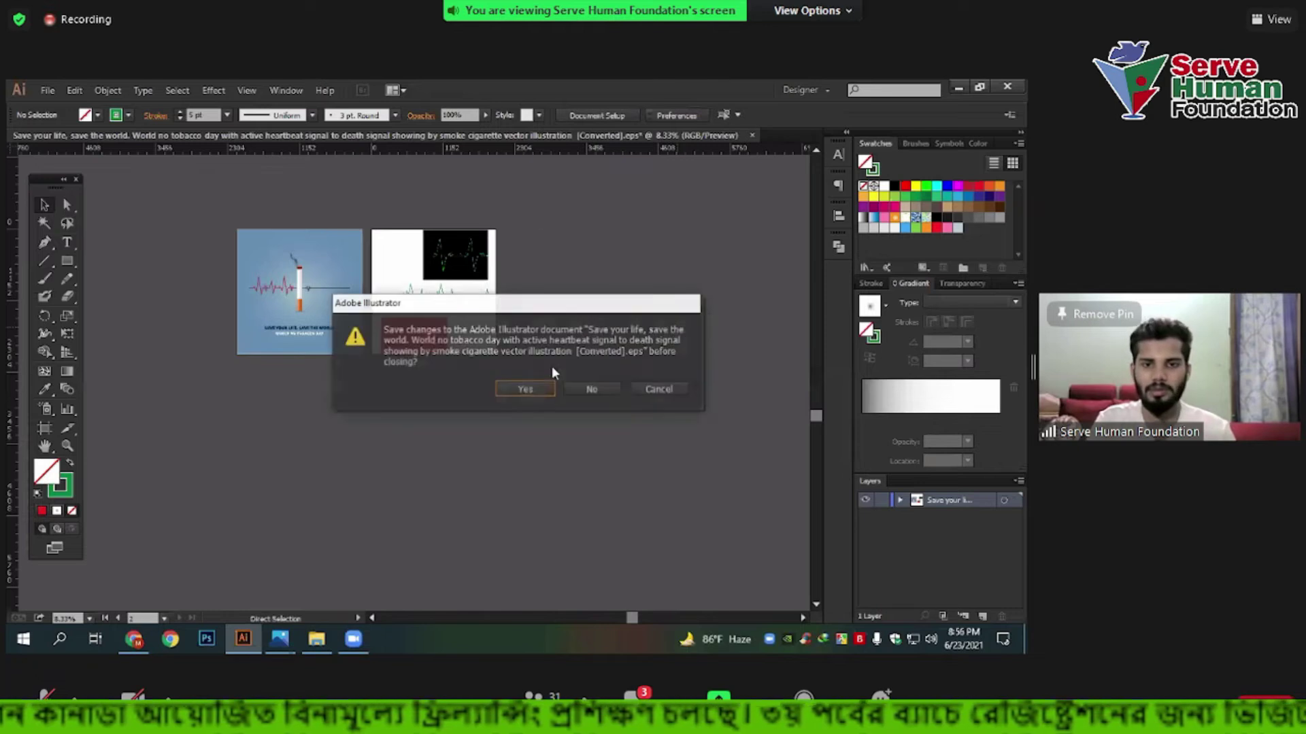
pyautogui.press('Escape')
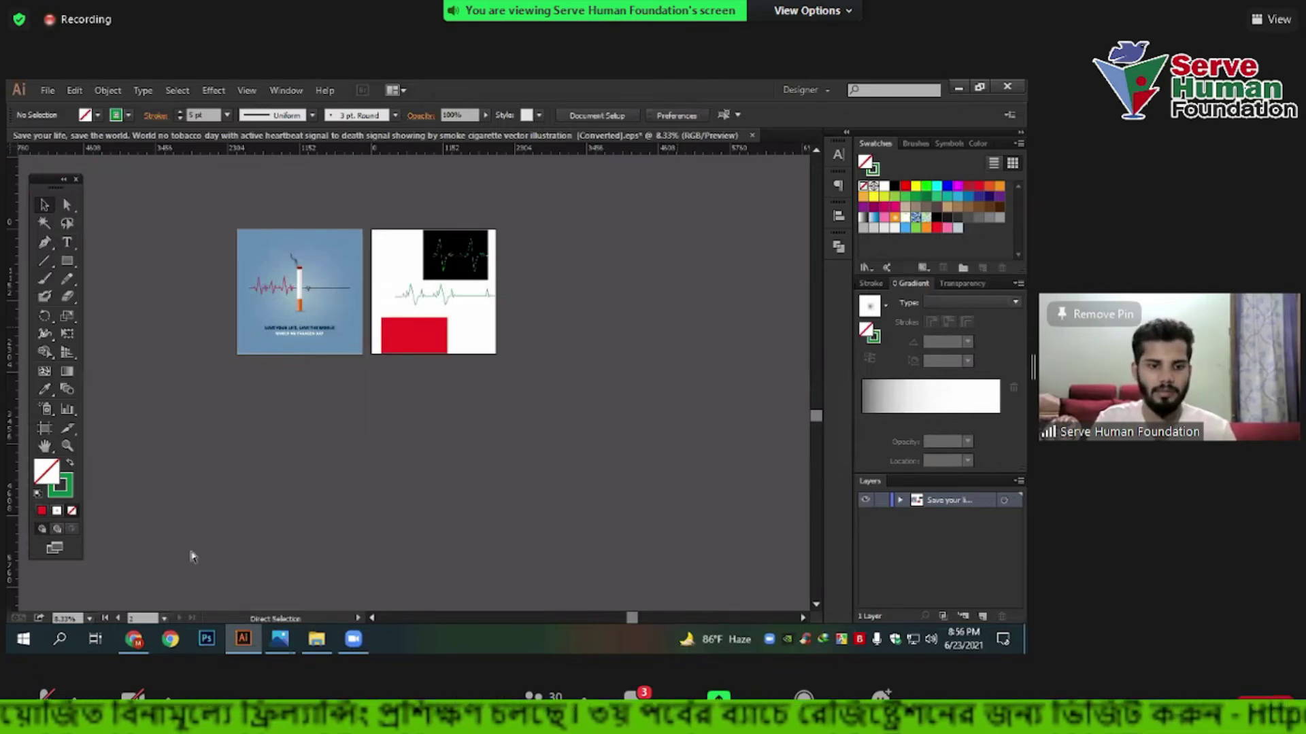
pyautogui.click(134, 639)
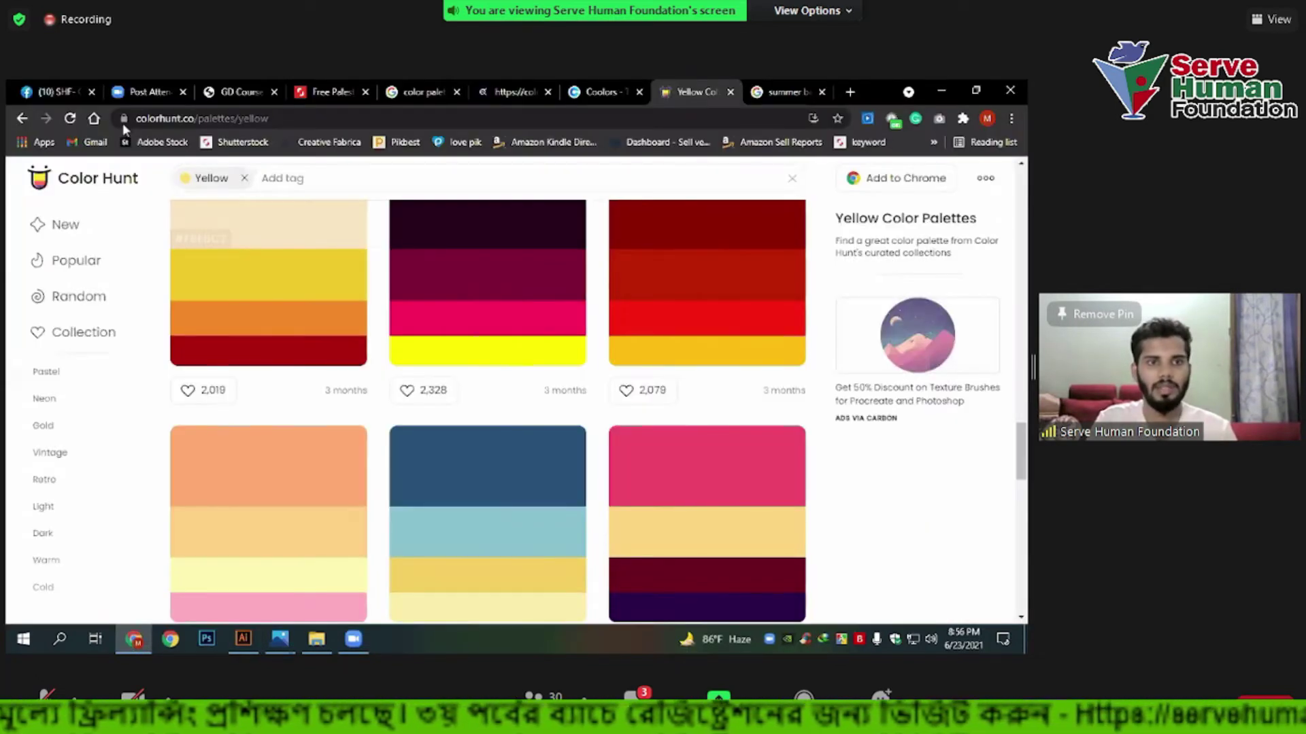
pyautogui.hotkey('ctrl', '1')
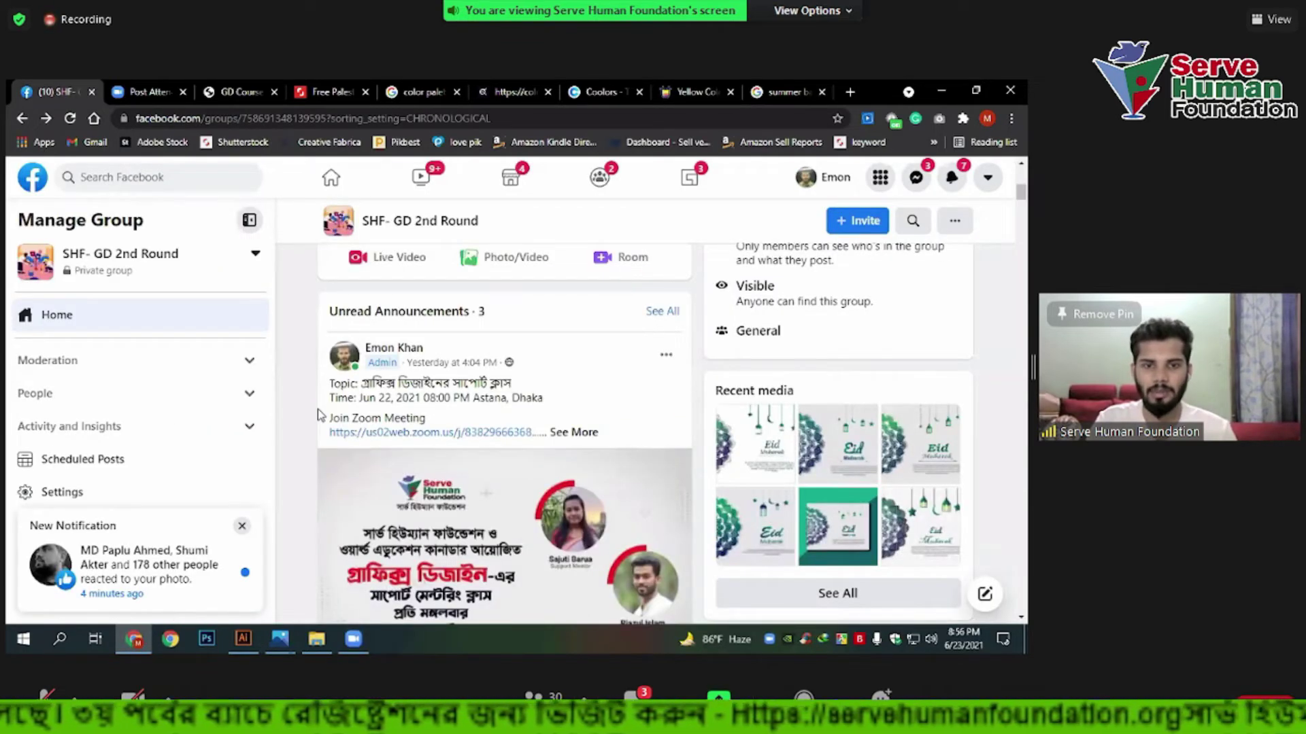
# Scroll through the SHF-GD 2nd Round Facebook group's homework posts.
pyautogui.scroll(4, 574, 319)
pyautogui.scroll(-3, 575, 317)
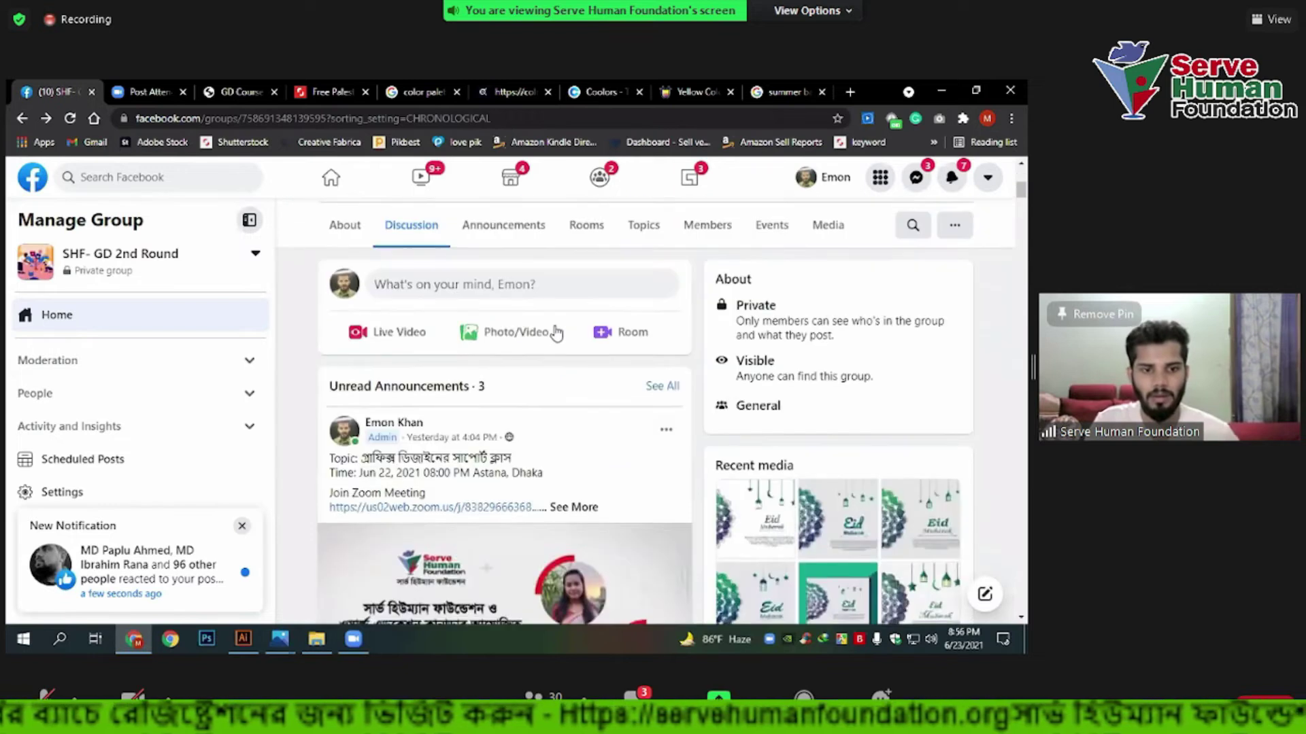
pyautogui.scroll(-3, 442, 374)
pyautogui.scroll(-6, 462, 371)
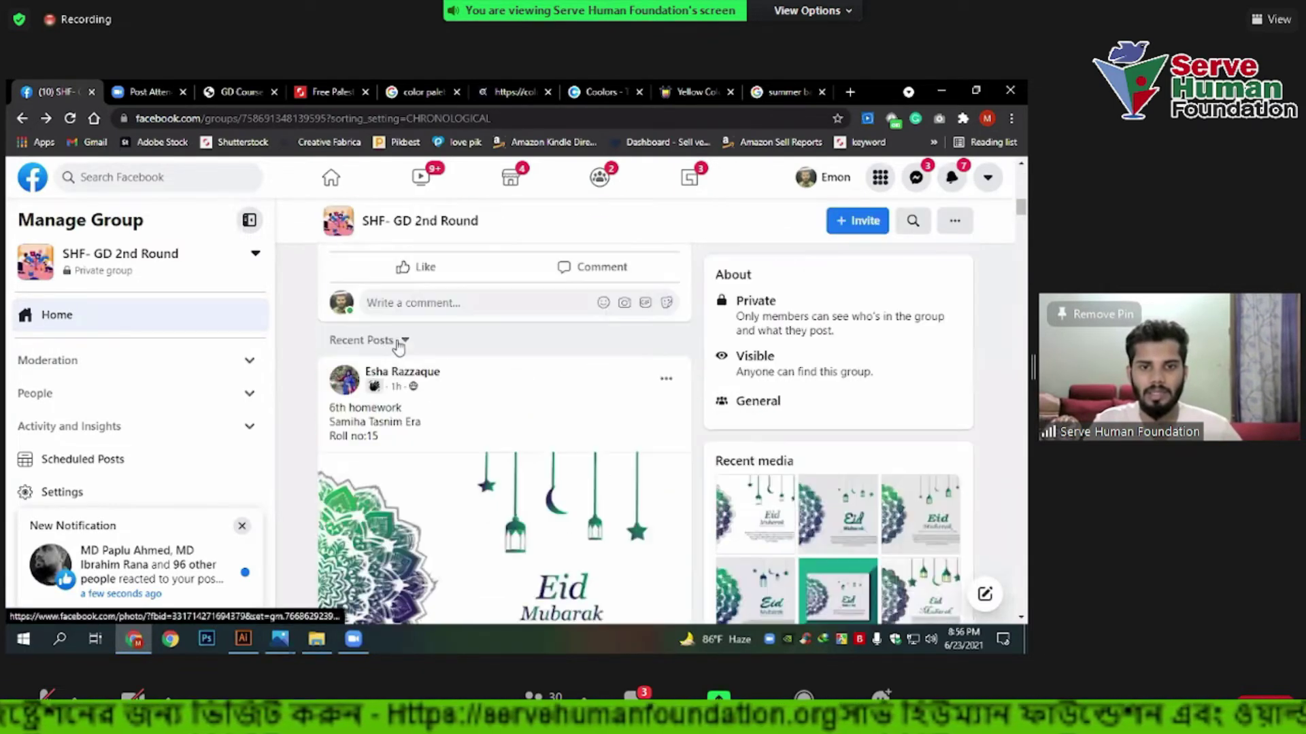
pyautogui.scroll(-2, 467, 364)
pyautogui.scroll(1, 463, 368)
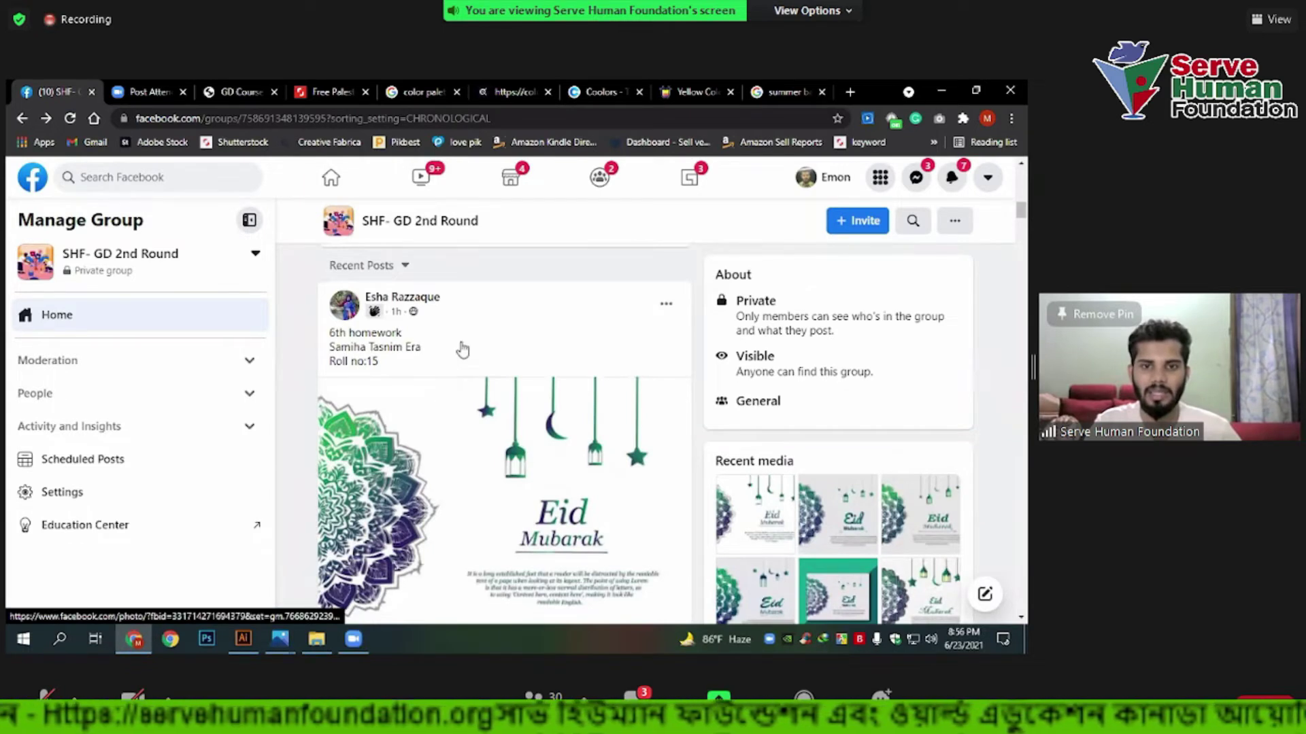
pyautogui.scroll(-2, 463, 350)
pyautogui.scroll(1, 592, 401)
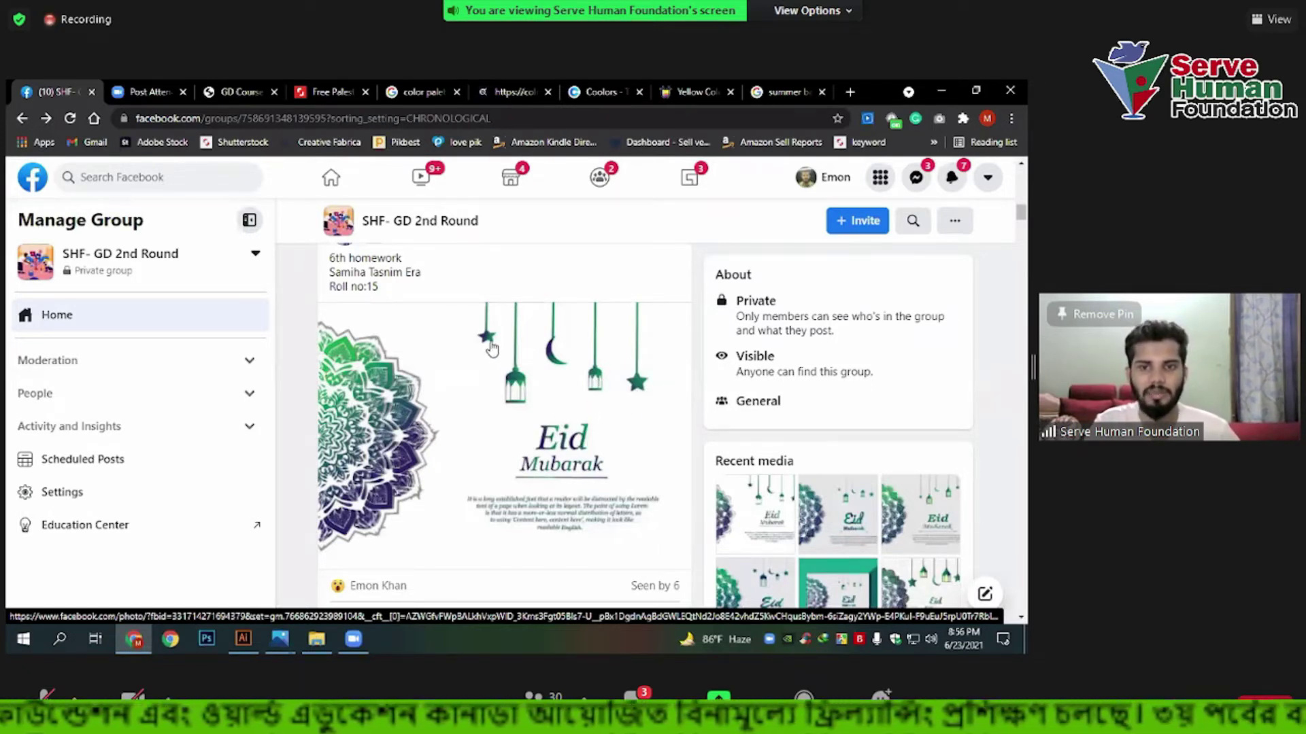
pyautogui.scroll(-1, 445, 400)
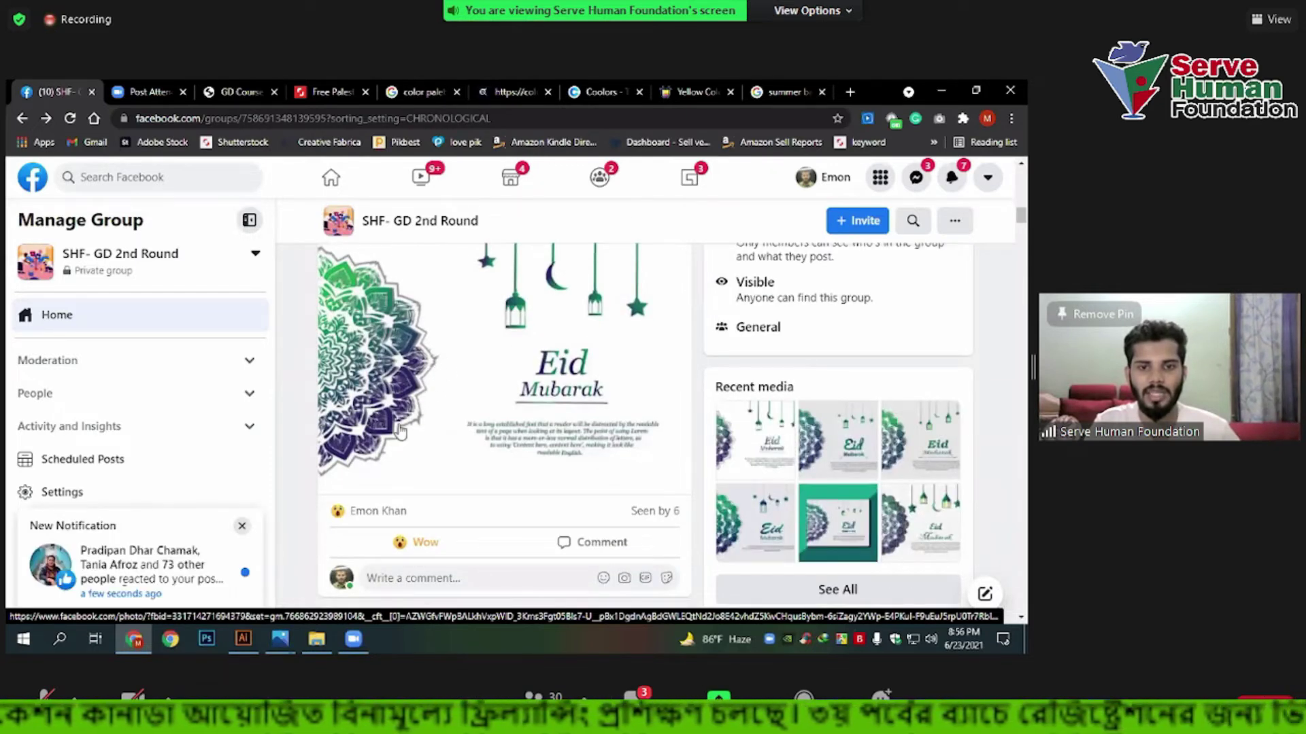
pyautogui.scroll(-1, 445, 382)
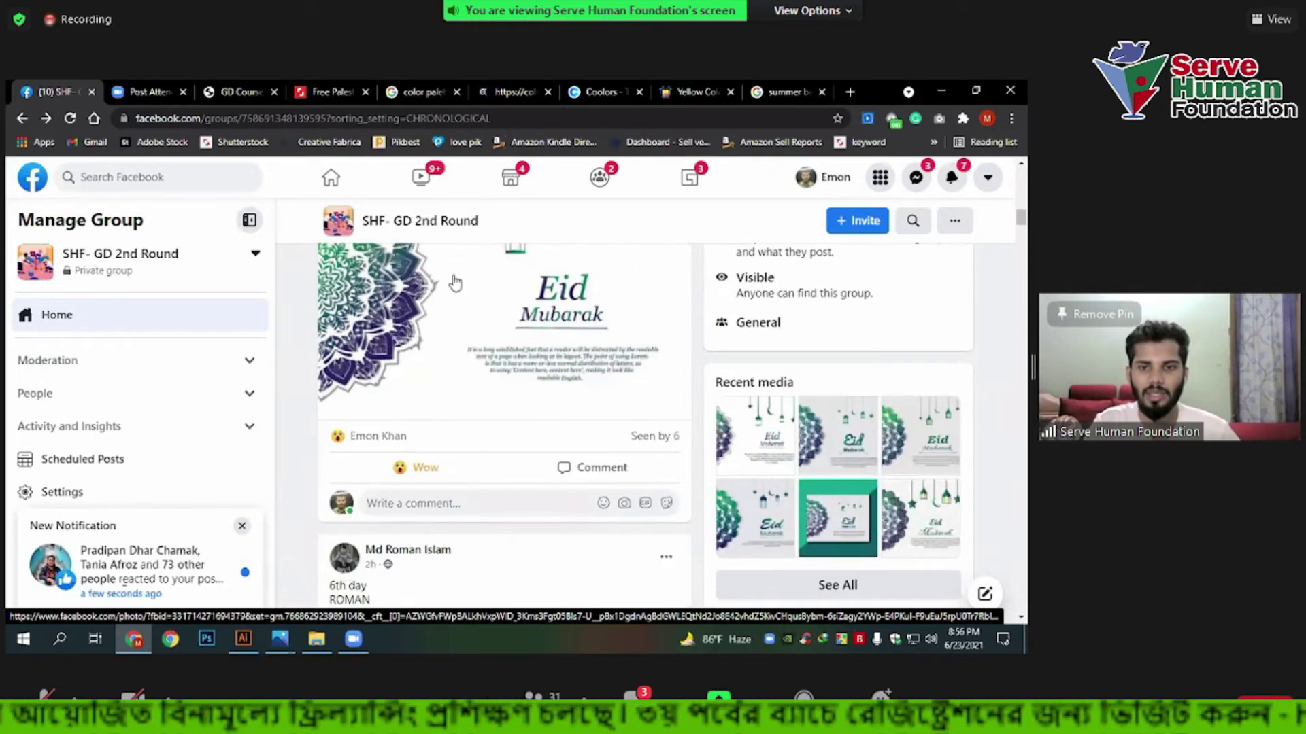
pyautogui.scroll(1, 507, 380)
pyautogui.scroll(1, 501, 434)
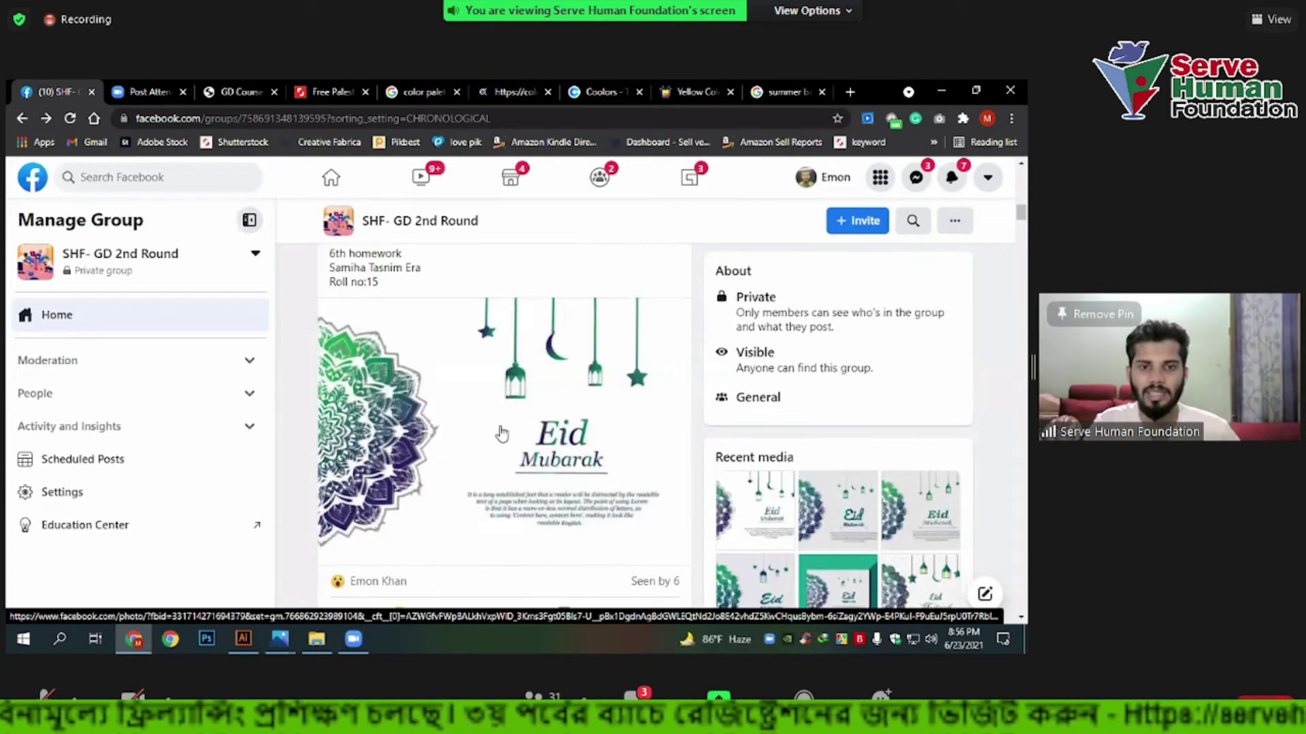
pyautogui.scroll(-3, 500, 433)
pyautogui.scroll(-2, 498, 415)
pyautogui.scroll(2, 495, 408)
pyautogui.scroll(1, 498, 442)
pyautogui.scroll(-2, 501, 483)
pyautogui.scroll(1, 500, 488)
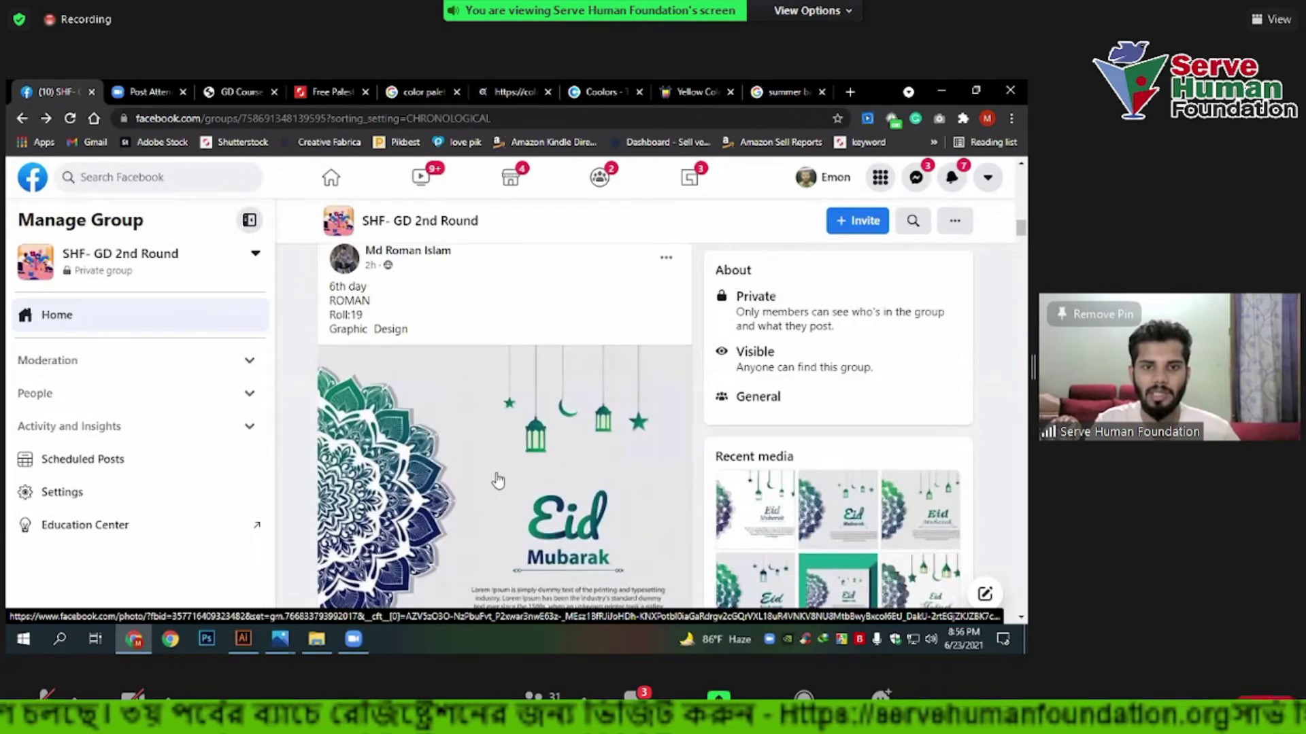
pyautogui.scroll(-1, 496, 446)
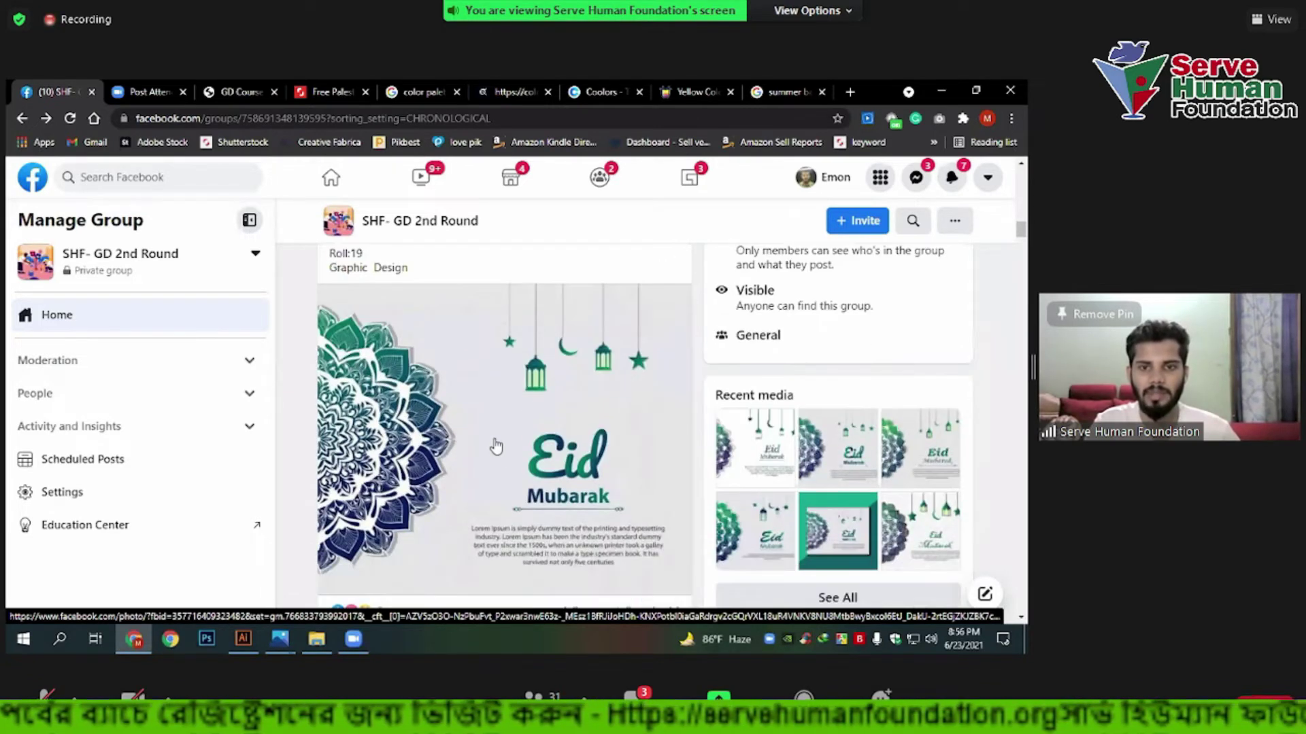
pyautogui.scroll(-3, 496, 445)
pyautogui.scroll(-5, 496, 439)
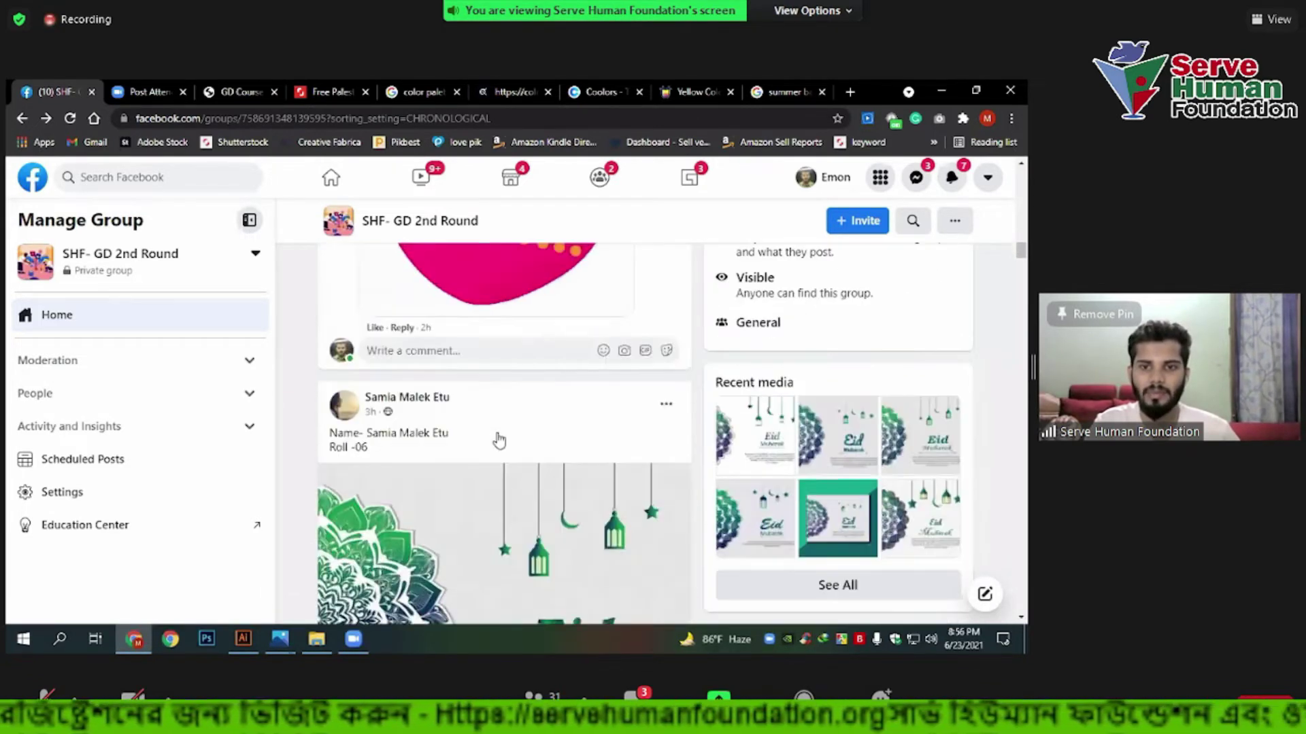
pyautogui.scroll(-5, 497, 439)
pyautogui.scroll(-1, 498, 437)
pyautogui.scroll(4, 498, 437)
pyautogui.scroll(-2, 499, 437)
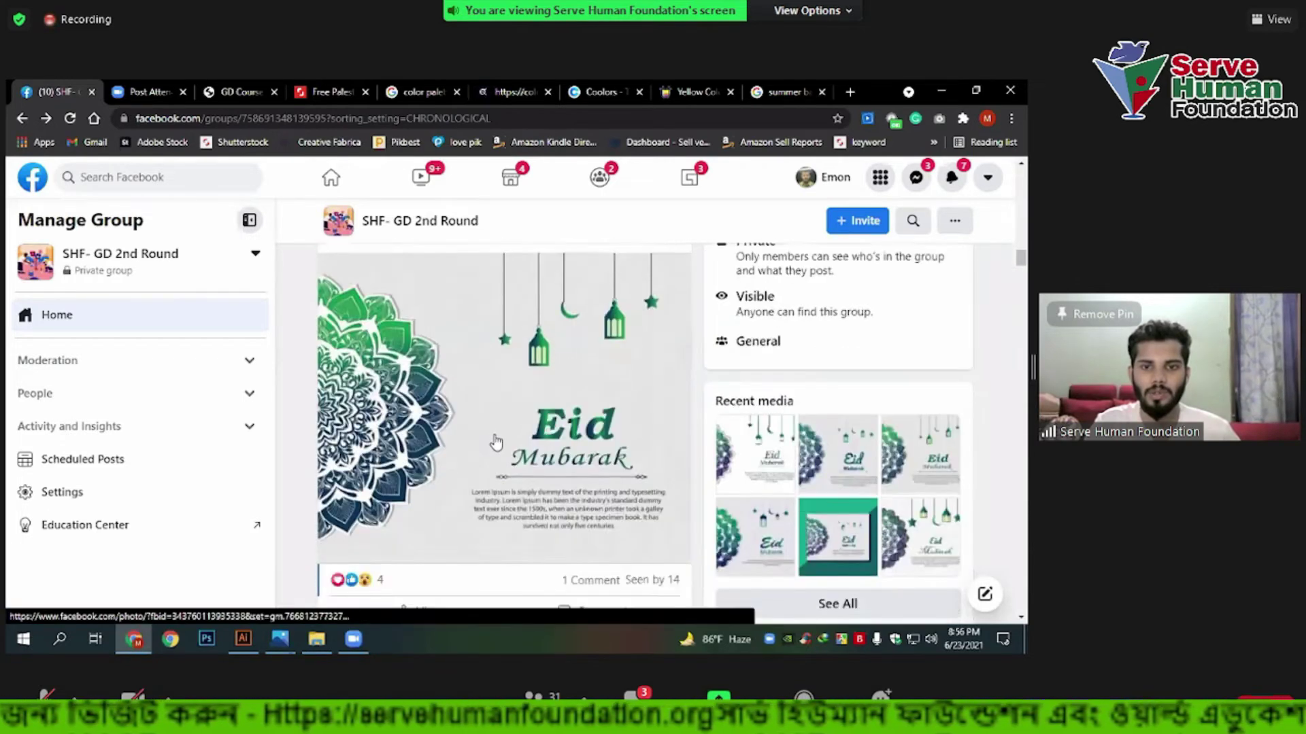
pyautogui.scroll(-6, 496, 437)
pyautogui.scroll(5, 495, 439)
pyautogui.scroll(-1, 583, 437)
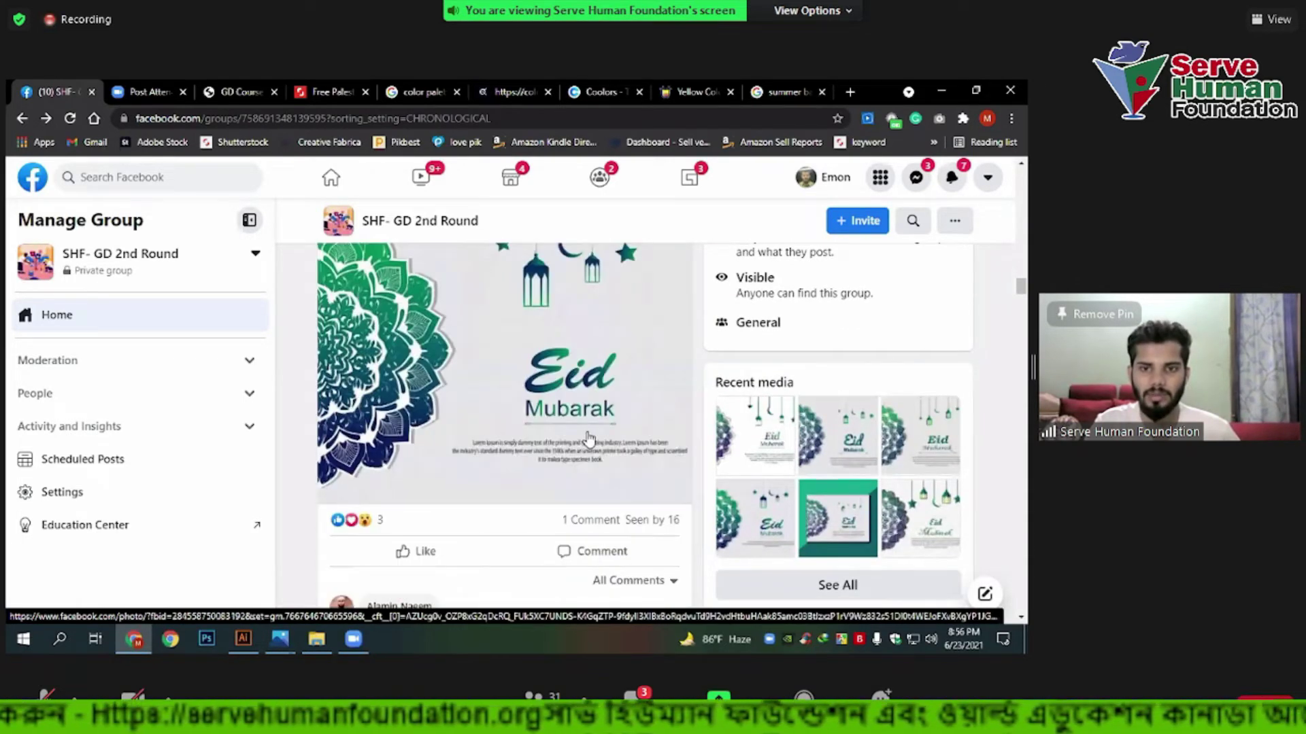
pyautogui.scroll(1, 589, 439)
pyautogui.scroll(-4, 585, 439)
pyautogui.scroll(-5, 585, 439)
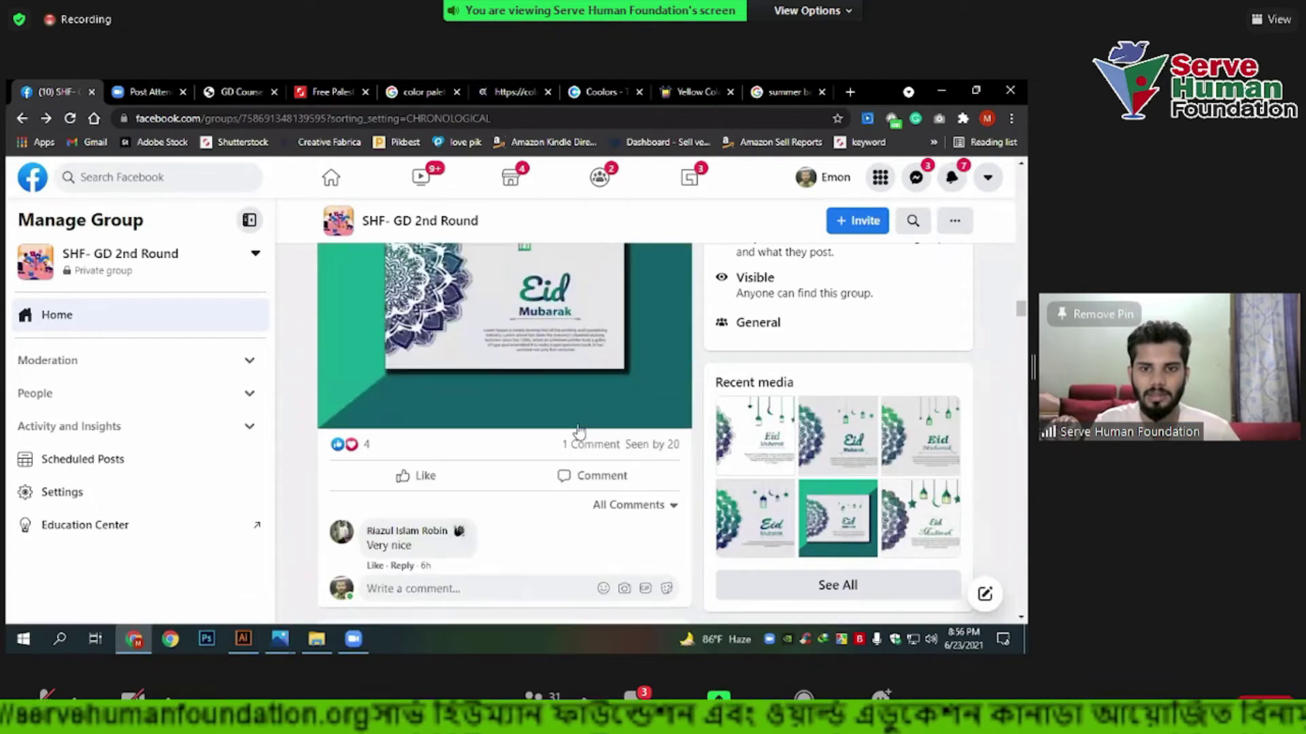
pyautogui.scroll(1, 513, 407)
pyautogui.scroll(1, 512, 406)
pyautogui.scroll(-5, 497, 408)
pyautogui.scroll(-3, 486, 410)
pyautogui.scroll(-4, 478, 412)
pyautogui.scroll(-1, 478, 412)
pyautogui.scroll(-5, 510, 414)
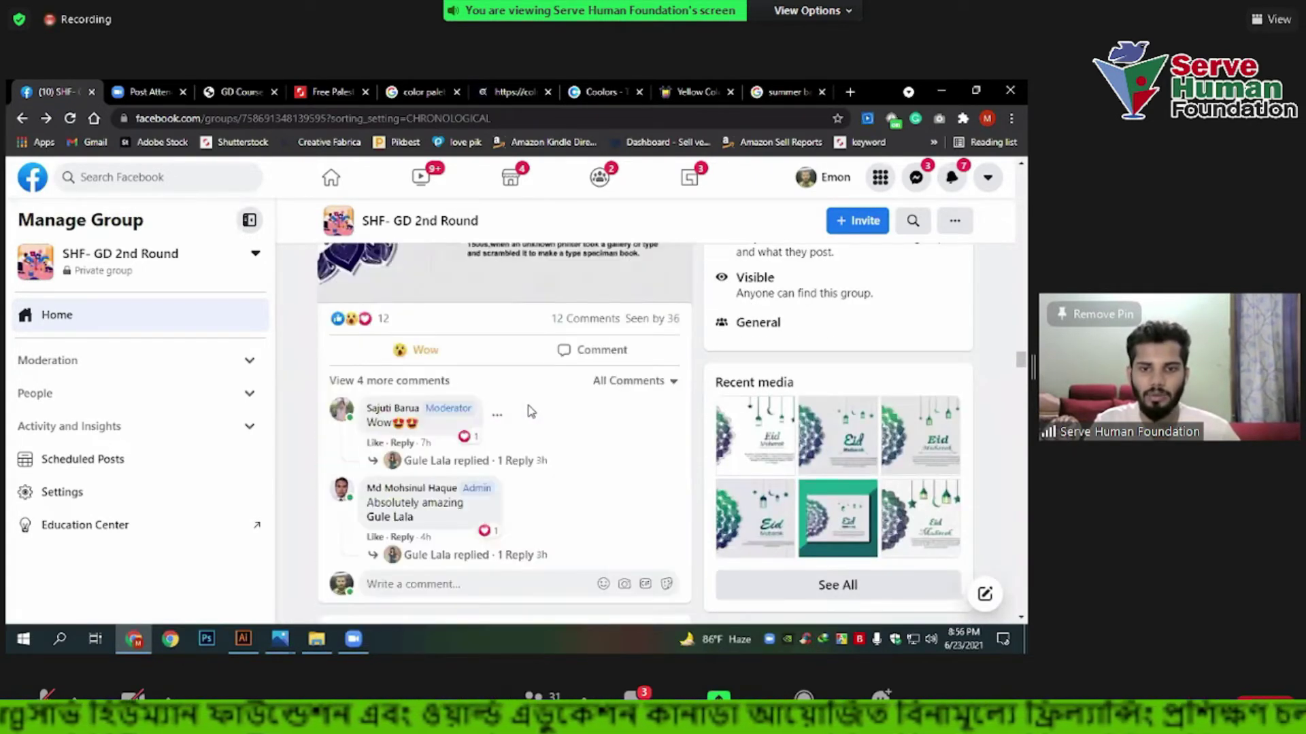
pyautogui.scroll(-5, 612, 422)
pyautogui.scroll(-10, 622, 420)
pyautogui.scroll(-3, 534, 361)
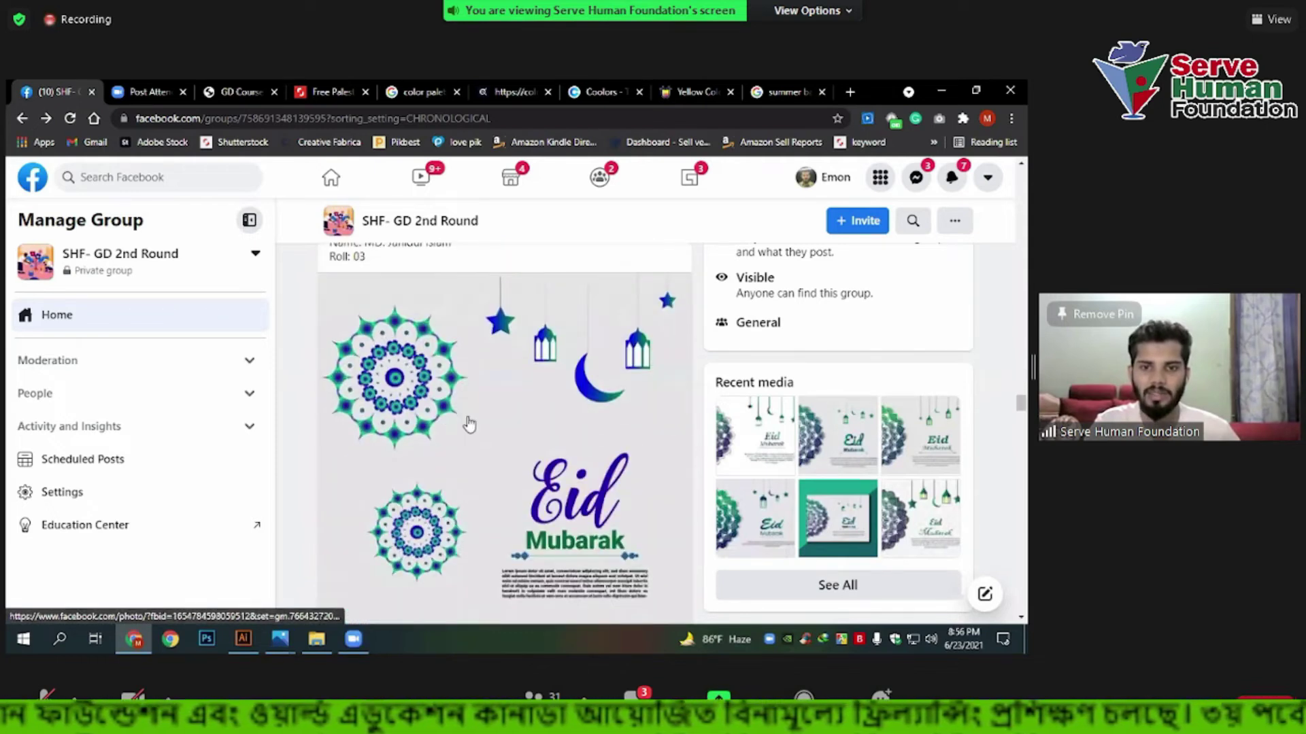
pyautogui.scroll(9, 563, 403)
pyautogui.scroll(-5, 564, 402)
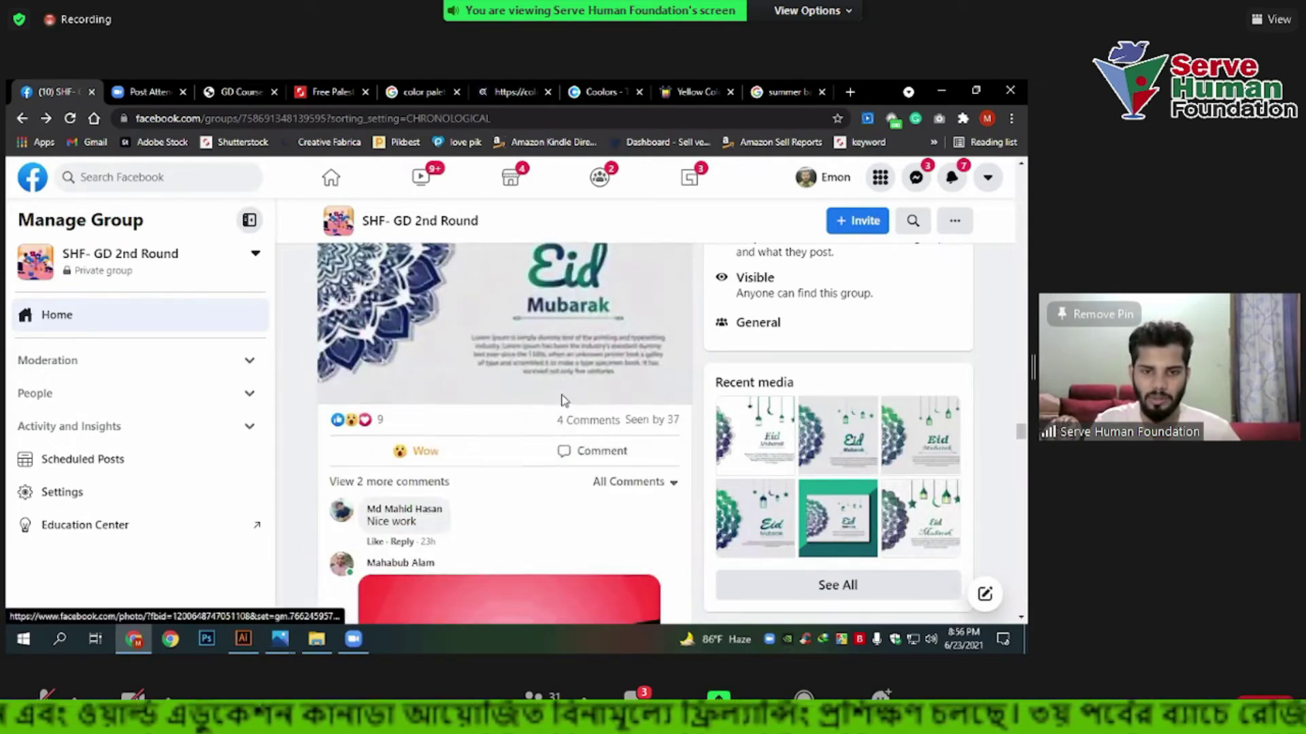
pyautogui.scroll(-5, 517, 422)
pyautogui.scroll(-7, 487, 405)
pyautogui.scroll(-4, 487, 408)
pyautogui.scroll(-4, 488, 412)
pyautogui.scroll(-2, 487, 408)
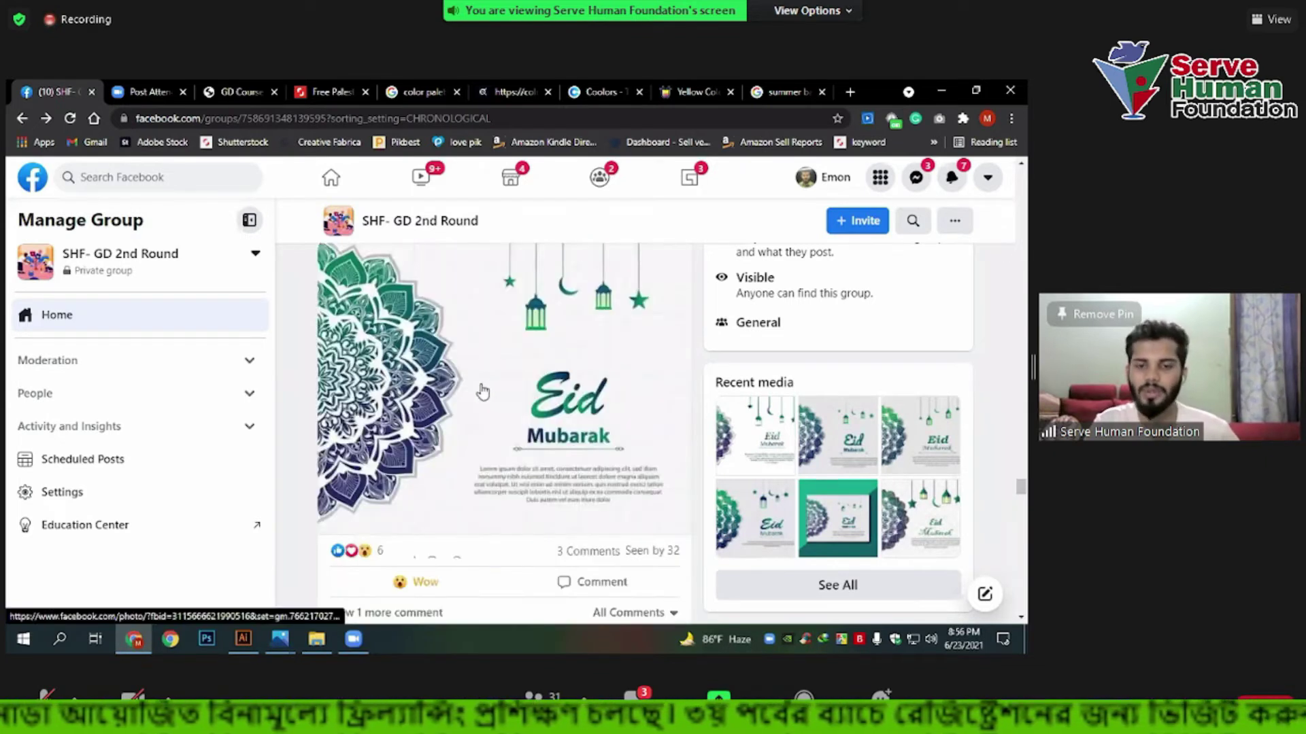
pyautogui.scroll(-5, 483, 389)
pyautogui.scroll(-5, 488, 387)
pyautogui.scroll(-3, 488, 388)
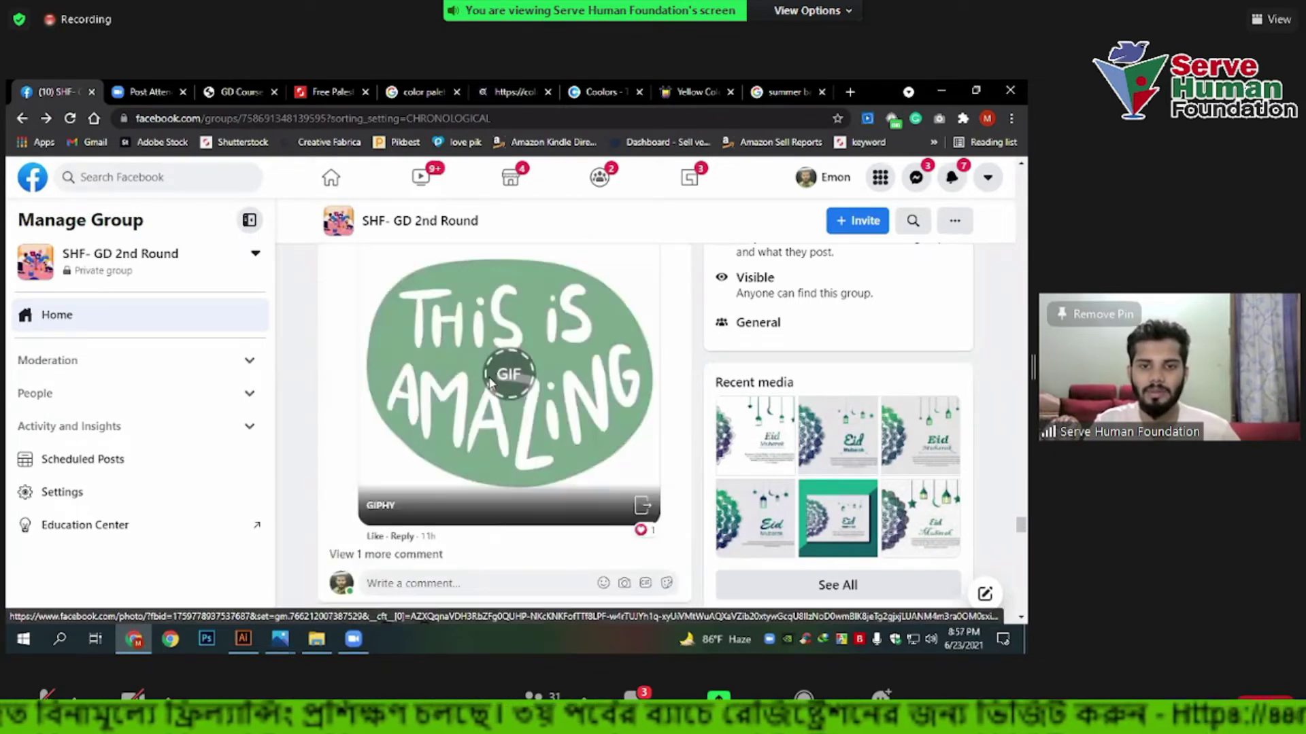
pyautogui.scroll(-4, 490, 386)
pyautogui.scroll(-6, 487, 383)
pyautogui.scroll(-5, 488, 377)
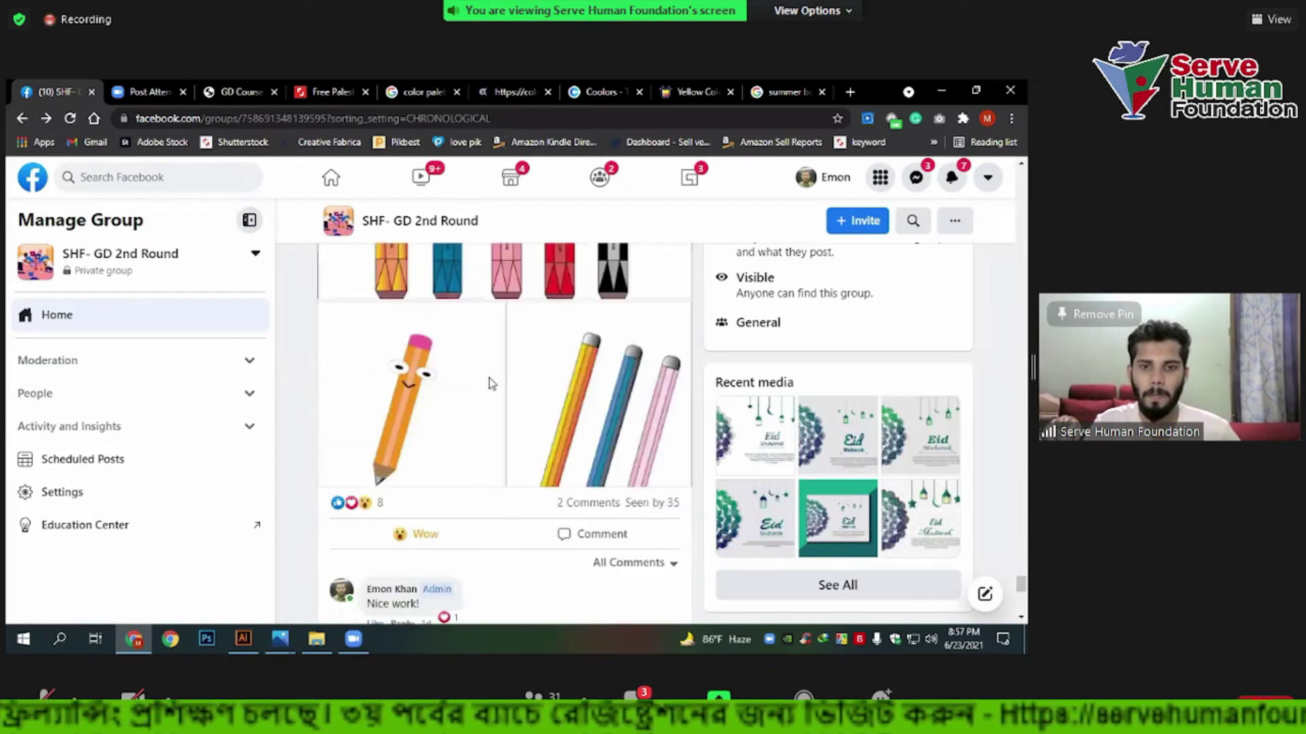
pyautogui.scroll(-5, 485, 371)
pyautogui.scroll(-5, 417, 367)
pyautogui.scroll(-5, 420, 366)
pyautogui.scroll(-3, 435, 347)
pyautogui.scroll(-3, 459, 435)
pyautogui.scroll(4, 442, 422)
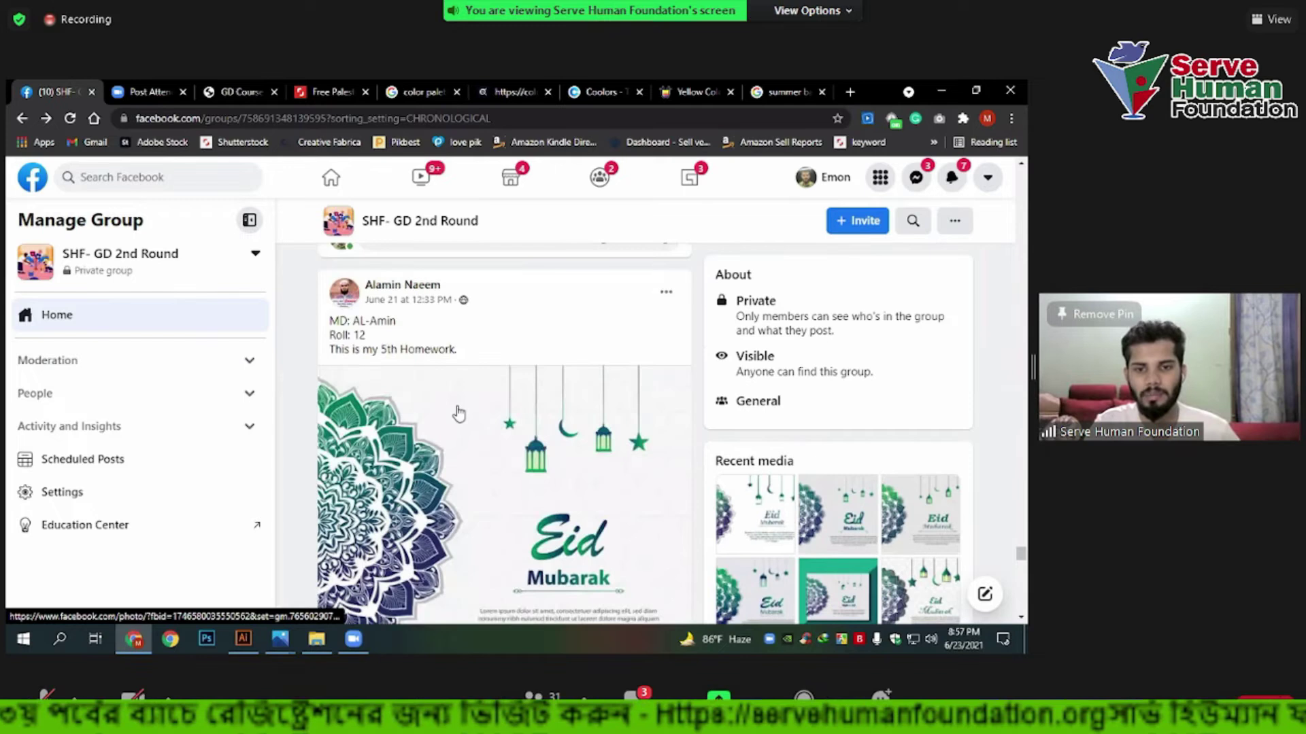
pyautogui.scroll(-4, 457, 411)
pyautogui.scroll(-3, 454, 408)
pyautogui.scroll(-4, 450, 406)
pyautogui.scroll(-3, 444, 401)
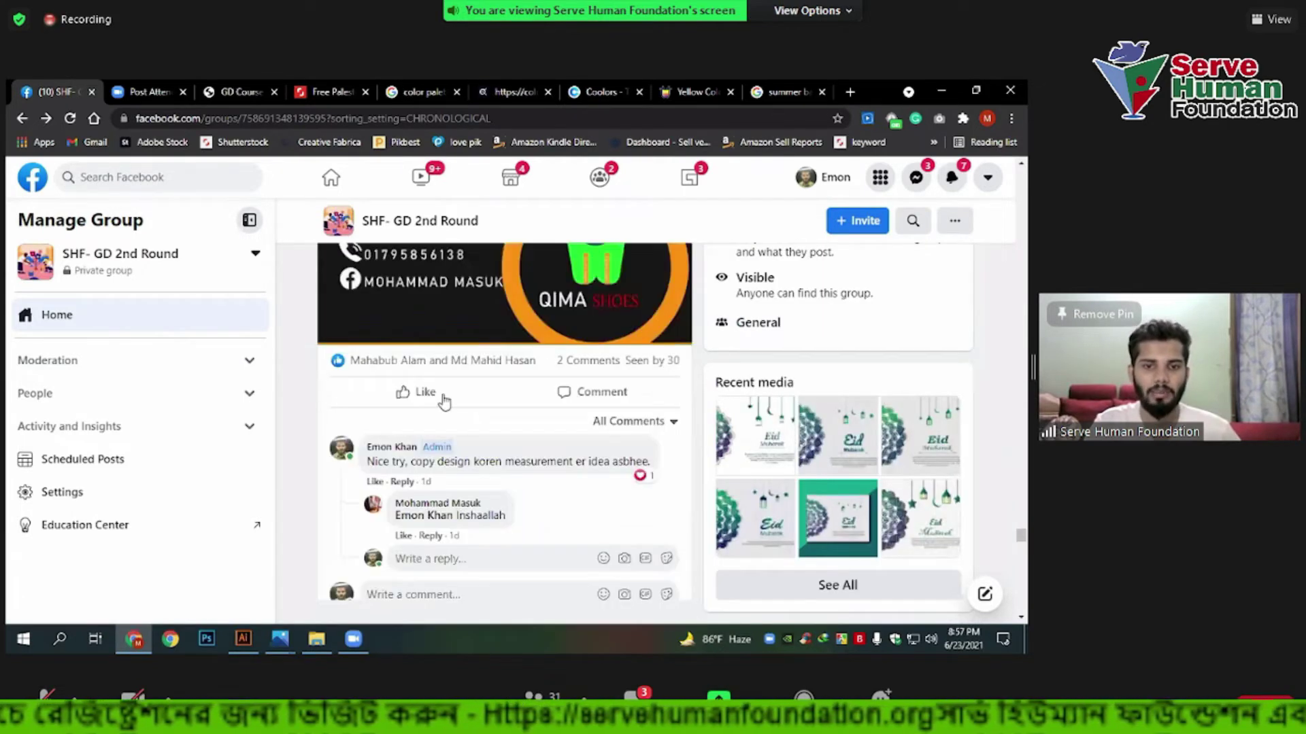
pyautogui.scroll(-5, 444, 402)
pyautogui.scroll(-1, 444, 401)
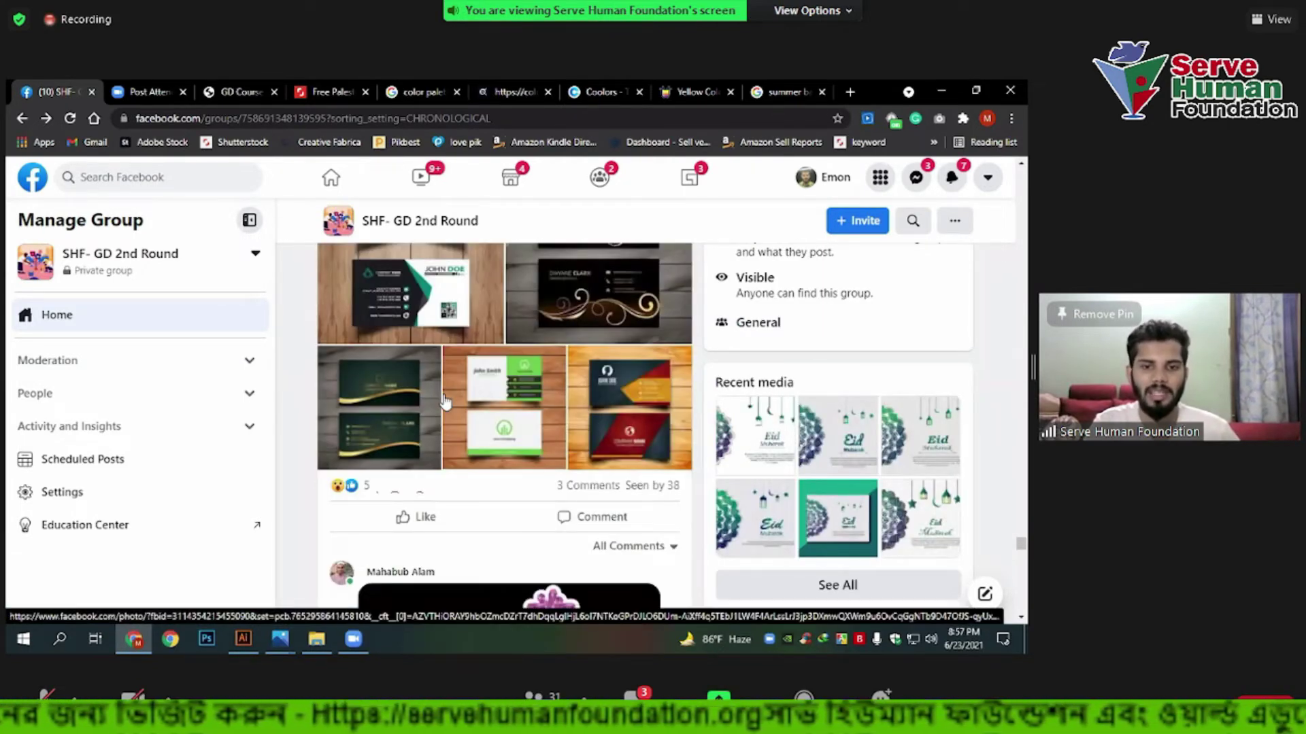
pyautogui.scroll(-2, 444, 398)
pyautogui.scroll(-5, 444, 395)
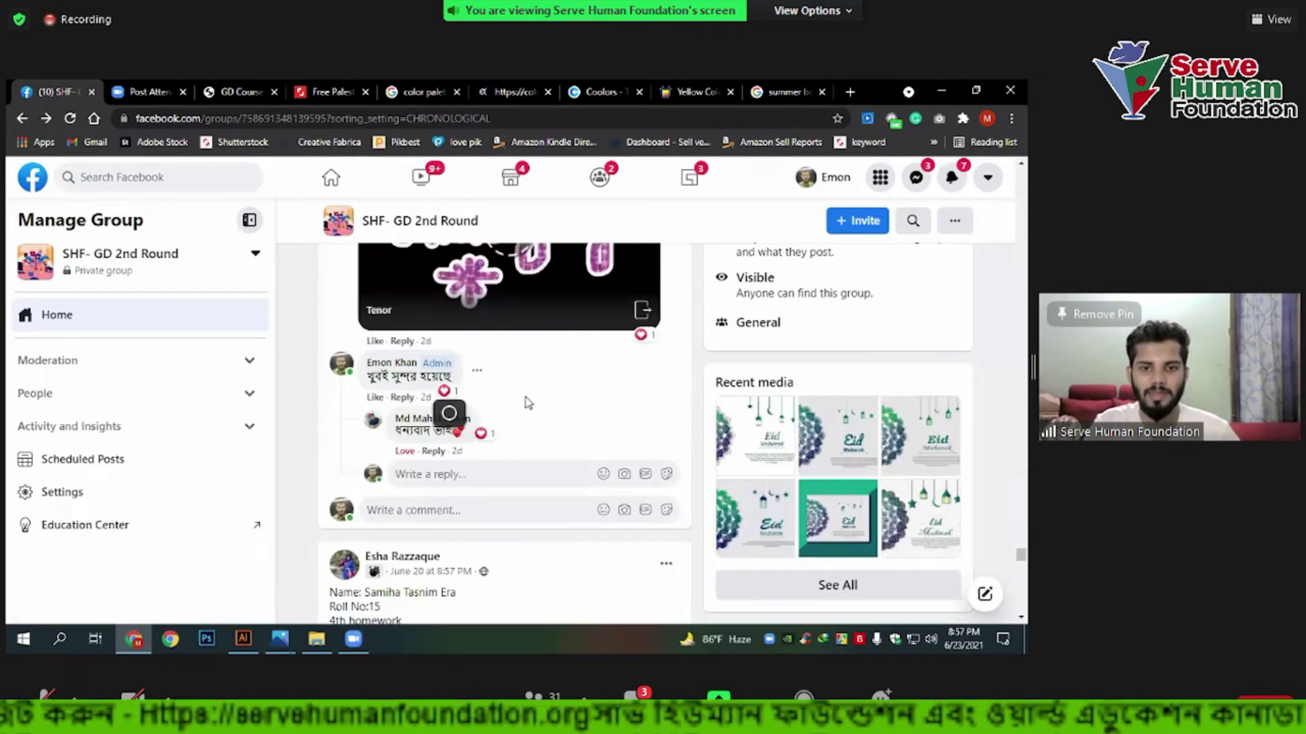
pyautogui.scroll(5, 528, 404)
pyautogui.scroll(-3, 529, 403)
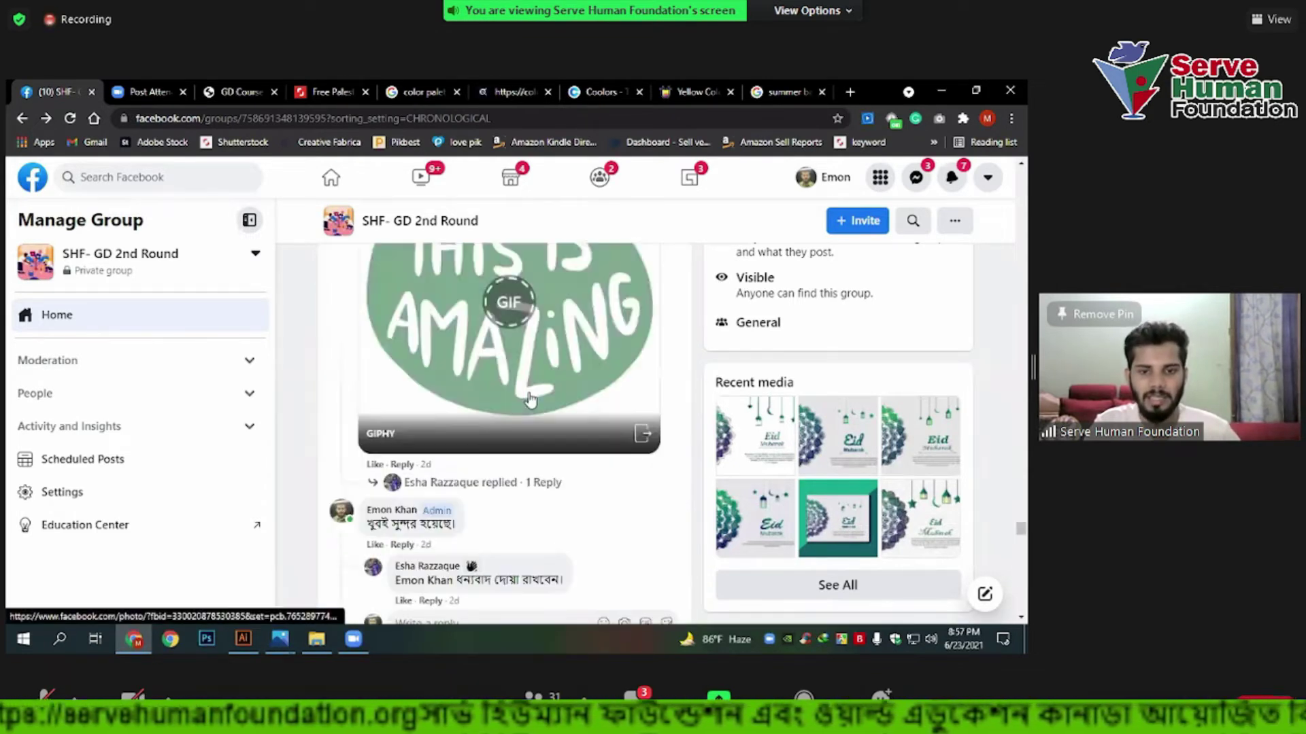
pyautogui.scroll(8, 530, 401)
pyautogui.scroll(5, 535, 380)
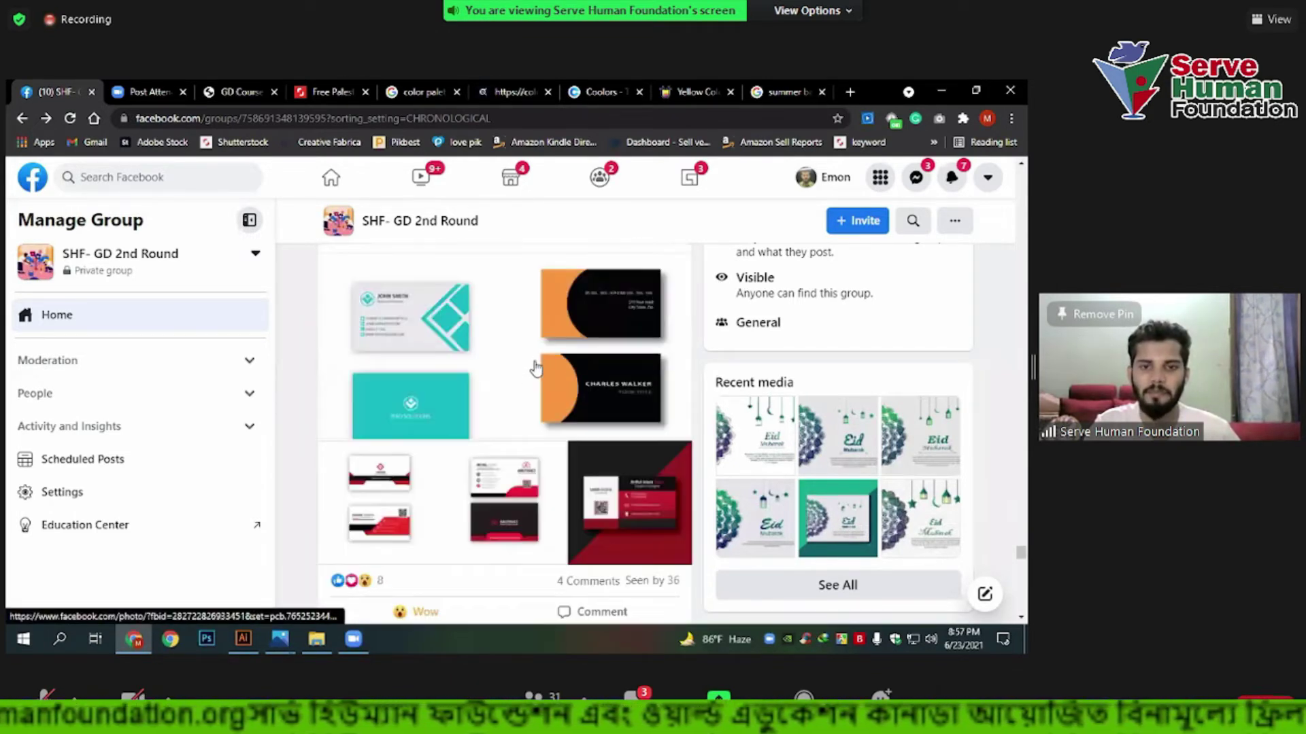
pyautogui.scroll(-5, 532, 340)
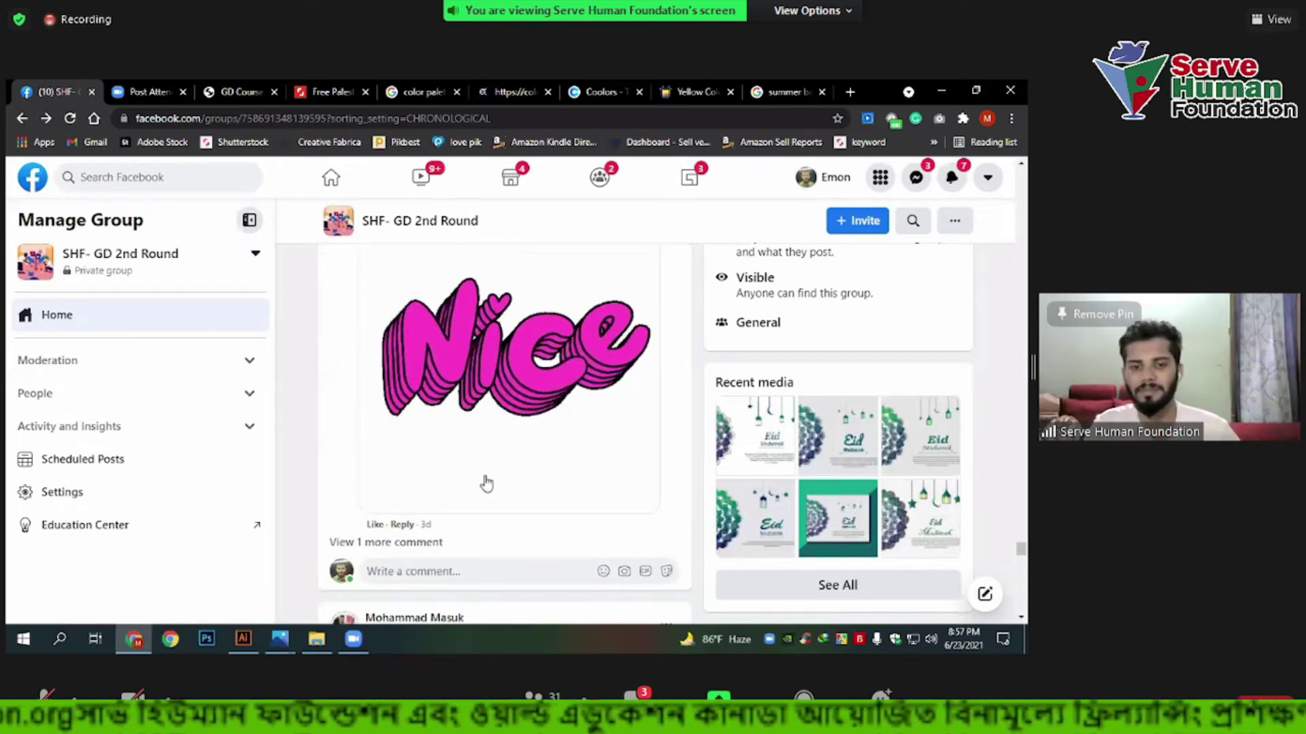
pyautogui.scroll(-1, 484, 479)
pyautogui.scroll(-5, 484, 477)
pyautogui.scroll(-5, 483, 477)
pyautogui.scroll(-3, 483, 477)
pyautogui.scroll(-3, 448, 397)
pyautogui.scroll(-4, 455, 391)
pyautogui.scroll(-3, 476, 401)
pyautogui.scroll(-3, 517, 429)
pyautogui.scroll(-2, 516, 429)
pyautogui.scroll(-4, 490, 402)
pyautogui.scroll(-5, 482, 381)
pyautogui.scroll(-5, 503, 395)
pyautogui.scroll(-2, 510, 413)
pyautogui.scroll(-5, 507, 408)
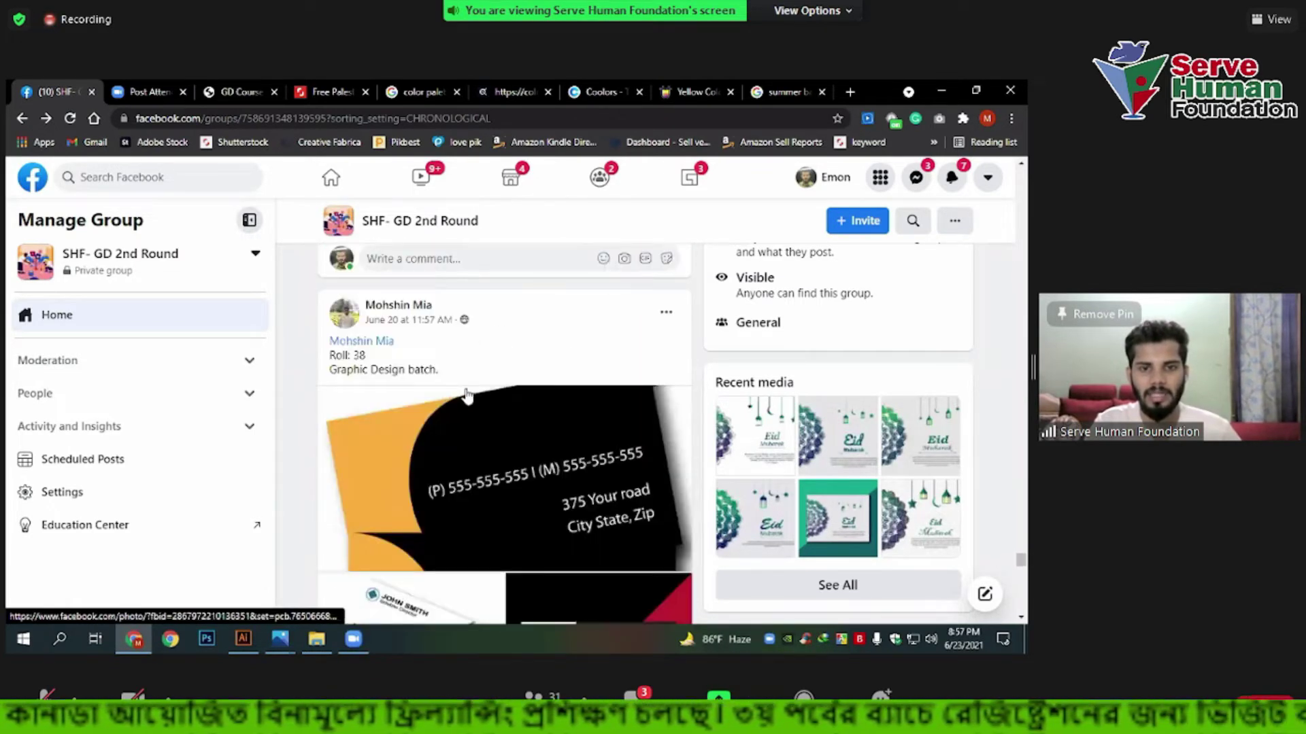
pyautogui.scroll(-4, 571, 435)
pyautogui.scroll(-5, 588, 434)
pyautogui.scroll(-5, 586, 428)
pyautogui.scroll(-5, 585, 425)
pyautogui.scroll(-4, 589, 432)
pyautogui.scroll(-5, 589, 433)
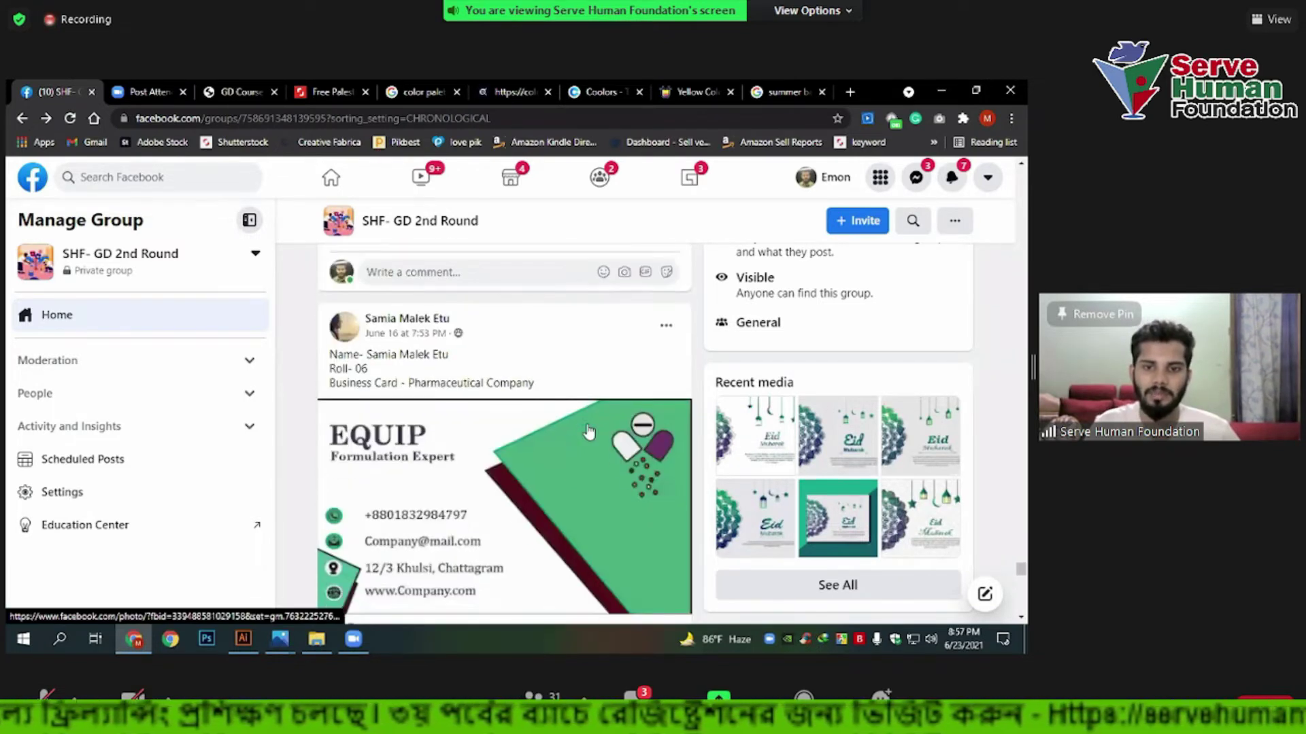
pyautogui.scroll(-5, 476, 381)
pyautogui.scroll(-5, 489, 370)
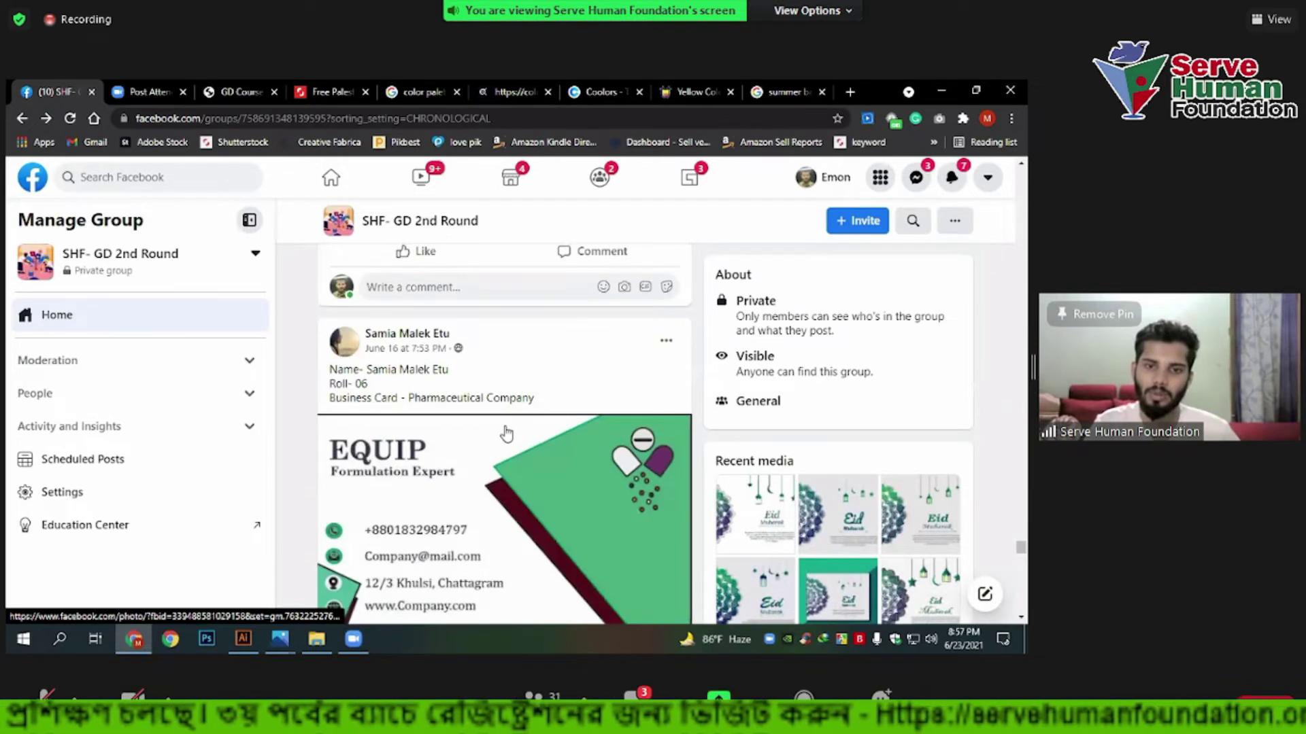
pyautogui.scroll(-5, 503, 433)
pyautogui.scroll(-5, 517, 496)
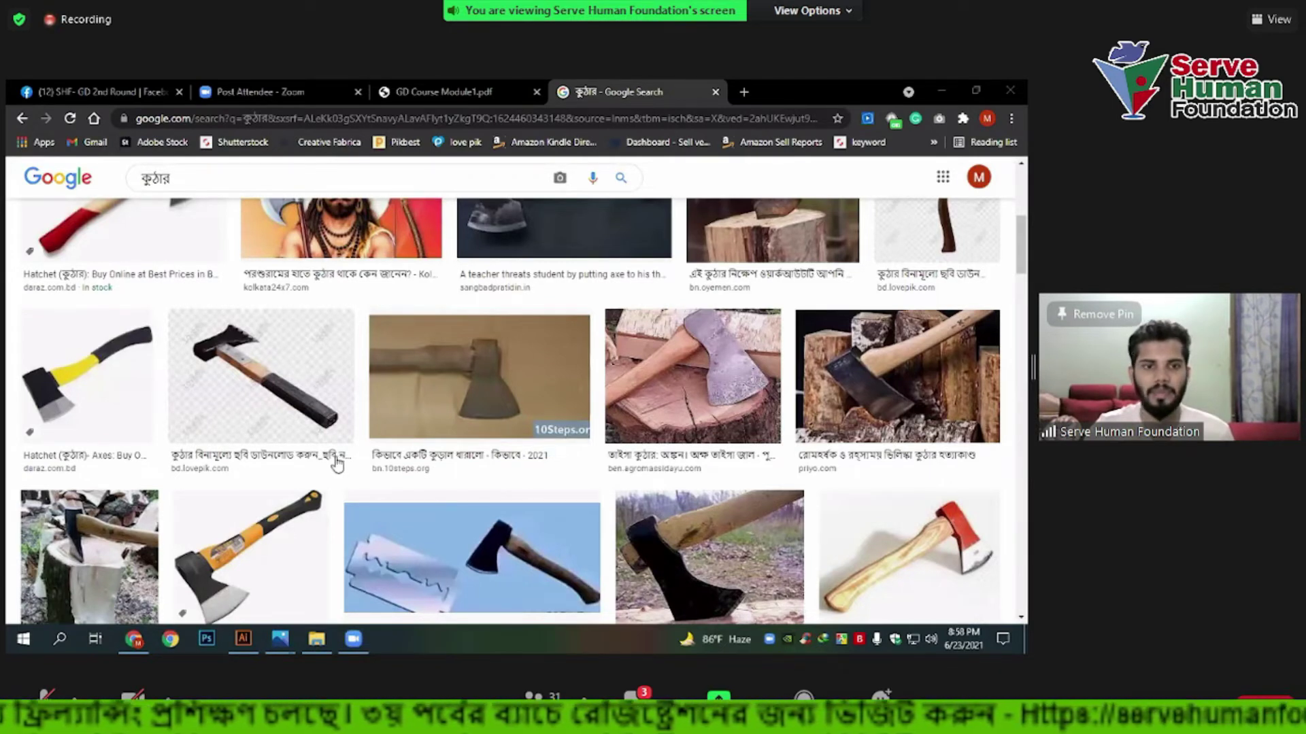
# Scroll the Google Images results and open an enlarged preview of the wooden-handled axe photo.
pyautogui.scroll(-3, 219, 353)
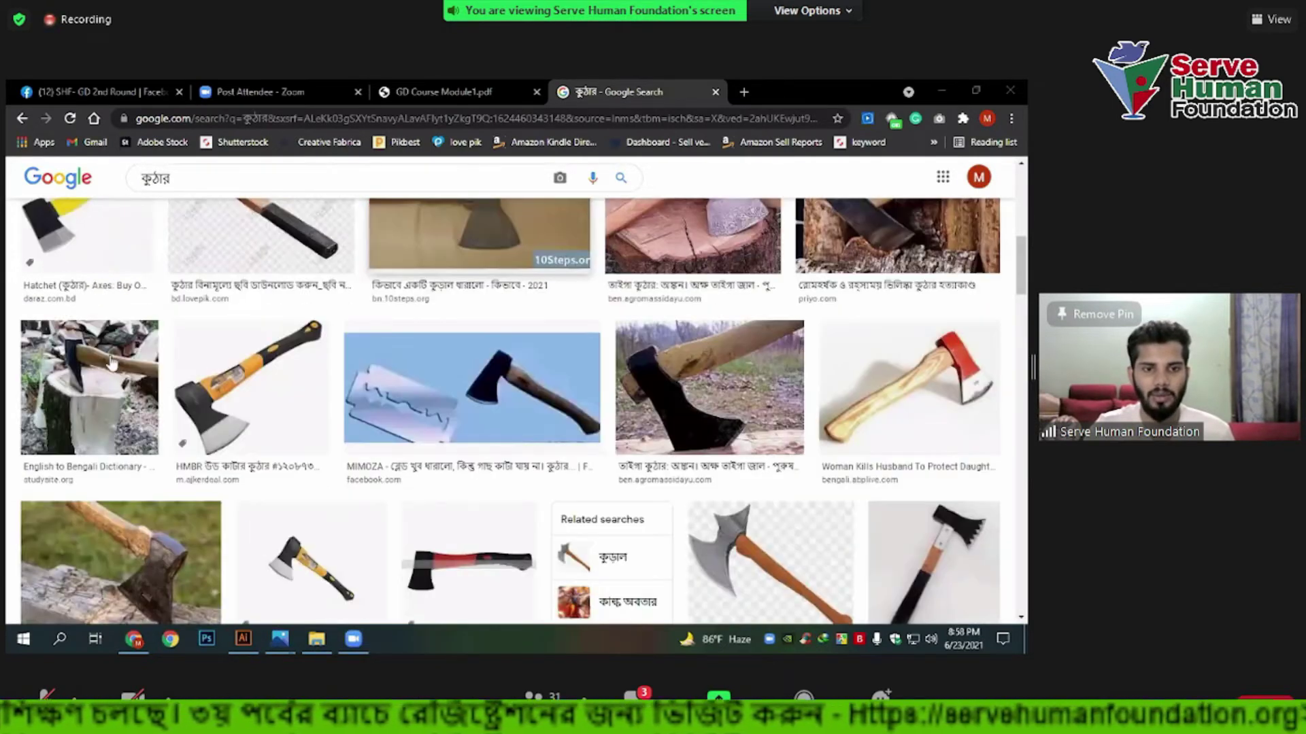
pyautogui.scroll(-2, 423, 415)
pyautogui.scroll(-2, 213, 354)
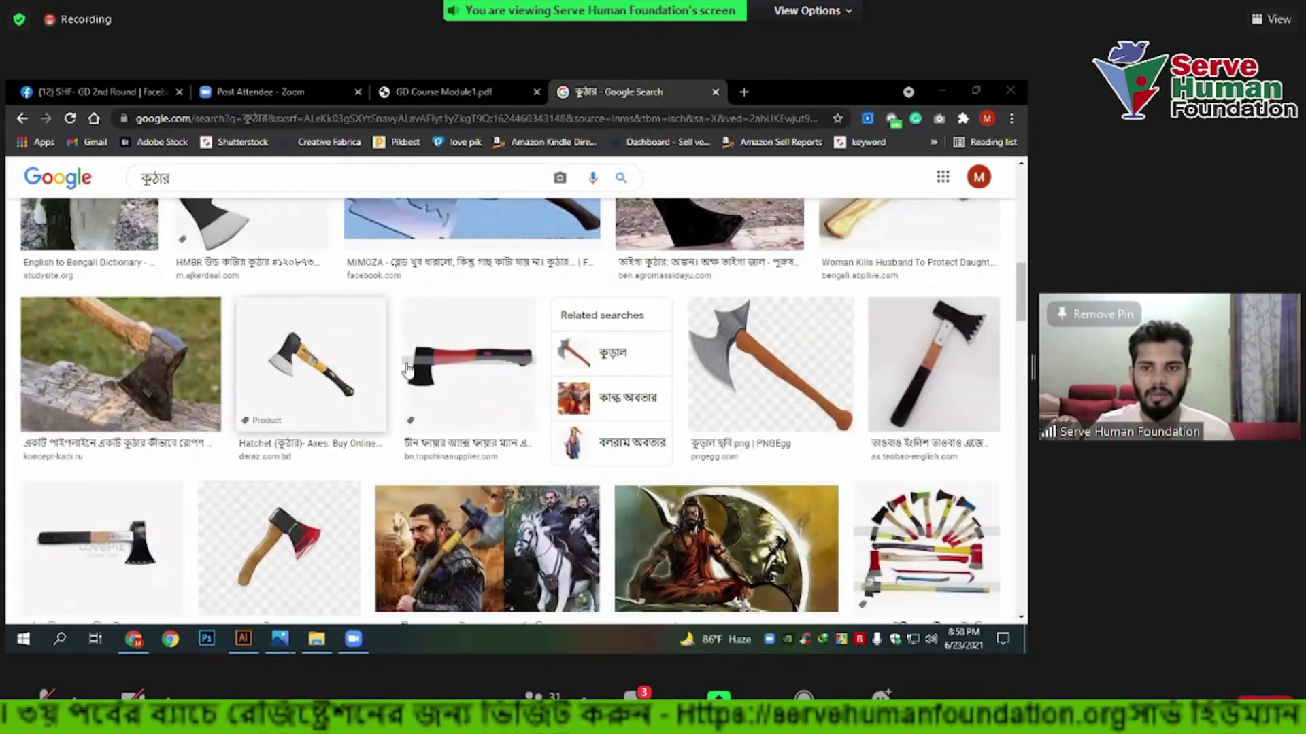
pyautogui.scroll(-1, 514, 394)
pyautogui.scroll(-2, 739, 299)
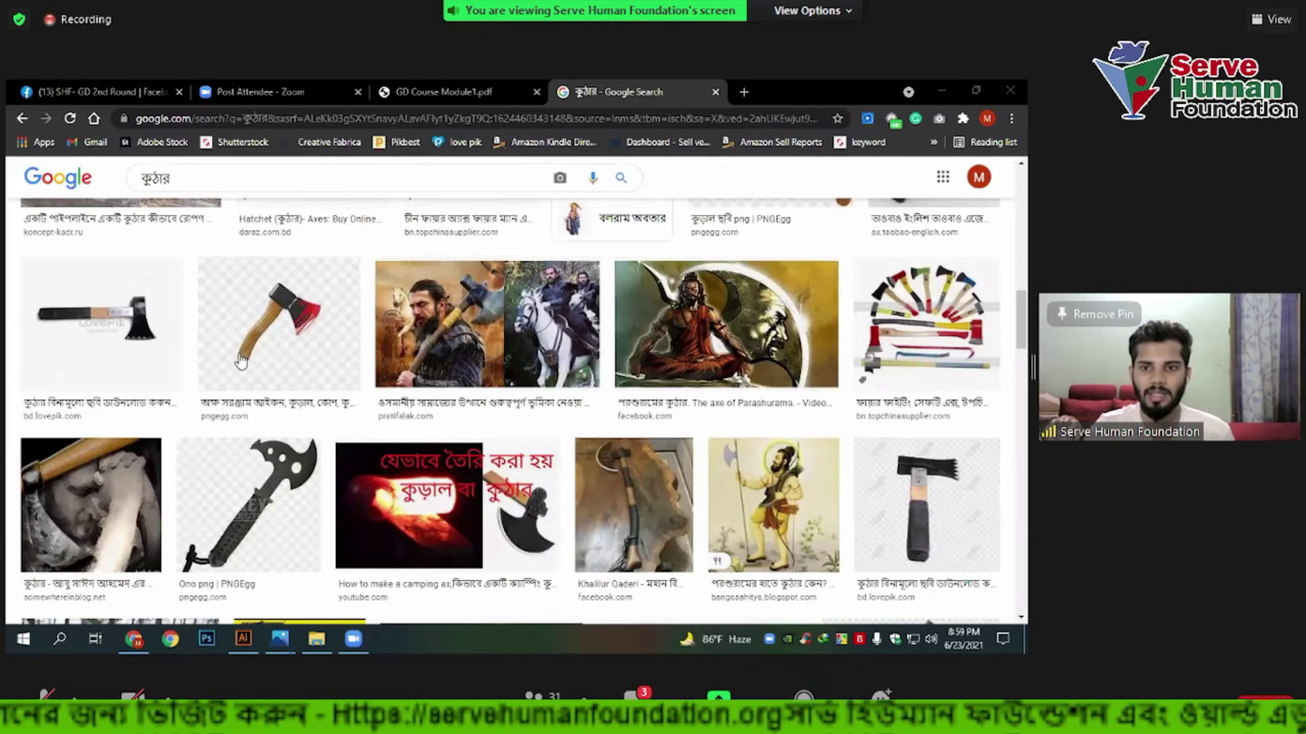
pyautogui.scroll(5, 241, 361)
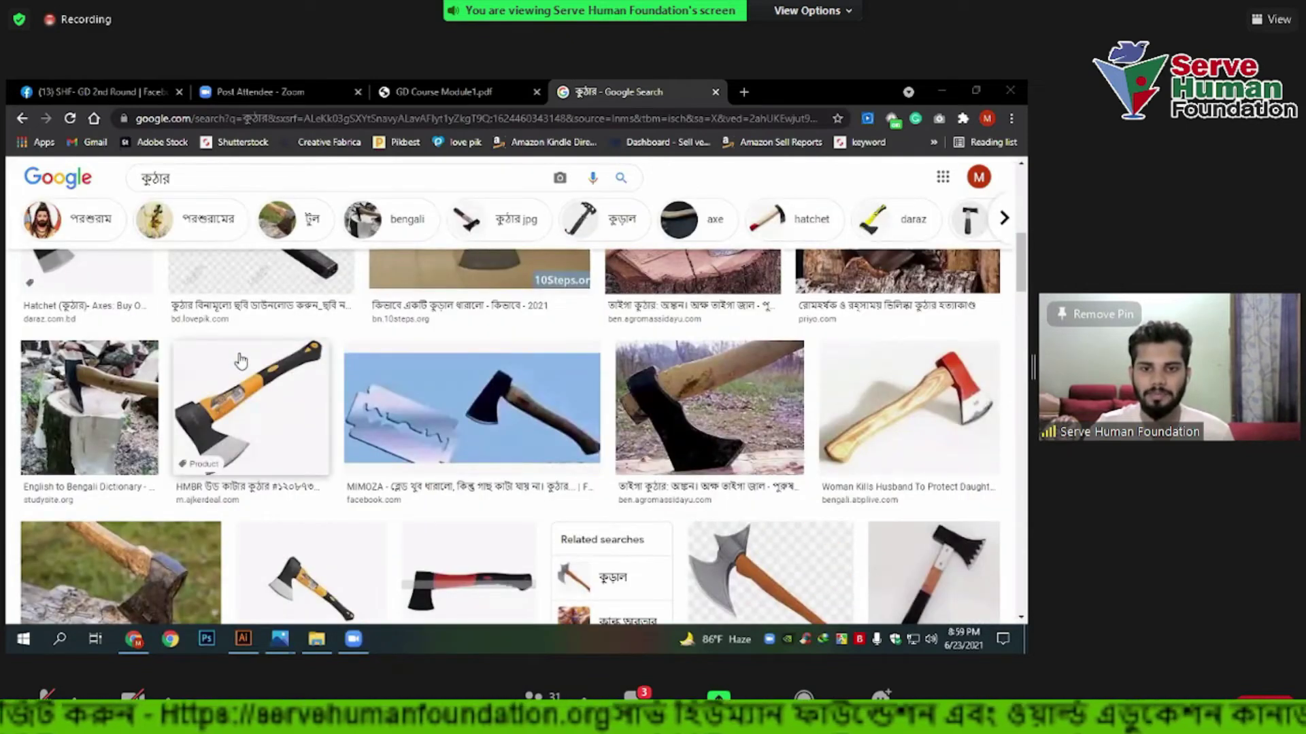
pyautogui.scroll(3, 241, 361)
pyautogui.scroll(1, 340, 326)
pyautogui.click(402, 307)
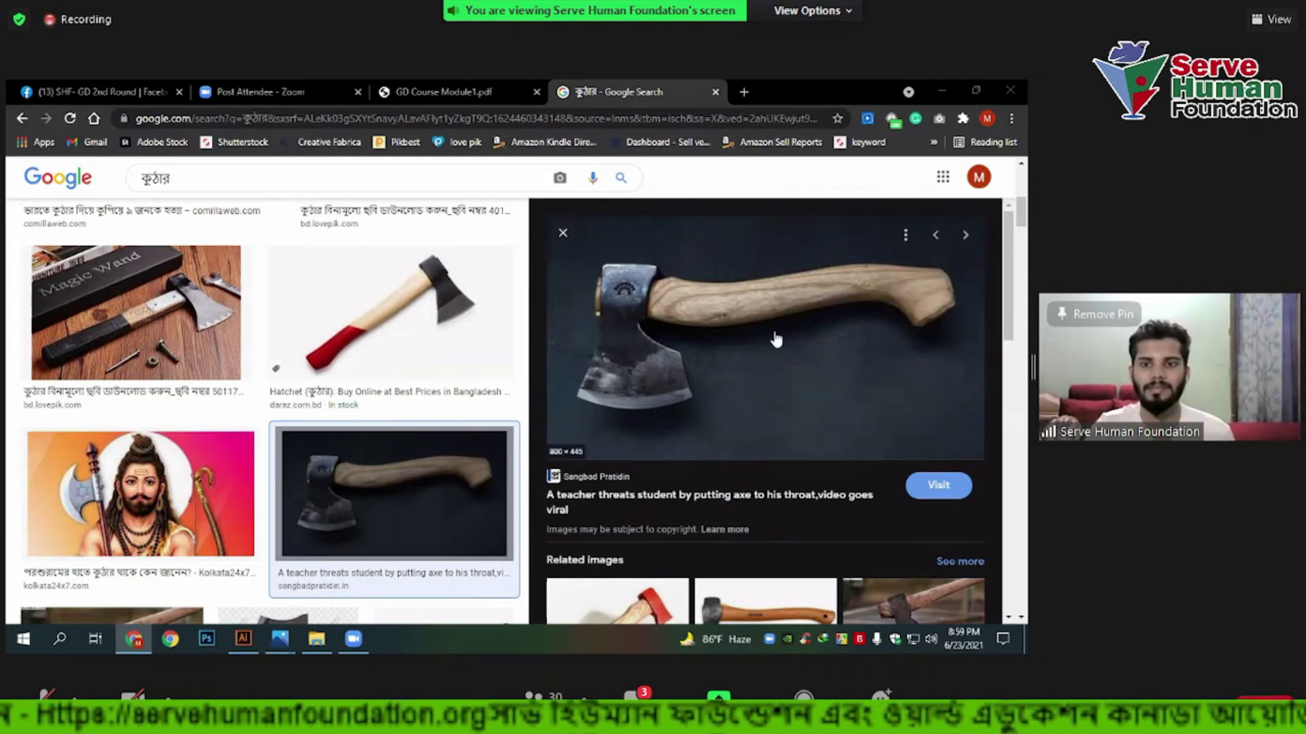
# Copy the enlarged axe photo to the clipboard and return to Illustrator.
pyautogui.scroll(1, 657, 439)
pyautogui.scroll(1, 657, 439)
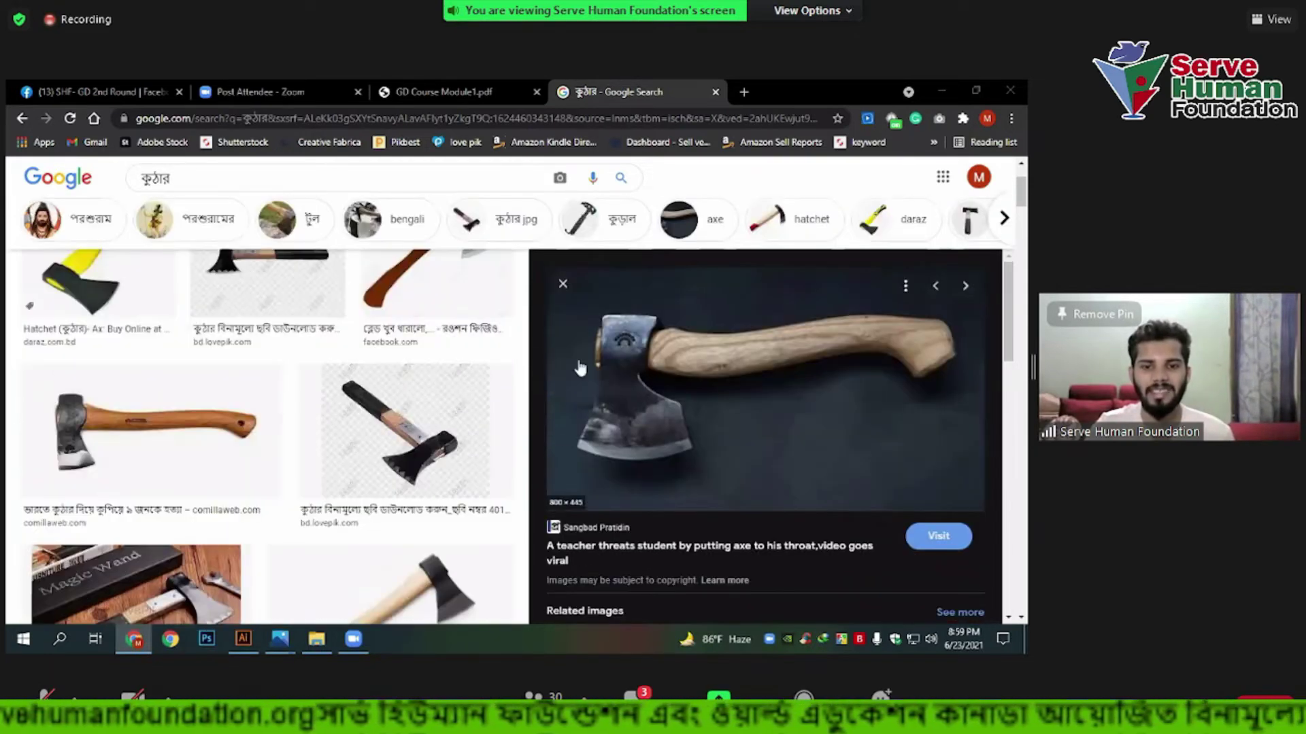
pyautogui.scroll(1, 664, 437)
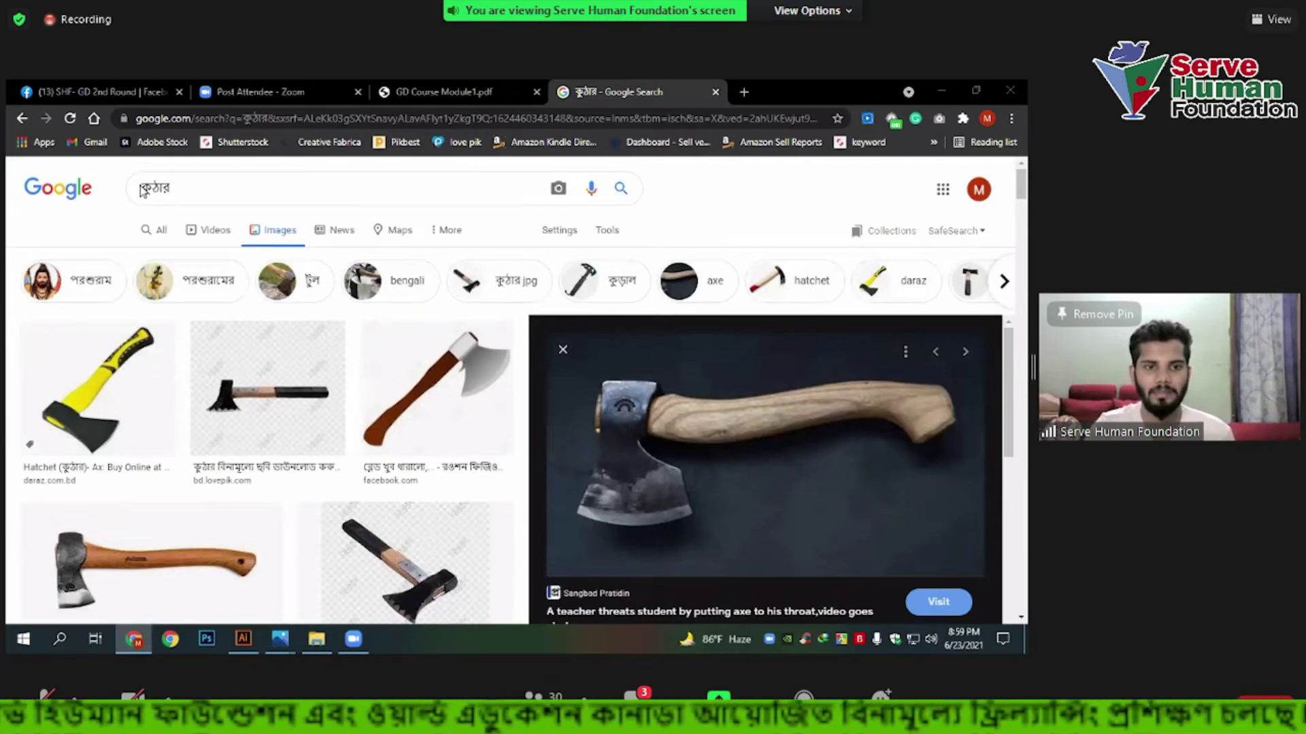
pyautogui.scroll(-2, 276, 411)
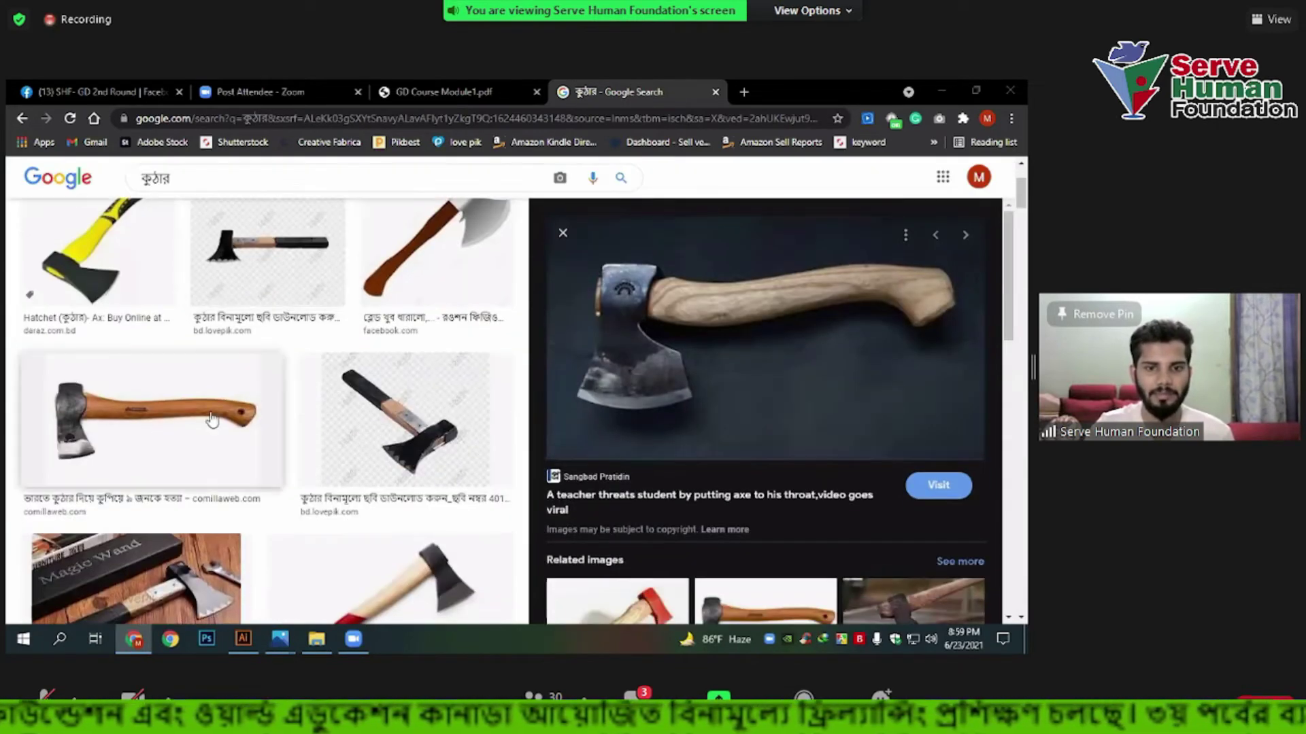
pyautogui.scroll(2, 211, 418)
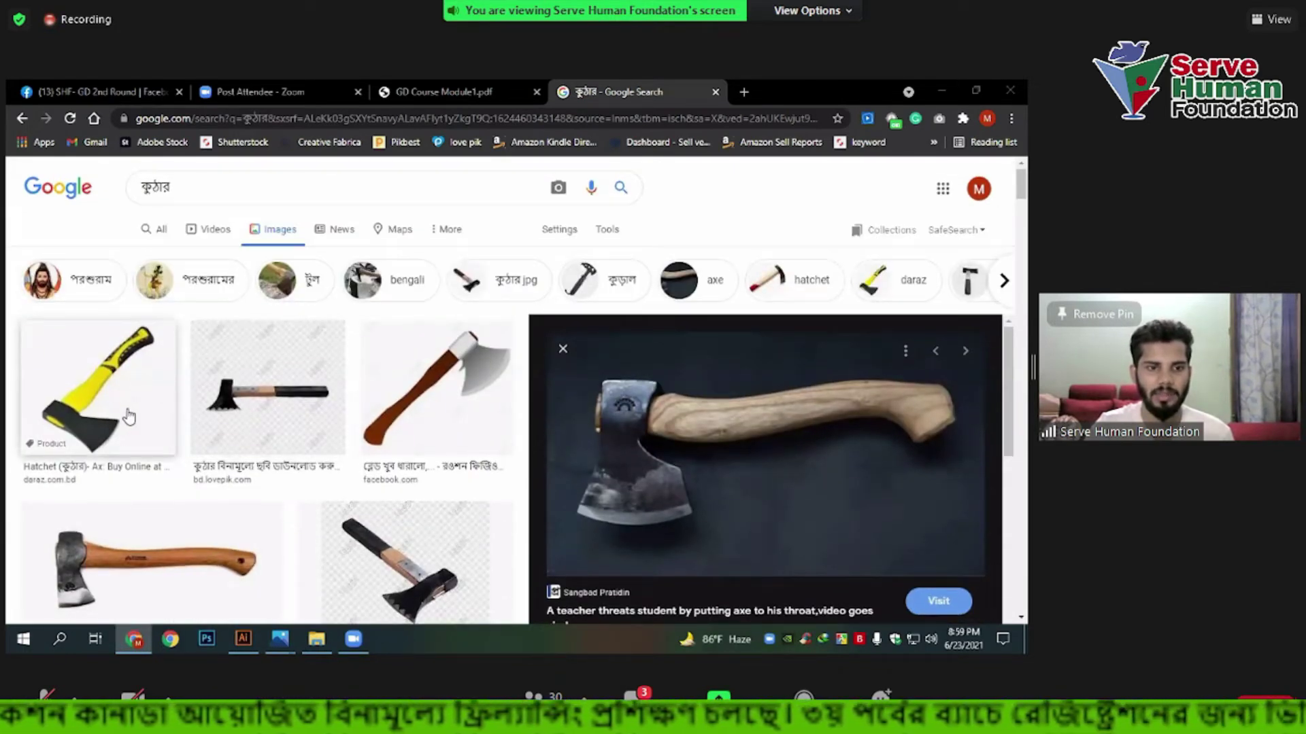
pyautogui.scroll(-2, 128, 415)
pyautogui.scroll(-2, 129, 416)
pyautogui.scroll(-3, 204, 388)
pyautogui.scroll(3, 302, 355)
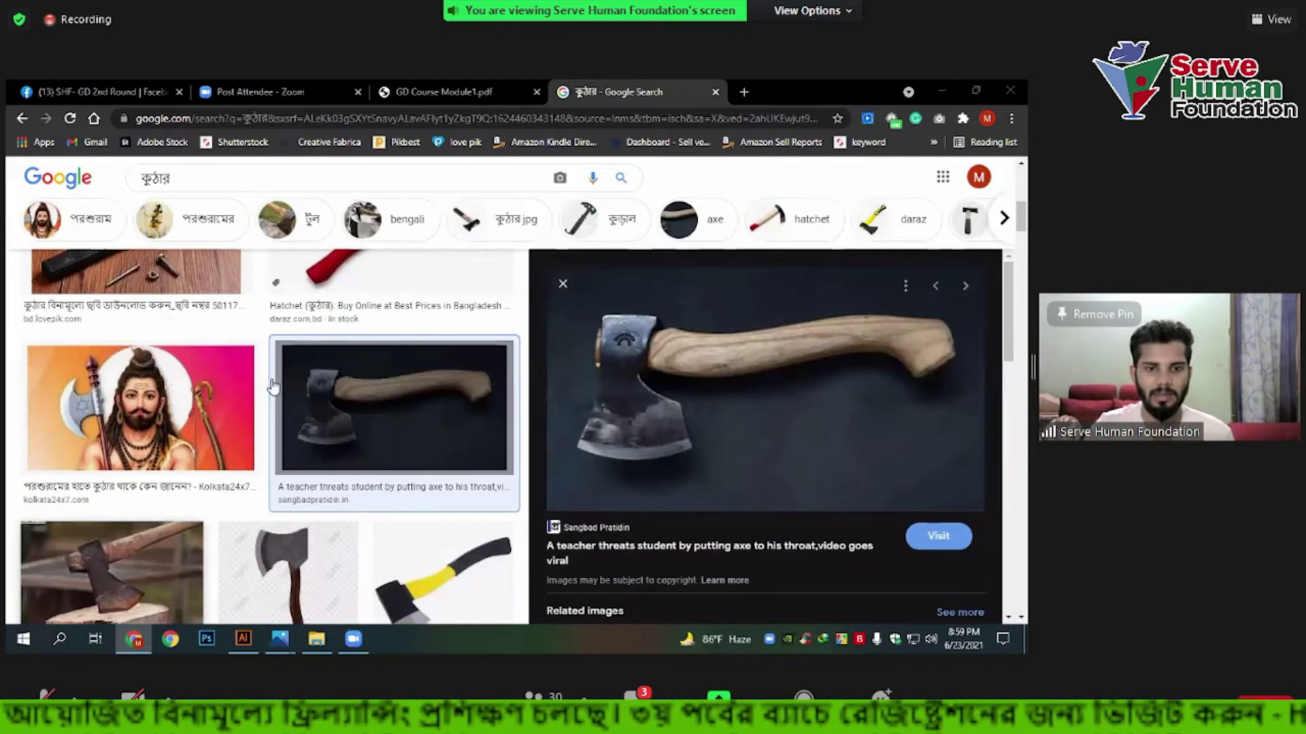
pyautogui.scroll(-3, 301, 356)
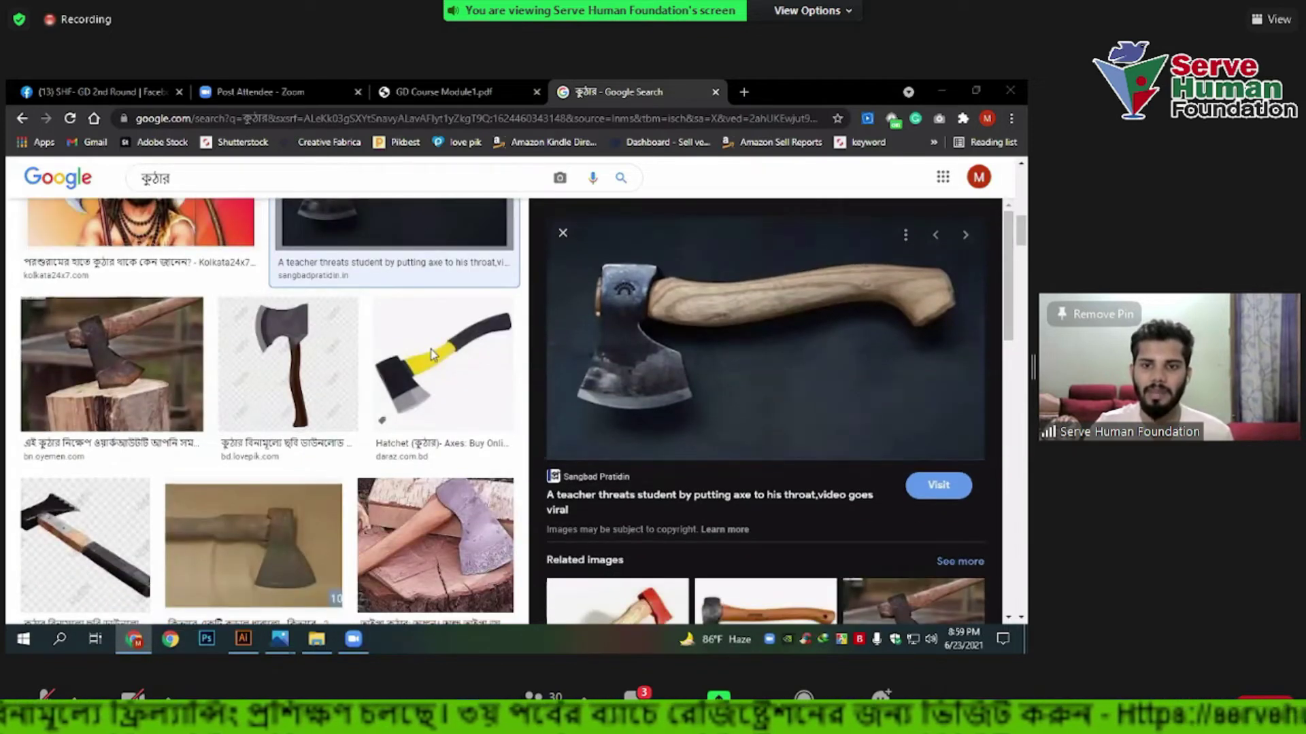
pyautogui.moveTo(765, 388)
pyautogui.scroll(2, 762, 340)
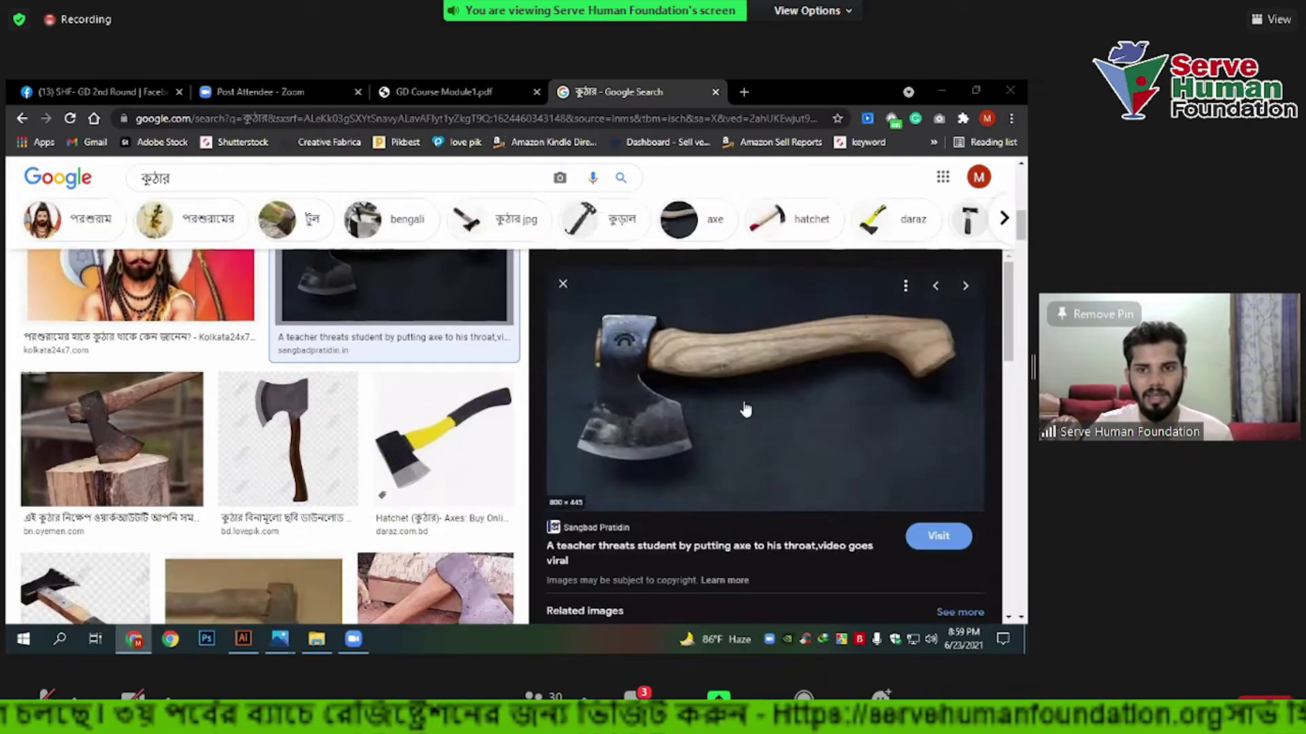
pyautogui.rightClick(745, 411)
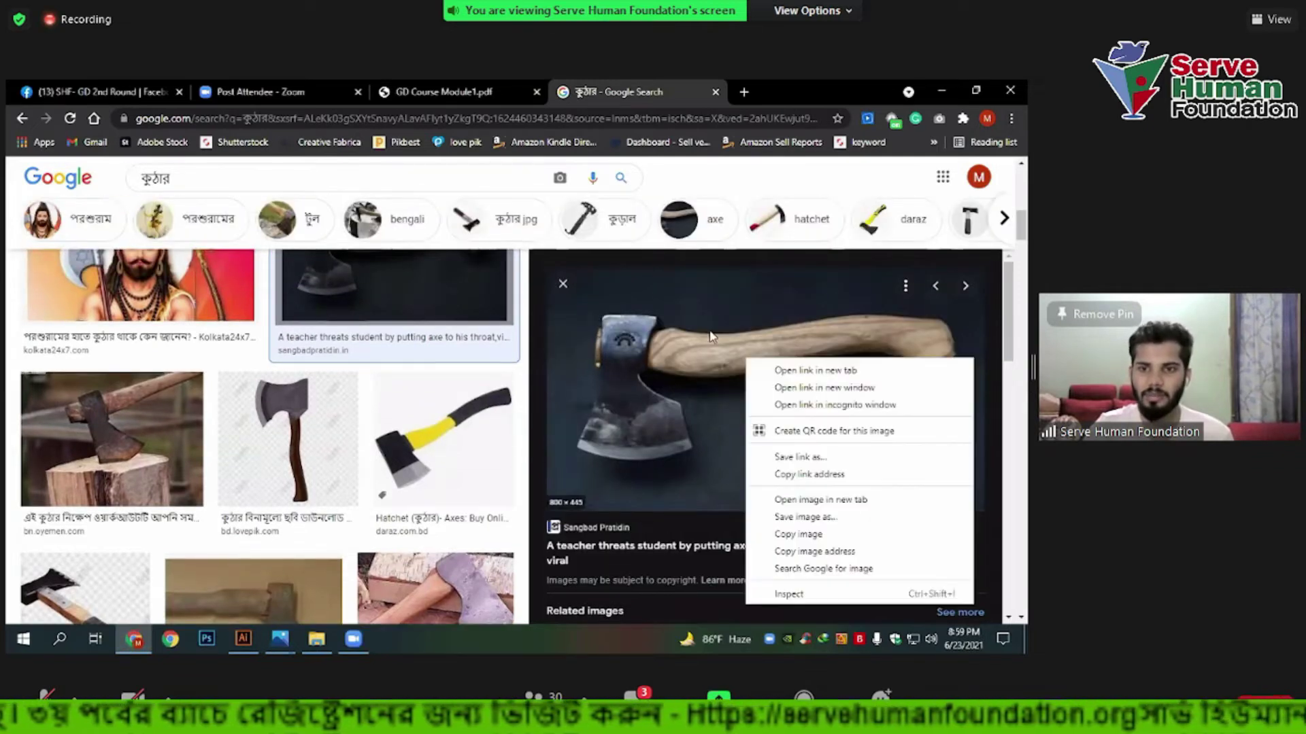
pyautogui.click(799, 535)
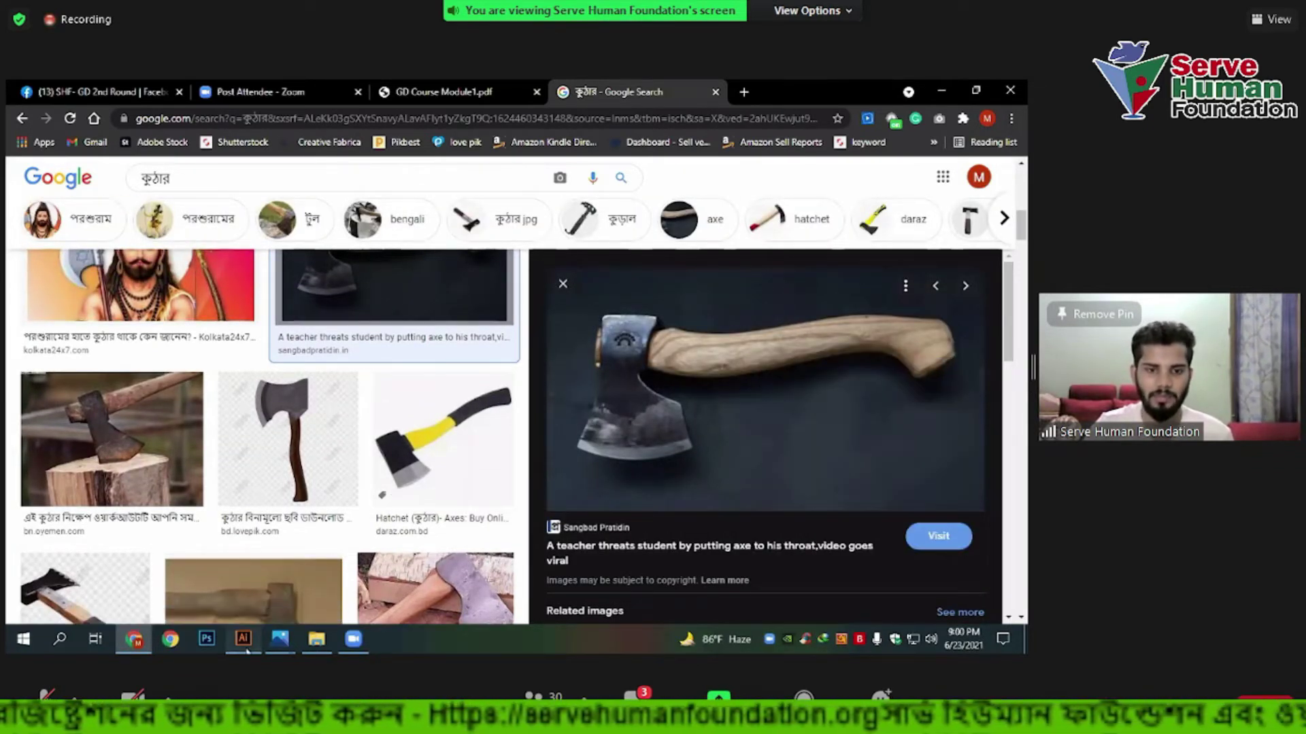
pyautogui.hotkey('alt', 'Tab')
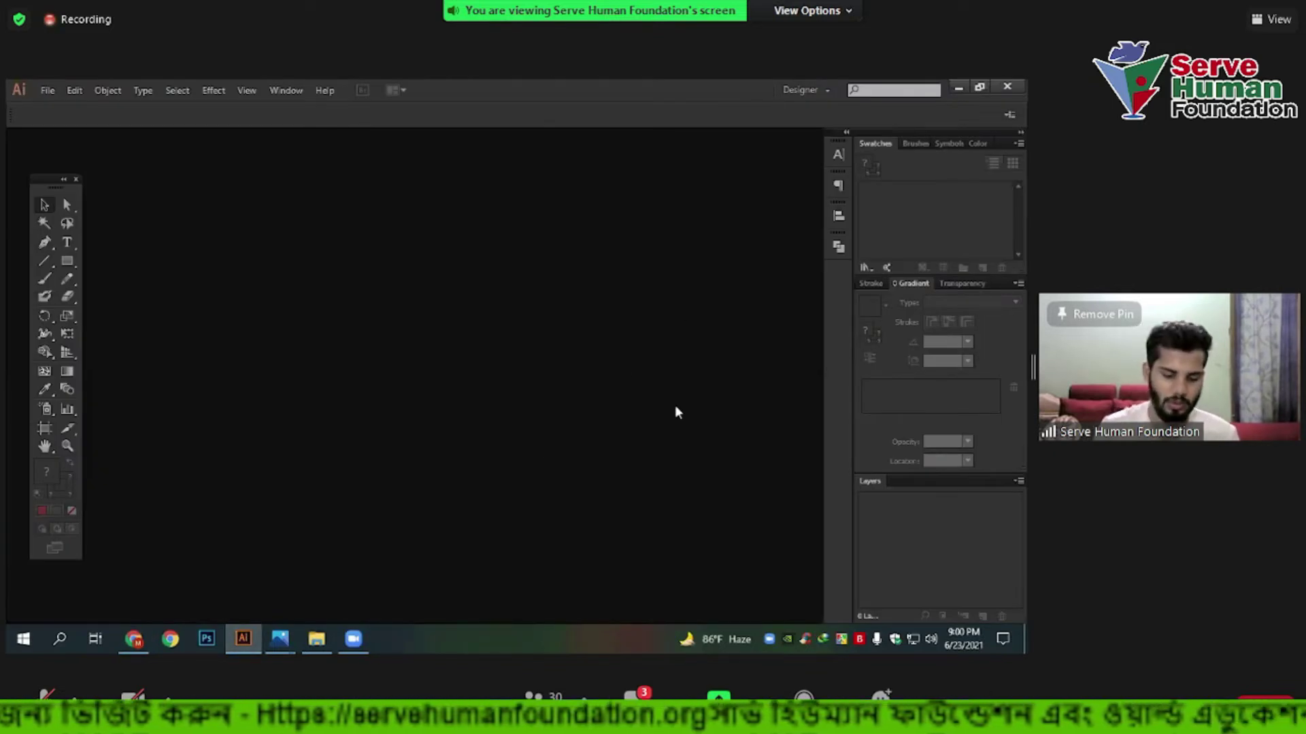
# Create a new blank Illustrator document and paste the axe photo onto its artboard.
pyautogui.hotkey('ctrl', 'n')
pyautogui.press('Return')
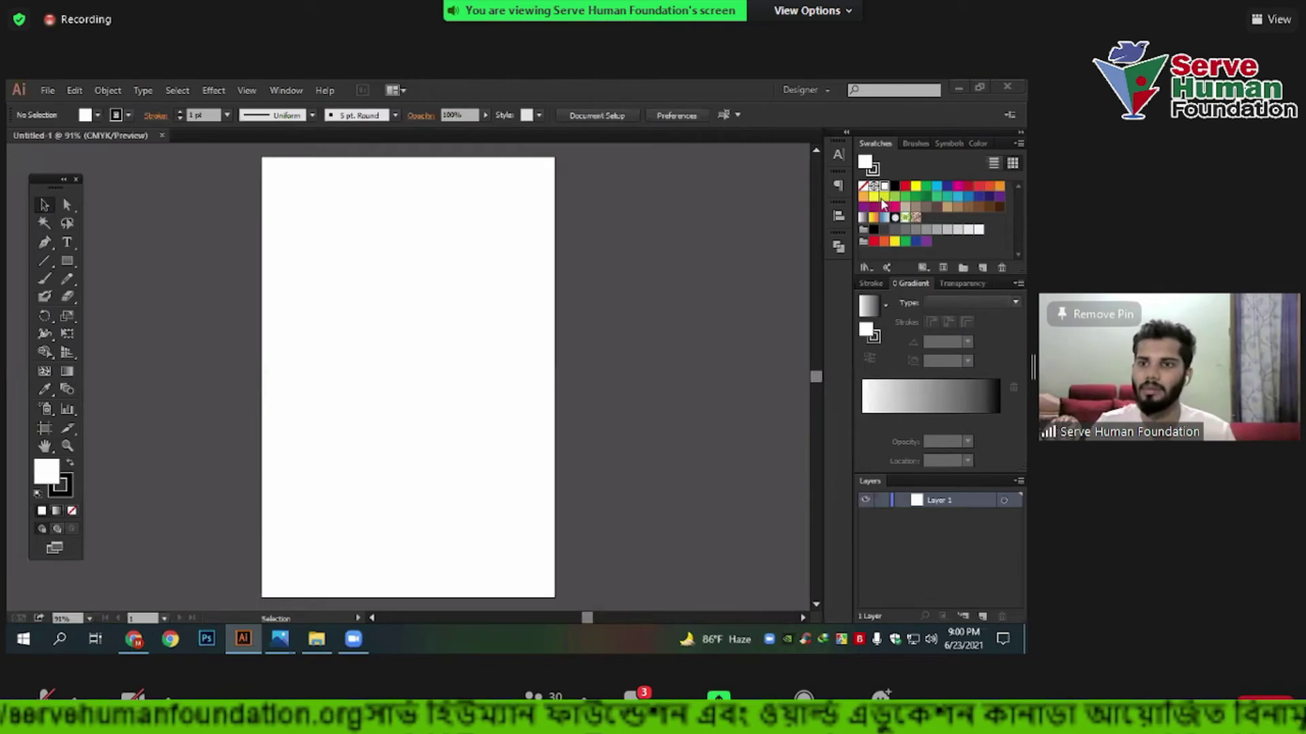
pyautogui.click(376, 357)
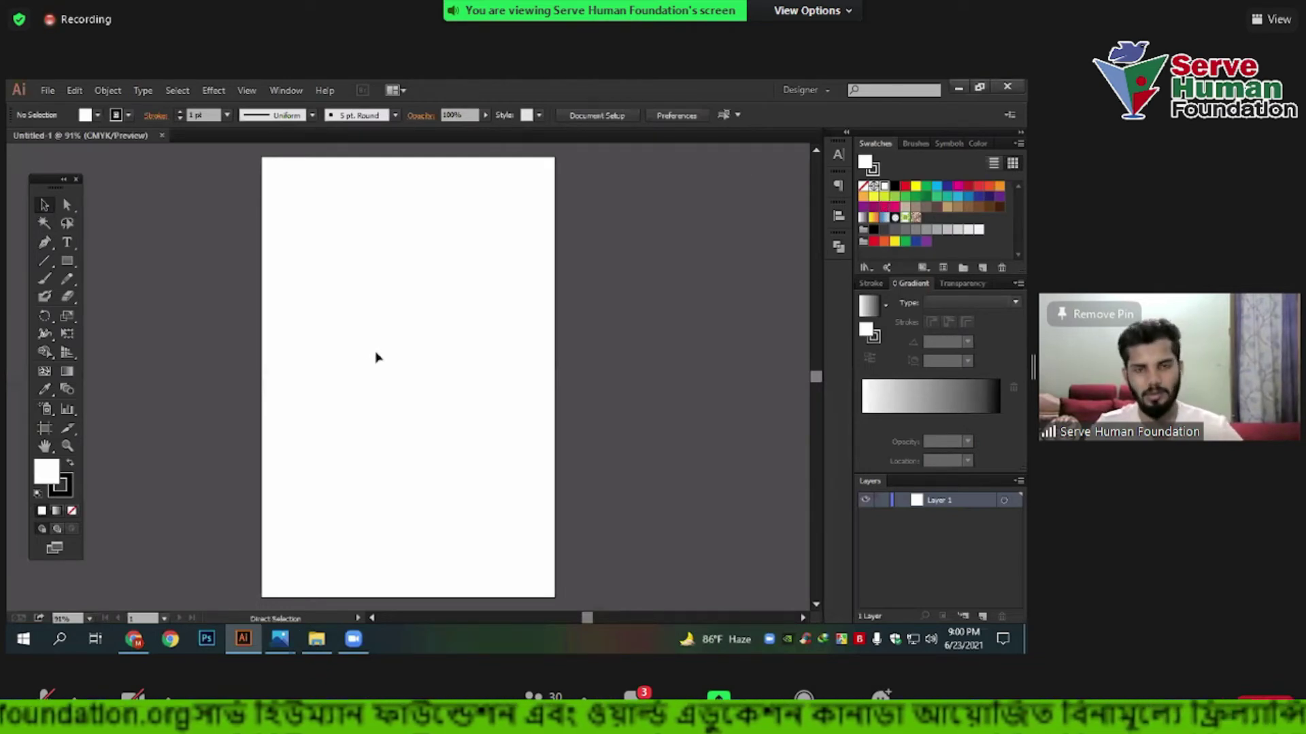
pyautogui.hotkey('ctrl', 'v')
# Resize the pasted axe photo on the artboard, keeping it centred.
pyautogui.moveTo(678, 376); pyautogui.dragTo(478, 377)
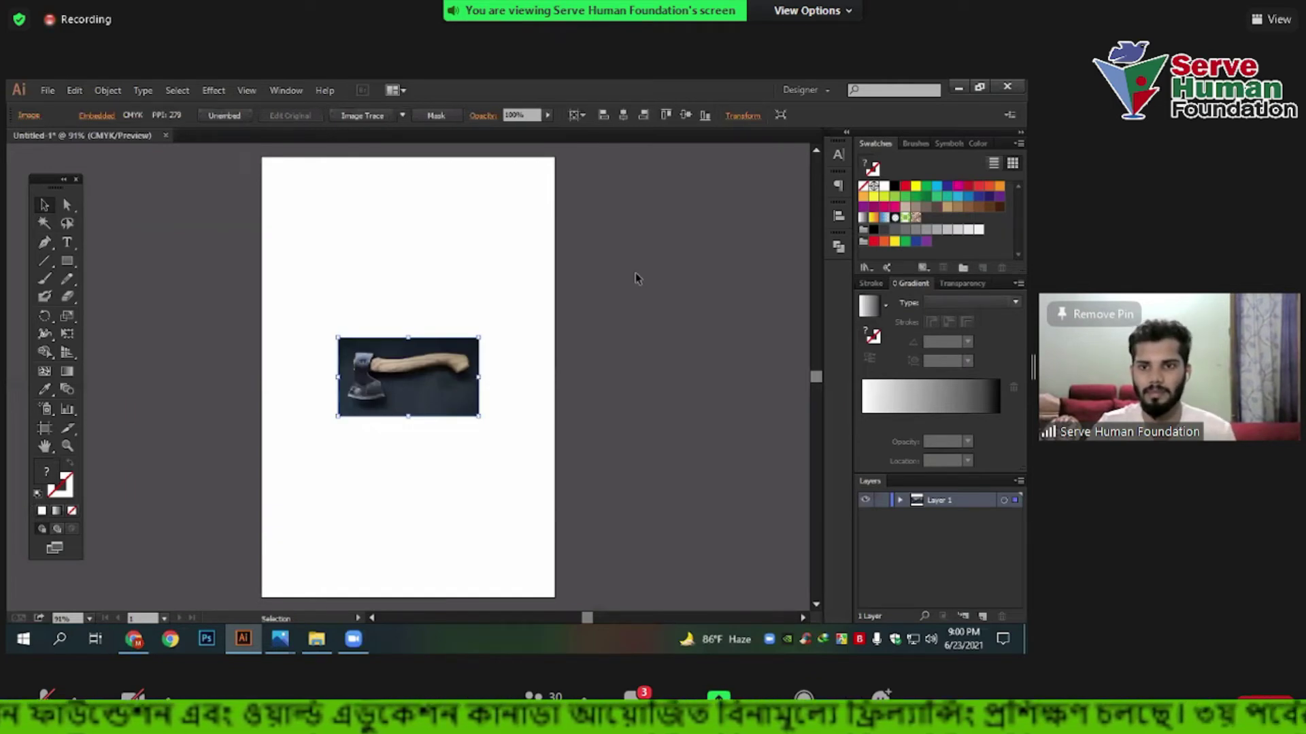
pyautogui.click(400, 468)
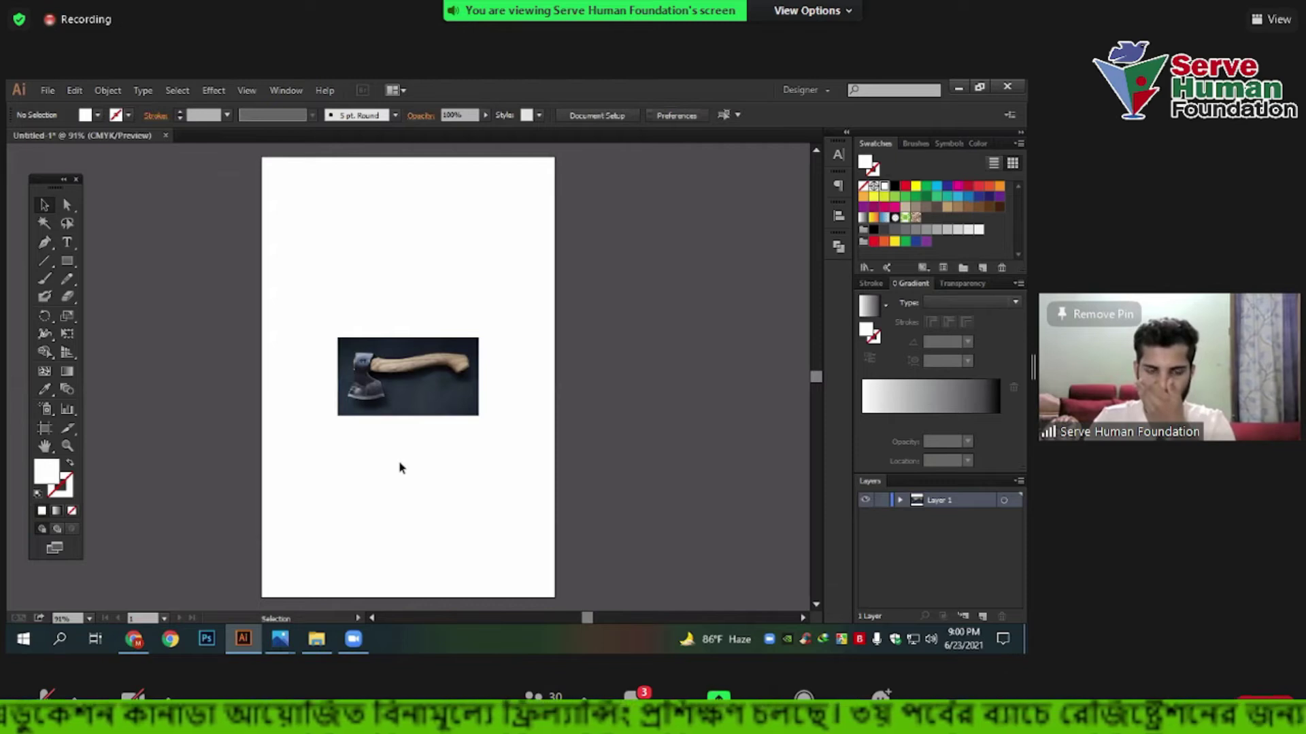
pyautogui.click(474, 342)
pyautogui.moveTo(478, 338); pyautogui.dragTo(529, 309)
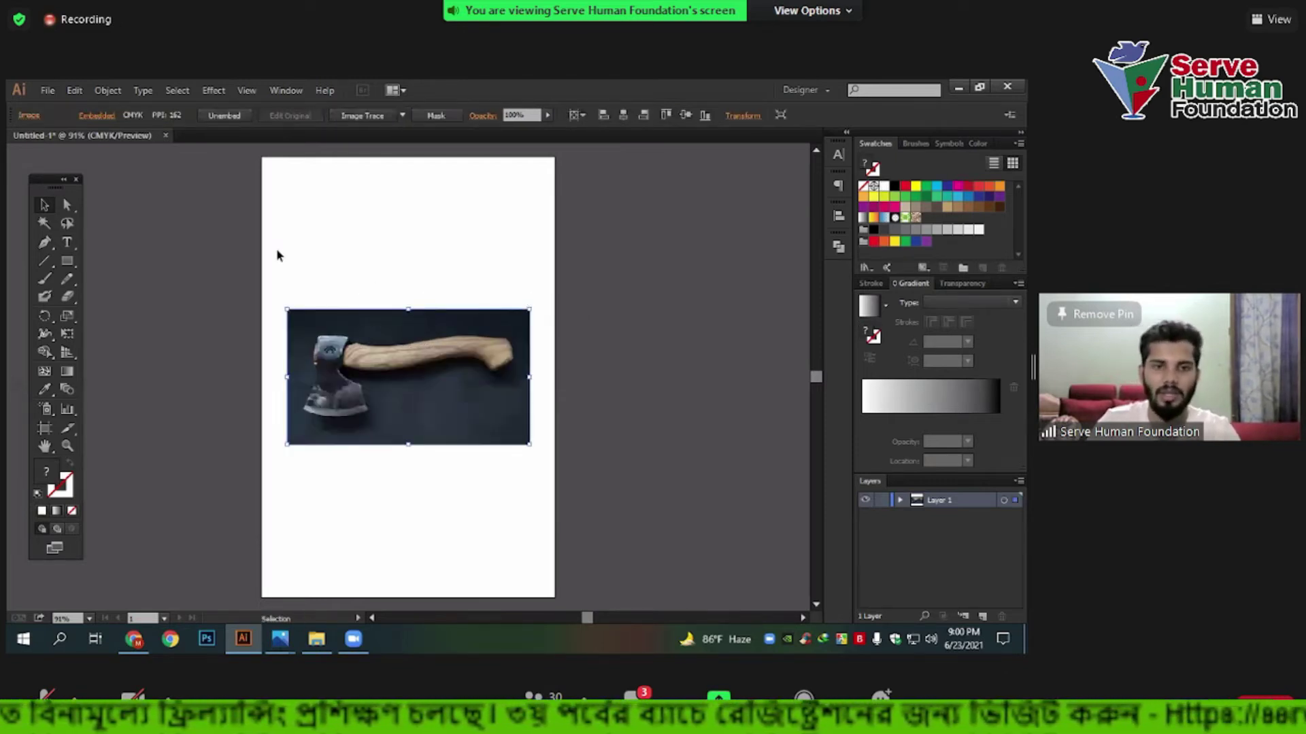
pyautogui.moveTo(276, 238); pyautogui.dragTo(548, 516)
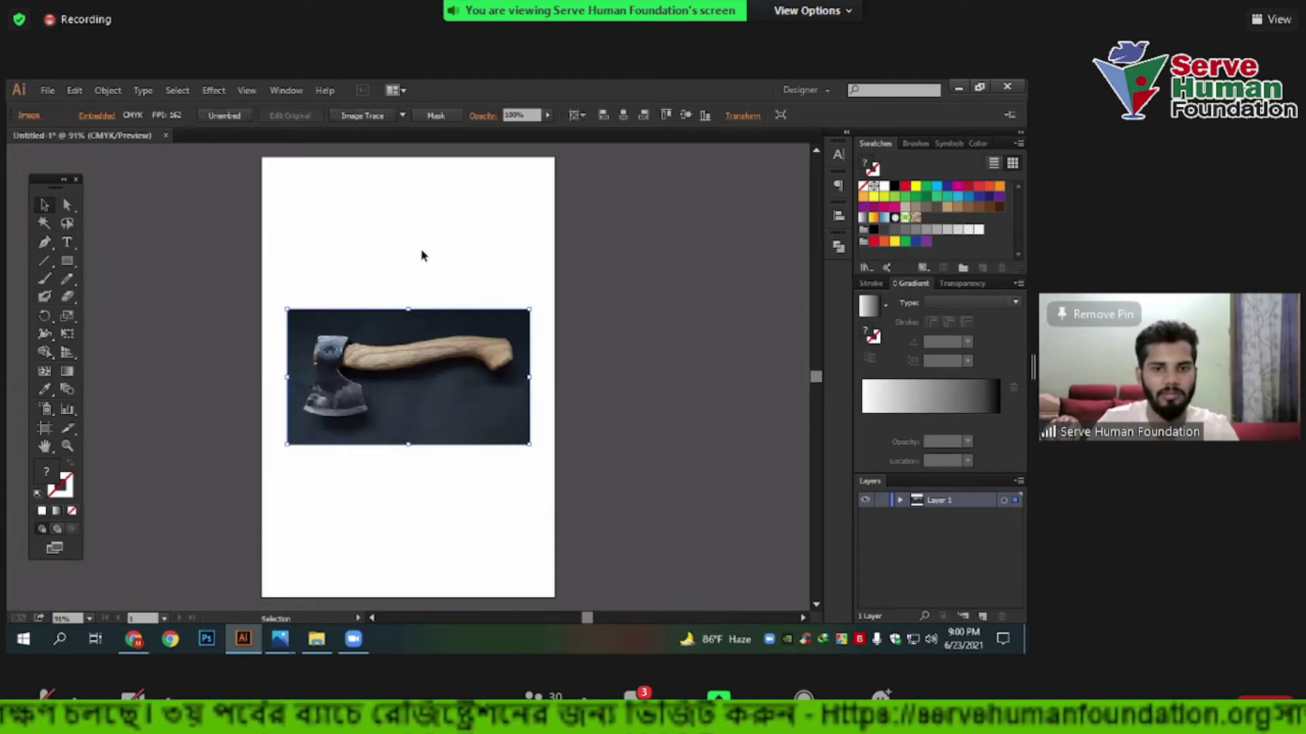
pyautogui.moveTo(362, 438); pyautogui.dragTo(395, 342)
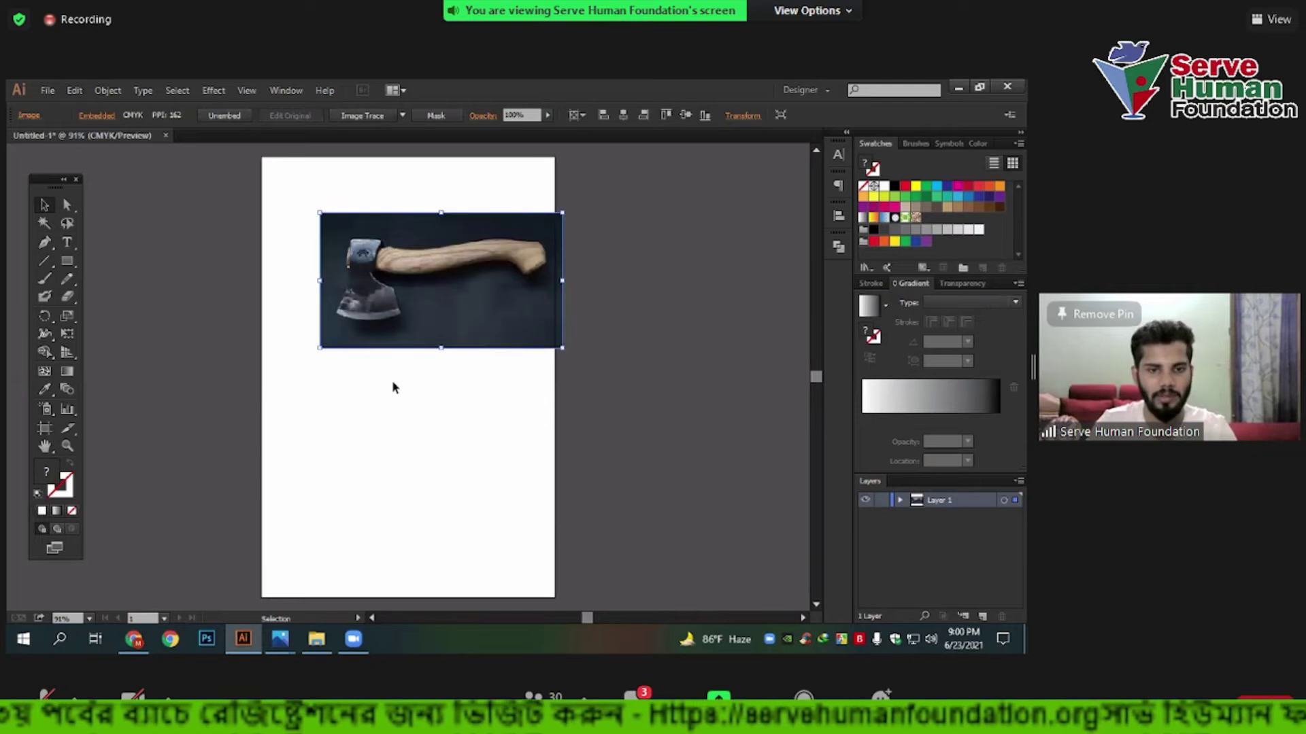
pyautogui.hotkey('ctrl', 'z')
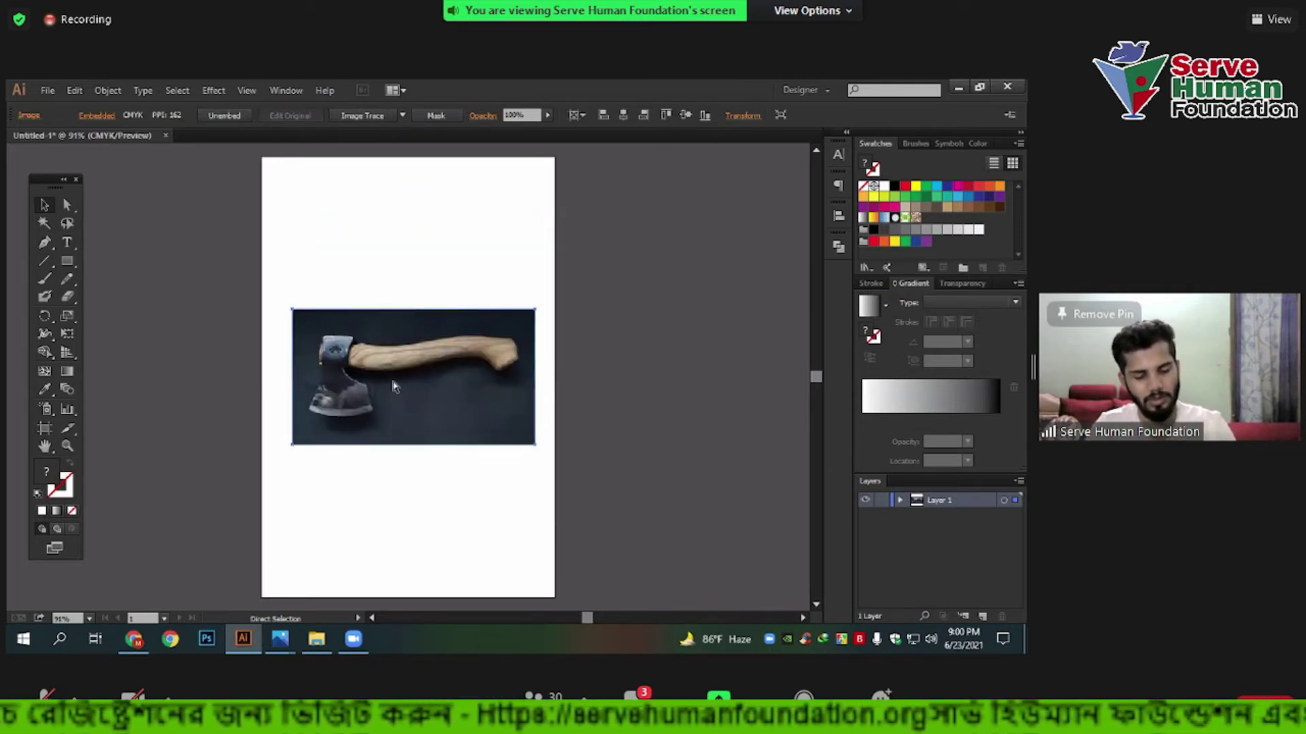
# Lock the axe photo in Layer 1 so it cannot move.
pyautogui.moveTo(279, 248); pyautogui.dragTo(483, 516)
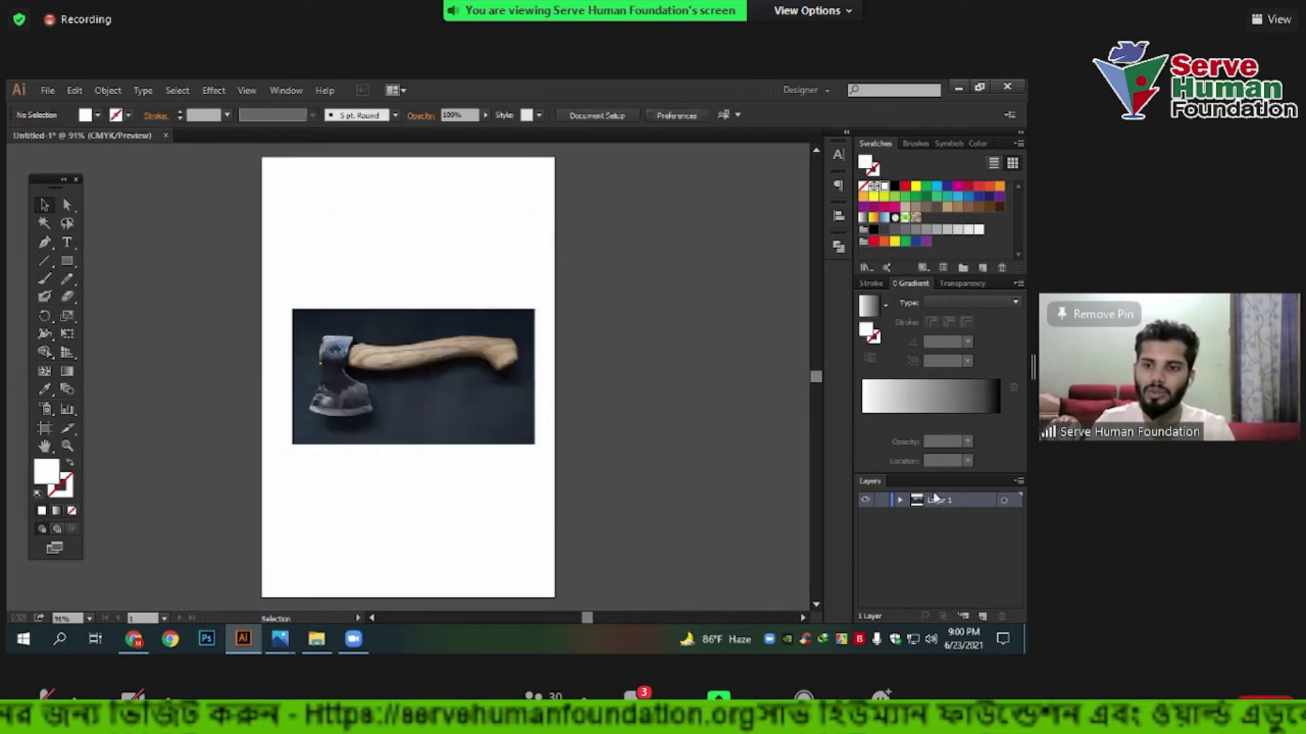
pyautogui.click(900, 501)
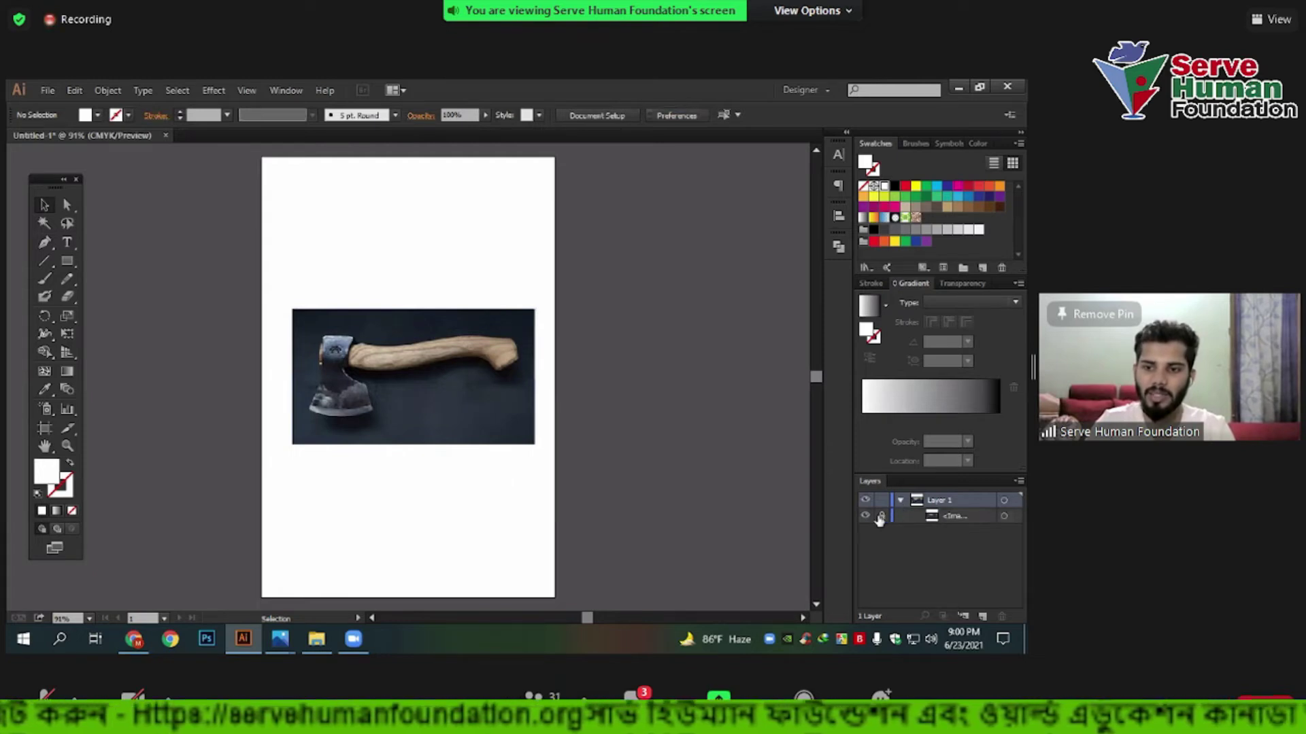
pyautogui.click(882, 517)
# Unlock the axe photo, nudge it slightly up on the artboard, and lock it again.
pyautogui.scroll(1, 413, 412)
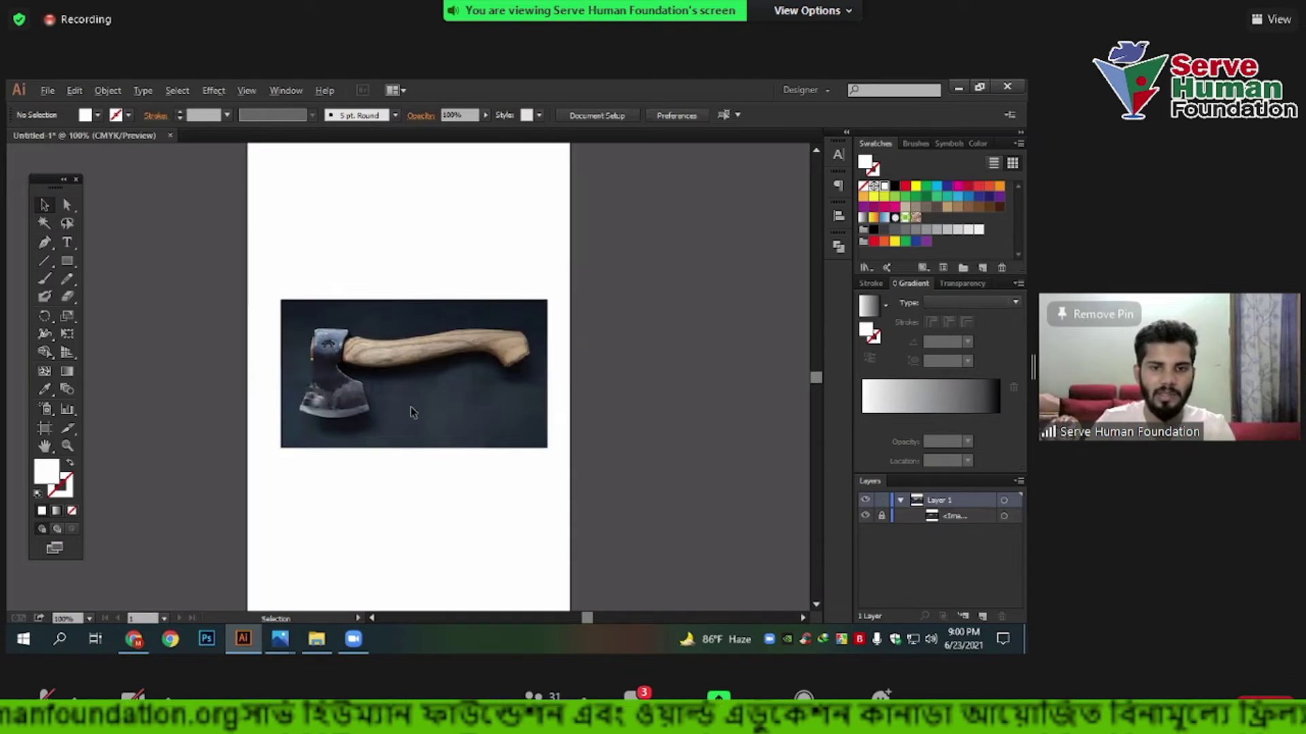
pyautogui.moveTo(198, 219); pyautogui.dragTo(535, 523)
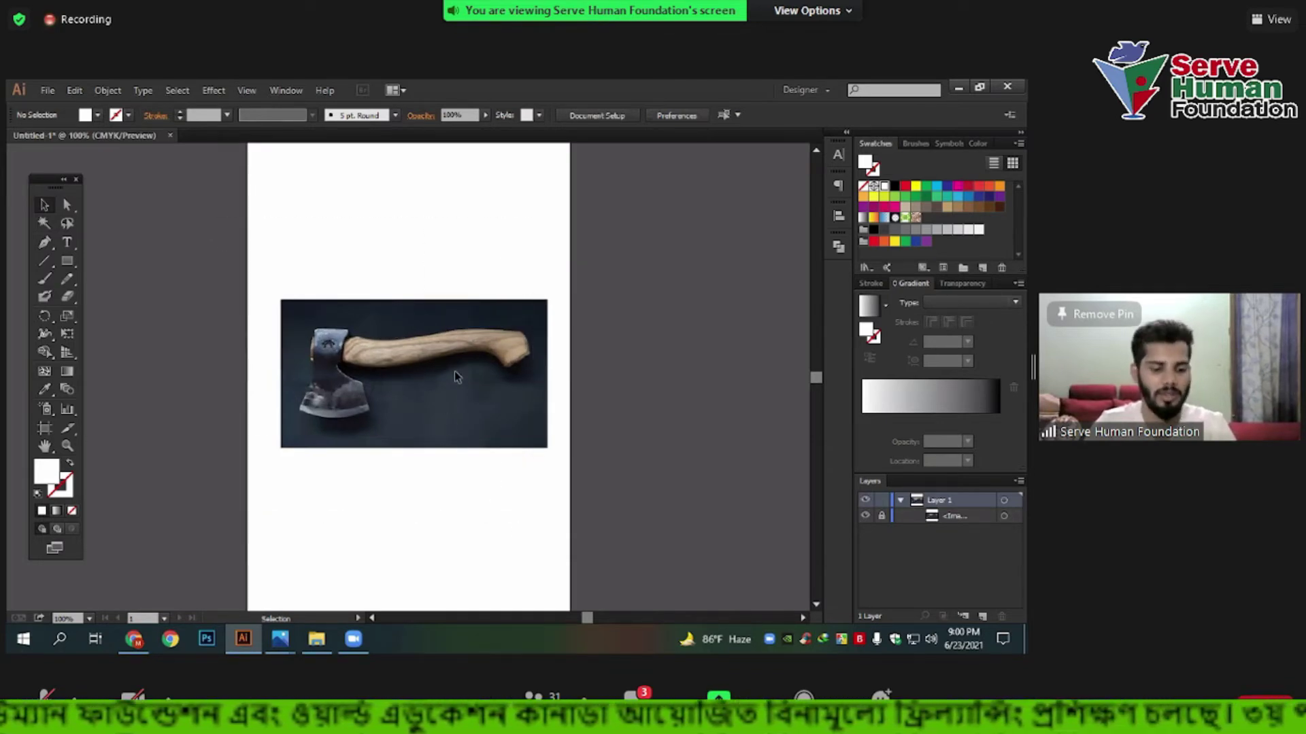
pyautogui.hotkey('ctrl', 'alt', '2')
pyautogui.moveTo(445, 357); pyautogui.dragTo(432, 329)
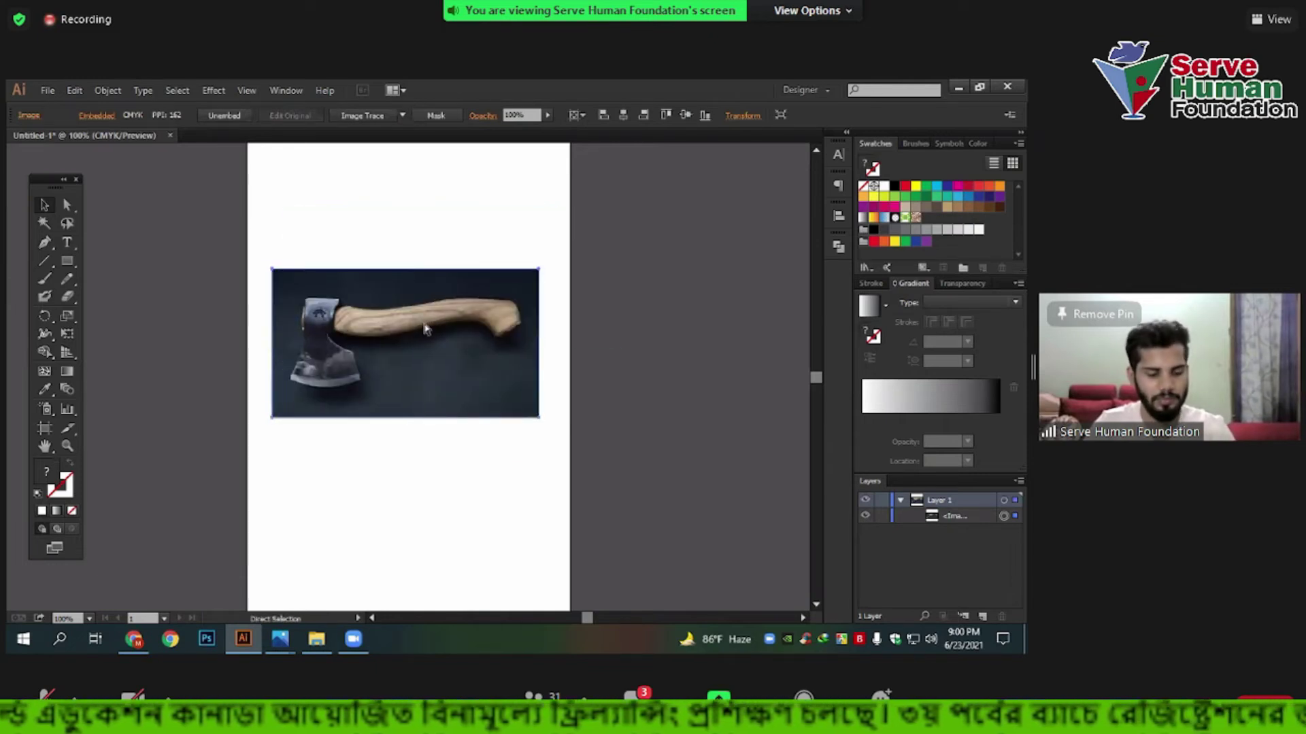
pyautogui.hotkey('ctrl', '2')
# Zoom in on the blade and trace a trial curve along its cutting edge, then undo it.
pyautogui.scroll(2, 378, 421)
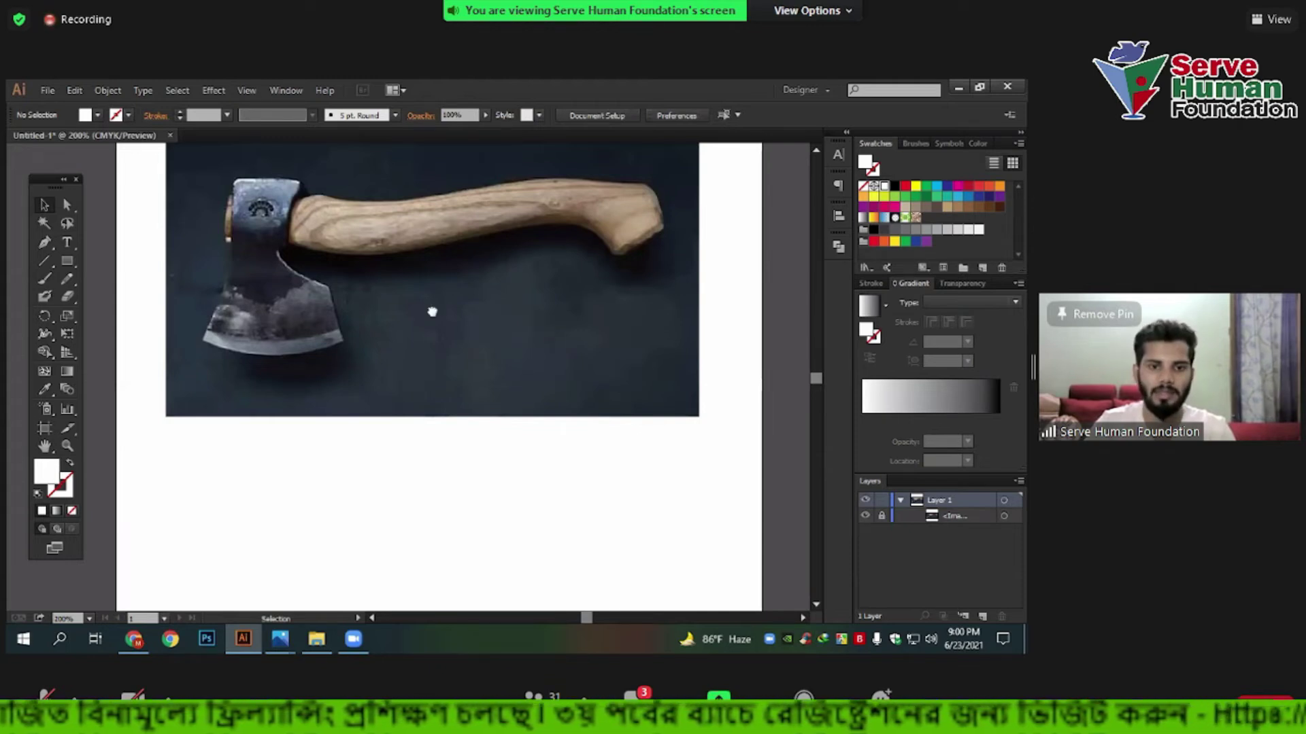
pyautogui.scroll(2, 385, 331)
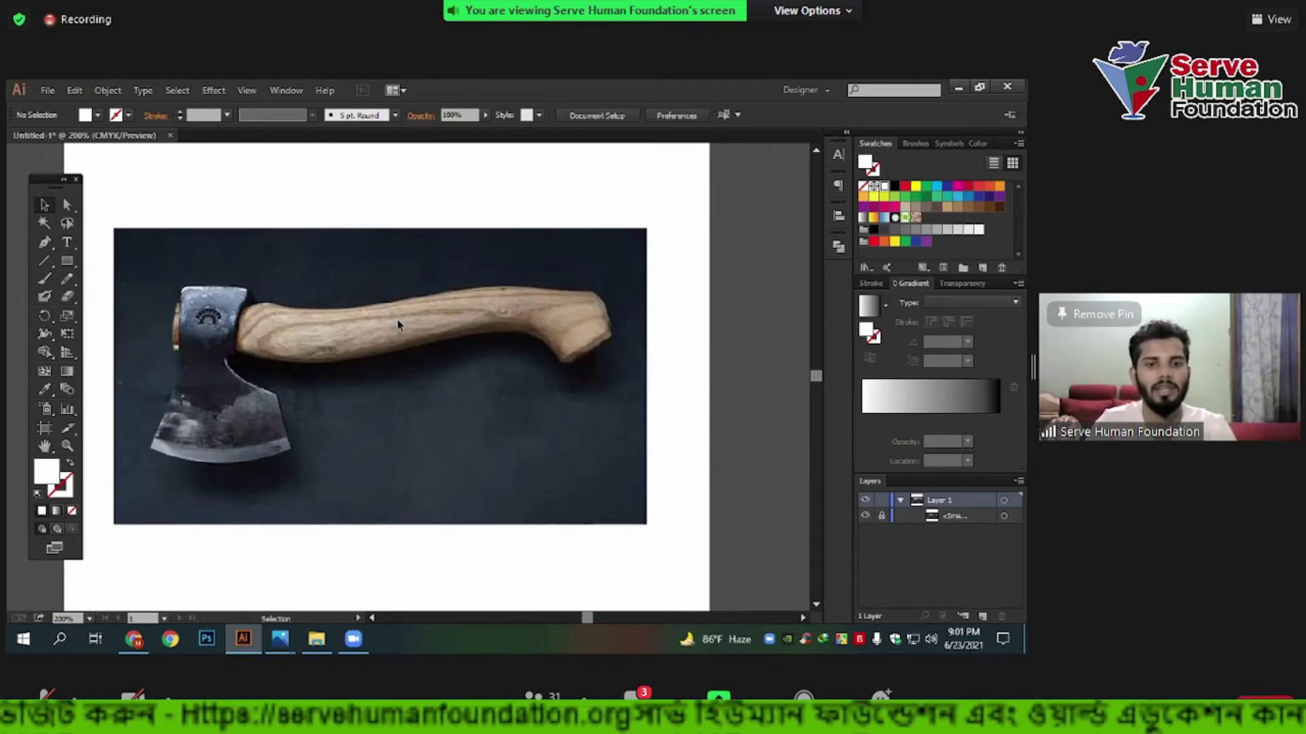
pyautogui.moveTo(414, 337); pyautogui.dragTo(347, 333)
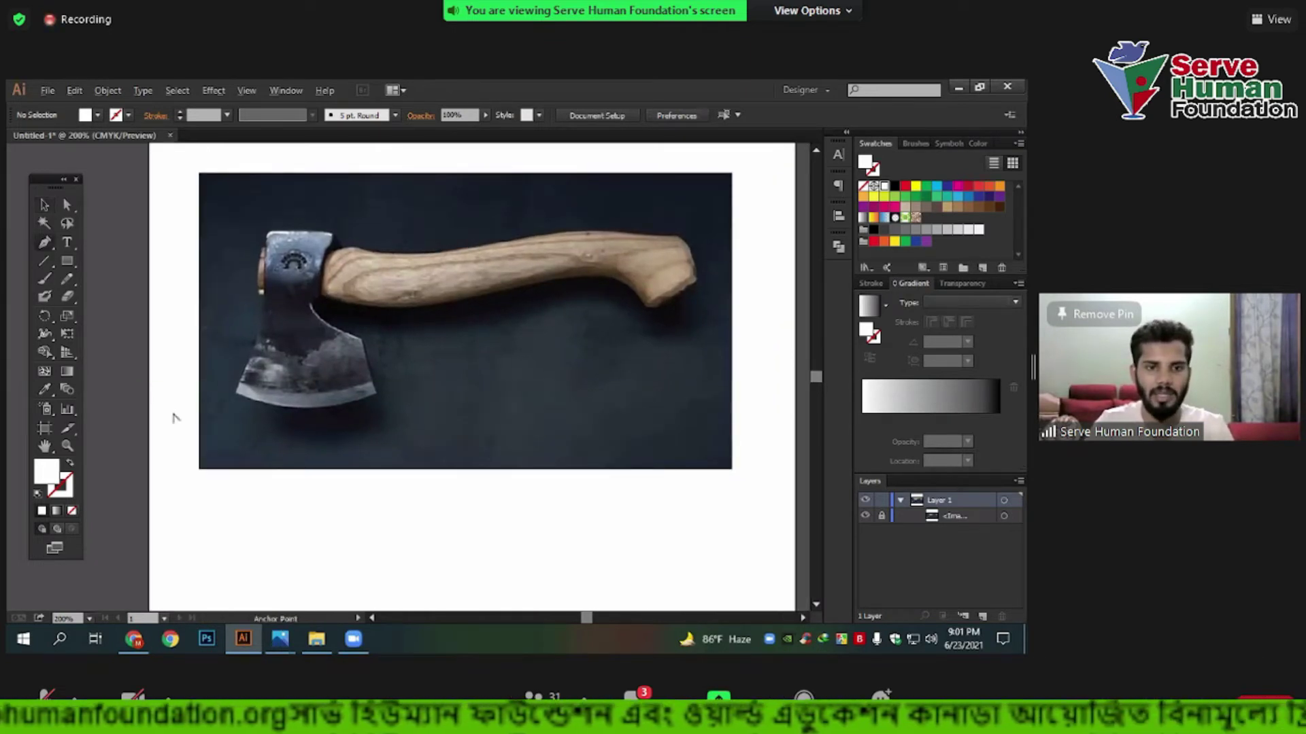
pyautogui.scroll(3, 306, 401)
pyautogui.moveTo(144, 502); pyautogui.dragTo(170, 570)
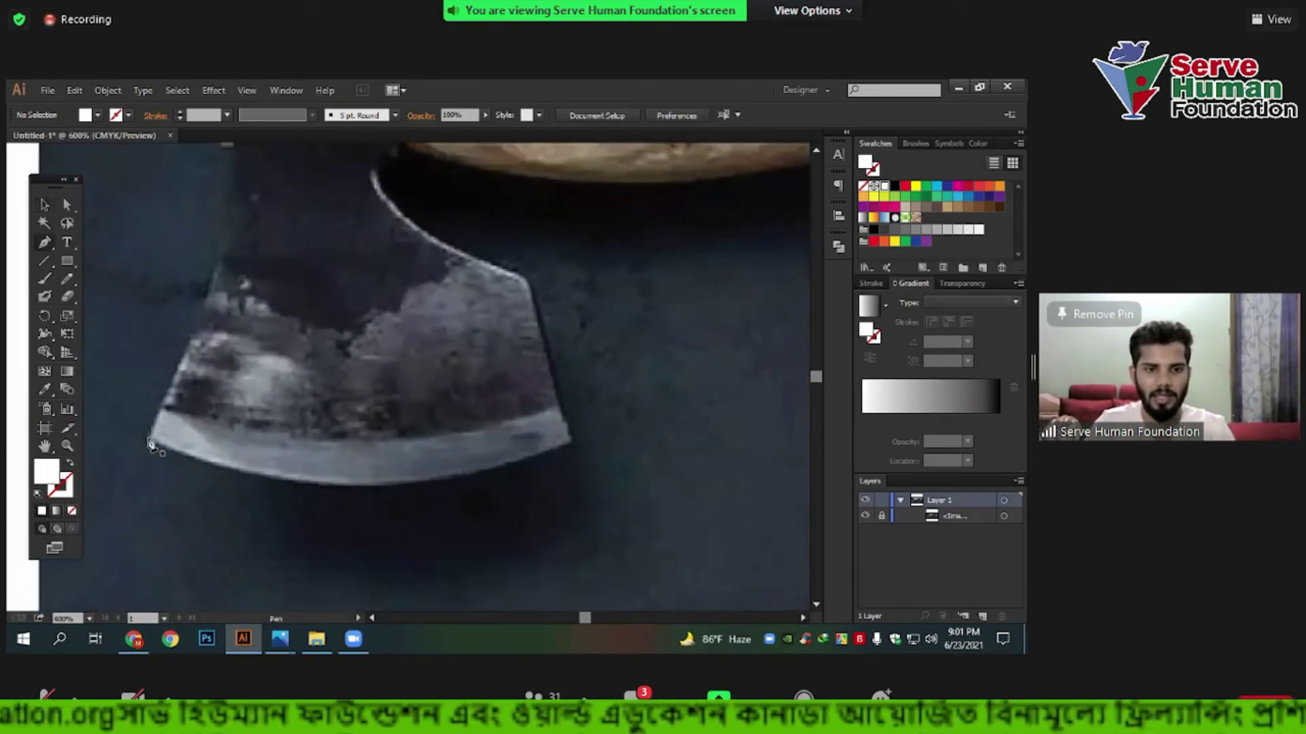
pyautogui.click(148, 439)
pyautogui.moveTo(571, 443); pyautogui.dragTo(711, 345)
pyautogui.click(45, 204)
pyautogui.click(698, 485)
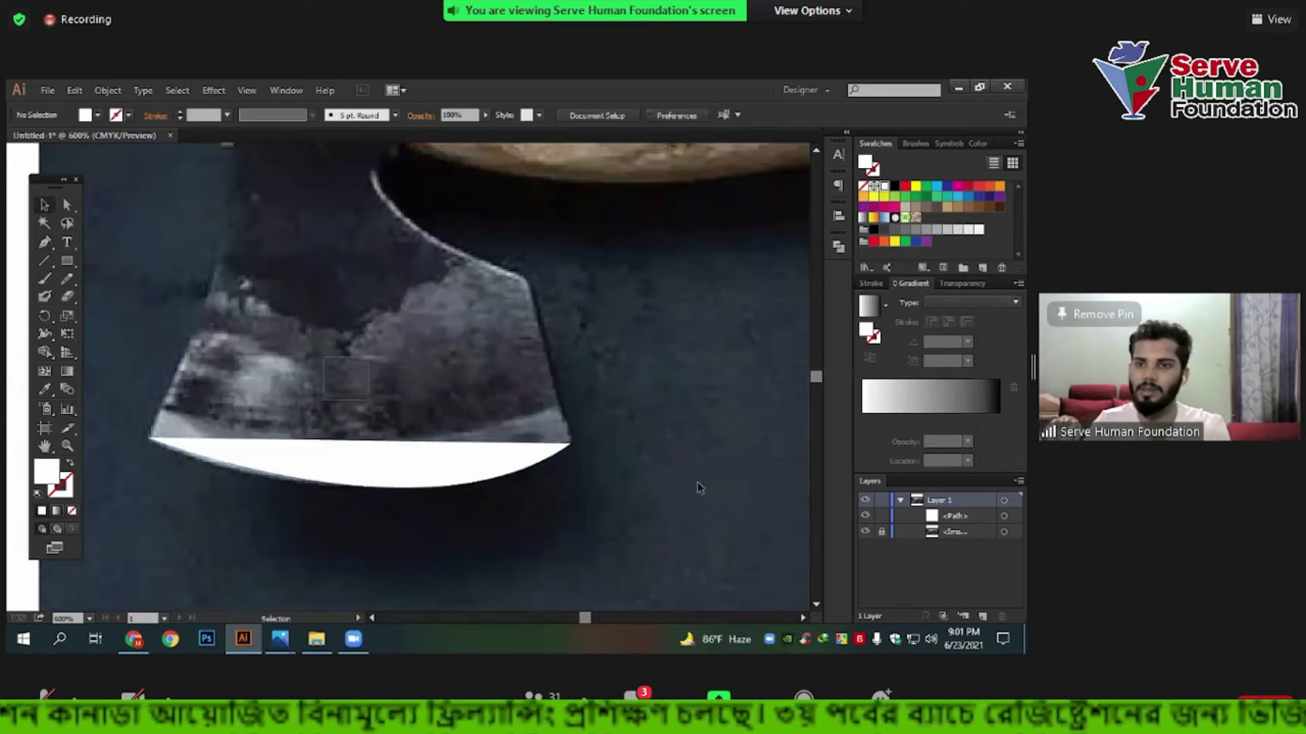
pyautogui.hotkey('ctrl', 'z')
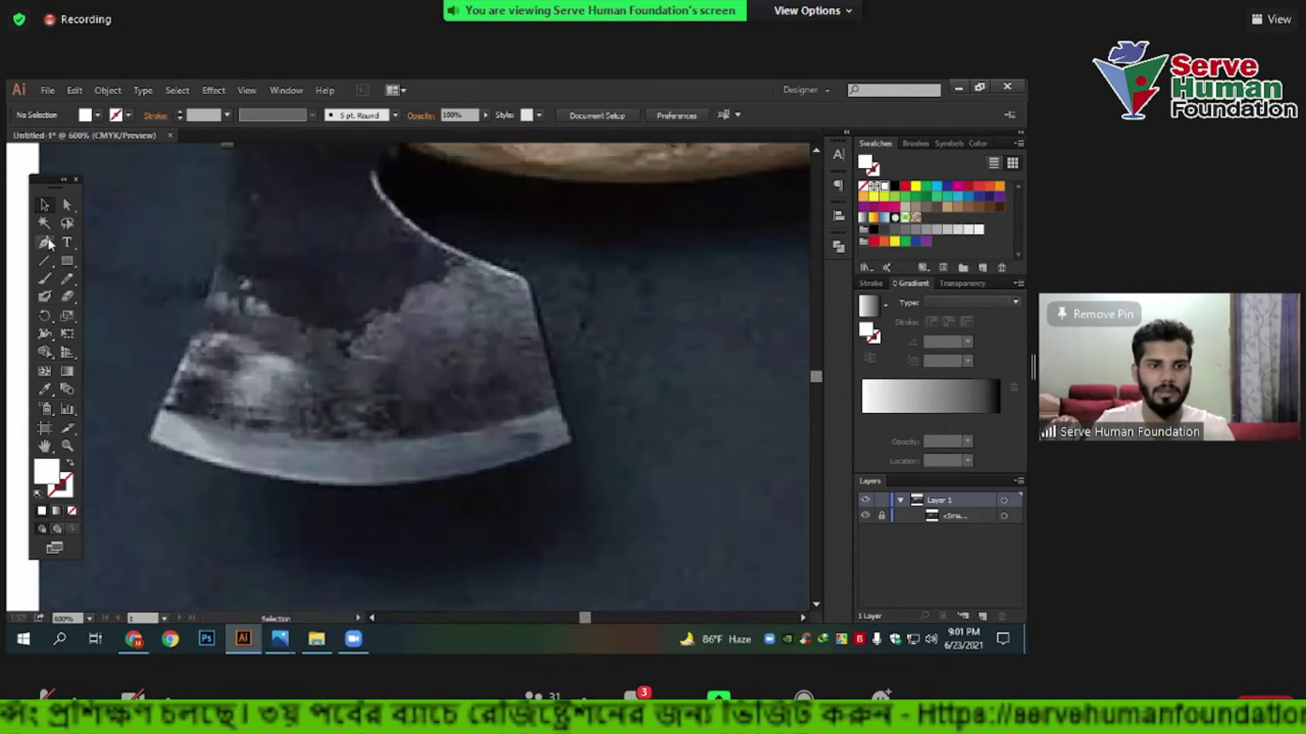
# Redraw the blade's curved cutting edge as a white-stroked, unfilled path.
pyautogui.click(150, 442)
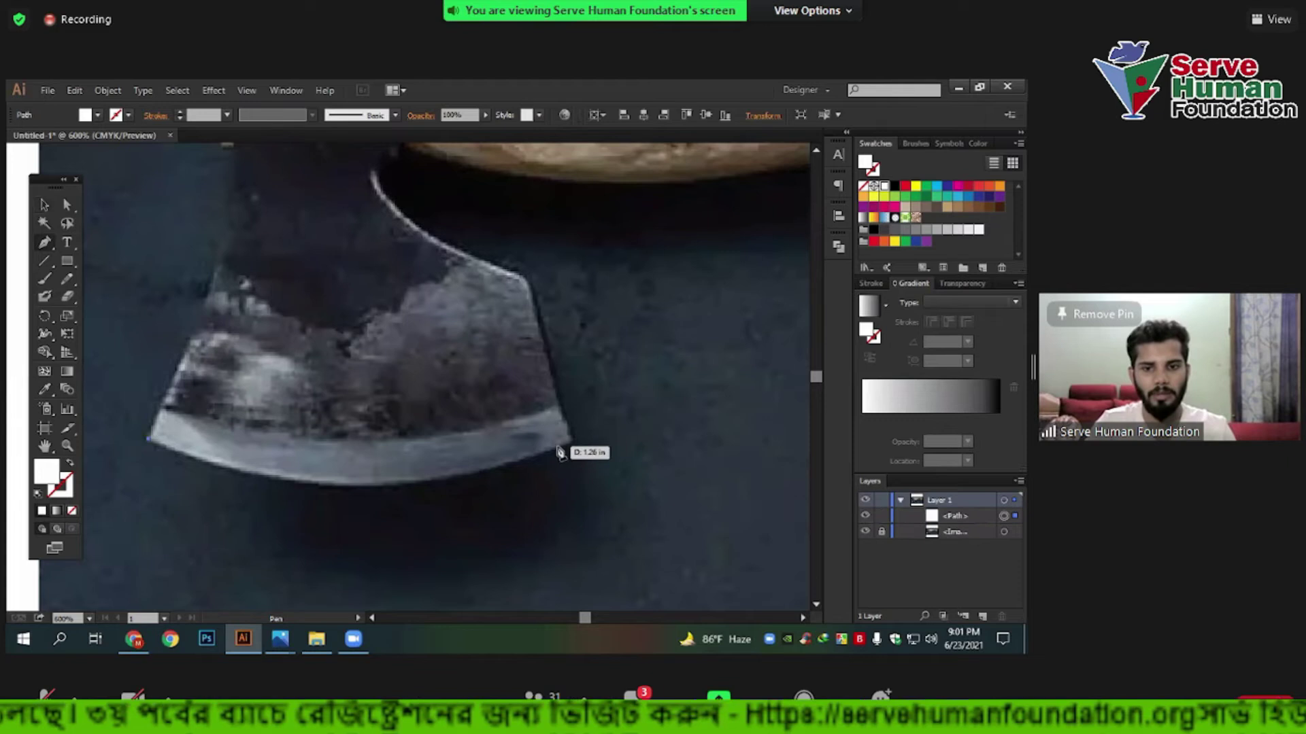
pyautogui.moveTo(571, 449); pyautogui.dragTo(663, 351)
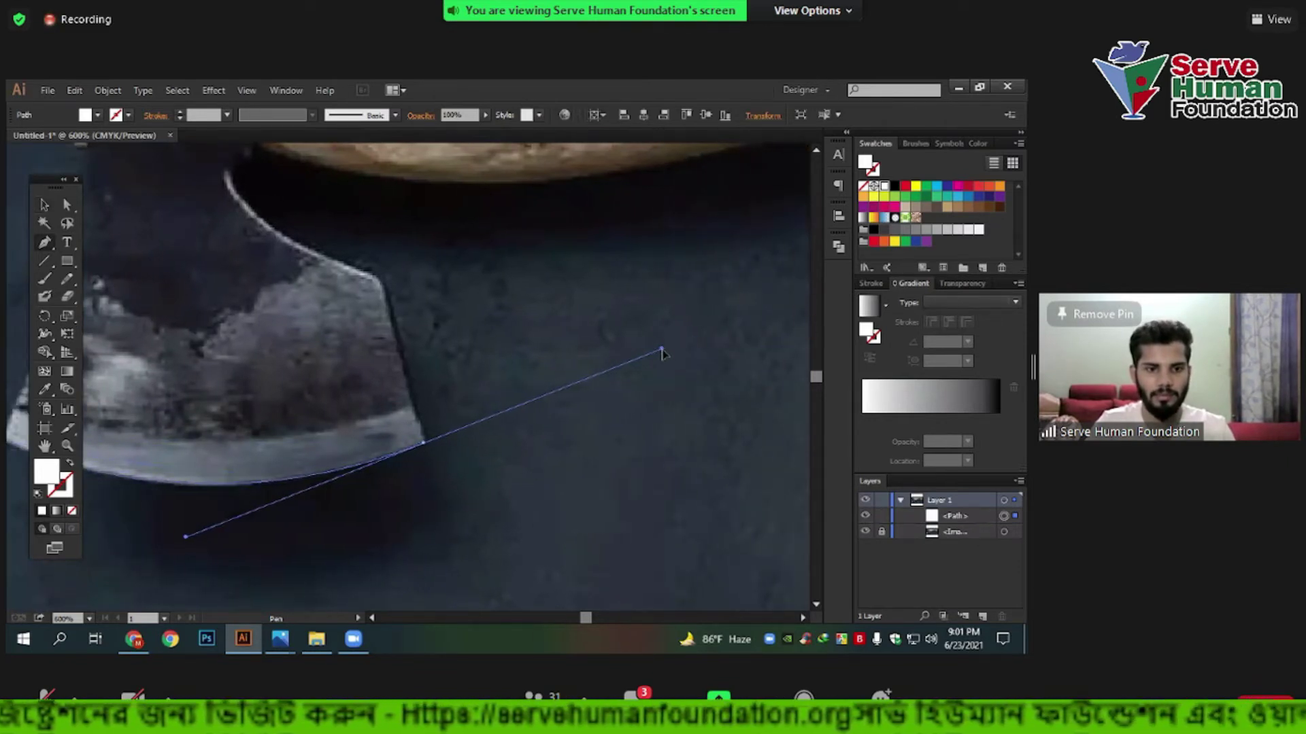
pyautogui.press('space')
pyautogui.moveTo(534, 395); pyautogui.dragTo(705, 387)
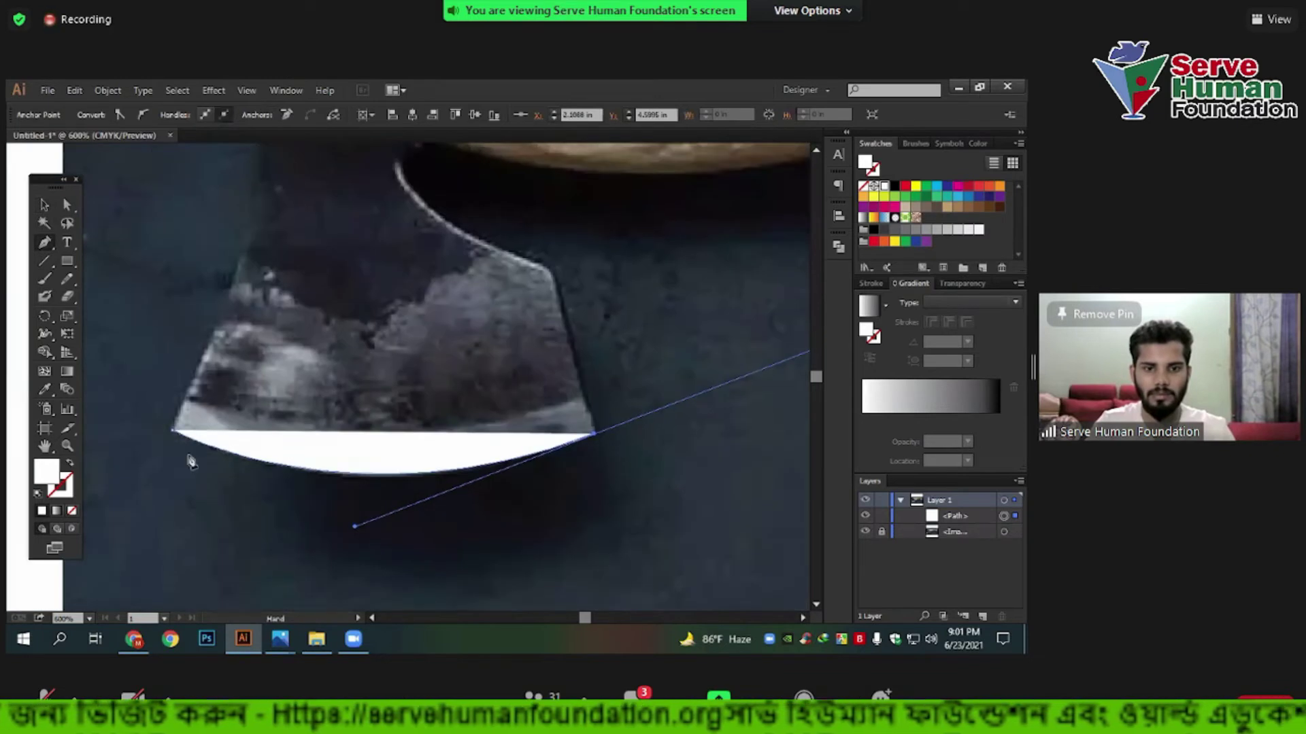
pyautogui.click(69, 466)
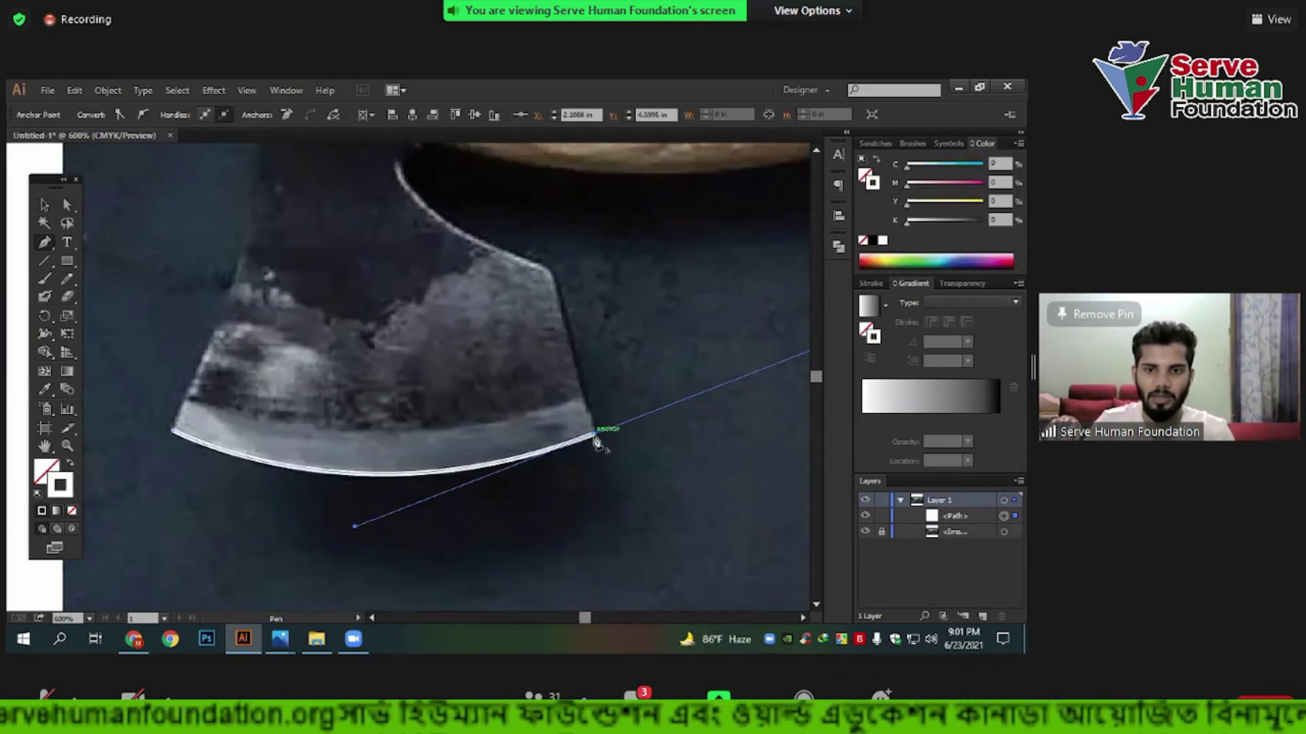
pyautogui.moveTo(596, 441)
pyautogui.mouseDown()
pyautogui.moveTo(612, 445)
pyautogui.moveTo(598, 437)
pyautogui.moveTo(399, 485)
pyautogui.mouseUp()
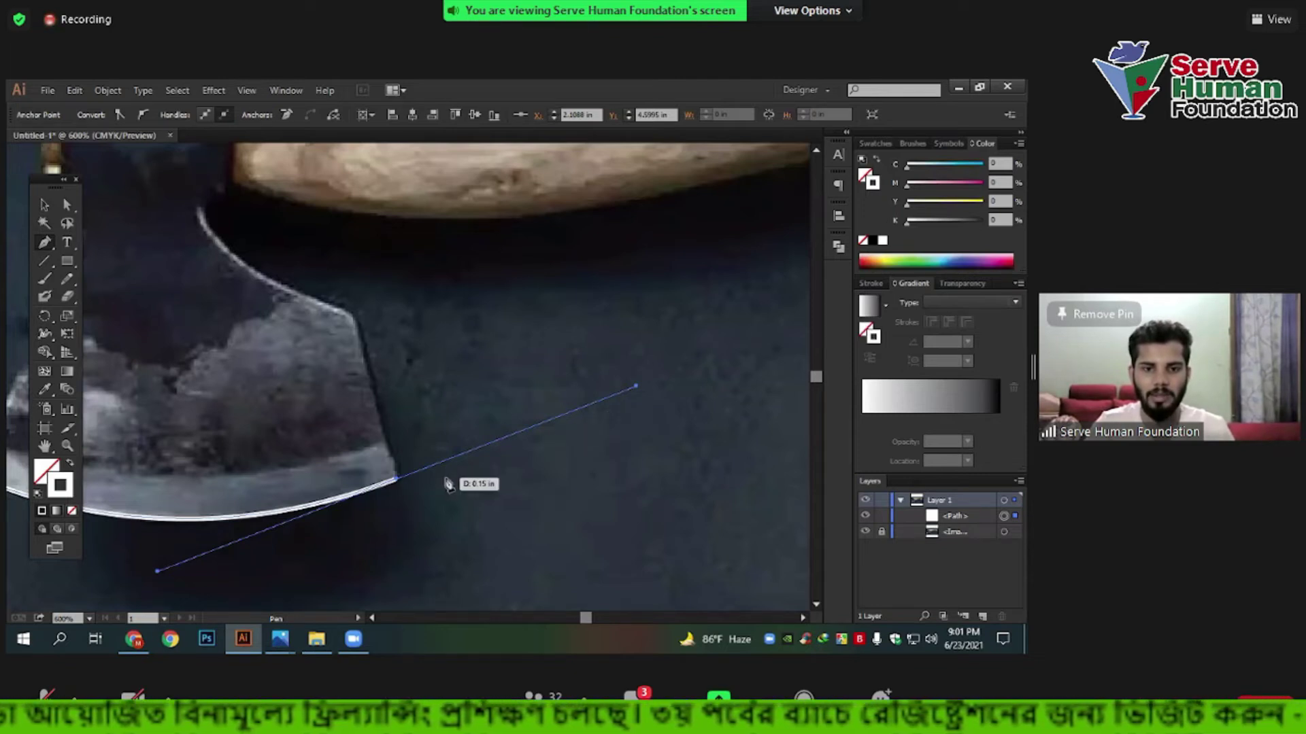
pyautogui.moveTo(398, 487)
pyautogui.mouseDown()
pyautogui.moveTo(410, 482)
pyautogui.moveTo(399, 479)
pyautogui.mouseUp()
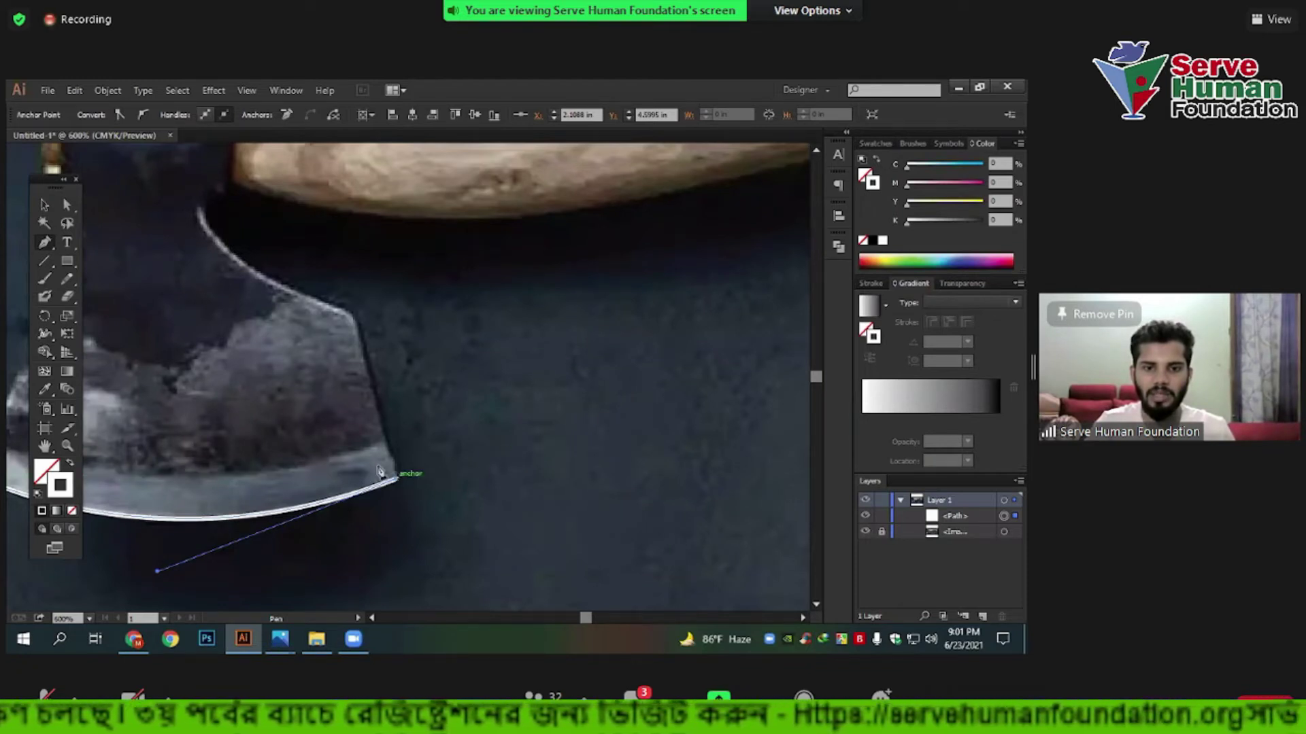
# Try placing outline points along the blade's upper edge, undoing the misplaced ones.
pyautogui.click(280, 355)
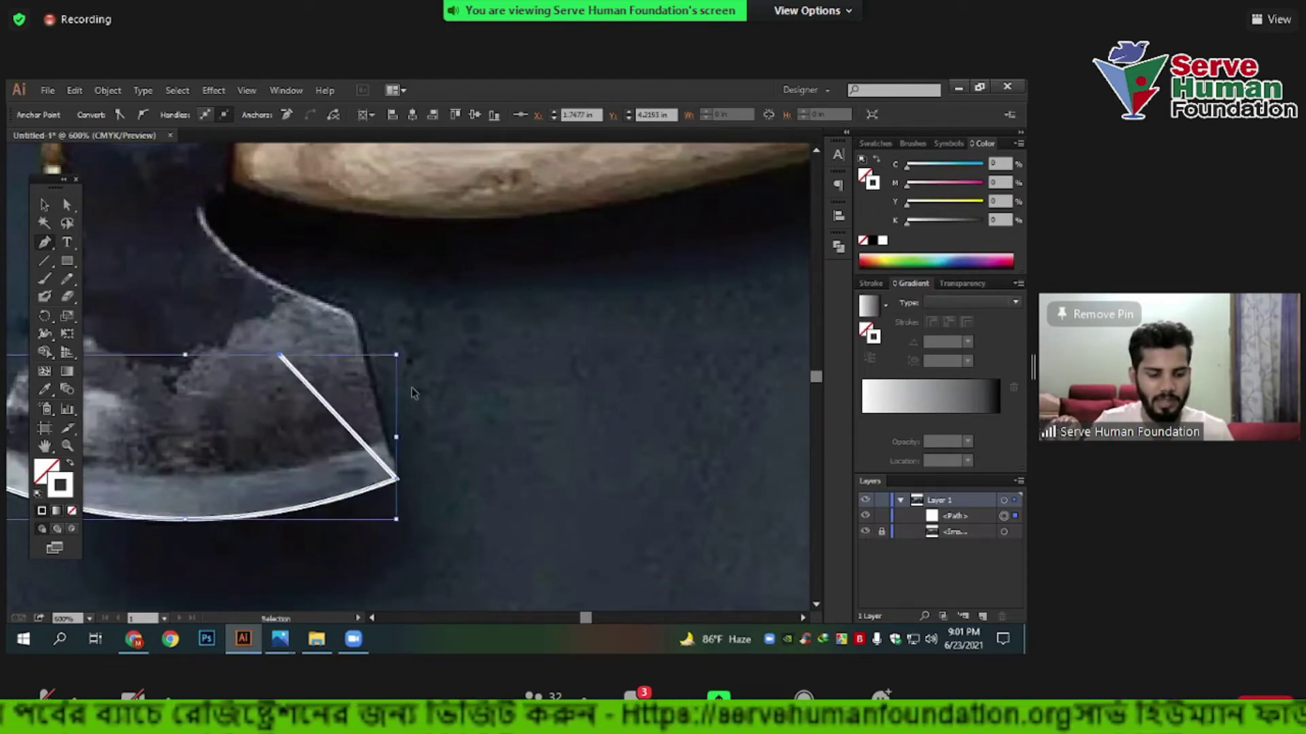
pyautogui.hotkey('ctrl', 'z')
pyautogui.click(590, 356)
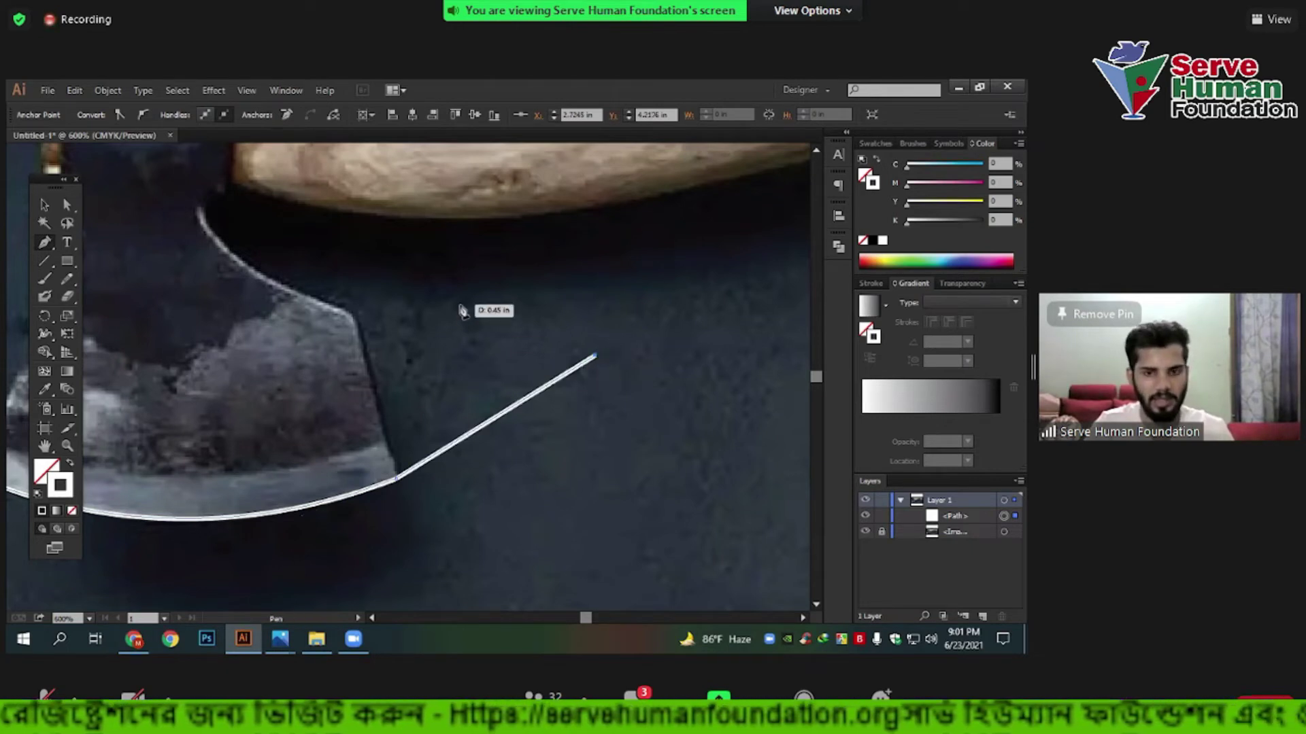
pyautogui.hotkey('ctrl', 'z')
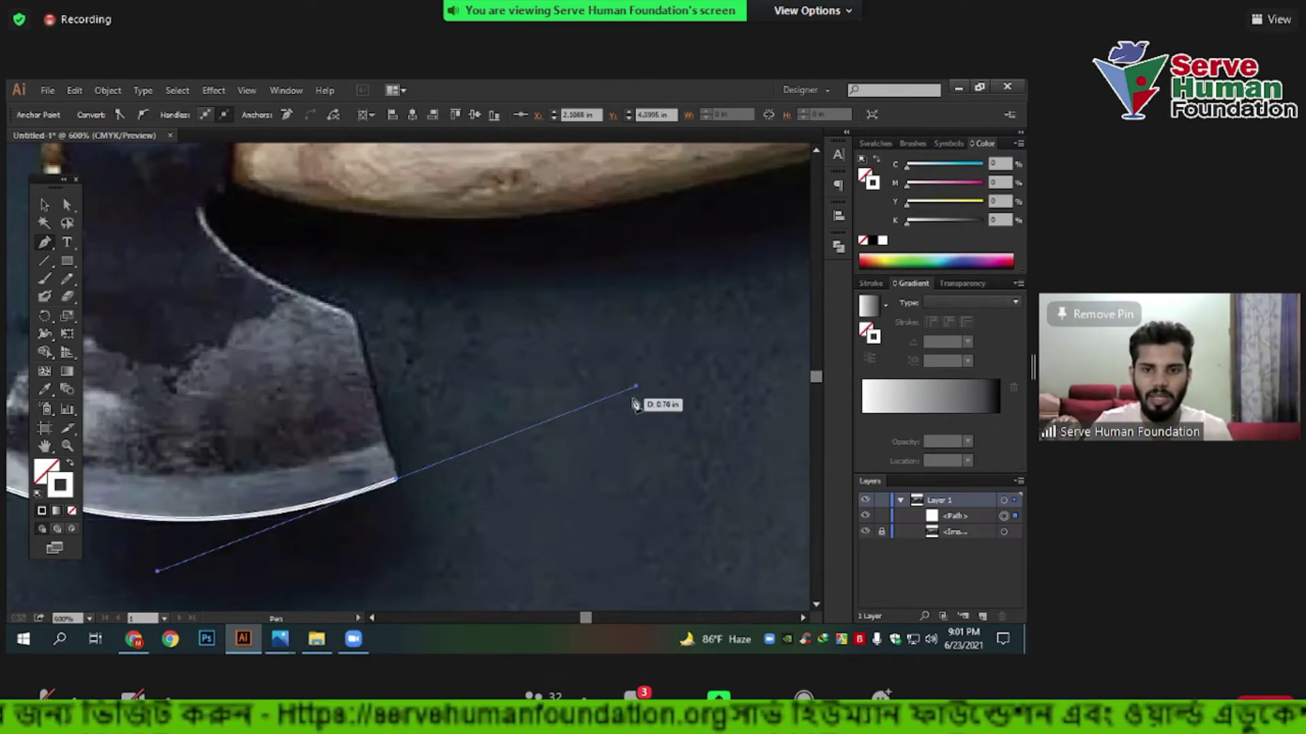
pyautogui.click(355, 318)
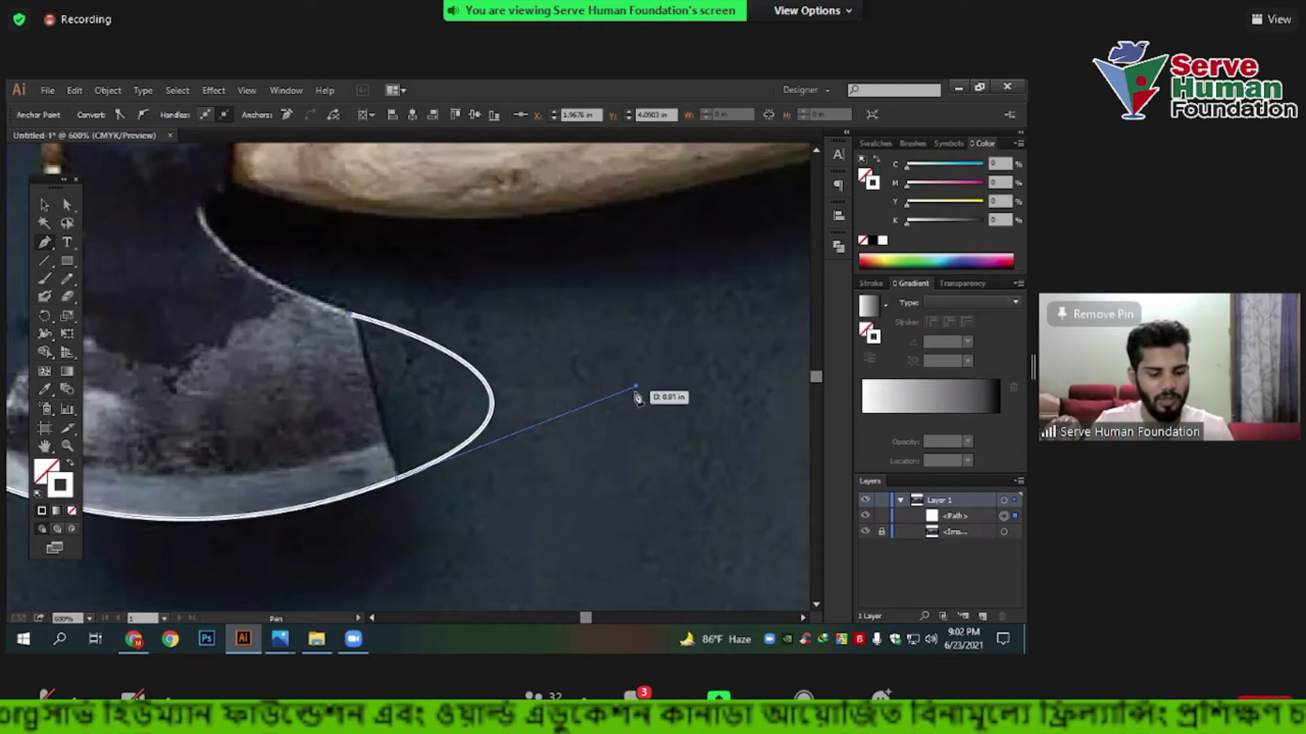
pyautogui.hotkey('ctrl', 'z')
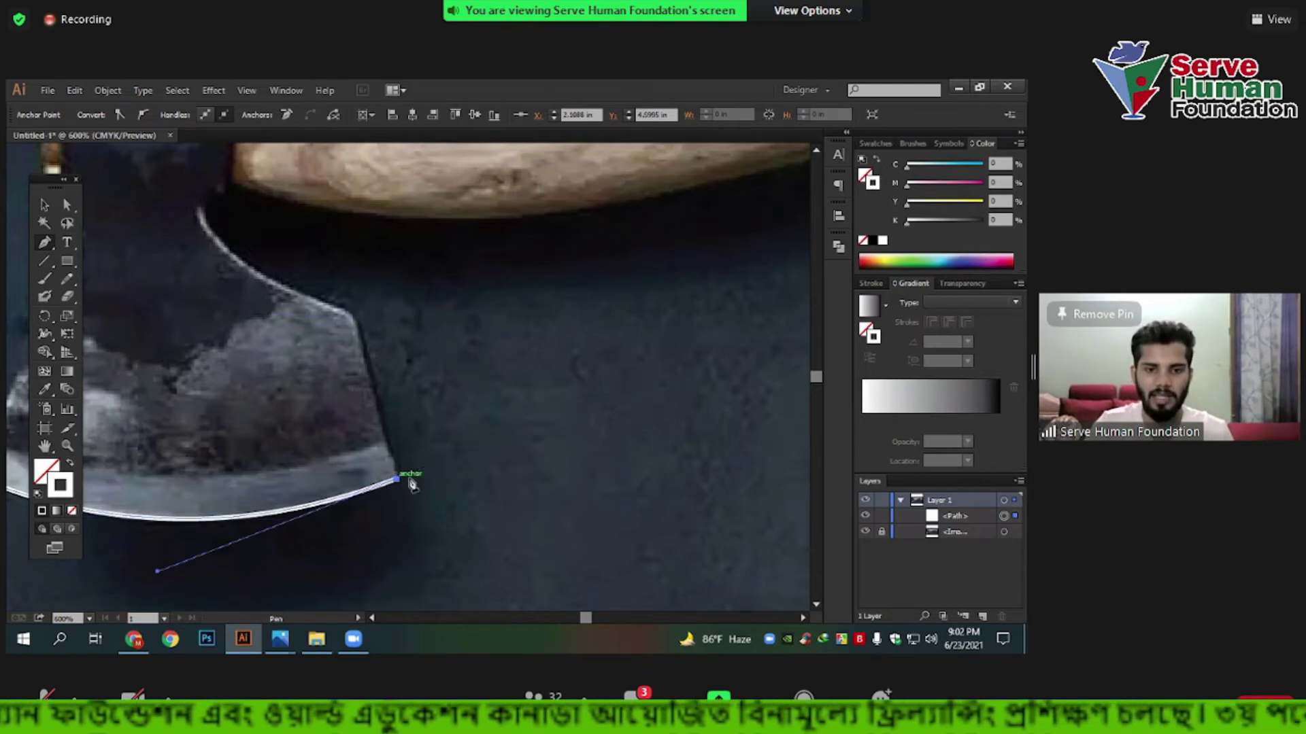
pyautogui.moveTo(425, 396); pyautogui.dragTo(548, 458)
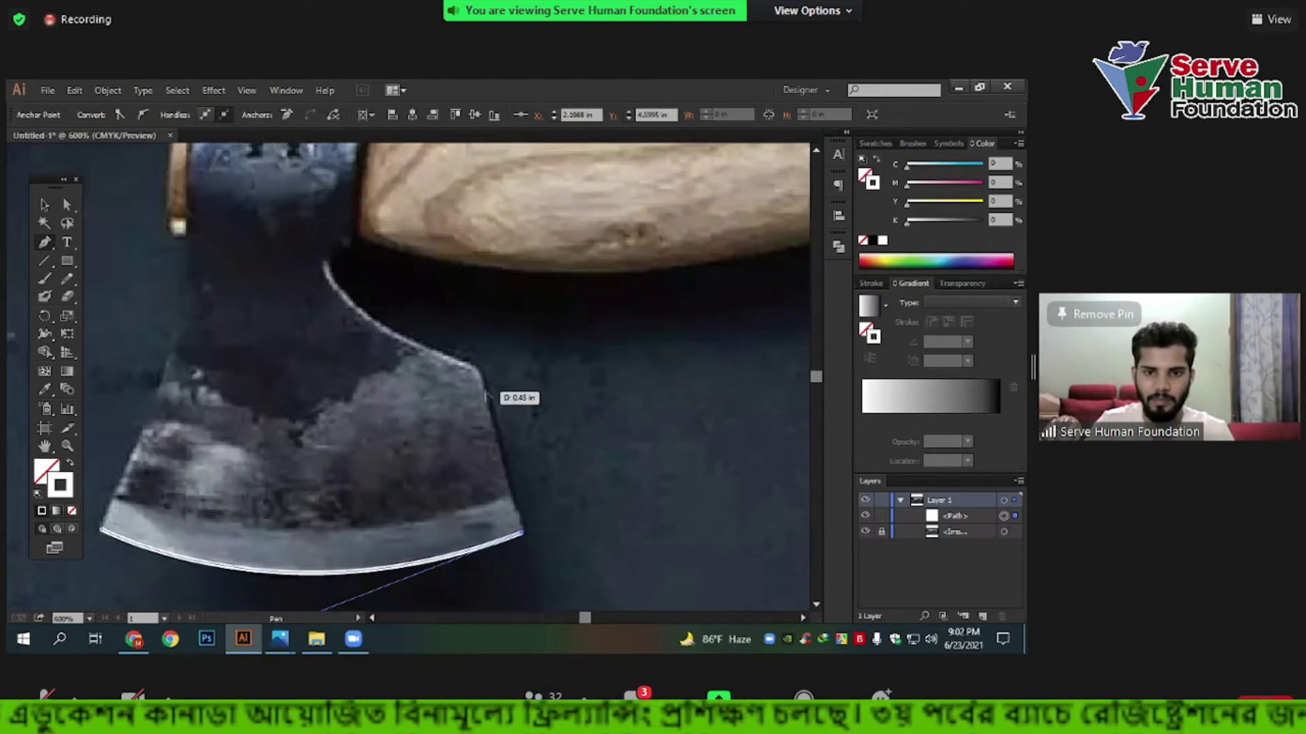
pyautogui.scroll(3, 488, 408)
# Curve the outline up the blade's right side to a sharp anchor at its upper corner.
pyautogui.moveTo(472, 359); pyautogui.dragTo(457, 309)
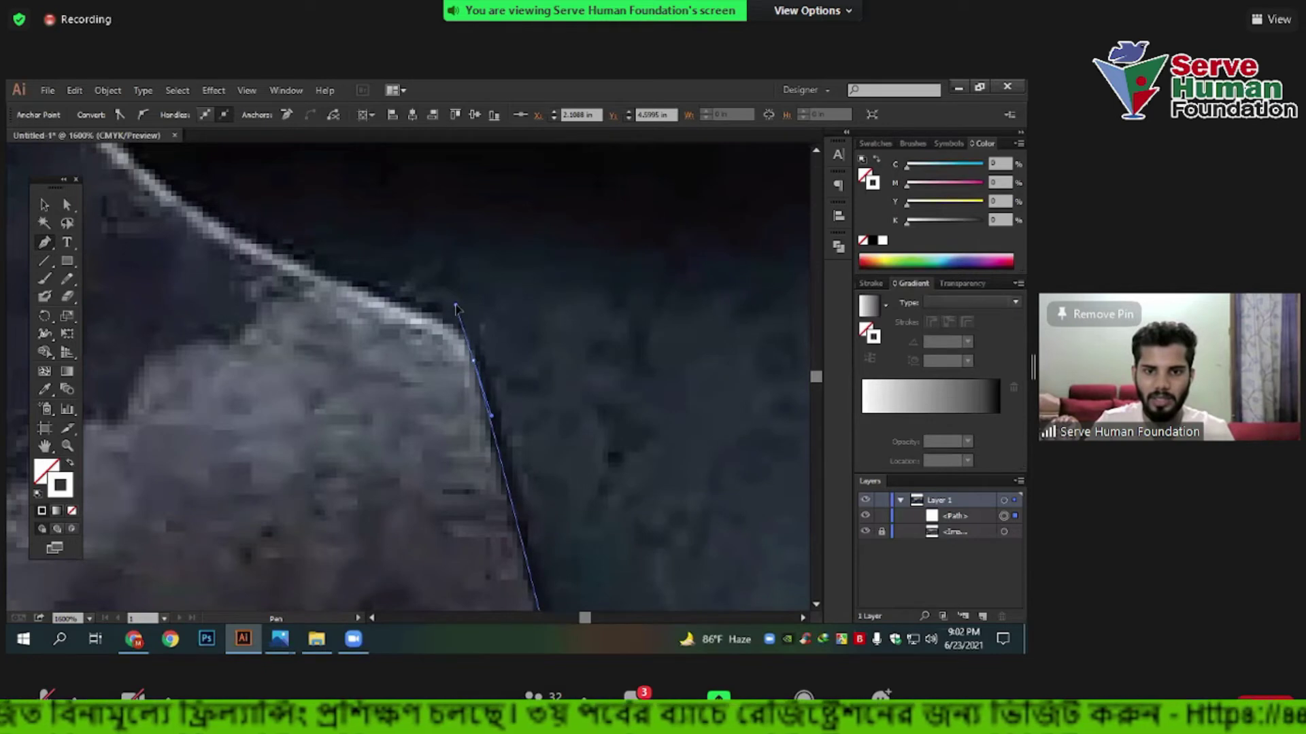
pyautogui.moveTo(458, 315); pyautogui.dragTo(529, 352)
pyautogui.click(446, 316)
pyautogui.click(572, 359)
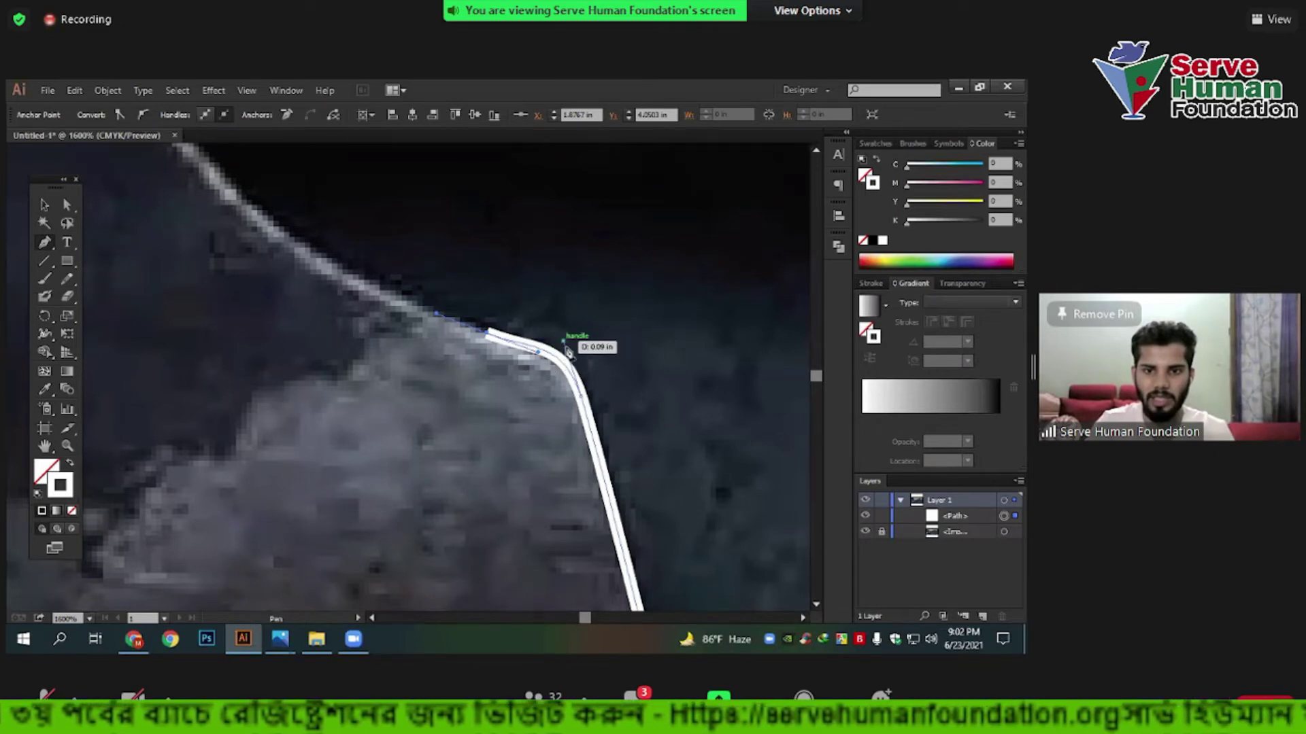
pyautogui.click(572, 360)
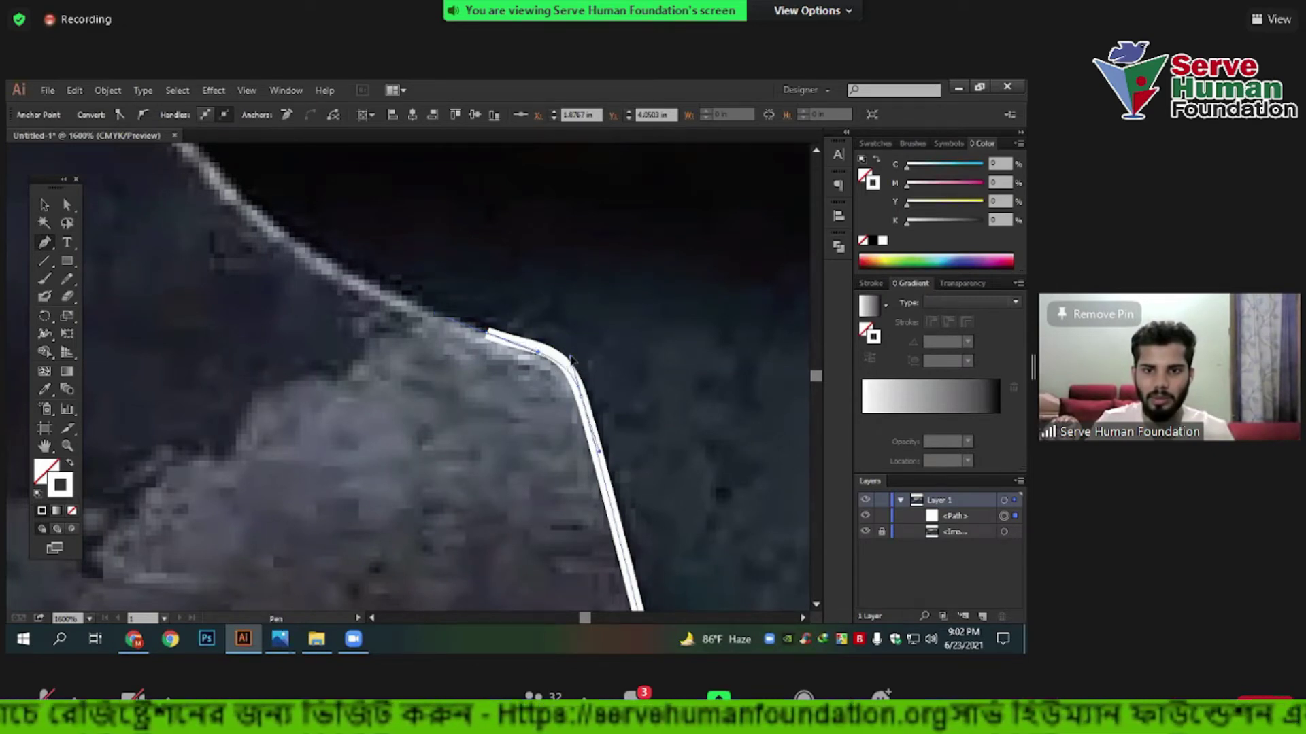
pyautogui.moveTo(559, 349); pyautogui.dragTo(520, 342)
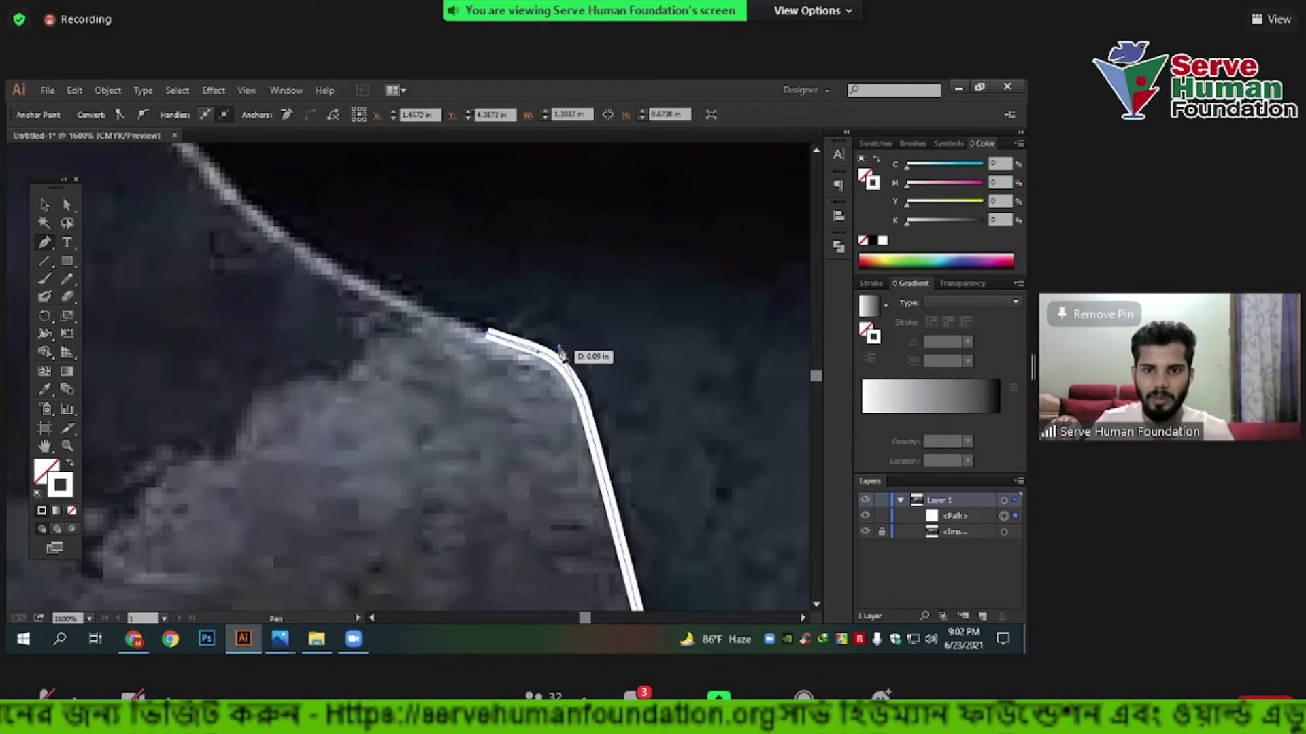
pyautogui.hotkey('ctrl', '-')
pyautogui.moveTo(571, 428)
pyautogui.mouseDown()
pyautogui.moveTo(427, 480)
pyautogui.moveTo(381, 402)
pyautogui.moveTo(416, 331)
pyautogui.mouseUp()
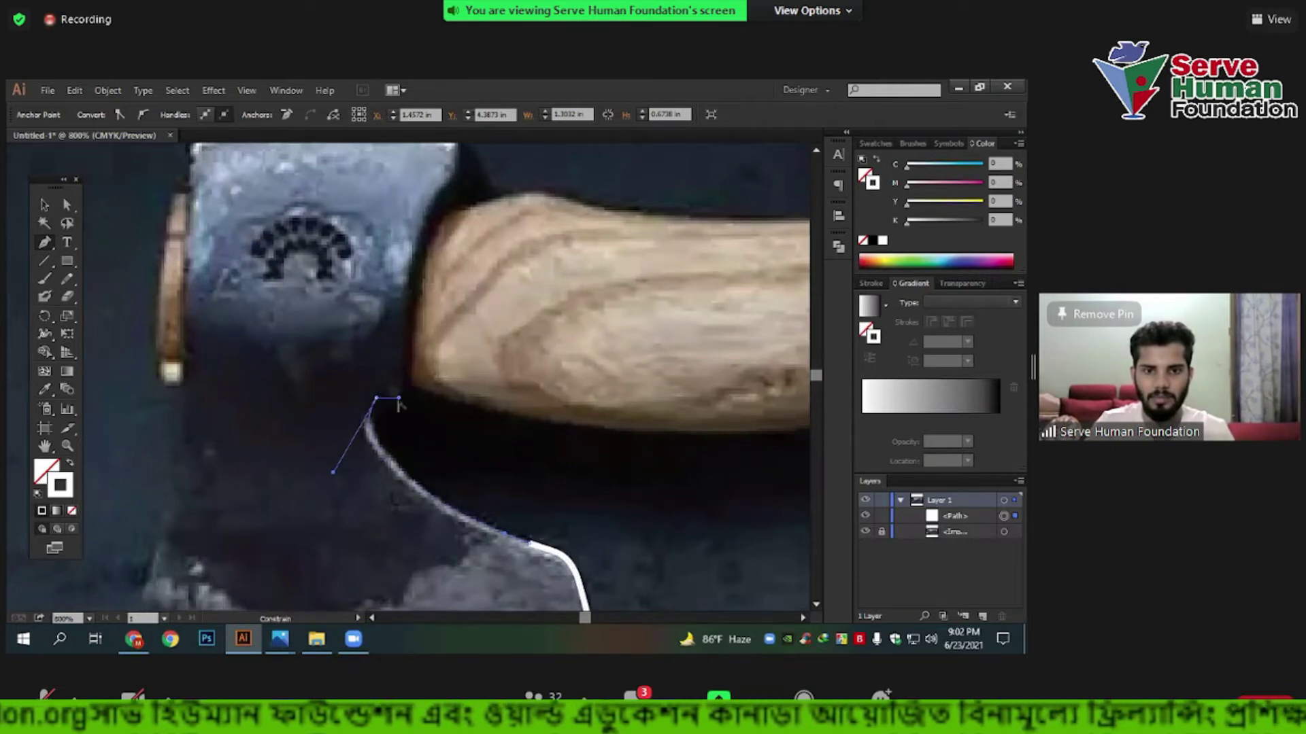
# Add a corner point under the handle's edge and curve the outline up along the handle join.
pyautogui.hotkey('ctrl', '+')
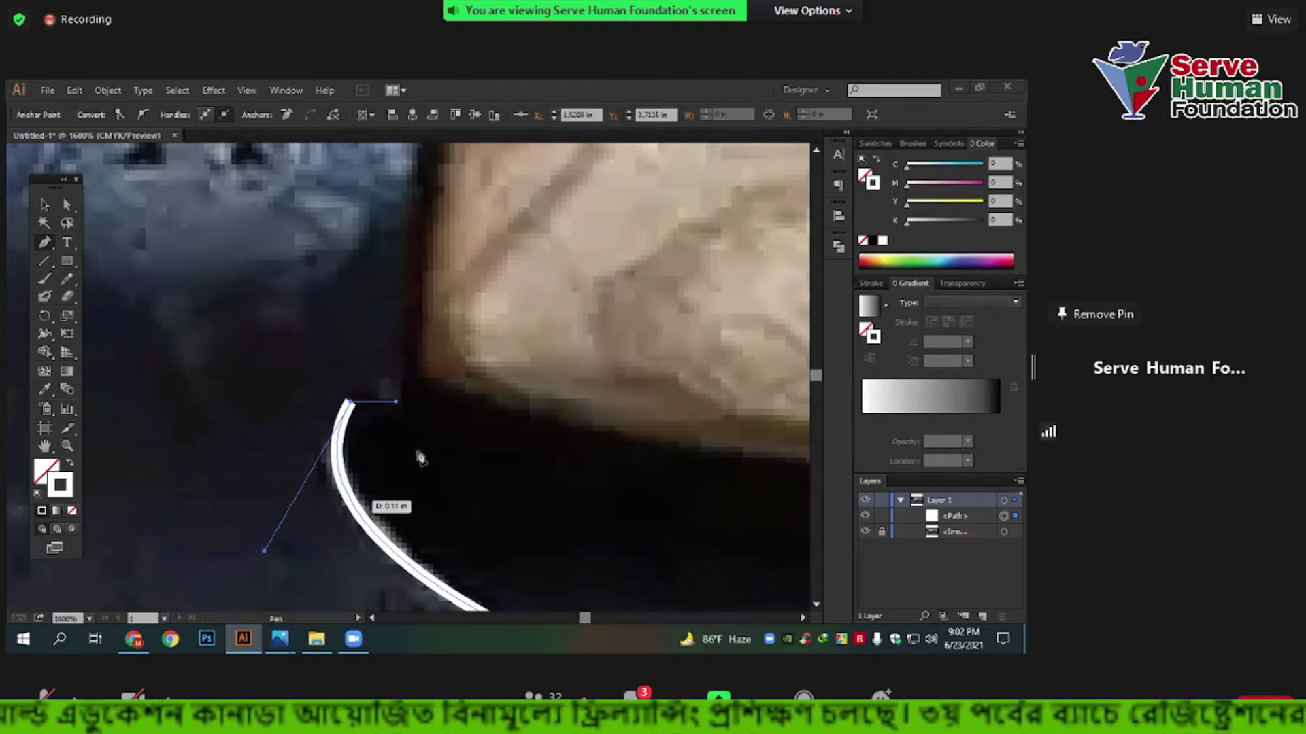
pyautogui.scroll(-1, 435, 406)
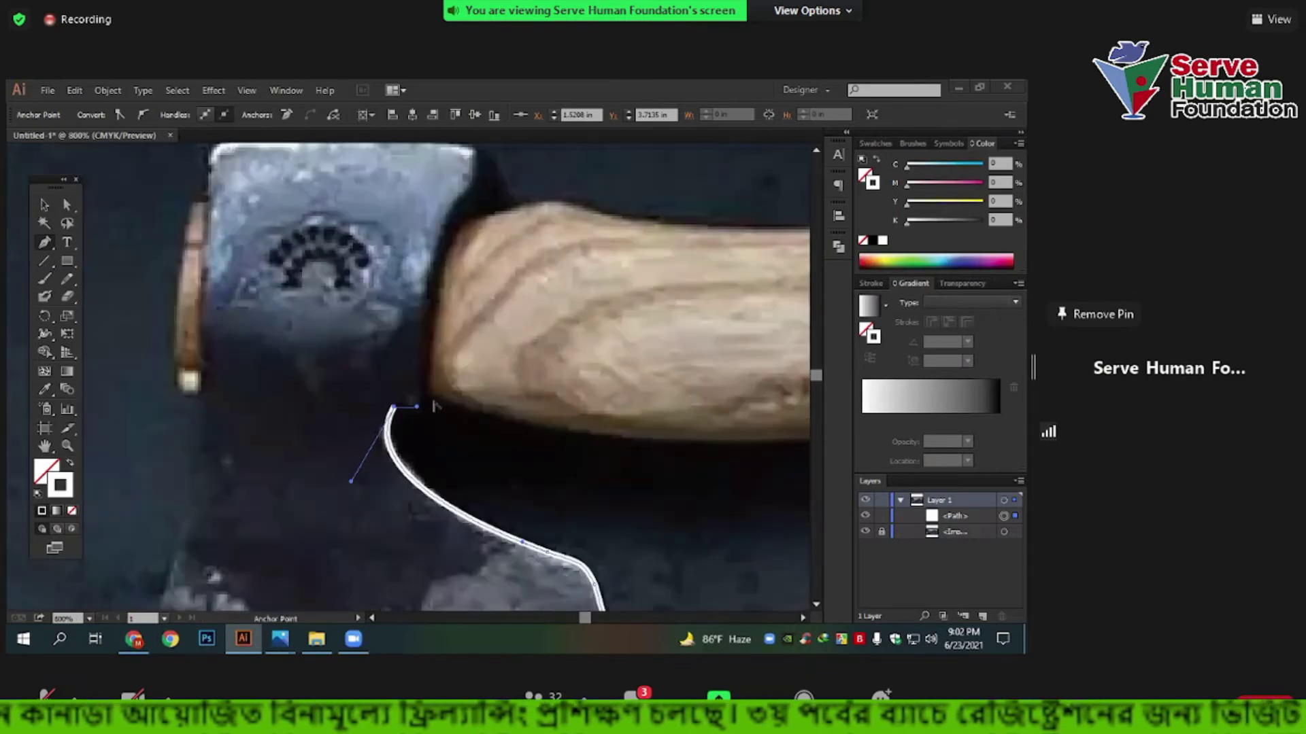
pyautogui.scroll(1, 410, 408)
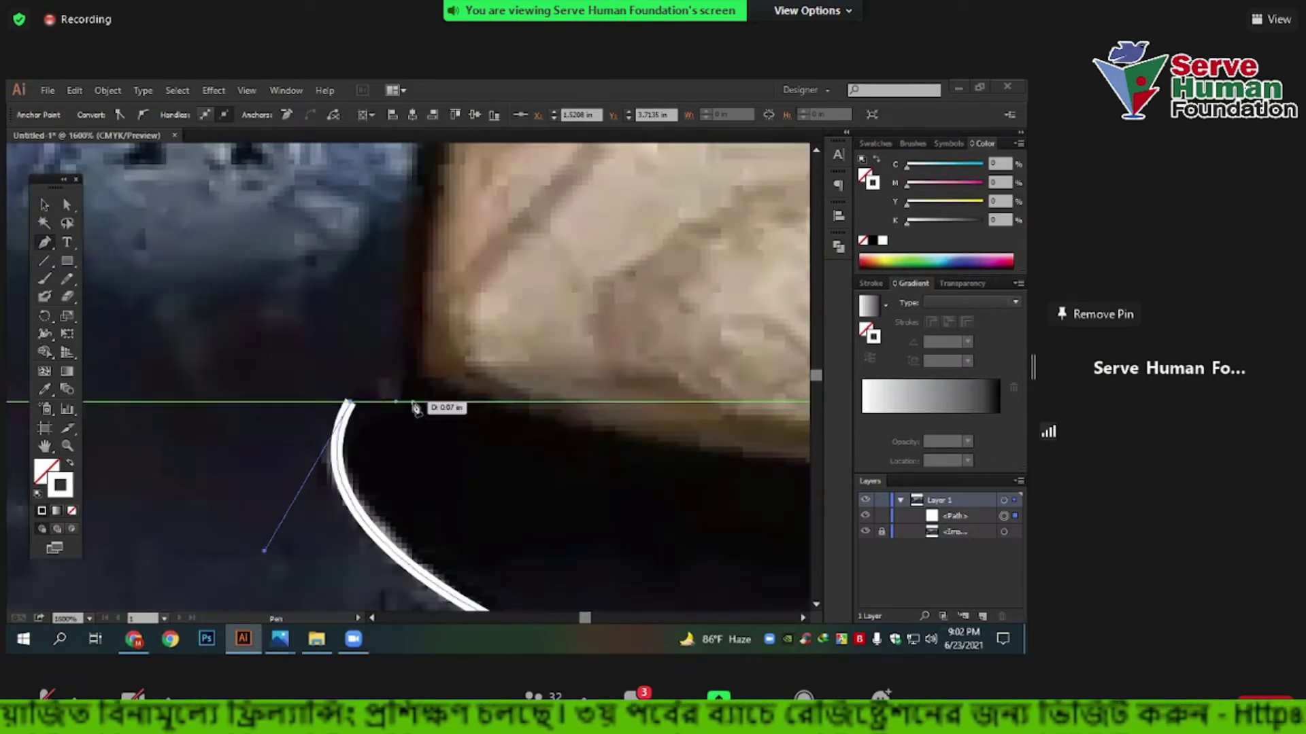
pyautogui.click(418, 402)
pyautogui.scroll(-2, 419, 449)
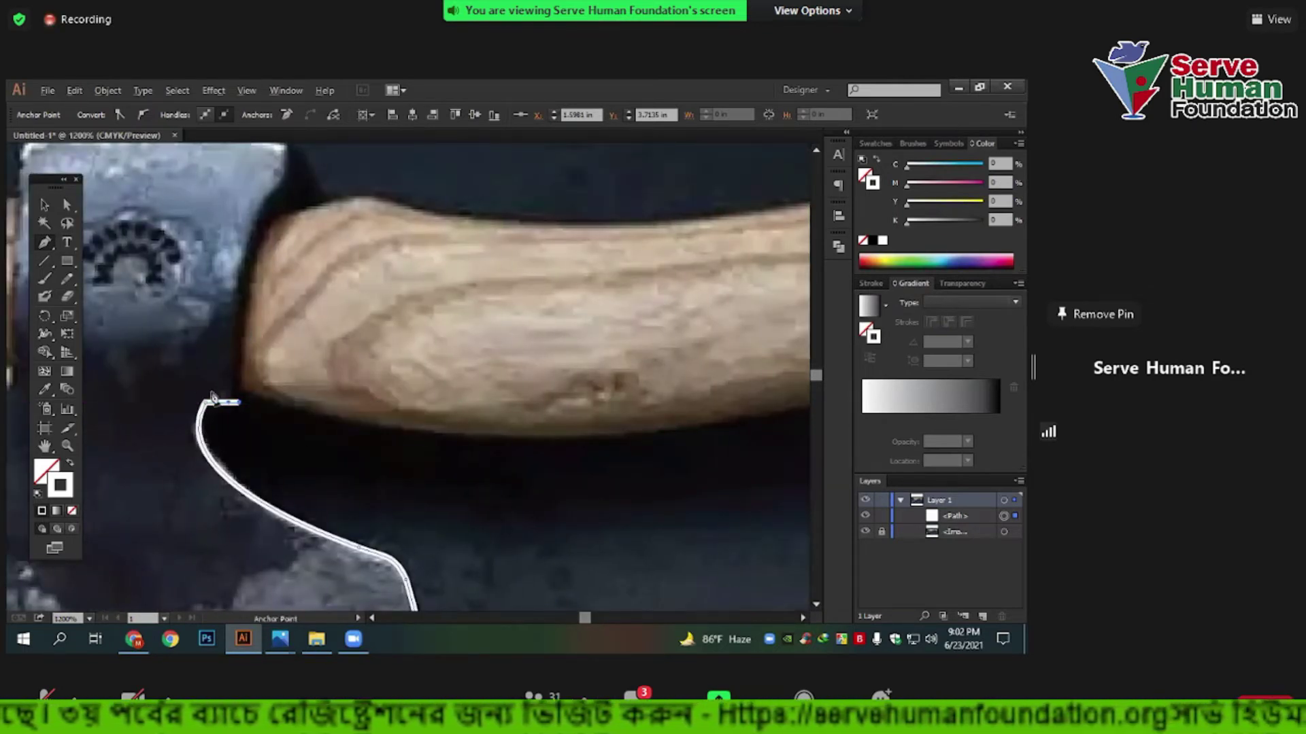
pyautogui.scroll(1, 211, 398)
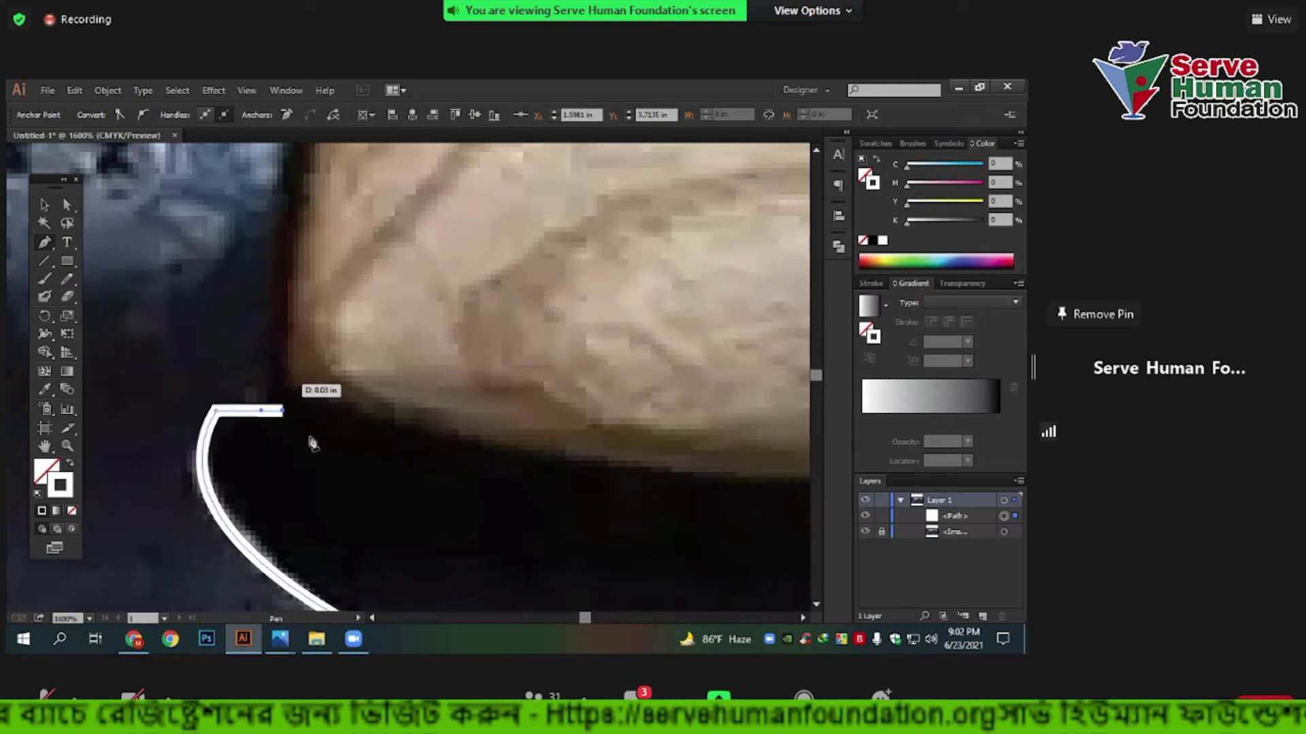
pyautogui.scroll(-3, 303, 430)
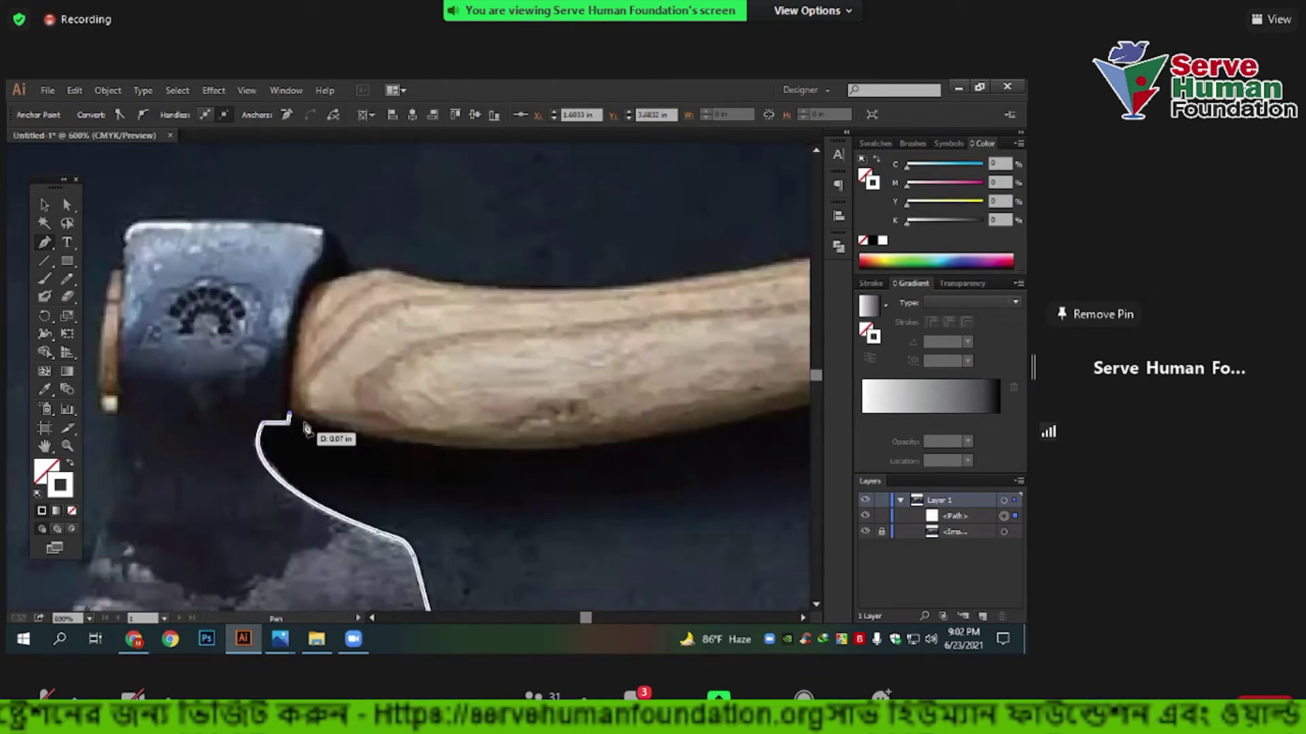
pyautogui.scroll(2, 310, 418)
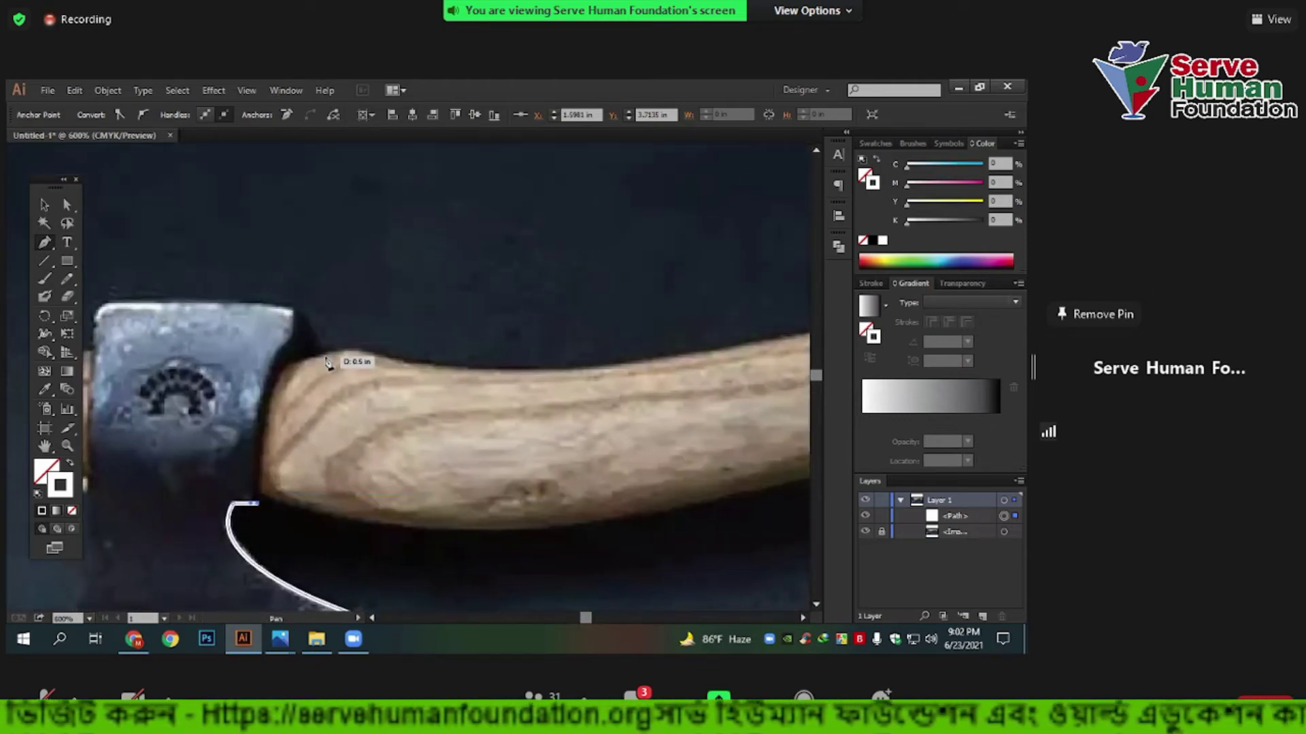
pyautogui.moveTo(325, 351)
pyautogui.mouseDown()
pyautogui.moveTo(416, 352)
pyautogui.moveTo(399, 360)
pyautogui.mouseUp()
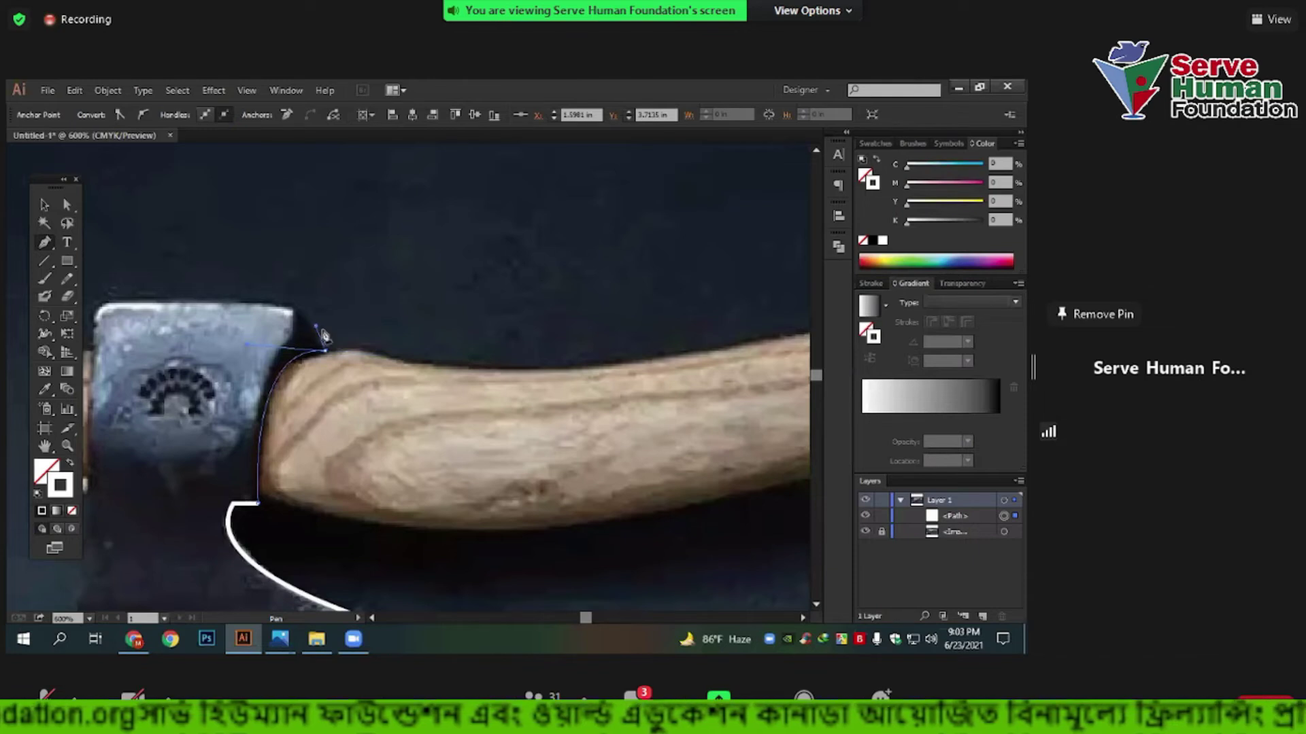
# Trace across the head's top and down its left side, closing the outline at the start point.
pyautogui.hscroll(-5, 510, 391)
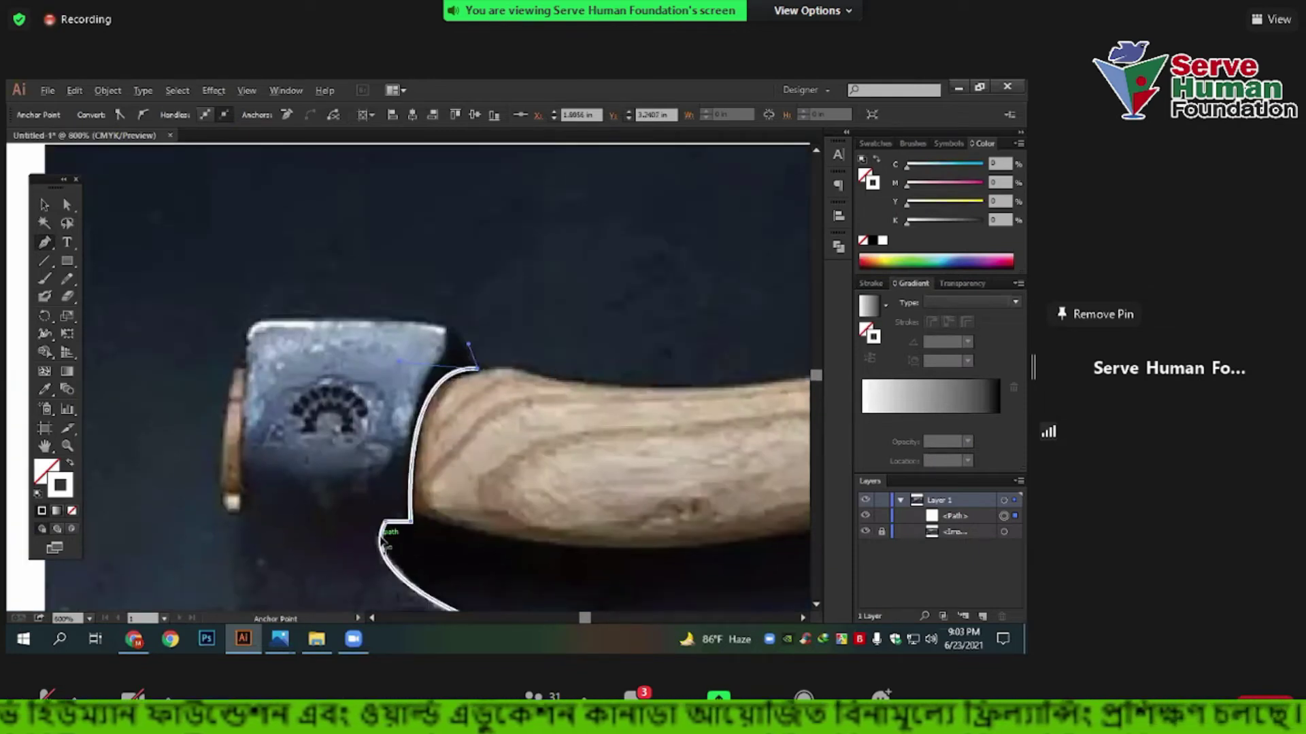
pyautogui.scroll(1, 383, 544)
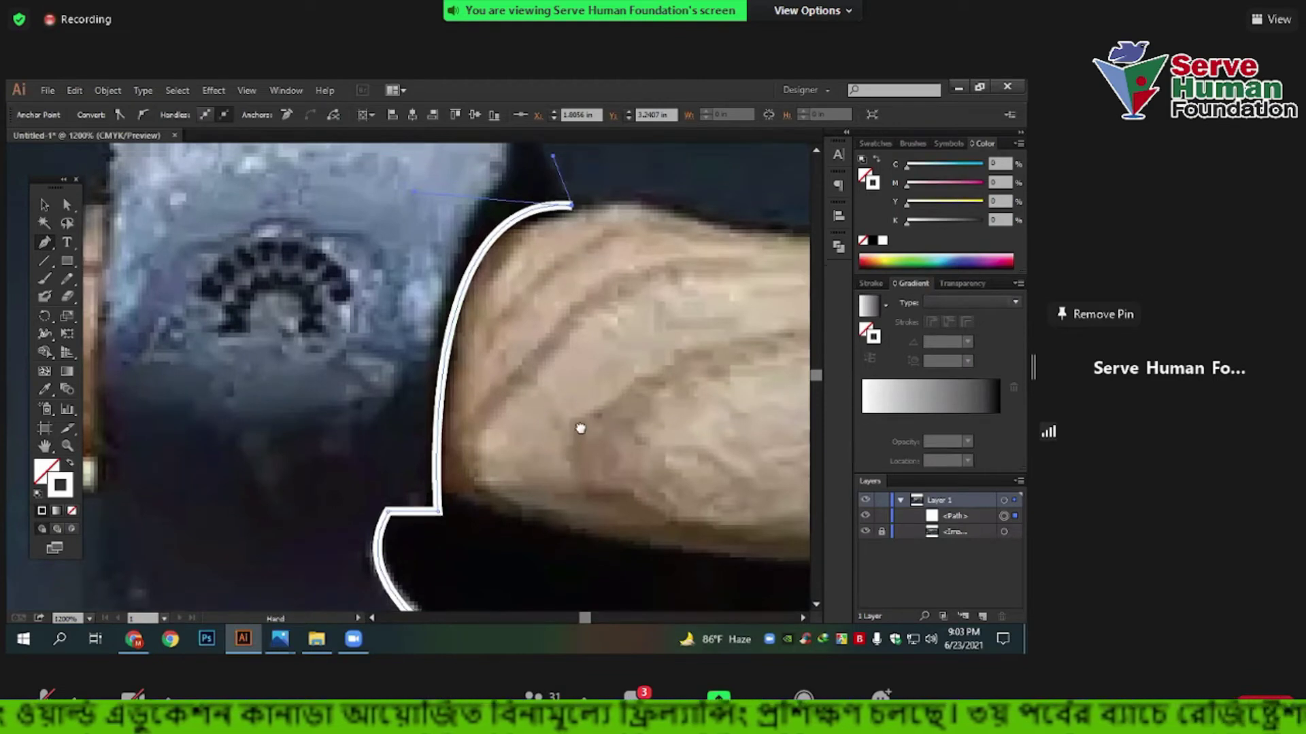
pyautogui.scroll(5, 581, 429)
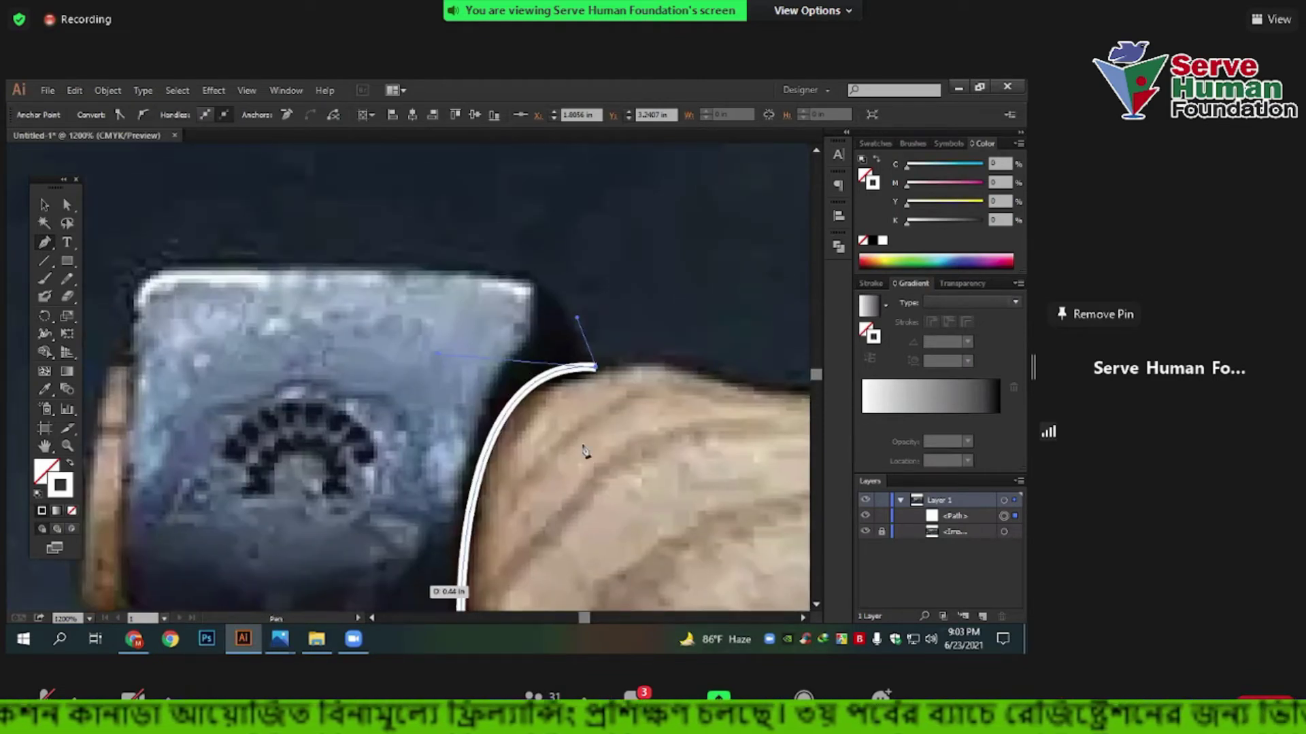
pyautogui.moveTo(535, 284); pyautogui.dragTo(461, 272)
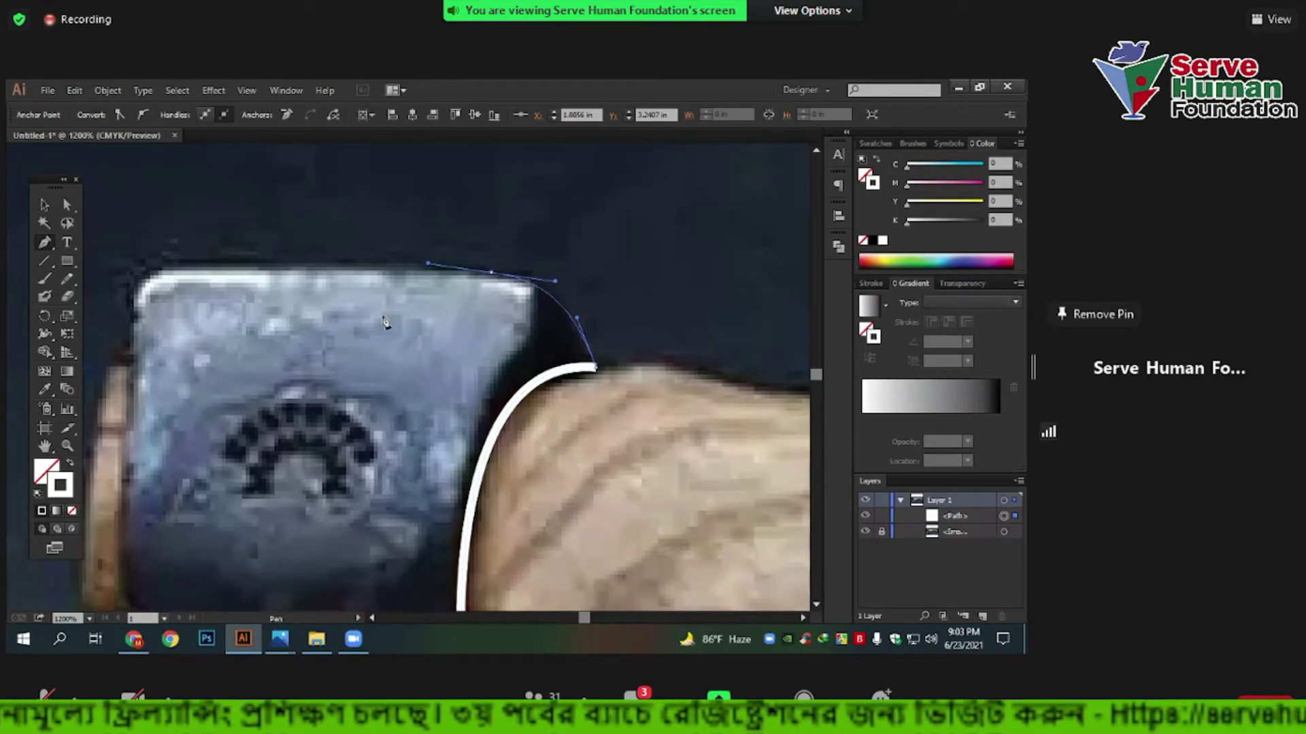
pyautogui.press('space')
pyautogui.moveTo(588, 222); pyautogui.dragTo(1010, 153)
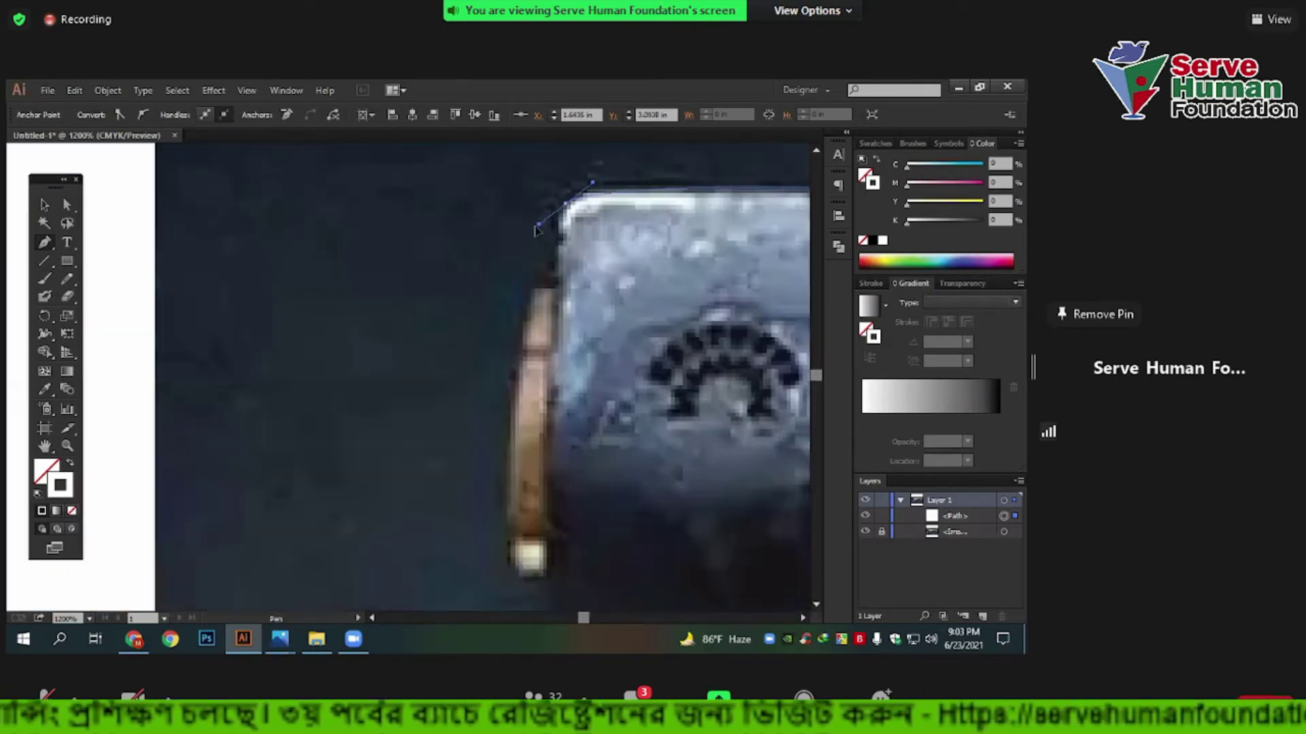
pyautogui.moveTo(575, 287); pyautogui.dragTo(593, 167)
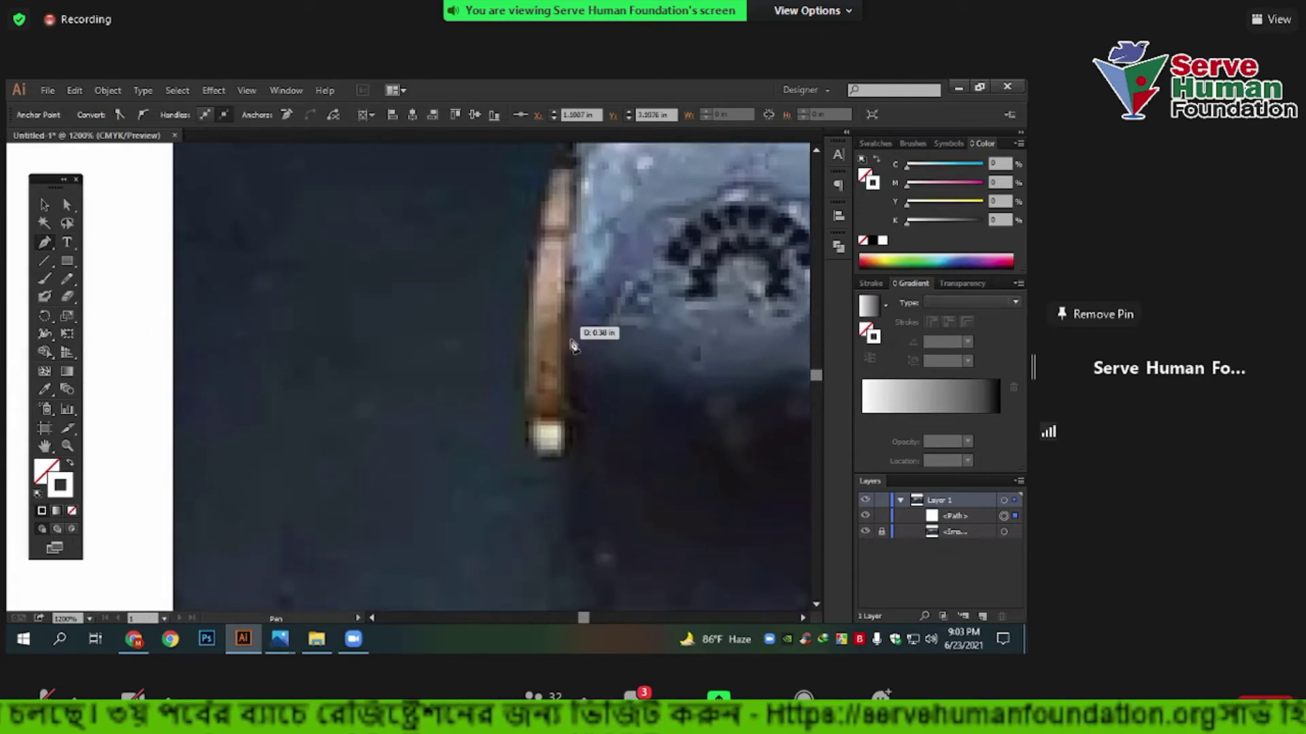
pyautogui.moveTo(564, 397)
pyautogui.mouseDown()
pyautogui.moveTo(563, 496)
pyautogui.moveTo(466, 262)
pyautogui.mouseUp()
pyautogui.scroll(-1, 602, 525)
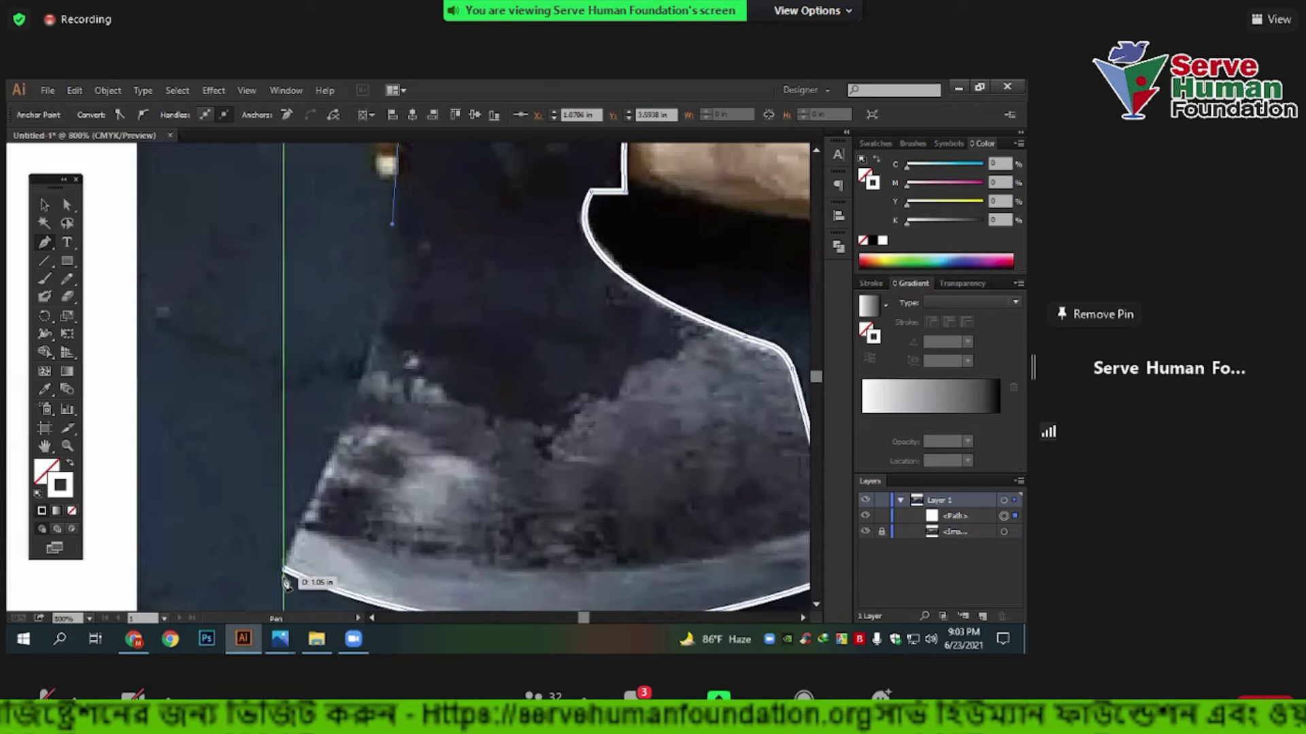
pyautogui.scroll(-1, 293, 562)
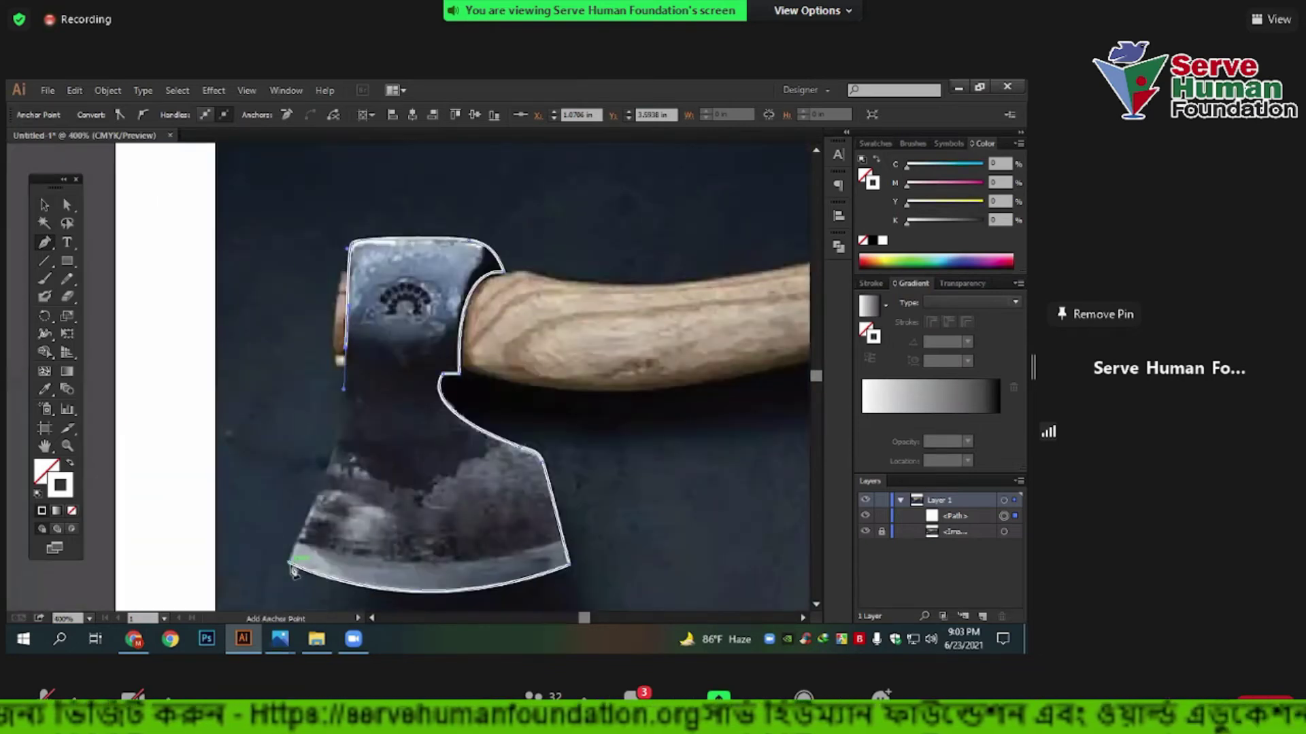
pyautogui.click(293, 565)
pyautogui.scroll(-4, 272, 551)
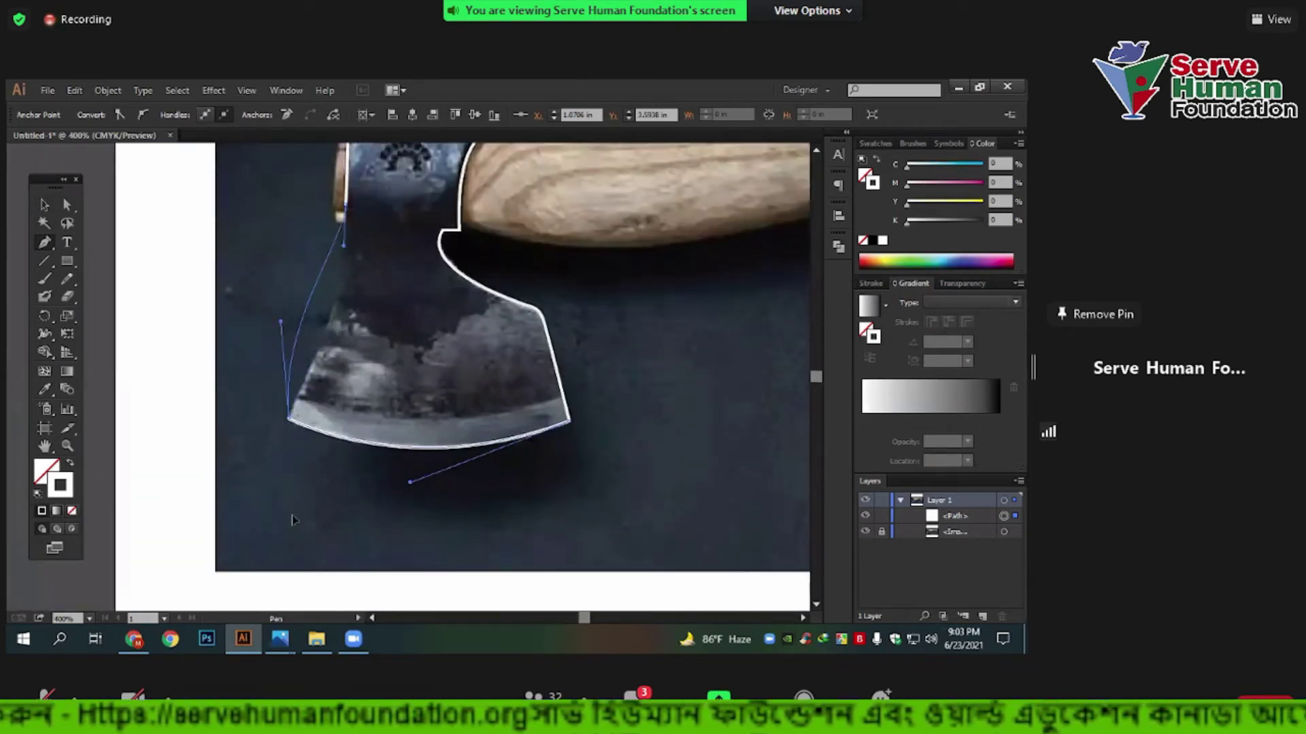
pyautogui.click(64, 204)
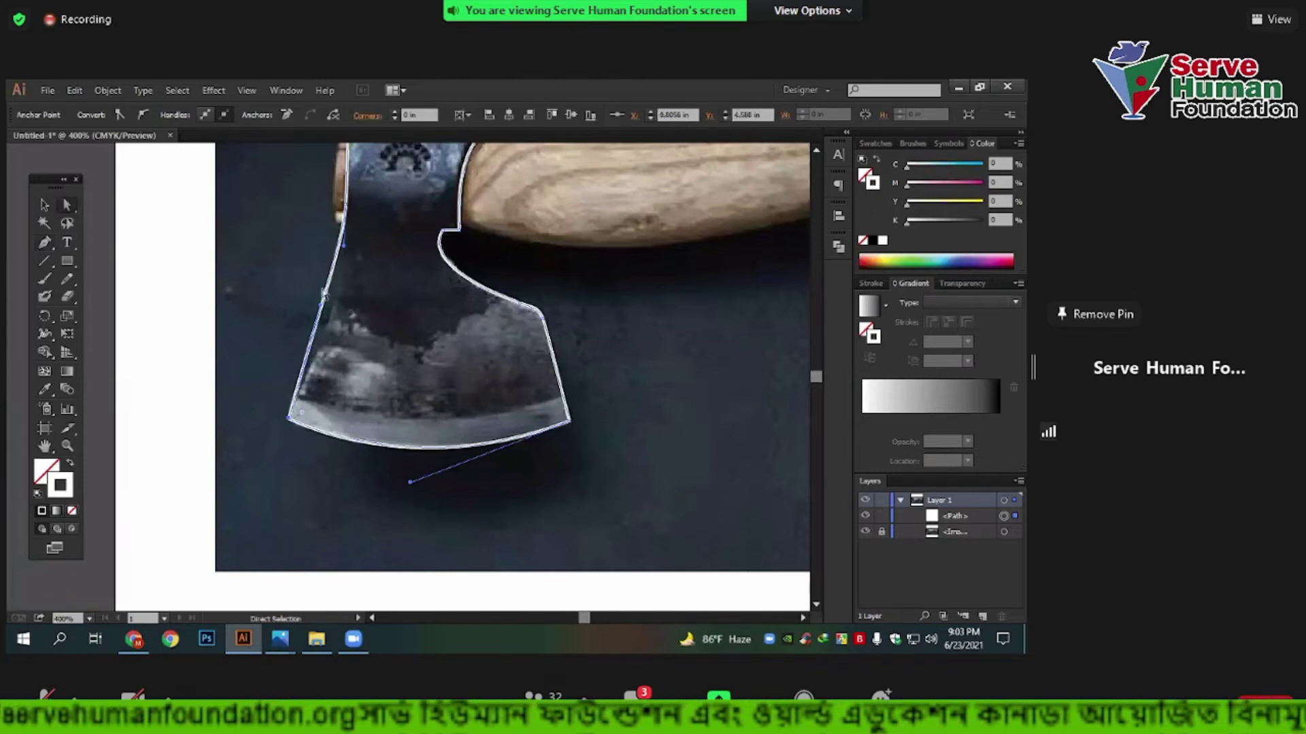
pyautogui.moveTo(325, 310); pyautogui.dragTo(344, 298)
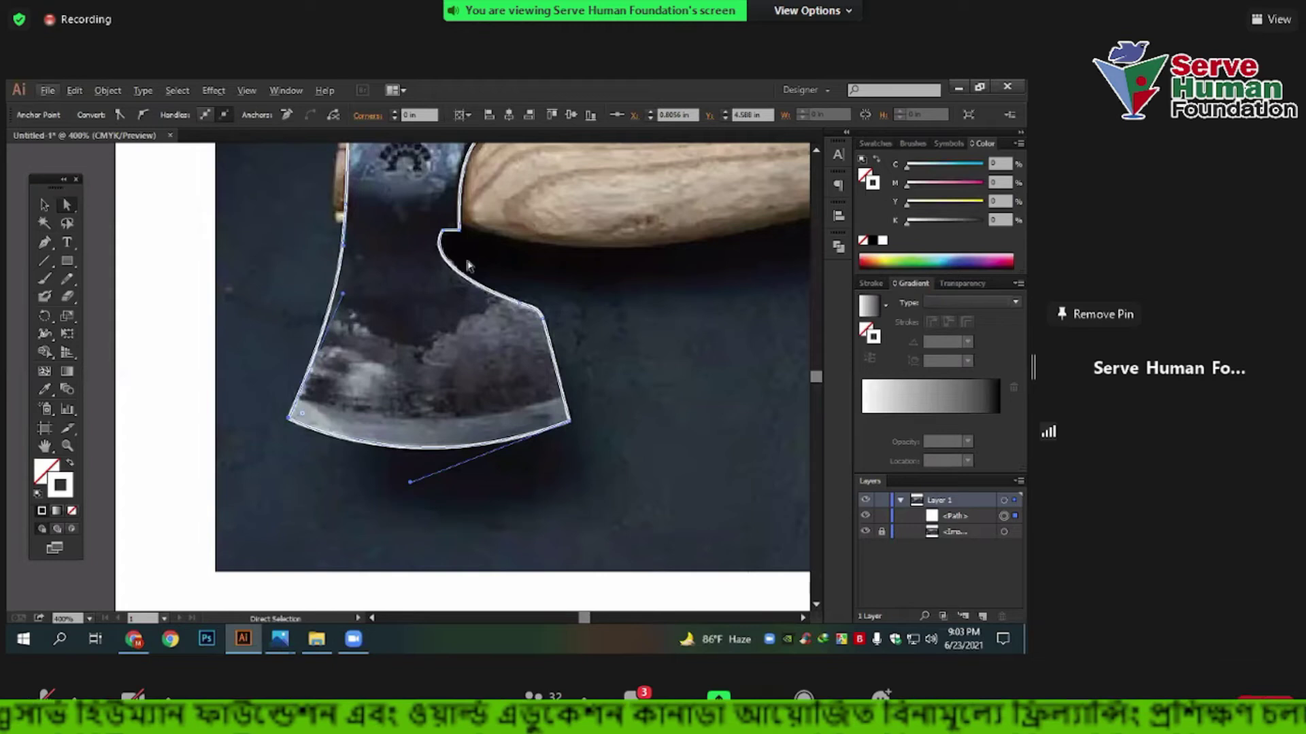
pyautogui.moveTo(649, 264); pyautogui.dragTo(481, 338)
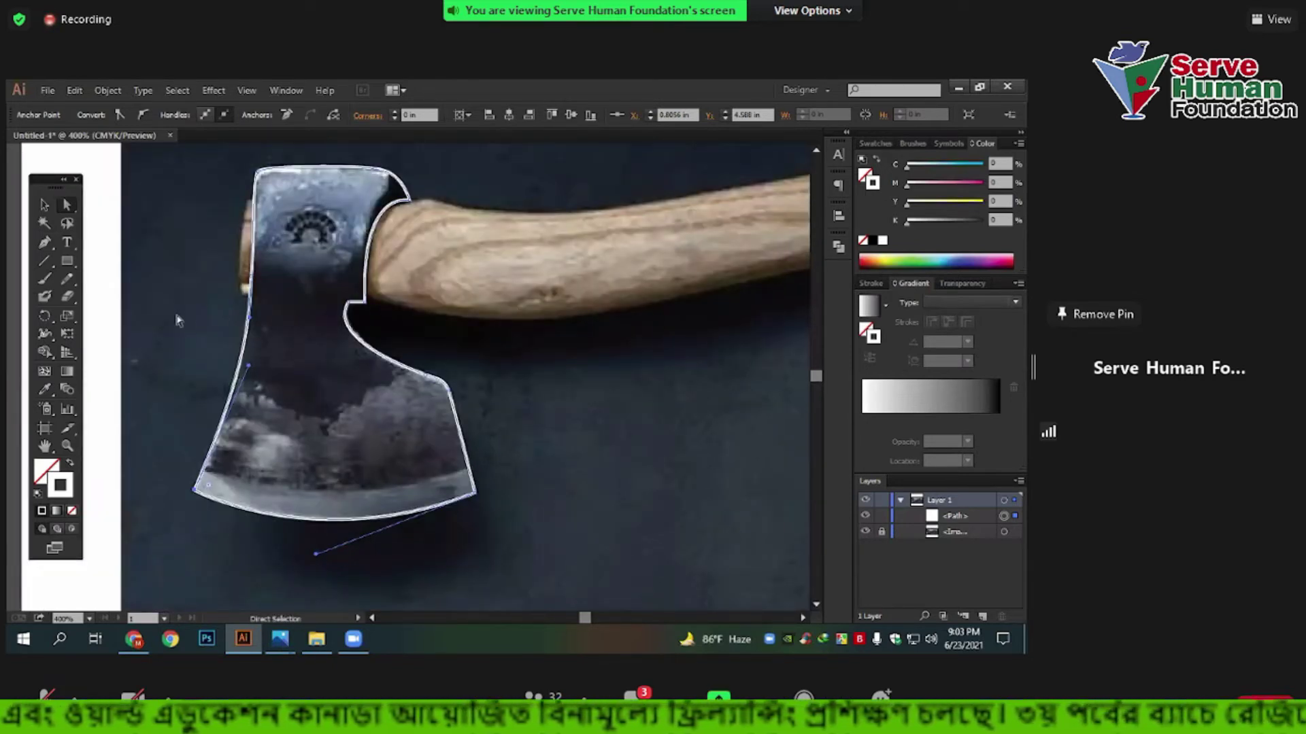
pyautogui.scroll(1, 357, 332)
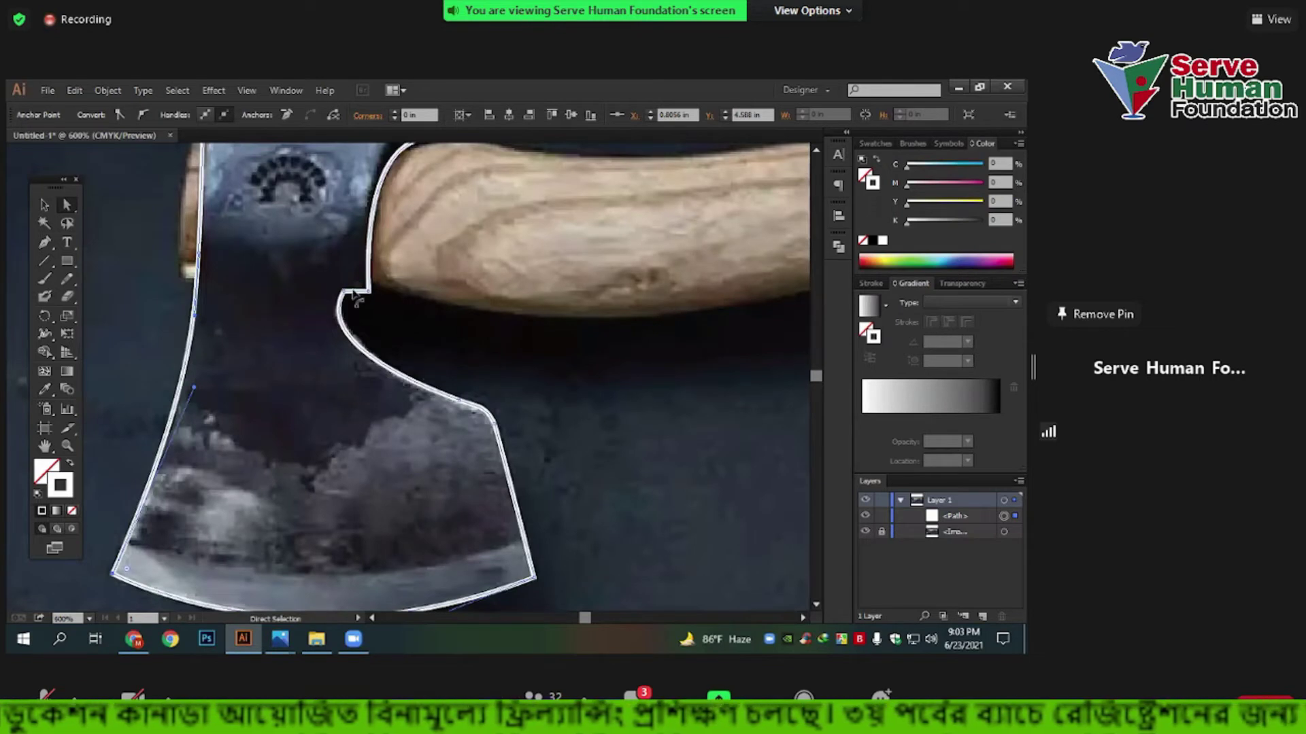
pyautogui.scroll(-1, 226, 329)
pyautogui.press('v')
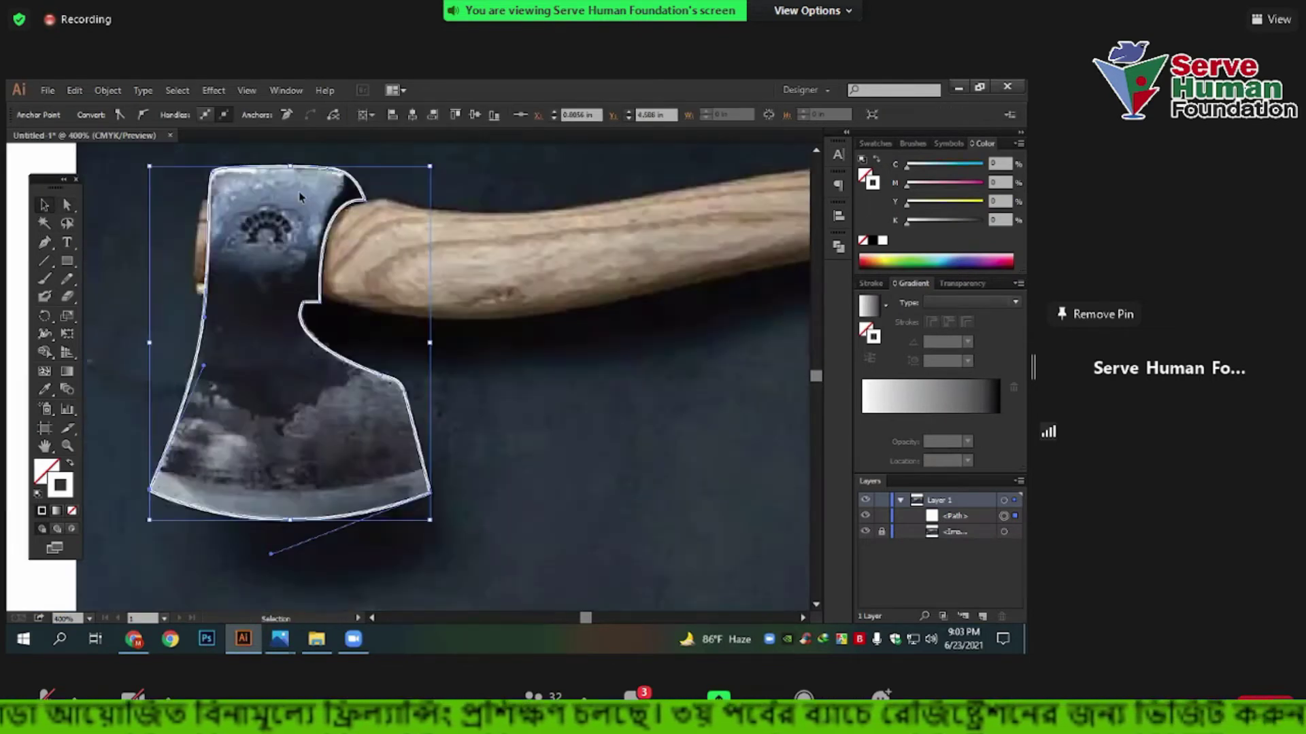
pyautogui.moveTo(597, 329); pyautogui.dragTo(477, 387)
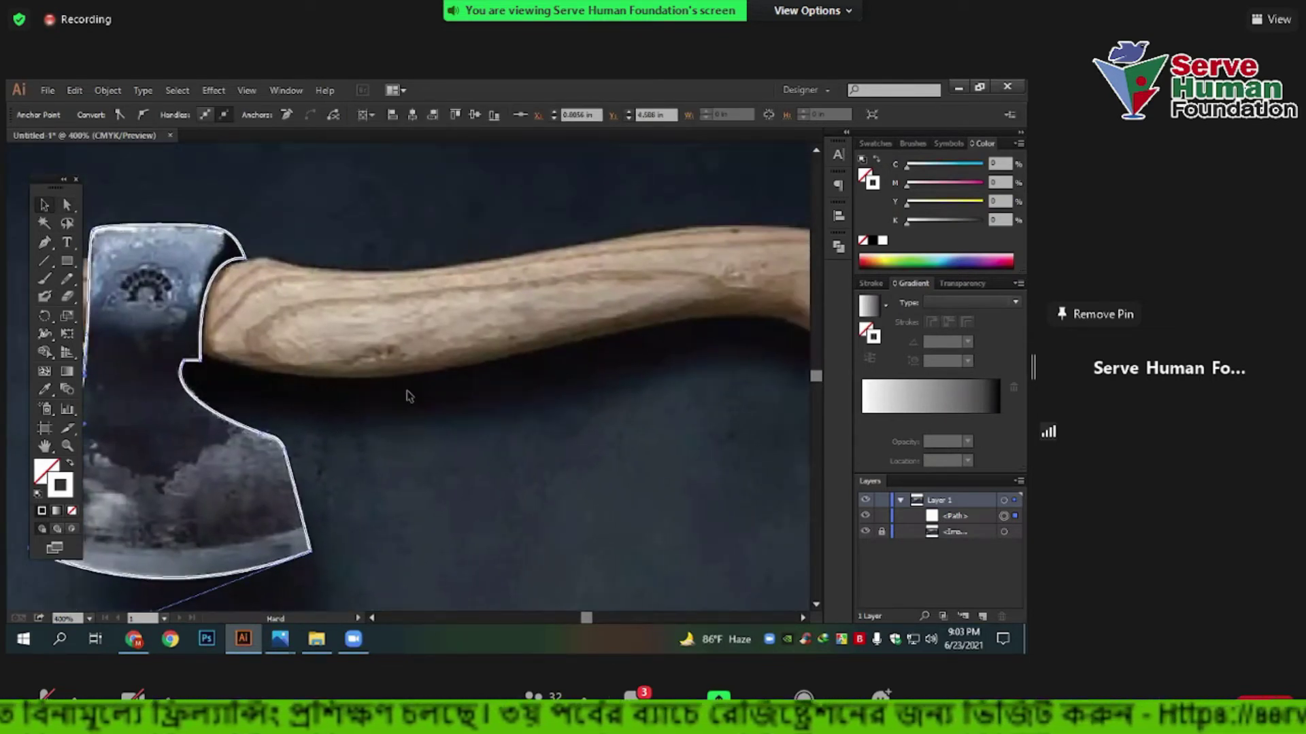
pyautogui.moveTo(334, 321); pyautogui.dragTo(569, 326)
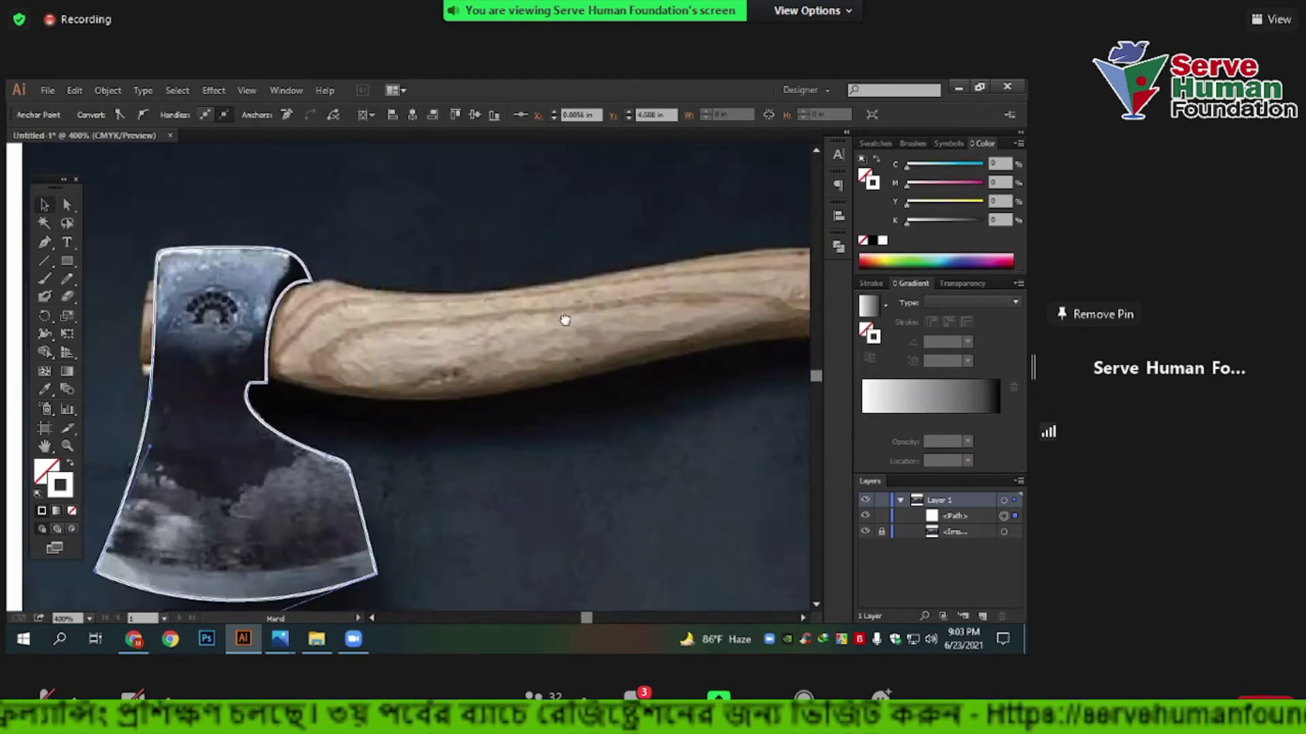
# Start a new Pen path with curved points along the handle's underside toward its end.
pyautogui.click(46, 243)
pyautogui.scroll(1, 298, 269)
pyautogui.moveTo(384, 291); pyautogui.dragTo(379, 265)
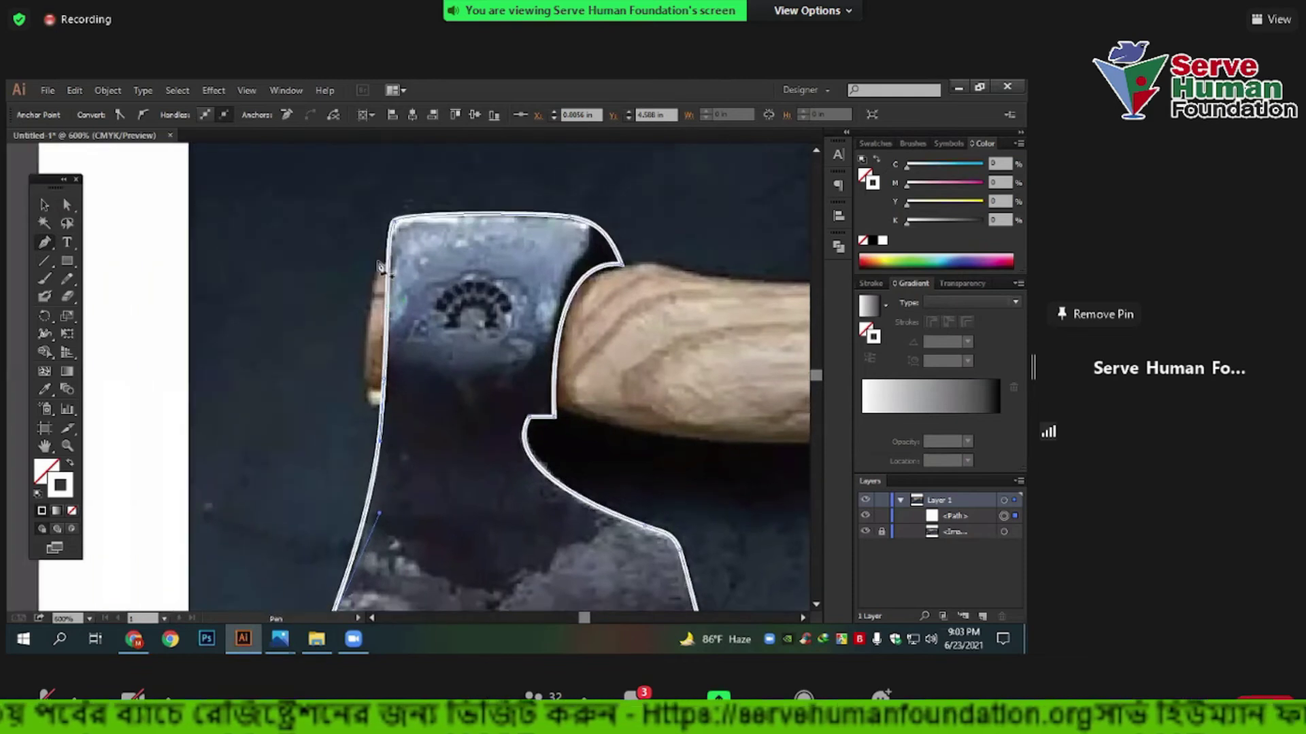
pyautogui.moveTo(372, 367)
pyautogui.mouseDown()
pyautogui.moveTo(368, 416)
pyautogui.moveTo(387, 454)
pyautogui.moveTo(295, 340)
pyautogui.mouseUp()
pyautogui.moveTo(480, 346)
pyautogui.mouseDown()
pyautogui.moveTo(493, 350)
pyautogui.moveTo(468, 401)
pyautogui.moveTo(646, 353)
pyautogui.mouseUp()
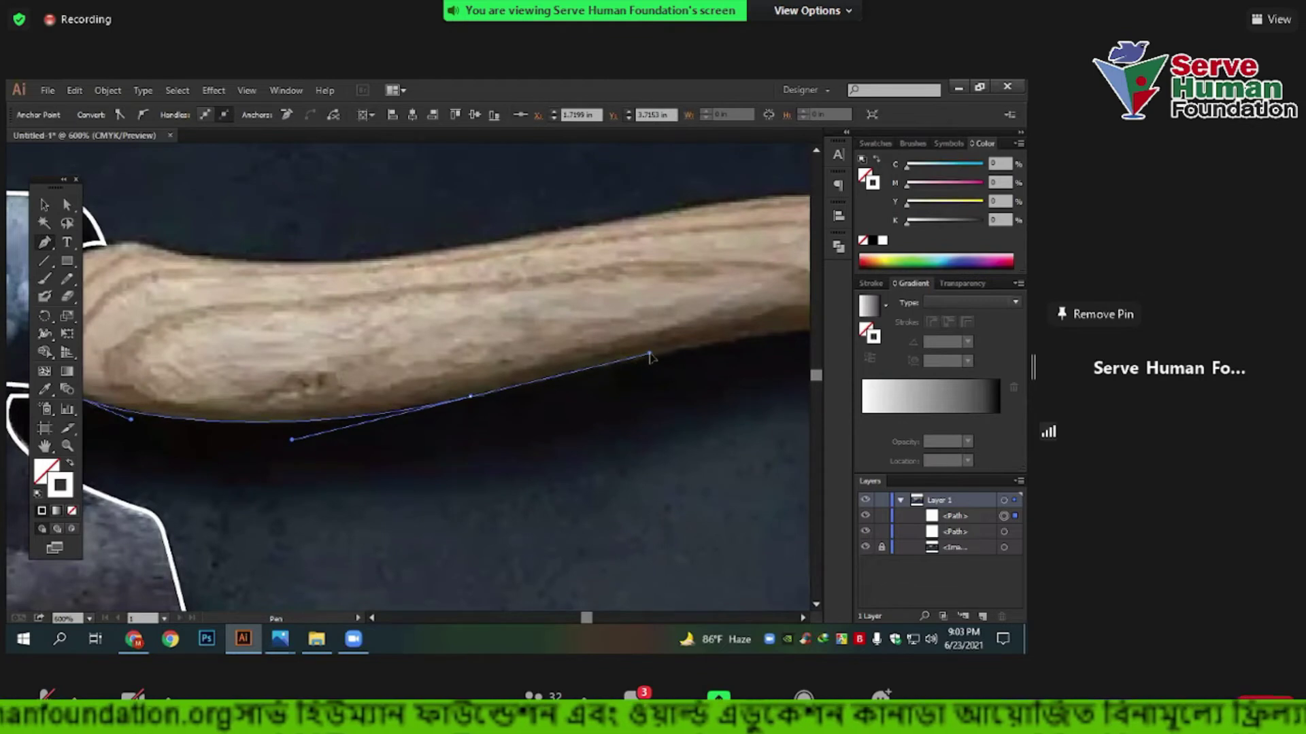
pyautogui.moveTo(549, 451); pyautogui.dragTo(230, 497)
pyautogui.moveTo(629, 394)
pyautogui.mouseDown()
pyautogui.moveTo(706, 465)
pyautogui.moveTo(373, 456)
pyautogui.mouseUp()
pyautogui.moveTo(530, 382)
pyautogui.mouseDown()
pyautogui.moveTo(610, 311)
pyautogui.moveTo(626, 258)
pyautogui.mouseUp()
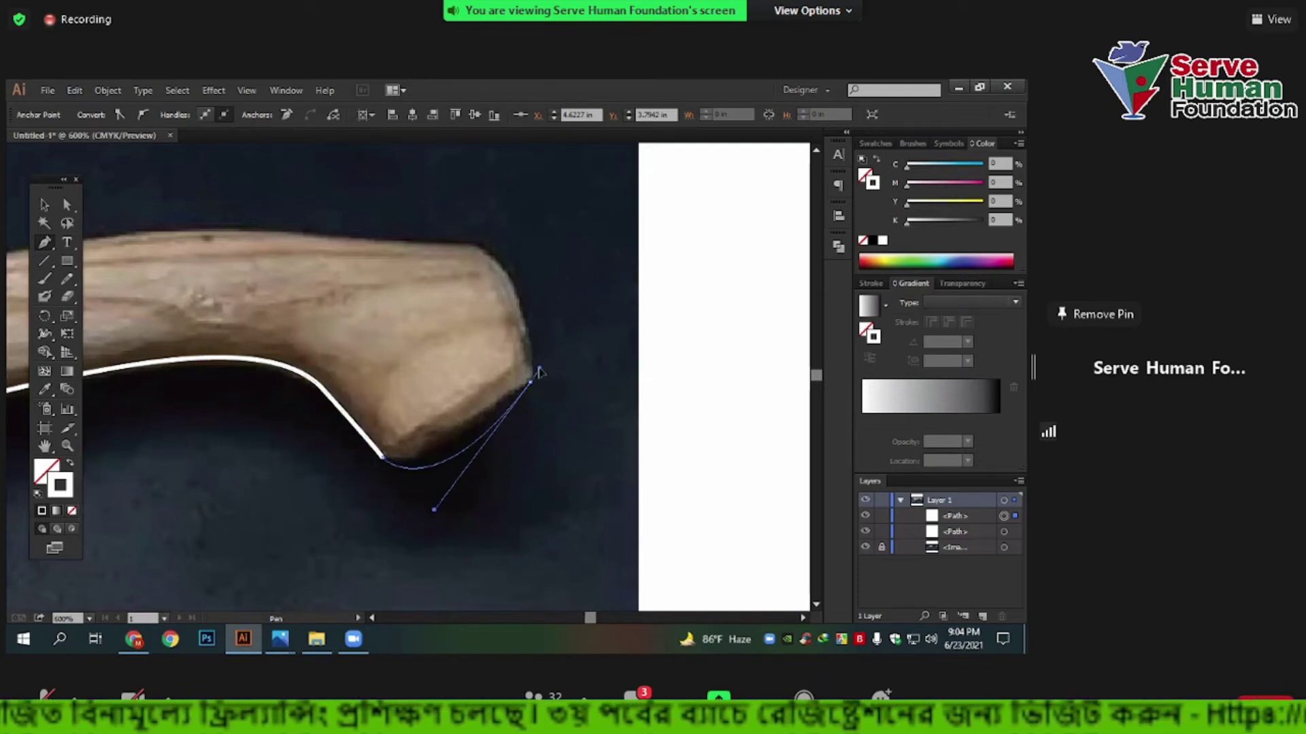
pyautogui.moveTo(582, 379); pyautogui.dragTo(614, 435)
# Curve the path around the handle's rounded end and back along its top edge toward the head.
pyautogui.click(497, 296)
pyautogui.moveTo(435, 283); pyautogui.dragTo(395, 273)
pyautogui.moveTo(372, 350); pyautogui.dragTo(611, 353)
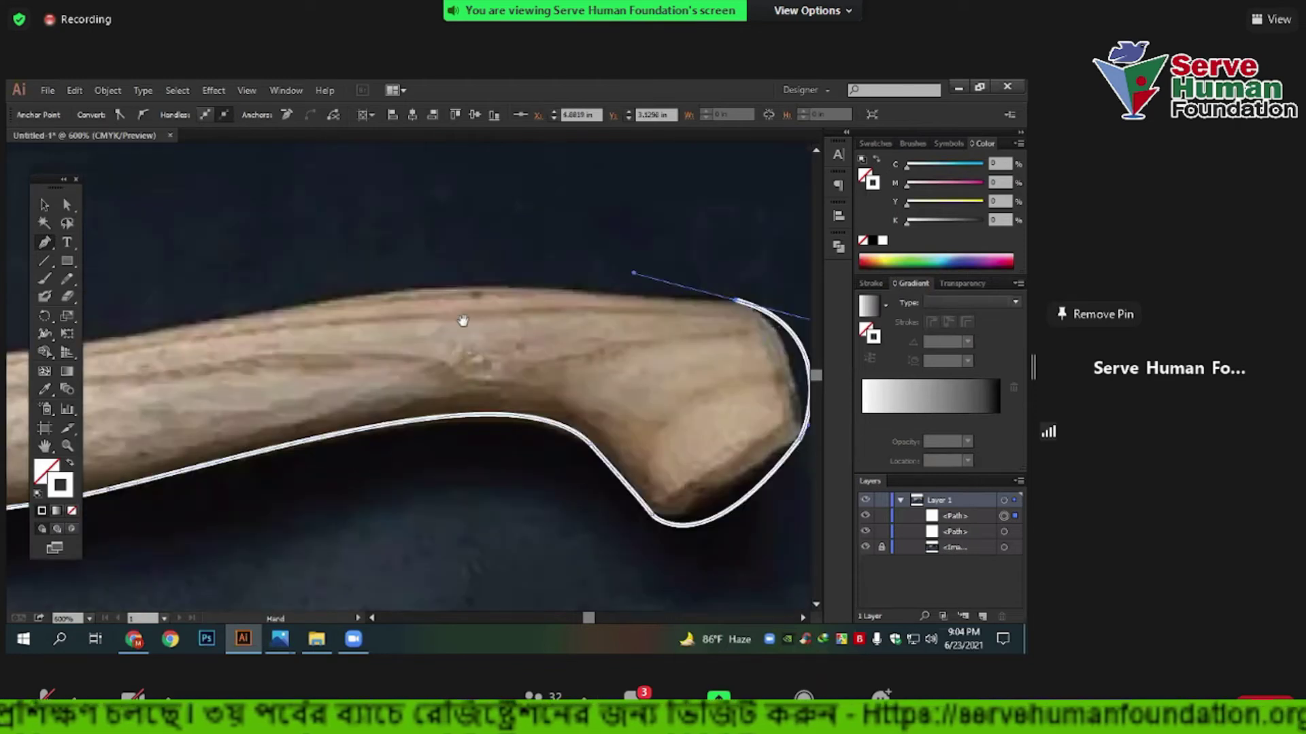
pyautogui.moveTo(433, 286); pyautogui.dragTo(389, 258)
pyautogui.hotkey('ctrl', 'z')
pyautogui.moveTo(545, 287); pyautogui.dragTo(409, 266)
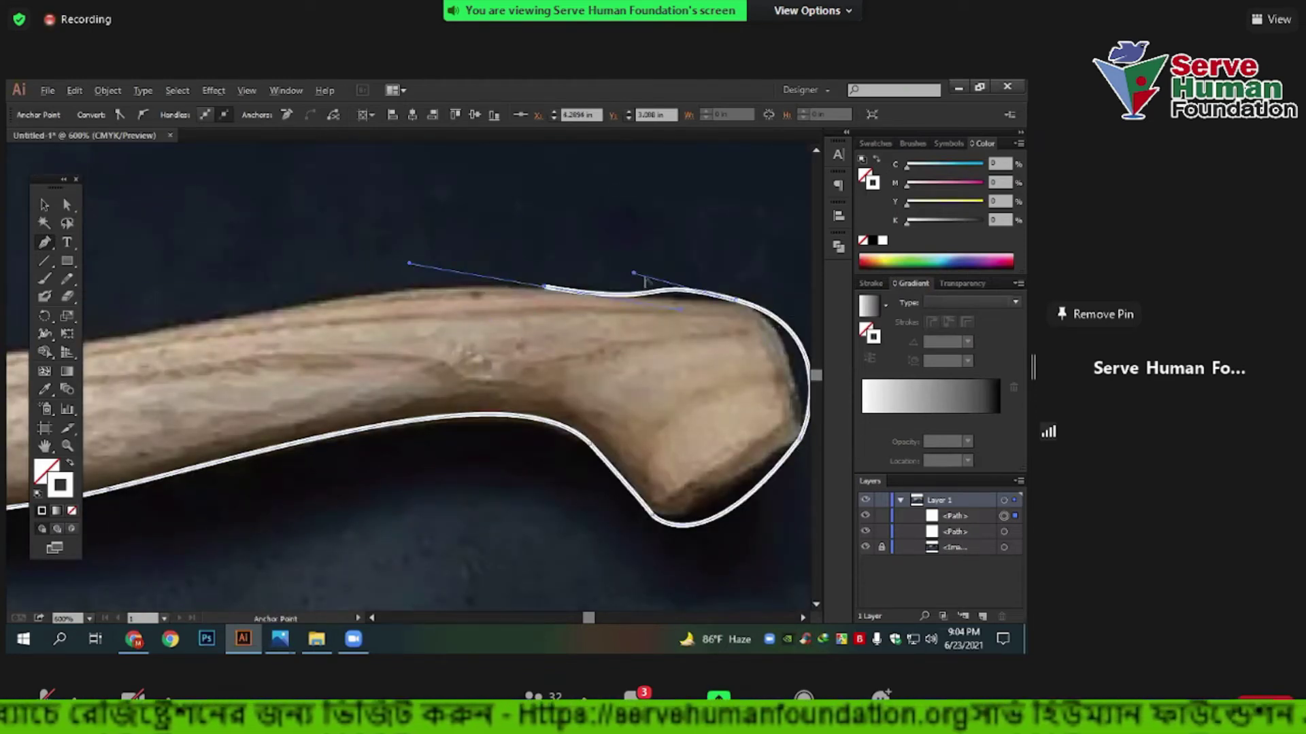
pyautogui.click(634, 275)
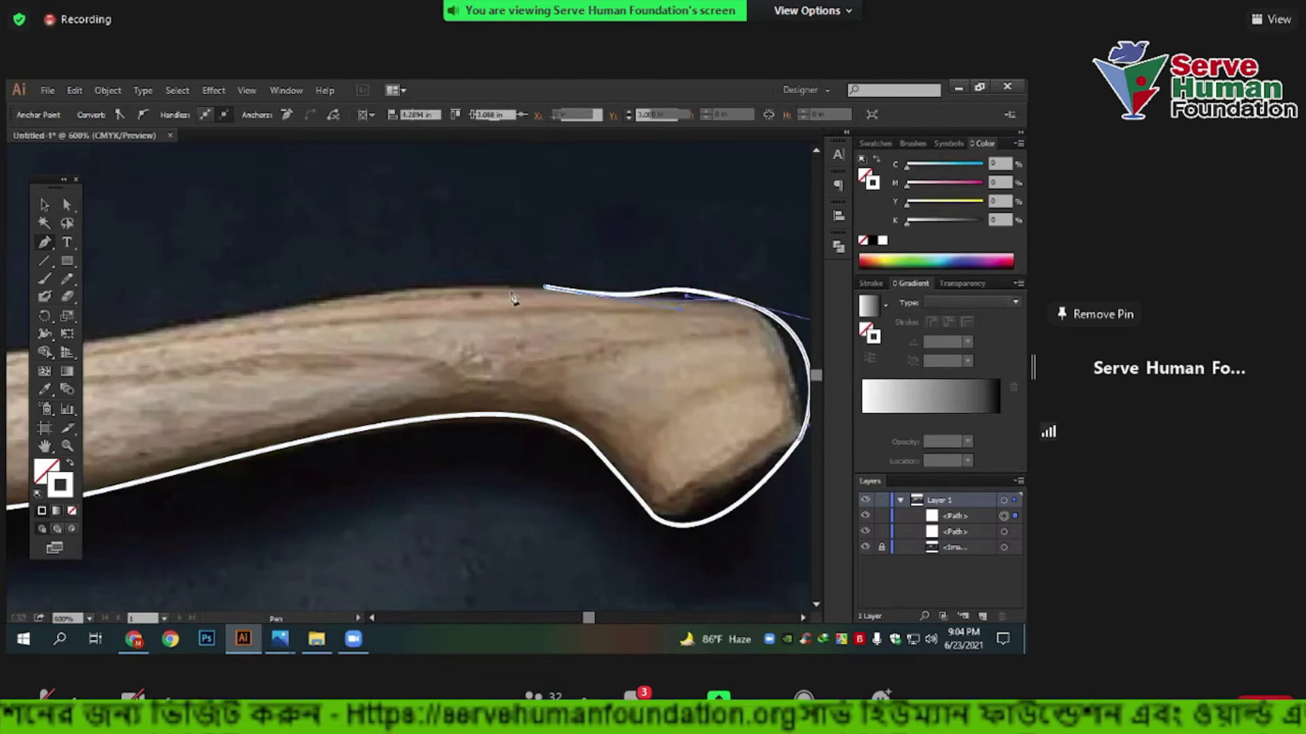
pyautogui.moveTo(438, 333); pyautogui.dragTo(527, 351)
pyautogui.moveTo(333, 333); pyautogui.dragTo(198, 354)
pyautogui.moveTo(680, 389); pyautogui.dragTo(806, 394)
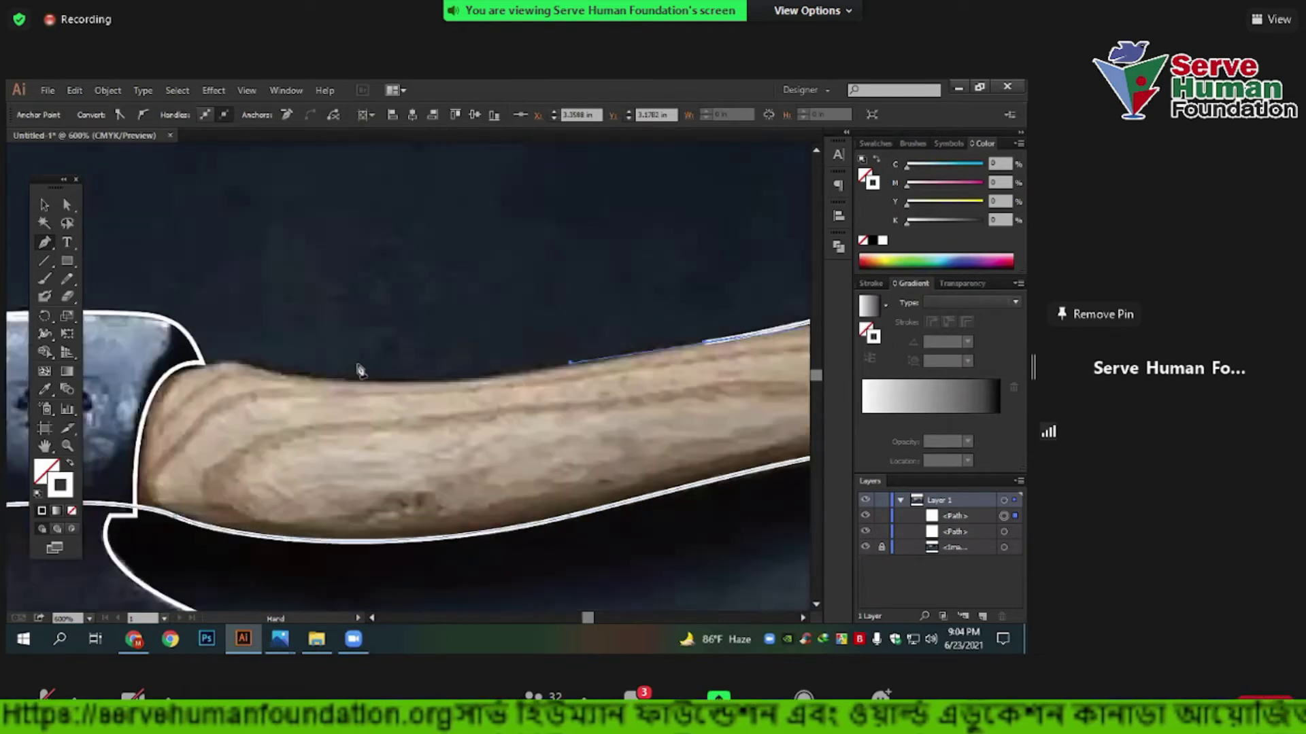
pyautogui.moveTo(283, 340)
pyautogui.mouseDown()
pyautogui.moveTo(425, 366)
pyautogui.moveTo(323, 338)
pyautogui.moveTo(365, 352)
pyautogui.mouseUp()
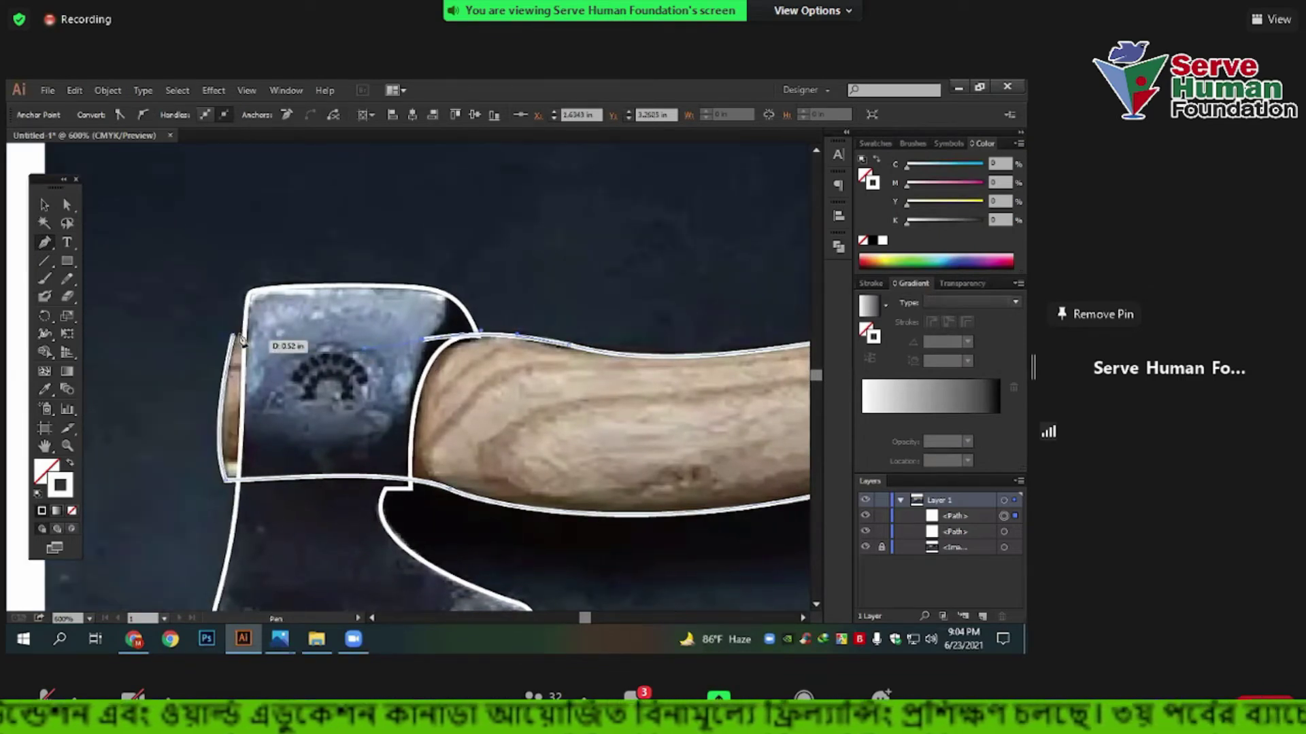
# Wrap the handle path around the head's eye, then switch to the Selection tool and zoom out.
pyautogui.moveTo(238, 340); pyautogui.dragTo(207, 433)
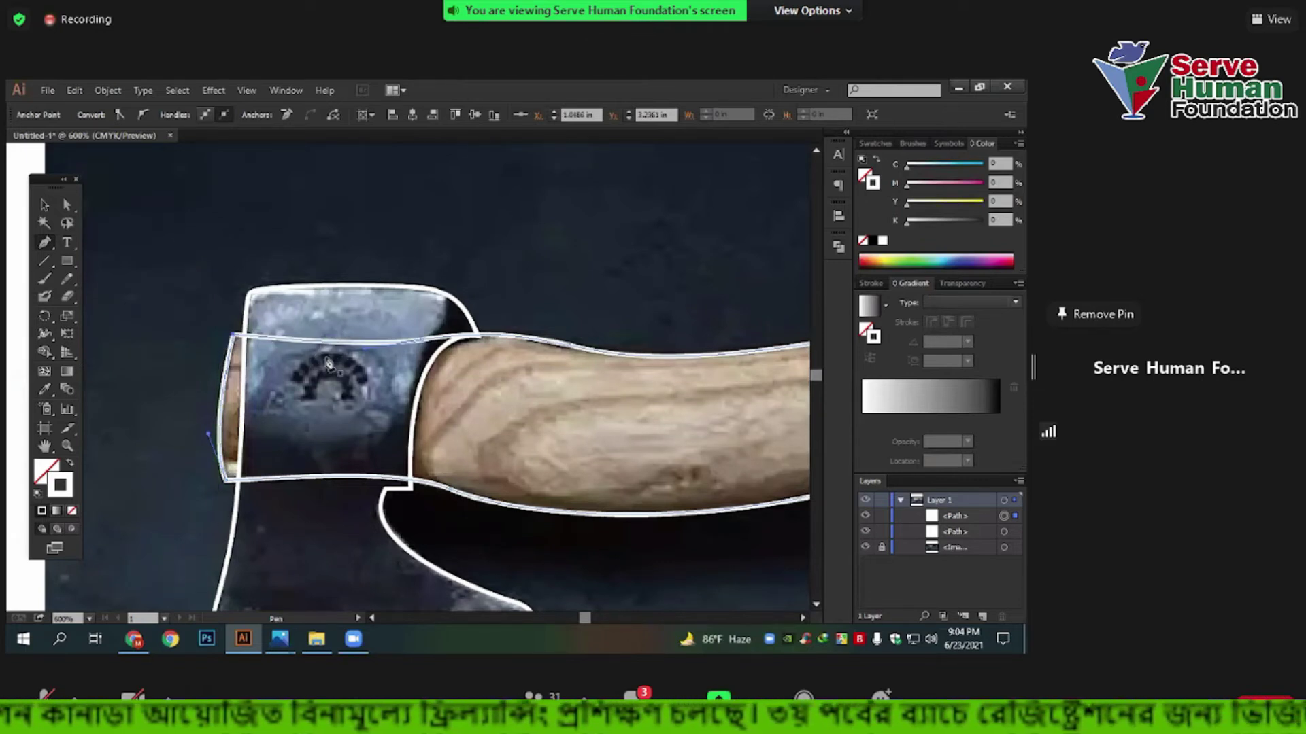
pyautogui.click(44, 205)
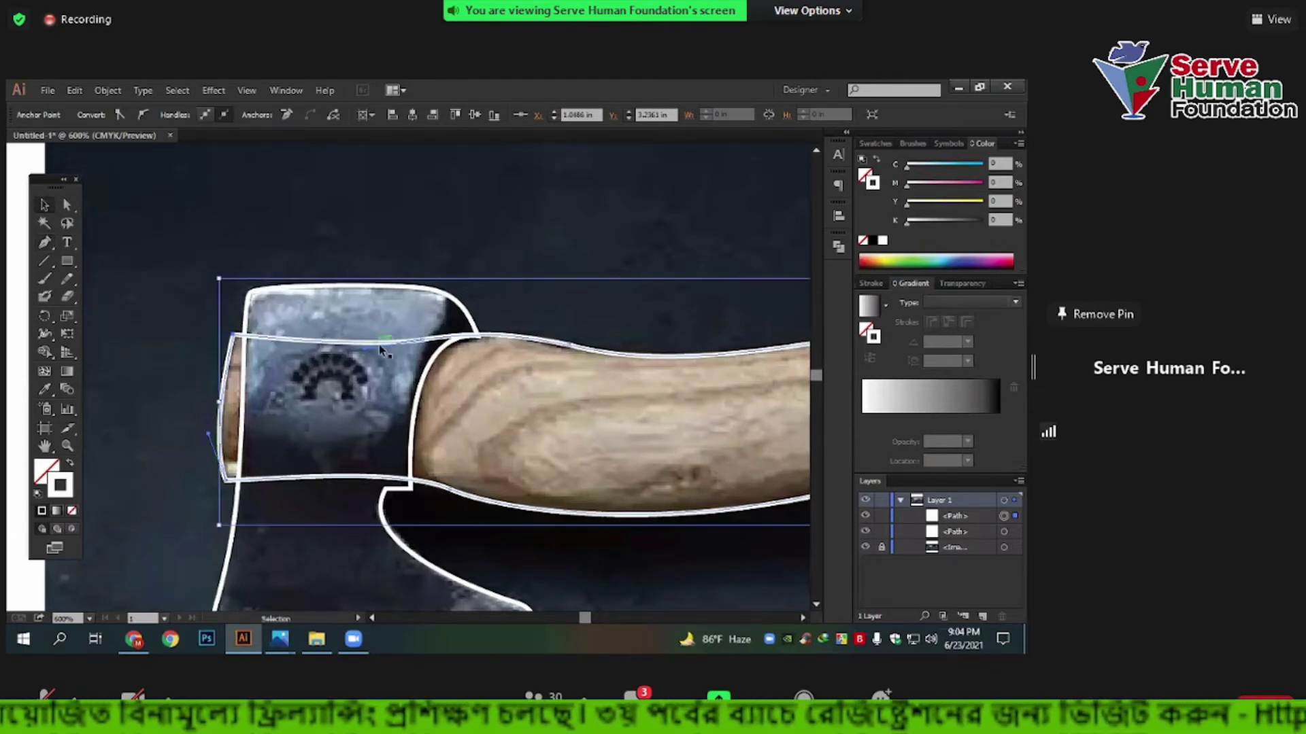
pyautogui.hotkey('ctrl', '-')
pyautogui.hotkey('ctrl', '-')
pyautogui.hotkey('ctrl', '-')
pyautogui.hotkey('ctrl', '-')
pyautogui.hotkey('ctrl', '-')
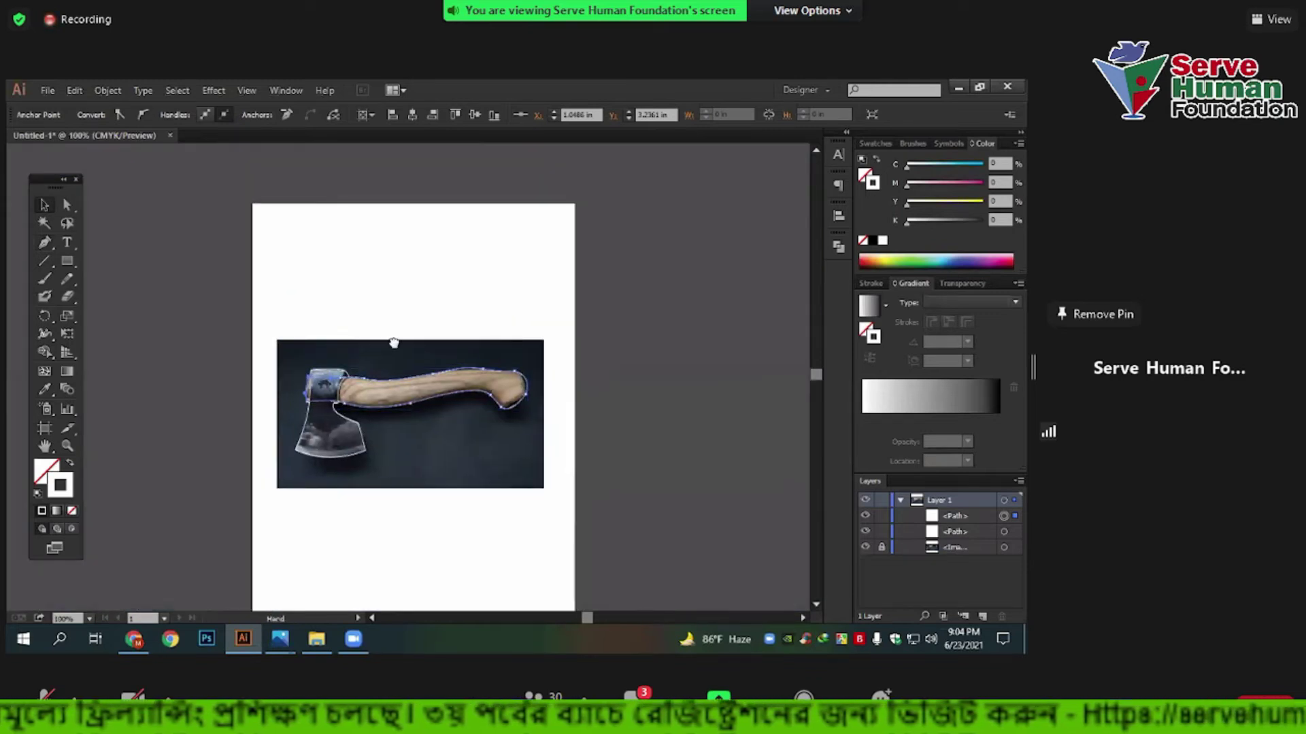
# Fill the traced axe head and handle outlines with black instead of a stroke.
pyautogui.hotkey('ctrl', 'a')
pyautogui.moveTo(314, 455); pyautogui.dragTo(324, 319)
pyautogui.click(70, 462)
pyautogui.click(49, 472)
pyautogui.click(876, 240)
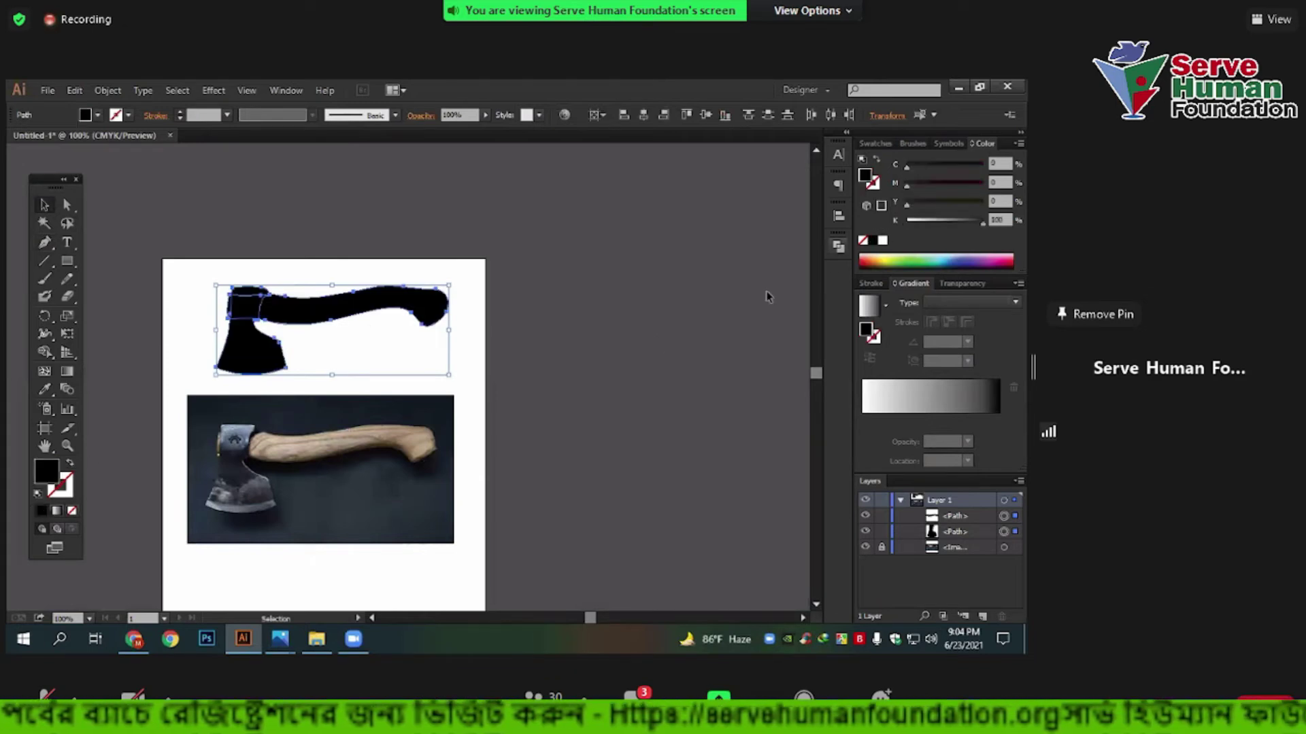
pyautogui.click(623, 348)
# Move the axe photo to the upper right and the black silhouette down the artboard.
pyautogui.moveTo(578, 342); pyautogui.dragTo(722, 368)
pyautogui.press('v')
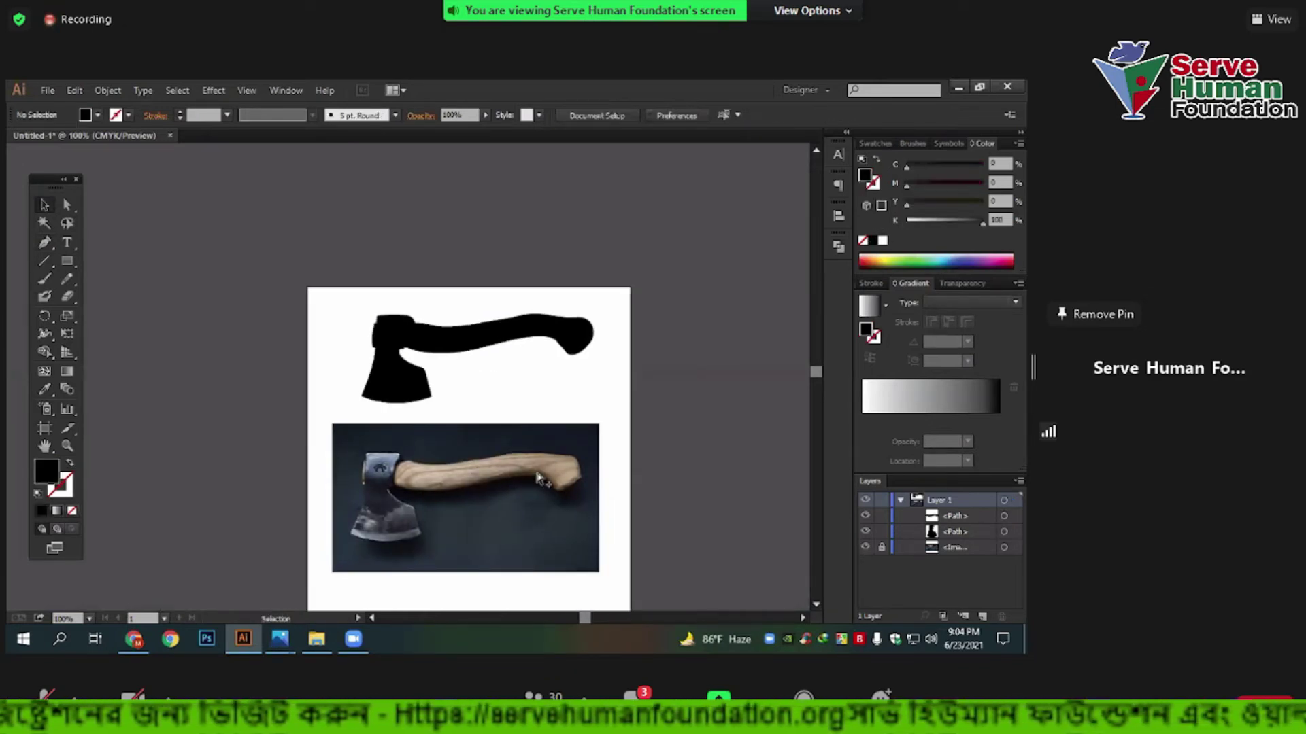
pyautogui.moveTo(405, 481)
pyautogui.mouseDown()
pyautogui.moveTo(684, 264)
pyautogui.moveTo(684, 239)
pyautogui.mouseUp()
pyautogui.moveTo(495, 344); pyautogui.dragTo(480, 425)
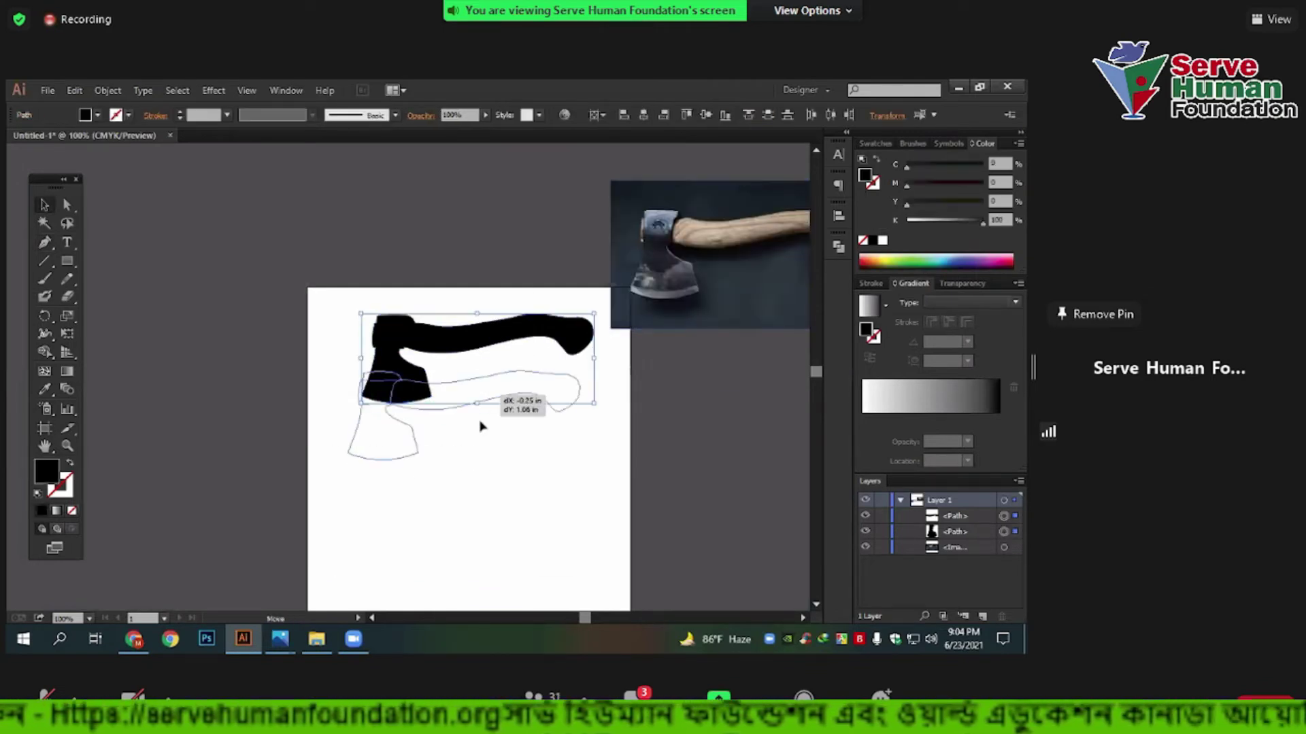
pyautogui.click(503, 341)
# Merge the axe-head pieces into one shape with Shape Builder.
pyautogui.hotkey('ctrl', '+')
pyautogui.hotkey('ctrl', '+')
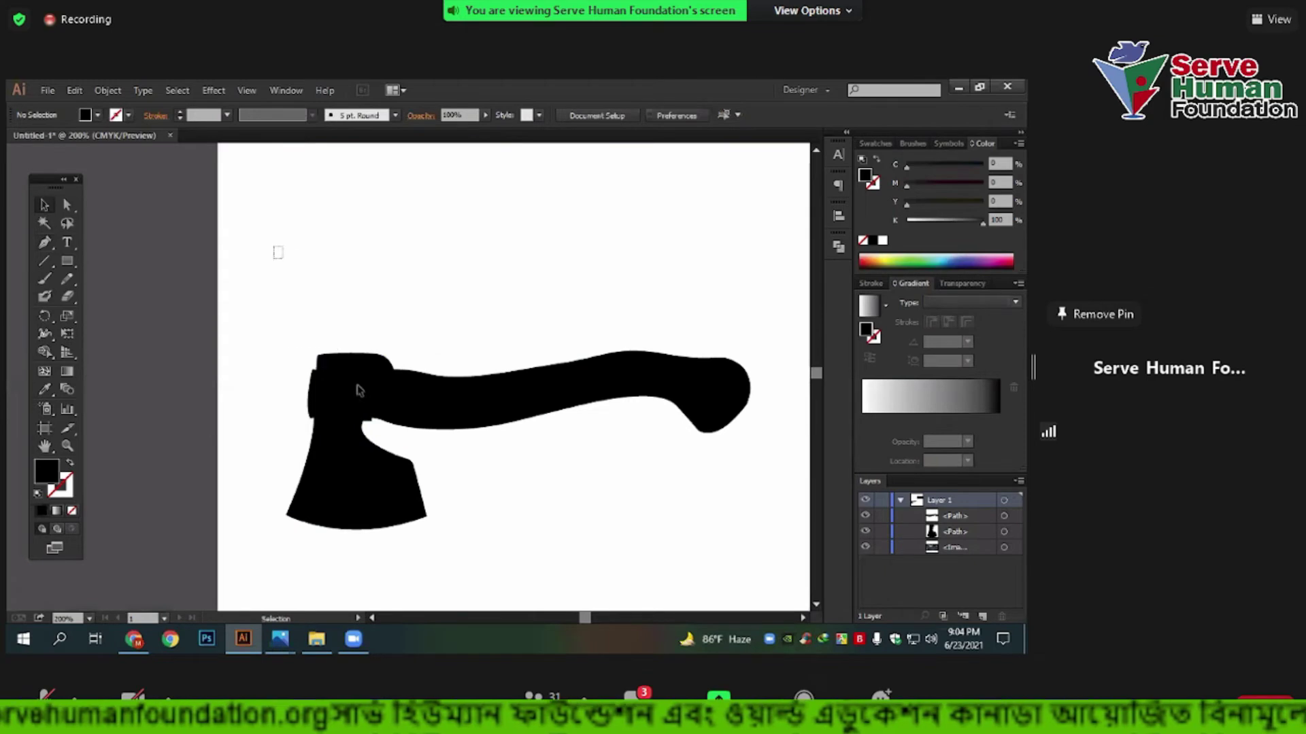
pyautogui.moveTo(274, 246); pyautogui.dragTo(481, 548)
pyautogui.hotkey('ctrl', '+')
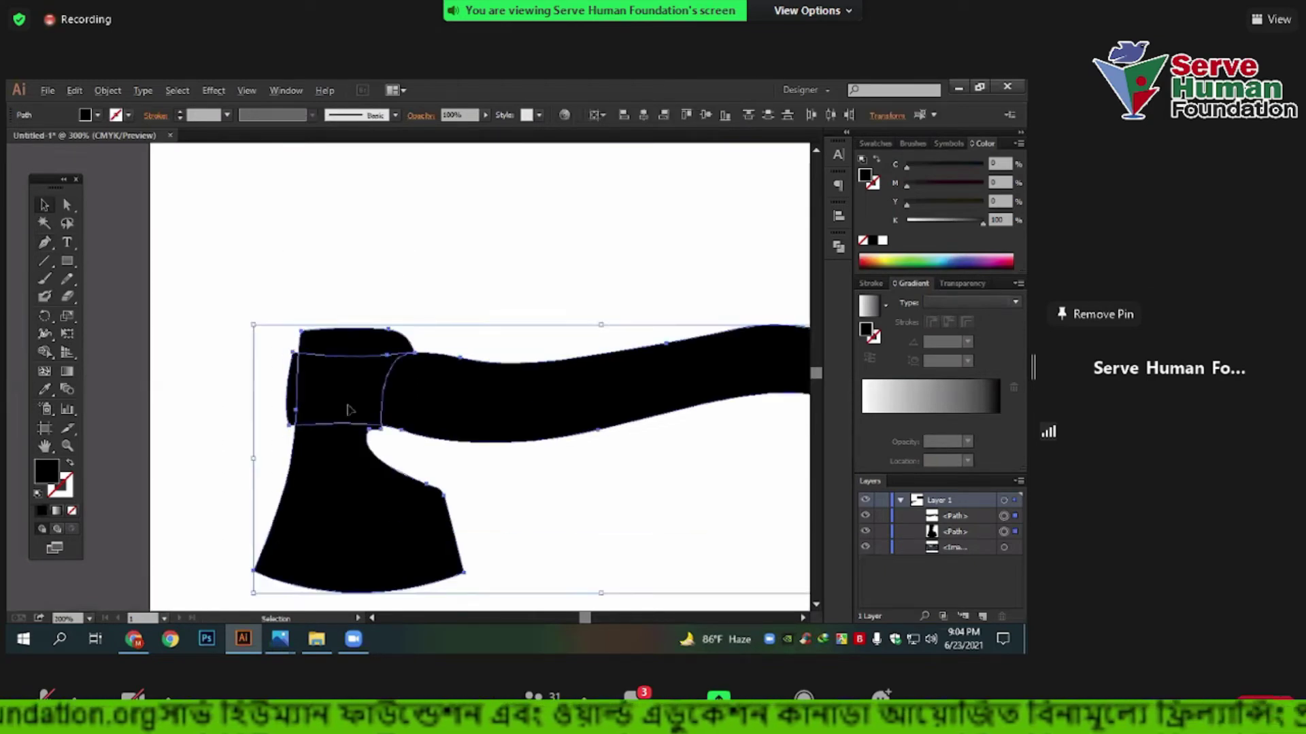
pyautogui.scroll(2, 348, 410)
pyautogui.scroll(-1, 349, 409)
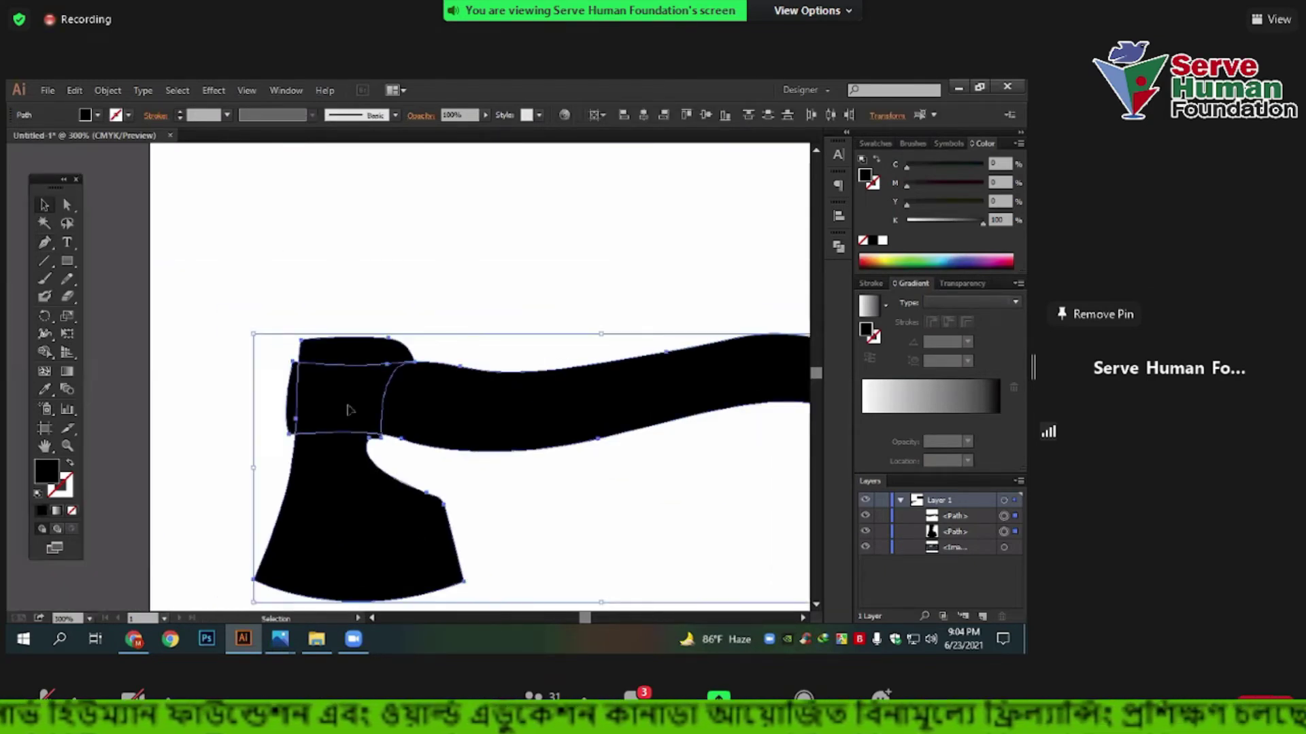
pyautogui.click(45, 351)
pyautogui.moveTo(337, 364); pyautogui.dragTo(334, 538)
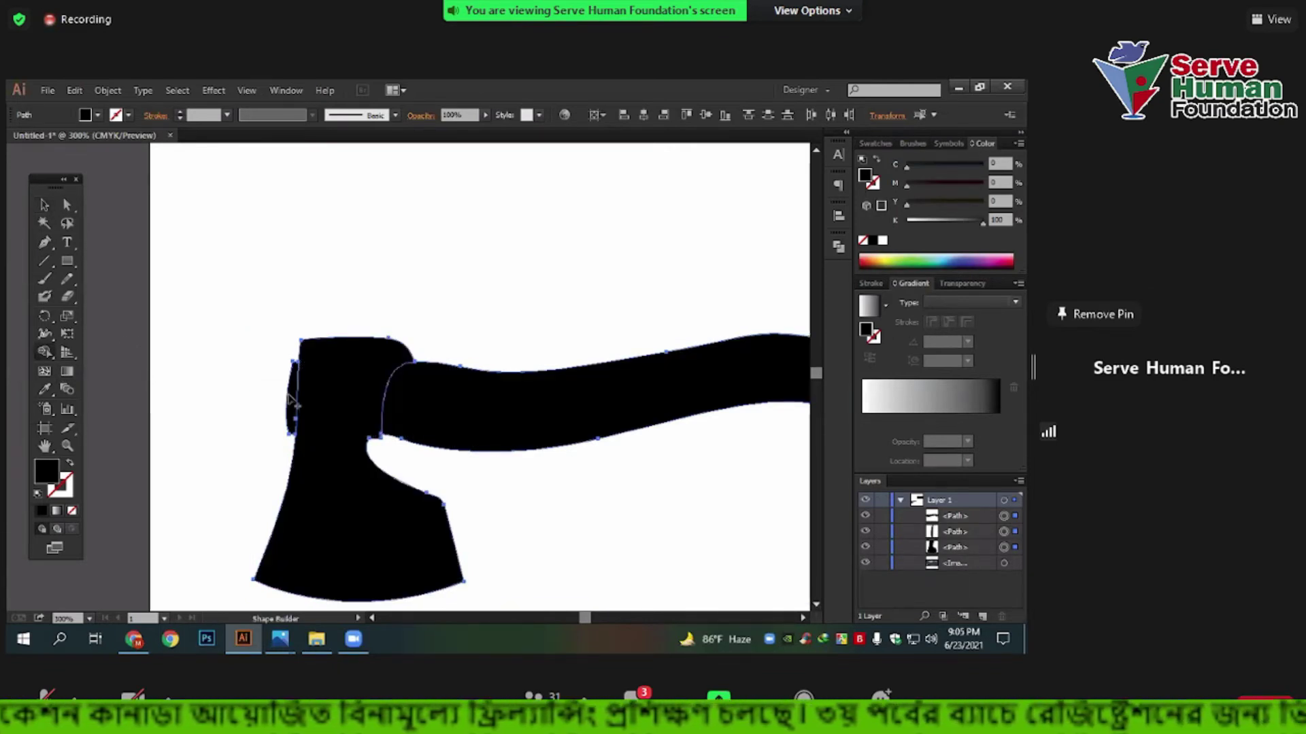
# Check the separate handle, edge and head pieces, then switch to the browser's axe image search.
pyautogui.click(43, 203)
pyautogui.click(583, 341)
pyautogui.click(454, 436)
pyautogui.click(292, 398)
pyautogui.click(335, 515)
pyautogui.click(352, 275)
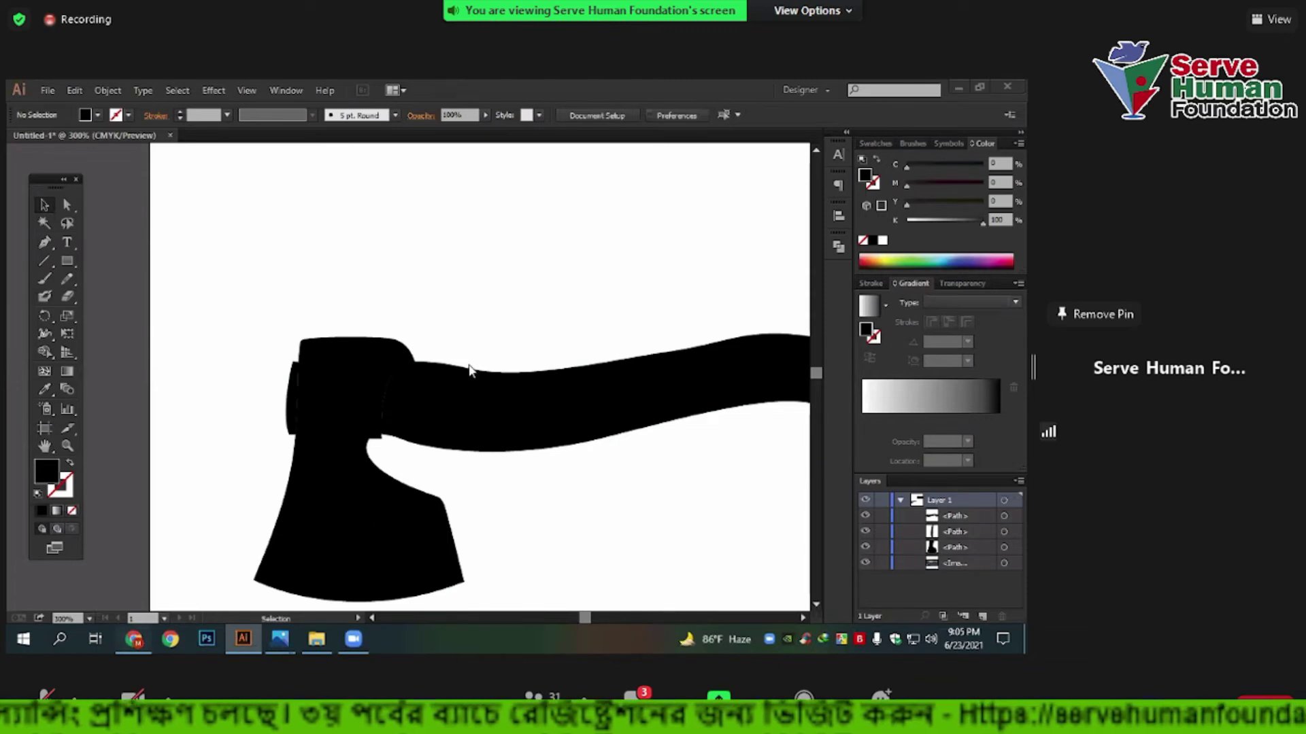
pyautogui.hotkey('alt', 'Tab')
# Edit the axe search query and reveal more related search suggestions.
pyautogui.scroll(3, 462, 379)
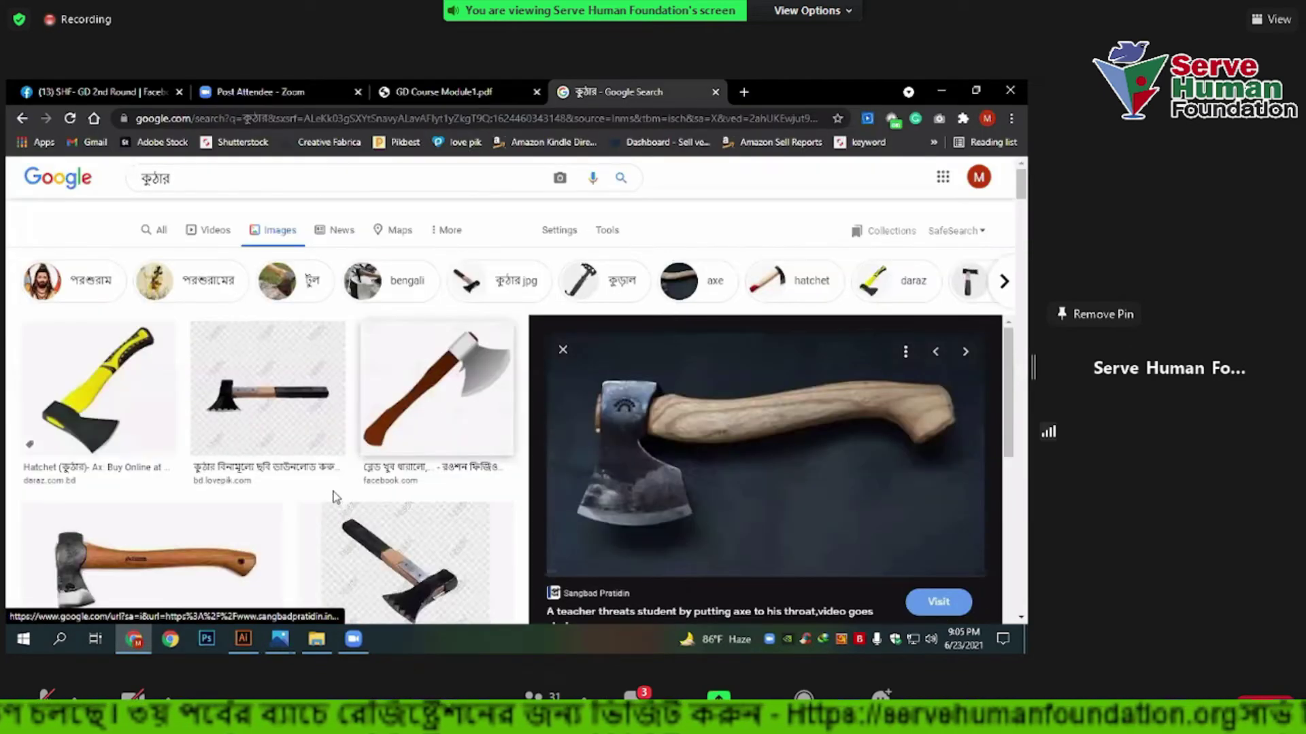
pyautogui.scroll(-5, 334, 370)
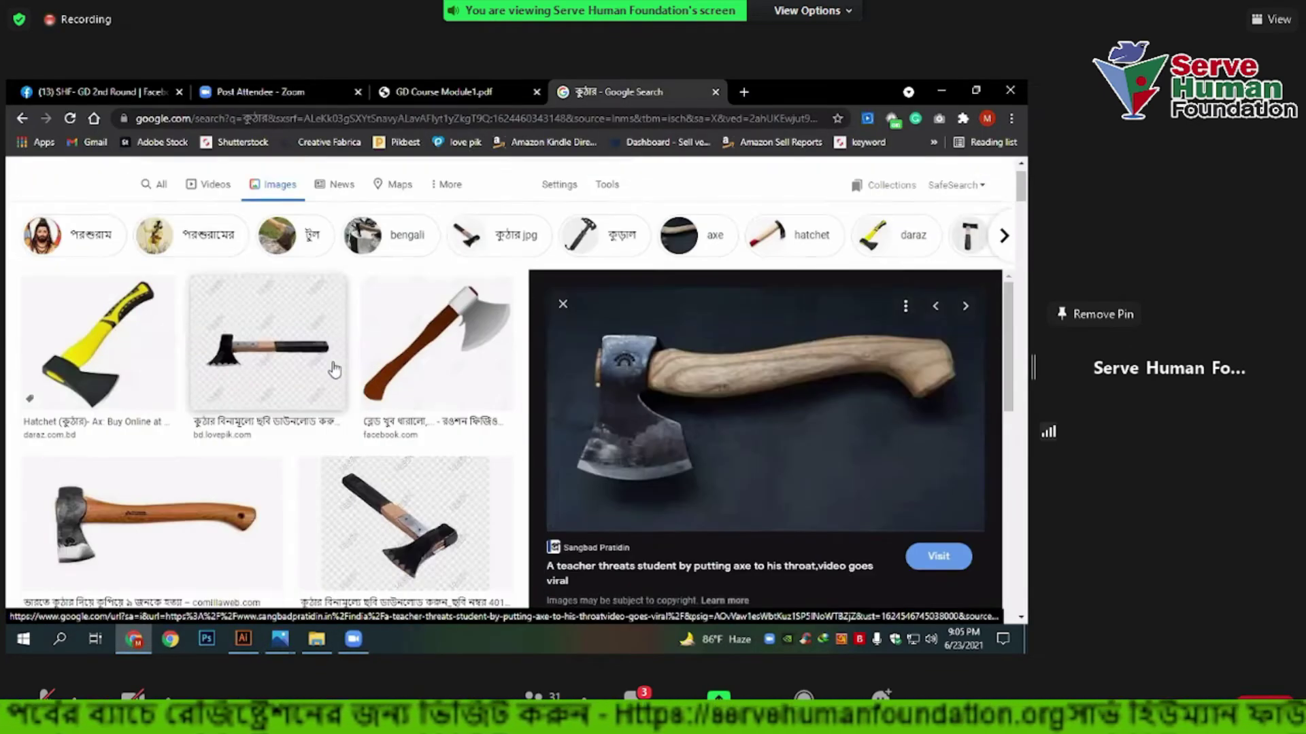
pyautogui.scroll(3, 277, 285)
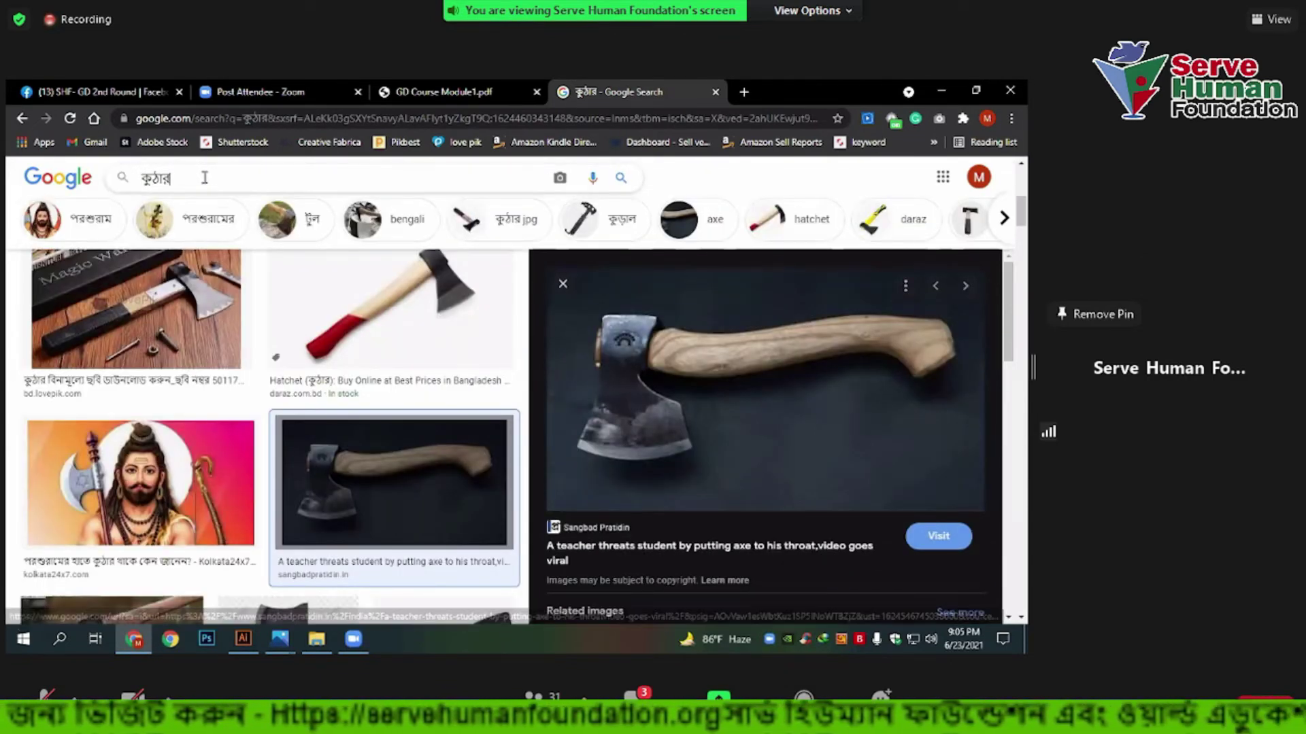
pyautogui.click(204, 178)
pyautogui.scroll(5, 384, 378)
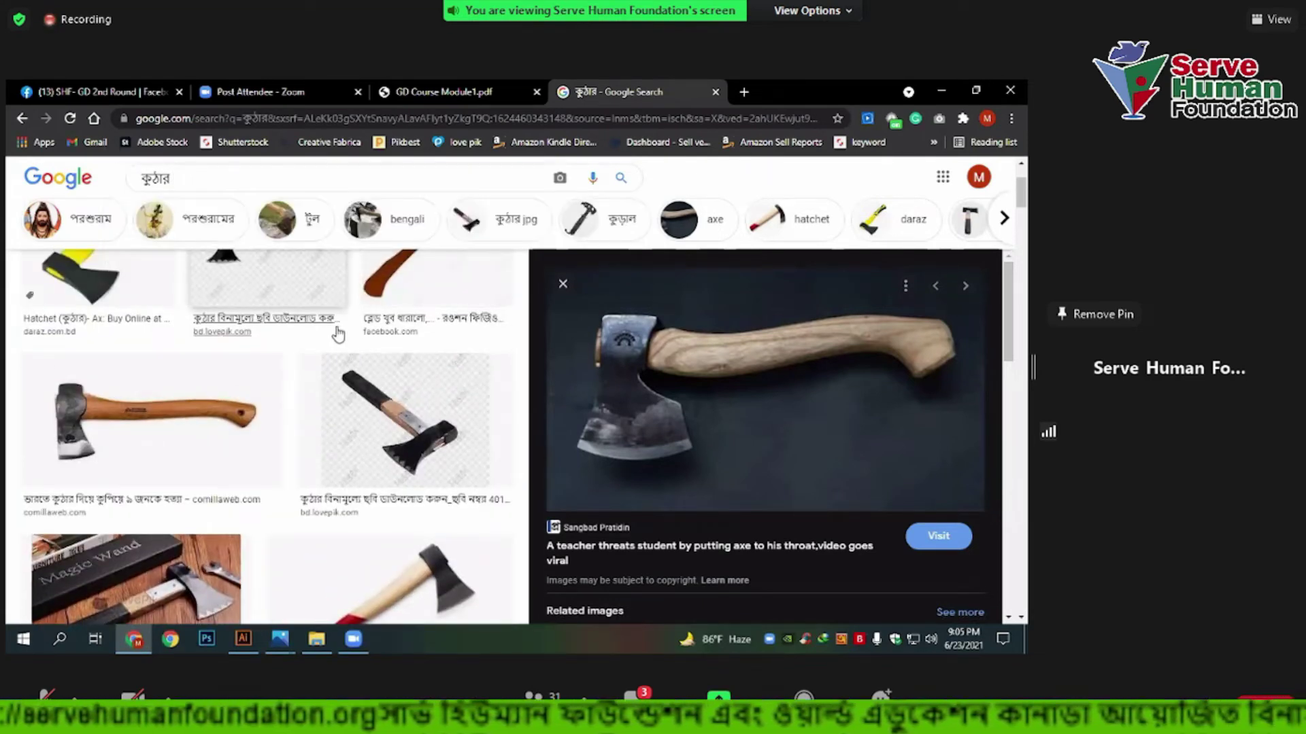
pyautogui.scroll(3, 340, 332)
pyautogui.click(1002, 284)
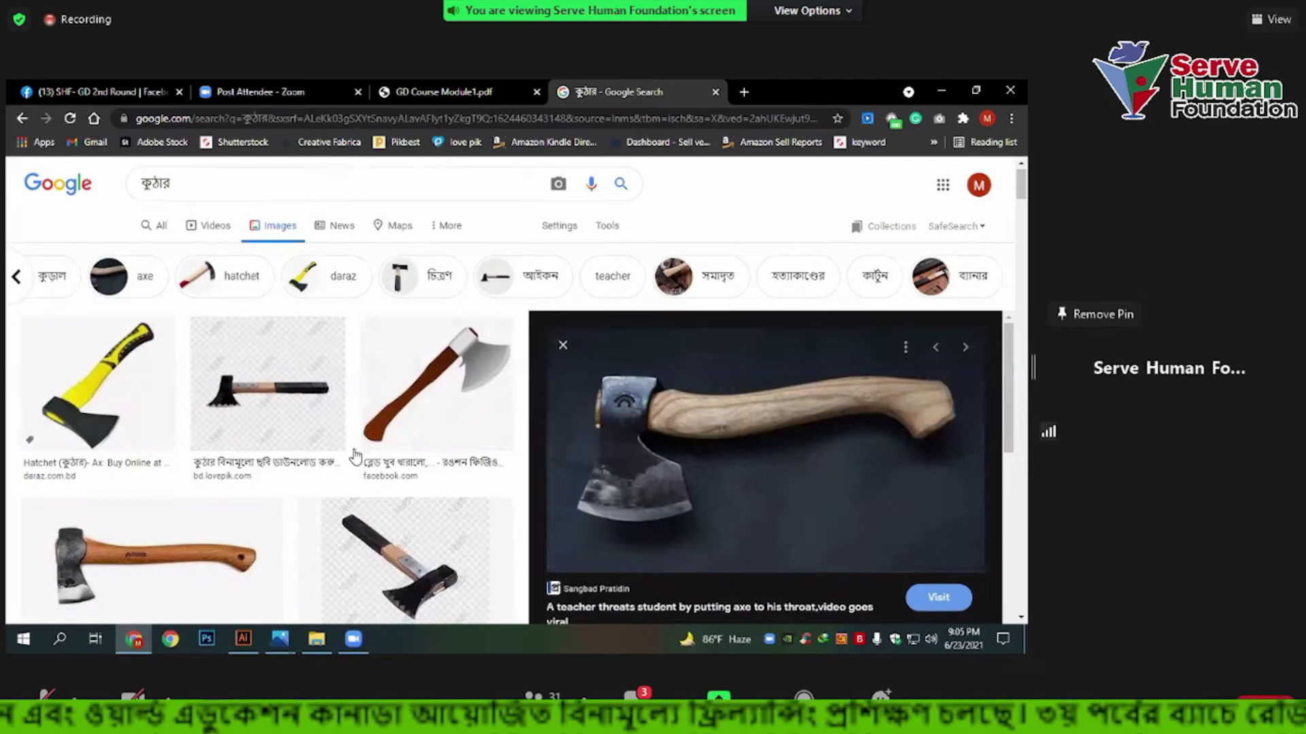
# Browse down the axe results and preview the red cartoon axe.
pyautogui.scroll(-5, 355, 455)
pyautogui.scroll(-2, 355, 454)
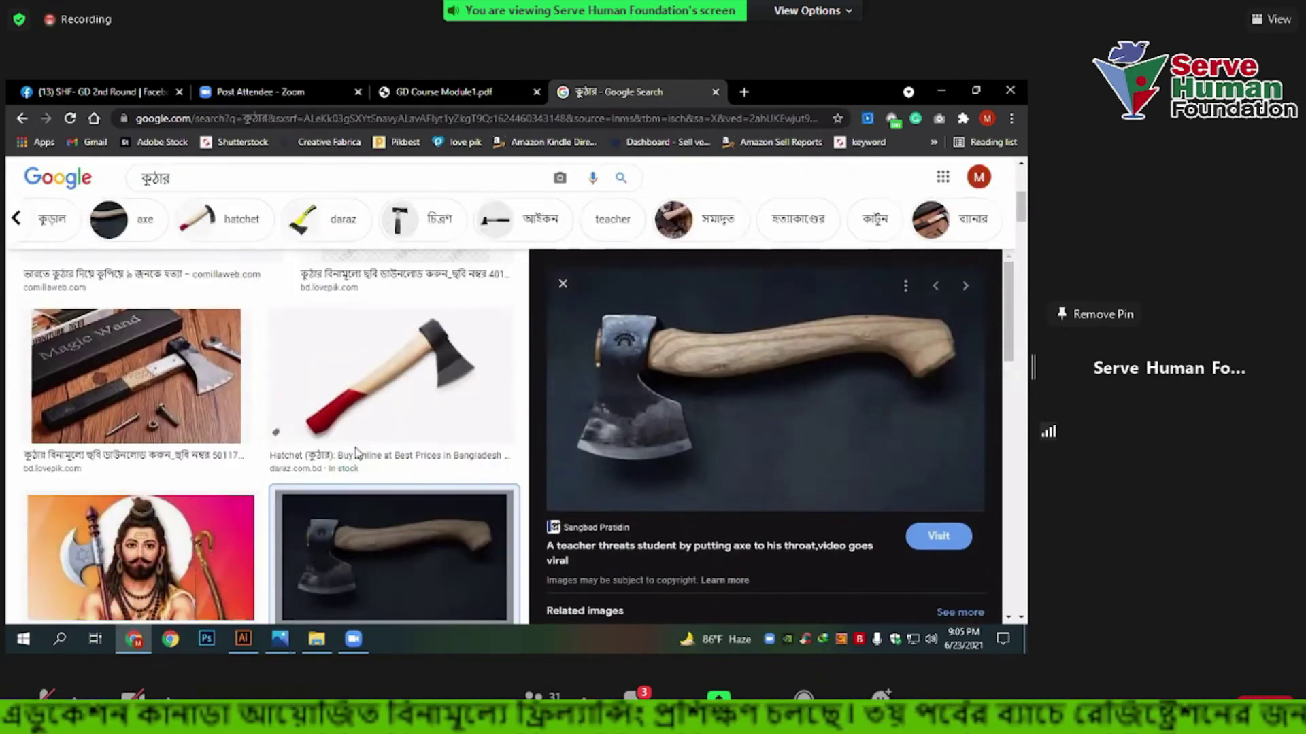
pyautogui.scroll(-2, 367, 448)
pyautogui.scroll(-5, 372, 449)
pyautogui.scroll(-3, 373, 454)
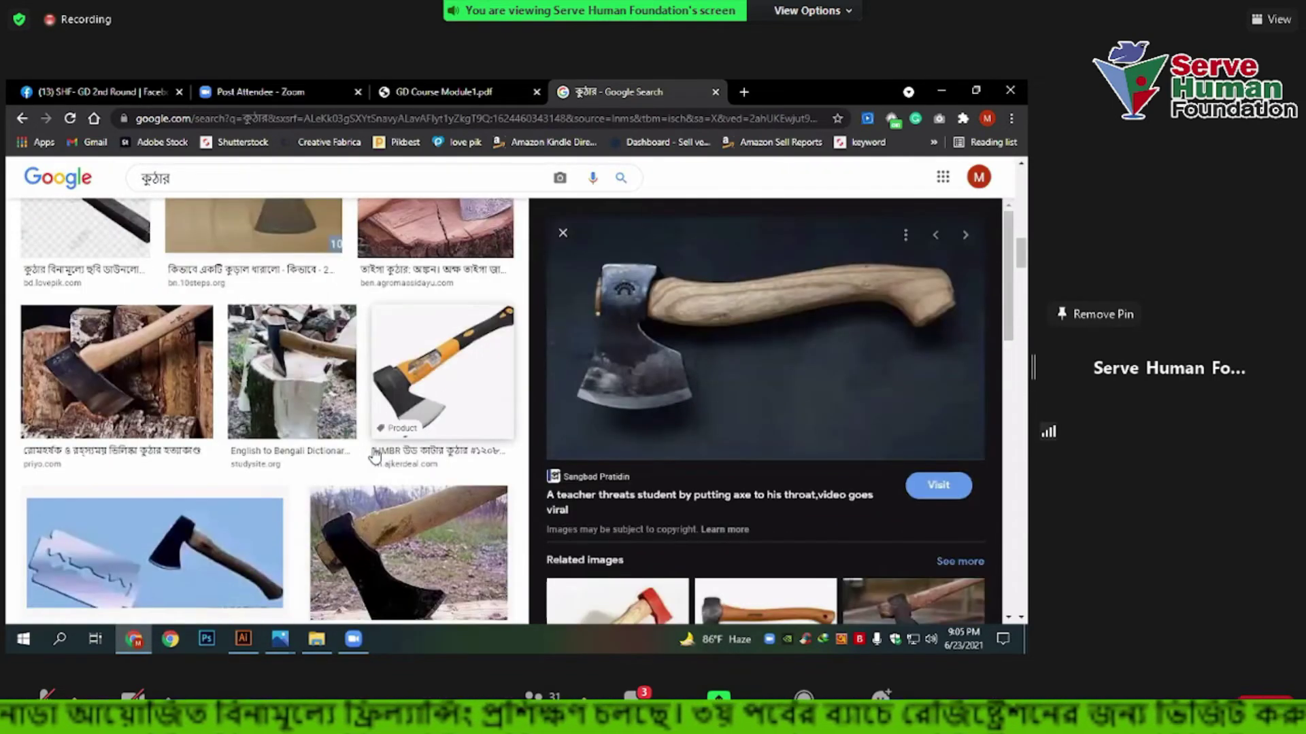
pyautogui.scroll(-3, 374, 454)
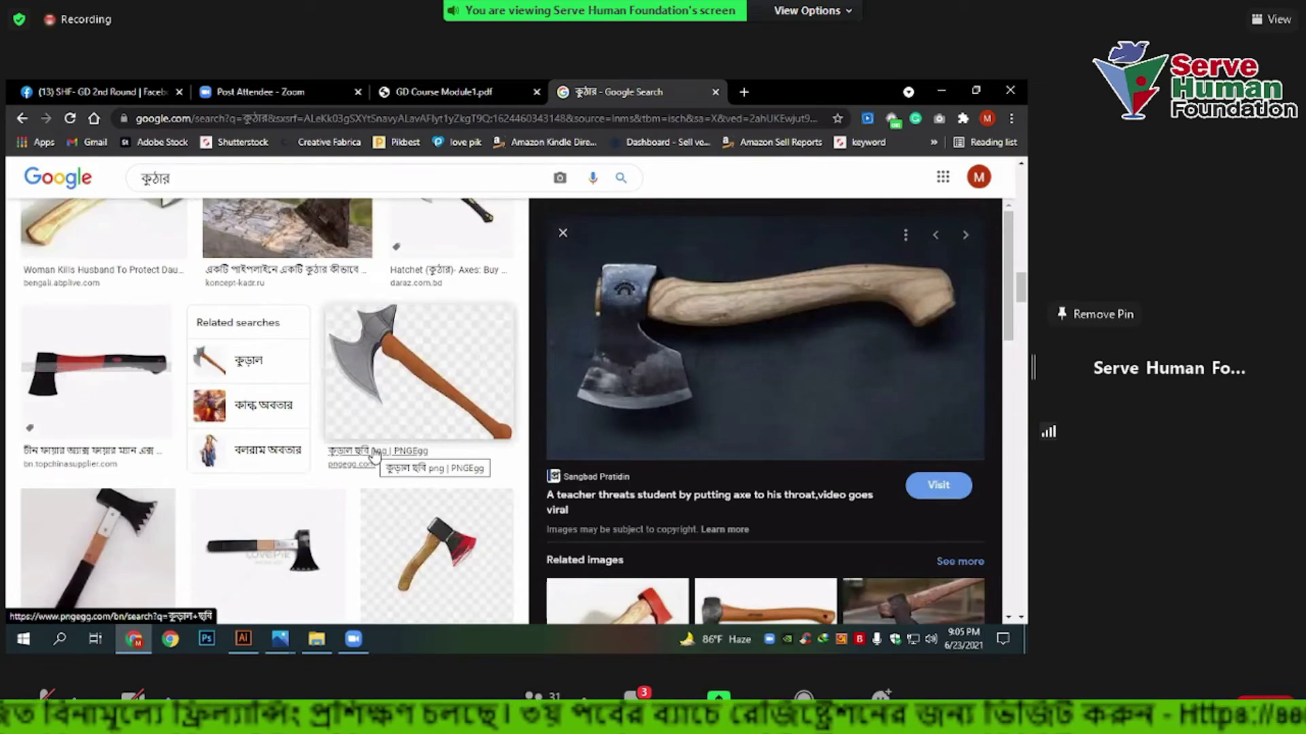
pyautogui.scroll(-3, 374, 454)
pyautogui.scroll(-3, 378, 460)
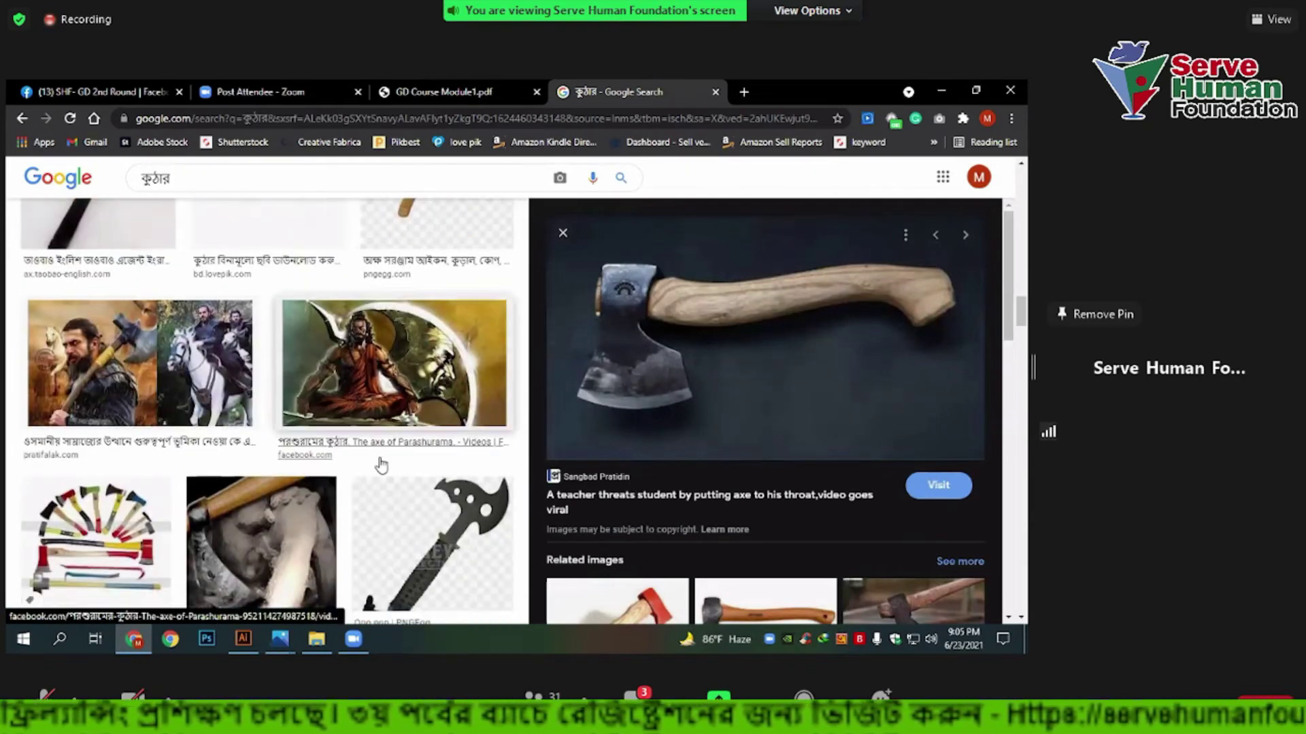
pyautogui.scroll(-3, 381, 465)
pyautogui.scroll(-3, 380, 466)
pyautogui.scroll(-3, 381, 465)
pyautogui.scroll(-3, 381, 465)
pyautogui.scroll(2, 381, 465)
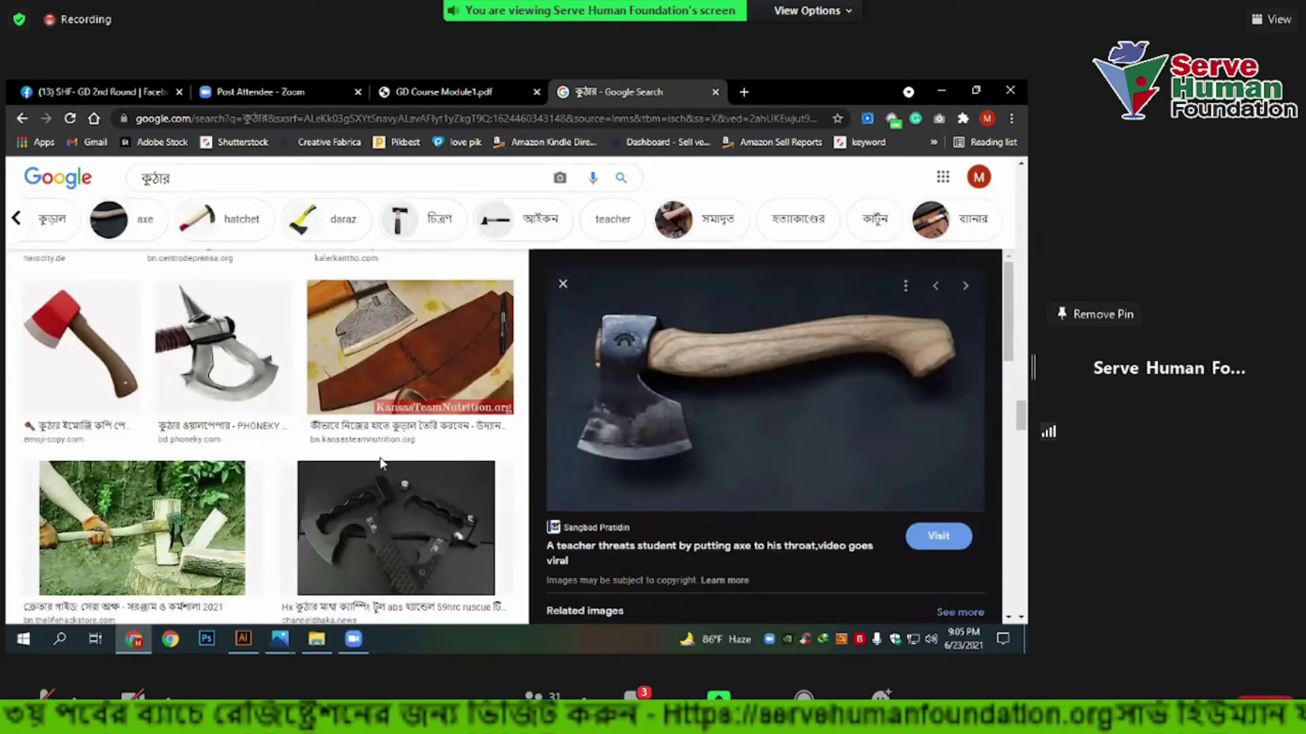
pyautogui.click(41, 313)
# Preview the red-tipped hatchet and the brown-handled cartoon axe references.
pyautogui.scroll(-5, 317, 299)
pyautogui.scroll(3, 191, 439)
pyautogui.scroll(2, 255, 401)
pyautogui.scroll(3, 320, 364)
pyautogui.scroll(2, 382, 327)
pyautogui.click(382, 327)
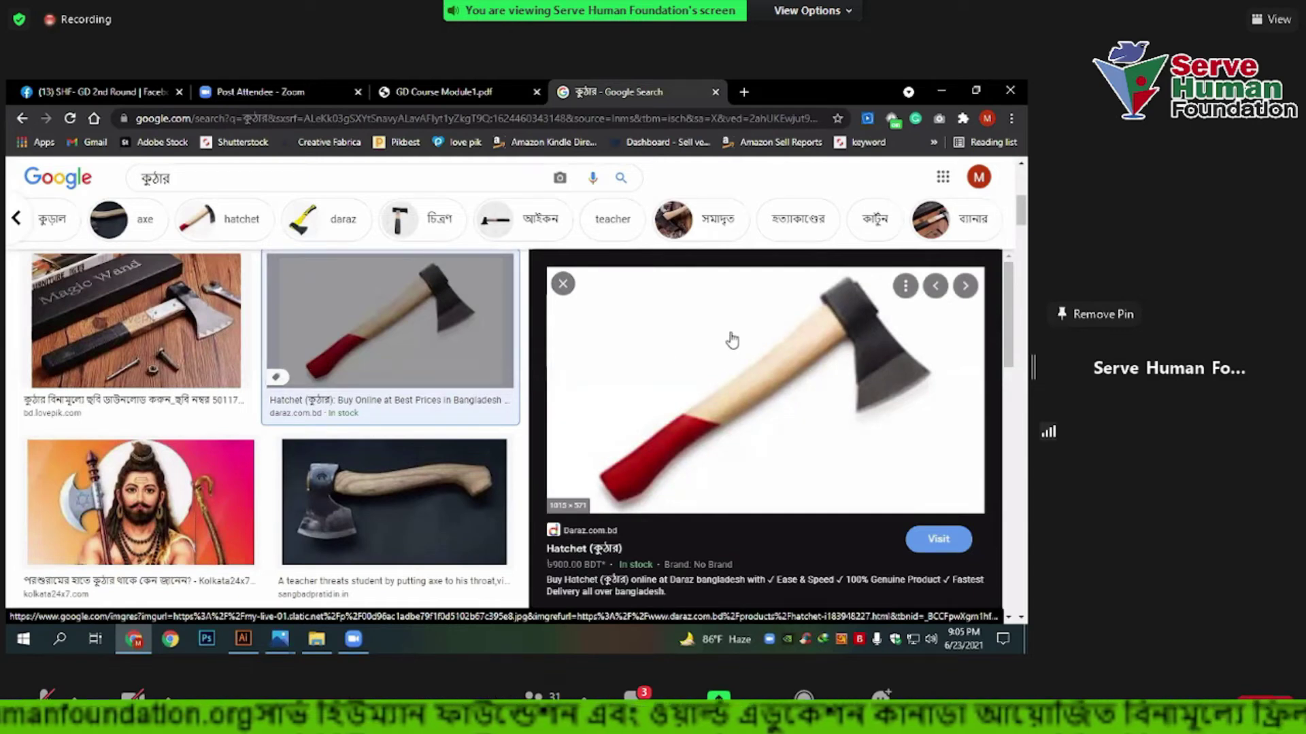
pyautogui.scroll(5, 313, 386)
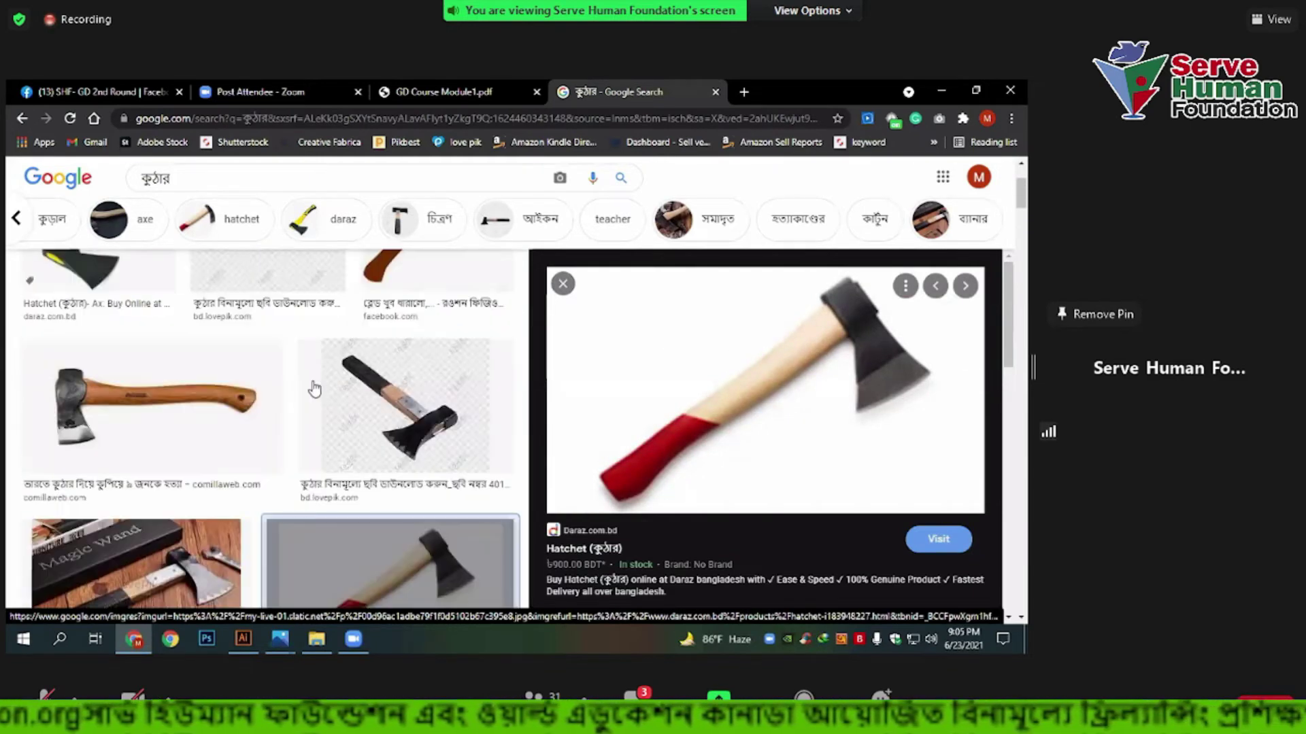
pyautogui.scroll(3, 313, 383)
pyautogui.click(457, 394)
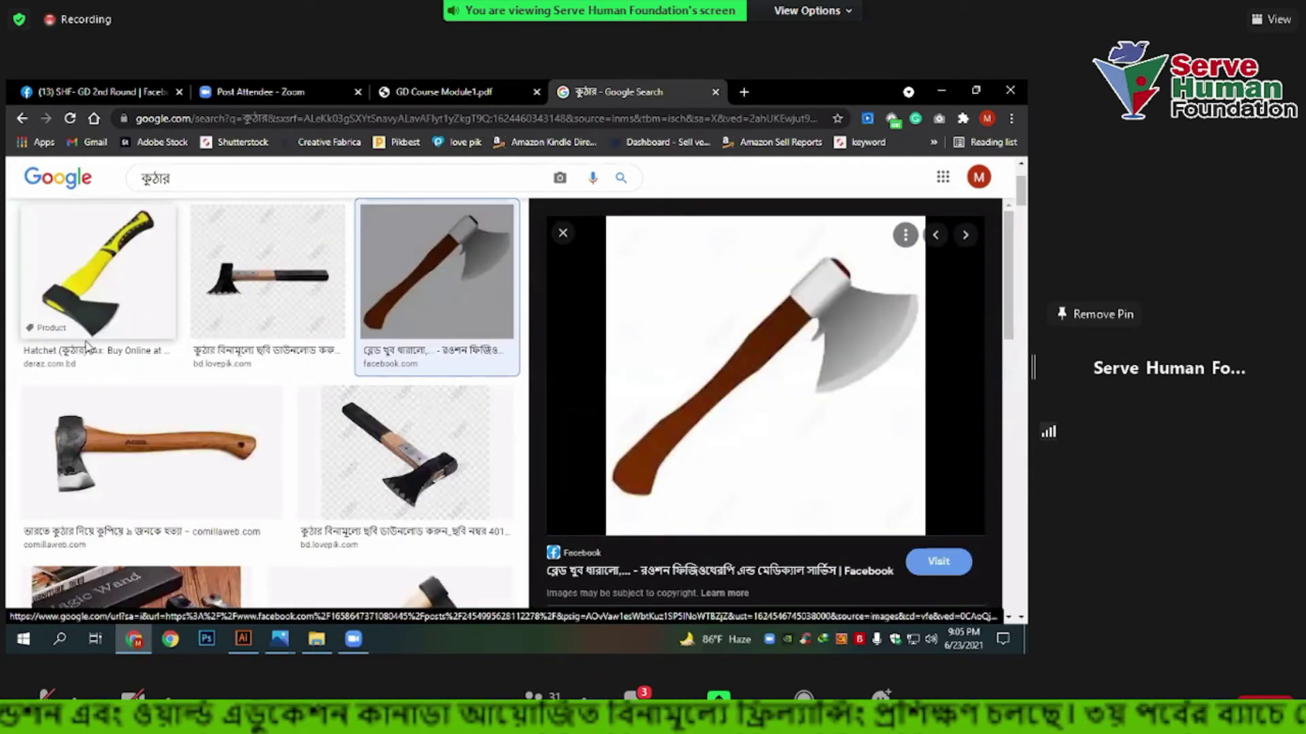
pyautogui.scroll(1, 87, 349)
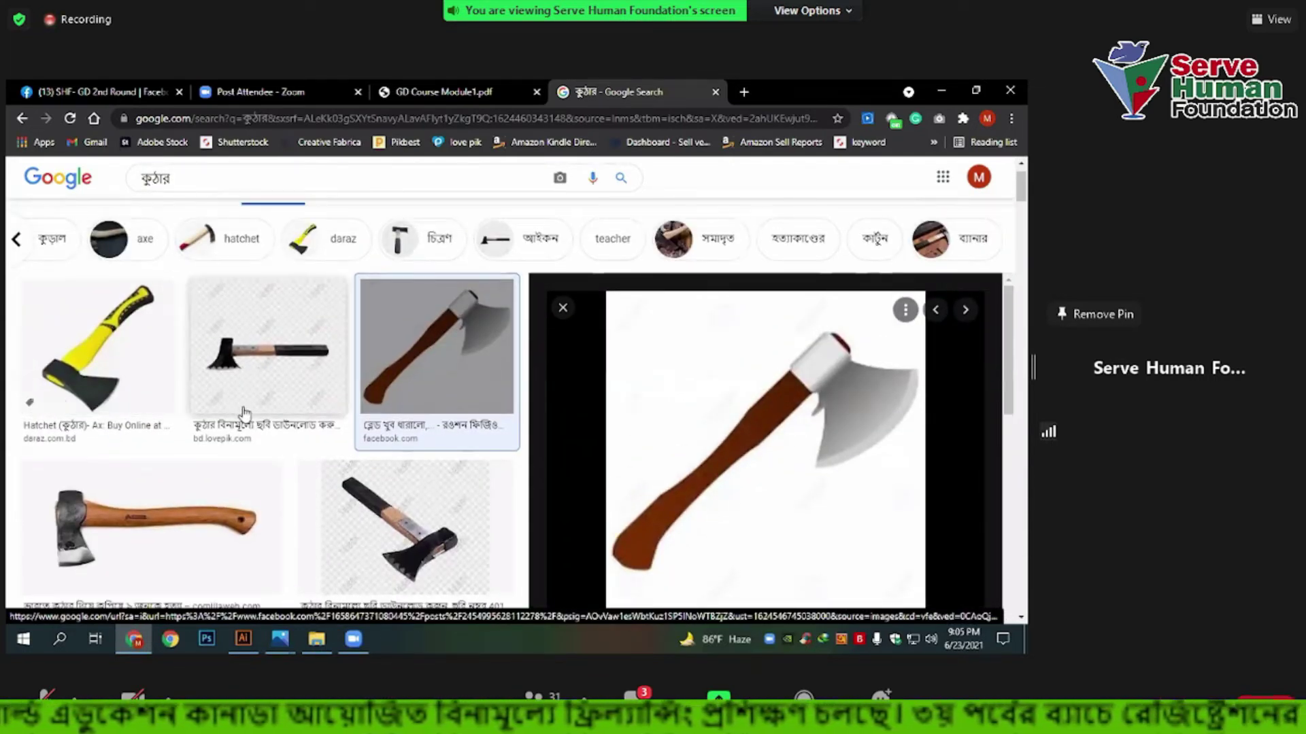
pyautogui.scroll(1, 248, 415)
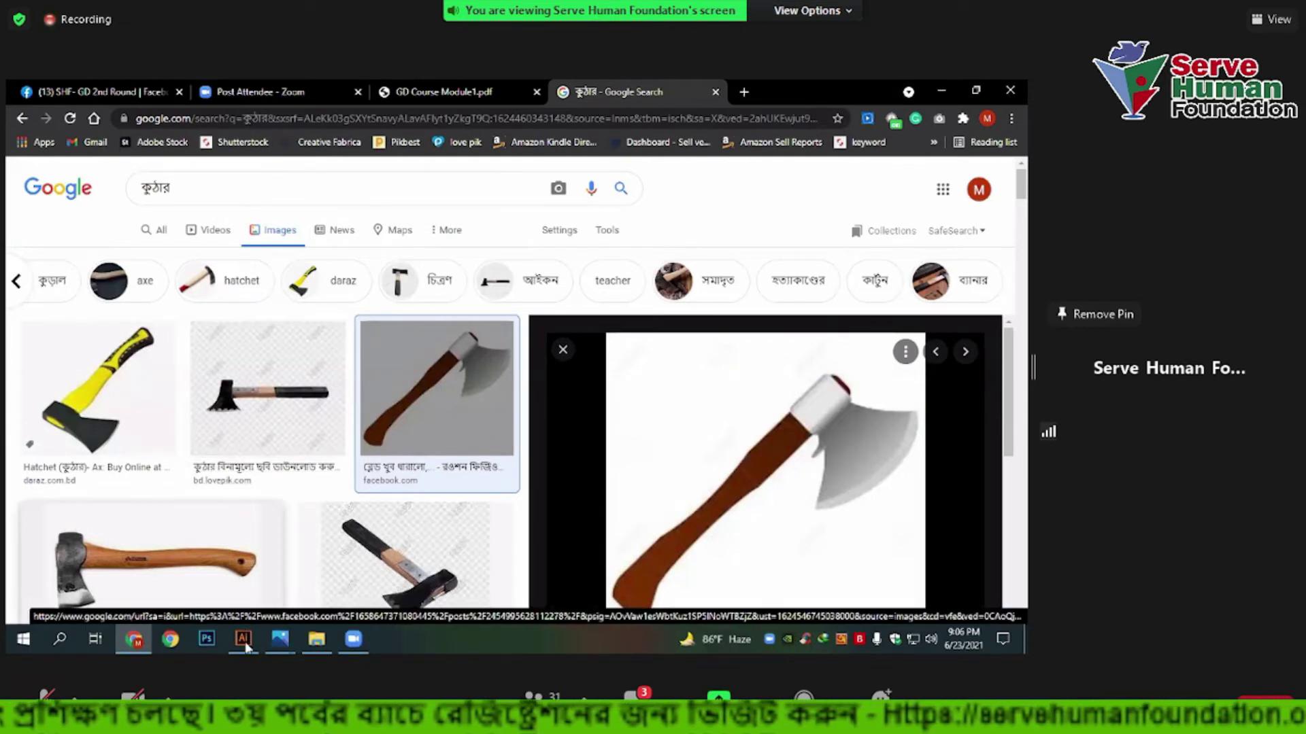
# Return to Illustrator and select the axe reference photo beside the artboard.
pyautogui.hotkey('alt', 'Tab')
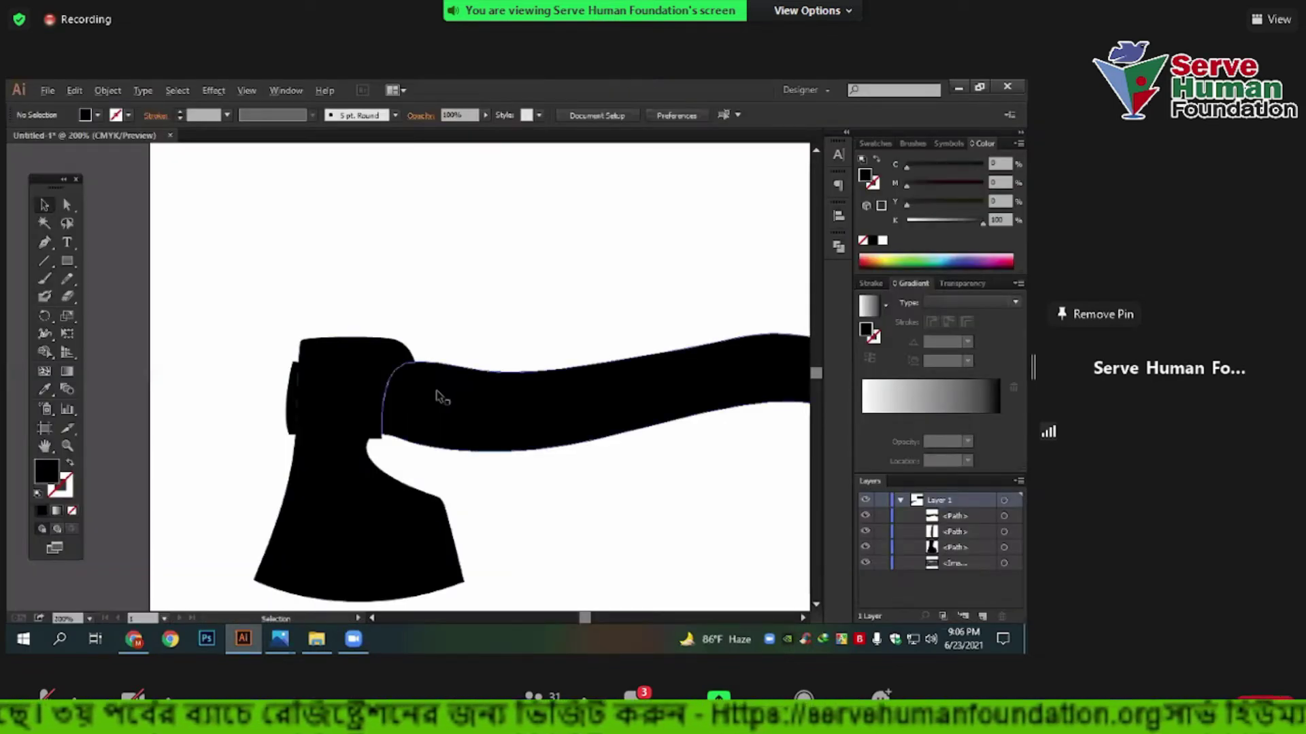
pyautogui.scroll(-5, 439, 398)
pyautogui.click(593, 289)
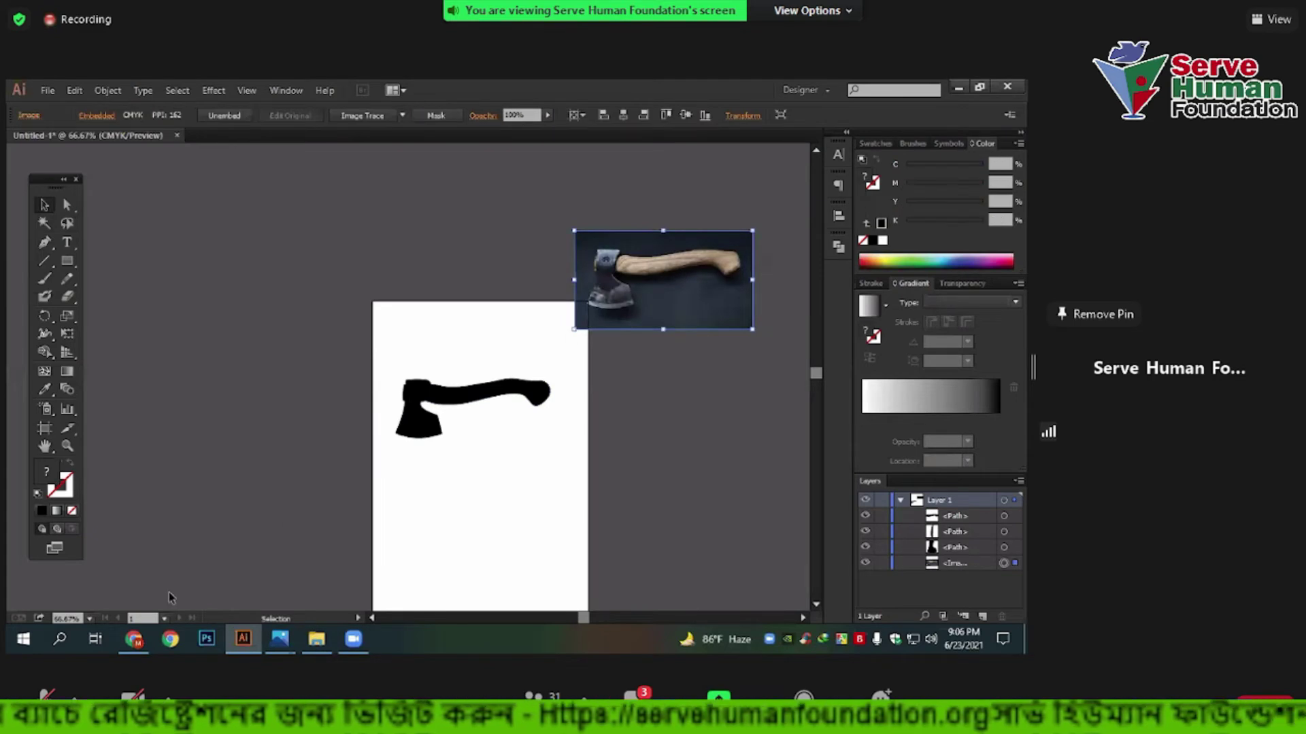
# Find the black-headed hatchet with tan handle in the results and copy its image.
pyautogui.hotkey('alt', 'Tab')
pyautogui.scroll(-2, 364, 418)
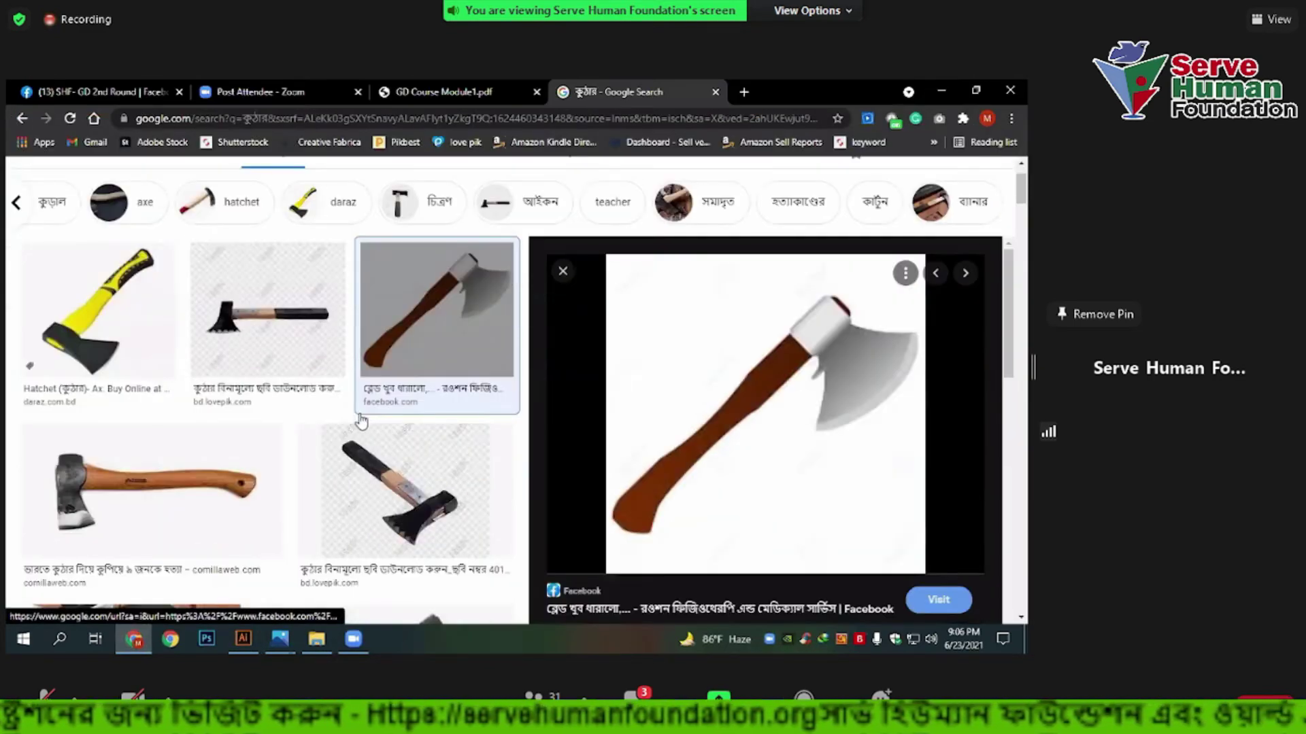
pyautogui.scroll(-3, 363, 418)
pyautogui.scroll(-5, 362, 416)
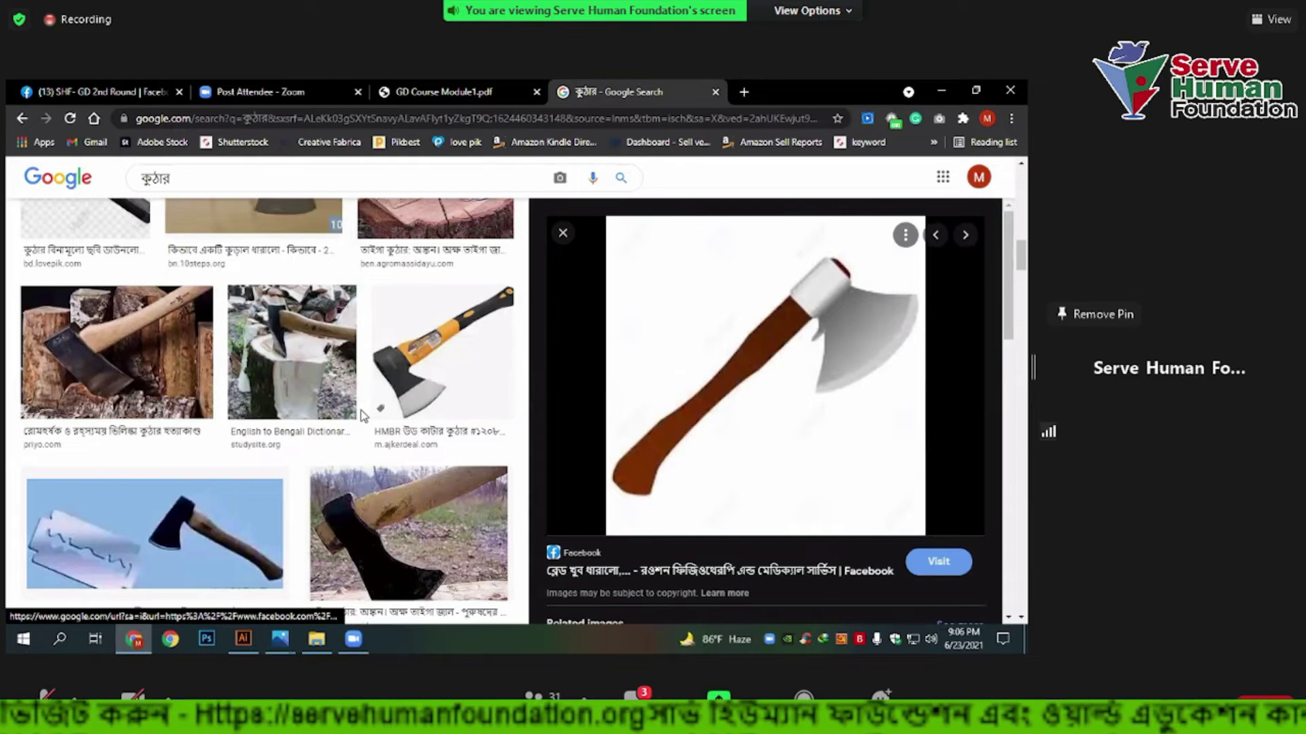
pyautogui.scroll(-3, 400, 391)
pyautogui.scroll(-3, 400, 391)
pyautogui.scroll(-3, 400, 391)
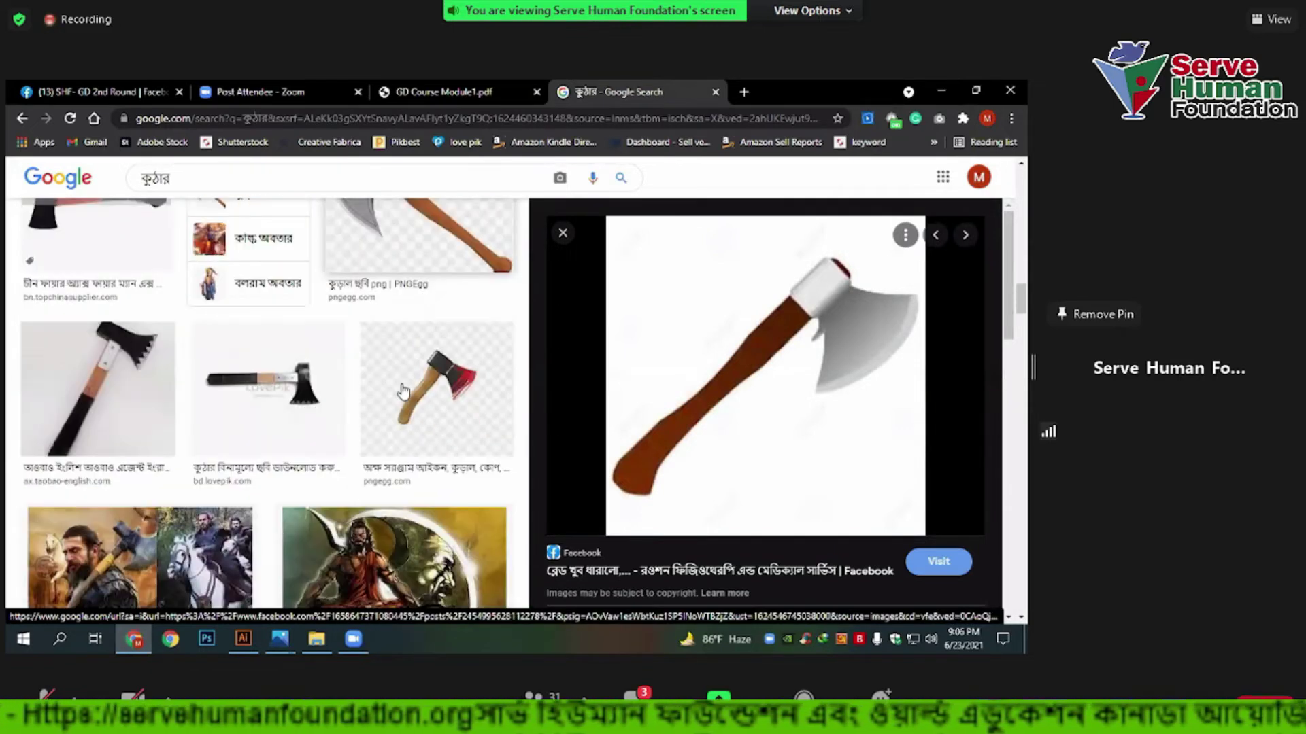
pyautogui.scroll(-3, 403, 391)
pyautogui.scroll(-3, 402, 391)
pyautogui.scroll(-3, 403, 391)
pyautogui.scroll(-3, 408, 391)
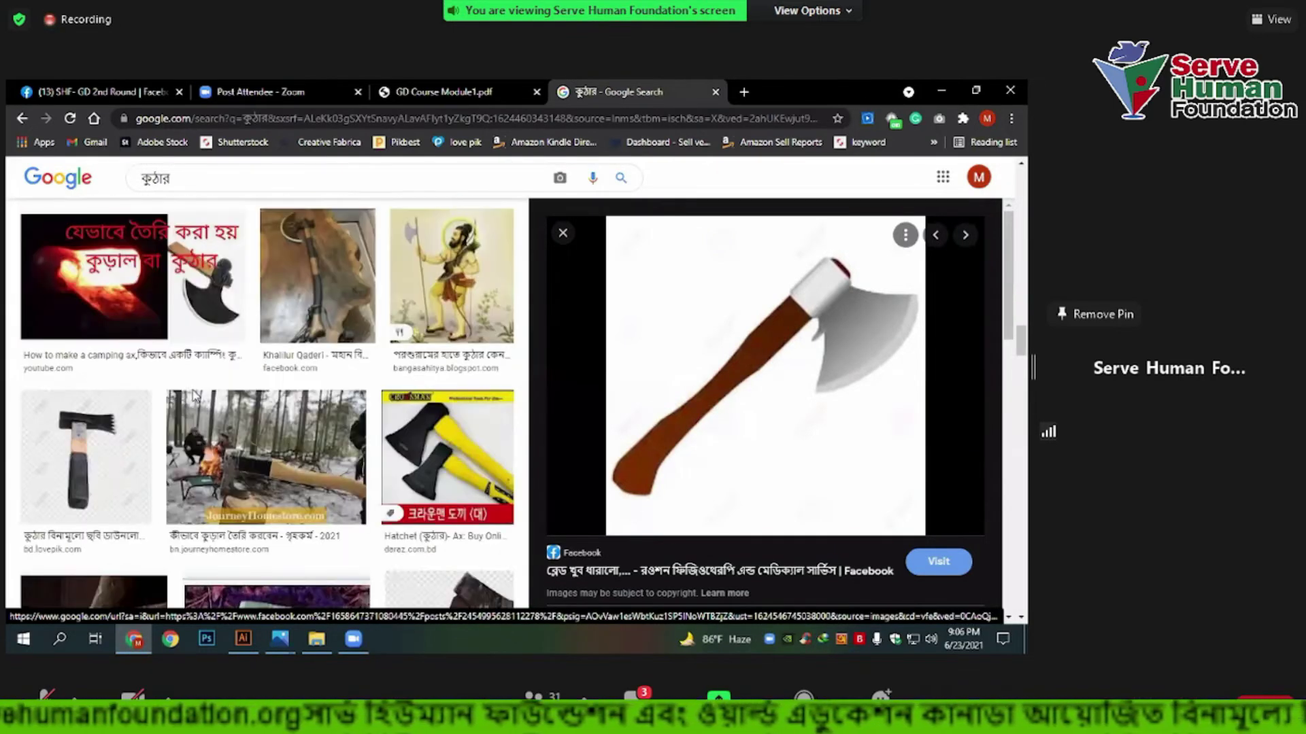
pyautogui.click(87, 442)
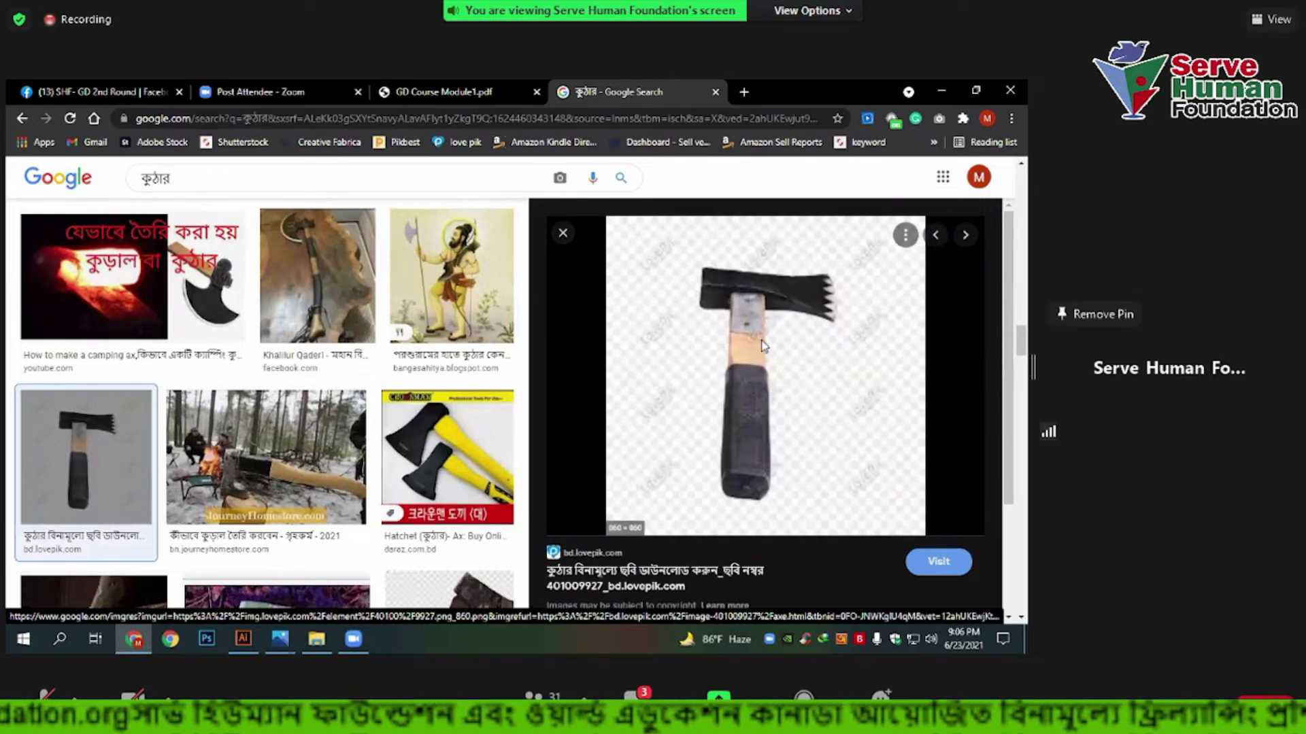
pyautogui.rightClick(796, 515)
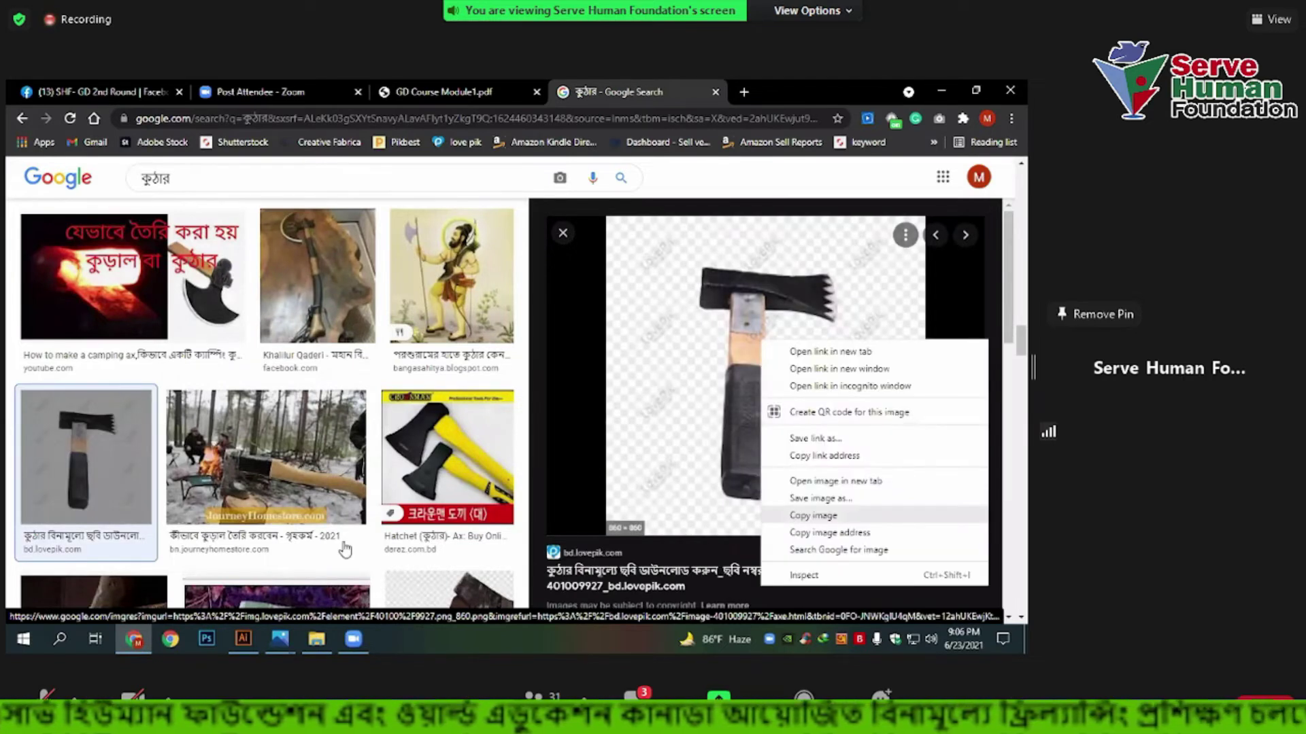
pyautogui.click(244, 639)
# Paste the hatchet image into Illustrator and shrink it to a small square beside the axe.
pyautogui.click(558, 520)
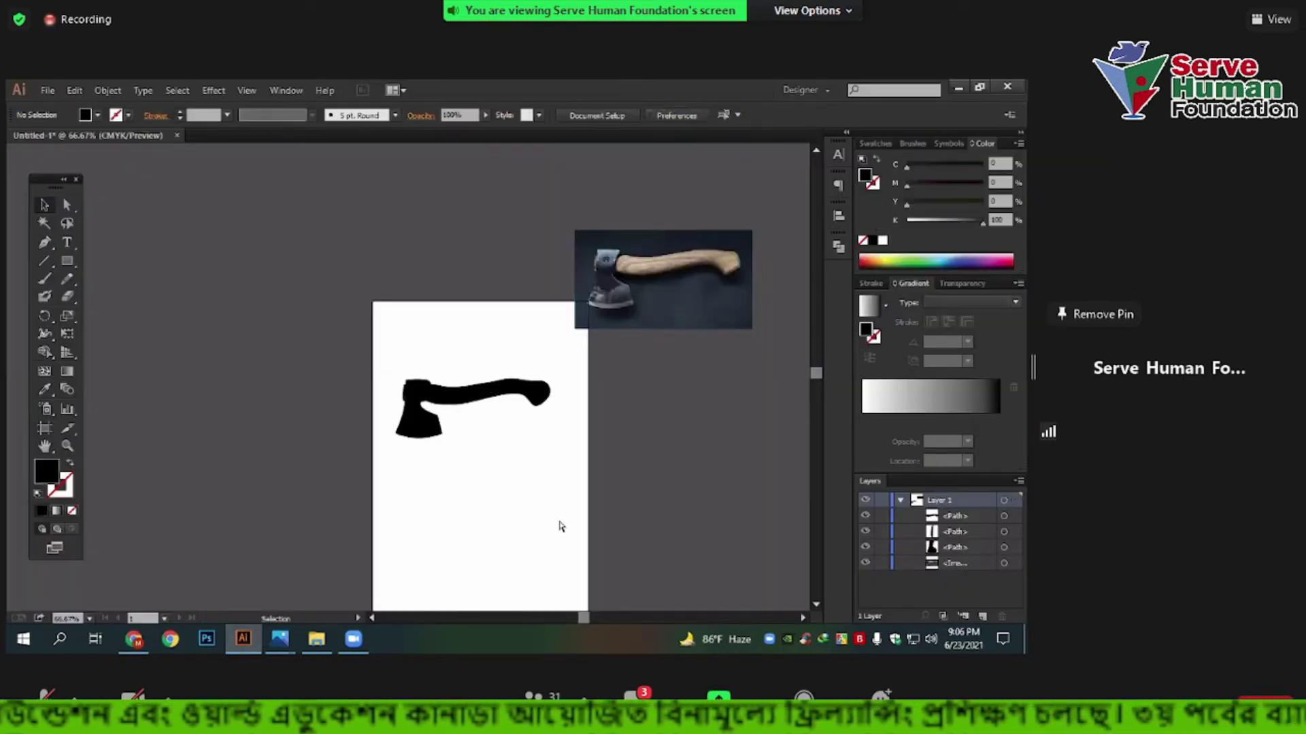
pyautogui.hotkey('ctrl', 'v')
pyautogui.moveTo(542, 415); pyautogui.dragTo(777, 502)
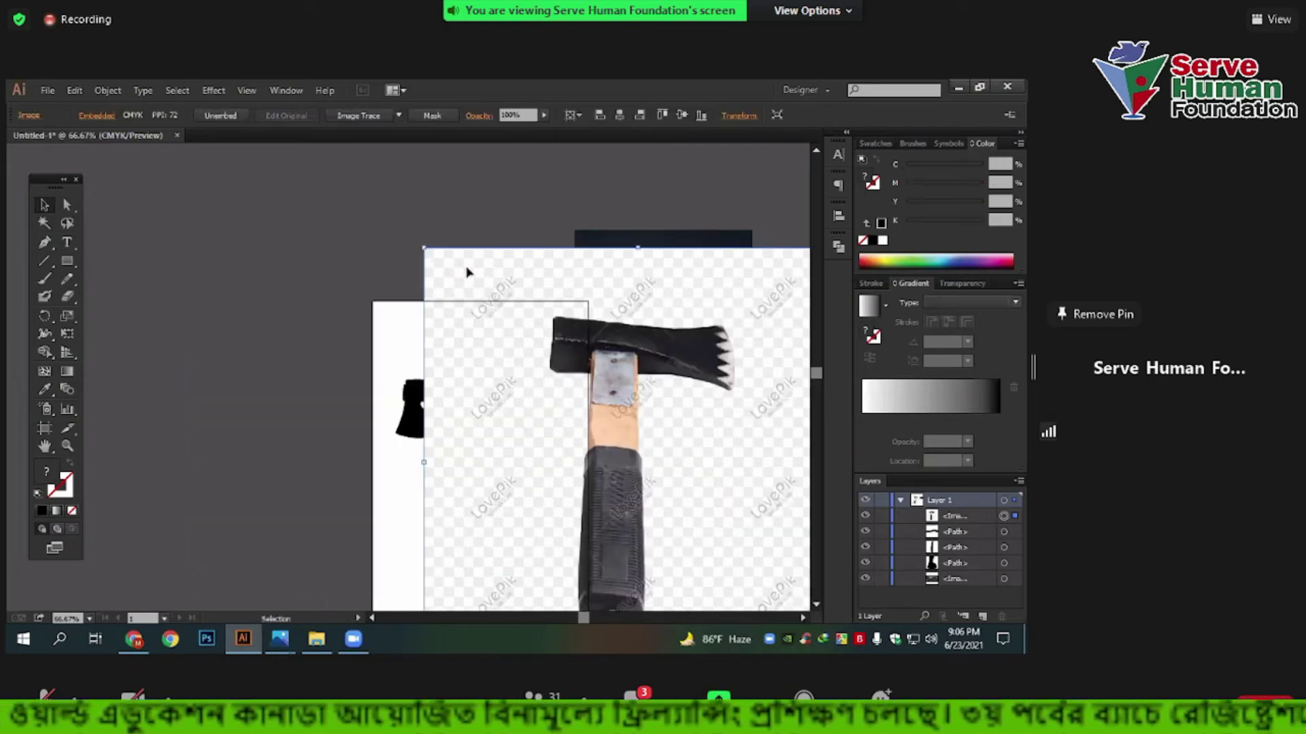
pyautogui.moveTo(423, 249); pyautogui.dragTo(598, 380)
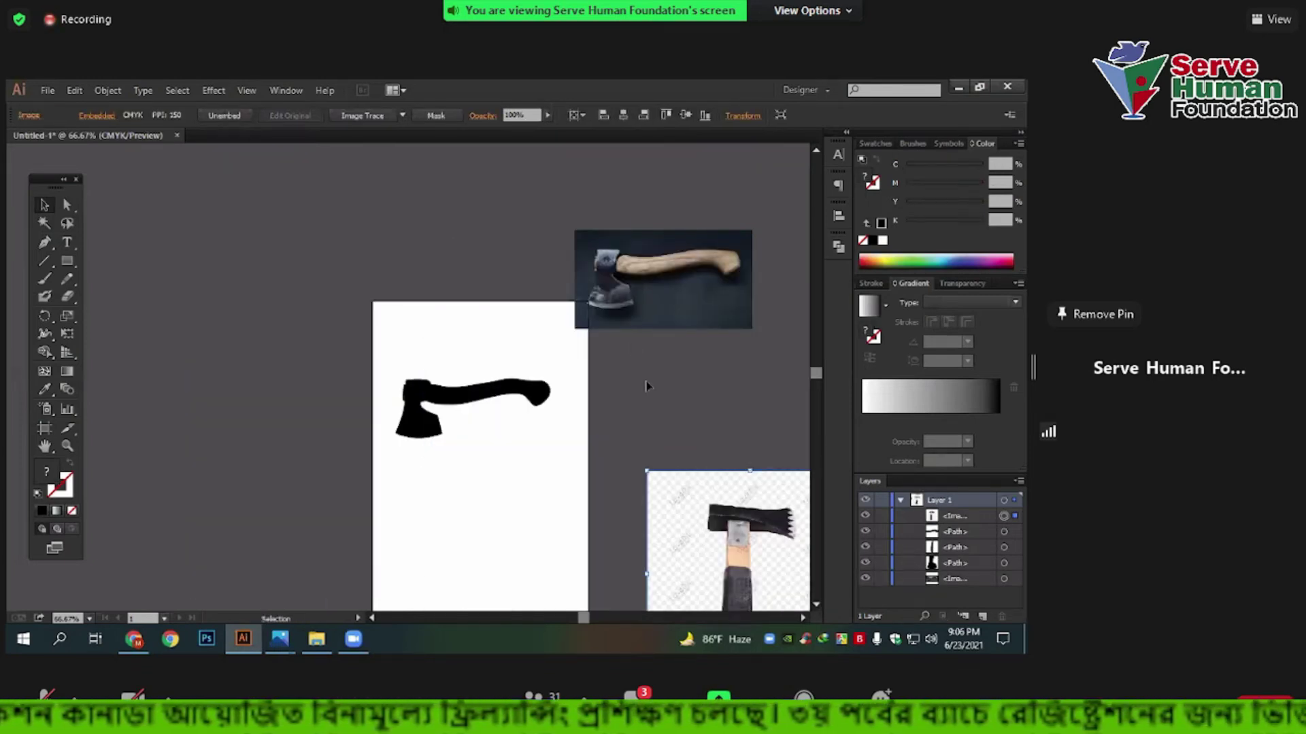
pyautogui.scroll(1, 625, 331)
# Sample the light peach wood colour from the hatchet's handle onto both handle pieces.
pyautogui.click(432, 415)
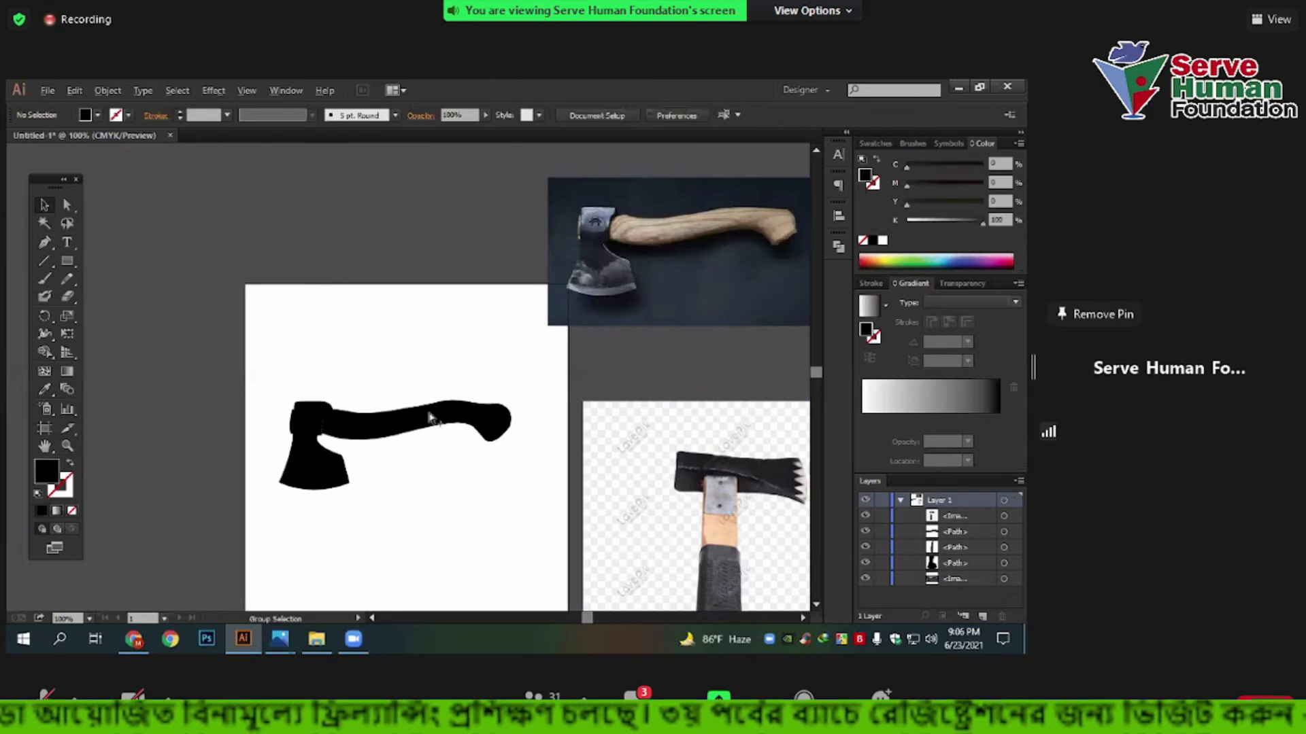
pyautogui.keyDown('shift'); pyautogui.click(292, 427); pyautogui.keyUp('shift')
pyautogui.click(45, 389)
pyautogui.scroll(1, 704, 249)
pyautogui.click(702, 250)
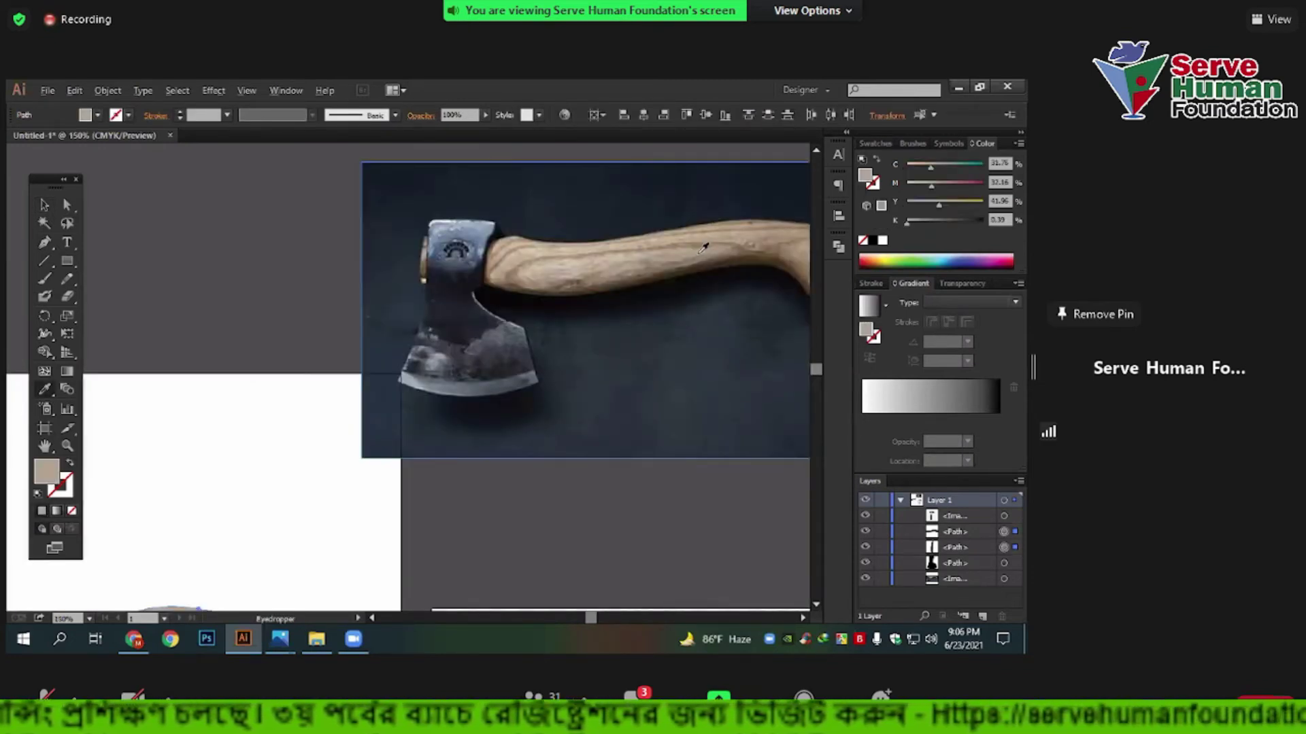
pyautogui.scroll(-1, 704, 249)
pyautogui.scroll(-1, 510, 323)
pyautogui.scroll(-3, 630, 449)
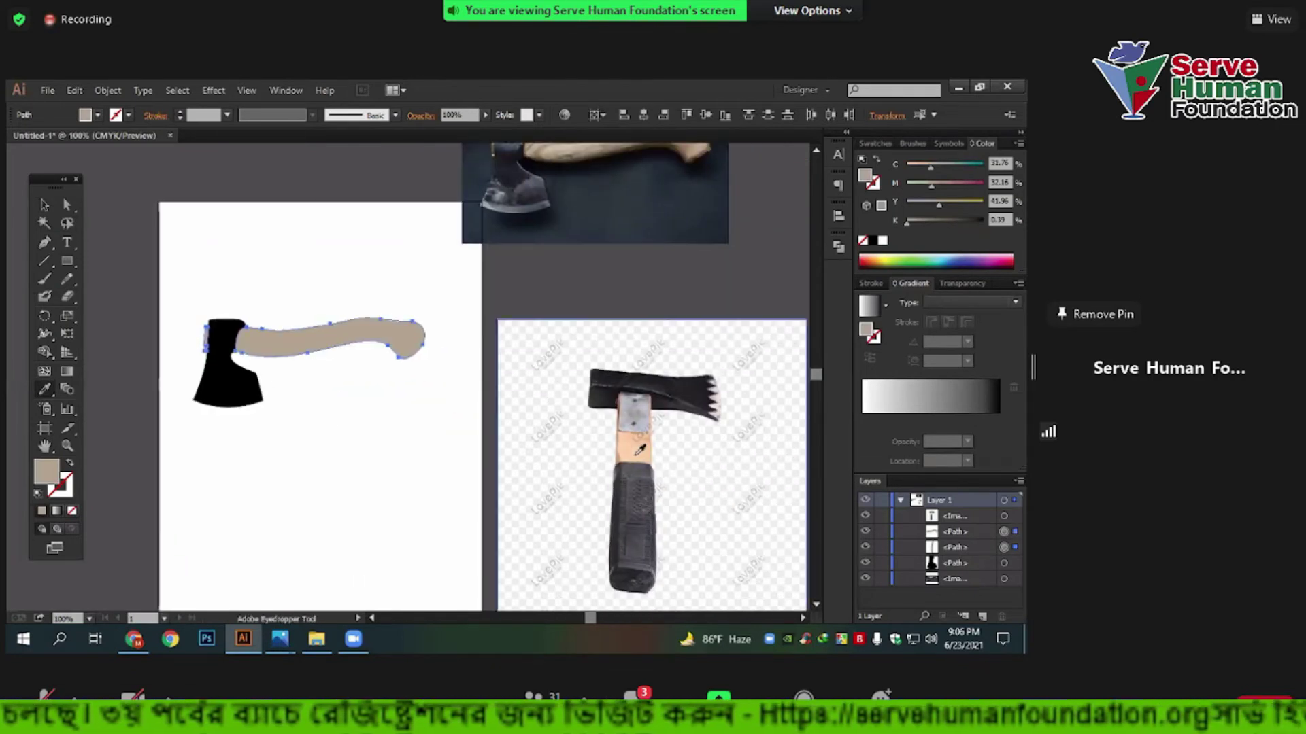
pyautogui.click(637, 453)
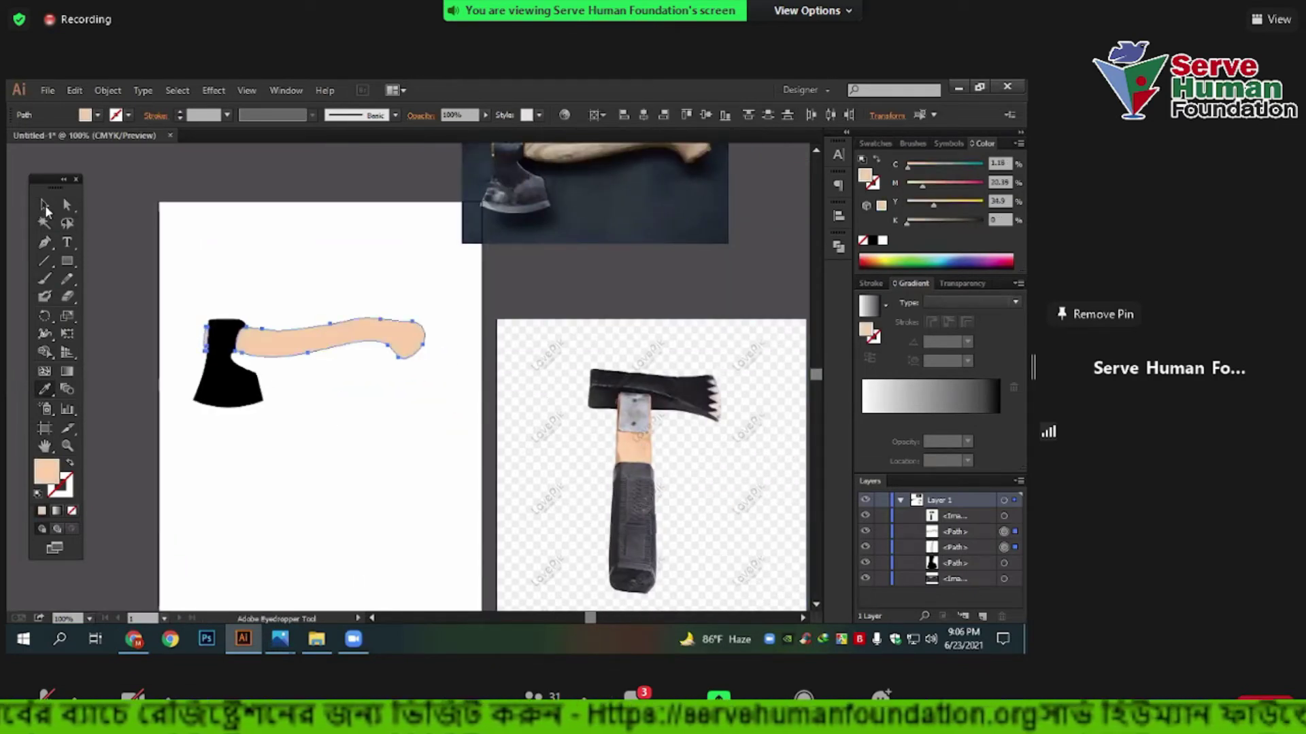
# Fine-tune the handle's tan fill with the K slider in the Color panel.
pyautogui.press('v')
pyautogui.moveTo(905, 221); pyautogui.dragTo(948, 204)
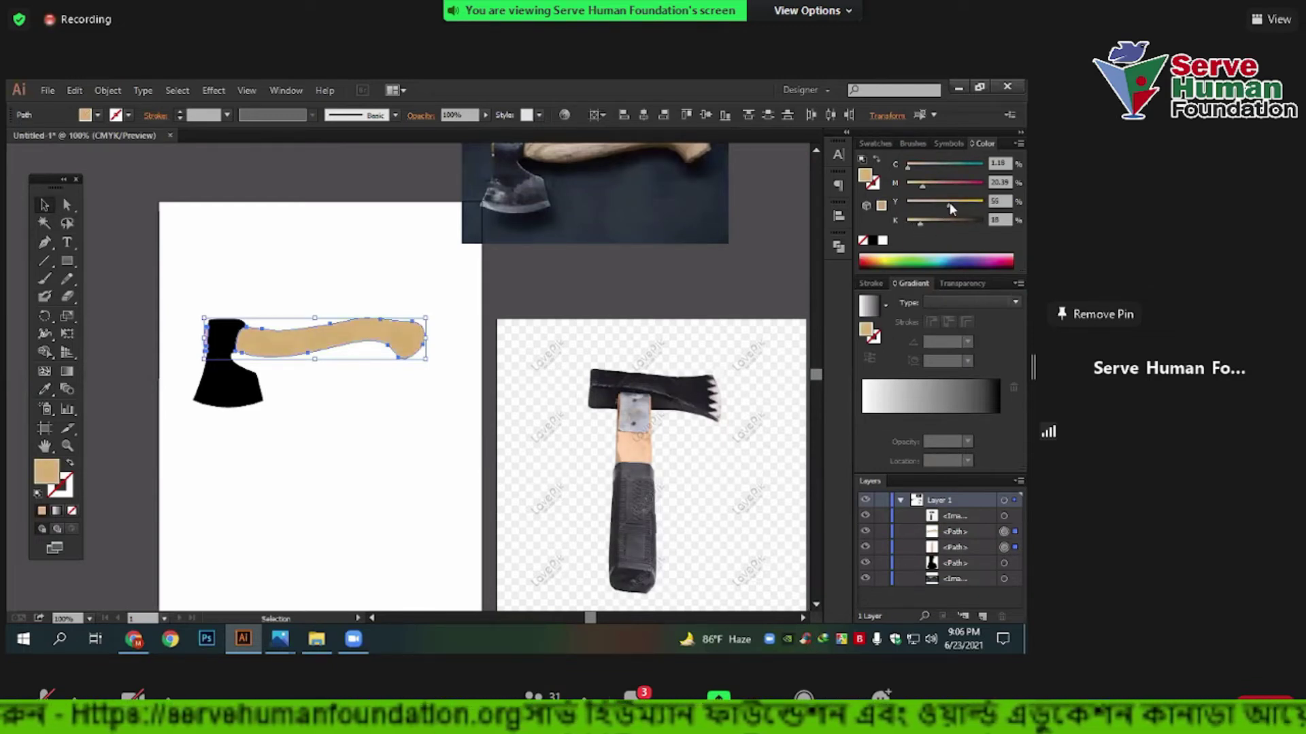
pyautogui.moveTo(920, 223); pyautogui.dragTo(912, 223)
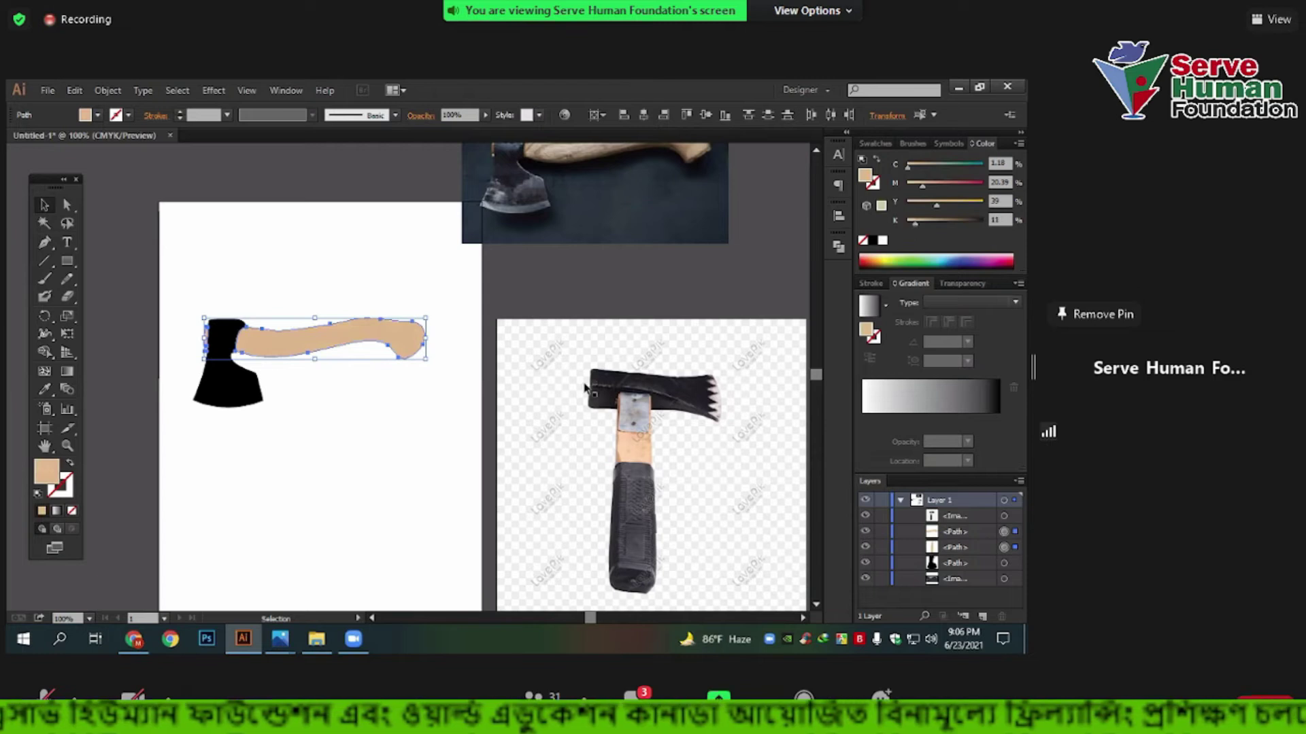
pyautogui.click(344, 472)
# Delete the pasted hatchet reference image and zoom back in on the axe.
pyautogui.moveTo(365, 434); pyautogui.dragTo(323, 472)
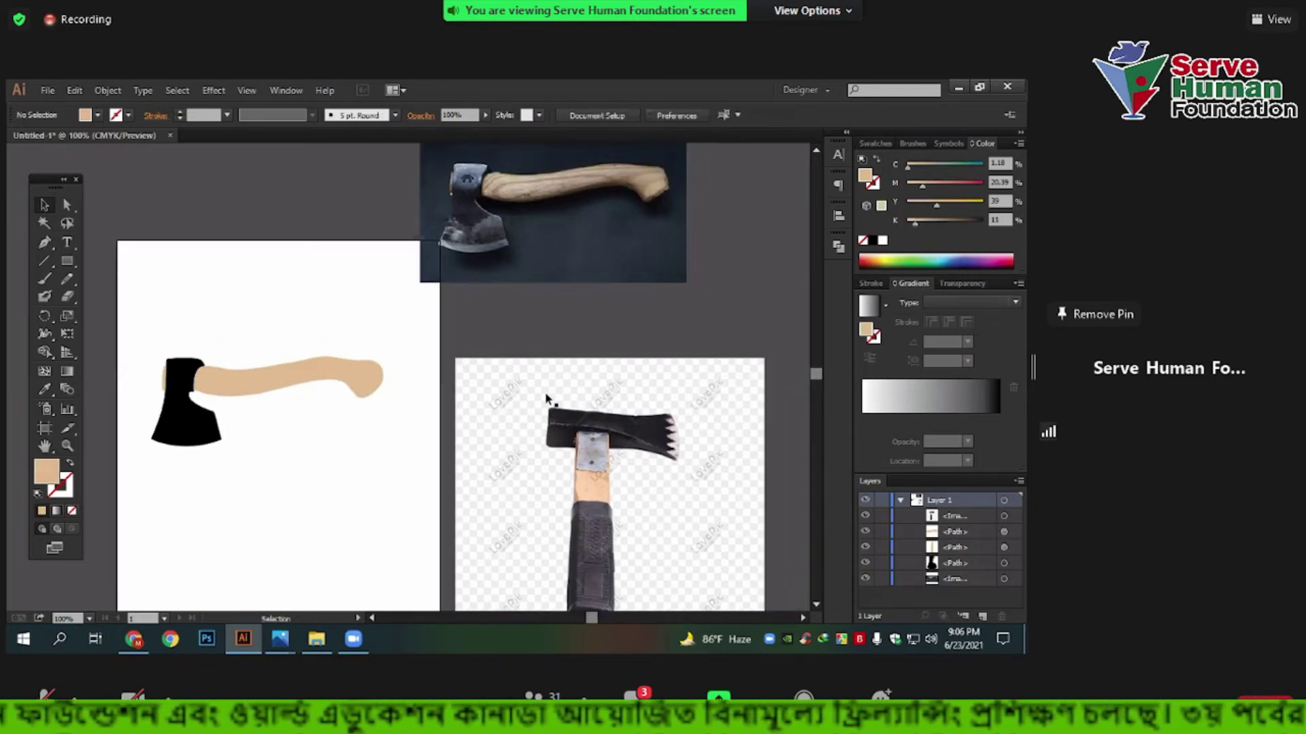
pyautogui.hotkey('ctrl', '+')
pyautogui.click(637, 338)
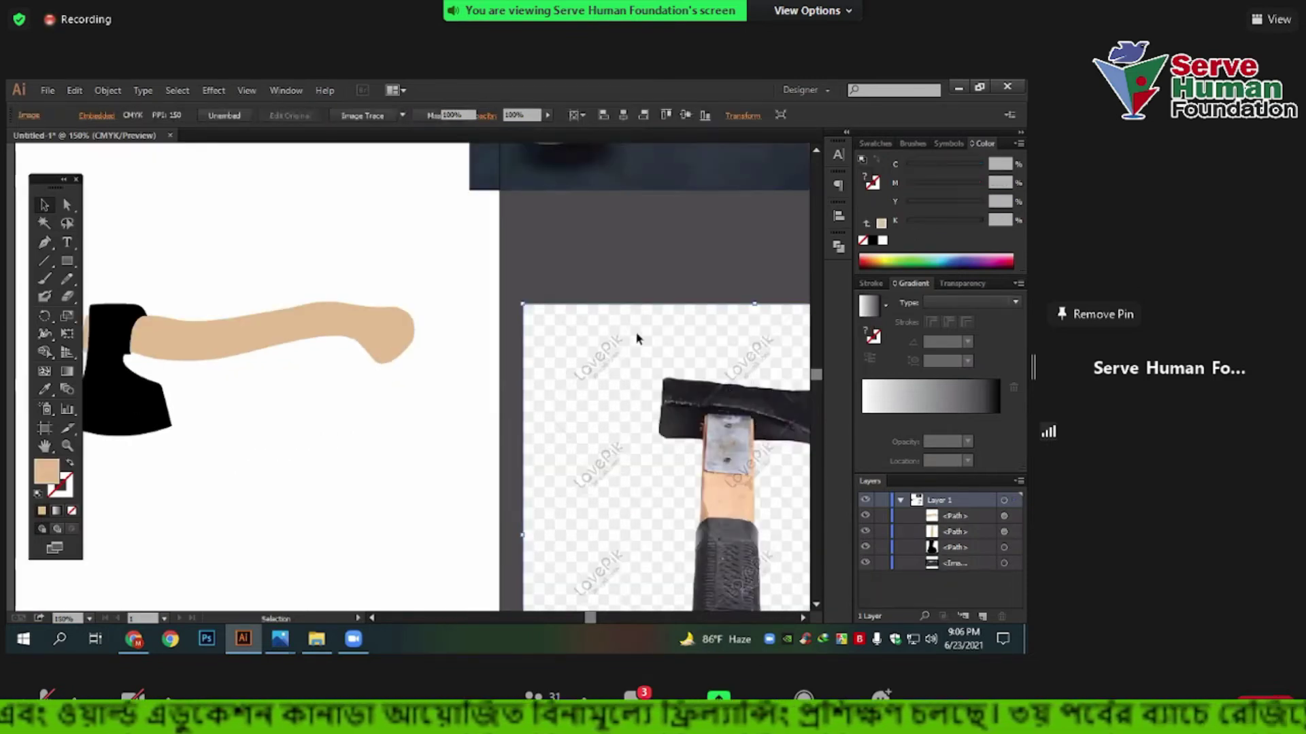
pyautogui.press('Delete')
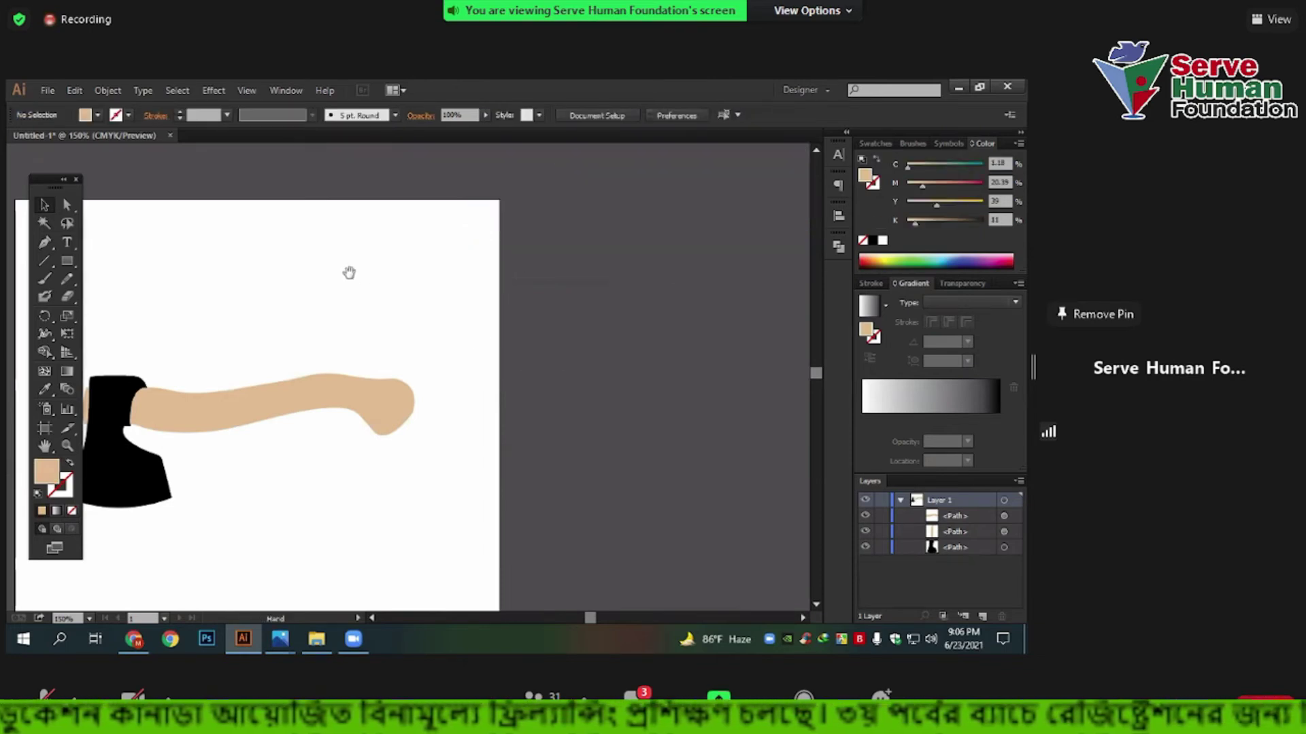
pyautogui.moveTo(349, 272); pyautogui.dragTo(569, 227)
pyautogui.hotkey('ctrl', '+')
pyautogui.hotkey('ctrl', '+')
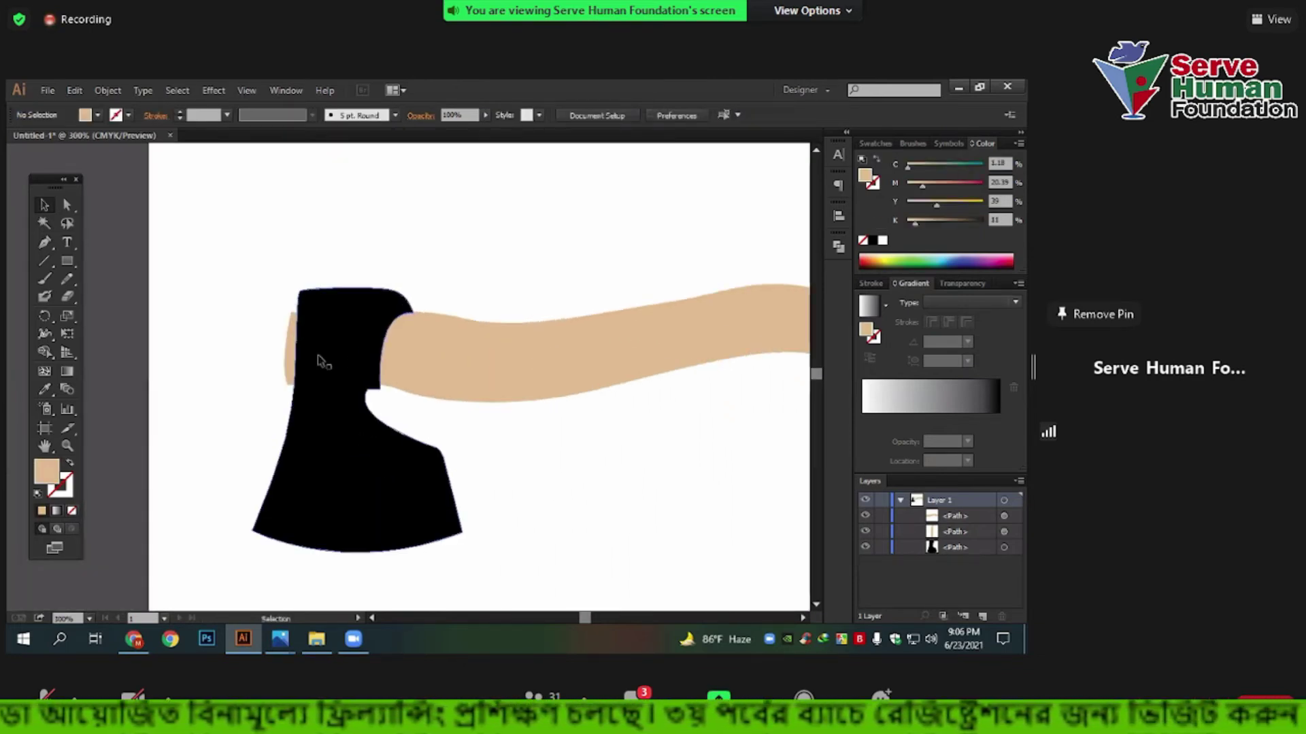
pyautogui.click(357, 343)
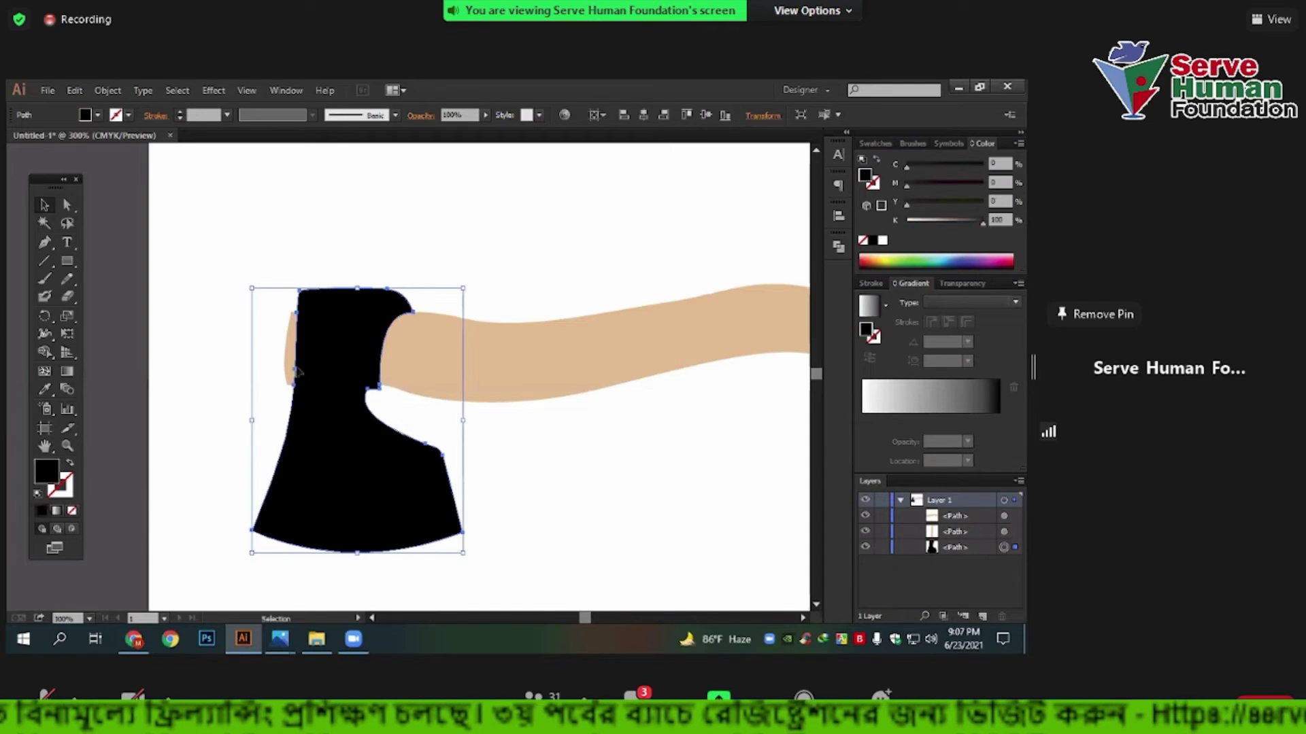
# Alt-drag a copy of the axe head slightly upward and make it dark grey.
pyautogui.scroll(2, 325, 483)
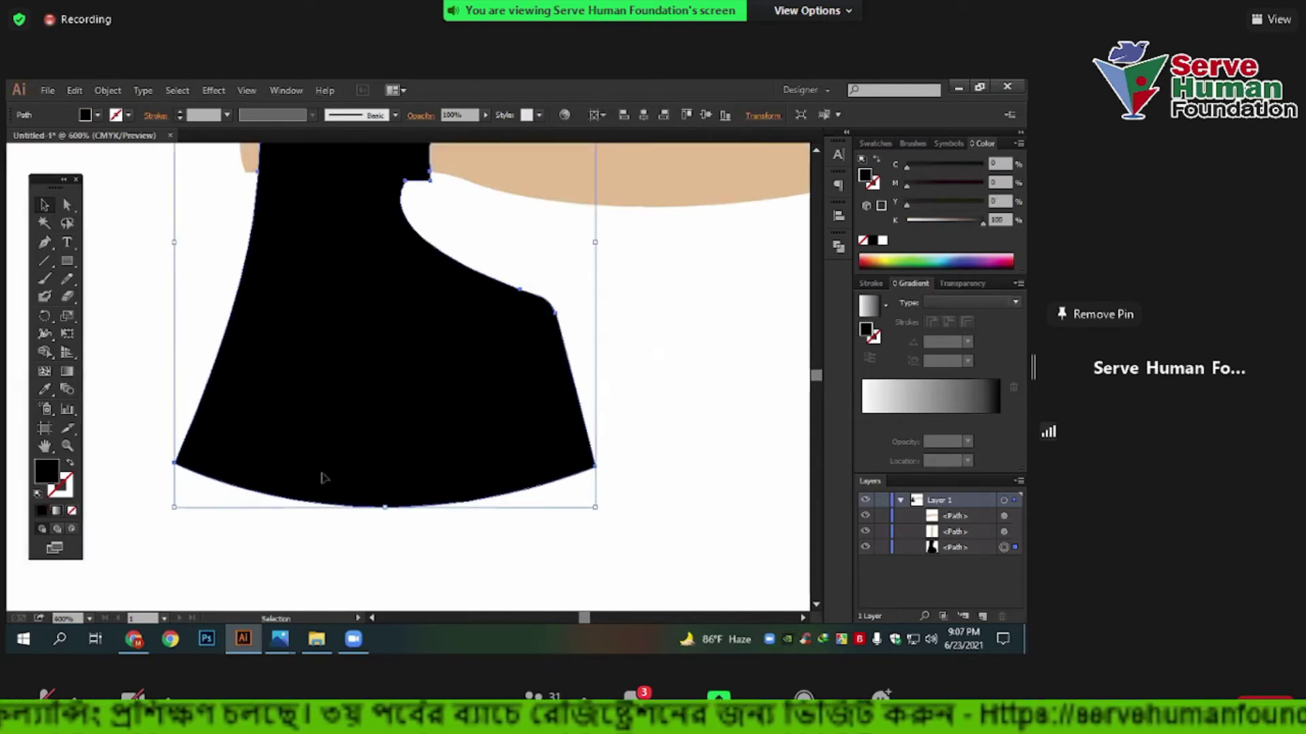
pyautogui.keyDown('alt'); pyautogui.moveTo(327, 469); pyautogui.dragTo(327, 446); pyautogui.keyUp('alt')
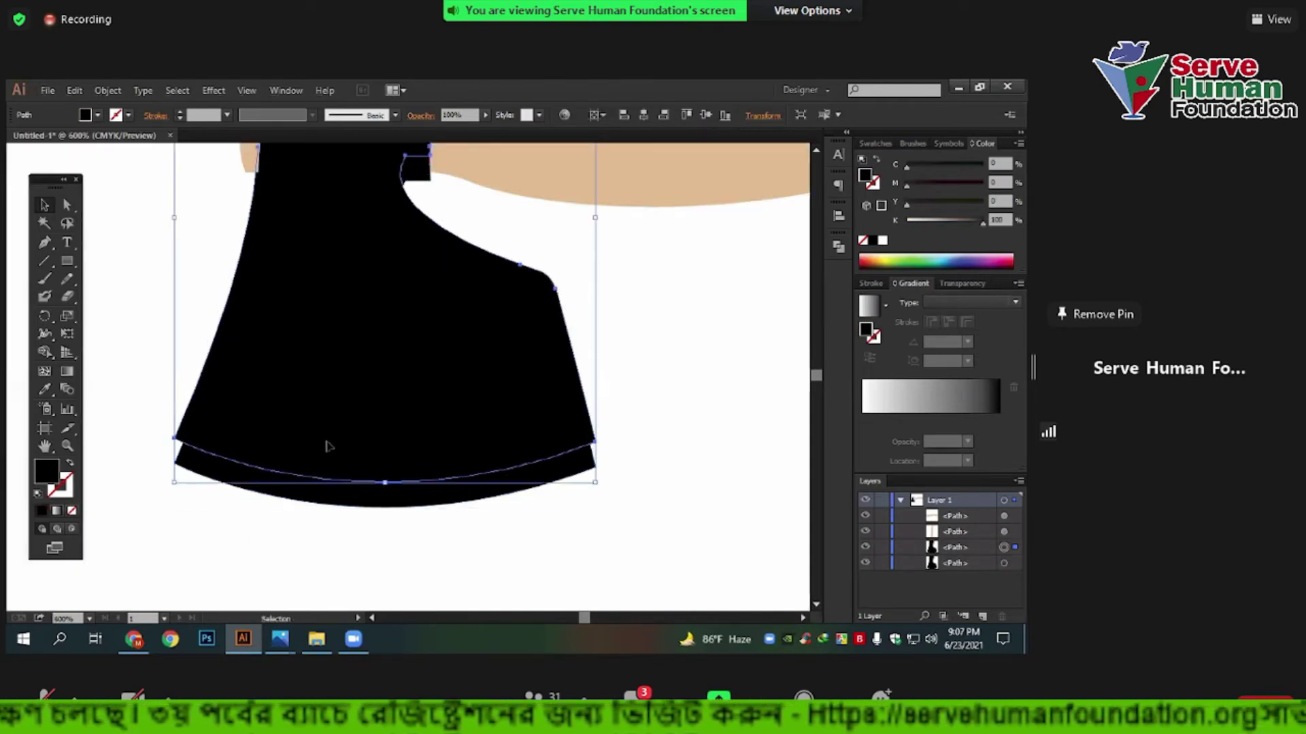
pyautogui.click(969, 222)
pyautogui.click(705, 365)
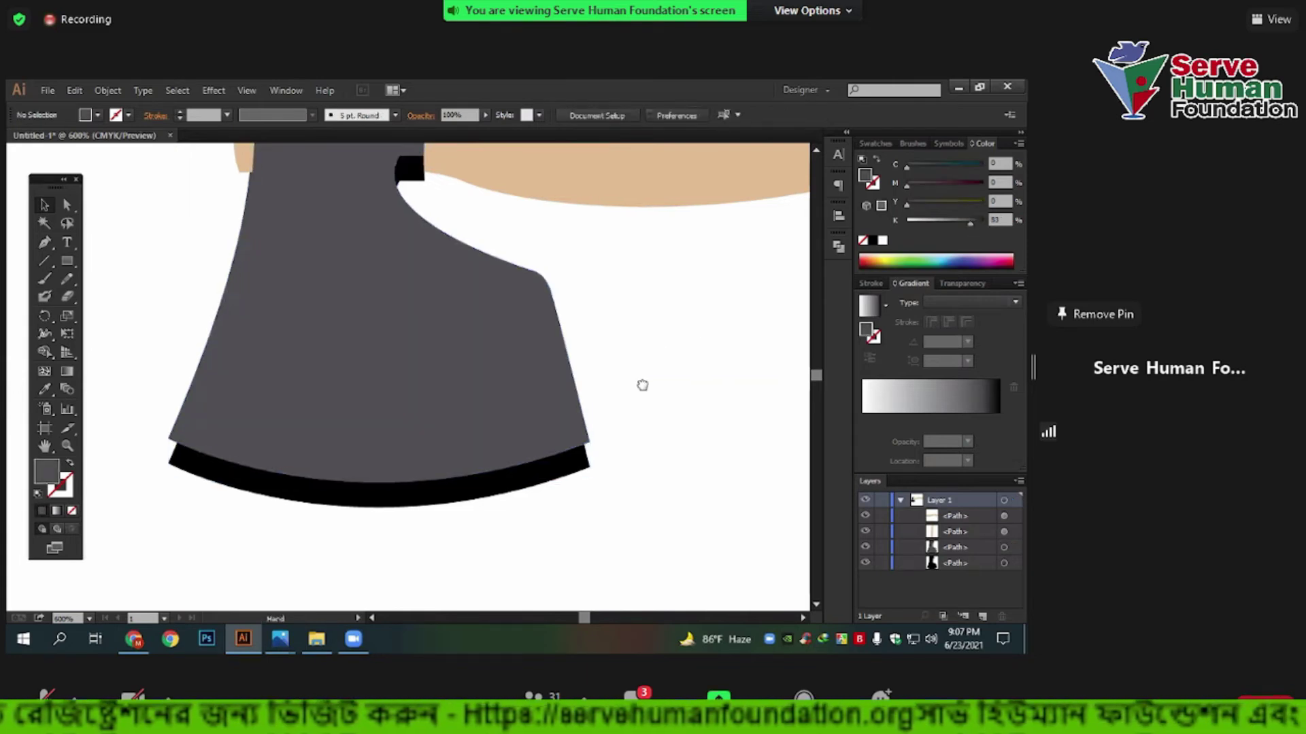
# Alt-drag another copy slightly higher and lighten it to K 42 light grey.
pyautogui.scroll(3, 641, 381)
pyautogui.scroll(-2, 446, 521)
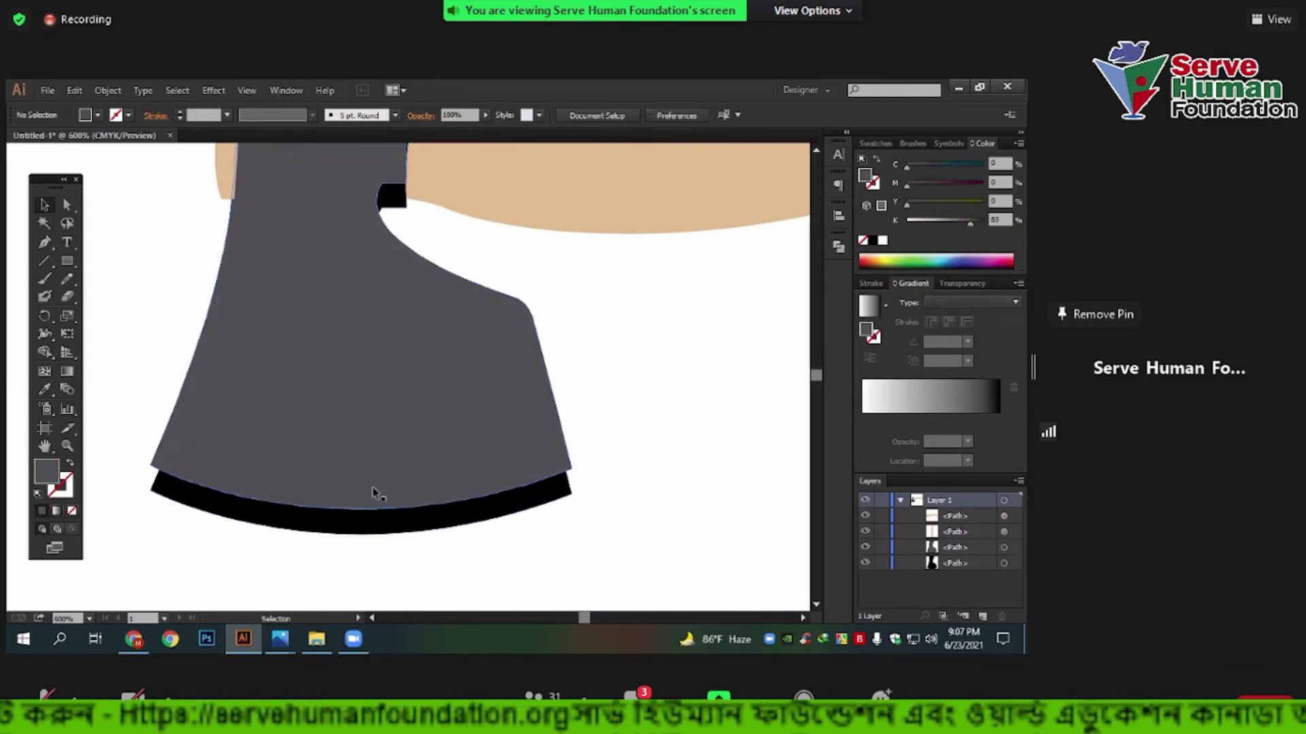
pyautogui.moveTo(373, 490)
pyautogui.mouseDown()
pyautogui.moveTo(378, 471)
pyautogui.moveTo(363, 466)
pyautogui.mouseUp()
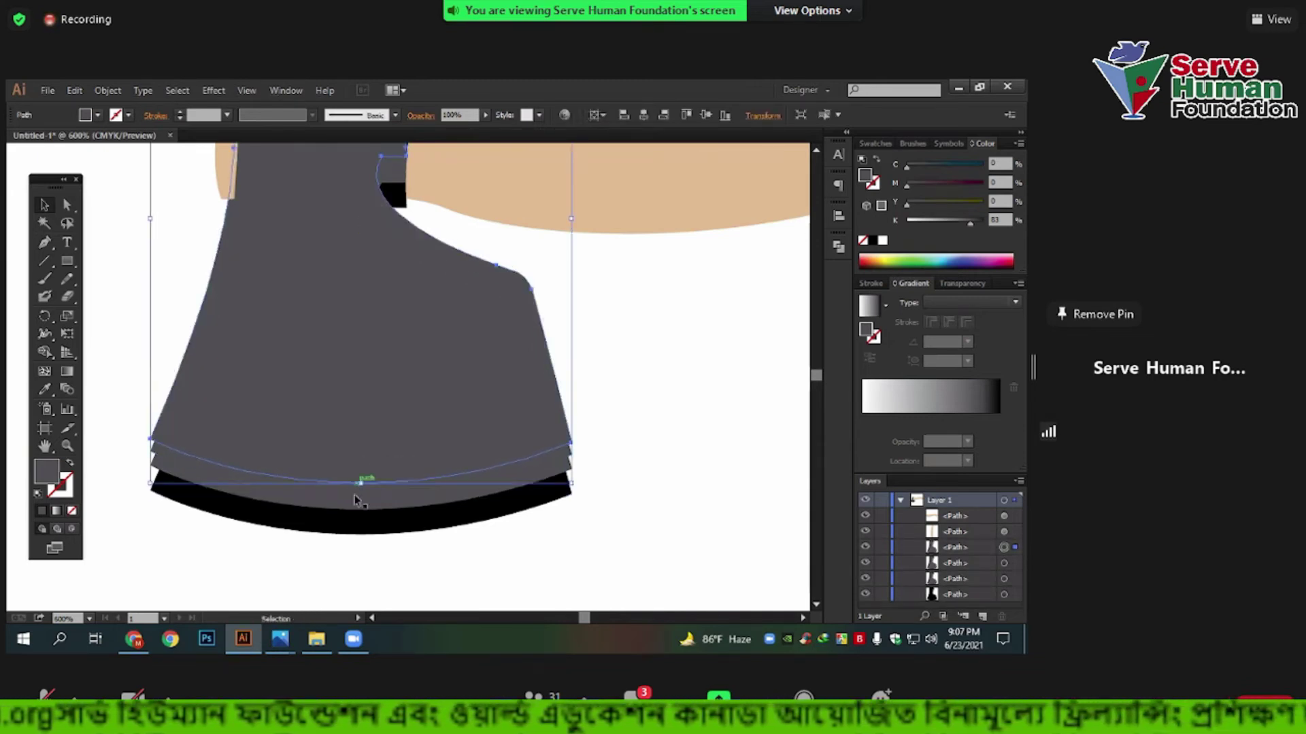
pyautogui.moveTo(925, 221); pyautogui.dragTo(939, 221)
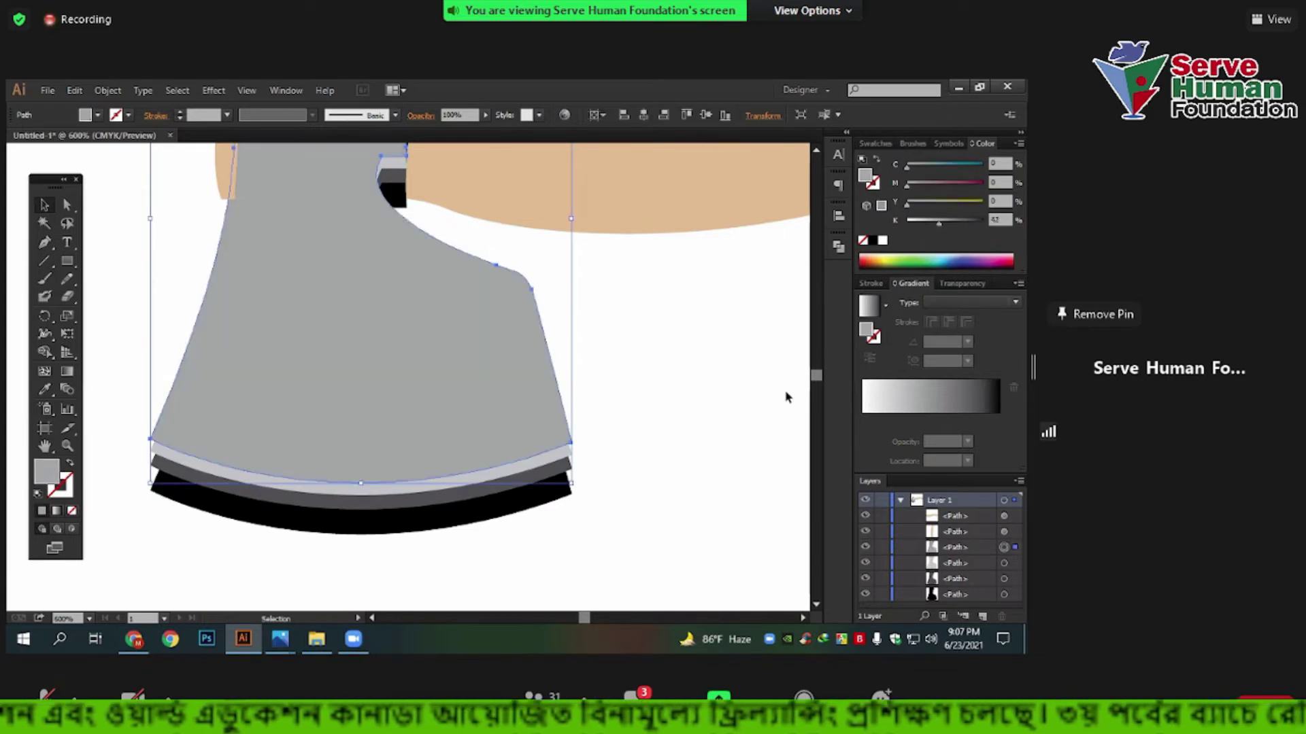
pyautogui.click(679, 432)
# Marquee-select all the stacked axe-head shapes.
pyautogui.scroll(-2, 679, 433)
pyautogui.scroll(1, 638, 401)
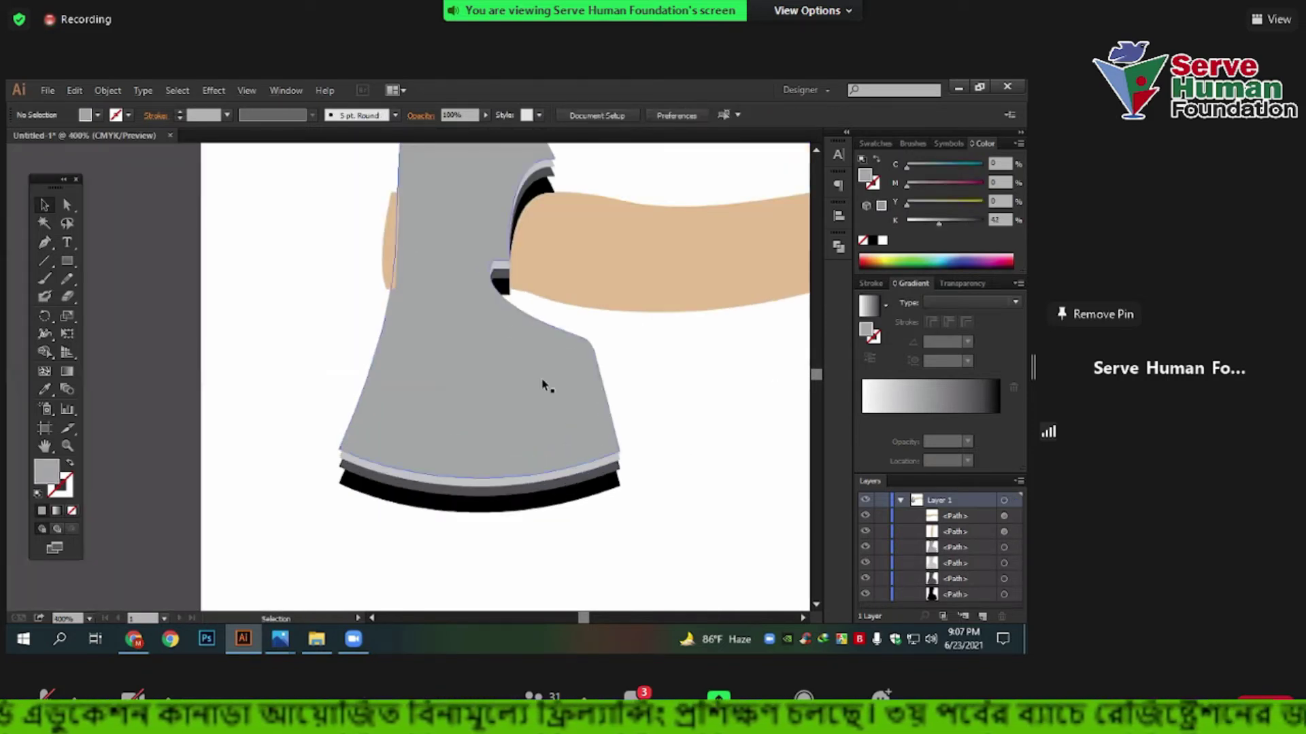
pyautogui.scroll(2, 439, 483)
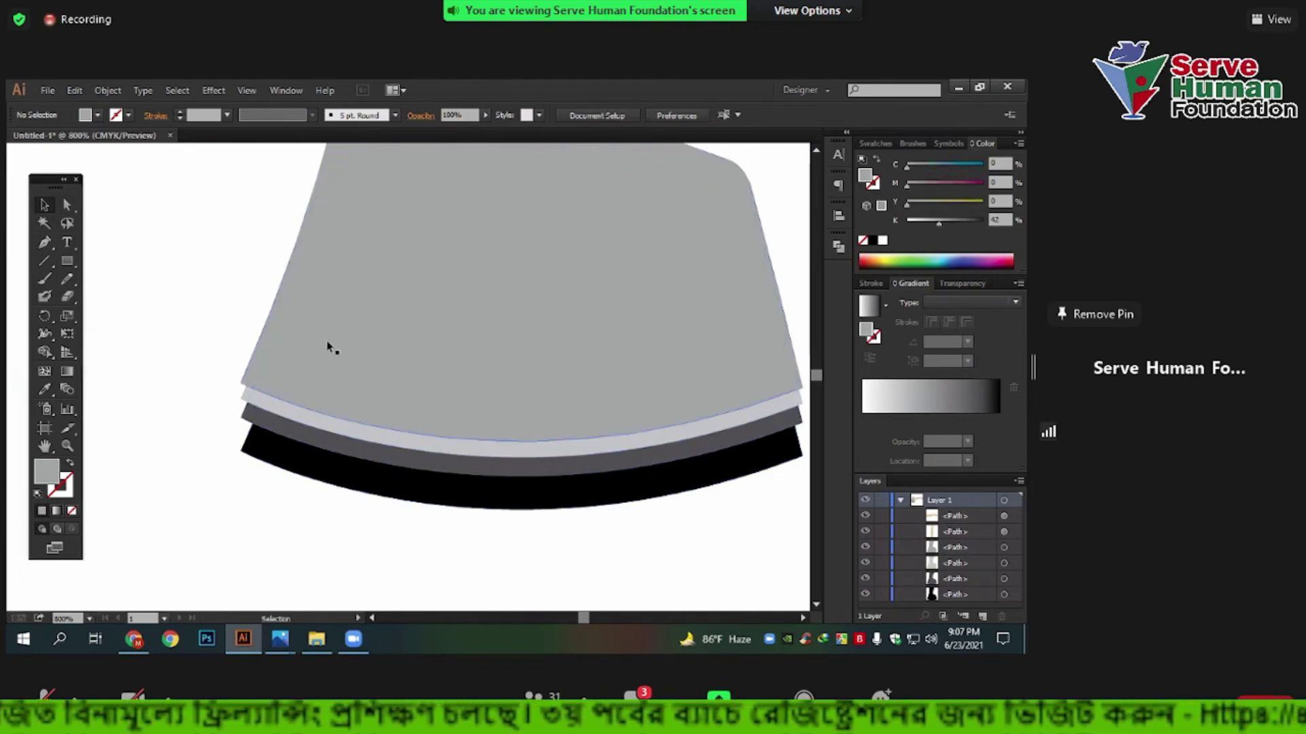
pyautogui.scroll(-1, 326, 350)
pyautogui.scroll(2, 398, 329)
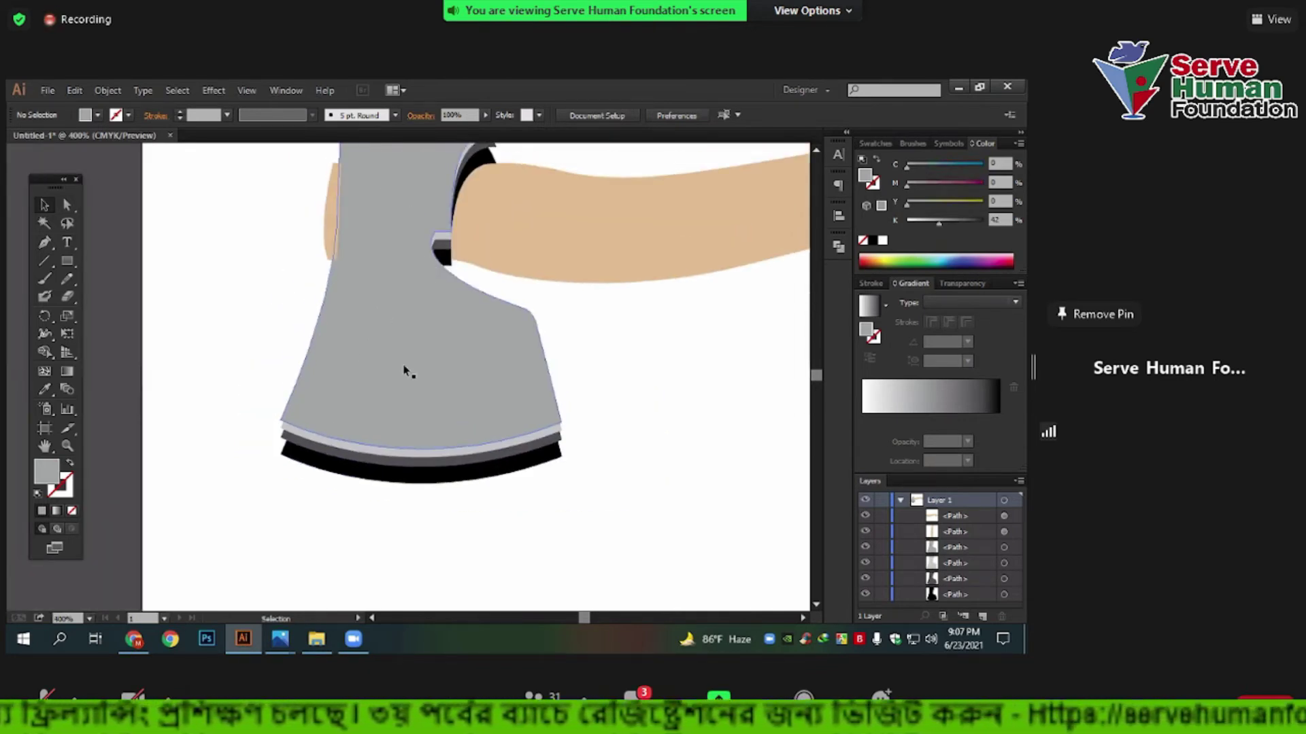
pyautogui.scroll(1, 368, 479)
pyautogui.scroll(1, 374, 458)
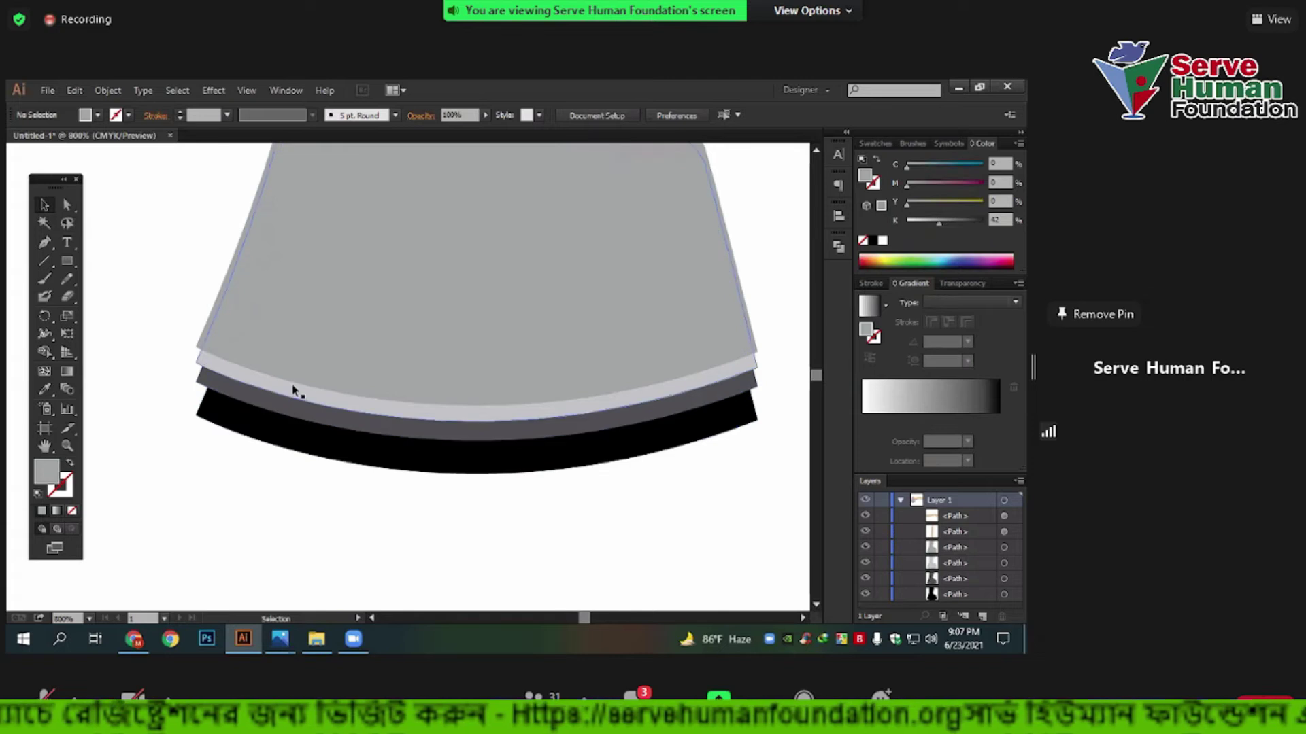
pyautogui.scroll(-1, 259, 465)
pyautogui.moveTo(204, 283); pyautogui.dragTo(451, 482)
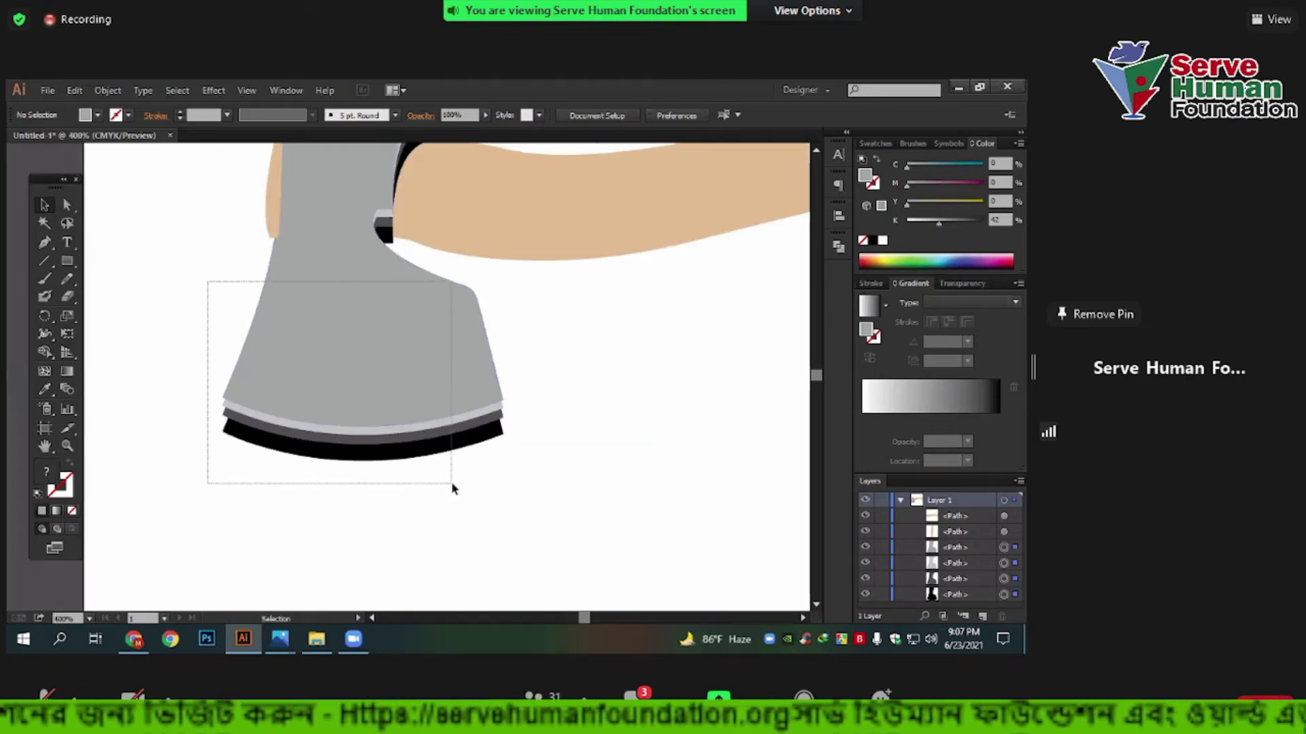
# Try deleting the overlapping strips along the blade's back with Shape Builder, then undo it.
pyautogui.scroll(1, 427, 471)
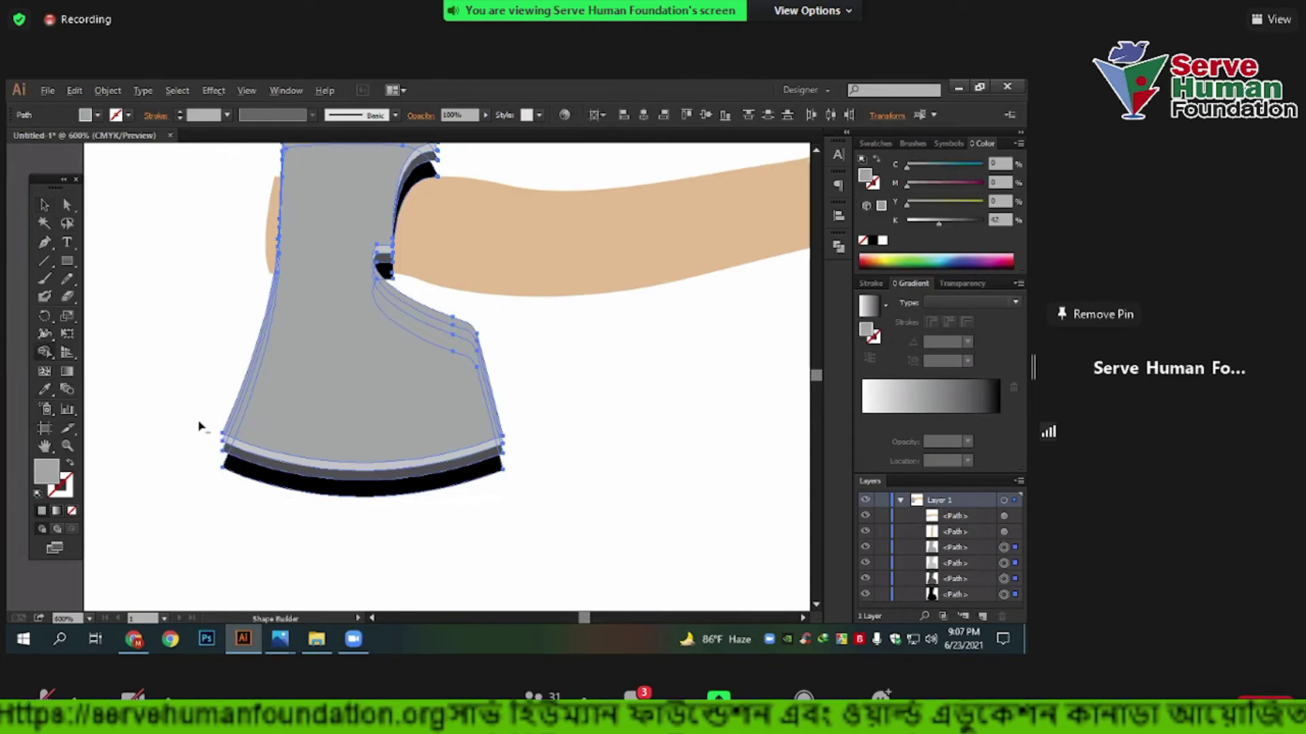
pyautogui.scroll(1, 197, 426)
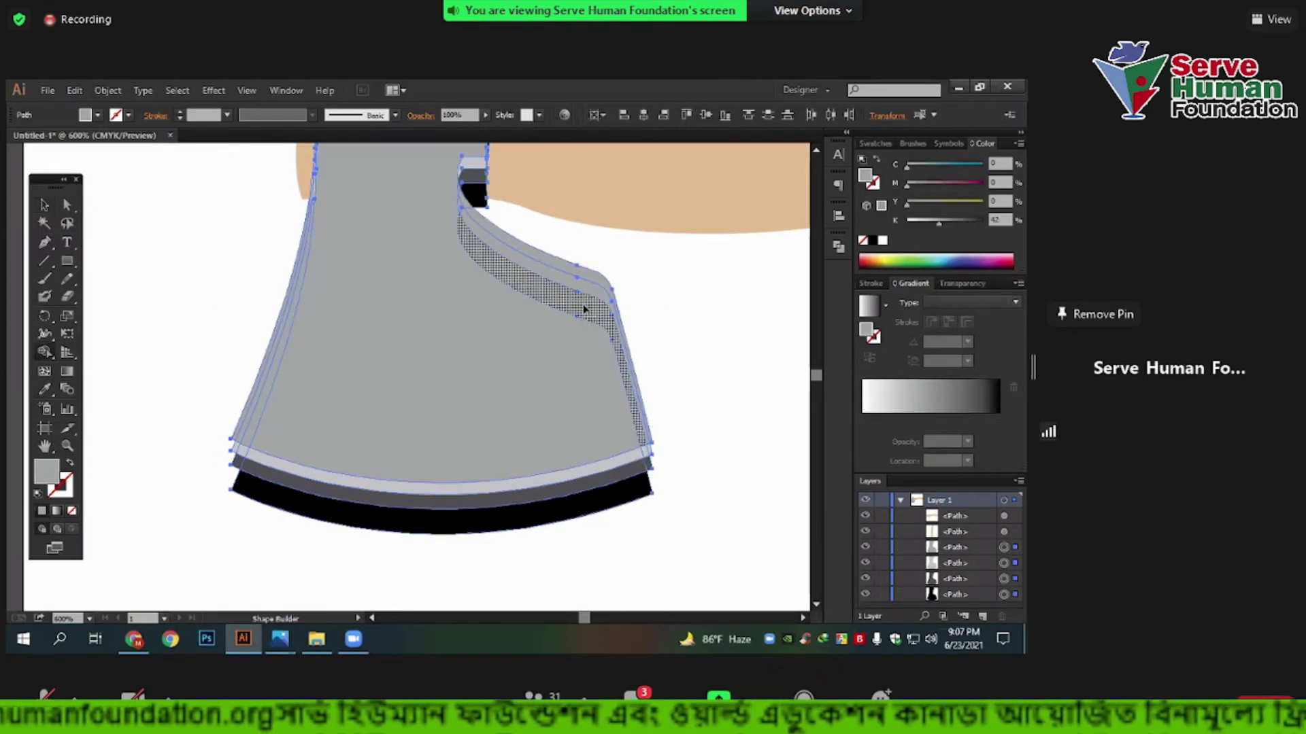
pyautogui.moveTo(604, 302); pyautogui.dragTo(625, 274)
pyautogui.scroll(2, 619, 320)
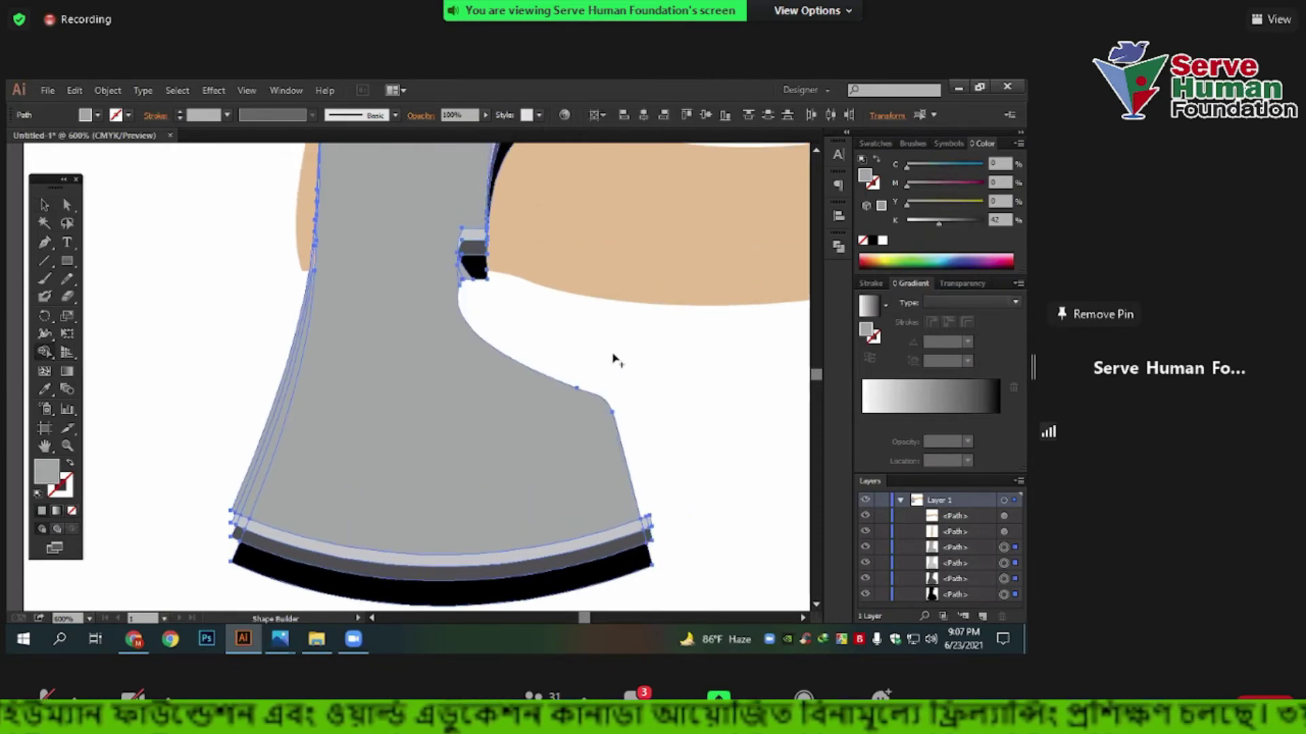
pyautogui.scroll(2, 614, 359)
pyautogui.hotkey('ctrl', 'z')
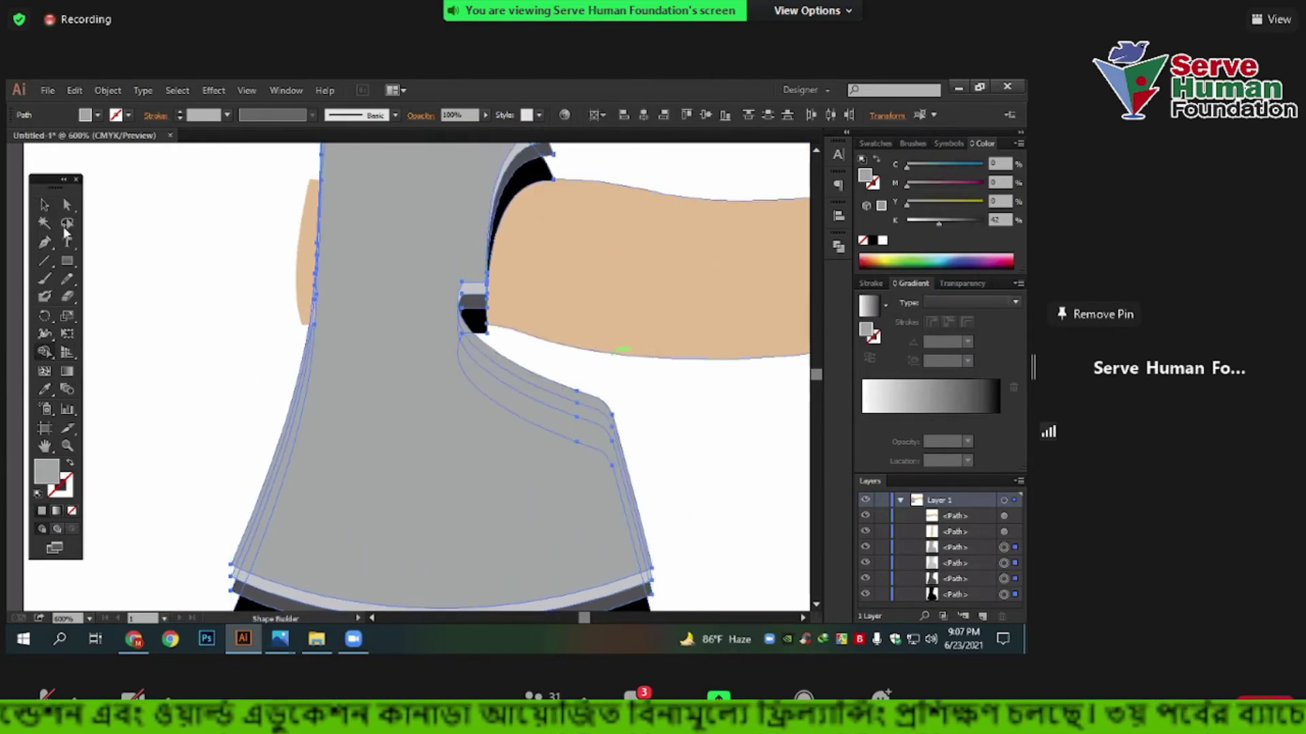
pyautogui.click(44, 205)
# Merge the edge bands into one grey band and the upper blade regions into one shape.
pyautogui.scroll(-1, 226, 310)
pyautogui.scroll(-3, 557, 394)
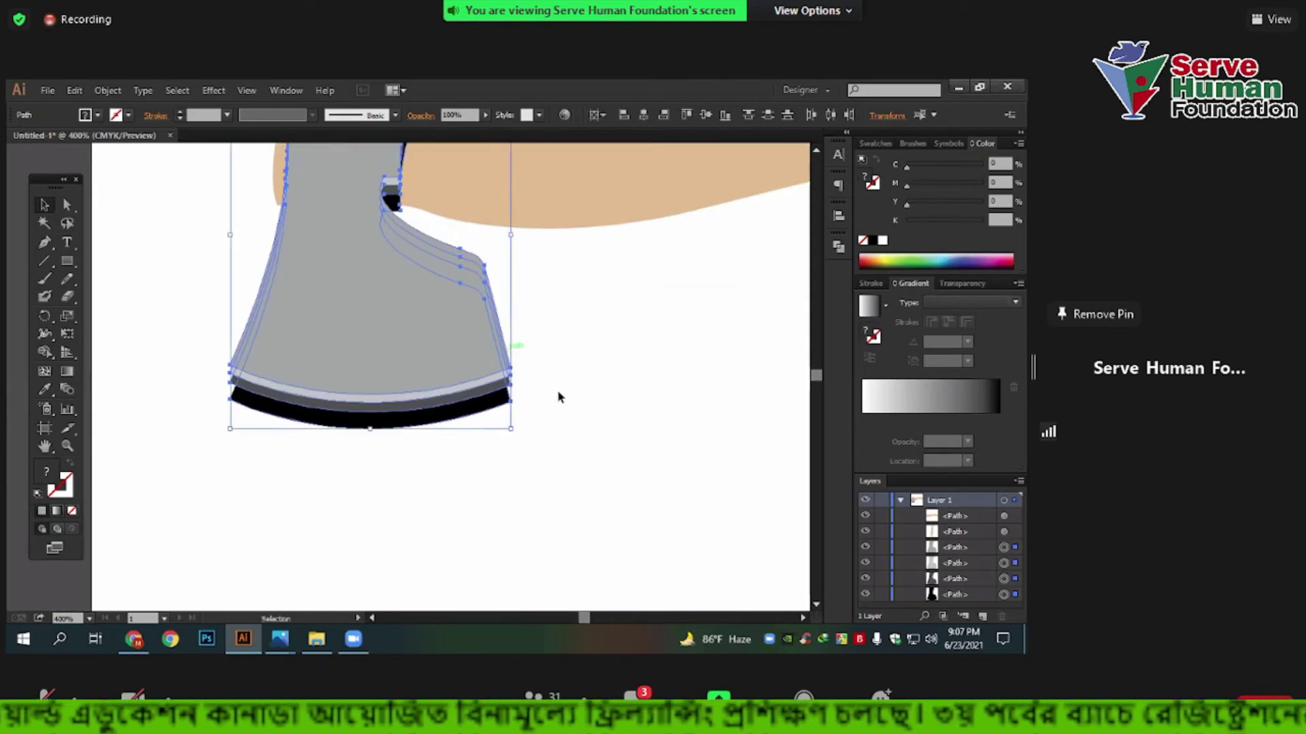
pyautogui.scroll(2, 558, 392)
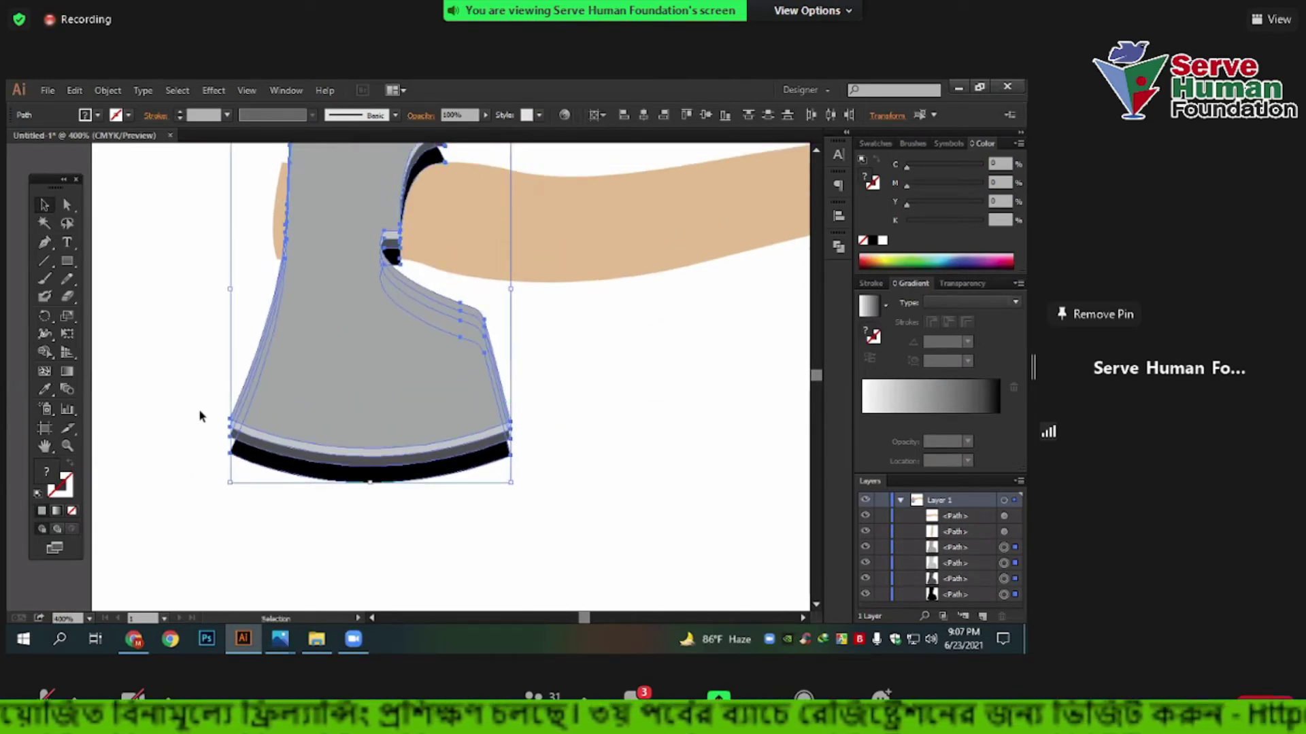
pyautogui.scroll(1, 353, 493)
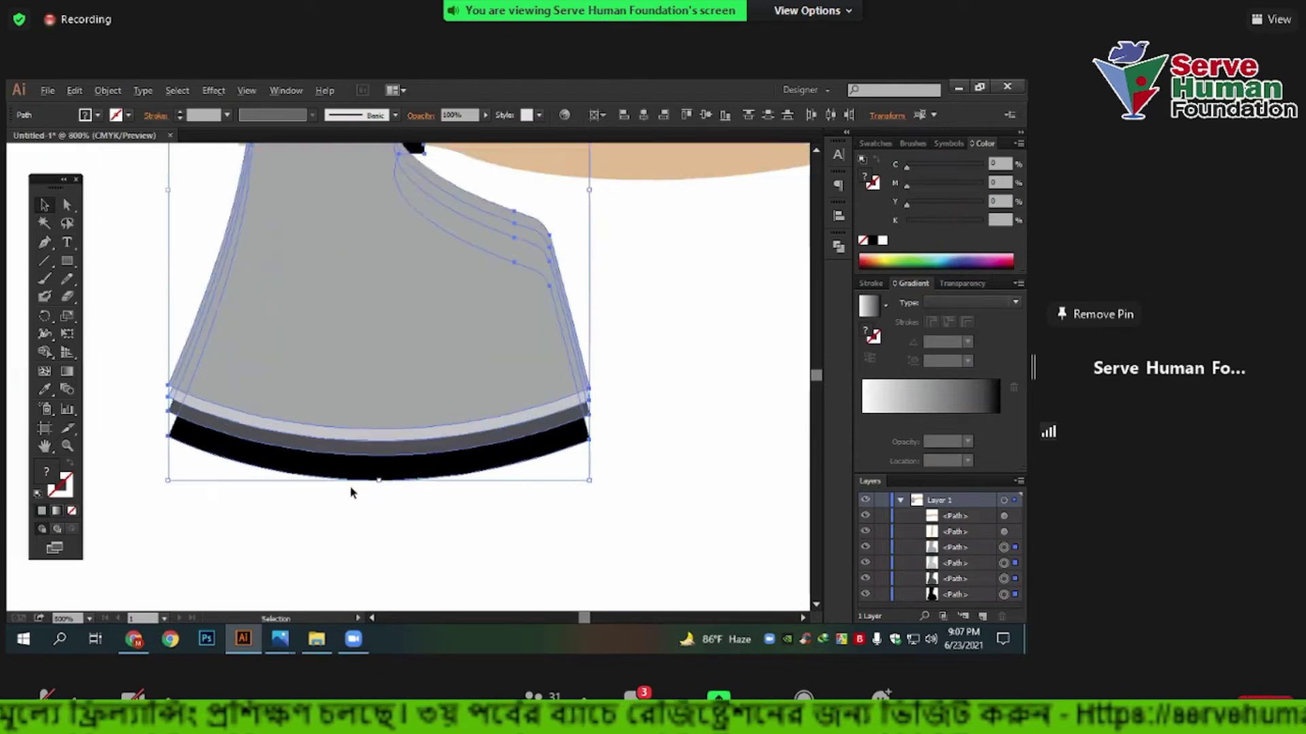
pyautogui.click(39, 356)
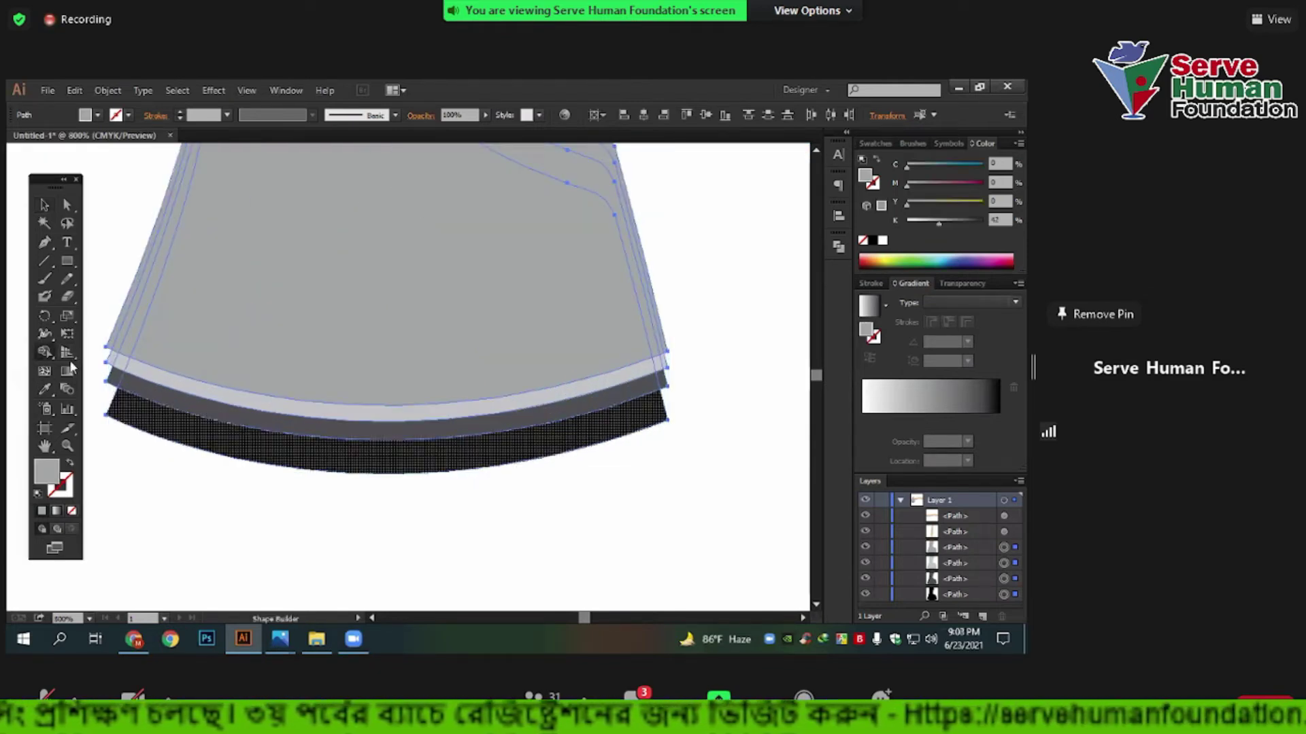
pyautogui.click(266, 440)
pyautogui.click(270, 409)
pyautogui.click(647, 294)
pyautogui.hotkey('ctrl', 'shift', 'a')
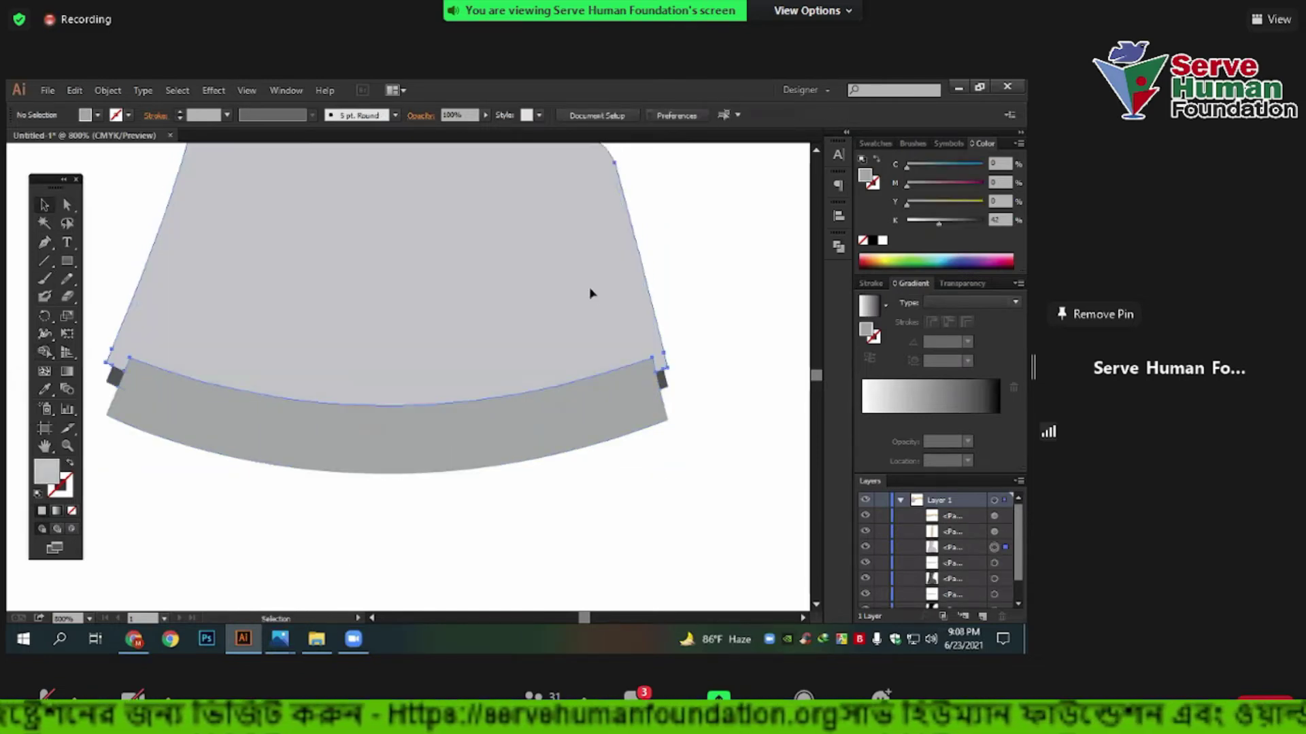
# Recolour the upper blade shape and give the outer edge band a lighter grey fill.
pyautogui.click(590, 294)
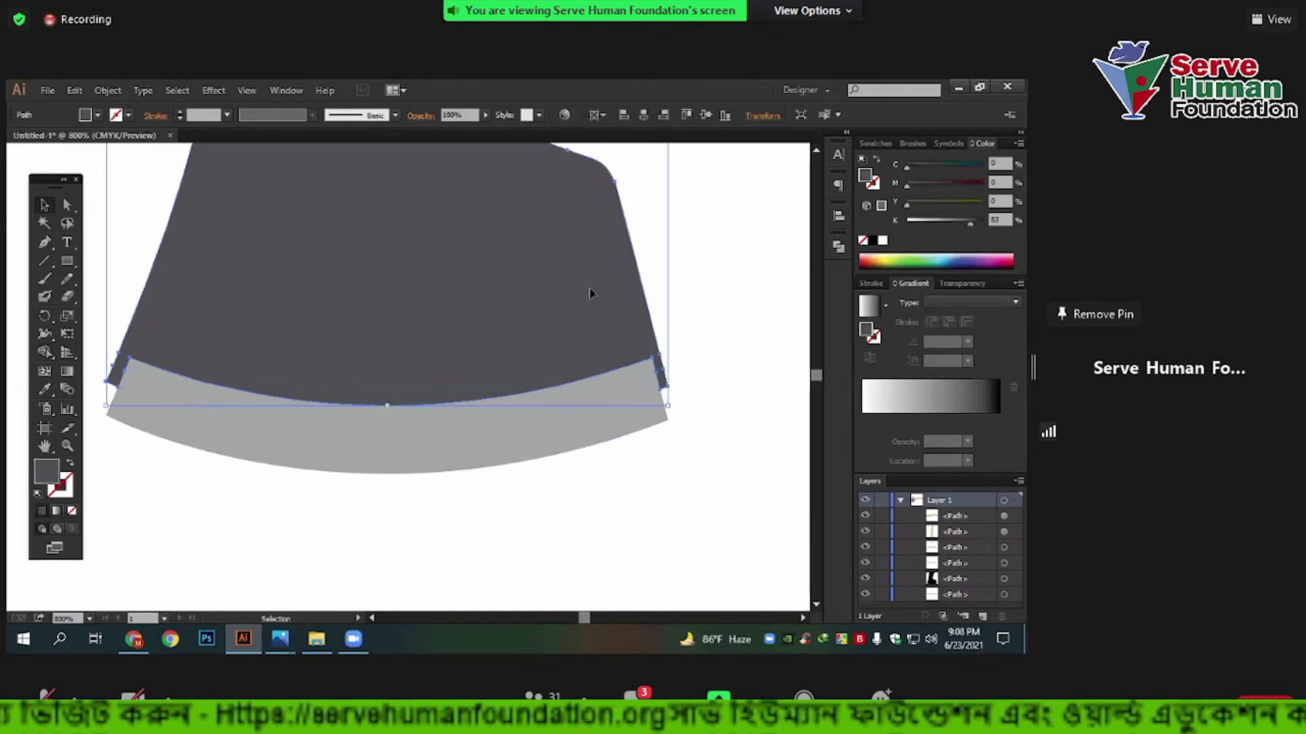
pyautogui.click(702, 385)
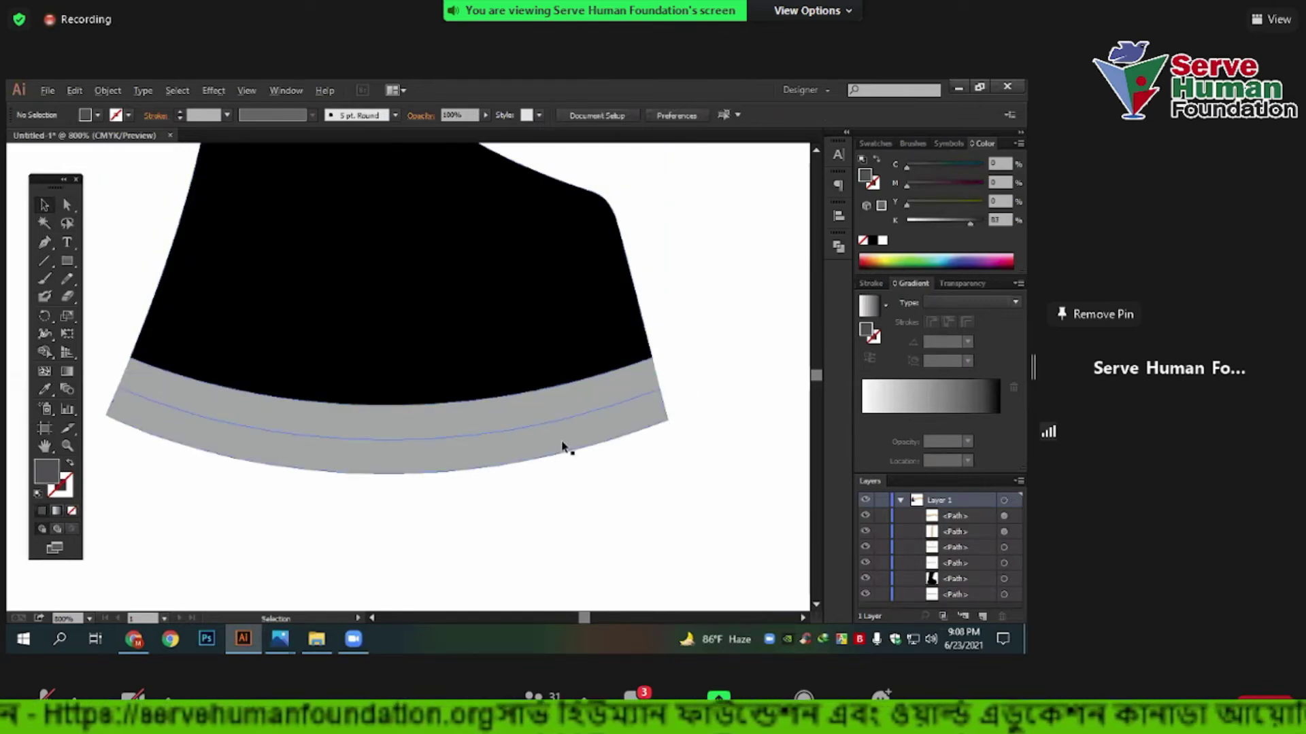
pyautogui.keyDown('alt'); pyautogui.scroll(-1, 563, 447); pyautogui.keyUp('alt')
pyautogui.click(411, 451)
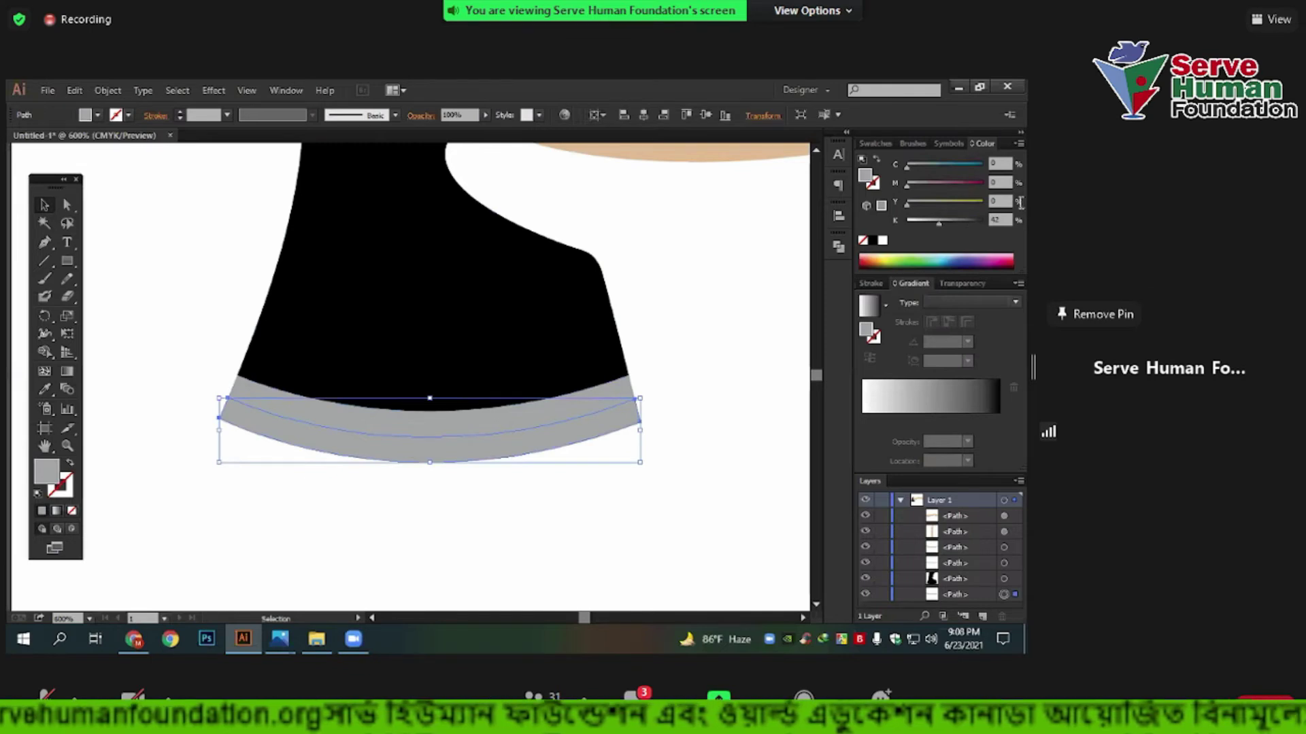
pyautogui.click(876, 144)
pyautogui.click(950, 233)
pyautogui.click(680, 361)
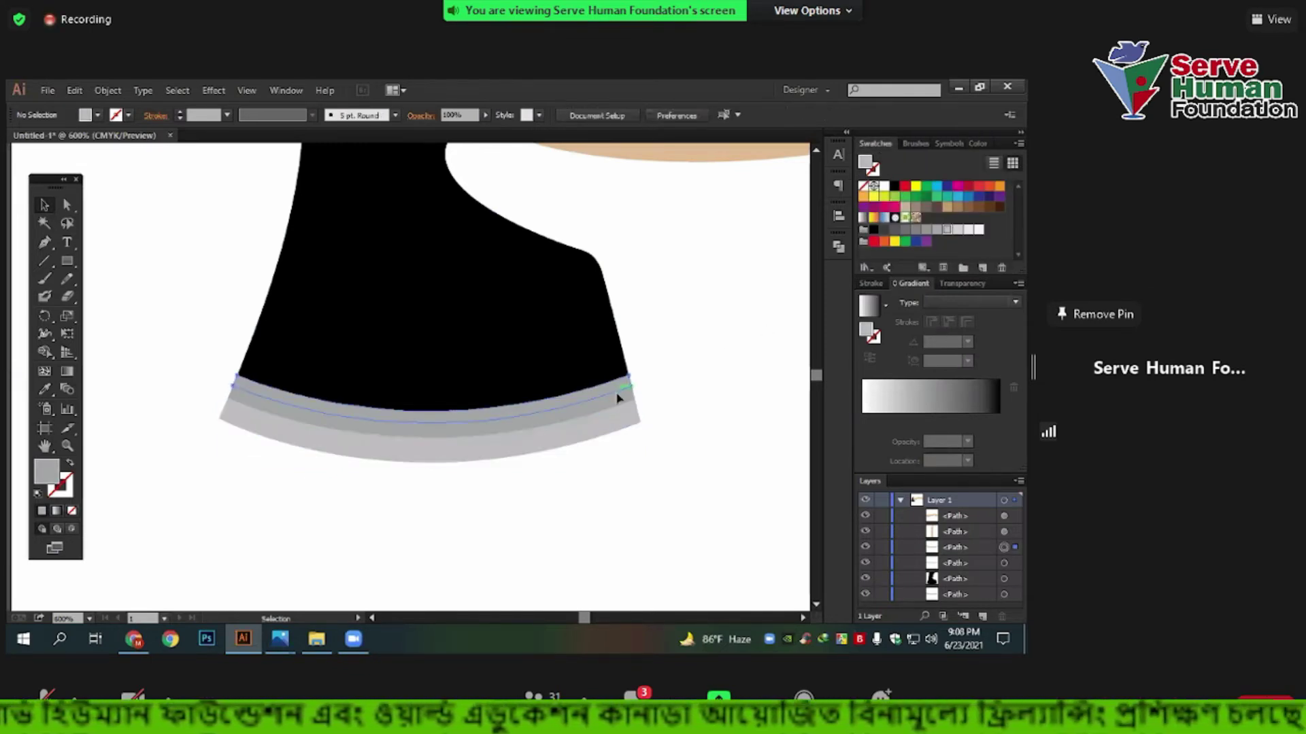
# Give the inner edge band a darker grey fill.
pyautogui.click(619, 401)
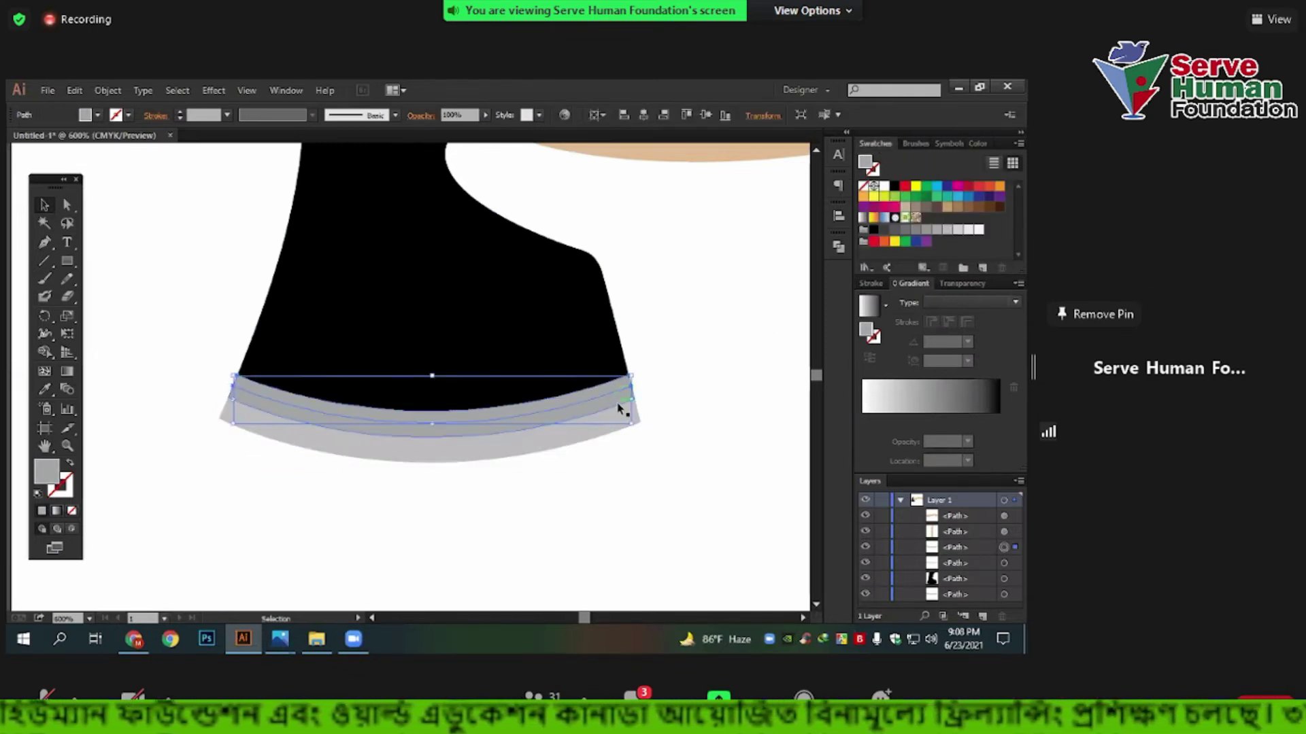
pyautogui.click(929, 232)
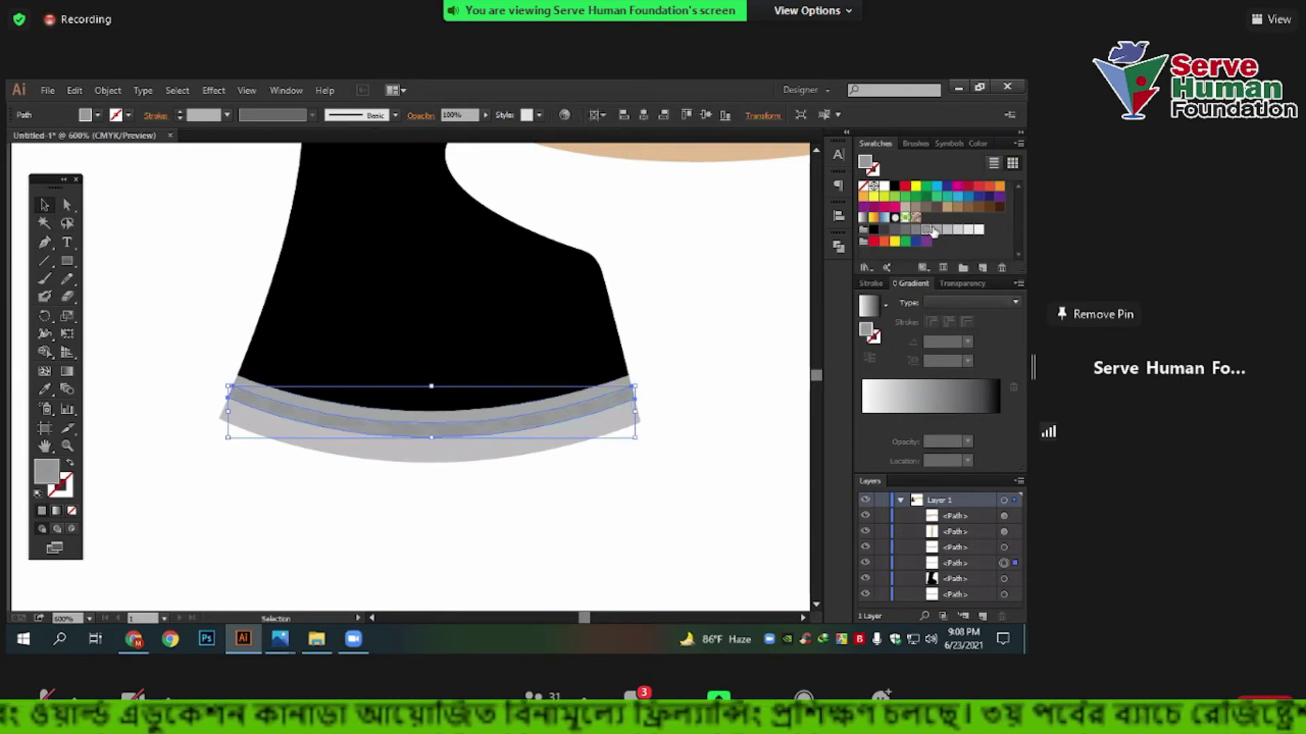
pyautogui.click(699, 355)
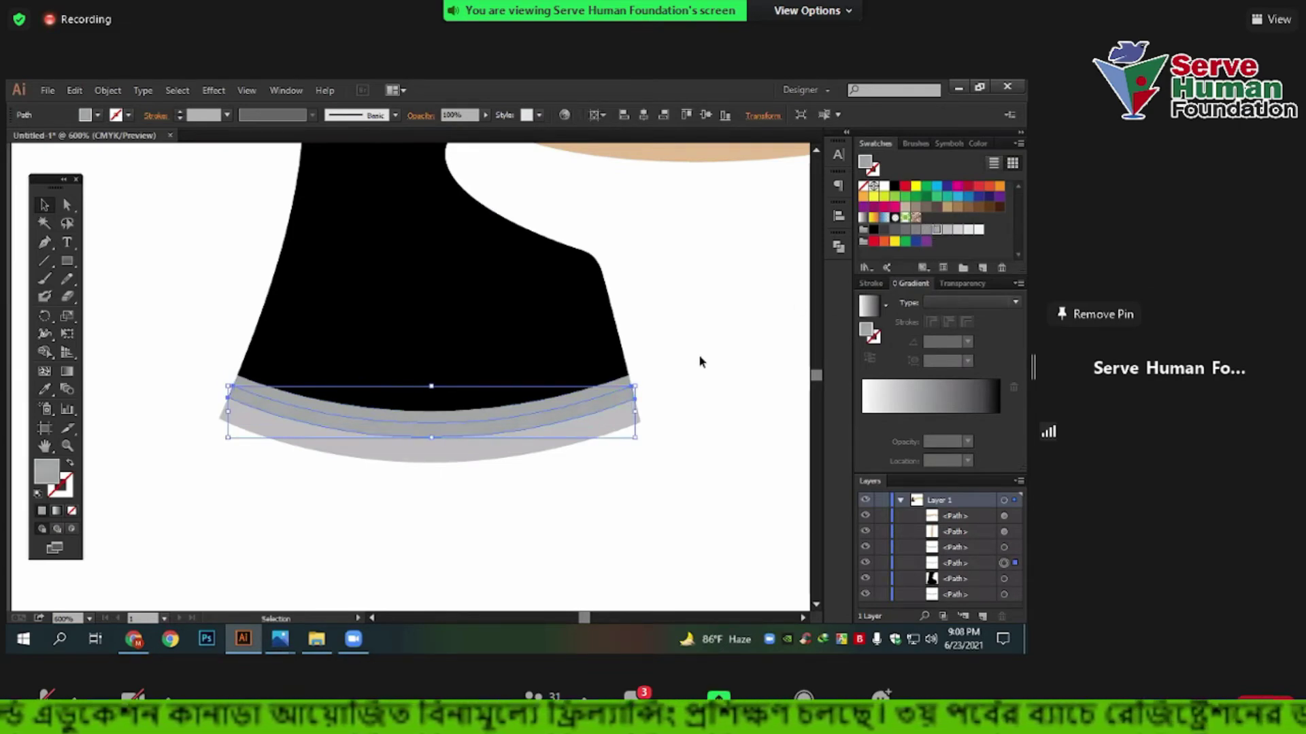
pyautogui.click(611, 386)
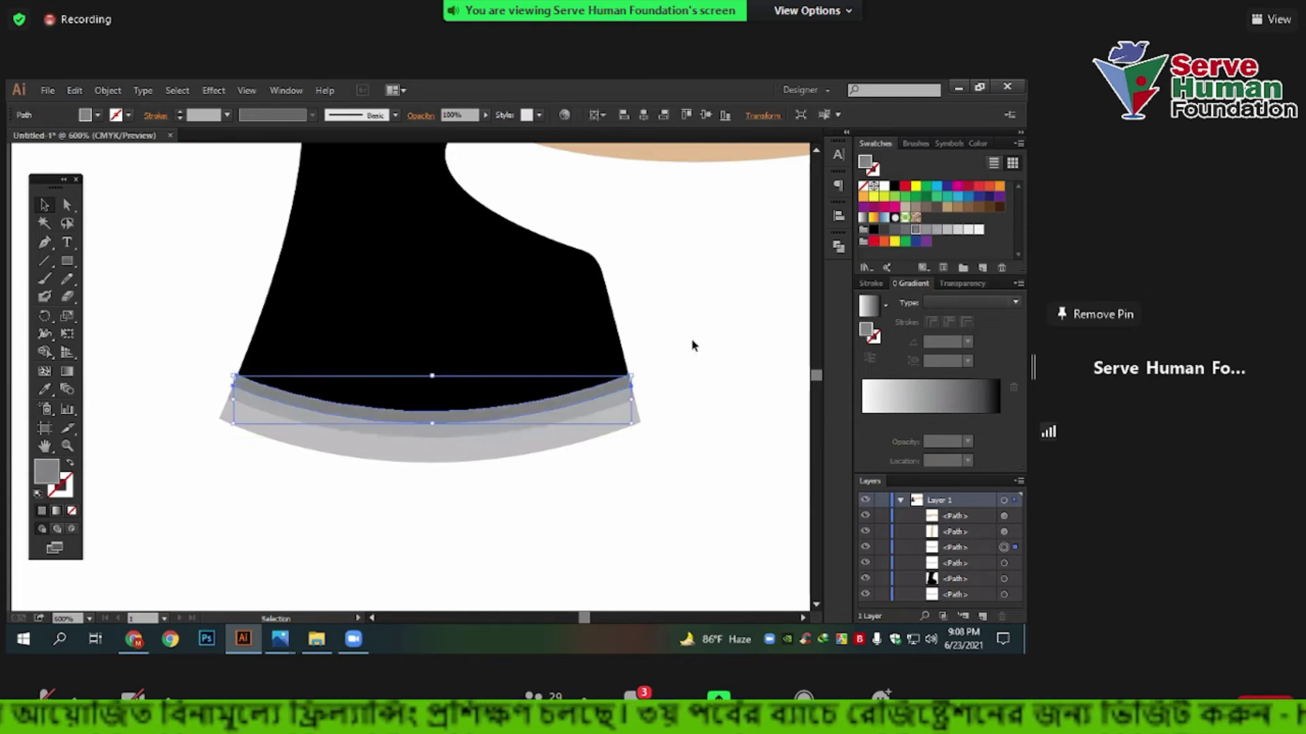
pyautogui.click(639, 511)
# Fill the black axe head with a dark charcoal grey swatch.
pyautogui.scroll(-4, 639, 511)
pyautogui.scroll(1, 689, 458)
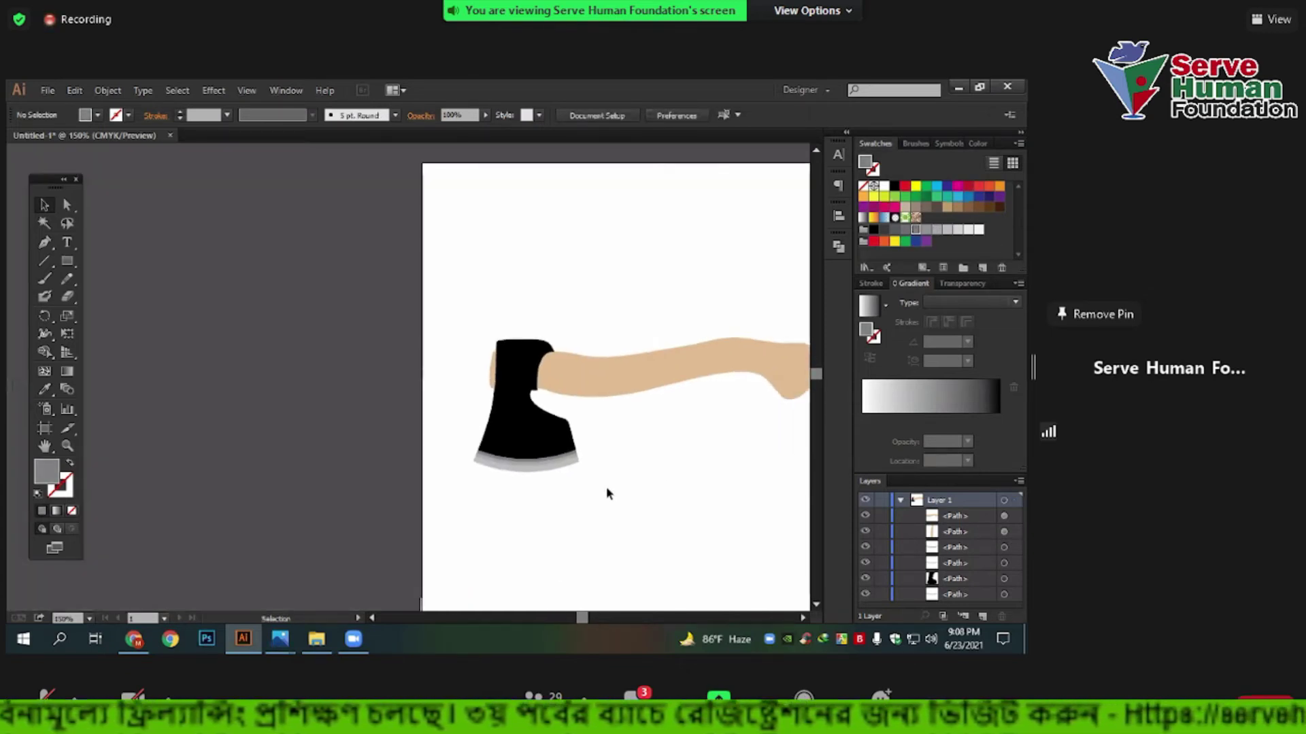
pyautogui.scroll(2, 606, 493)
pyautogui.click(545, 425)
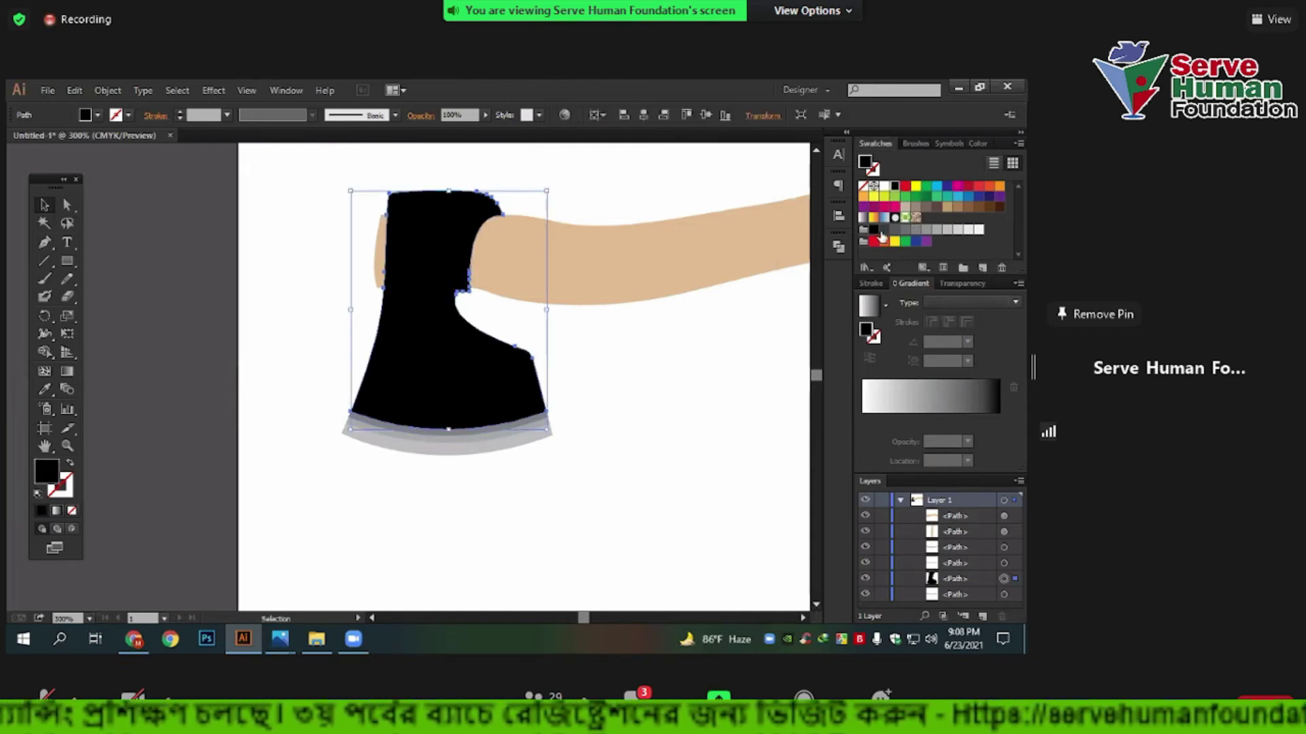
pyautogui.click(884, 230)
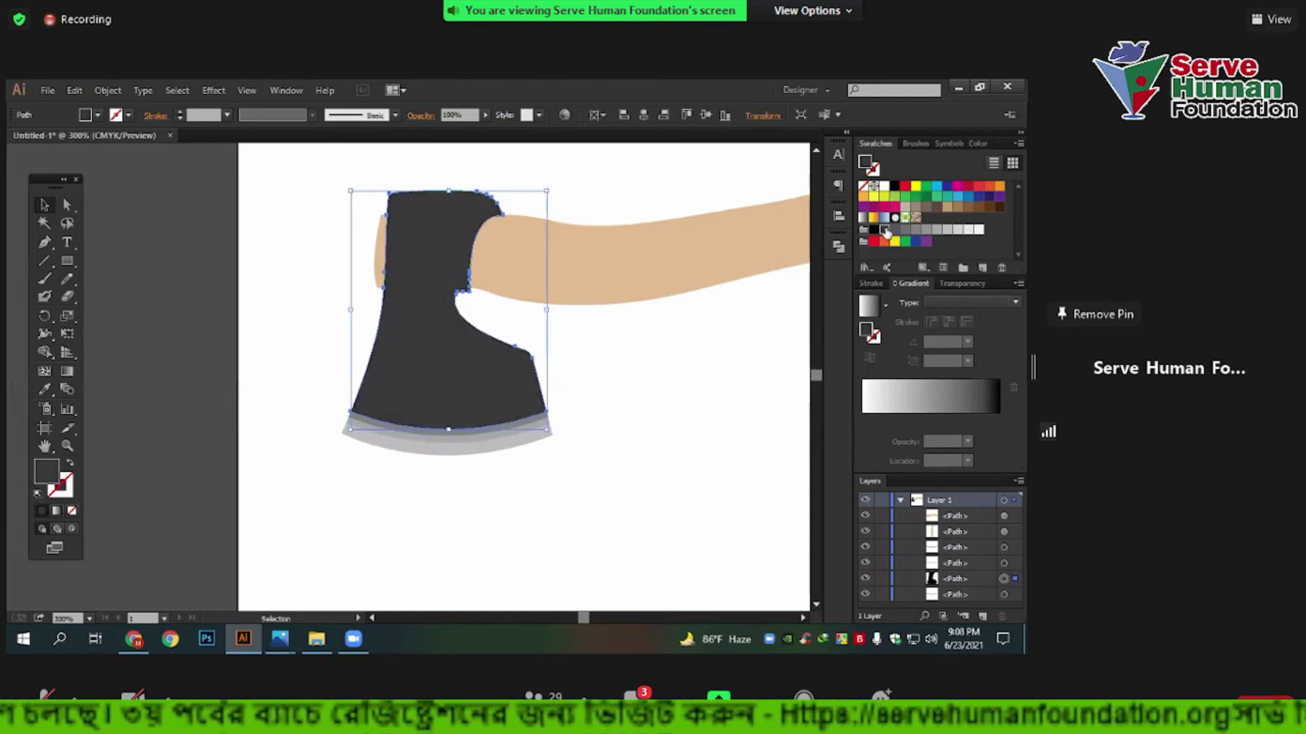
pyautogui.click(660, 456)
pyautogui.scroll(-2, 640, 482)
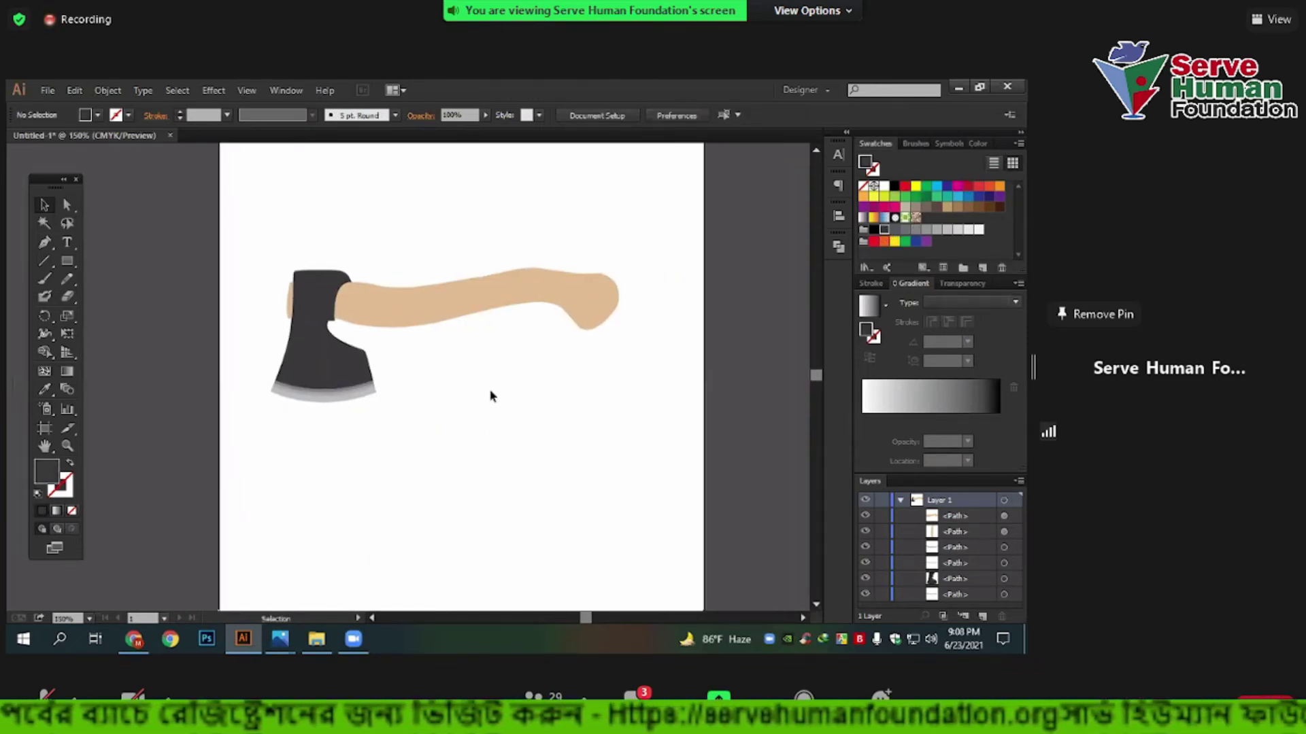
# Select the tan axe handle on its own.
pyautogui.moveTo(270, 211); pyautogui.dragTo(499, 418)
pyautogui.moveTo(592, 464); pyautogui.dragTo(663, 520)
pyautogui.click(411, 256)
pyautogui.scroll(1, 411, 256)
pyautogui.click(416, 327)
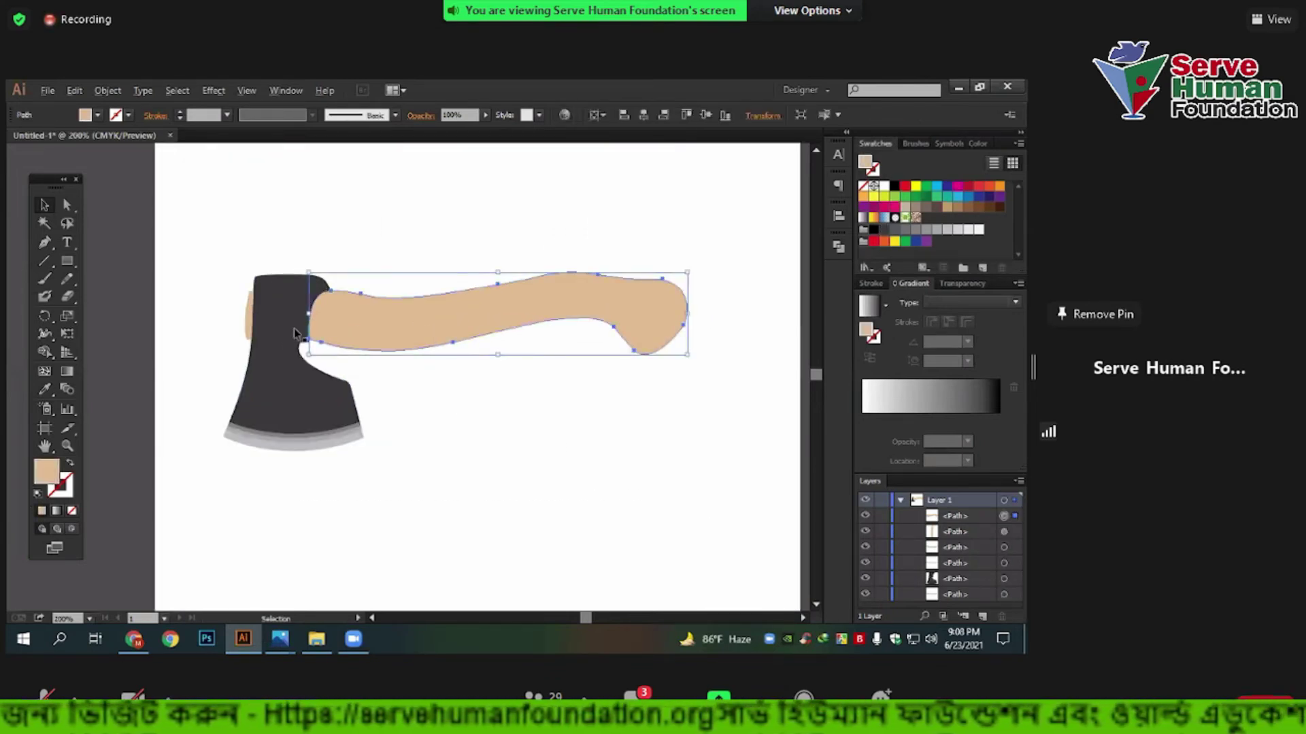
pyautogui.scroll(1, 526, 349)
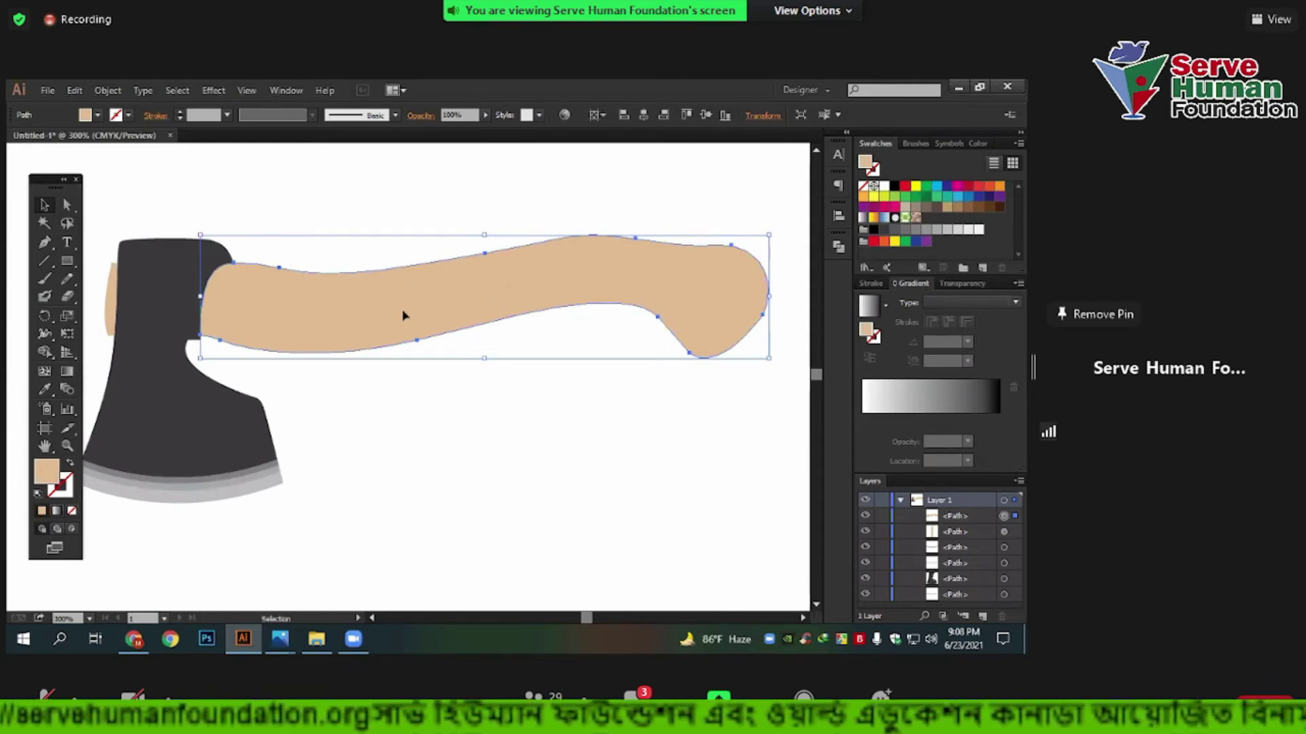
# Create a -0.1 in inward Offset Path copy of the handle.
pyautogui.click(100, 90)
pyautogui.moveTo(123, 392)
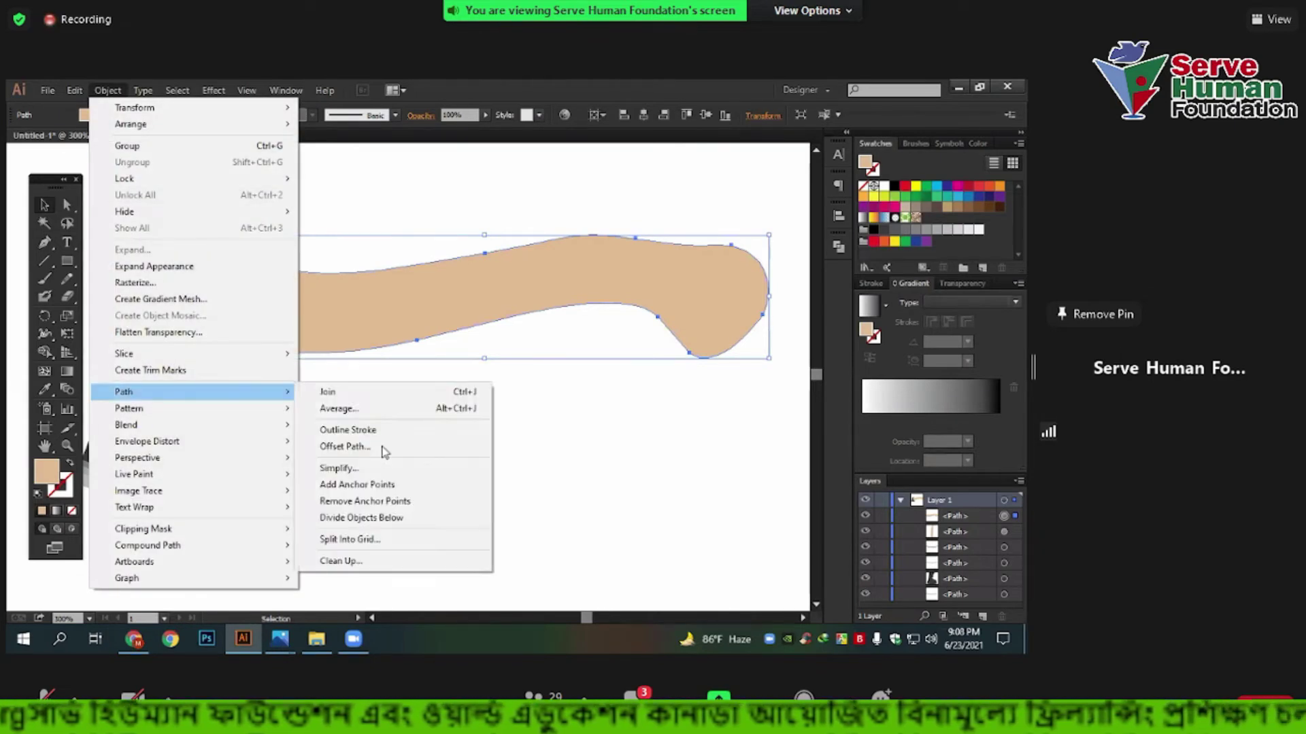
pyautogui.click(382, 448)
pyautogui.click(658, 420)
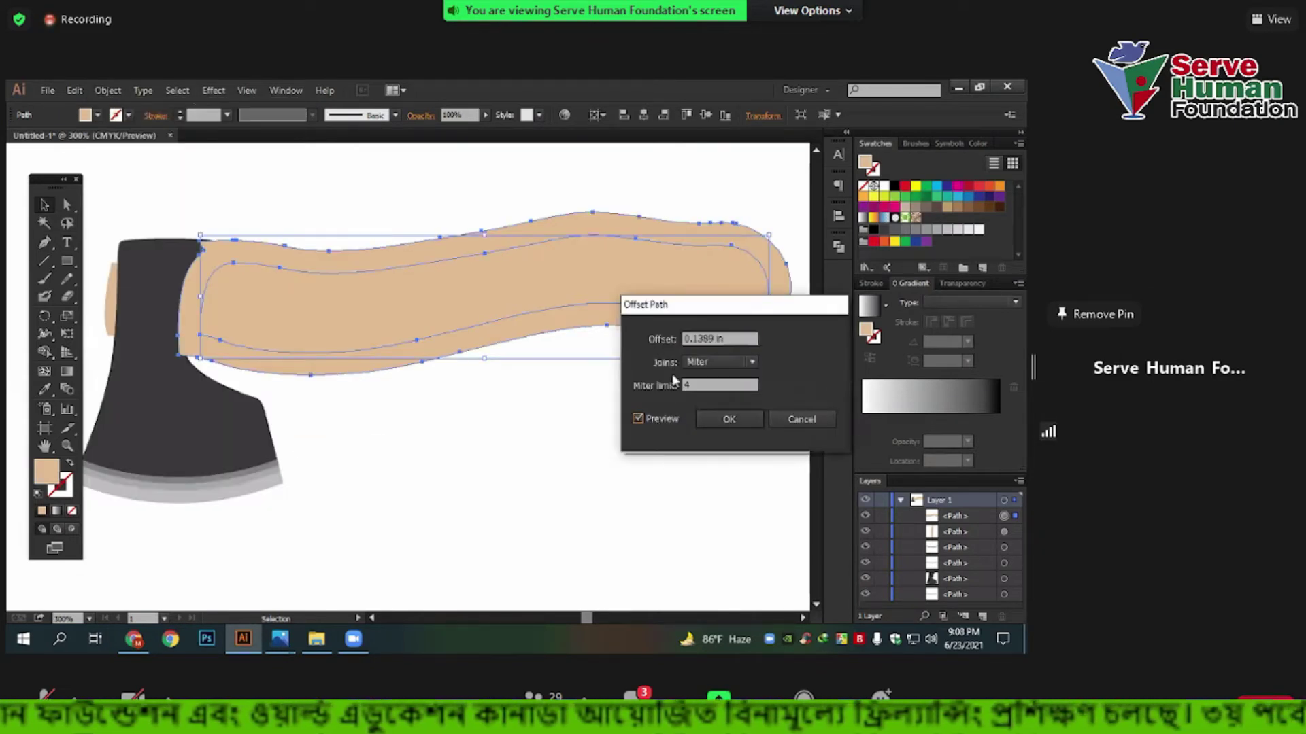
pyautogui.doubleClick(725, 339)
pyautogui.write('-1')
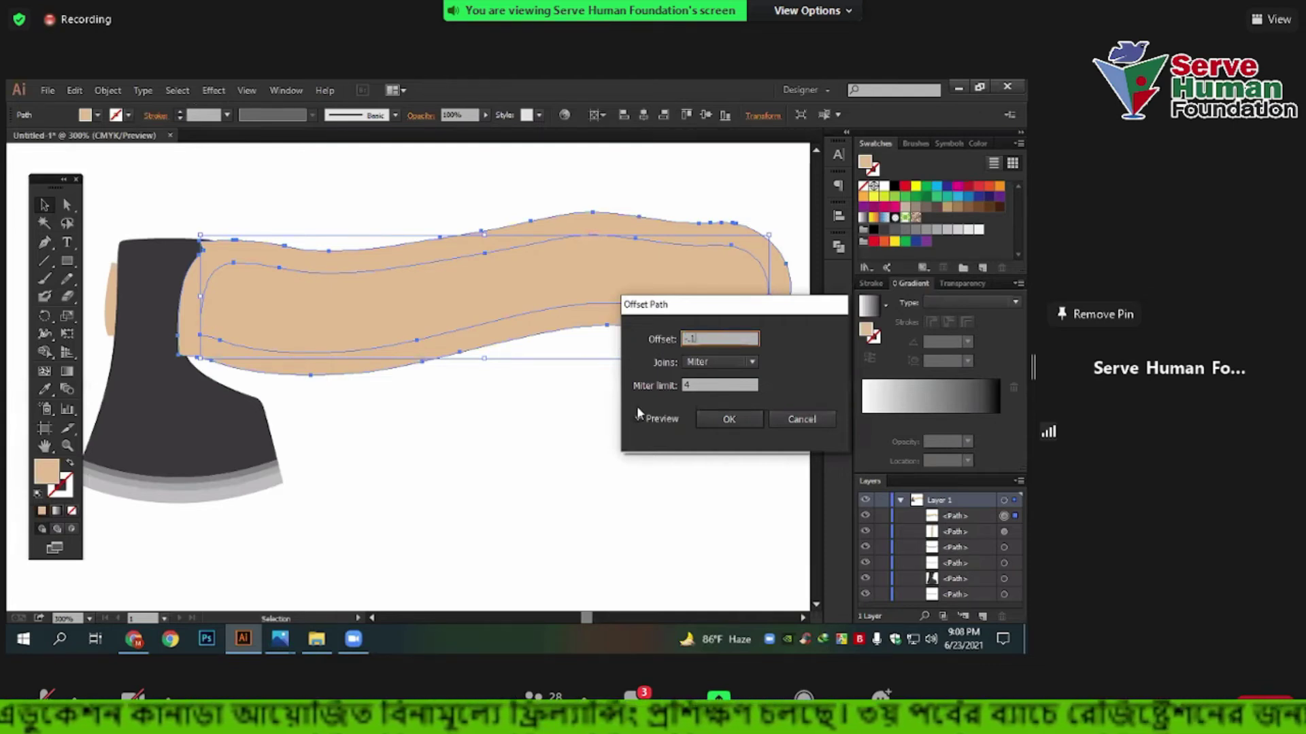
pyautogui.click(644, 418)
pyautogui.click(647, 417)
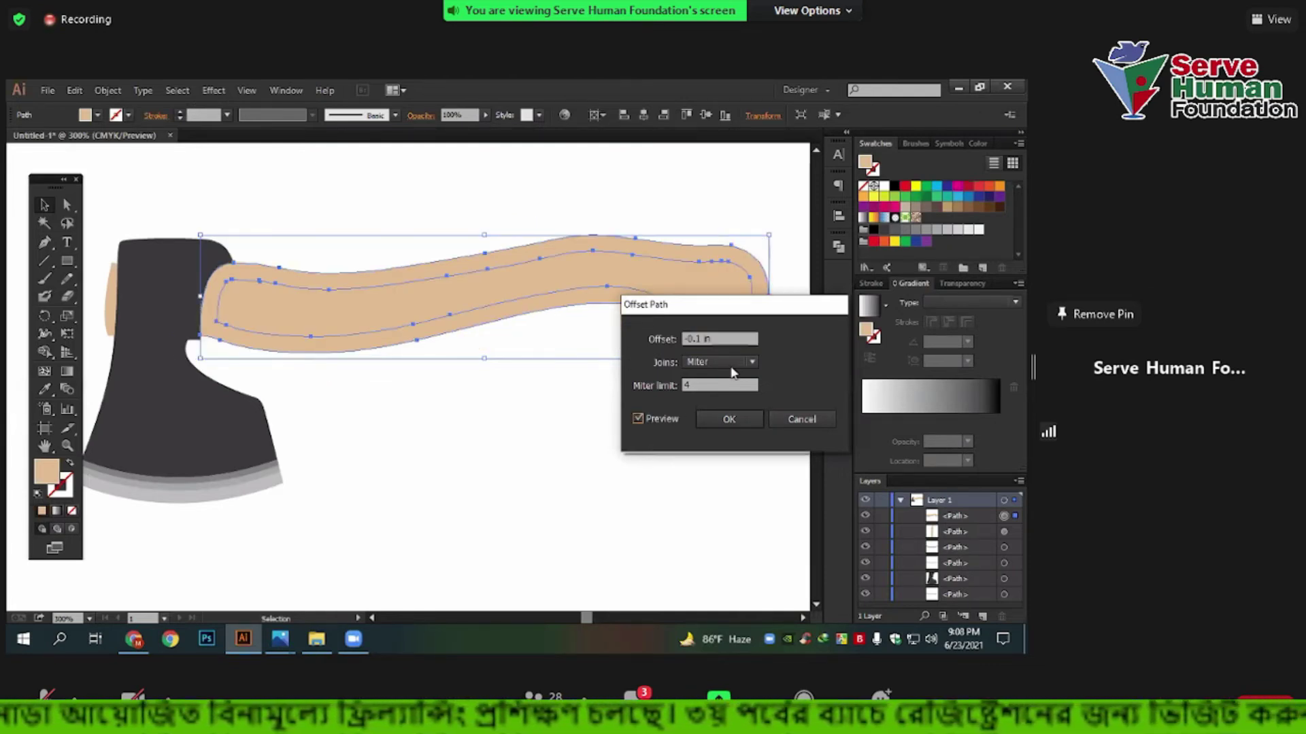
pyautogui.click(729, 419)
# Nudge the inner handle copy up slightly and lighten its tan fill.
pyautogui.click(45, 389)
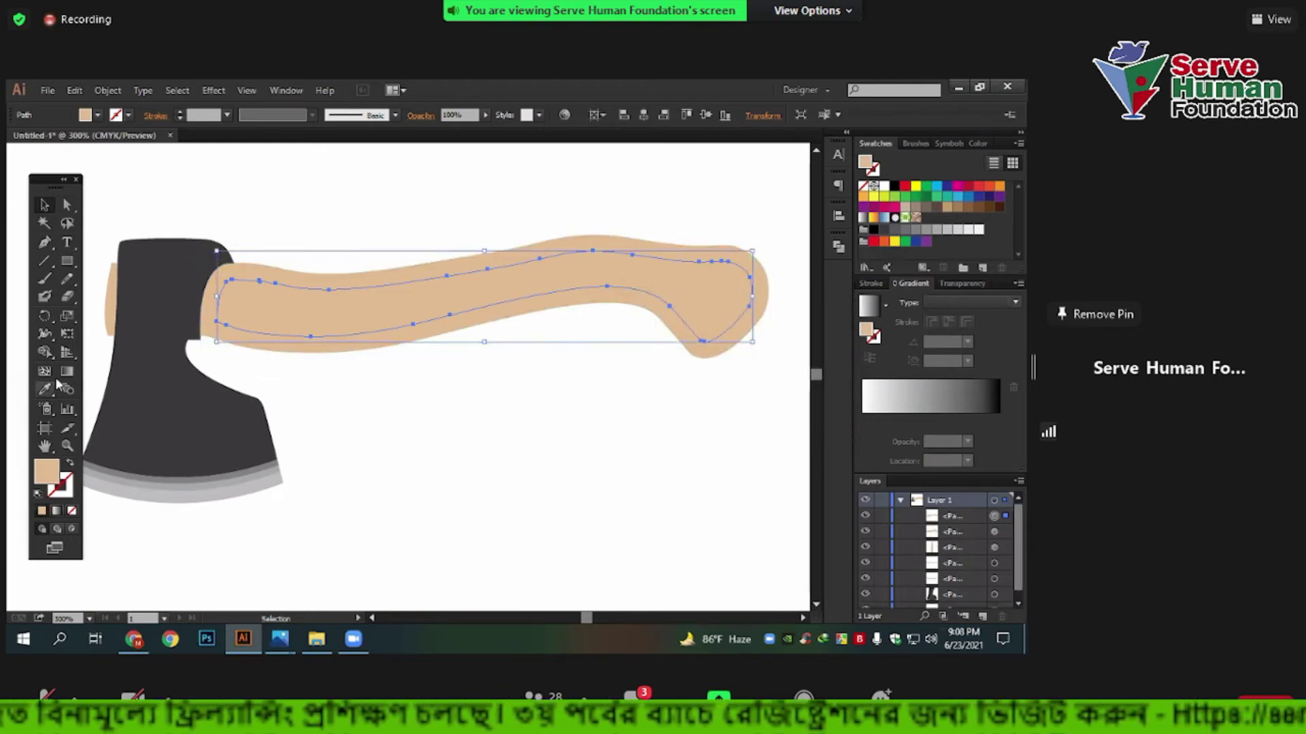
pyautogui.click(44, 205)
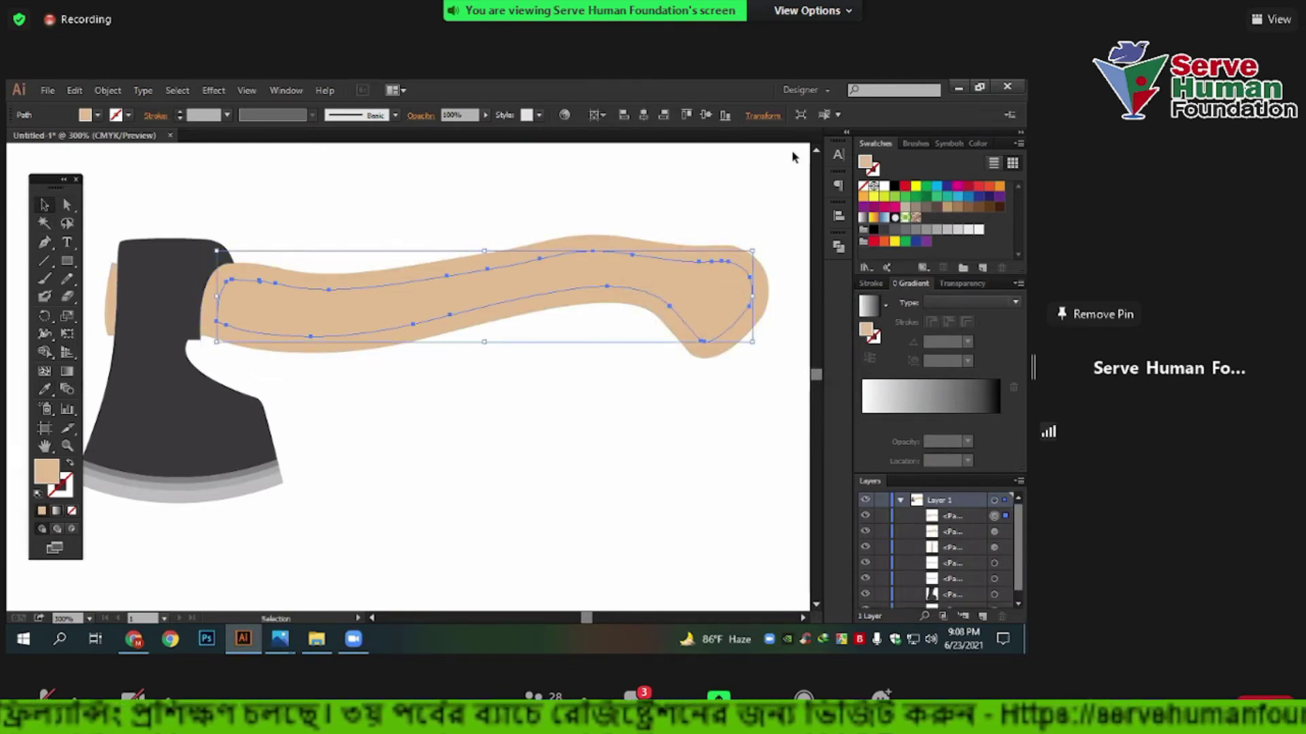
pyautogui.moveTo(478, 254)
pyautogui.mouseDown()
pyautogui.moveTo(493, 187)
pyautogui.moveTo(482, 305)
pyautogui.mouseUp()
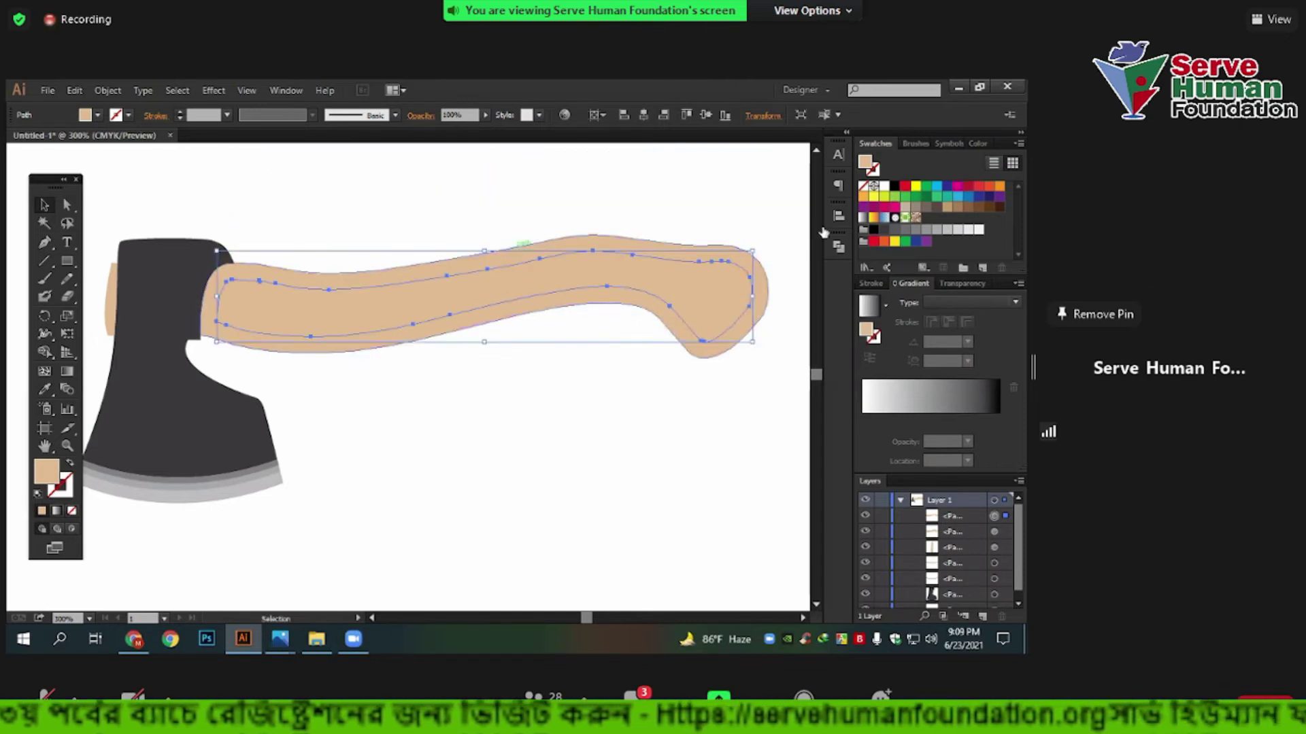
pyautogui.click(974, 142)
pyautogui.moveTo(919, 223); pyautogui.dragTo(896, 220)
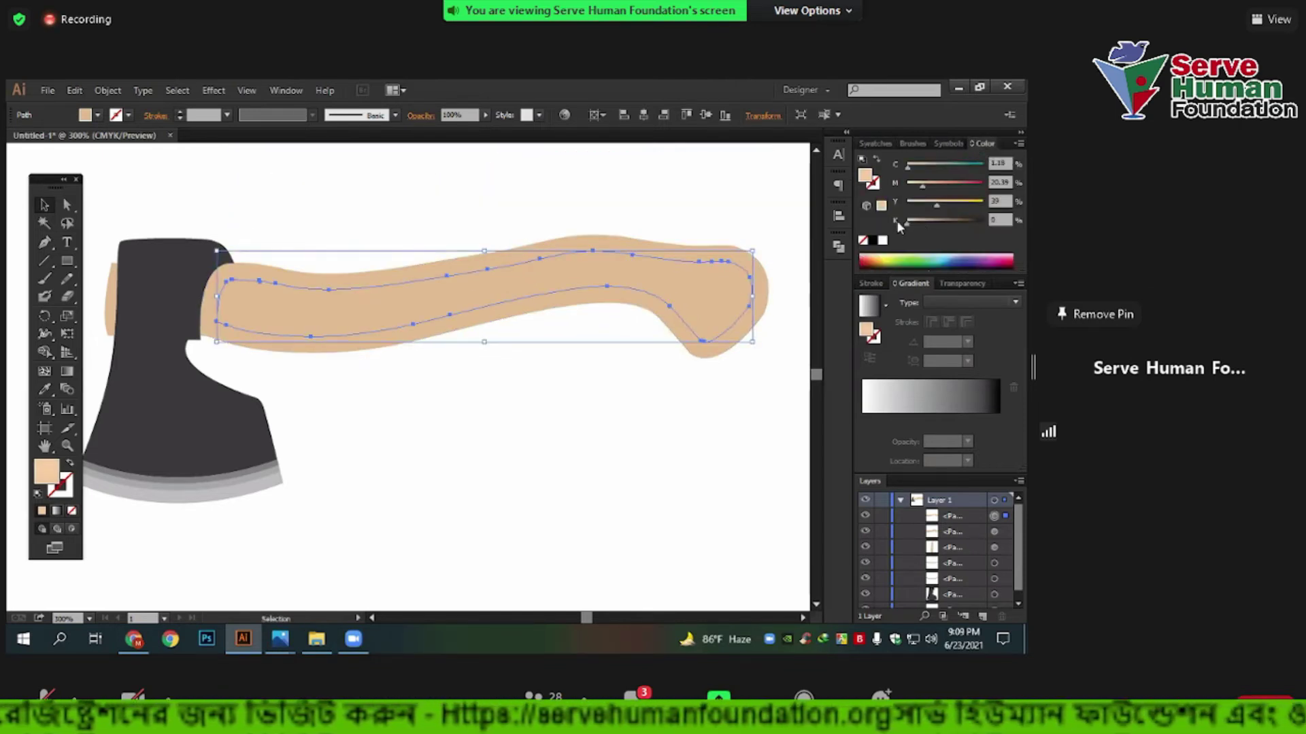
pyautogui.click(619, 440)
# Fine-tune the inner handle shade by adjusting its black (K) value.
pyautogui.click(728, 298)
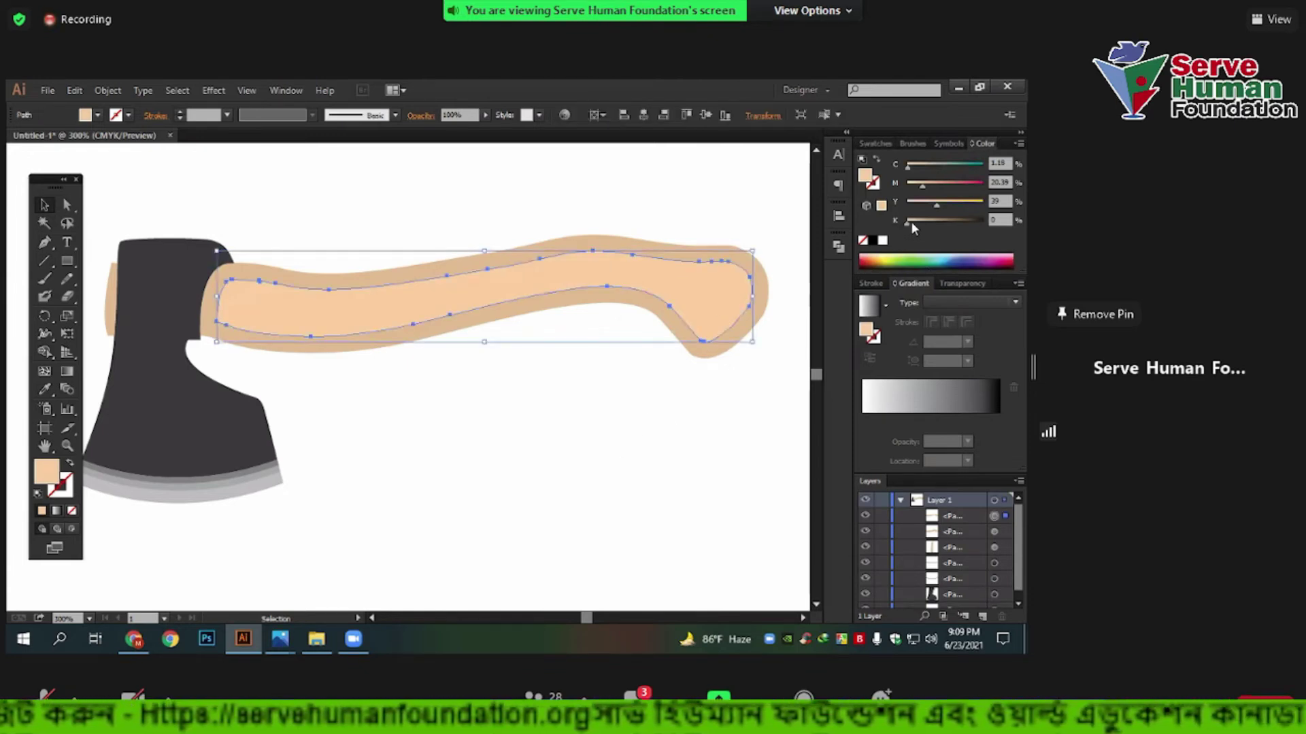
pyautogui.click(912, 222)
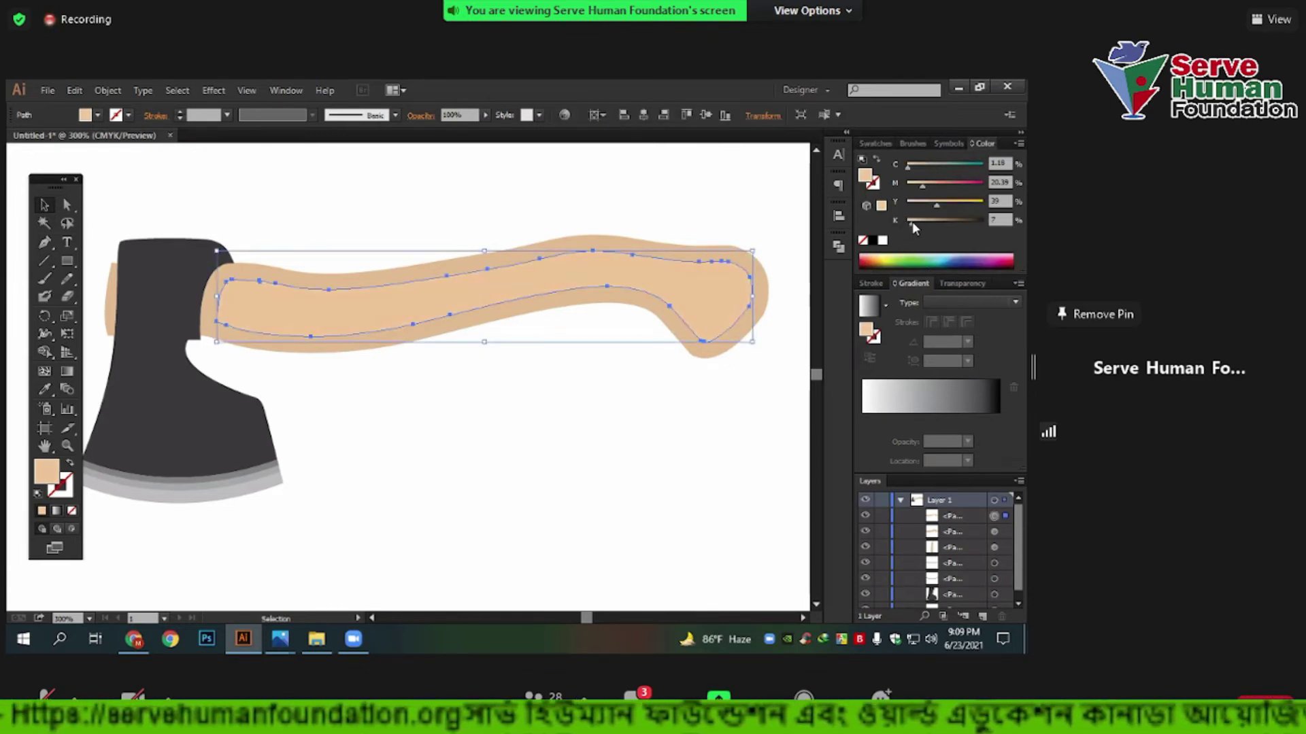
pyautogui.click(505, 584)
pyautogui.click(703, 329)
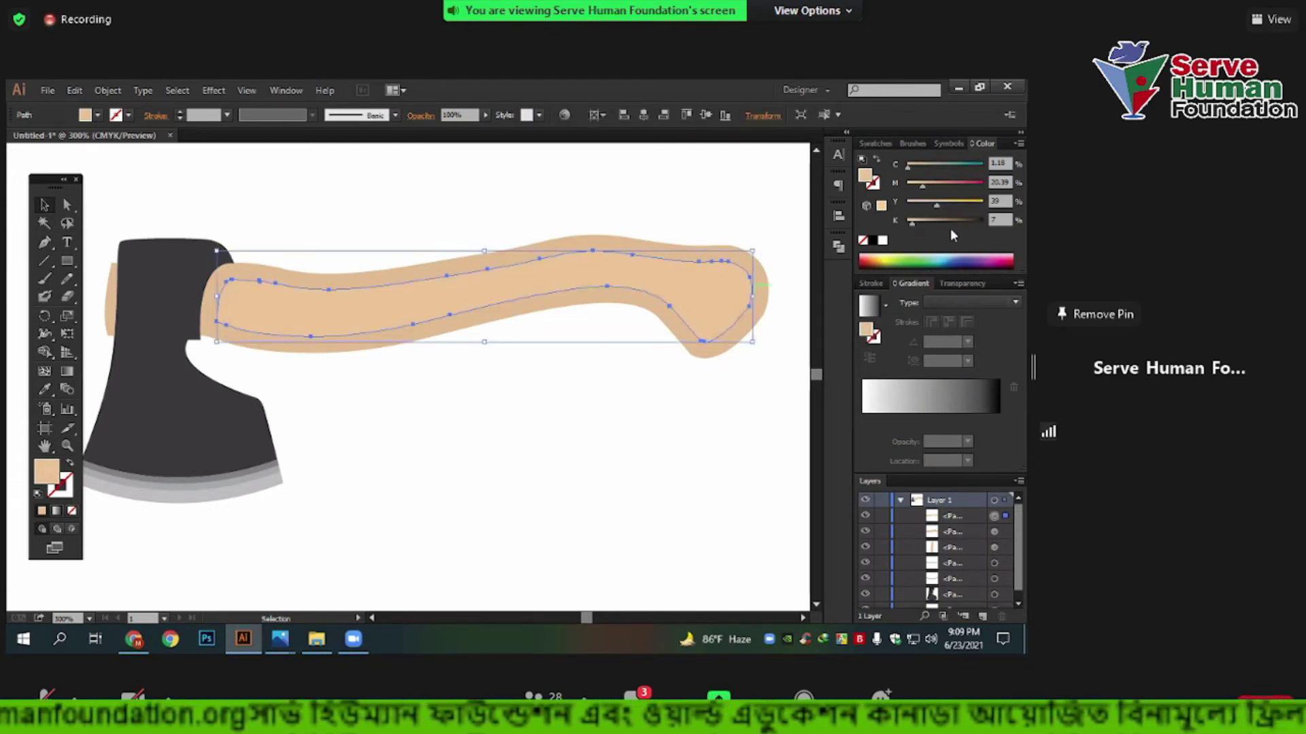
pyautogui.doubleClick(999, 221)
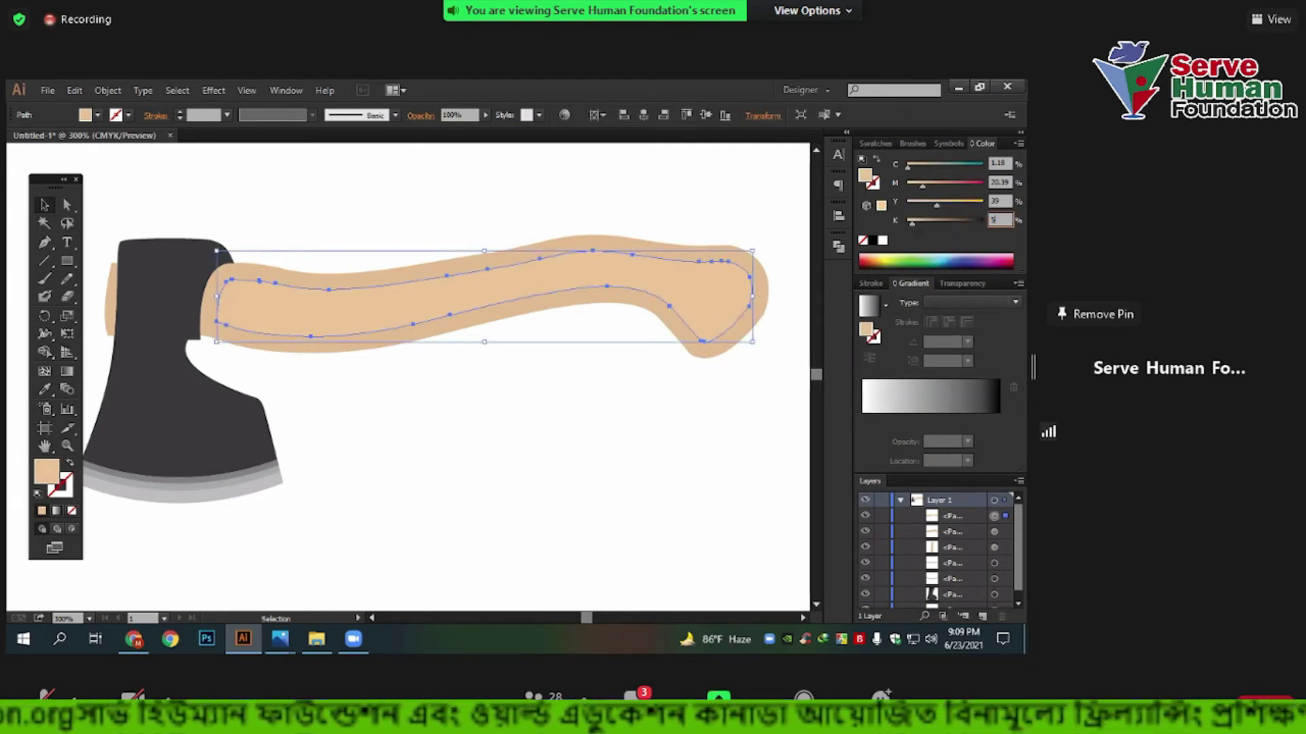
pyautogui.doubleClick(997, 220)
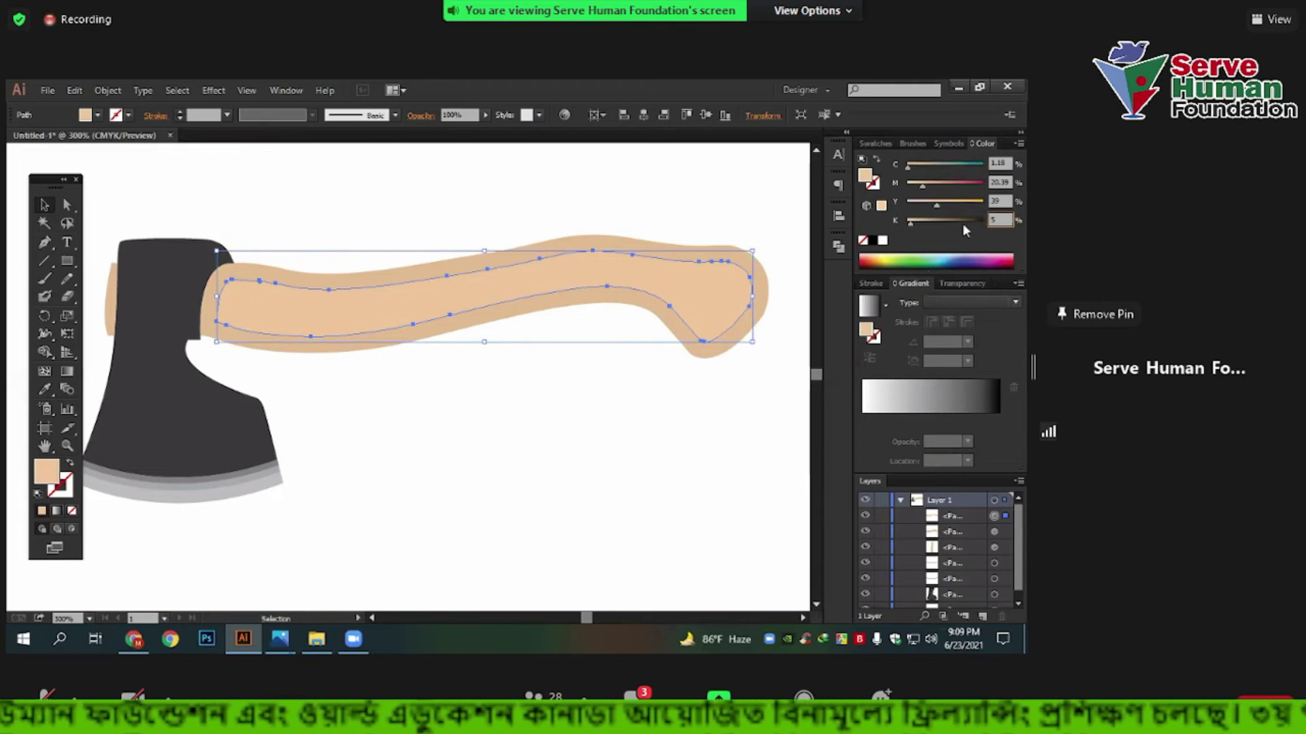
pyautogui.click(789, 286)
pyautogui.click(719, 306)
# Add a -0.07 in inward Offset Path copy inside the inner handle shape.
pyautogui.click(123, 89)
pyautogui.moveTo(124, 392)
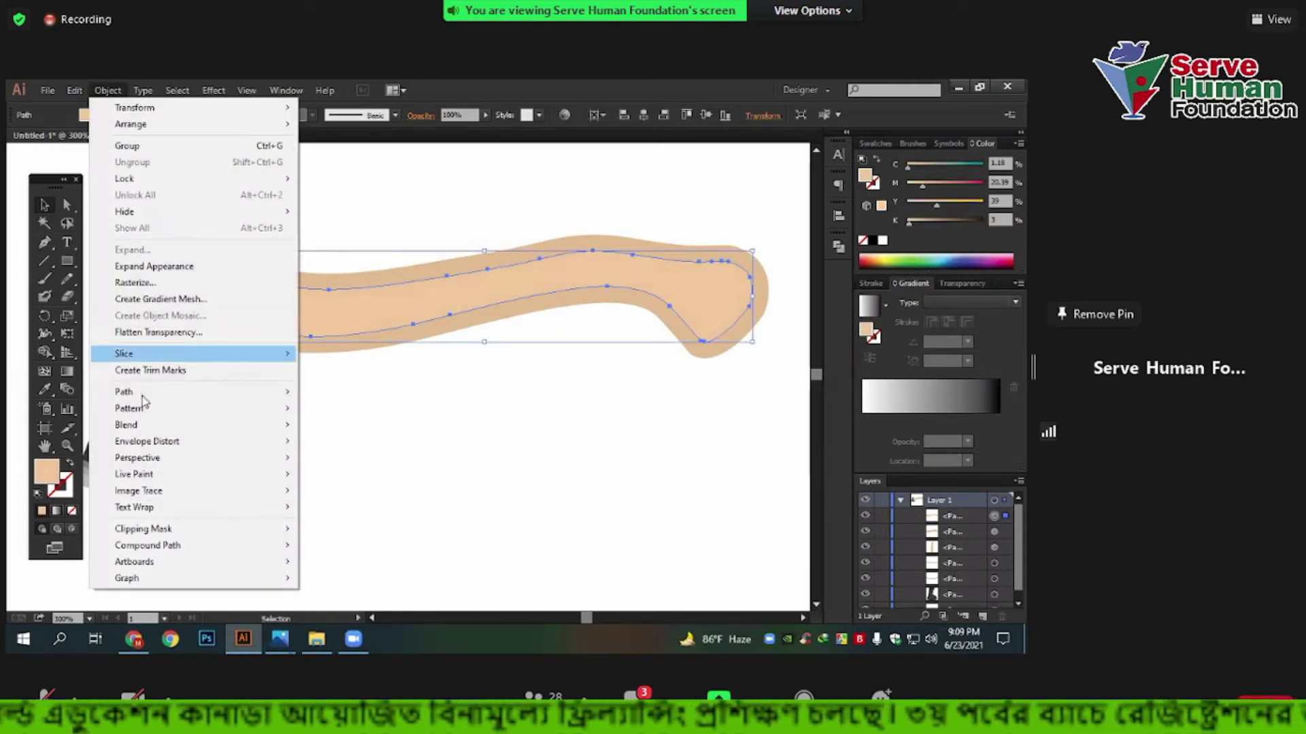
pyautogui.click(344, 447)
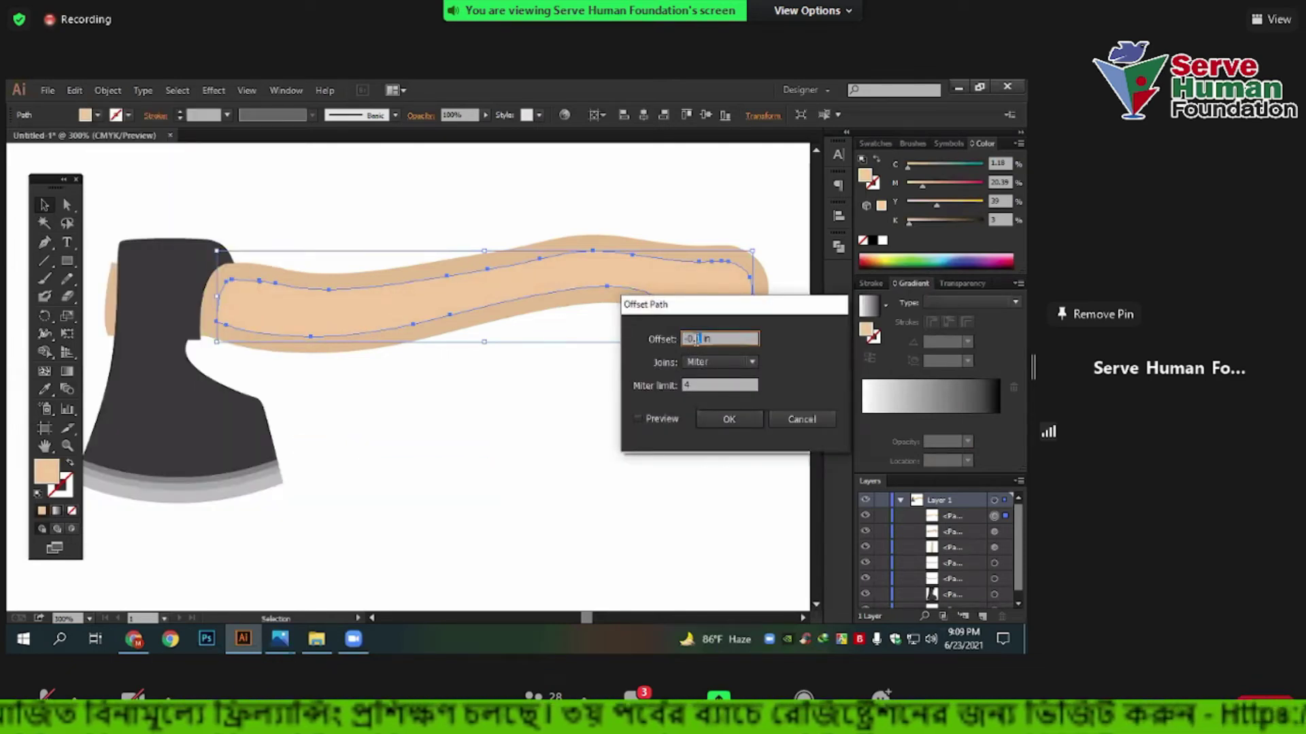
pyautogui.write('-0.04')
pyautogui.click(662, 417)
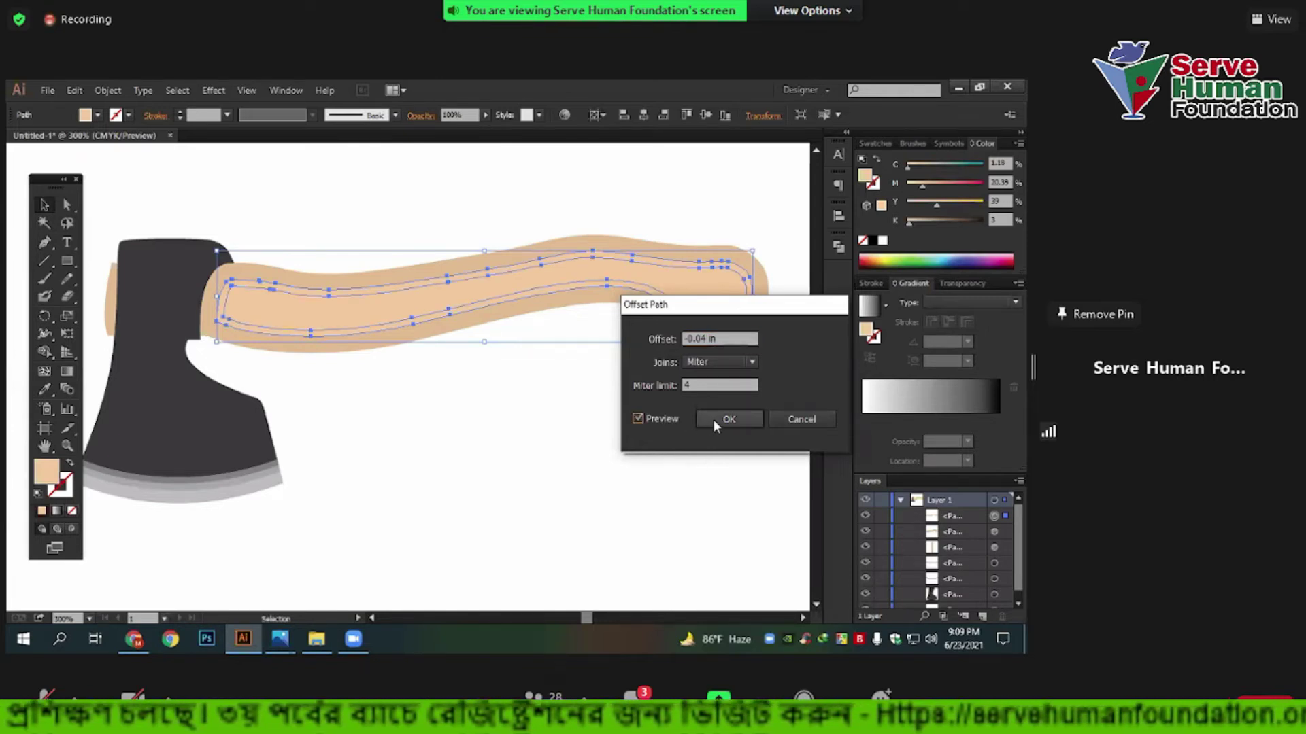
pyautogui.click(706, 338)
pyautogui.write('-0.07')
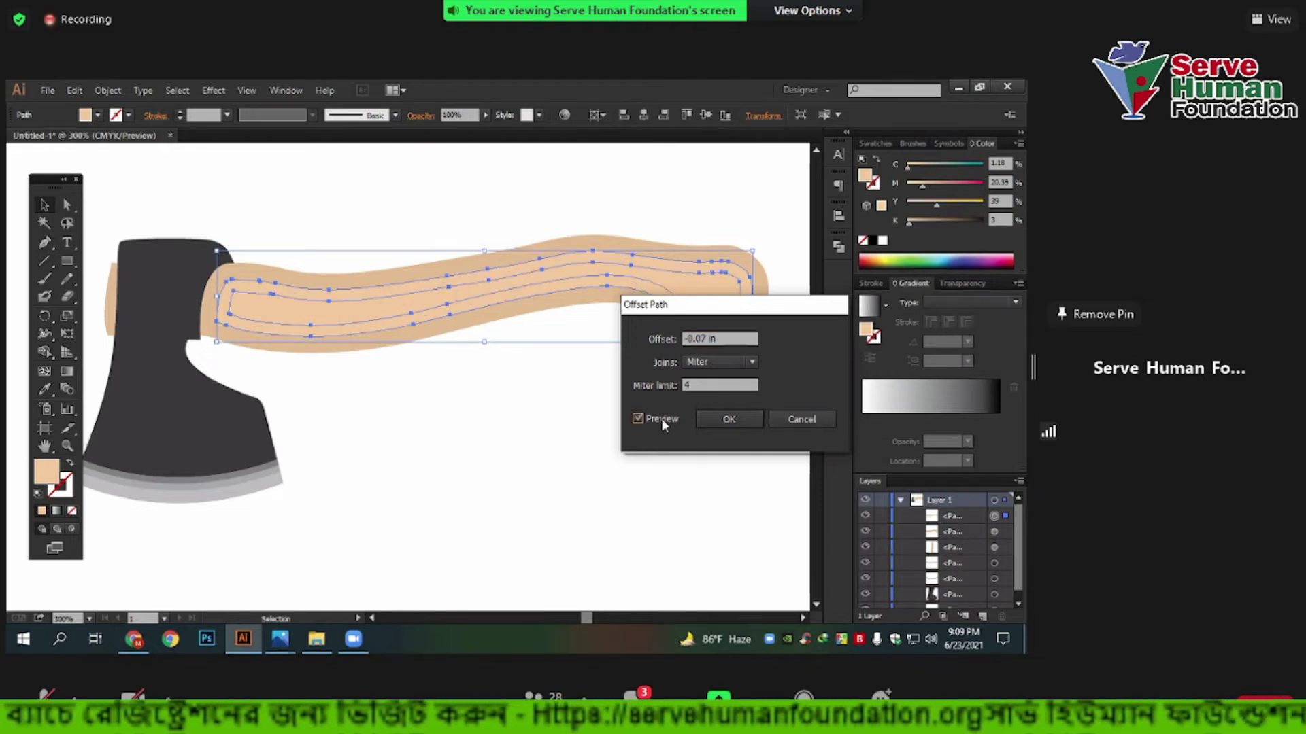
pyautogui.click(728, 419)
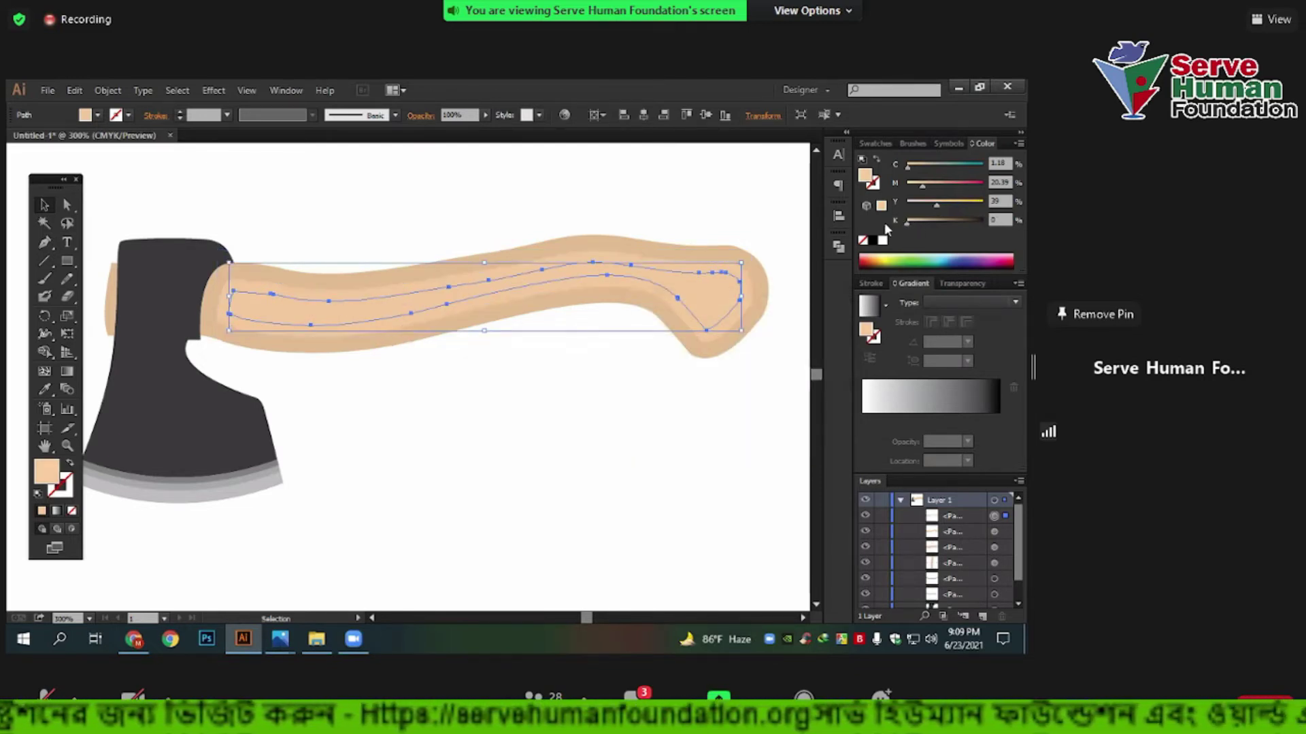
# Lighten the new innermost handle shape with the Y slider.
pyautogui.click(575, 451)
pyautogui.click(725, 296)
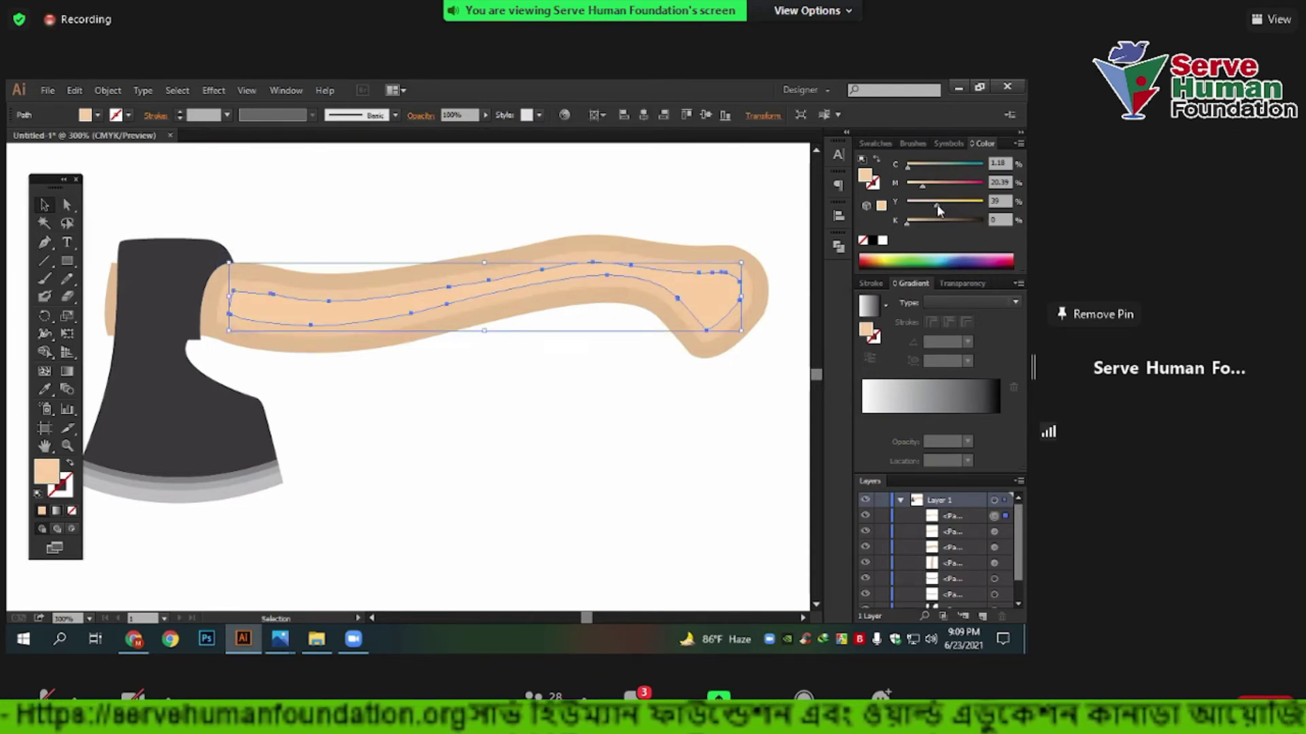
pyautogui.moveTo(936, 204); pyautogui.dragTo(931, 204)
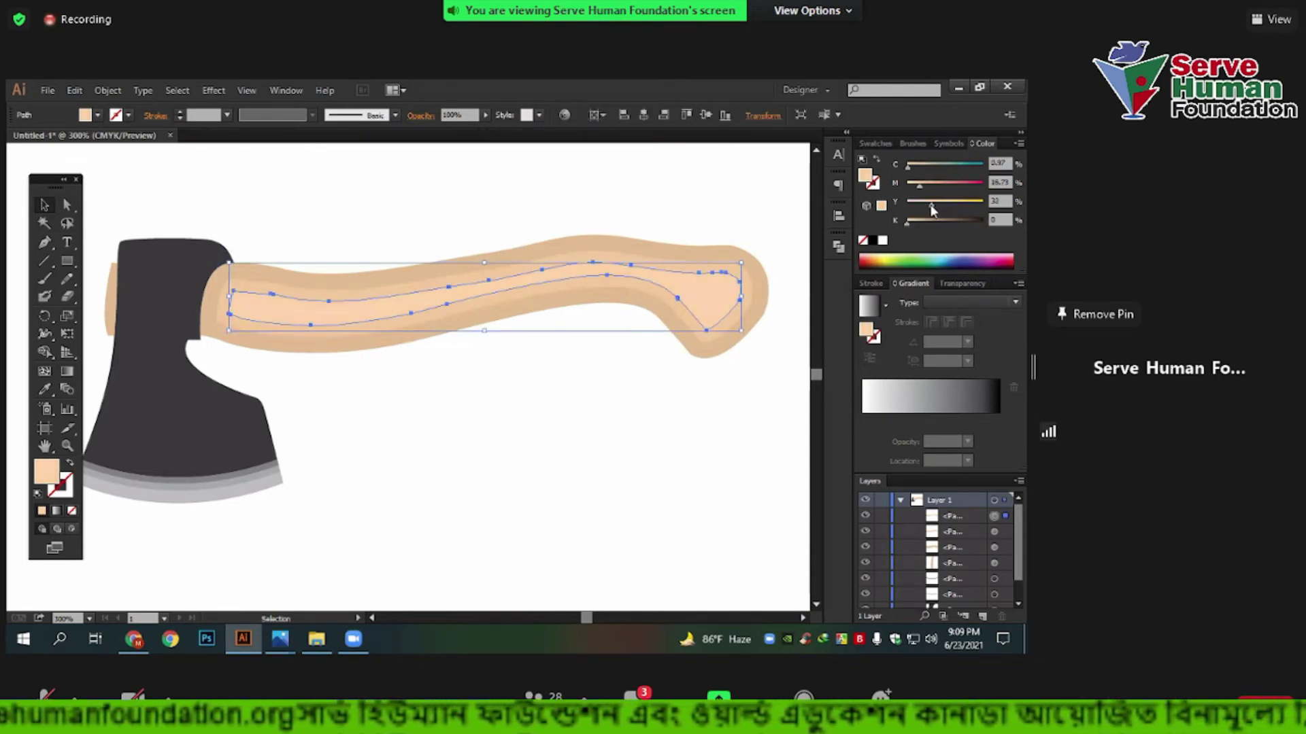
pyautogui.click(630, 483)
pyautogui.scroll(-2, 521, 445)
pyautogui.scroll(-2, 521, 446)
pyautogui.scroll(1, 544, 403)
# Group all the axe parts together with Ctrl+G.
pyautogui.moveTo(340, 323); pyautogui.dragTo(627, 558)
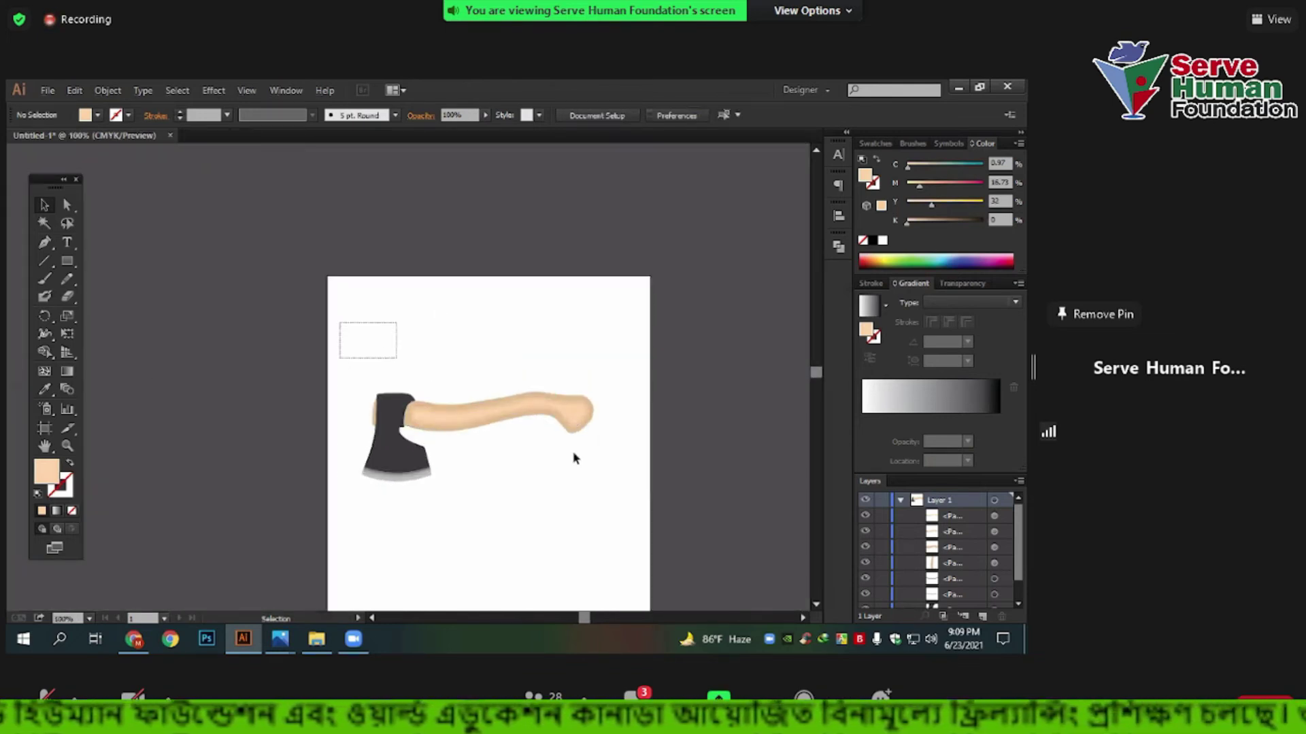
pyautogui.hotkey('ctrl', 'g')
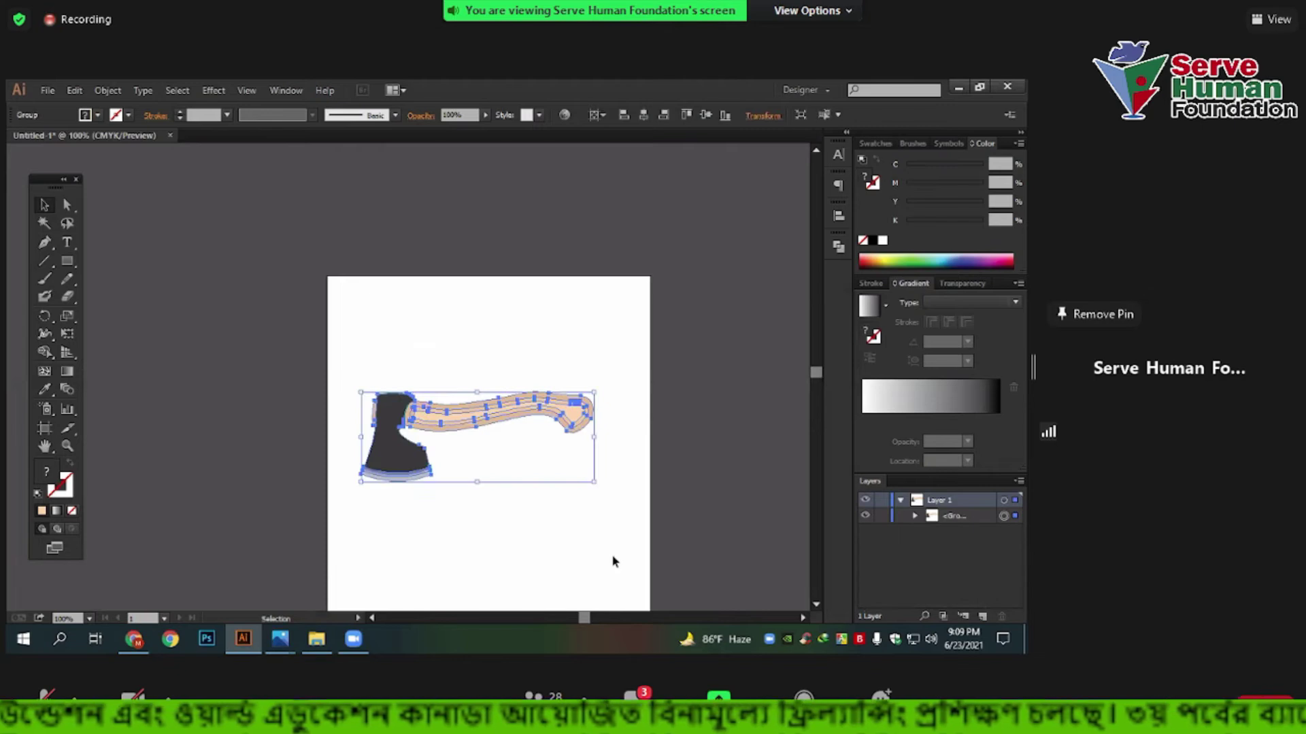
pyautogui.click(612, 559)
pyautogui.scroll(2, 572, 474)
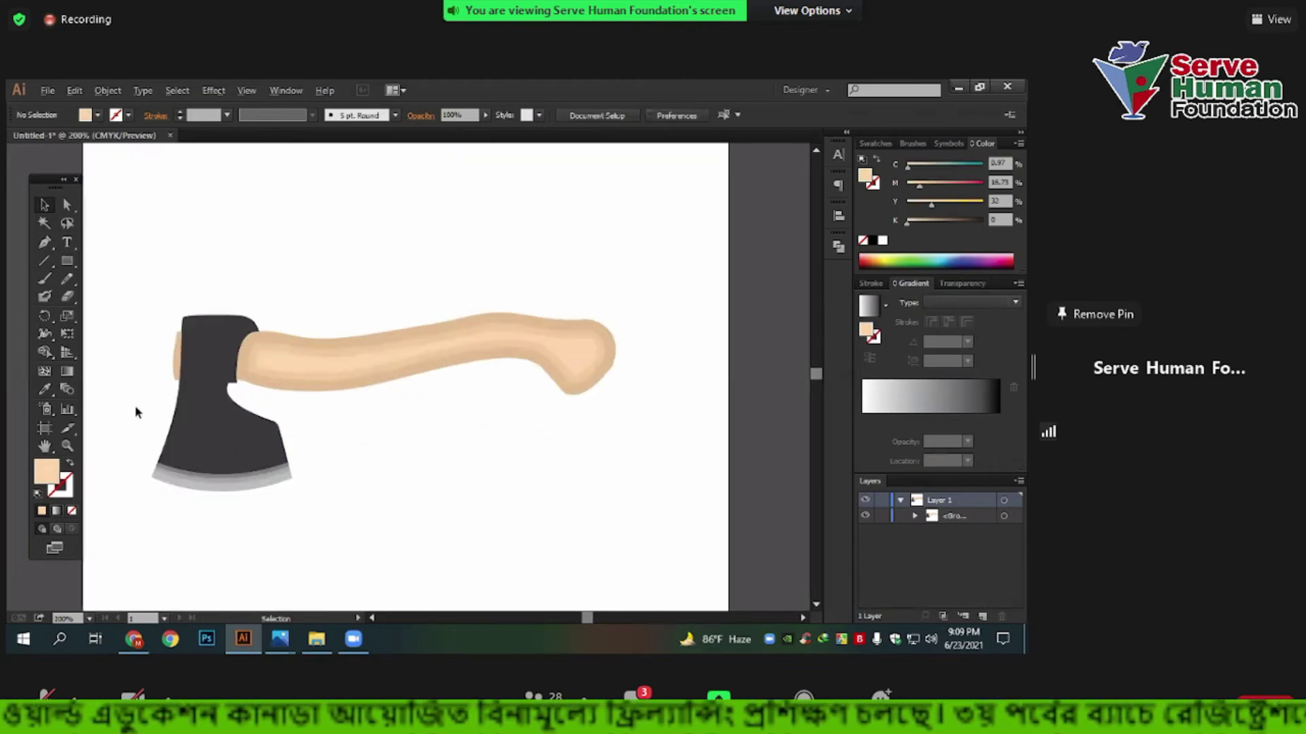
pyautogui.scroll(6, 135, 411)
pyautogui.scroll(-5, 382, 435)
pyautogui.scroll(-2, 381, 435)
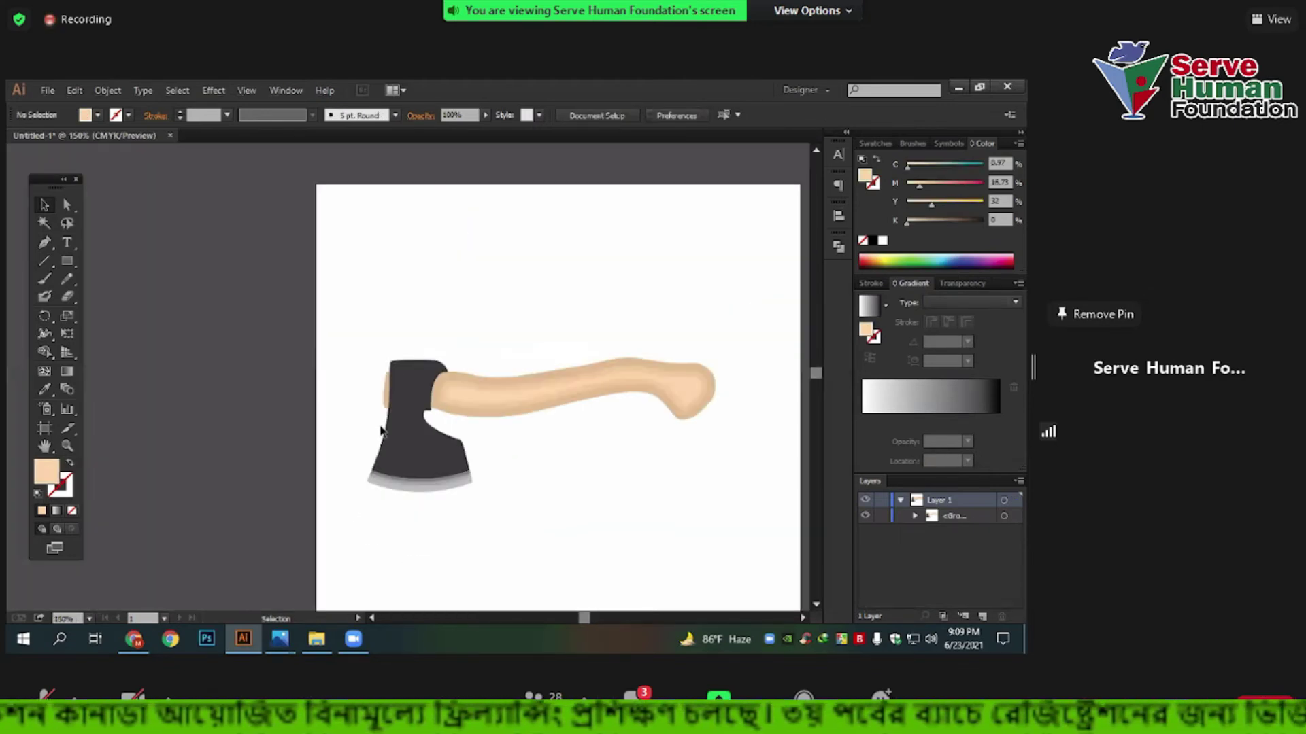
pyautogui.scroll(-3, 408, 442)
pyautogui.scroll(1, 498, 446)
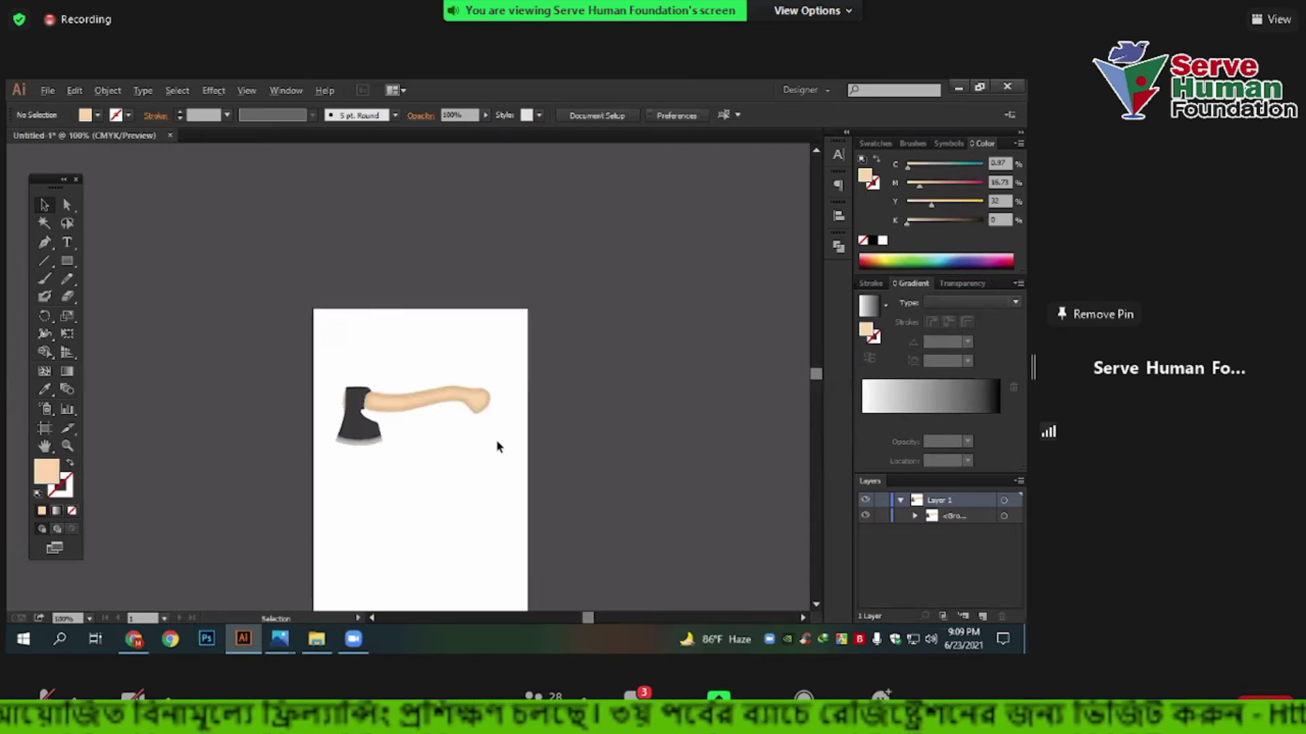
pyautogui.scroll(1, 498, 446)
# Select the grouped axe, then switch to Chrome's axe image results and scroll down.
pyautogui.hotkey('ctrl', 'a')
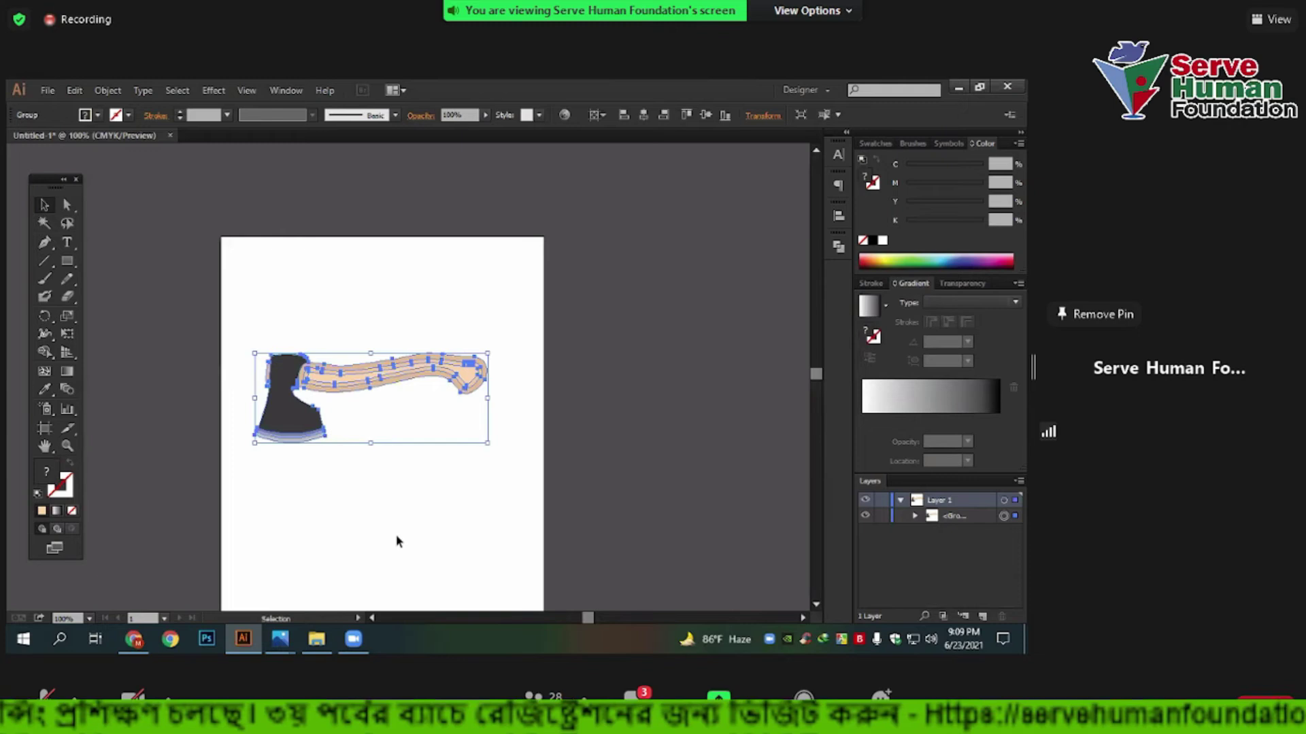
pyautogui.scroll(1, 333, 565)
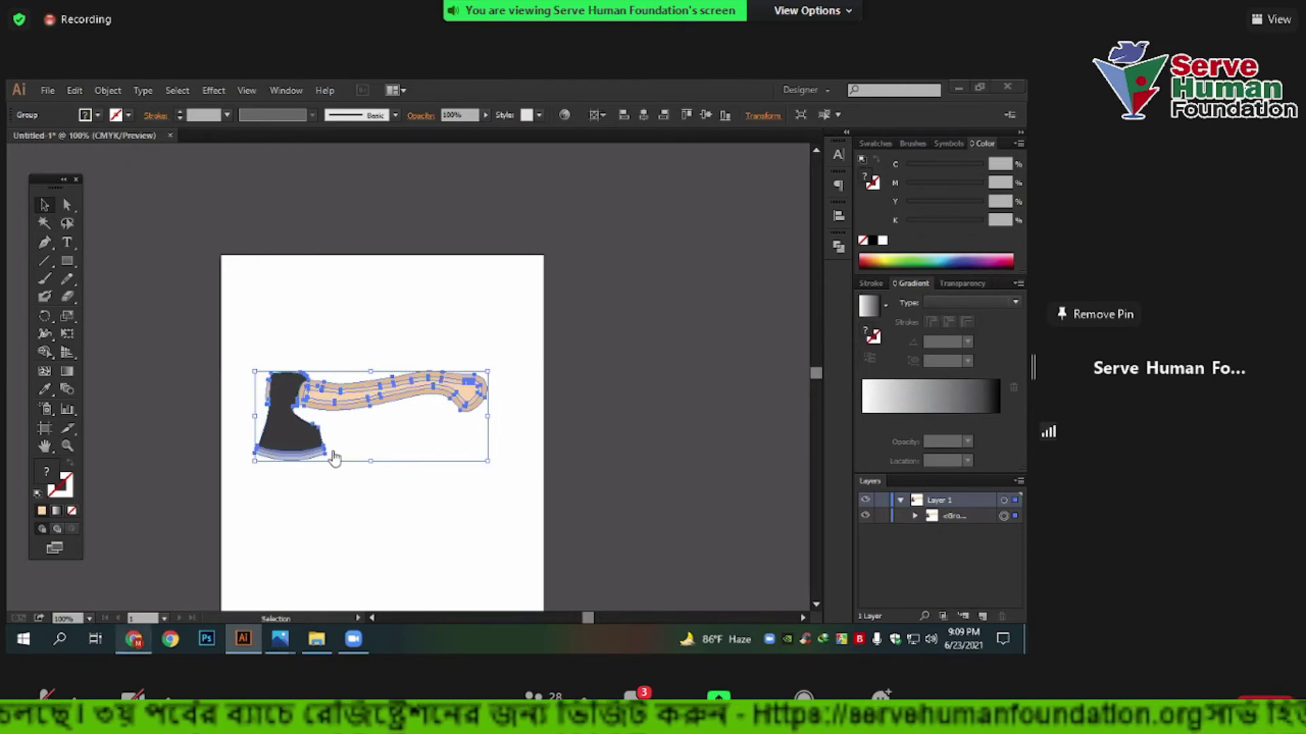
pyautogui.hotkey('alt', 'Tab')
pyautogui.scroll(-5, 334, 215)
pyautogui.scroll(-3, 336, 221)
# Filter the axe images to daraz listings and preview the survival axe.
pyautogui.click(336, 221)
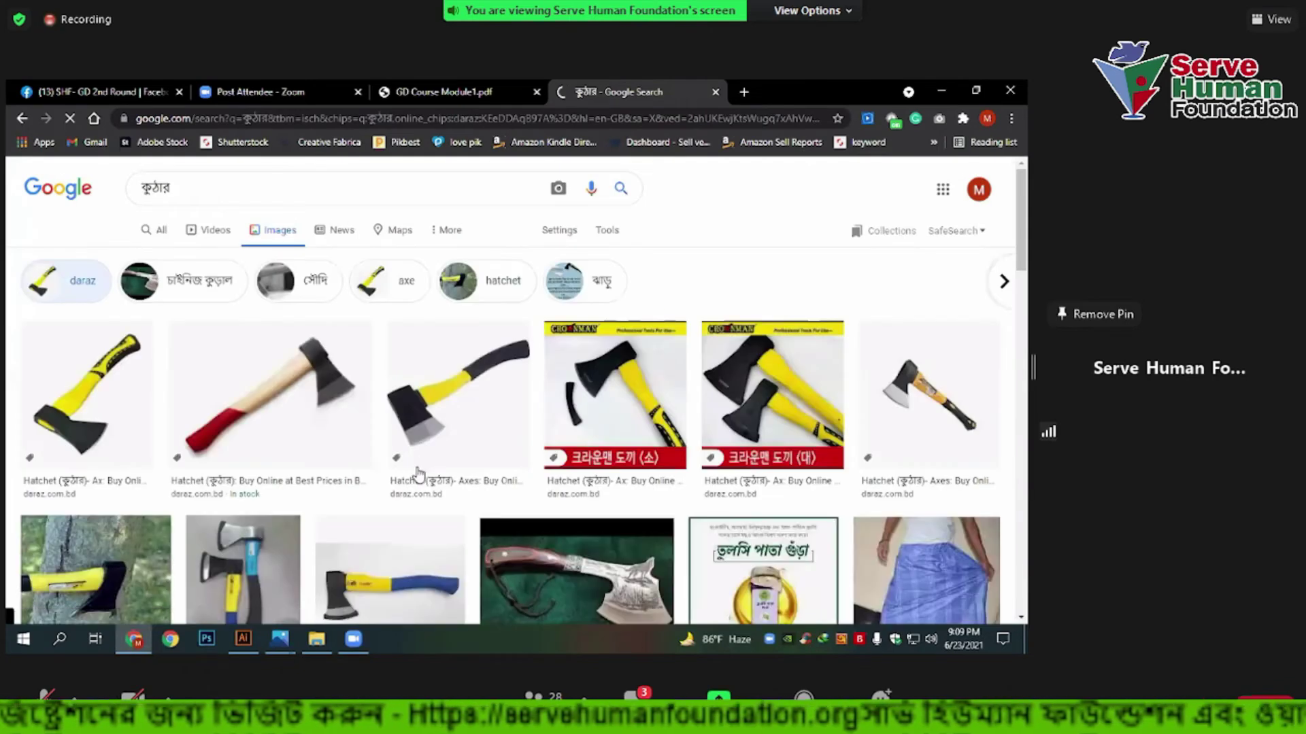
pyautogui.scroll(-1, 572, 461)
pyautogui.scroll(-1, 577, 361)
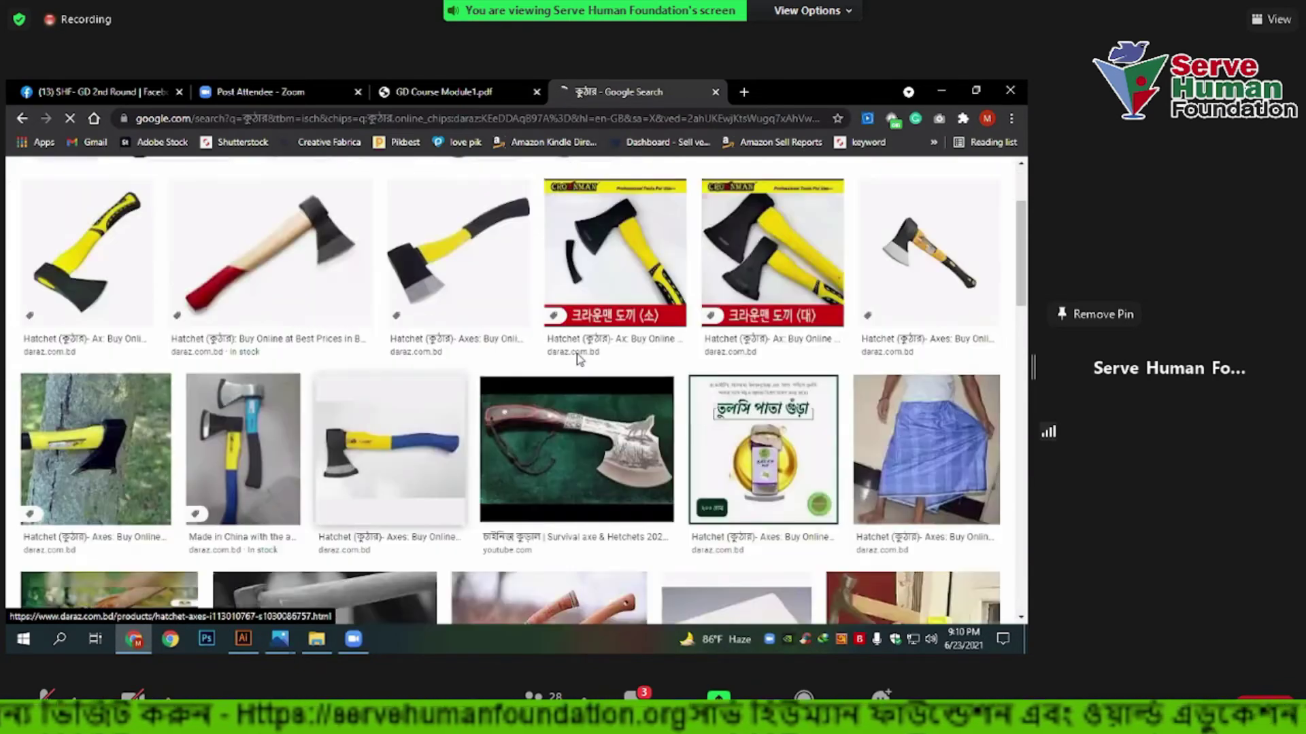
pyautogui.scroll(-1, 710, 340)
pyautogui.click(663, 367)
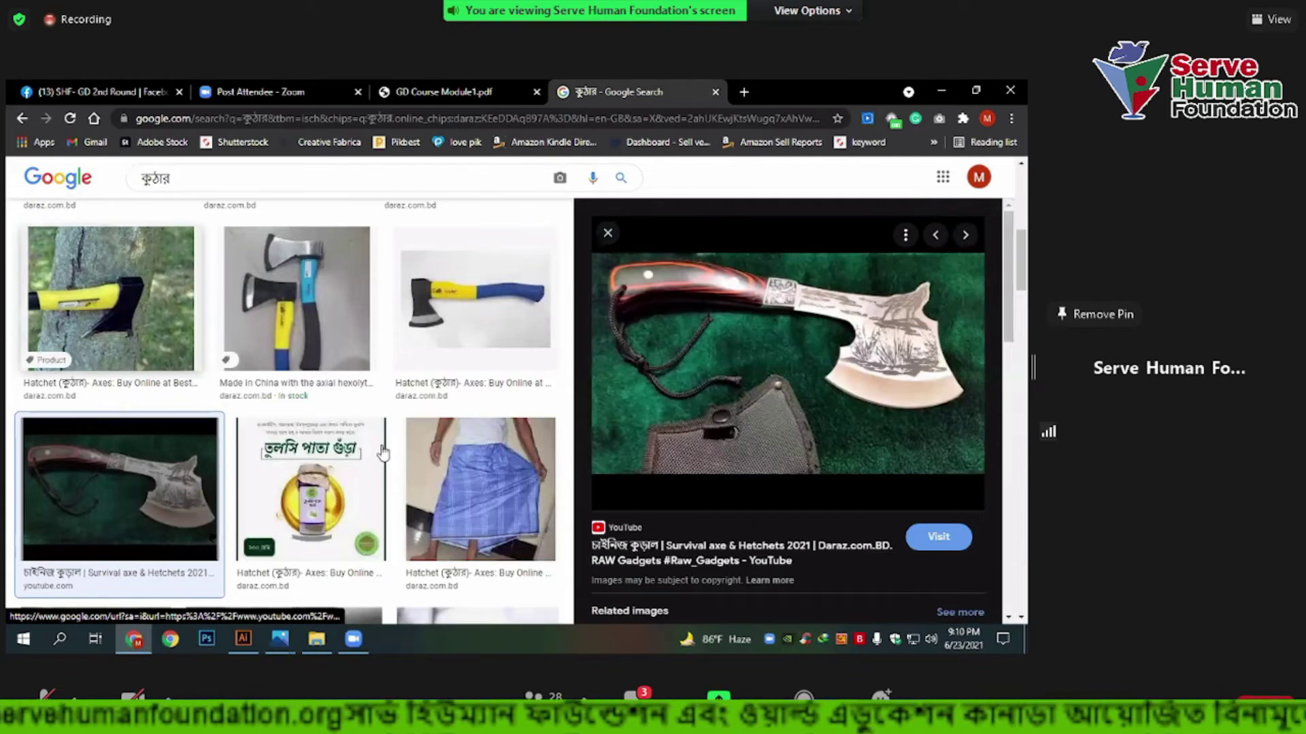
pyautogui.scroll(2, 385, 452)
pyautogui.scroll(2, 428, 469)
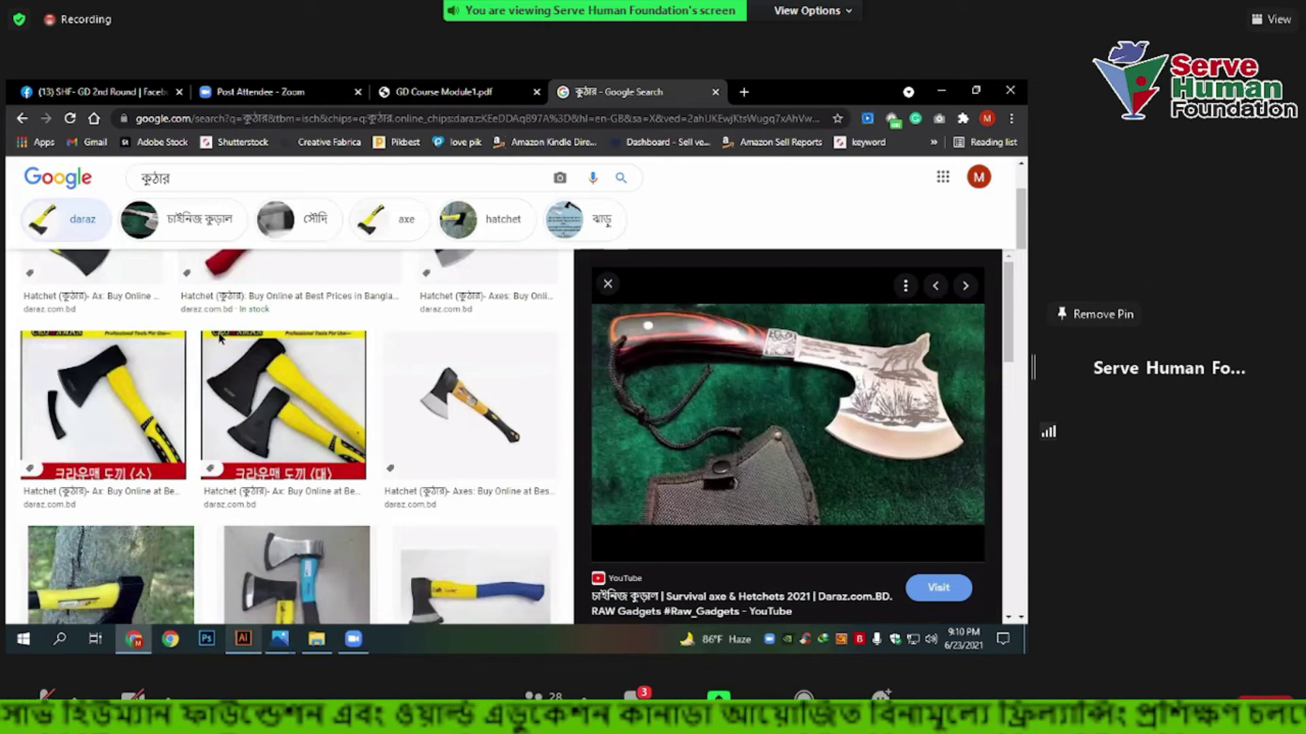
# Drag the axe group up and to the right on the Illustrator artboard.
pyautogui.click(243, 639)
pyautogui.click(428, 382)
pyautogui.moveTo(428, 382); pyautogui.dragTo(517, 346)
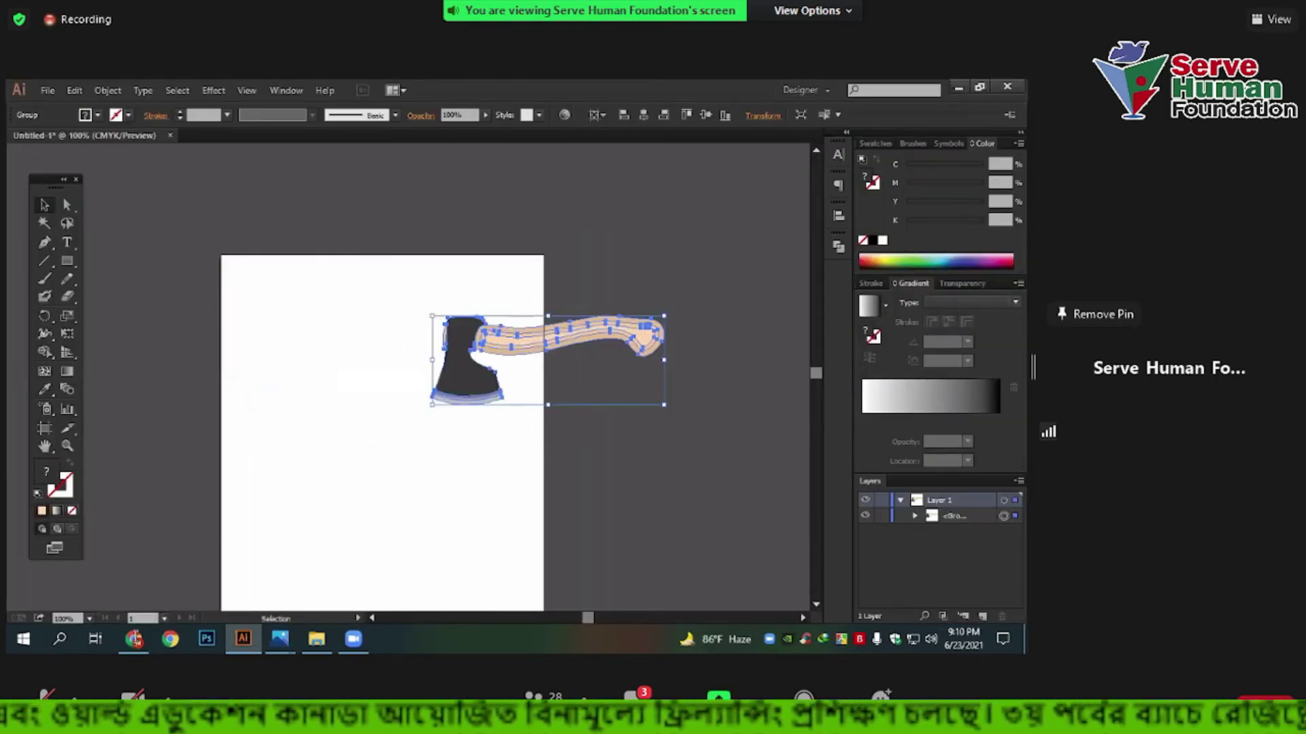
pyautogui.hotkey('alt', 'Tab')
pyautogui.click(485, 124)
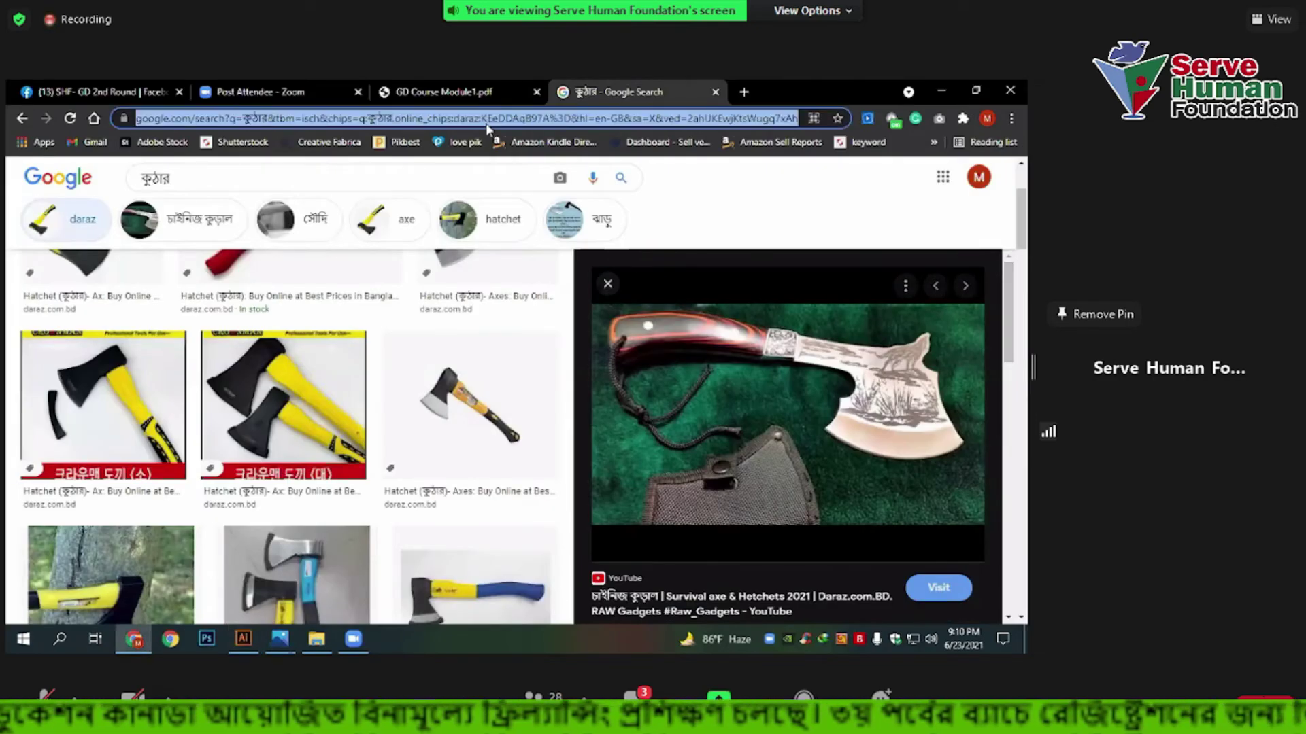
# Search Google Images for 'tom and jerry vector' and preview the logo image.
pyautogui.write('tom')
pyautogui.press('Escape')
pyautogui.write('tom')
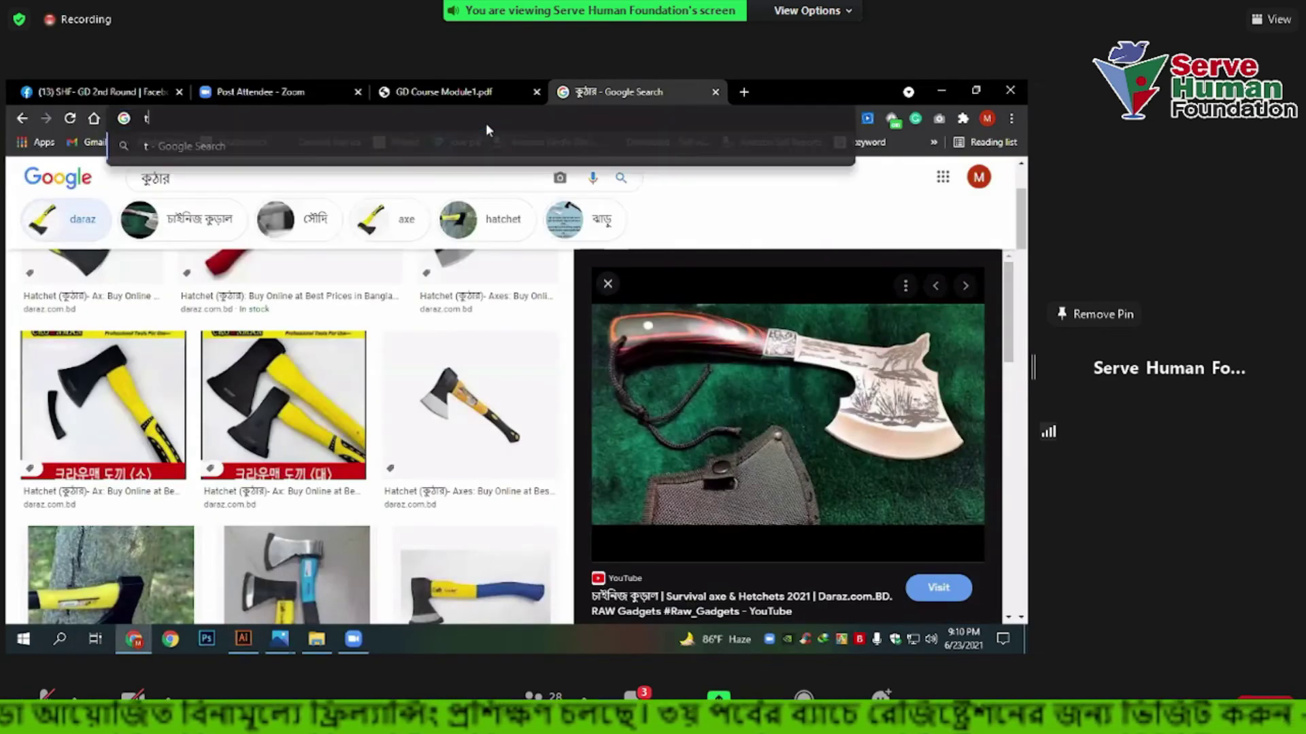
pyautogui.write(' and')
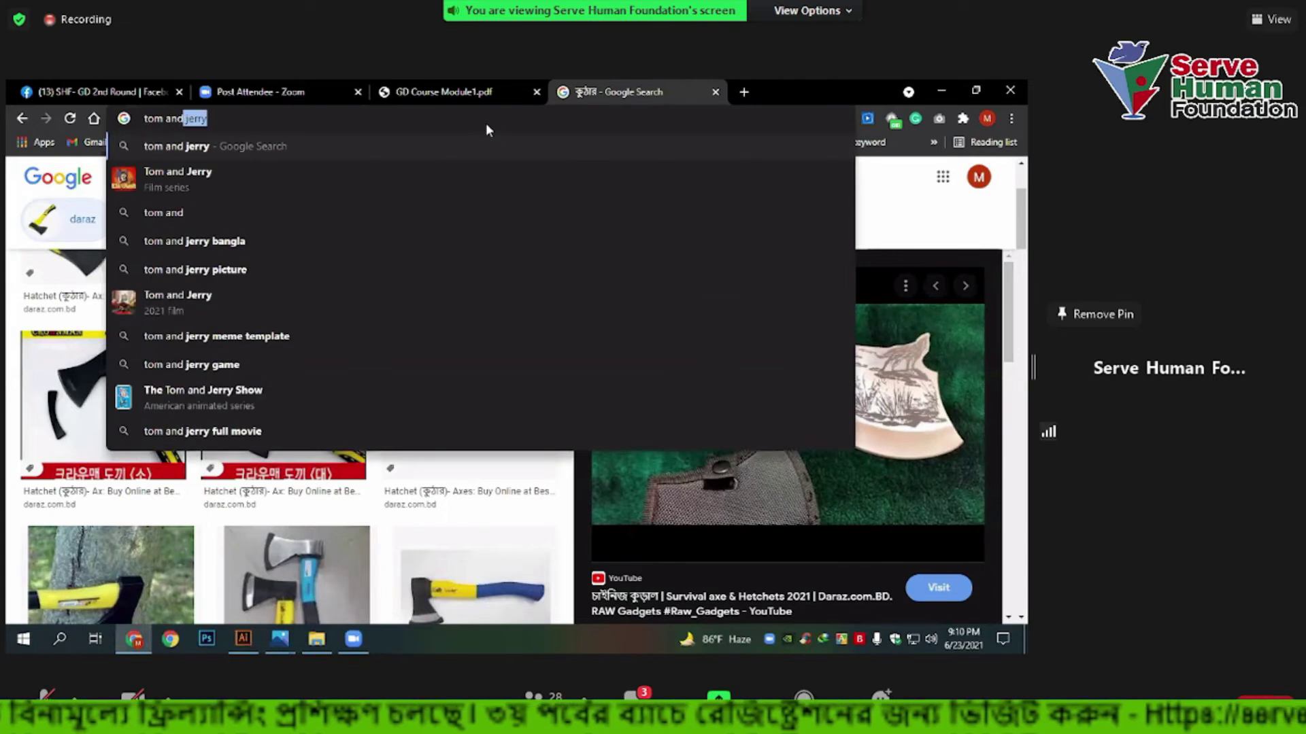
pyautogui.write(' jerry ')
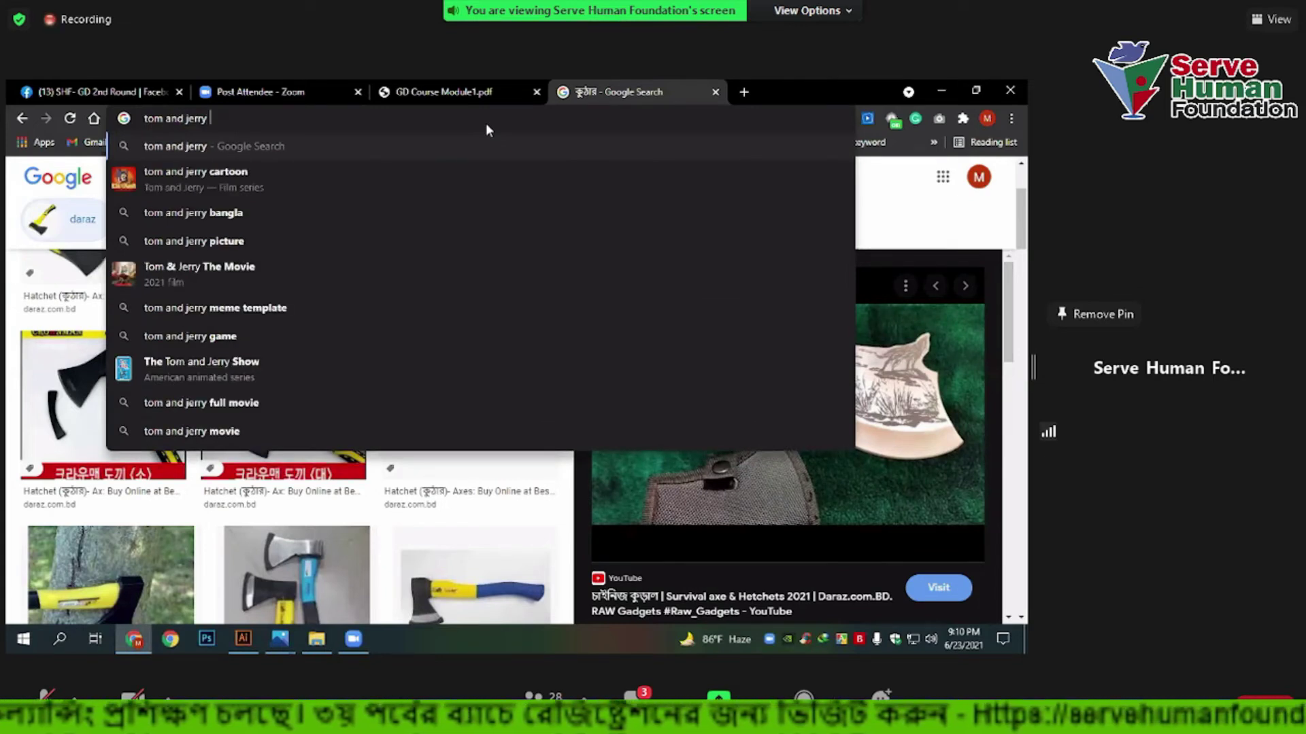
pyautogui.write('veco')
pyautogui.press('BackSpace')
pyautogui.write('tor')
pyautogui.press('Return')
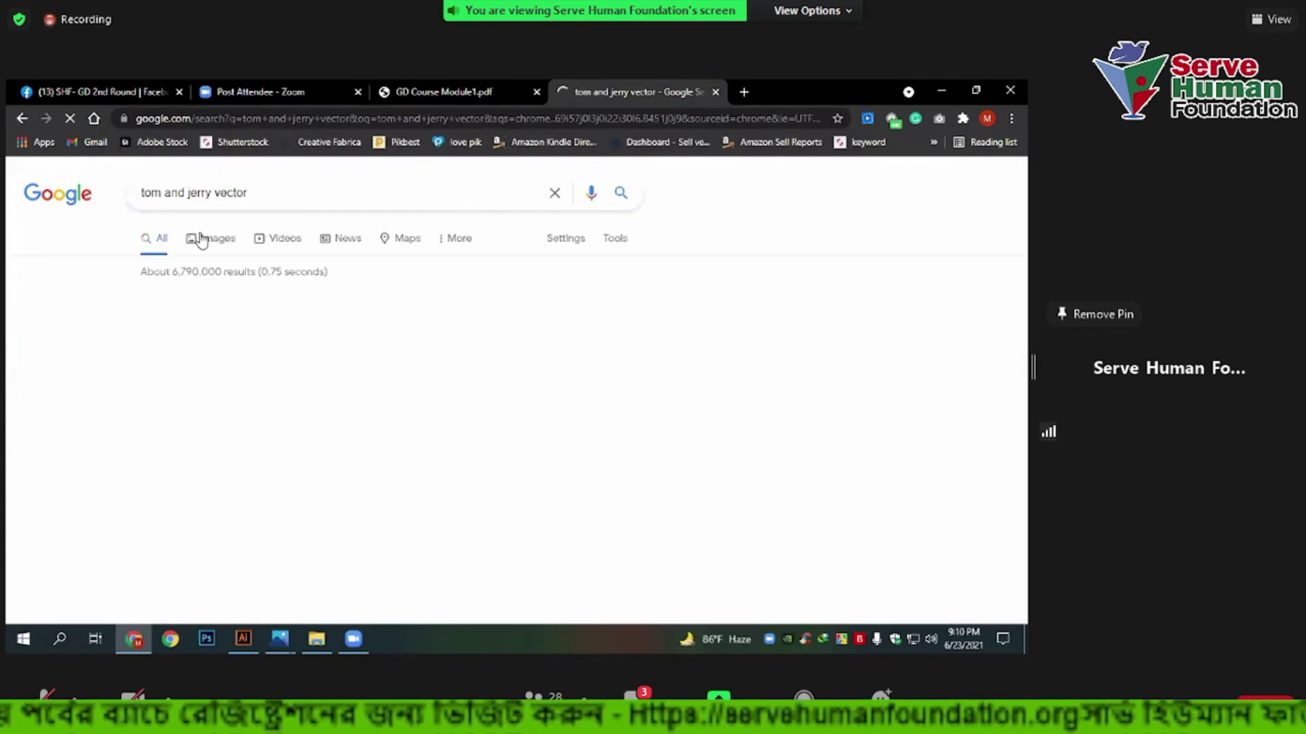
pyautogui.click(202, 240)
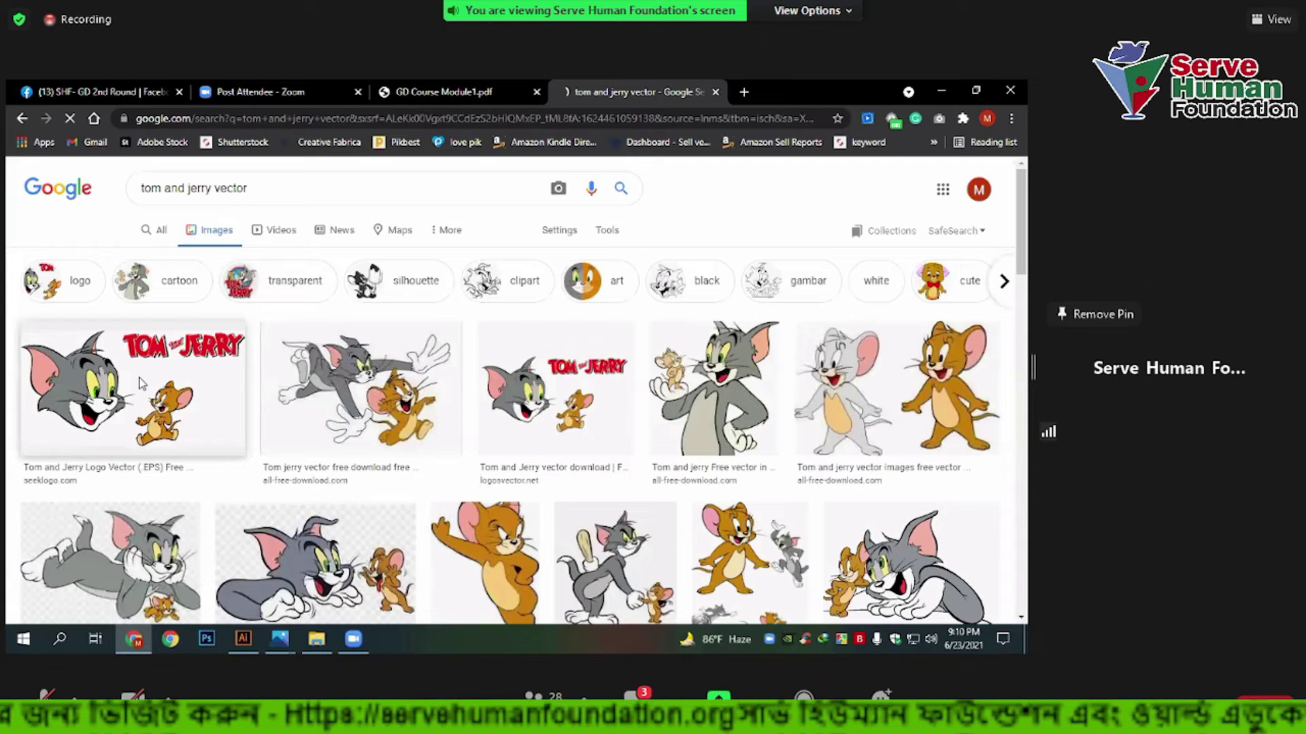
pyautogui.click(125, 411)
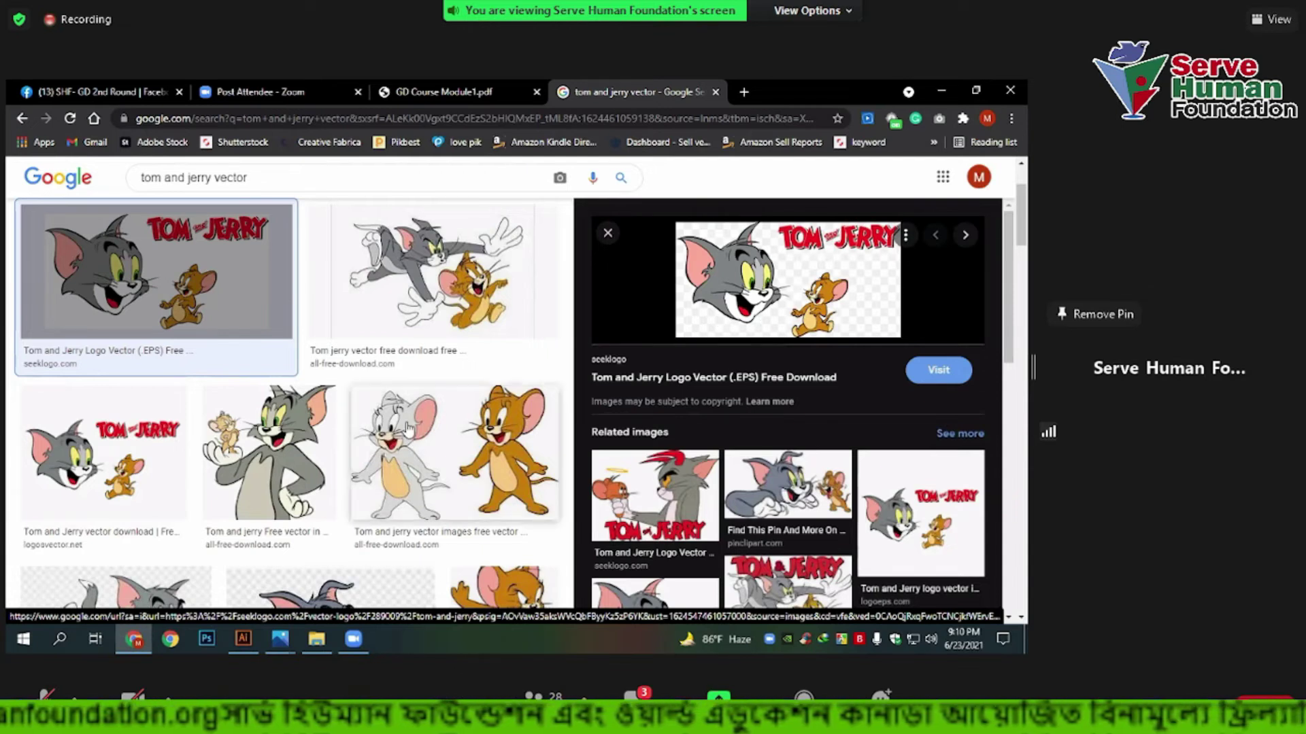
# Scroll through the results and preview the Jerry leaning against a wall.
pyautogui.scroll(-3, 408, 429)
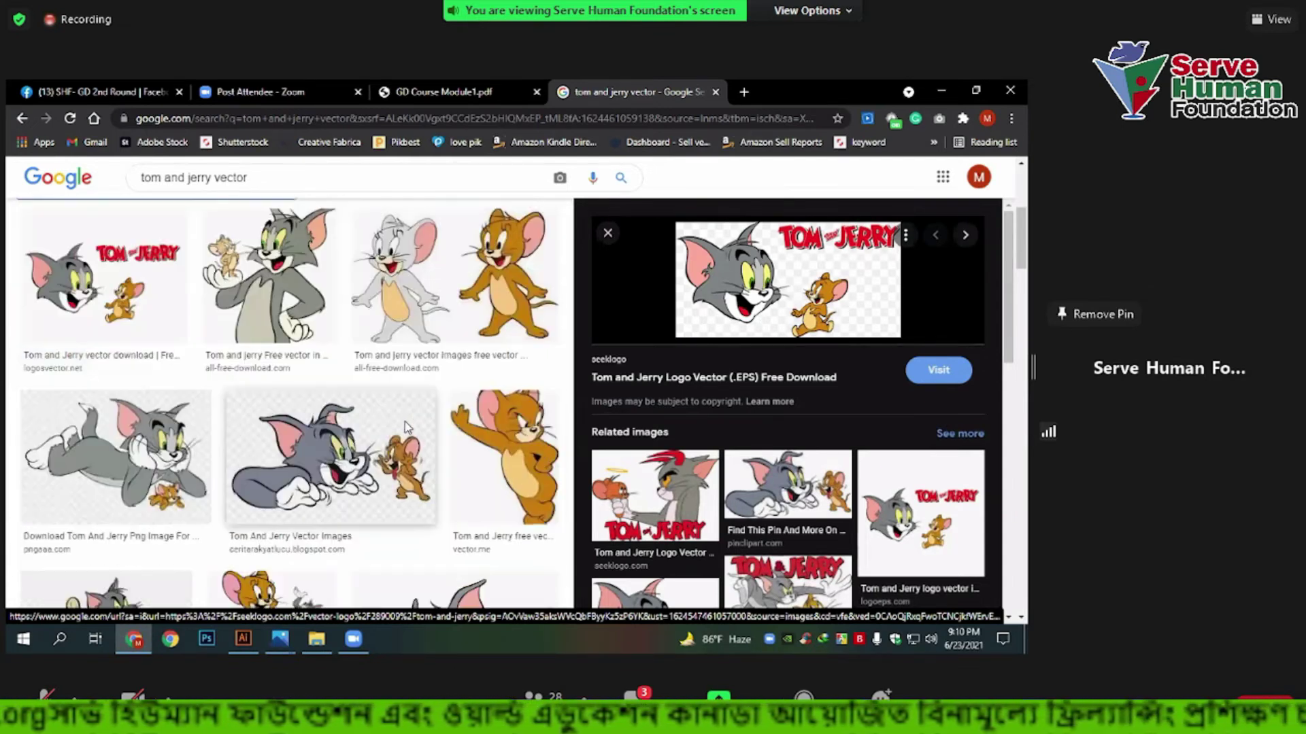
pyautogui.scroll(-3, 406, 426)
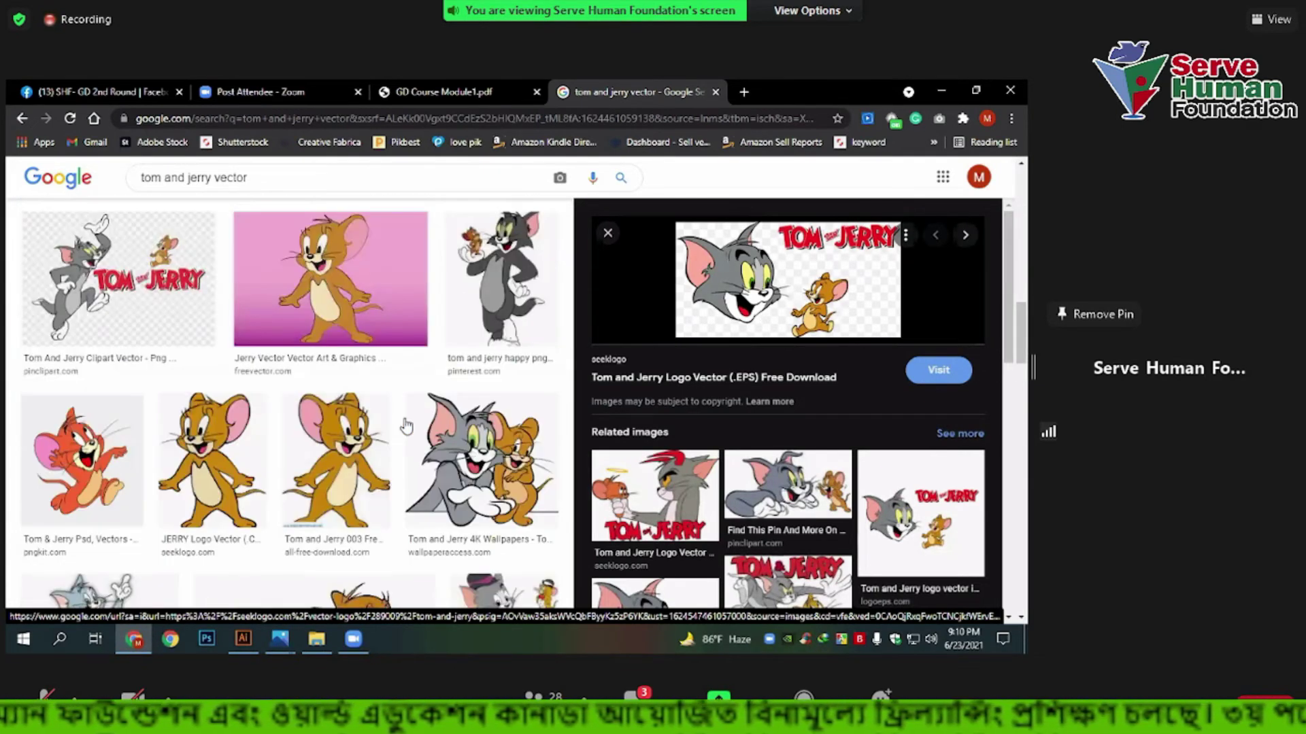
pyautogui.scroll(-3, 406, 426)
pyautogui.scroll(-5, 406, 427)
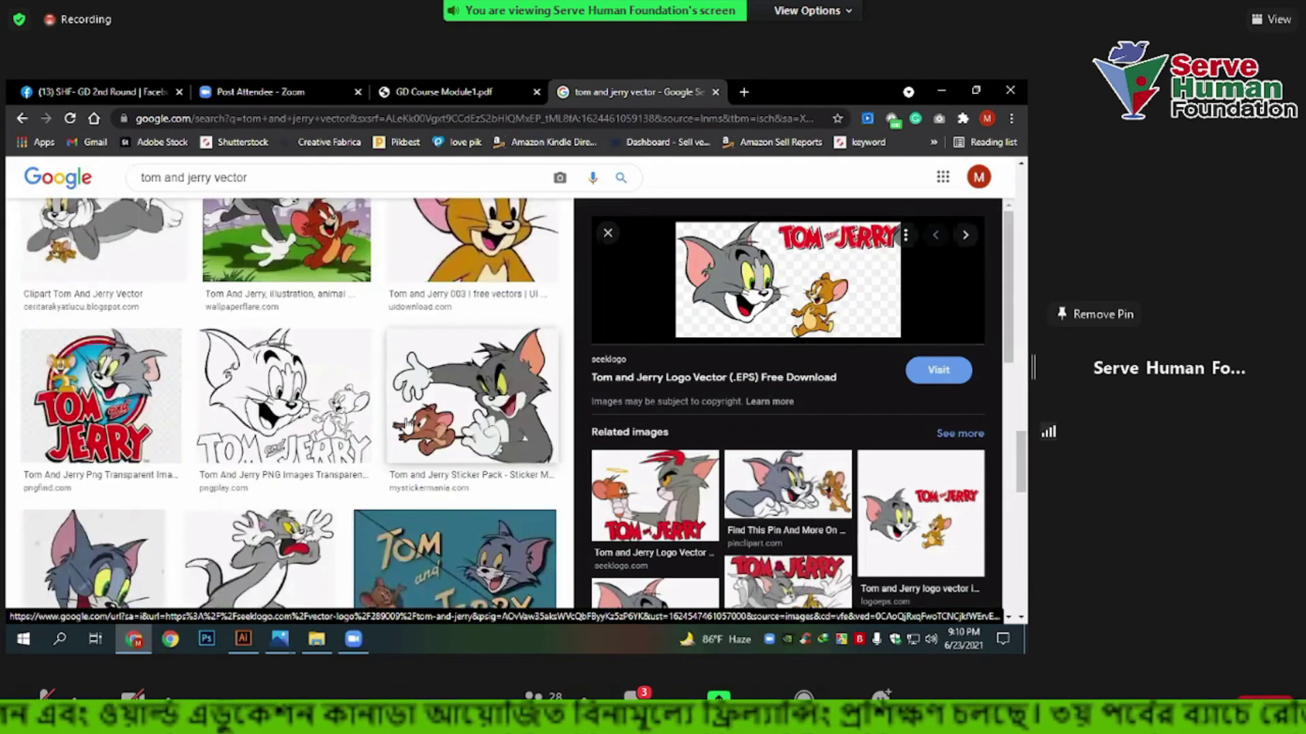
pyautogui.scroll(-3, 407, 427)
pyautogui.scroll(-3, 406, 427)
pyautogui.scroll(-3, 408, 424)
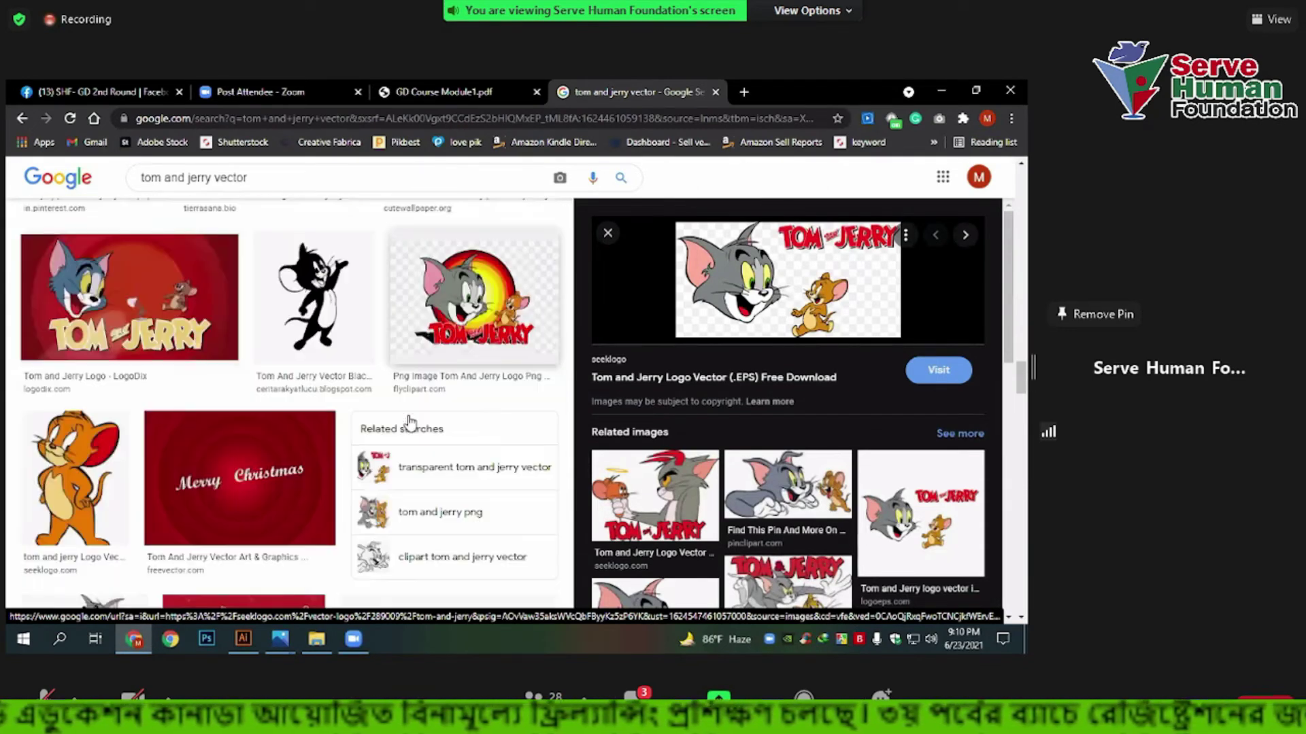
pyautogui.scroll(-3, 408, 423)
pyautogui.scroll(-1, 408, 423)
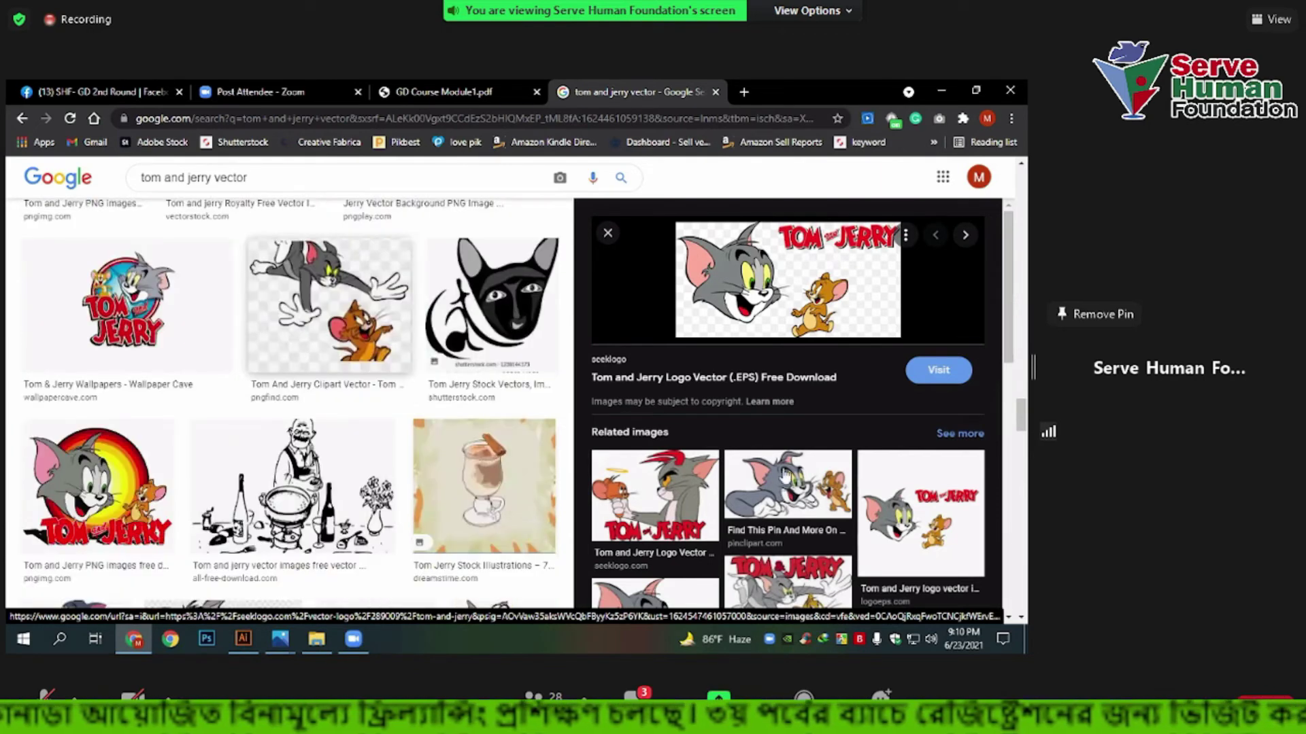
pyautogui.scroll(-3, 408, 408)
pyautogui.scroll(-5, 820, 469)
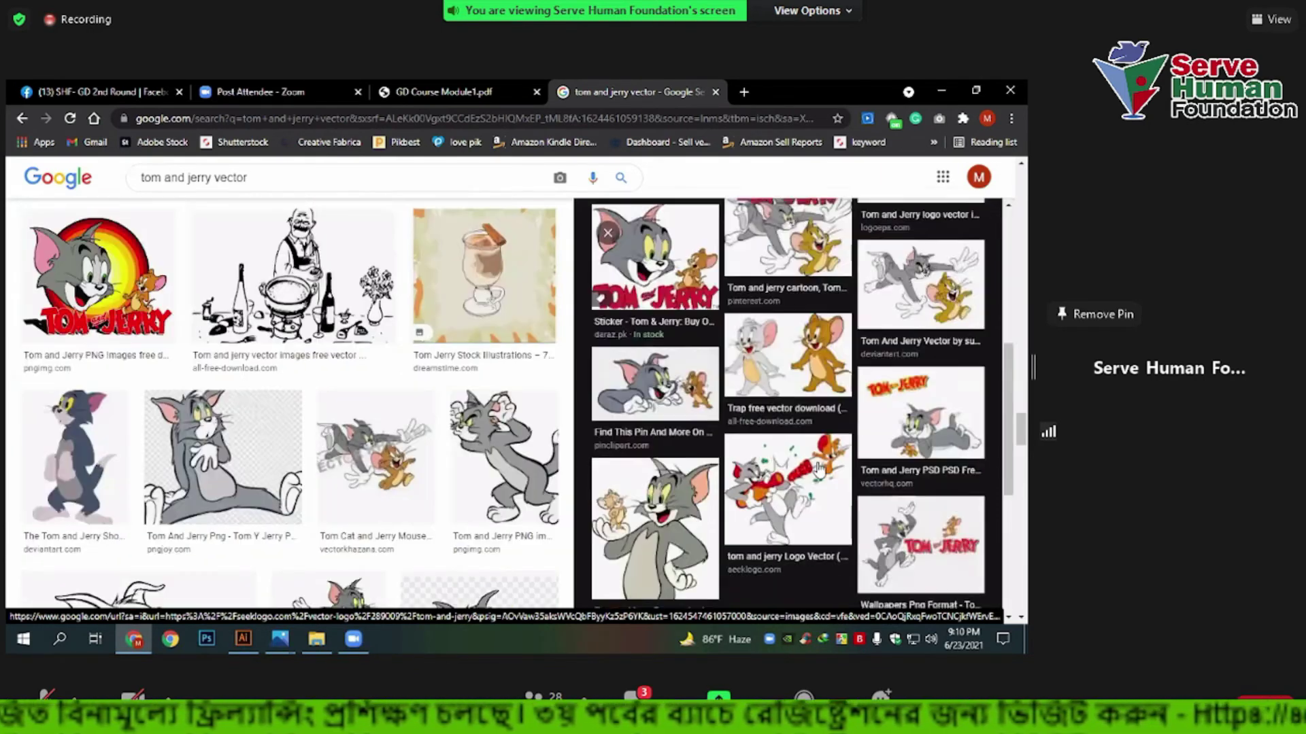
pyautogui.scroll(-1, 408, 421)
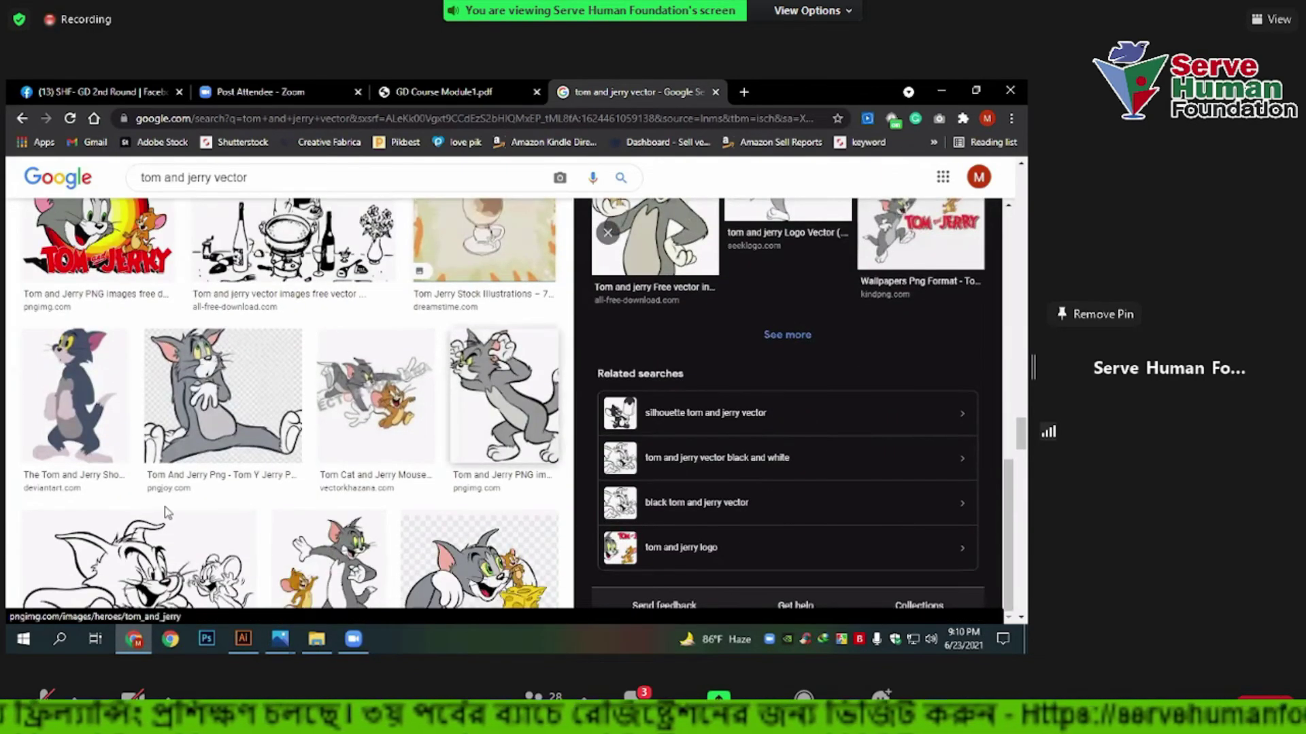
pyautogui.scroll(-3, 164, 507)
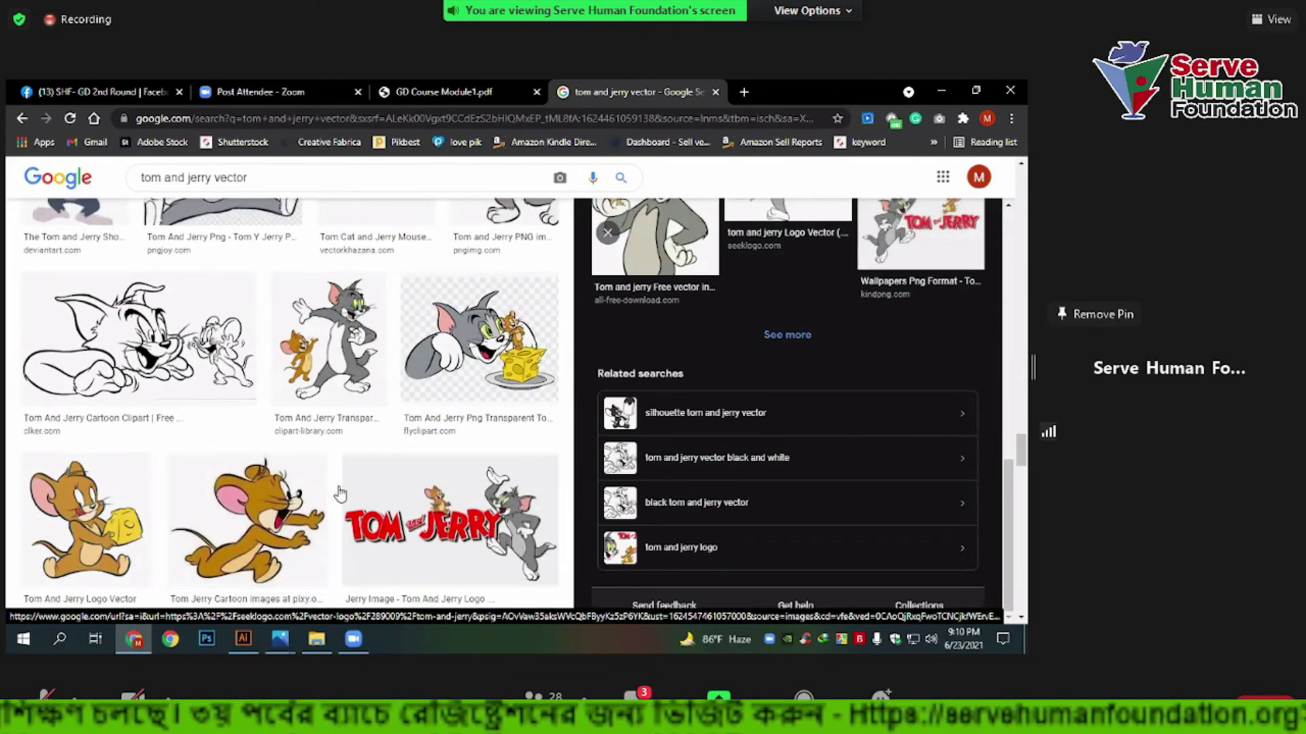
pyautogui.scroll(-6, 340, 442)
pyautogui.scroll(-3, 334, 394)
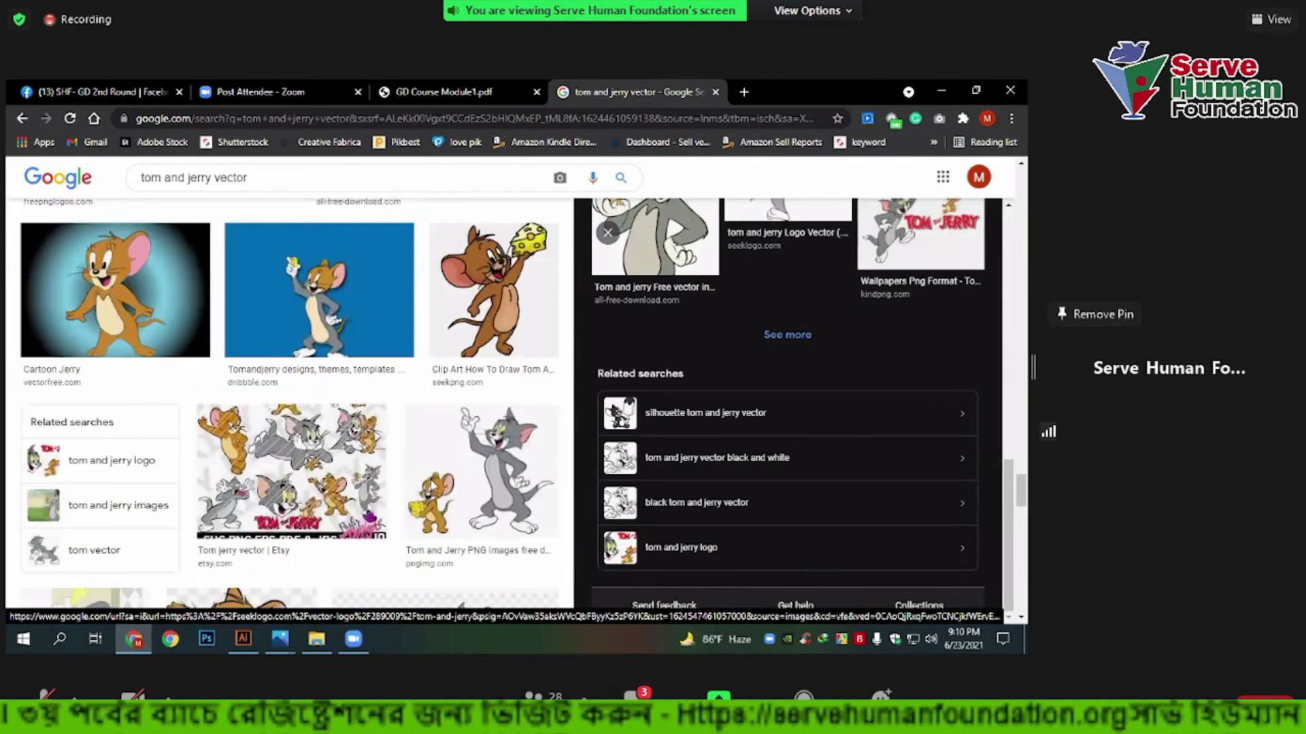
pyautogui.scroll(3, 139, 360)
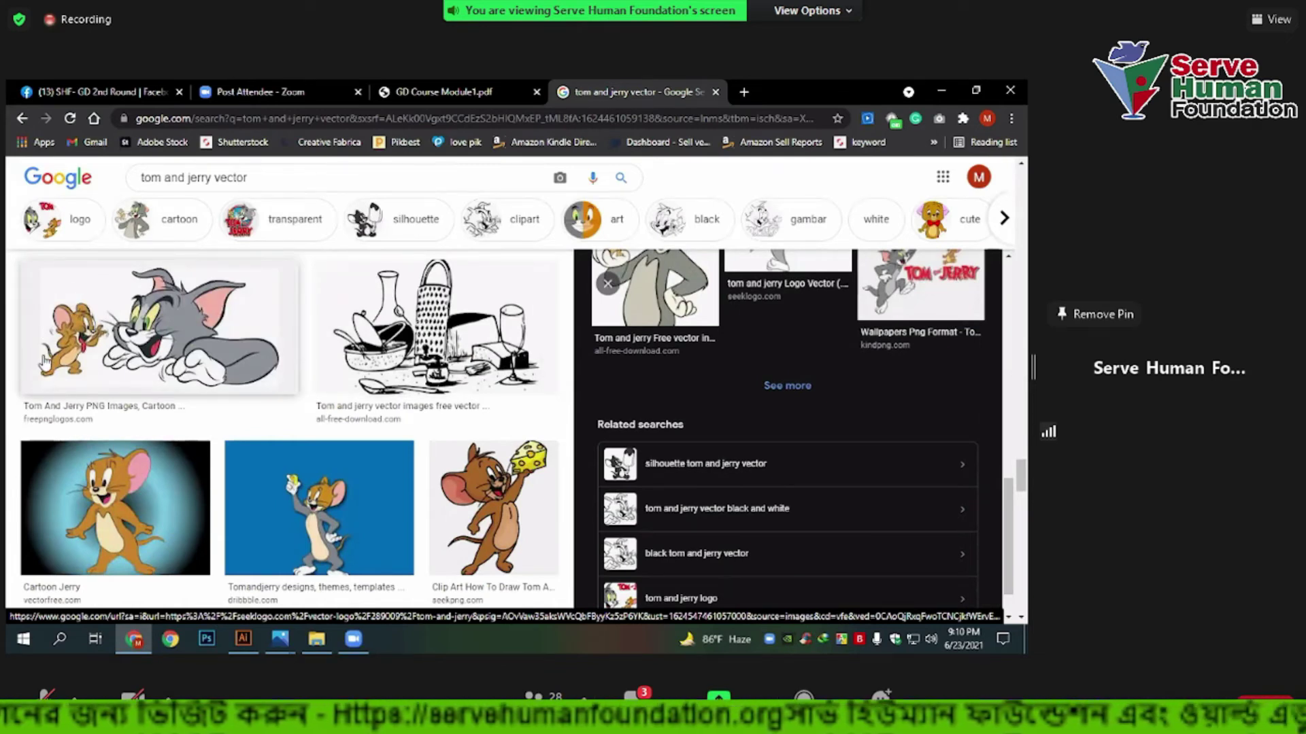
pyautogui.scroll(1, 251, 378)
pyautogui.scroll(-3, 252, 376)
pyautogui.scroll(-3, 252, 375)
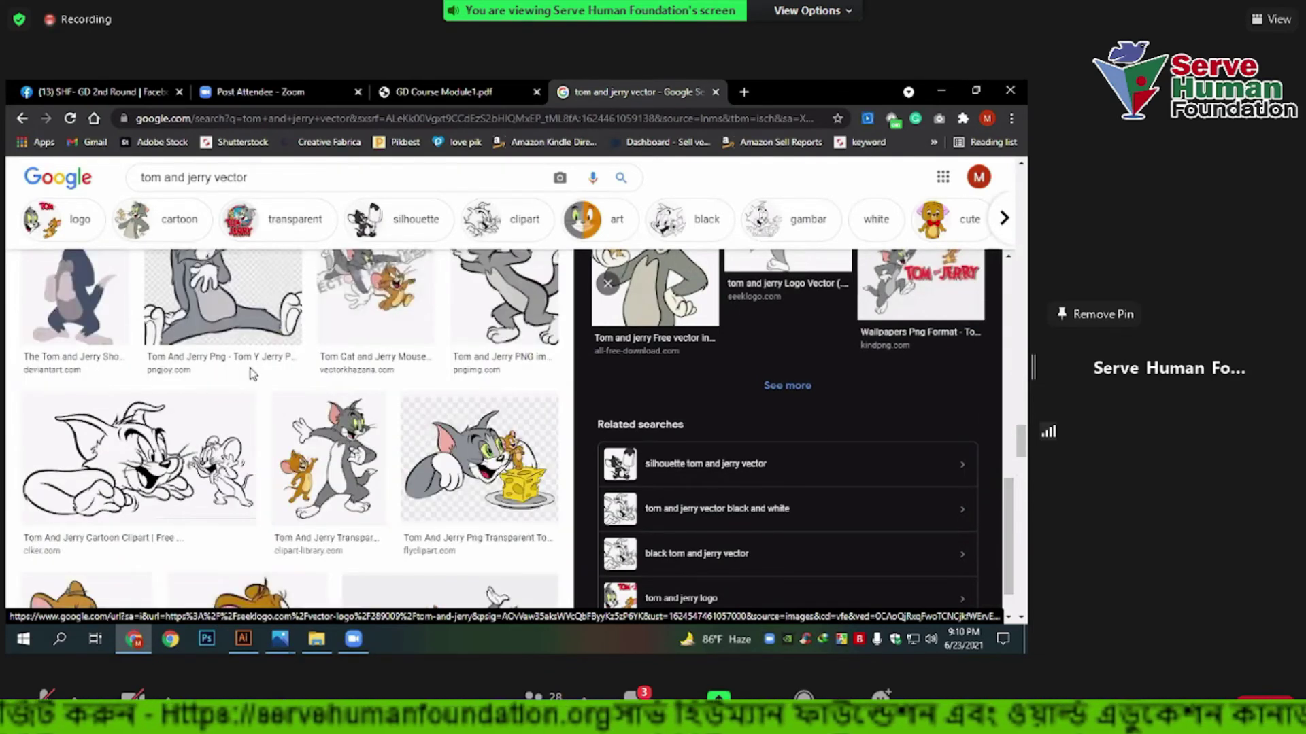
pyautogui.scroll(-2, 253, 373)
pyautogui.scroll(5, 250, 376)
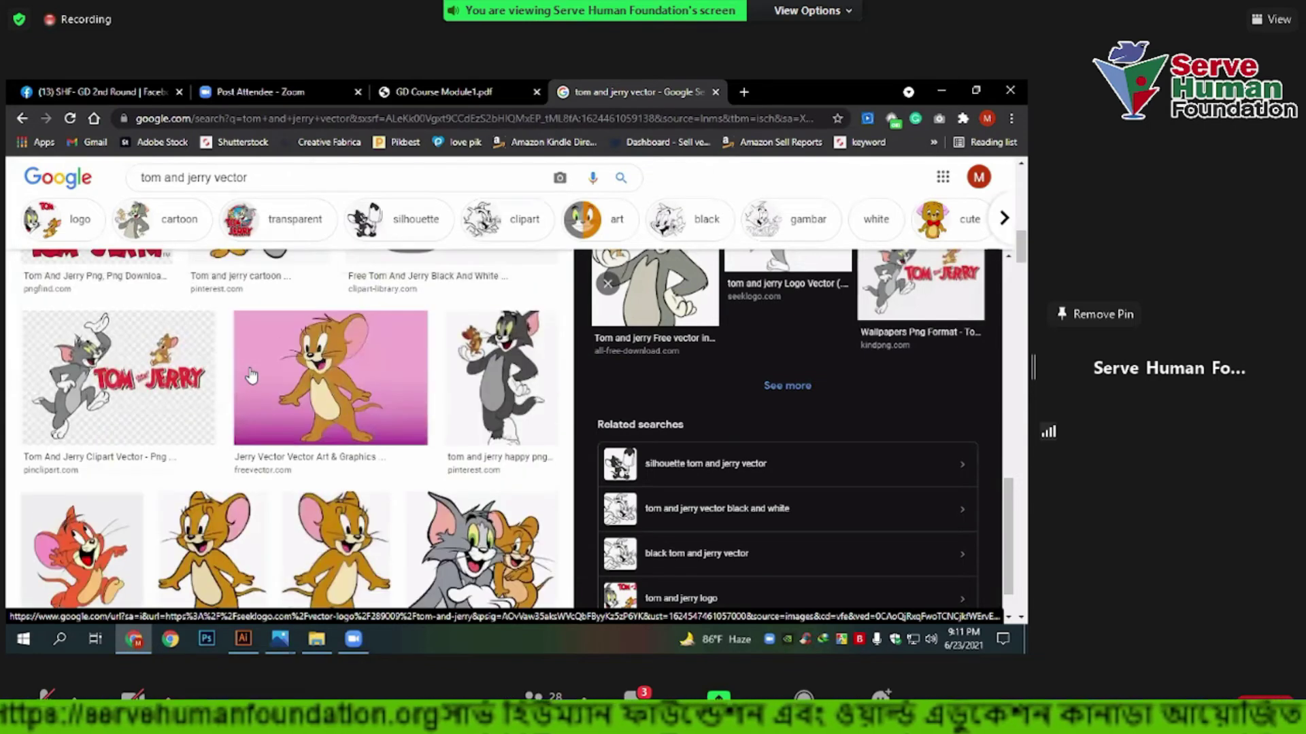
pyautogui.scroll(3, 381, 388)
pyautogui.click(514, 394)
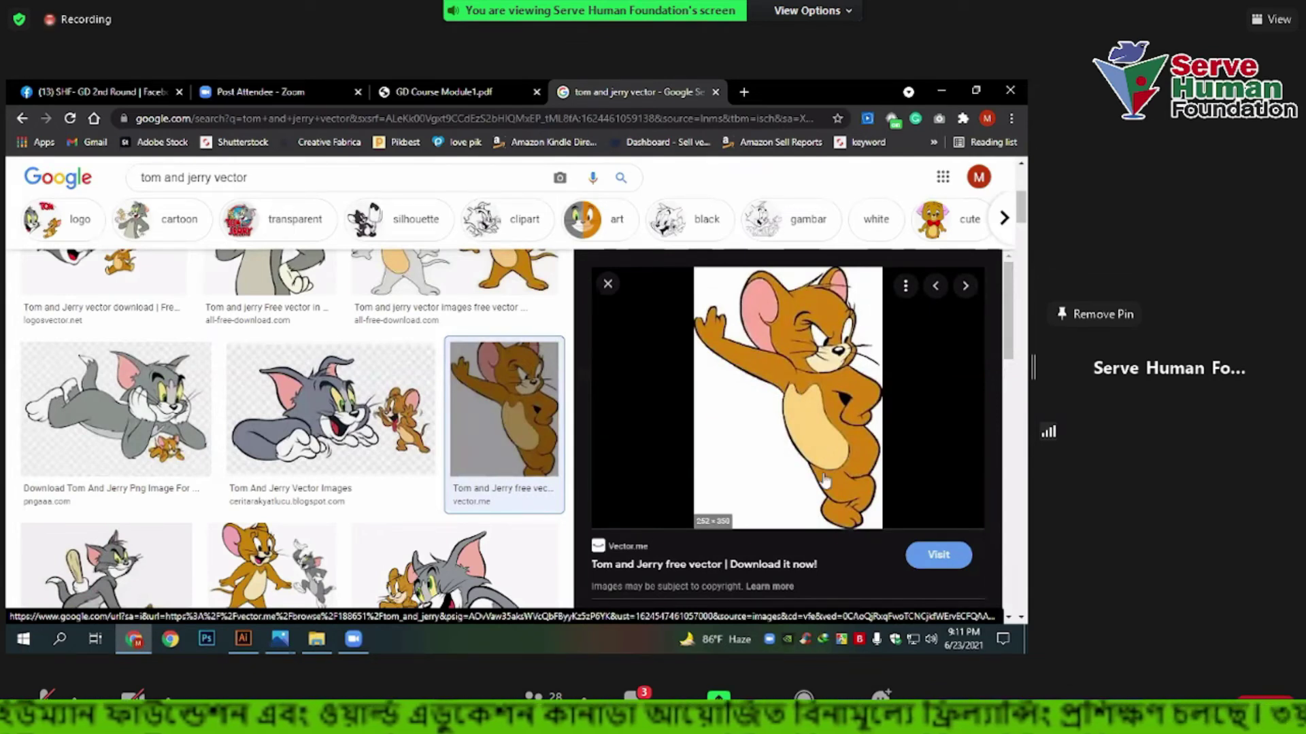
pyautogui.moveTo(785, 566)
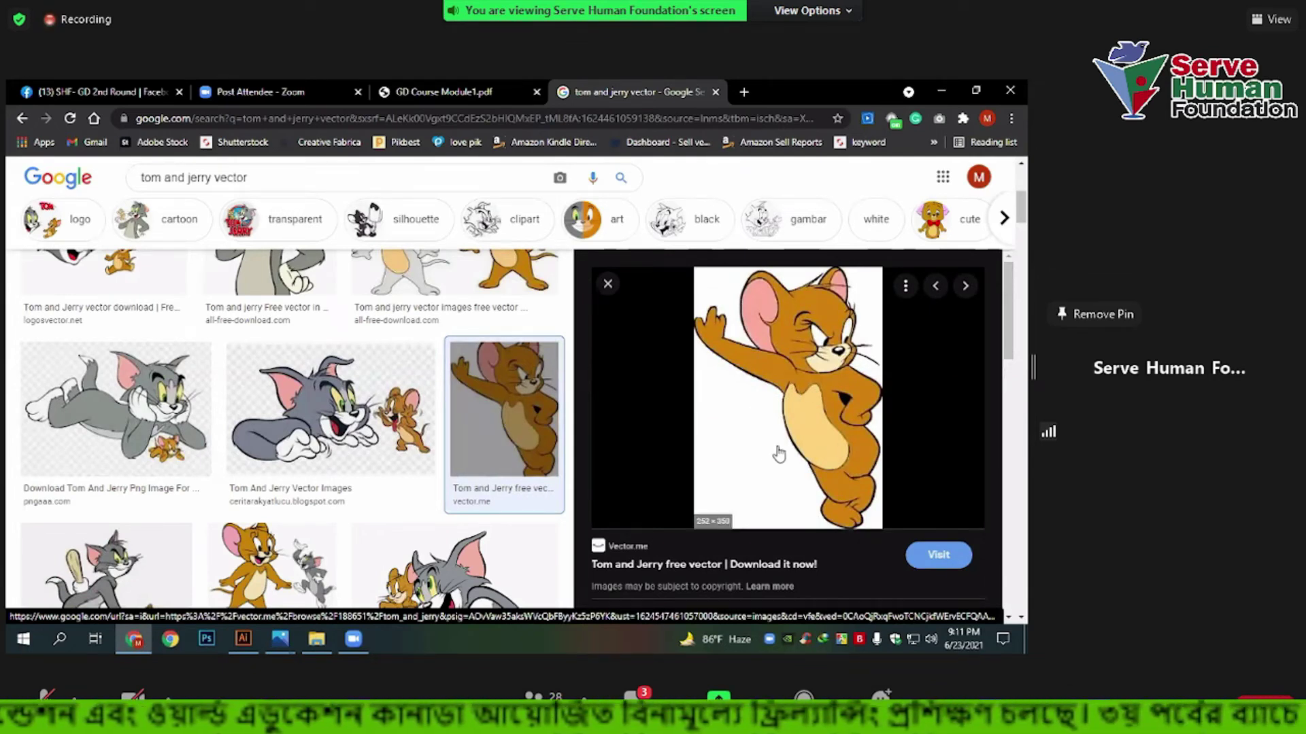
# Scroll back up and minimise the browser to show the desktop.
pyautogui.scroll(2, 776, 448)
pyautogui.scroll(1, 680, 380)
pyautogui.scroll(2, 771, 479)
pyautogui.scroll(1, 772, 479)
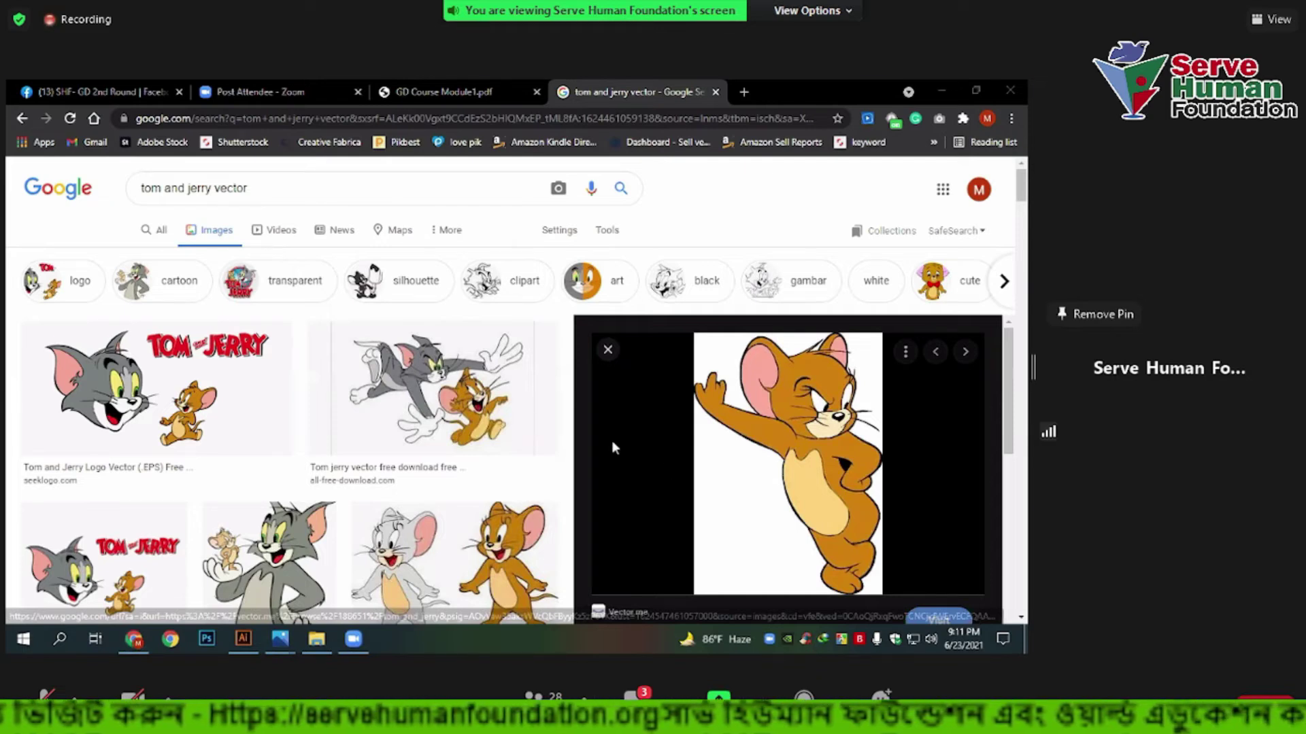
pyautogui.press('super+d')
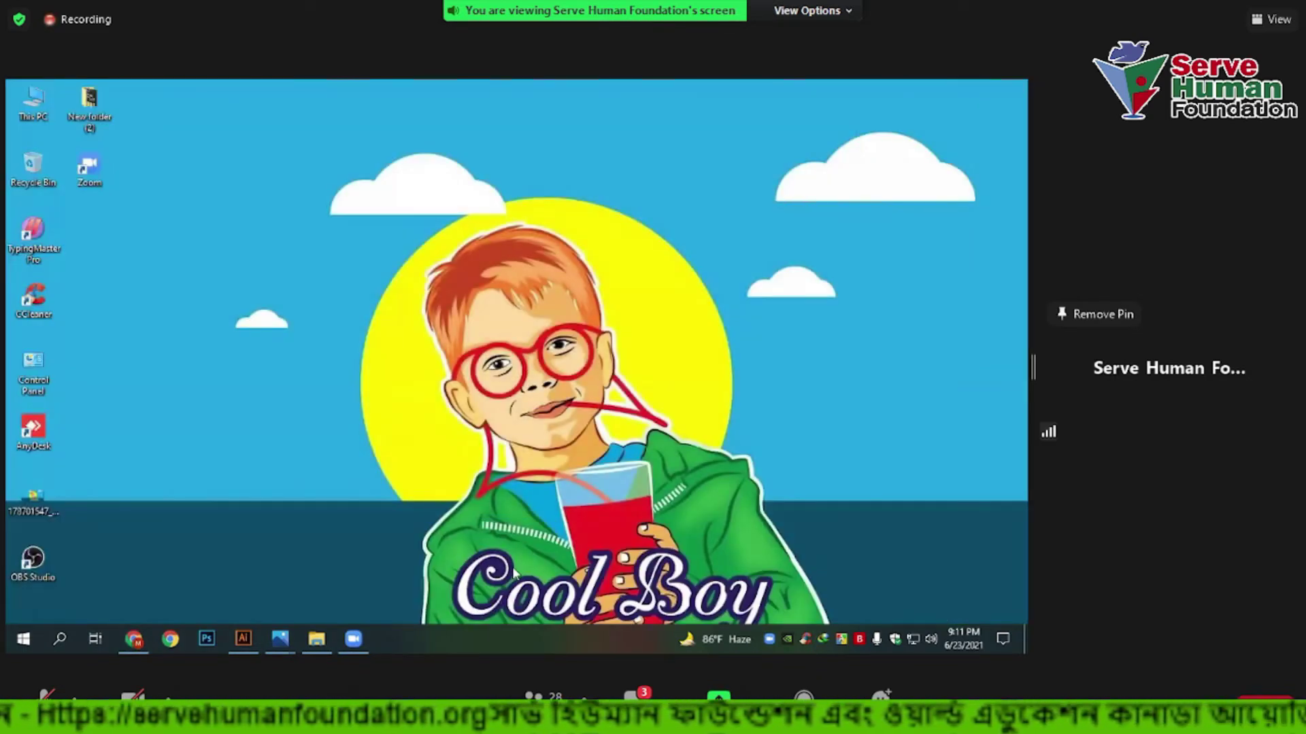
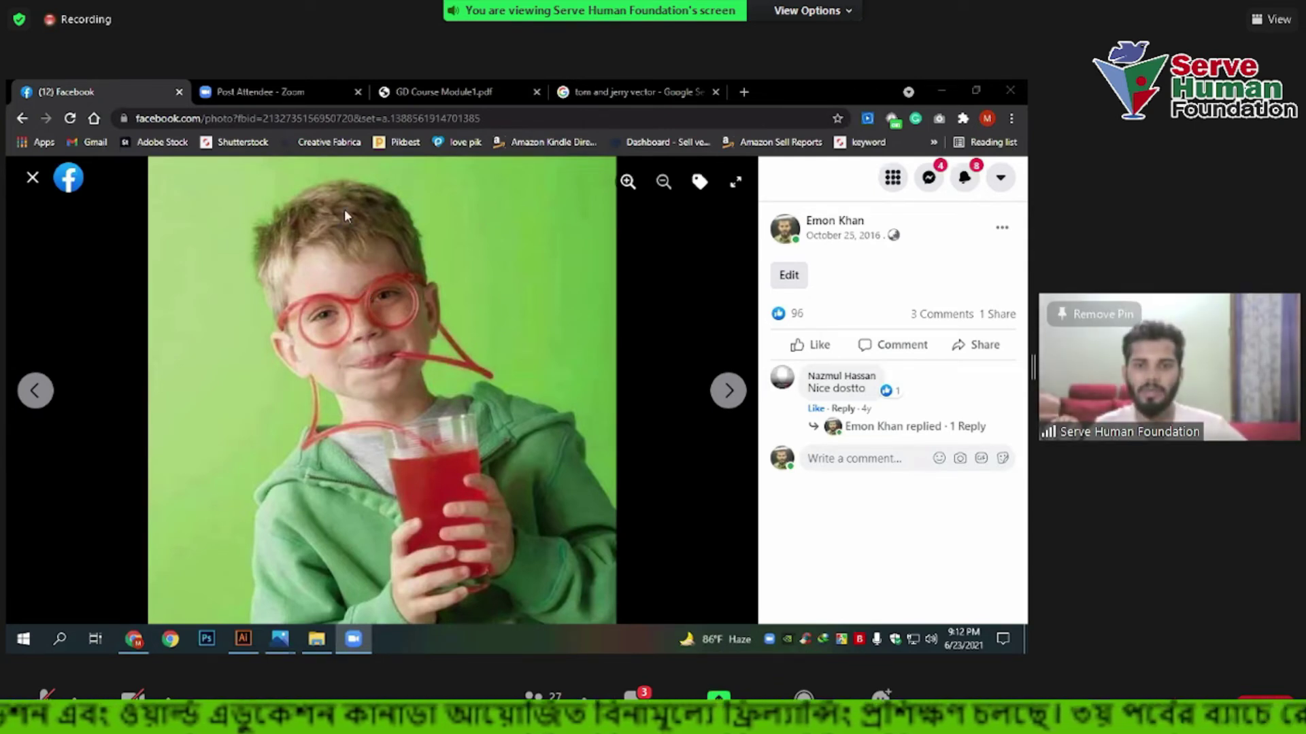
# Hide the Chrome Facebook photo window to reveal the Cool Boy desktop wallpaper.
pyautogui.press('super+d')
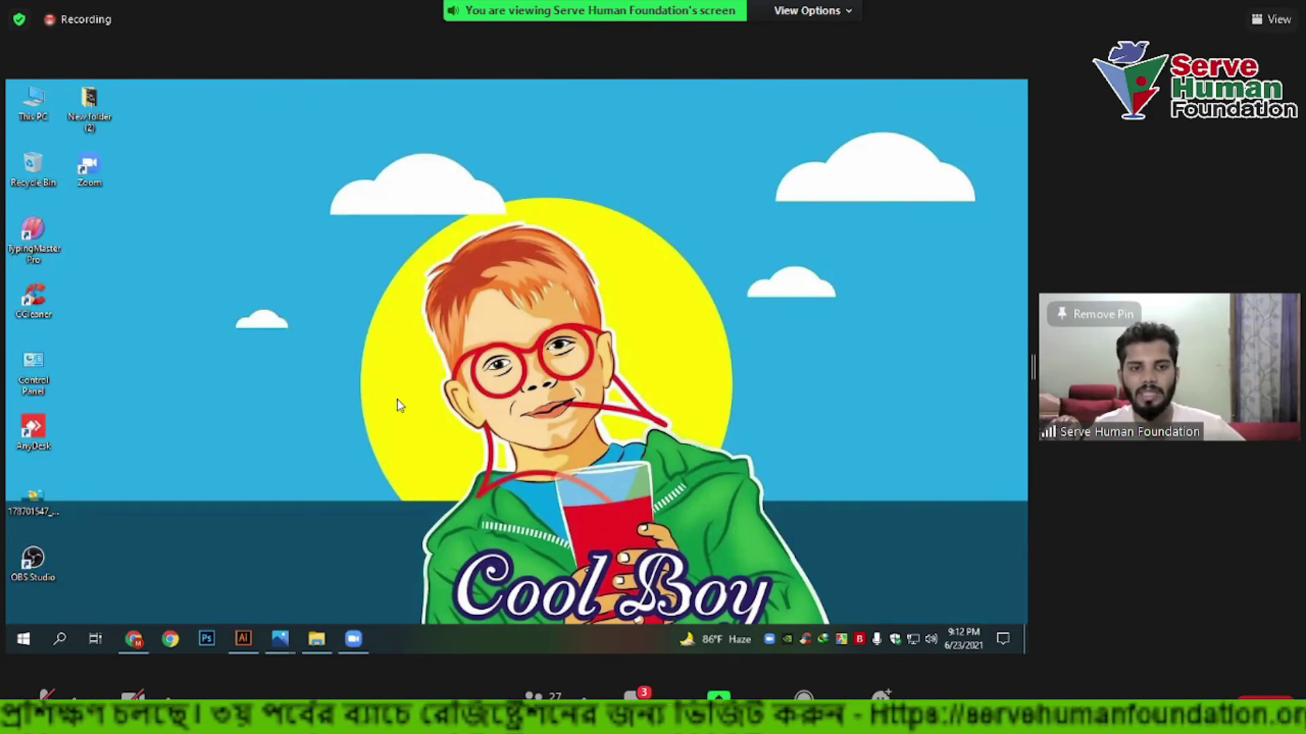
# Bring back the Untitled-1 Illustrator window with its small drawn shapes.
pyautogui.moveTo(211, 109); pyautogui.dragTo(837, 521)
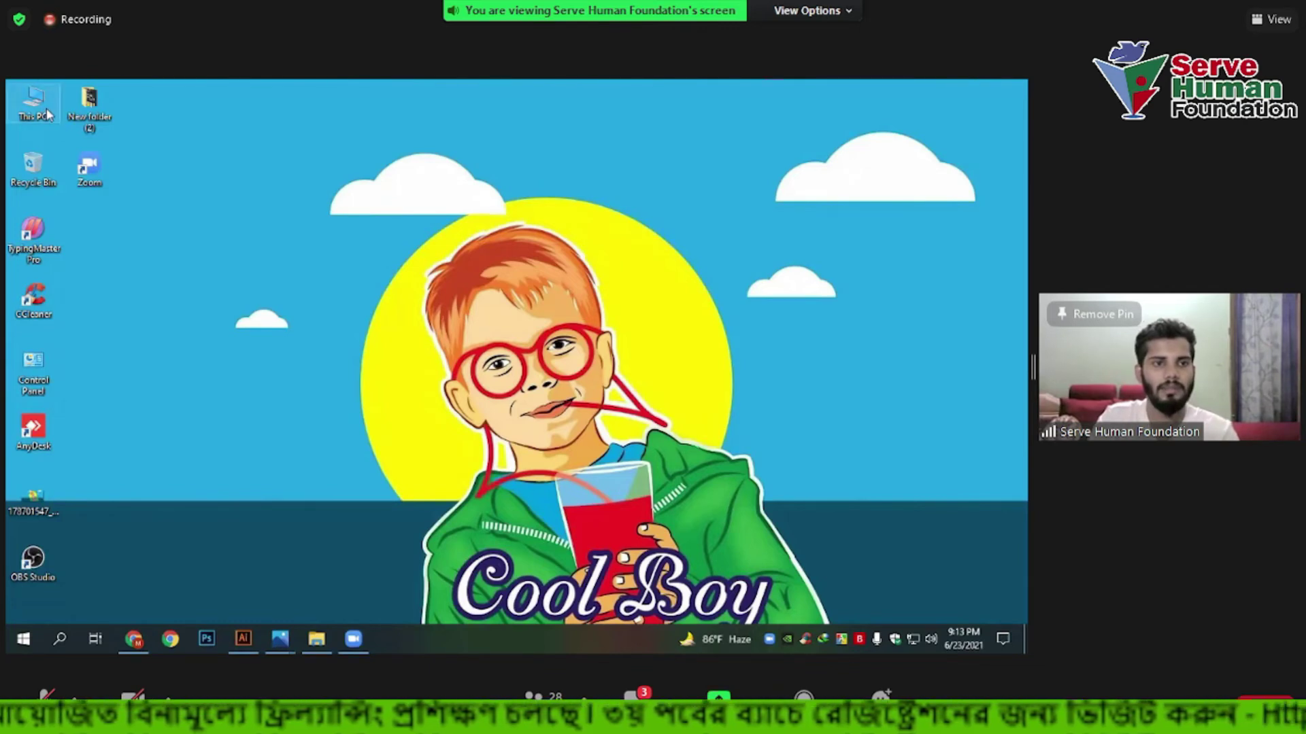
pyautogui.moveTo(367, 204); pyautogui.dragTo(631, 487)
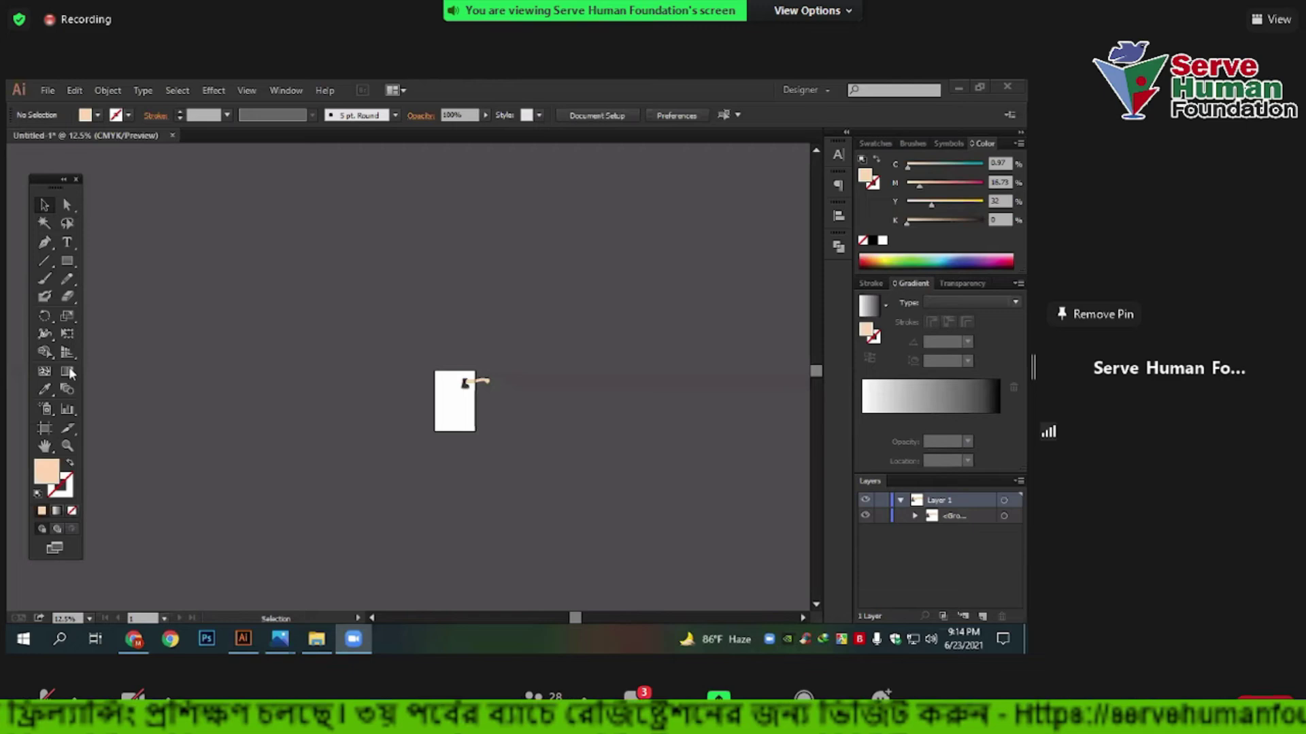
# Select the axe group, drag it right off the artboard, and zoom in on the blank page.
pyautogui.click(48, 318)
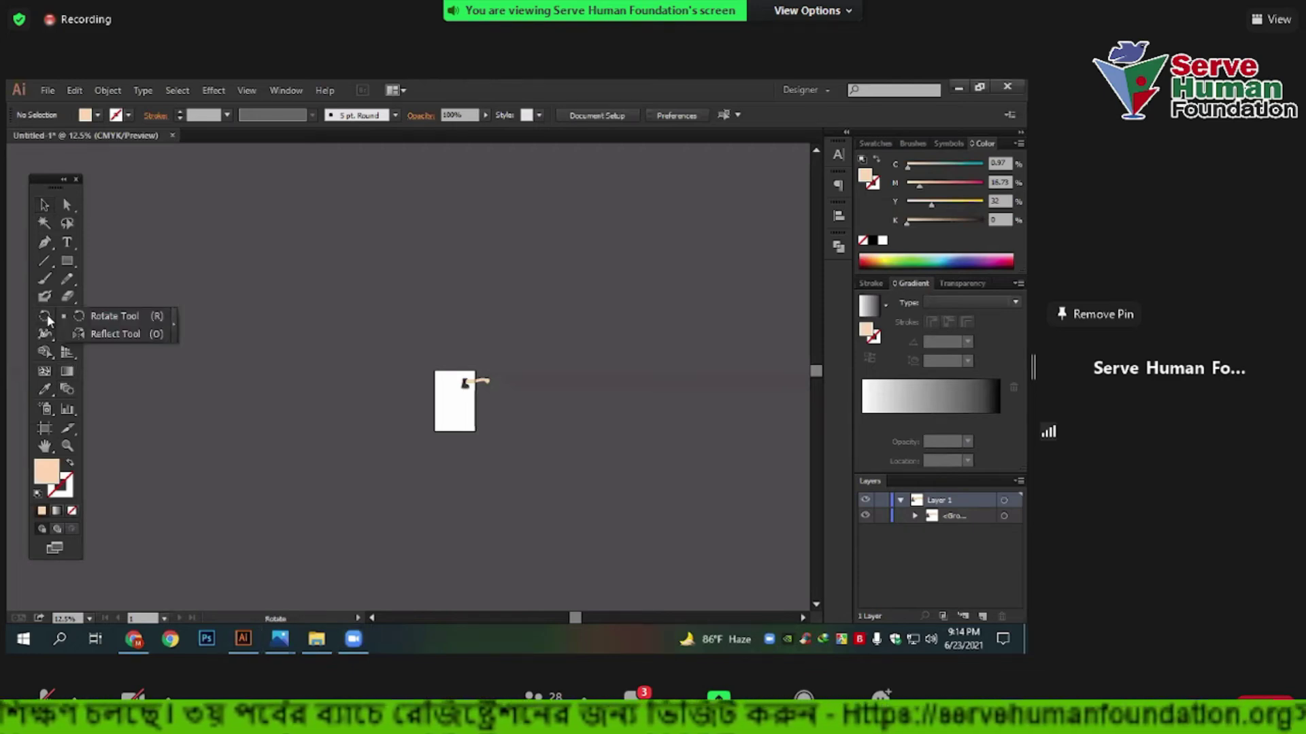
pyautogui.click(68, 281)
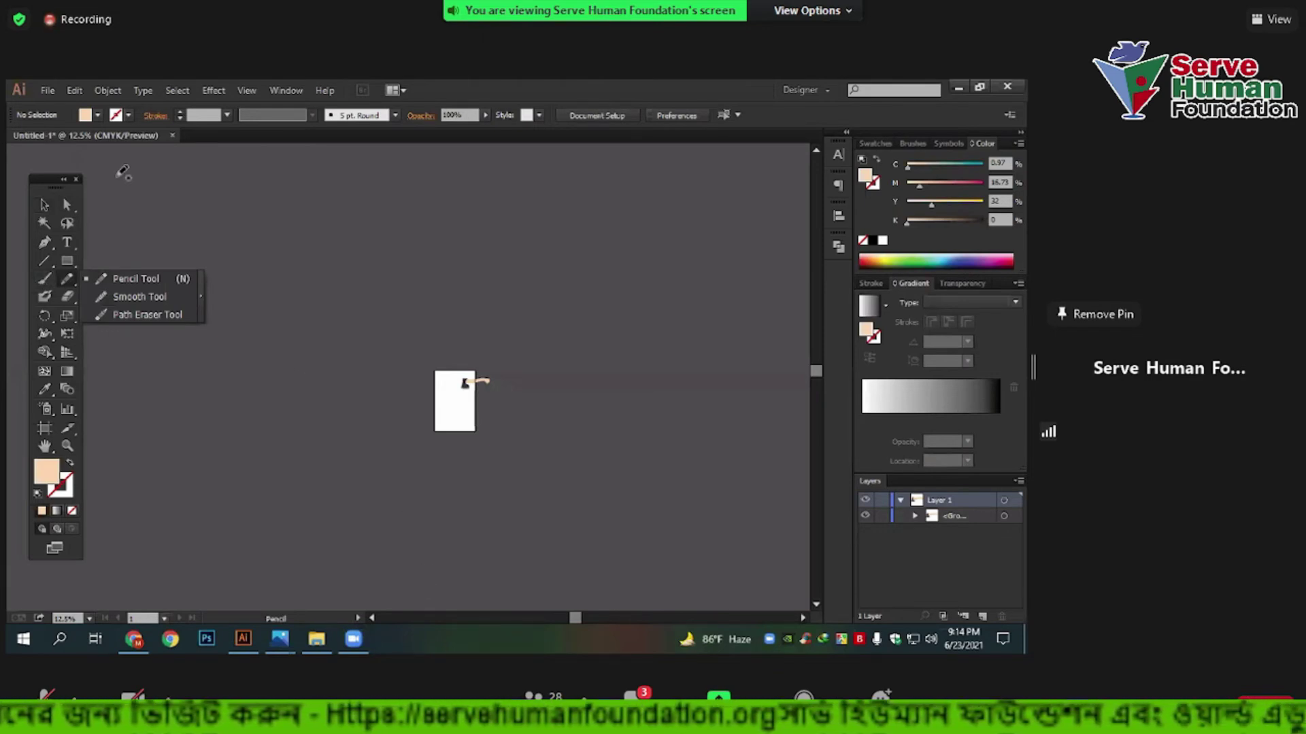
pyautogui.press('v')
pyautogui.moveTo(348, 249); pyautogui.dragTo(673, 493)
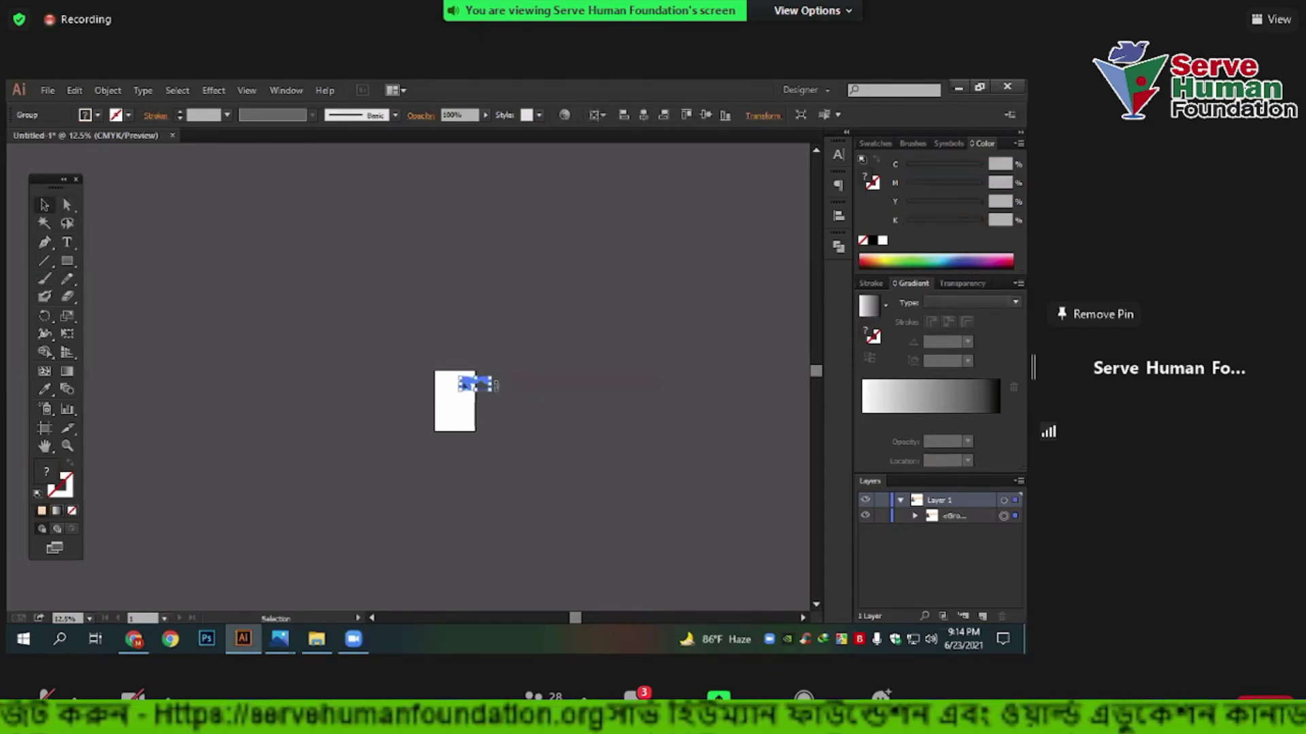
pyautogui.moveTo(616, 405); pyautogui.dragTo(618, 414)
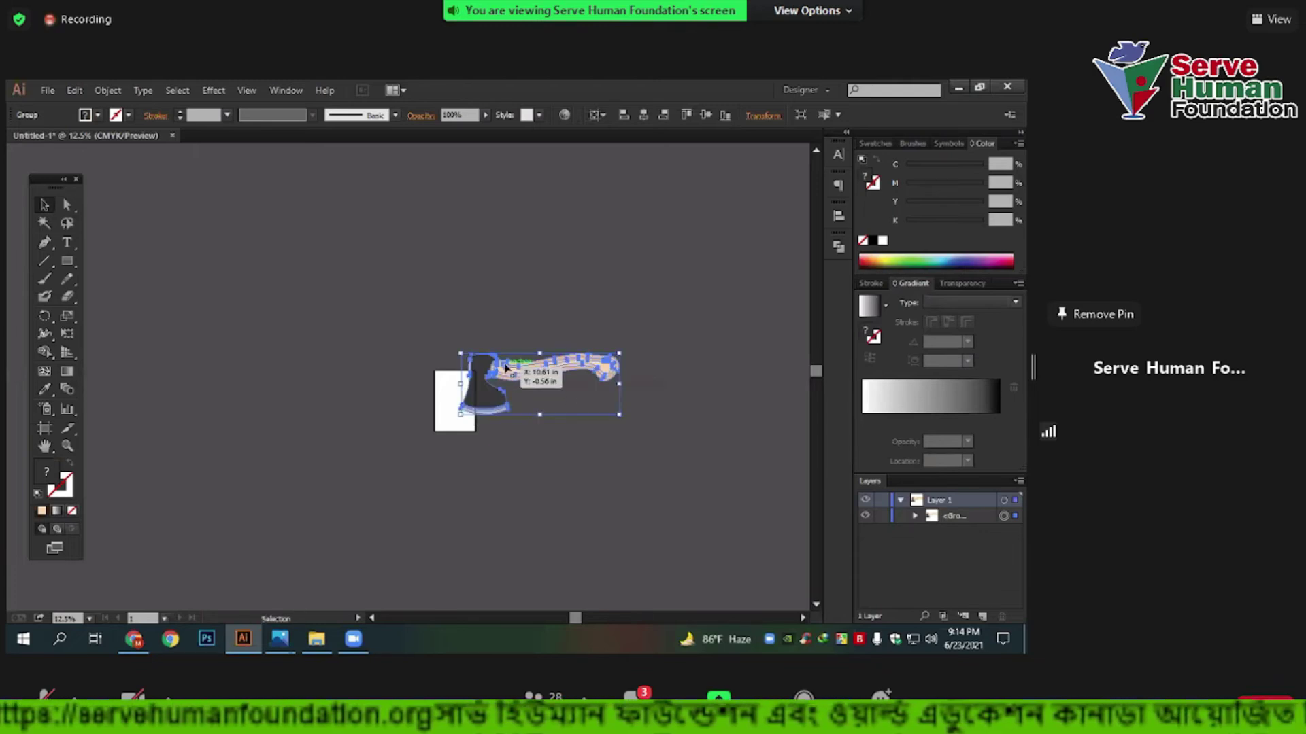
pyautogui.moveTo(467, 378); pyautogui.dragTo(632, 358)
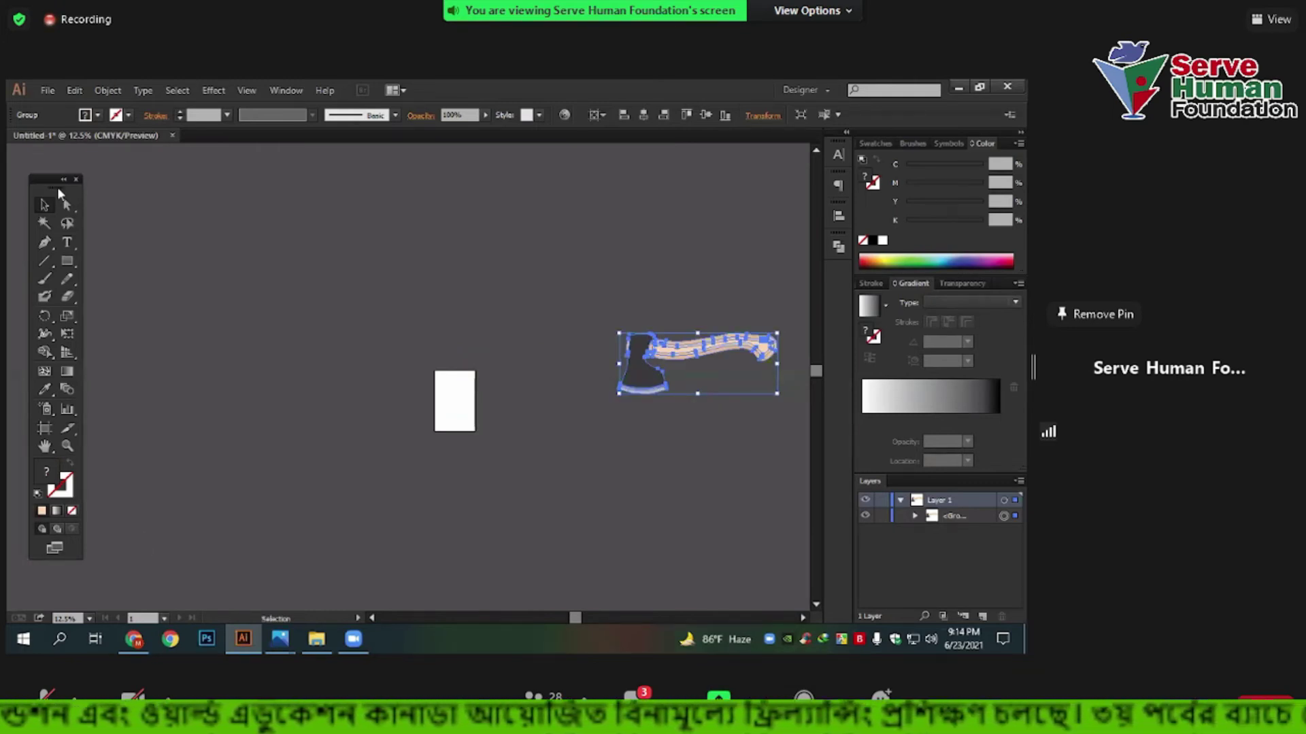
pyautogui.moveTo(57, 187)
pyautogui.mouseDown()
pyautogui.moveTo(283, 235)
pyautogui.moveTo(83, 177)
pyautogui.moveTo(42, 183)
pyautogui.mouseUp()
pyautogui.scroll(4, 498, 383)
pyautogui.scroll(-2, 491, 378)
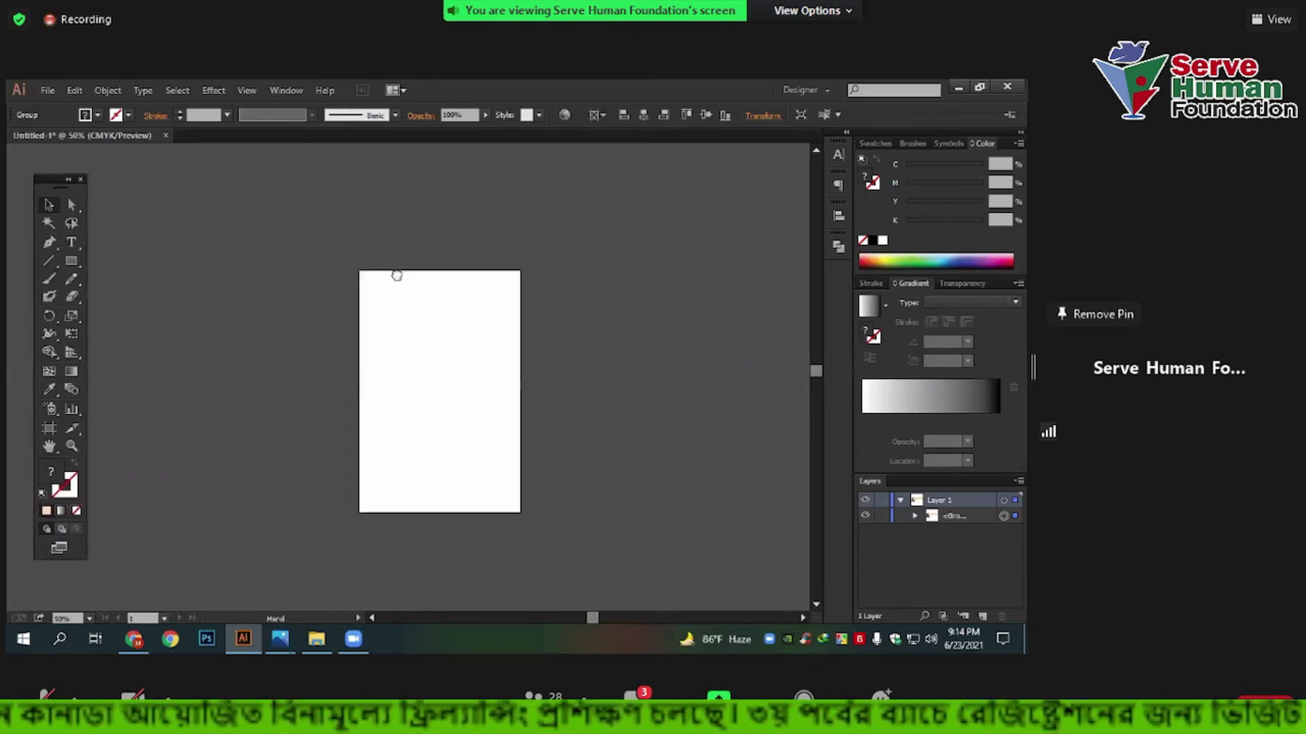
pyautogui.click(329, 329)
pyautogui.moveTo(49, 261); pyautogui.dragTo(146, 262)
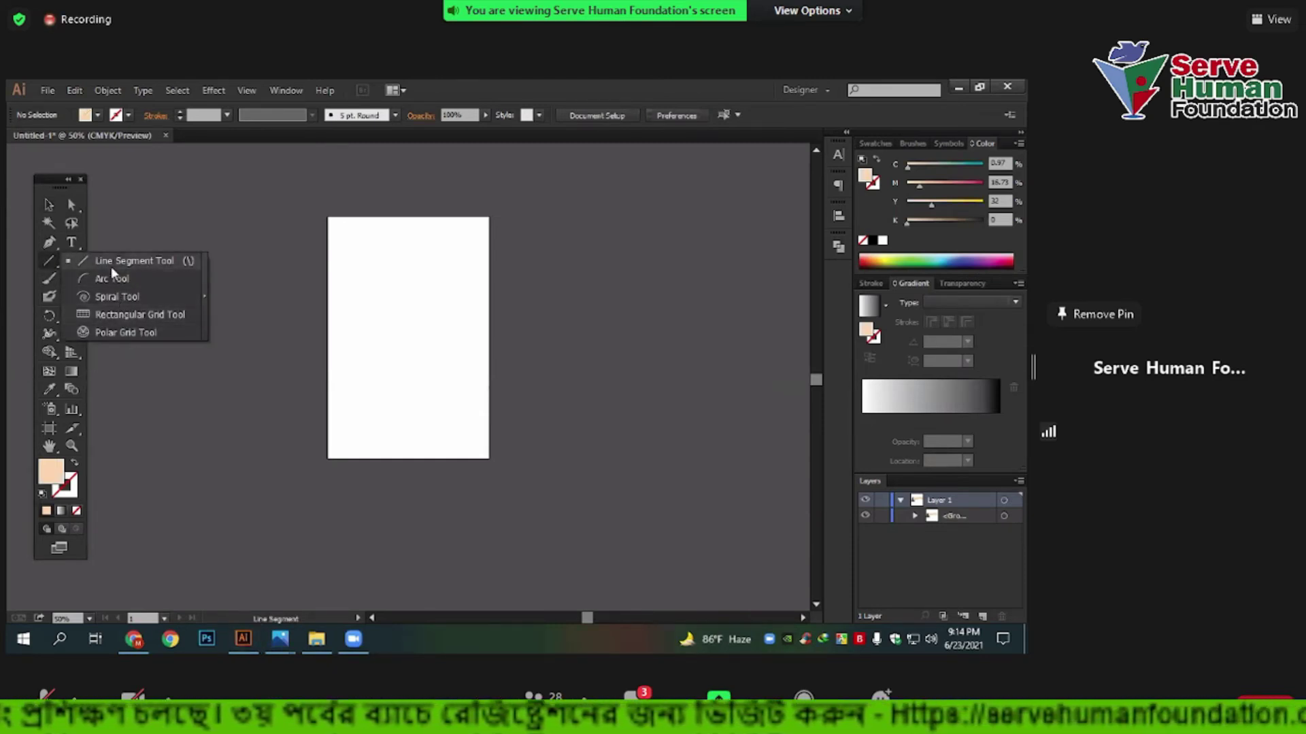
pyautogui.moveTo(71, 261); pyautogui.dragTo(146, 358)
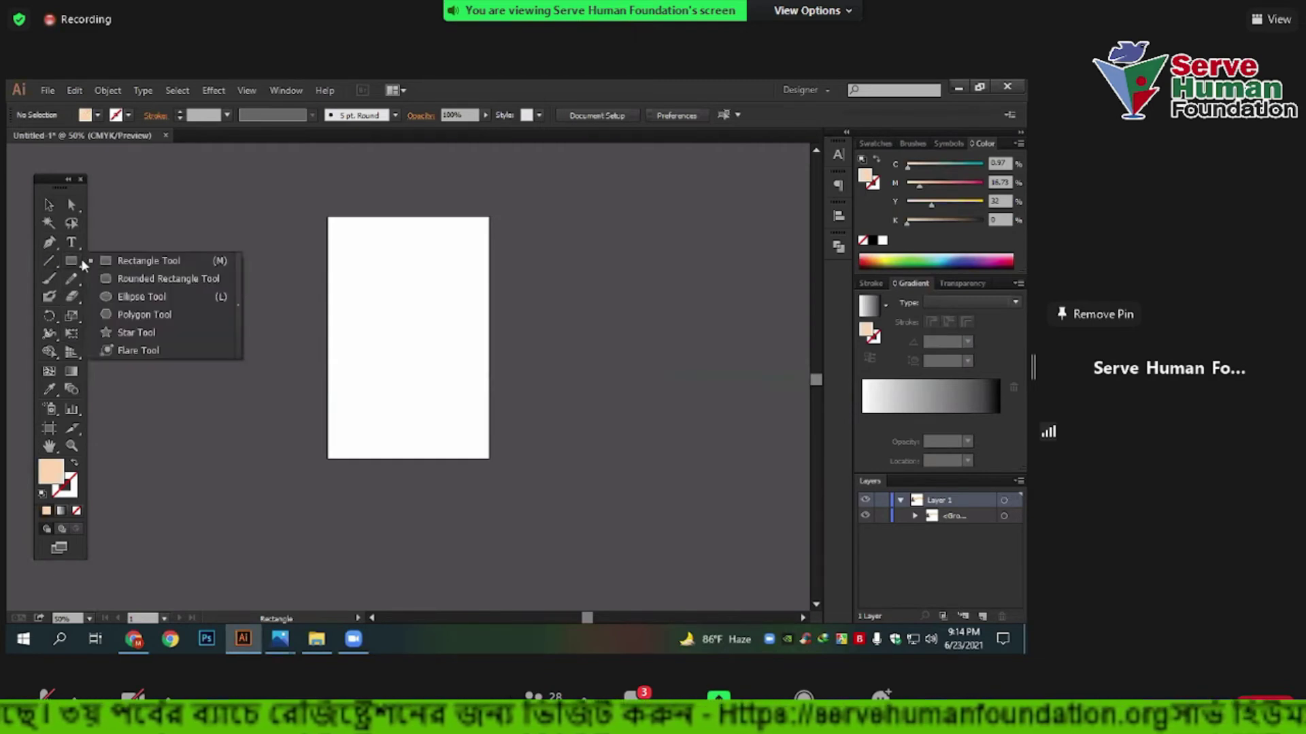
pyautogui.click(46, 278)
pyautogui.moveTo(73, 282)
pyautogui.mouseDown()
pyautogui.moveTo(119, 280)
pyautogui.moveTo(162, 315)
pyautogui.mouseUp()
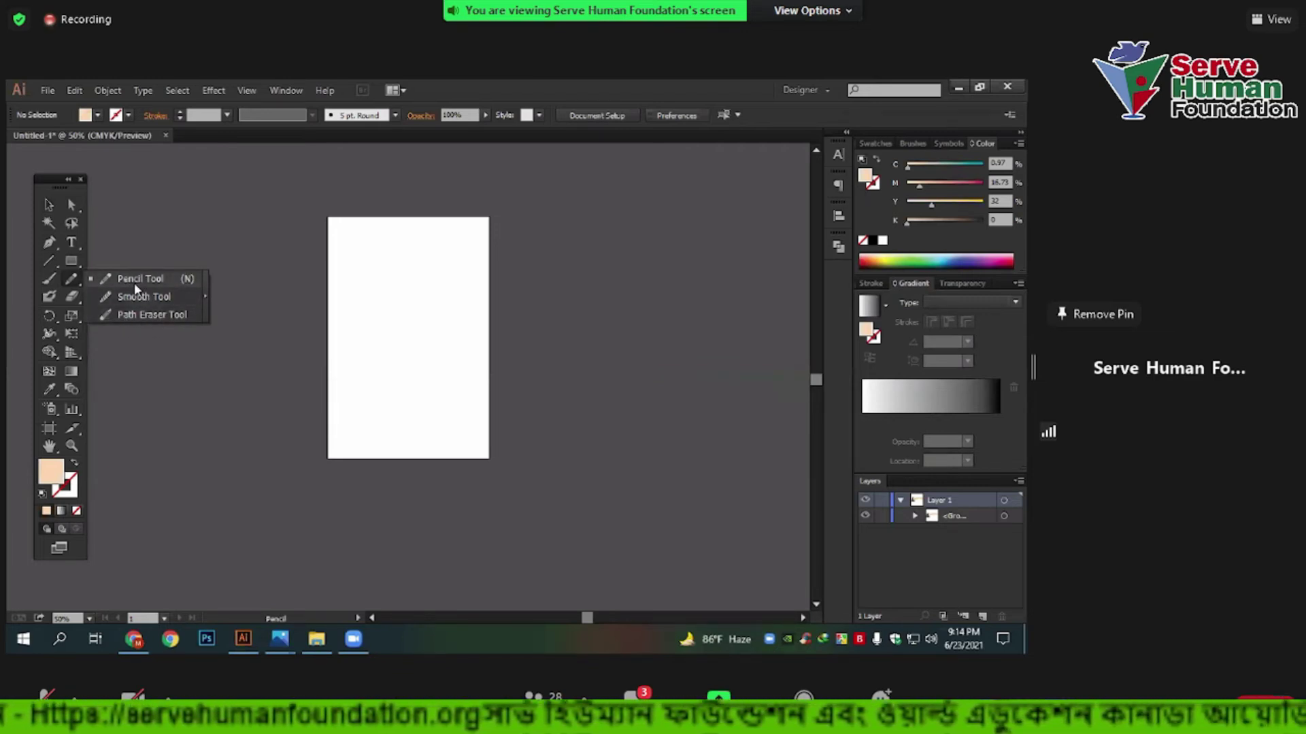
pyautogui.click(153, 282)
pyautogui.moveTo(425, 288); pyautogui.dragTo(395, 413)
pyautogui.moveTo(447, 283)
pyautogui.mouseDown()
pyautogui.moveTo(603, 312)
pyautogui.moveTo(454, 459)
pyautogui.mouseUp()
pyautogui.click(48, 206)
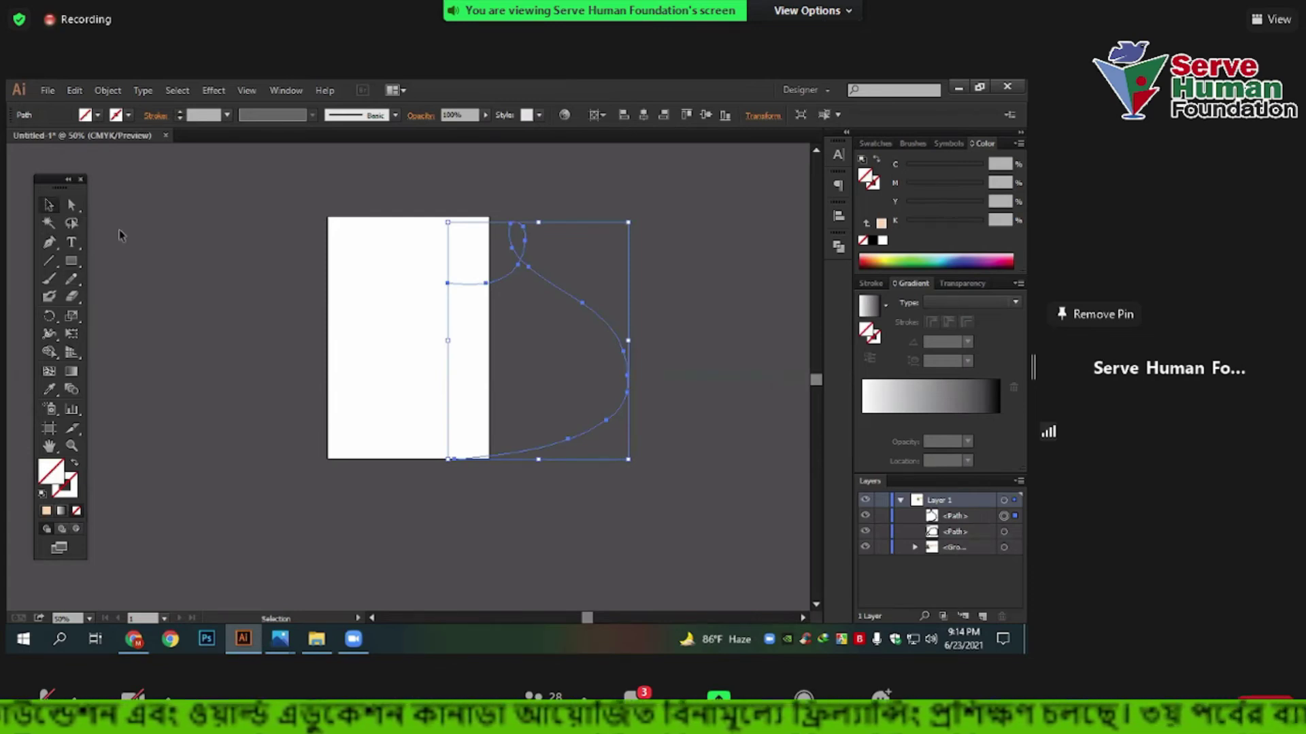
pyautogui.moveTo(294, 213); pyautogui.dragTo(708, 542)
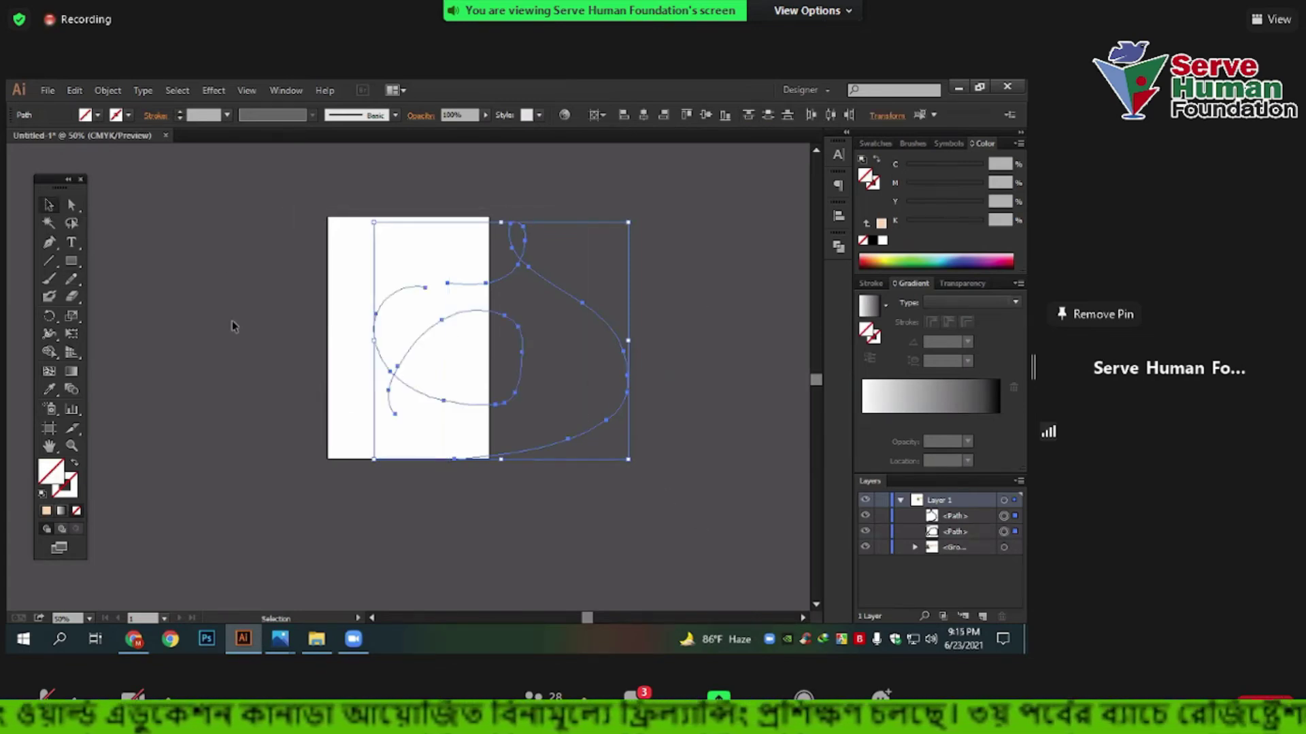
pyautogui.press('Delete')
pyautogui.click(73, 278)
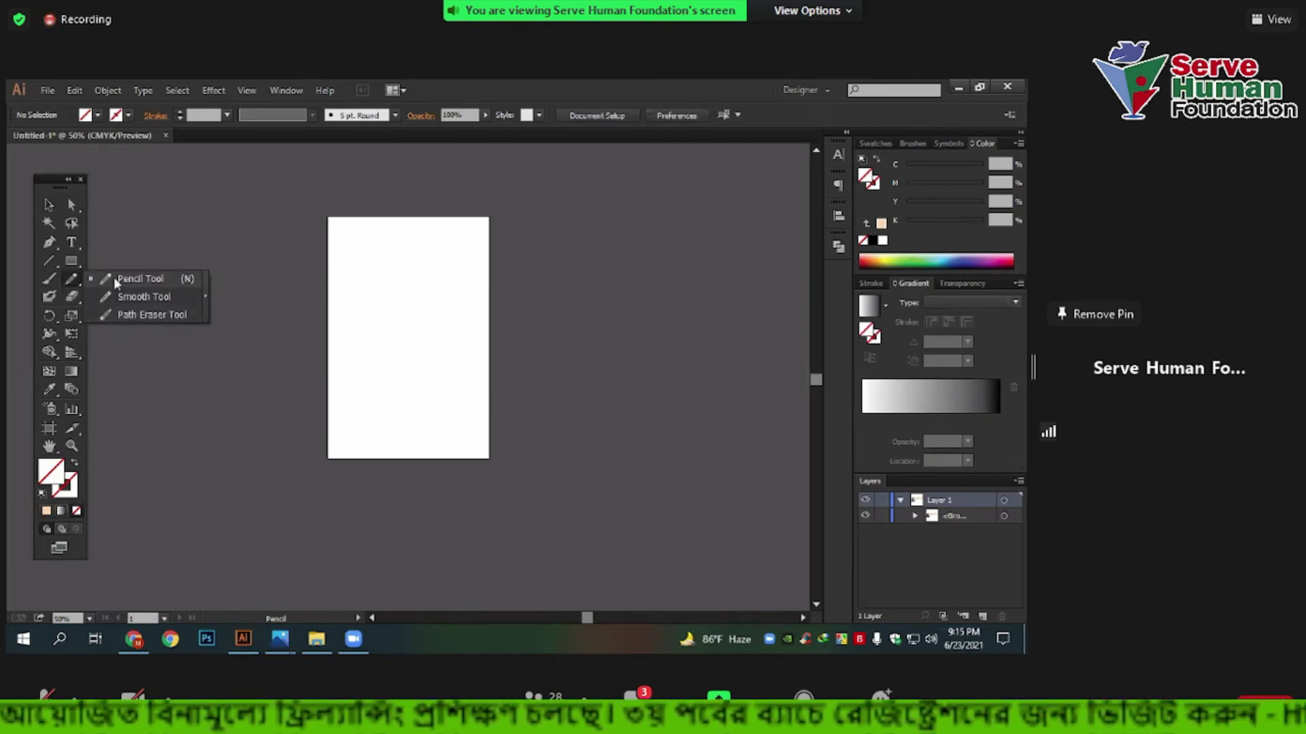
pyautogui.click(50, 317)
pyautogui.click(71, 298)
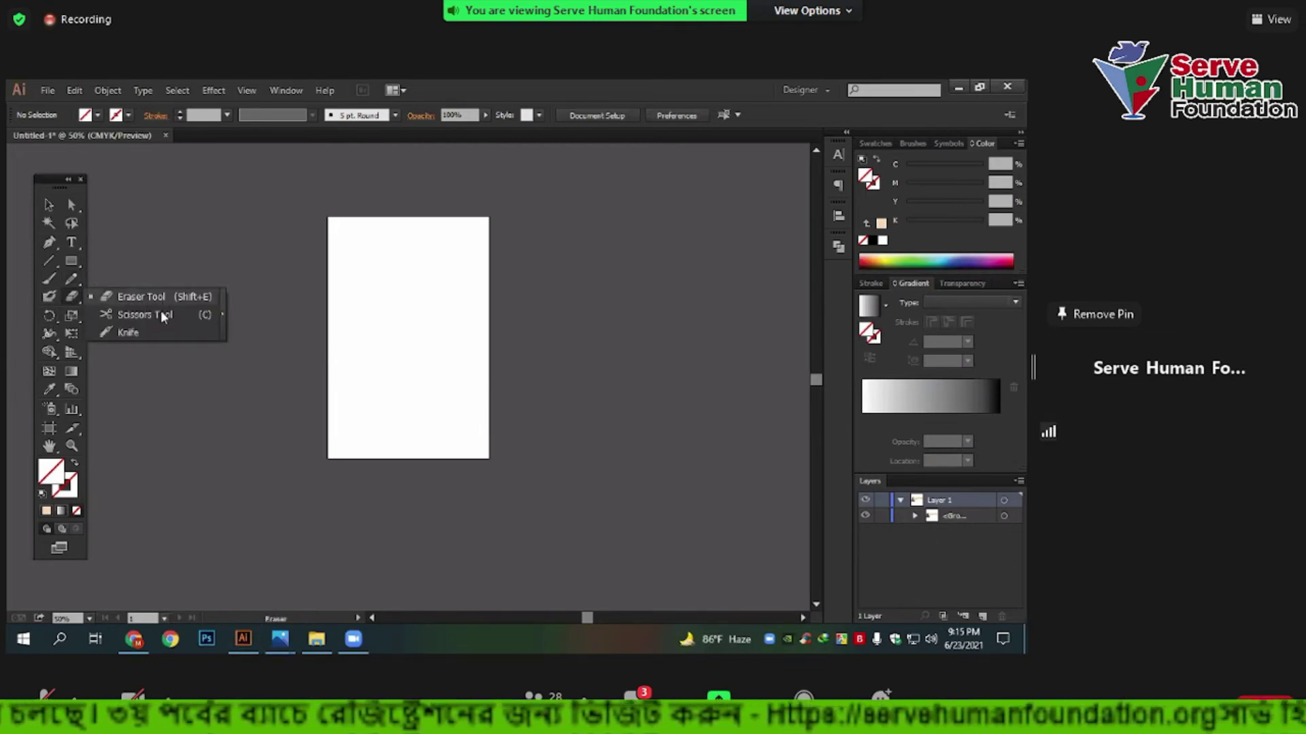
# Drag the axe back onto the artboard and zoom in on its handle with the Eraser ready.
pyautogui.click(49, 205)
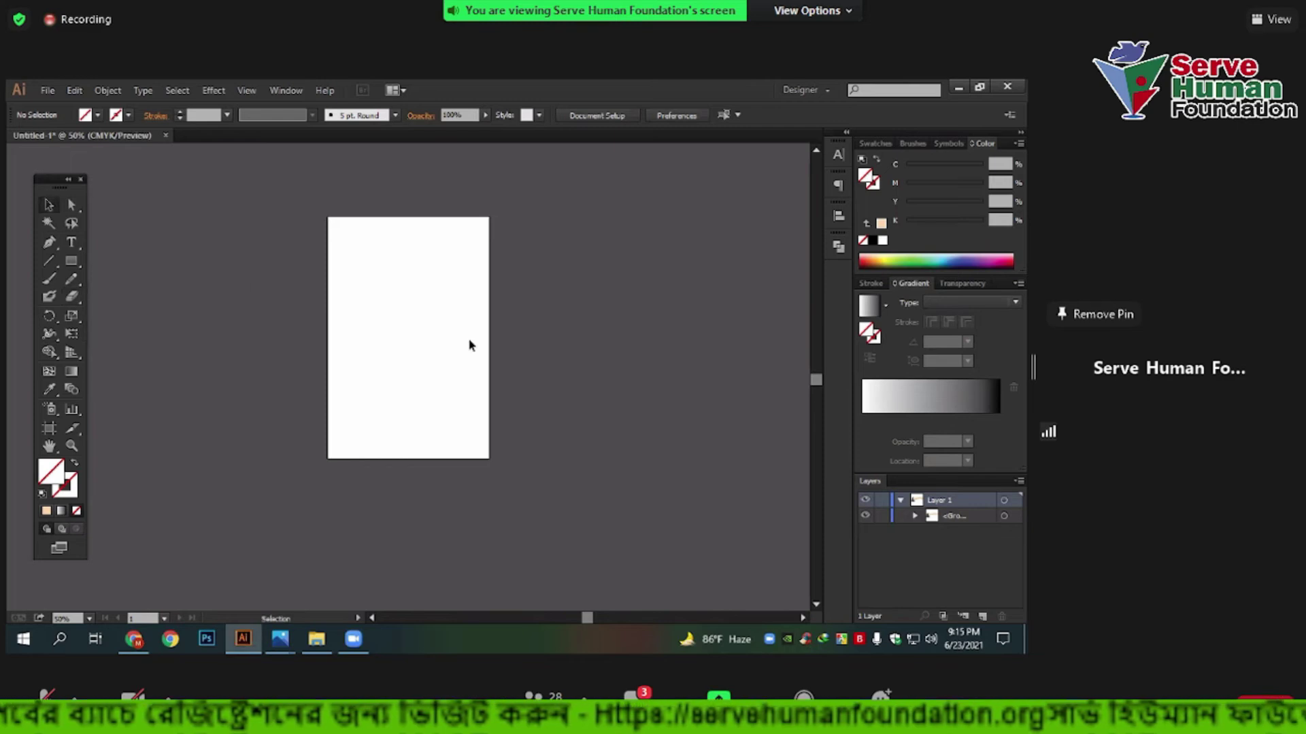
pyautogui.hotkey('ctrl', '-')
pyautogui.moveTo(711, 303); pyautogui.dragTo(435, 371)
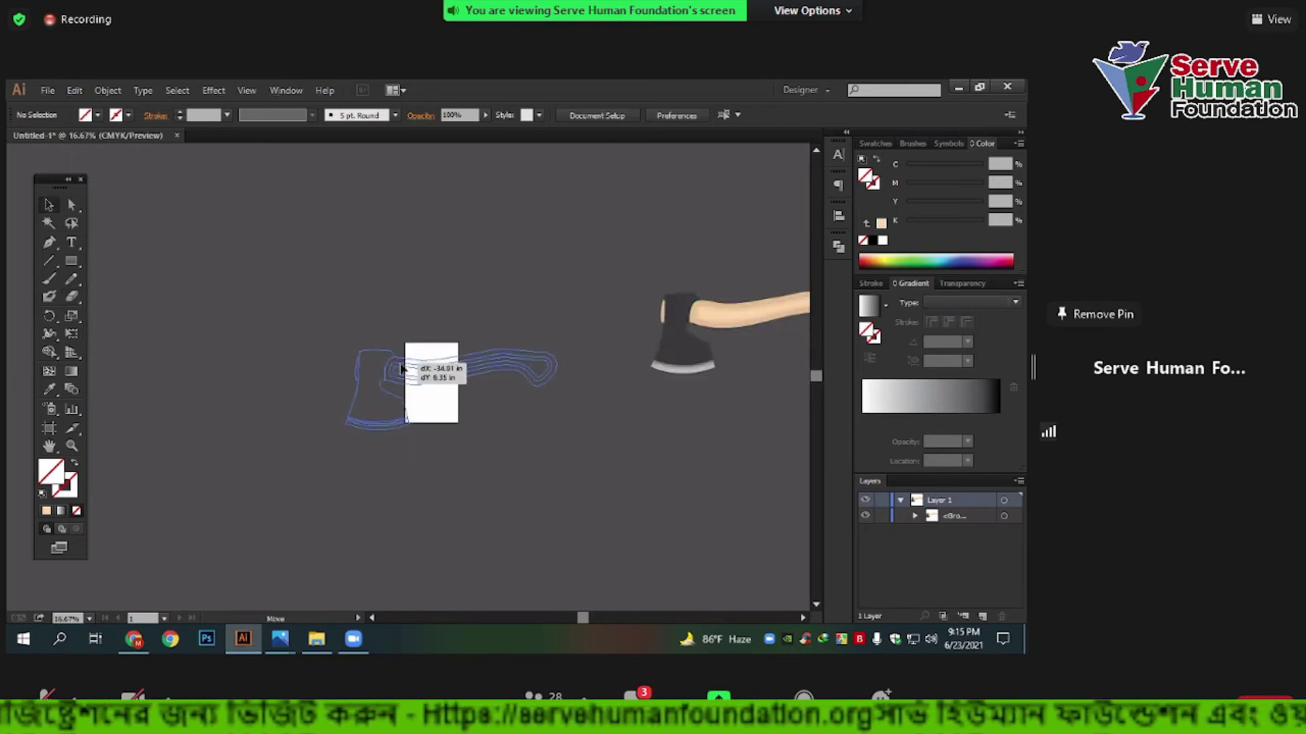
pyautogui.hotkey('ctrl', '+')
pyautogui.click(71, 298)
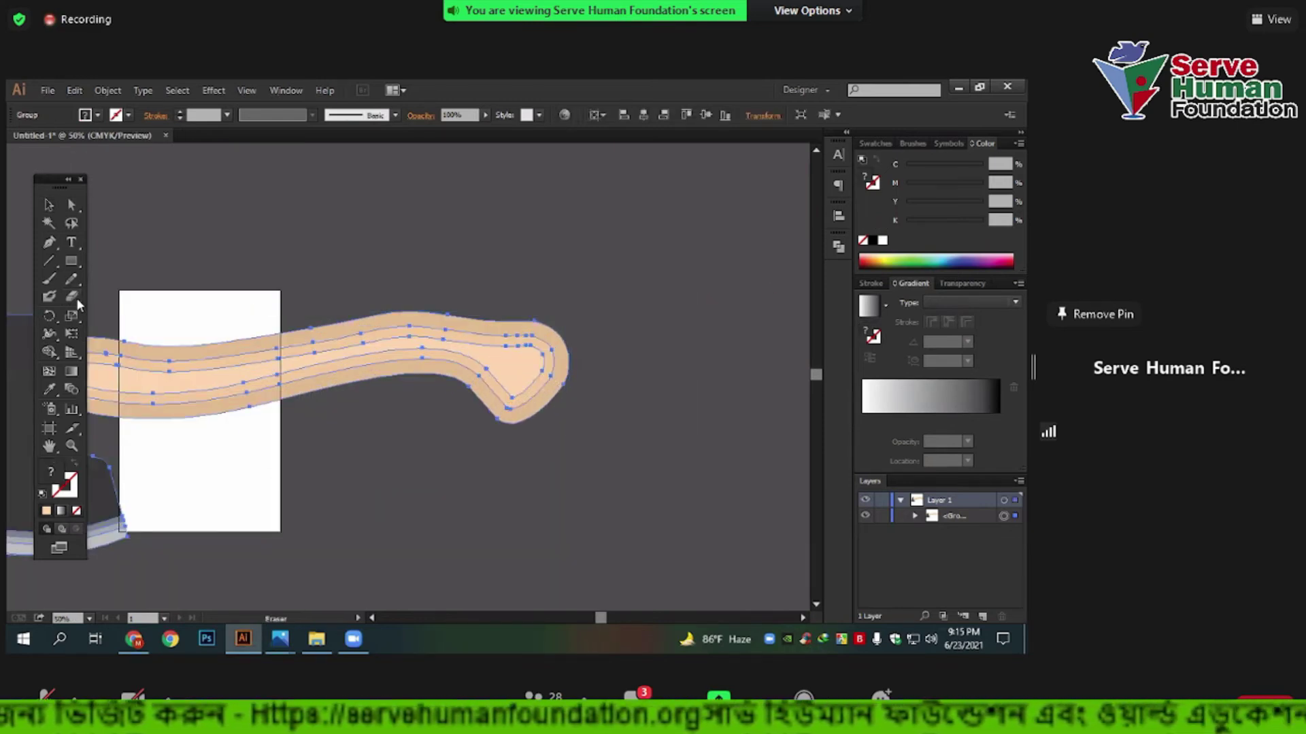
pyautogui.click(136, 298)
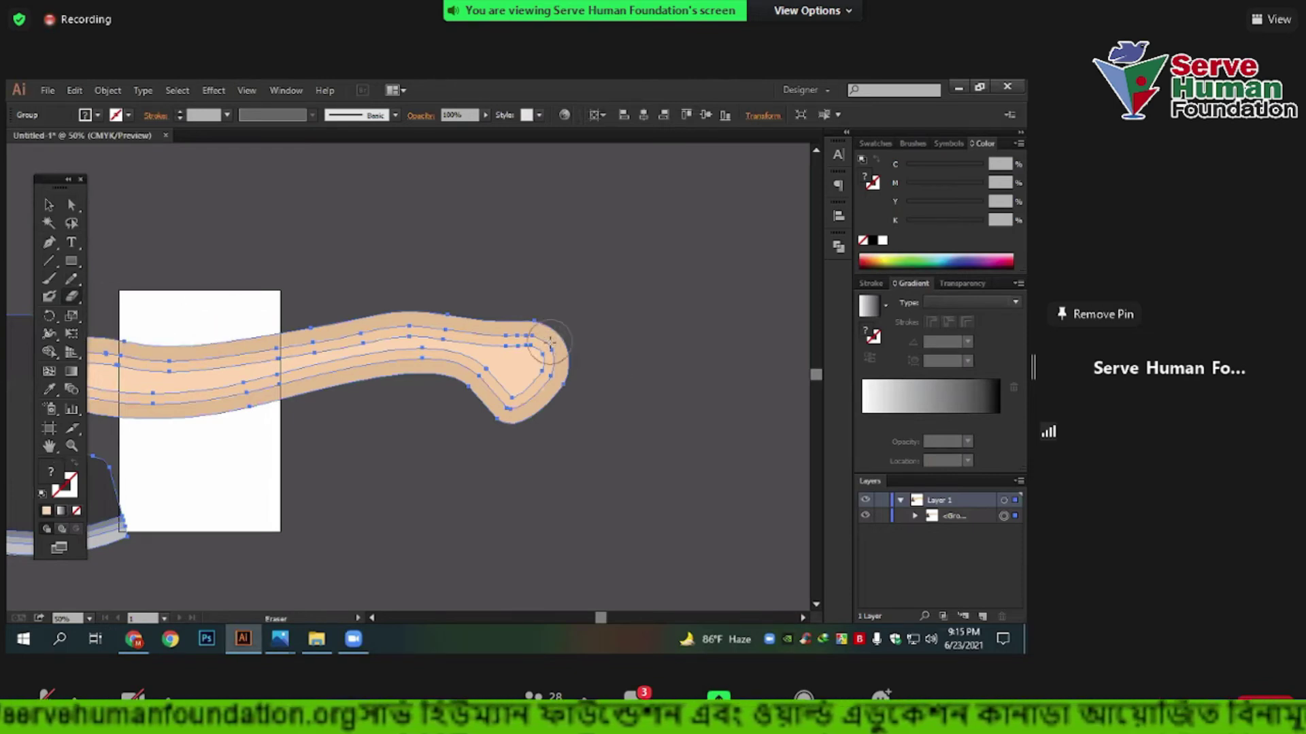
pyautogui.rightClick(565, 303)
pyautogui.click(502, 250)
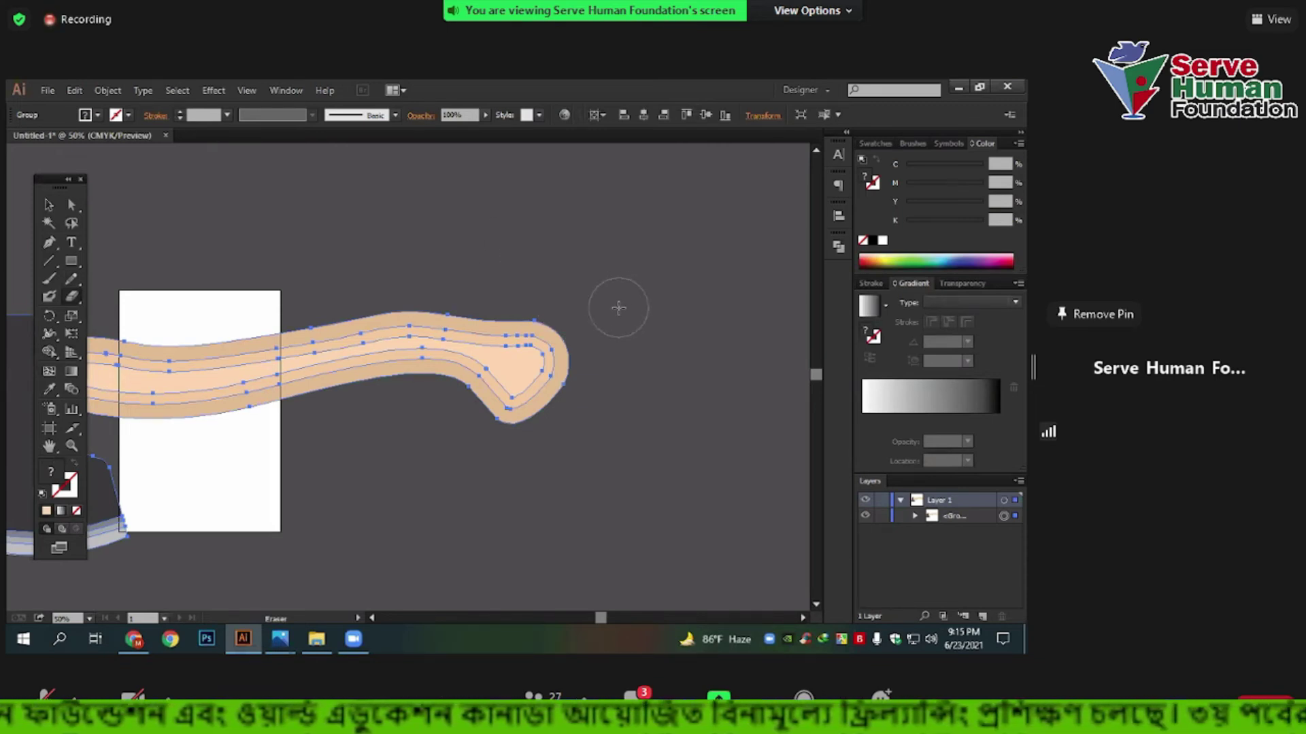
# Erase and trim the curled axe handle tip into a shorter, squared end.
pyautogui.moveTo(568, 320)
pyautogui.mouseDown()
pyautogui.moveTo(575, 350)
pyautogui.moveTo(539, 377)
pyautogui.mouseUp()
pyautogui.moveTo(477, 285)
pyautogui.mouseDown()
pyautogui.moveTo(411, 255)
pyautogui.moveTo(428, 437)
pyautogui.mouseUp()
pyautogui.moveTo(374, 254); pyautogui.dragTo(391, 408)
pyautogui.moveTo(360, 320)
pyautogui.mouseDown()
pyautogui.moveTo(458, 362)
pyautogui.moveTo(650, 361)
pyautogui.mouseUp()
pyautogui.moveTo(521, 354); pyautogui.dragTo(525, 355)
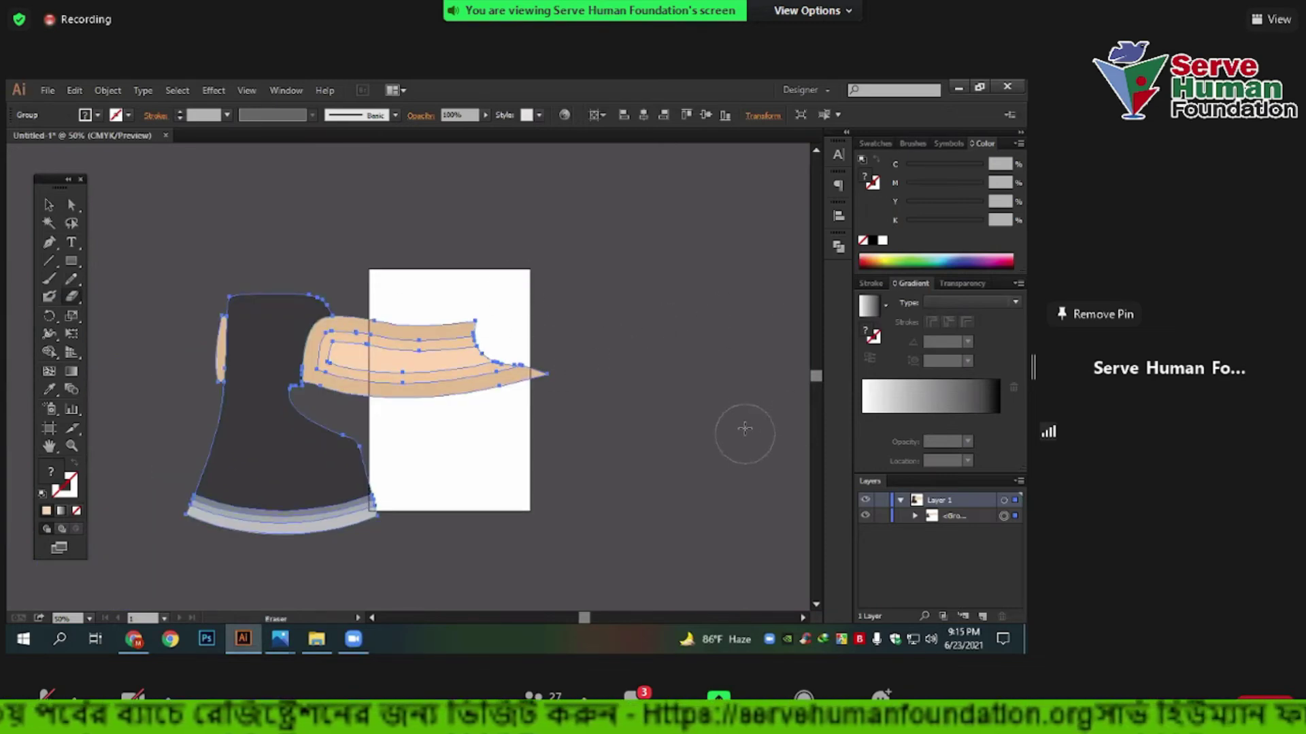
# Undo the erasing and axe move to leave the artboard empty, then switch to Chrome.
pyautogui.hotkey('ctrl', 'z')
pyautogui.hotkey('ctrl', 'z')
pyautogui.hotkey('ctrl', 'z')
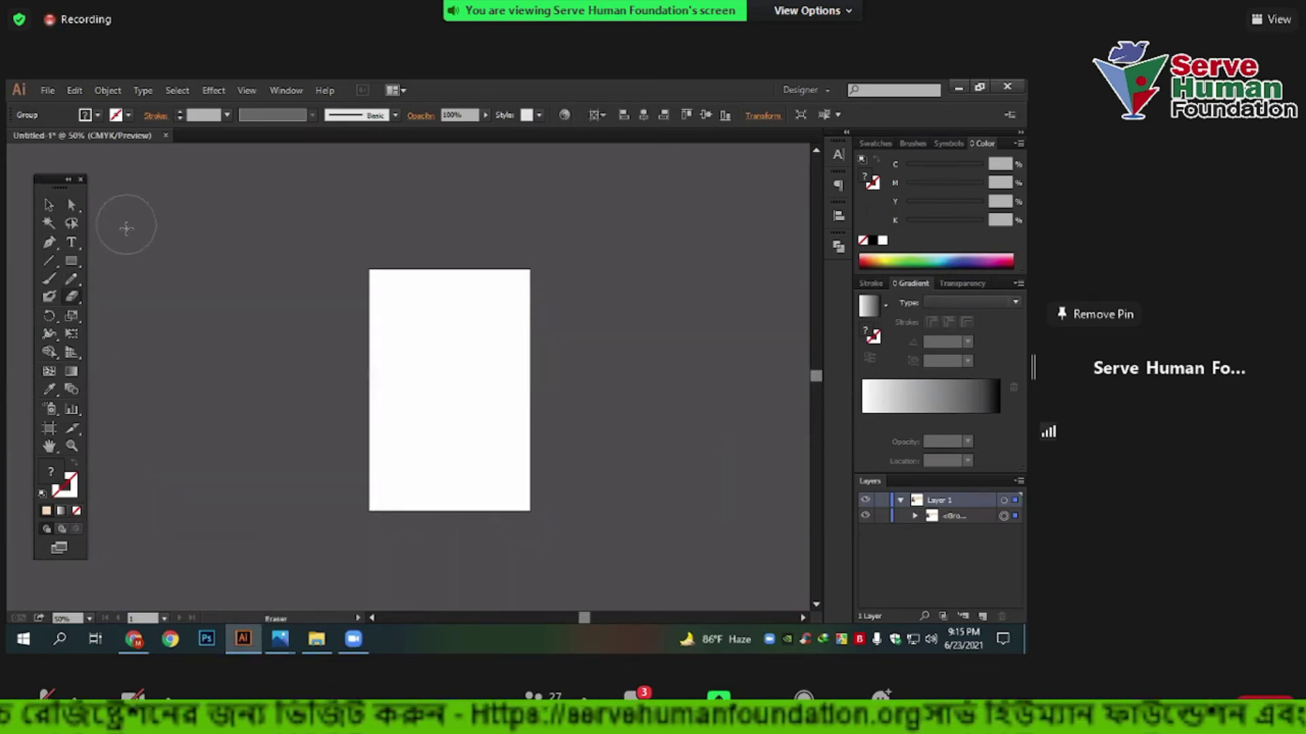
pyautogui.click(73, 297)
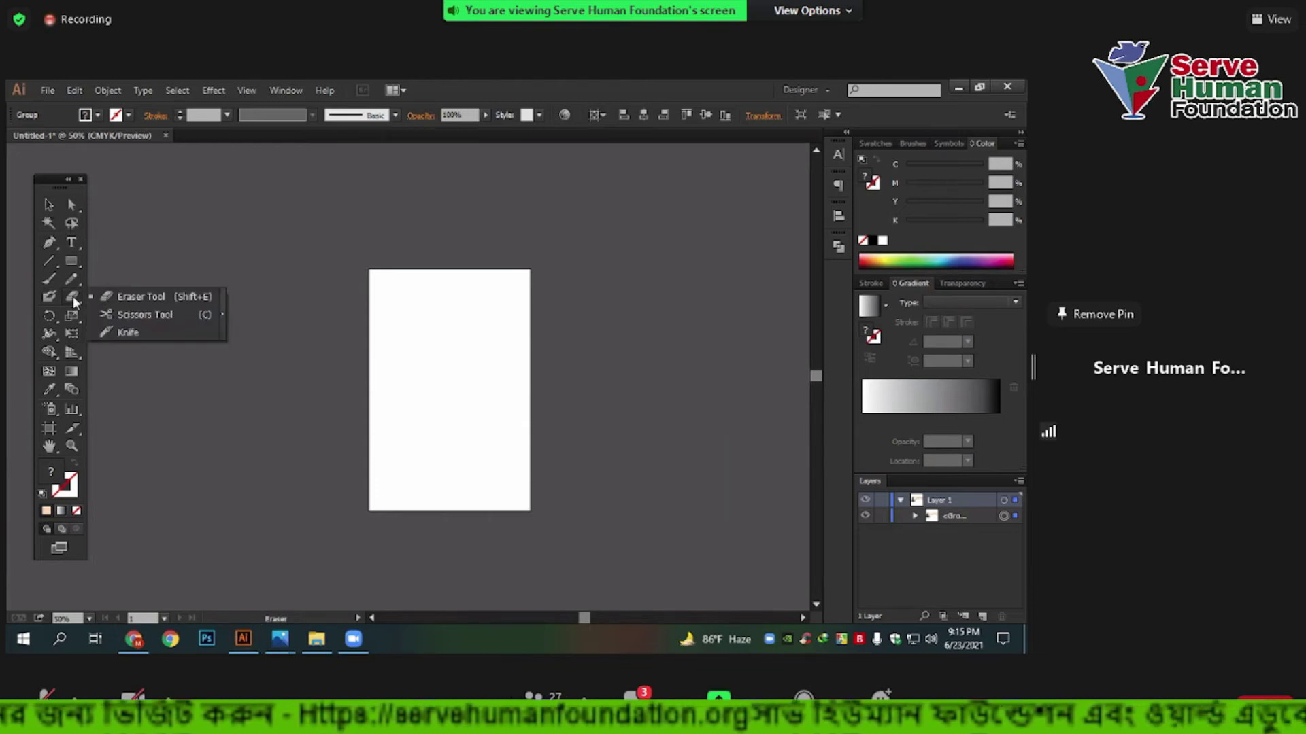
pyautogui.click(72, 297)
pyautogui.click(52, 314)
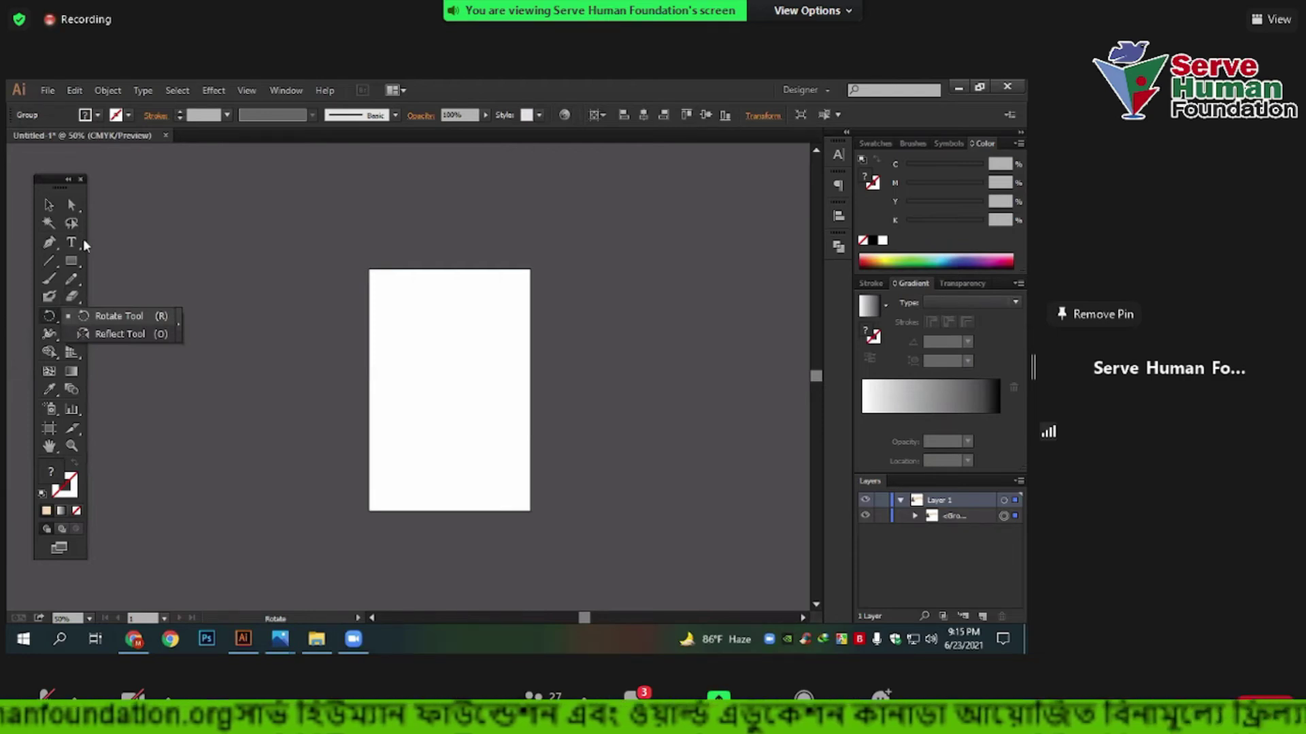
pyautogui.click(48, 204)
pyautogui.hotkey('alt', 'Tab')
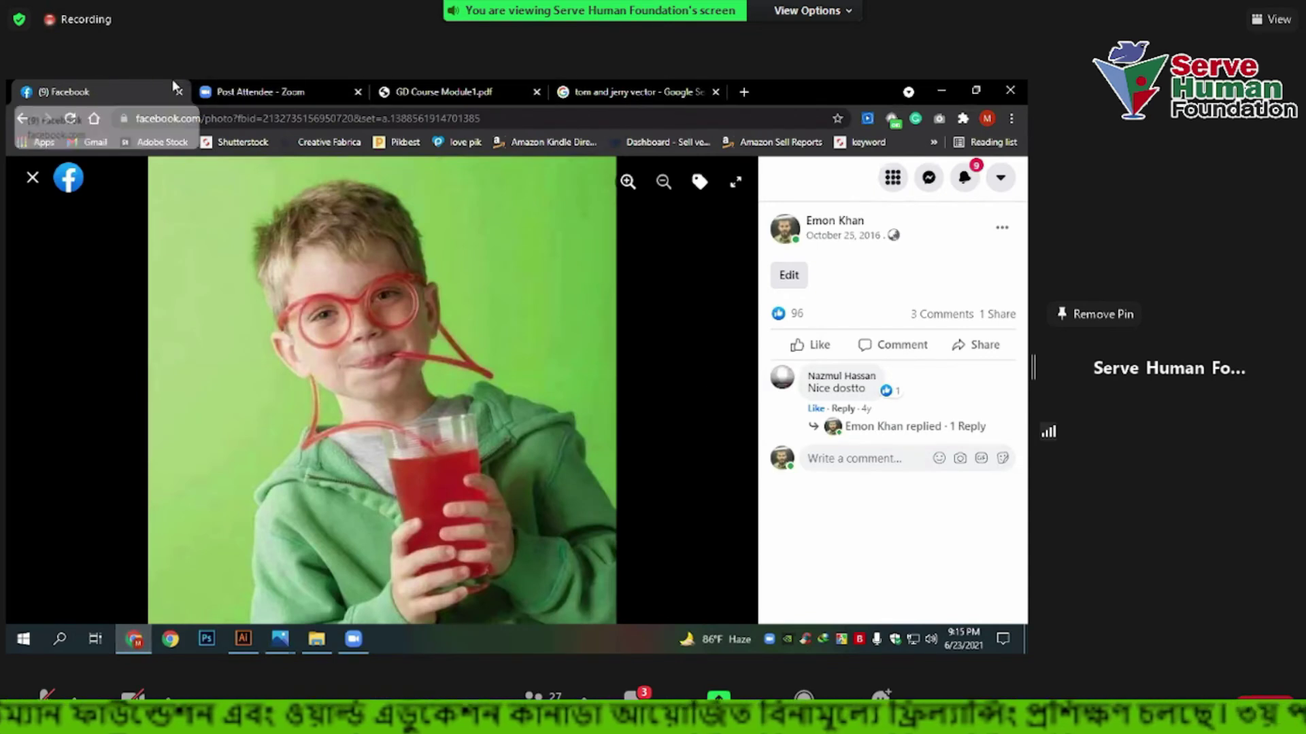
# Search Google for 'watch' and show the image results.
pyautogui.click(586, 129)
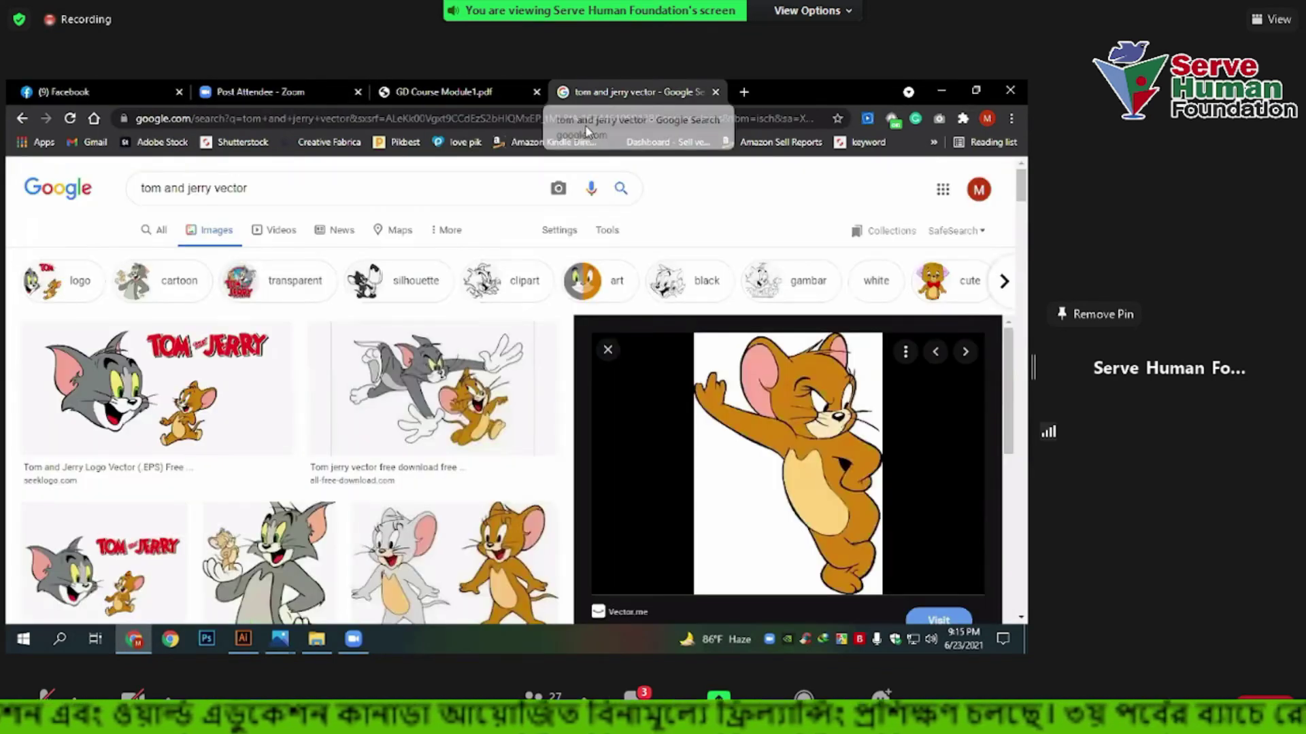
pyautogui.click(584, 125)
pyautogui.write('wat')
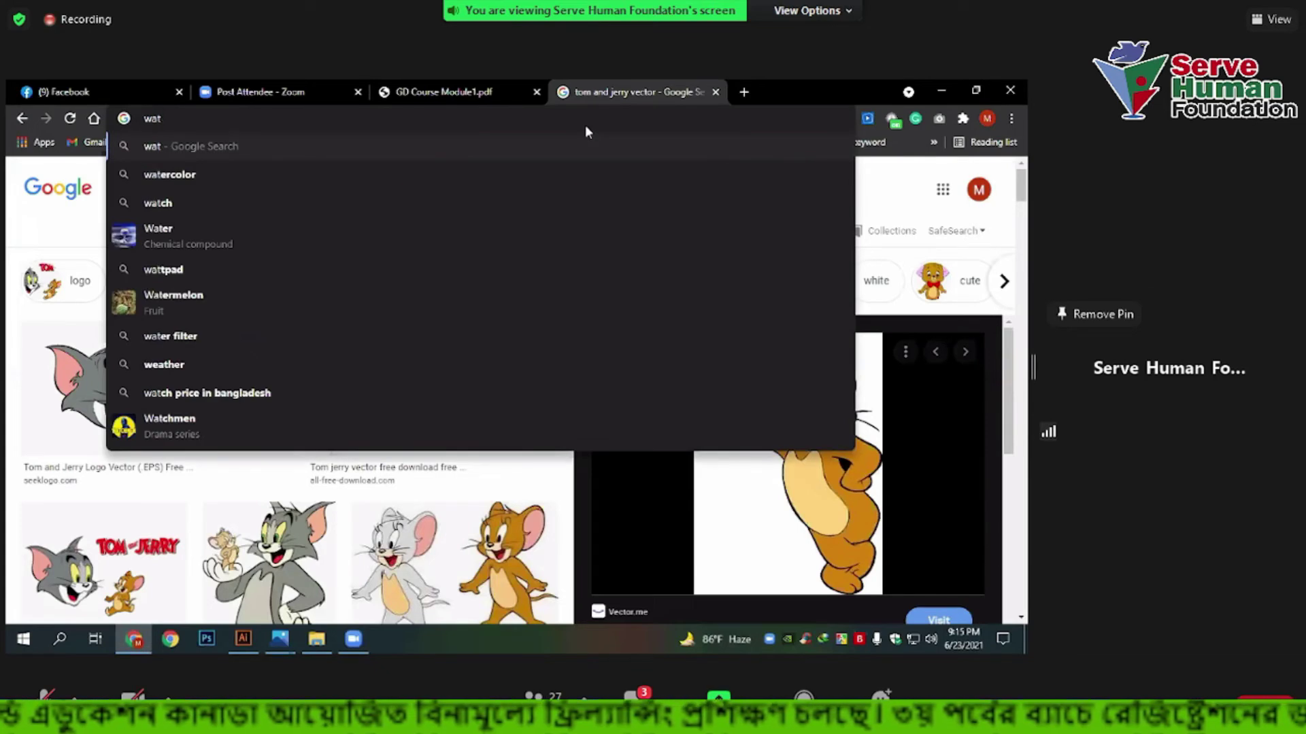
pyautogui.write('ch')
pyautogui.press('Return')
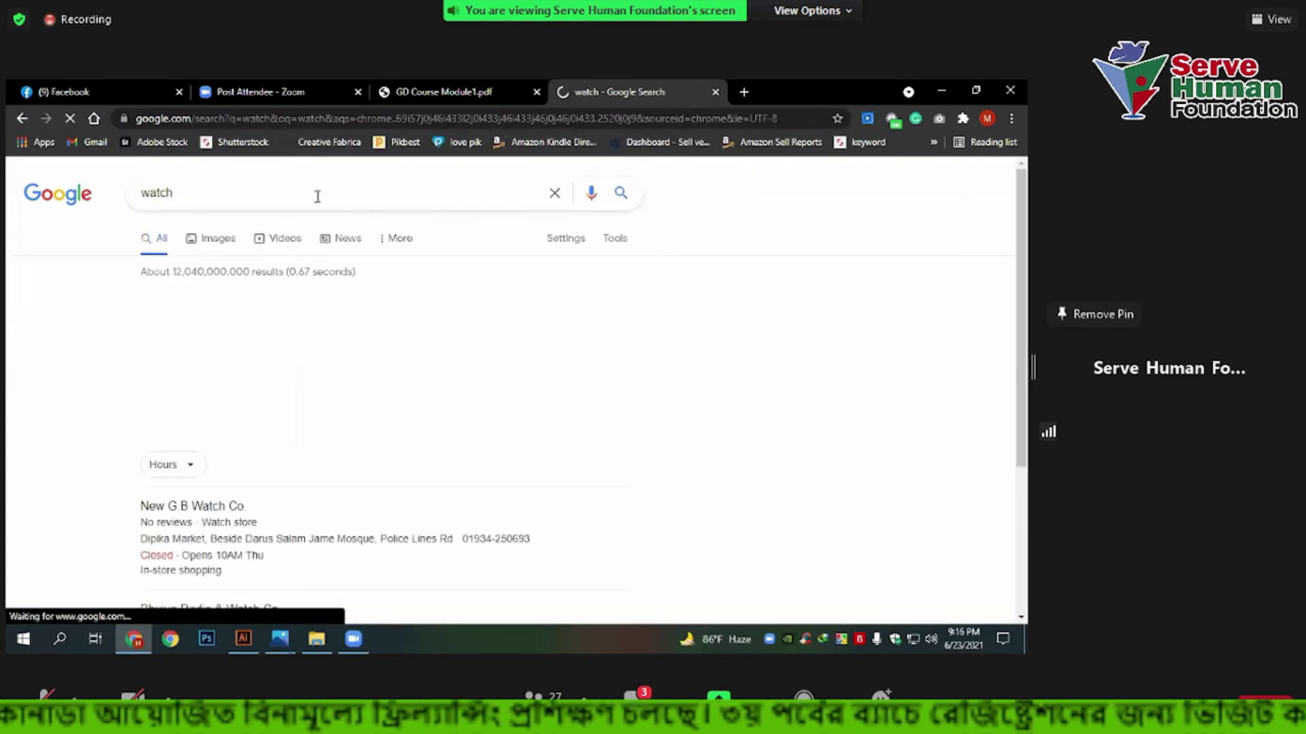
pyautogui.click(212, 241)
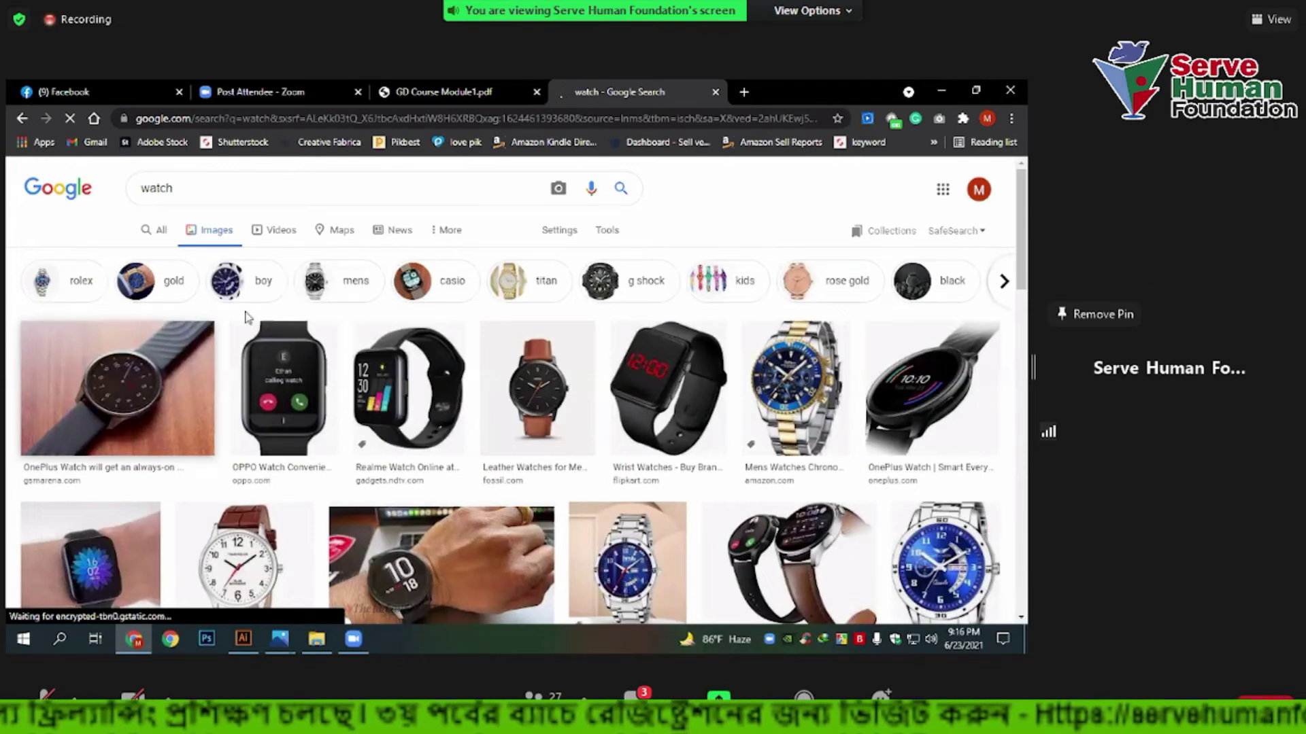
# Copy the white-dial TIMEWEAR leather-strap watch photo from its preview.
pyautogui.scroll(-3, 247, 325)
pyautogui.click(231, 280)
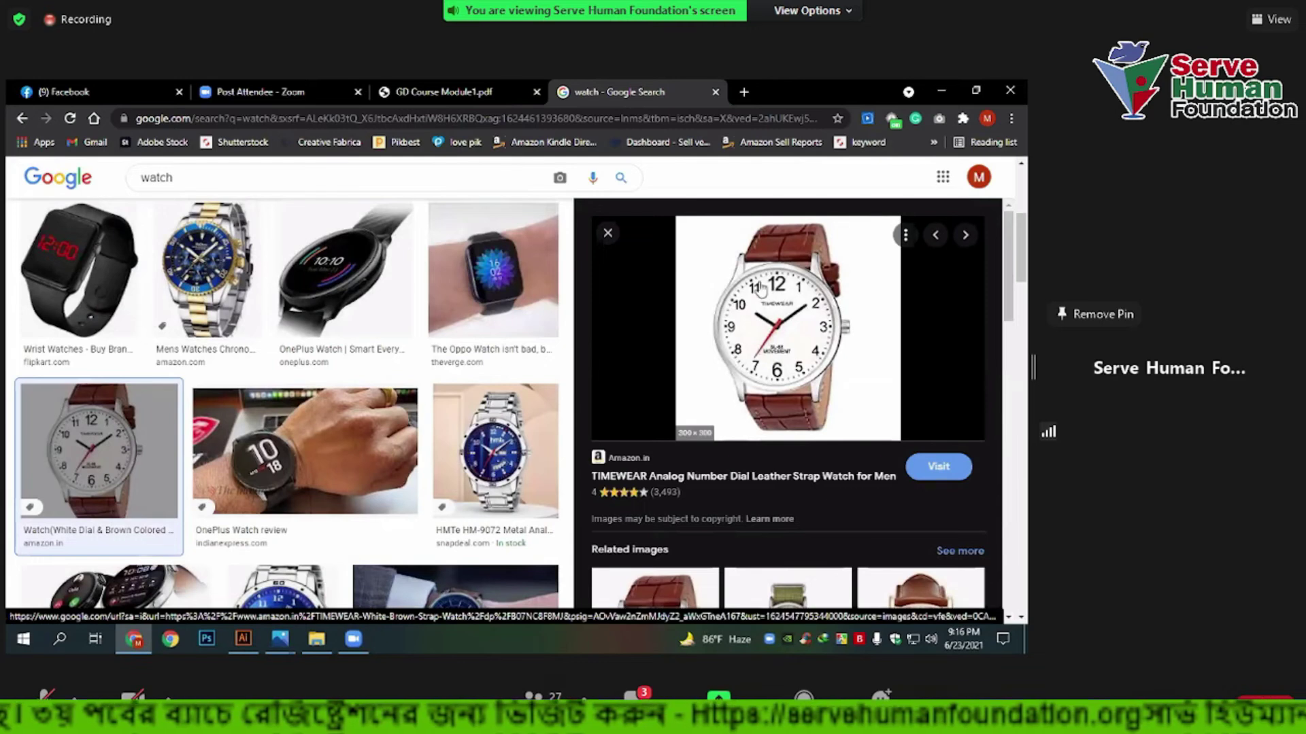
pyautogui.rightClick(780, 311)
pyautogui.click(816, 484)
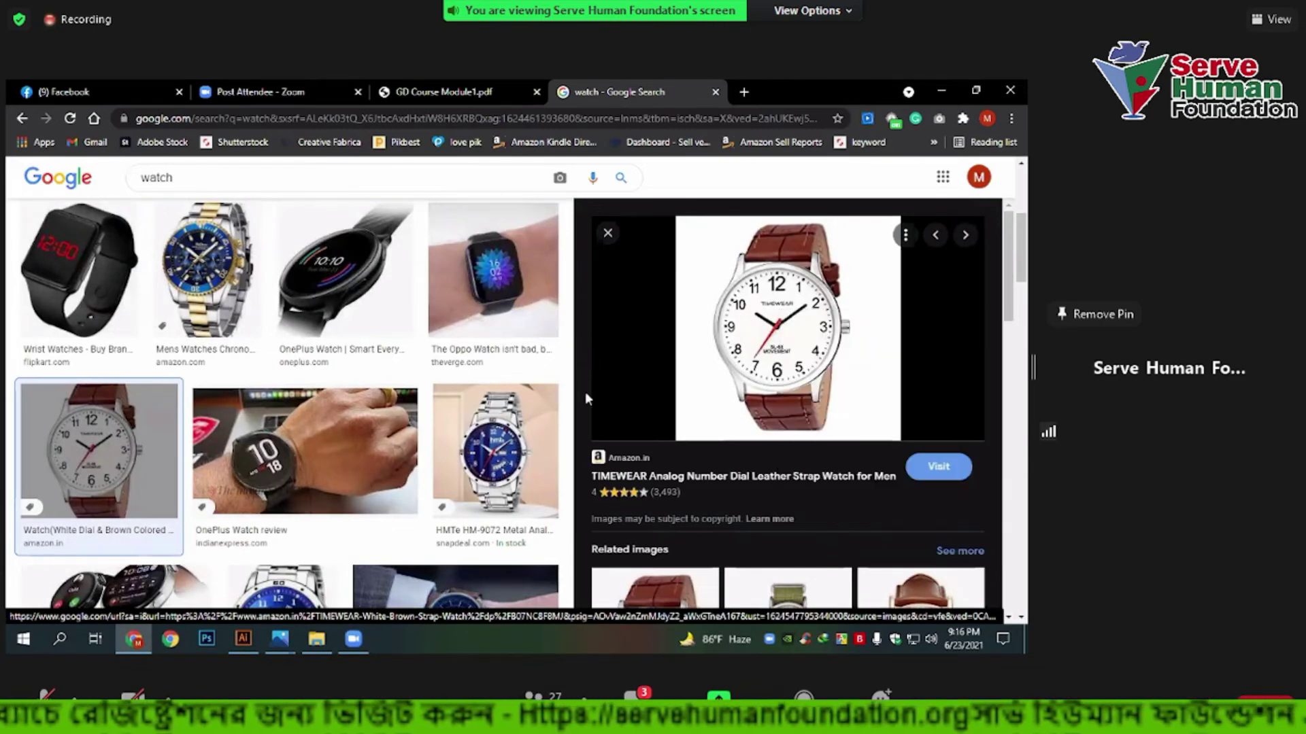
# Paste the TIMEWEAR watch photo into Illustrator and place it right of the artboard.
pyautogui.hotkey('alt', 'Tab')
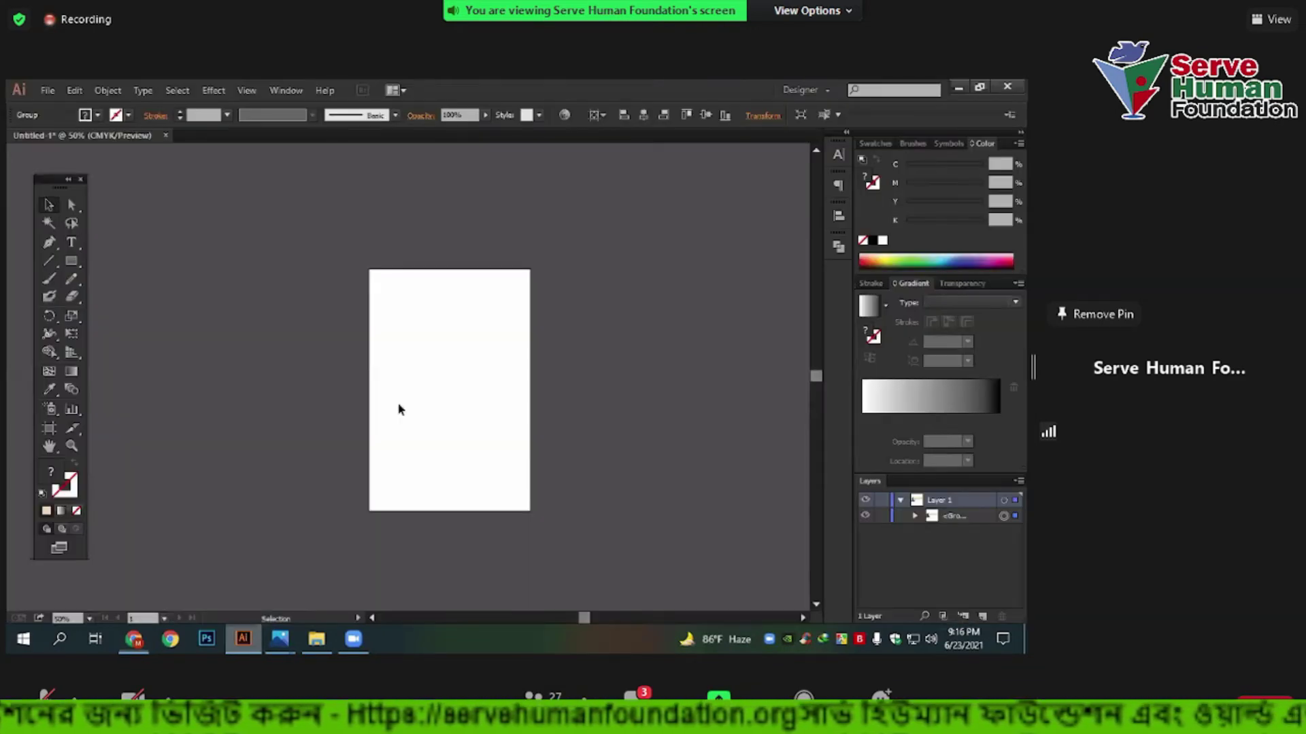
pyautogui.hotkey('ctrl', 'v')
pyautogui.moveTo(407, 378)
pyautogui.mouseDown()
pyautogui.moveTo(621, 346)
pyautogui.moveTo(789, 378)
pyautogui.mouseUp()
pyautogui.scroll(2, 621, 345)
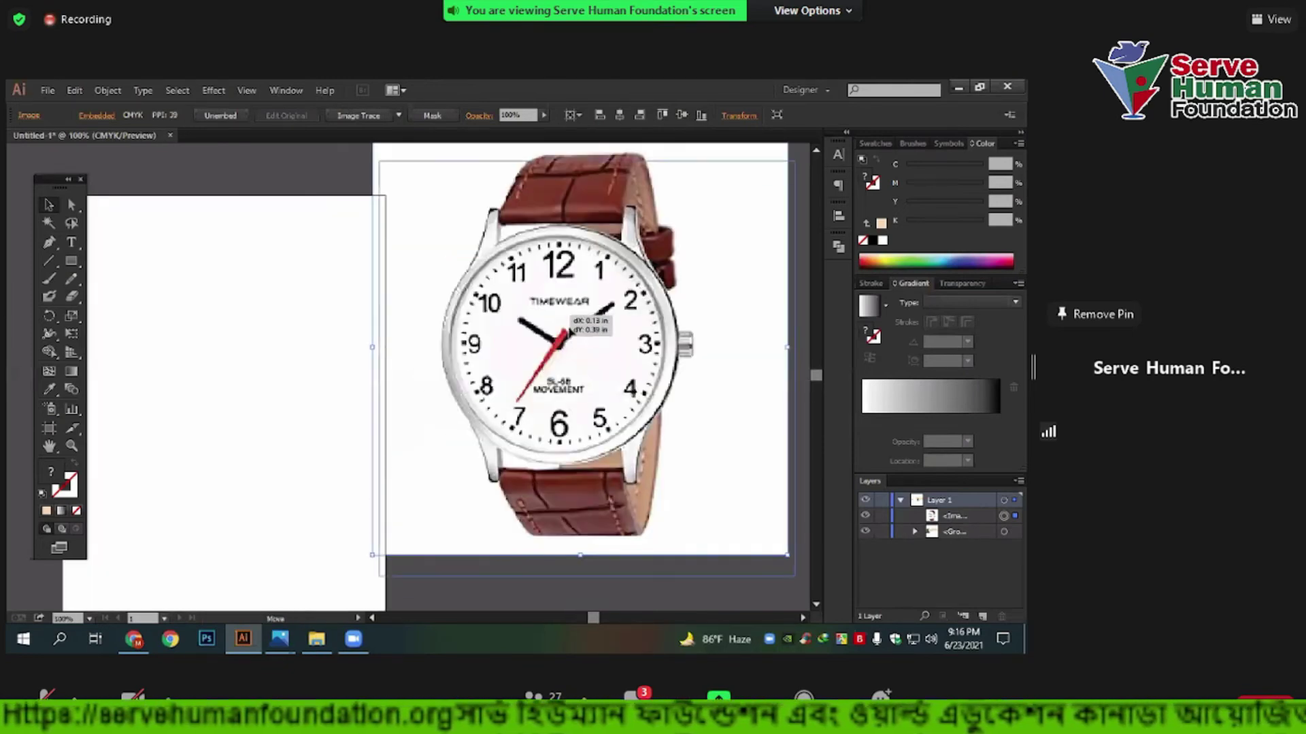
pyautogui.moveTo(561, 250); pyautogui.dragTo(573, 298)
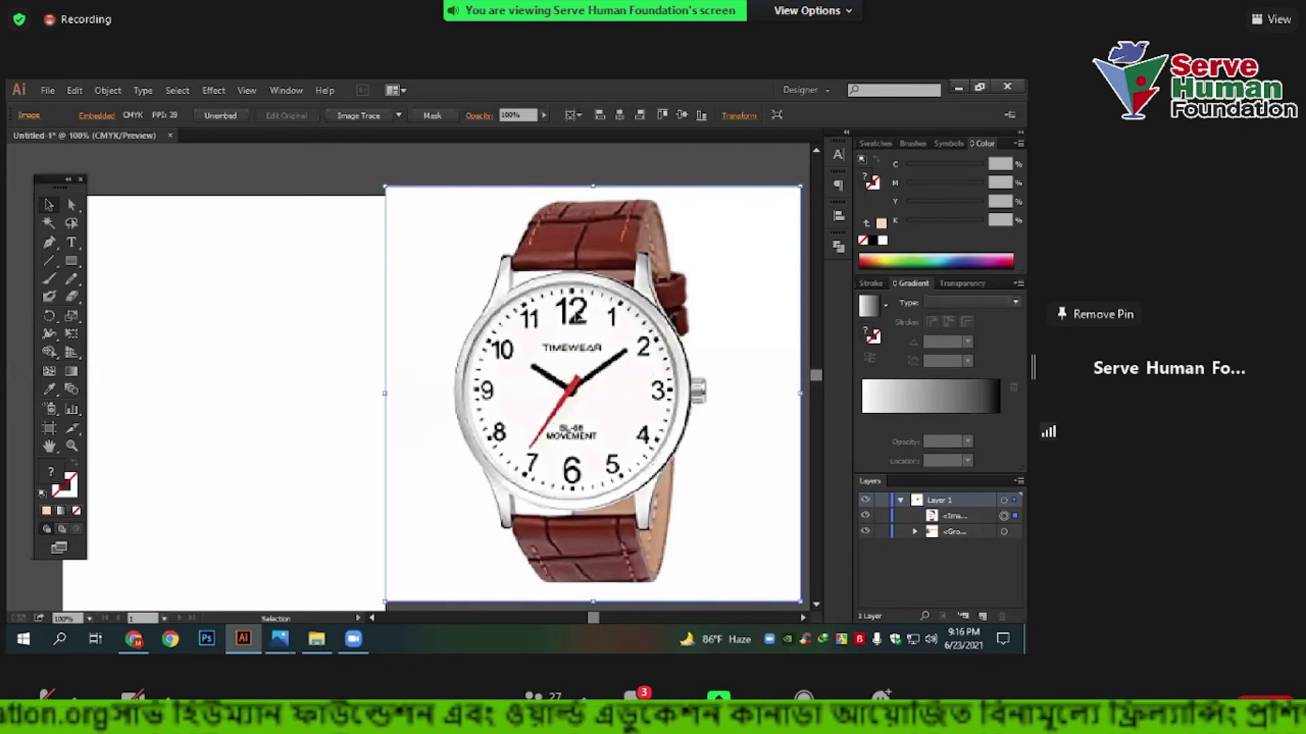
pyautogui.moveTo(548, 294); pyautogui.dragTo(597, 329)
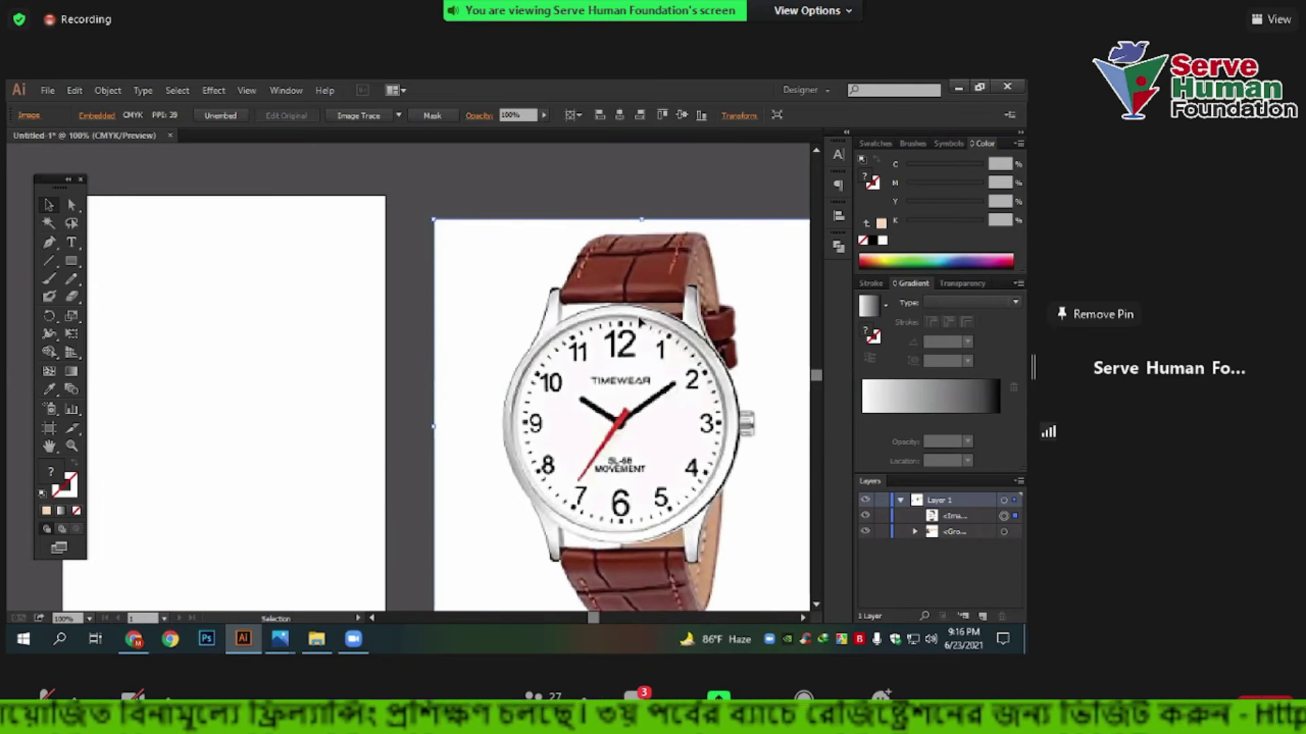
pyautogui.click(259, 326)
# Draw a short vertical line on the blank artboard with the Line Segment tool.
pyautogui.moveTo(583, 352); pyautogui.dragTo(621, 295)
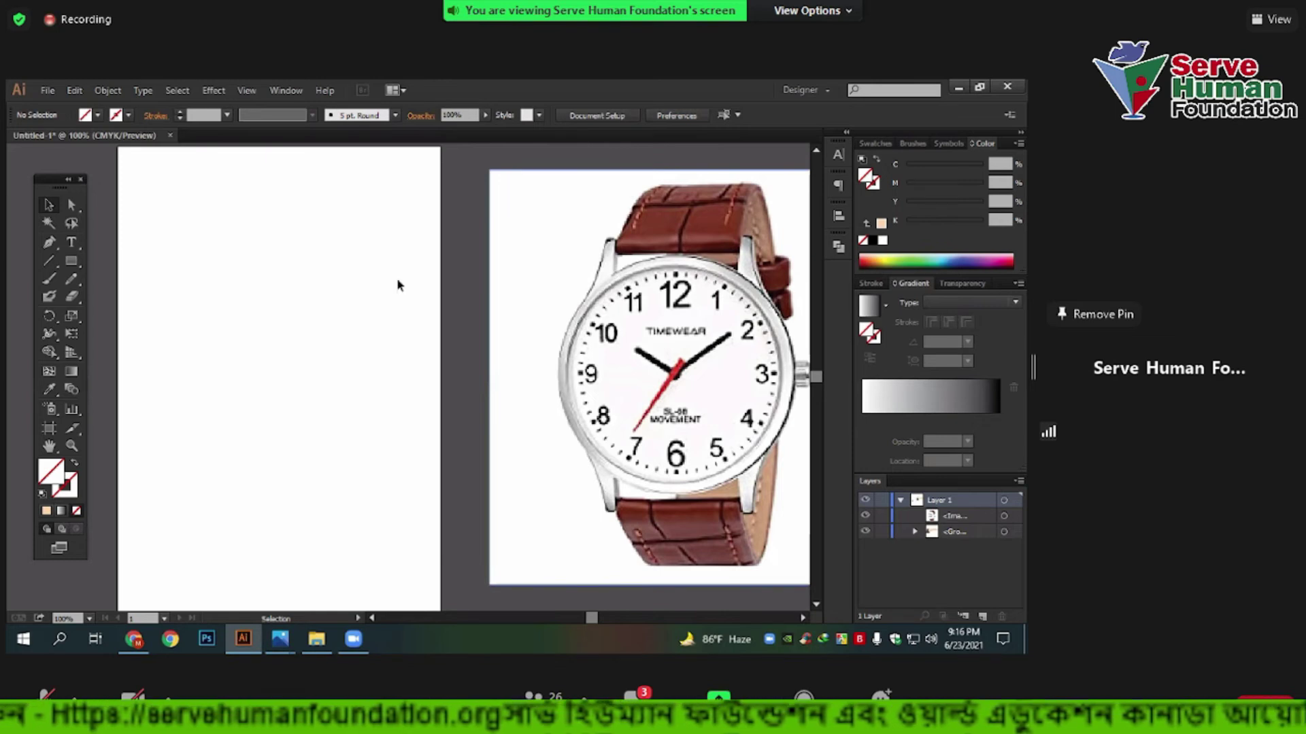
pyautogui.click(49, 261)
pyautogui.moveTo(251, 247); pyautogui.dragTo(250, 268)
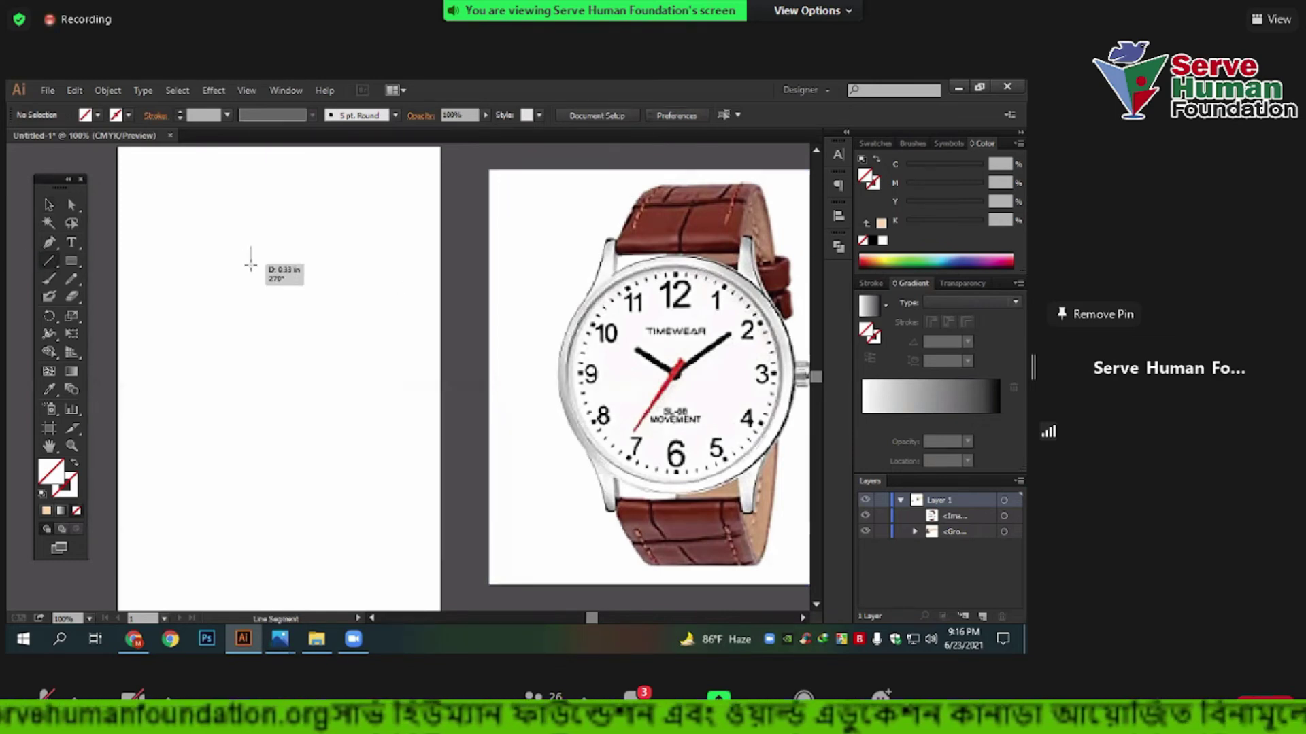
# Give the line a black stroke and shorten it from its top end.
pyautogui.click(68, 486)
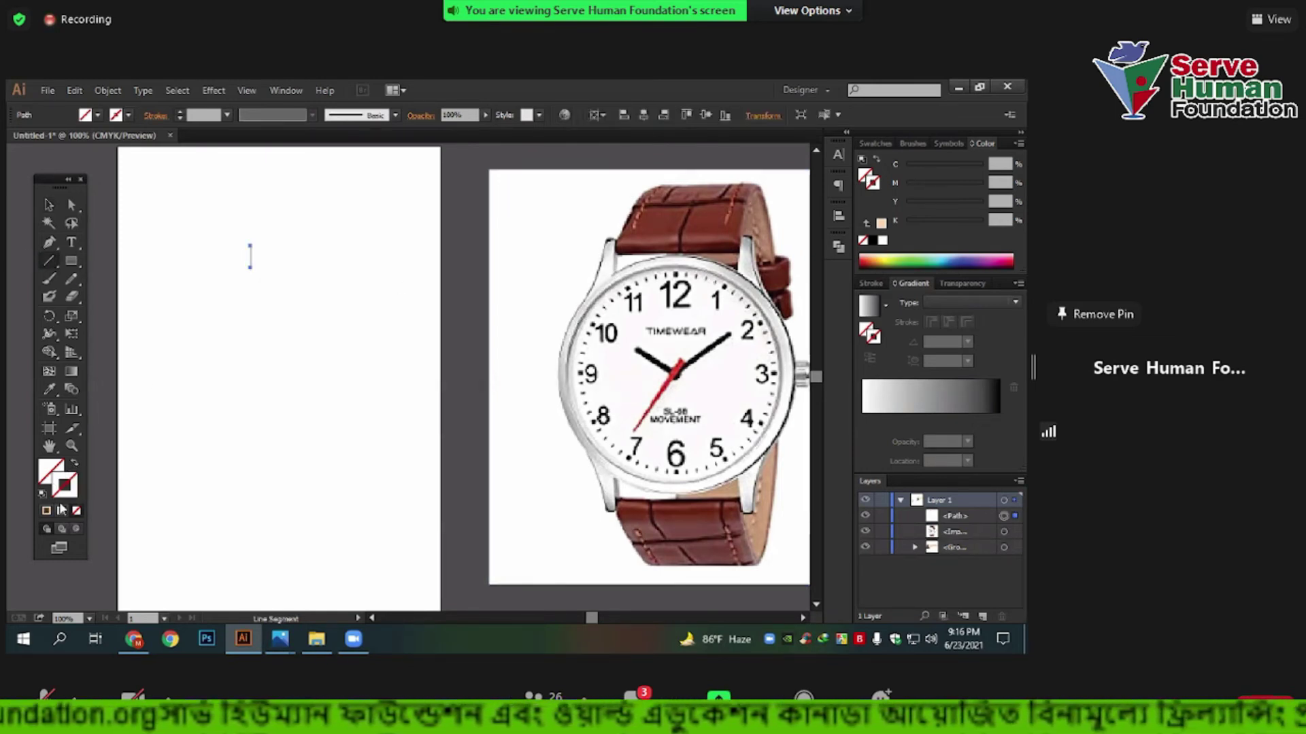
pyautogui.click(871, 241)
pyautogui.press('v')
pyautogui.click(363, 227)
pyautogui.hotkey('ctrl', '+')
pyautogui.hotkey('ctrl', '+')
pyautogui.hotkey('ctrl', '+')
pyautogui.moveTo(335, 271); pyautogui.dragTo(339, 340)
pyautogui.click(343, 361)
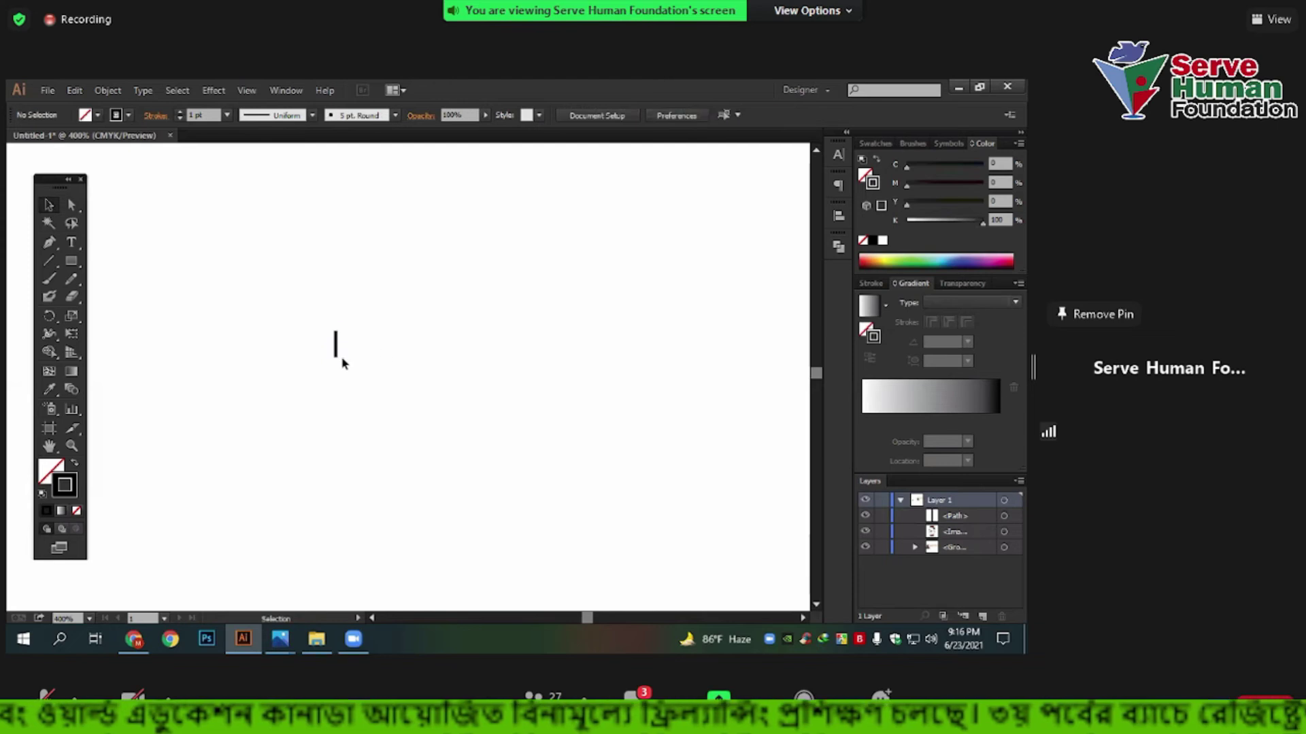
pyautogui.hotkey('ctrl', '-')
pyautogui.hotkey('ctrl', '-')
pyautogui.hotkey('ctrl', '-')
# Increase the line's stroke weight in the Control bar so it becomes a small black bar.
pyautogui.click(333, 359)
pyautogui.hotkey('ctrl', '+')
pyautogui.hotkey('ctrl', '+')
pyautogui.hotkey('ctrl', '+')
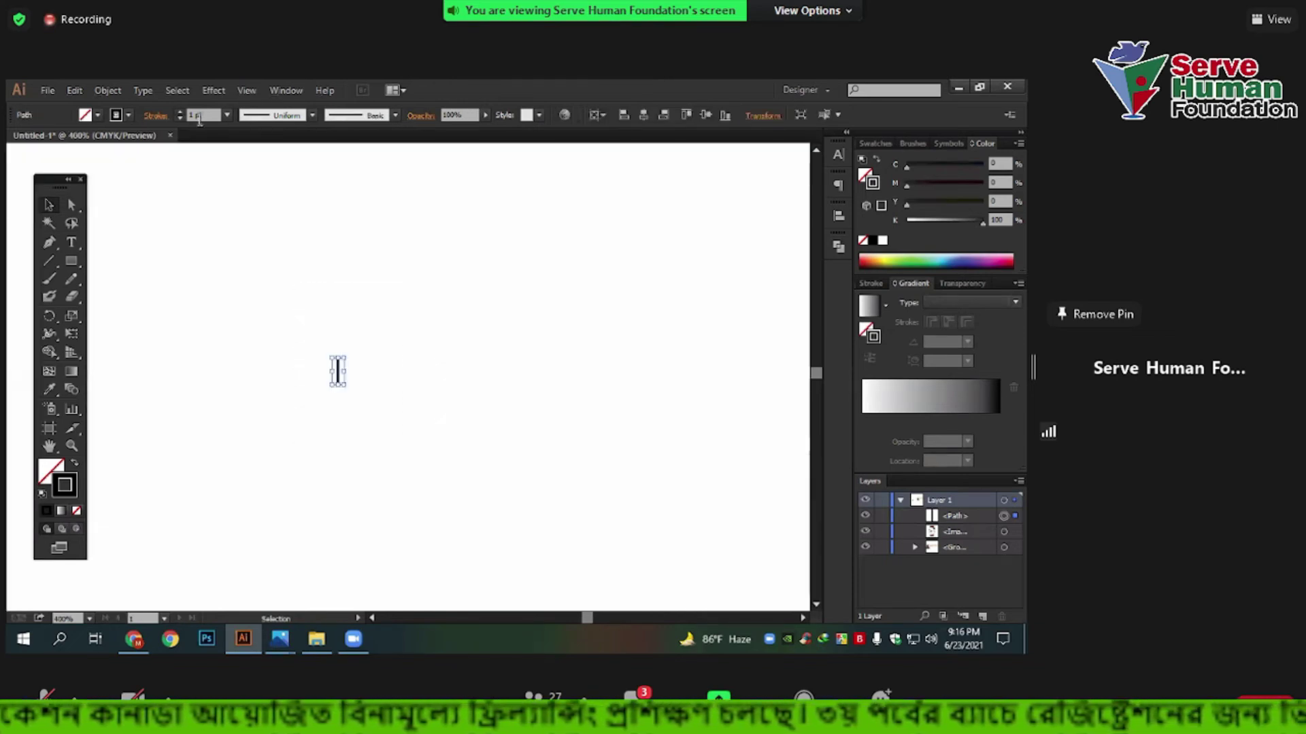
pyautogui.click(181, 112)
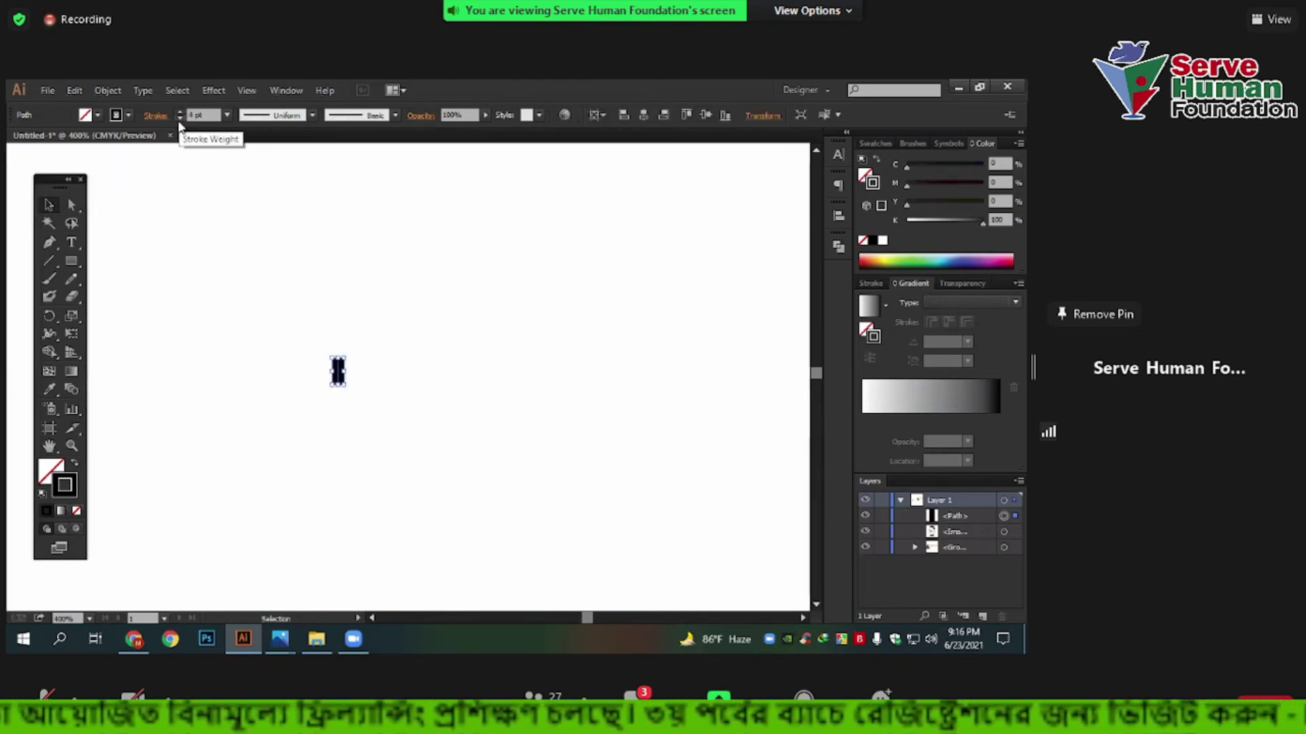
pyautogui.click(179, 119)
pyautogui.scroll(2, 328, 354)
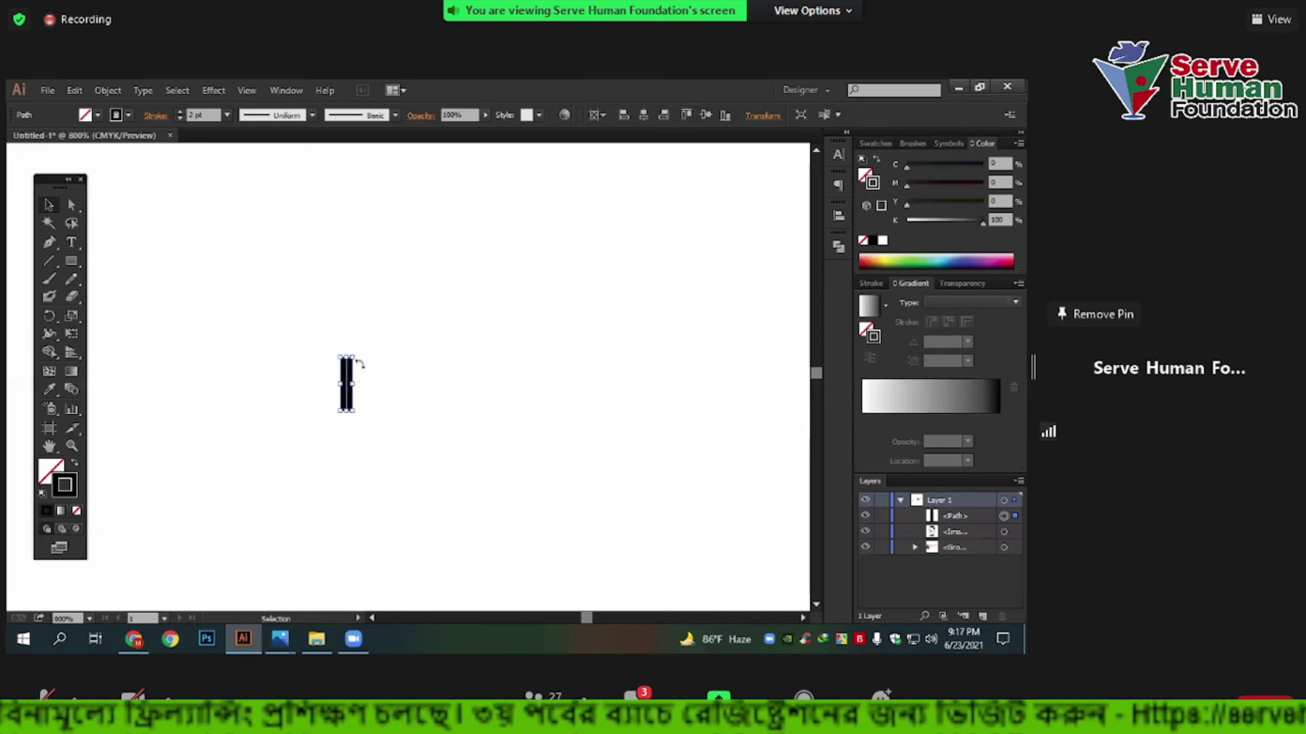
pyautogui.click(380, 372)
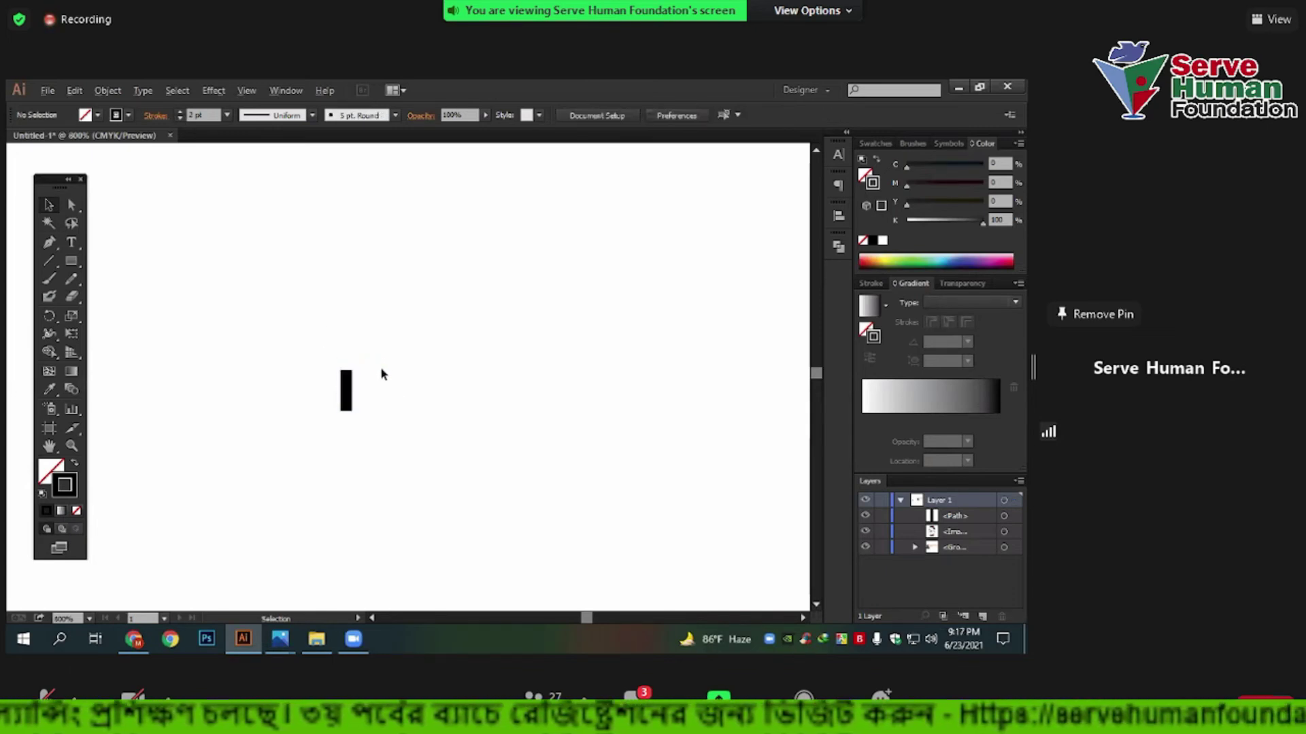
pyautogui.scroll(-5, 381, 373)
pyautogui.moveTo(340, 342); pyautogui.dragTo(440, 421)
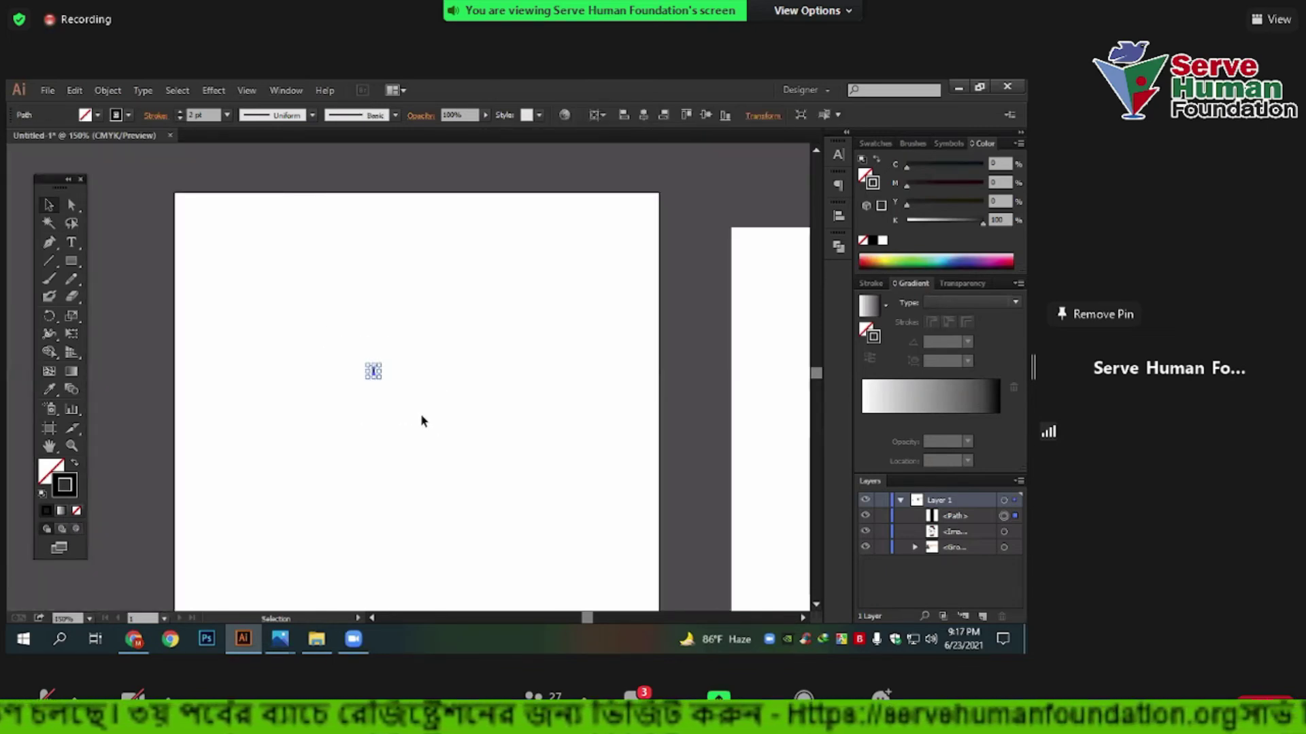
pyautogui.moveTo(72, 205); pyautogui.dragTo(141, 234)
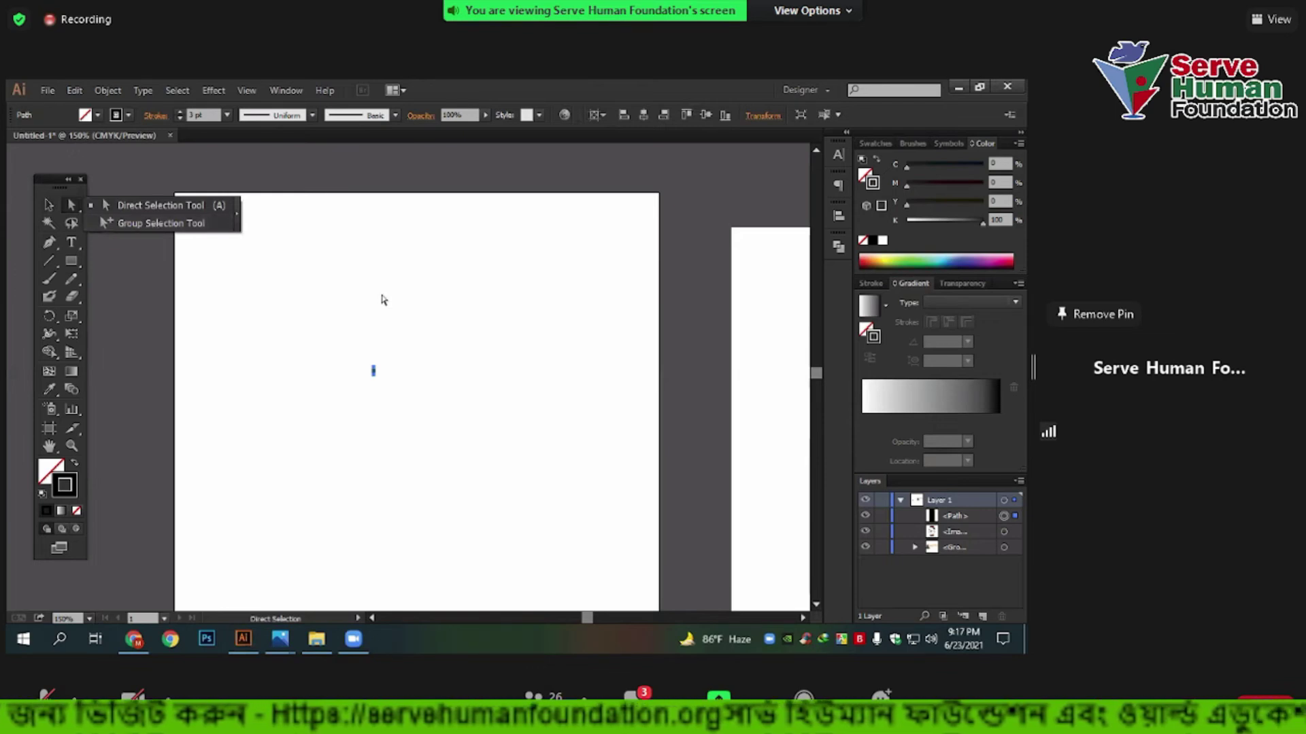
# Zoom and pan around the small black bar to inspect it, then select it.
pyautogui.click(397, 300)
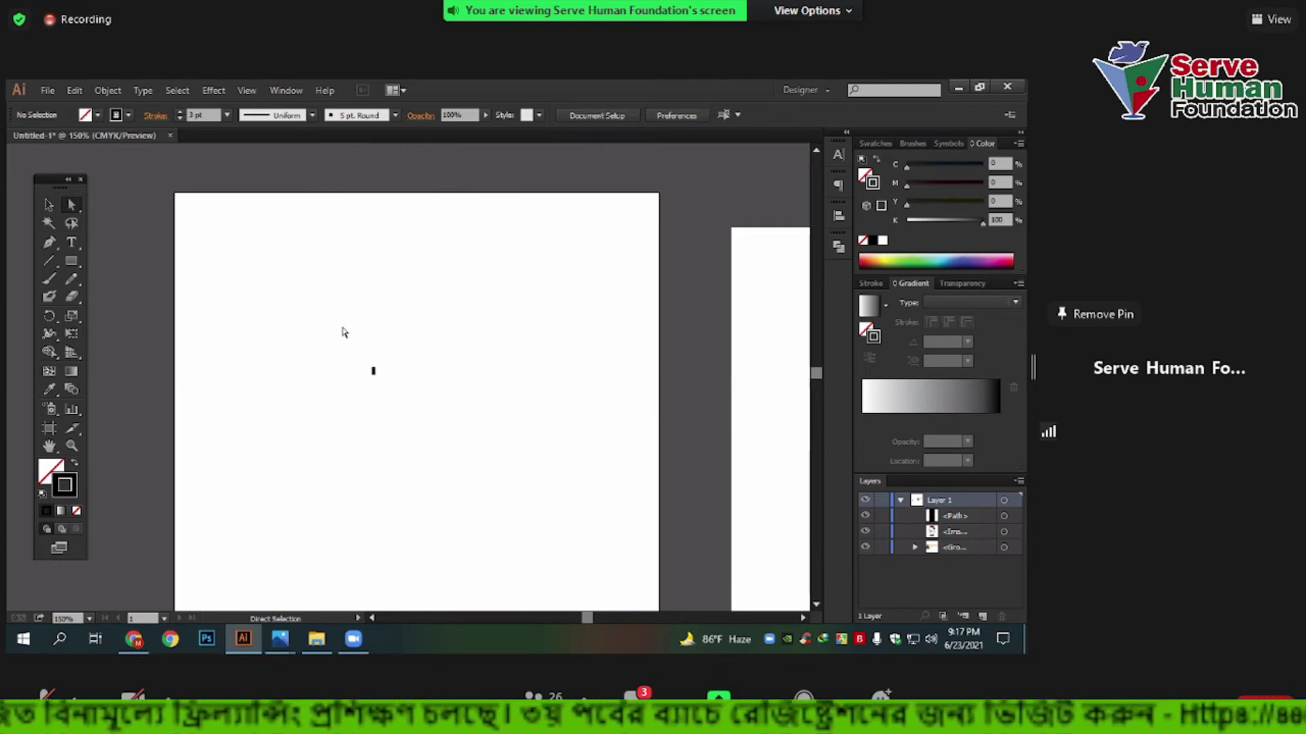
pyautogui.moveTo(317, 225); pyautogui.dragTo(594, 312)
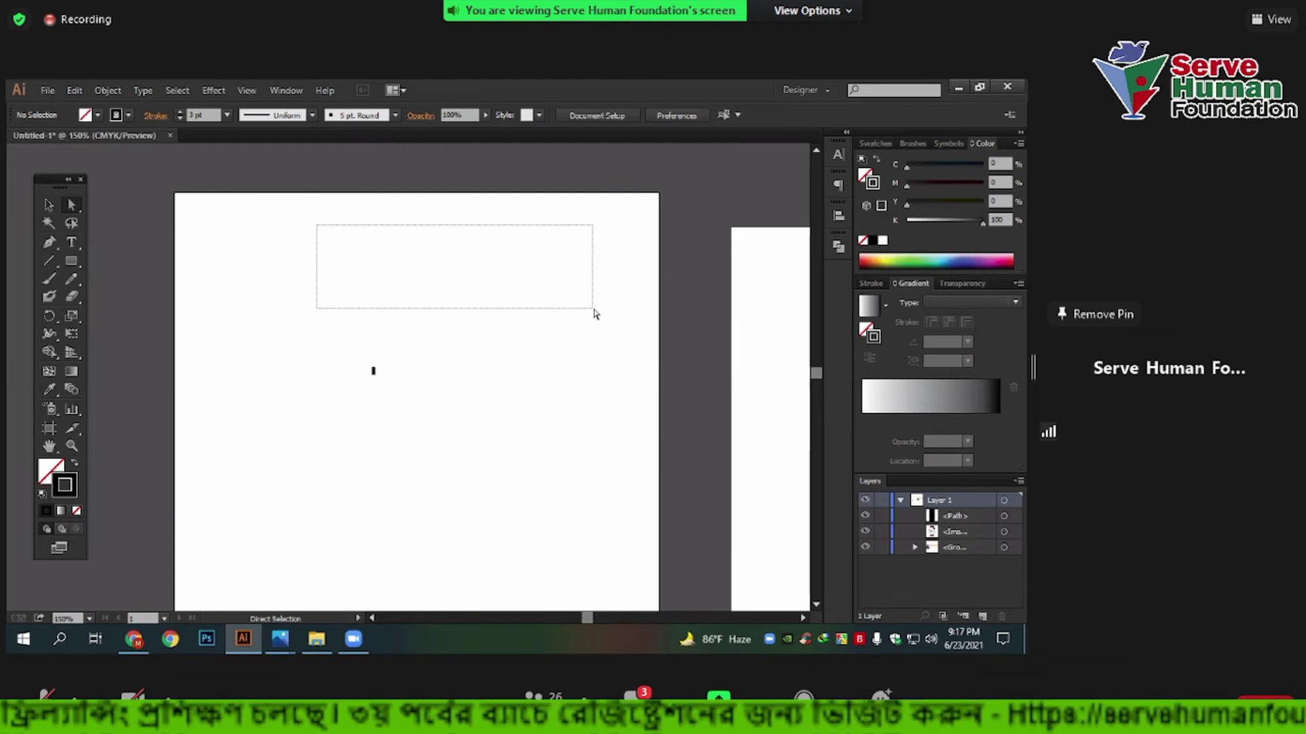
pyautogui.moveTo(264, 209); pyautogui.dragTo(631, 328)
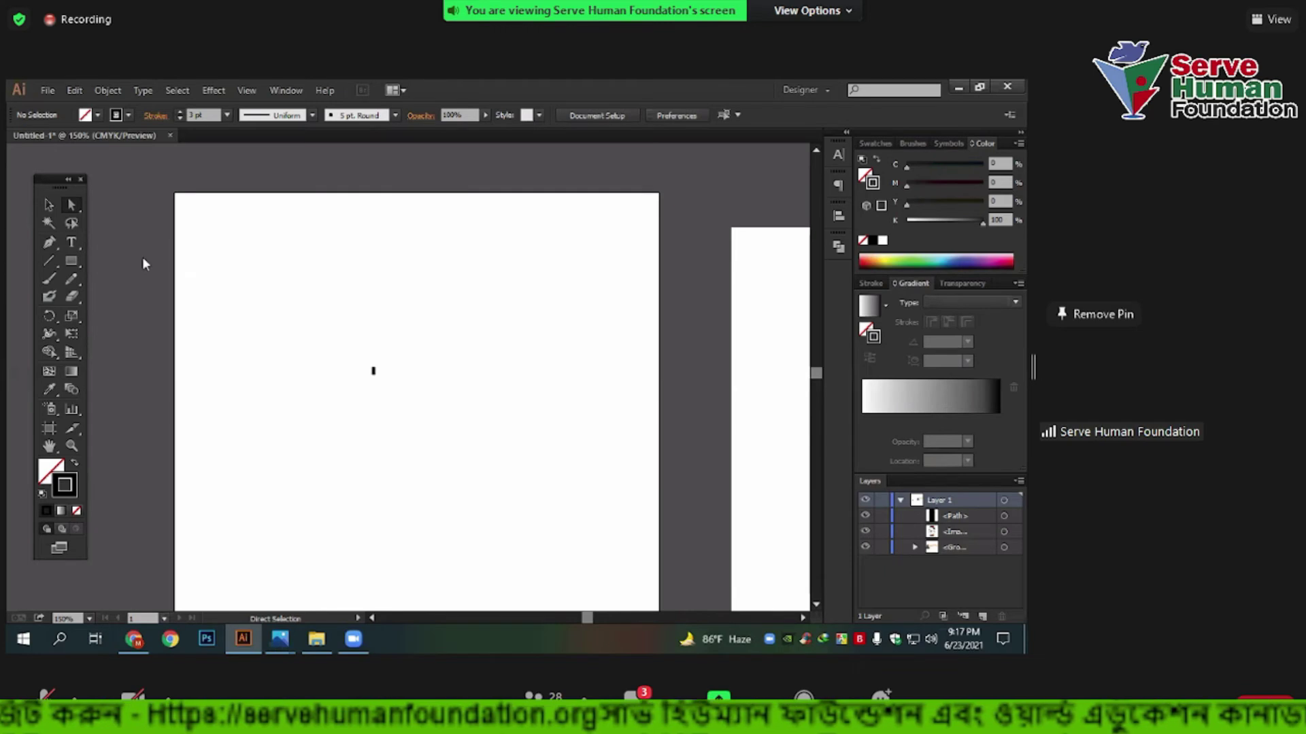
pyautogui.moveTo(448, 318); pyautogui.dragTo(517, 393)
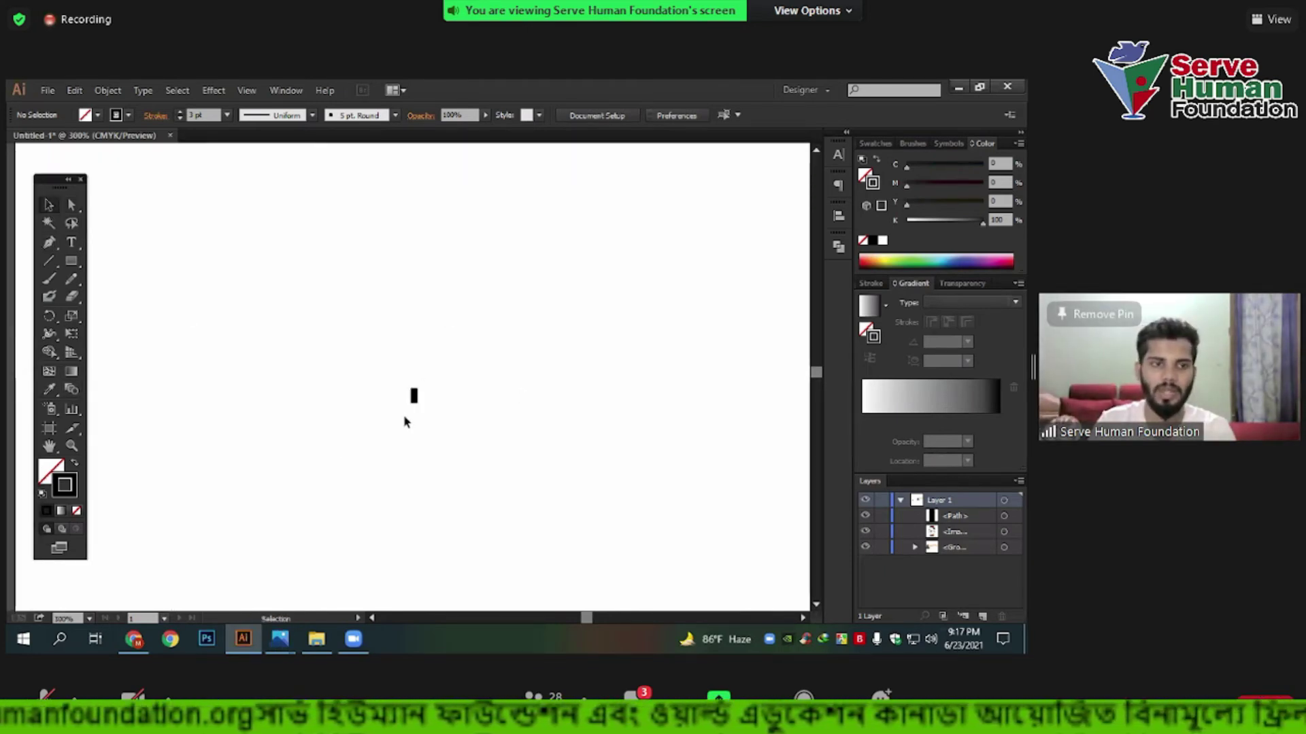
pyautogui.scroll(-3, 438, 384)
pyautogui.scroll(-2, 435, 367)
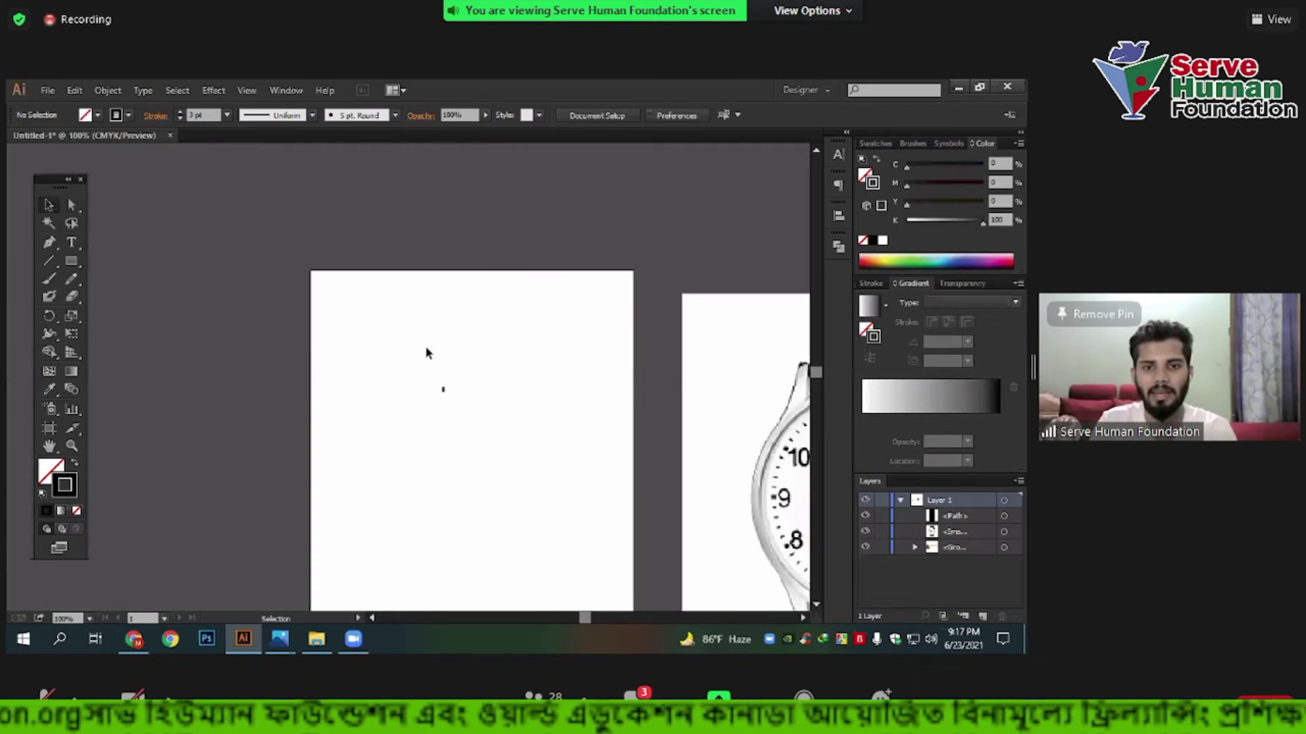
pyautogui.click(441, 389)
pyautogui.scroll(2, 450, 405)
pyautogui.scroll(1, 435, 381)
# Nudge the tick mark slightly right, reselect it, and zoom back out beside the watch photo.
pyautogui.moveTo(436, 379); pyautogui.dragTo(461, 379)
pyautogui.scroll(-2, 484, 427)
pyautogui.click(440, 481)
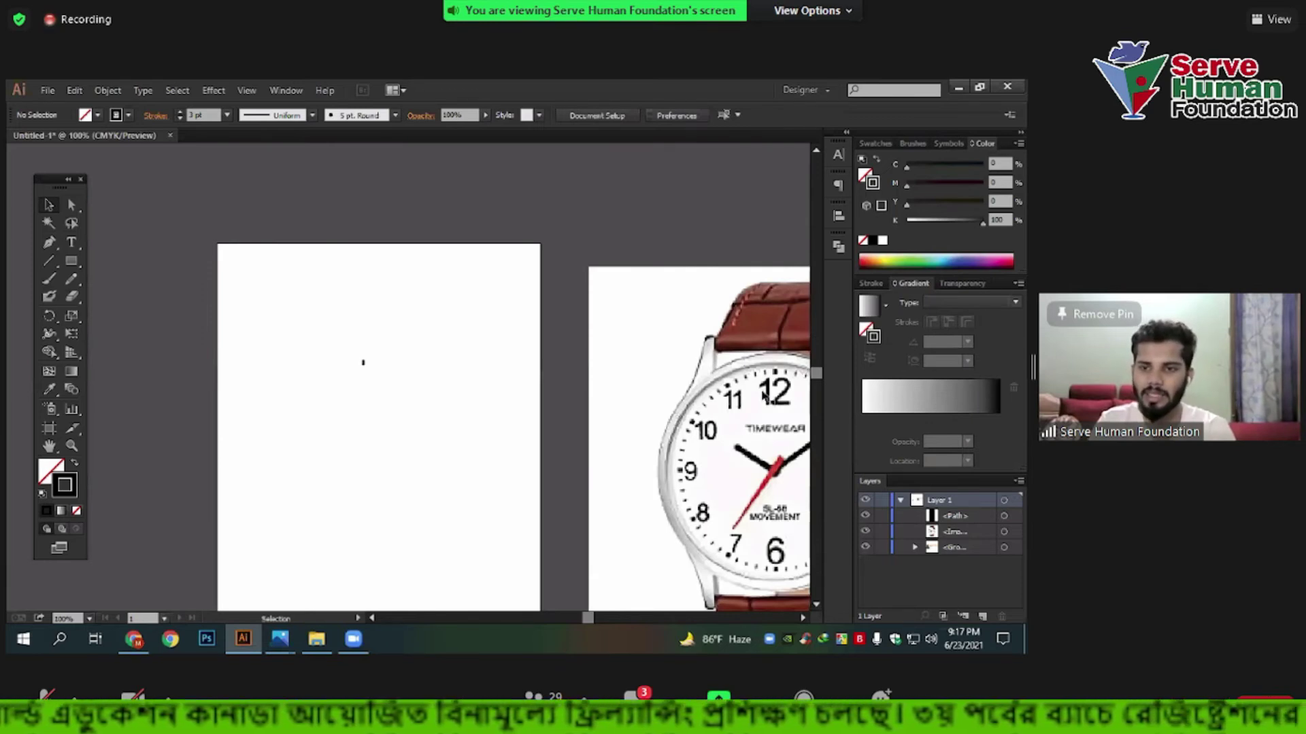
pyautogui.scroll(2, 424, 400)
pyautogui.moveTo(425, 400); pyautogui.dragTo(272, 288)
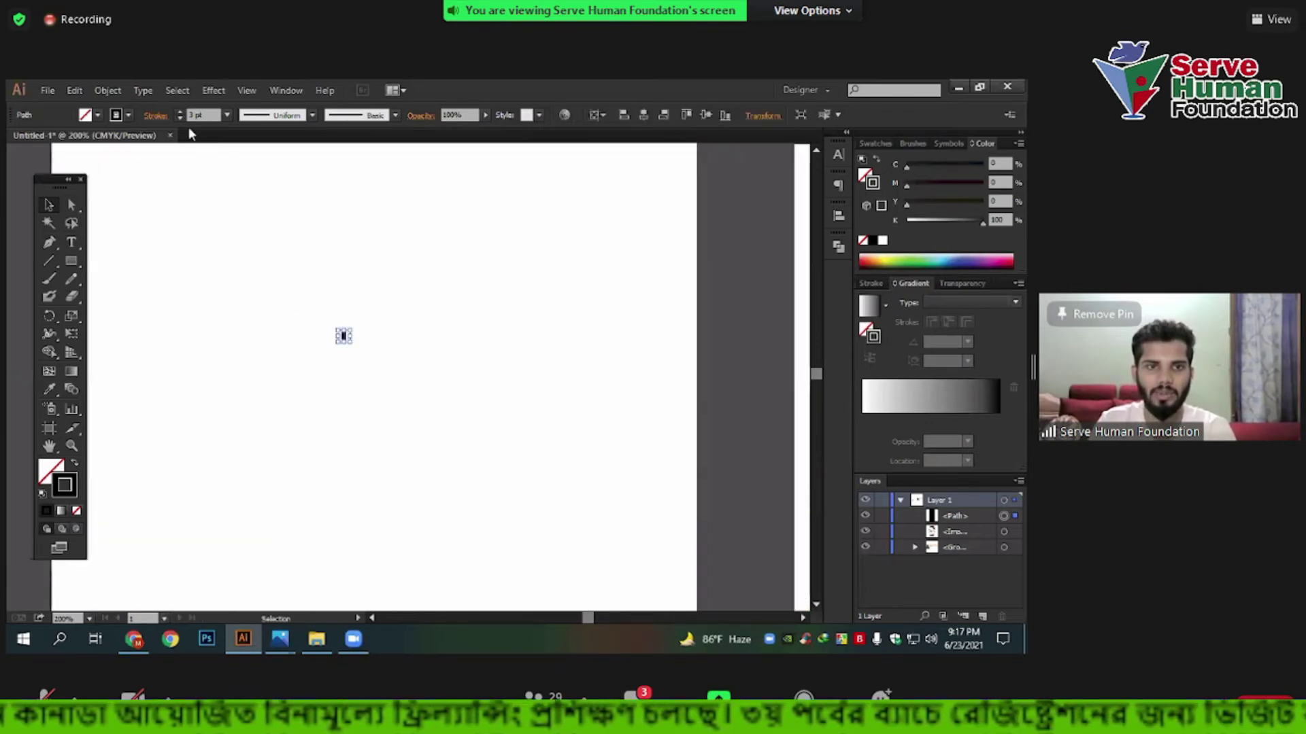
pyautogui.scroll(-1, 317, 341)
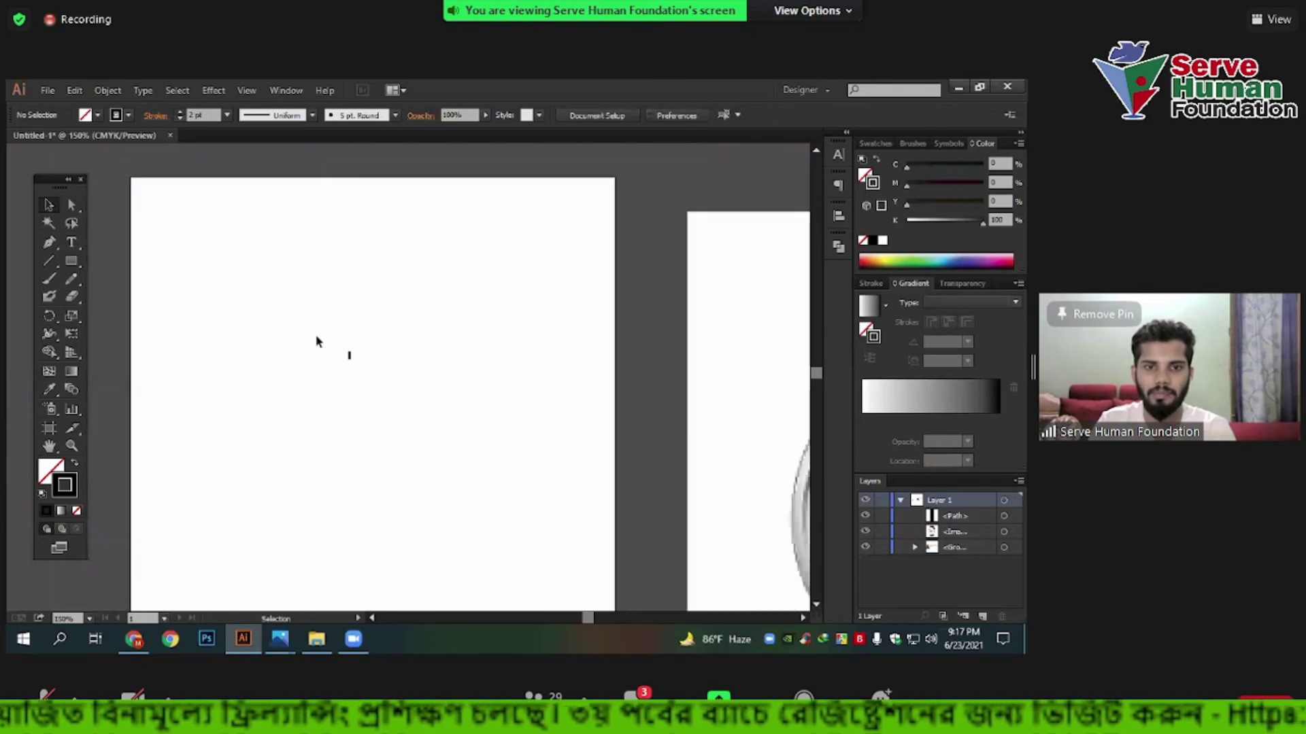
pyautogui.scroll(-2, 414, 429)
# Show rulers with Ctrl+R and check the ruler options under the View menu.
pyautogui.click(283, 366)
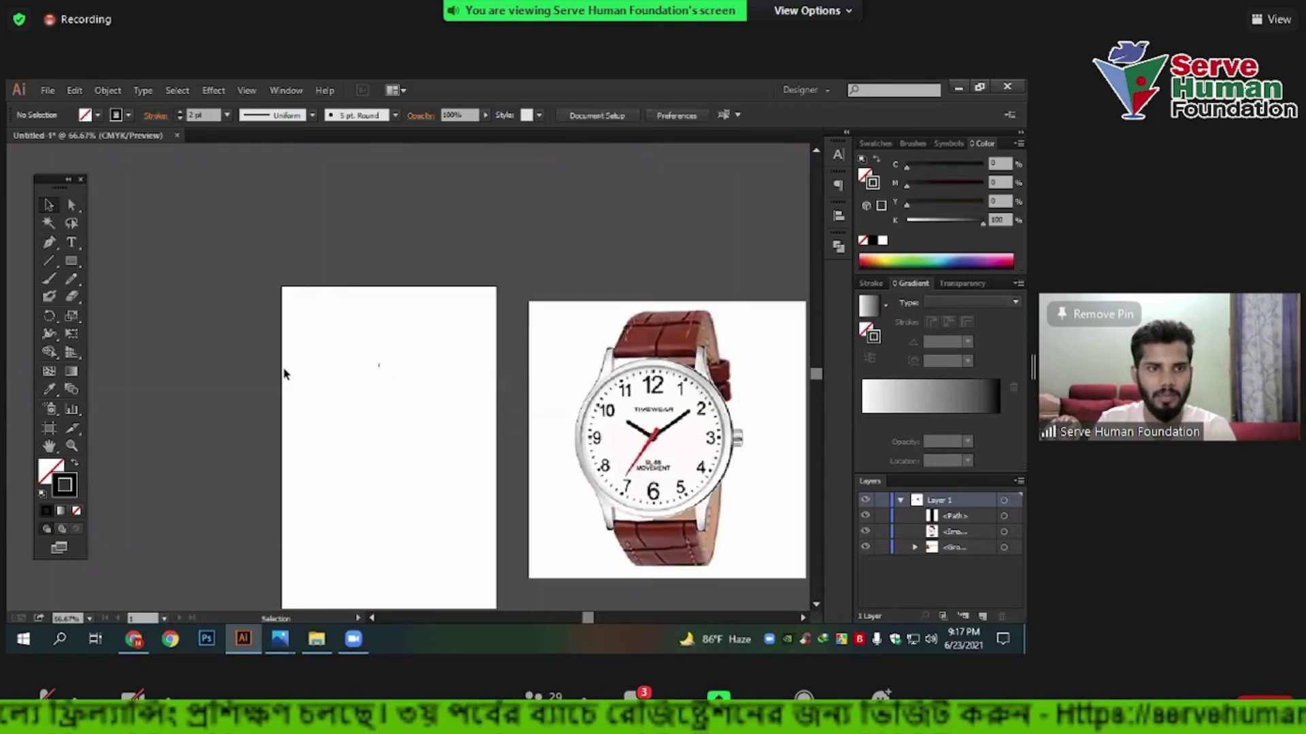
pyautogui.hotkey('ctrl', 'r')
pyautogui.press('v')
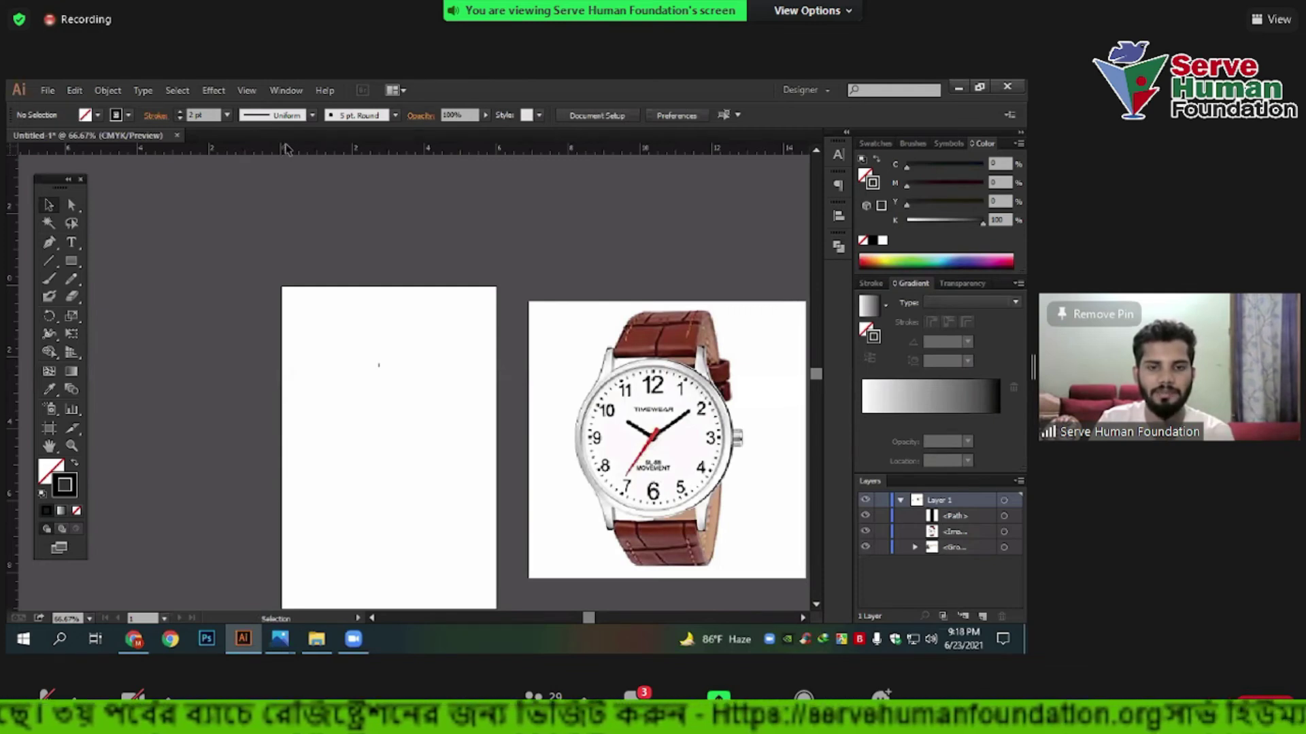
pyautogui.click(274, 91)
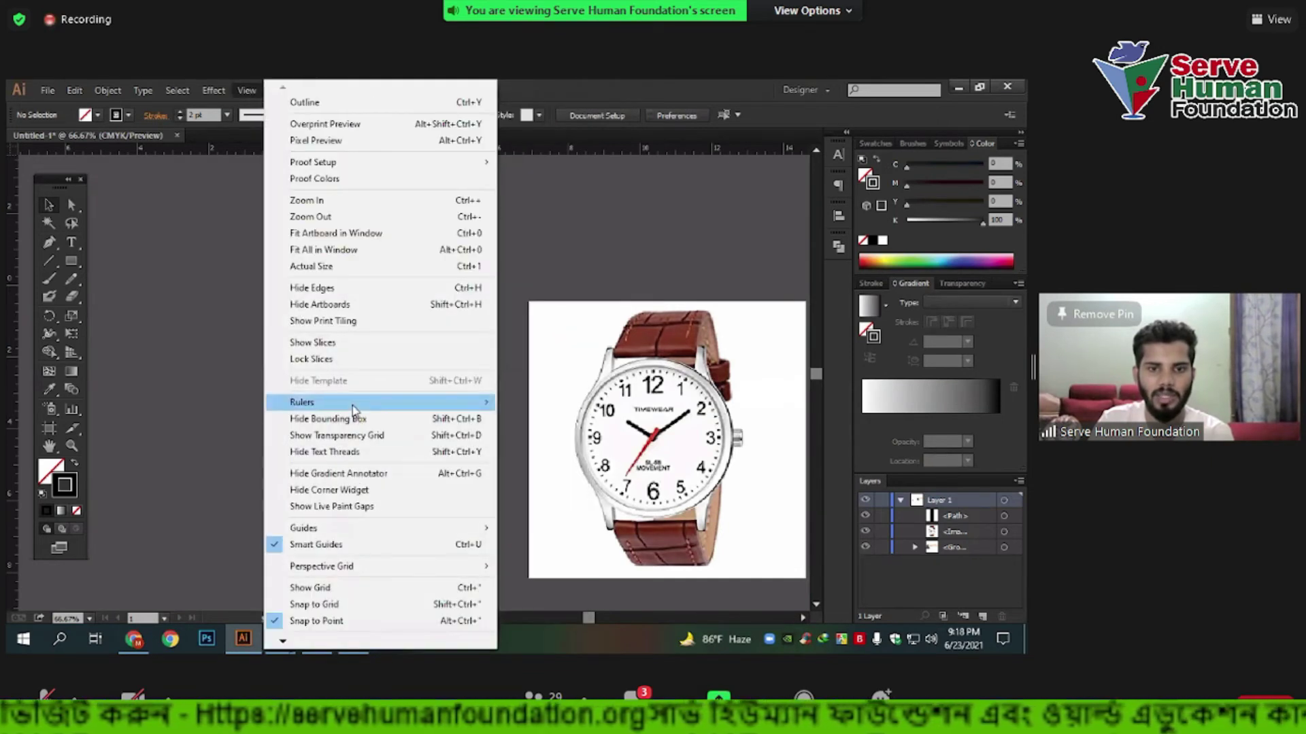
pyautogui.moveTo(302, 401)
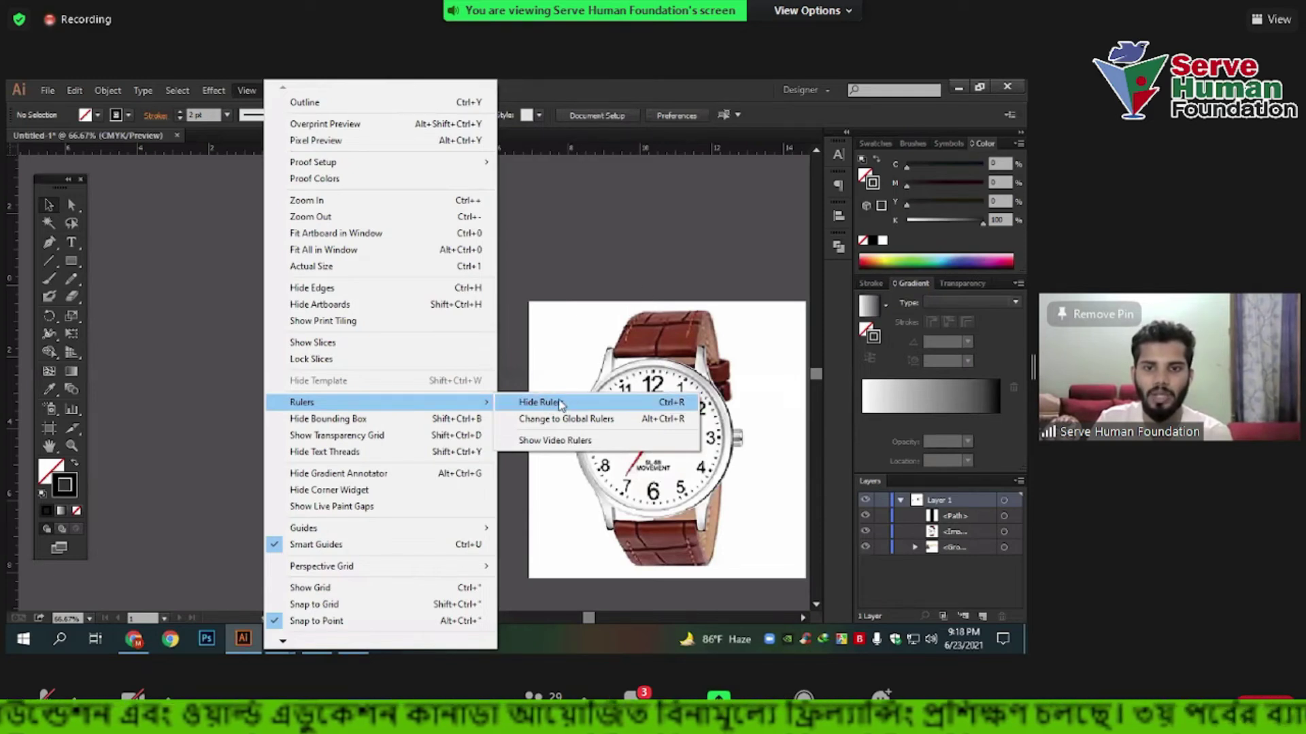
pyautogui.click(535, 265)
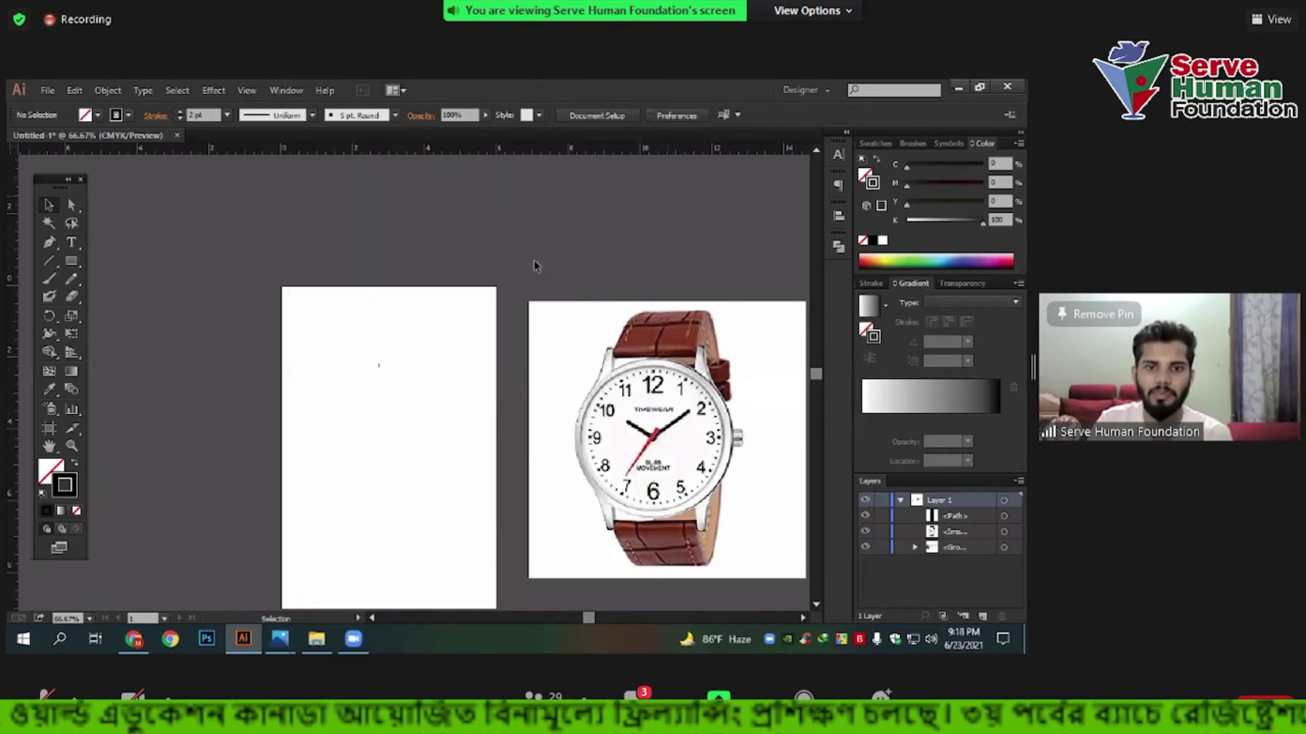
# Marquee-select the small tick mark and zoom in to 150%.
pyautogui.moveTo(350, 293); pyautogui.dragTo(415, 373)
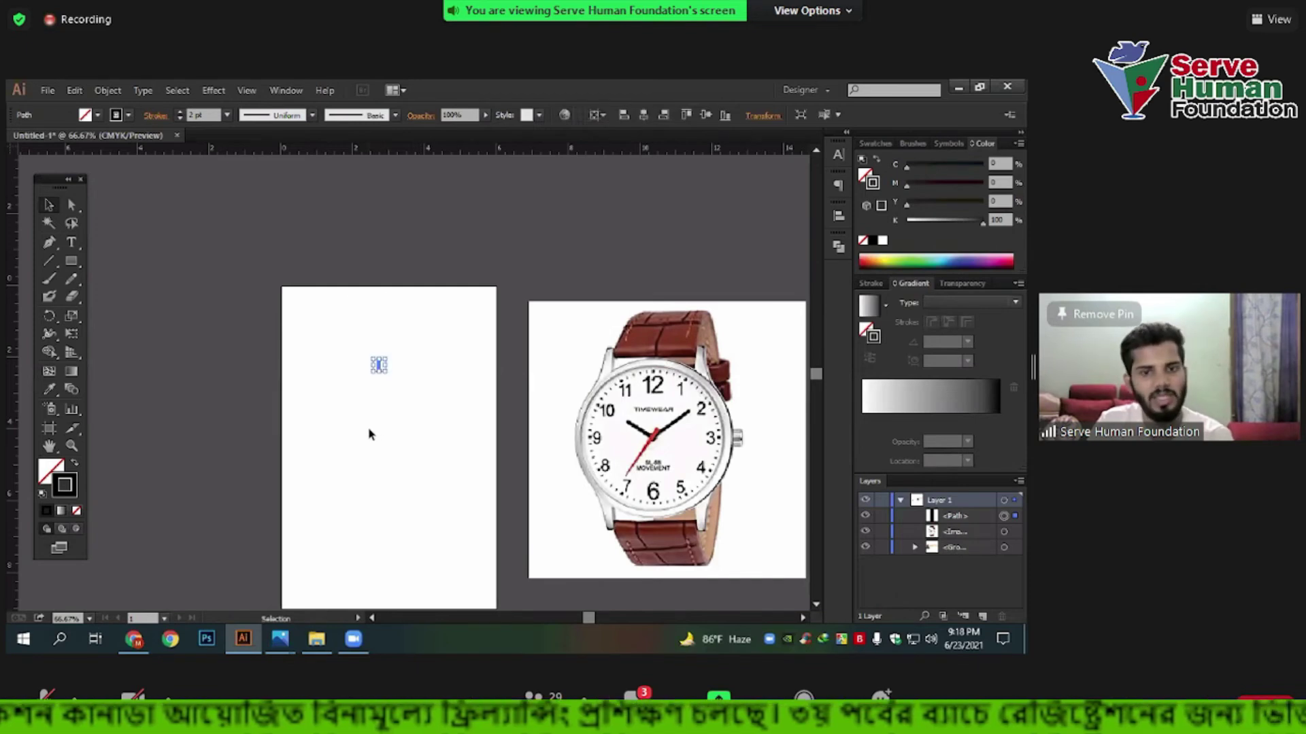
pyautogui.hotkey('ctrl', '+')
pyautogui.hotkey('ctrl', '+')
pyautogui.scroll(3, 367, 423)
pyautogui.scroll(2, 382, 381)
pyautogui.scroll(-1, 391, 354)
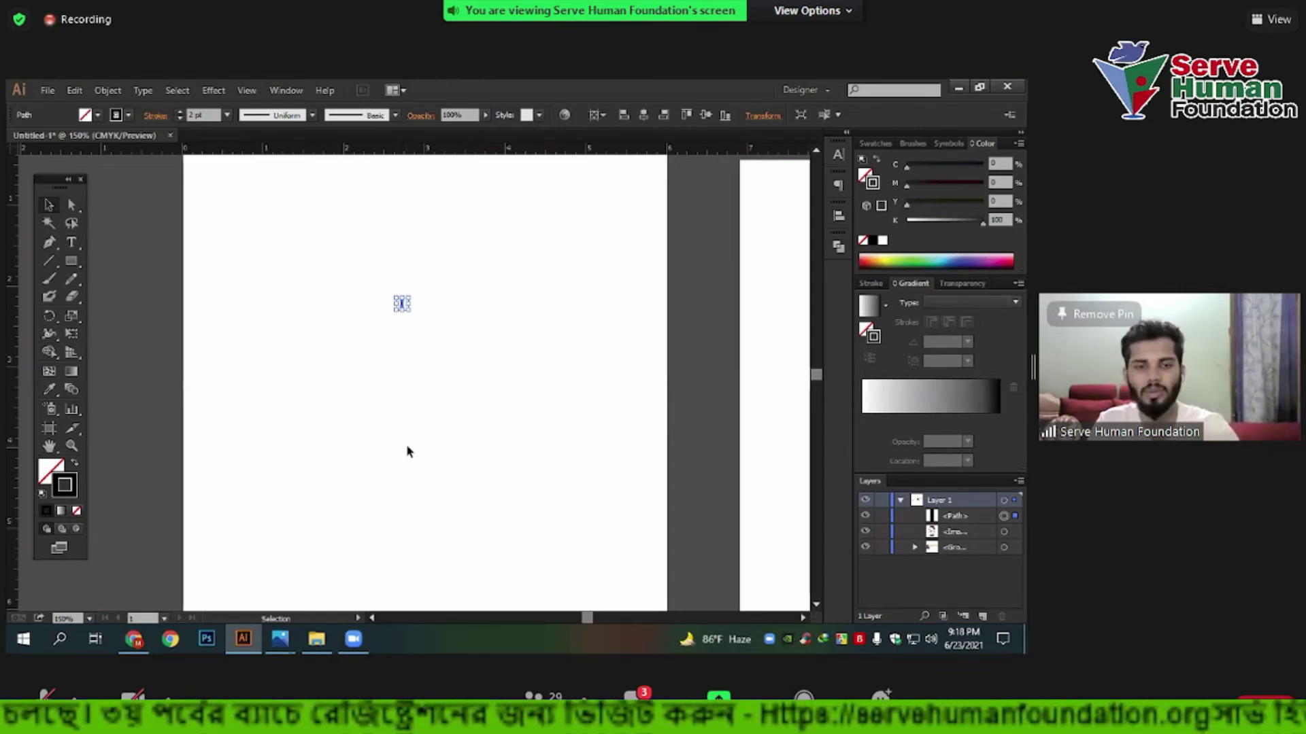
# Try setting a rotation centre below the tick with the Rotate tool, then cancel.
pyautogui.click(49, 315)
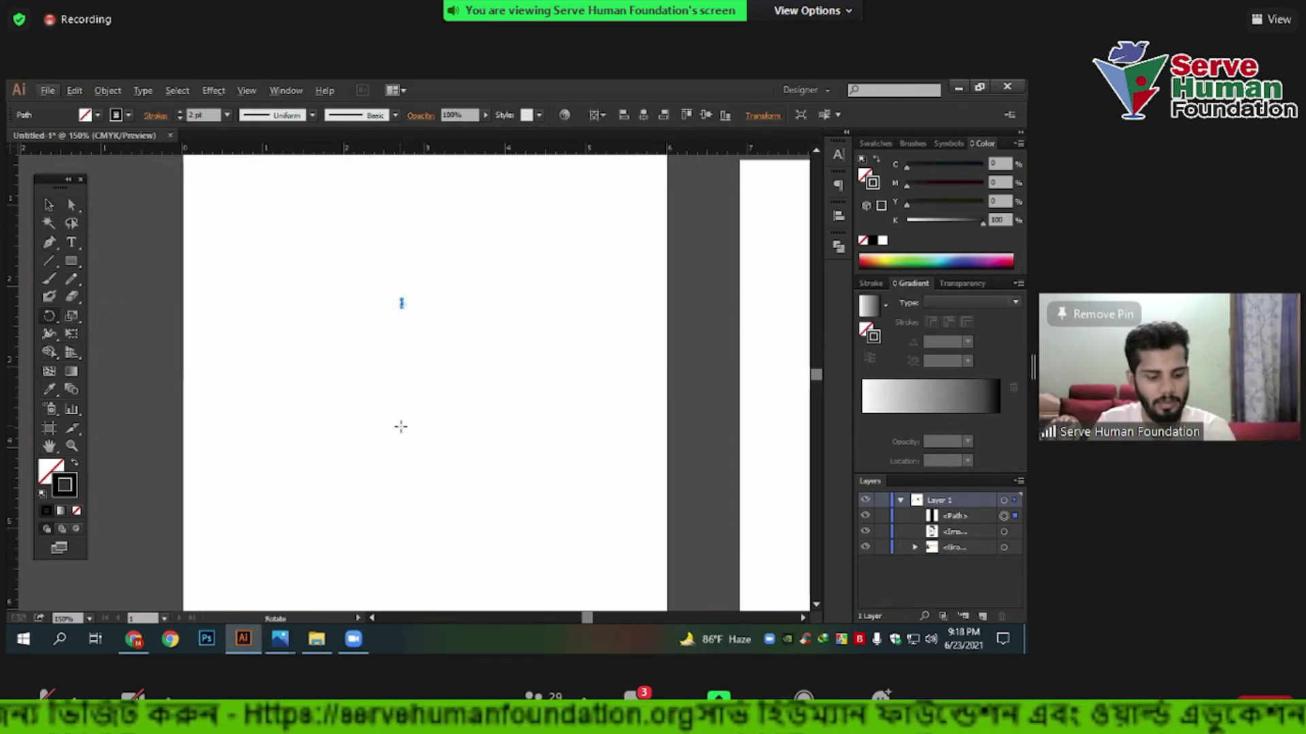
pyautogui.keyDown('alt'); pyautogui.click(401, 453); pyautogui.keyUp('alt')
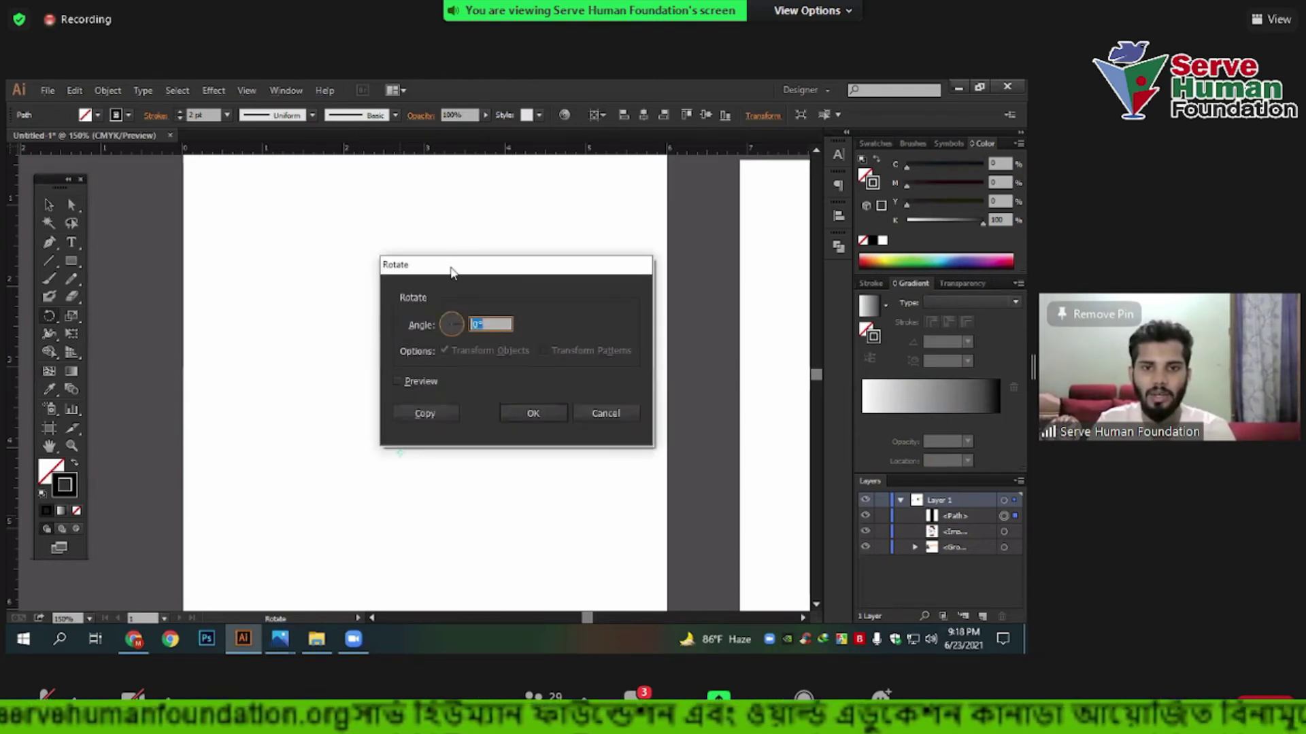
pyautogui.moveTo(451, 272); pyautogui.dragTo(207, 210)
pyautogui.click(362, 351)
pyautogui.keyDown('alt'); pyautogui.scroll(-3, 256, 369); pyautogui.keyUp('alt')
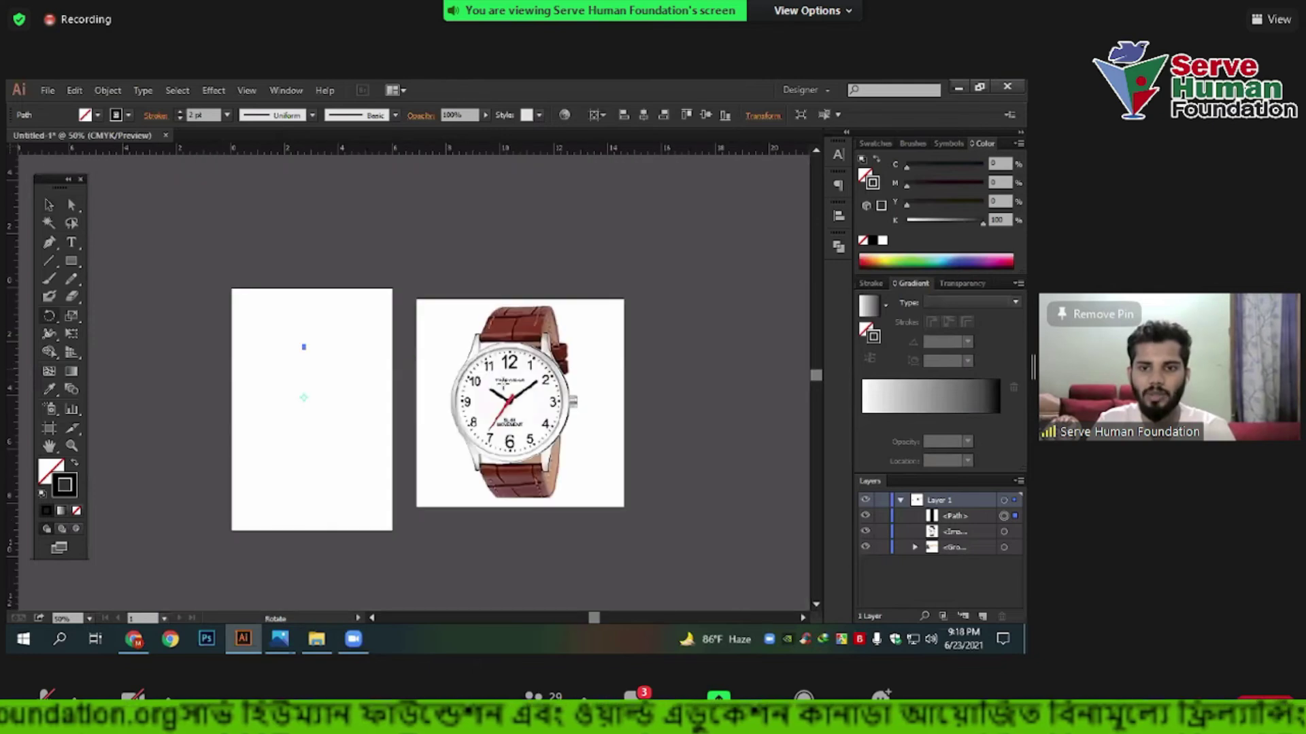
pyautogui.scroll(1, 269, 383)
pyautogui.scroll(1, 269, 384)
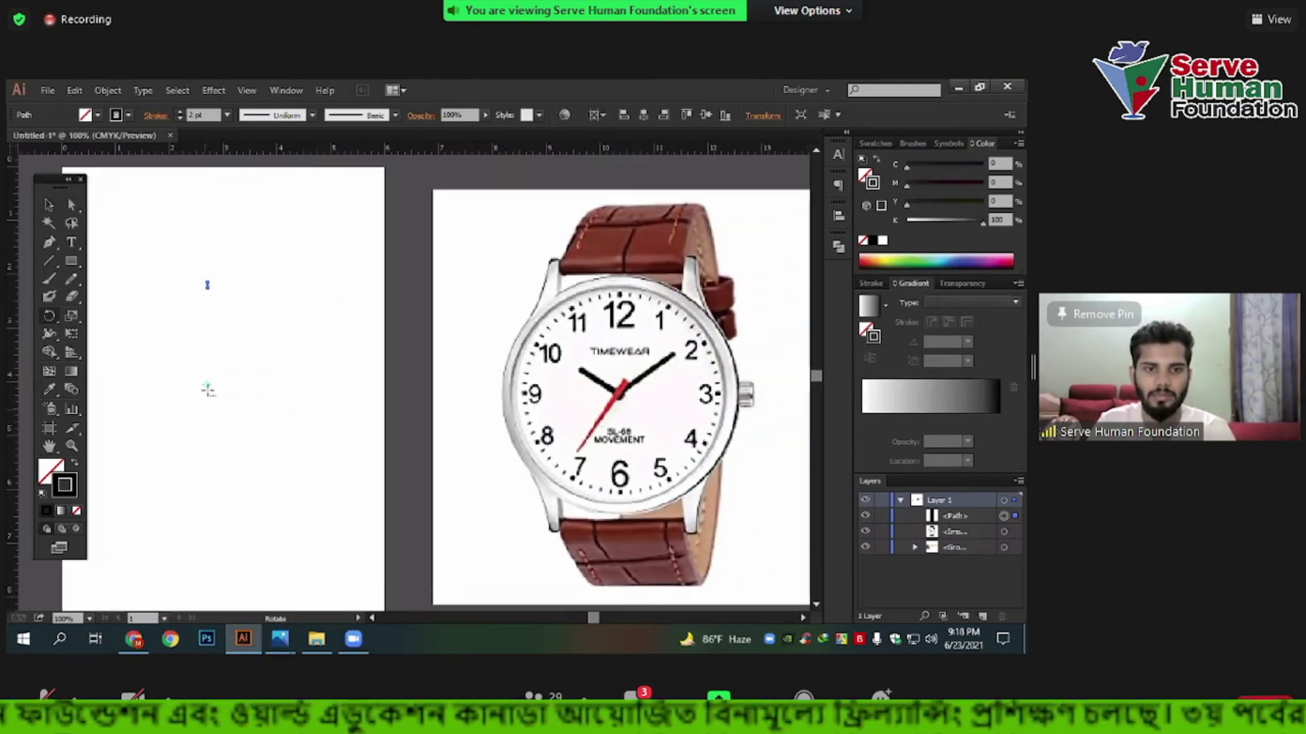
# Alt-click a new rotation centre below the tick and position the Rotate dialog beside the artboard.
pyautogui.keyDown('alt'); pyautogui.click(207, 384); pyautogui.keyUp('alt')
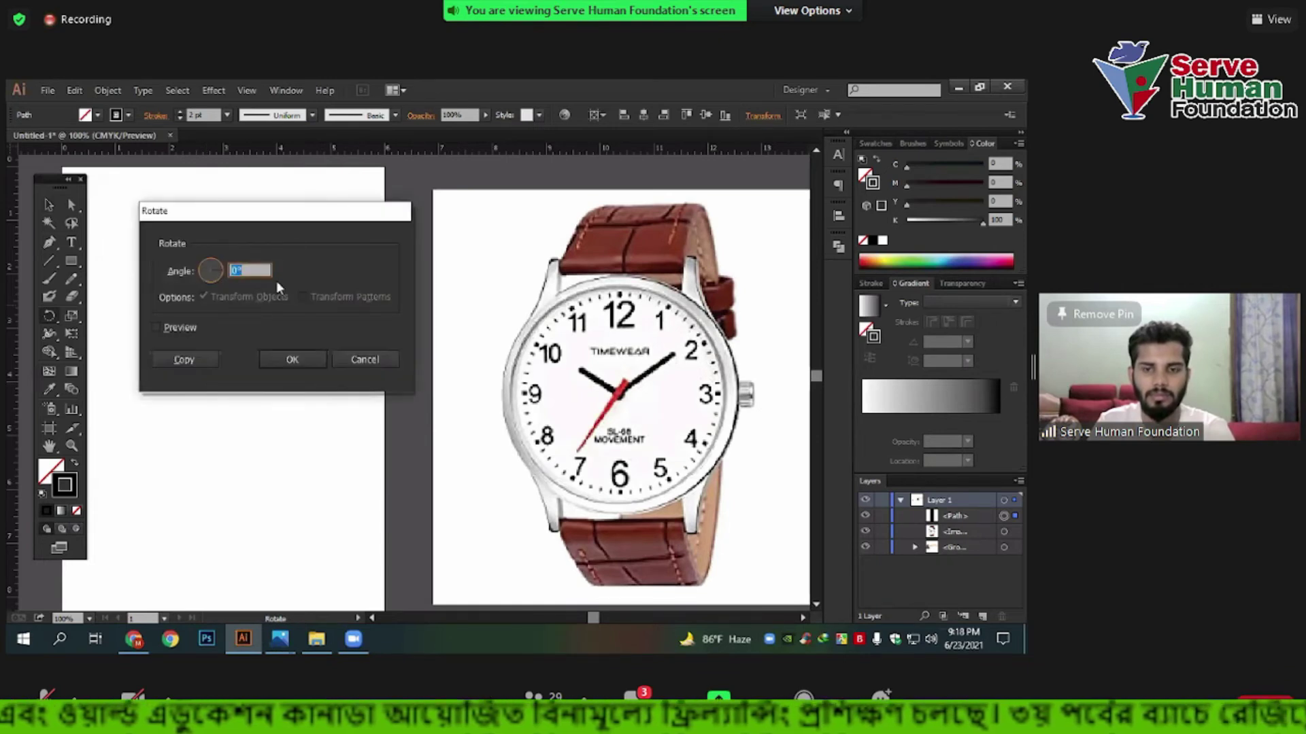
pyautogui.moveTo(259, 214); pyautogui.dragTo(386, 128)
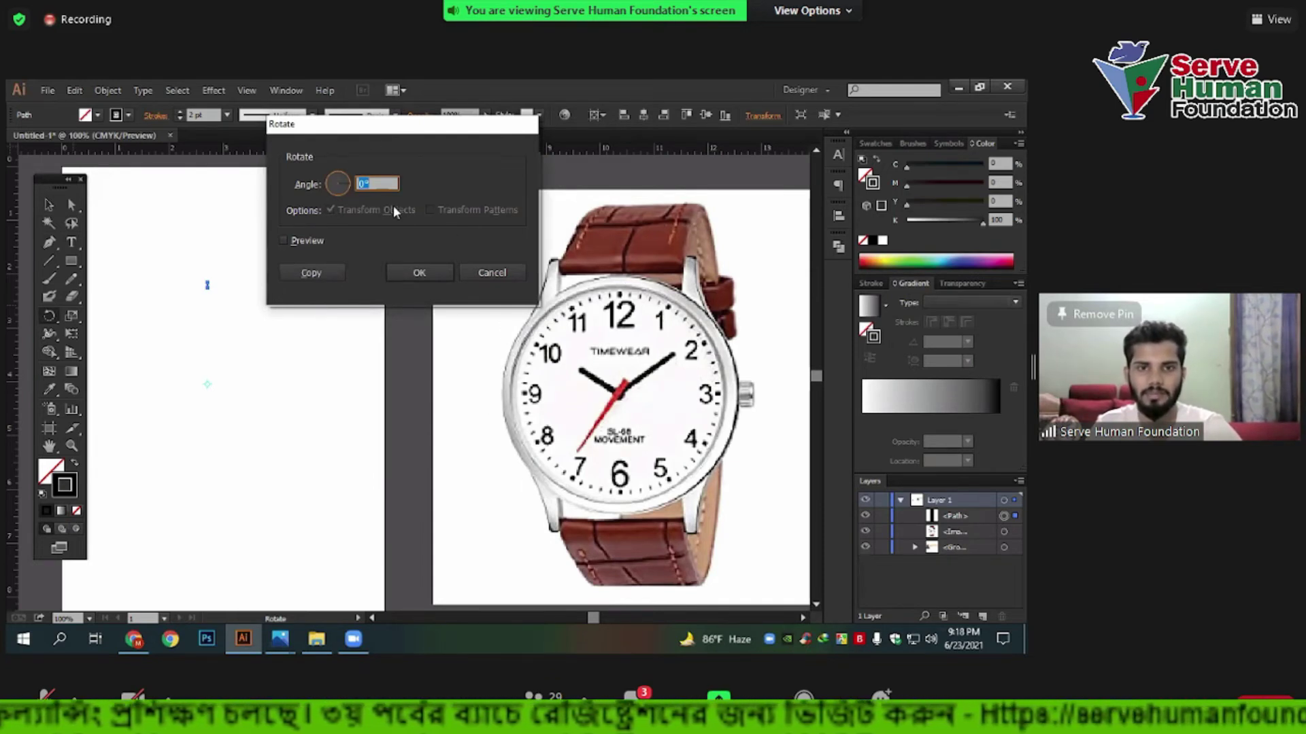
pyautogui.moveTo(395, 208); pyautogui.dragTo(451, 287)
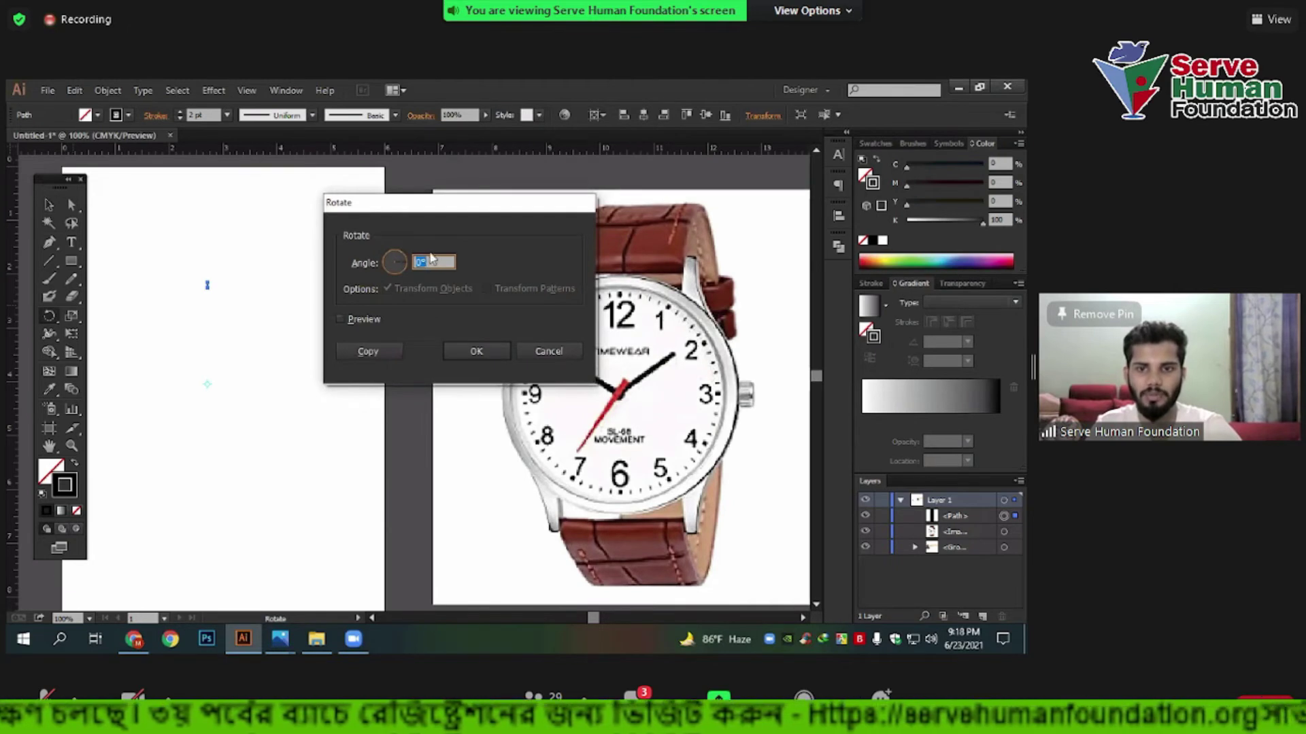
pyautogui.moveTo(430, 207); pyautogui.dragTo(289, 198)
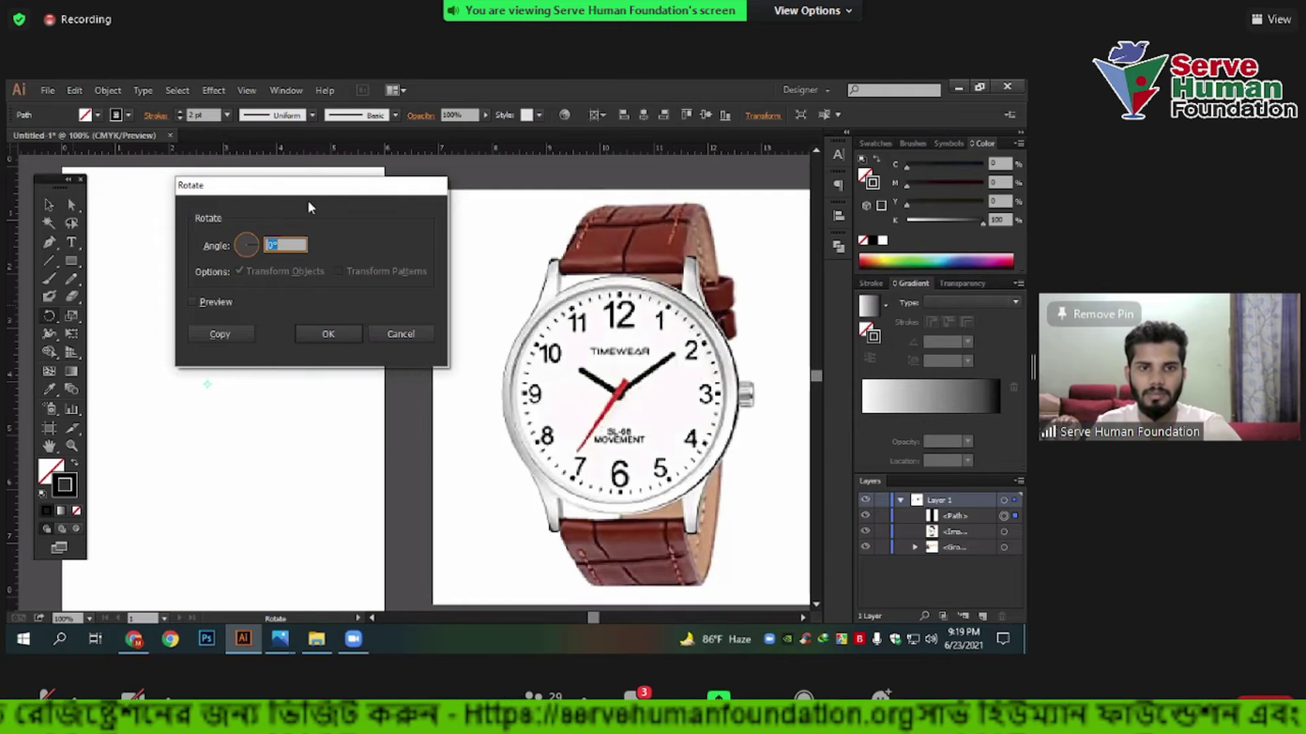
pyautogui.moveTo(309, 203); pyautogui.dragTo(457, 200)
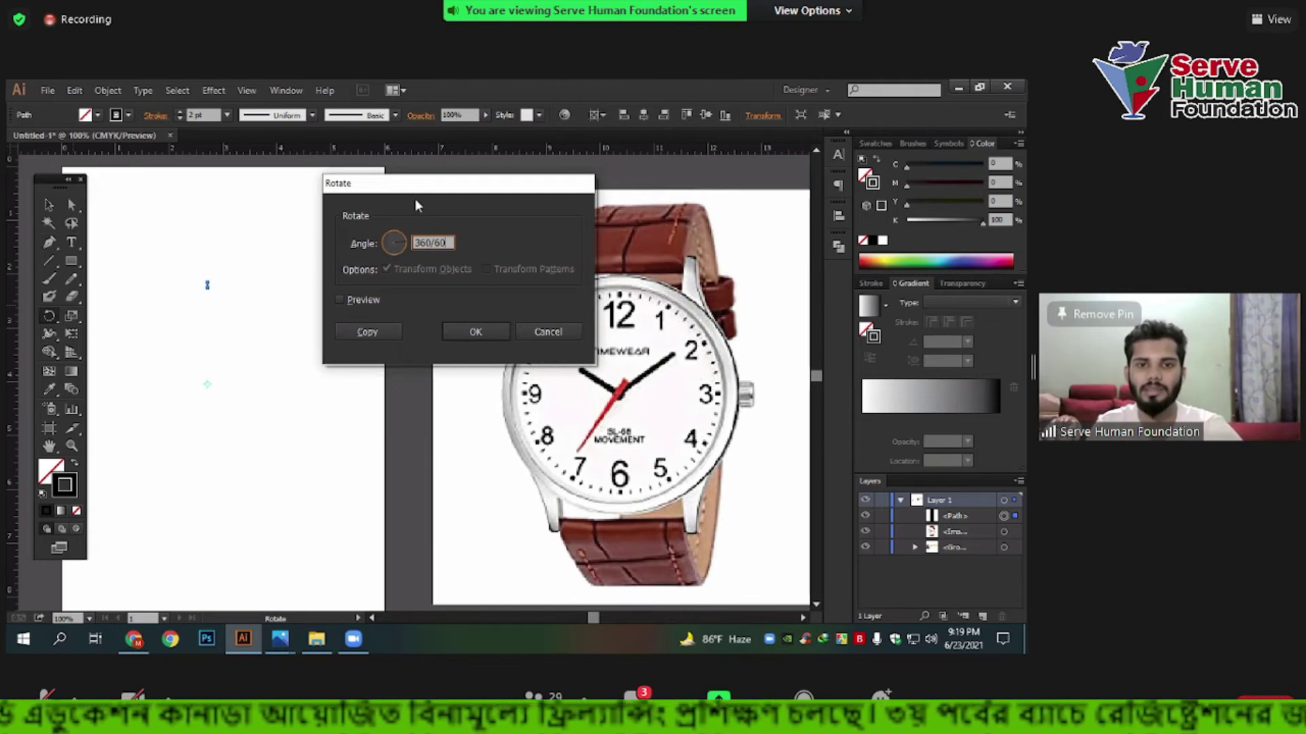
pyautogui.moveTo(416, 204); pyautogui.dragTo(445, 220)
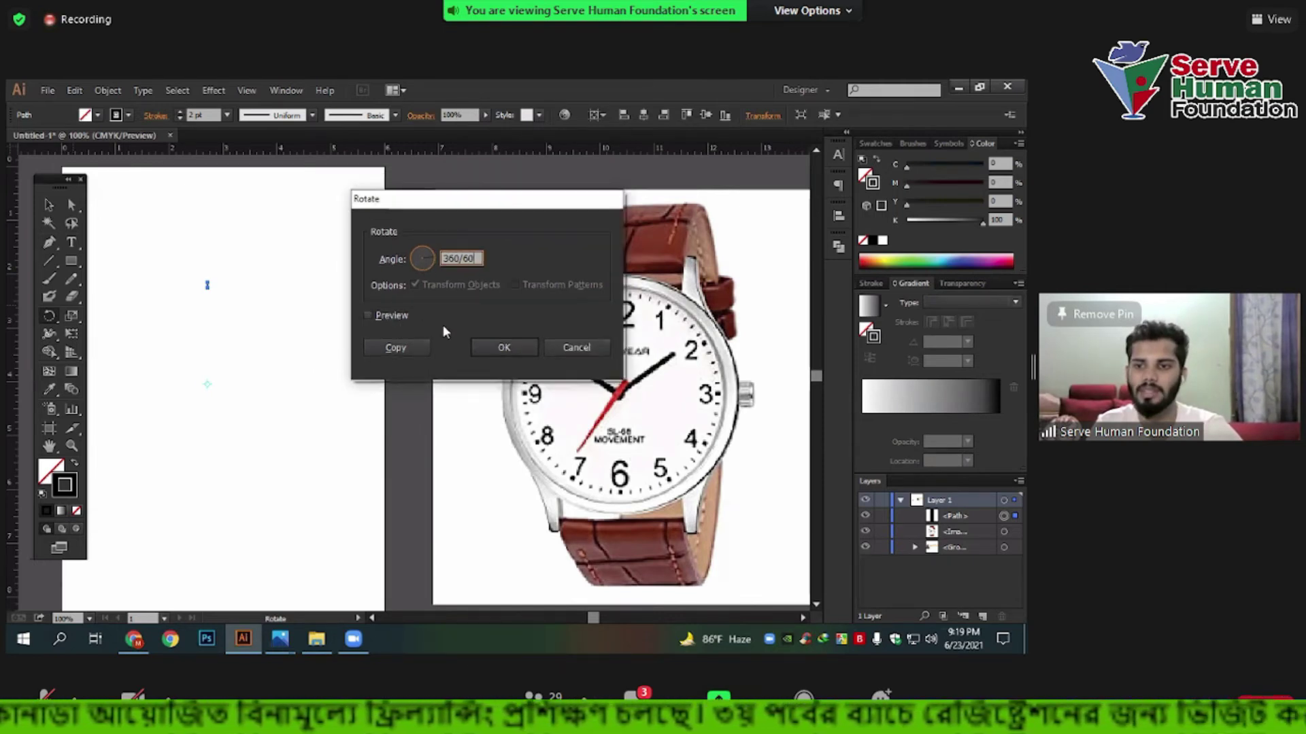
pyautogui.moveTo(397, 213); pyautogui.dragTo(385, 218)
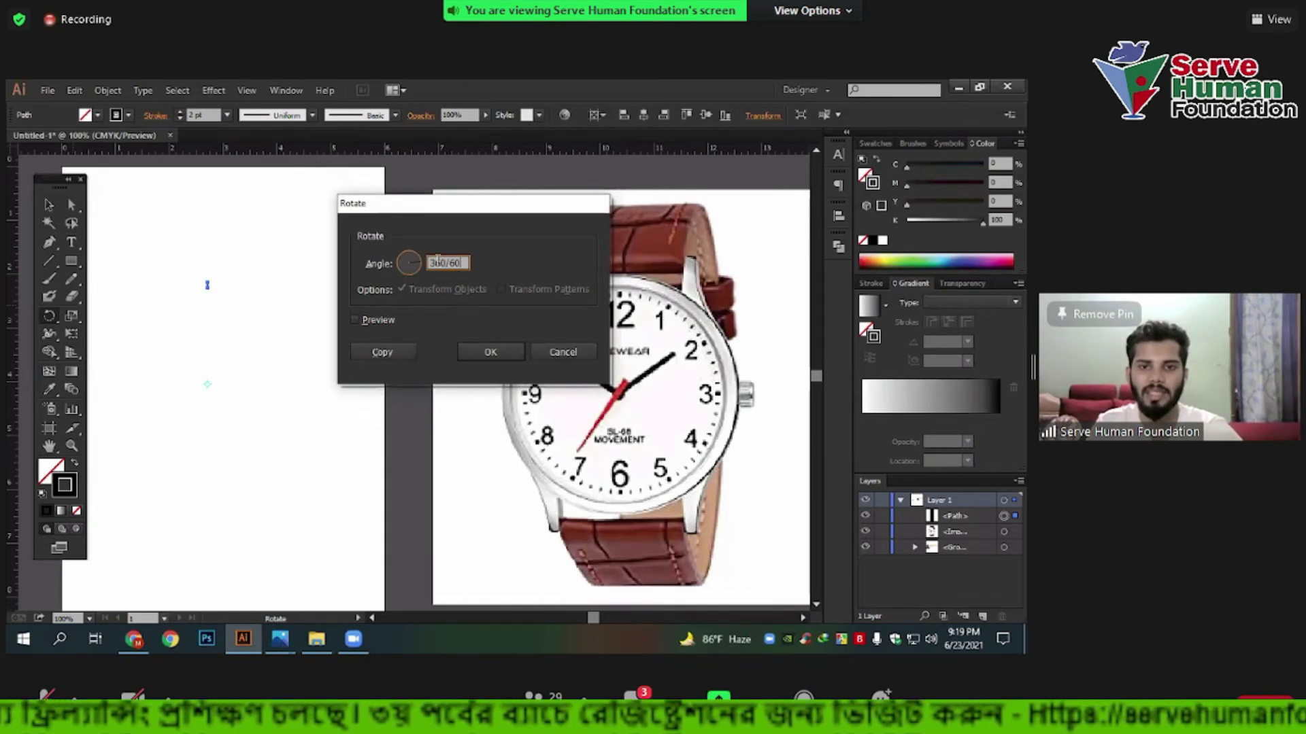
# Enter 360/60 as the angle and preview the 6° rotation of the tick mark.
pyautogui.moveTo(436, 263); pyautogui.dragTo(470, 263)
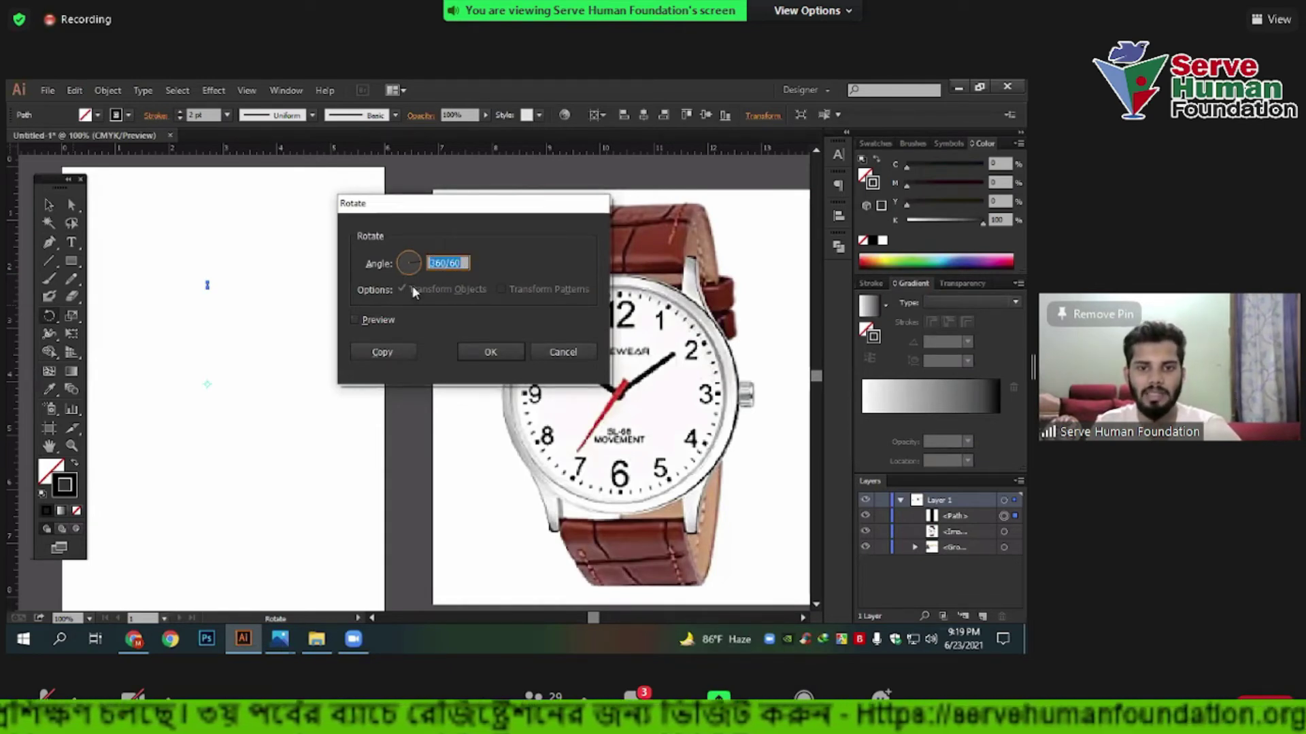
pyautogui.click(378, 322)
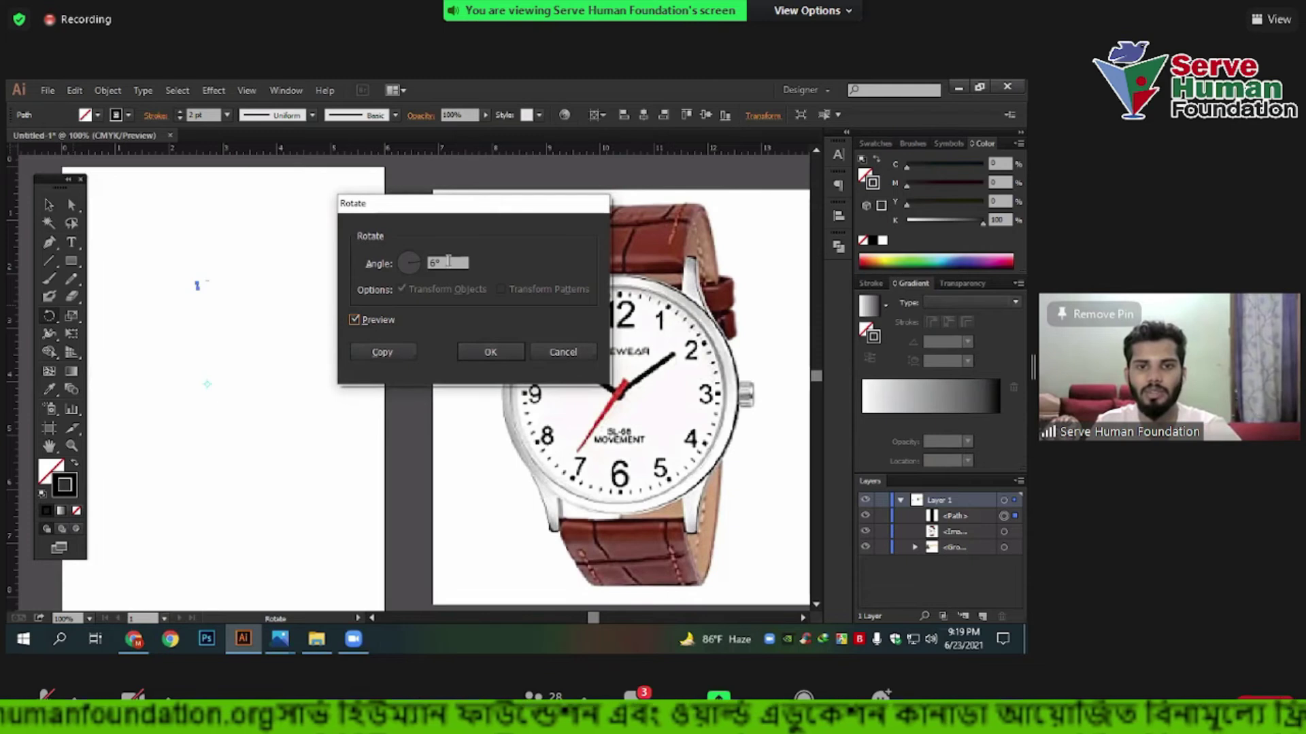
pyautogui.moveTo(448, 263); pyautogui.dragTo(413, 261)
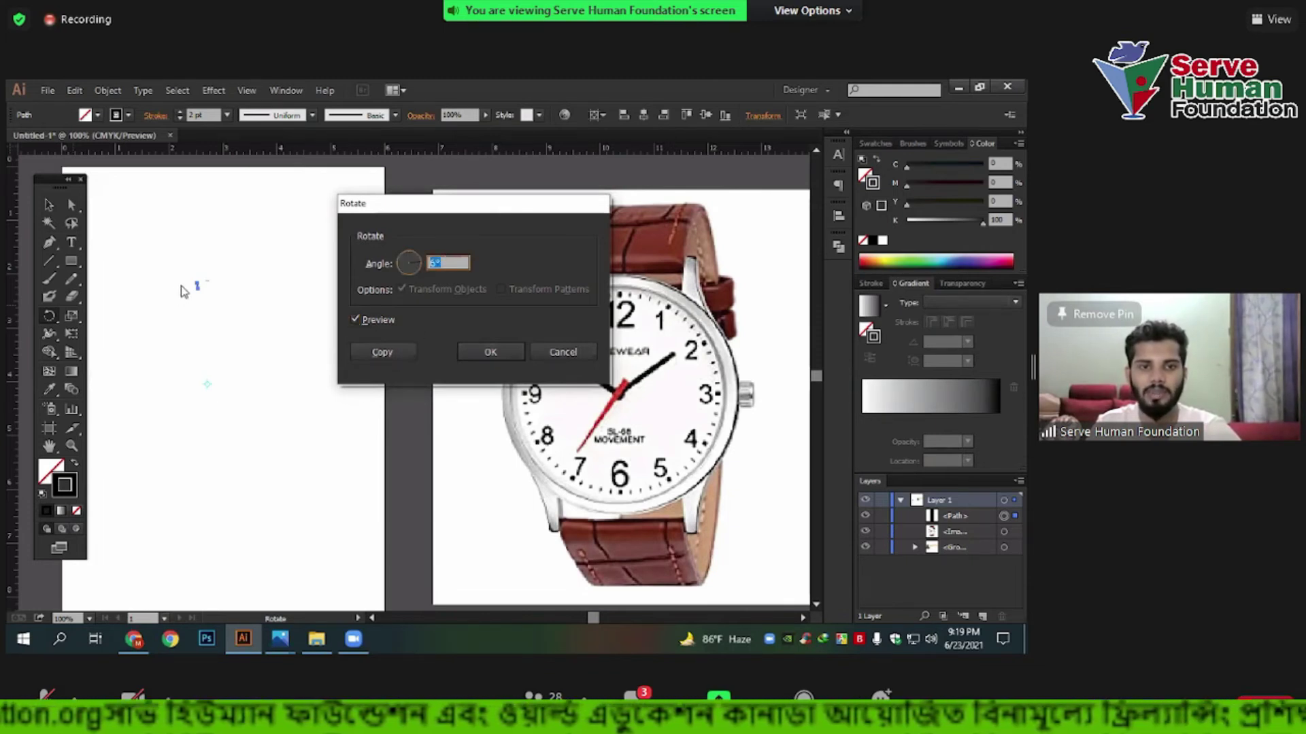
# Repeat the 6° rotated tick copies with Ctrl+D, then undo the overlapping extra tick.
pyautogui.click(384, 352)
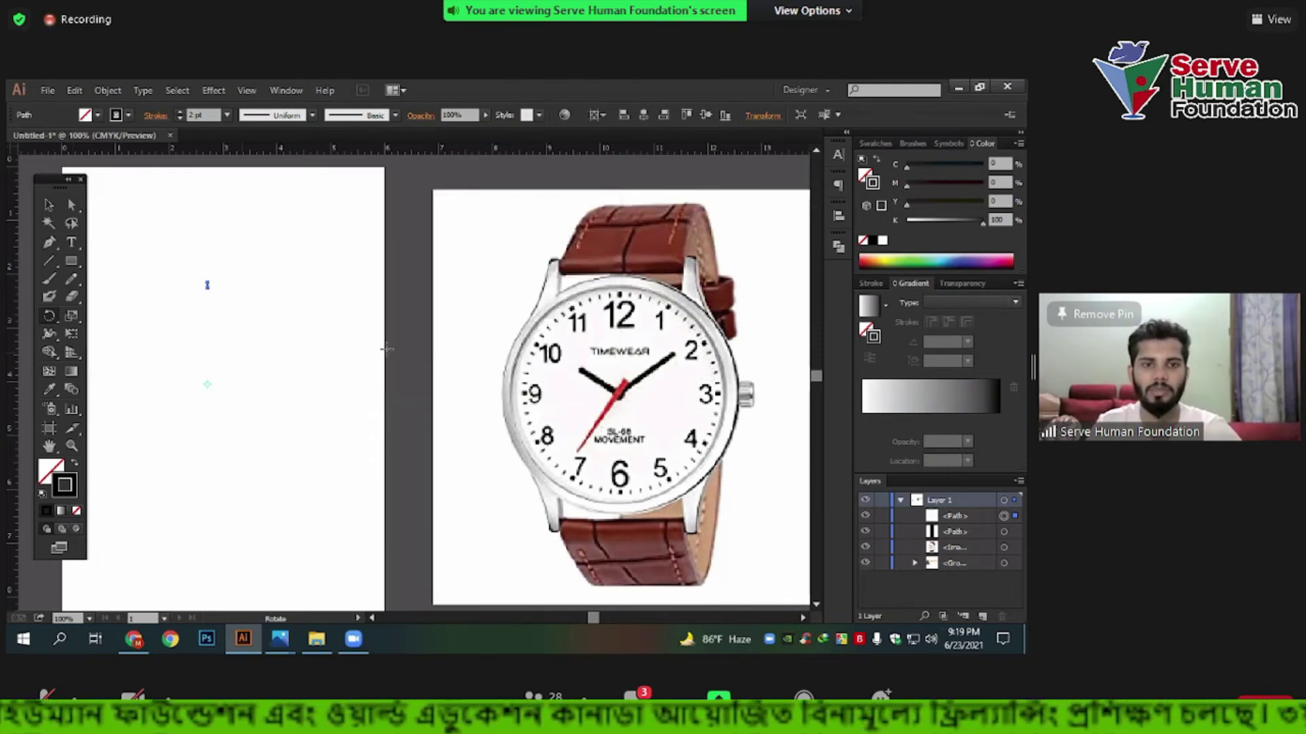
pyautogui.hotkey('ctrl', 'd')
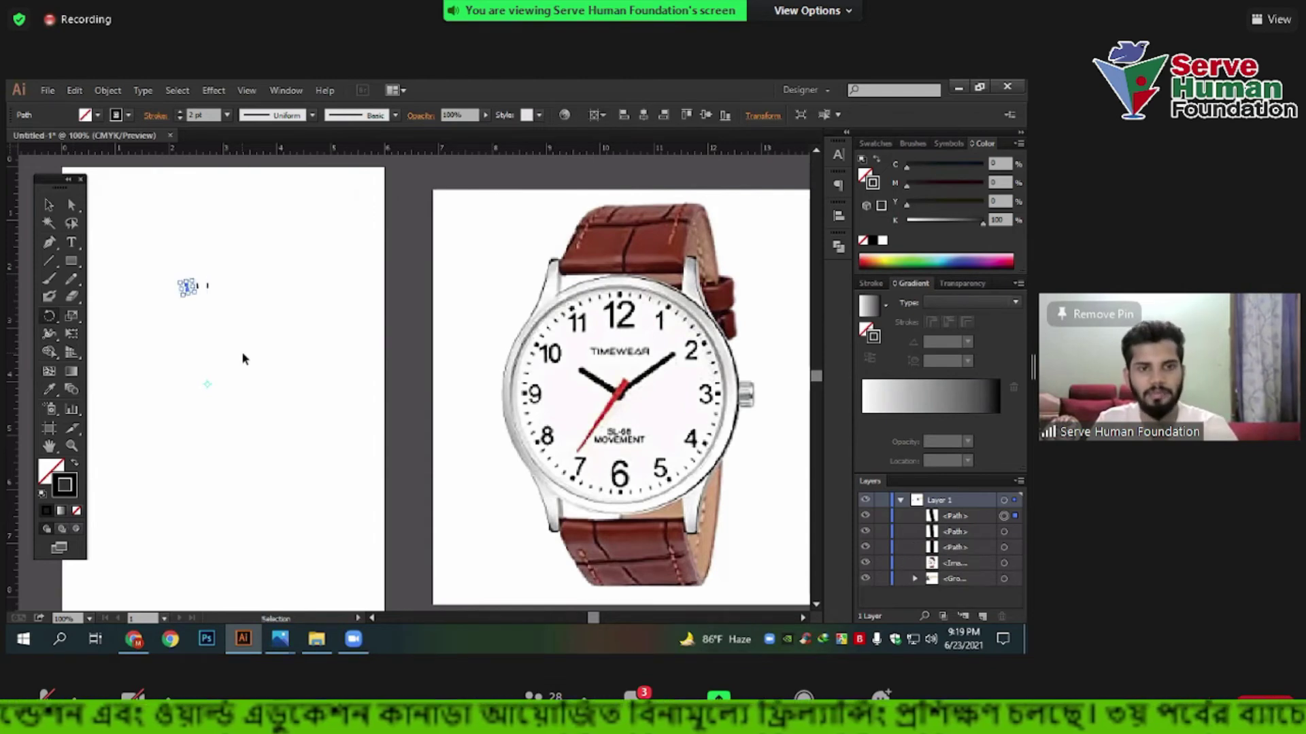
pyautogui.hotkey('ctrl', 'd')
pyautogui.hotkey('ctrl', 'd')
pyautogui.hotkey('ctrl', 'd')
pyautogui.hotkey('ctrl', 'd')
pyautogui.hotkey('ctrl', 'd')
pyautogui.hotkey('ctrl', 'd')
pyautogui.hotkey('ctrl', 'd')
pyautogui.hotkey('ctrl', 'd')
pyautogui.hotkey('ctrl', 'd')
pyautogui.hotkey('ctrl', 'd')
pyautogui.hotkey('ctrl', 'd')
pyautogui.hotkey('ctrl', 'd')
pyautogui.hotkey('ctrl', 'd')
pyautogui.hotkey('ctrl', 'd')
pyautogui.hotkey('ctrl', 'd')
pyautogui.hotkey('ctrl', 'd')
pyautogui.hotkey('ctrl', 'd')
pyautogui.hotkey('ctrl', 'd')
pyautogui.hotkey('ctrl', 'd')
pyautogui.hotkey('ctrl', 'd')
pyautogui.hotkey('ctrl', 'd')
pyautogui.hotkey('ctrl', 'd')
pyautogui.hotkey('ctrl', 'd')
pyautogui.hotkey('ctrl', 'd')
pyautogui.hotkey('ctrl', 'd')
pyautogui.hotkey('ctrl', 'd')
pyautogui.hotkey('ctrl', 'd')
pyautogui.hotkey('ctrl', 'd')
pyautogui.hotkey('ctrl', 'd')
pyautogui.hotkey('ctrl', 'd')
pyautogui.hotkey('ctrl', 'd')
pyautogui.hotkey('ctrl', 'd')
pyautogui.hotkey('ctrl', 'd')
pyautogui.hotkey('ctrl', 'd')
pyautogui.hotkey('ctrl', 'd')
pyautogui.hotkey('ctrl', 'd')
pyautogui.hotkey('ctrl', 'd')
pyautogui.hotkey('ctrl', 'd')
pyautogui.hotkey('ctrl', 'd')
pyautogui.hotkey('ctrl', 'd')
pyautogui.hotkey('ctrl', 'd')
pyautogui.hotkey('ctrl', 'd')
pyautogui.hotkey('ctrl', 'd')
pyautogui.hotkey('ctrl', 'd')
pyautogui.hotkey('ctrl', 'd')
pyautogui.hotkey('ctrl', 'd')
pyautogui.hotkey('ctrl', 'z')
# Marquee-select the full 60-tick ring to check it, then zoom toward the watch face.
pyautogui.press('v')
pyautogui.moveTo(293, 269); pyautogui.dragTo(459, 257)
pyautogui.moveTo(189, 183); pyautogui.dragTo(544, 478)
pyautogui.click(529, 345)
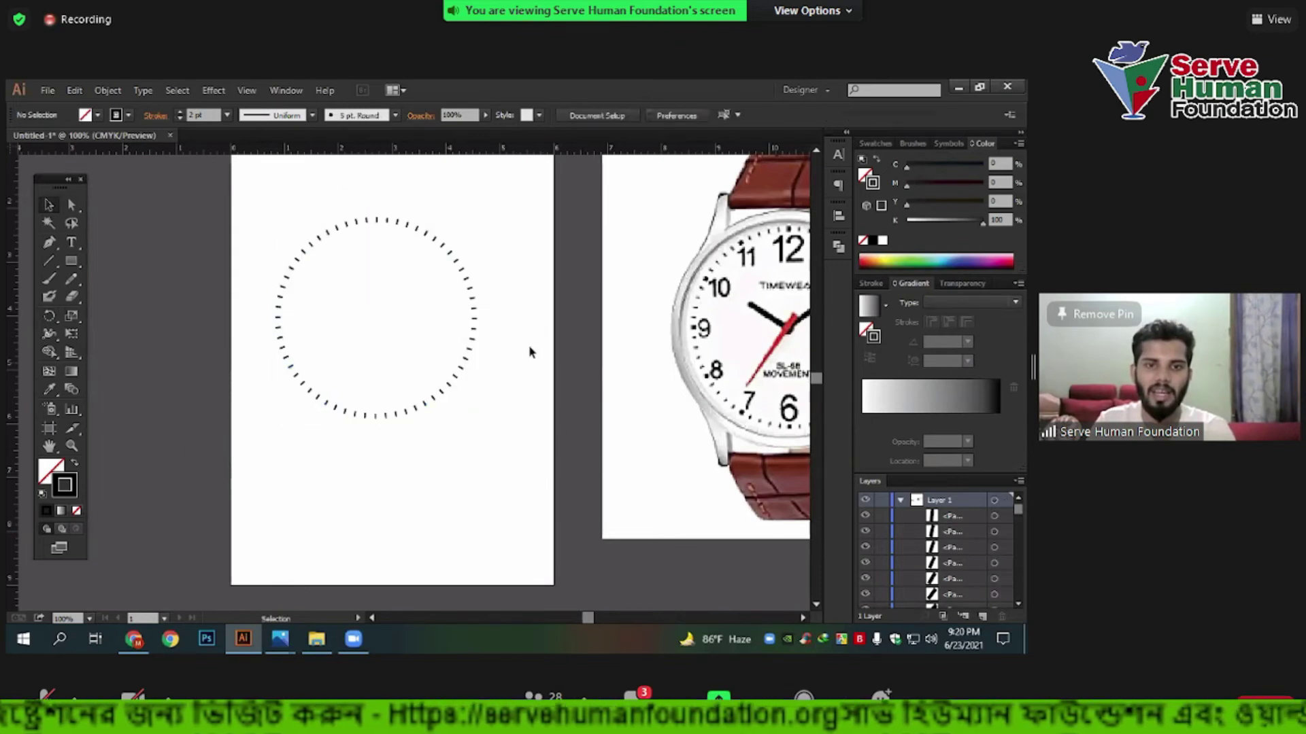
pyautogui.hotkey('ctrl', '+')
pyautogui.moveTo(349, 415)
pyautogui.mouseDown()
pyautogui.moveTo(284, 431)
pyautogui.moveTo(120, 570)
pyautogui.mouseUp()
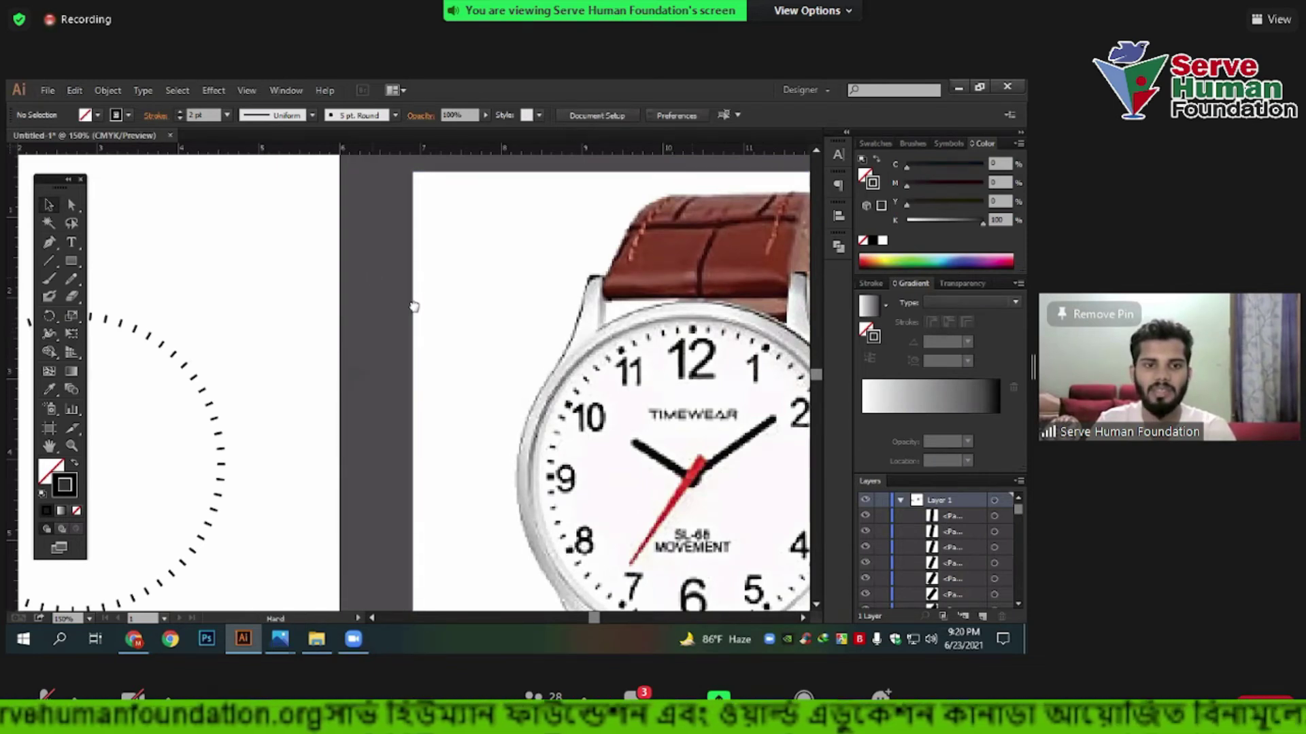
# Select a single tick and zoom in on the top of the ring.
pyautogui.moveTo(352, 277); pyautogui.dragTo(579, 286)
pyautogui.scroll(2, 267, 339)
pyautogui.moveTo(361, 343); pyautogui.dragTo(319, 279)
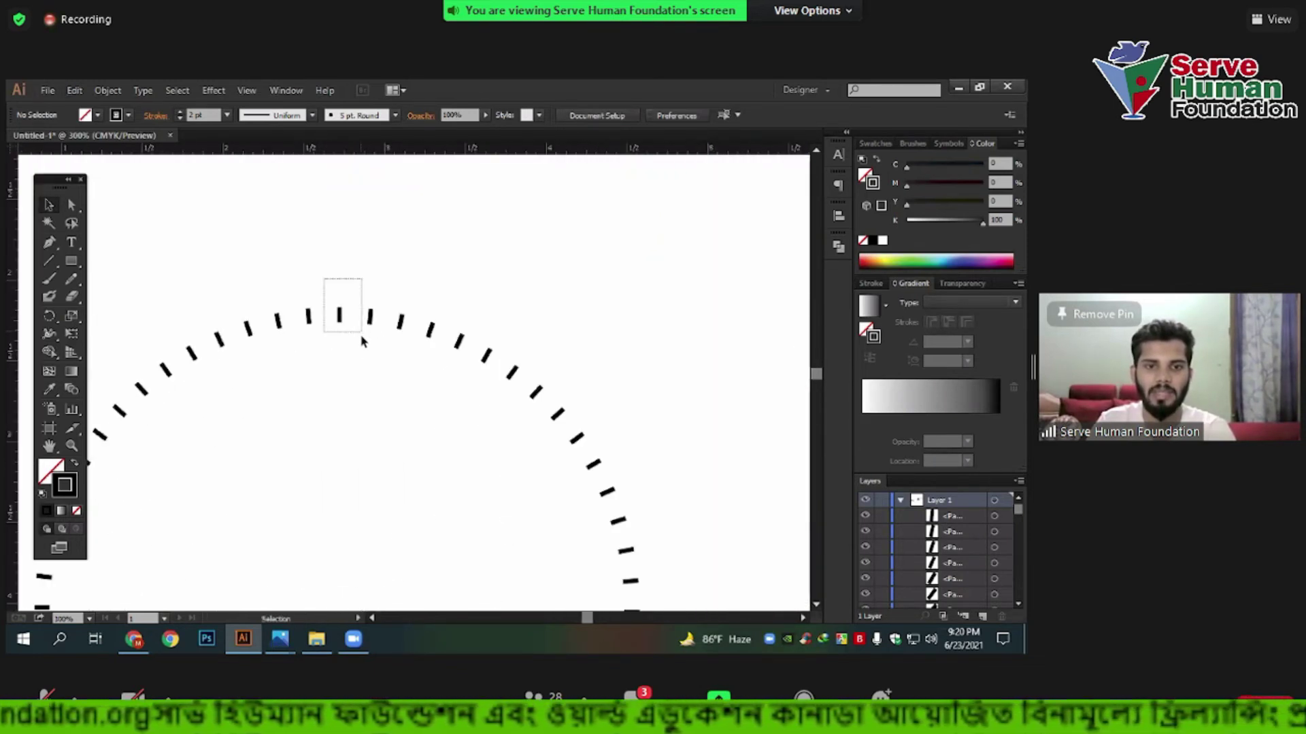
pyautogui.scroll(-2, 313, 238)
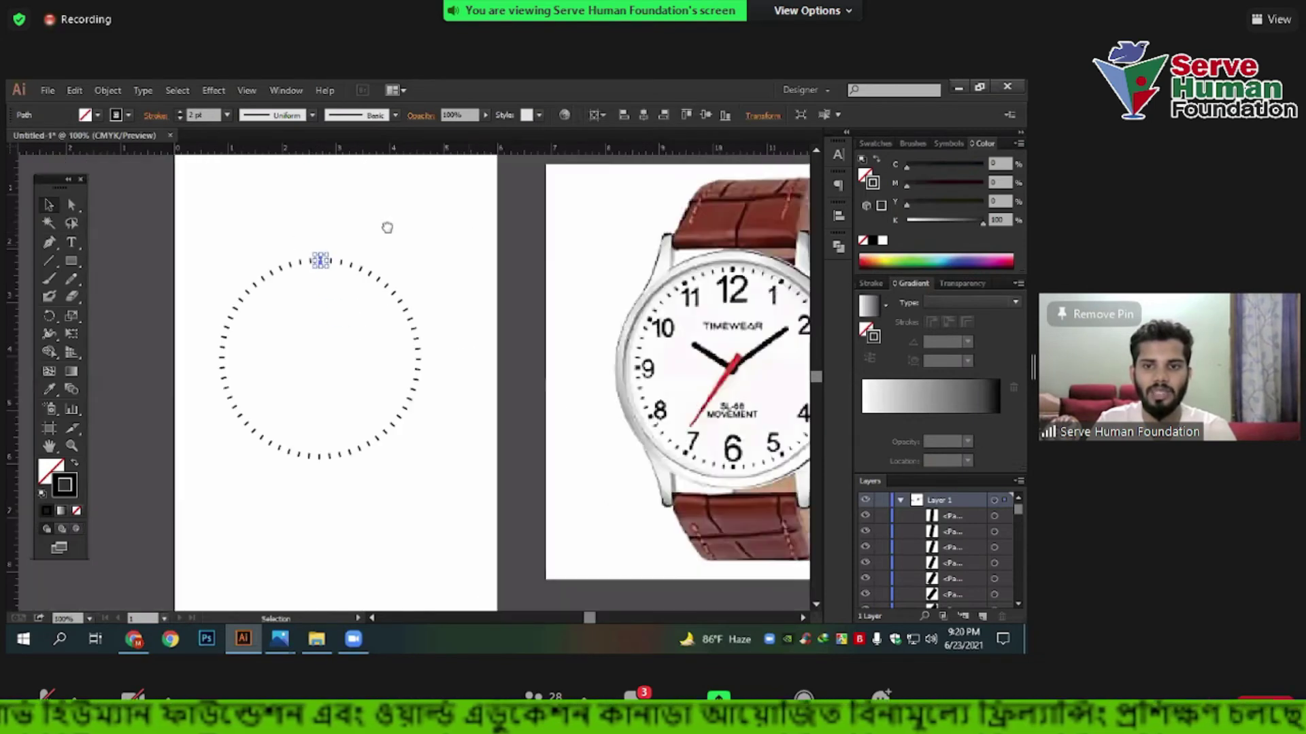
pyautogui.moveTo(502, 289); pyautogui.dragTo(284, 289)
pyautogui.scroll(1, 530, 253)
pyautogui.scroll(1, 530, 253)
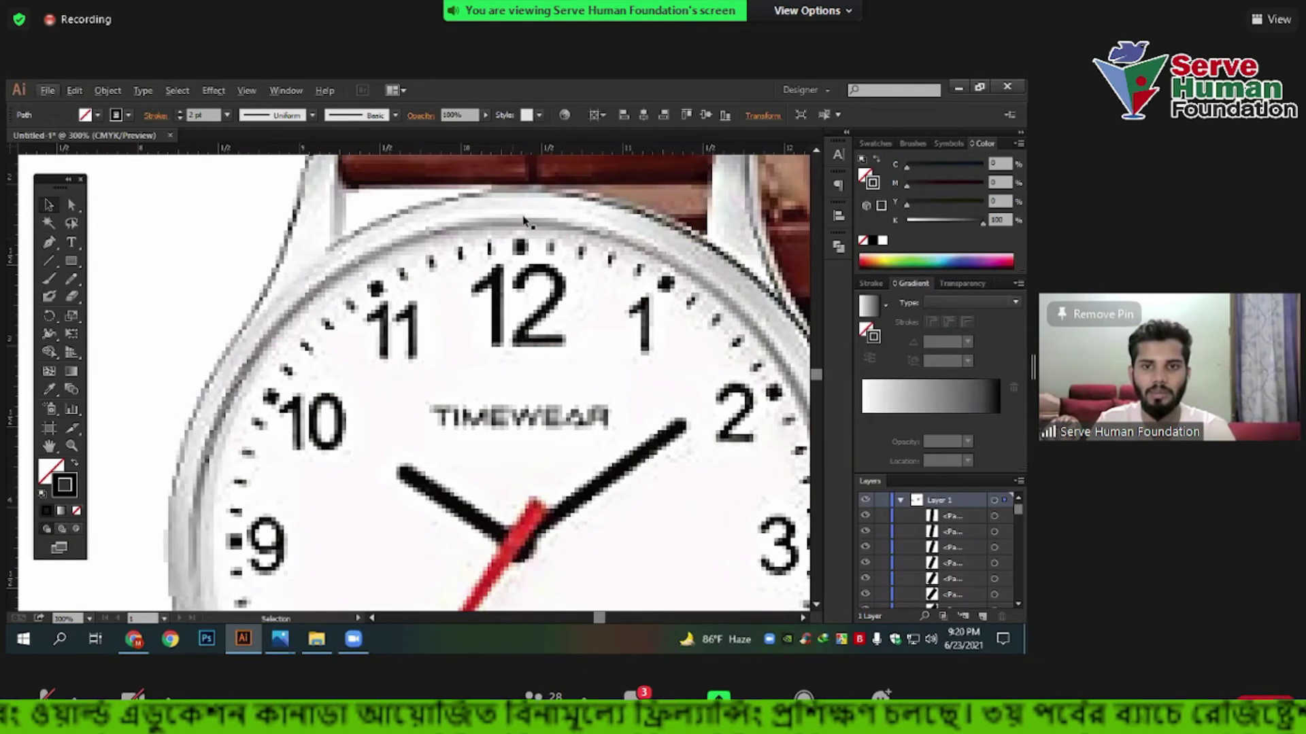
pyautogui.scroll(-3, 631, 294)
pyautogui.hscroll(-5, 443, 340)
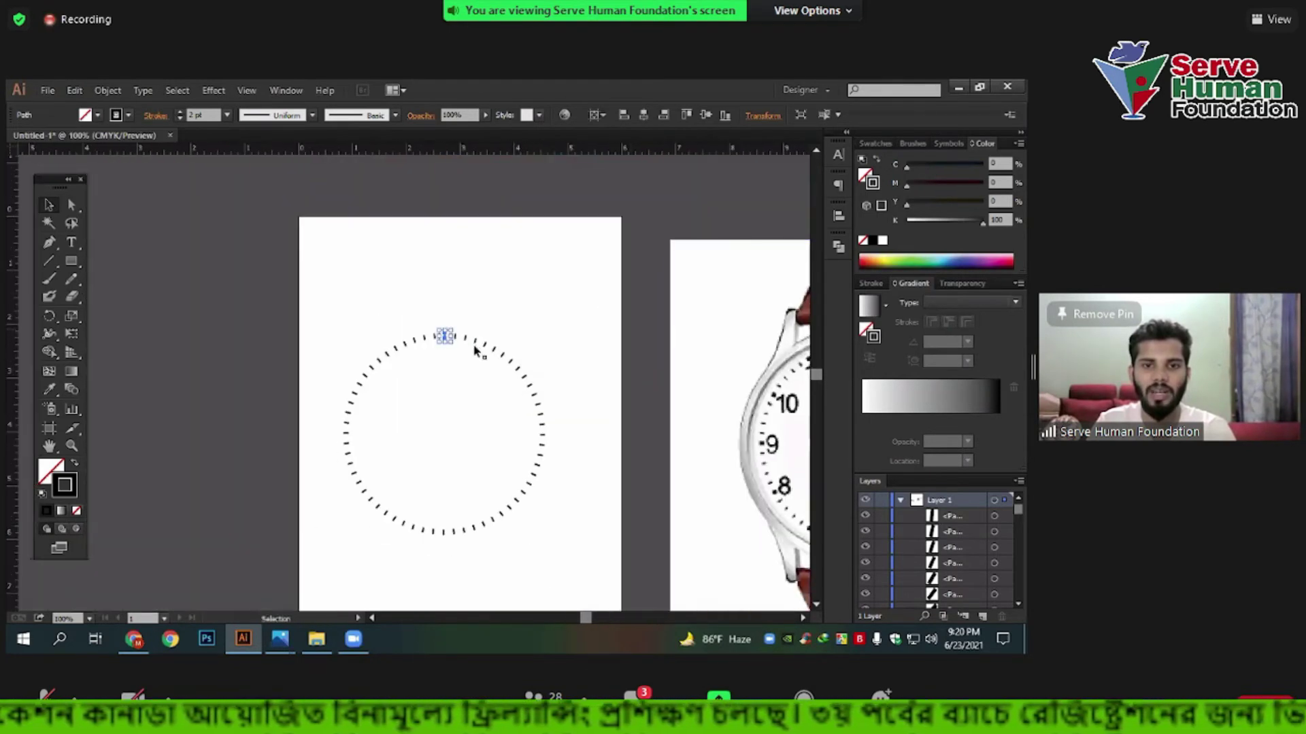
pyautogui.scroll(5, 443, 338)
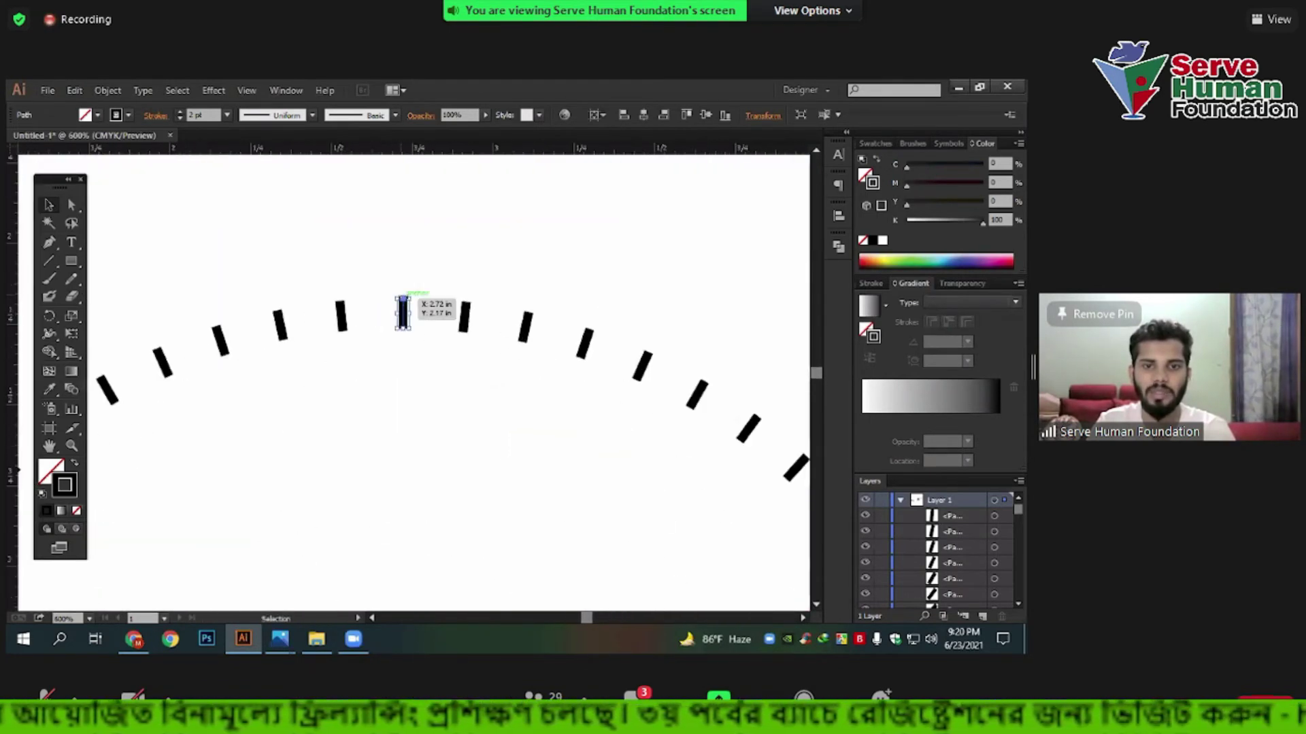
# Lengthen the top tick upward and thicken its stroke to 4 pt.
pyautogui.moveTo(403, 297); pyautogui.dragTo(405, 283)
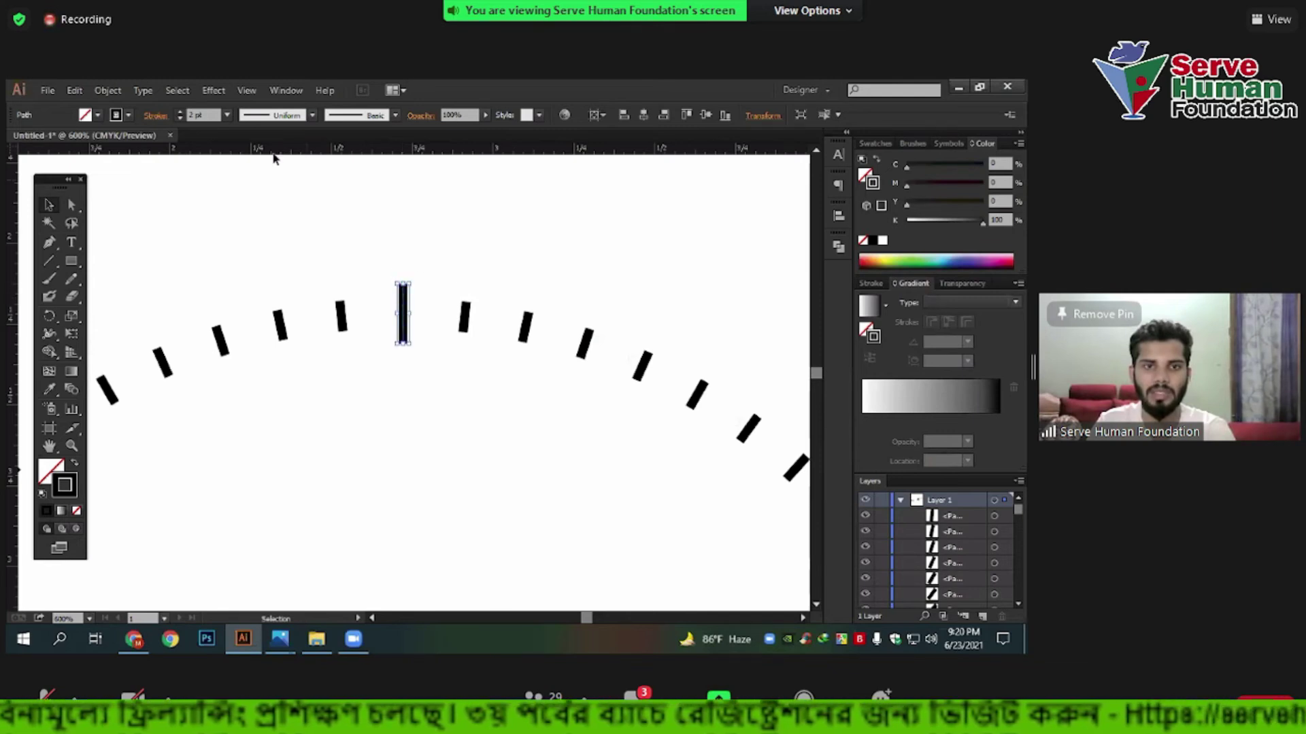
pyautogui.click(179, 113)
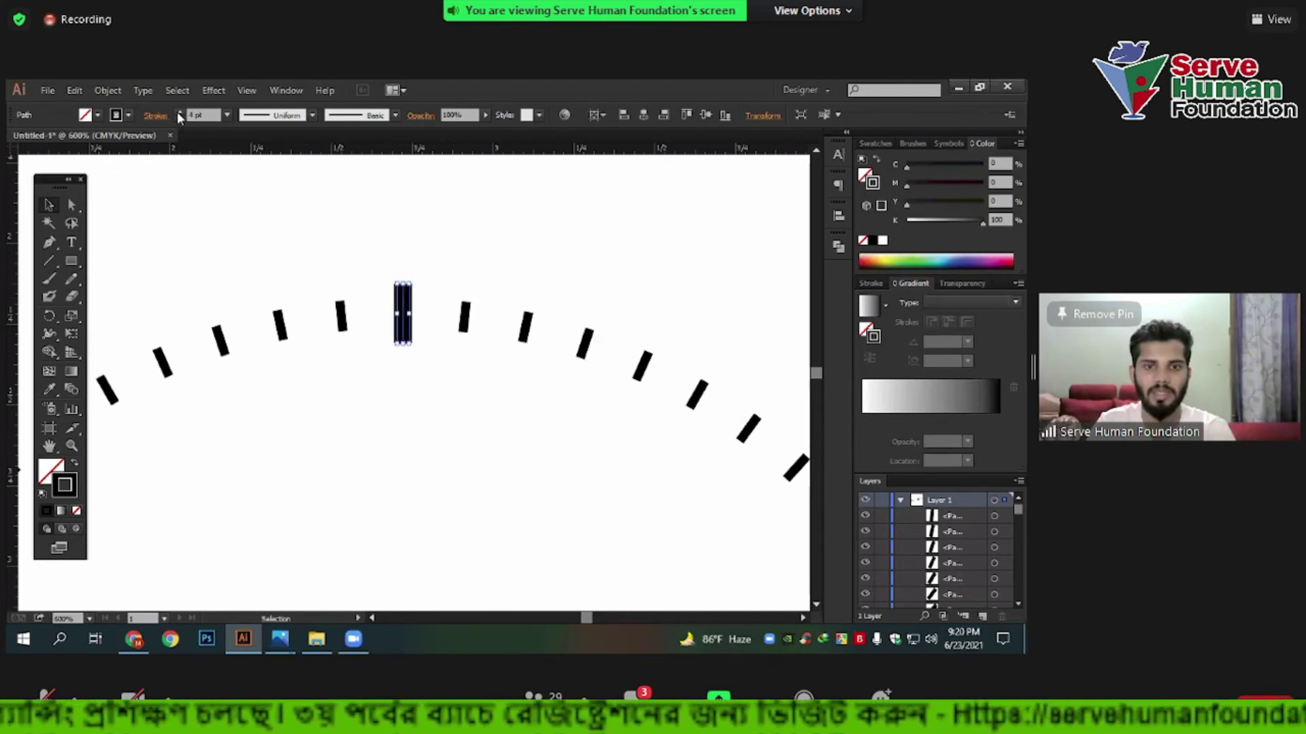
pyautogui.click(391, 223)
pyautogui.click(403, 313)
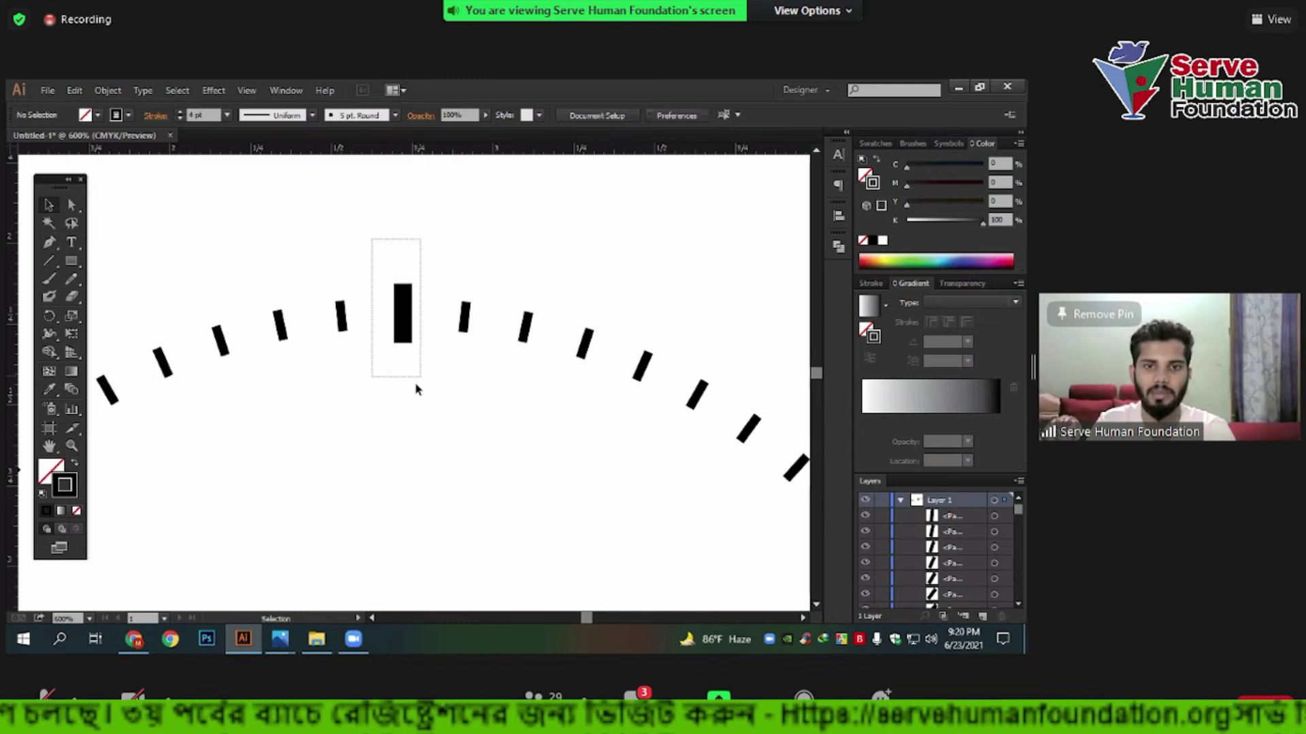
pyautogui.hotkey('ctrl', '-')
pyautogui.hotkey('ctrl', '-')
pyautogui.hotkey('ctrl', '-')
pyautogui.click(464, 201)
pyautogui.scroll(-2, 272, 218)
# Pull a horizontal guide down and snap it through the circle's middle.
pyautogui.moveTo(125, 233); pyautogui.dragTo(642, 639)
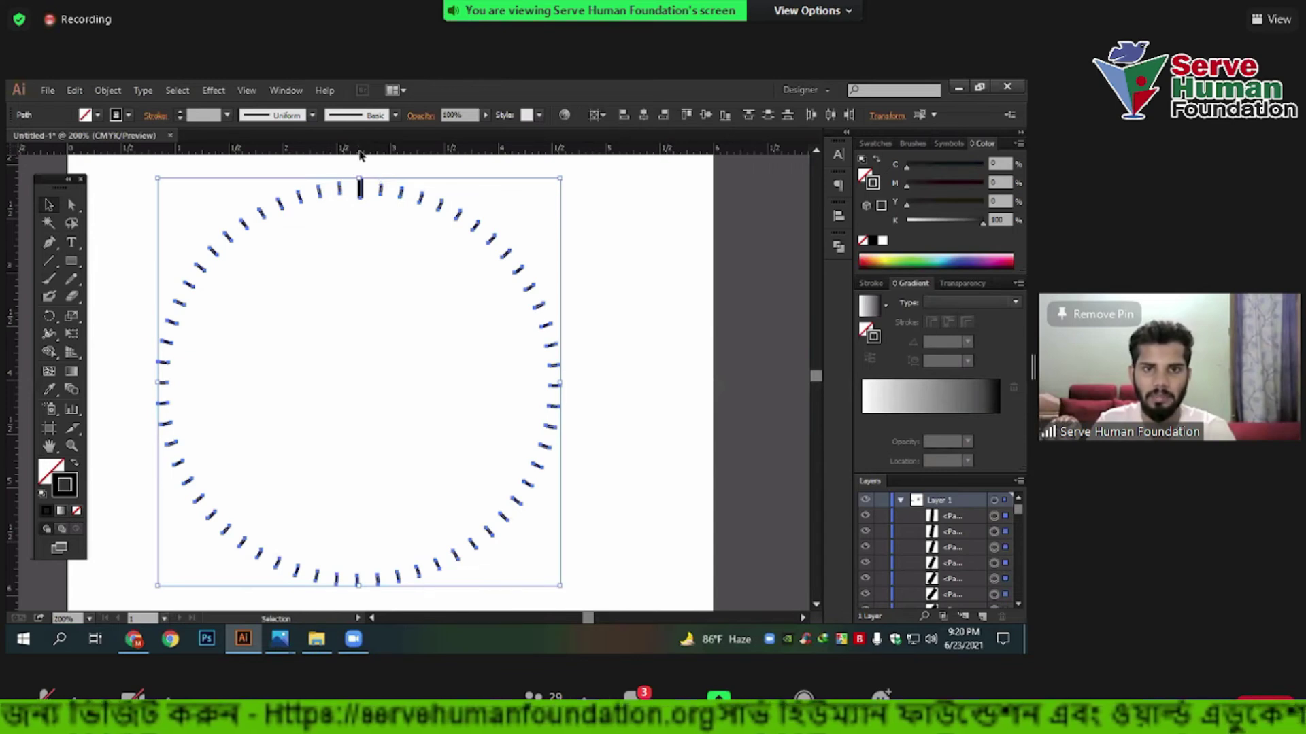
pyautogui.moveTo(389, 151); pyautogui.dragTo(566, 389)
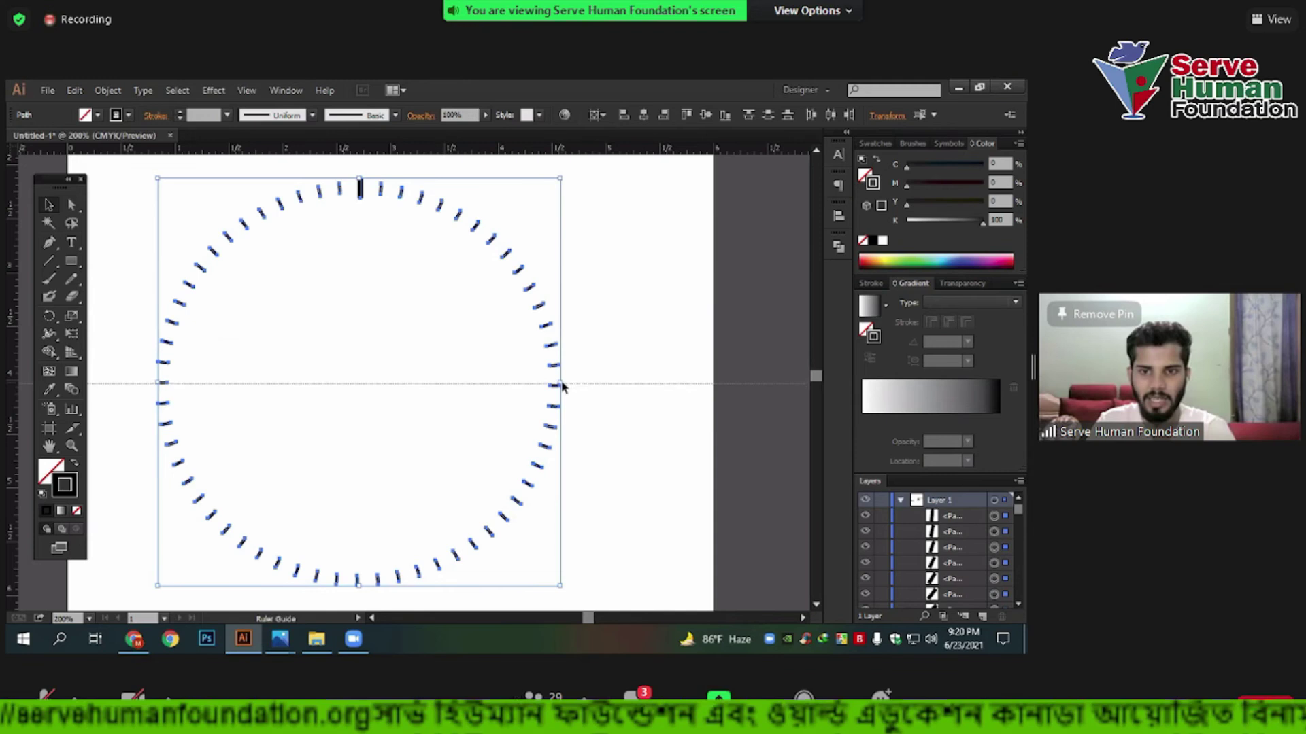
pyautogui.moveTo(566, 389); pyautogui.dragTo(562, 385)
pyautogui.click(463, 379)
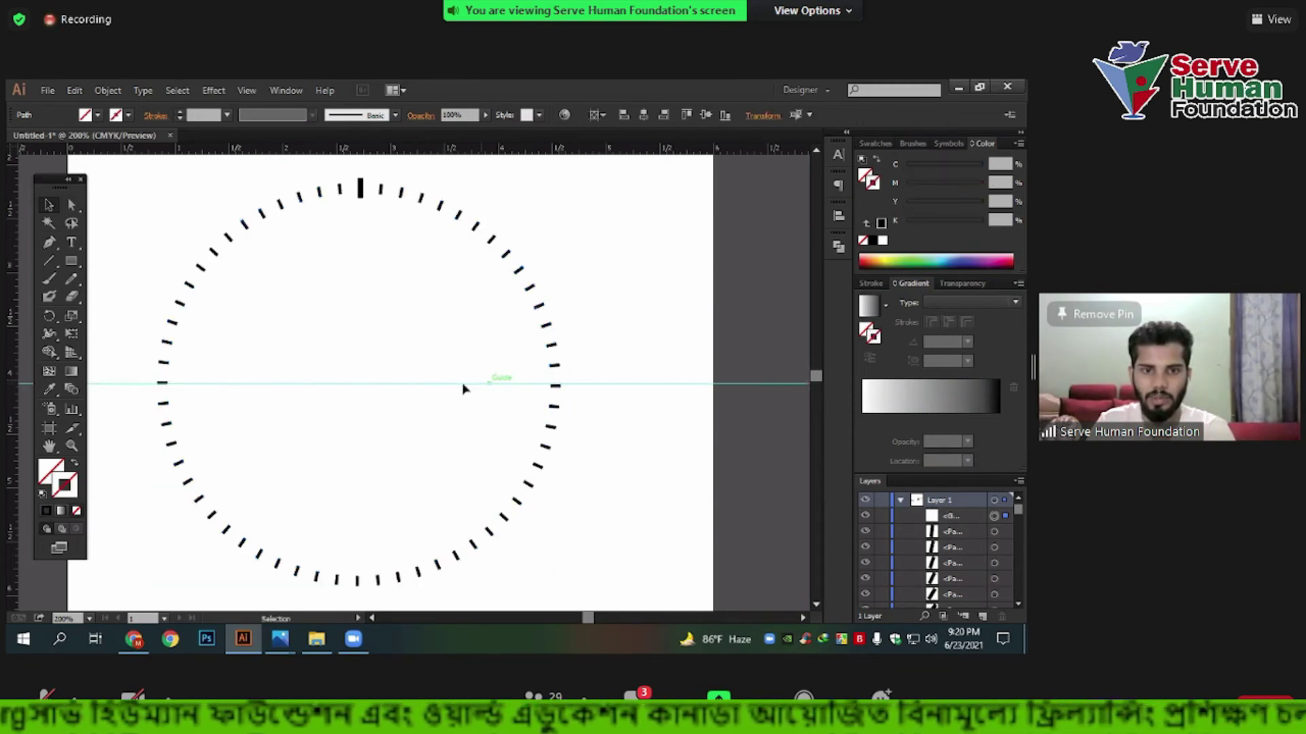
pyautogui.keyDown('alt'); pyautogui.scroll(-1, 349, 279); pyautogui.keyUp('alt')
# Lock the guides, confirm the guide can't be selected, and reselect all tick marks.
pyautogui.moveTo(533, 306); pyautogui.dragTo(606, 465)
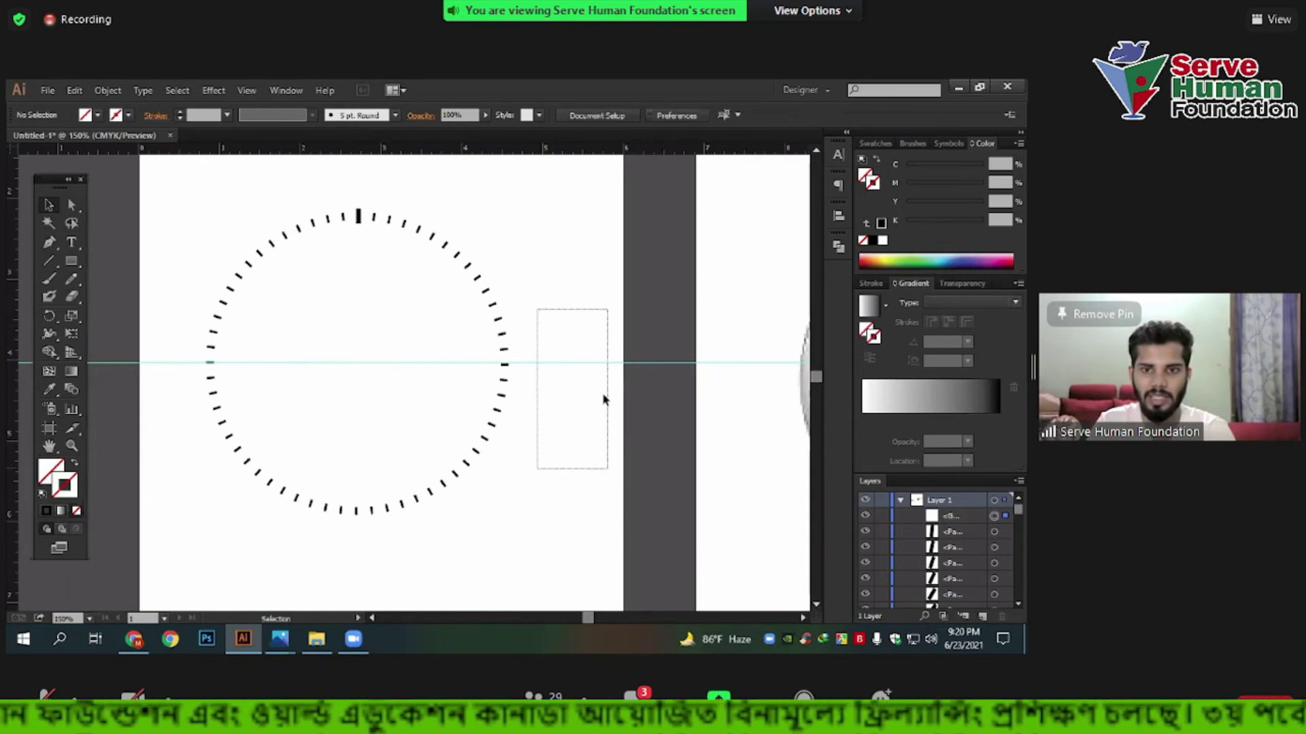
pyautogui.moveTo(554, 306); pyautogui.dragTo(615, 466)
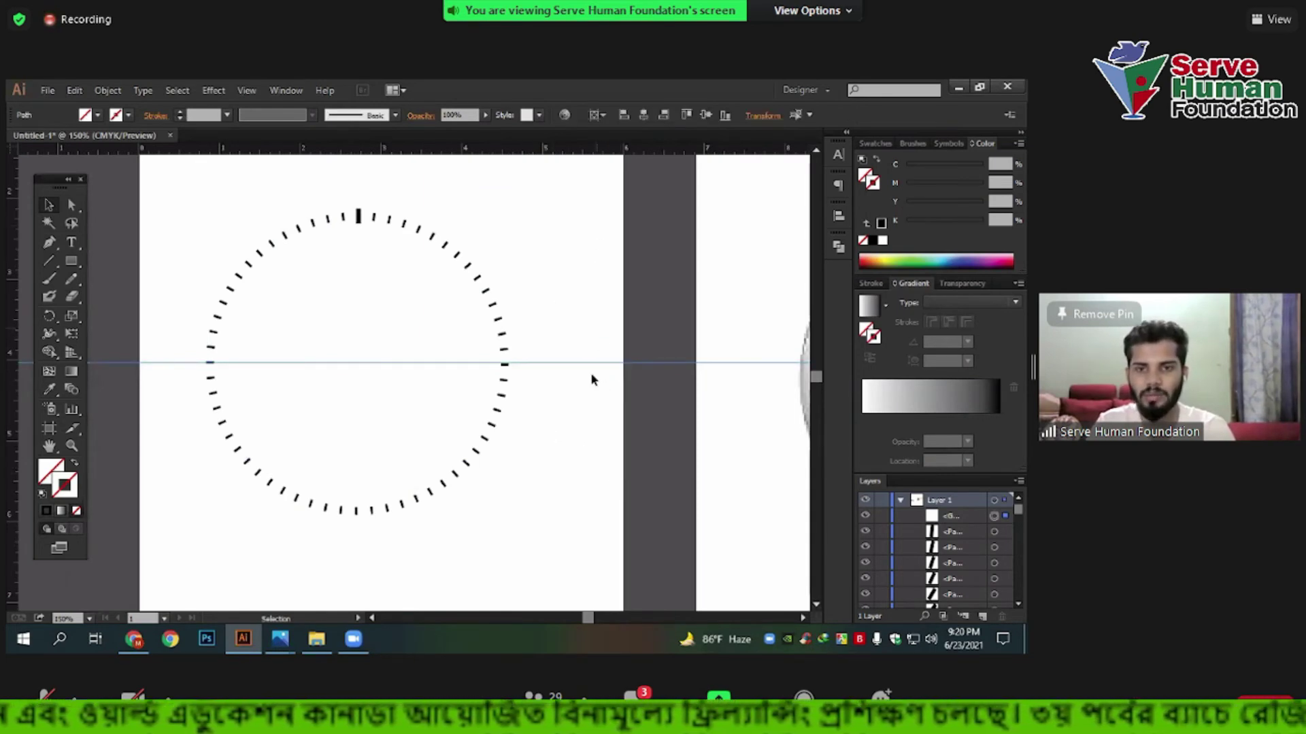
pyautogui.moveTo(545, 291)
pyautogui.mouseDown()
pyautogui.moveTo(623, 442)
pyautogui.moveTo(618, 434)
pyautogui.mouseUp()
pyautogui.rightClick(566, 285)
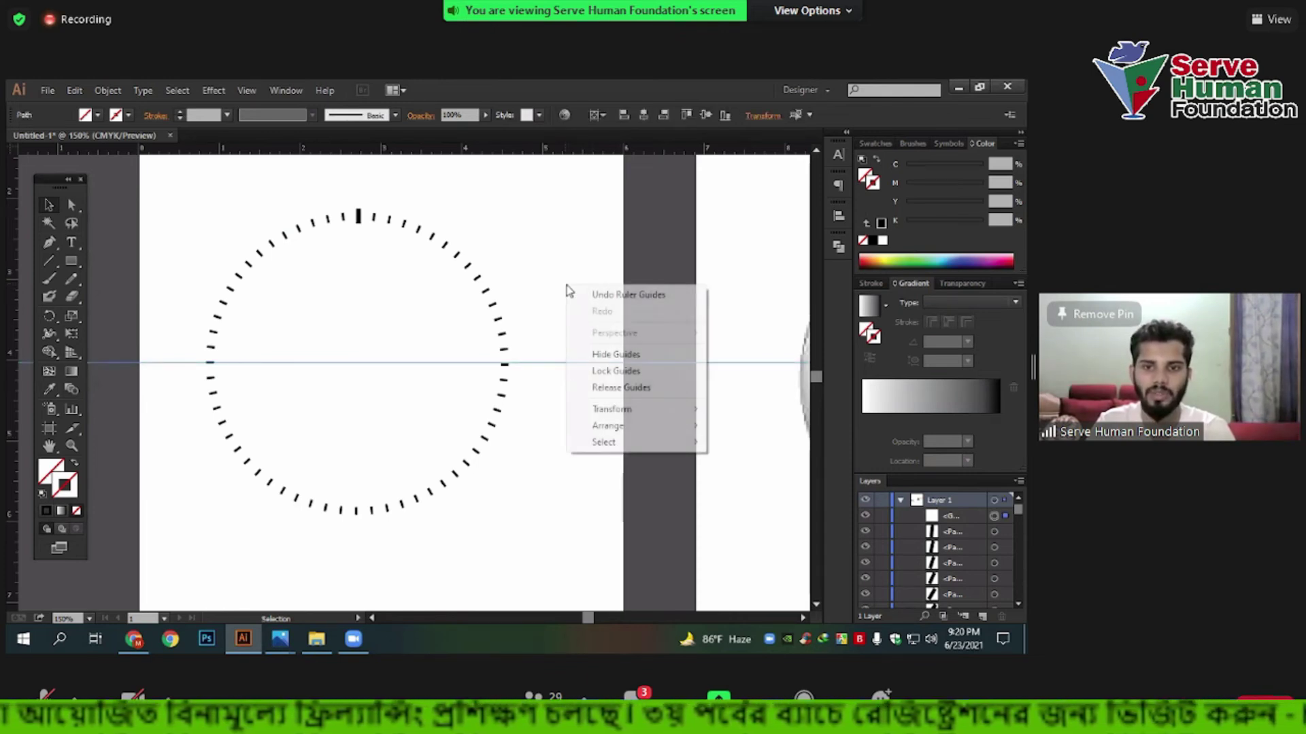
pyautogui.click(615, 370)
pyautogui.moveTo(568, 285); pyautogui.dragTo(597, 446)
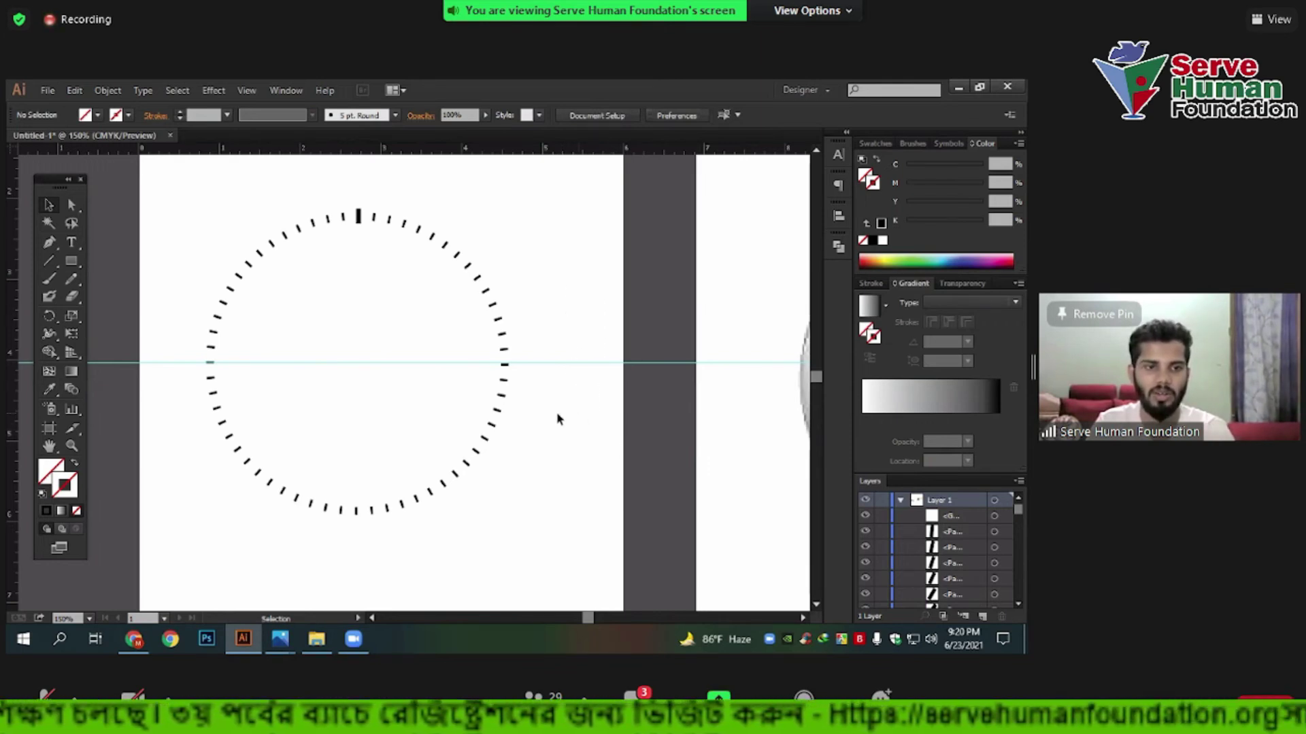
pyautogui.moveTo(171, 189); pyautogui.dragTo(550, 535)
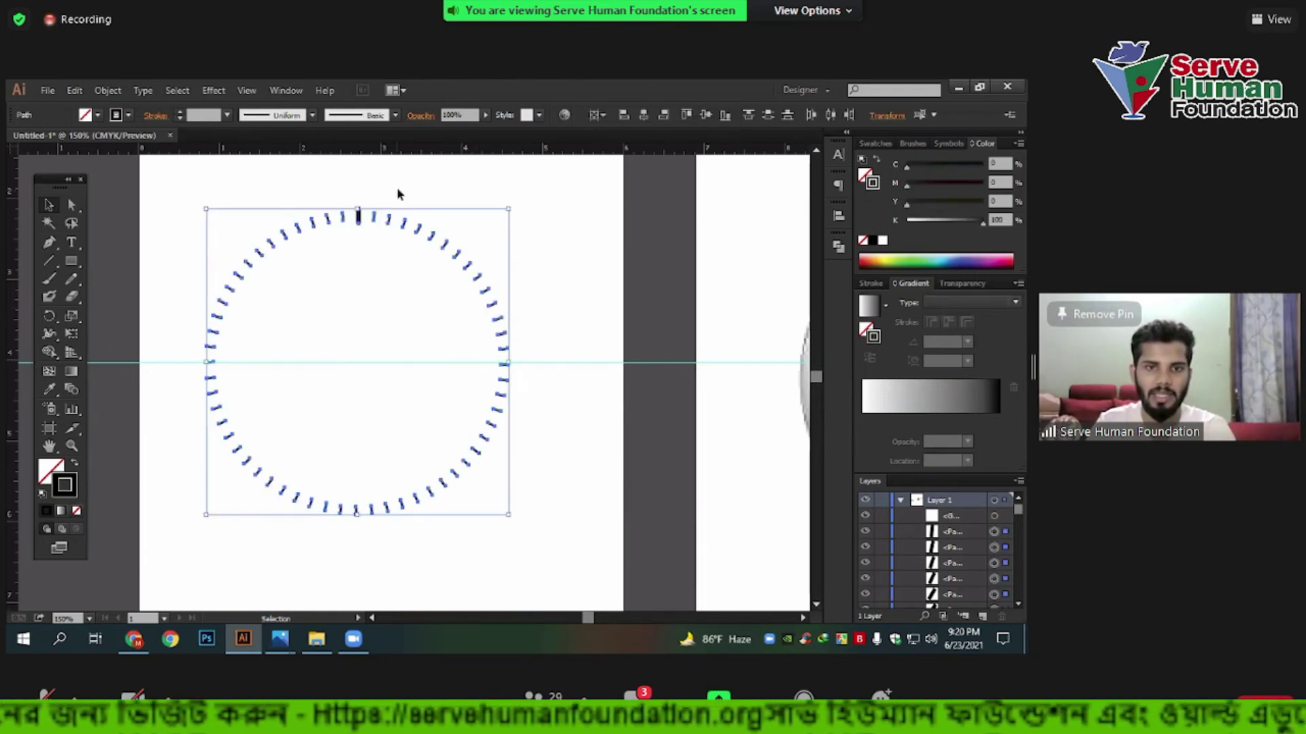
# Place a vertical guide aligned with the top tick, crossing the horizontal guide.
pyautogui.moveTo(11, 338); pyautogui.dragTo(338, 336)
pyautogui.moveTo(358, 325); pyautogui.dragTo(359, 198)
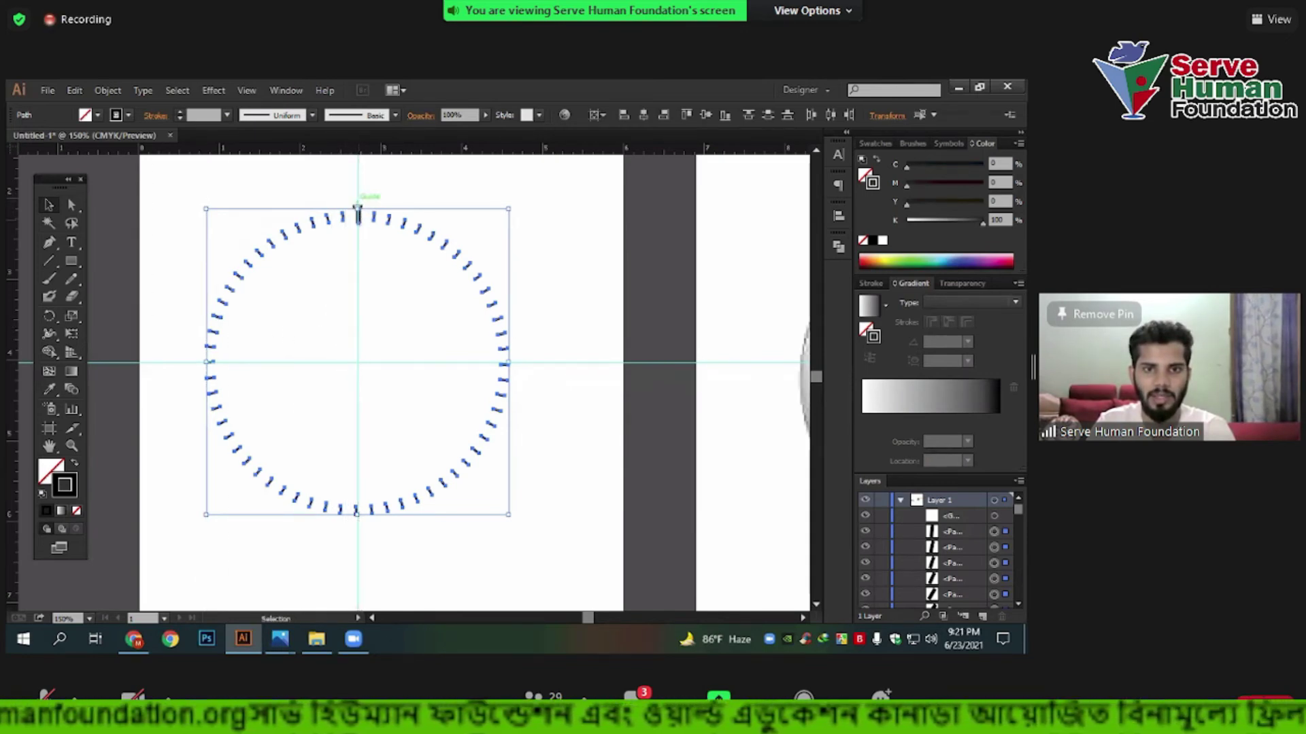
pyautogui.scroll(4, 360, 378)
# Select only the thick top tick and switch to the Rotate tool.
pyautogui.moveTo(306, 257); pyautogui.dragTo(391, 378)
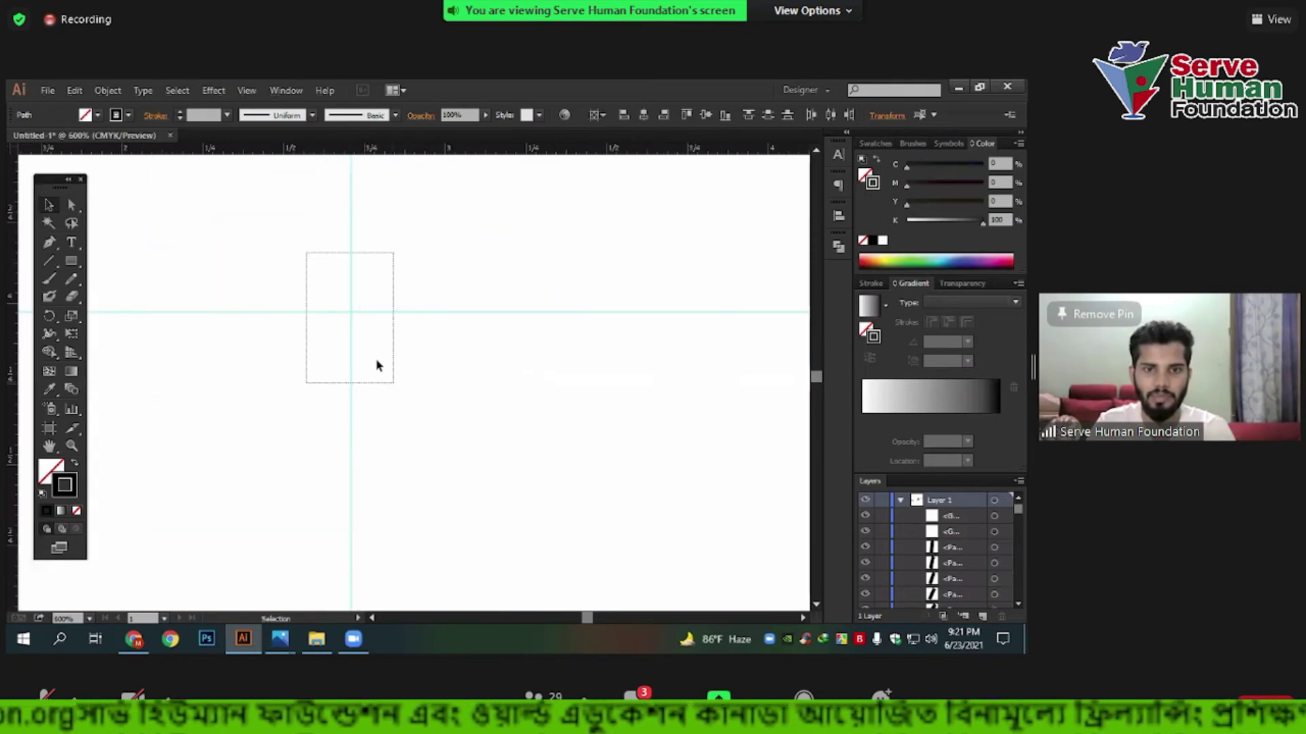
pyautogui.scroll(-4, 357, 424)
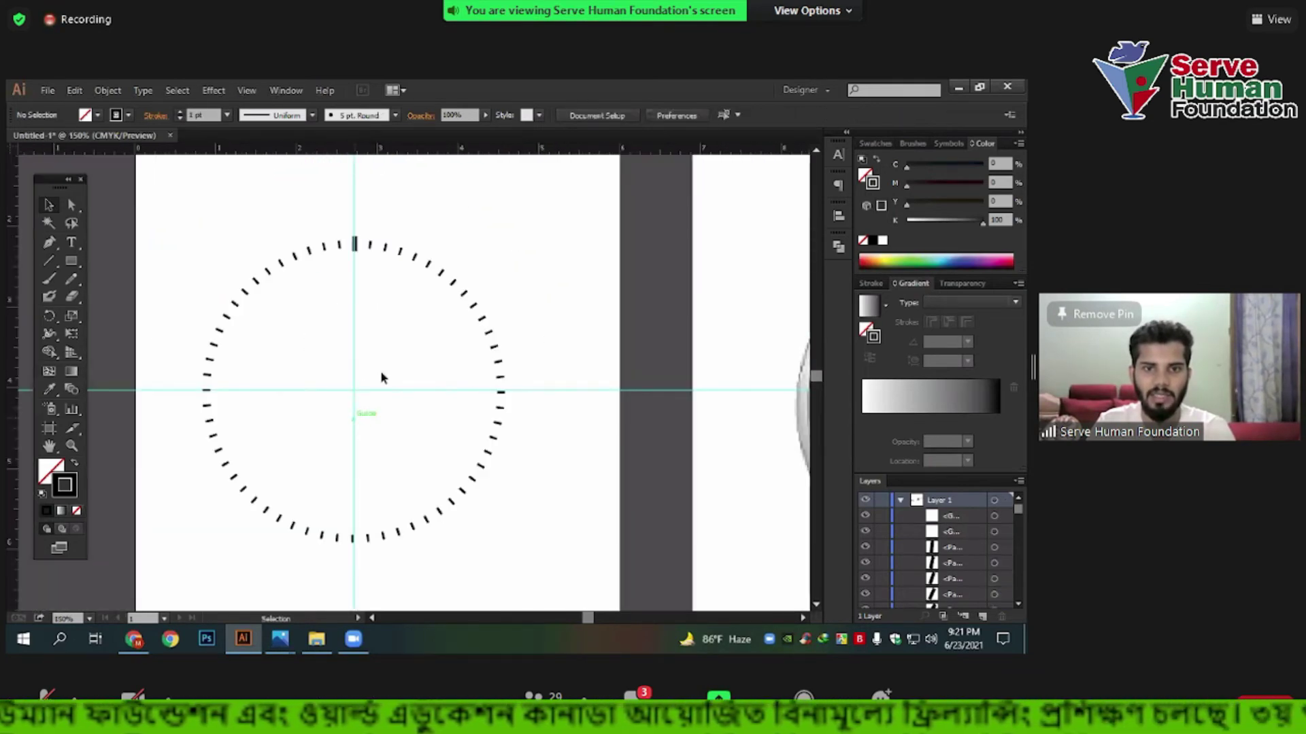
pyautogui.click(381, 307)
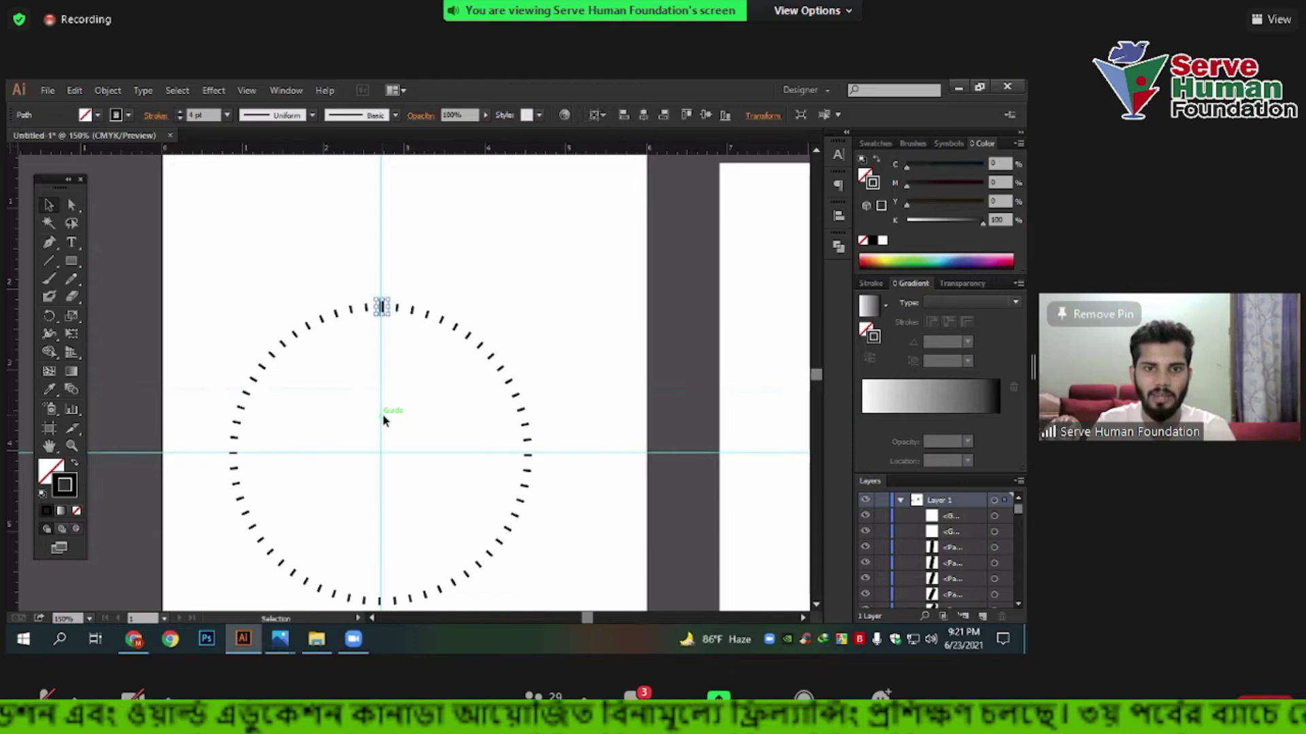
pyautogui.click(49, 314)
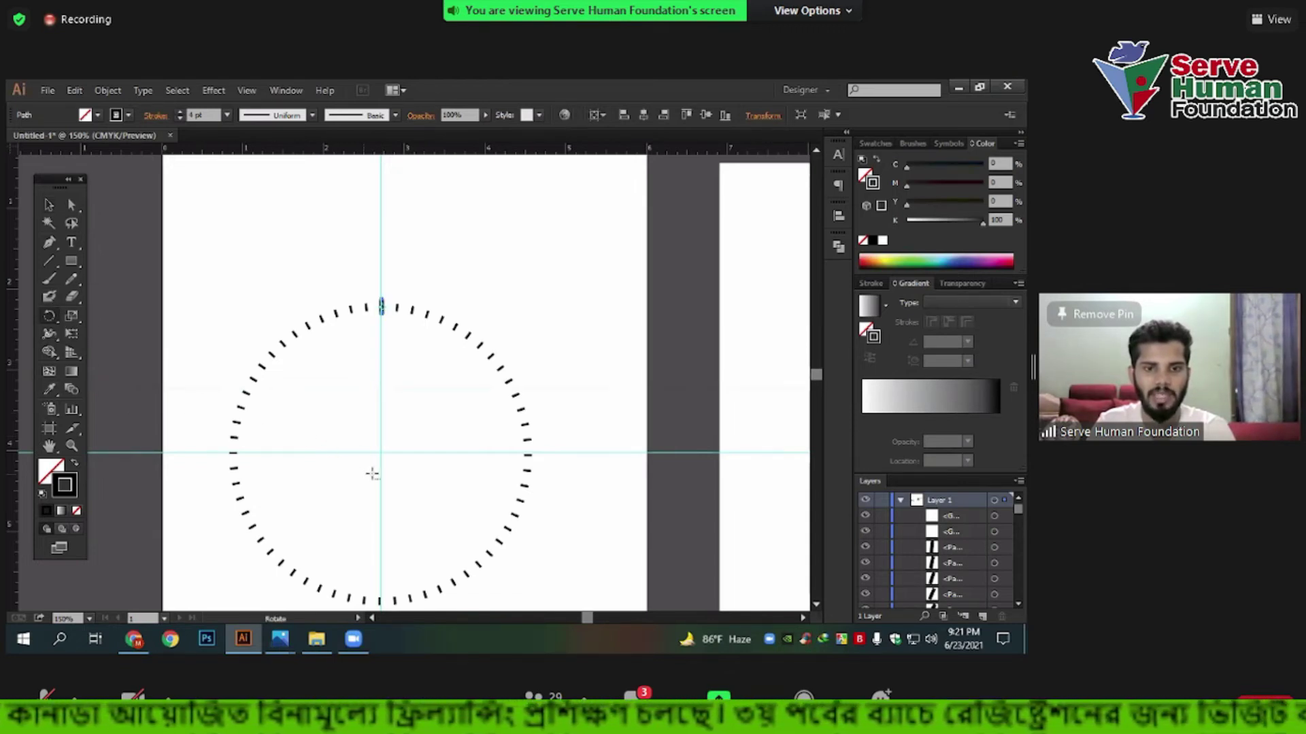
pyautogui.scroll(4, 380, 462)
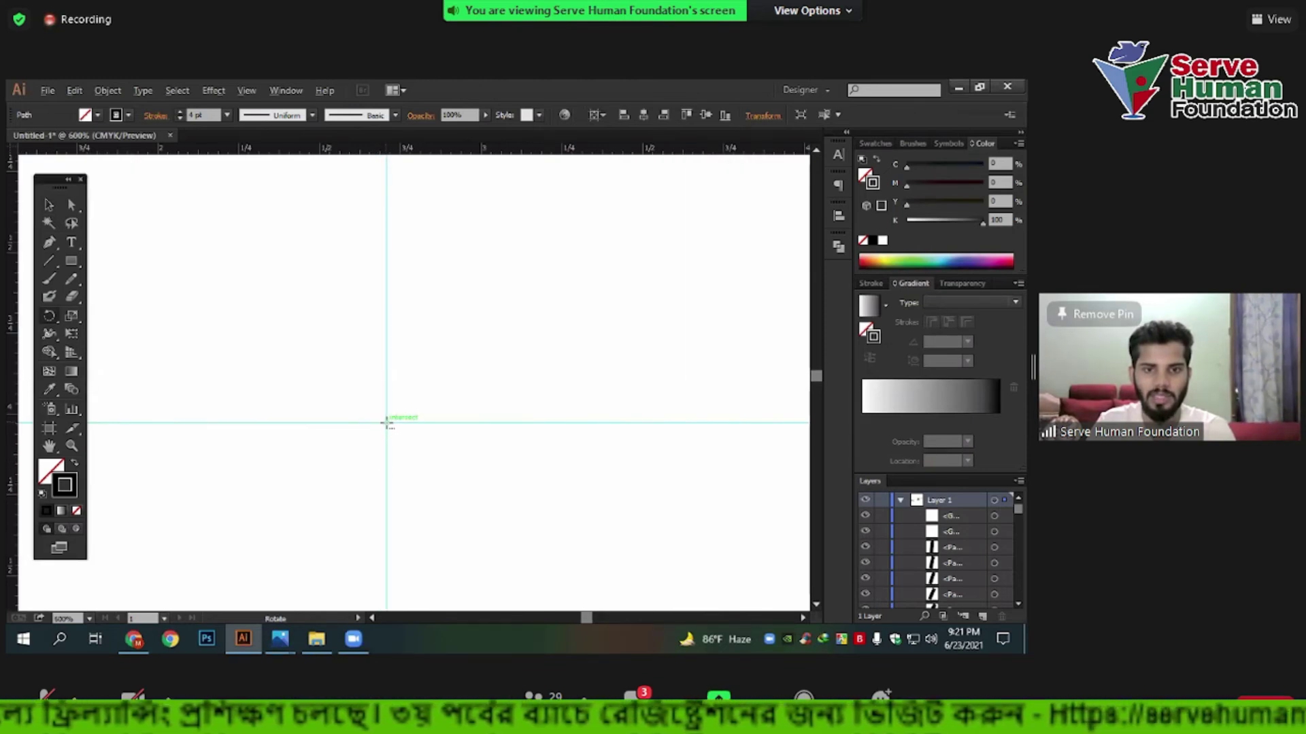
# Rotate a copy of the thick tick by 360/12 around the guide crossing, then repeat it.
pyautogui.keyDown('alt'); pyautogui.click(386, 423); pyautogui.keyUp('alt')
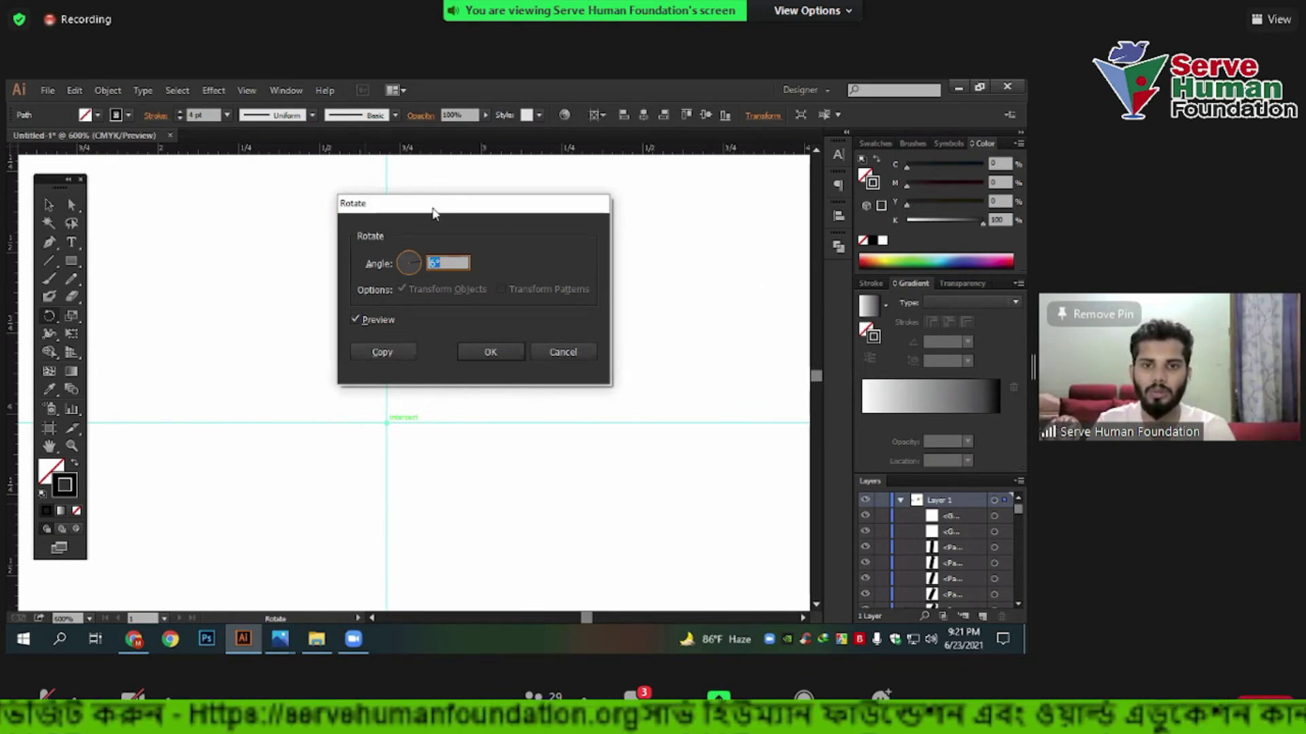
pyautogui.moveTo(433, 213); pyautogui.dragTo(516, 241)
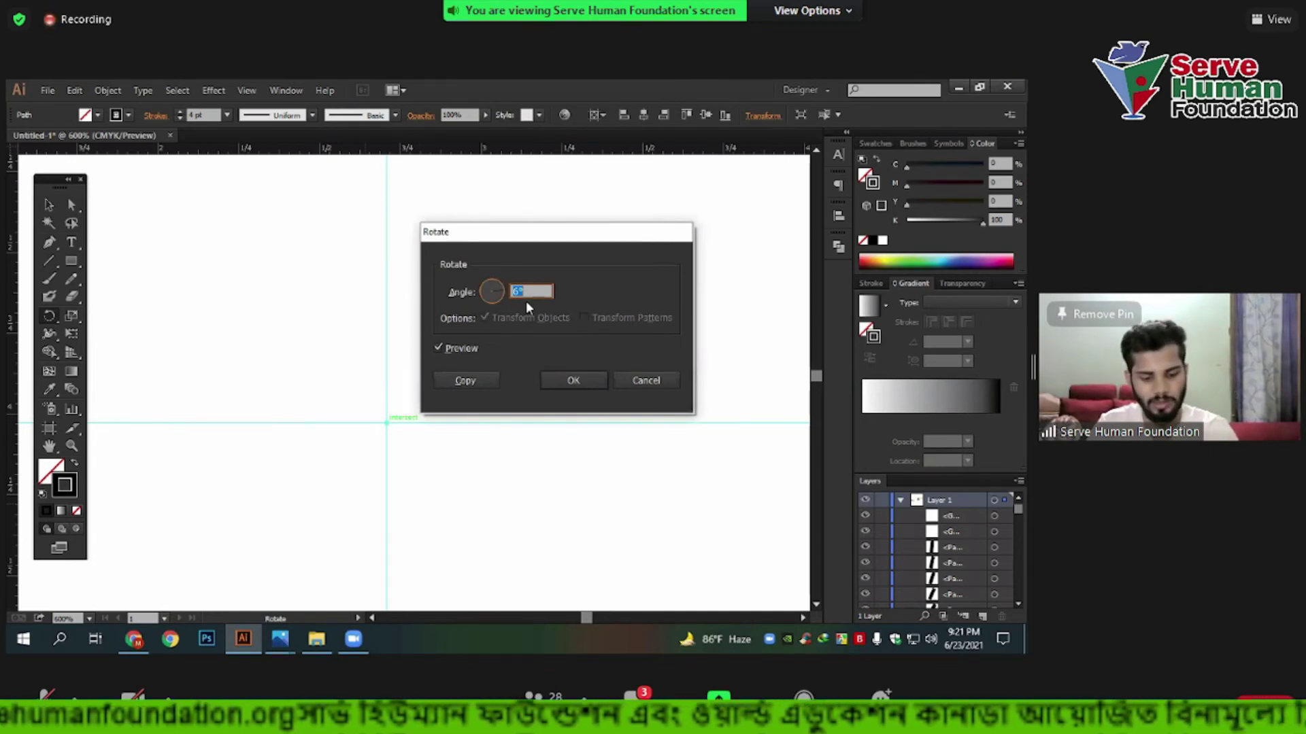
pyautogui.write('360/12')
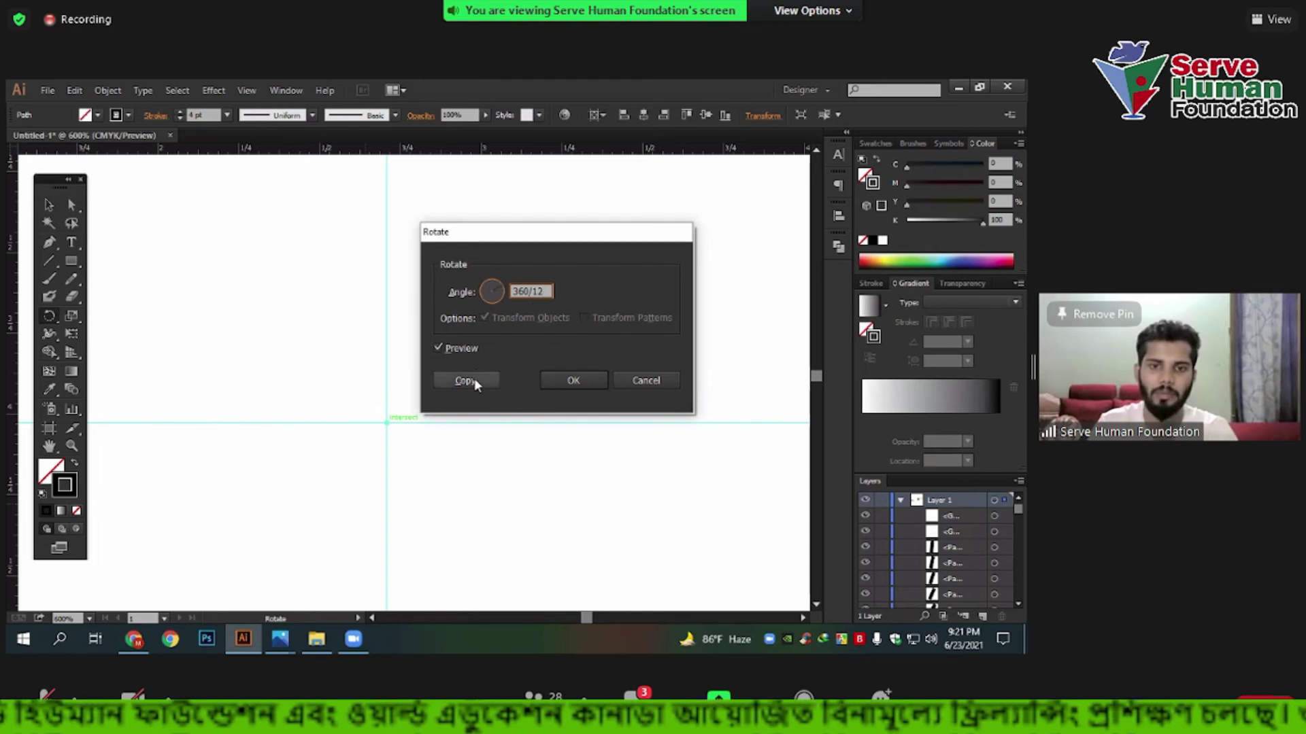
pyautogui.click(465, 380)
pyautogui.hotkey('ctrl', '1')
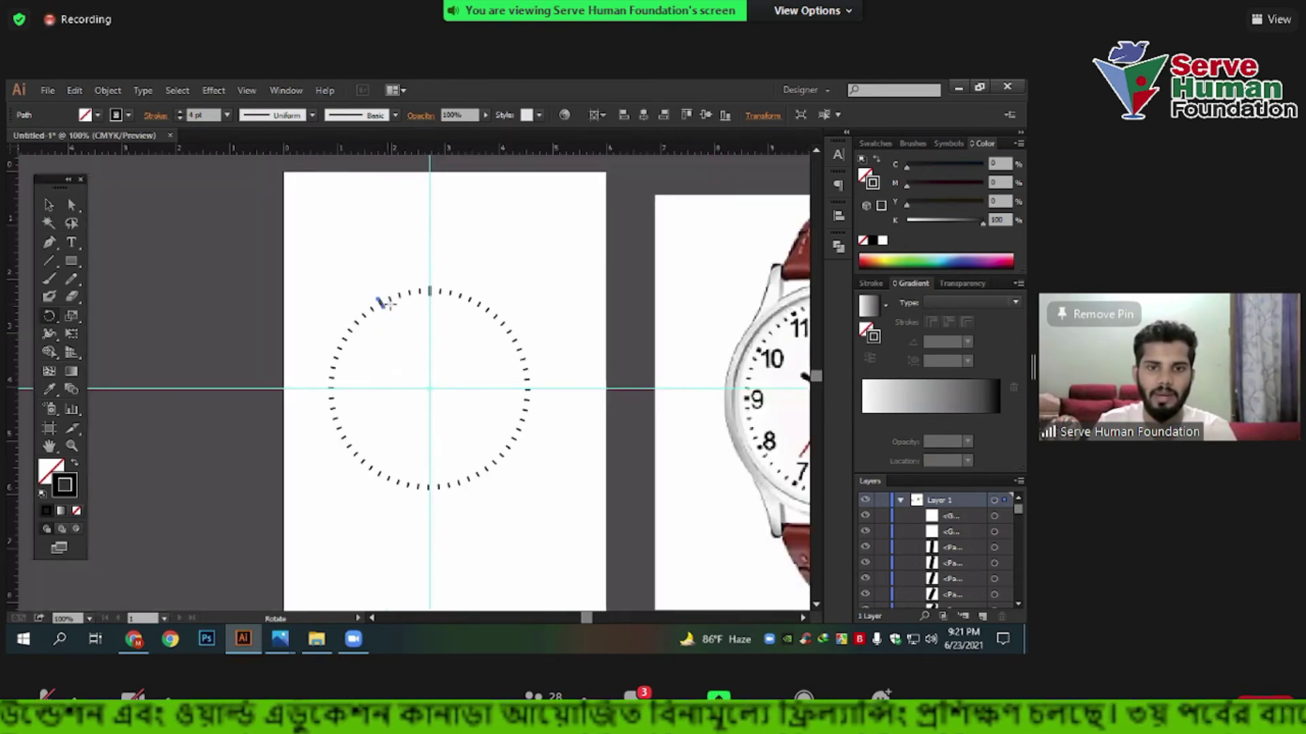
pyautogui.hotkey('ctrl', 'd')
pyautogui.hotkey('ctrl', 'd')
pyautogui.hotkey('ctrl', 'd')
pyautogui.hotkey('ctrl', 'd')
pyautogui.hotkey('ctrl', 'd')
pyautogui.hotkey('ctrl', 'd')
pyautogui.hotkey('ctrl', 'd')
pyautogui.hotkey('ctrl', 'd')
pyautogui.hotkey('ctrl', 'd')
pyautogui.hotkey('ctrl', 'd')
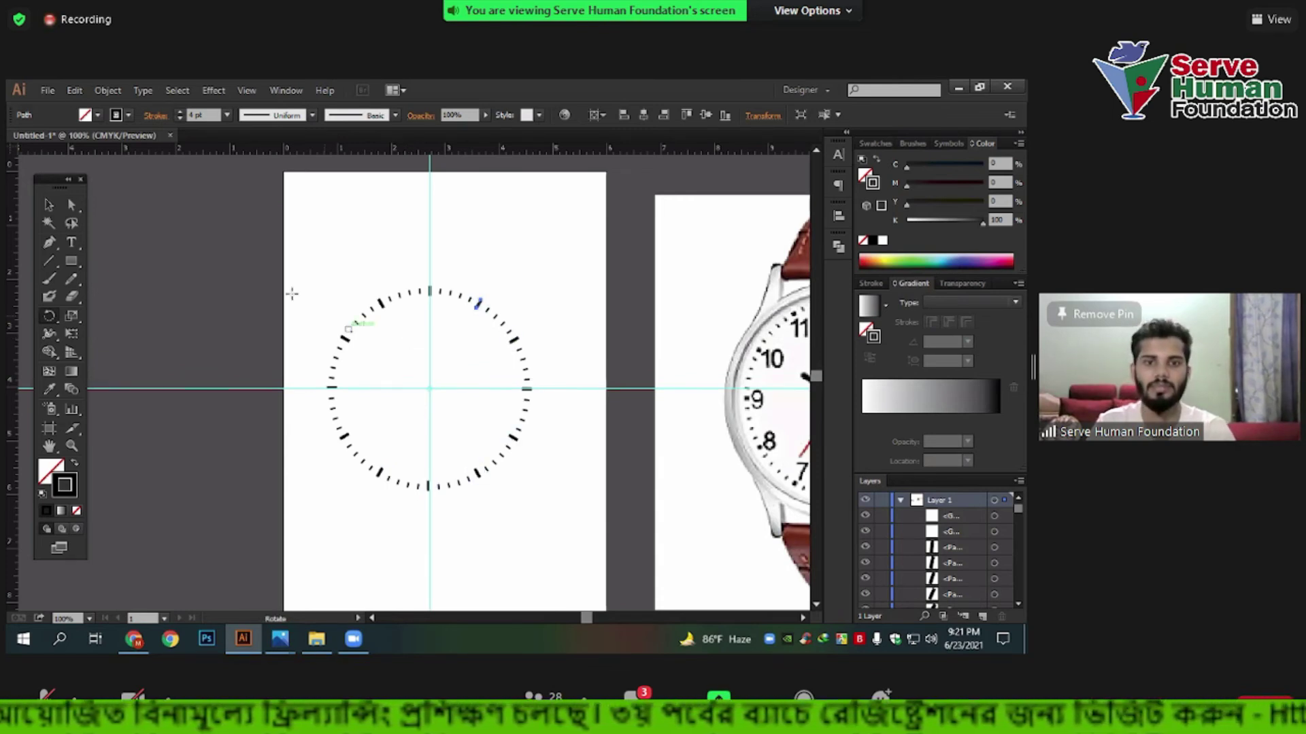
# Unlock the guides and delete both the vertical and horizontal guides.
pyautogui.press('v')
pyautogui.moveTo(373, 180); pyautogui.dragTo(599, 261)
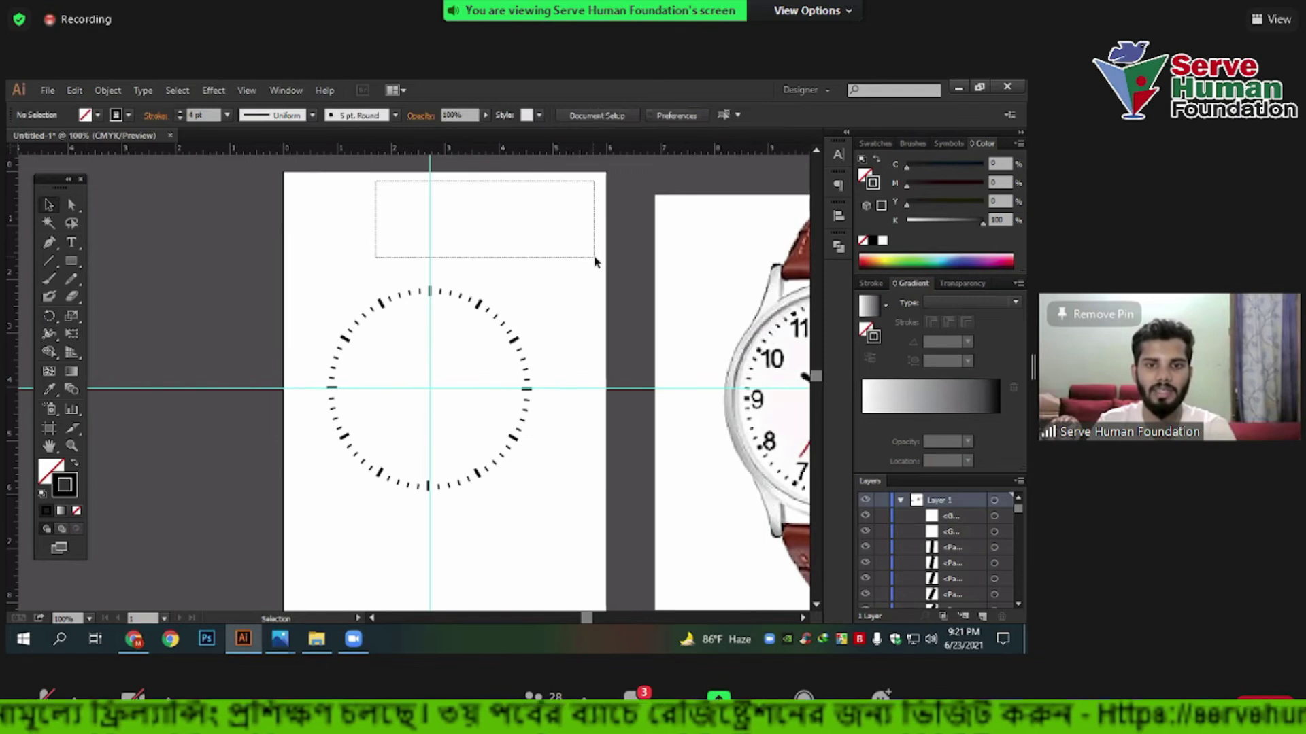
pyautogui.rightClick(383, 201)
pyautogui.click(423, 335)
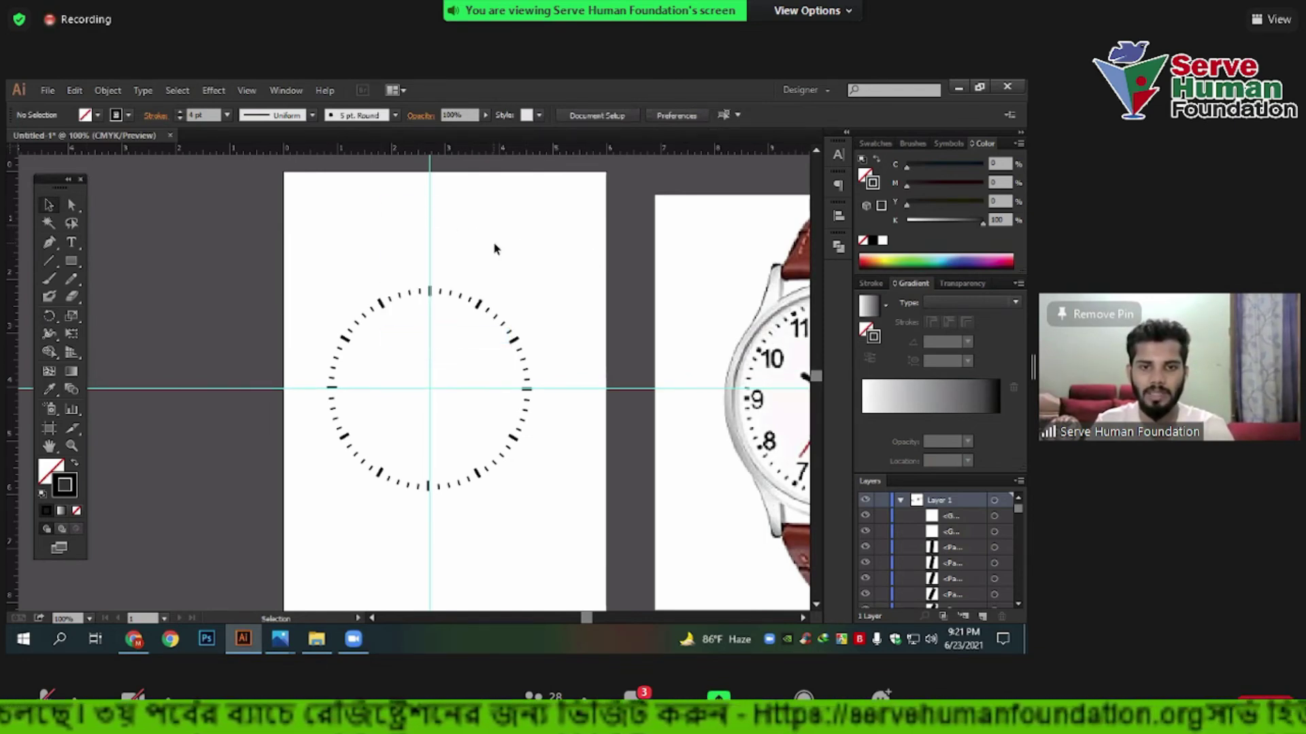
pyautogui.moveTo(342, 202); pyautogui.dragTo(544, 253)
pyautogui.press('Delete')
pyautogui.moveTo(601, 296)
pyautogui.mouseDown()
pyautogui.moveTo(646, 503)
pyautogui.moveTo(636, 497)
pyautogui.mouseUp()
pyautogui.press('Delete')
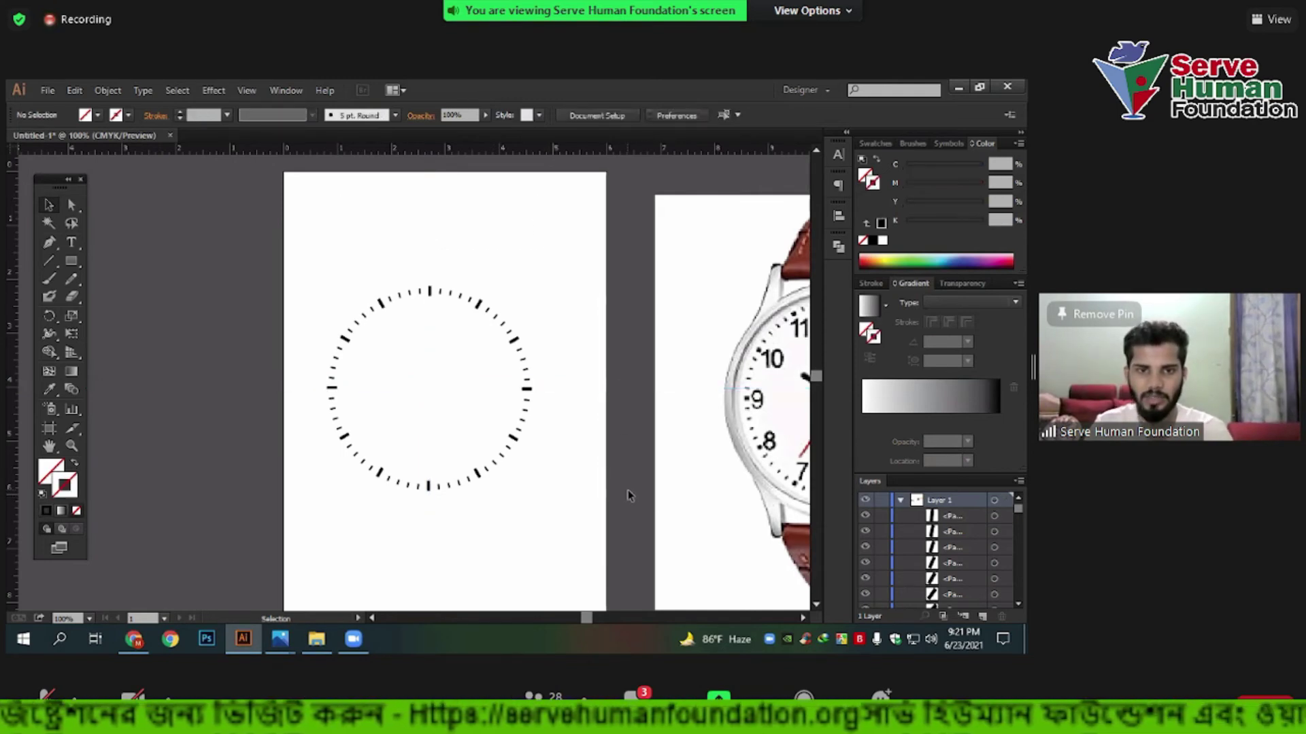
# Zoom in and inspect the thick tick near 11 o'clock and its small neighbour.
pyautogui.moveTo(545, 350); pyautogui.dragTo(451, 388)
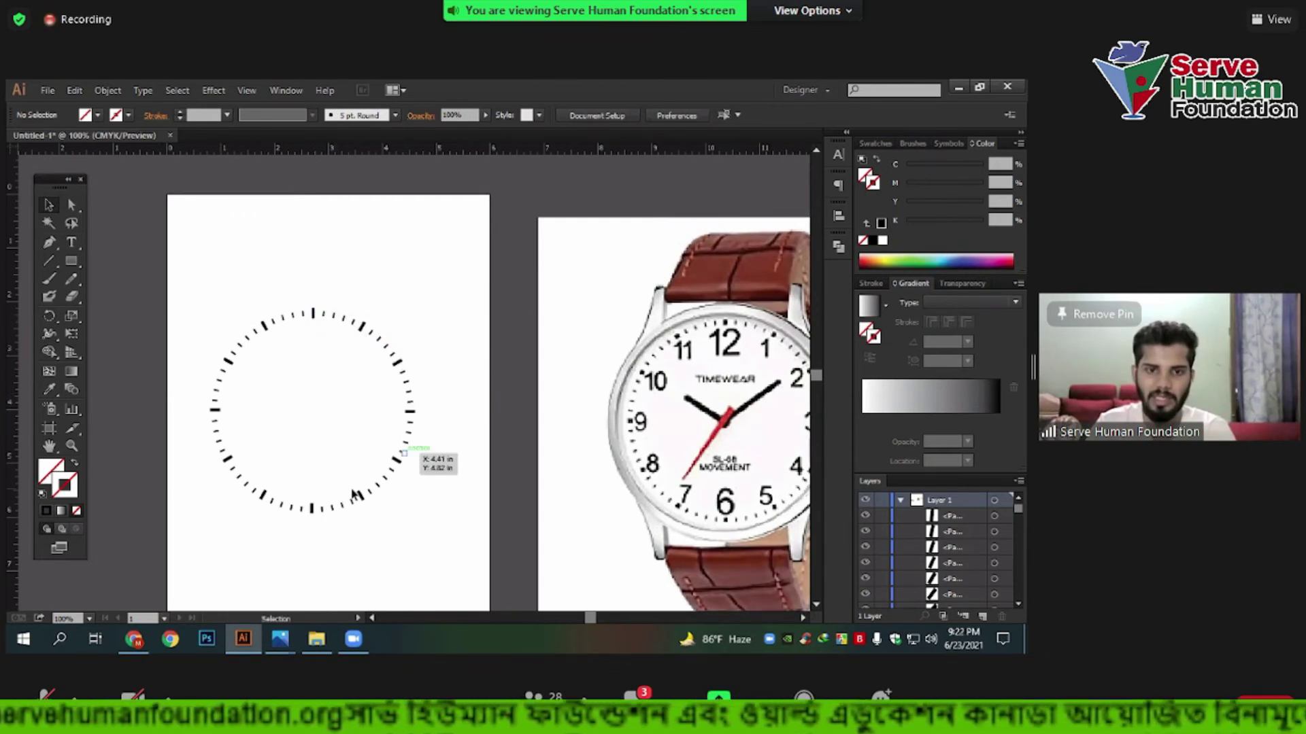
pyautogui.keyDown('alt'); pyautogui.scroll(1, 249, 331); pyautogui.keyUp('alt')
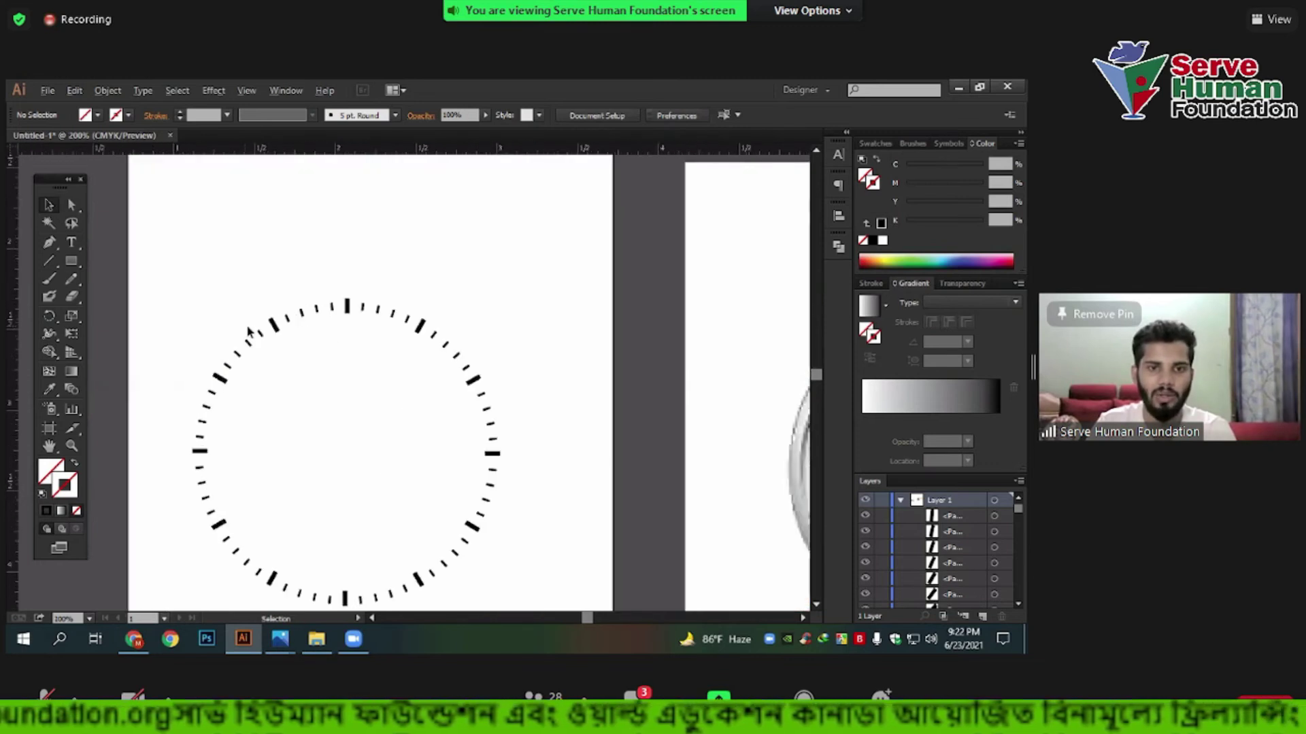
pyautogui.keyDown('alt'); pyautogui.scroll(3, 249, 331); pyautogui.keyUp('alt')
pyautogui.moveTo(310, 230); pyautogui.dragTo(400, 371)
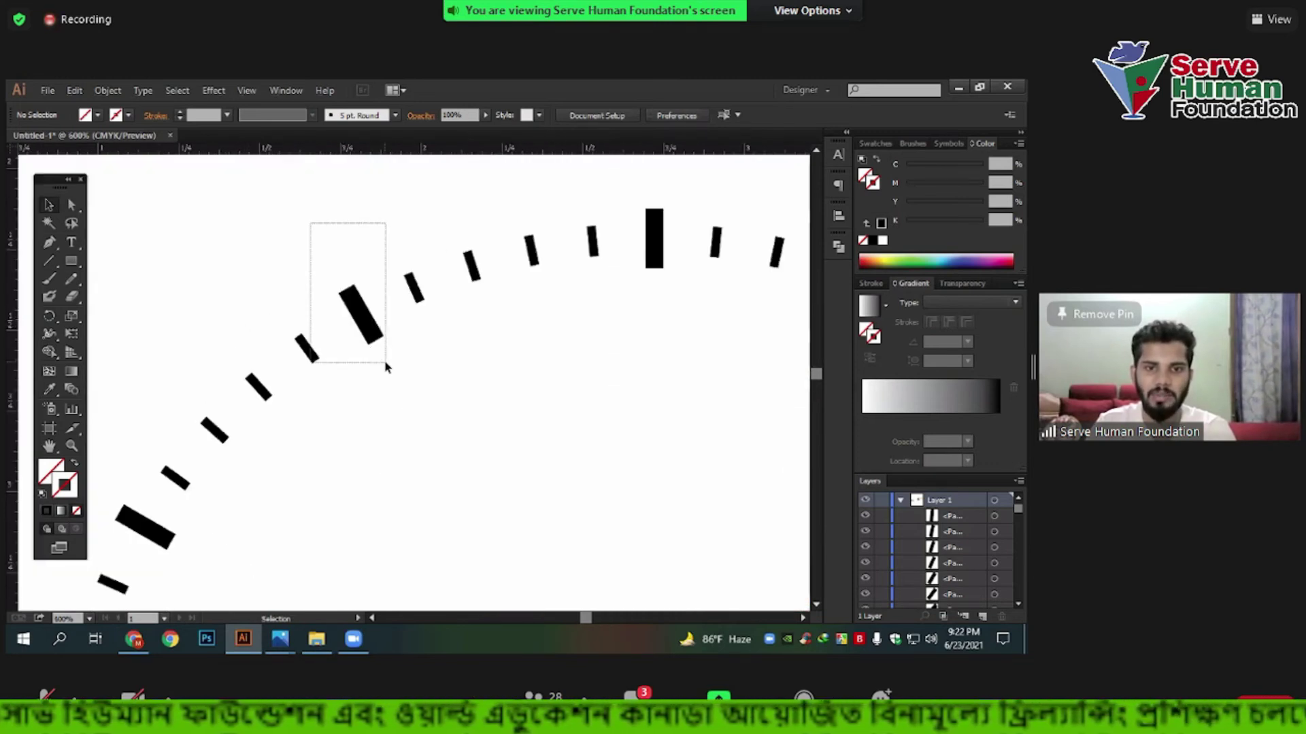
pyautogui.click(407, 372)
pyautogui.moveTo(307, 232)
pyautogui.mouseDown()
pyautogui.moveTo(391, 332)
pyautogui.moveTo(382, 317)
pyautogui.mouseUp()
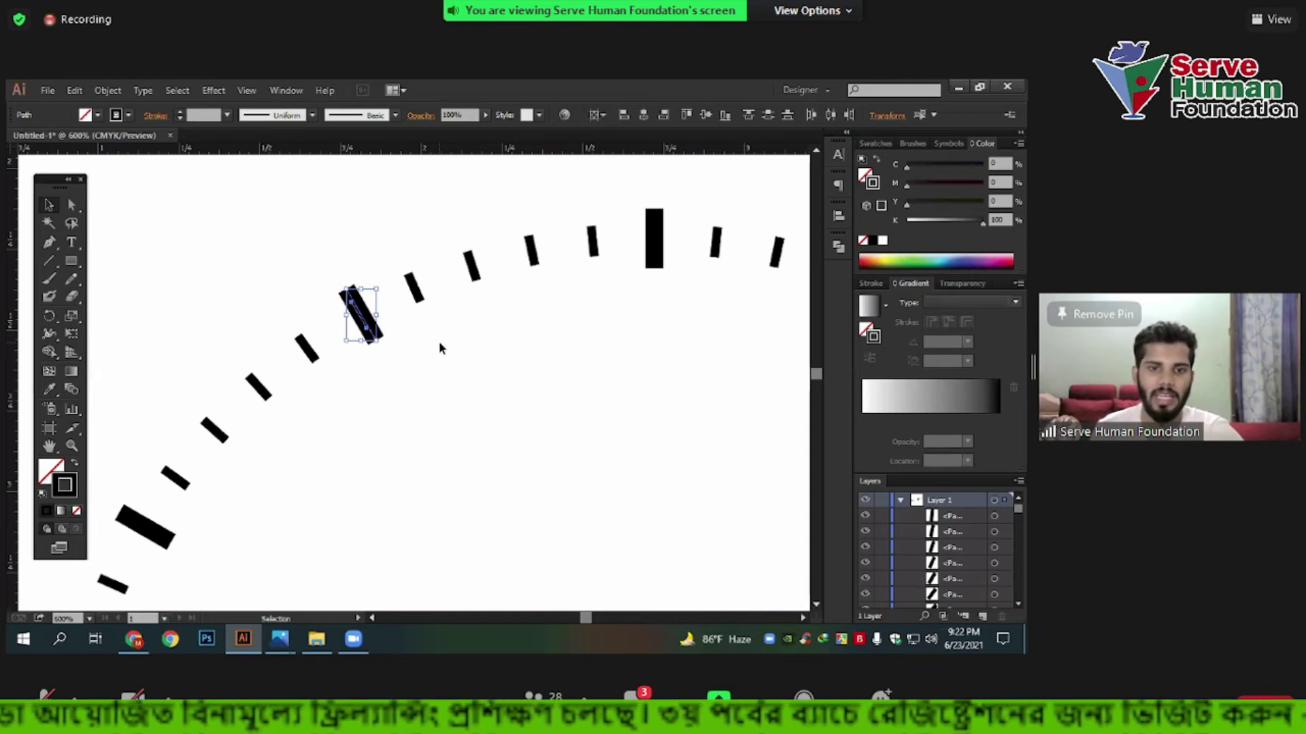
pyautogui.moveTo(452, 222); pyautogui.dragTo(501, 324)
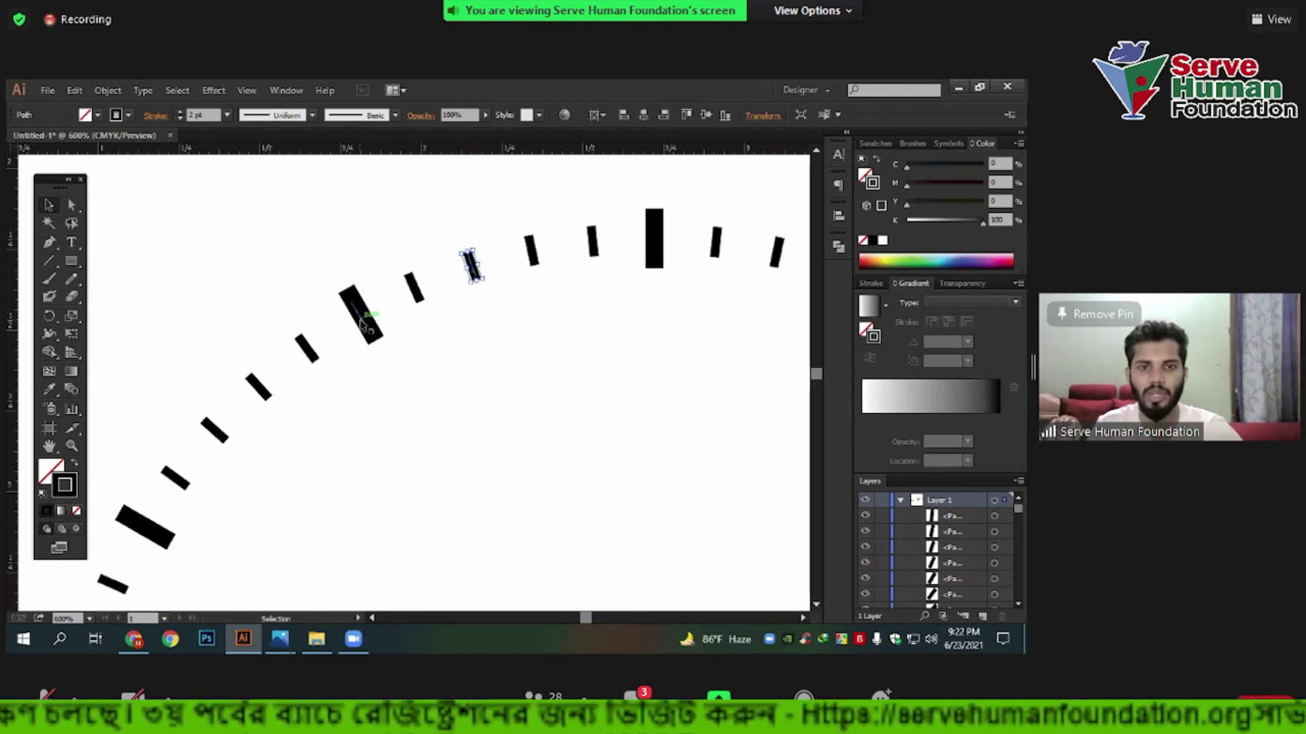
pyautogui.click(419, 368)
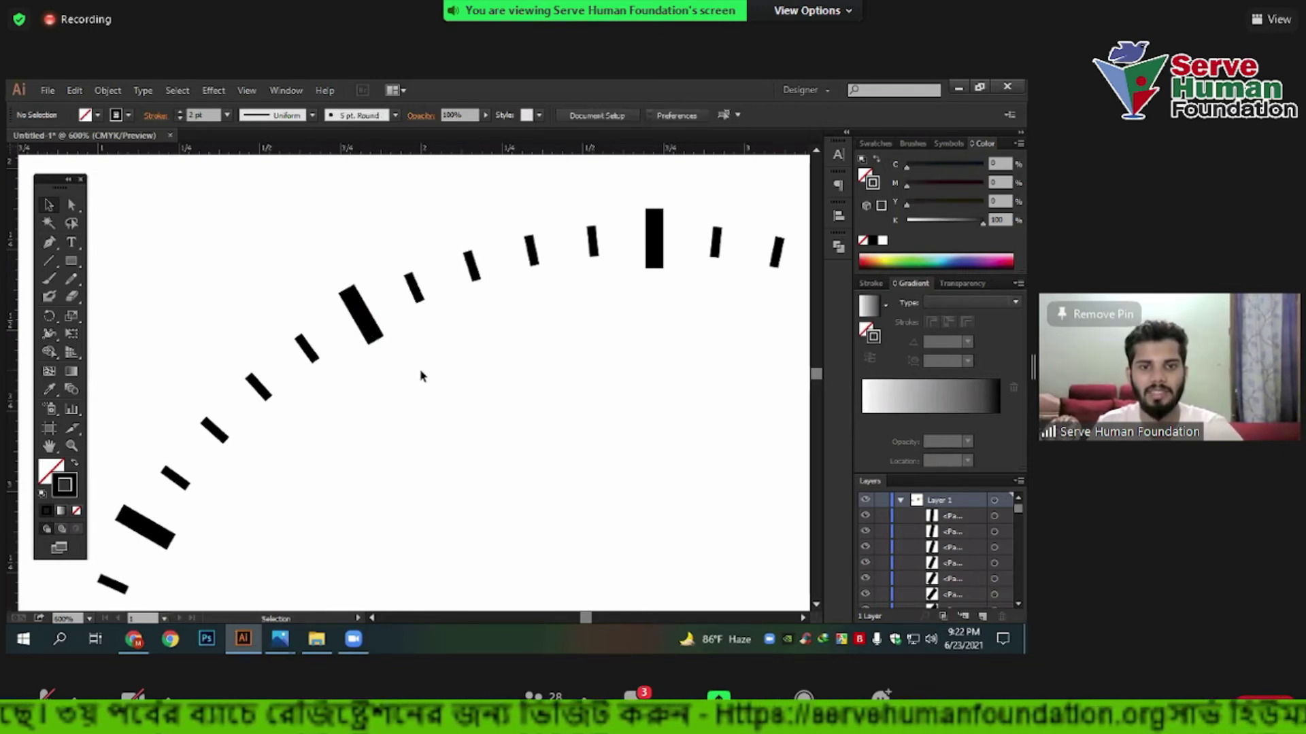
pyautogui.click(364, 313)
pyautogui.moveTo(390, 385); pyautogui.dragTo(352, 290)
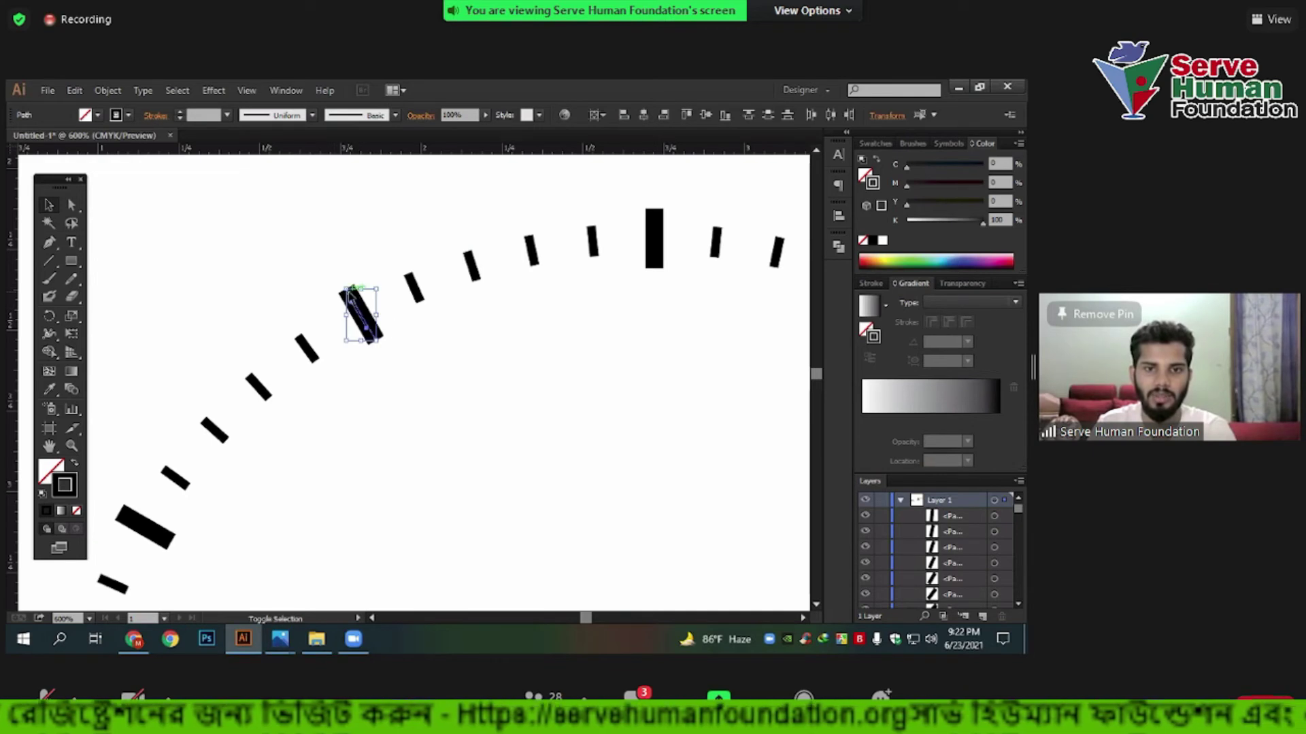
pyautogui.press('a')
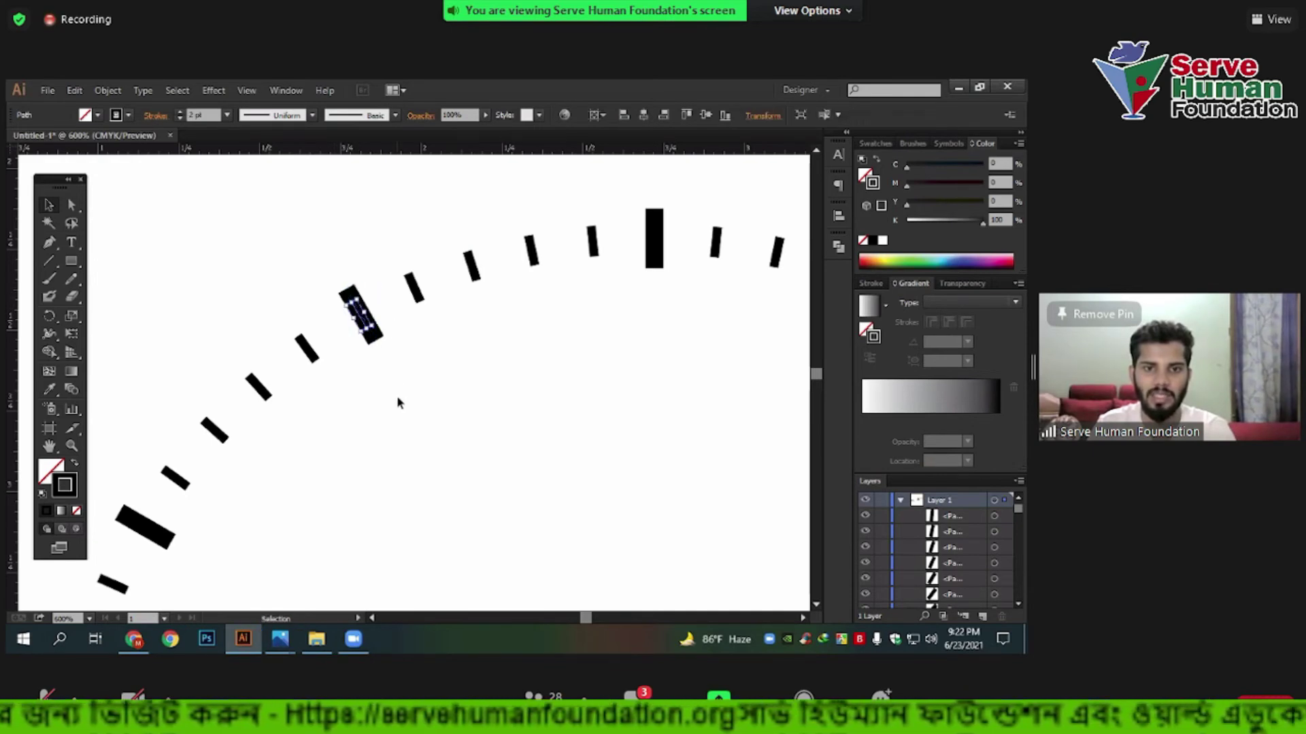
# With Direct Selection, check the inner paths of the thick ticks through 9 o'clock.
pyautogui.scroll(4, 360, 333)
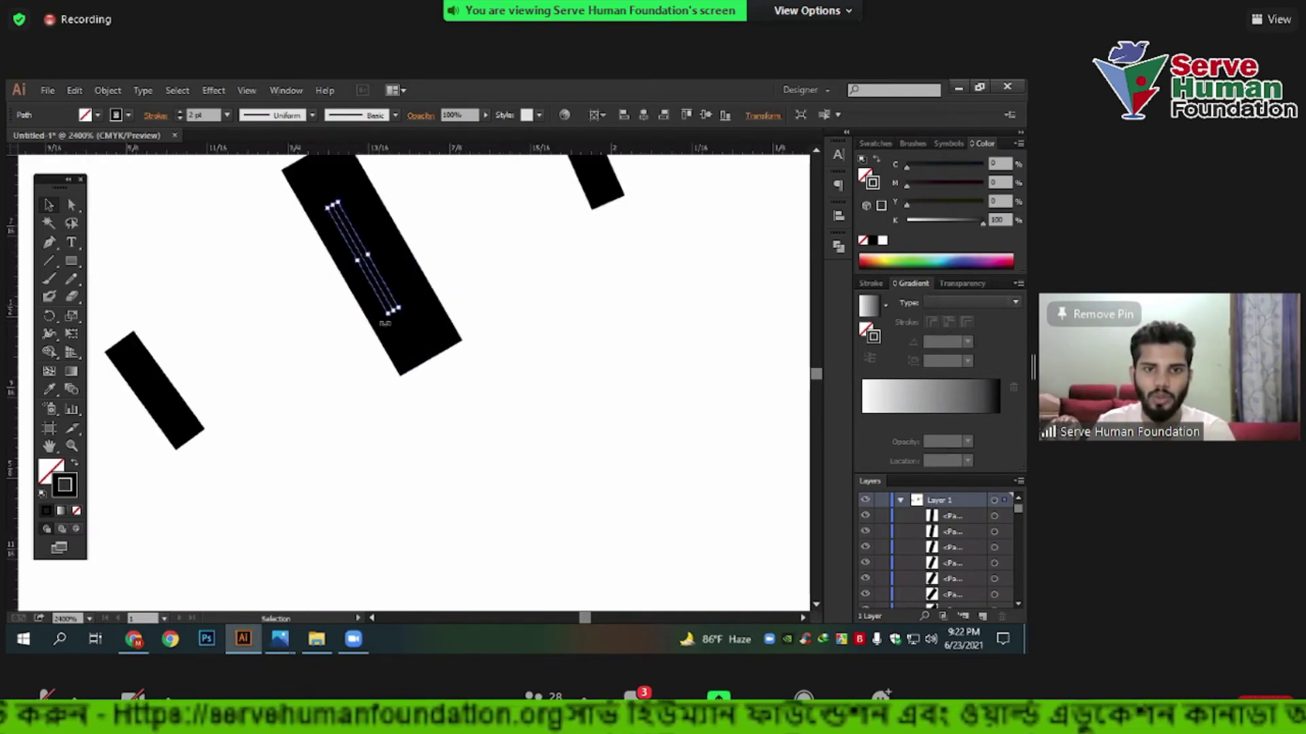
pyautogui.scroll(-2, 391, 367)
pyautogui.click(441, 419)
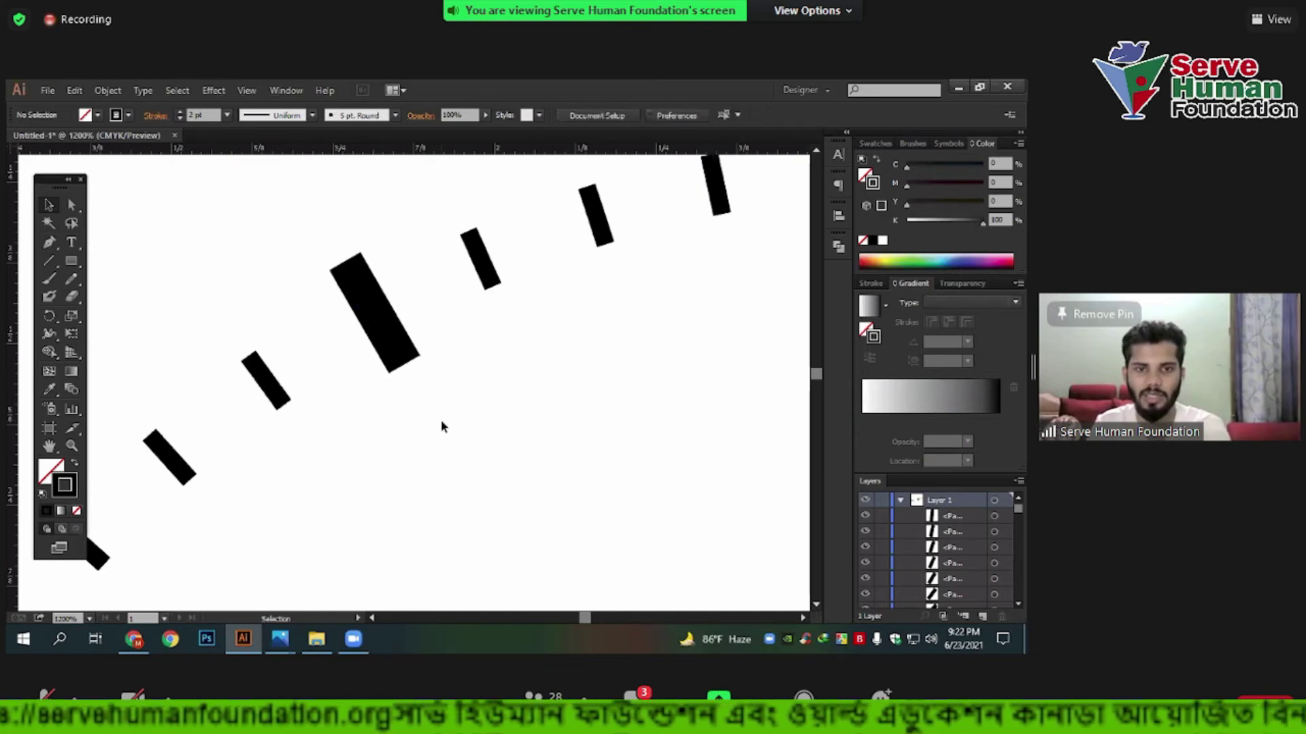
pyautogui.scroll(-2, 441, 424)
pyautogui.scroll(1, 406, 425)
pyautogui.scroll(1, 382, 364)
pyautogui.moveTo(382, 365); pyautogui.dragTo(296, 306)
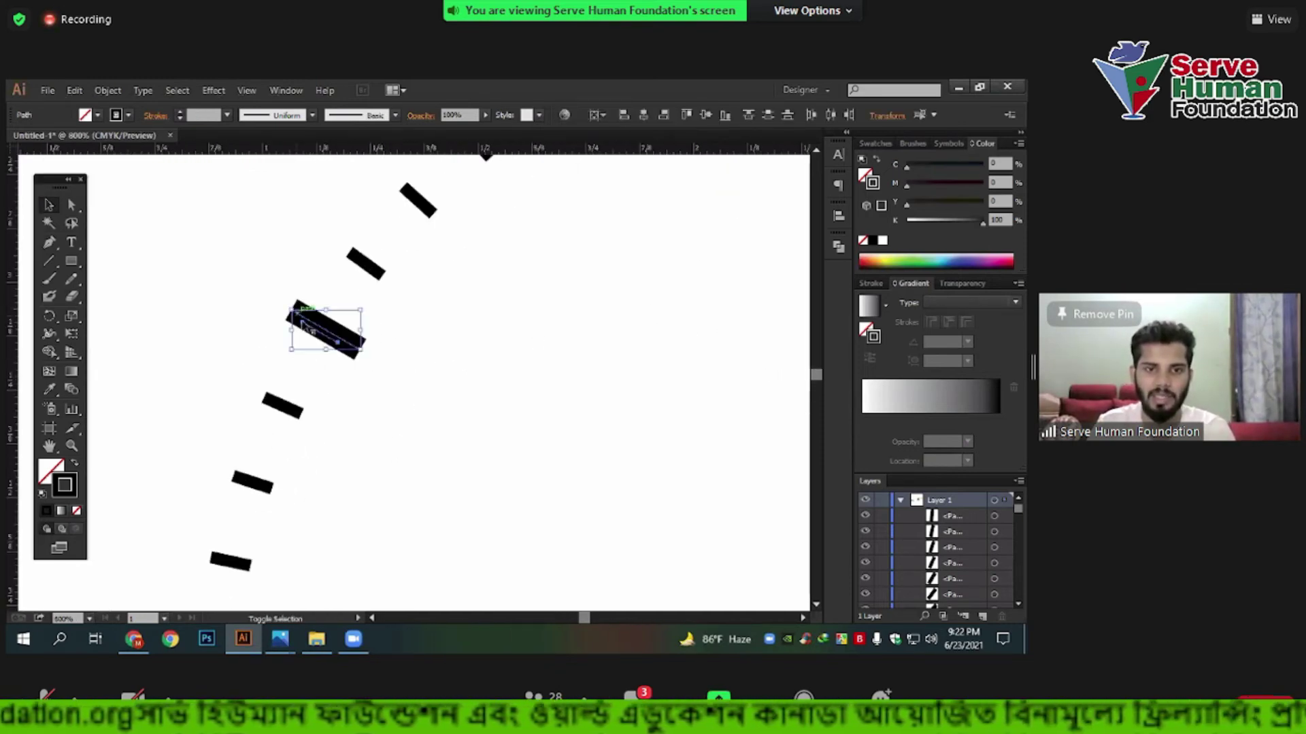
pyautogui.click(403, 350)
pyautogui.hotkey('ctrl', 'z')
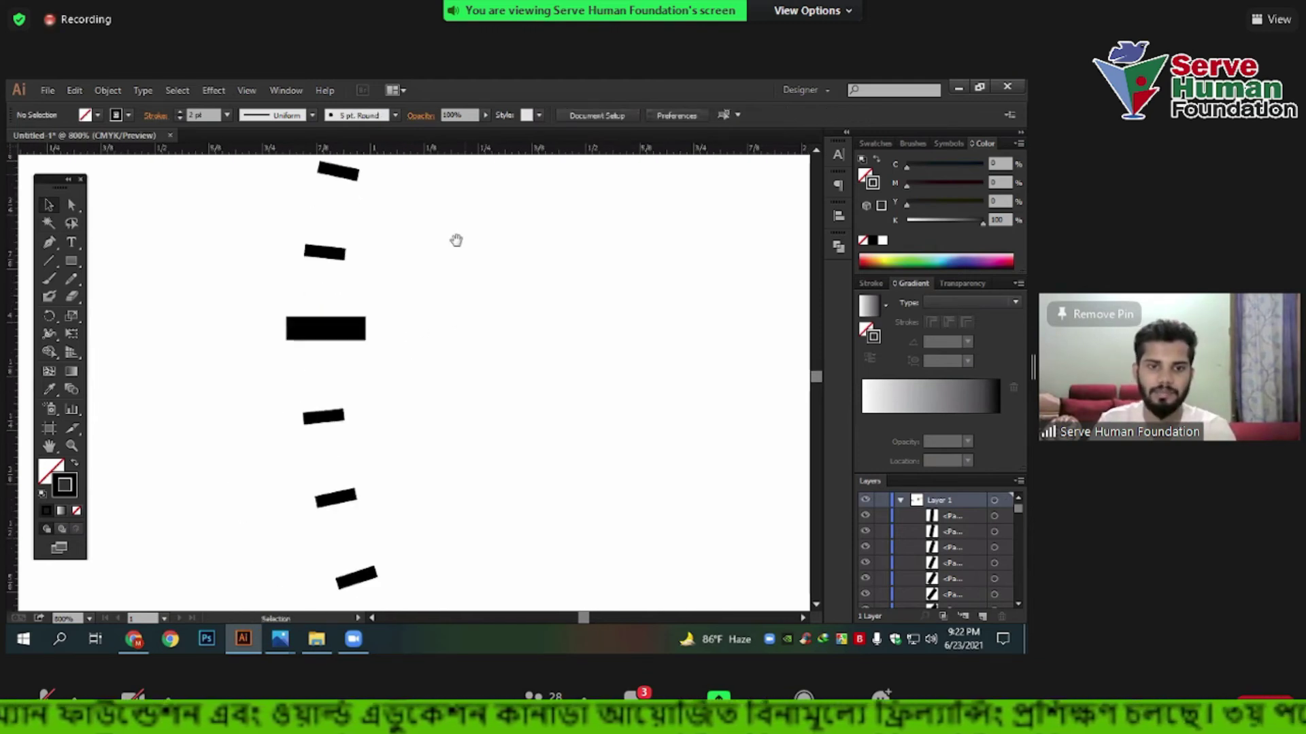
pyautogui.moveTo(422, 364); pyautogui.dragTo(231, 283)
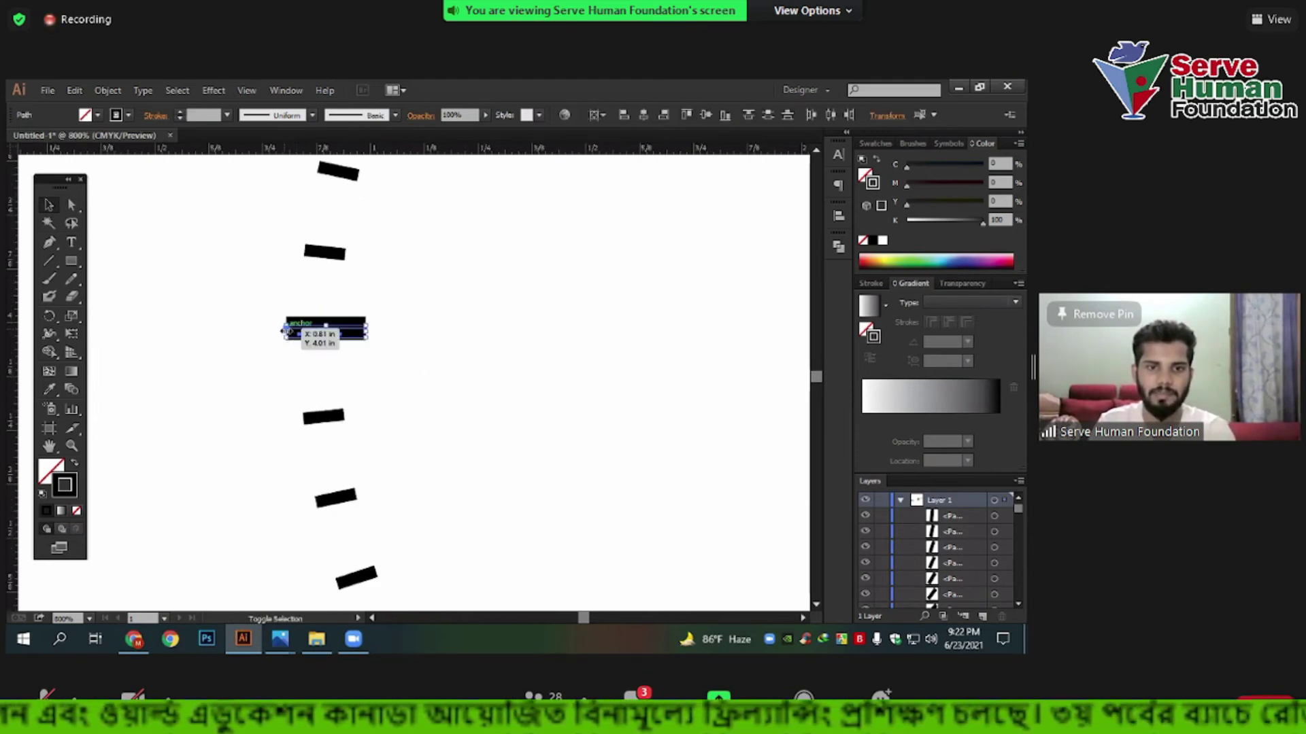
pyautogui.click(295, 332)
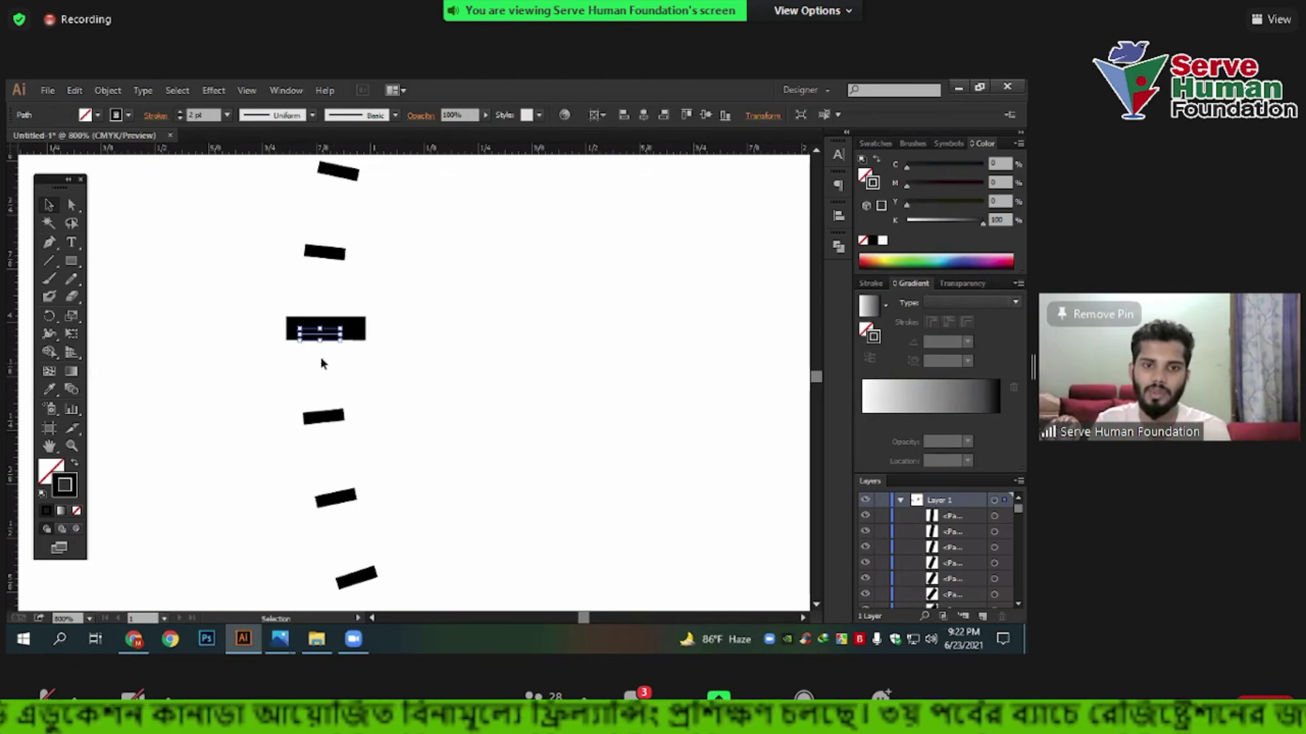
pyautogui.click(429, 377)
# Pan around checking the thick hour ticks down through 6 and 5 o'clock.
pyautogui.moveTo(524, 531); pyautogui.dragTo(445, 406)
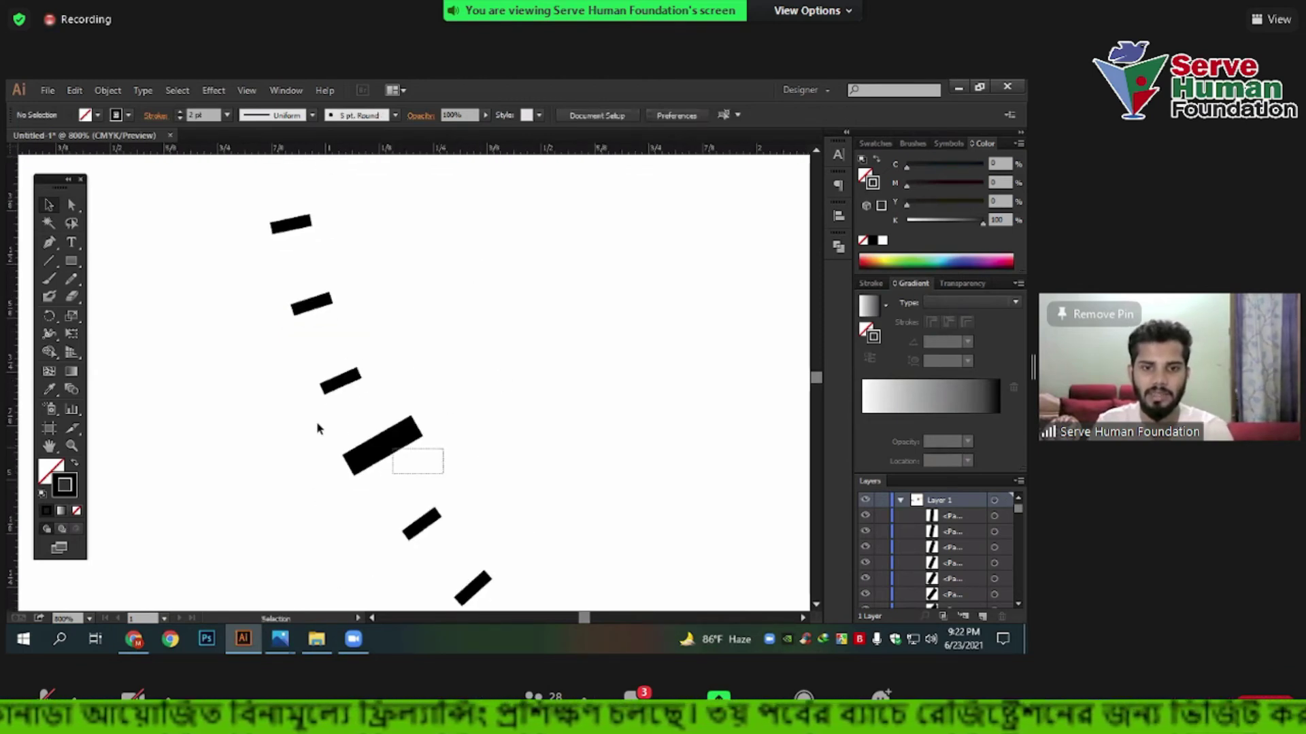
pyautogui.click(377, 454)
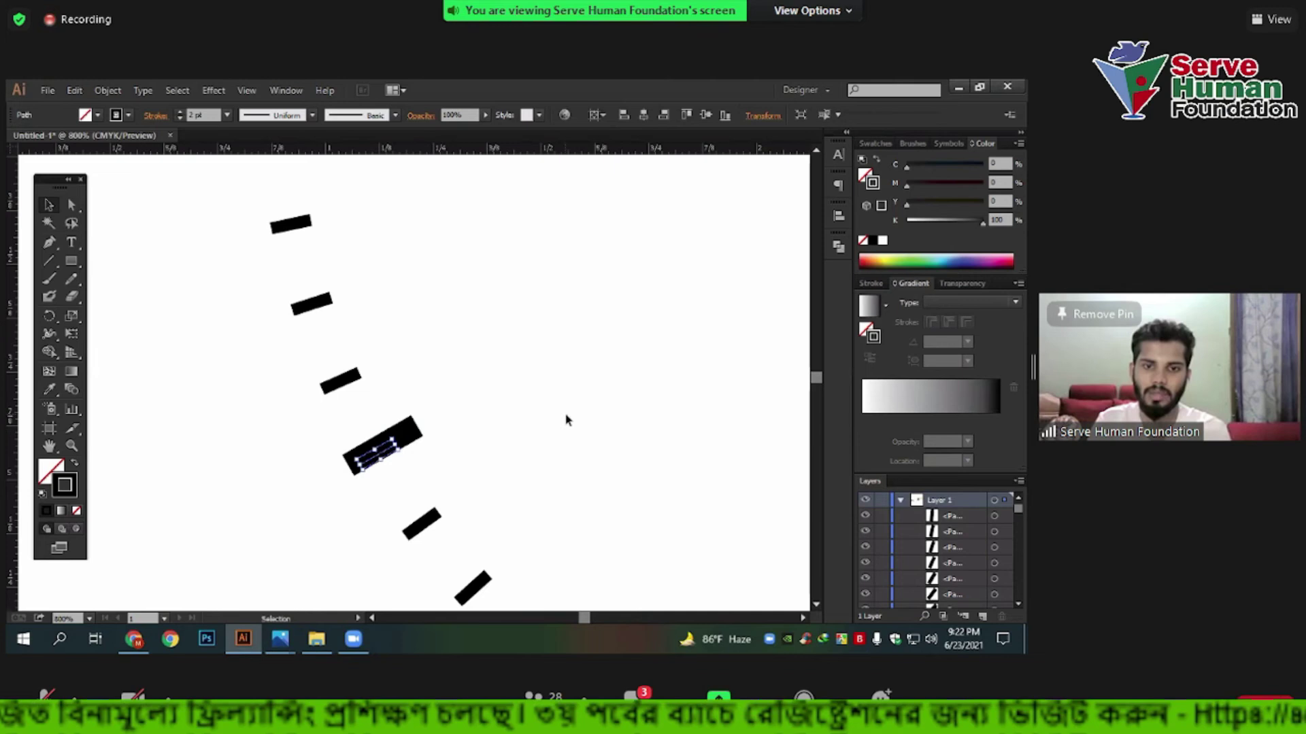
pyautogui.moveTo(671, 556); pyautogui.dragTo(460, 245)
pyautogui.click(457, 433)
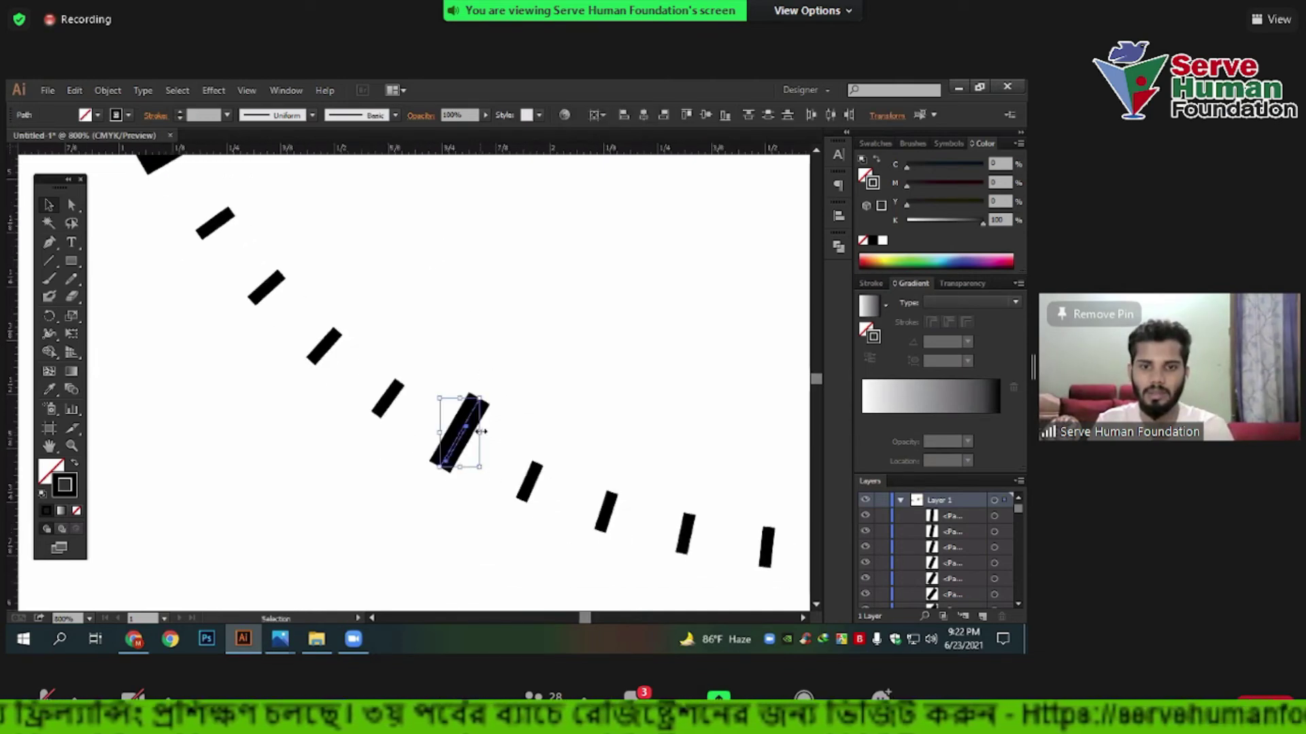
pyautogui.click(572, 396)
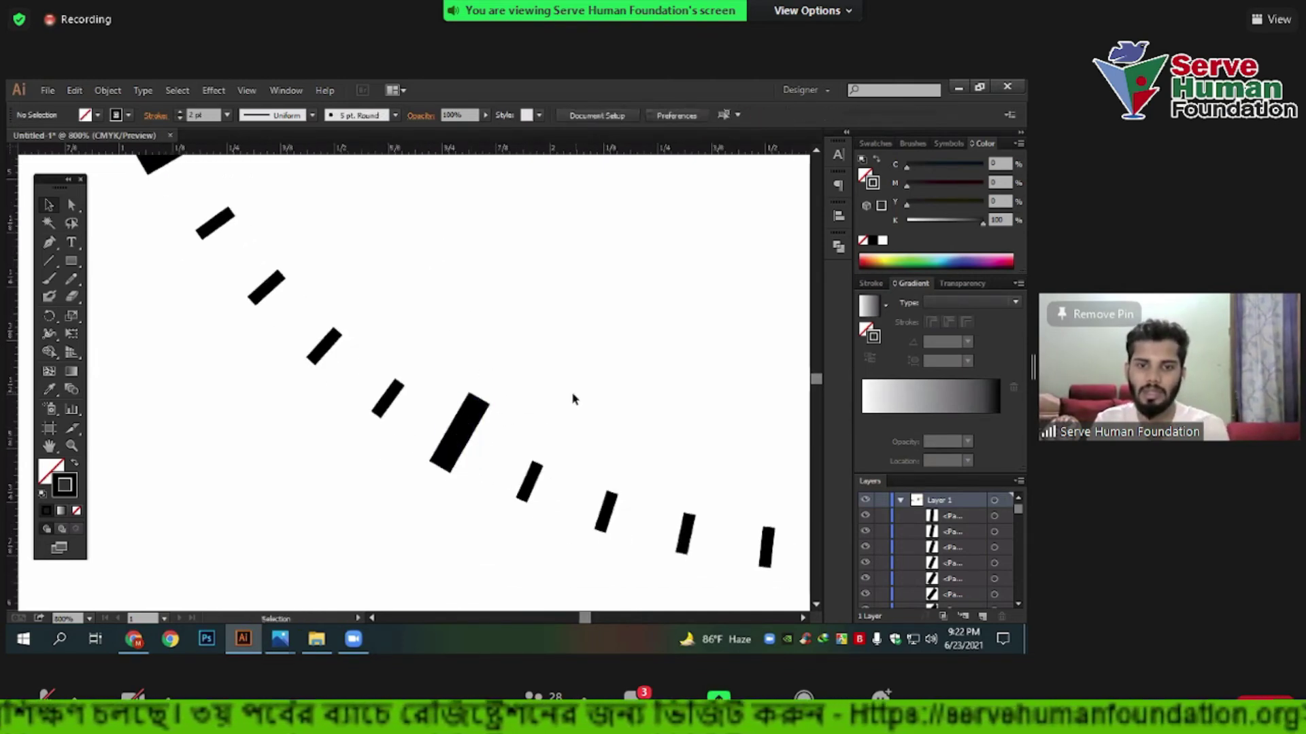
pyautogui.moveTo(714, 399)
pyautogui.mouseDown()
pyautogui.moveTo(671, 325)
pyautogui.moveTo(639, 322)
pyautogui.mouseUp()
pyautogui.moveTo(385, 331); pyautogui.dragTo(468, 468)
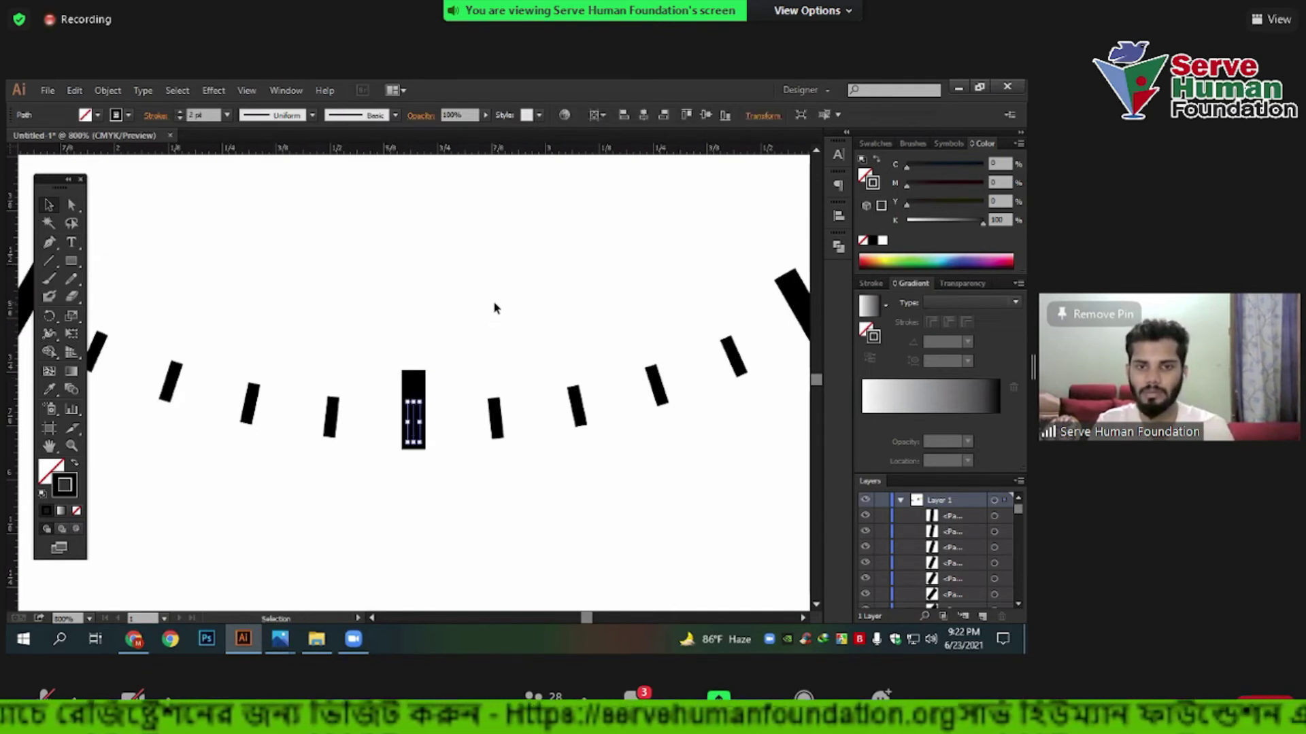
pyautogui.click(542, 279)
pyautogui.moveTo(542, 279); pyautogui.dragTo(100, 394)
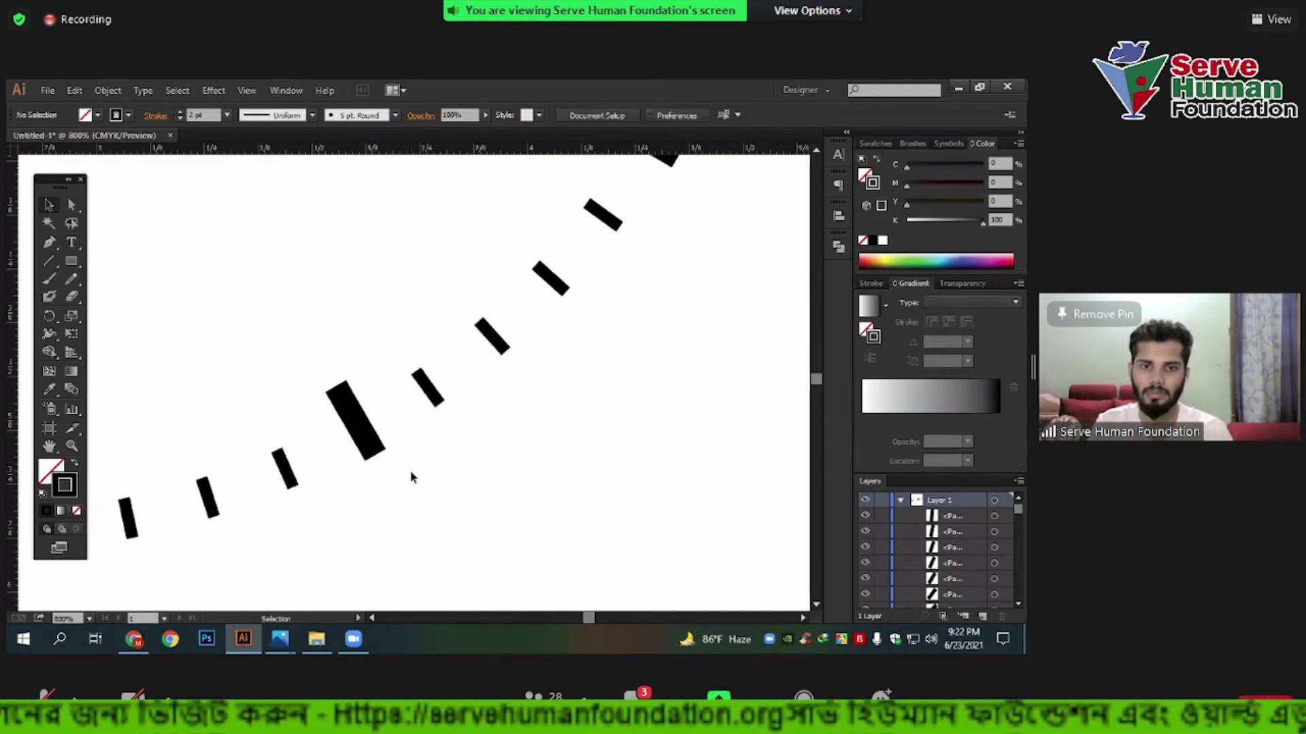
pyautogui.click(345, 408)
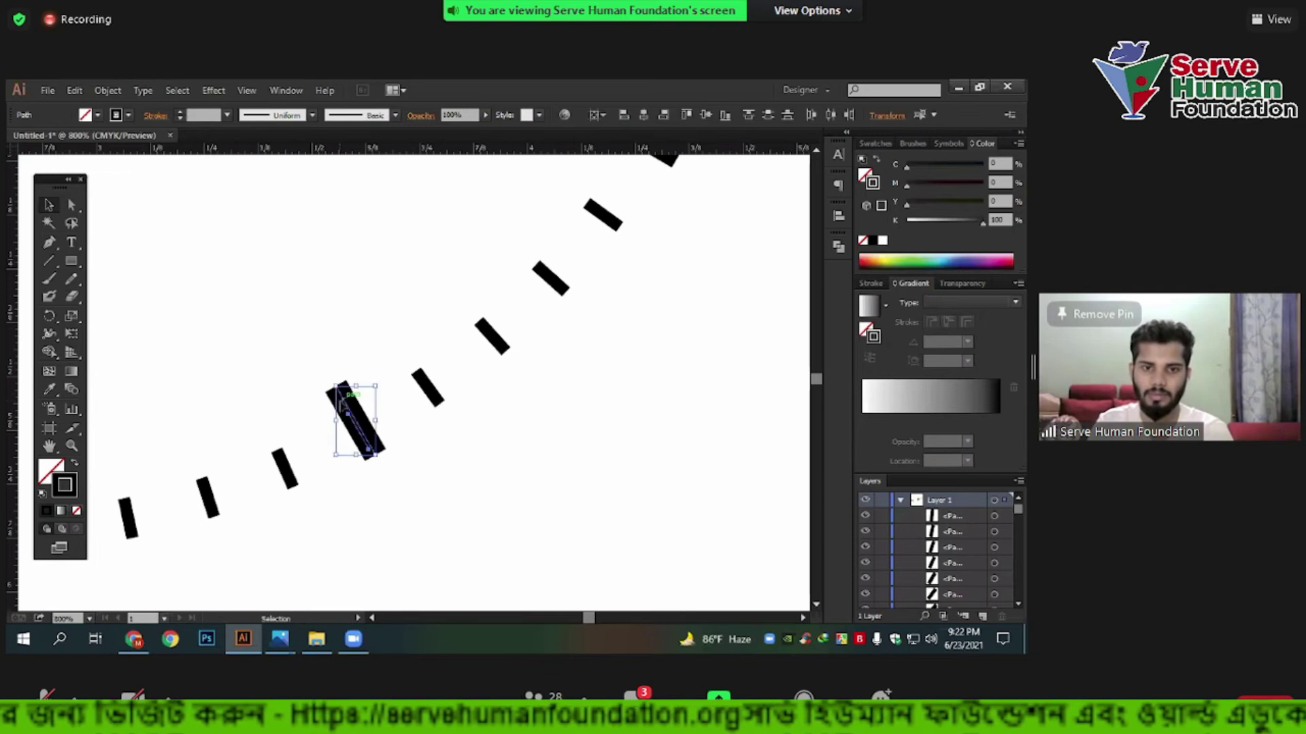
pyautogui.click(361, 286)
# Continue panning to inspect the remaining large hour and diagonal ticks.
pyautogui.moveTo(446, 283)
pyautogui.mouseDown()
pyautogui.moveTo(555, 455)
pyautogui.moveTo(426, 370)
pyautogui.mouseUp()
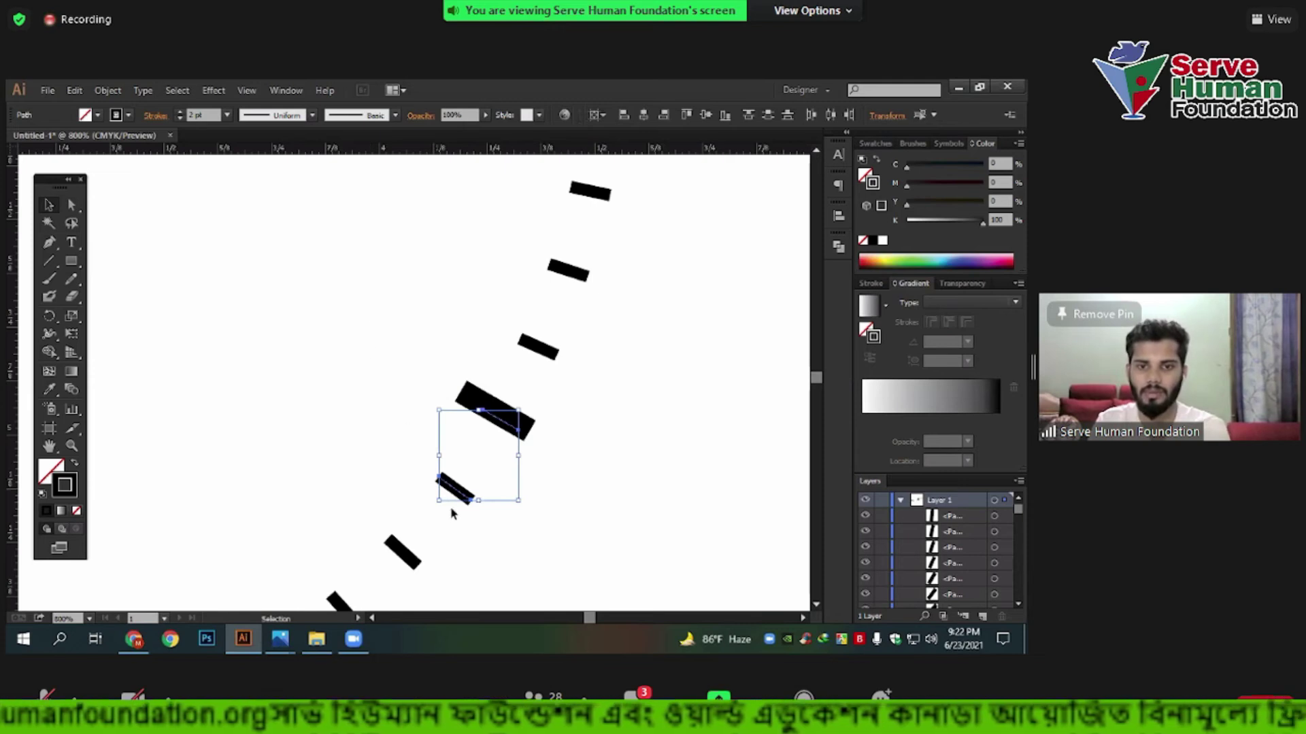
pyautogui.moveTo(494, 532); pyautogui.dragTo(420, 471)
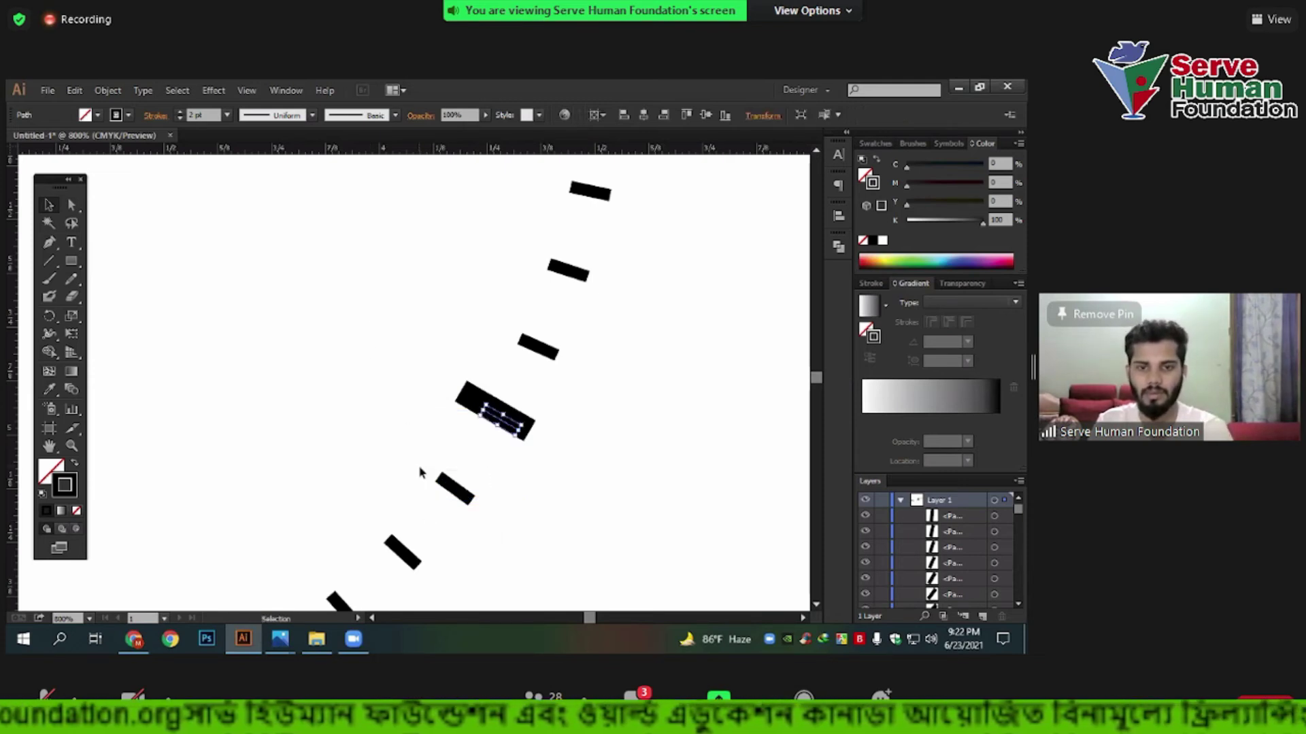
pyautogui.click(549, 438)
pyautogui.moveTo(589, 400); pyautogui.dragTo(624, 378)
pyautogui.moveTo(606, 428); pyautogui.dragTo(436, 355)
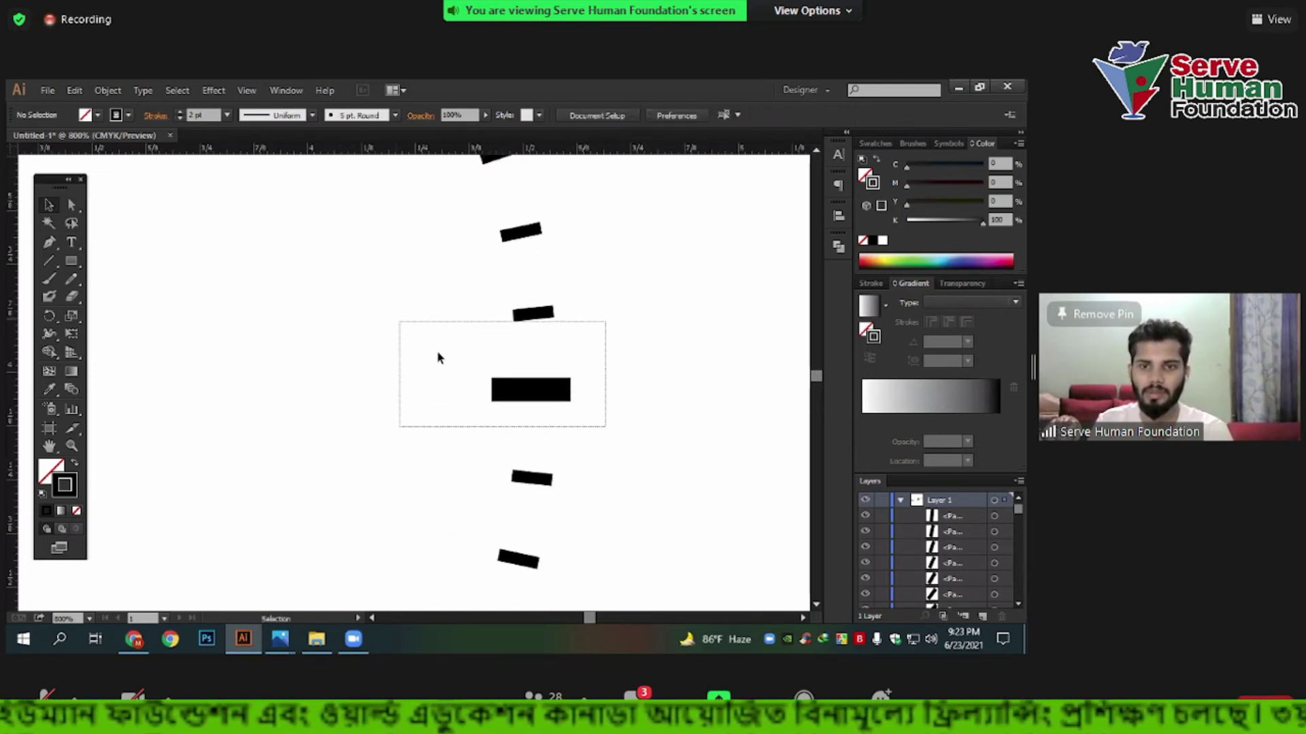
pyautogui.click(663, 400)
pyautogui.moveTo(666, 311)
pyautogui.mouseDown()
pyautogui.moveTo(679, 505)
pyautogui.moveTo(633, 405)
pyautogui.mouseUp()
pyautogui.moveTo(556, 376); pyautogui.dragTo(436, 344)
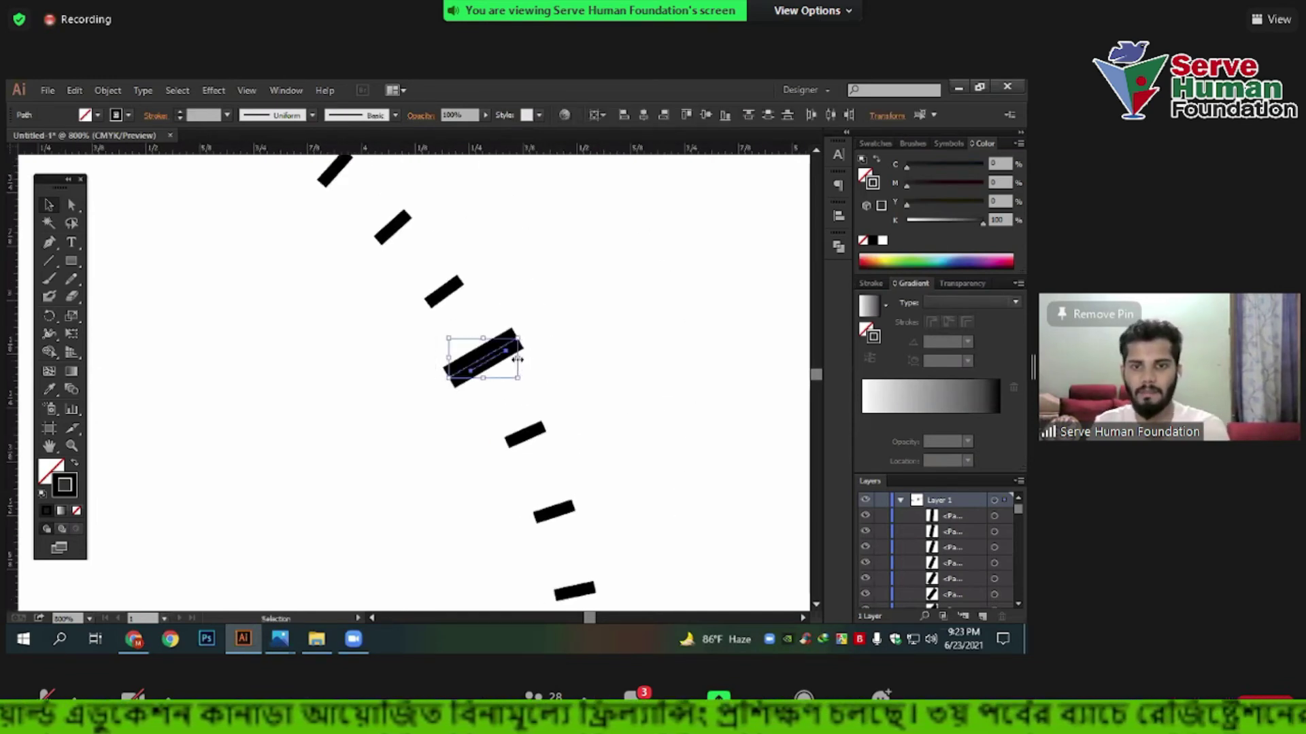
pyautogui.click(585, 379)
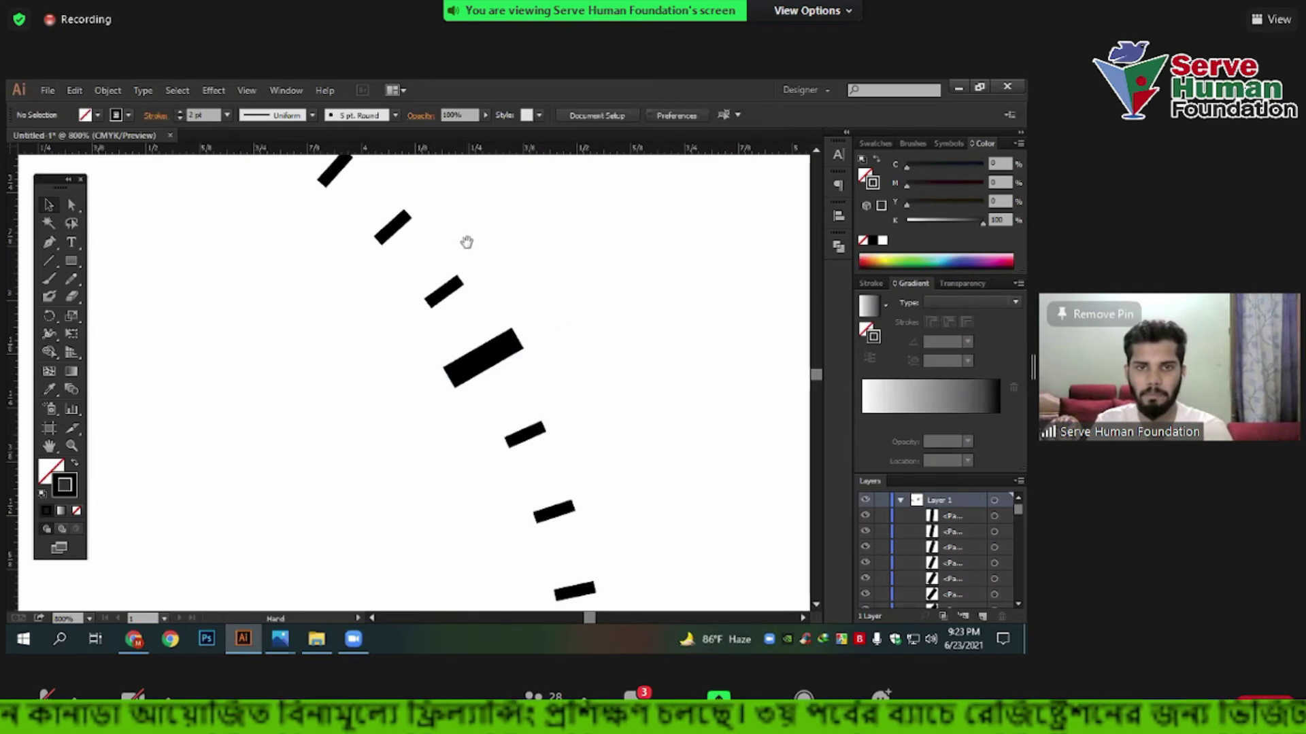
pyautogui.moveTo(467, 242); pyautogui.dragTo(522, 454)
pyautogui.click(347, 361)
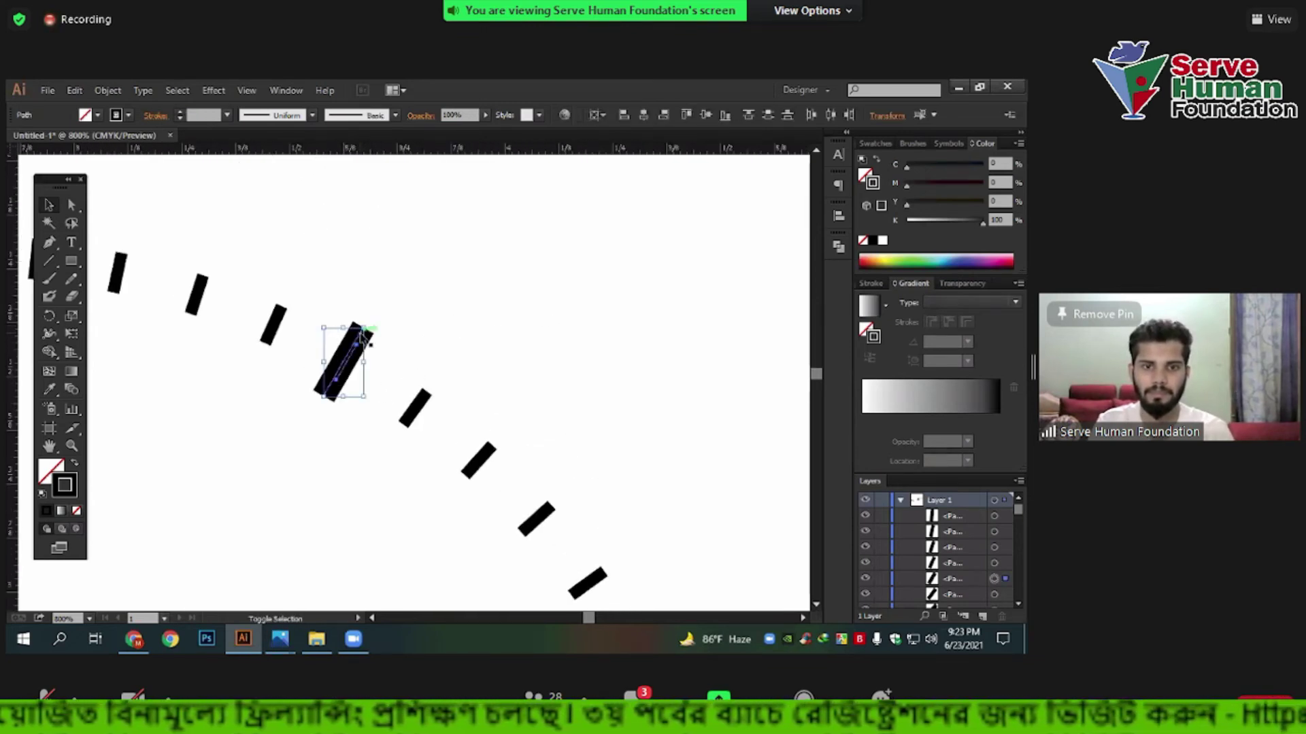
pyautogui.click(392, 411)
pyautogui.moveTo(392, 411)
pyautogui.mouseDown()
pyautogui.moveTo(469, 453)
pyautogui.moveTo(612, 411)
pyautogui.mouseUp()
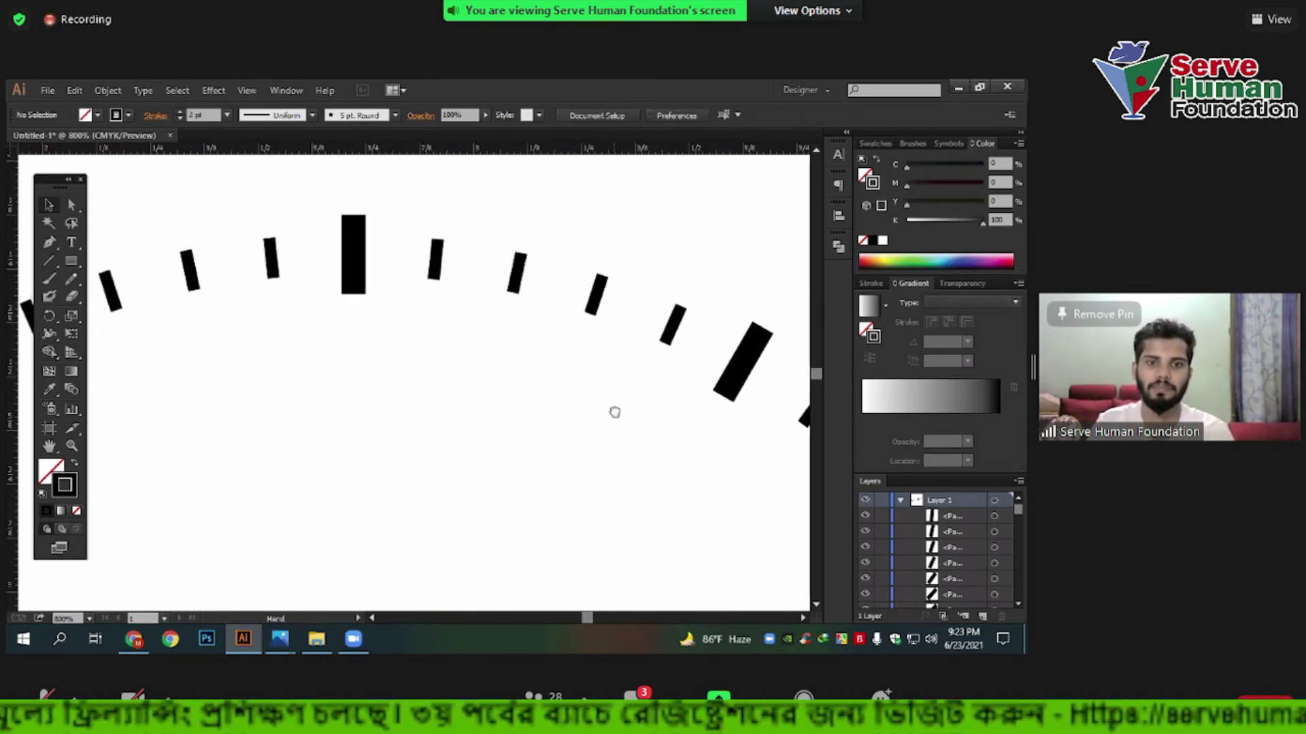
# Zoom out to the whole ring and marquee-select all the clock ticks.
pyautogui.moveTo(327, 184); pyautogui.dragTo(422, 361)
pyautogui.scroll(-3, 369, 433)
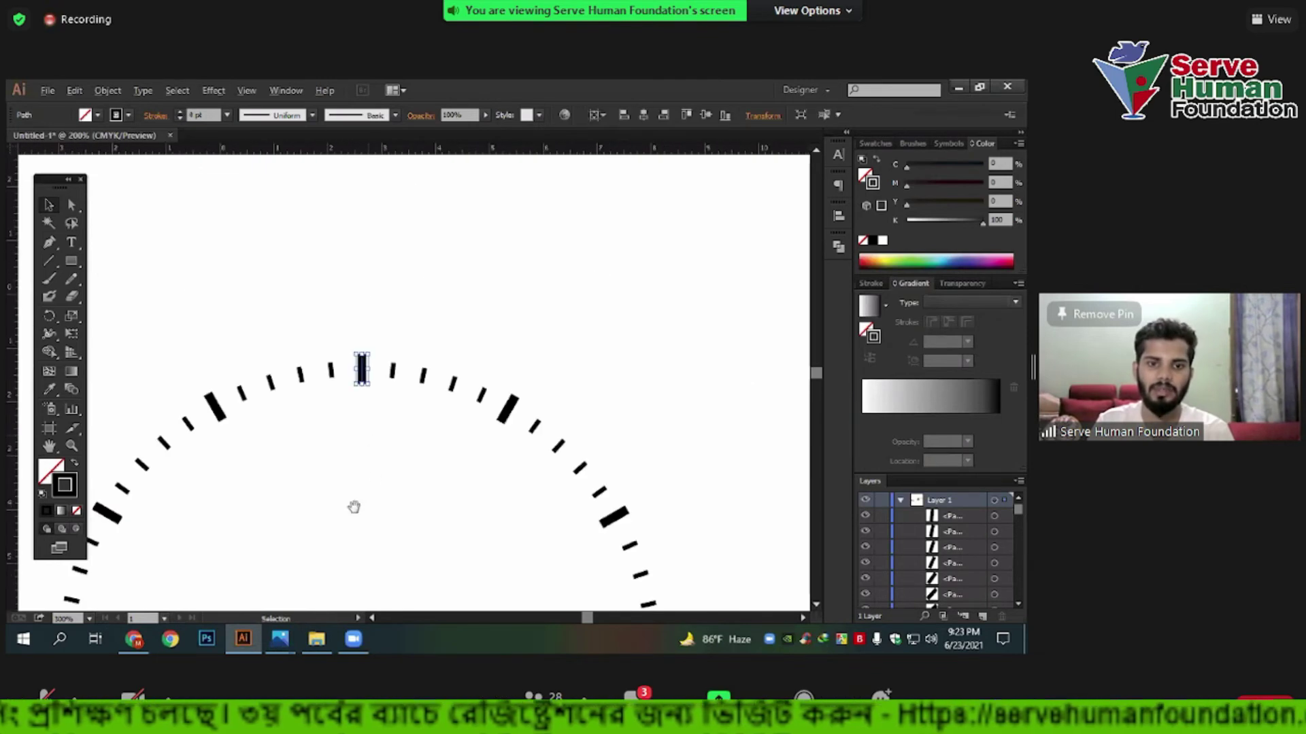
pyautogui.hotkey('ctrl', '1')
pyautogui.moveTo(219, 256); pyautogui.dragTo(486, 520)
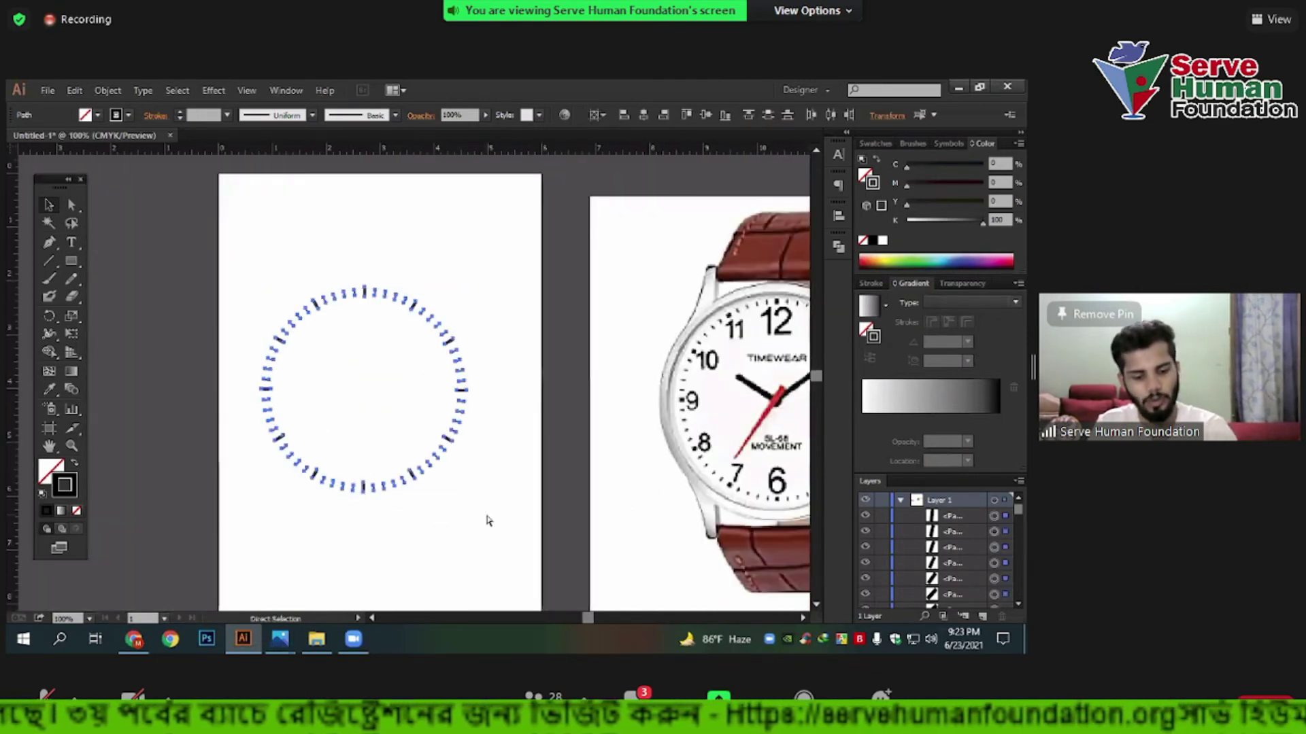
# Group all 60 clock ticks with Ctrl+G and reselect the group.
pyautogui.hotkey('ctrl', 'g')
pyautogui.click(244, 256)
pyautogui.moveTo(224, 231)
pyautogui.mouseDown()
pyautogui.moveTo(504, 552)
pyautogui.moveTo(484, 586)
pyautogui.mouseUp()
pyautogui.click(565, 531)
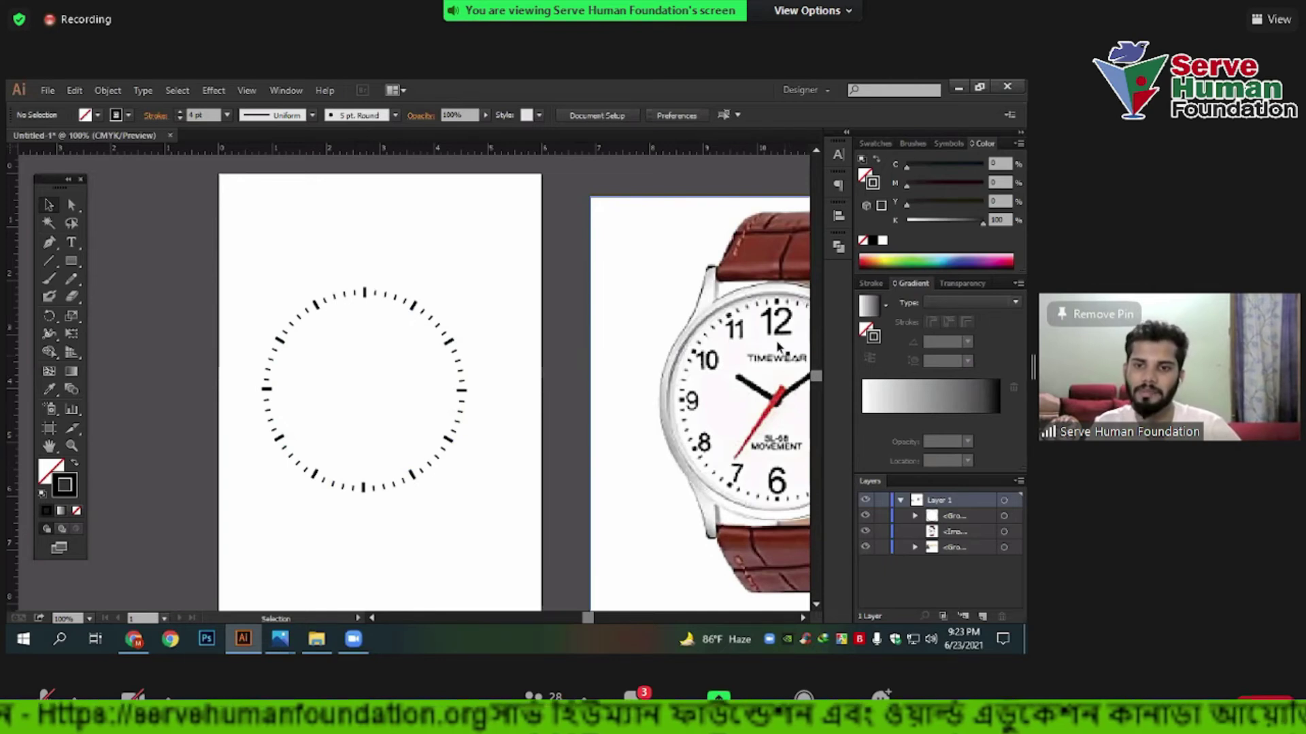
pyautogui.moveTo(224, 235); pyautogui.dragTo(496, 583)
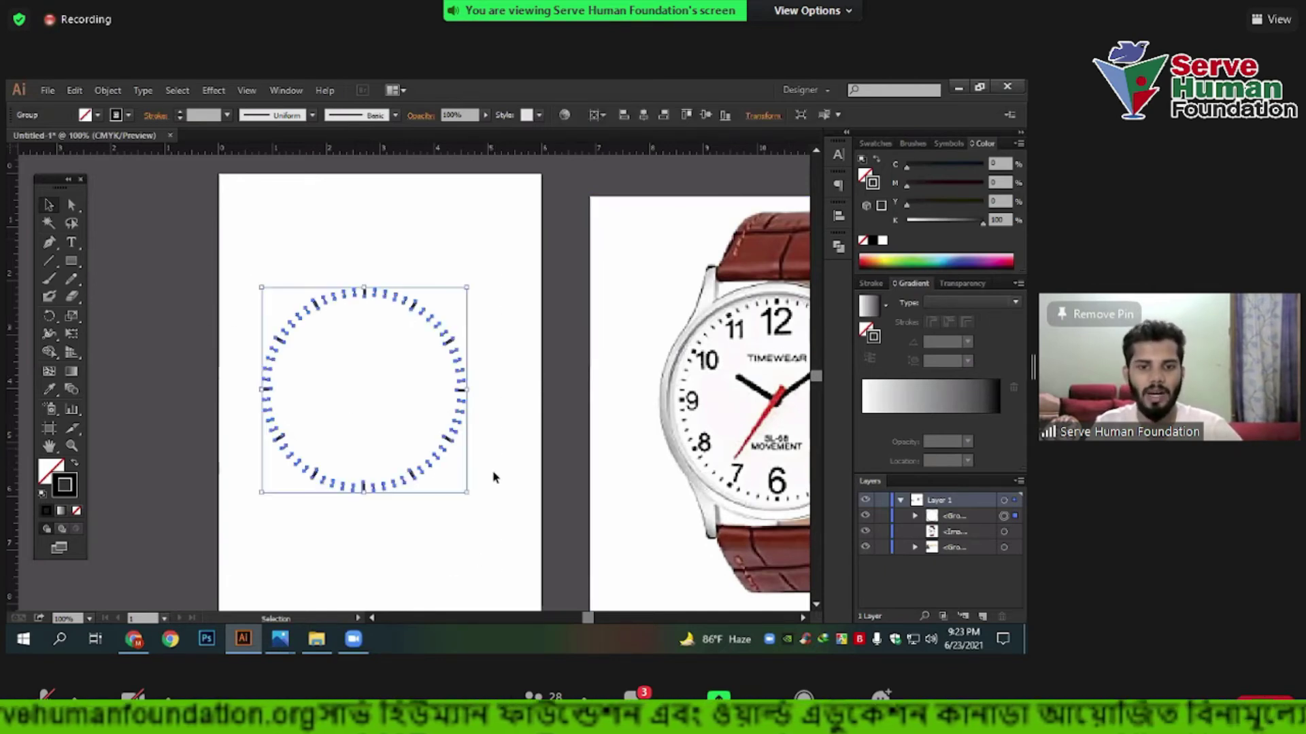
pyautogui.moveTo(230, 246)
pyautogui.mouseDown()
pyautogui.moveTo(534, 556)
pyautogui.moveTo(486, 565)
pyautogui.mouseUp()
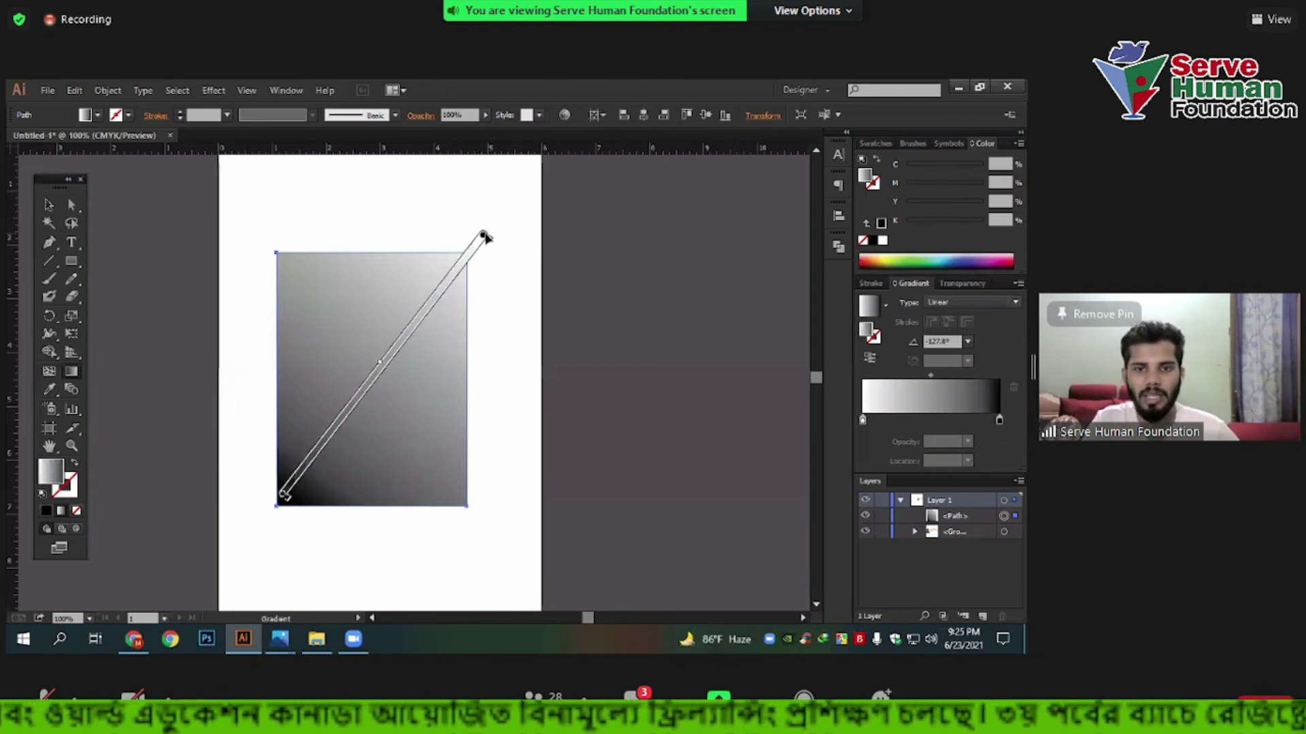
pyautogui.moveTo(483, 237)
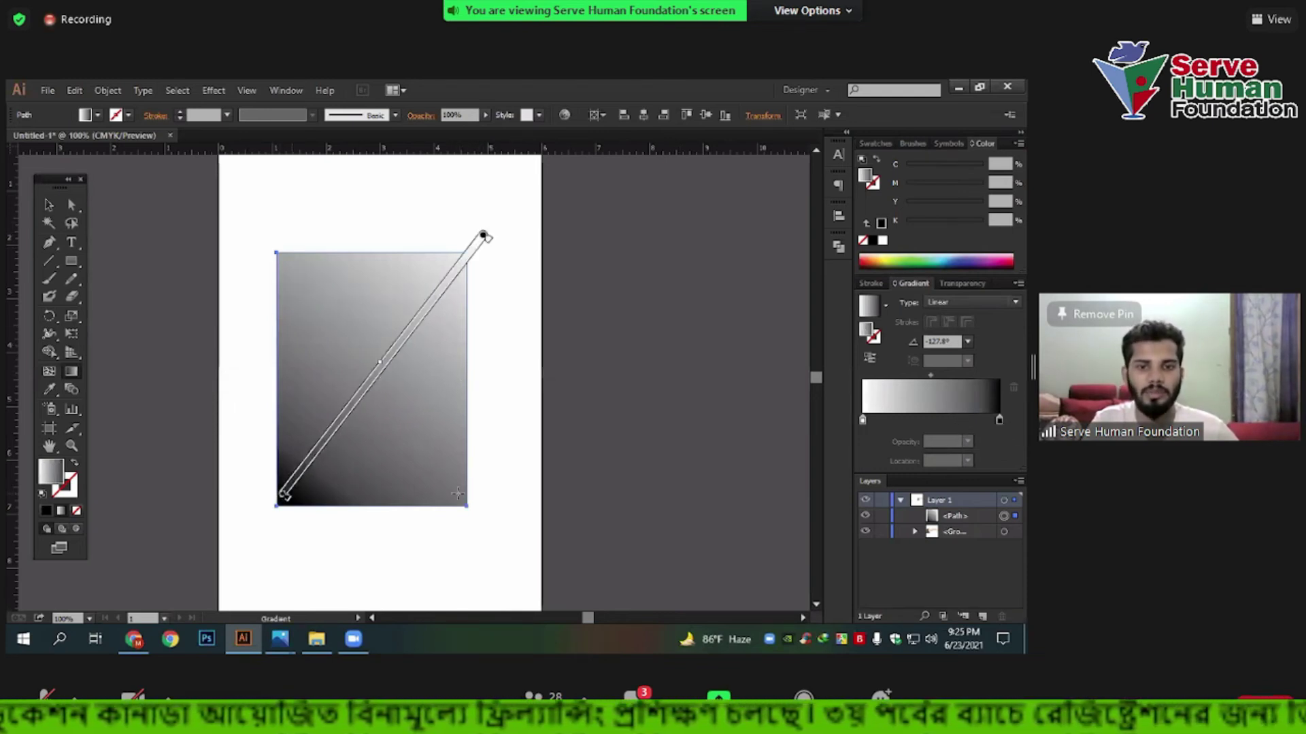
# Adjust the black and white gradient stops and shift the midpoint to lighten the fill.
pyautogui.moveTo(285, 493); pyautogui.dragTo(325, 441)
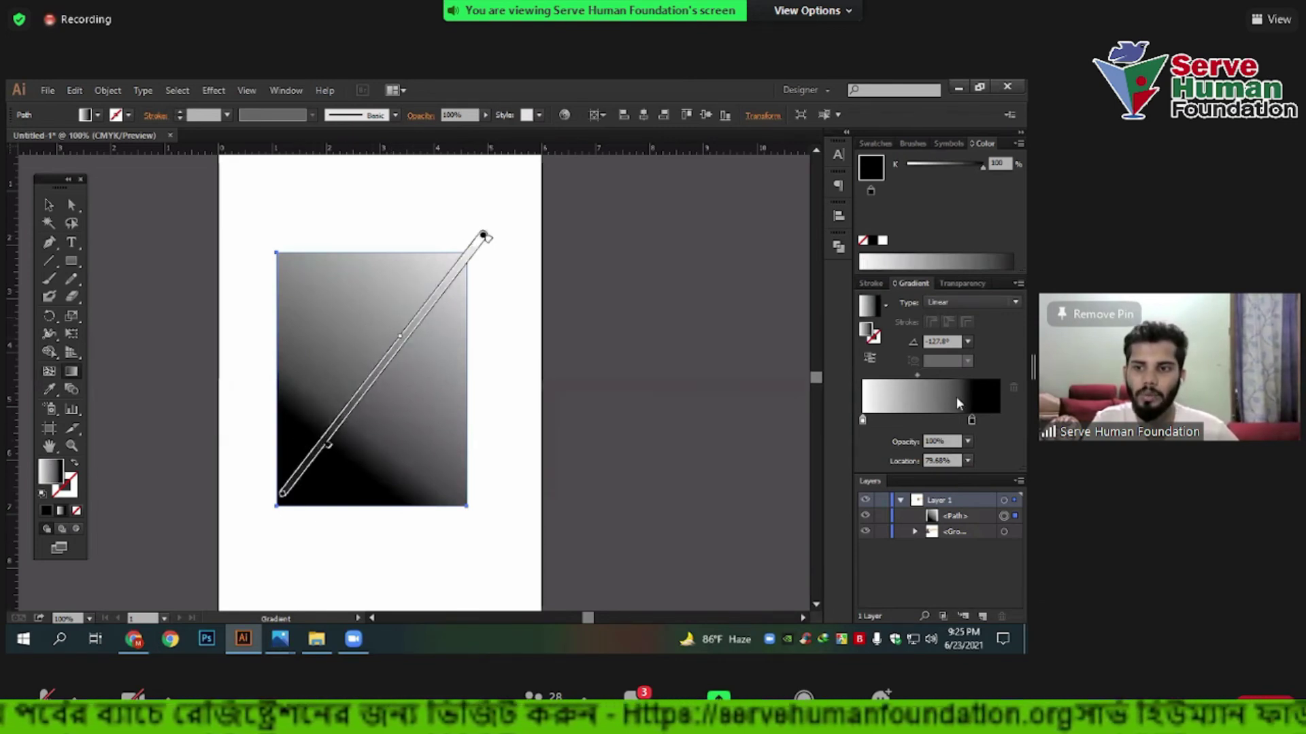
pyautogui.moveTo(971, 420); pyautogui.dragTo(998, 420)
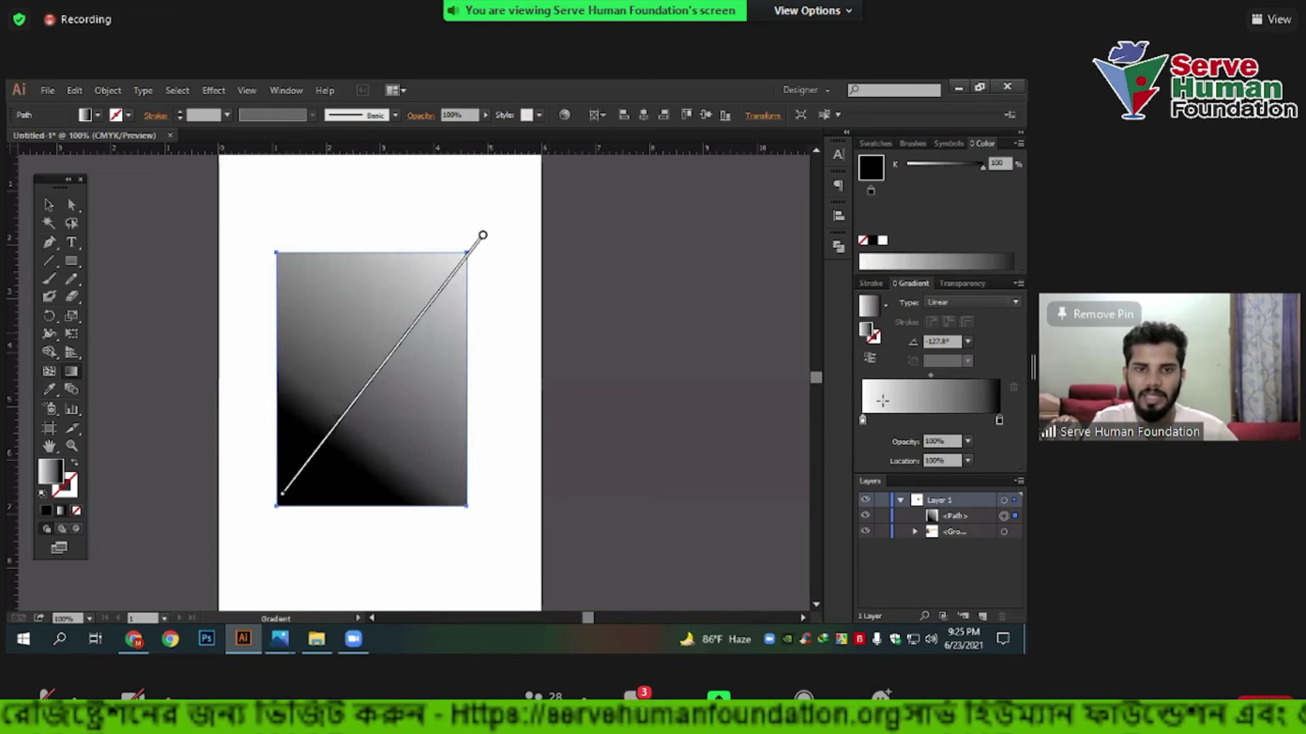
pyautogui.click(862, 419)
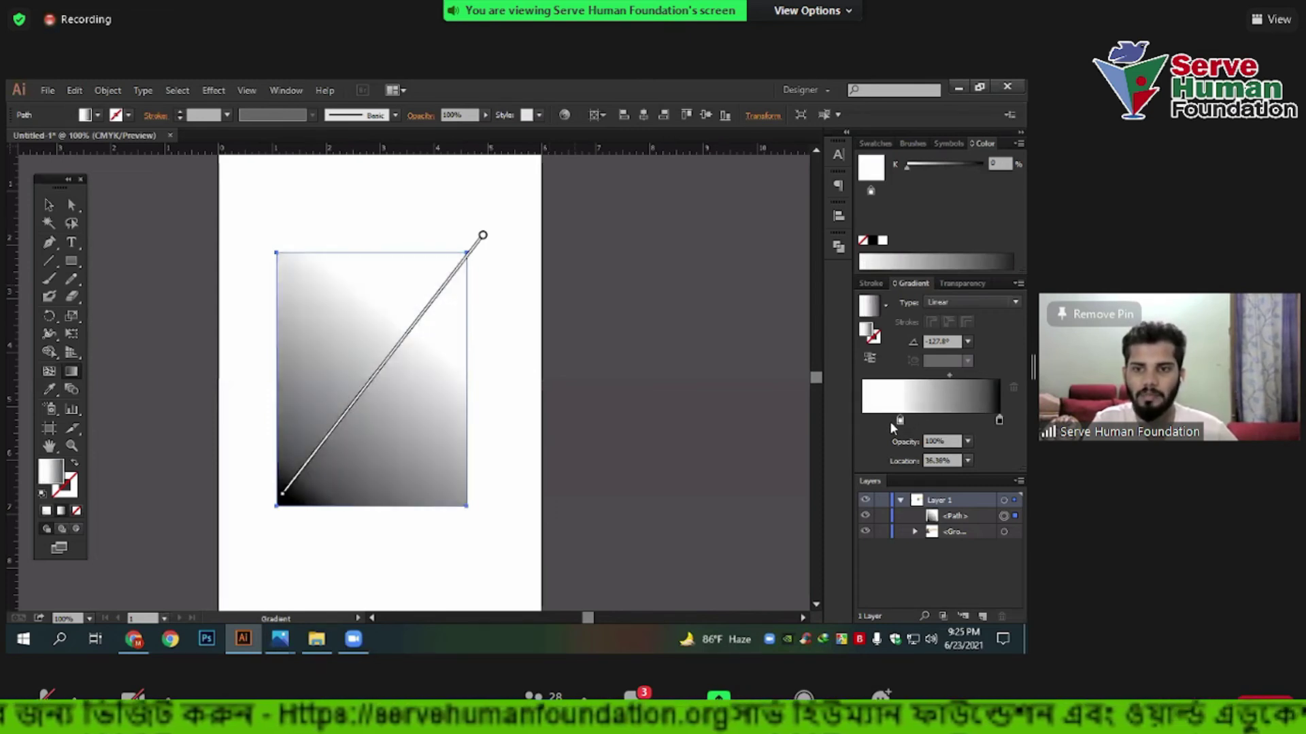
pyautogui.moveTo(930, 377)
pyautogui.mouseDown()
pyautogui.moveTo(983, 377)
pyautogui.moveTo(893, 371)
pyautogui.mouseUp()
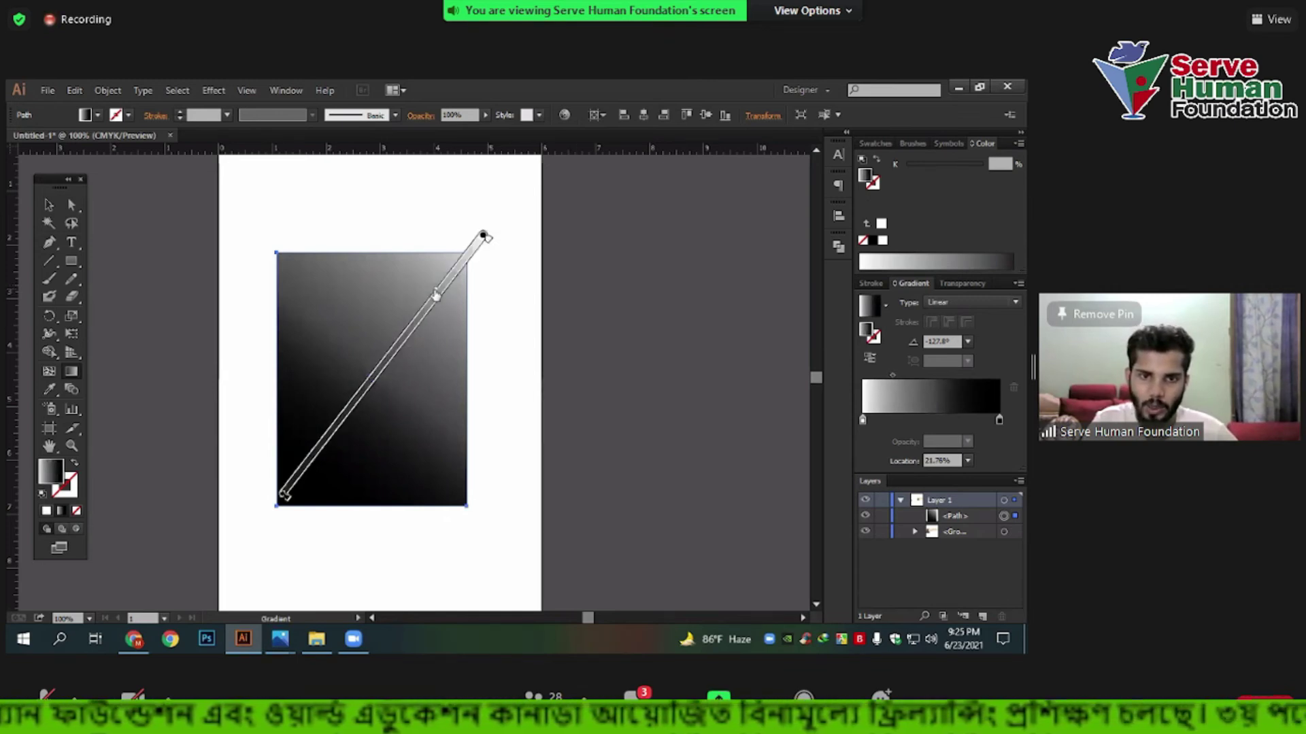
pyautogui.moveTo(436, 295); pyautogui.dragTo(386, 363)
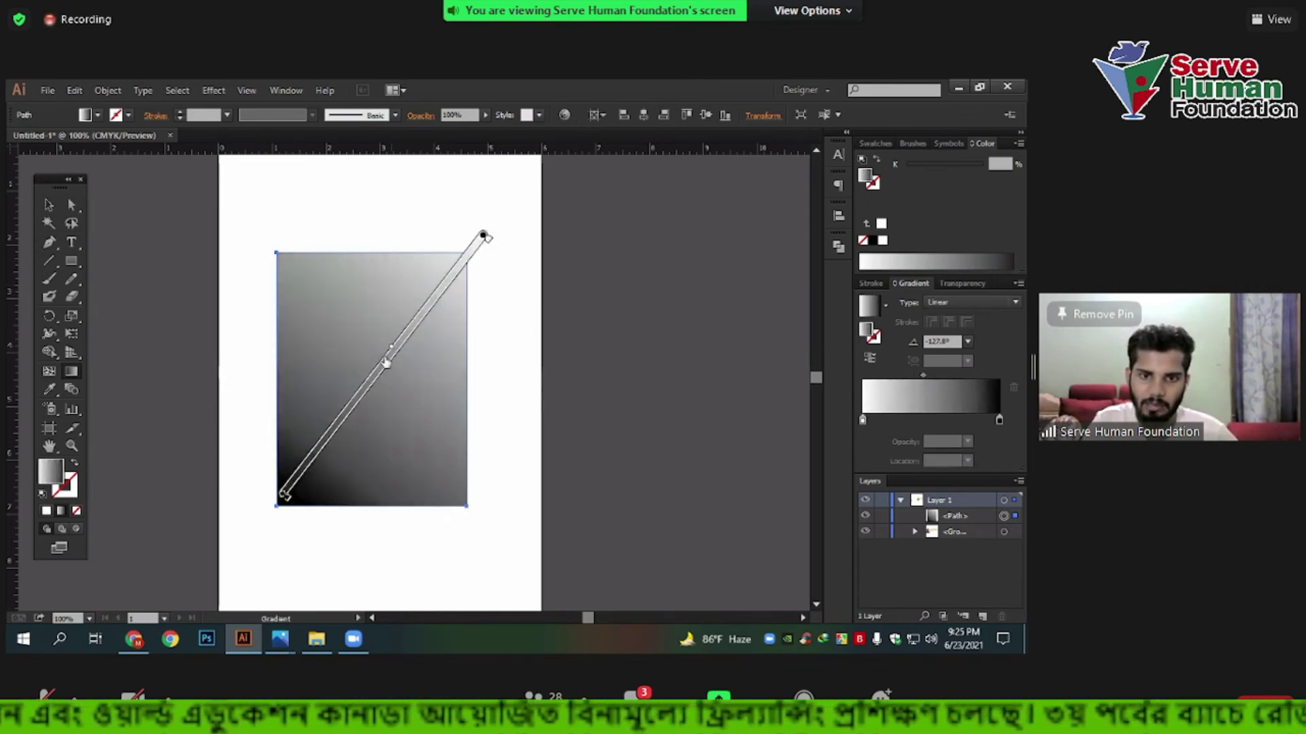
# Redraw the gradient along a steeper line, about -112.8°, so black pools bottom-left.
pyautogui.moveTo(306, 450)
pyautogui.mouseDown()
pyautogui.moveTo(340, 411)
pyautogui.moveTo(280, 483)
pyautogui.mouseUp()
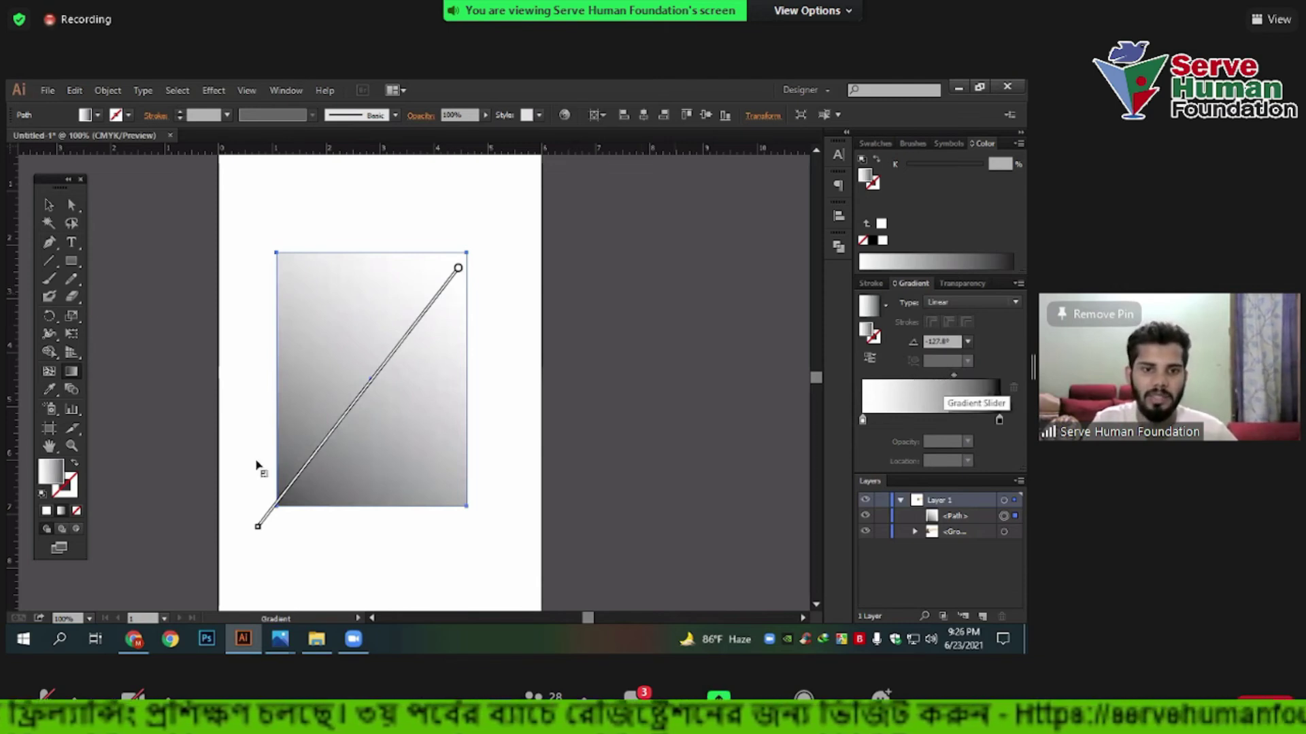
pyautogui.moveTo(290, 470); pyautogui.dragTo(486, 257)
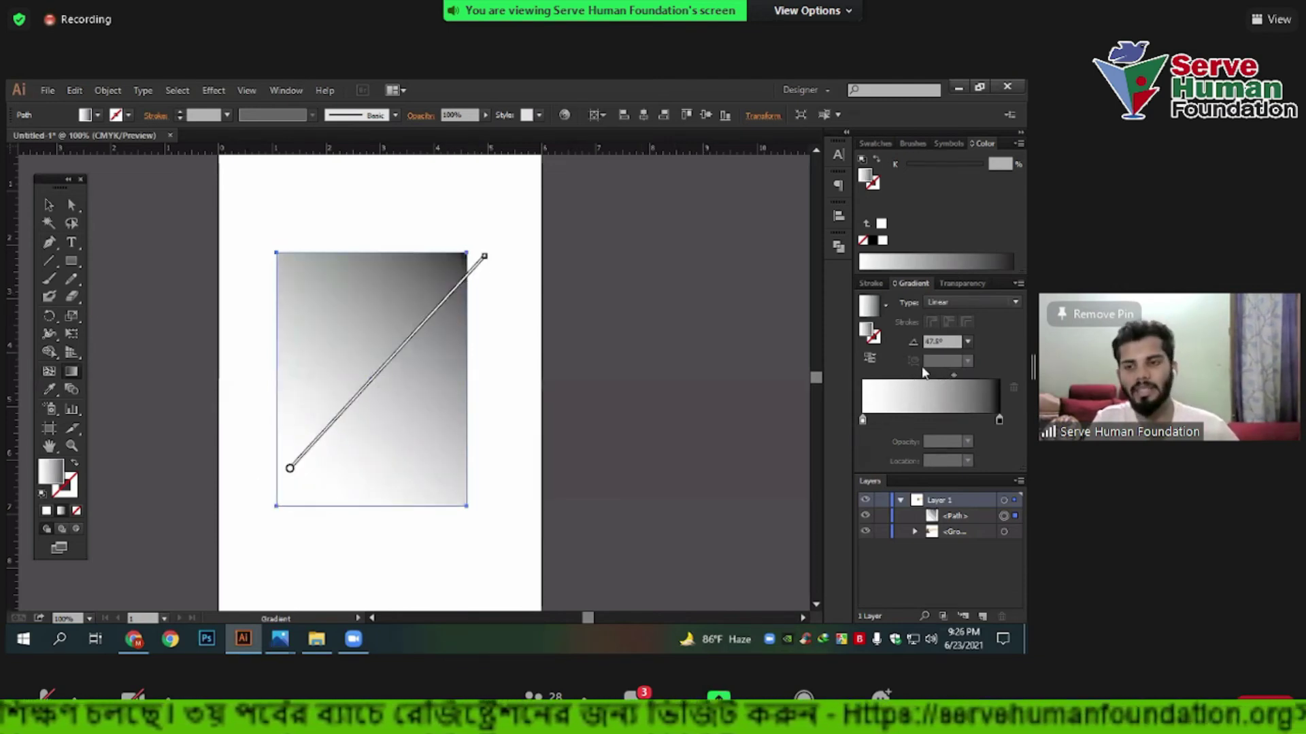
pyautogui.moveTo(266, 460)
pyautogui.mouseDown()
pyautogui.moveTo(408, 268)
pyautogui.moveTo(332, 472)
pyautogui.mouseUp()
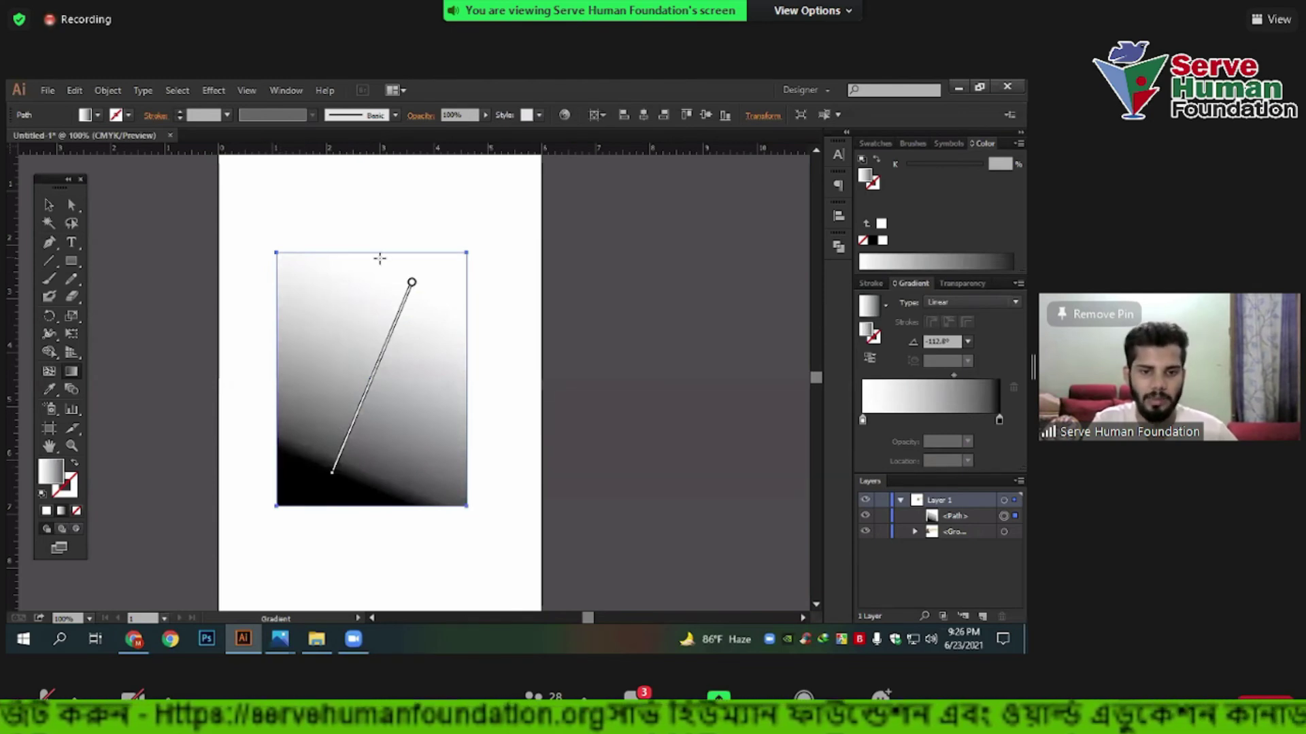
pyautogui.click(960, 300)
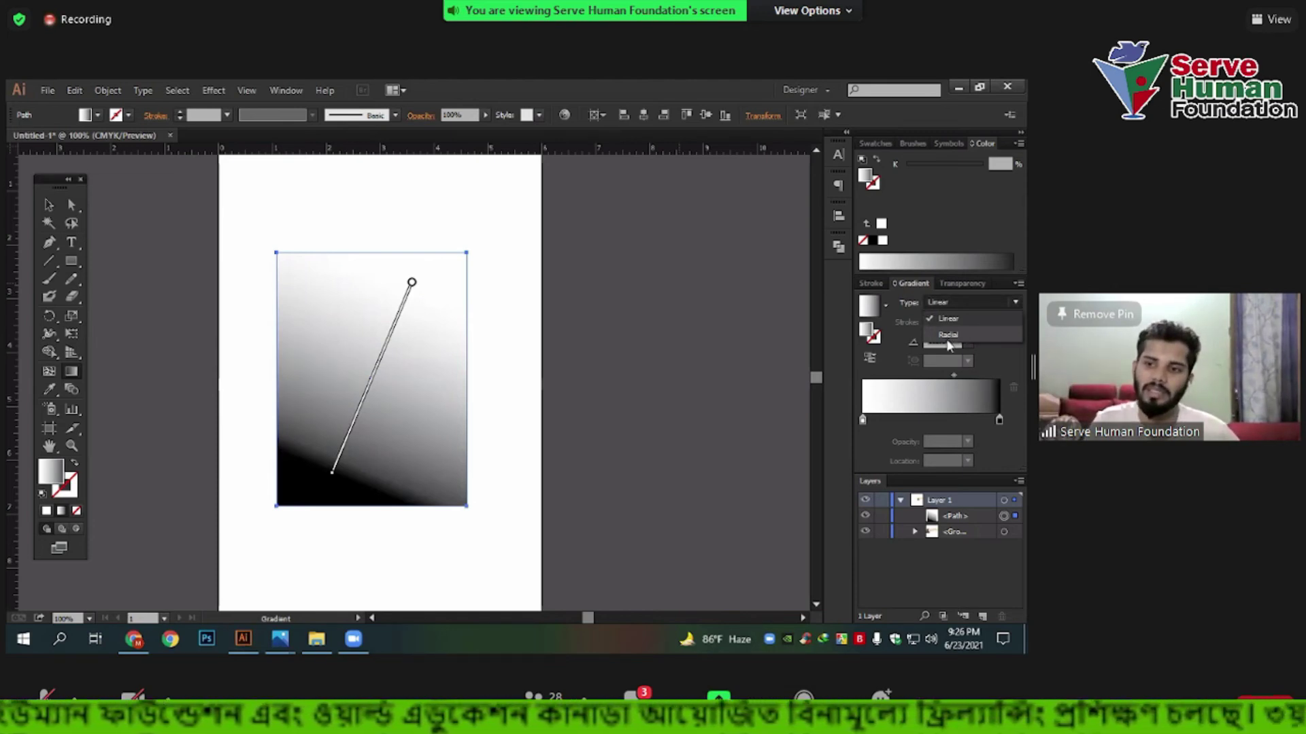
# Switch the rectangle's fill to a radial gradient and reposition its centre.
pyautogui.click(949, 336)
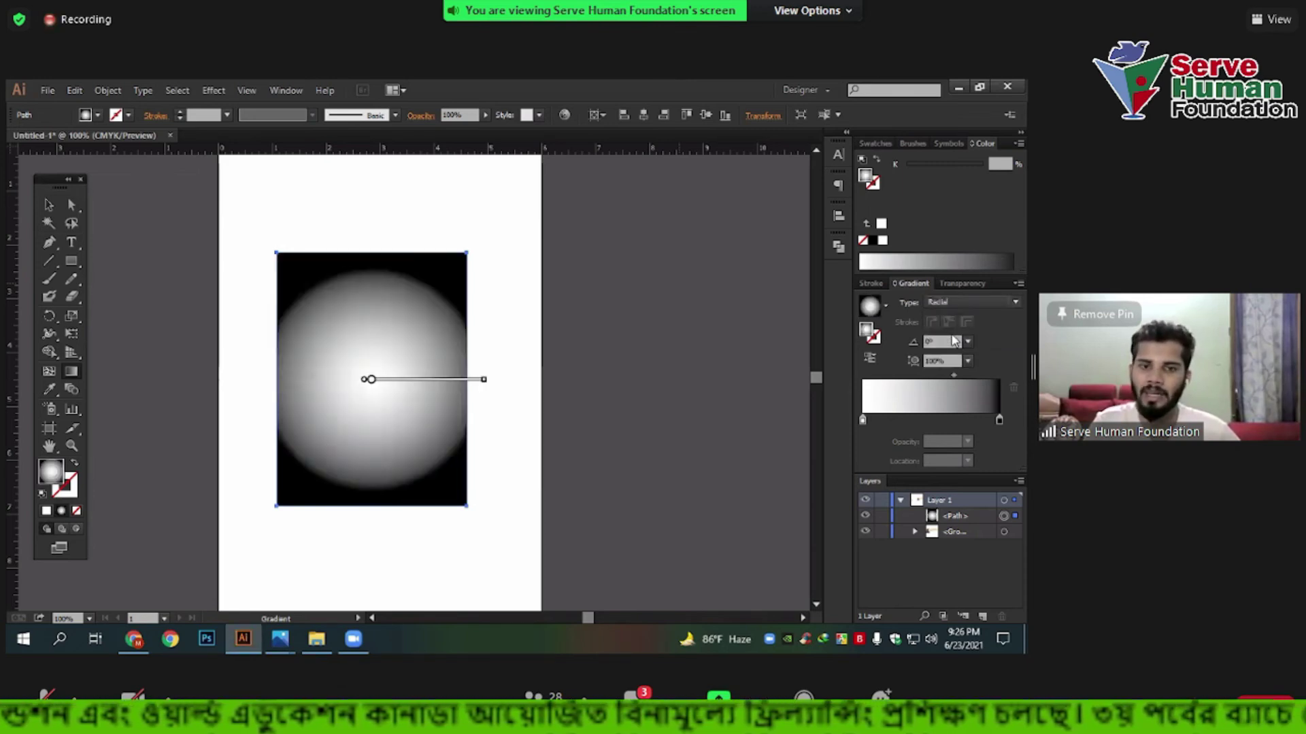
pyautogui.moveTo(368, 379); pyautogui.dragTo(367, 346)
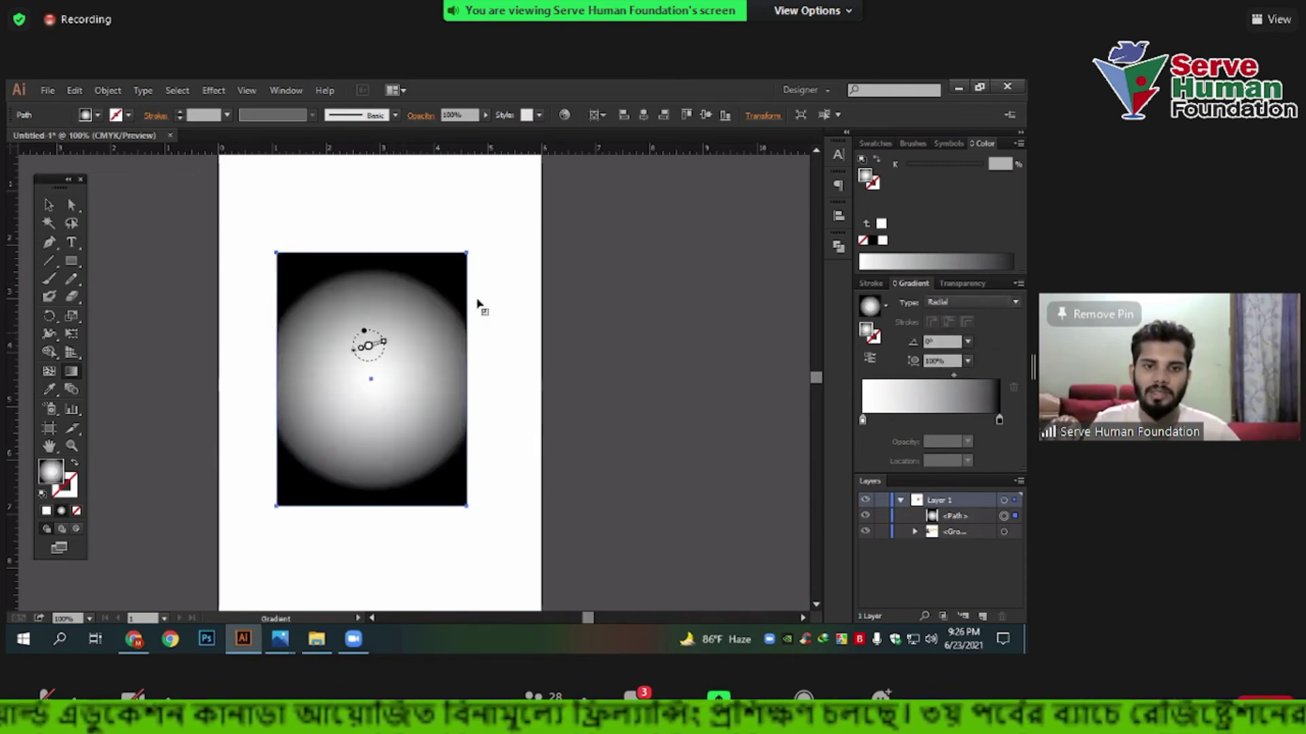
pyautogui.moveTo(483, 346); pyautogui.dragTo(482, 297)
pyautogui.moveTo(387, 389); pyautogui.dragTo(507, 410)
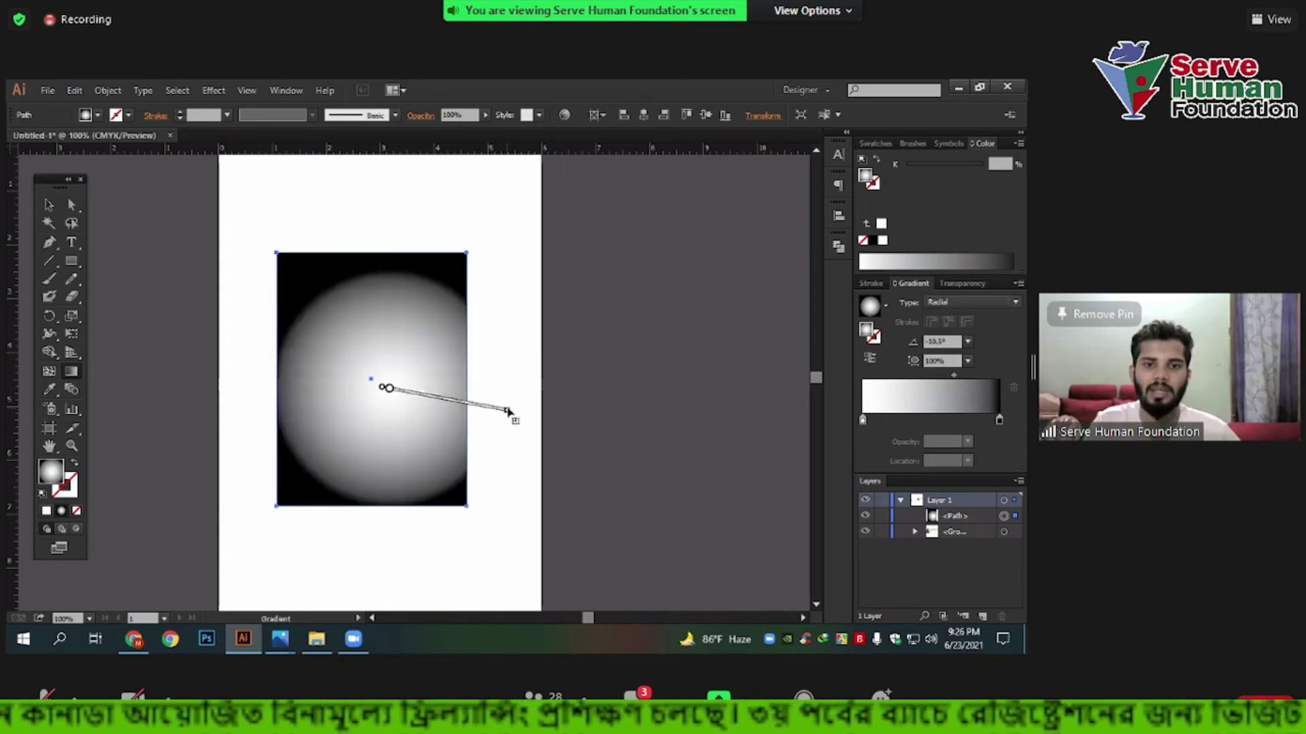
pyautogui.click(962, 303)
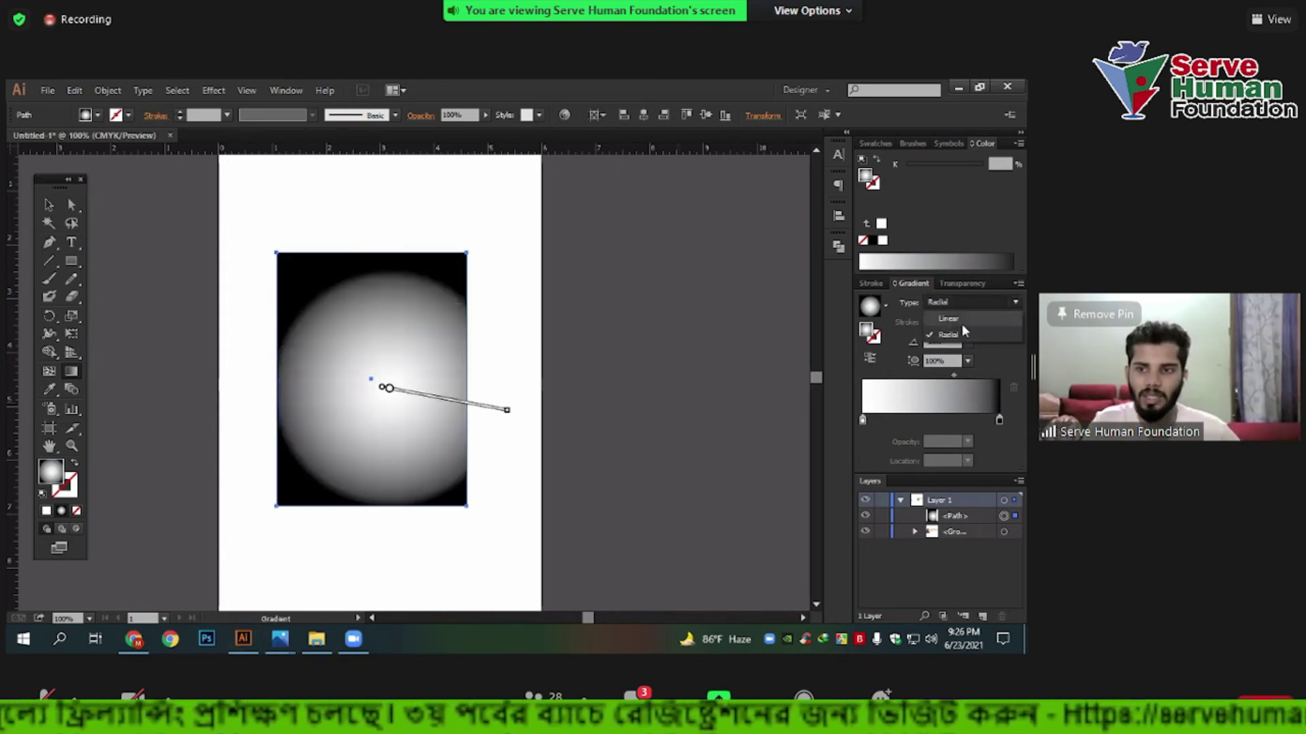
pyautogui.click(886, 360)
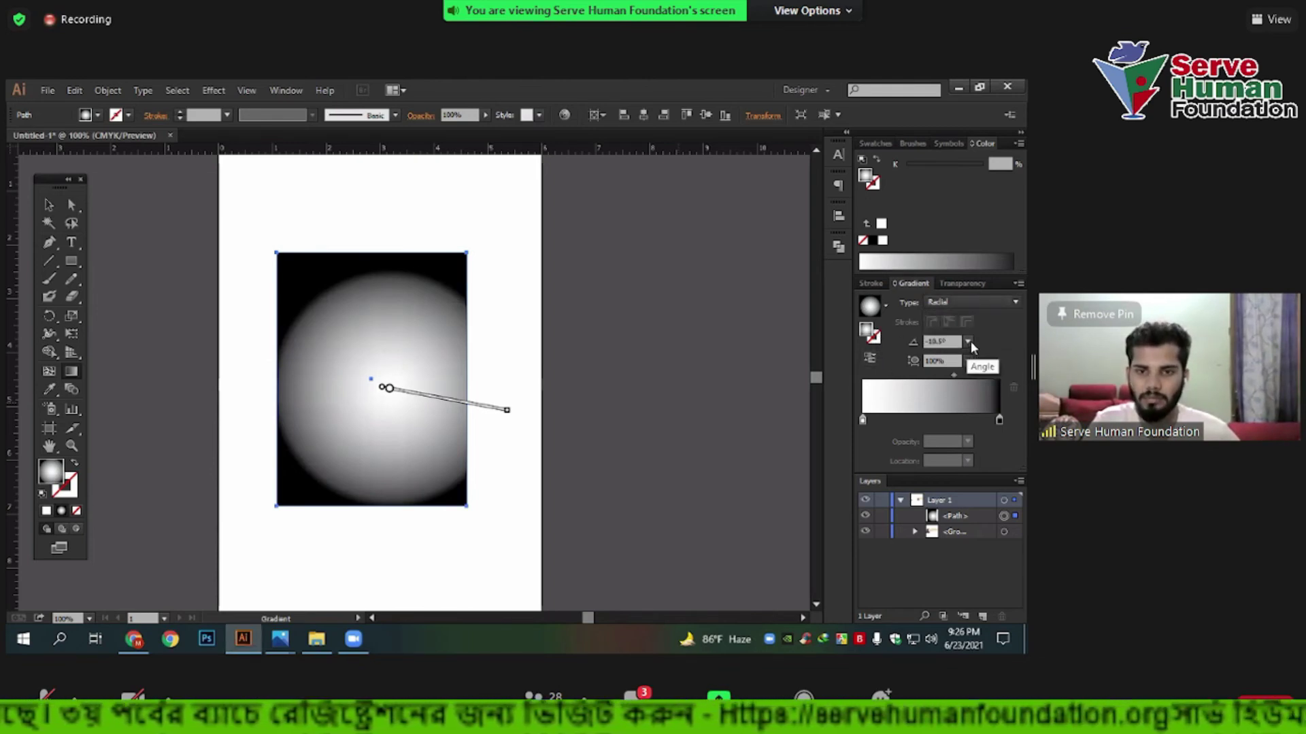
# Set the gradient angle to 0° then 135°, and drag the glow to the top-right corner.
pyautogui.click(965, 343)
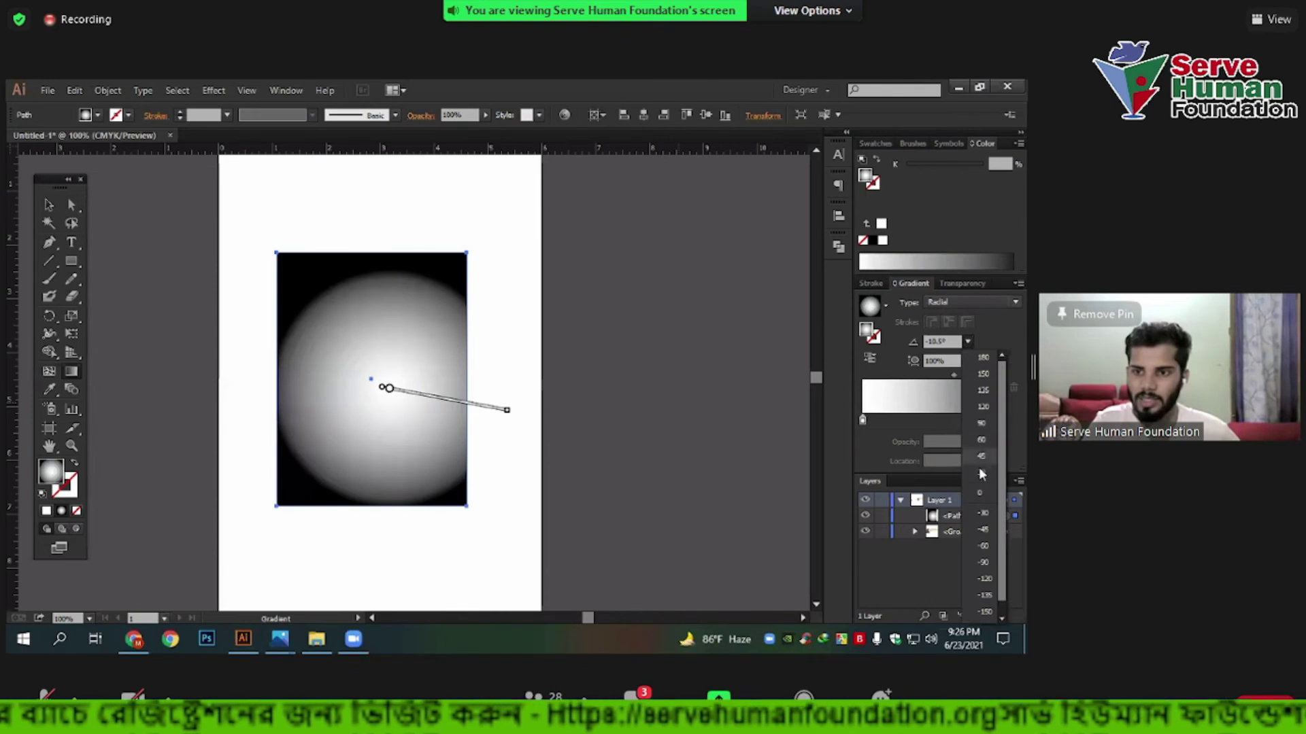
pyautogui.click(980, 491)
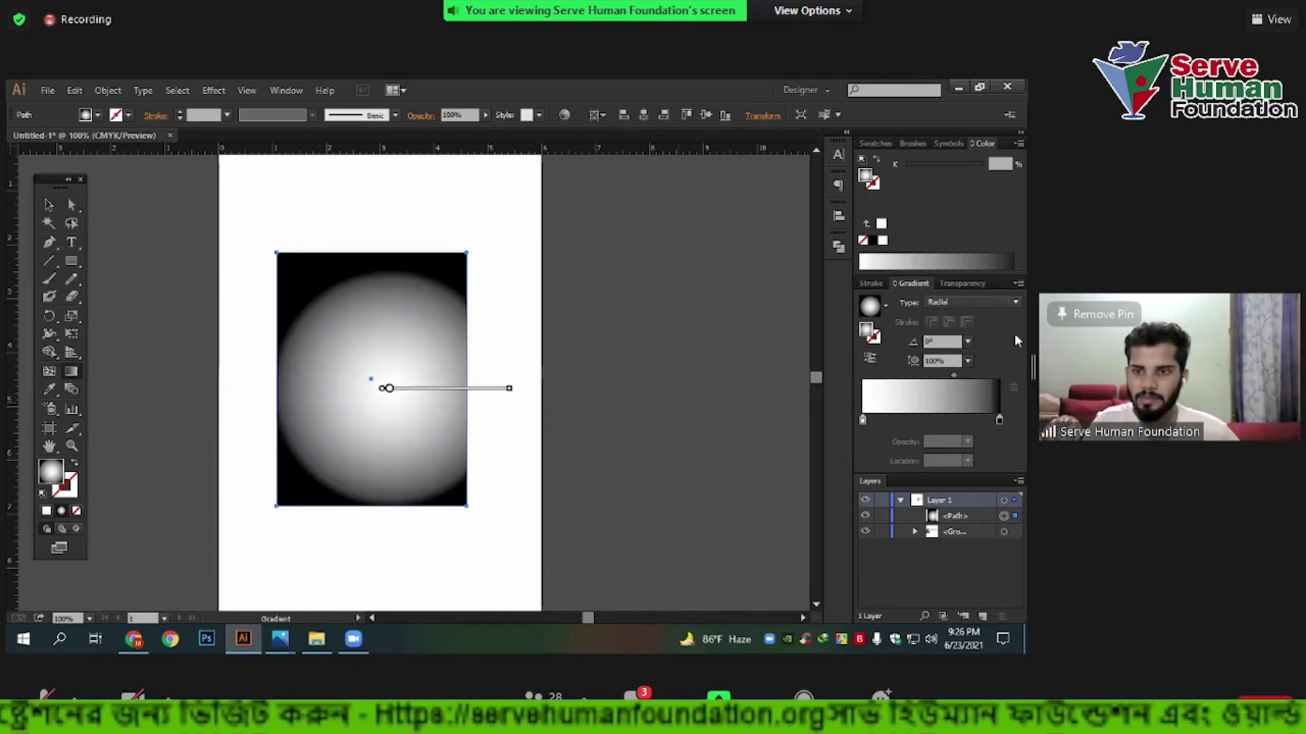
pyautogui.click(967, 342)
pyautogui.click(980, 440)
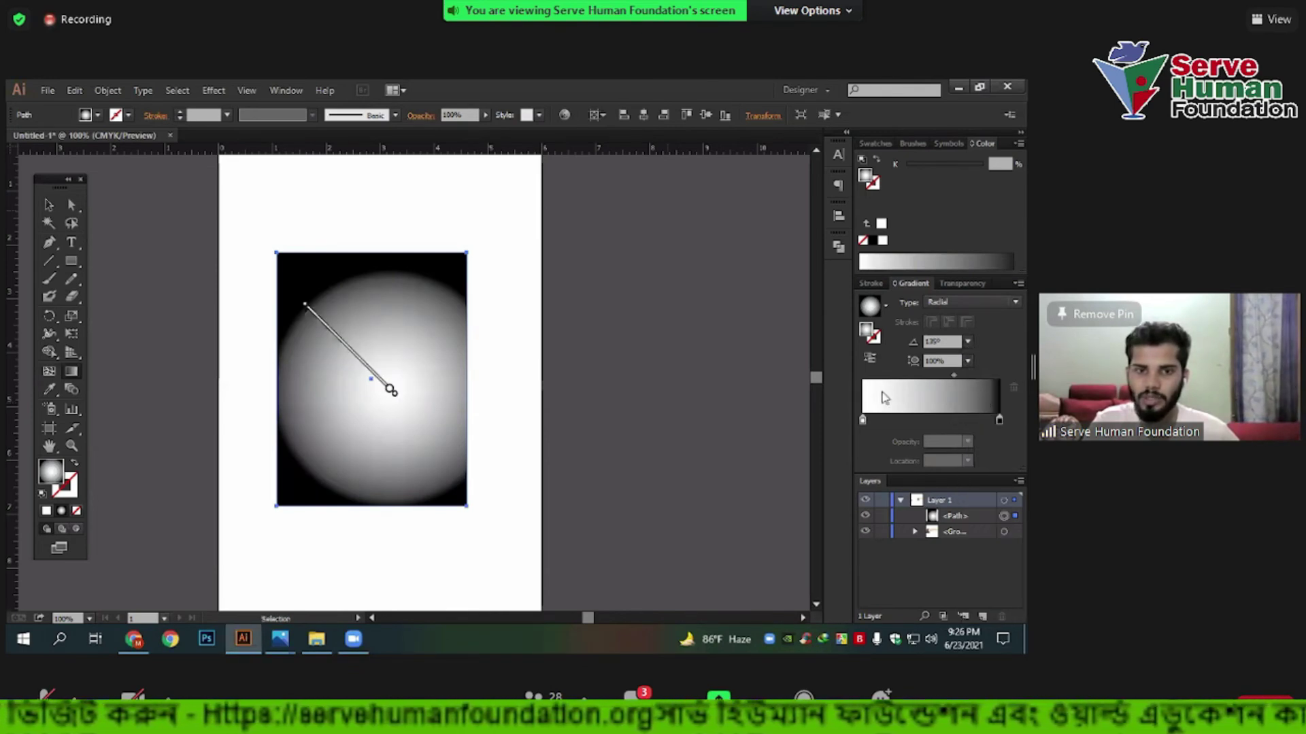
pyautogui.click(70, 371)
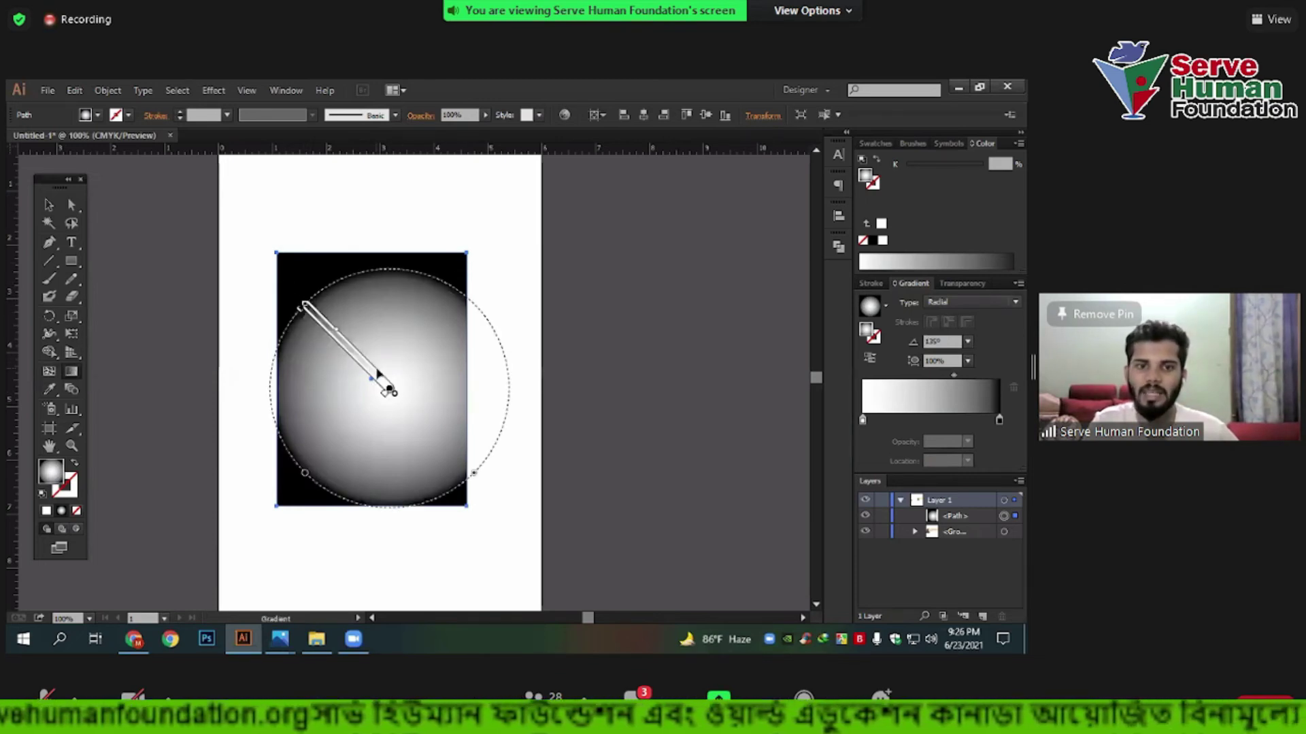
pyautogui.moveTo(347, 347)
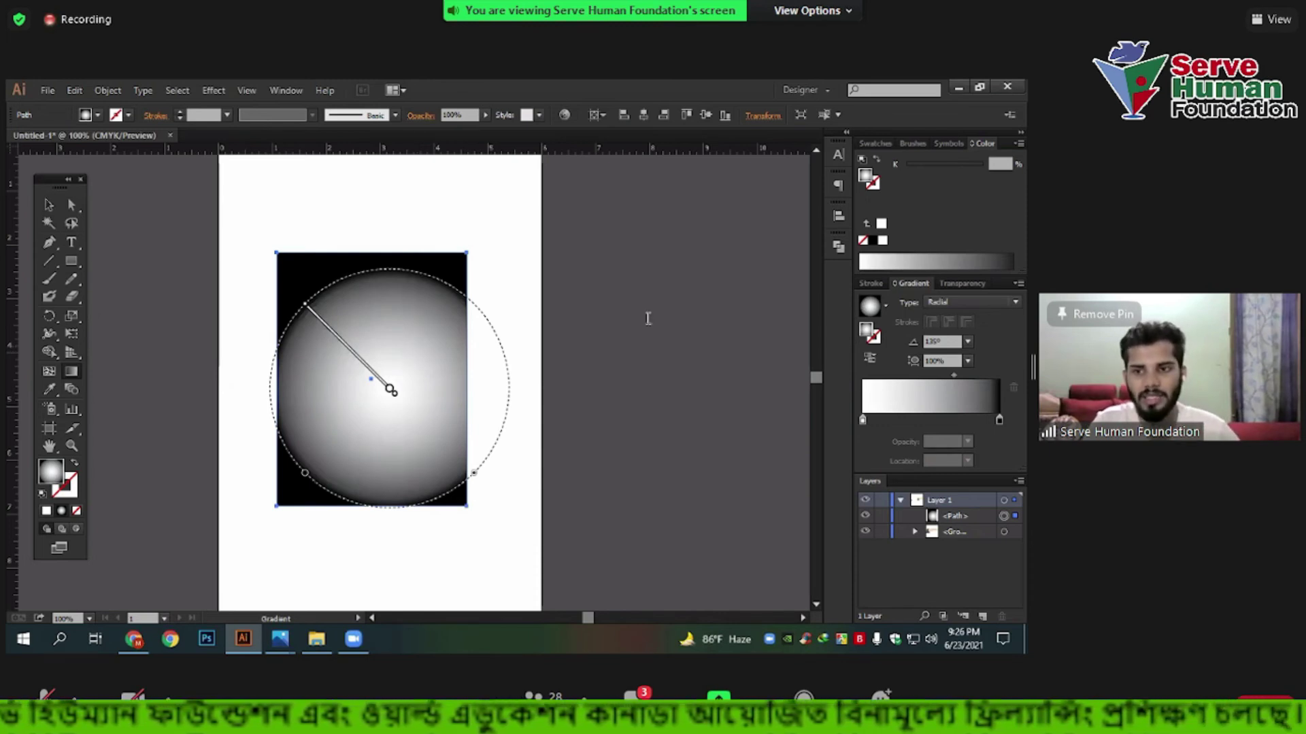
pyautogui.click(899, 342)
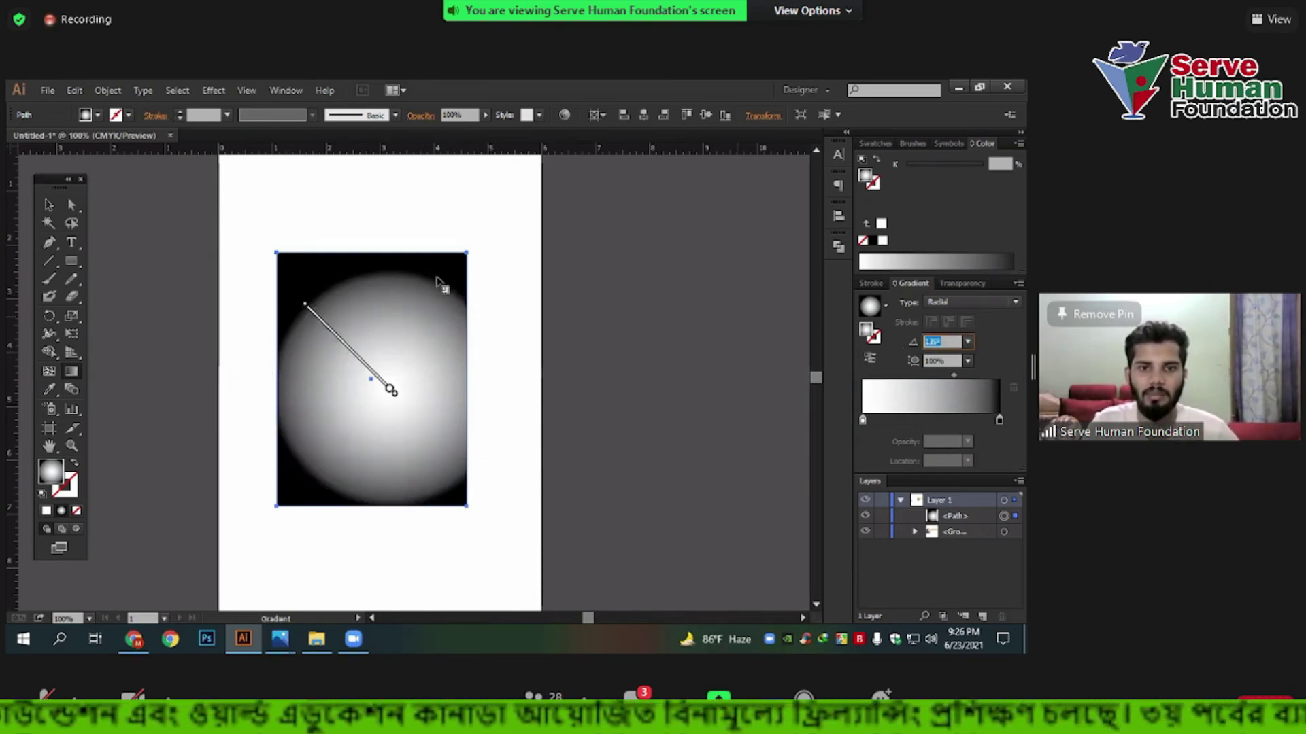
pyautogui.moveTo(389, 388); pyautogui.dragTo(474, 240)
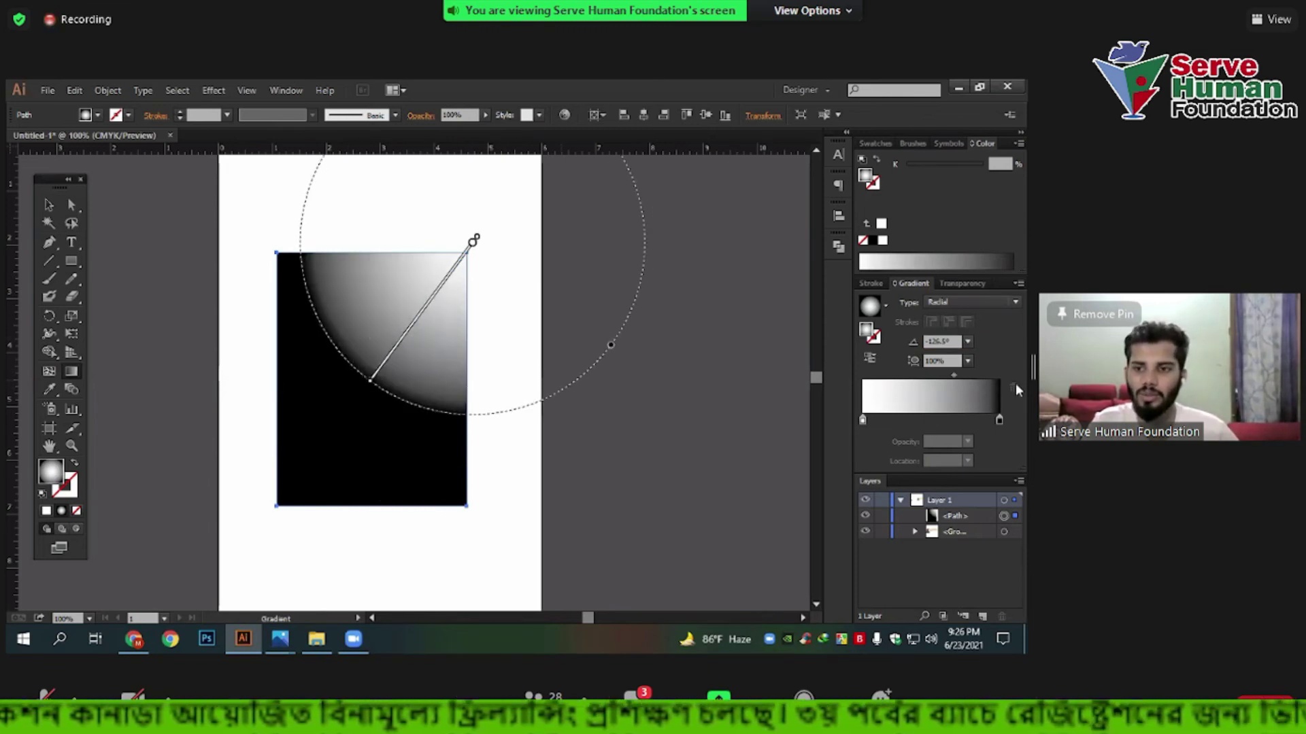
# Recolour the gradient stops: deep green at the outer end, light lime green at the inner start.
pyautogui.click(998, 421)
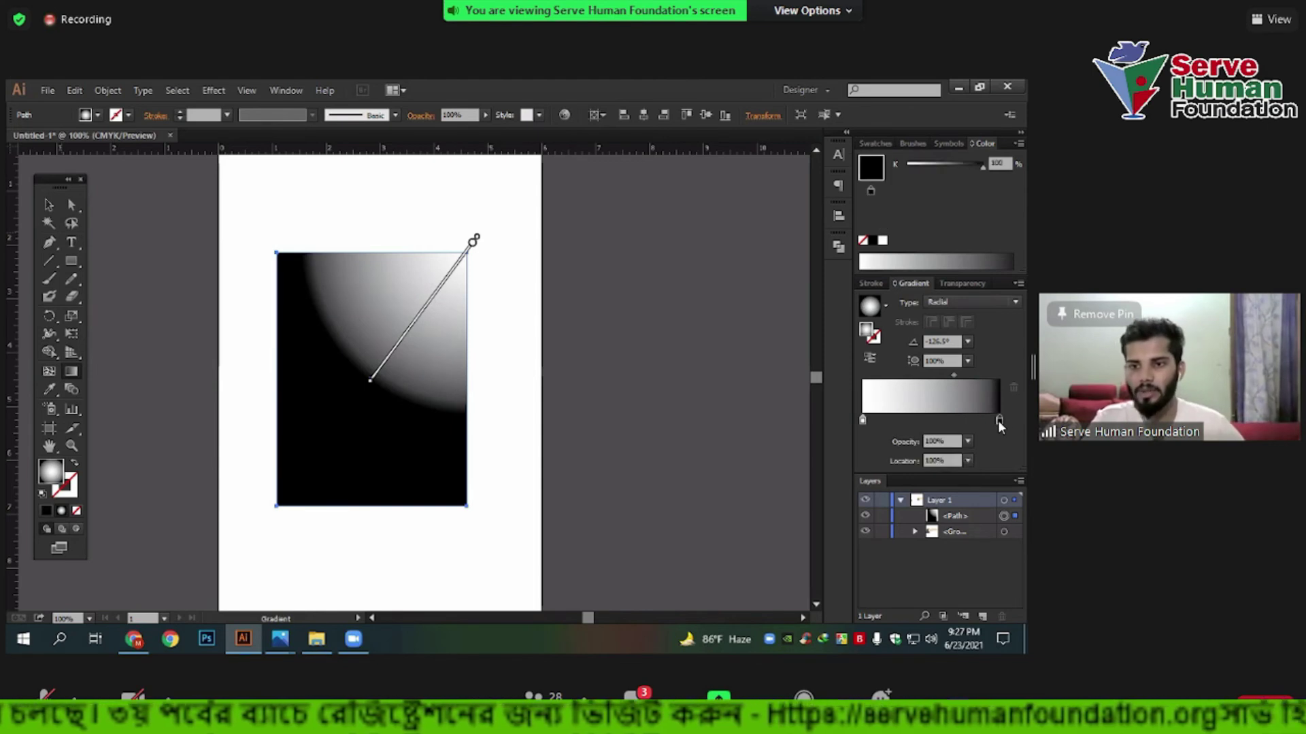
pyautogui.doubleClick(998, 420)
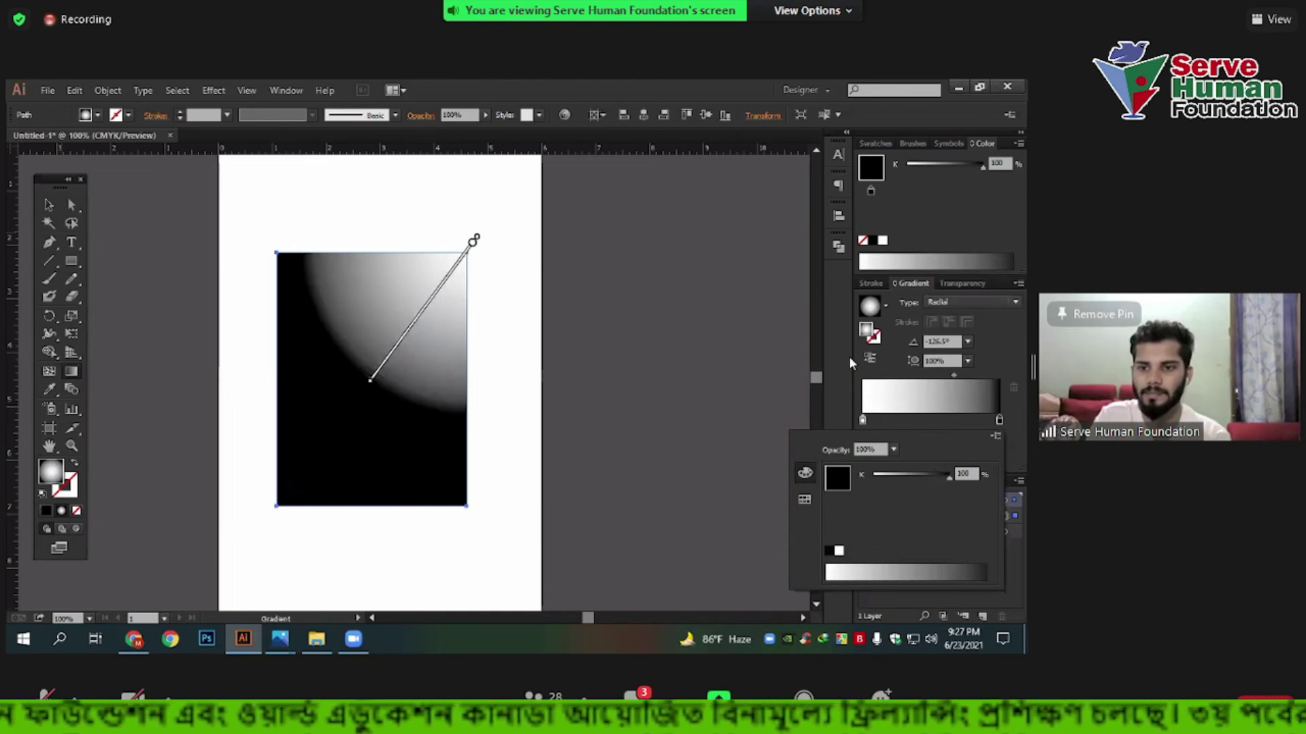
pyautogui.click(804, 500)
pyautogui.click(848, 478)
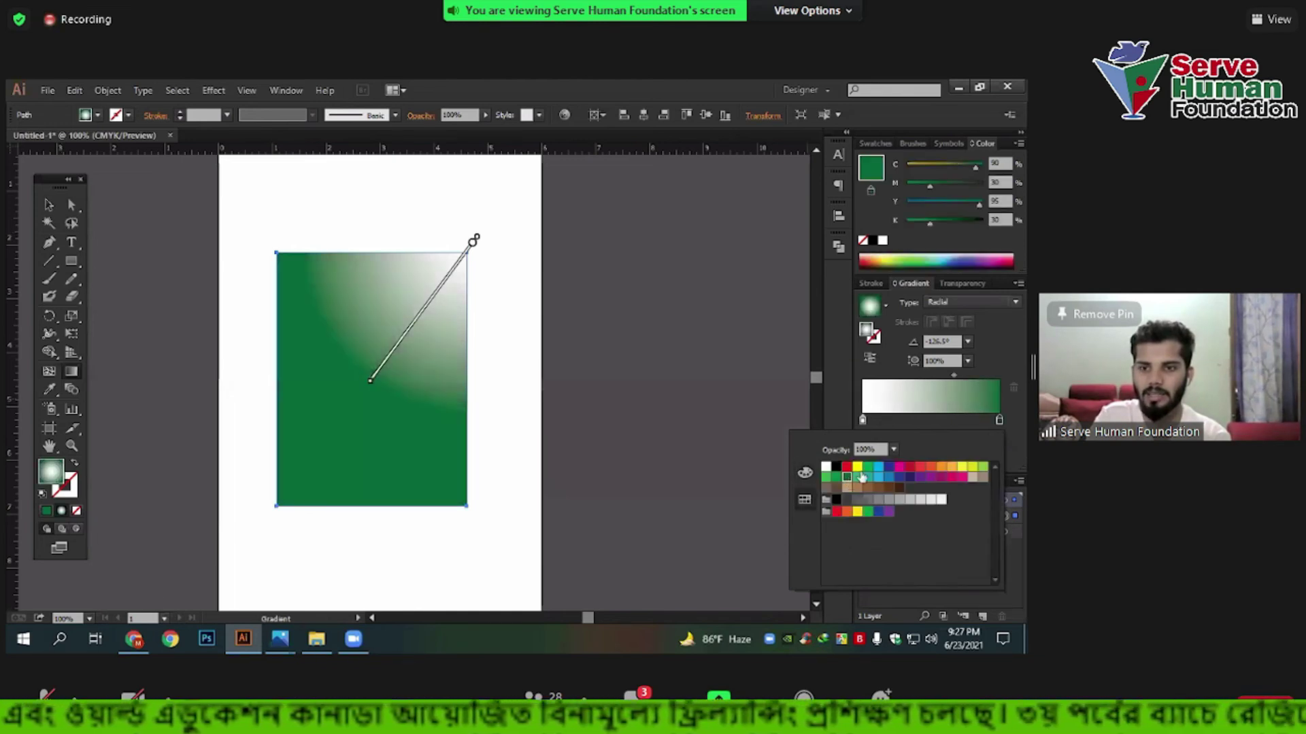
pyautogui.click(861, 421)
pyautogui.doubleClick(861, 422)
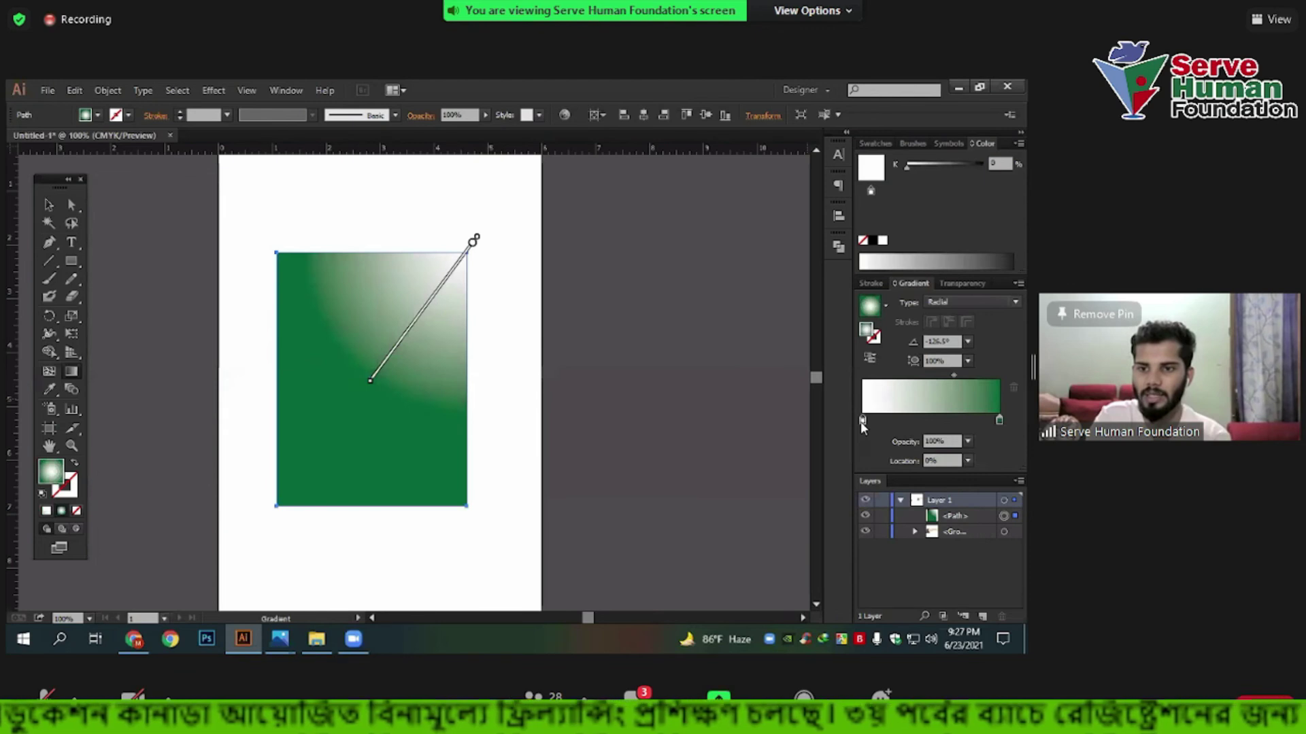
pyautogui.click(972, 468)
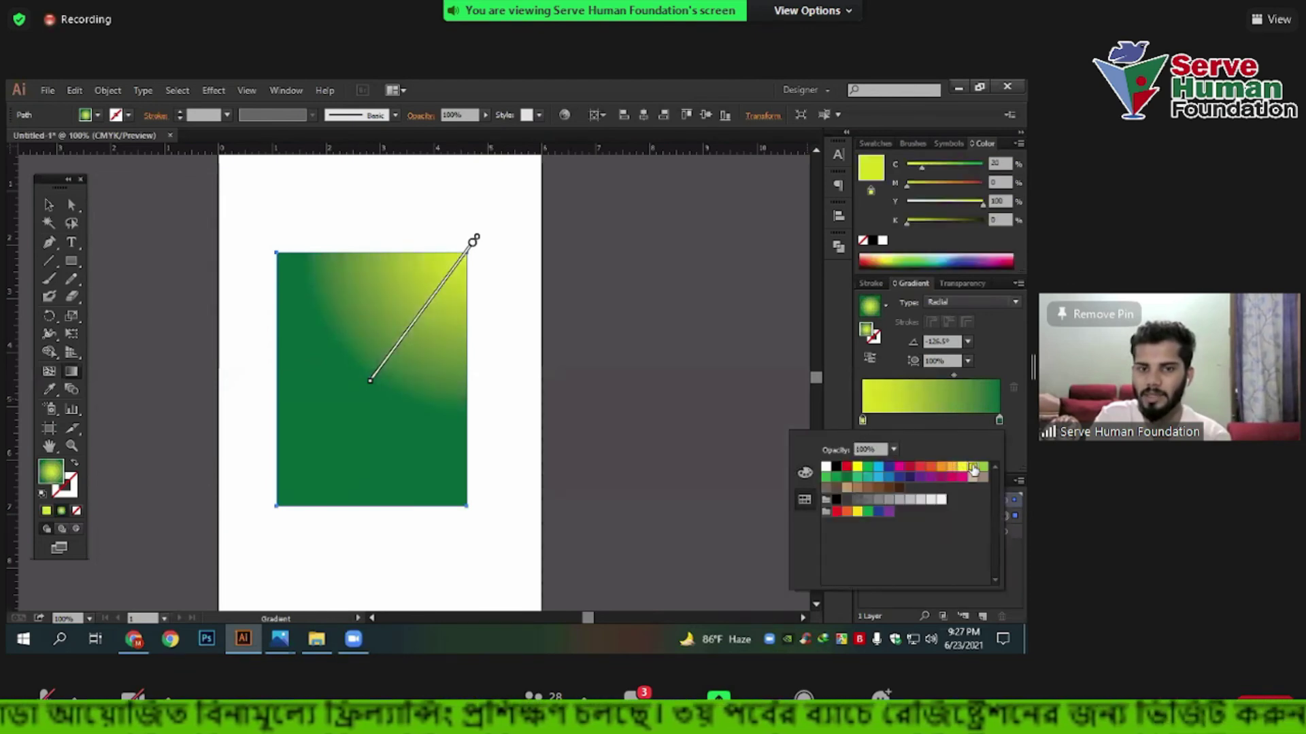
pyautogui.click(983, 467)
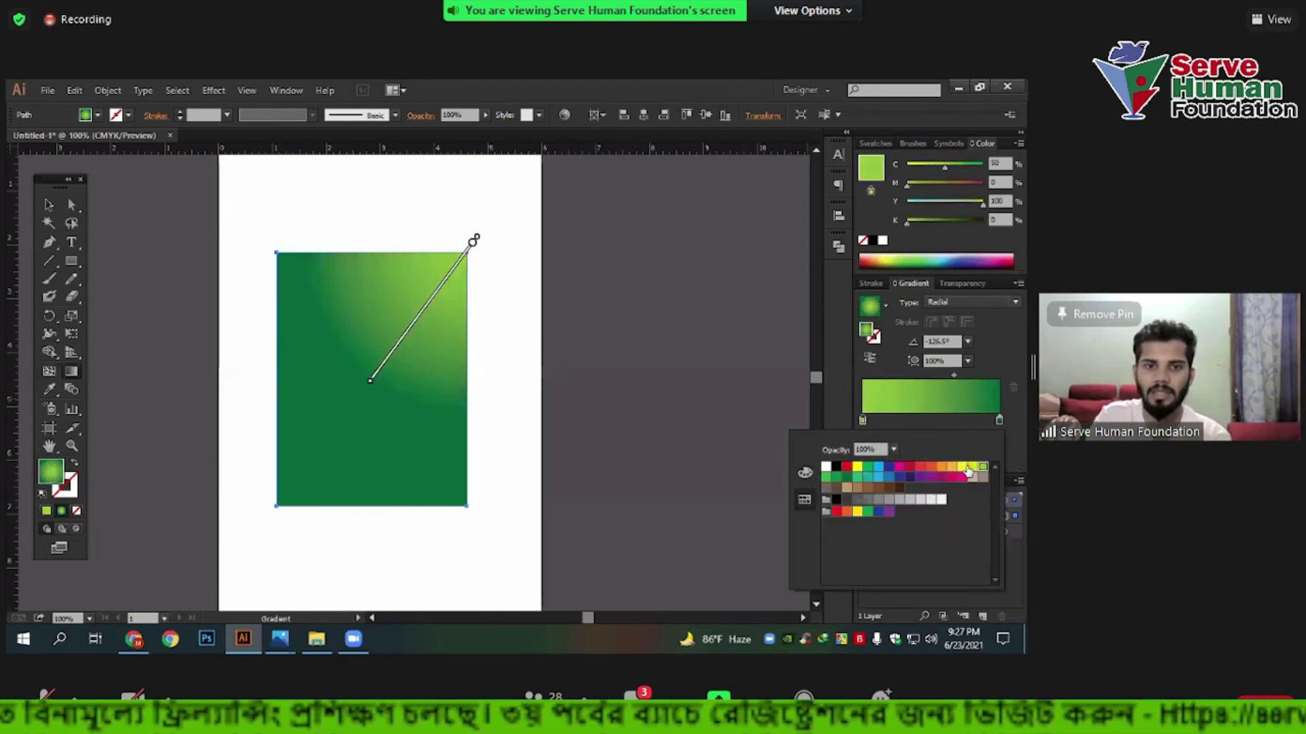
pyautogui.press('Escape')
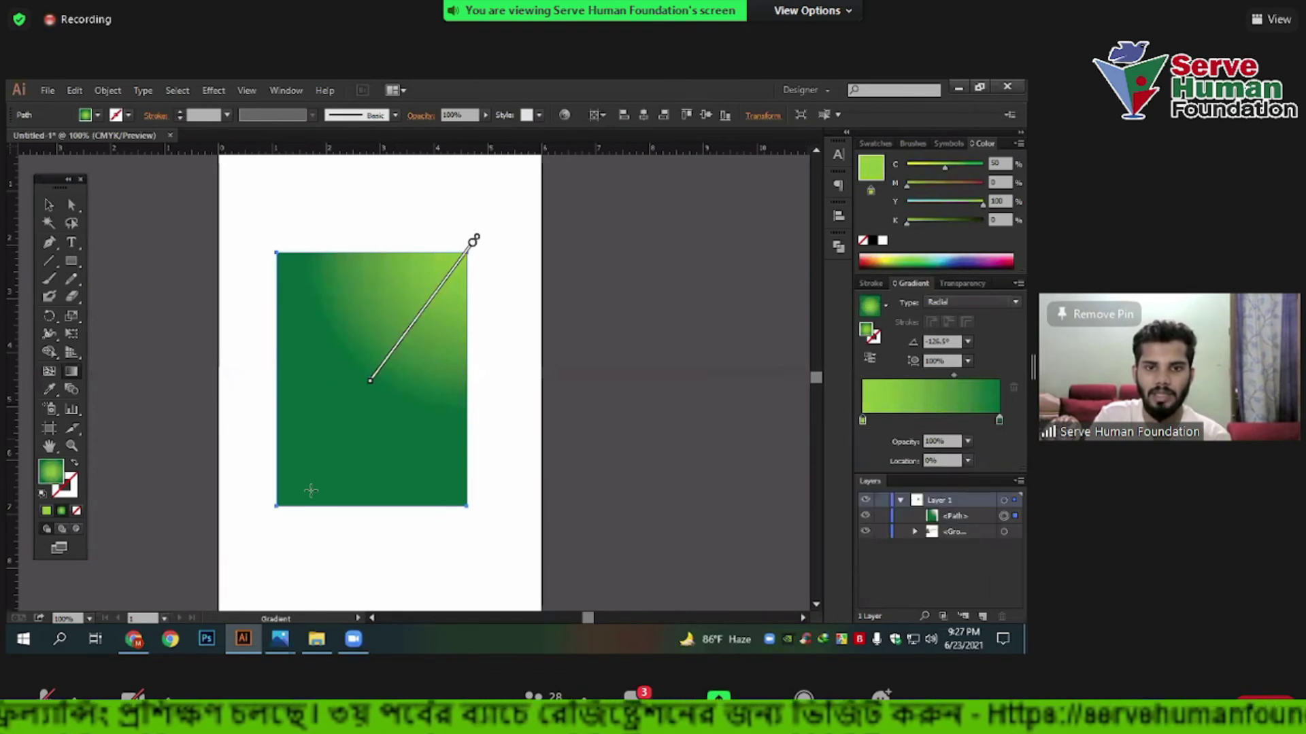
# Drag the gradient's light glow to the rectangle's top middle, then move the rectangle up-left.
pyautogui.moveTo(399, 292); pyautogui.dragTo(283, 482)
pyautogui.moveTo(411, 253); pyautogui.dragTo(332, 461)
pyautogui.press('v')
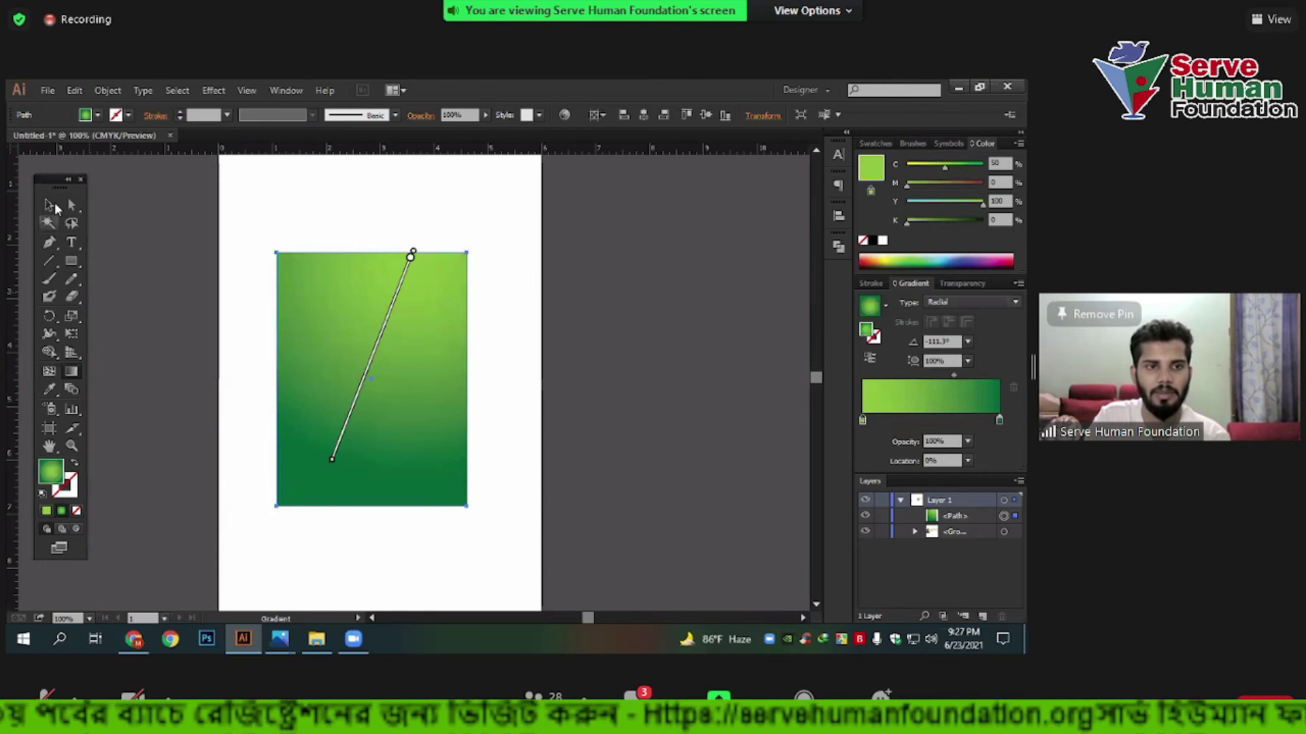
pyautogui.moveTo(418, 337); pyautogui.dragTo(408, 315)
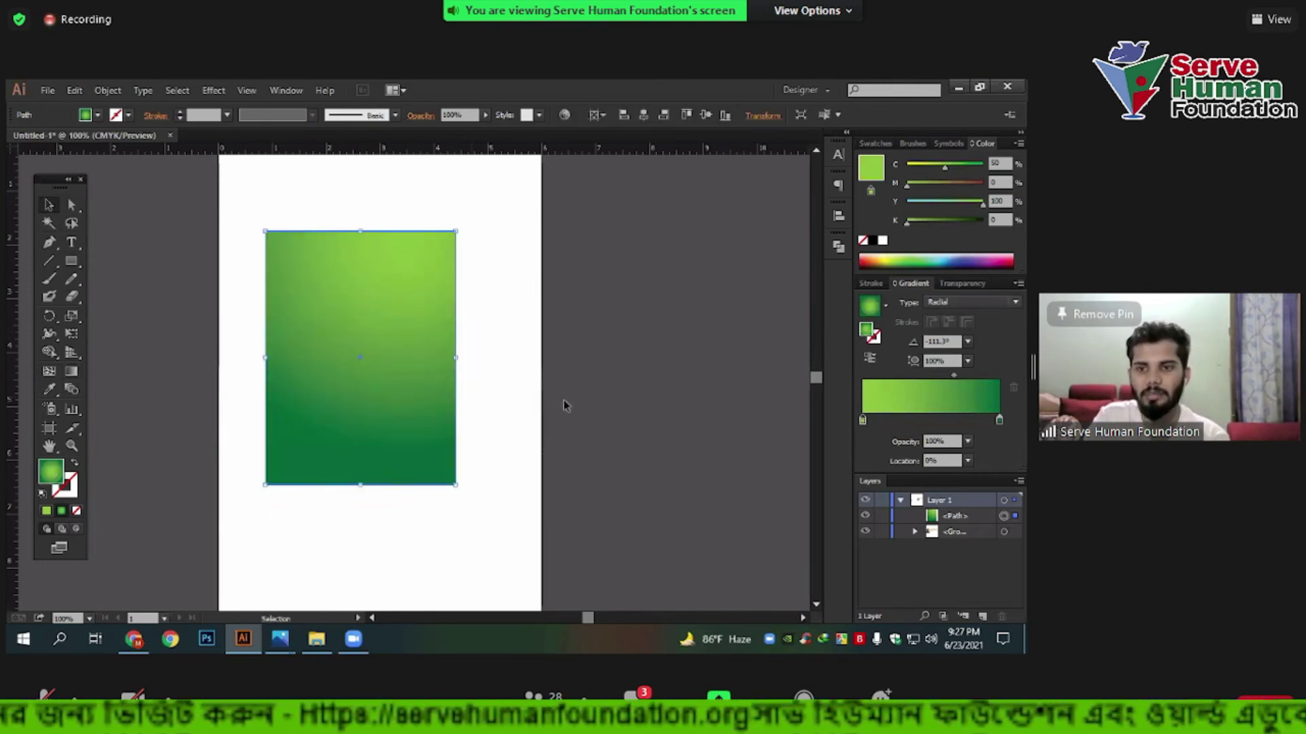
# Add eight extra colour stops along the rectangle's gradient slider.
pyautogui.click(872, 420)
pyautogui.click(882, 420)
pyautogui.click(910, 419)
pyautogui.click(924, 420)
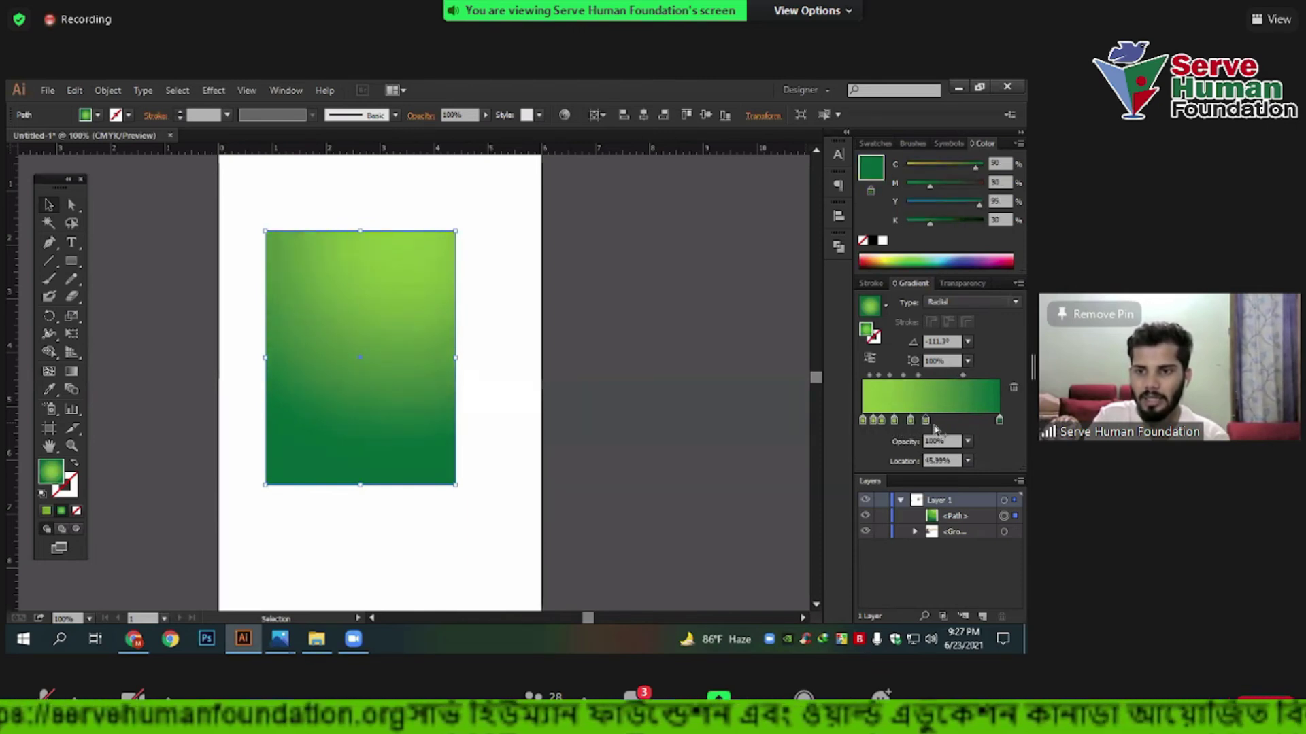
pyautogui.click(966, 419)
pyautogui.click(983, 420)
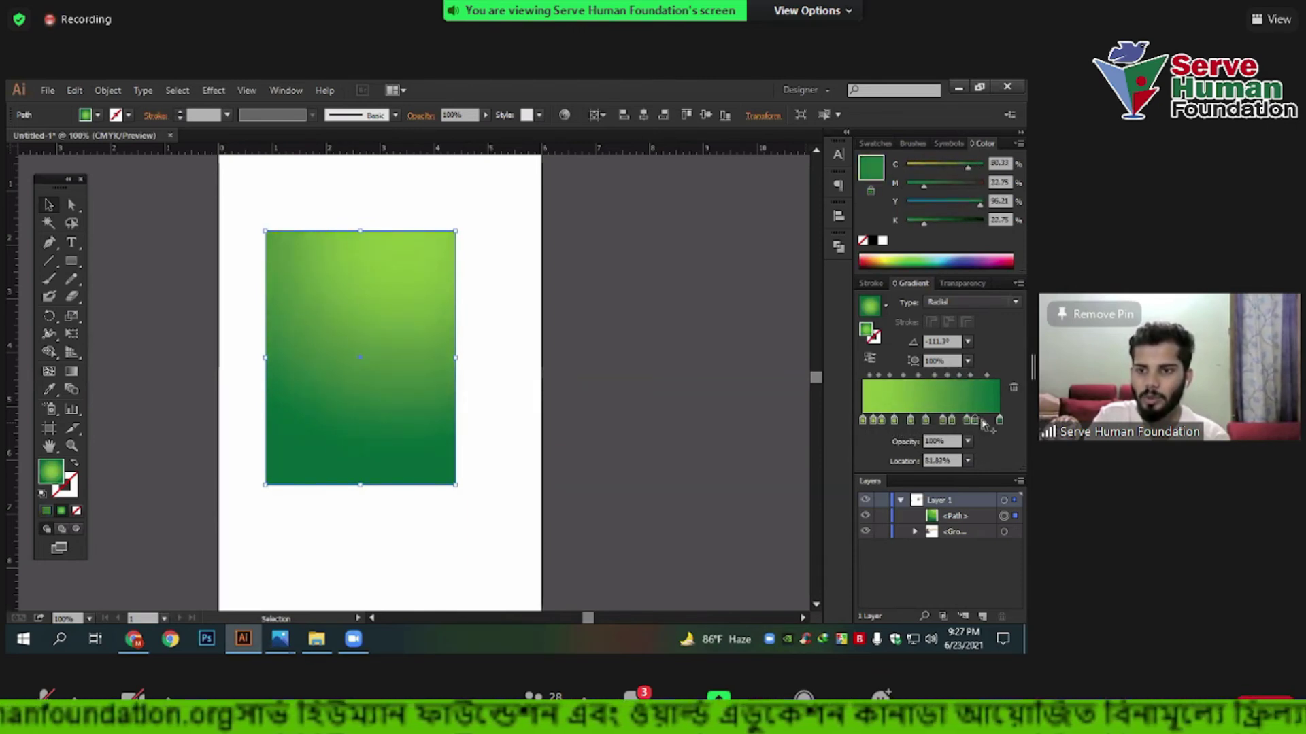
pyautogui.click(991, 420)
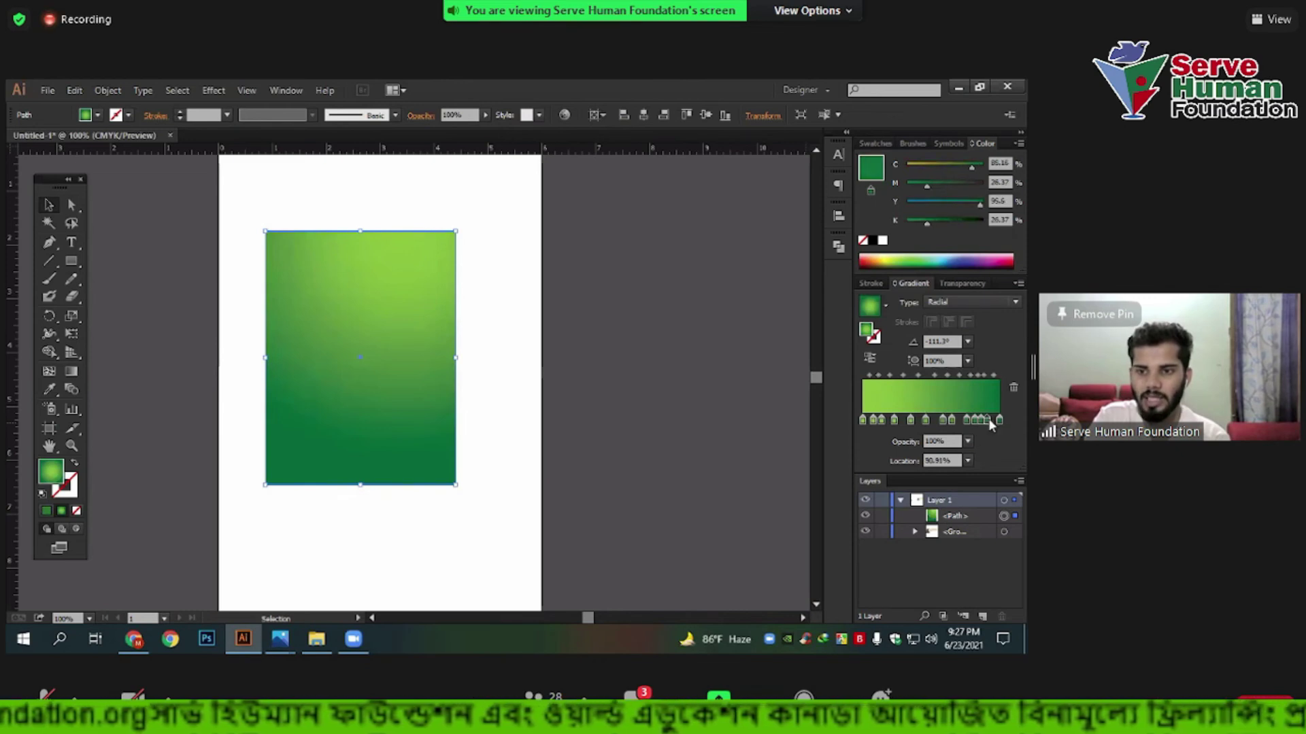
pyautogui.click(901, 419)
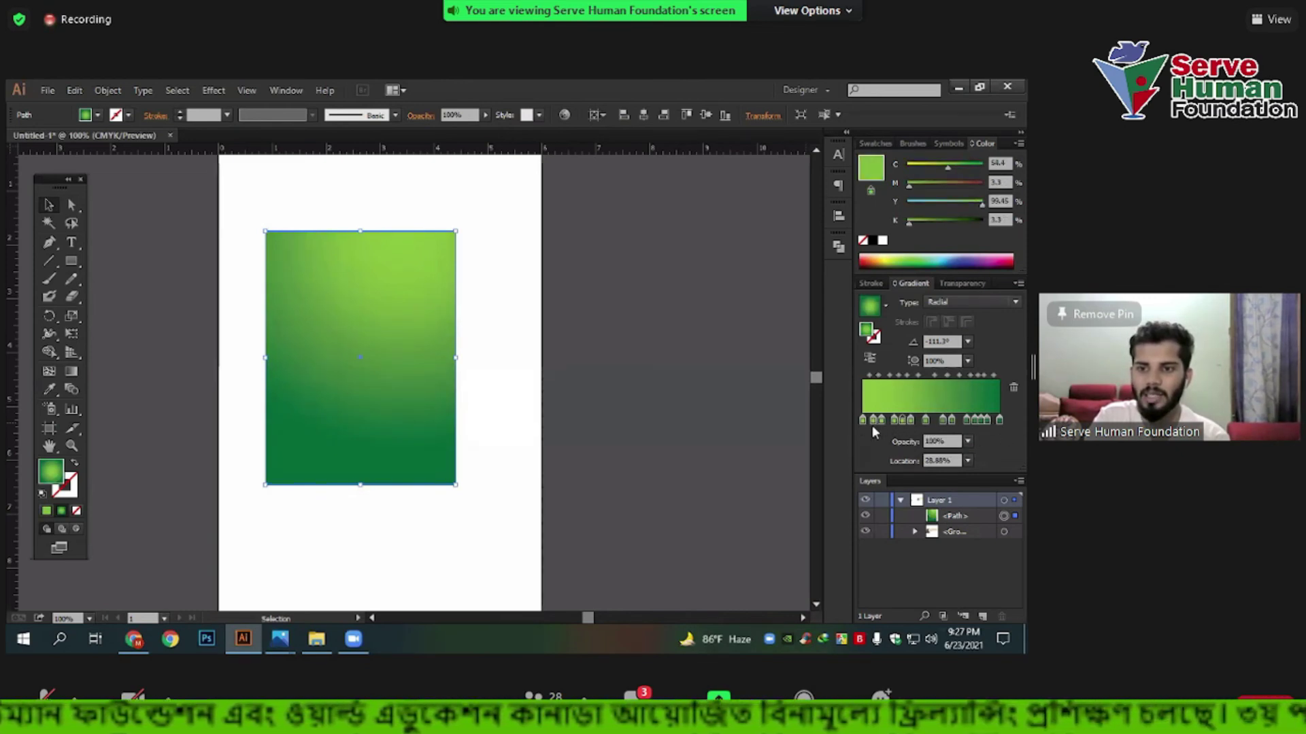
# Colour the new gradient stops red, cyan, orange and yellow.
pyautogui.doubleClick(872, 420)
pyautogui.click(846, 467)
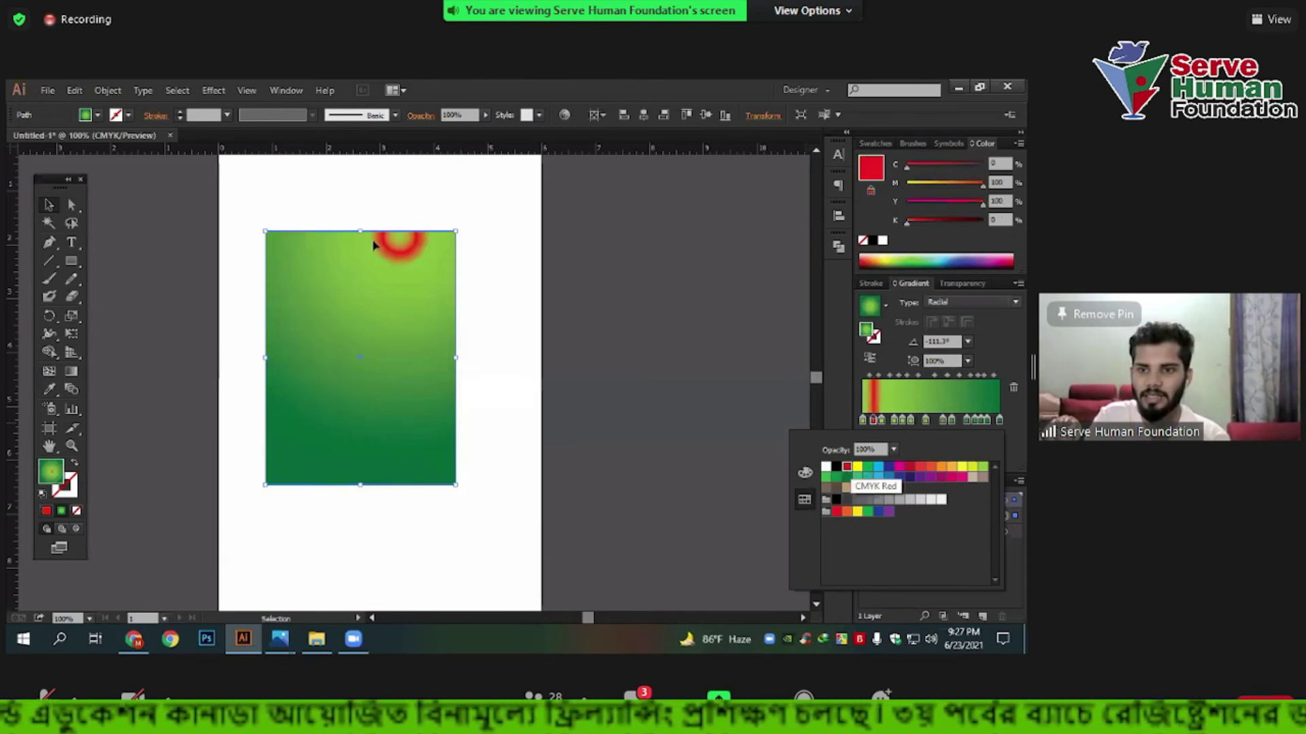
pyautogui.doubleClick(884, 419)
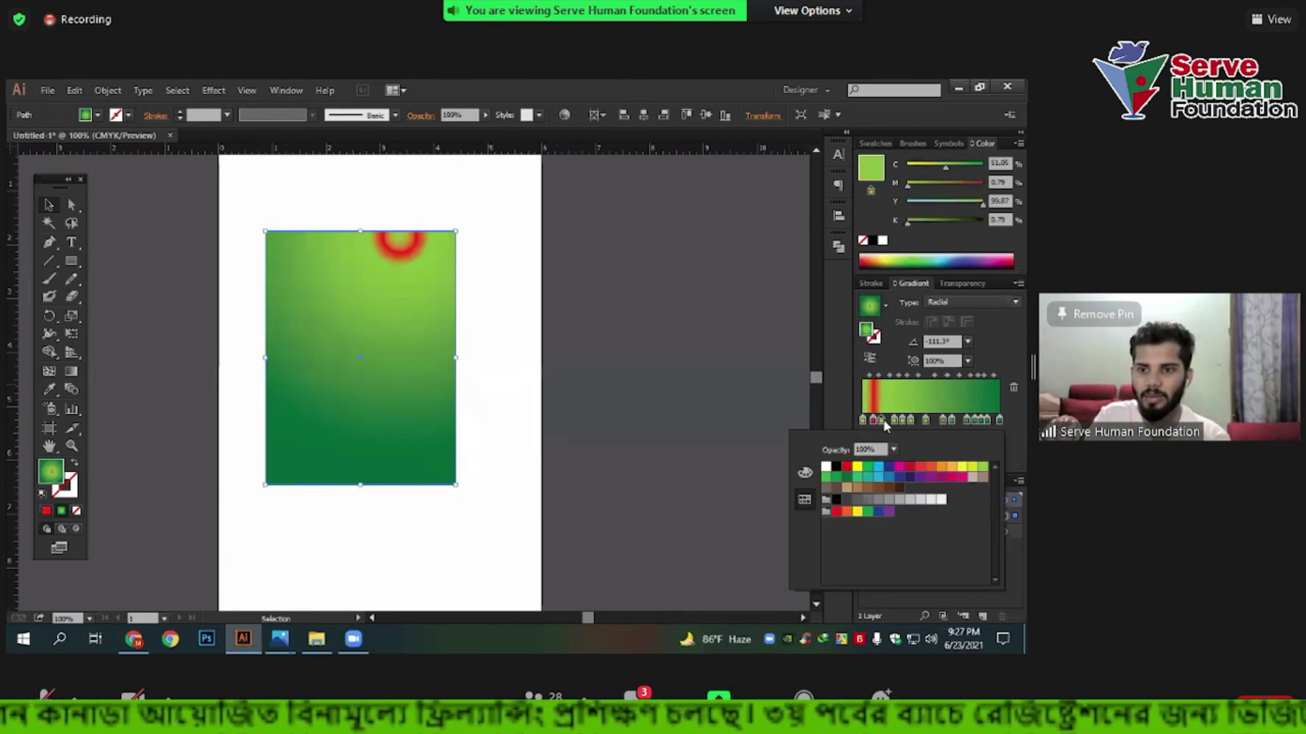
pyautogui.click(879, 469)
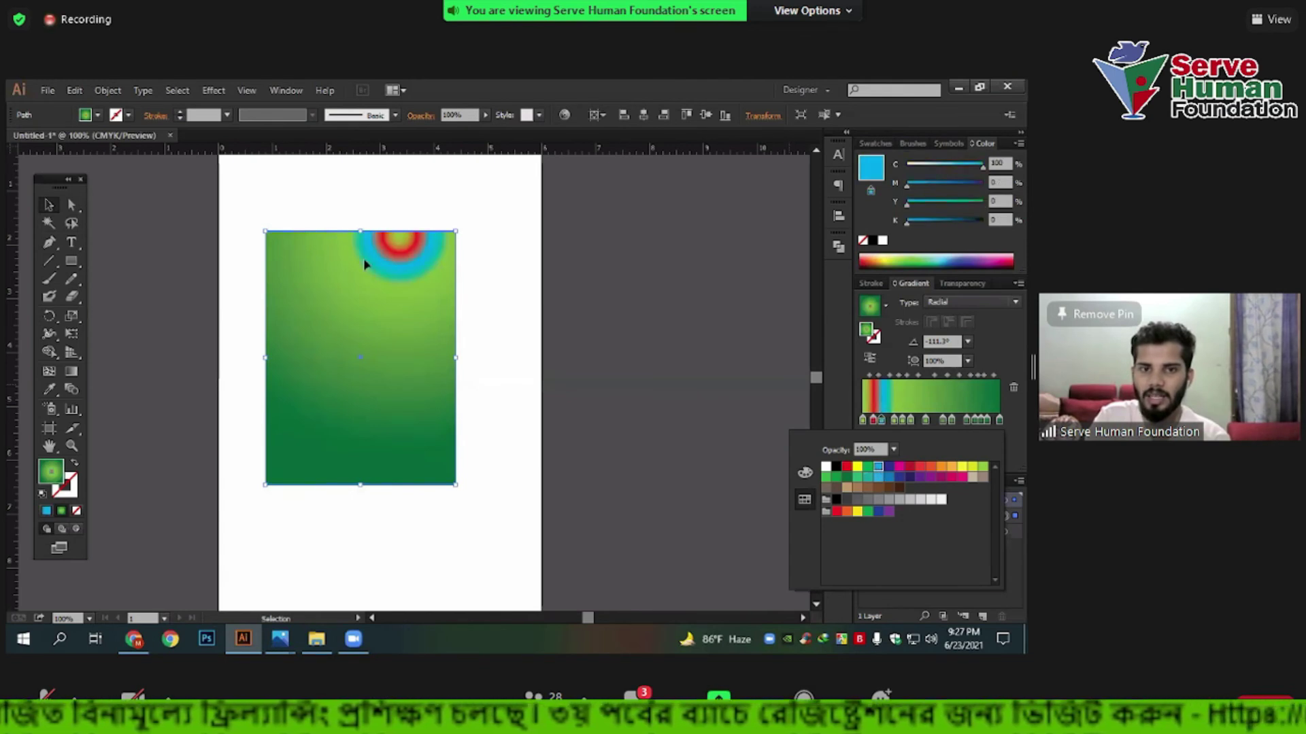
pyautogui.click(895, 421)
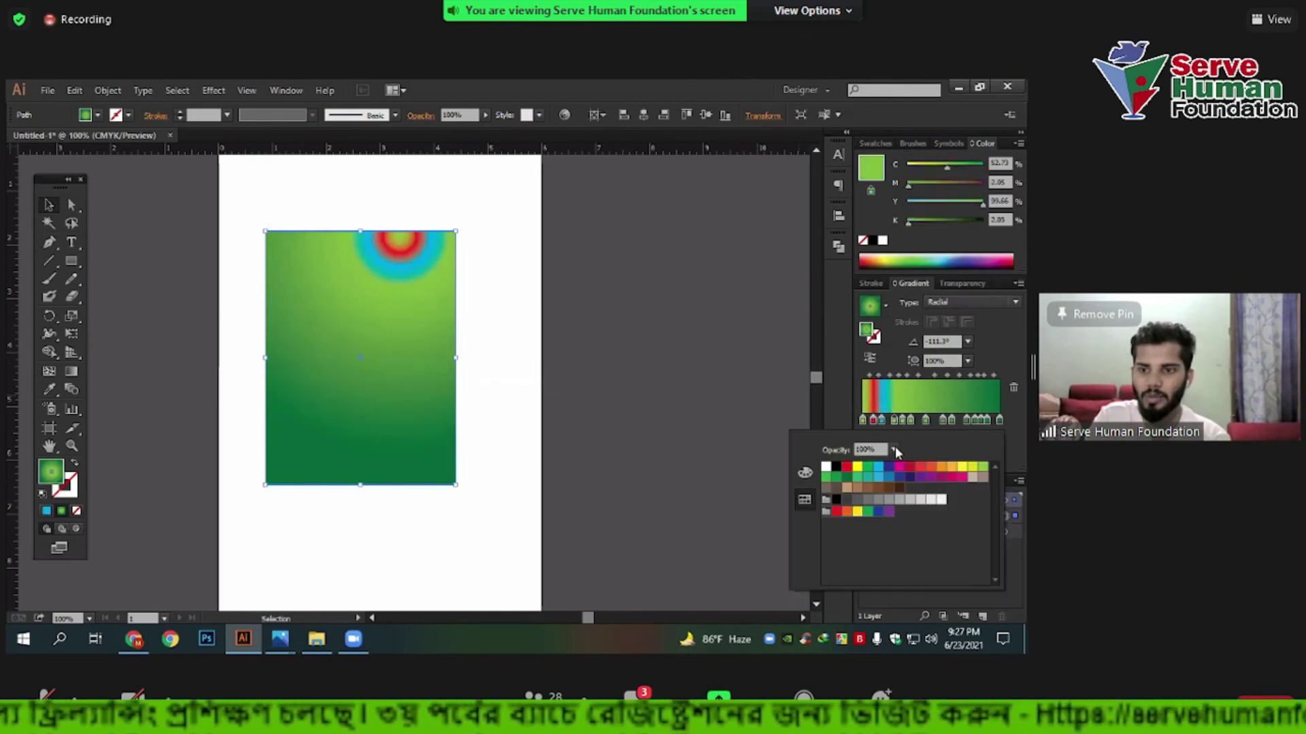
pyautogui.click(930, 466)
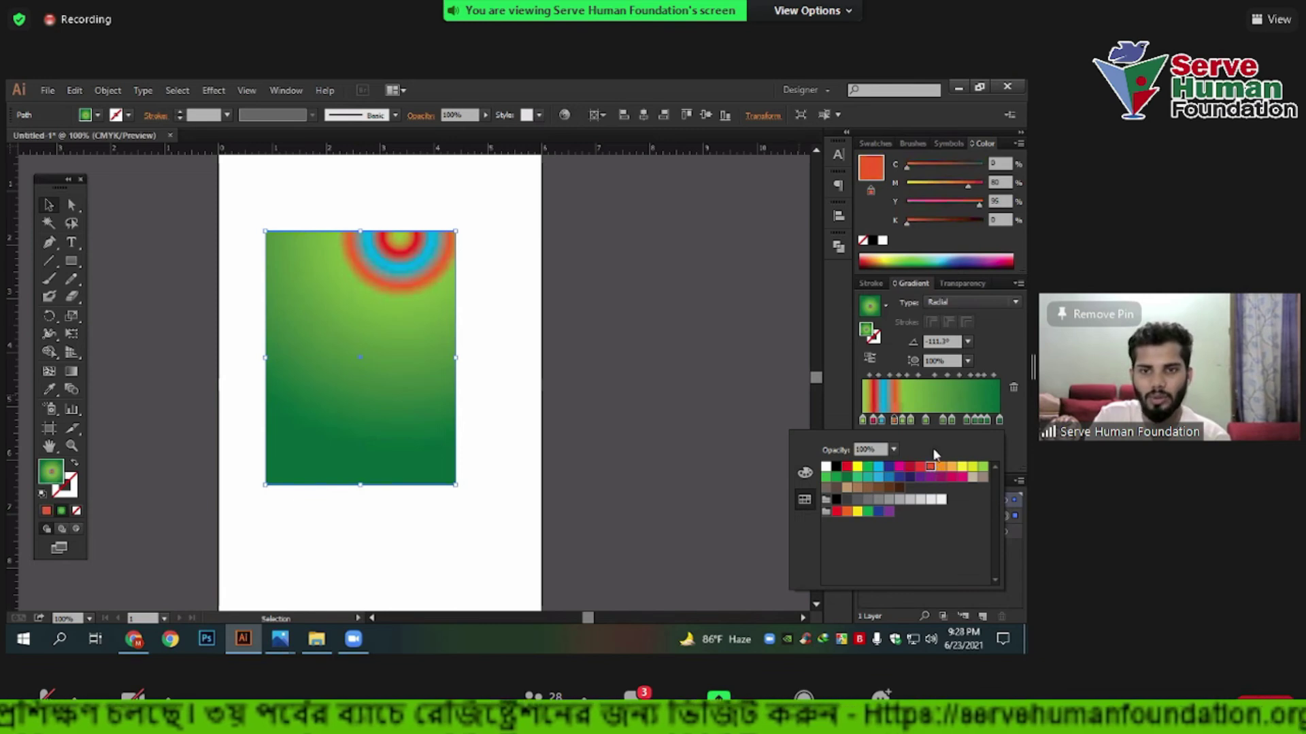
pyautogui.click(903, 420)
pyautogui.doubleClick(903, 419)
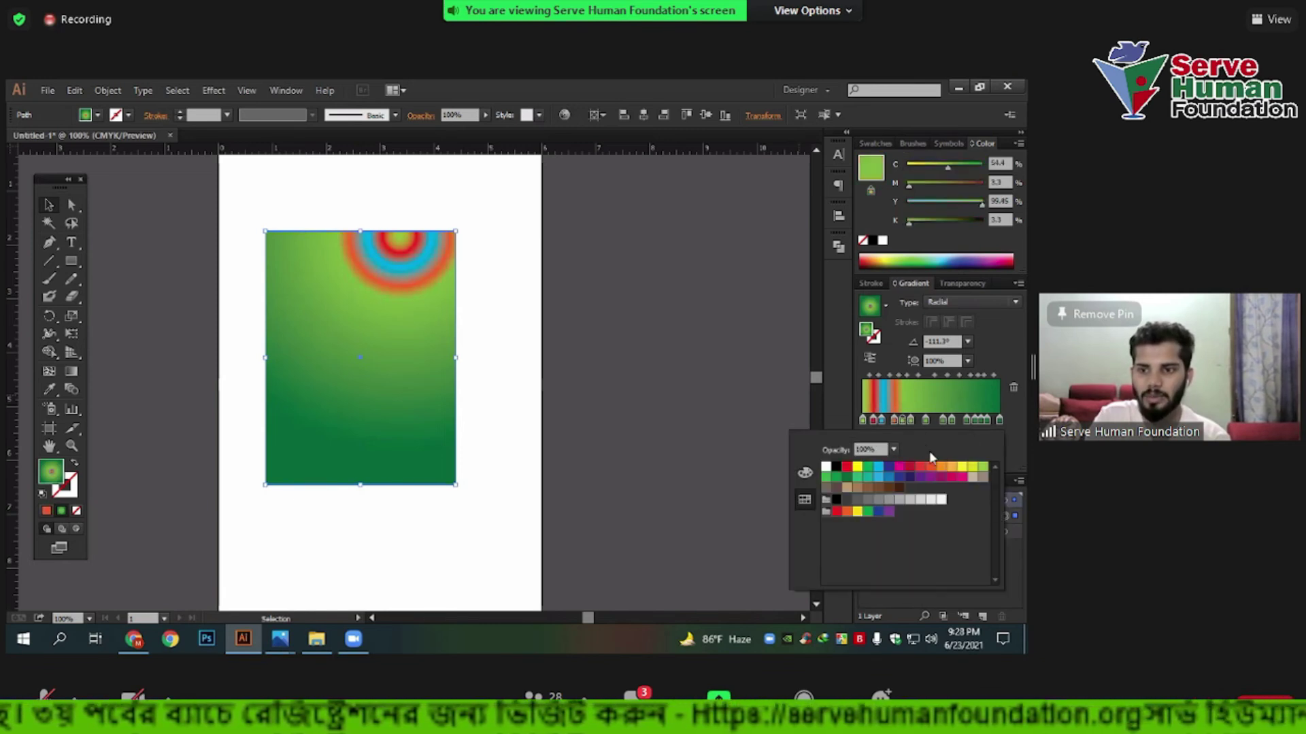
pyautogui.click(962, 467)
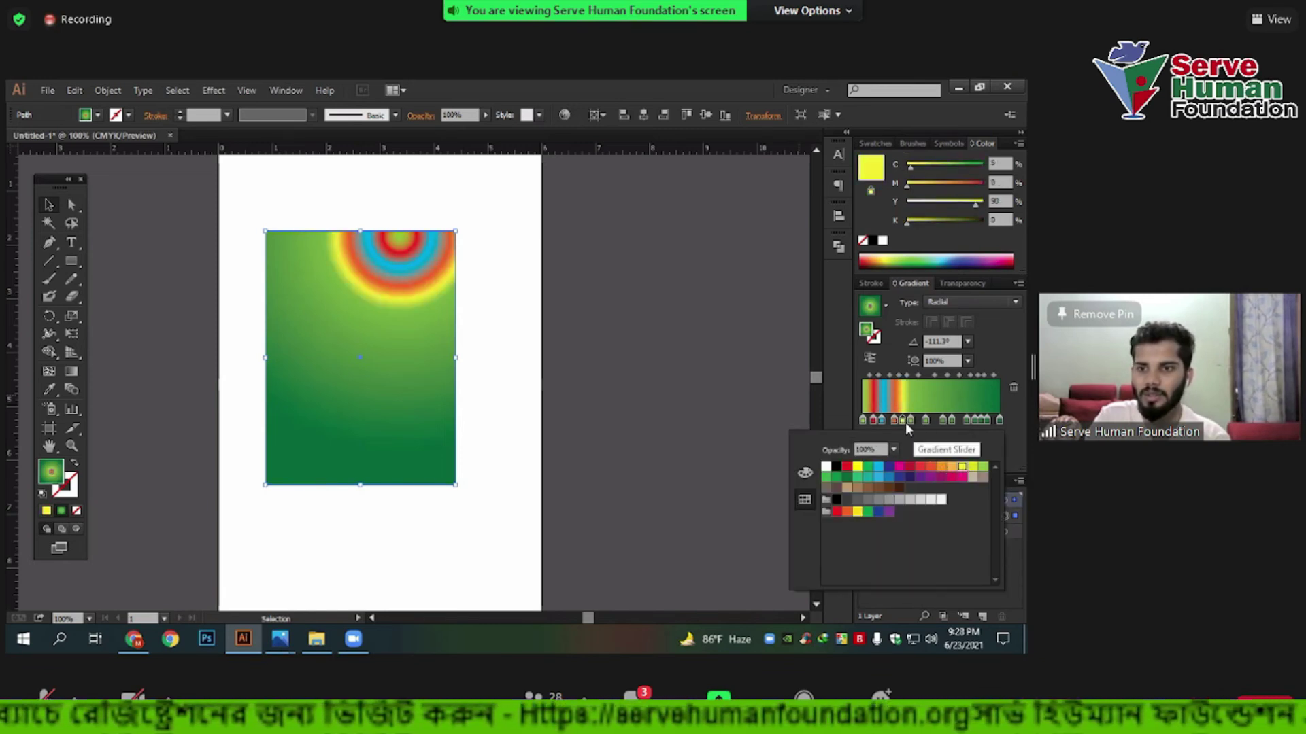
pyautogui.click(912, 420)
pyautogui.doubleClick(925, 420)
pyautogui.click(941, 467)
# Drag the red, blue, orange and other extra stops off, leaving two green stops.
pyautogui.click(923, 423)
pyautogui.click(917, 420)
pyautogui.click(942, 420)
pyautogui.click(954, 420)
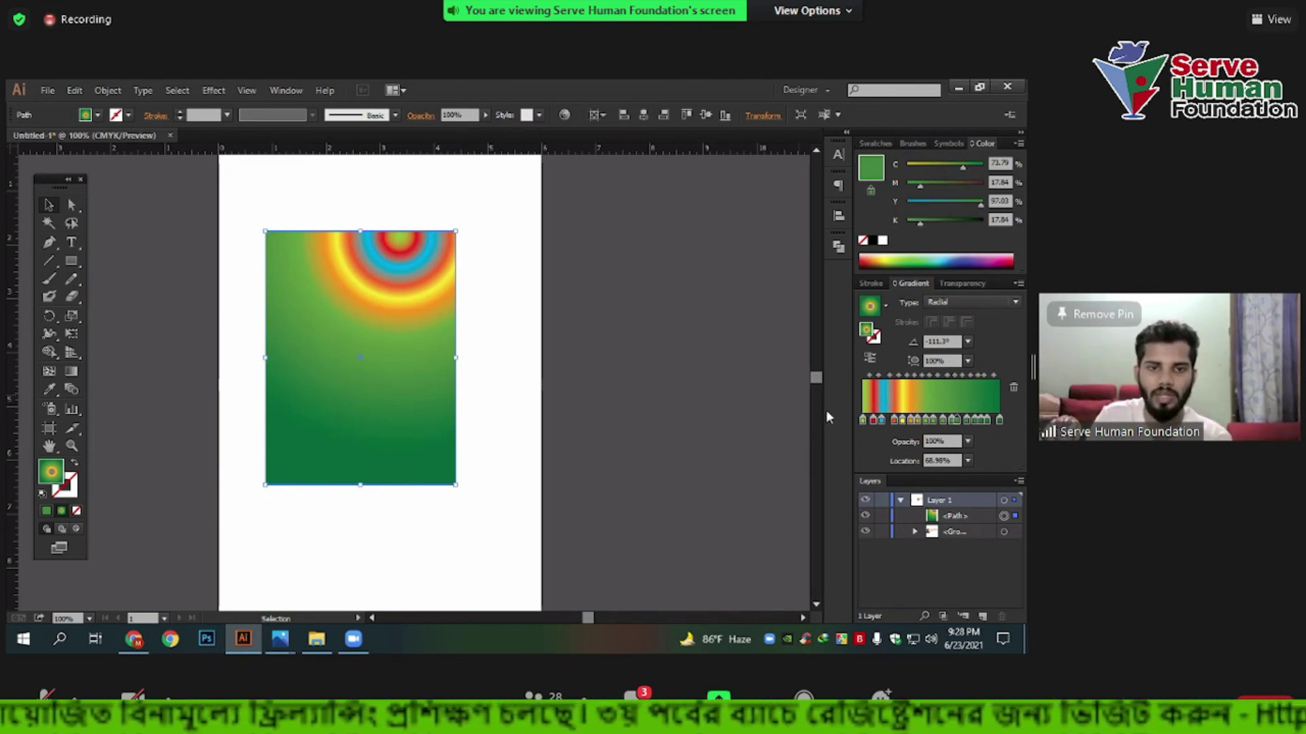
pyautogui.moveTo(873, 419)
pyautogui.mouseDown()
pyautogui.moveTo(874, 451)
pyautogui.moveTo(981, 432)
pyautogui.moveTo(935, 450)
pyautogui.moveTo(988, 449)
pyautogui.mouseUp()
pyautogui.click(977, 419)
pyautogui.click(951, 420)
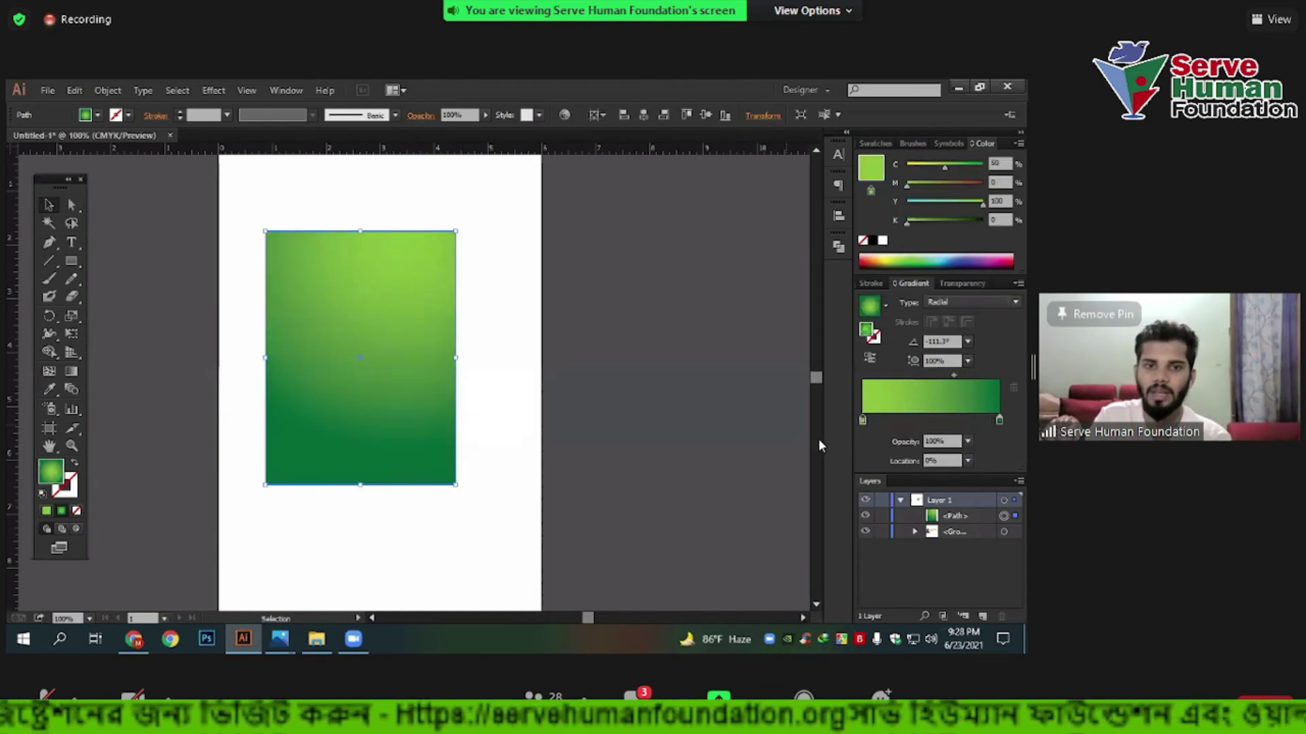
# Delete the gradient rectangle, draw a replacement rectangle, then delete that one too.
pyautogui.moveTo(221, 211); pyautogui.dragTo(481, 546)
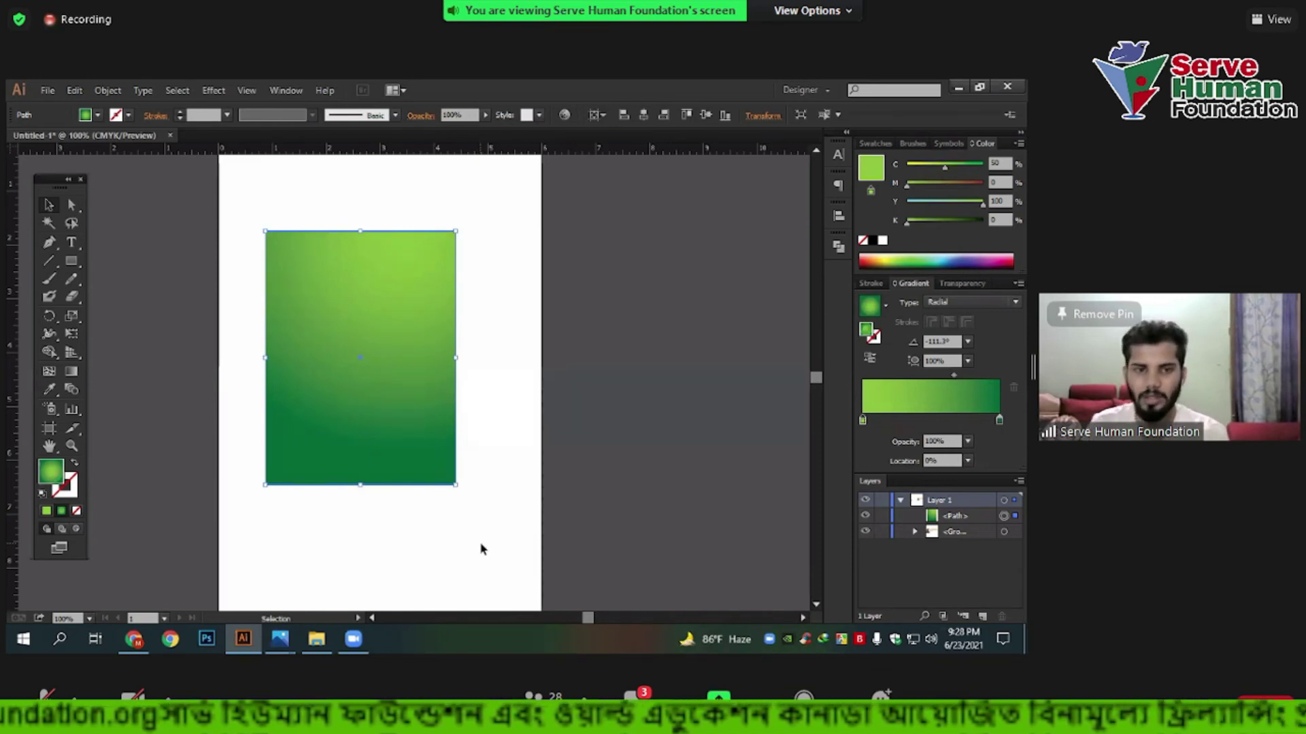
pyautogui.press('Delete')
pyautogui.click(72, 264)
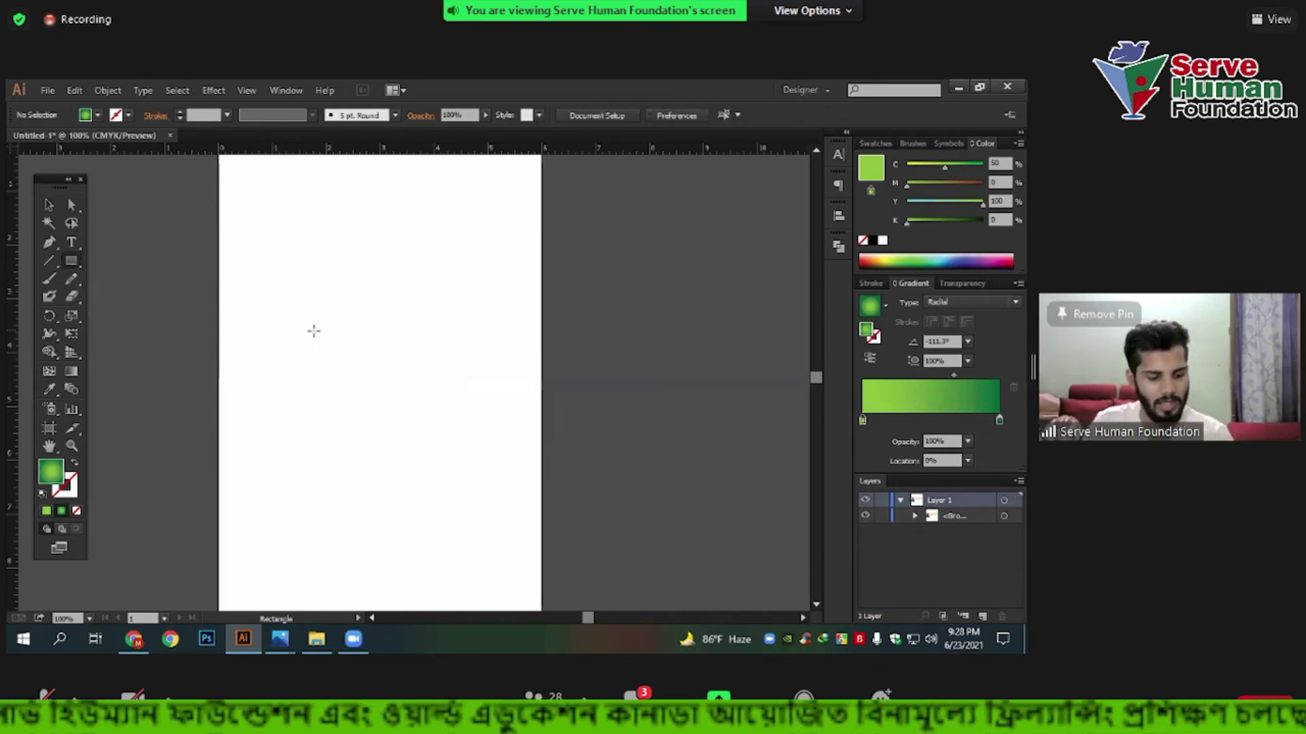
pyautogui.moveTo(297, 263); pyautogui.dragTo(487, 453)
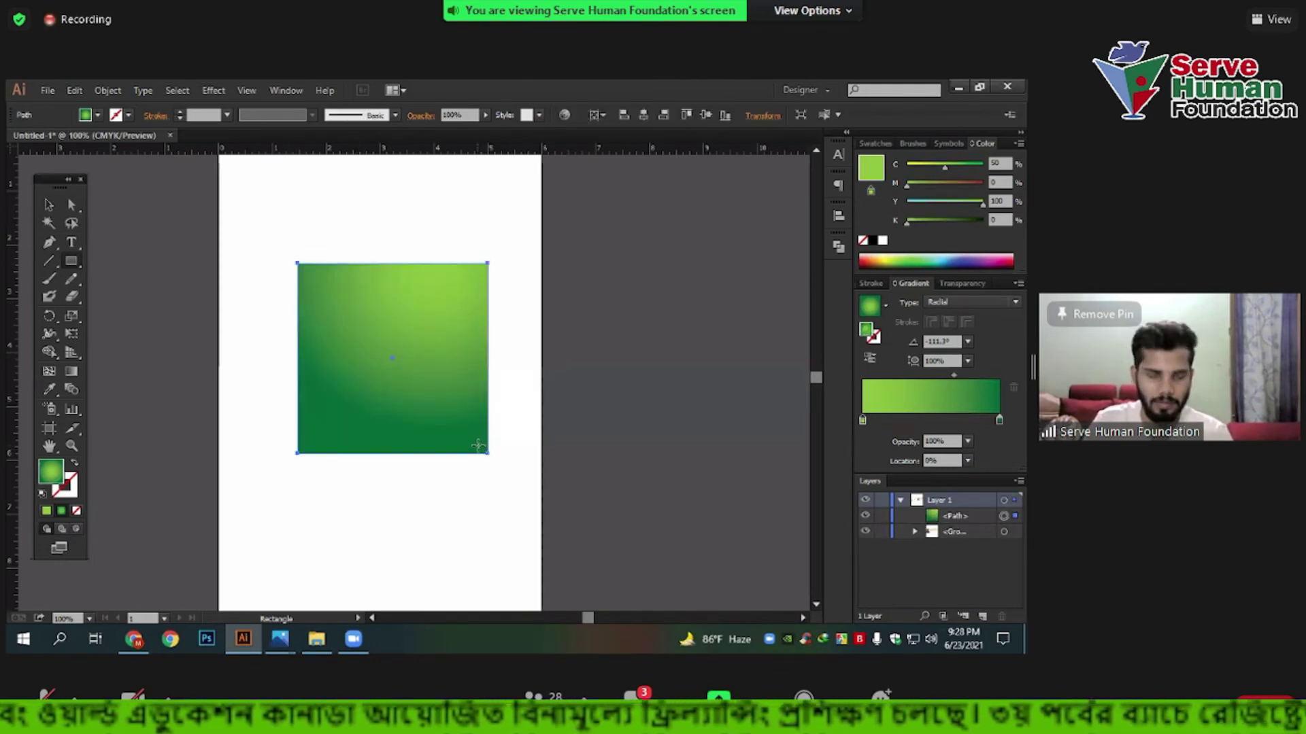
pyautogui.click(48, 205)
pyautogui.moveTo(285, 210); pyautogui.dragTo(495, 524)
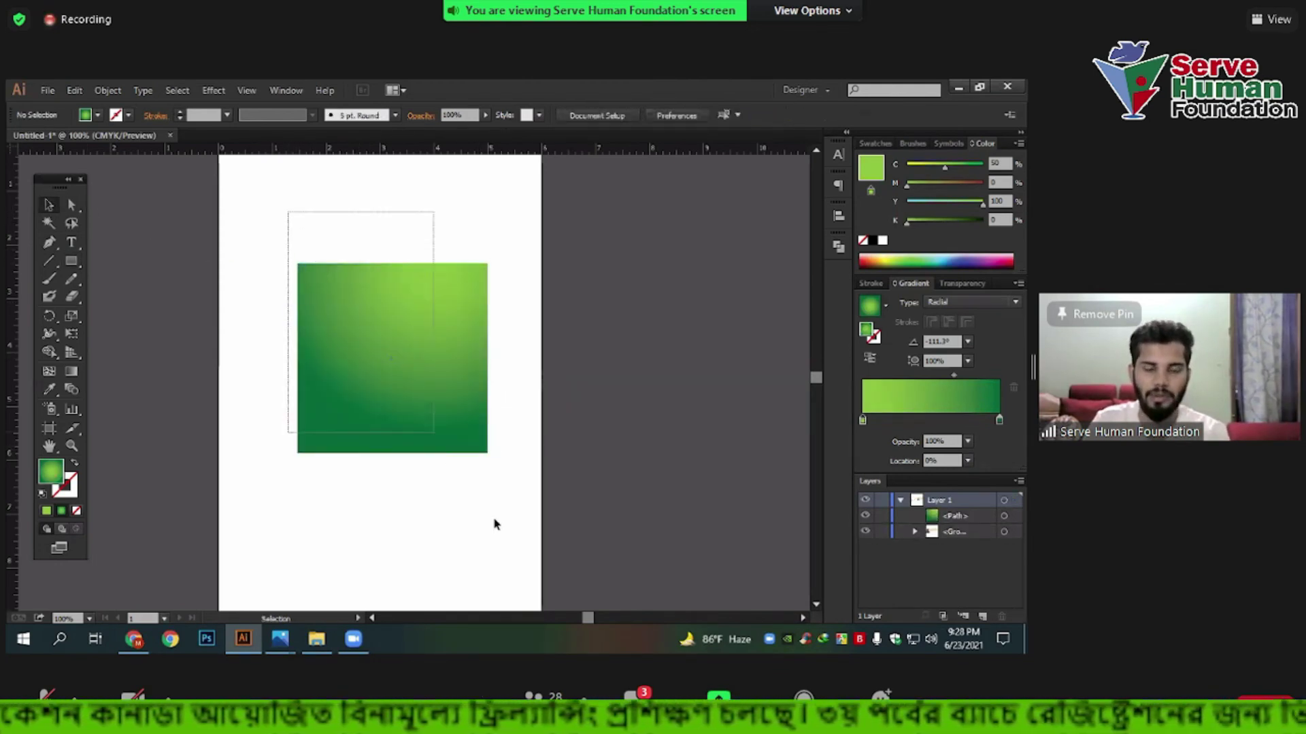
pyautogui.press('Delete')
# Draw a green gradient circle with the Ellipse Tool and move it up-left.
pyautogui.moveTo(72, 261); pyautogui.dragTo(134, 308)
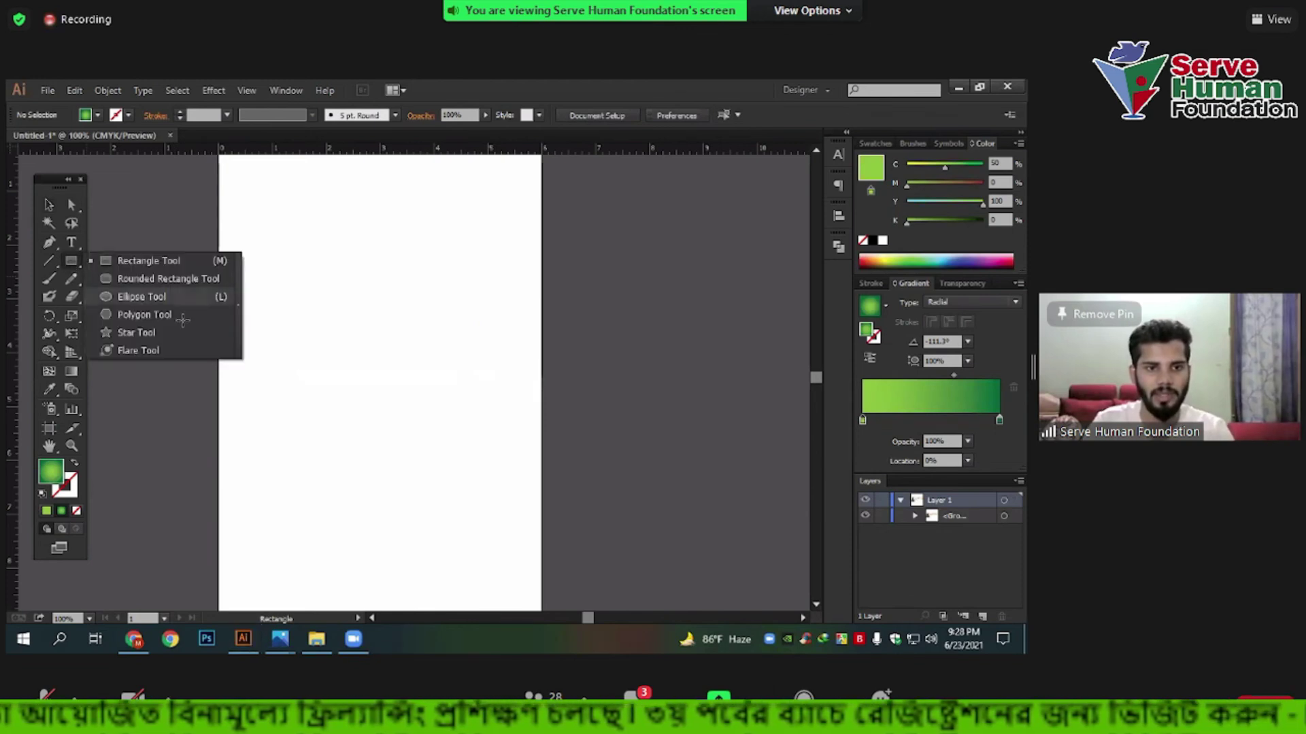
pyautogui.click(142, 297)
pyautogui.moveTo(348, 316); pyautogui.dragTo(524, 490)
pyautogui.click(49, 205)
pyautogui.moveTo(488, 401); pyautogui.dragTo(448, 369)
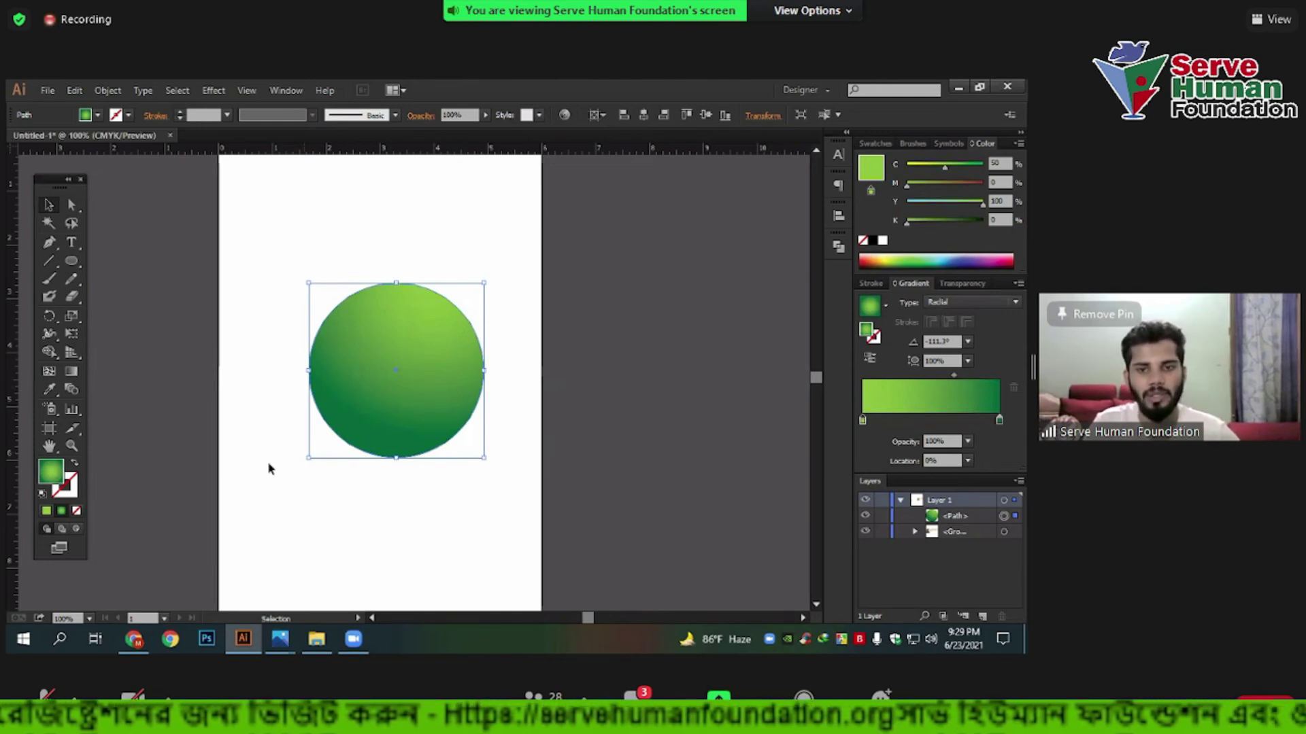
# Set the circle's gradient stops to white and dark grey.
pyautogui.doubleClick(863, 419)
pyautogui.click(825, 467)
pyautogui.click(997, 419)
pyautogui.doubleClick(998, 419)
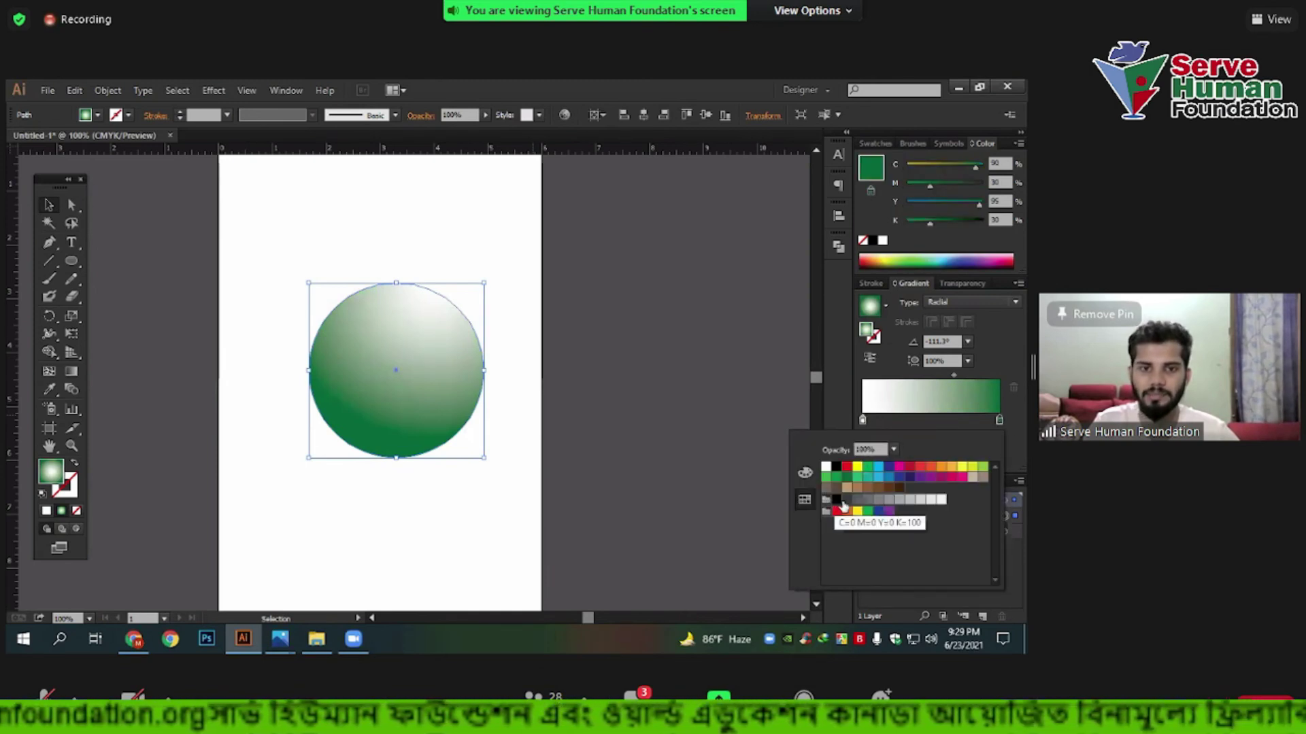
pyautogui.click(847, 499)
pyautogui.press('Escape')
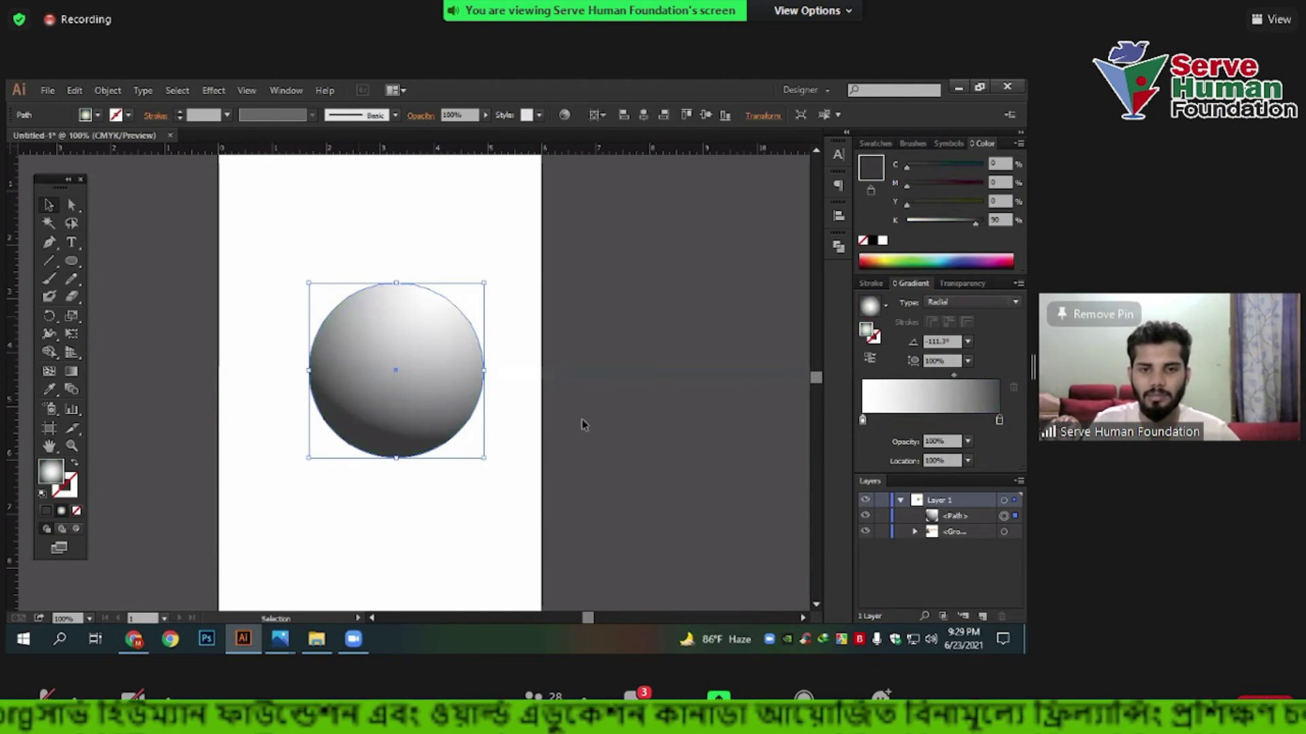
# Keep the gradient radial and swap the stops so dark grey sits at the centre.
pyautogui.click(949, 305)
pyautogui.click(948, 316)
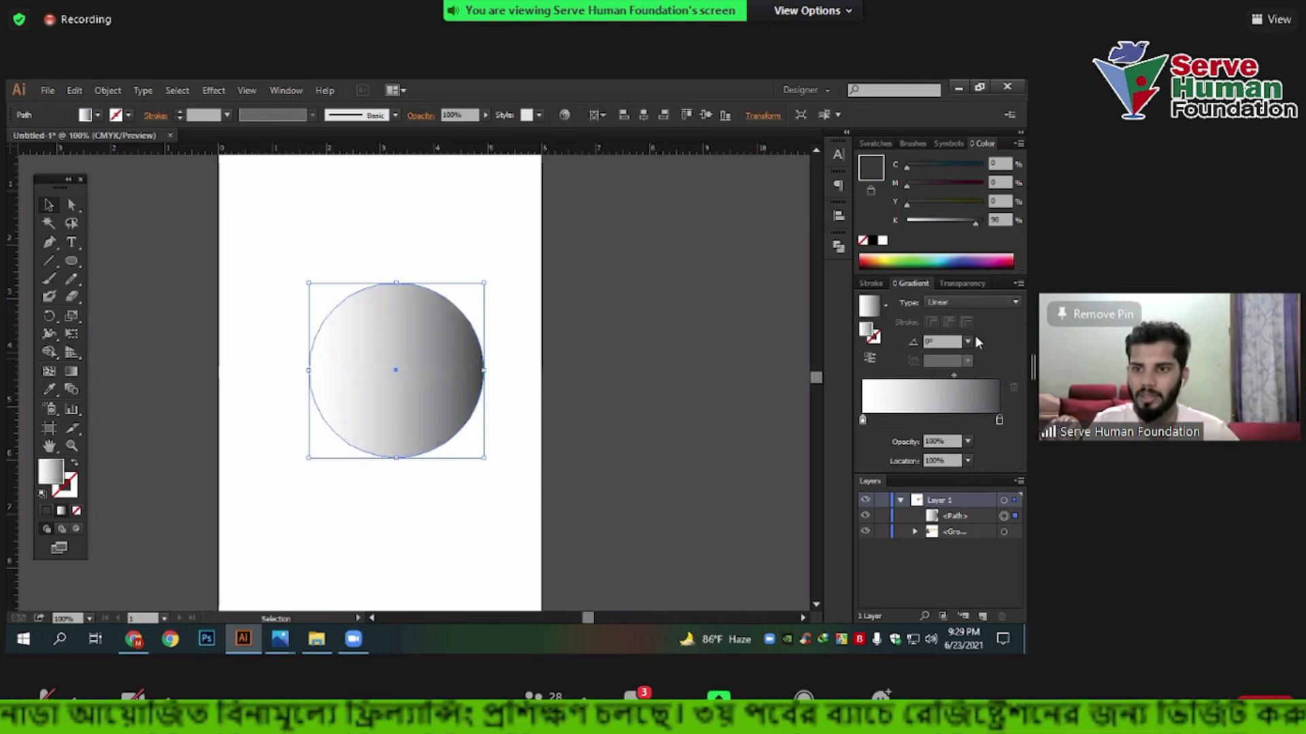
pyautogui.click(969, 302)
pyautogui.click(965, 315)
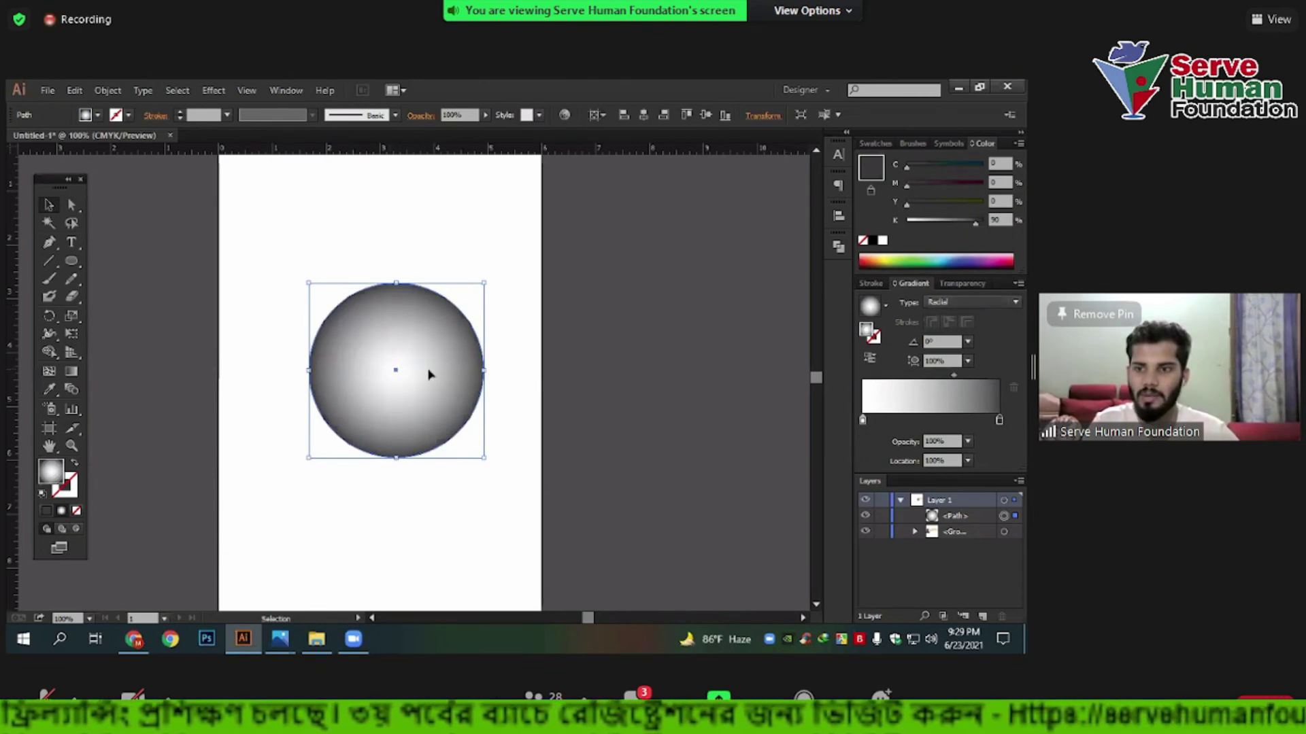
pyautogui.moveTo(998, 420)
pyautogui.mouseDown()
pyautogui.moveTo(913, 419)
pyautogui.moveTo(999, 419)
pyautogui.mouseUp()
pyautogui.click(912, 419)
pyautogui.moveTo(861, 426); pyautogui.dragTo(773, 431)
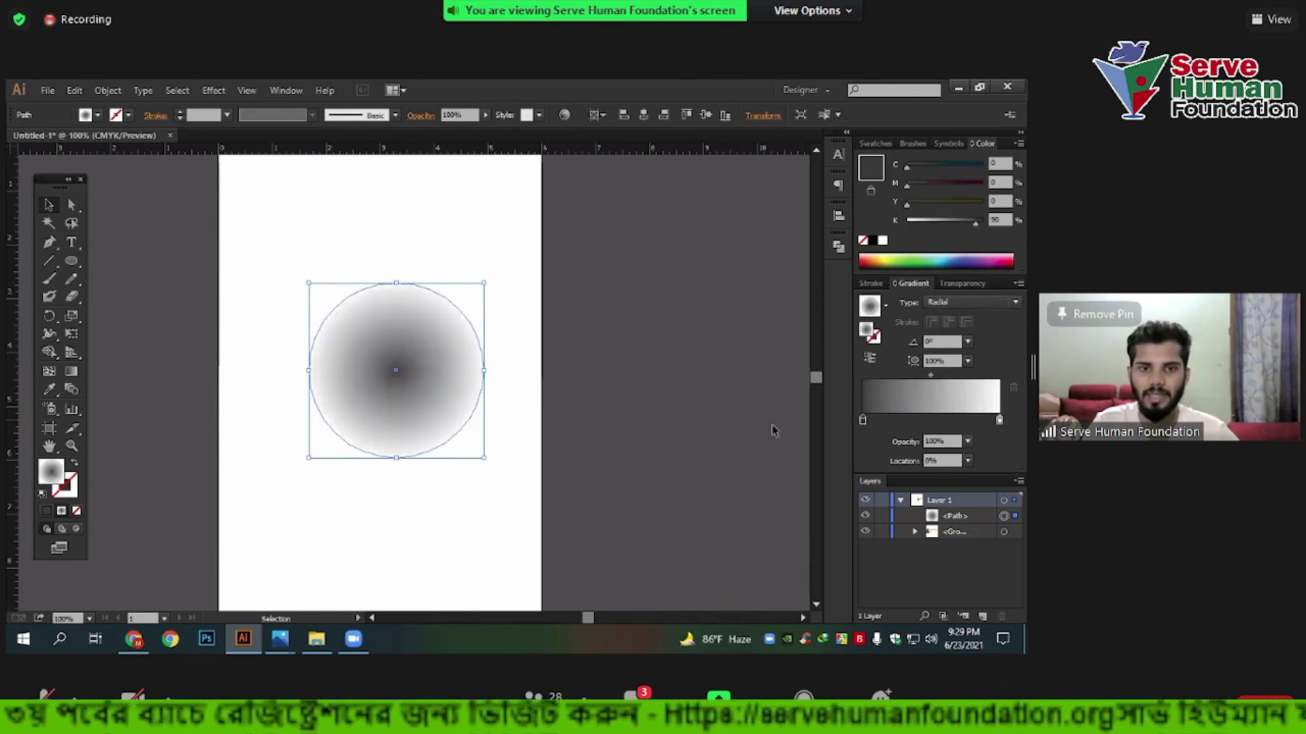
# Try squashing the circle flat, undo it, and nudge the circle into place.
pyautogui.moveTo(381, 456); pyautogui.dragTo(363, 459)
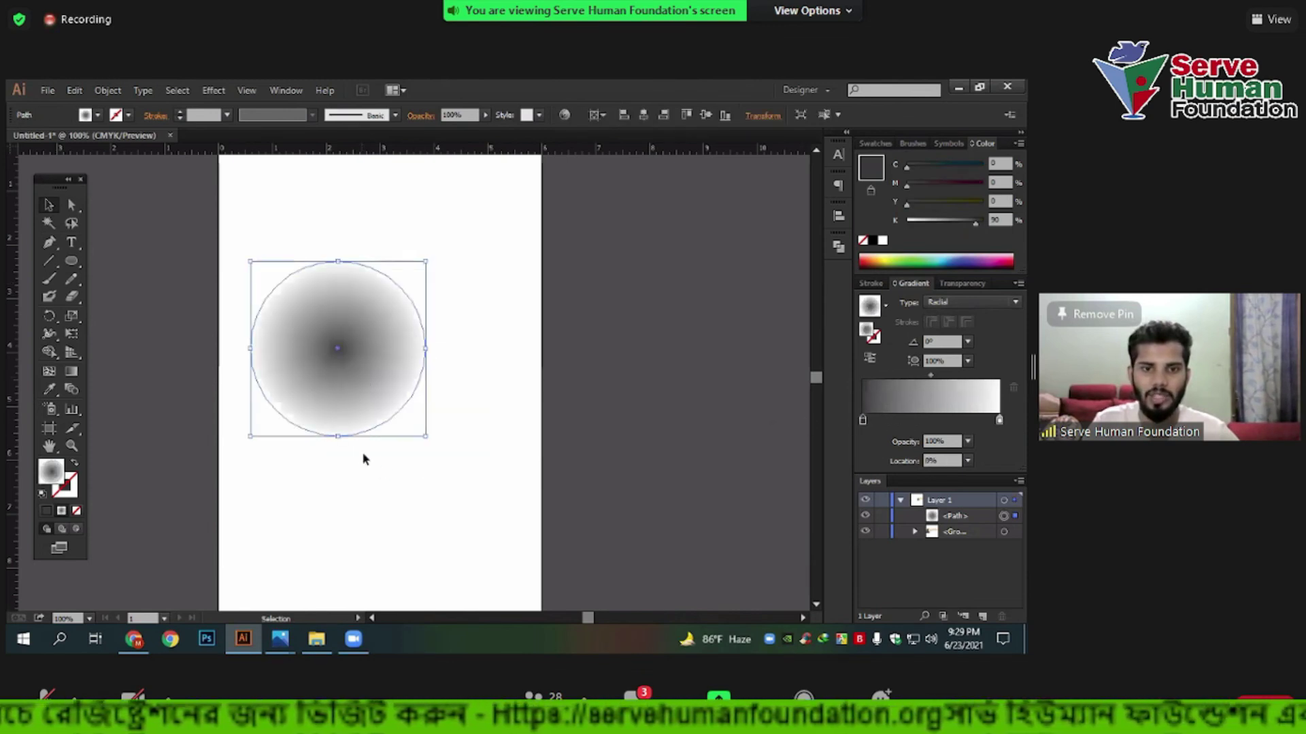
pyautogui.moveTo(338, 261); pyautogui.dragTo(347, 400)
pyautogui.click(384, 510)
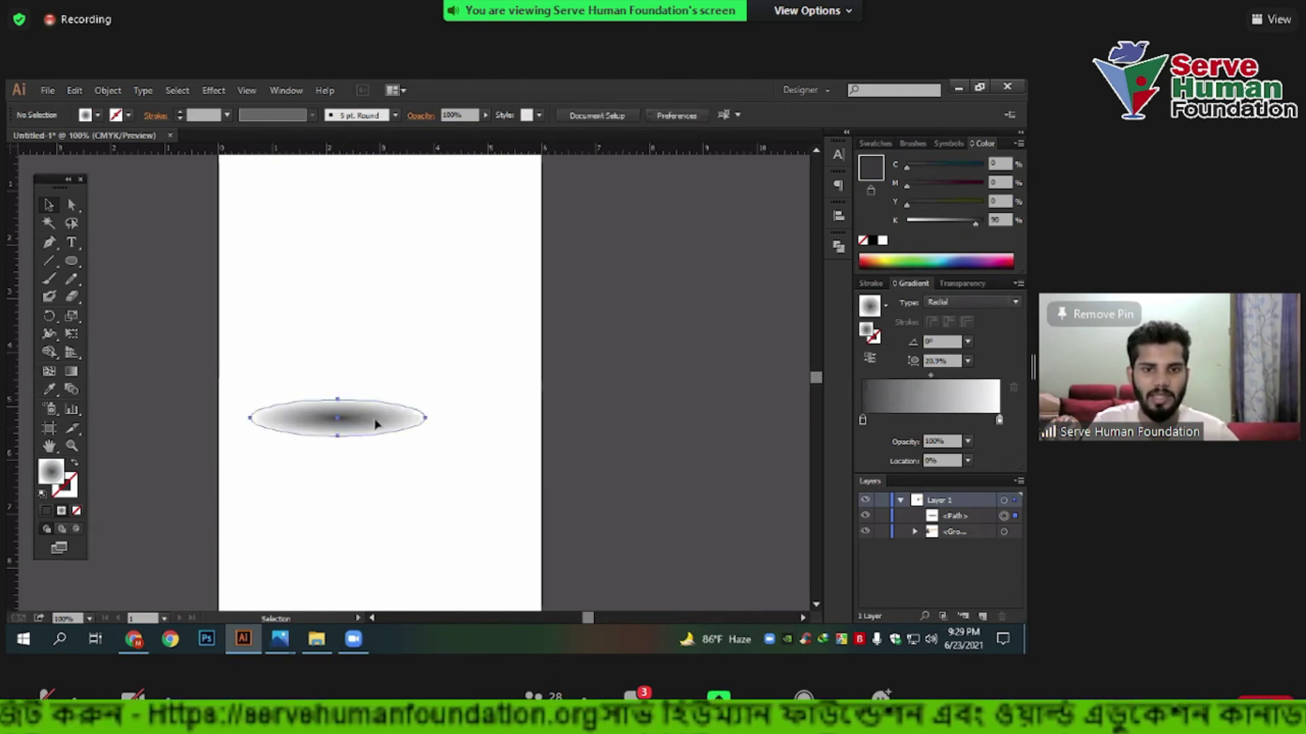
pyautogui.hotkey('ctrl', 'z')
pyautogui.hotkey('ctrl', 'z')
pyautogui.moveTo(401, 371); pyautogui.dragTo(434, 386)
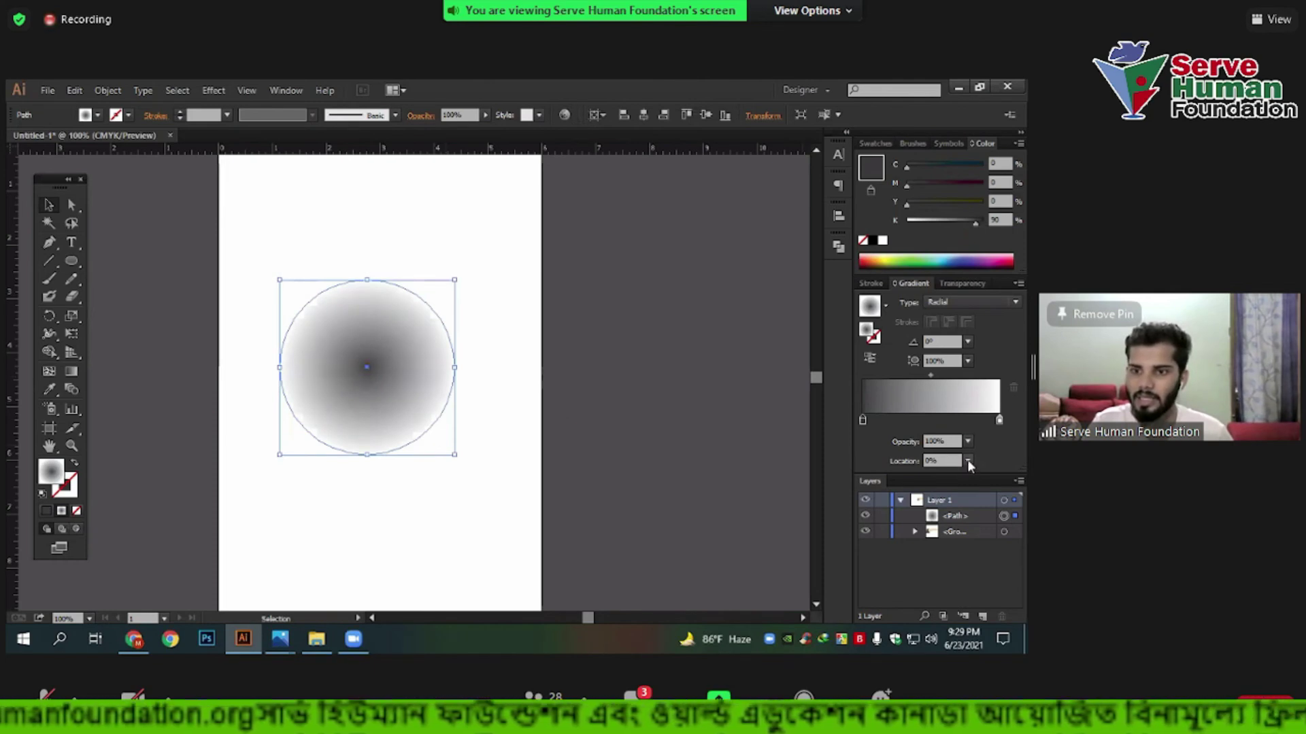
# Set the radial gradient's aspect ratio to 10%, after briefly trying 40%.
pyautogui.click(967, 361)
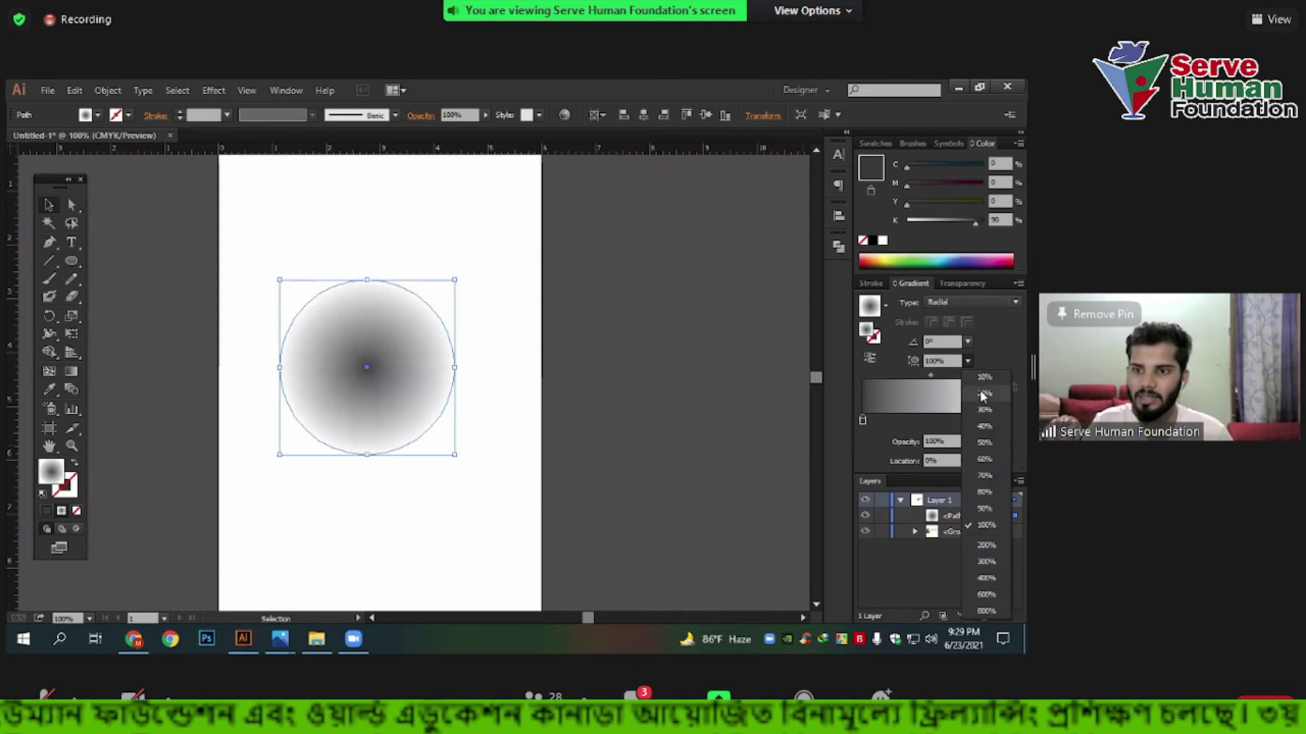
pyautogui.click(983, 379)
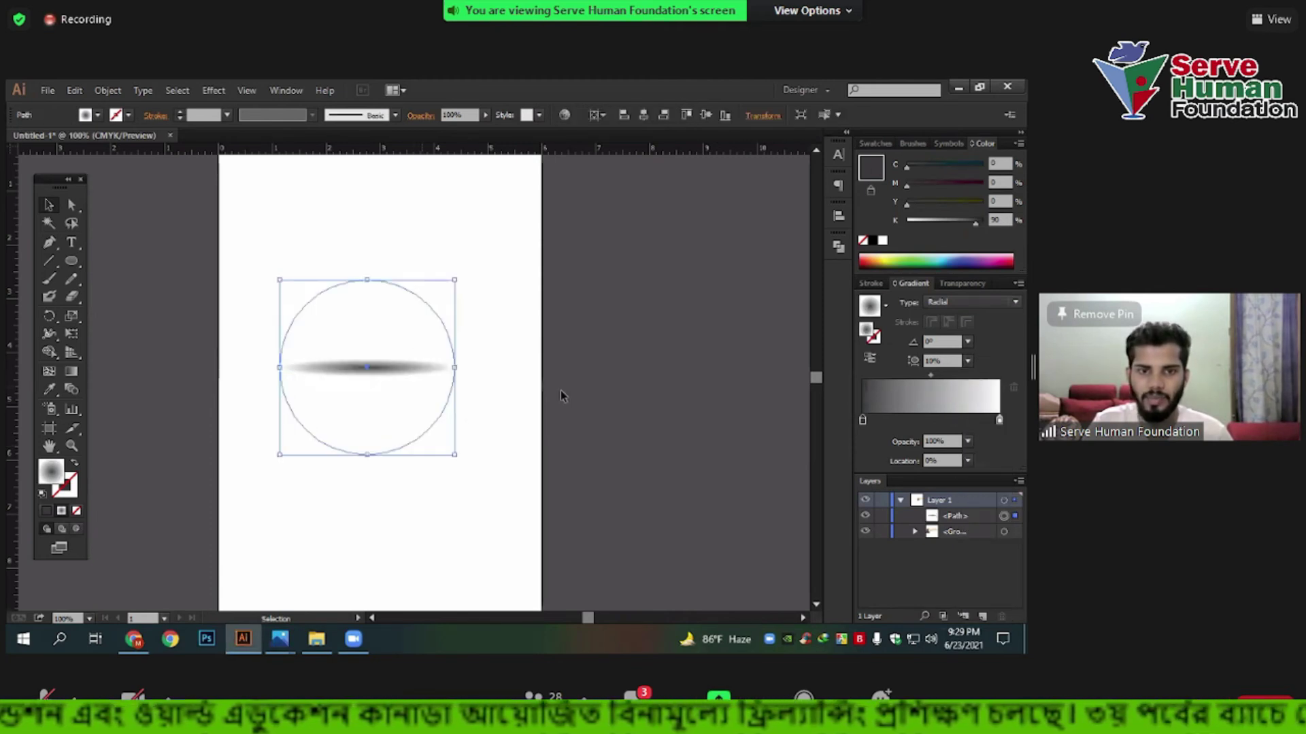
pyautogui.click(967, 361)
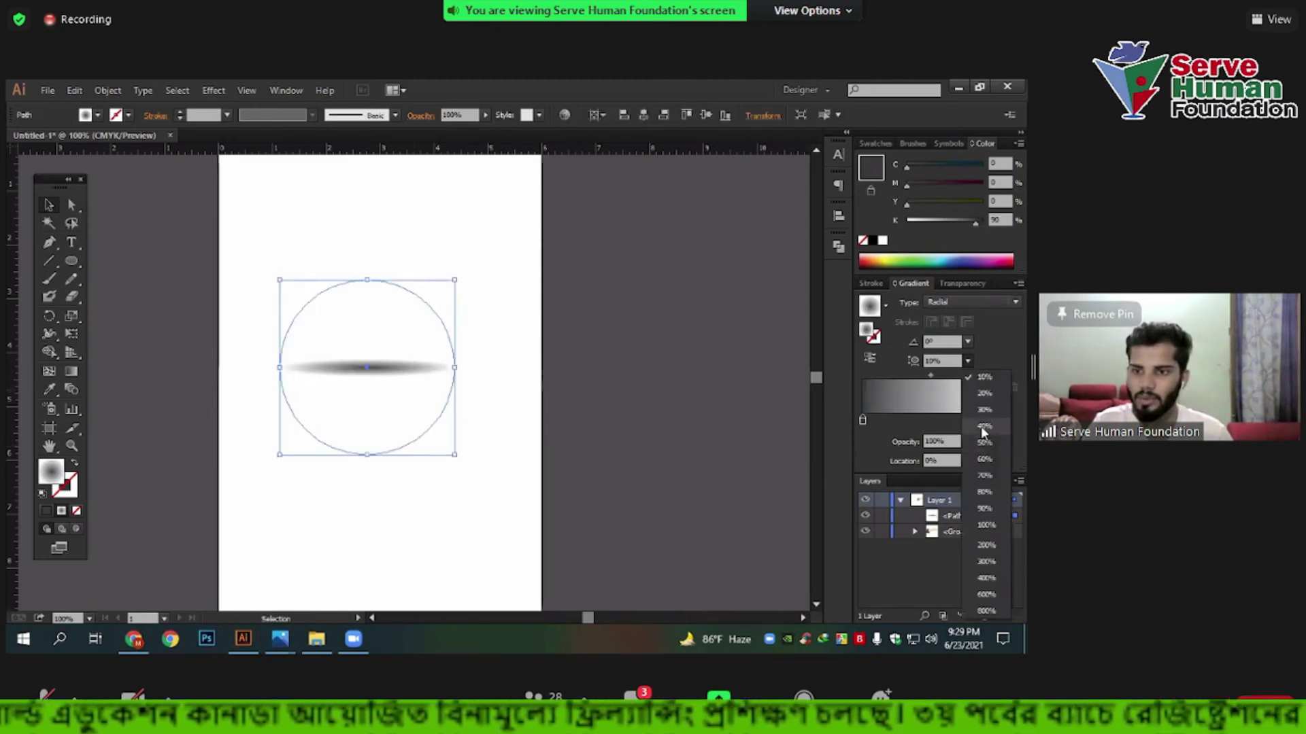
pyautogui.click(980, 425)
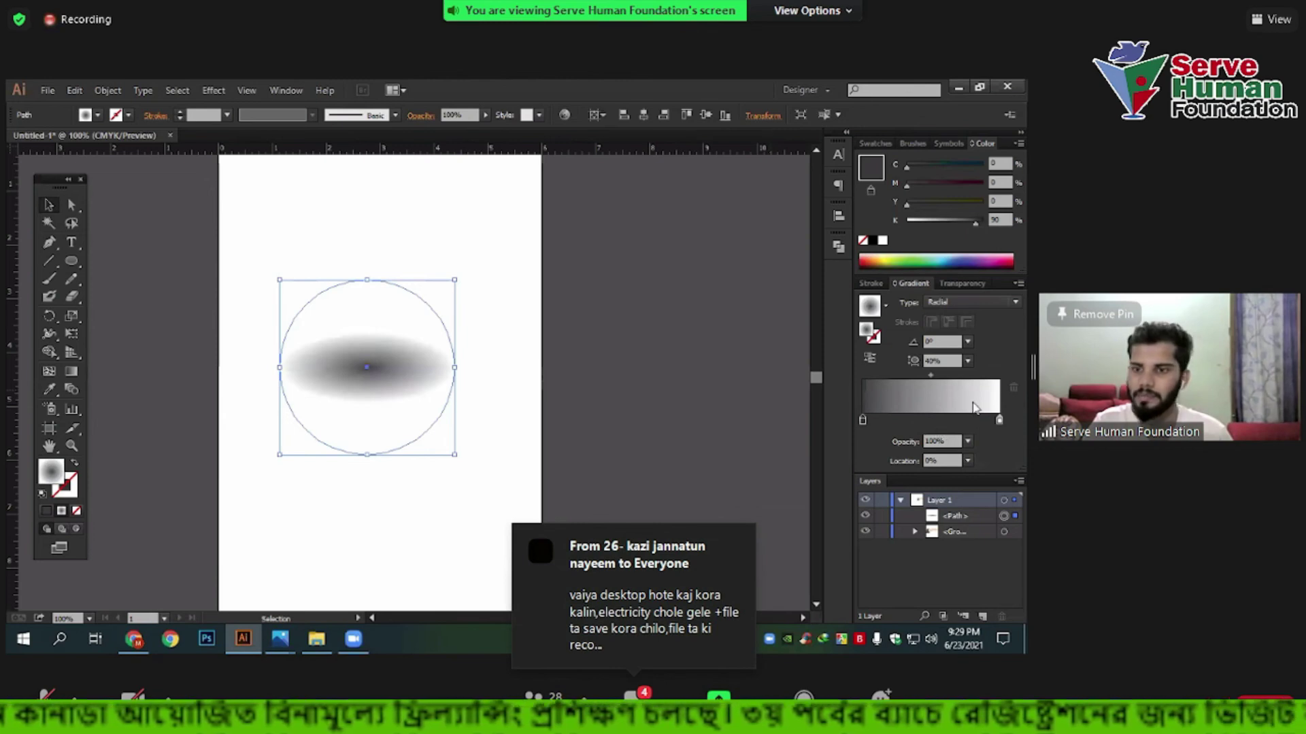
pyautogui.click(968, 341)
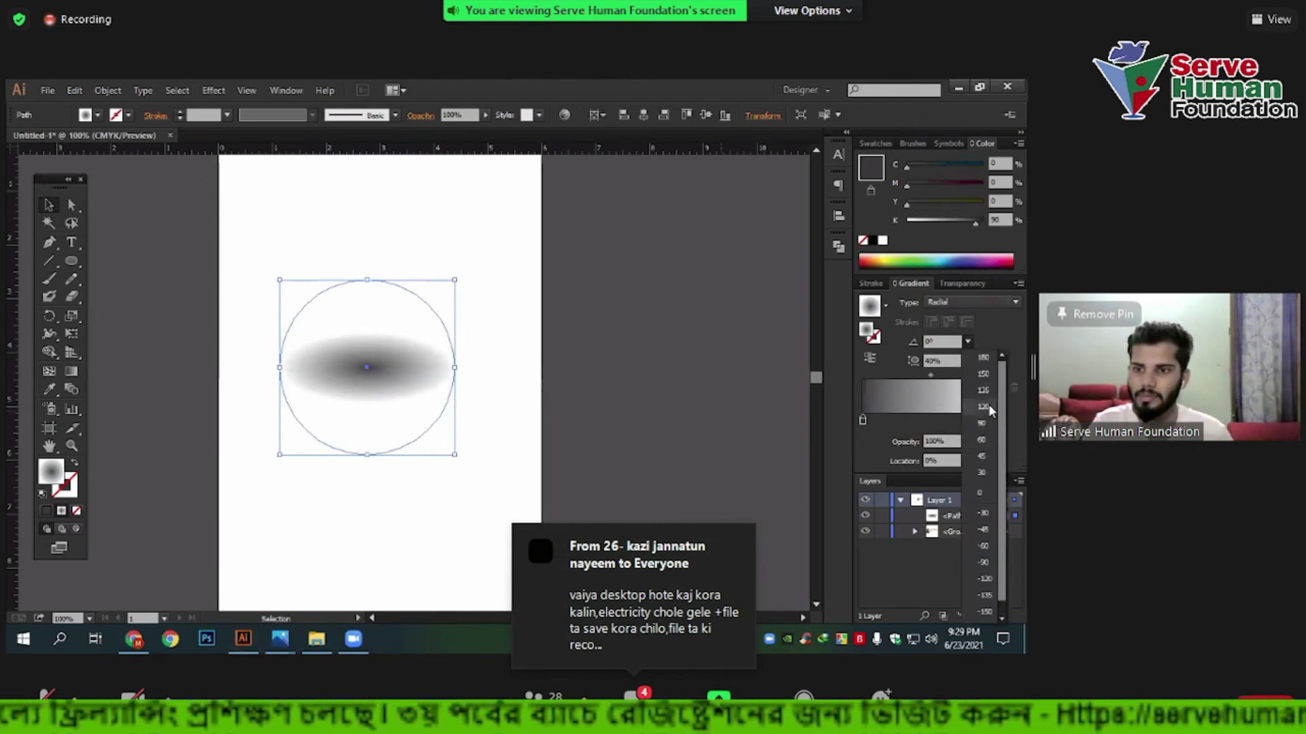
pyautogui.click(895, 362)
pyautogui.click(967, 361)
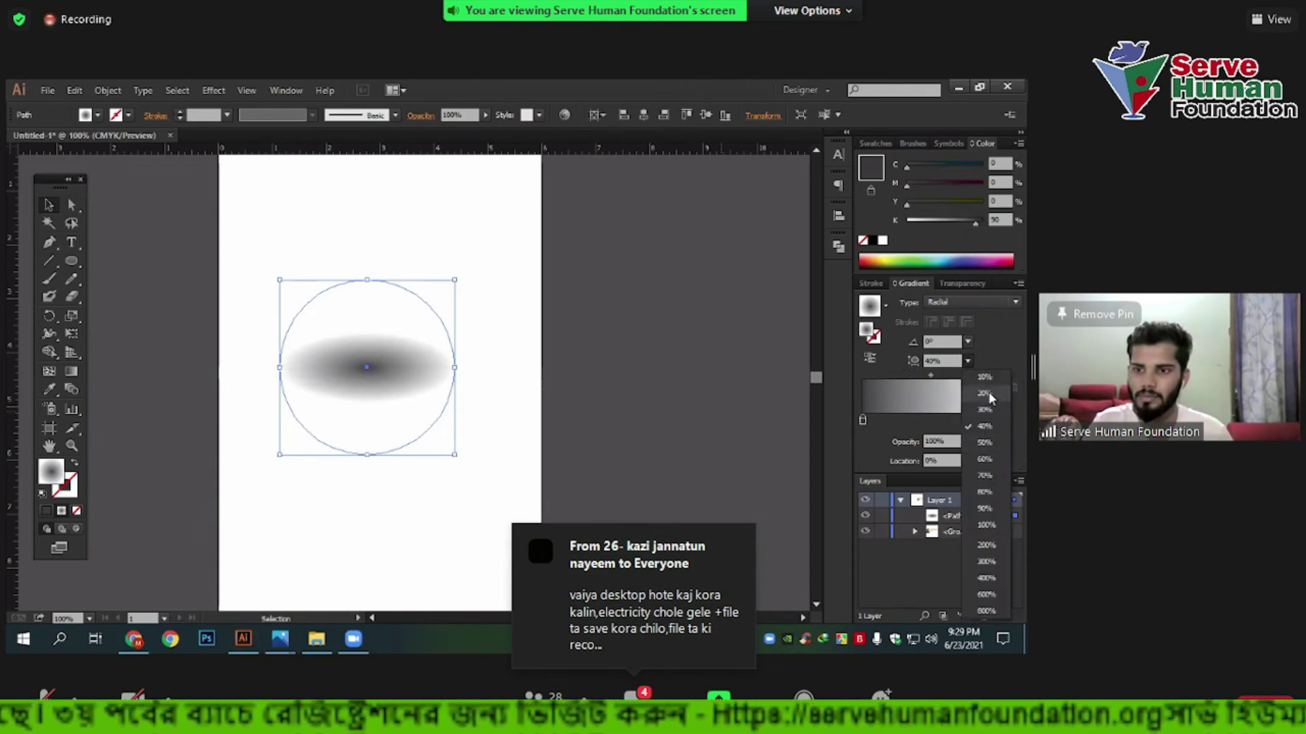
pyautogui.click(985, 377)
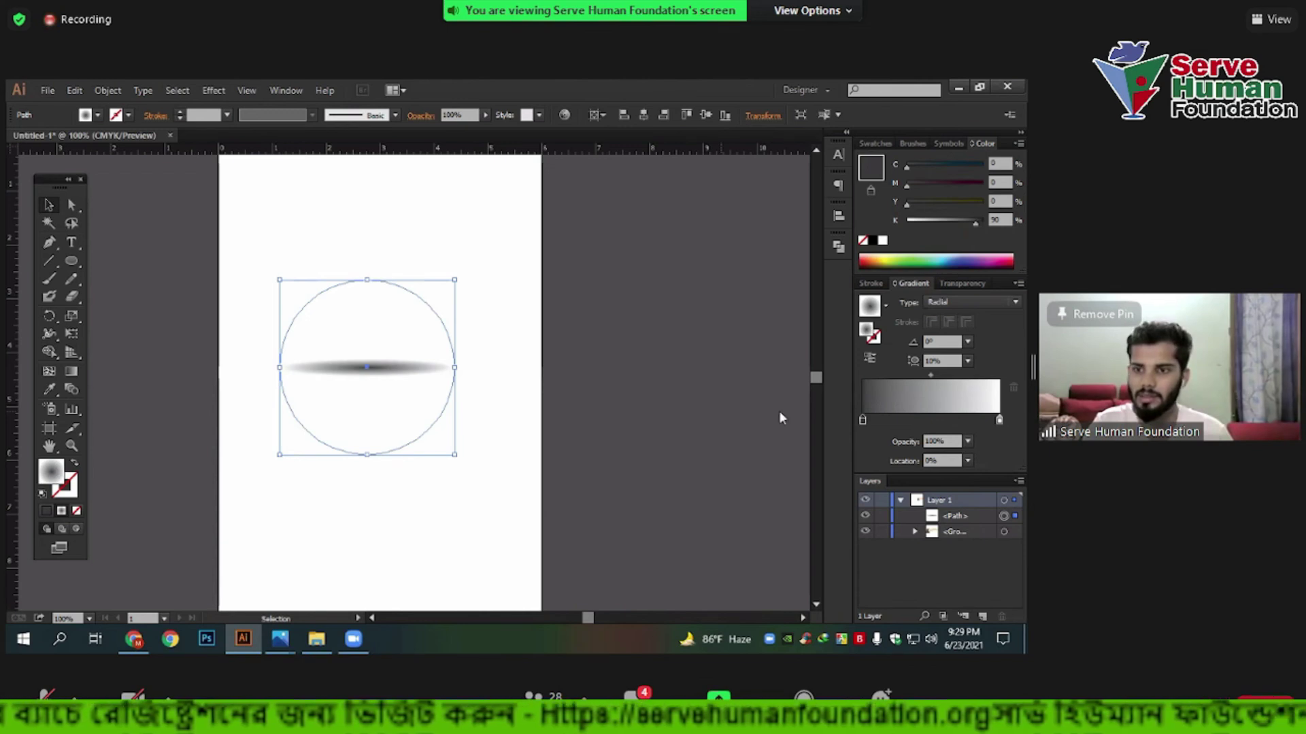
# Shift the gradient midpoint toward the centre, choose a lighter grey stop, and nudge the circle right.
pyautogui.moveTo(999, 419); pyautogui.dragTo(984, 419)
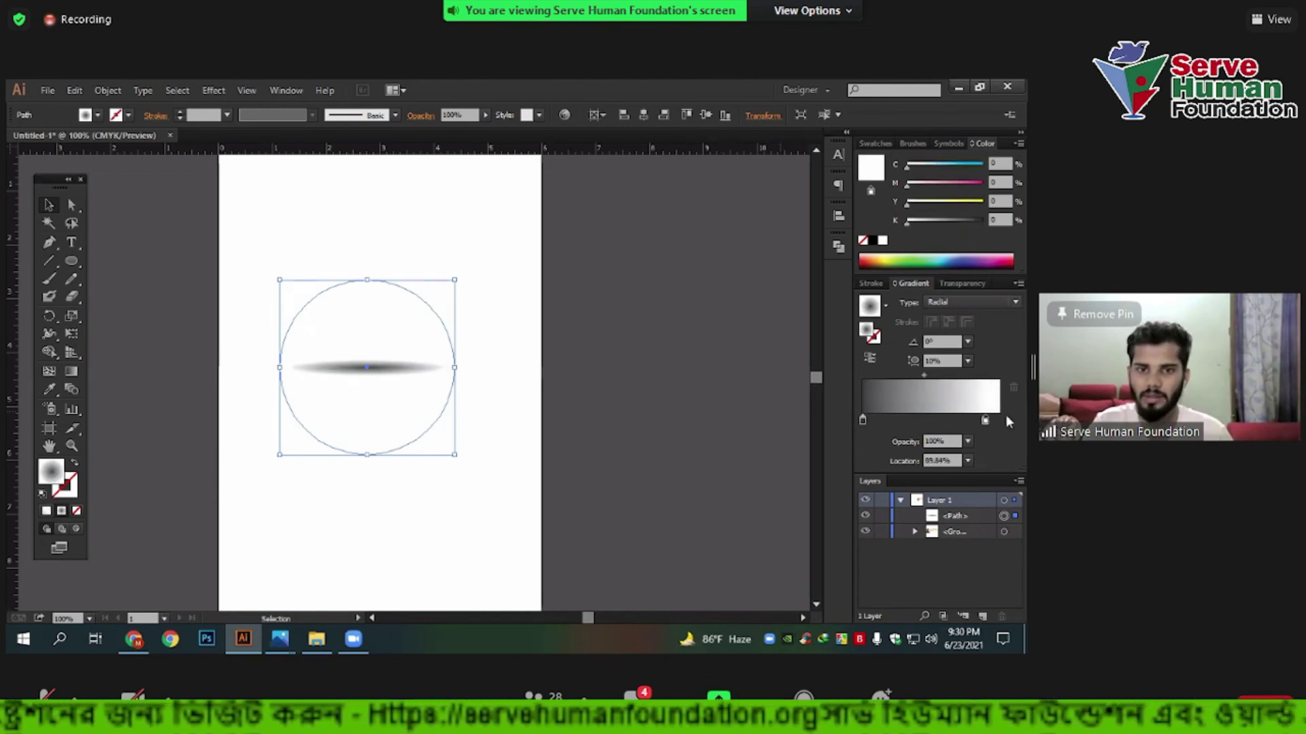
pyautogui.hotkey('ctrl', 'z')
pyautogui.moveTo(923, 375); pyautogui.dragTo(905, 378)
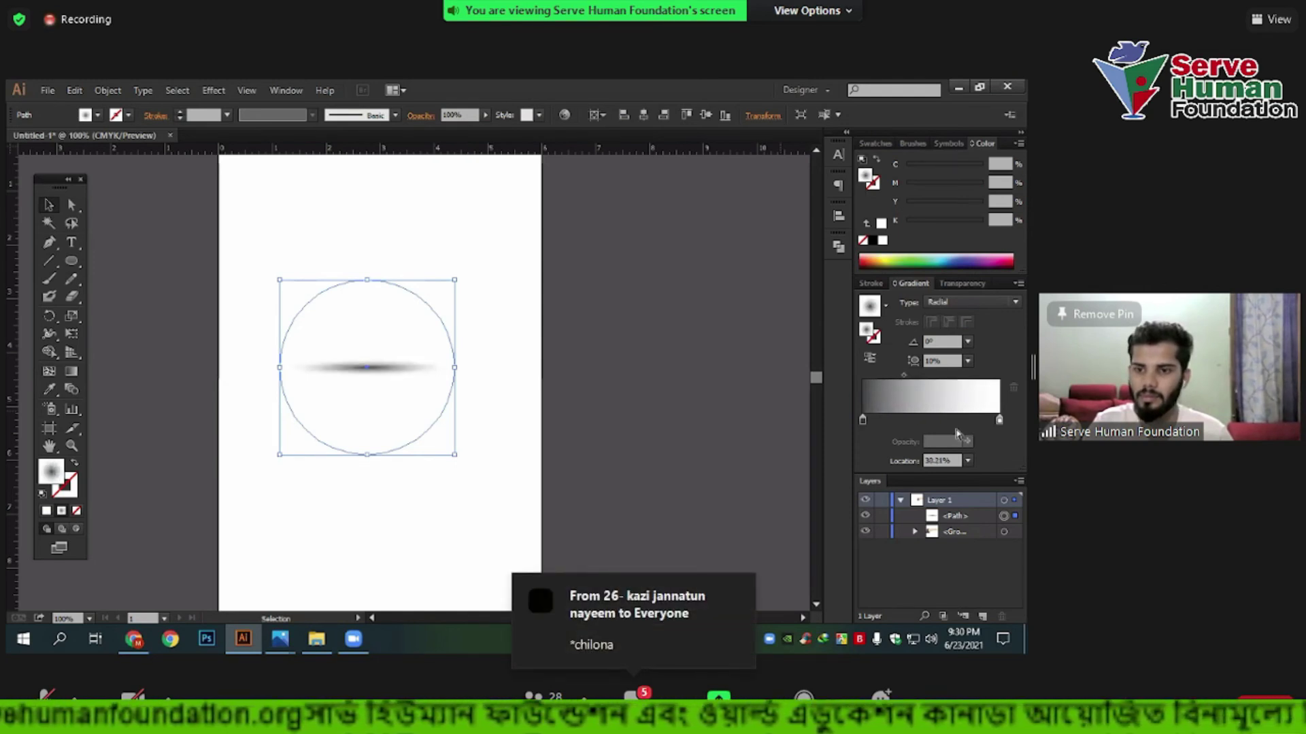
pyautogui.click(862, 420)
pyautogui.doubleClick(863, 419)
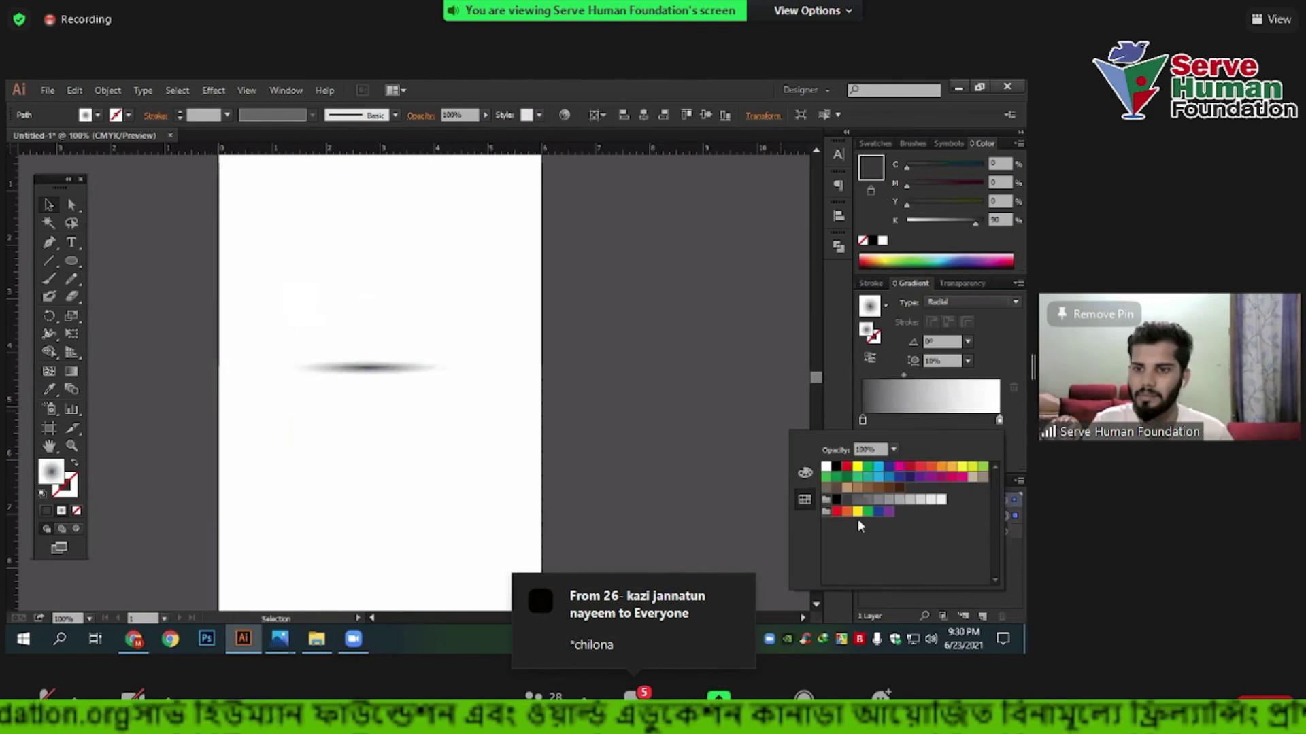
pyautogui.click(857, 502)
pyautogui.click(868, 501)
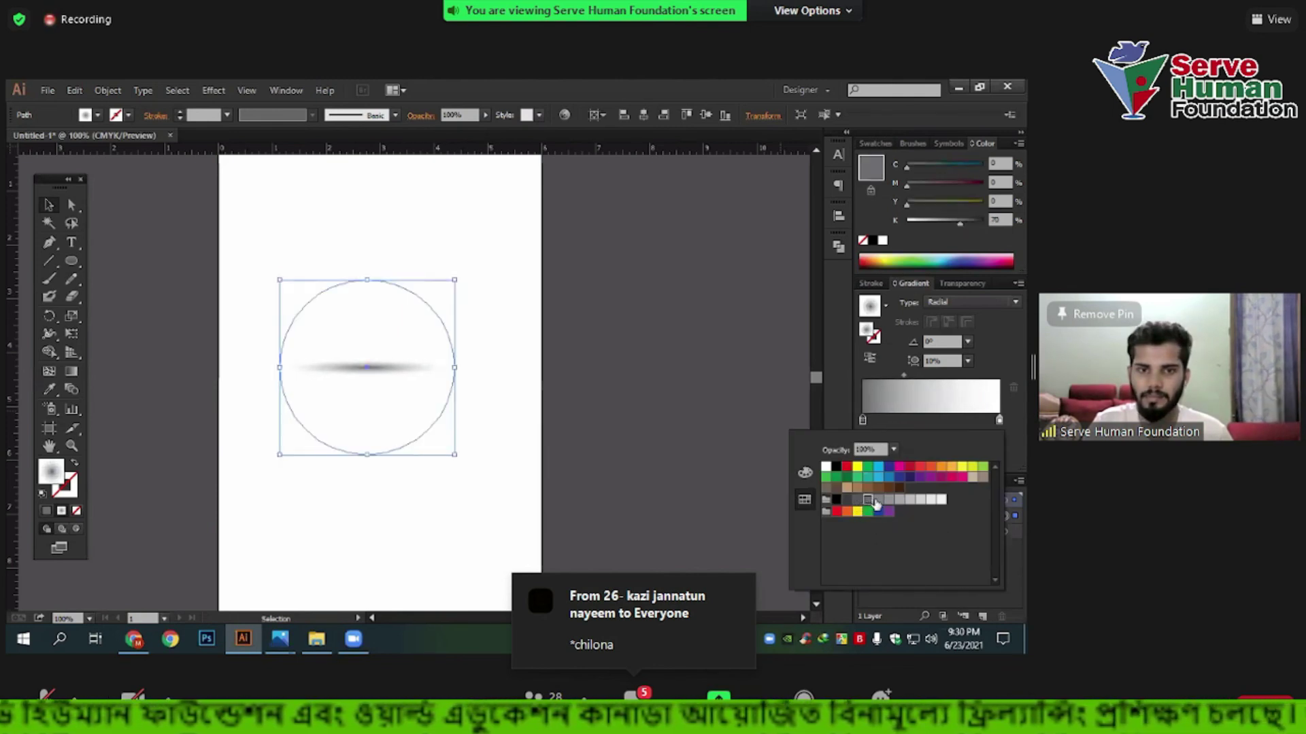
pyautogui.click(899, 500)
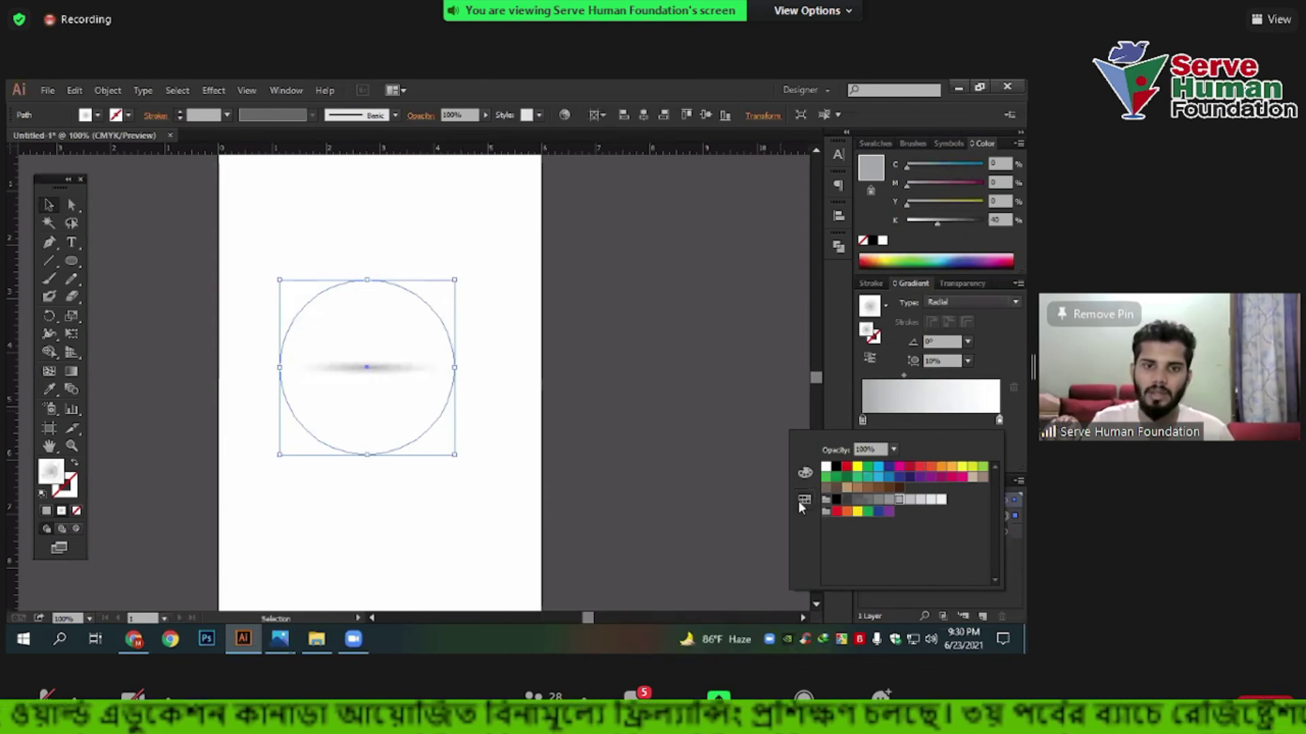
pyautogui.moveTo(218, 214); pyautogui.dragTo(451, 489)
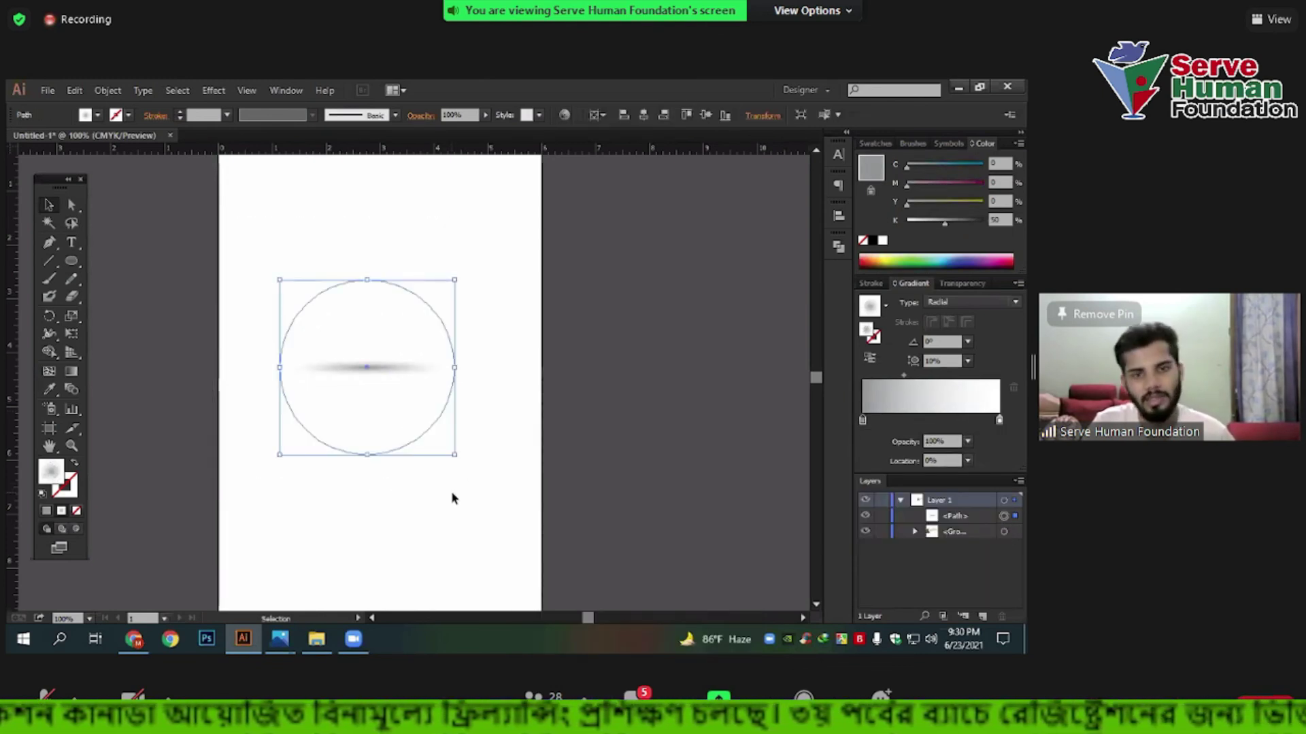
pyautogui.moveTo(365, 370); pyautogui.dragTo(401, 371)
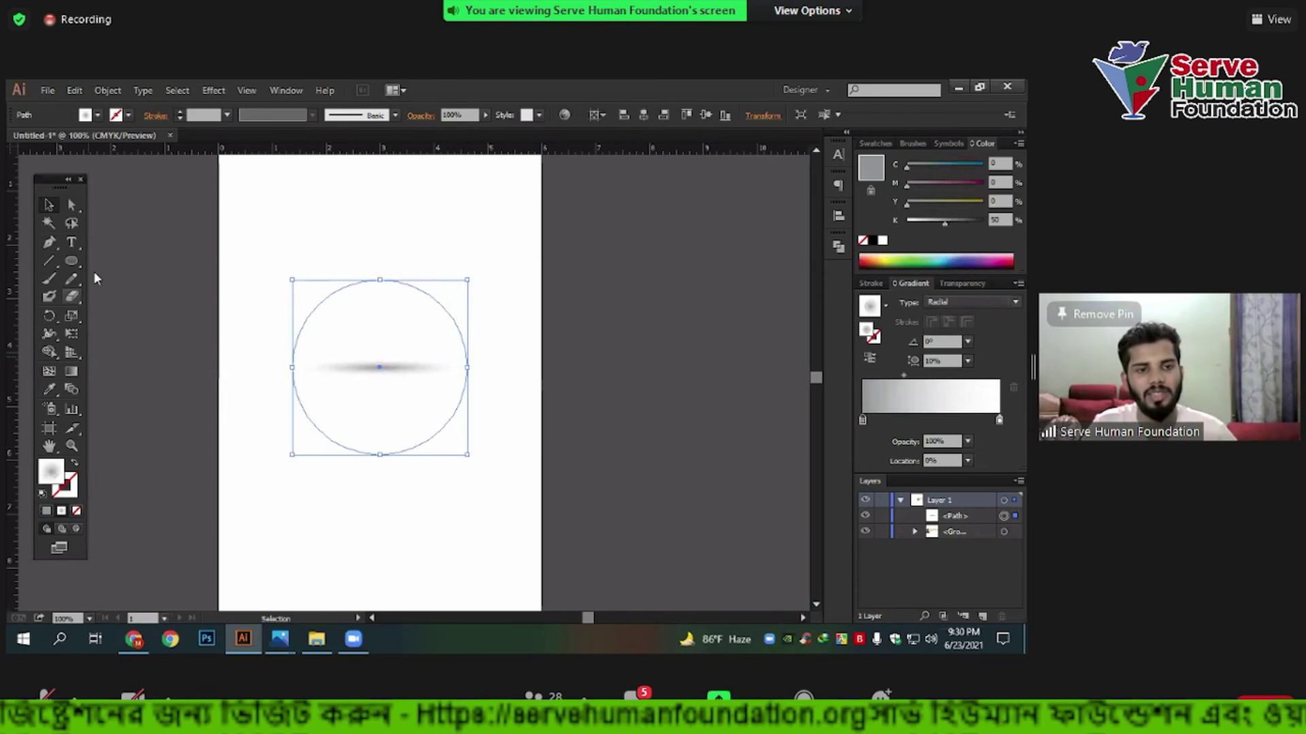
pyautogui.click(219, 94)
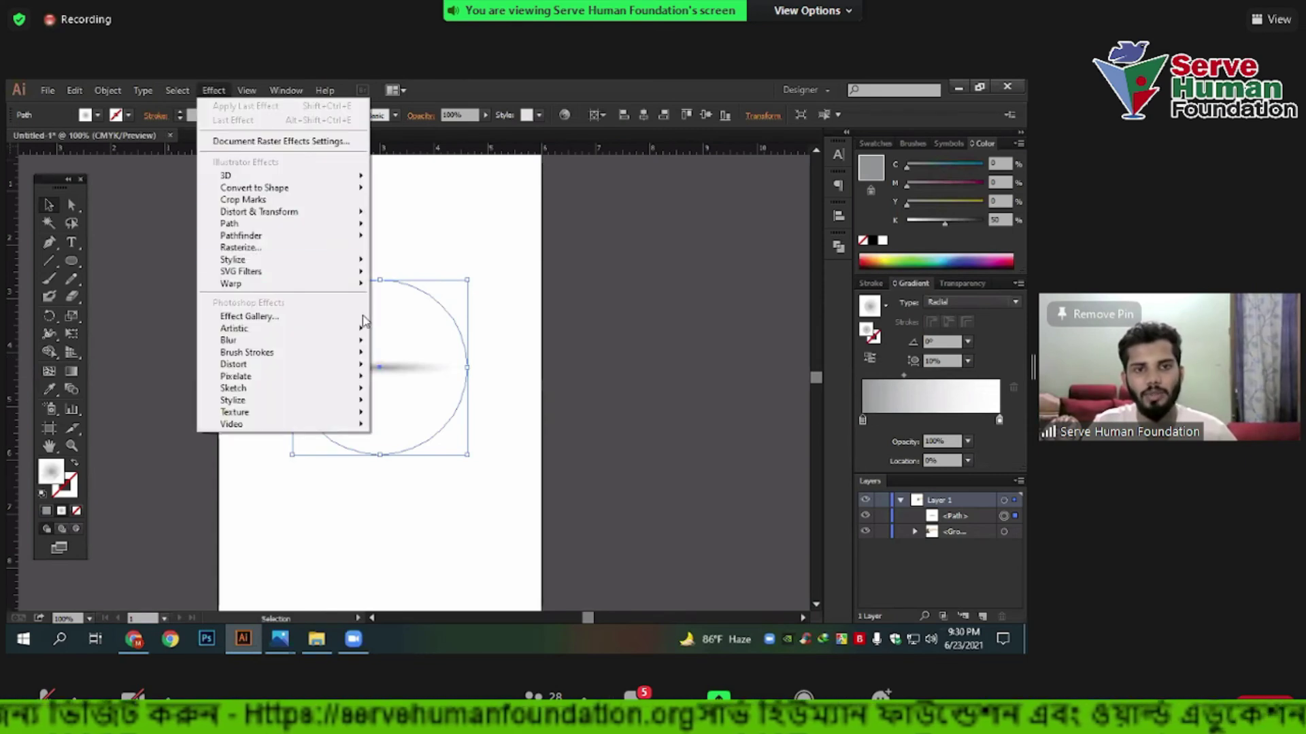
pyautogui.click(469, 249)
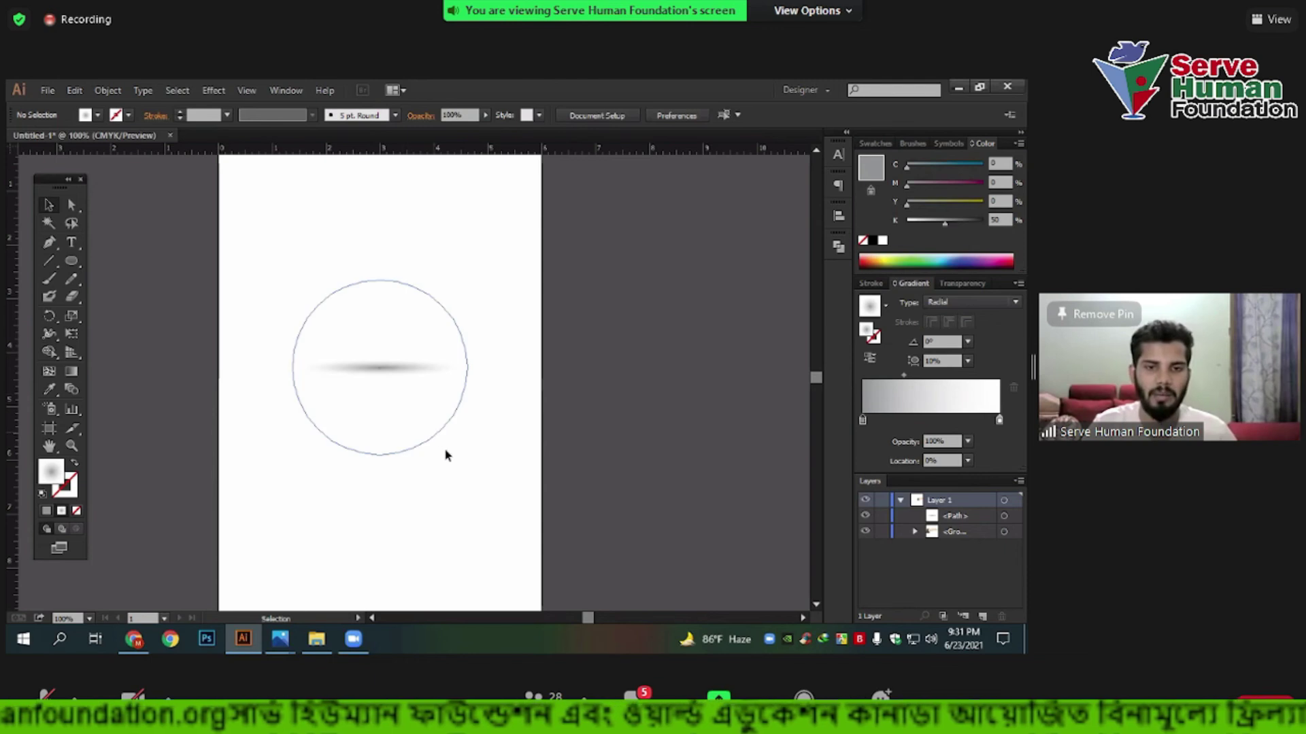
# Select the circle, start a Ctrl+S save, cancel it, and return to the Selection Tool.
pyautogui.click(388, 388)
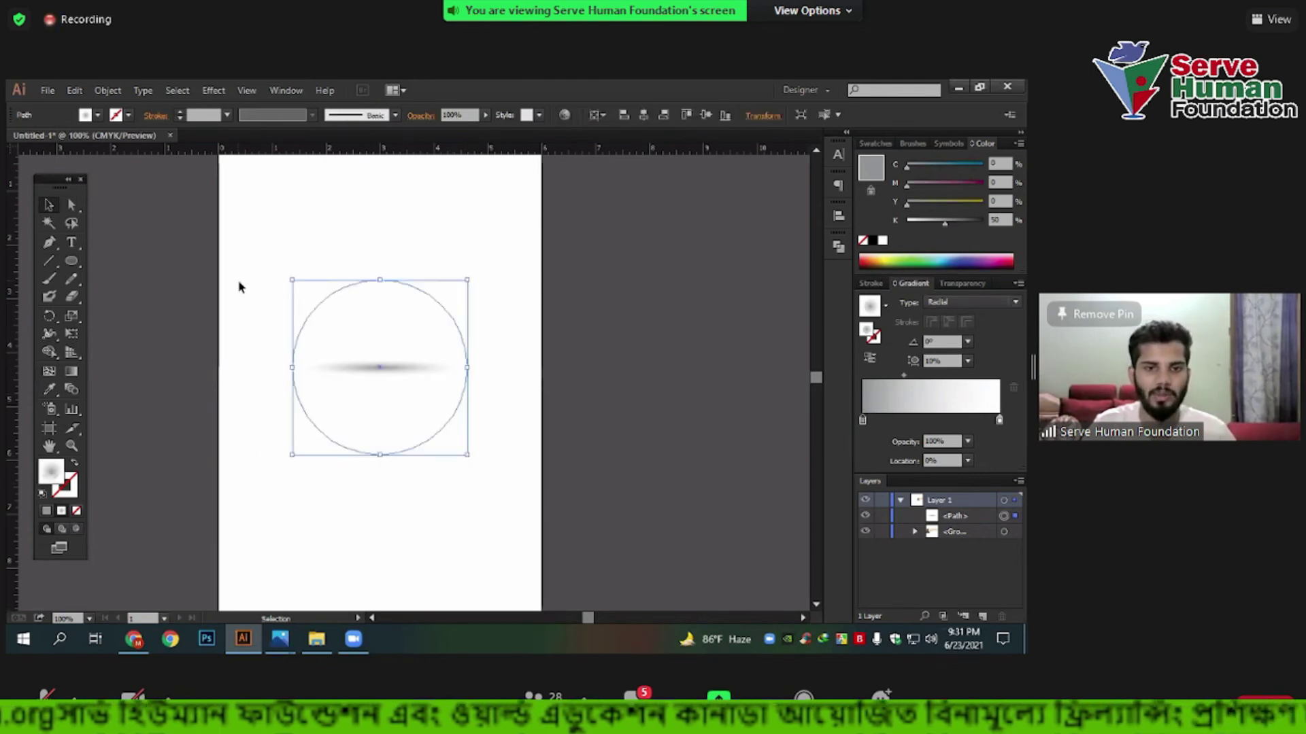
pyautogui.press('a')
pyautogui.hotkey('ctrl', 's')
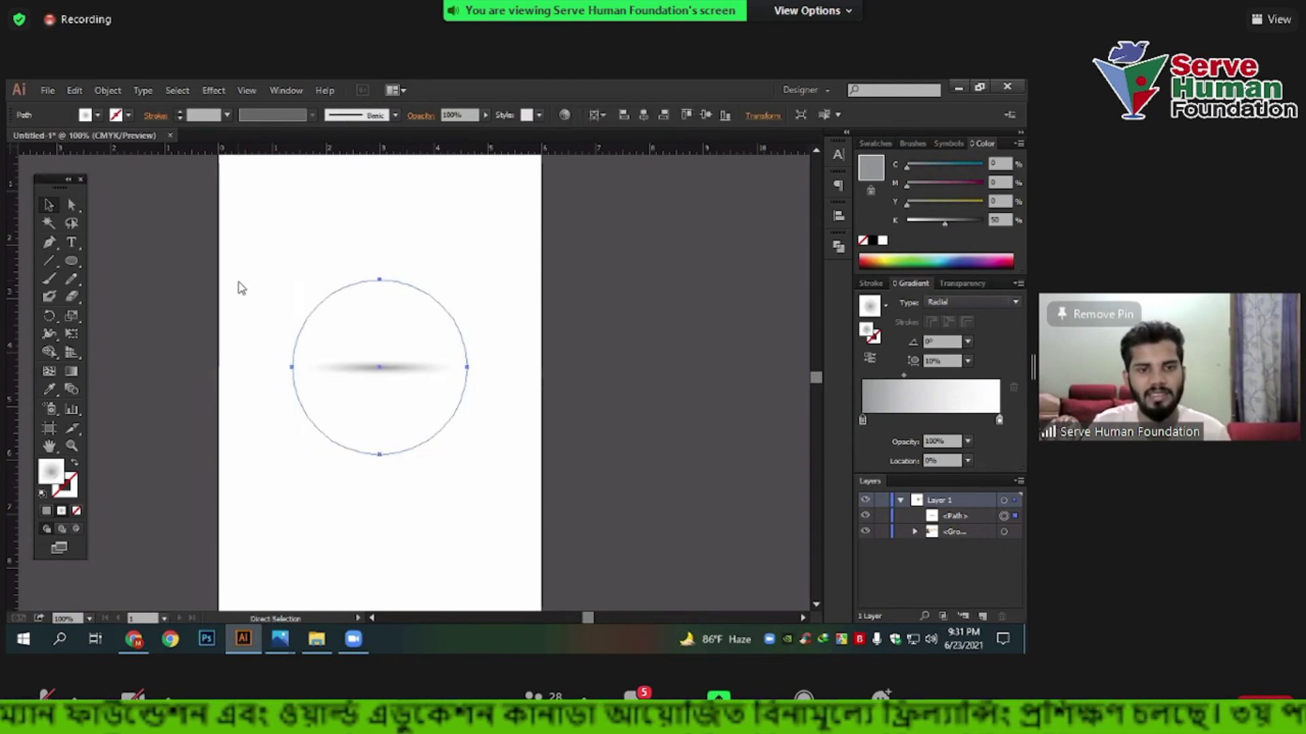
pyautogui.click(450, 484)
pyautogui.press('v')
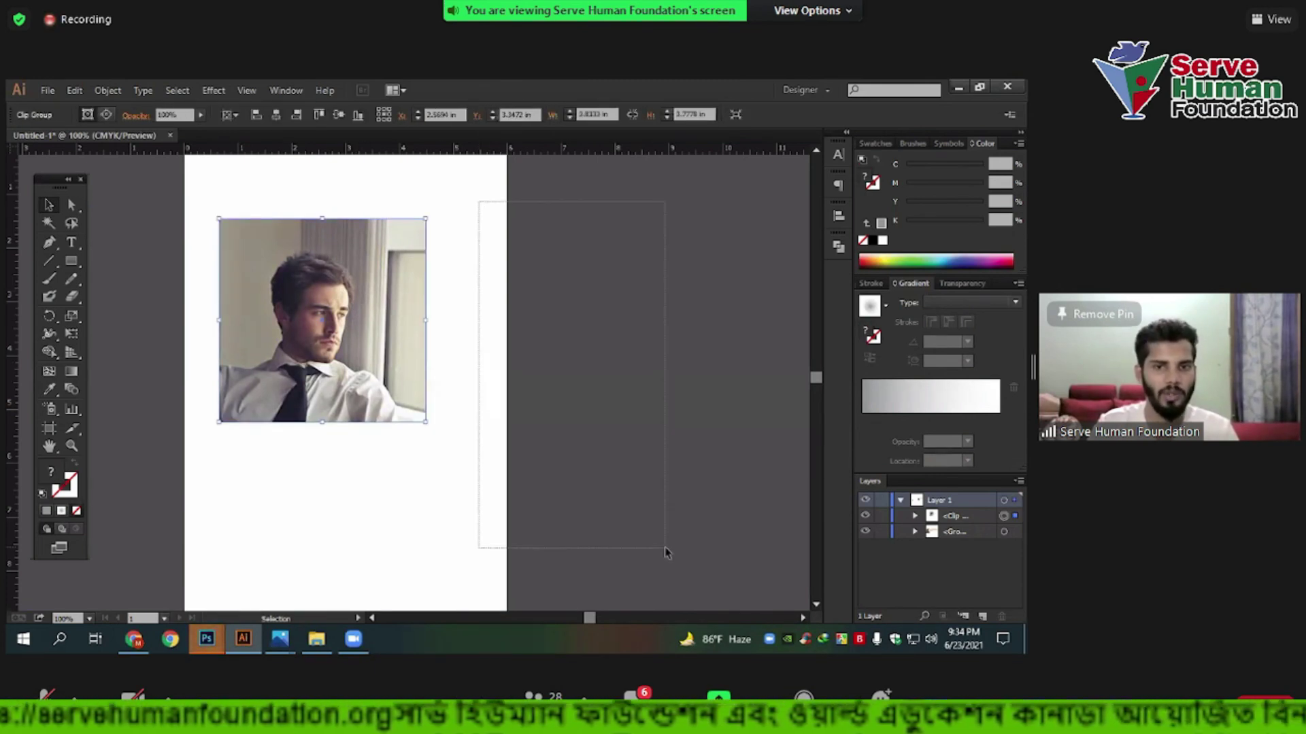
# Release the photo's clipping mask and move the full photo down and left.
pyautogui.moveTo(665, 552); pyautogui.dragTo(665, 550)
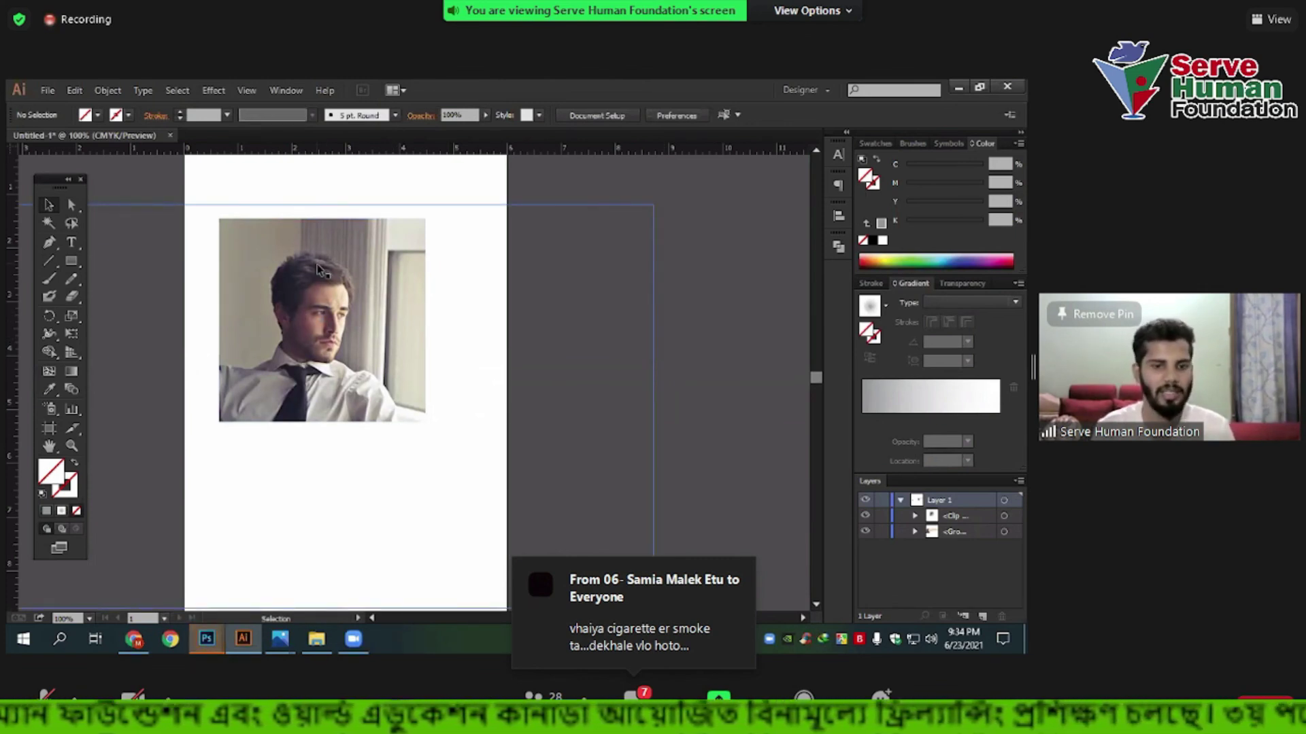
pyautogui.rightClick(342, 293)
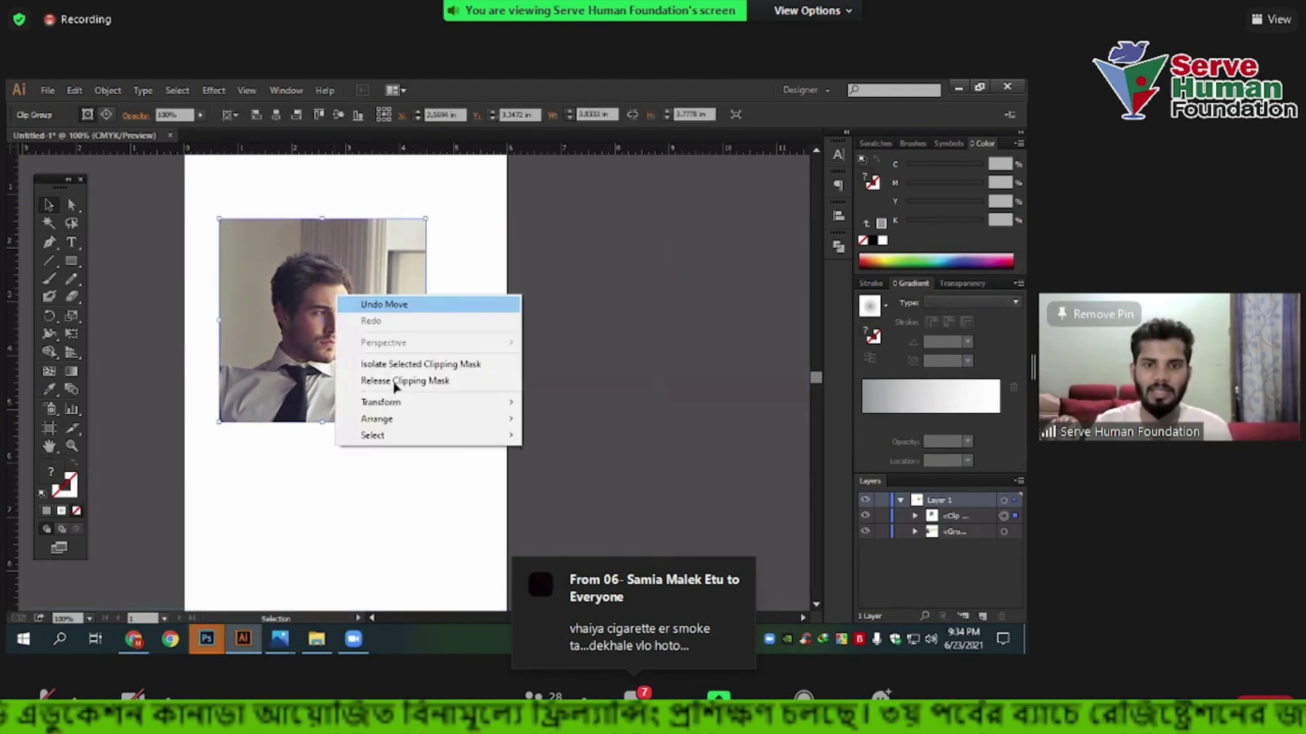
pyautogui.click(401, 380)
pyautogui.click(614, 254)
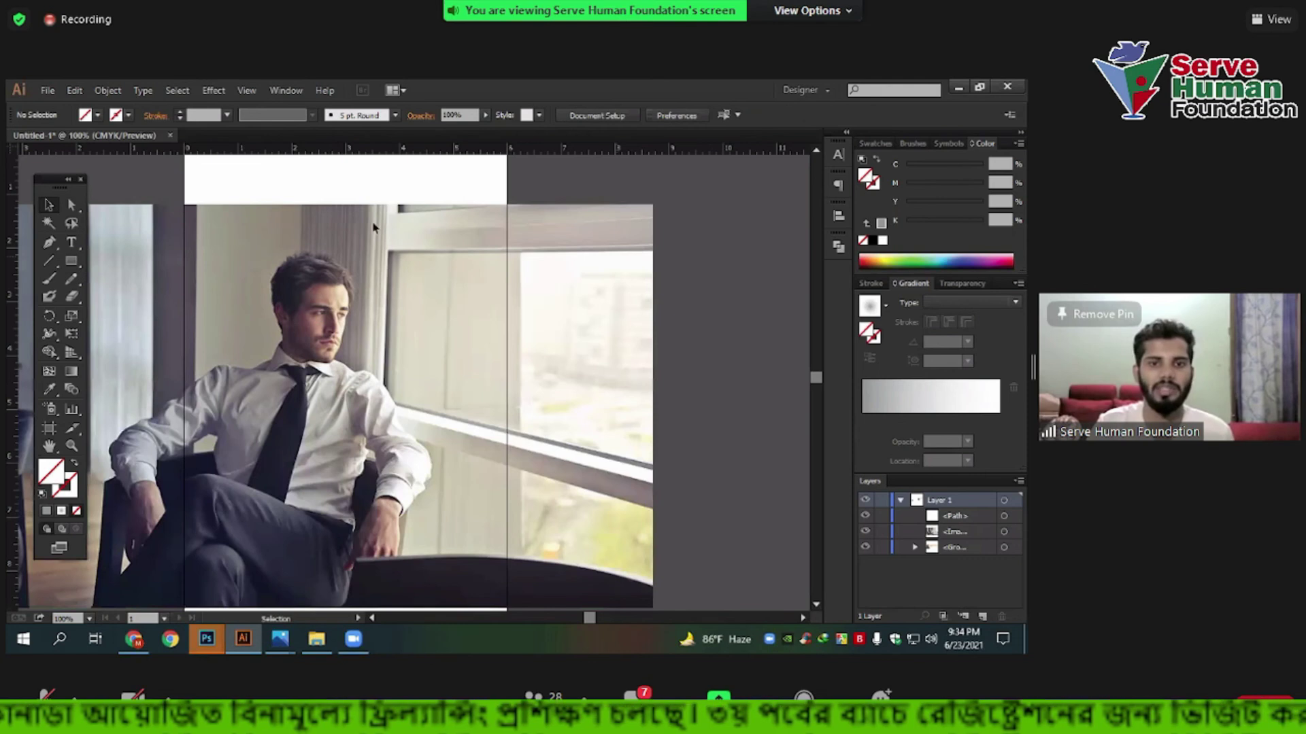
pyautogui.moveTo(374, 228); pyautogui.dragTo(220, 384)
# Fill the rectangle grey, position it over the man's head, remake the mask and centre it.
pyautogui.click(411, 266)
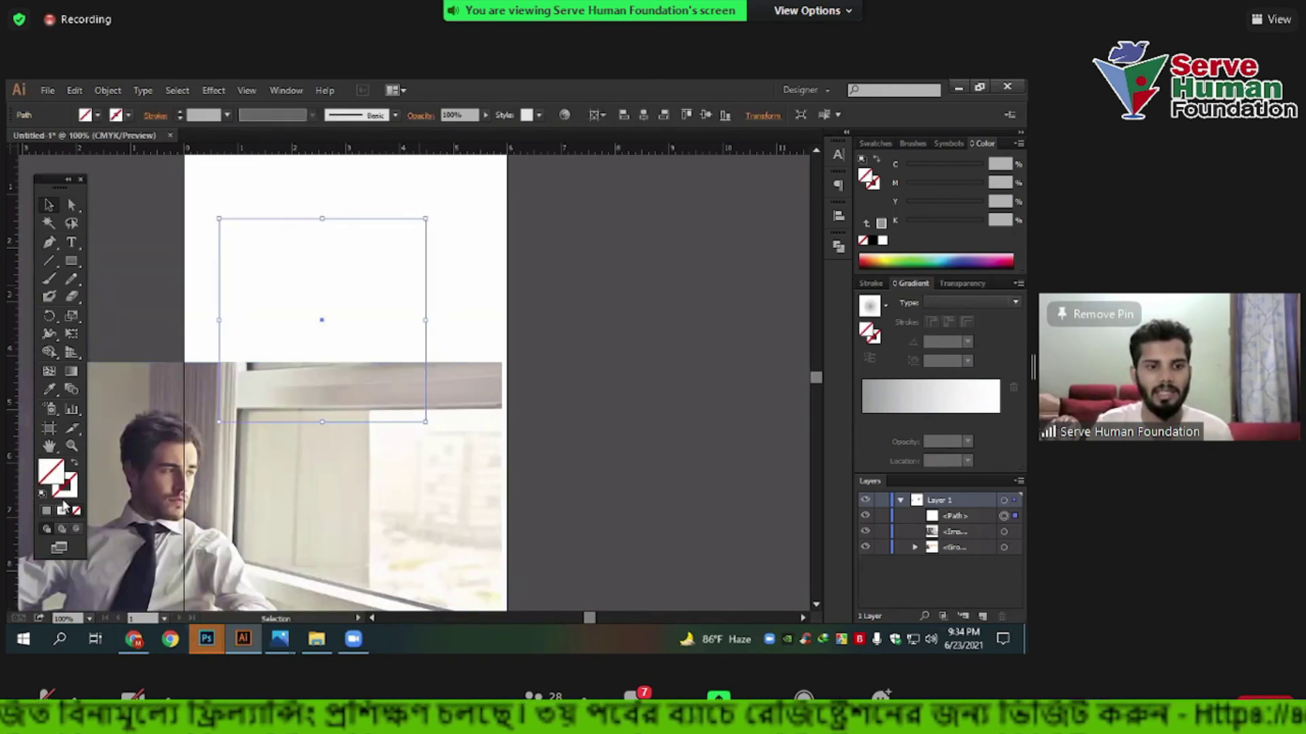
pyautogui.click(48, 511)
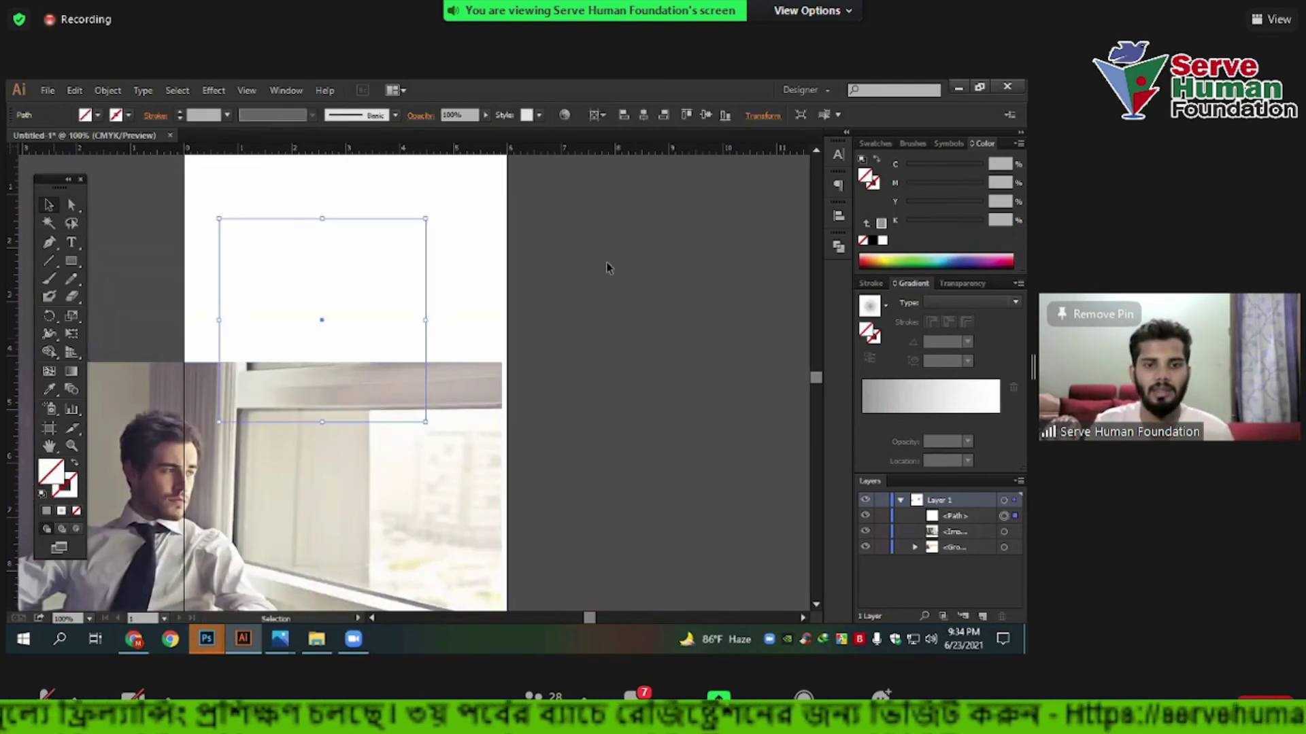
pyautogui.click(577, 297)
pyautogui.scroll(-2, 572, 297)
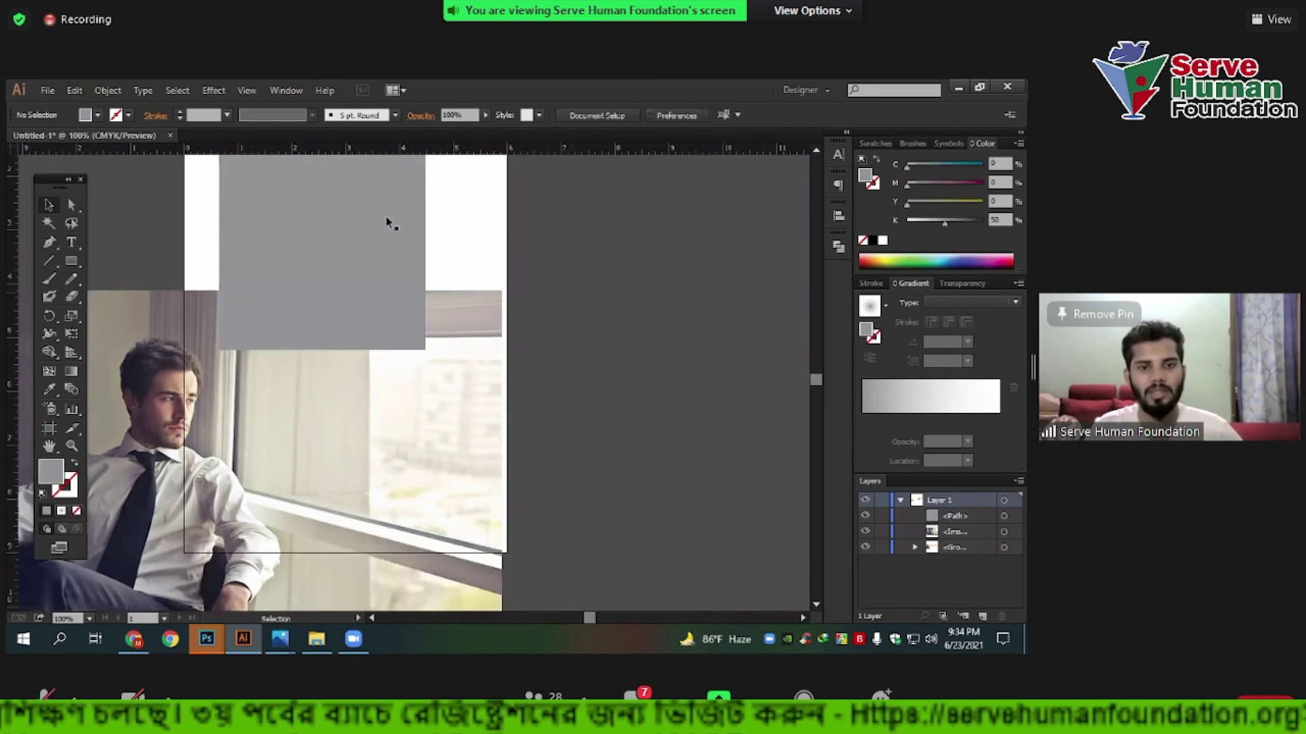
pyautogui.scroll(-2, 388, 222)
pyautogui.moveTo(338, 211); pyautogui.dragTo(195, 391)
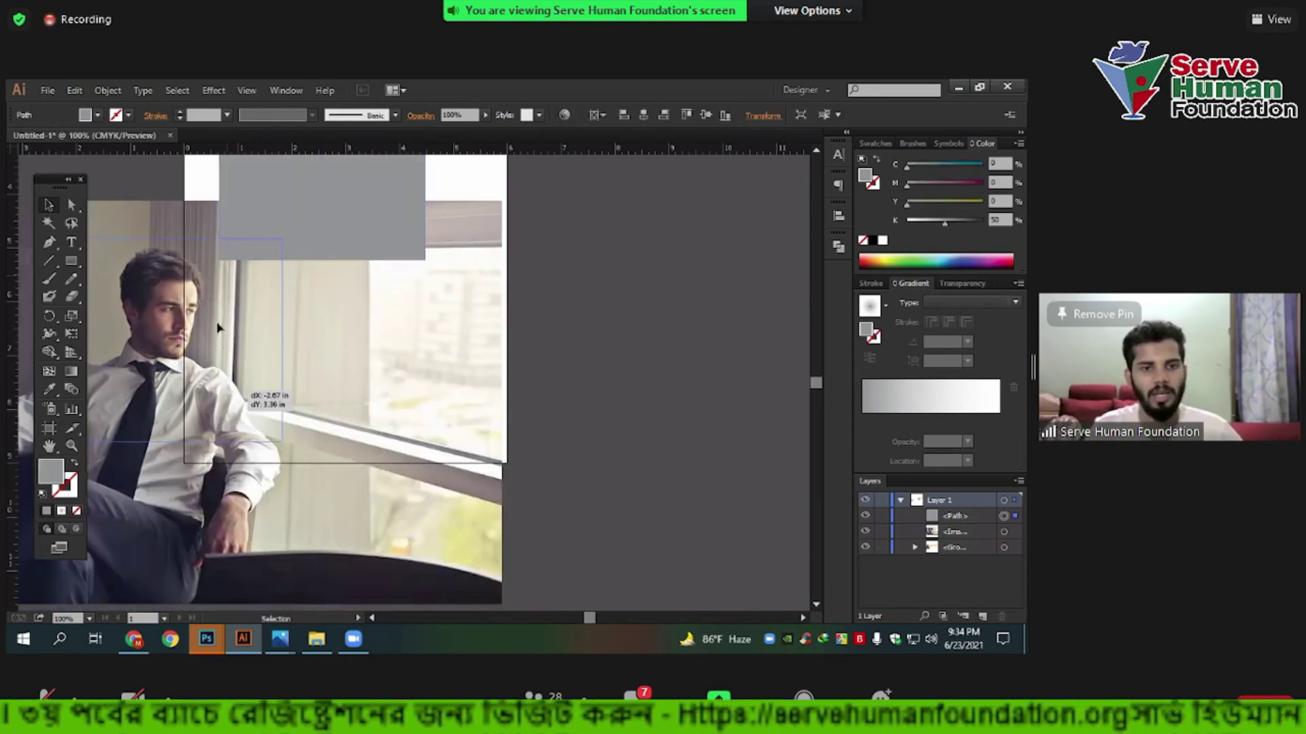
pyautogui.moveTo(217, 328); pyautogui.dragTo(217, 329)
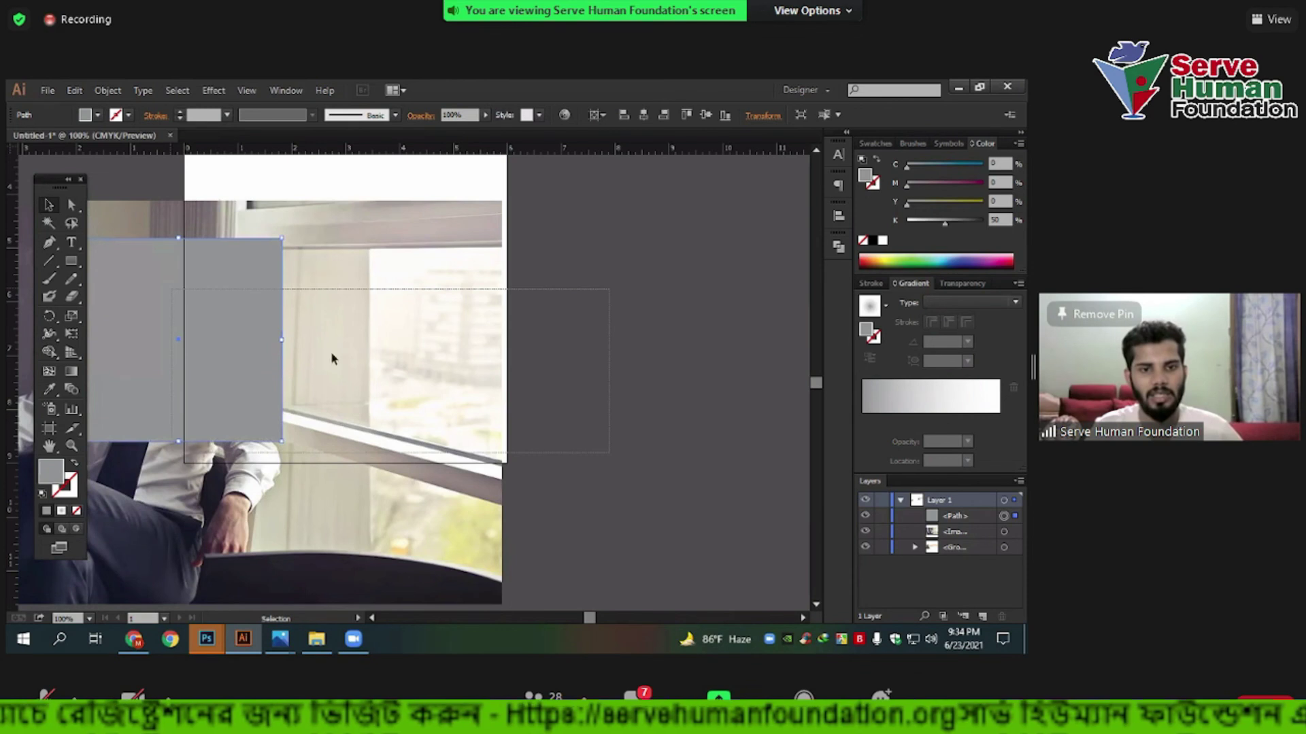
pyautogui.click(224, 374)
pyautogui.moveTo(211, 306); pyautogui.dragTo(371, 289)
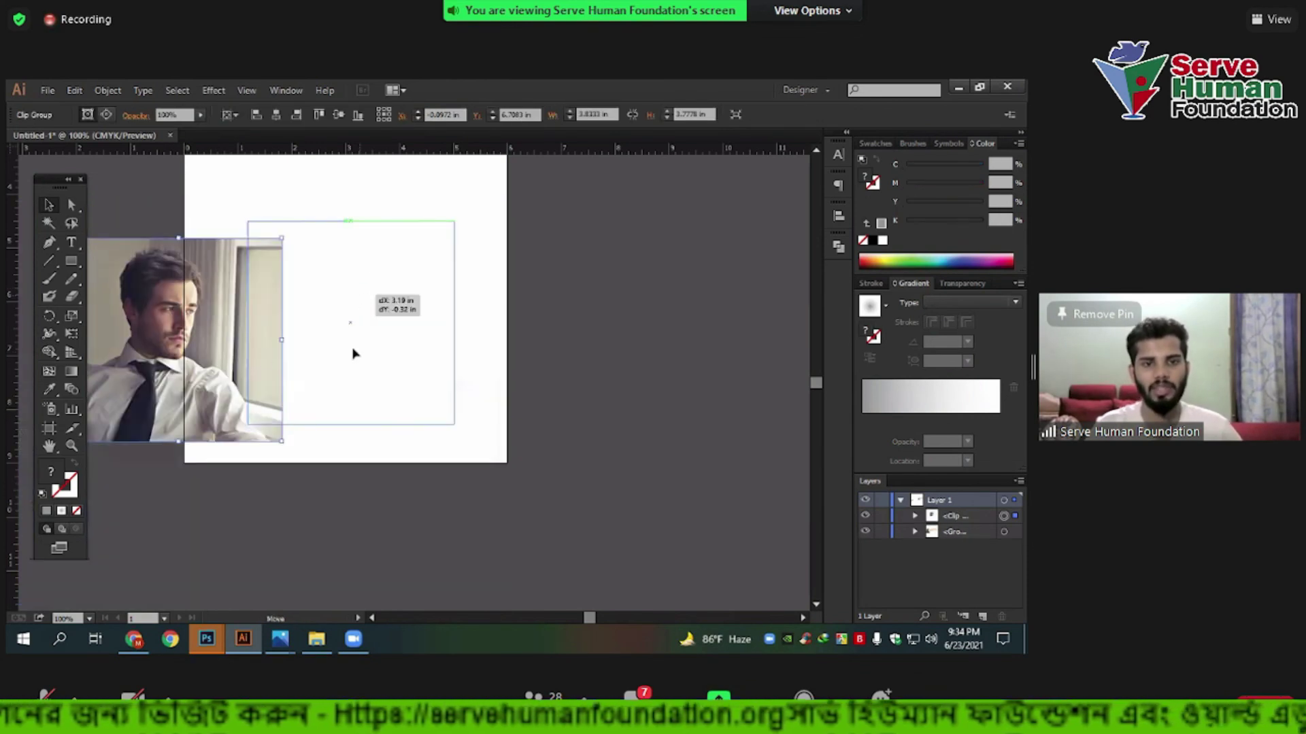
# Deselect the cropped photo by clicking empty canvas.
pyautogui.click(478, 397)
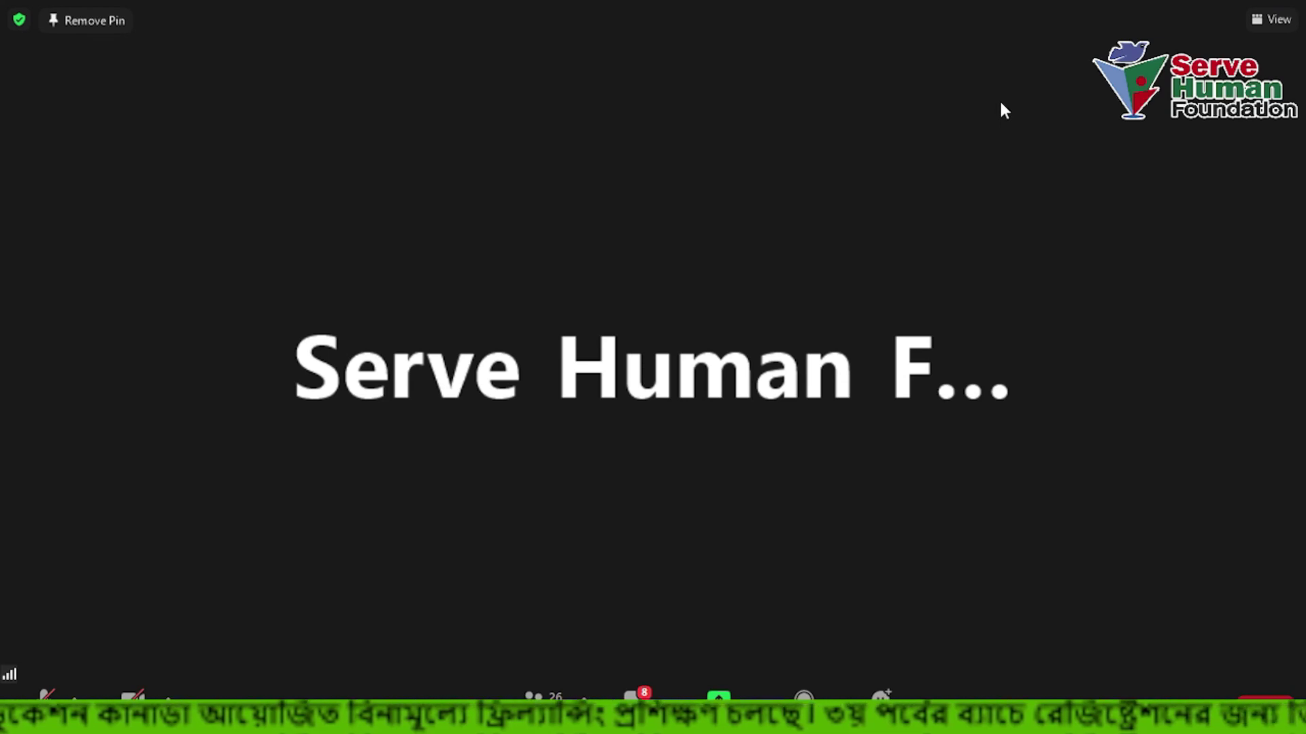
# Leave Zoom's full-screen view with Escape.
pyautogui.press('Escape')
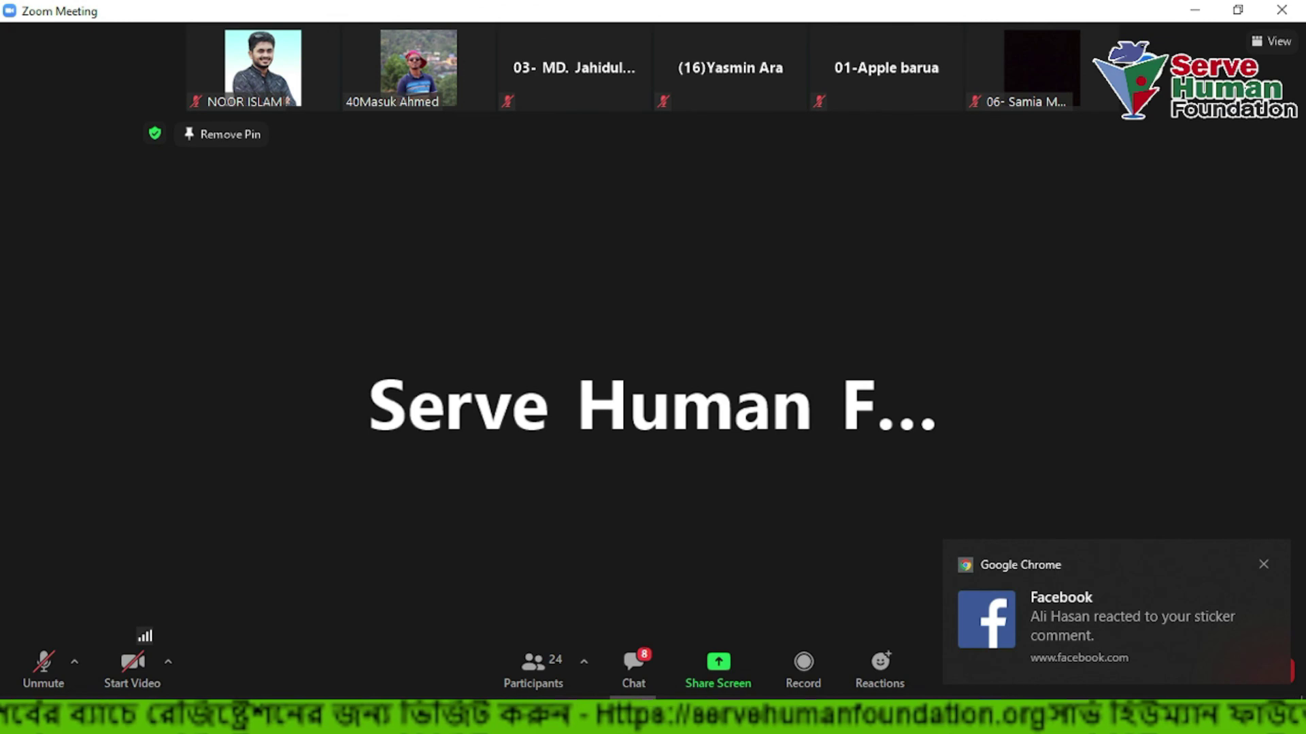
# Dismiss the Facebook notification and cancel a stray taskbar context menu.
pyautogui.click(1264, 563)
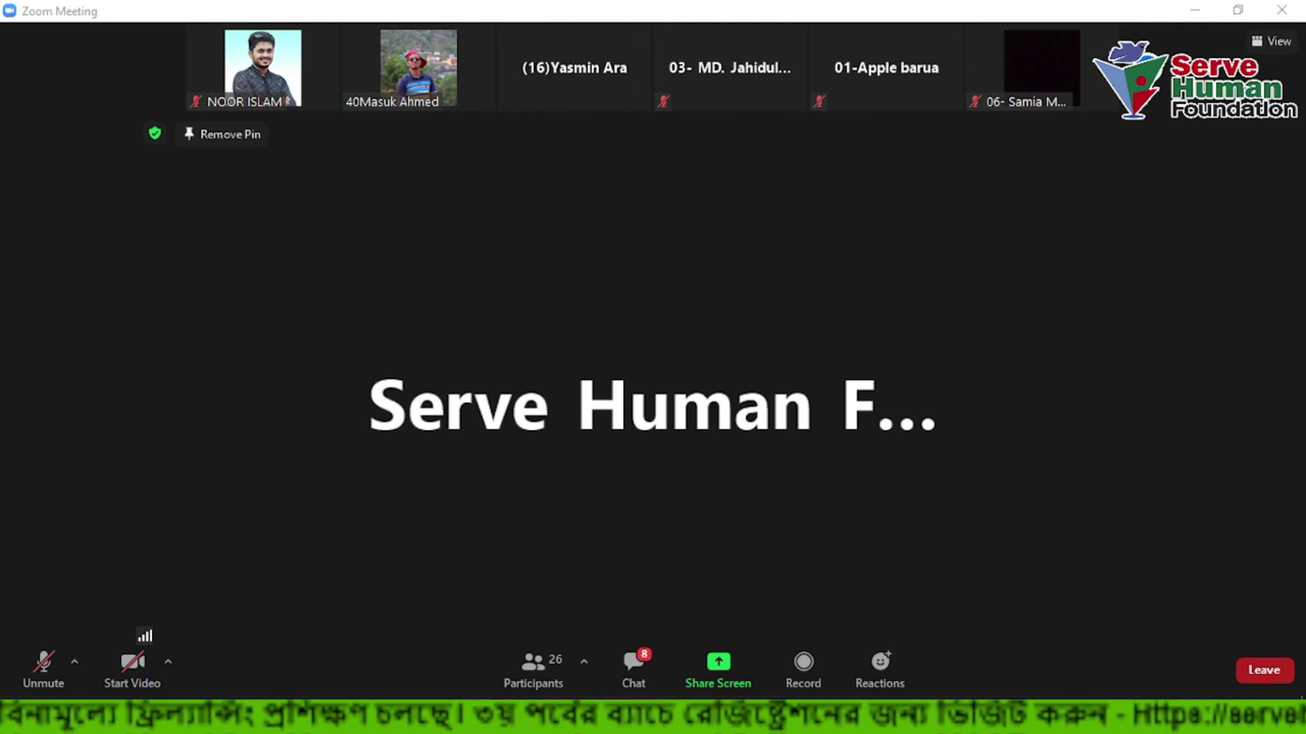
pyautogui.rightClick(751, 708)
pyautogui.press('Escape')
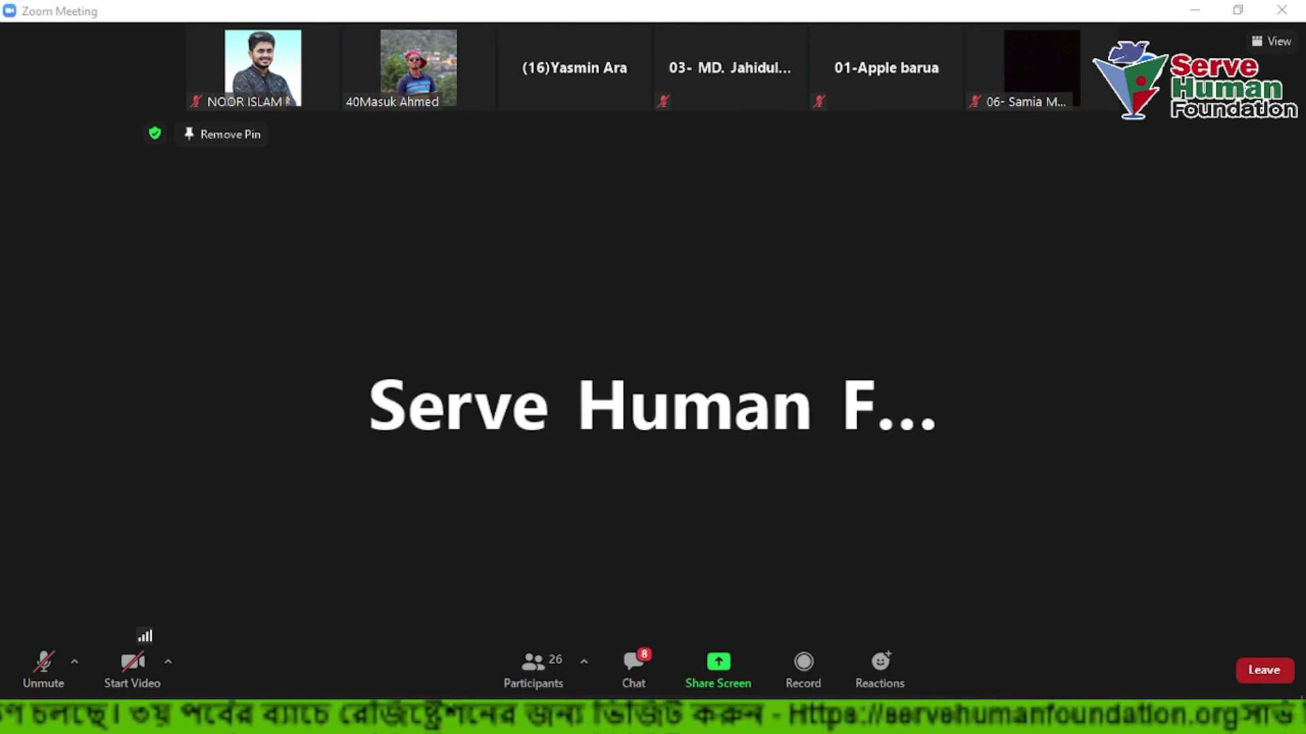